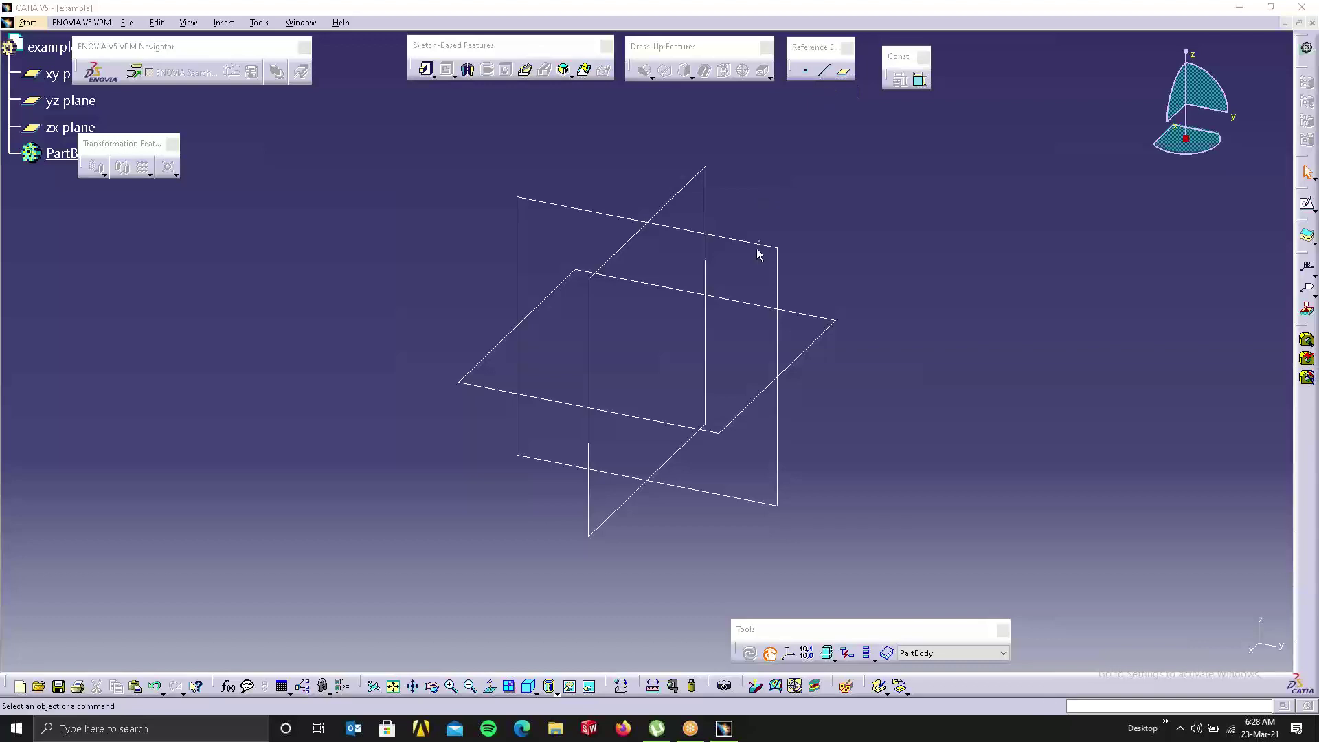
click(775, 252)
click(706, 180)
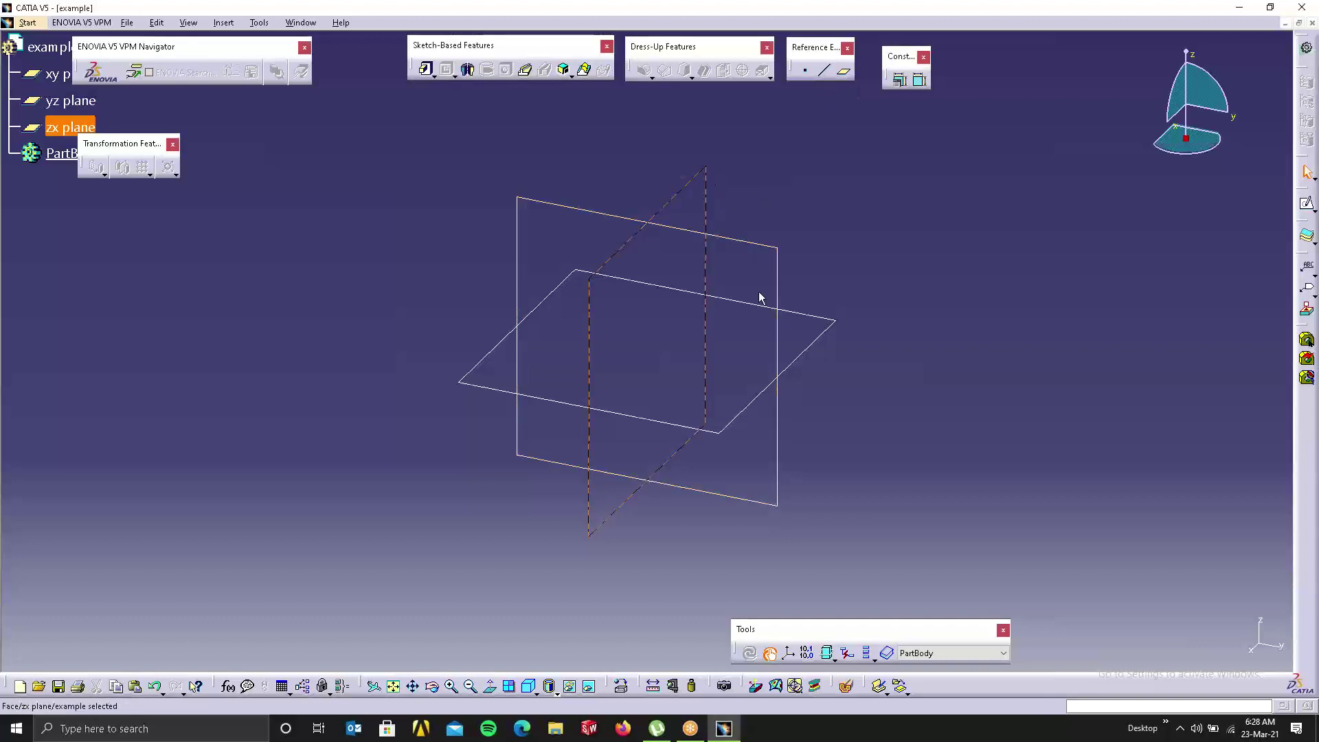
click(830, 329)
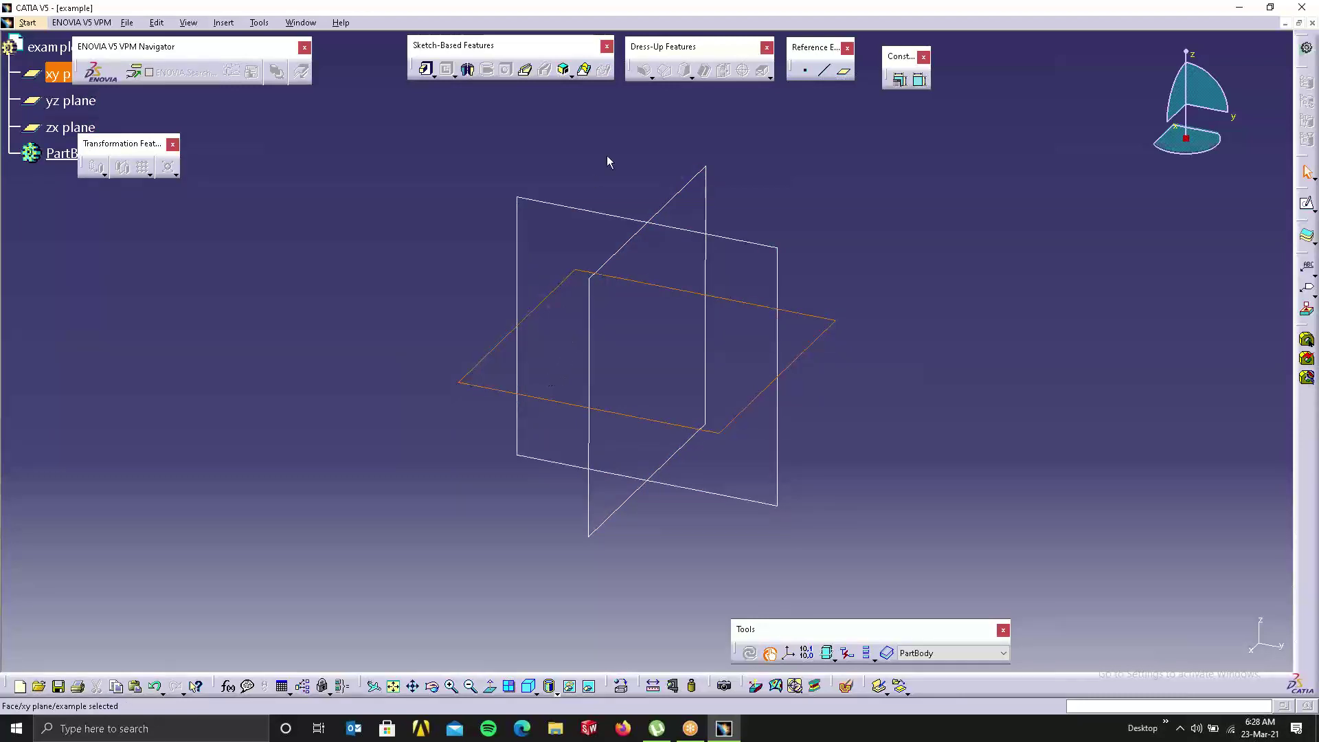
middle_drag(792, 226, 685, 217)
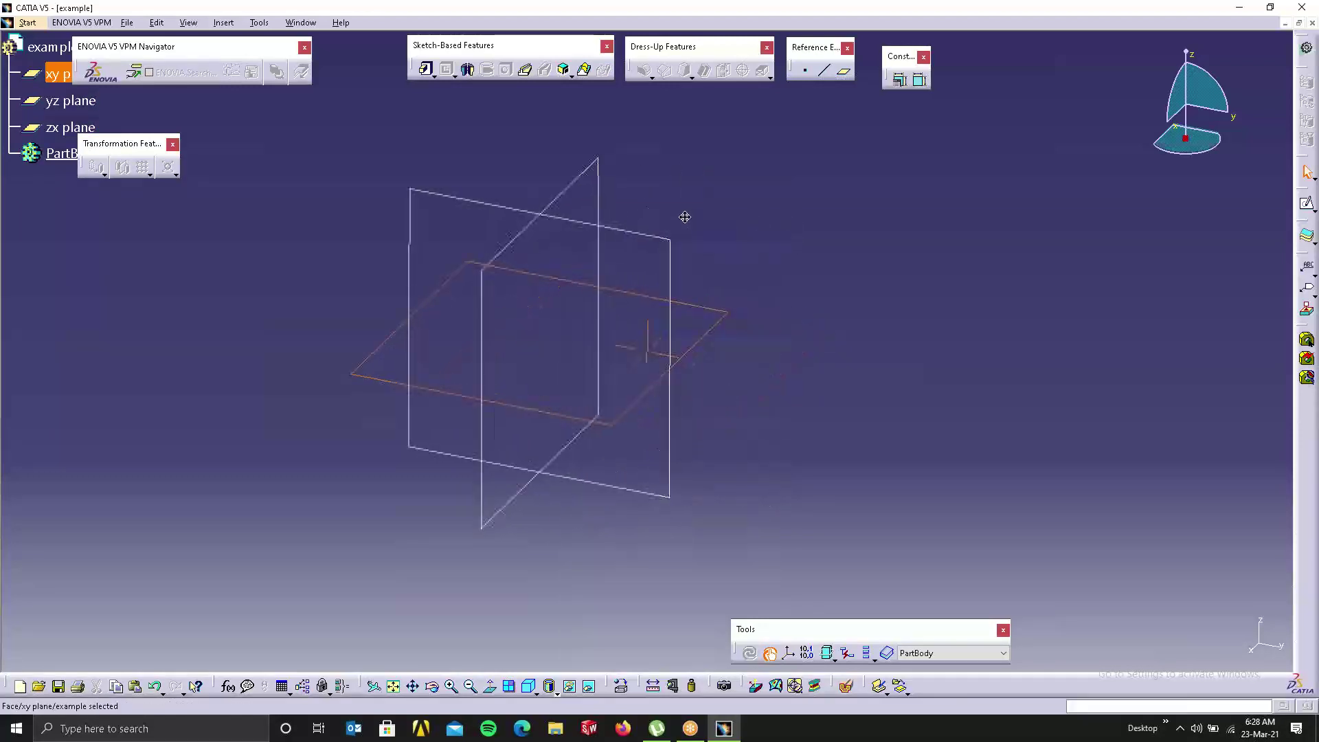
click(763, 295)
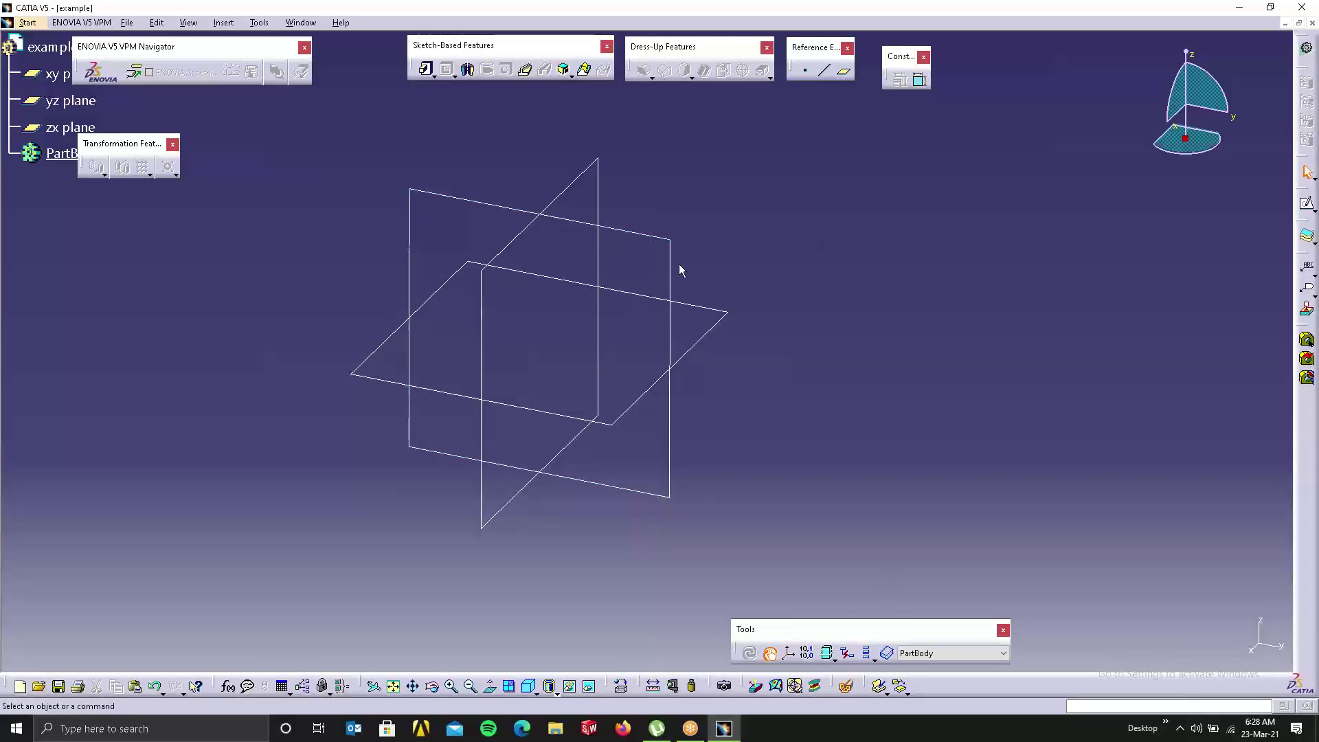
Step: Sketch a circle on the yz plane, outside the plane outline on the positive H and V side, and exit the sketch
click(665, 238)
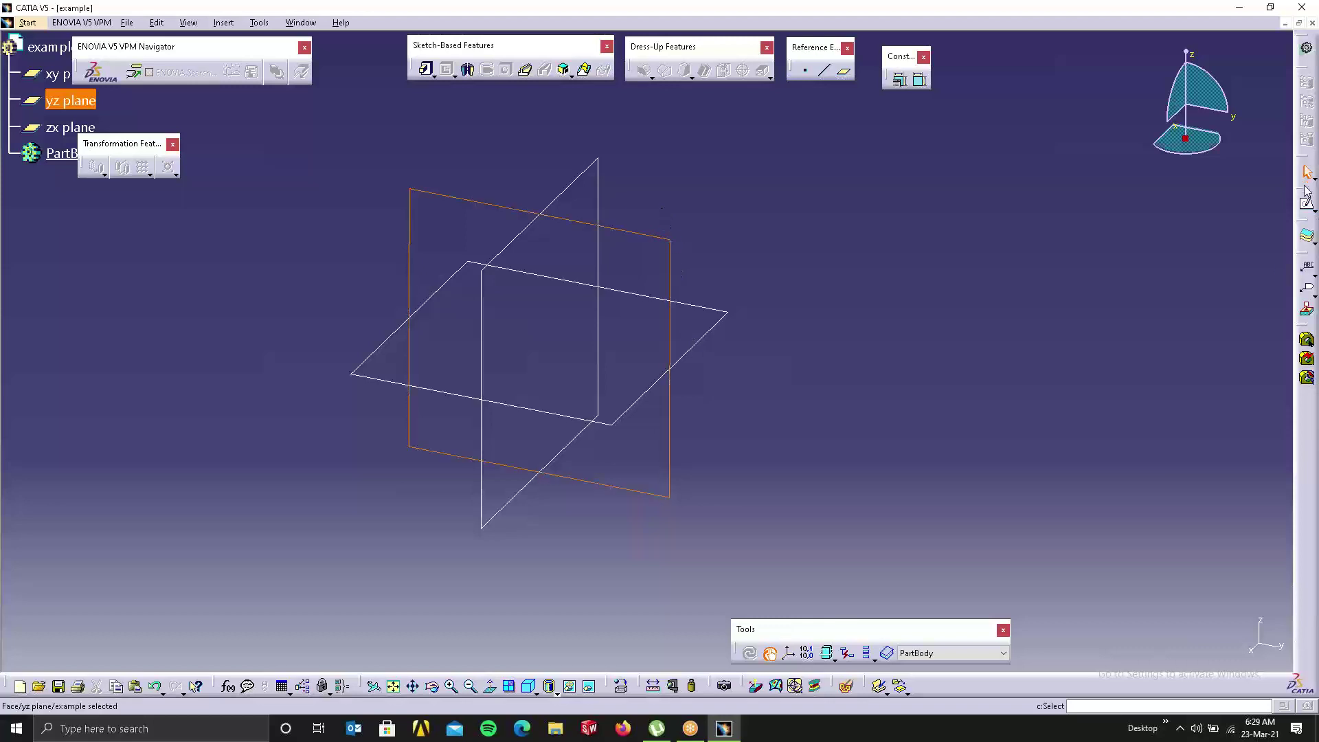
click(1308, 205)
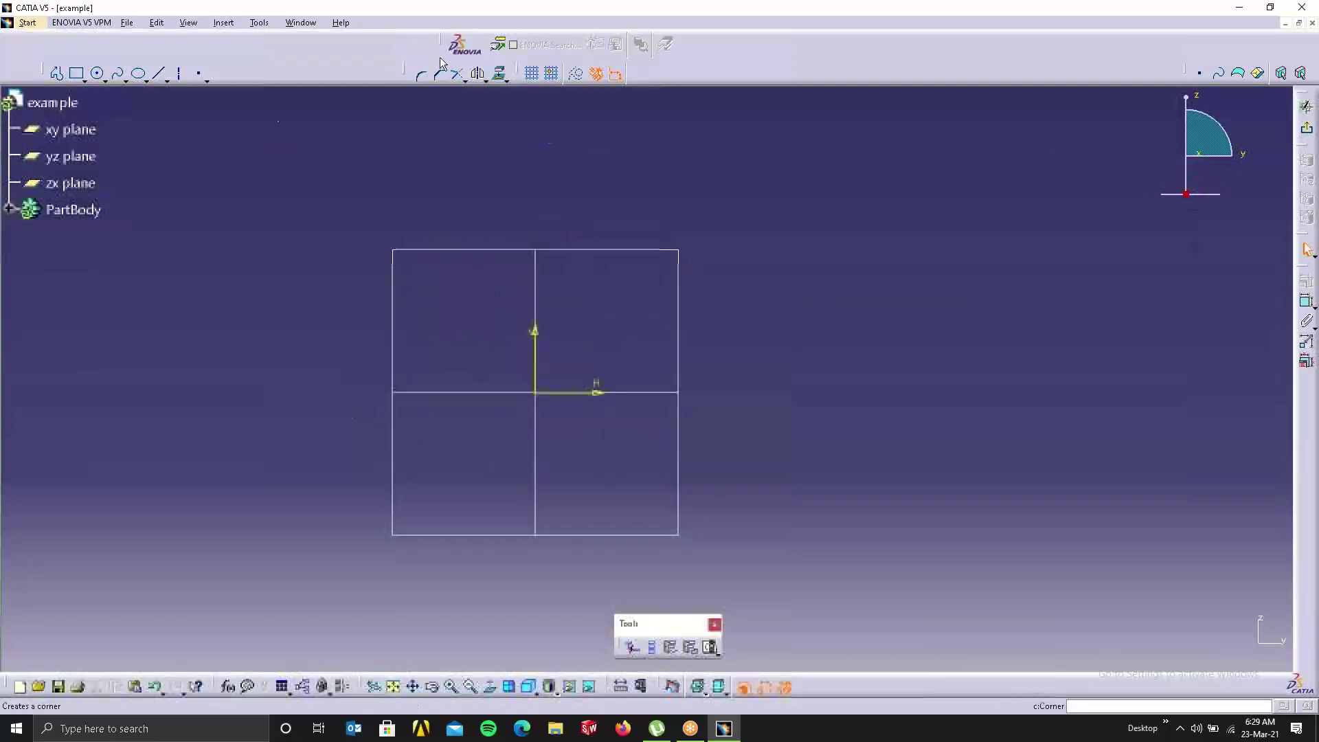
click(97, 74)
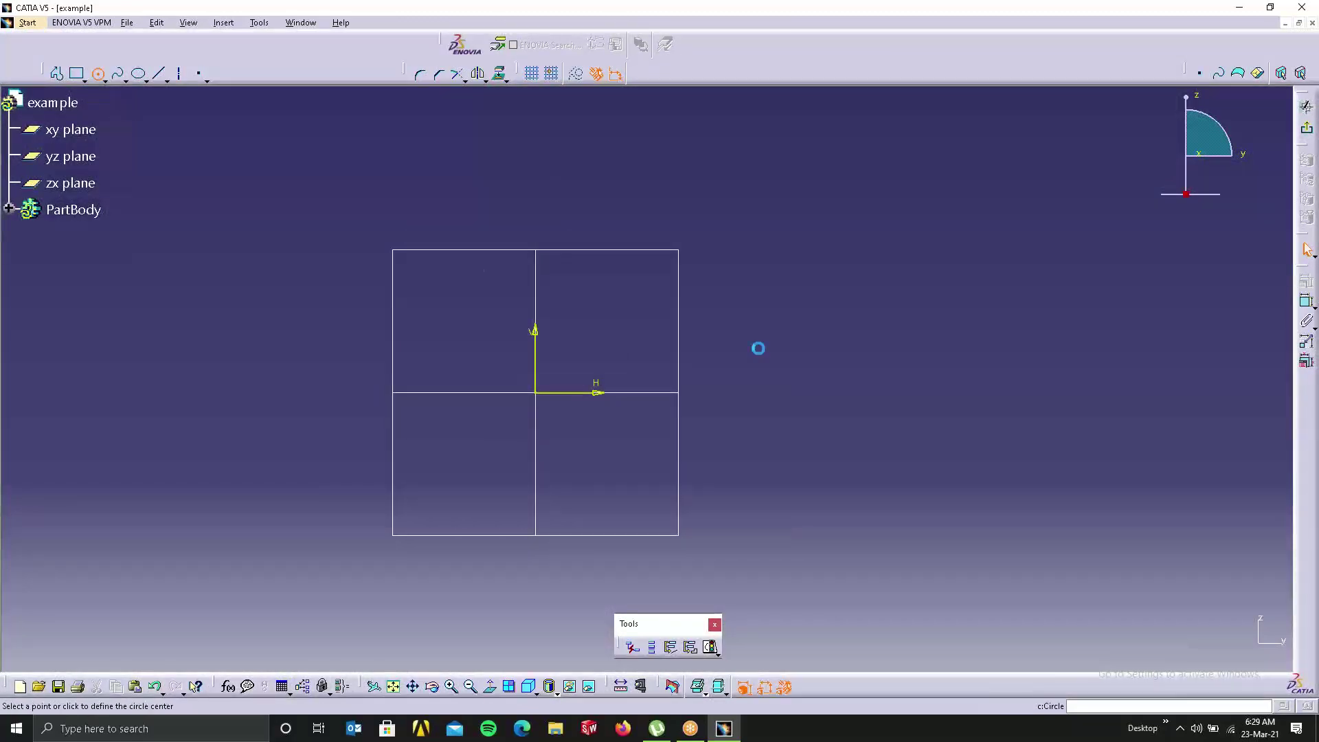
click(900, 228)
click(934, 296)
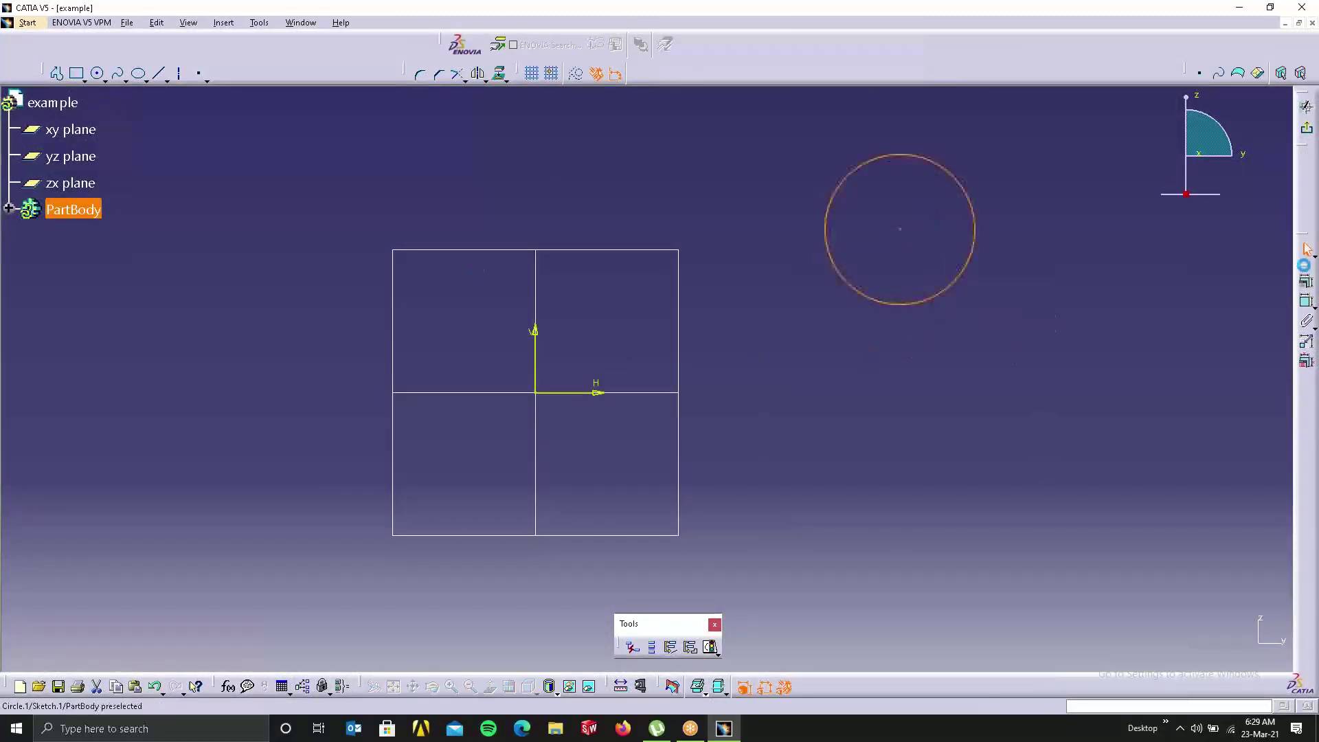
click(1309, 128)
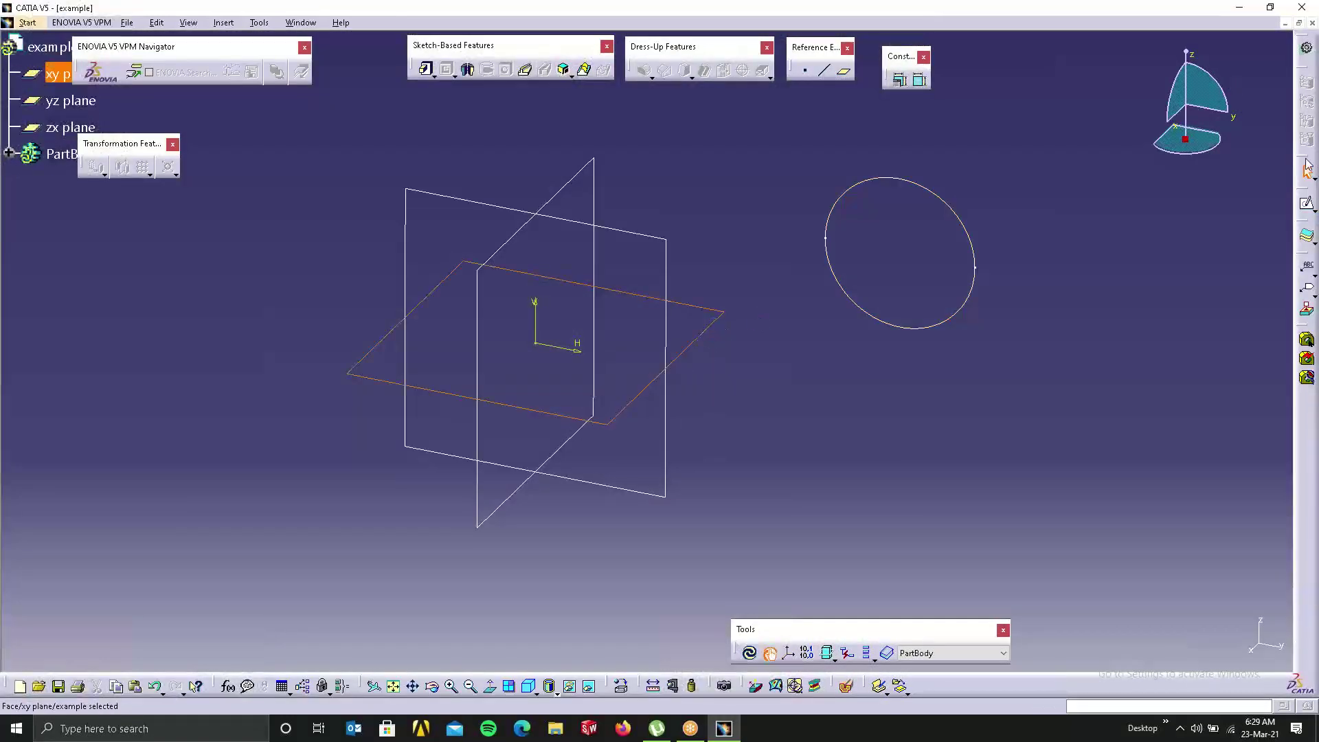
Step: Sketch a rectangle of about 70 by 70 mm on the xy plane, outside the plane outline on the negative H side, and exit the sketch
click(1306, 204)
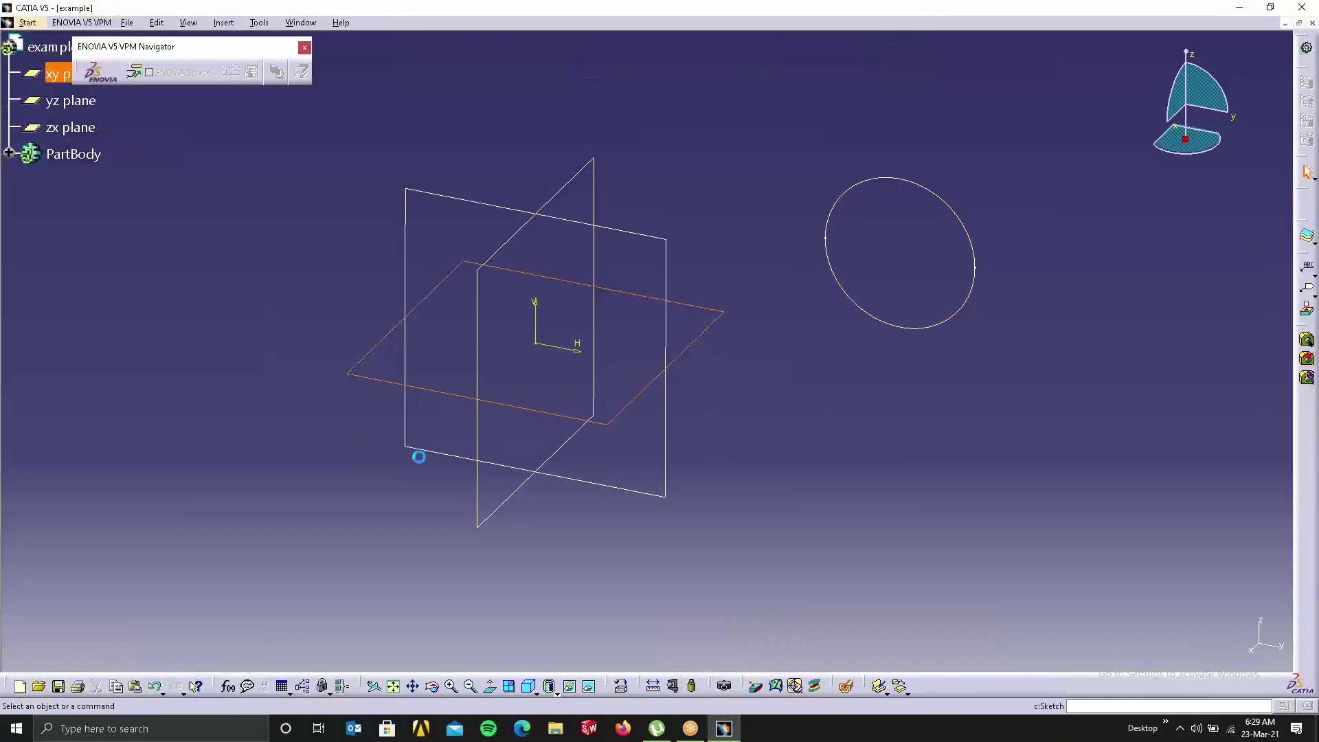
click(76, 73)
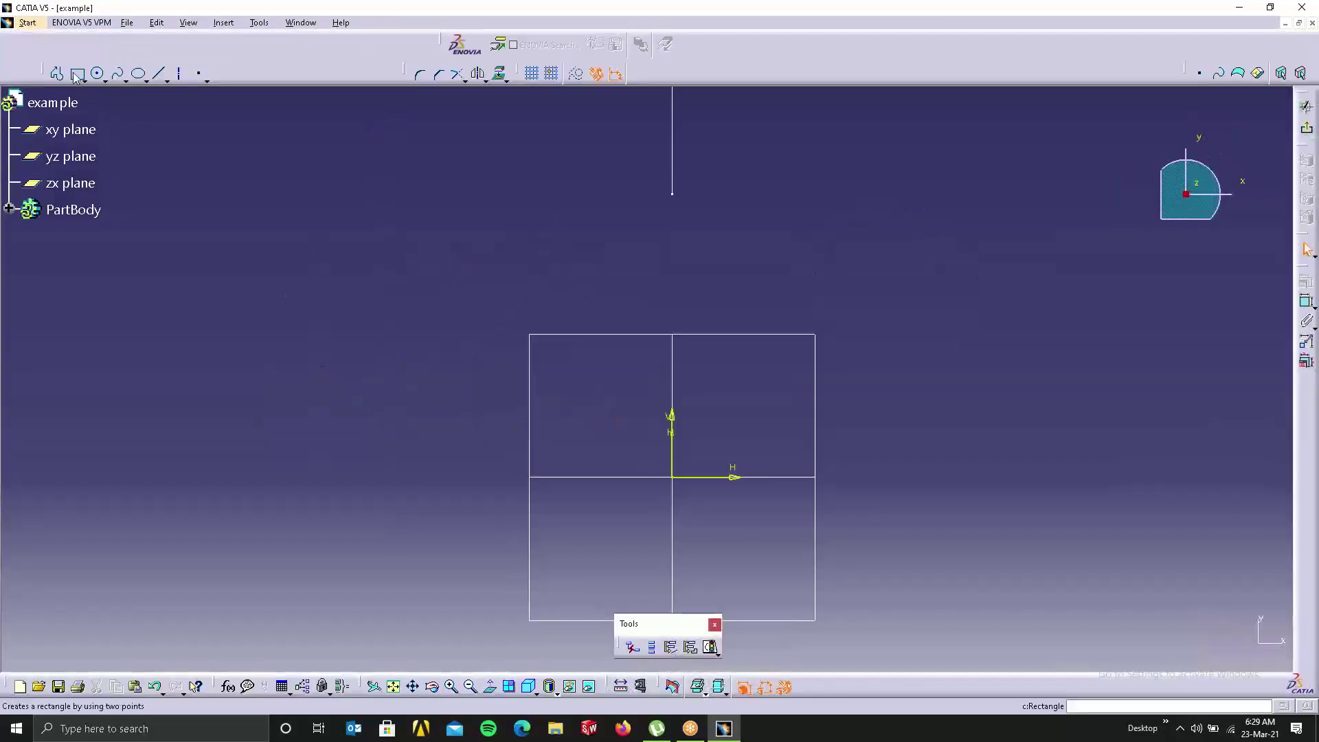
click(173, 338)
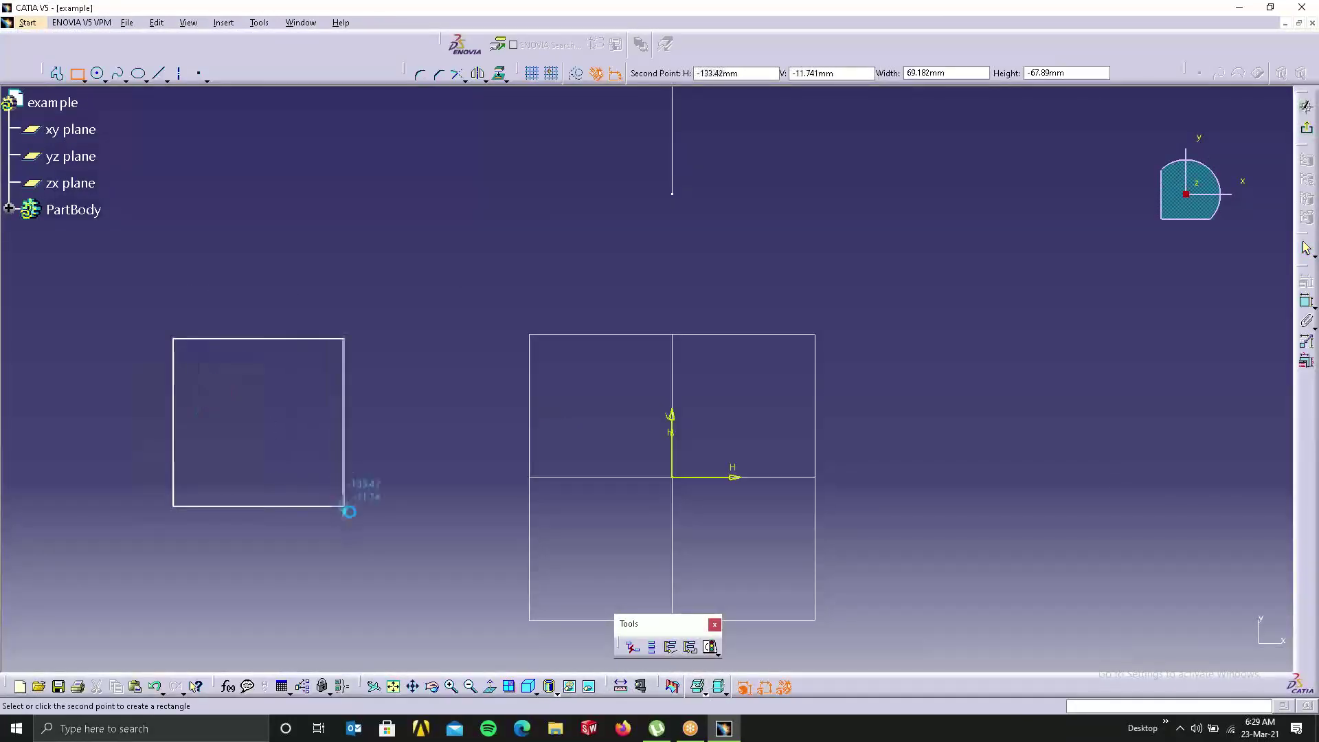
click(350, 511)
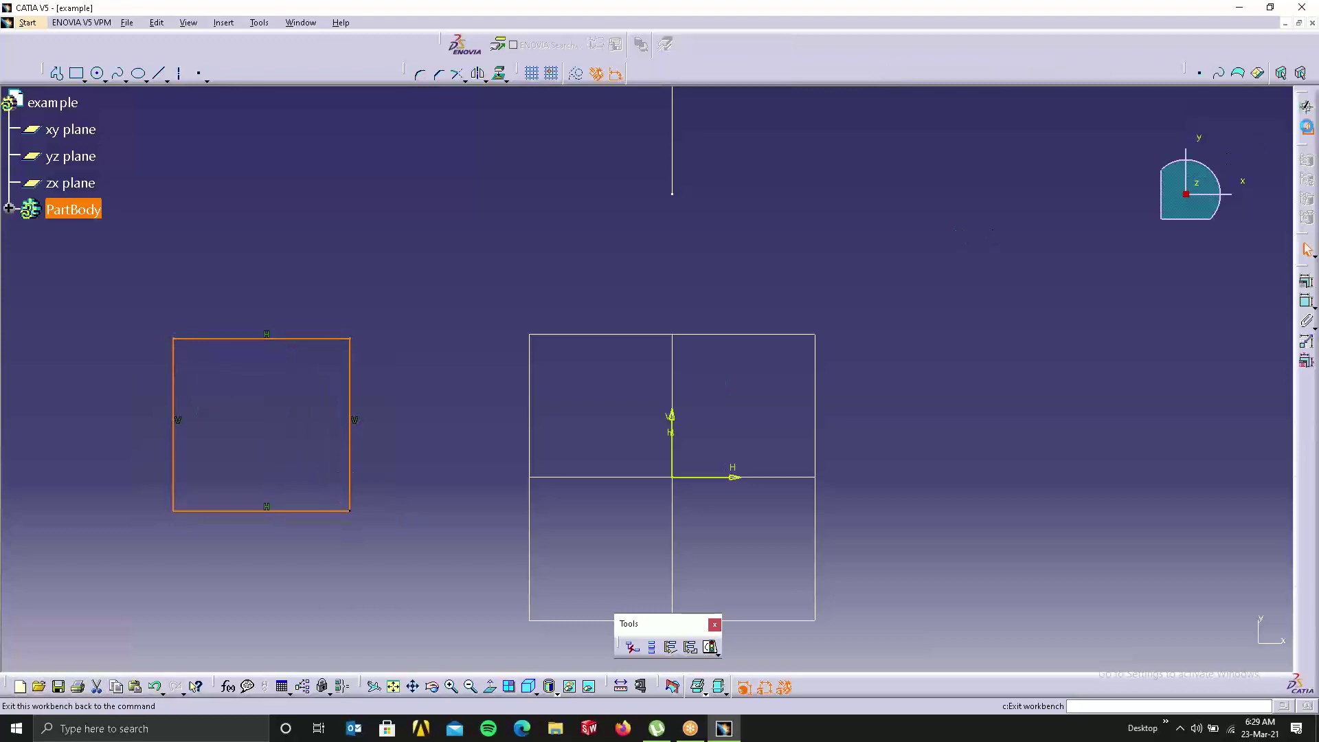
click(1306, 106)
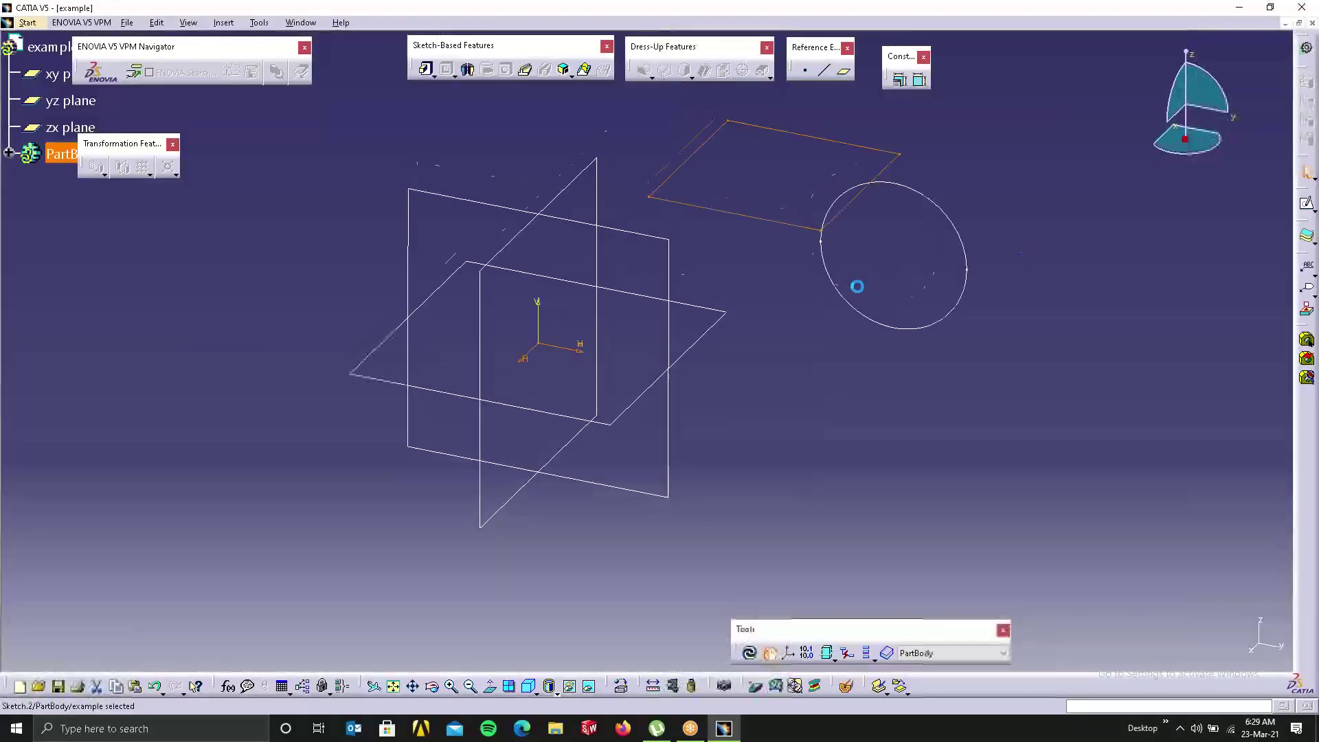
click(907, 485)
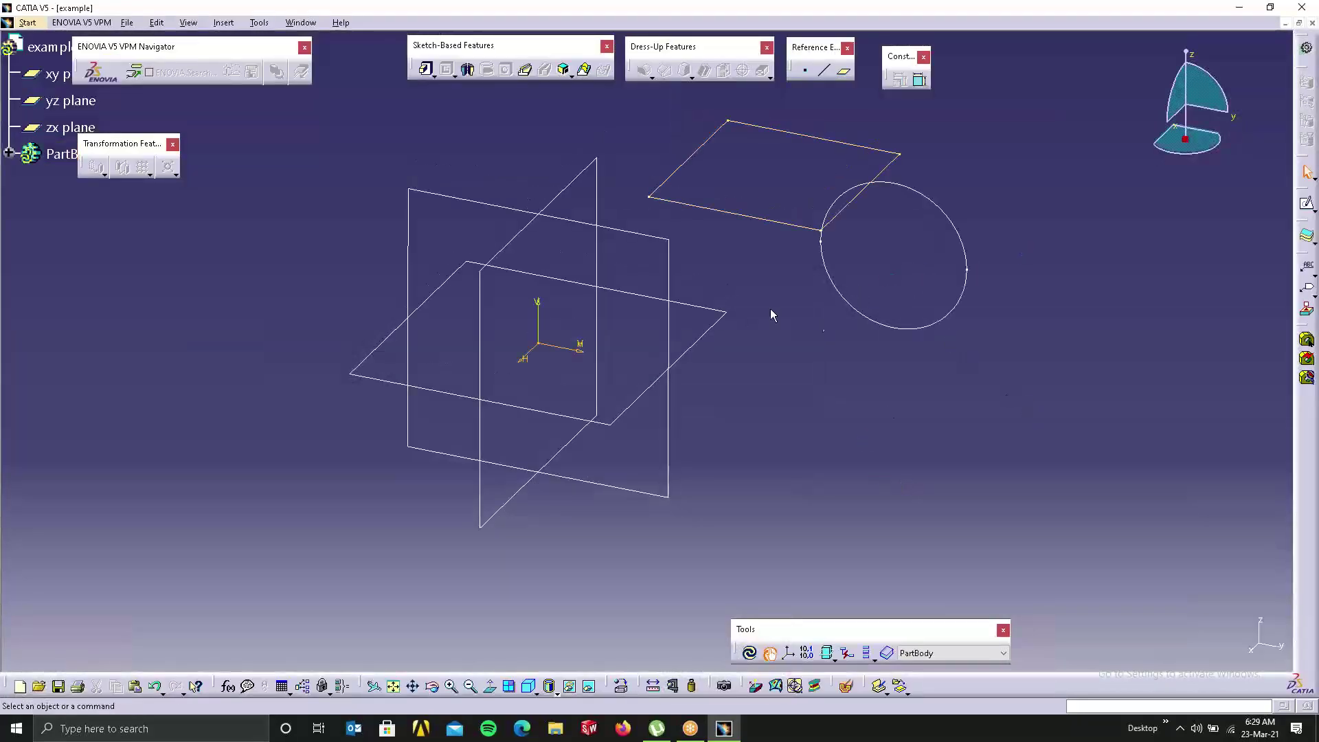
Step: Sketch a wavy five-point spline on the yz plane, outside the plane outline on the negative H side, and exit the sketch
mouse_move(771, 315)
middle_down()
mouse_move(756, 324)
mouse_move(828, 342)
mouse_move(865, 400)
middle_up()
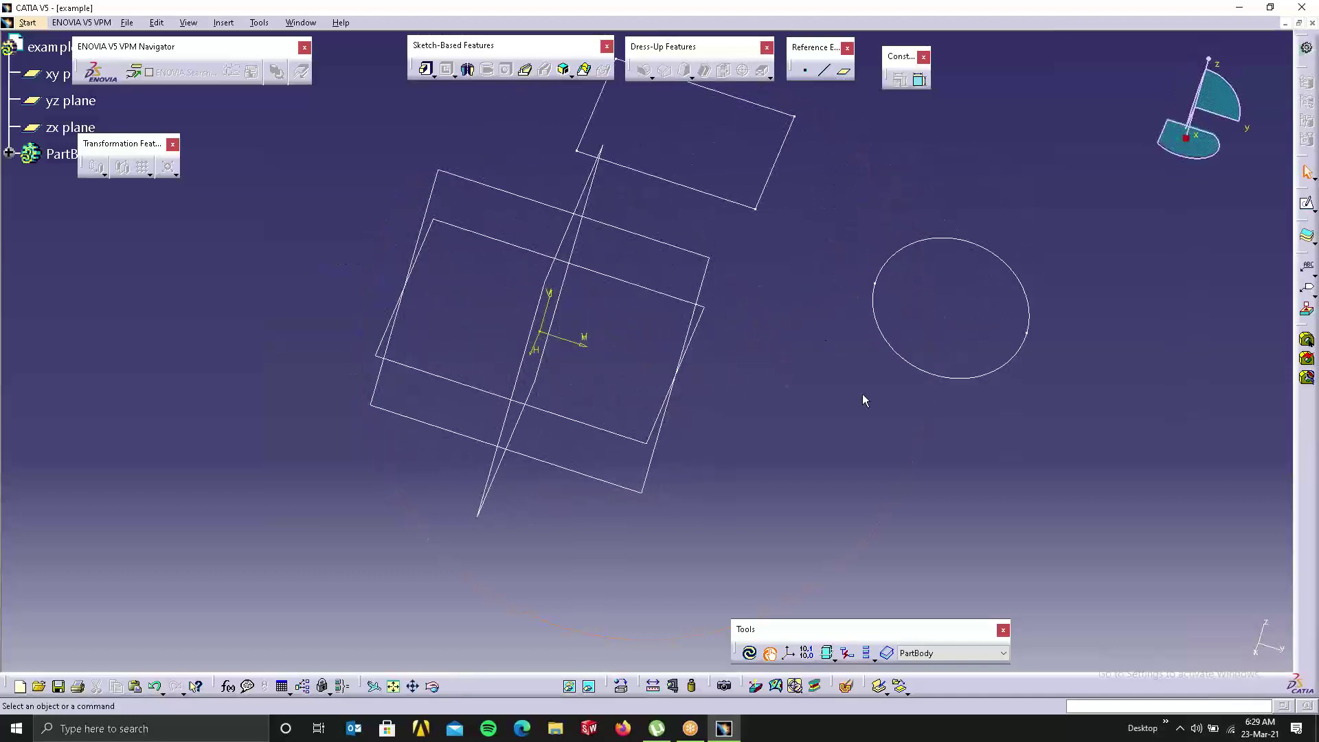
click(689, 255)
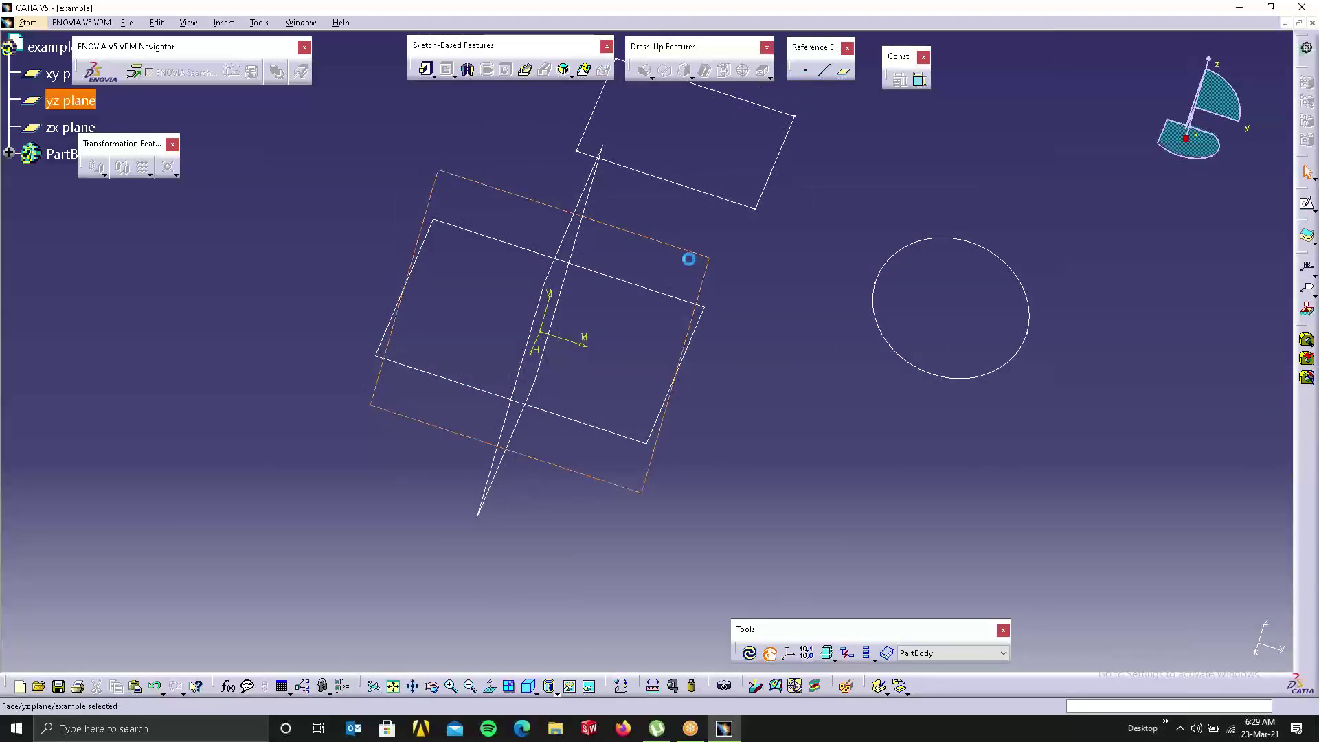
click(1308, 204)
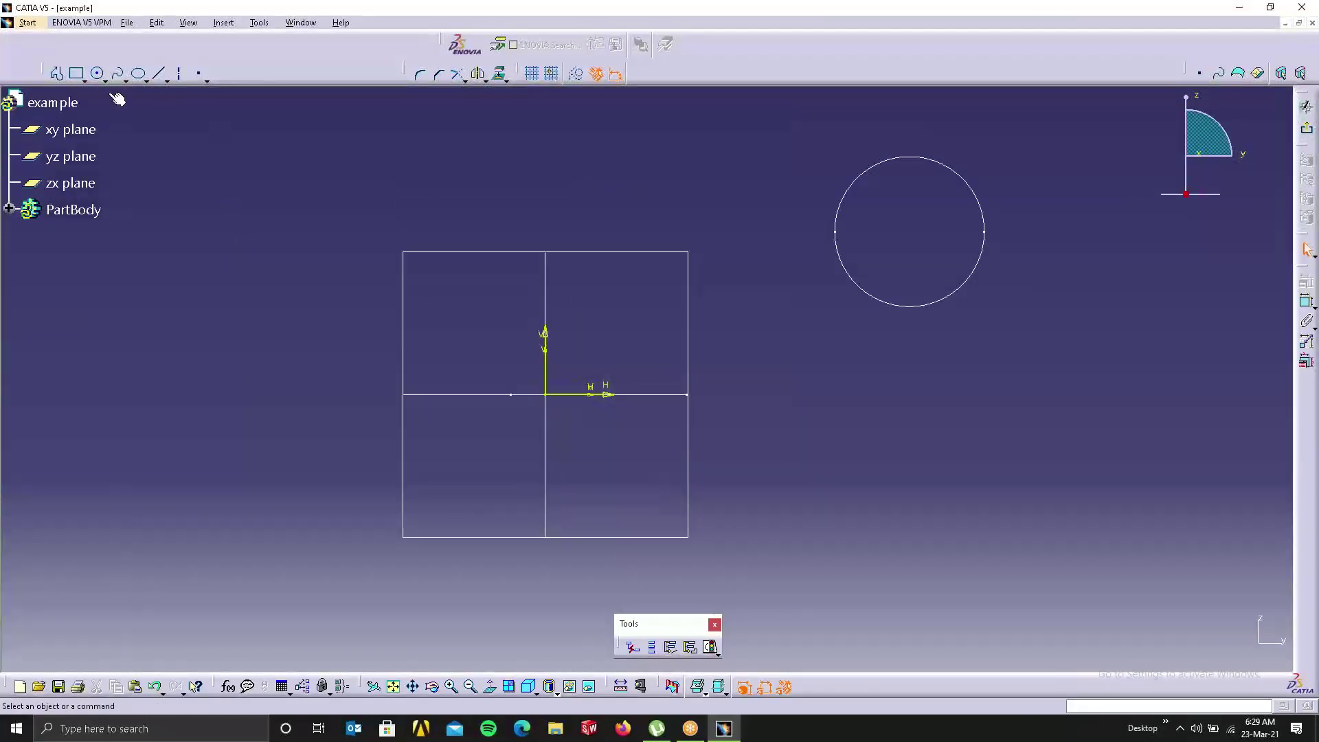
click(118, 73)
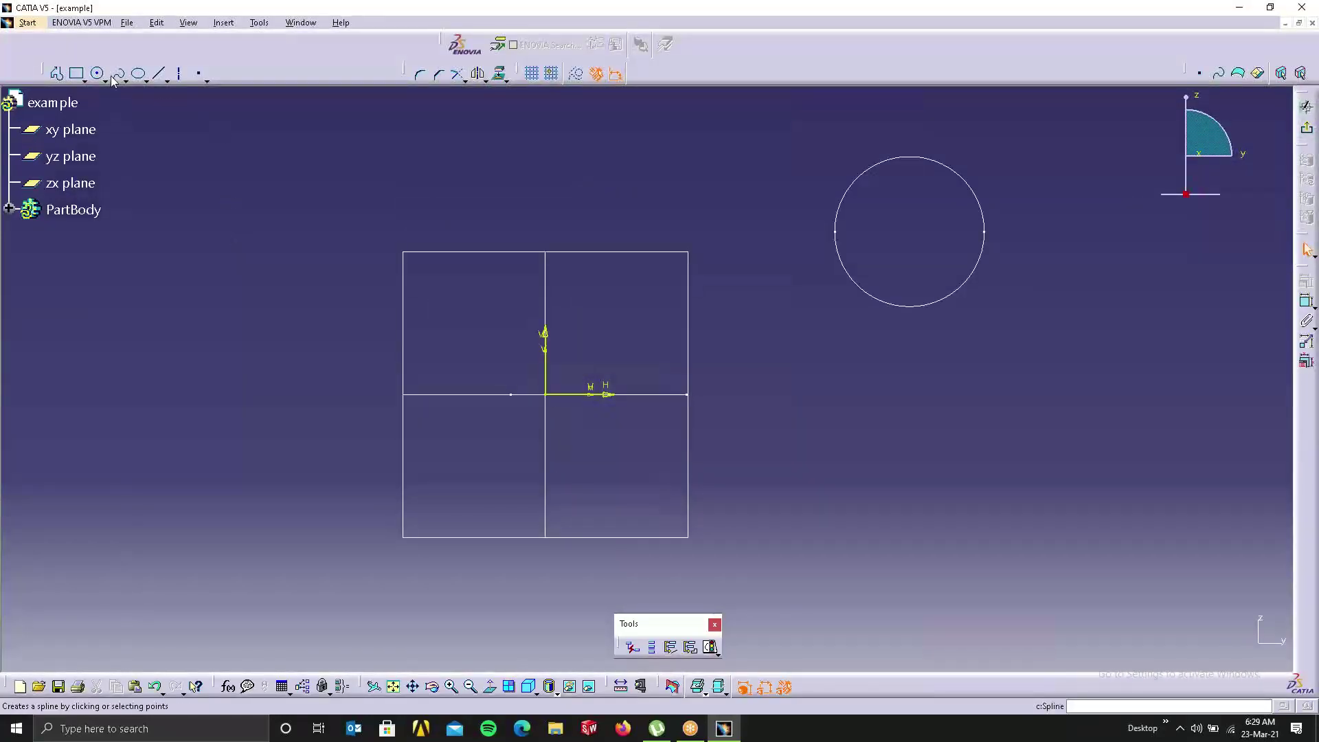
click(22, 393)
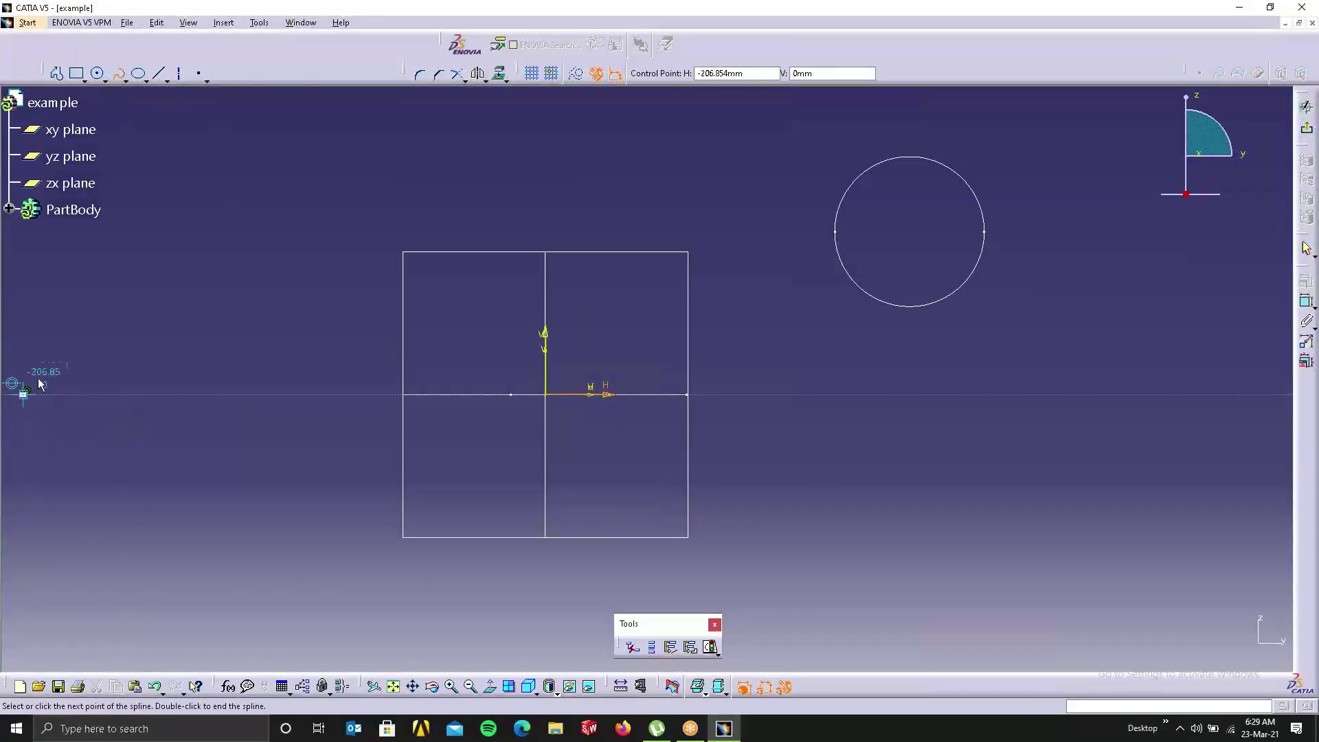
click(67, 326)
click(150, 439)
click(236, 314)
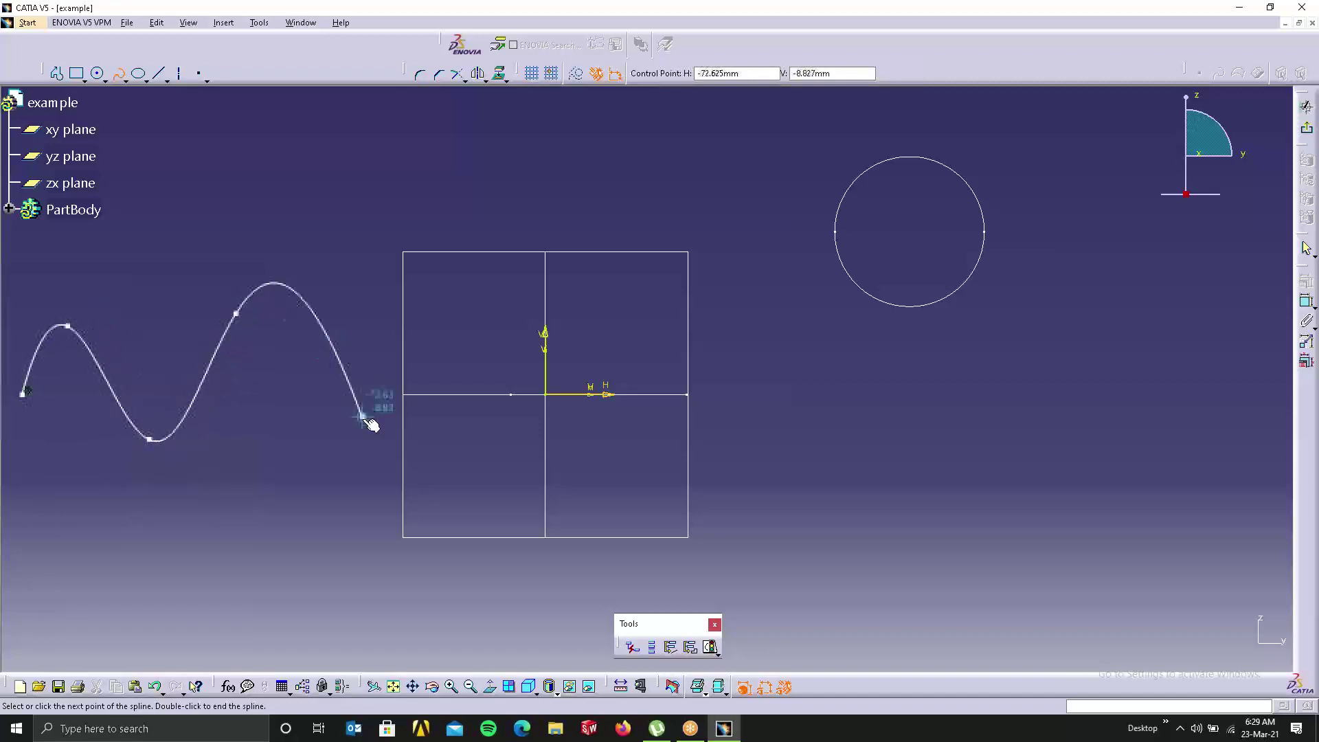
click(365, 427)
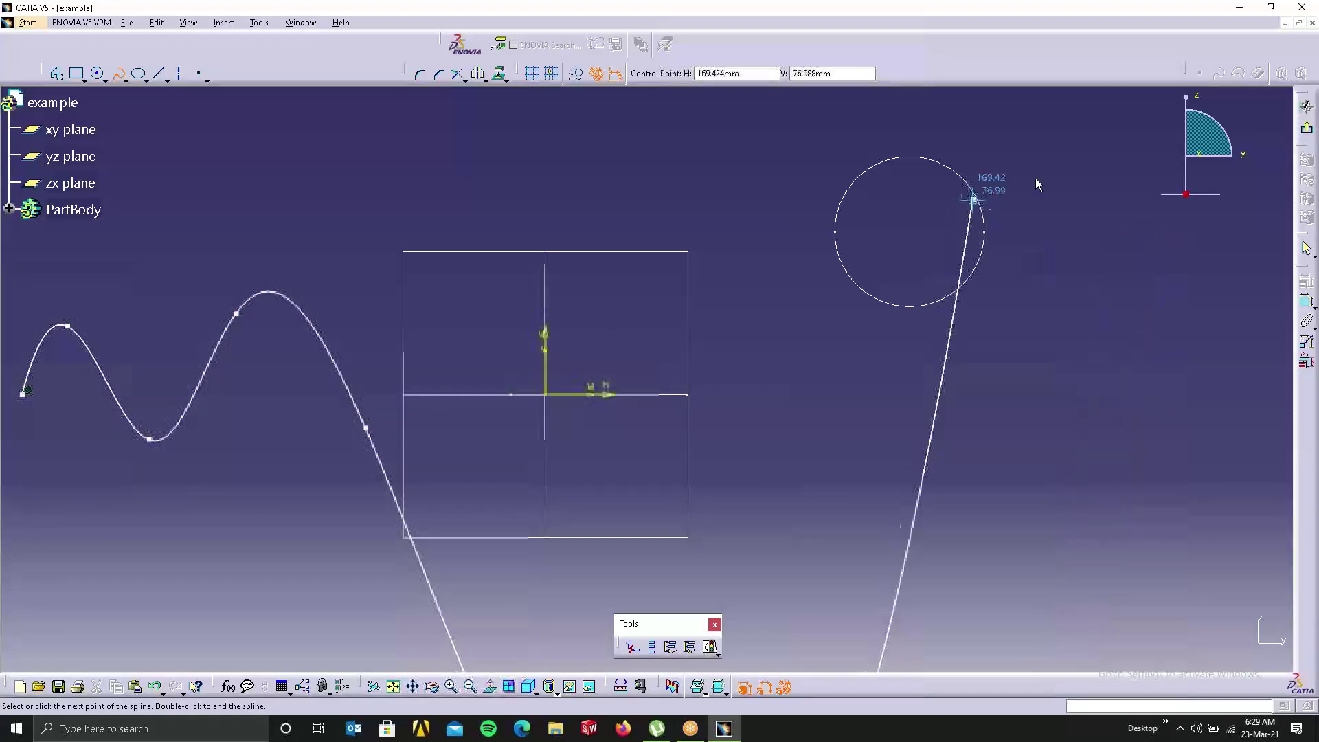
click(1306, 128)
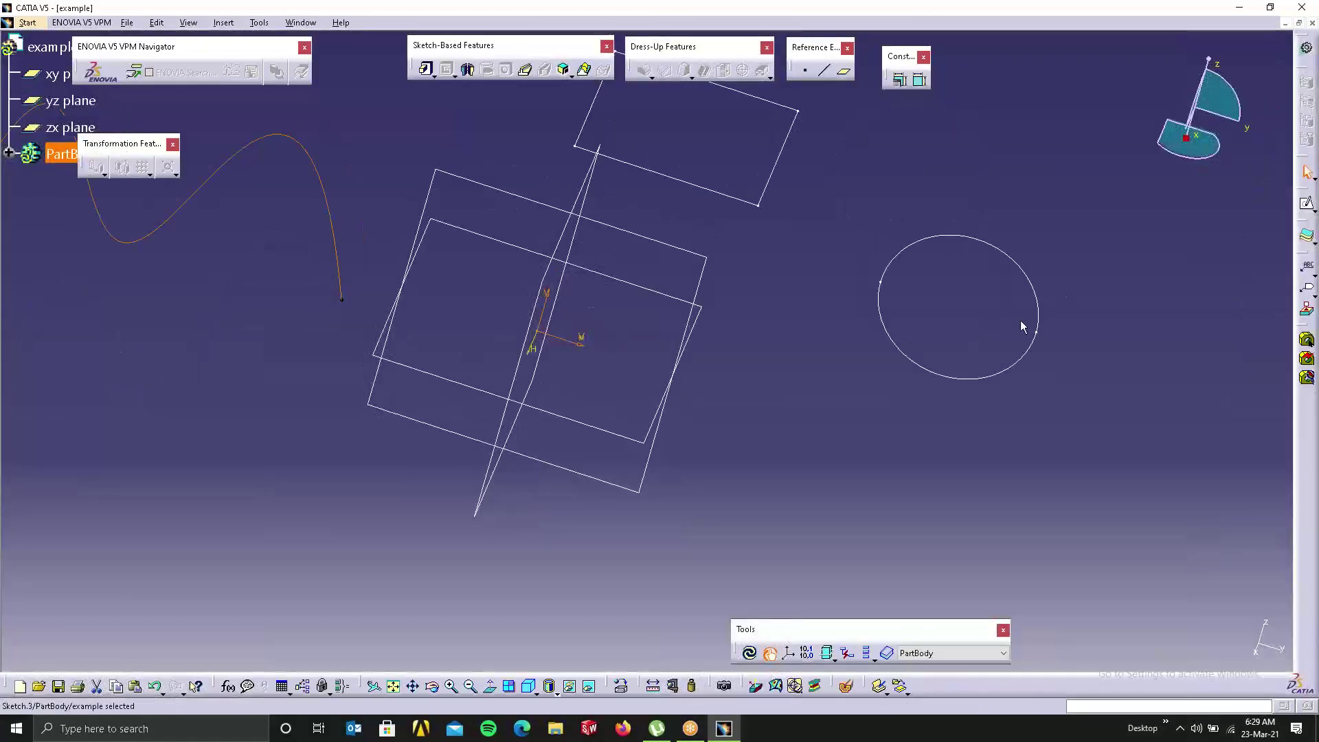
click(729, 393)
Step: Sketch a horizontal line about 130 mm long on the xy plane, outside the plane outline on the positive H side, and exit the sketch
middle_drag(700, 289, 721, 425)
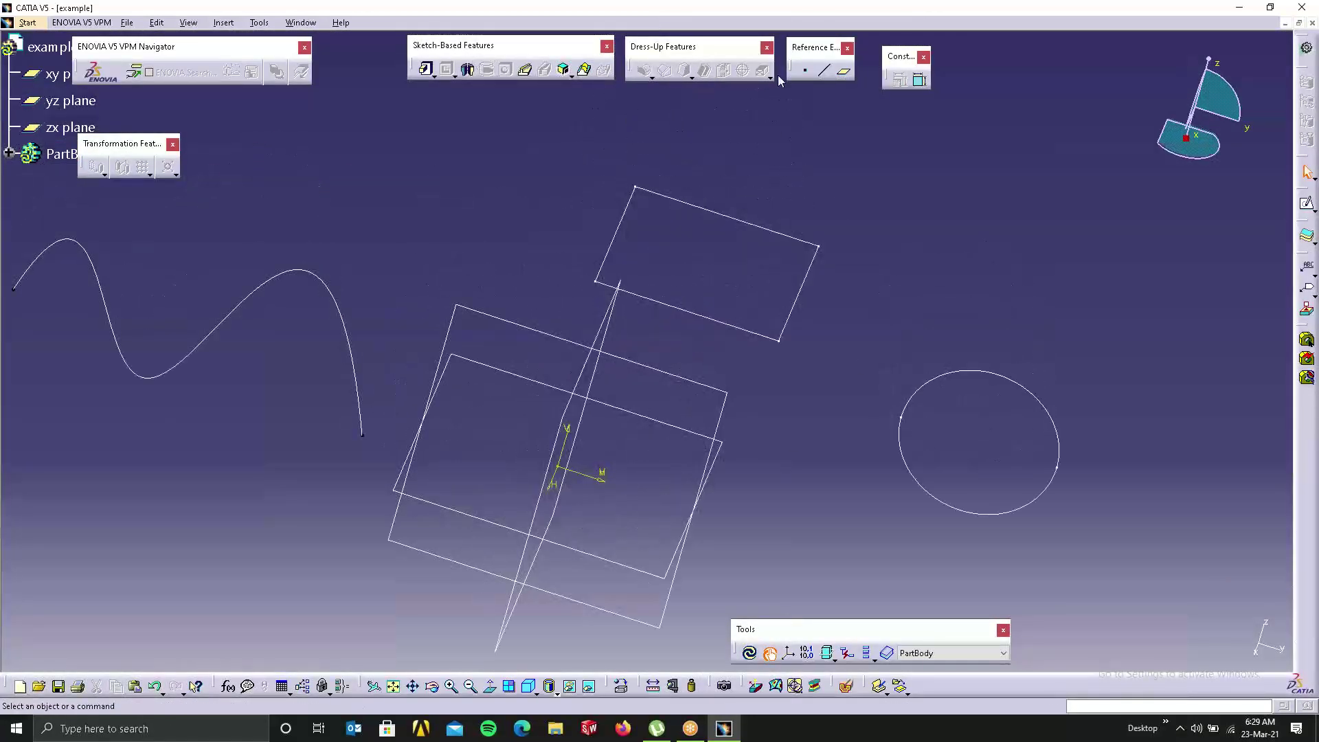
click(443, 508)
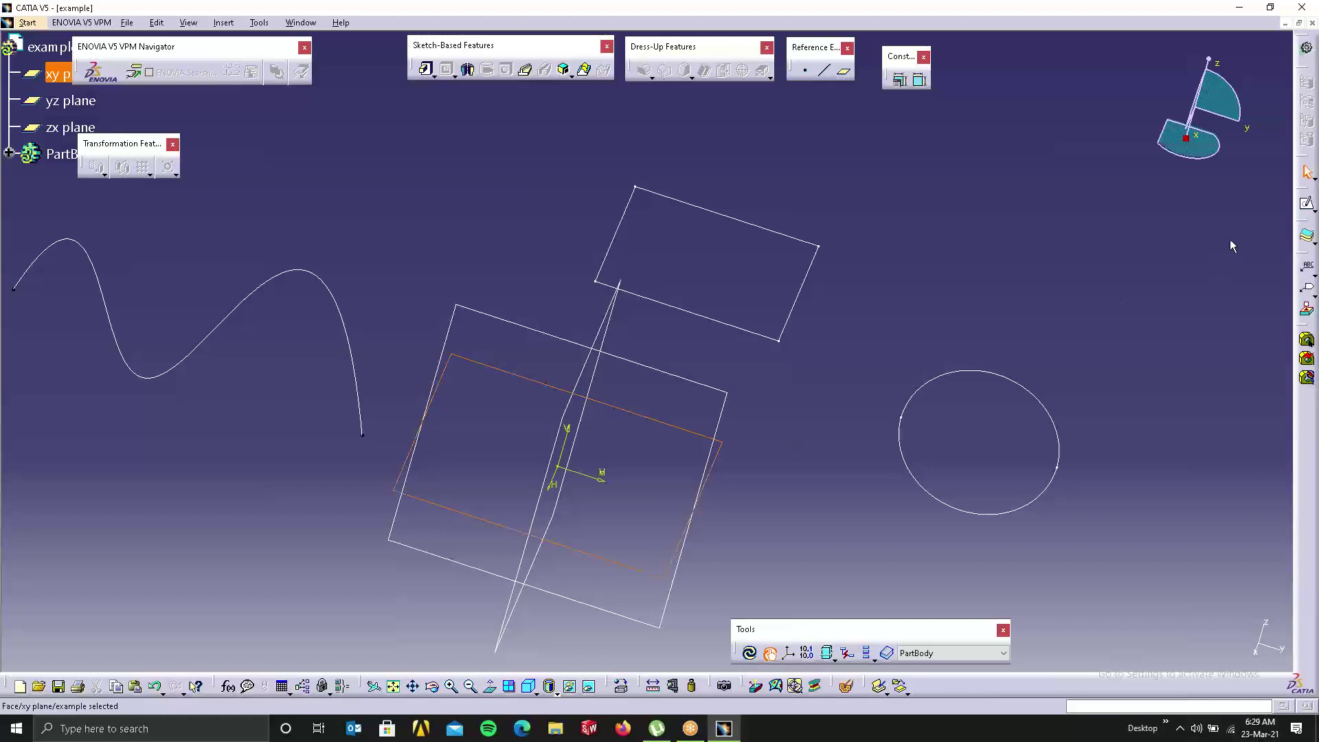
click(1305, 204)
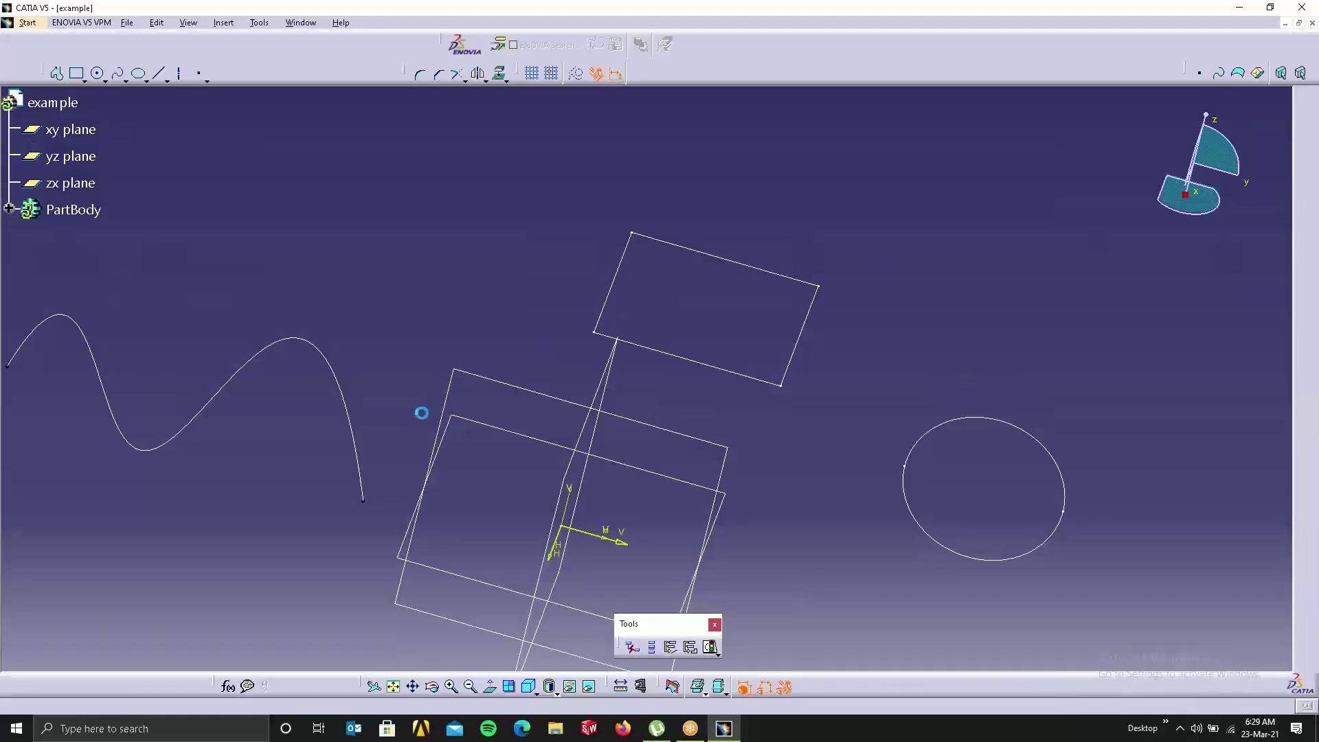
click(159, 73)
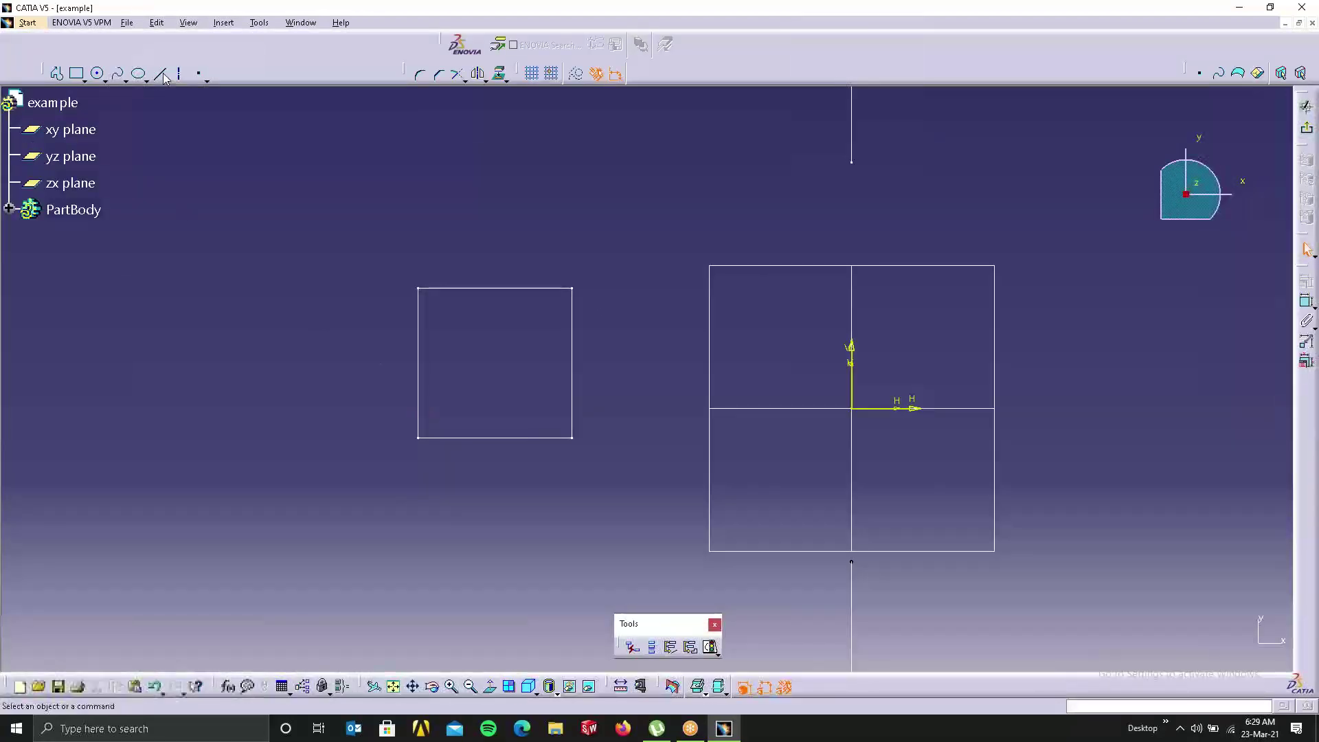
middle_drag(602, 244, 529, 213)
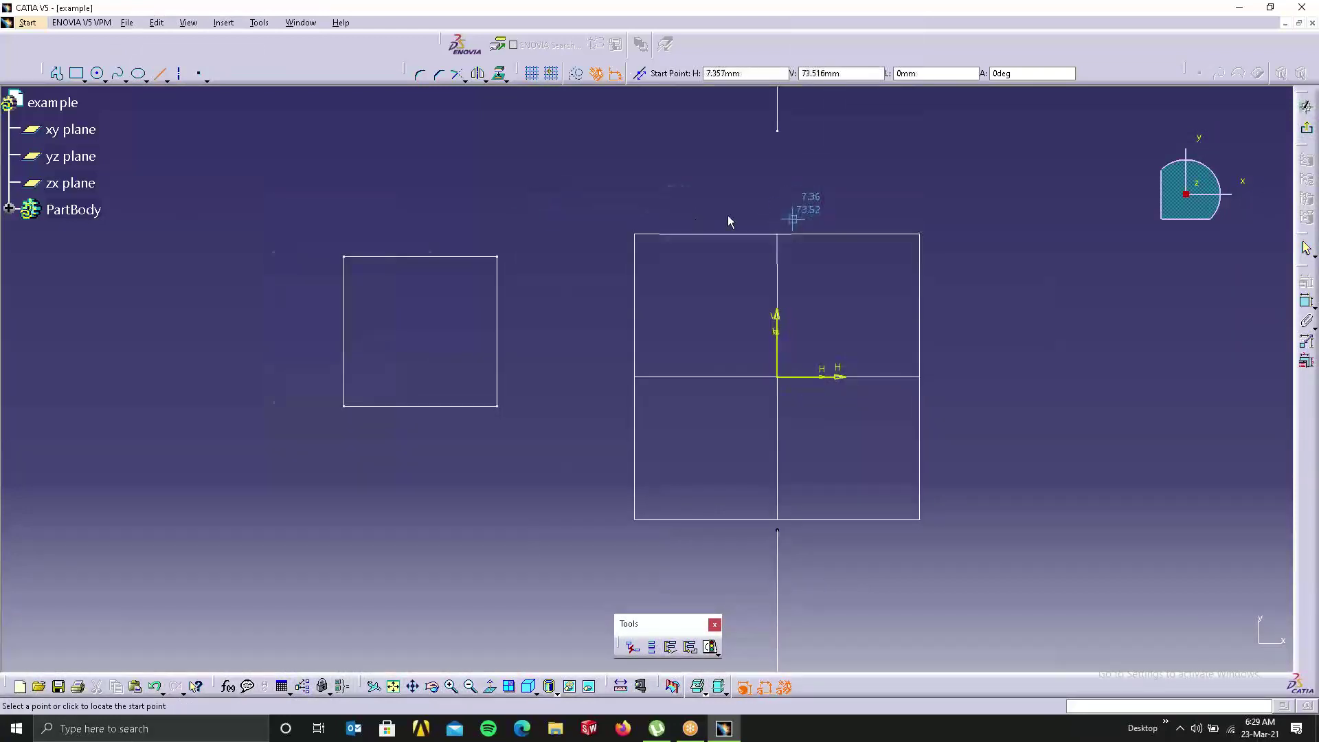
middle_drag(728, 218, 213, 232)
click(495, 358)
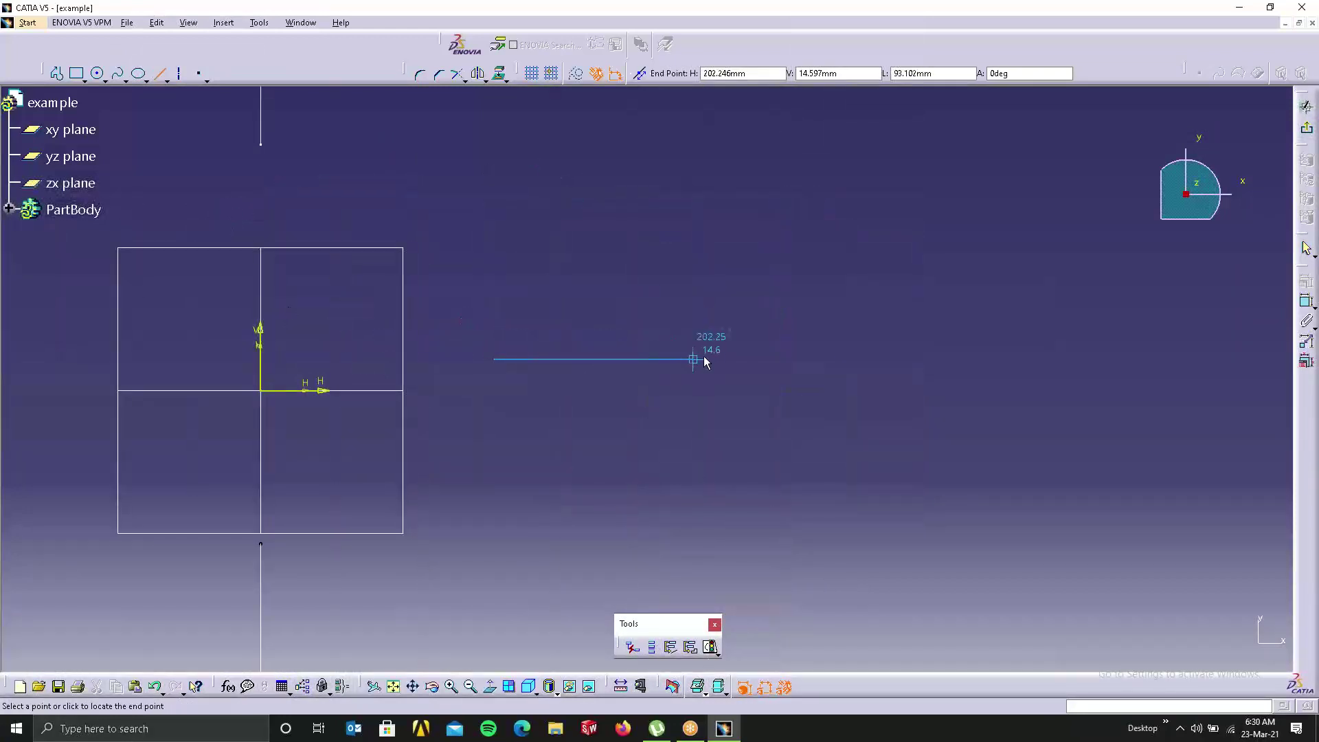
click(775, 358)
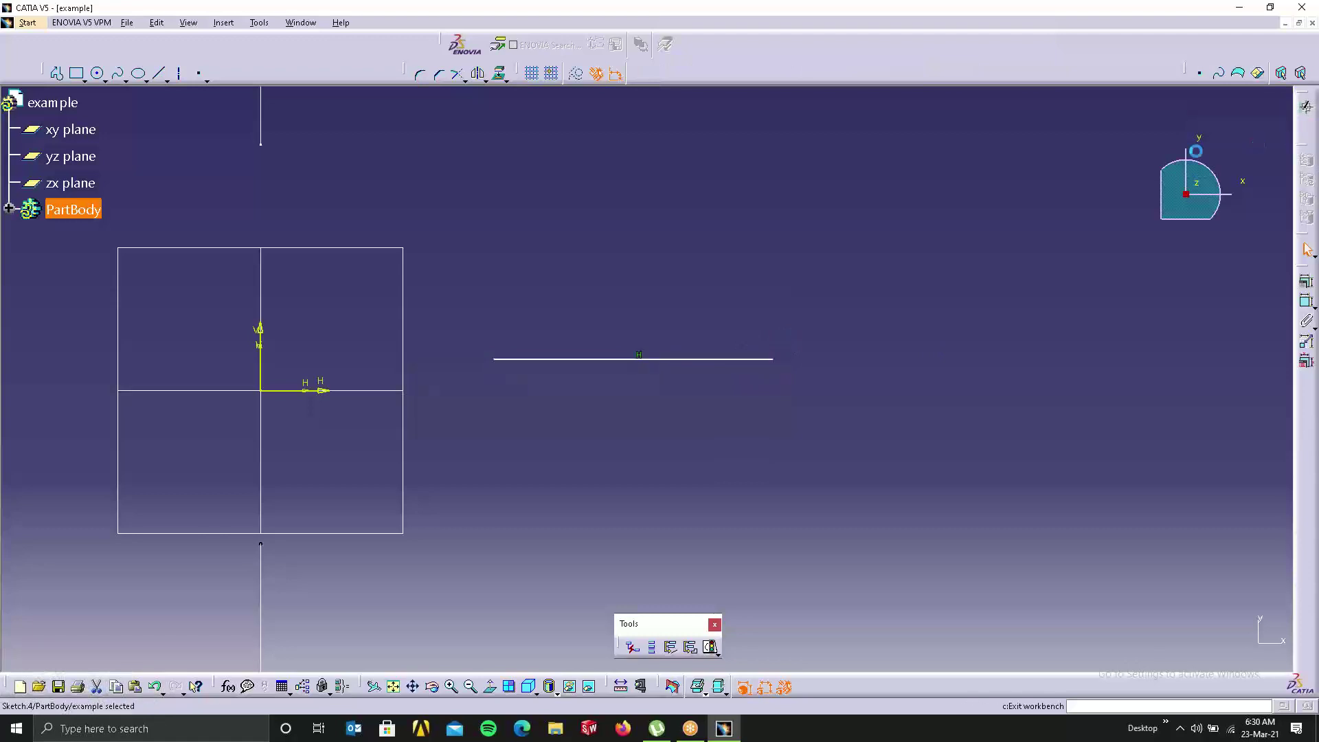
click(1307, 129)
click(748, 386)
Step: Start a Coordinates-type point referenced to the default origin, set X to 100 mm and preview it
mouse_move(588, 254)
middle_down()
mouse_move(612, 336)
mouse_move(568, 463)
mouse_move(570, 344)
mouse_move(651, 224)
mouse_move(760, 374)
middle_up()
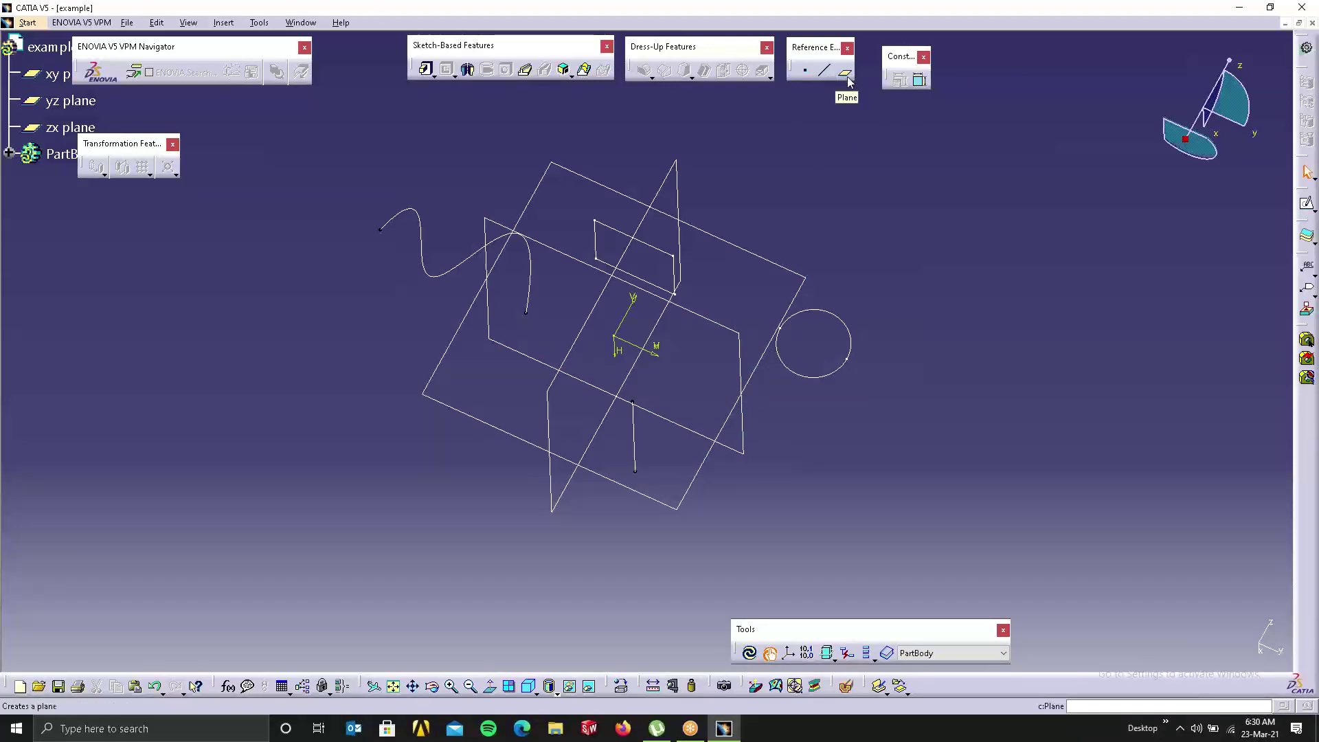
click(807, 72)
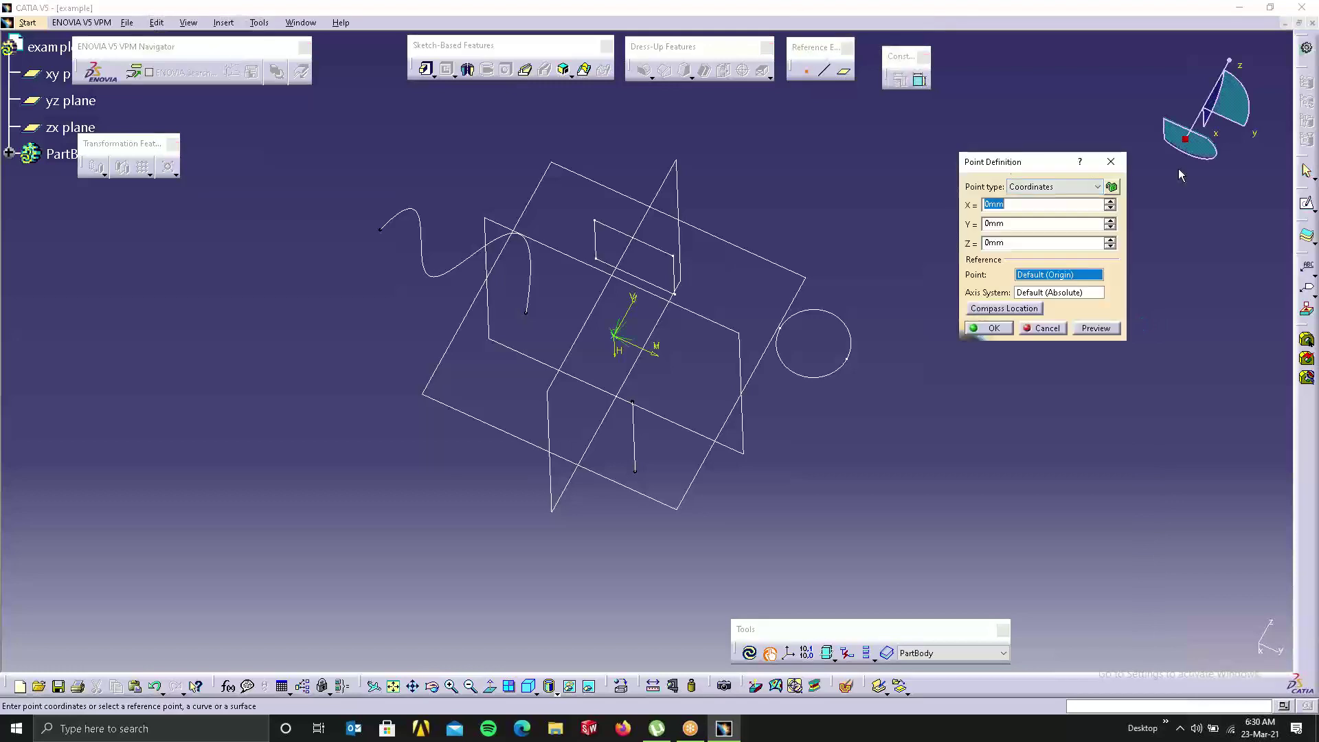
drag(1066, 162, 1021, 134)
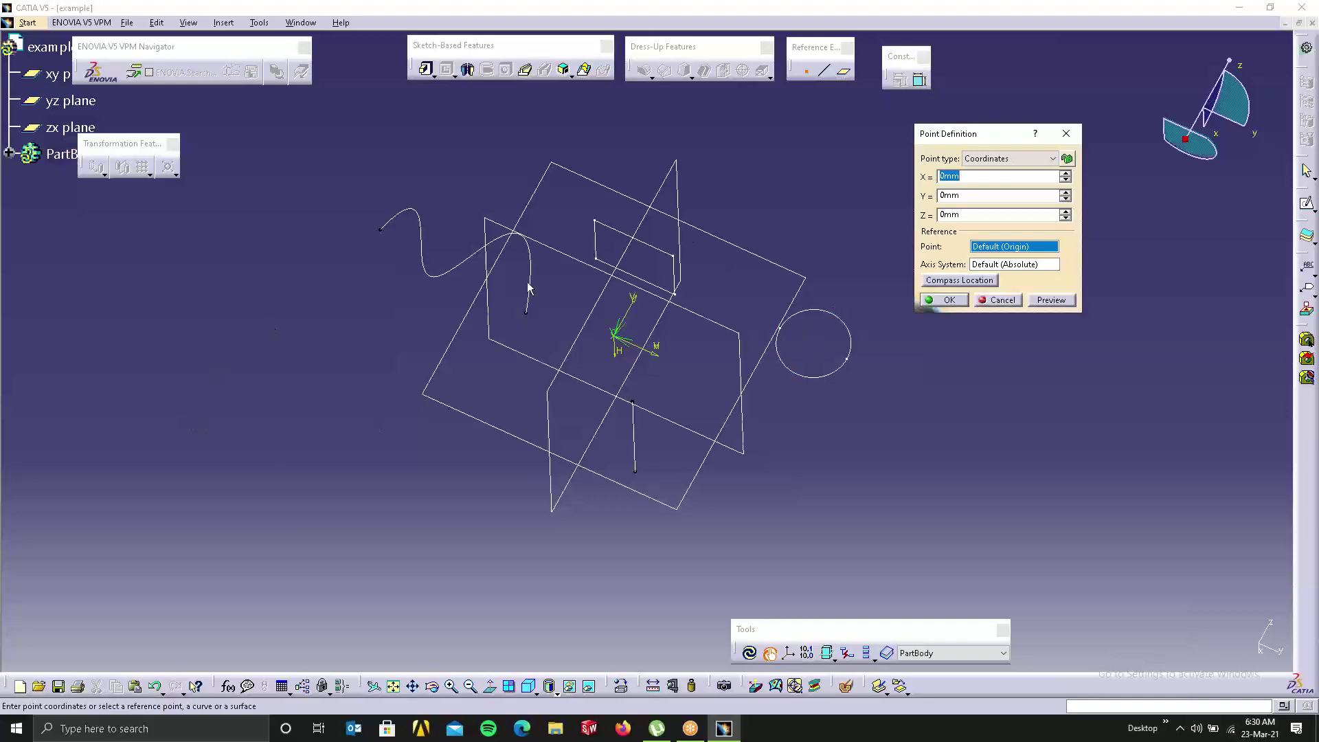
click(1039, 159)
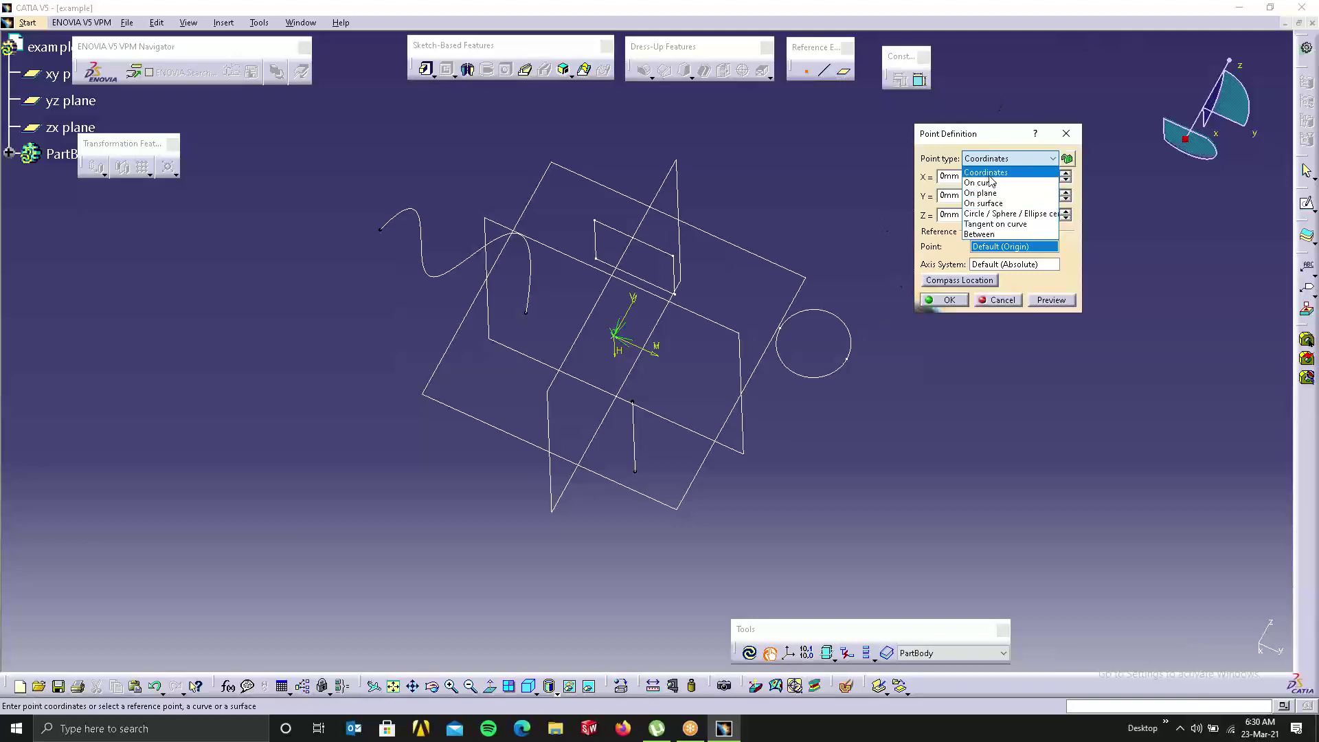
click(1004, 150)
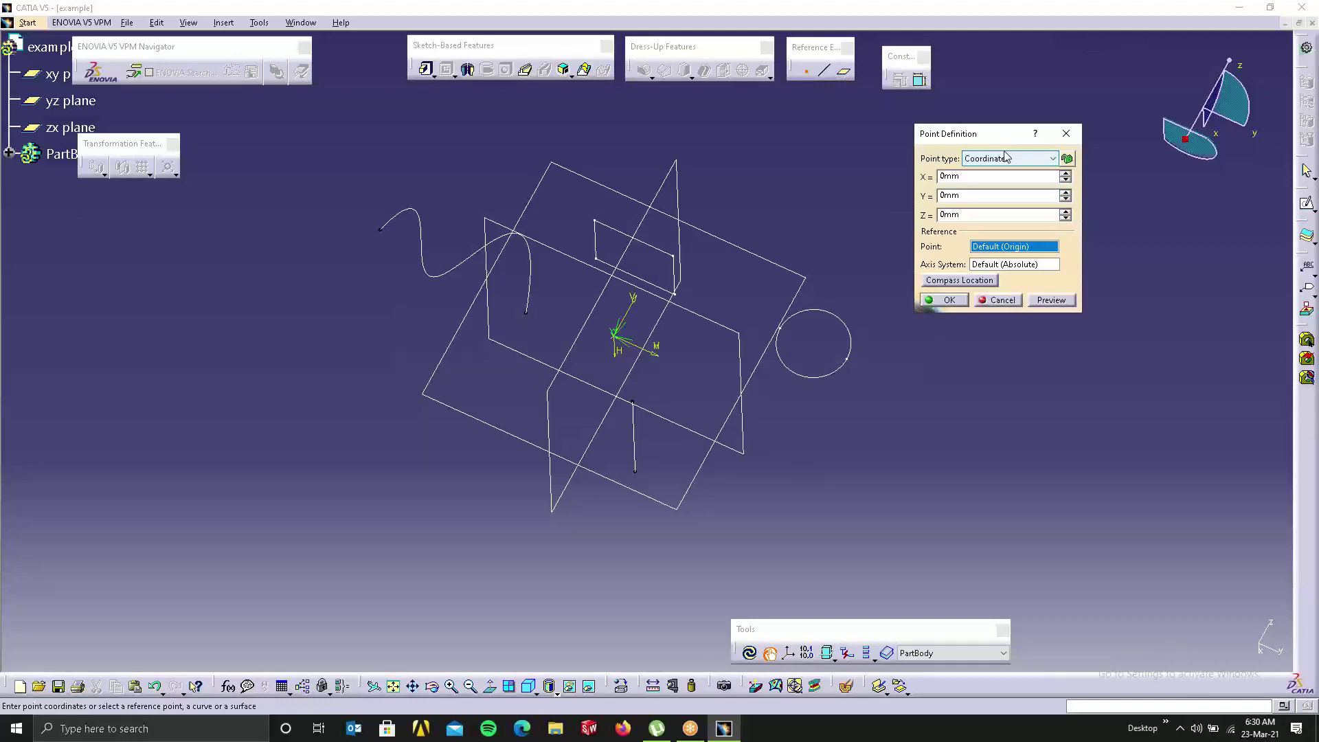
click(962, 196)
click(969, 178)
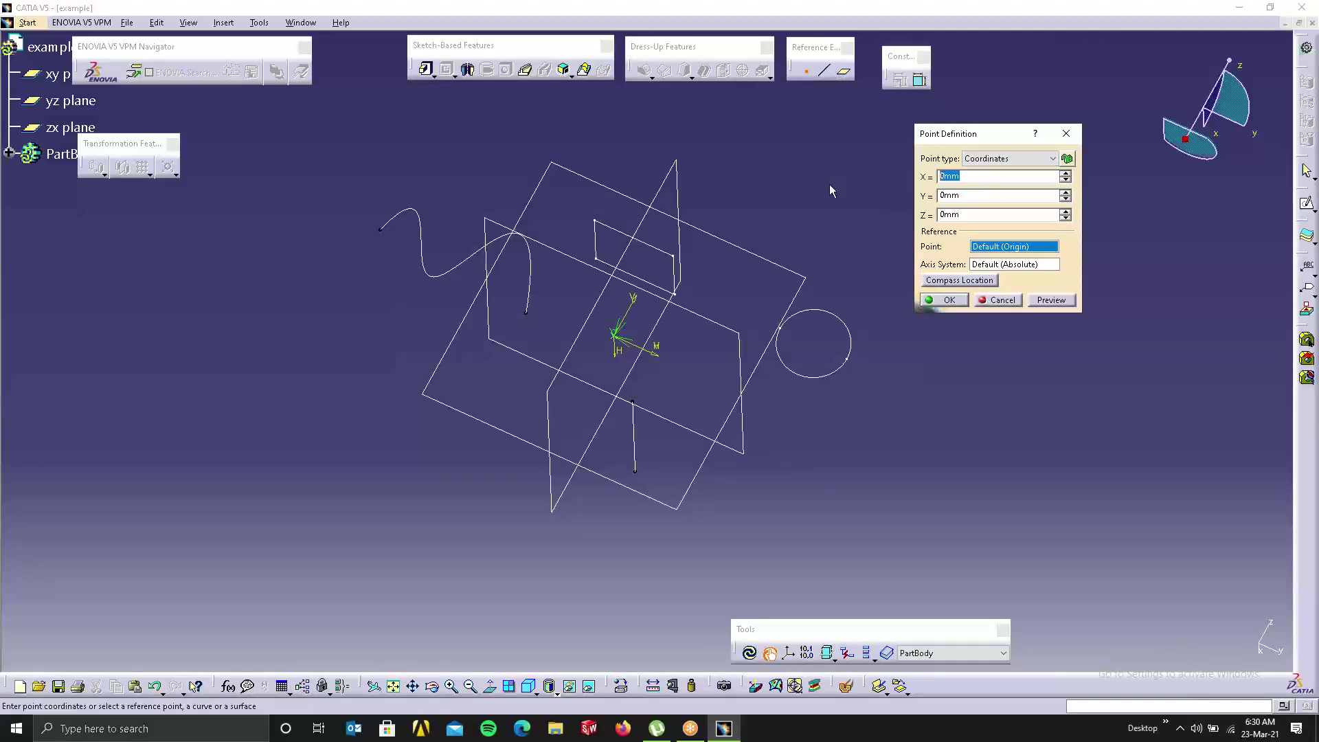
text(100)
click(1061, 300)
middle_click(538, 289)
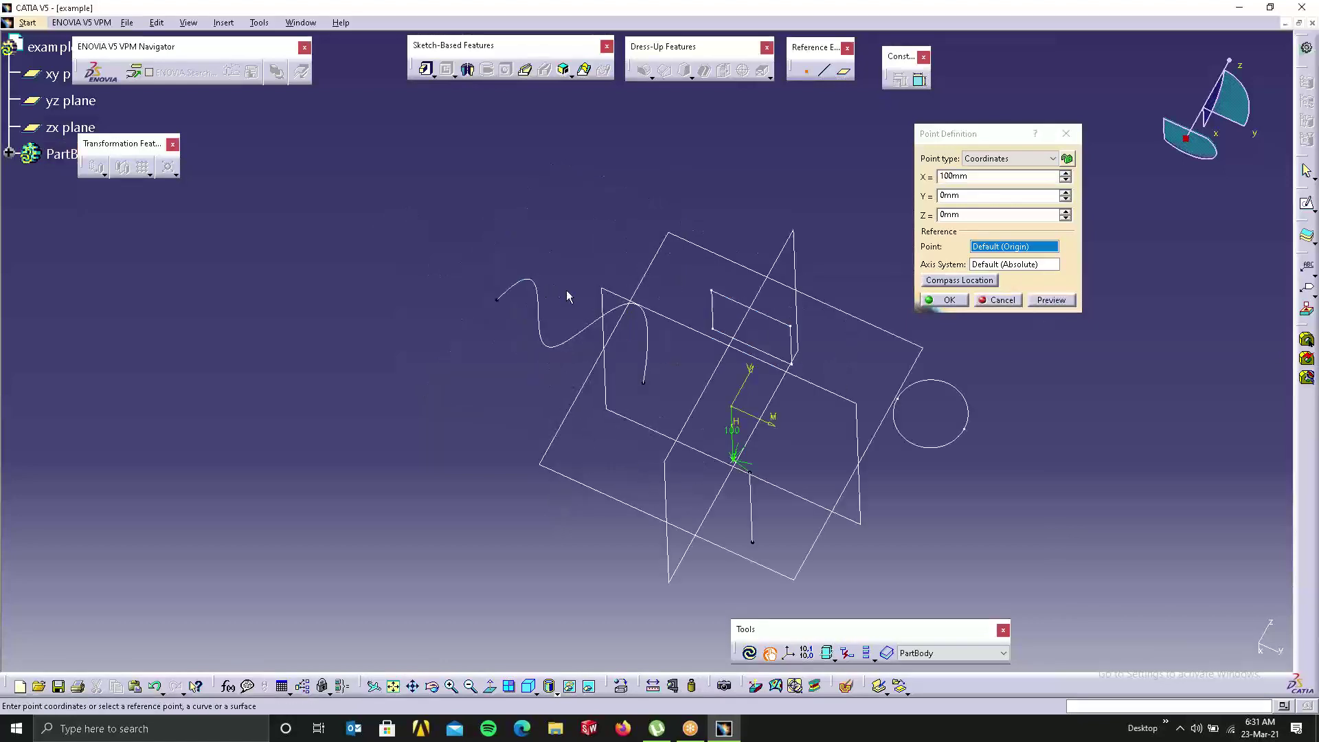
mouse_move(734, 335)
middle_down()
mouse_move(666, 298)
mouse_move(798, 405)
mouse_move(768, 514)
mouse_move(589, 215)
mouse_move(530, 289)
mouse_move(706, 345)
middle_up()
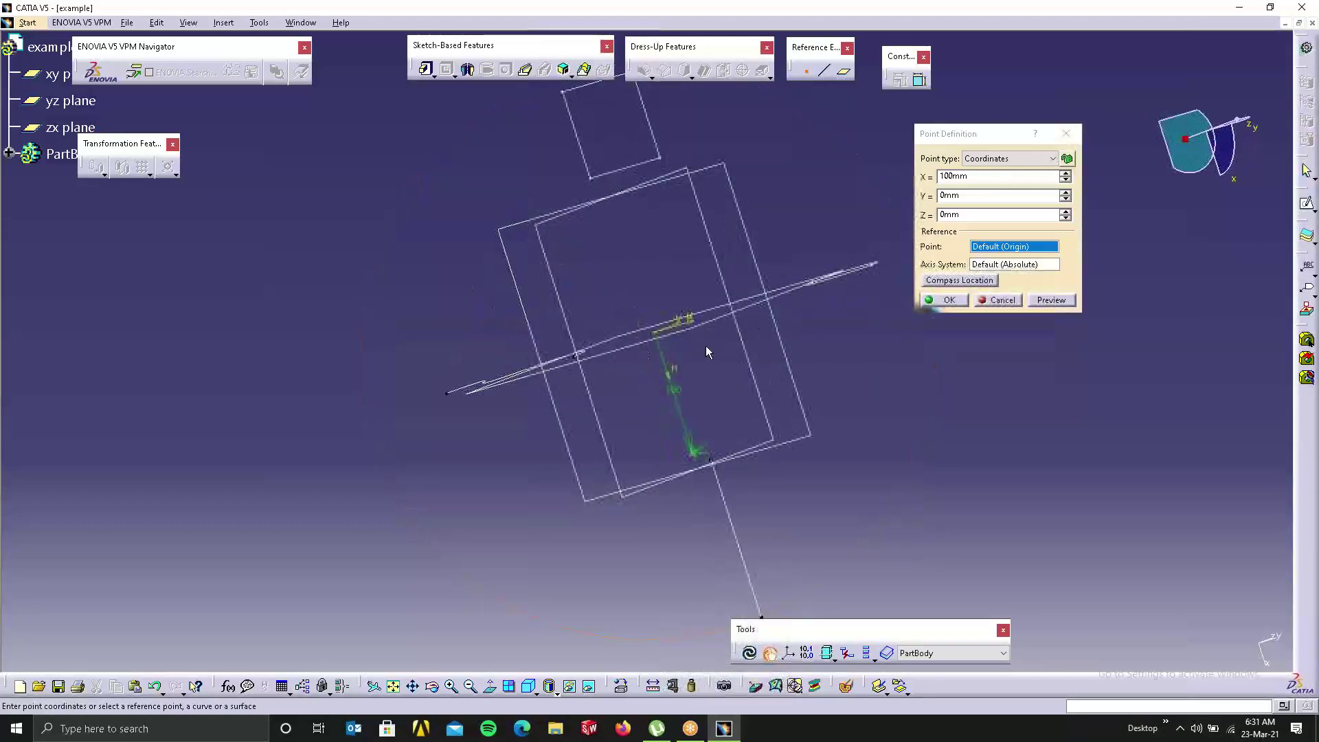
right_click(736, 284)
click(773, 308)
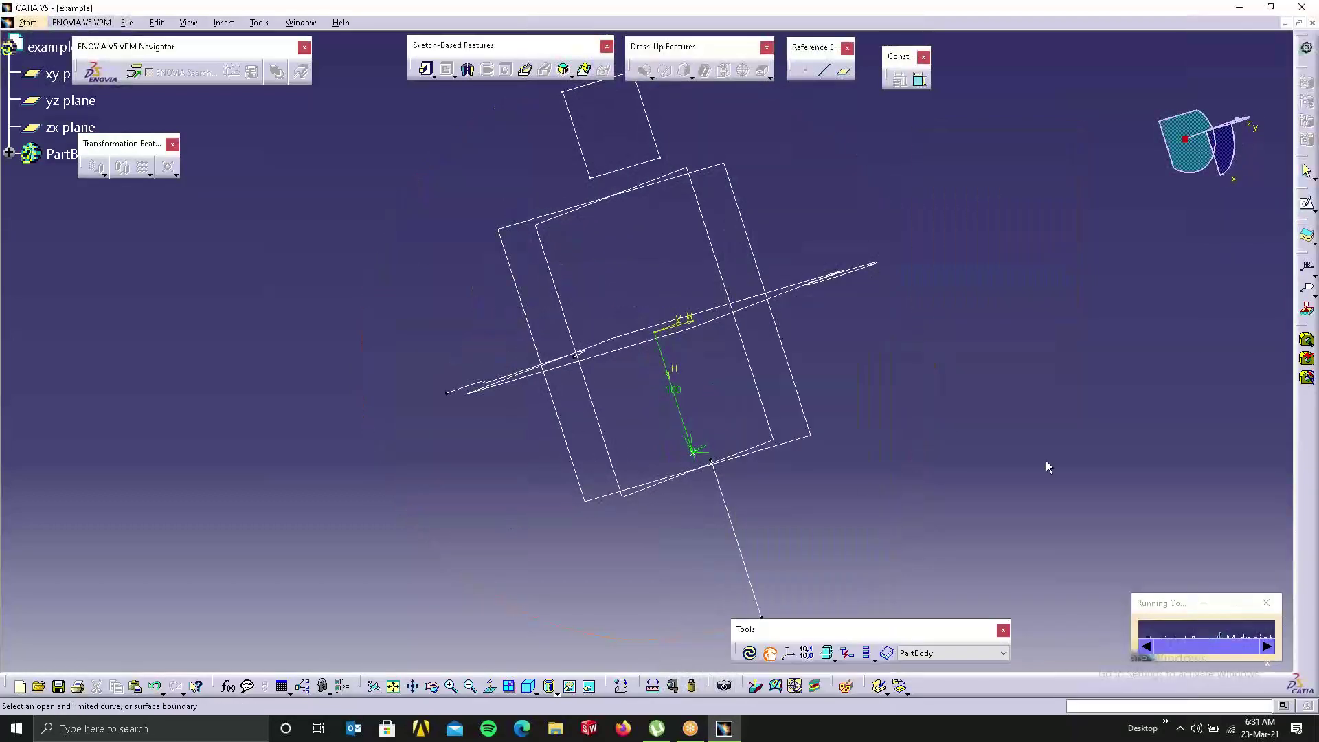
click(1266, 602)
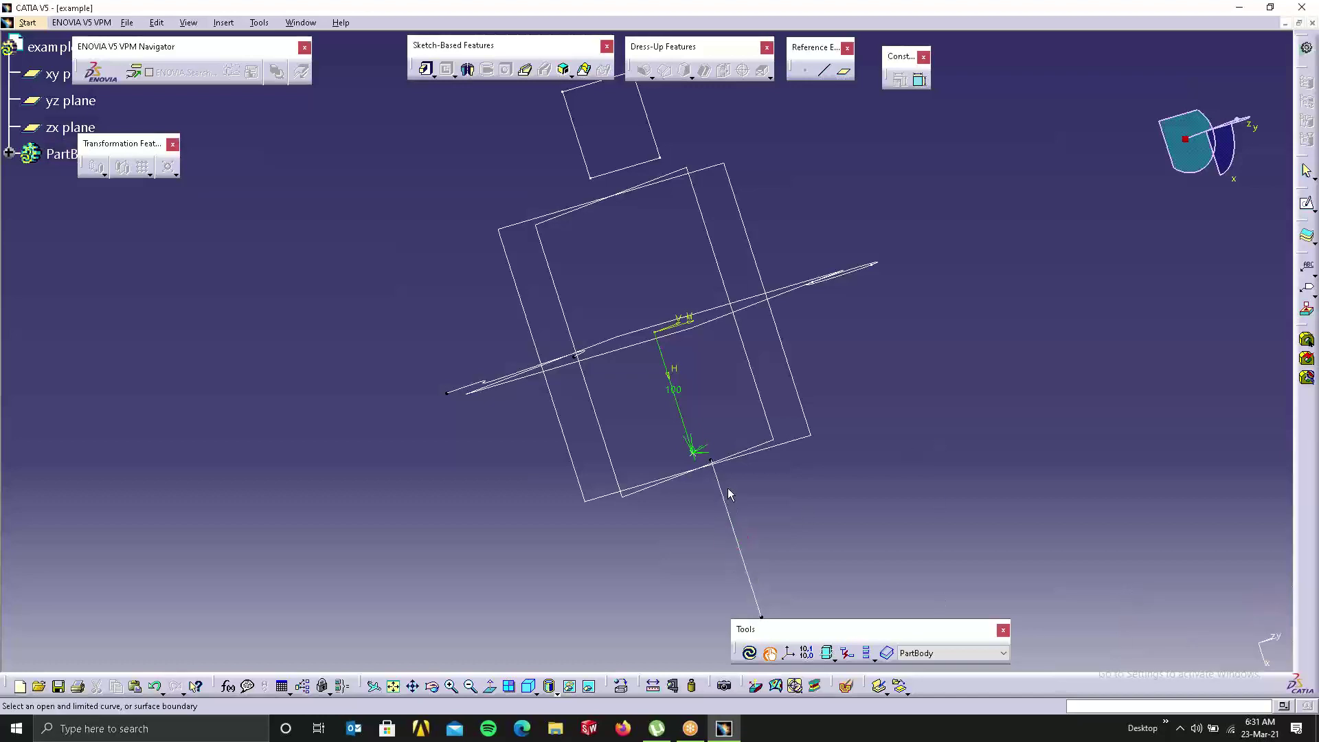
middle_drag(698, 398, 675, 386)
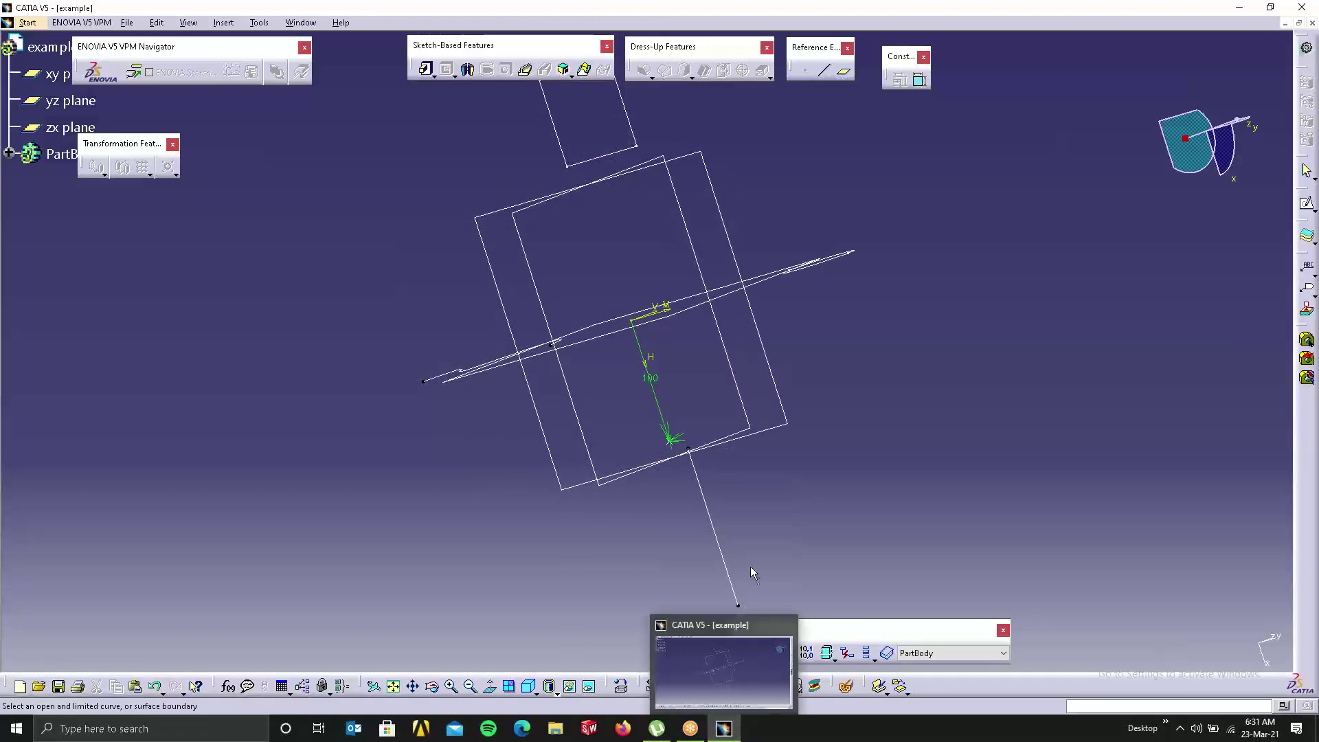
double_click(673, 439)
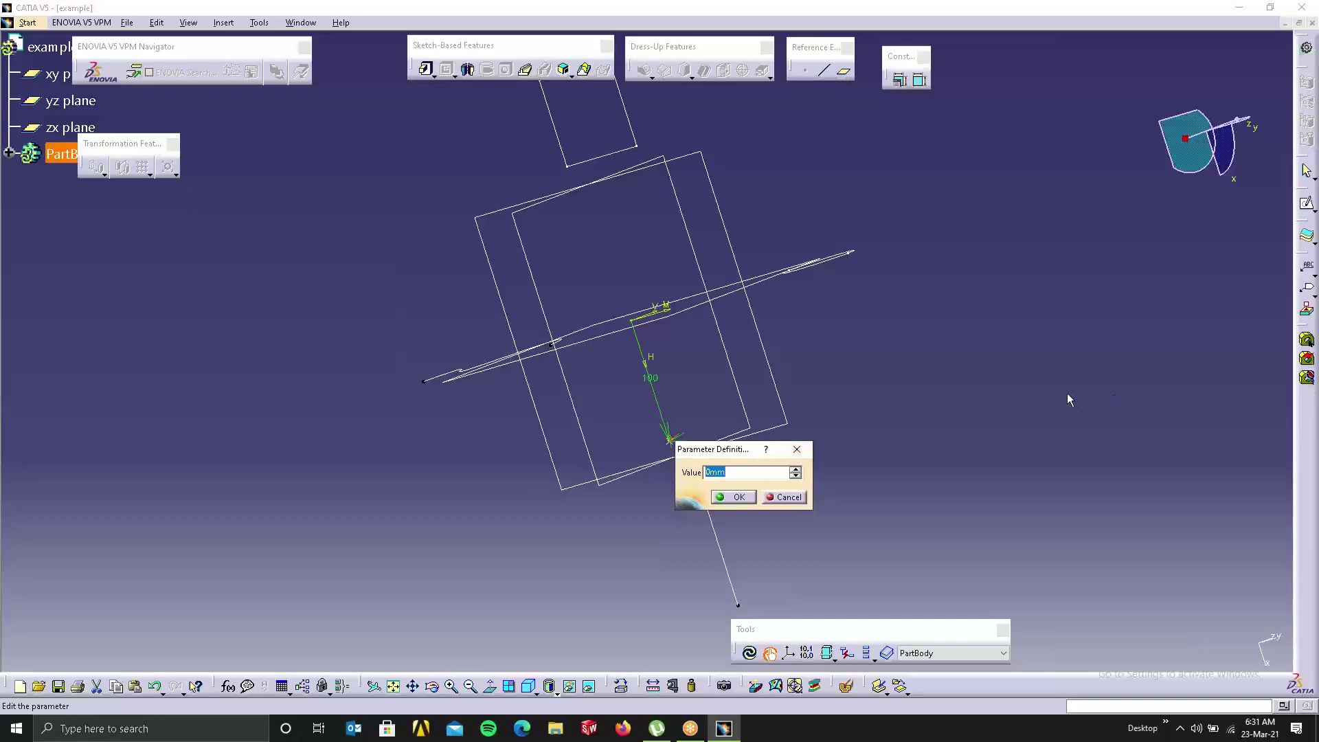
key(Return)
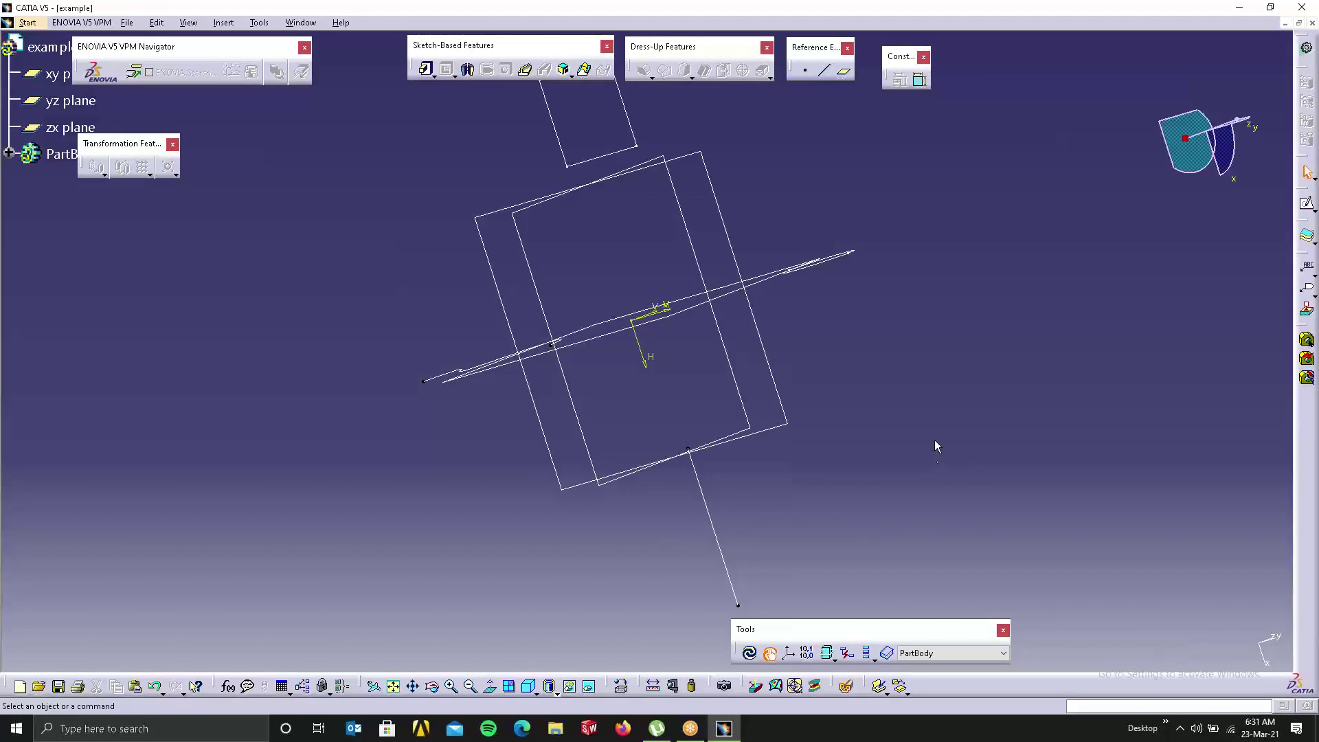
Step: Undo the horizontal line sketch on the xy plane
key(ctrl+z)
click(840, 337)
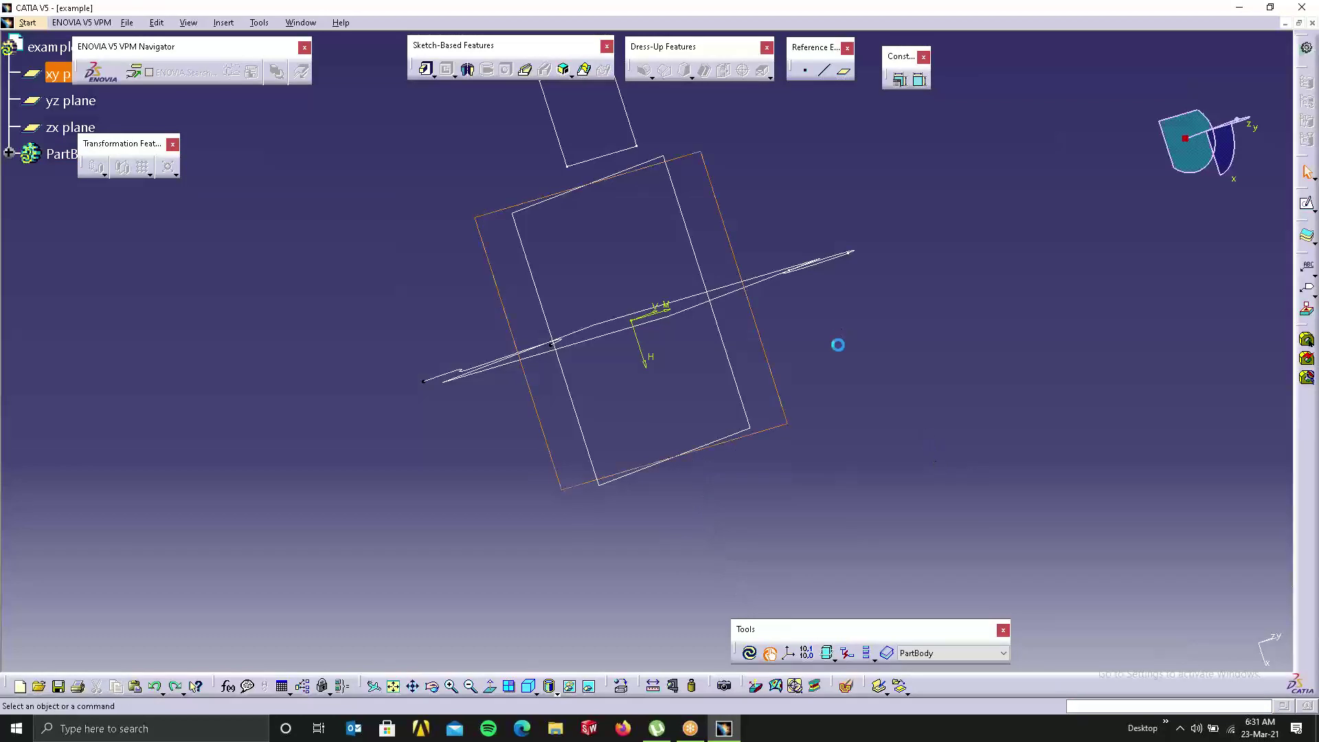
Step: Start a new reference point by coordinates with X at 100 mm from the origin and preview it
click(805, 70)
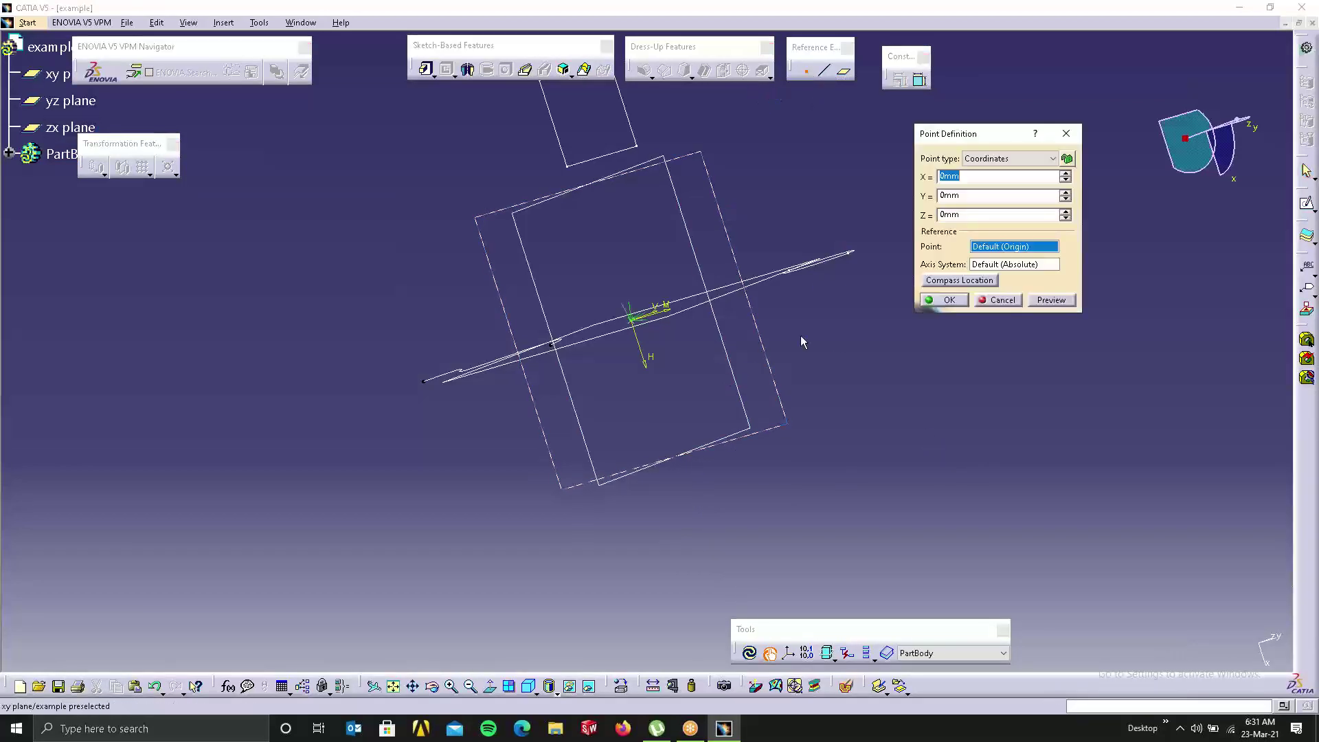
text(1)
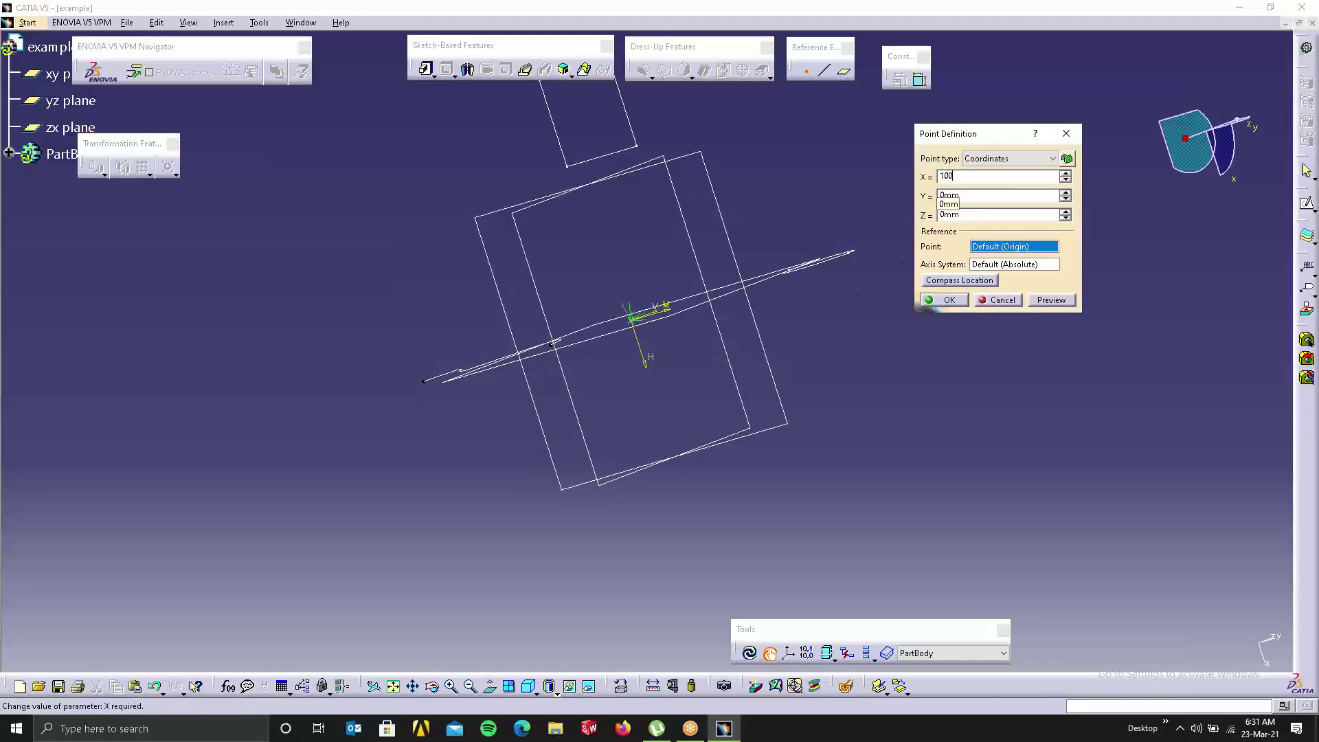
text(00)
click(1059, 302)
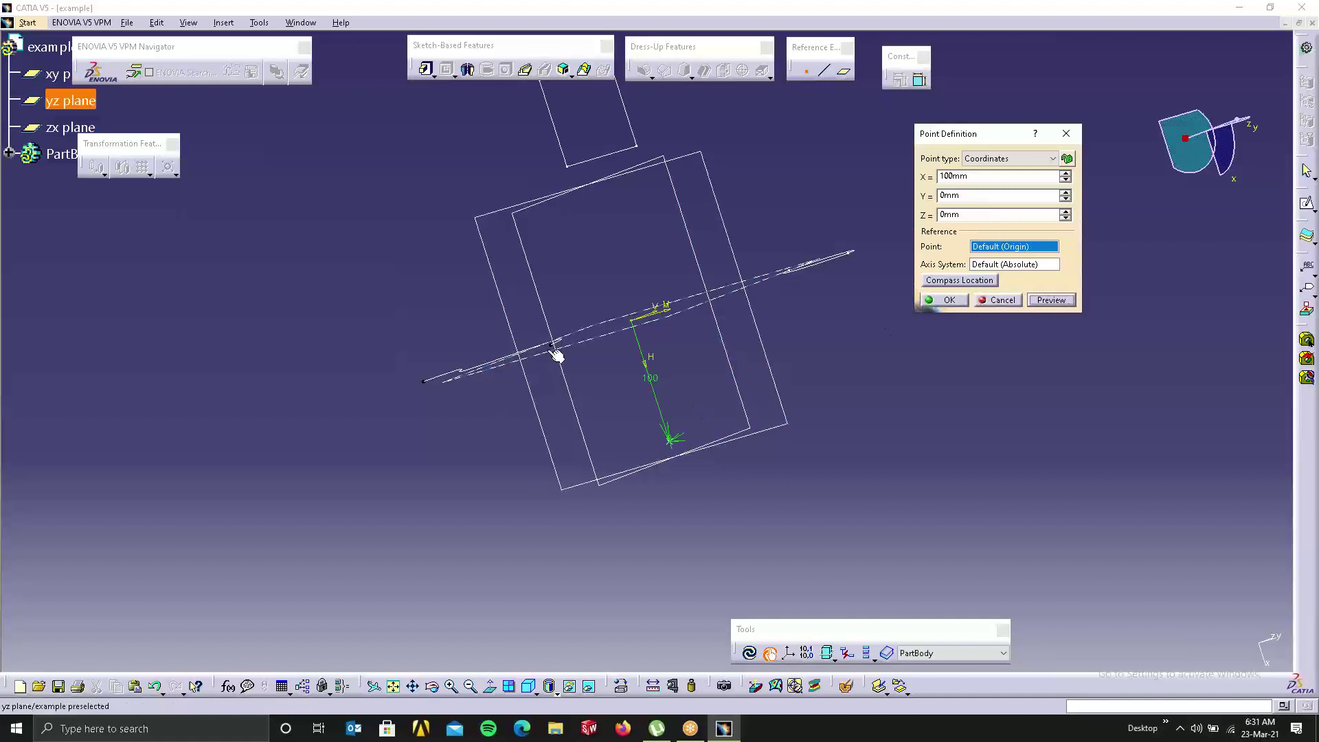
right_click(505, 397)
click(543, 374)
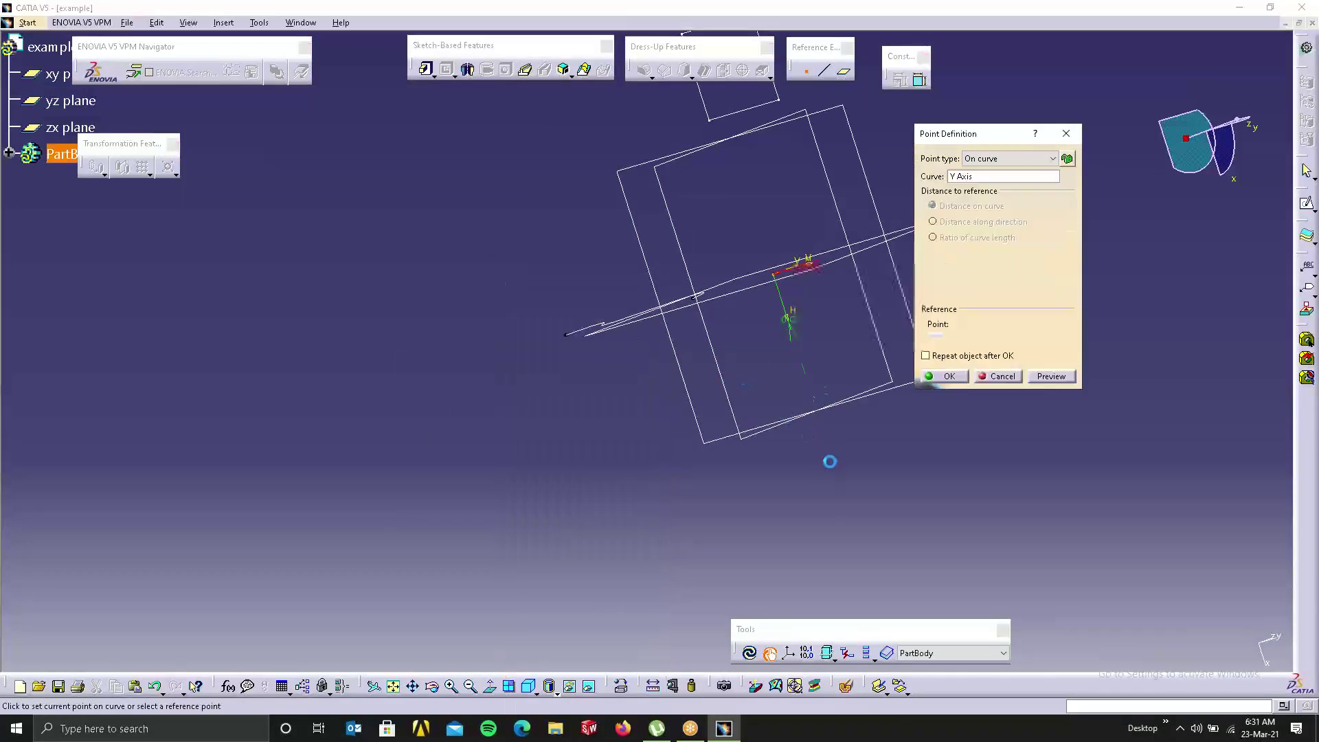
middle_drag(753, 458, 676, 466)
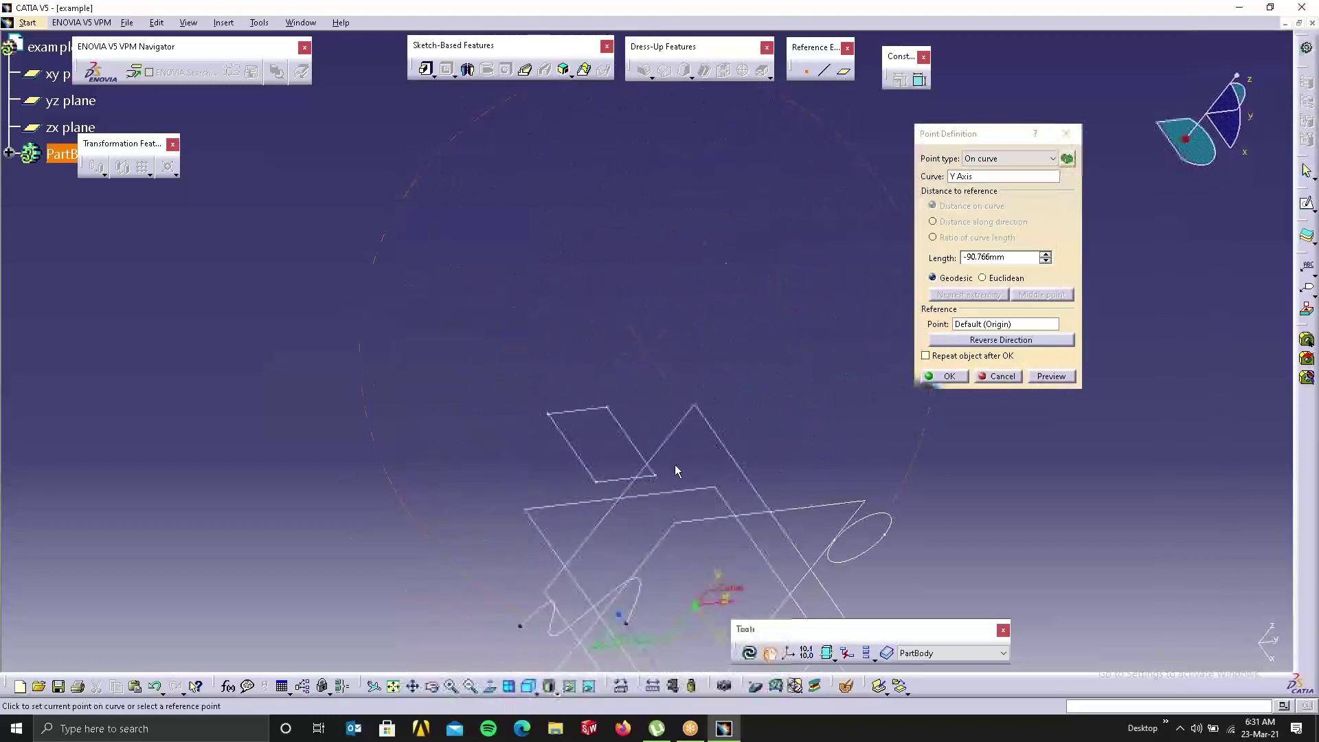
middle_drag(608, 631, 569, 566)
middle_drag(534, 376, 500, 332)
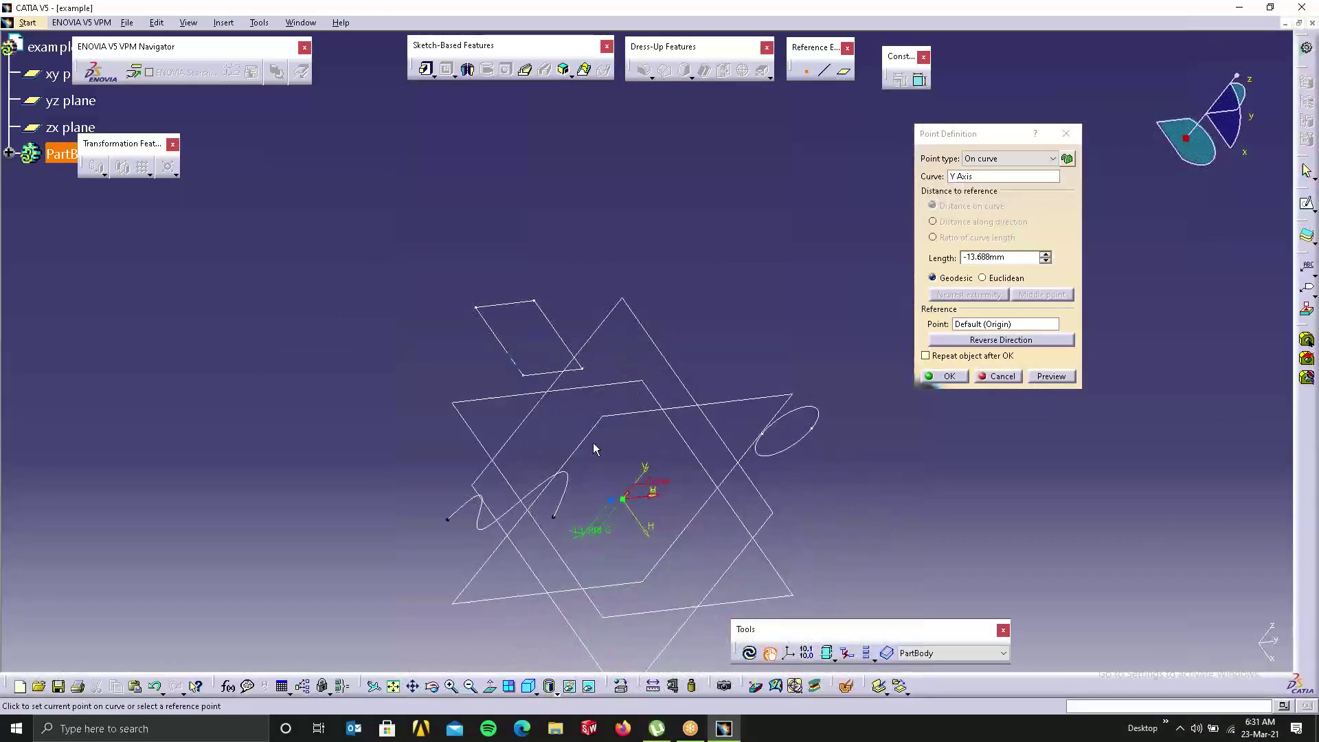
middle_drag(643, 325, 615, 288)
middle_drag(738, 399, 665, 286)
click(1015, 159)
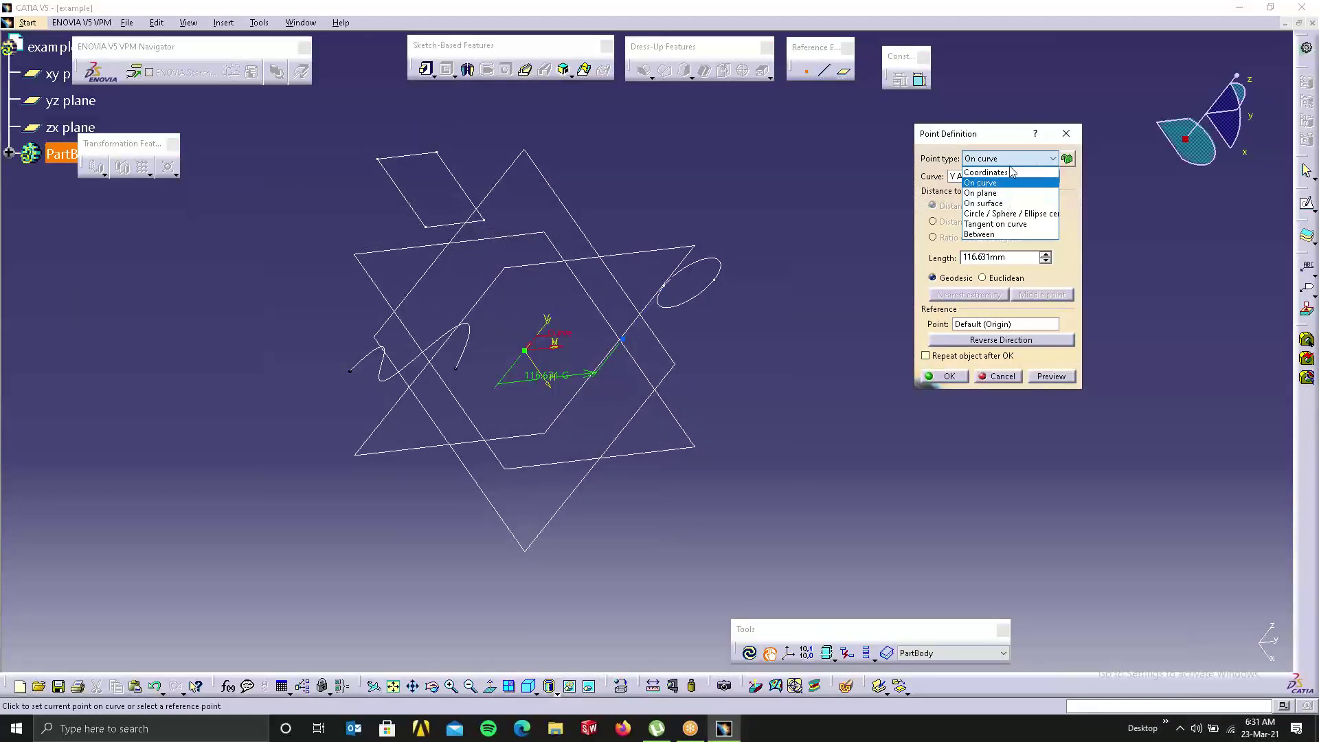
click(990, 173)
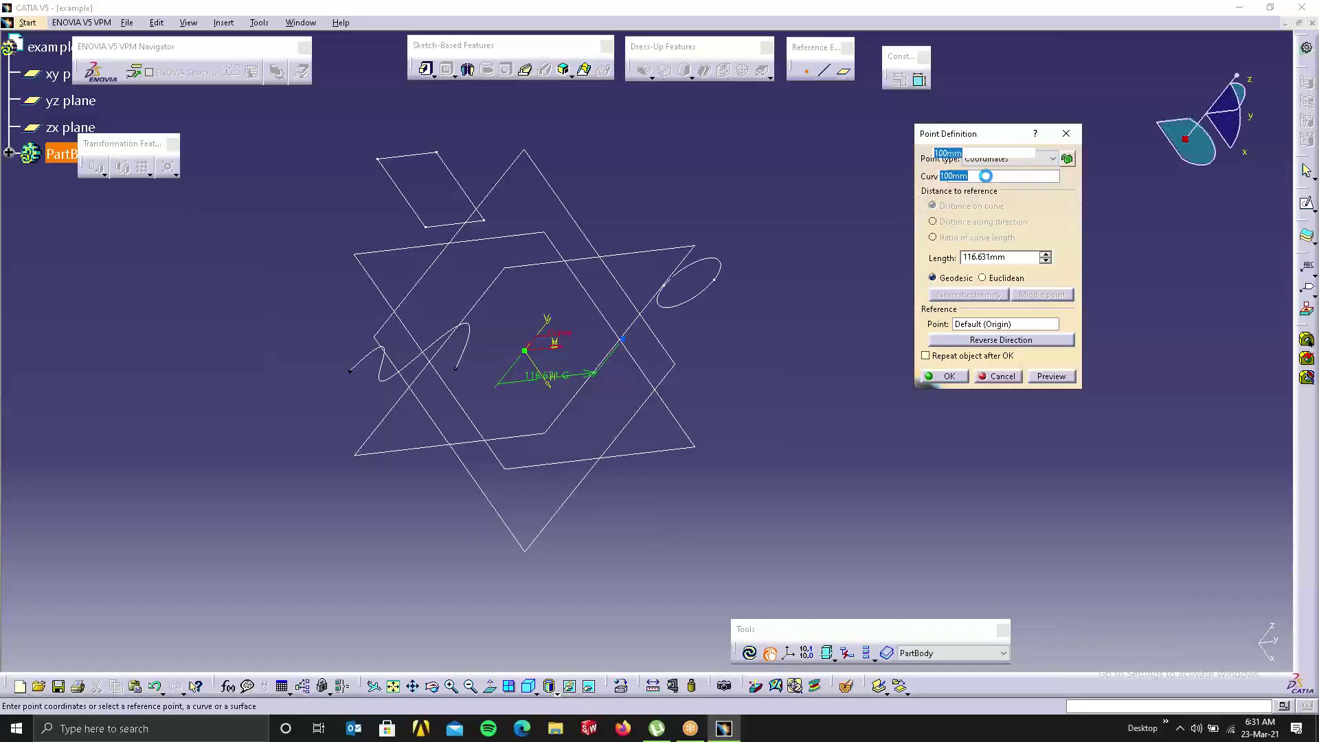
Step: Test the point type lock by picking the spline while it is unlocked, and lock the type to Coordinates
click(1071, 161)
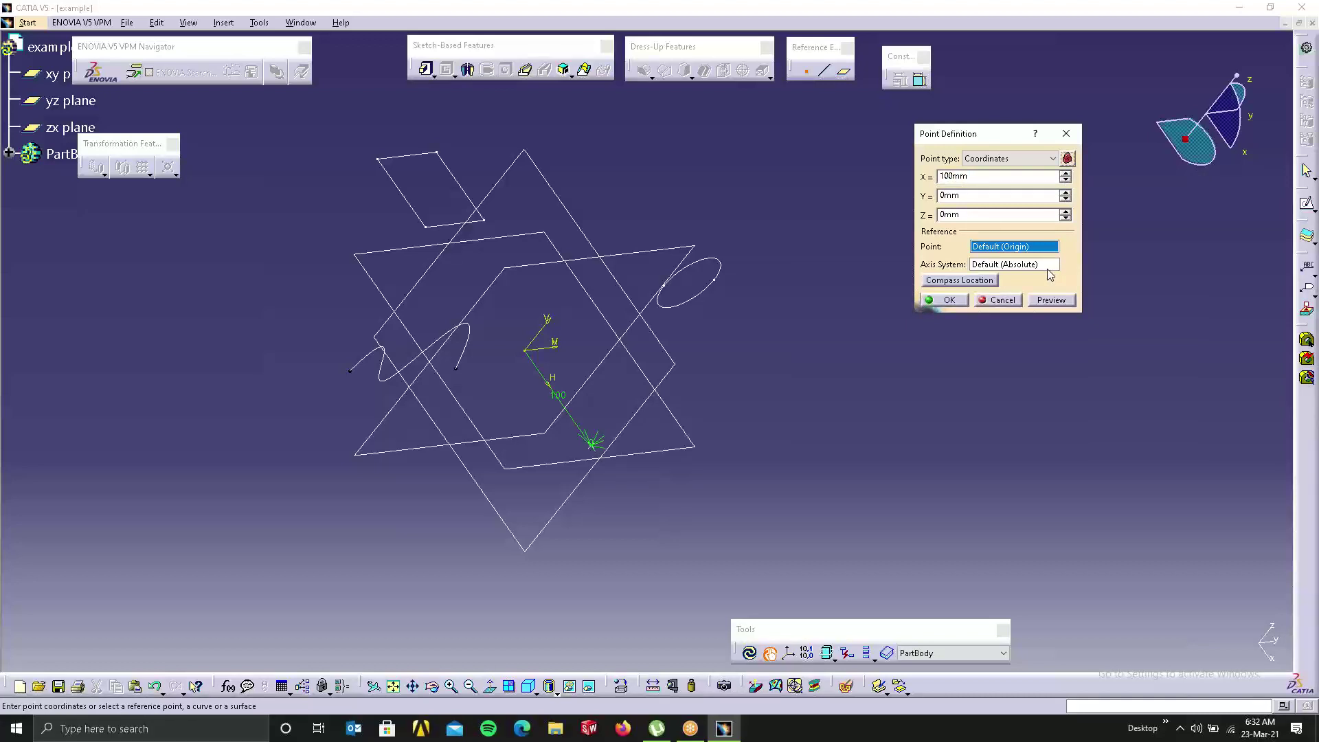
click(1067, 160)
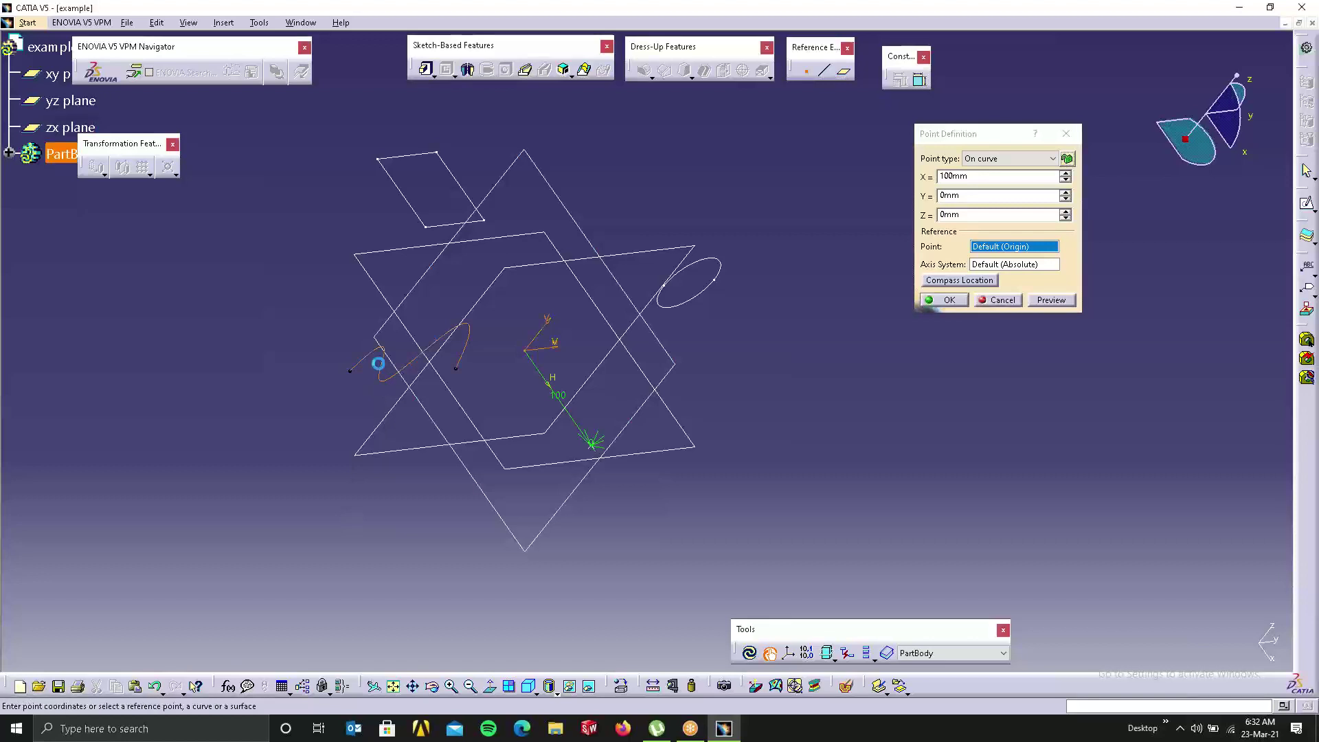
click(375, 361)
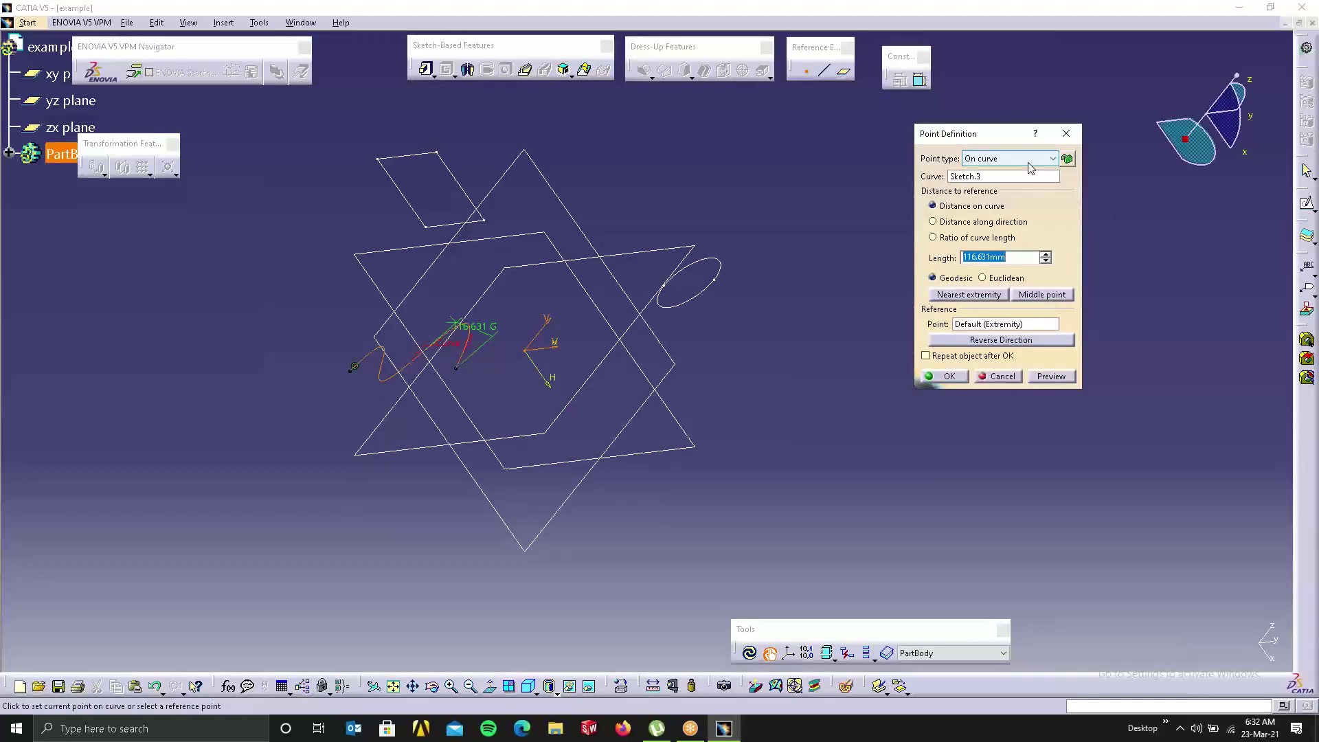
click(1052, 159)
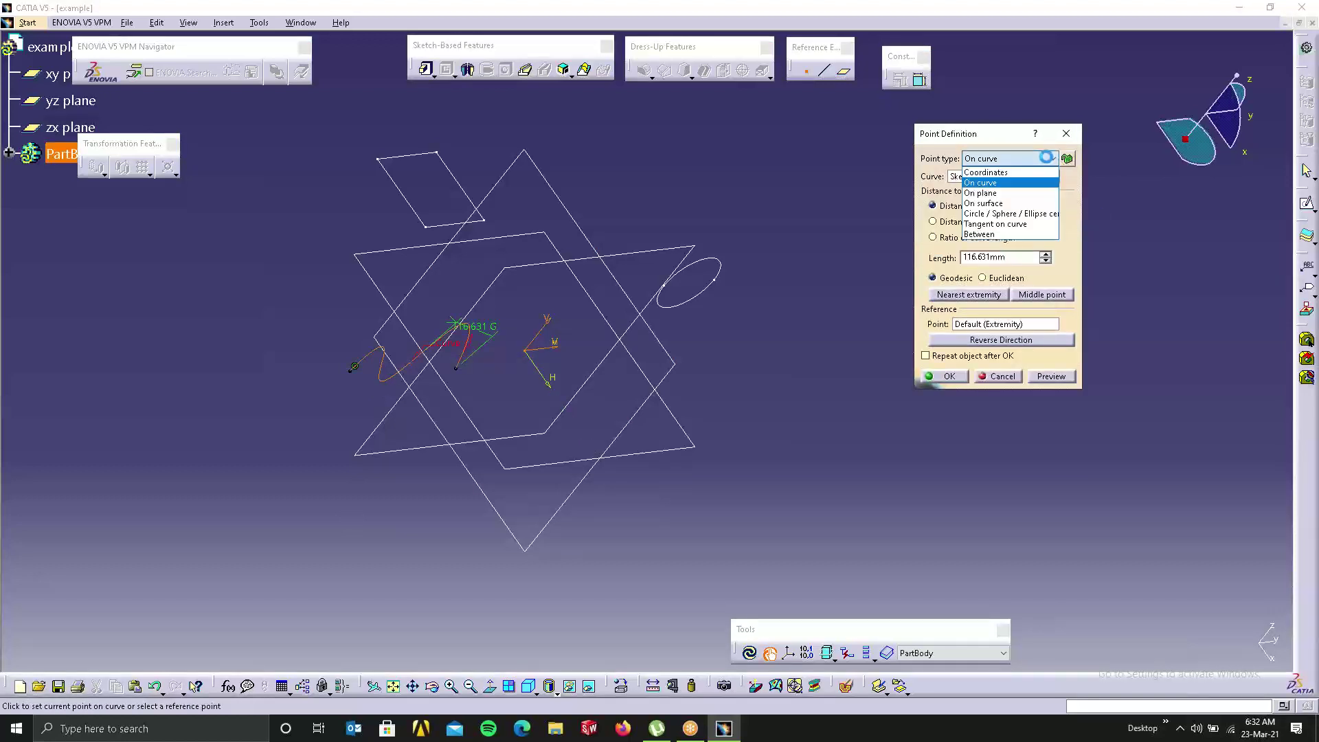
click(989, 171)
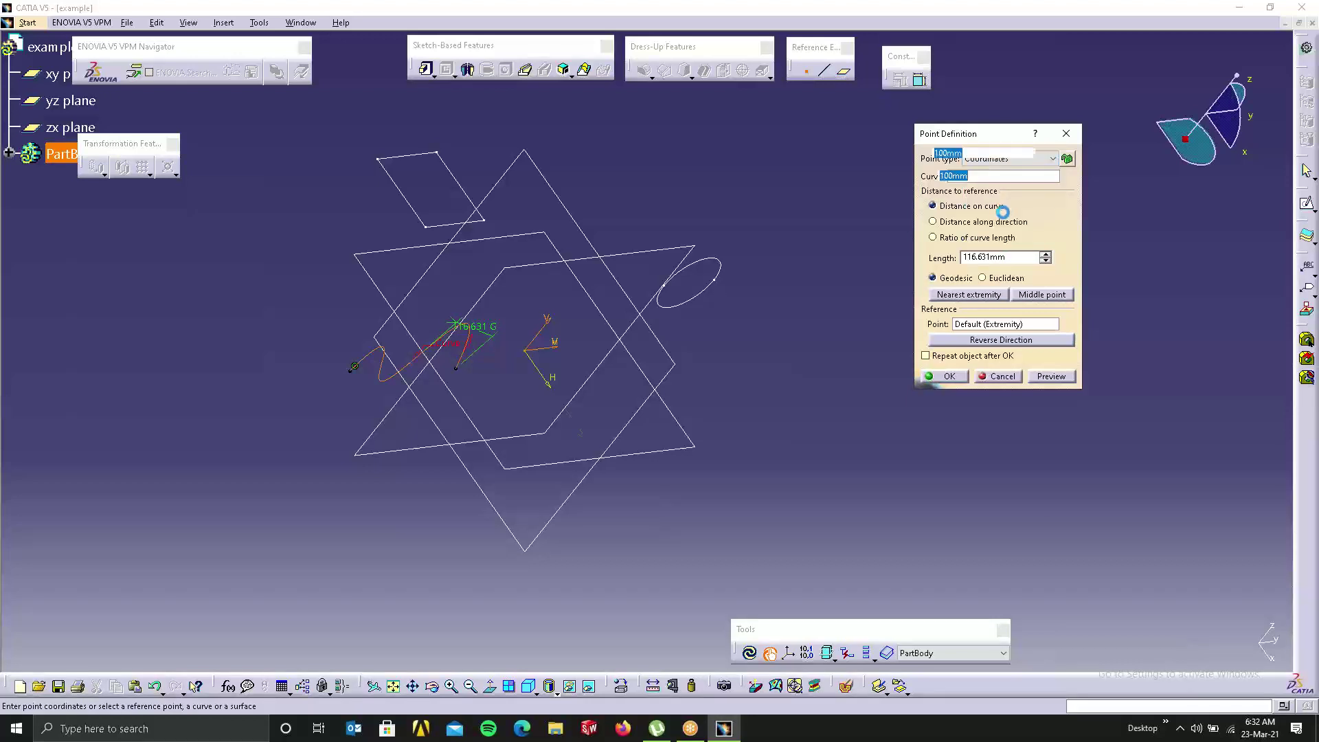
click(1067, 159)
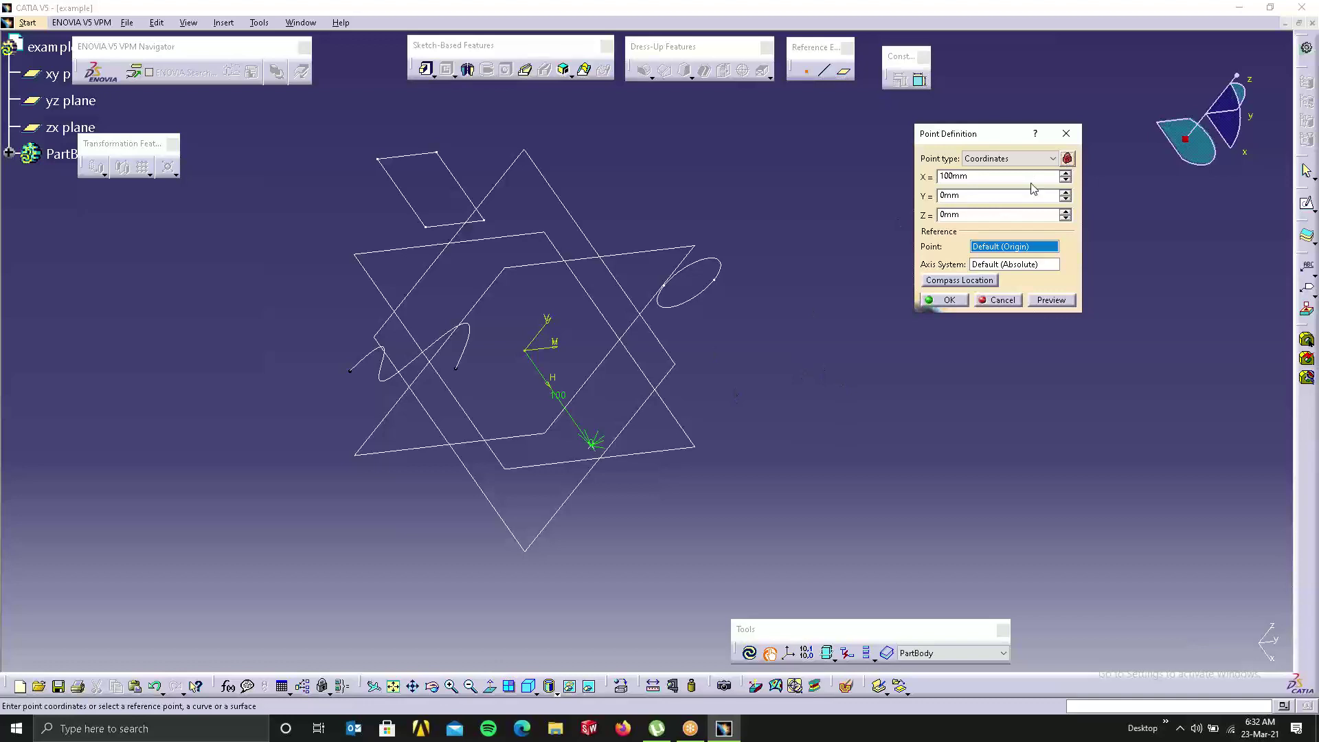
Step: Set the point's Y and Z coordinates to 100 mm each, previewing both changes, and create the point
double_click(951, 196)
text(100)
click(1049, 302)
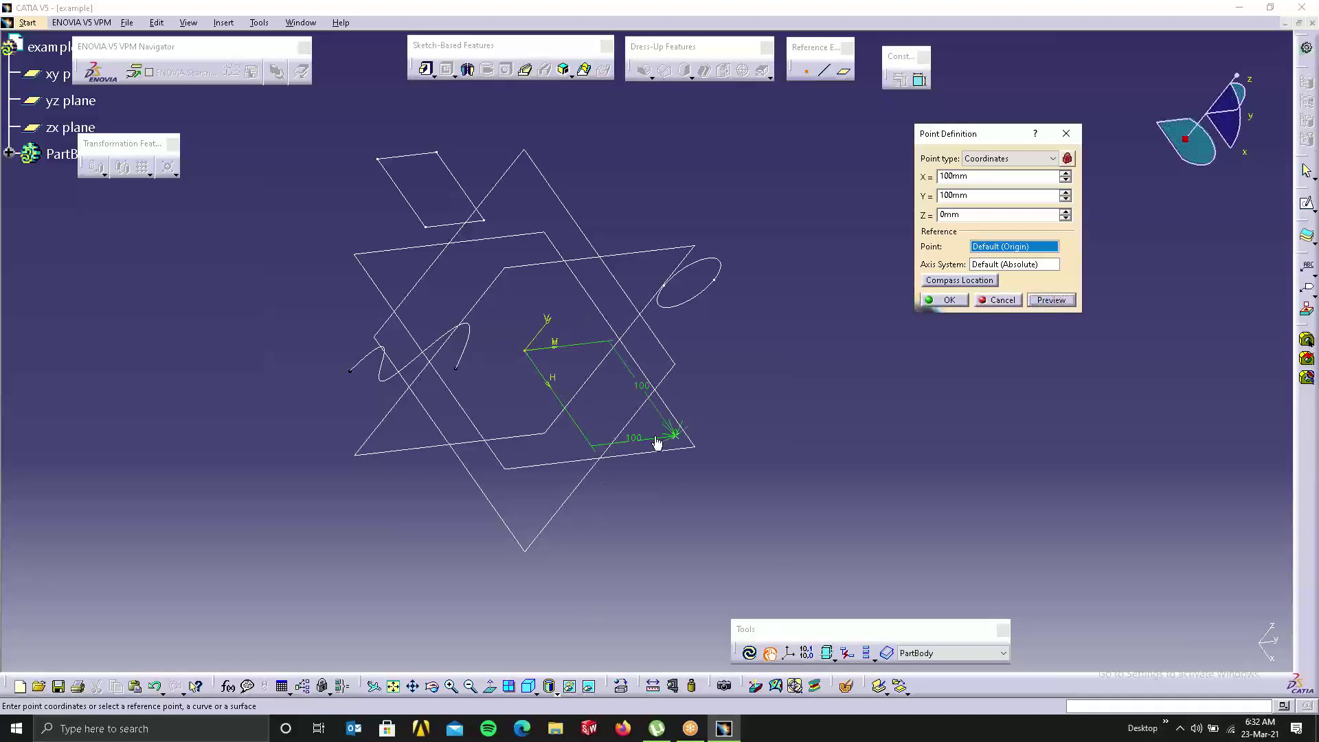
double_click(955, 215)
text(100)
click(1068, 302)
click(943, 301)
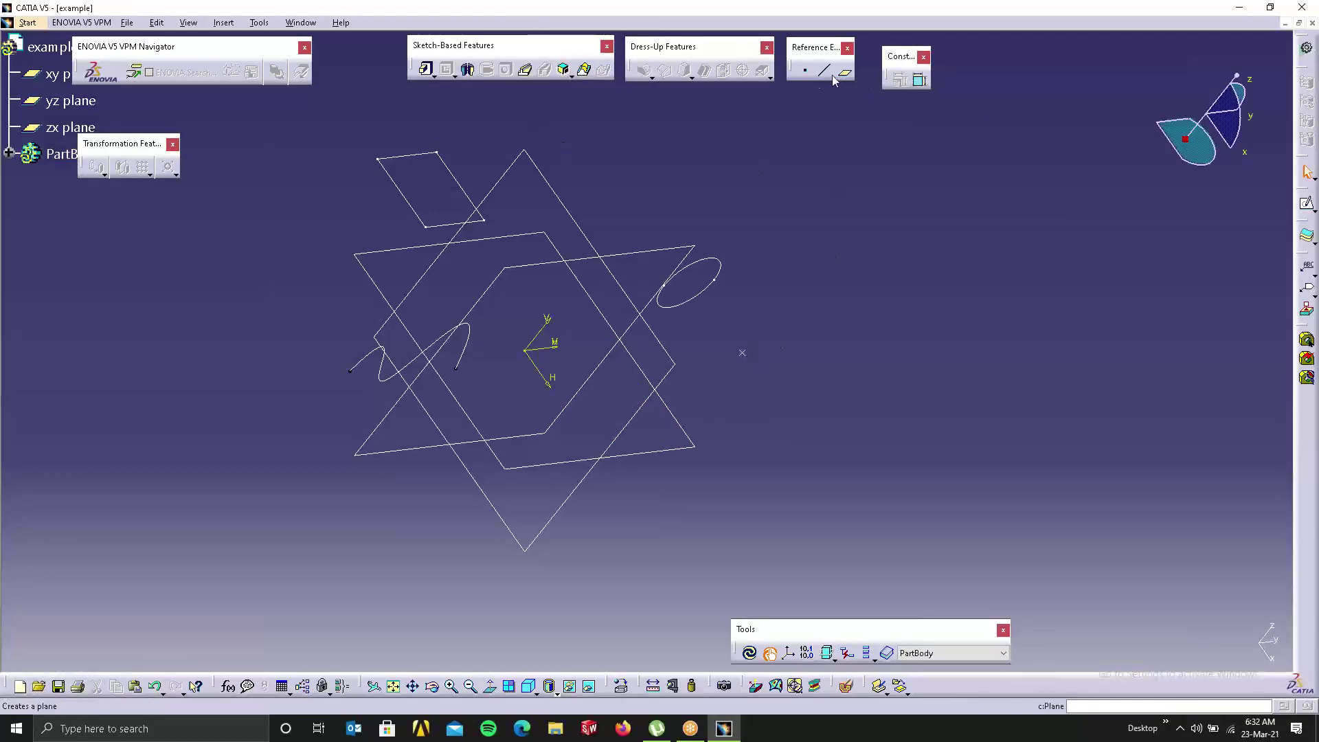
Step: Create a second coordinate point referenced to the first point, offset by X 100 mm, Y 100 mm and Z 0 mm
click(804, 70)
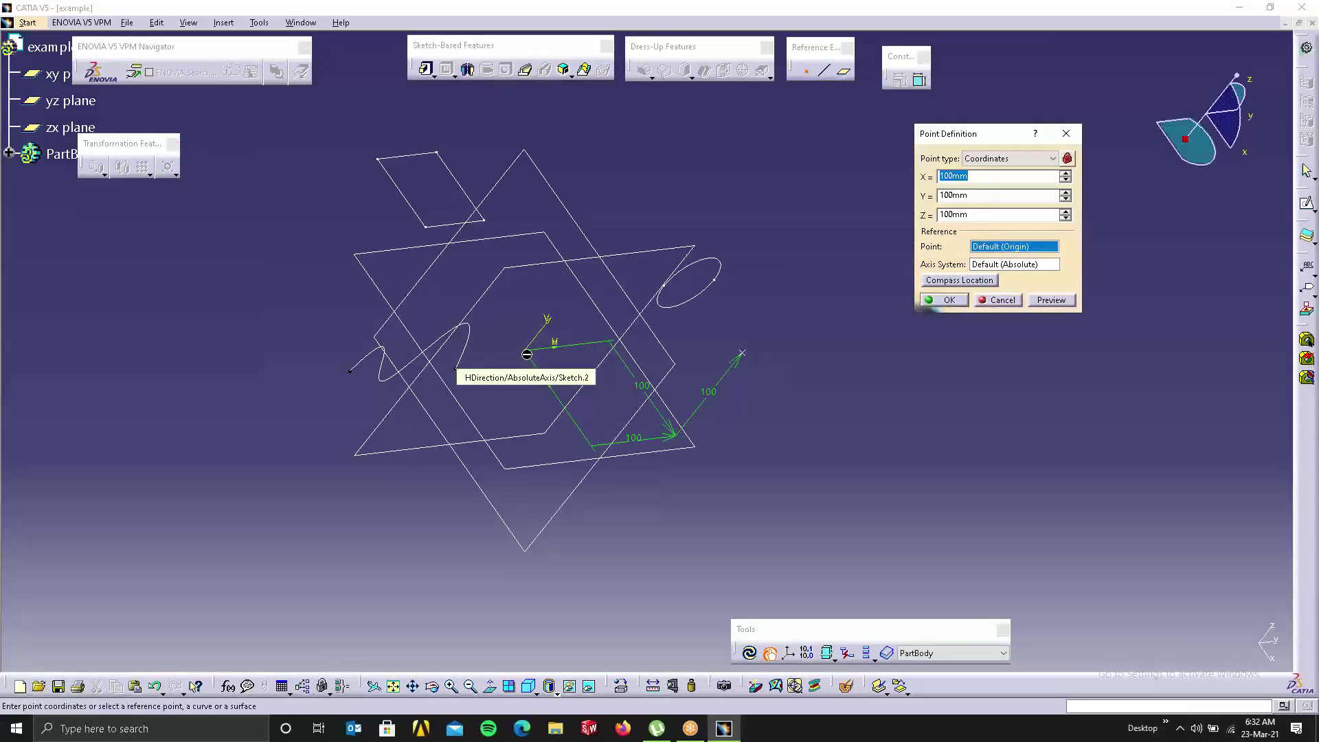
click(975, 245)
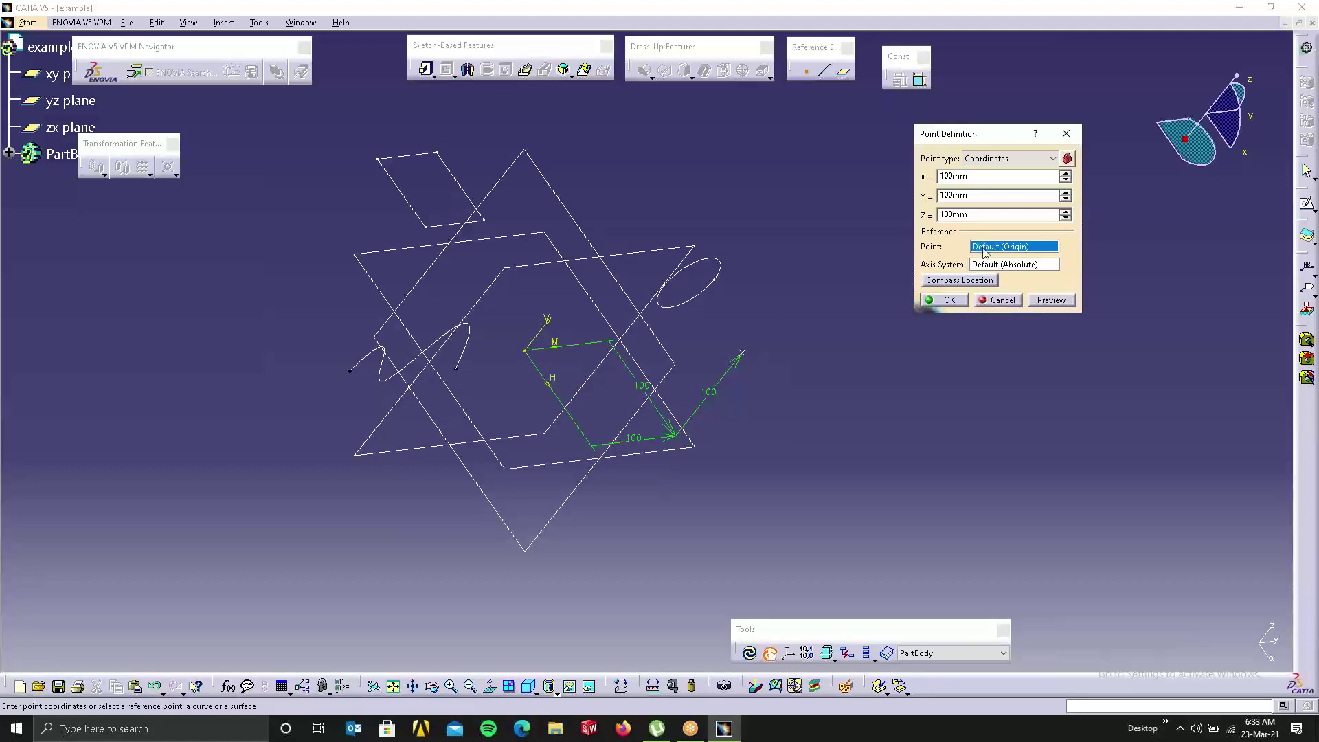
click(743, 354)
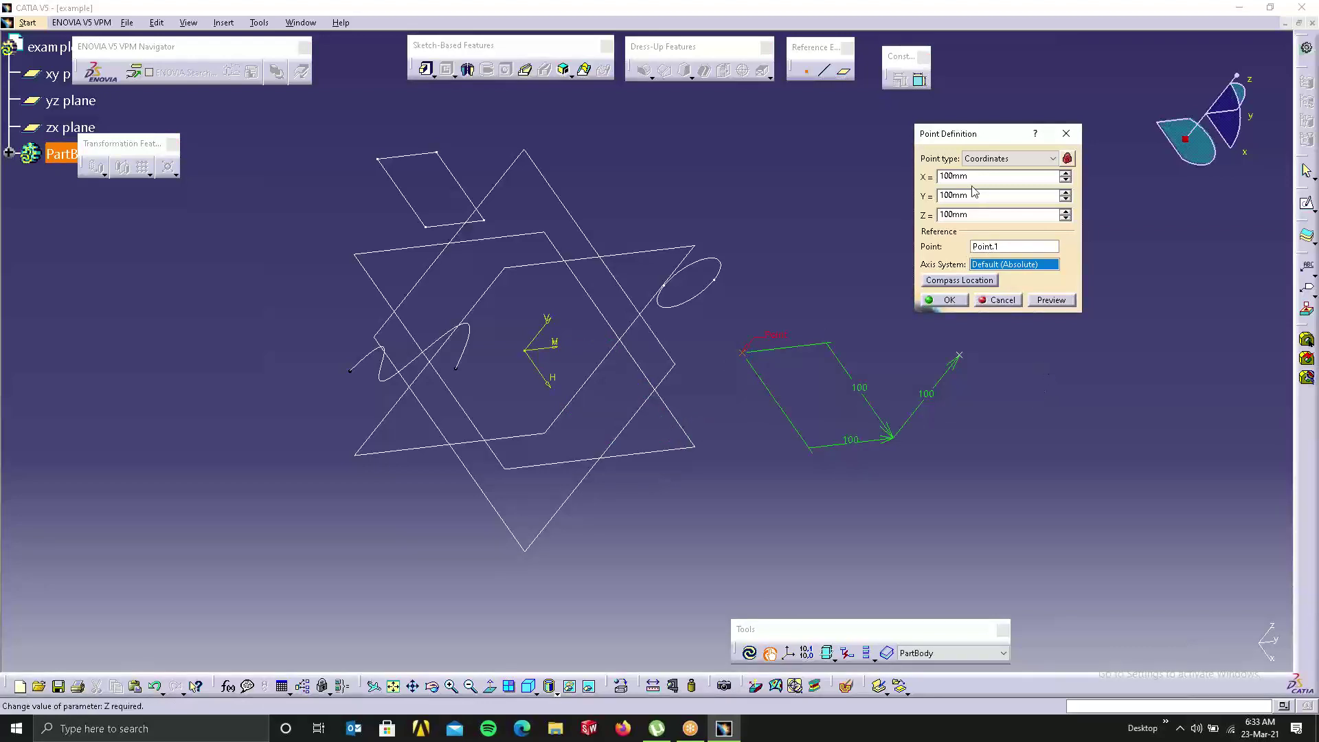
drag(984, 215, 929, 217)
text(0)
click(1058, 305)
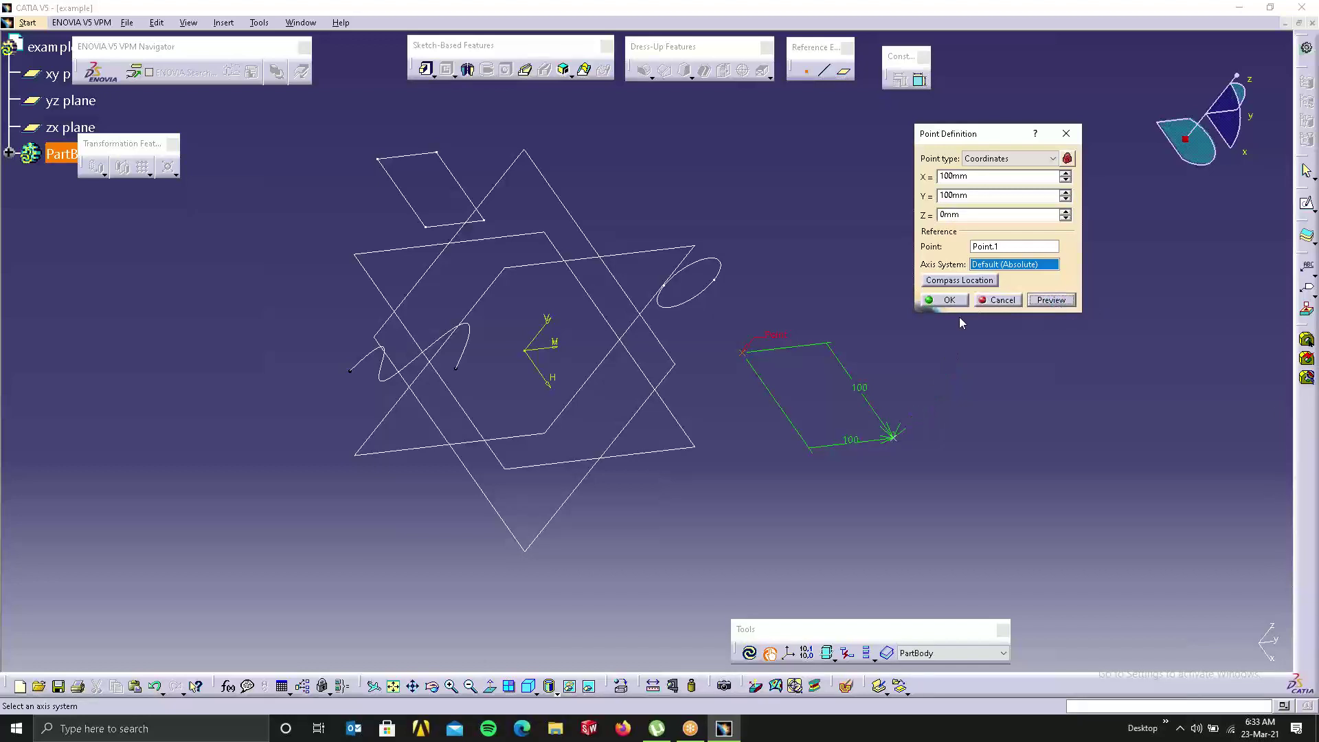
click(945, 300)
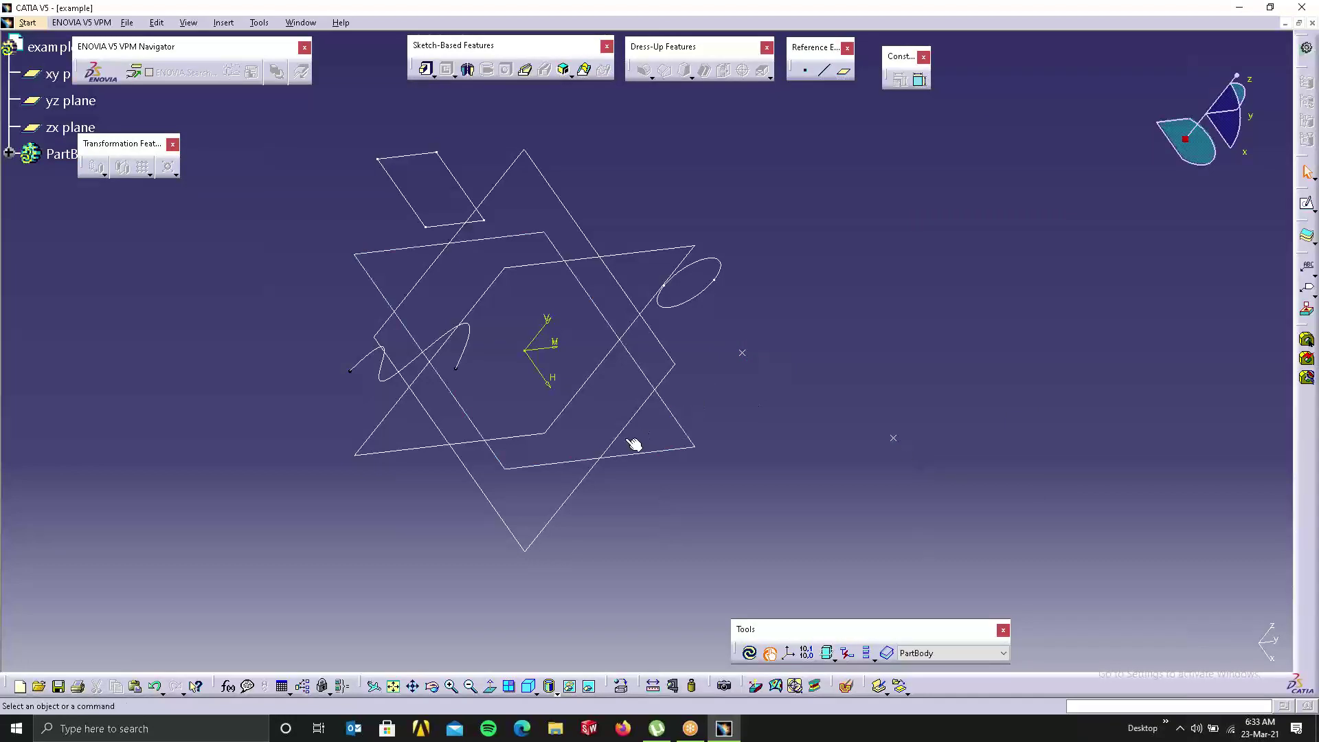
Step: Create a coordinate point referenced to the parallelogram's upper-left vertex, offset by X -100 mm, Y 100 mm and Z 0 mm
click(805, 70)
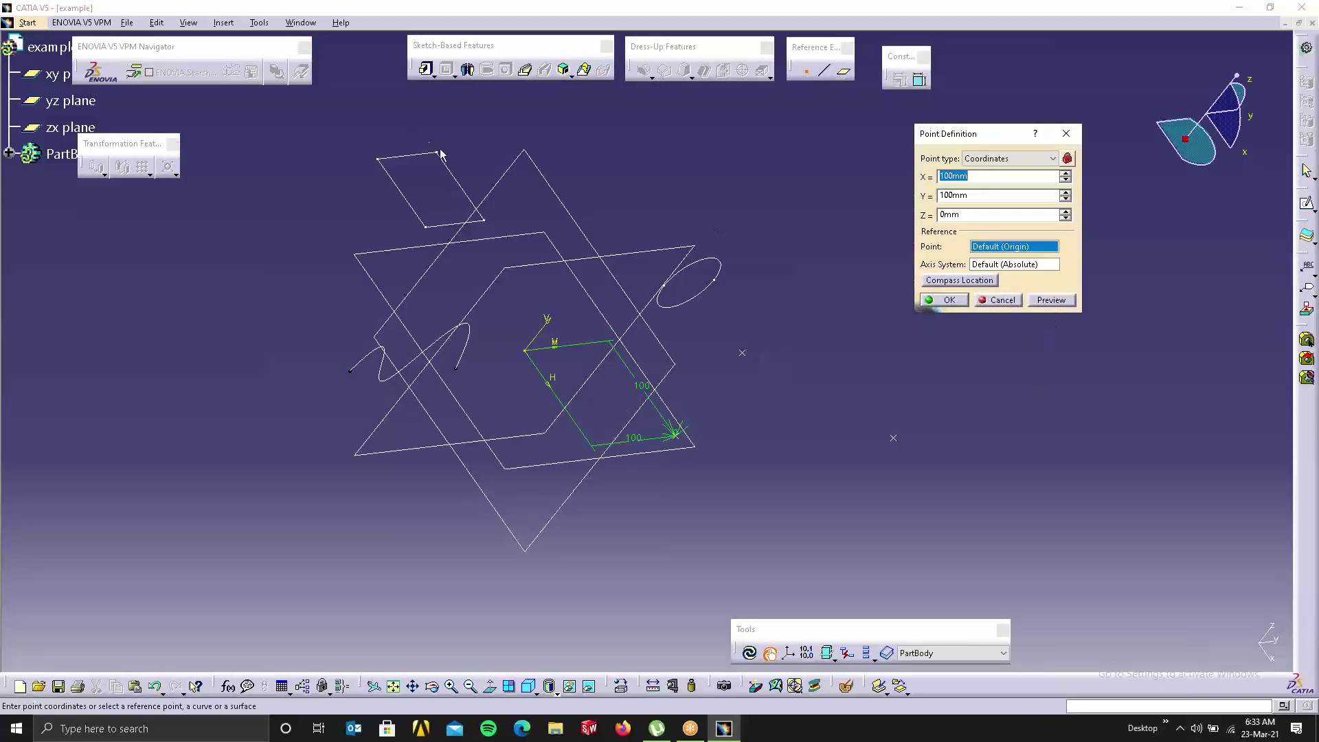
click(378, 163)
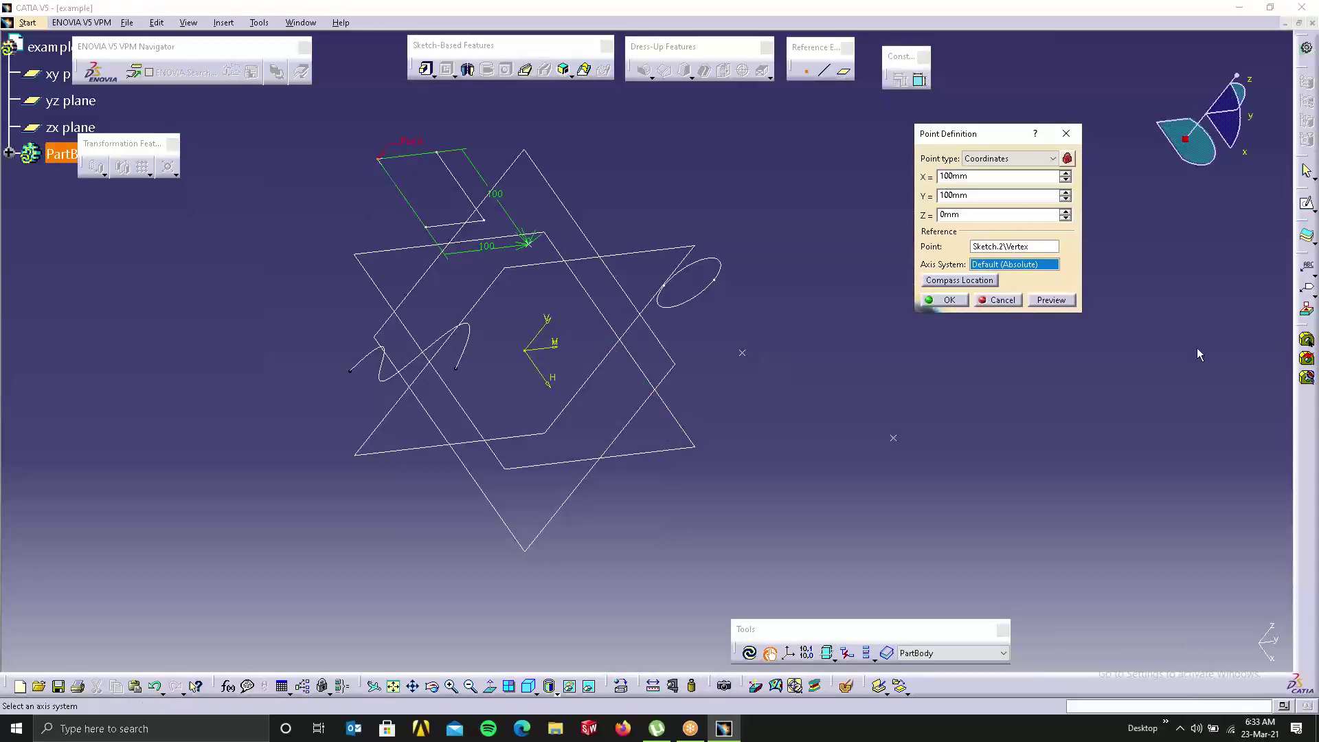
click(992, 196)
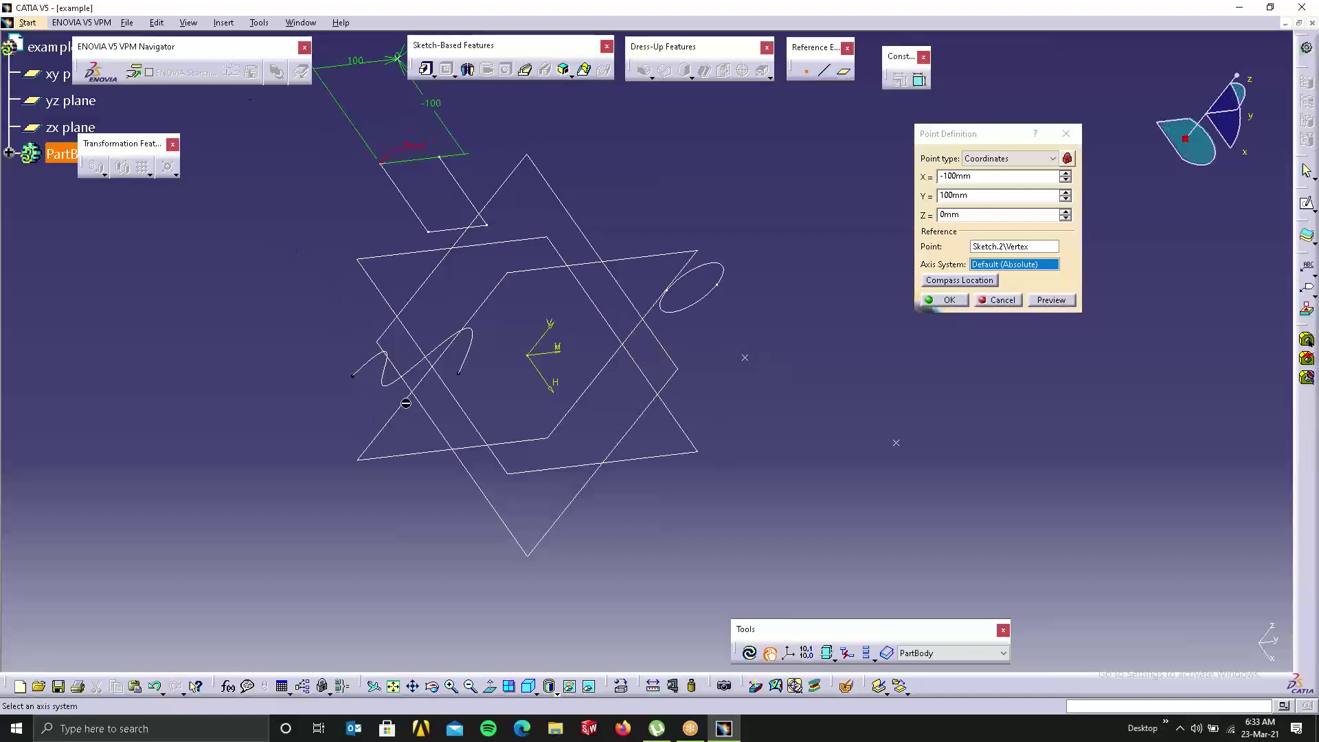
middle_drag(430, 303, 467, 452)
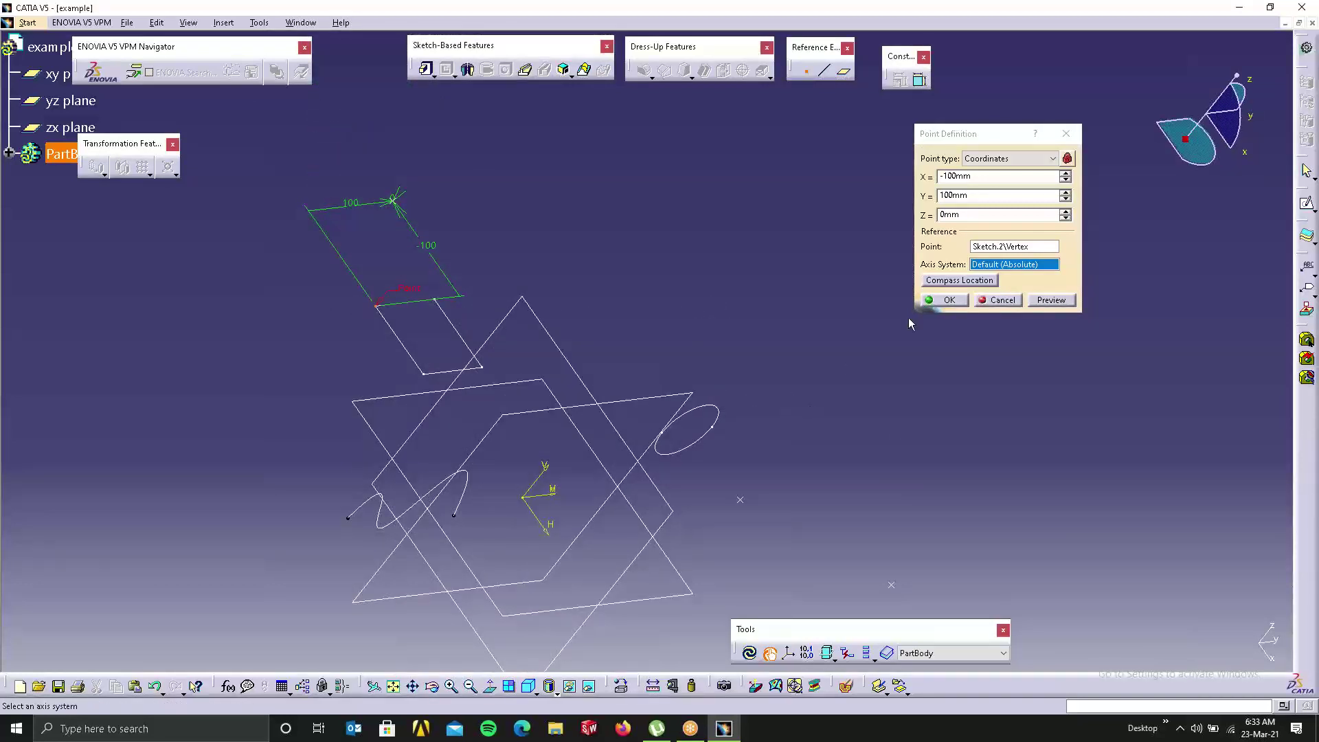
click(954, 301)
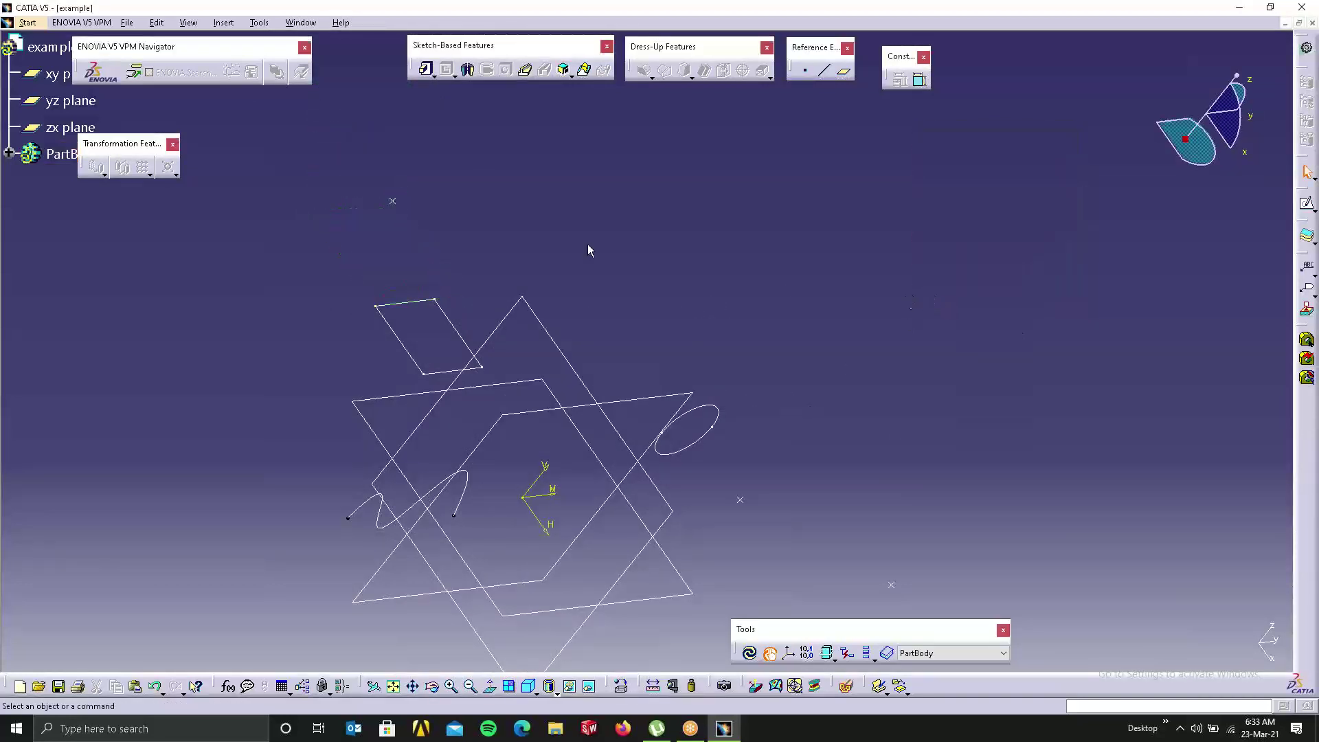
Step: Start a new reference point of type On curve and select the spline as its curve
middle_drag(922, 315, 834, 279)
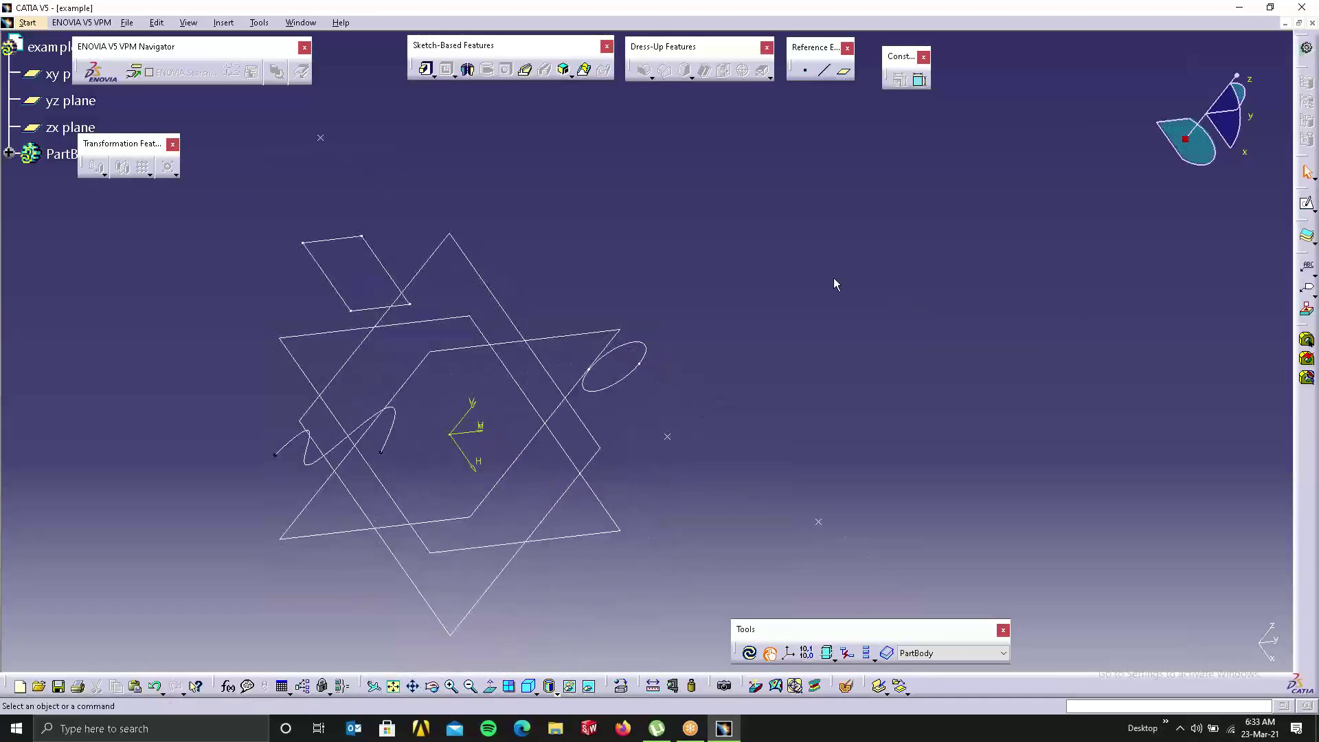
click(805, 71)
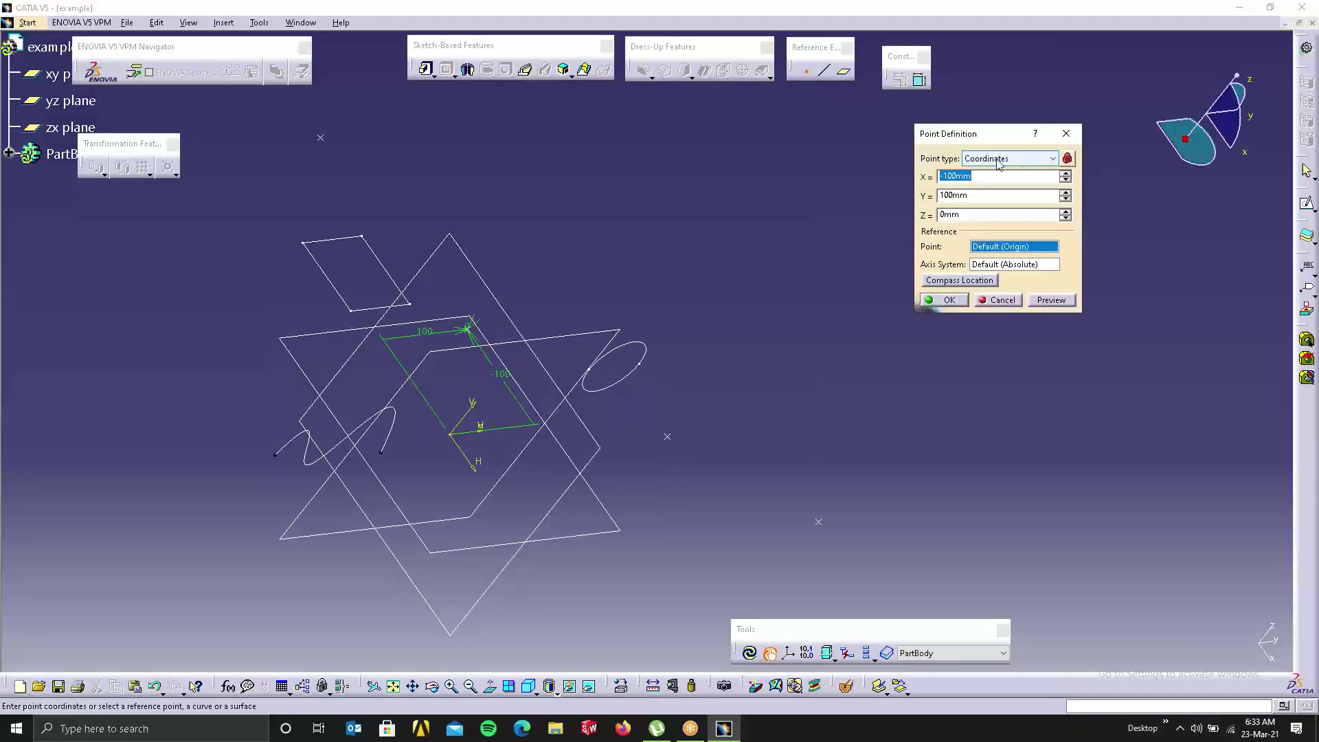
click(996, 161)
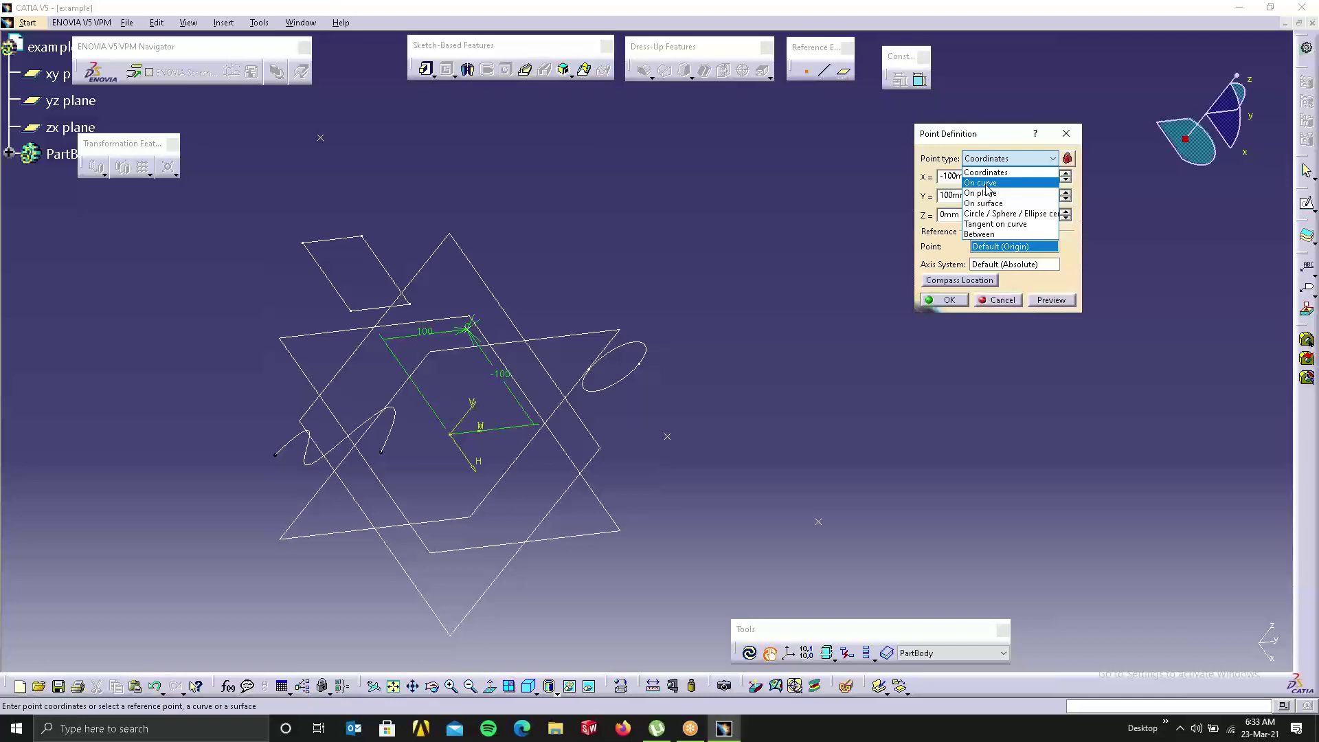
click(986, 184)
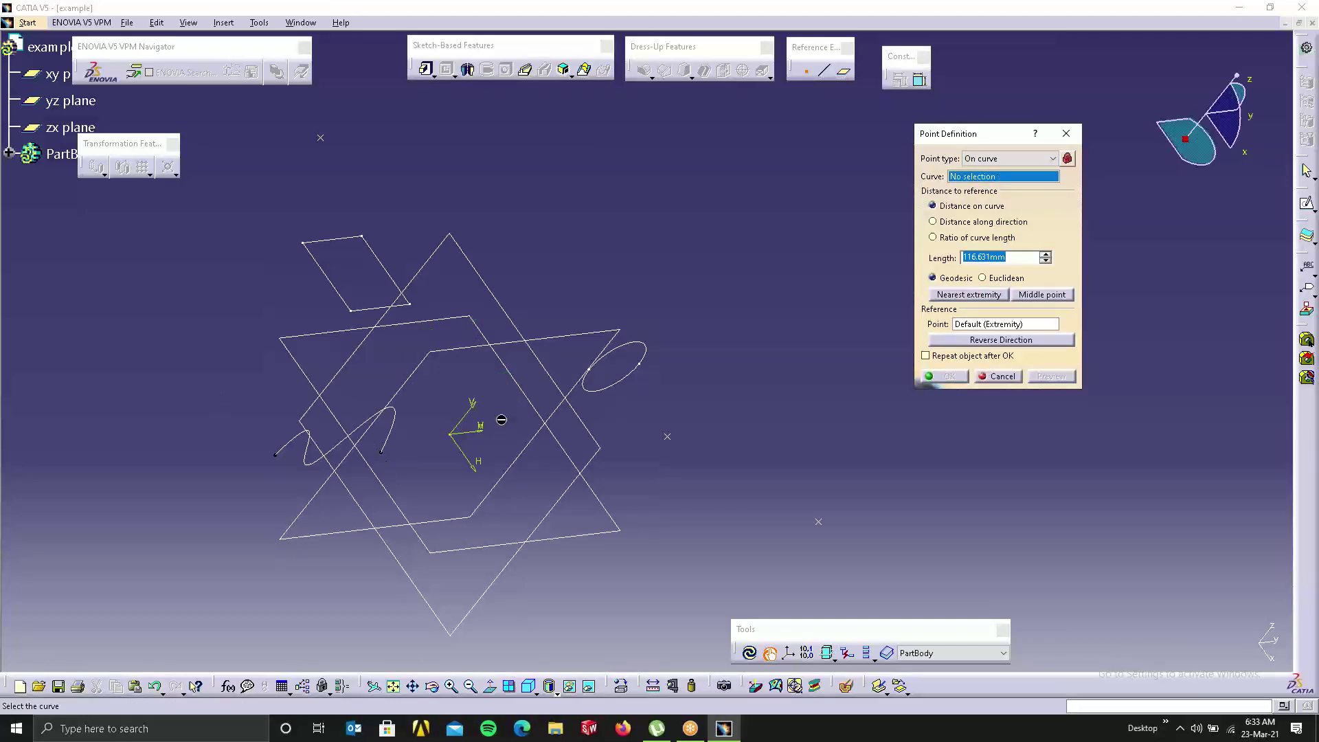
middle_drag(501, 421, 541, 103)
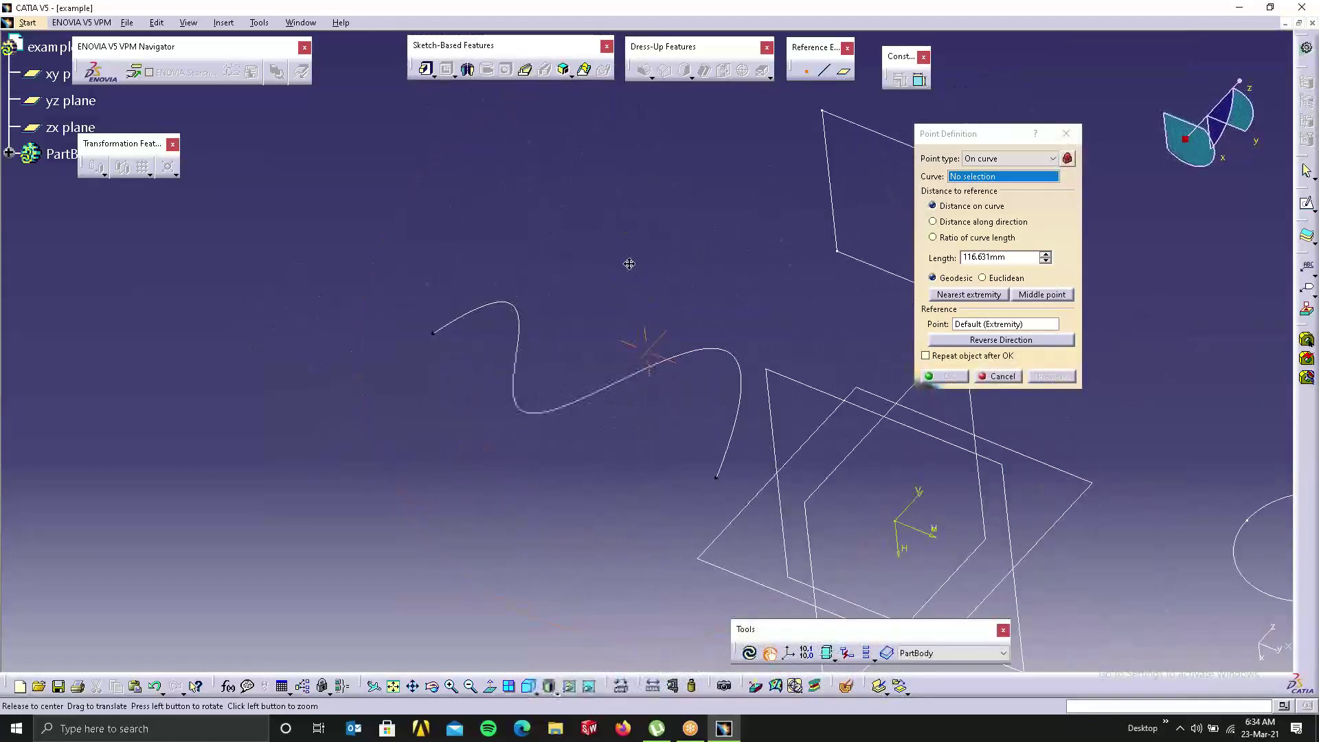
middle_drag(628, 262, 663, 184)
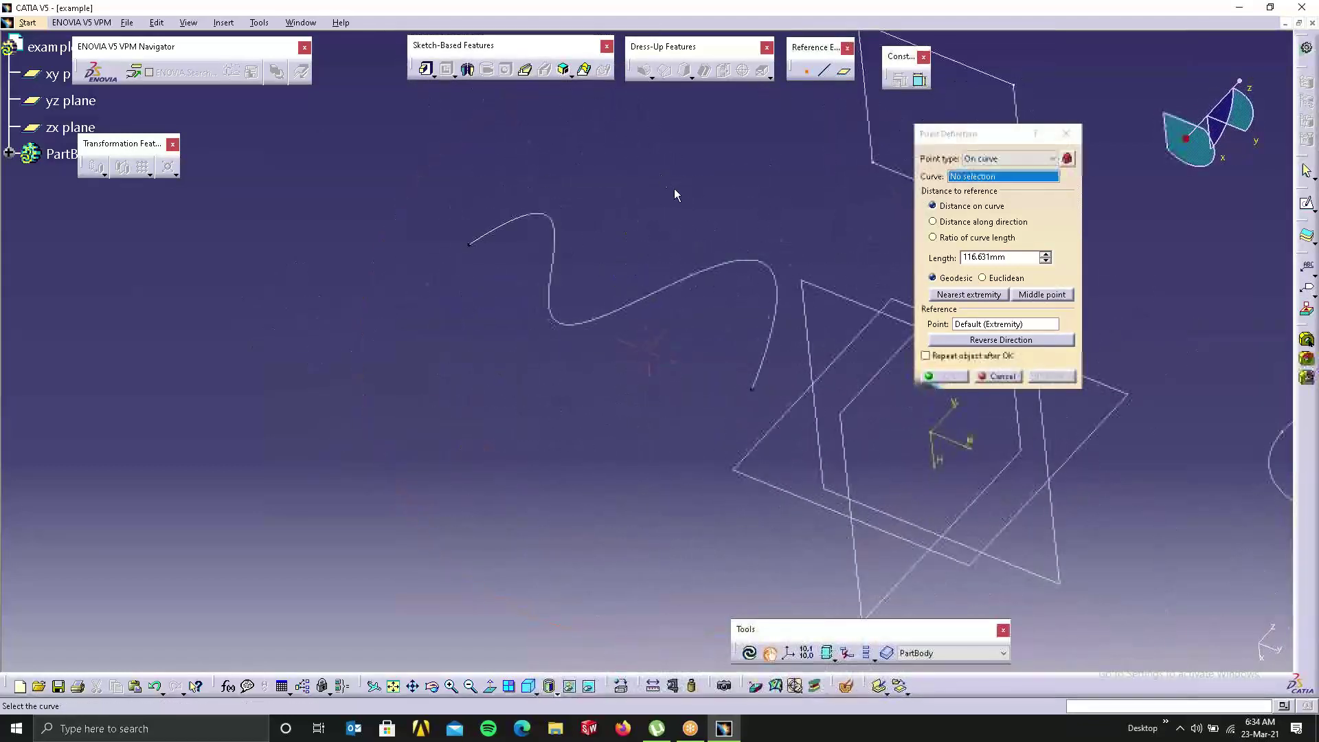
click(716, 274)
Step: Try positioning the point by distance on curve, placing it on the spline and increasing its length to 226.856 mm
click(771, 333)
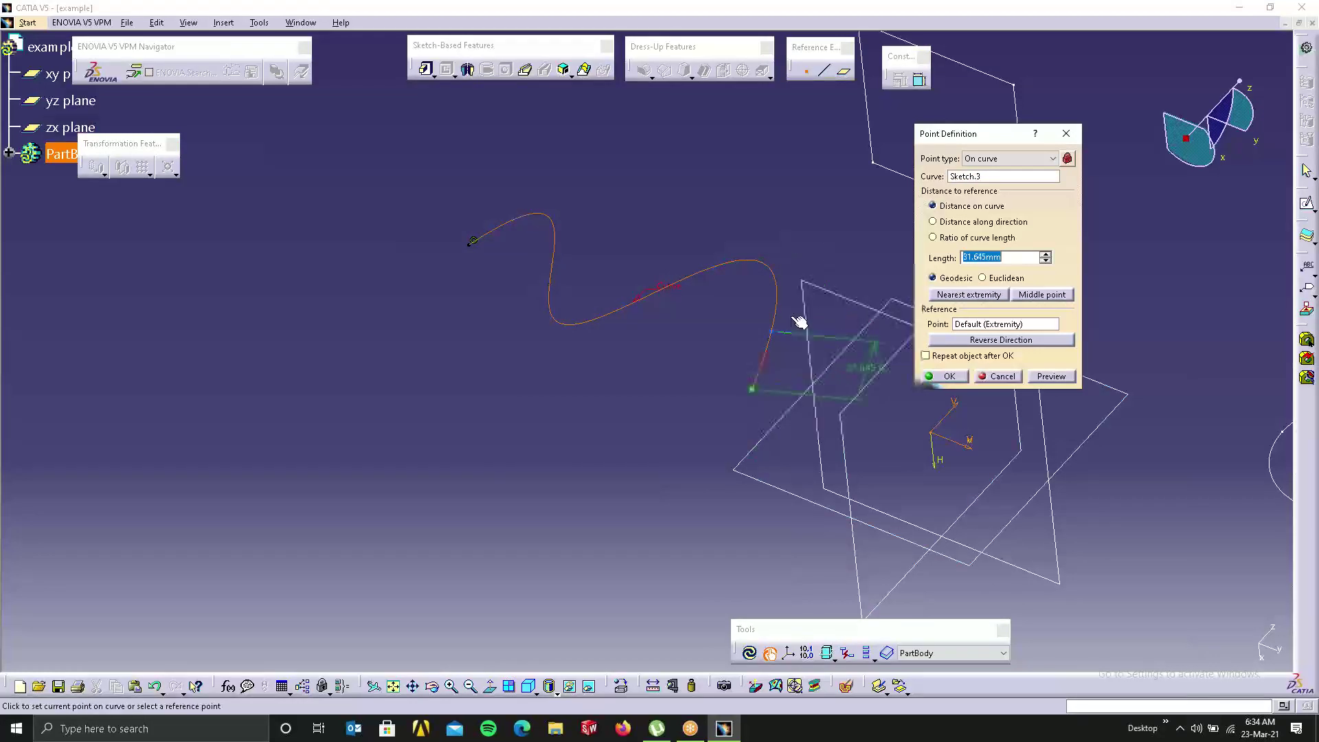
click(773, 337)
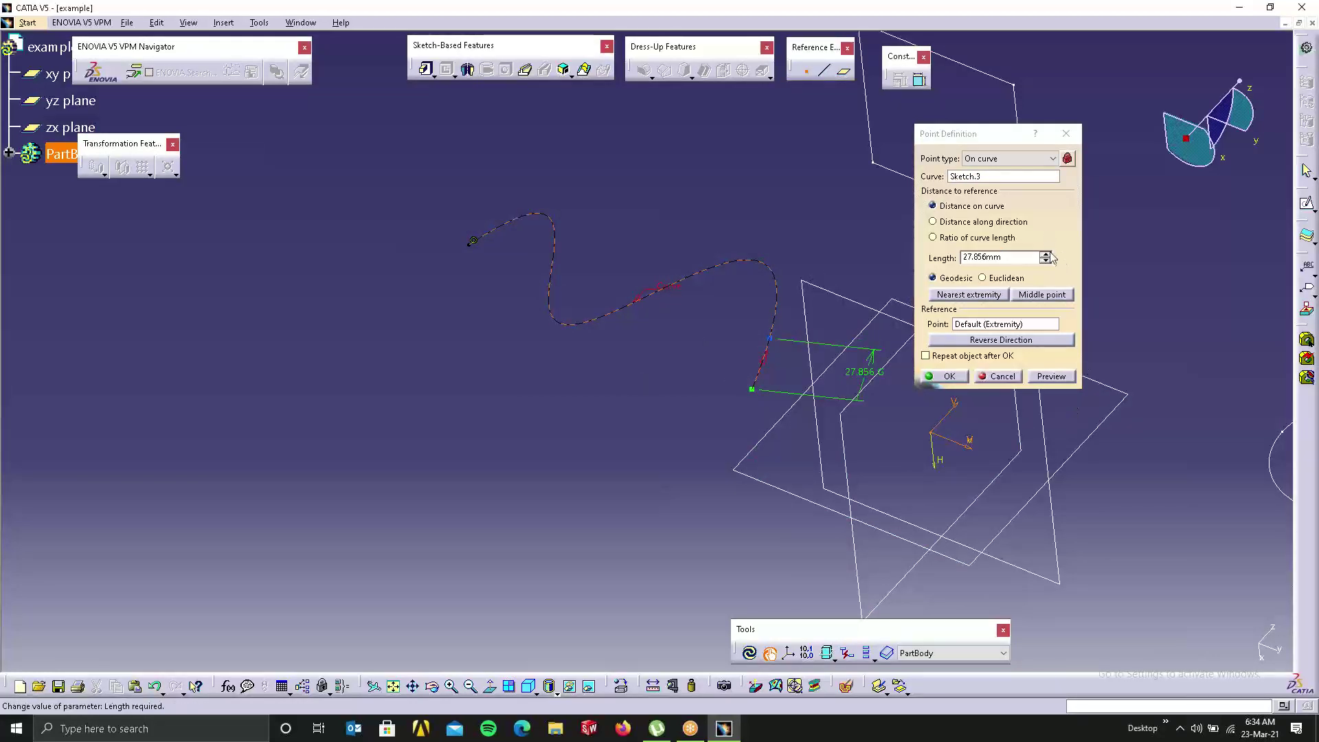
click(1046, 253)
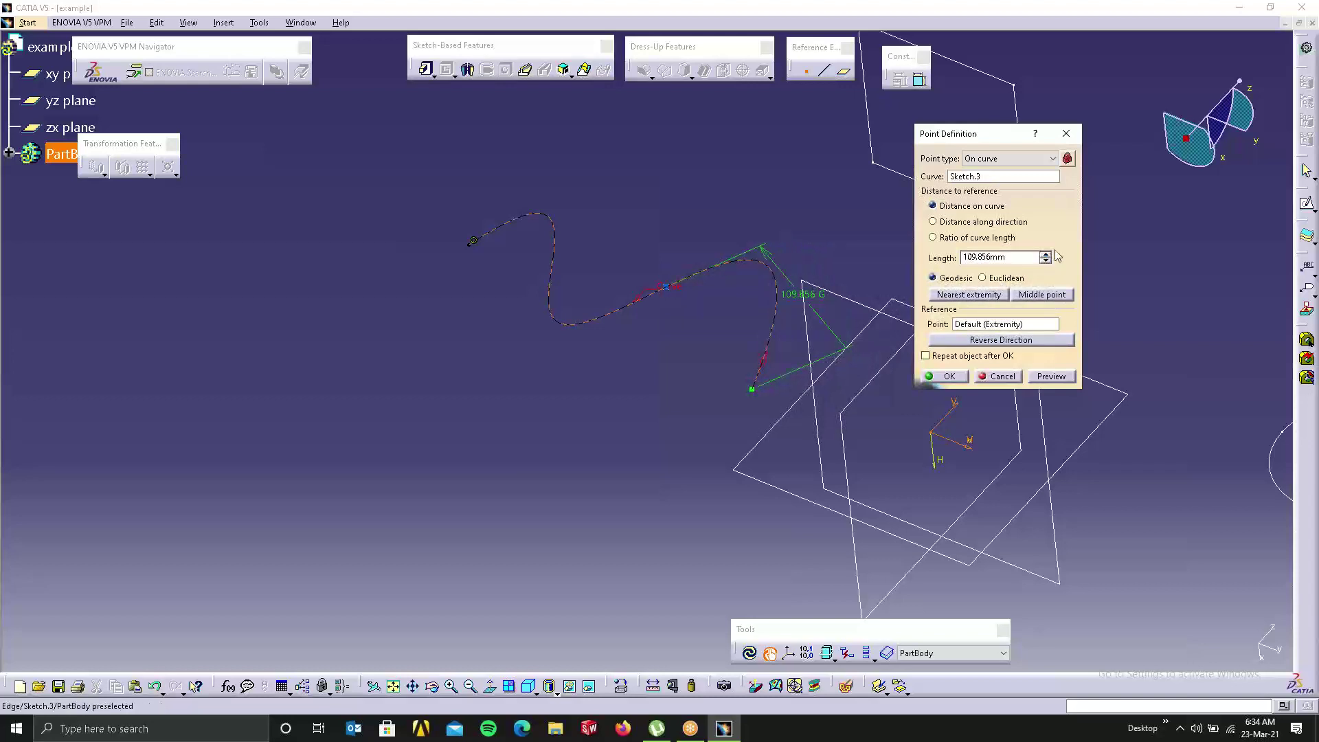
click(1045, 253)
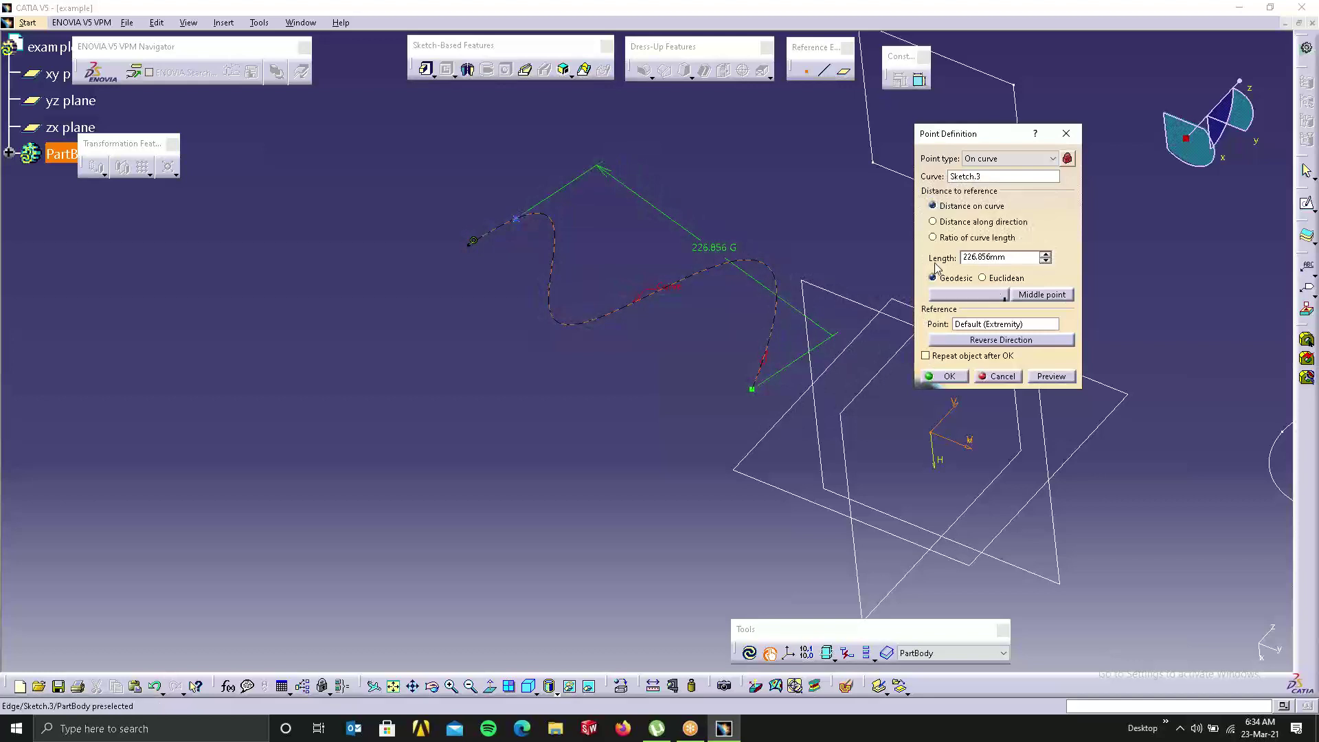
Step: Switch the point's distance to reference to Ratio of curve length and test the nearest extremity and middle point placements
click(953, 222)
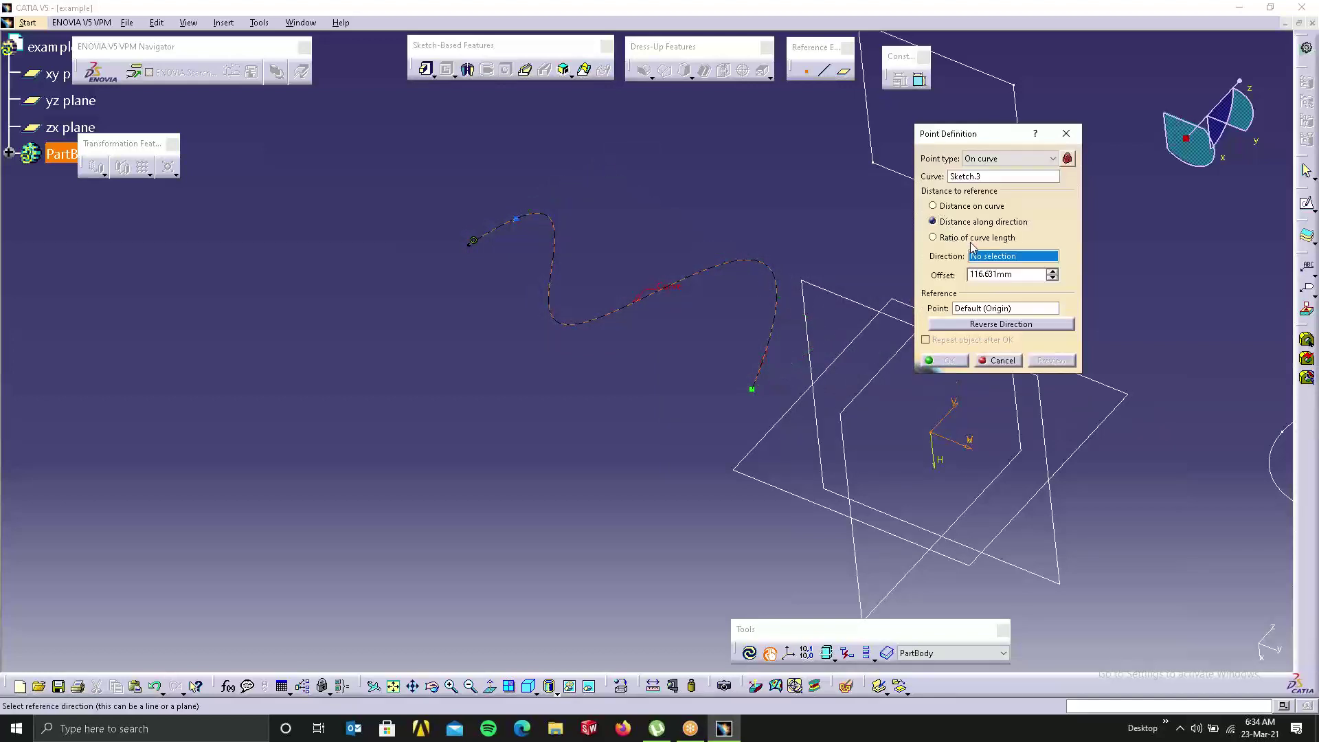
click(960, 238)
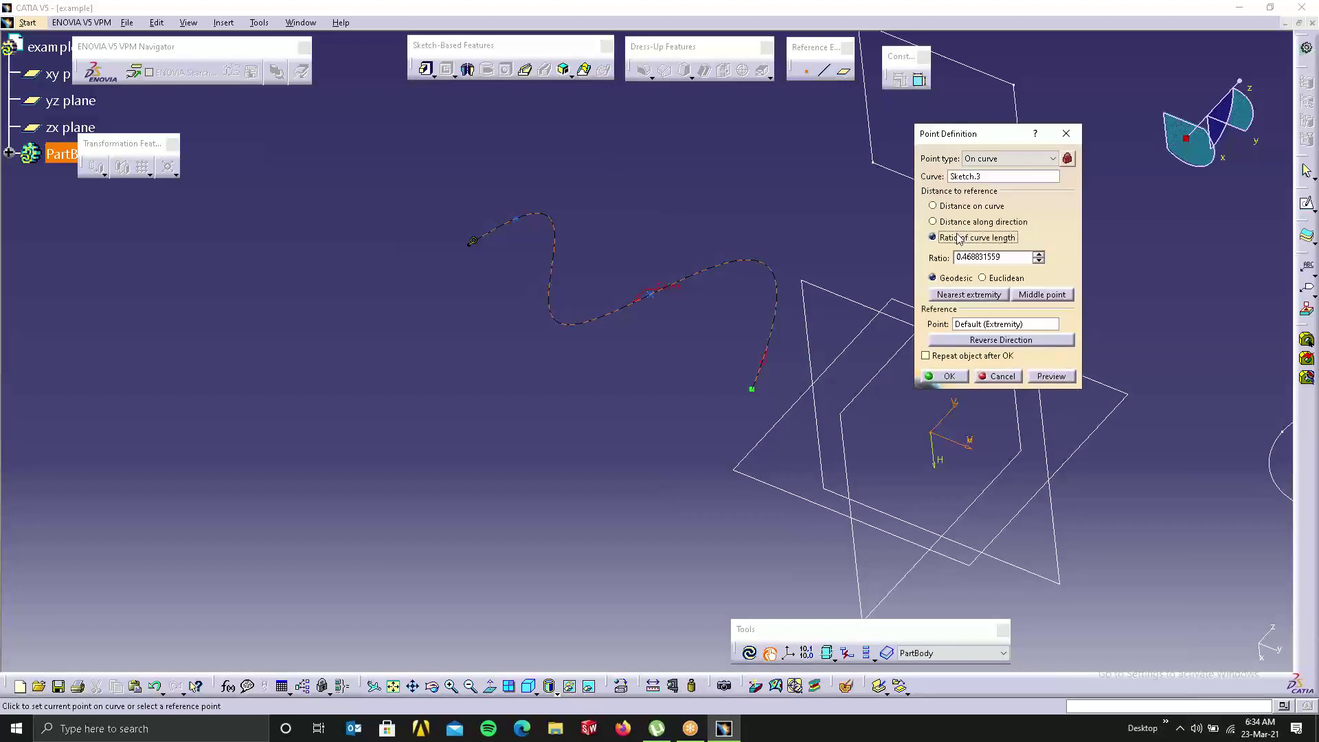
click(939, 240)
click(1040, 296)
click(1001, 295)
click(1041, 295)
Step: Test the point's position on the spline with curve length ratios of 0 and 1
double_click(980, 257)
text(0)
click(616, 461)
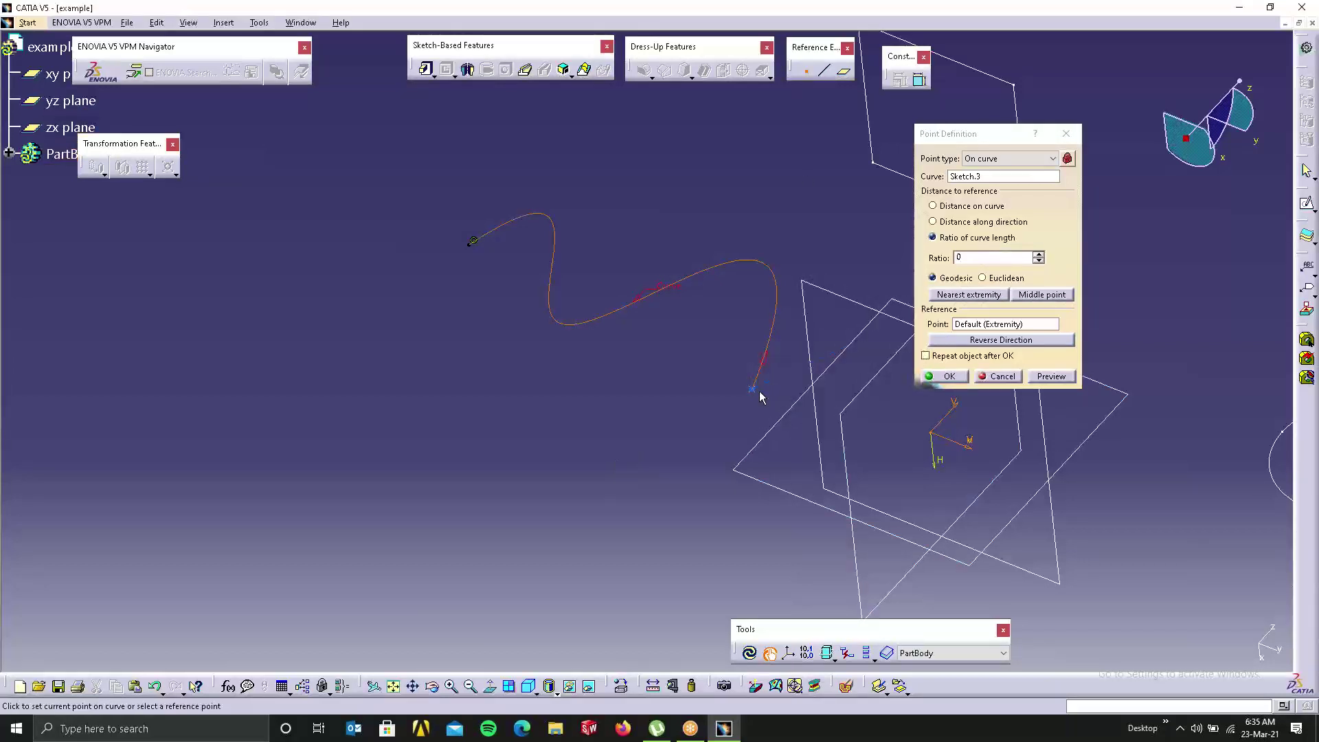
click(980, 260)
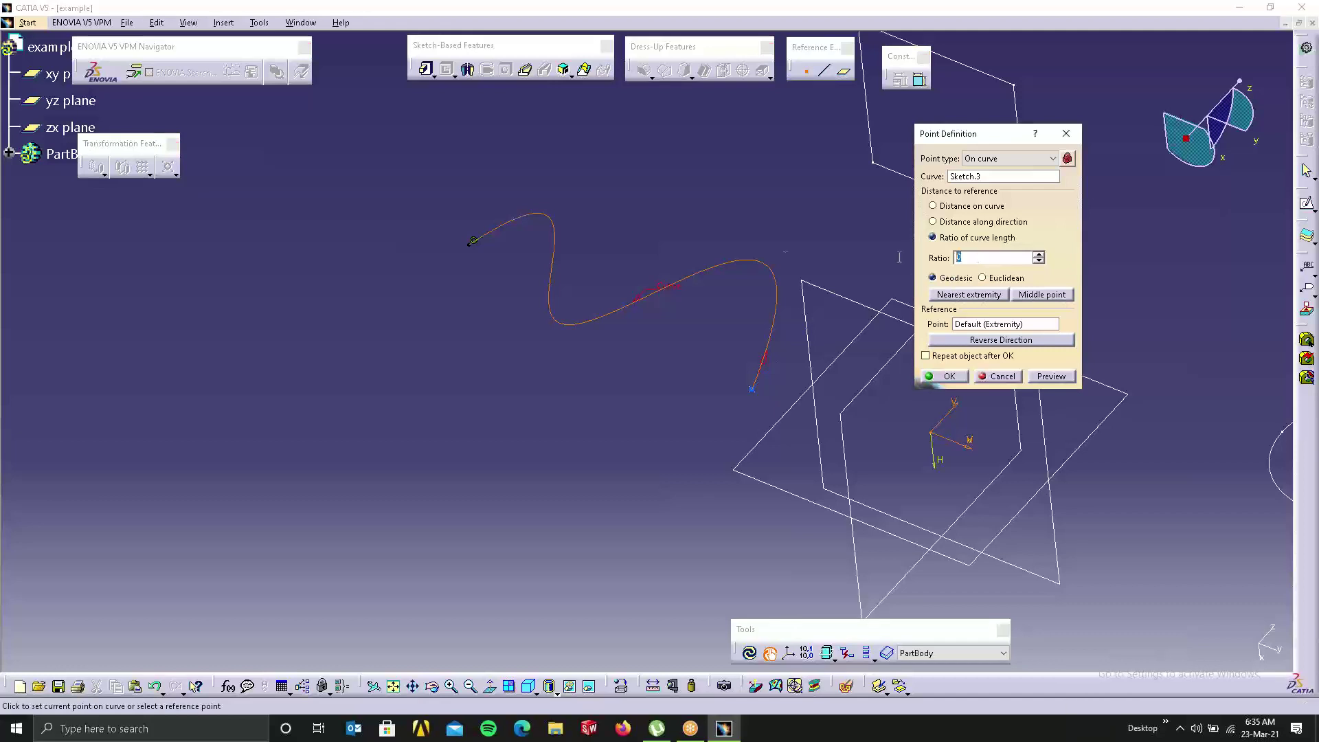
click(705, 394)
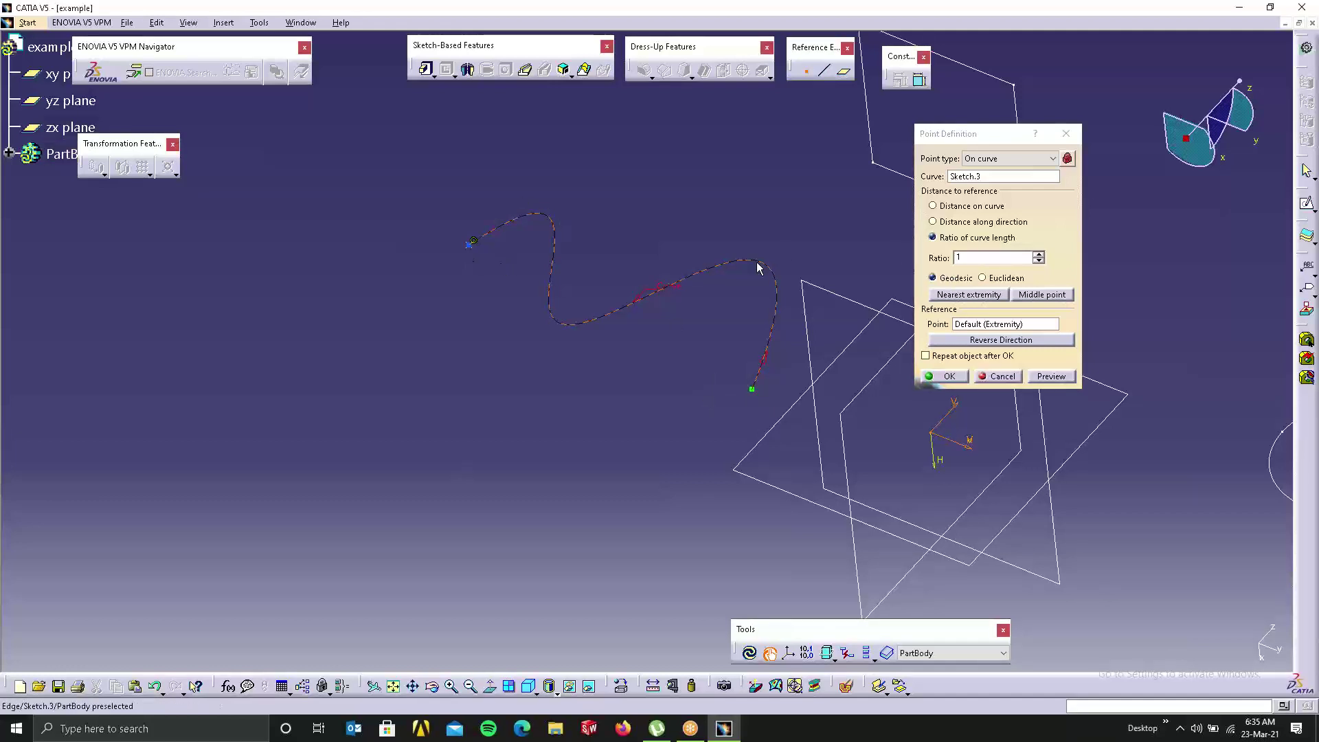
Step: Set the curve length ratio to 0.5 and create the point on the spline
click(961, 259)
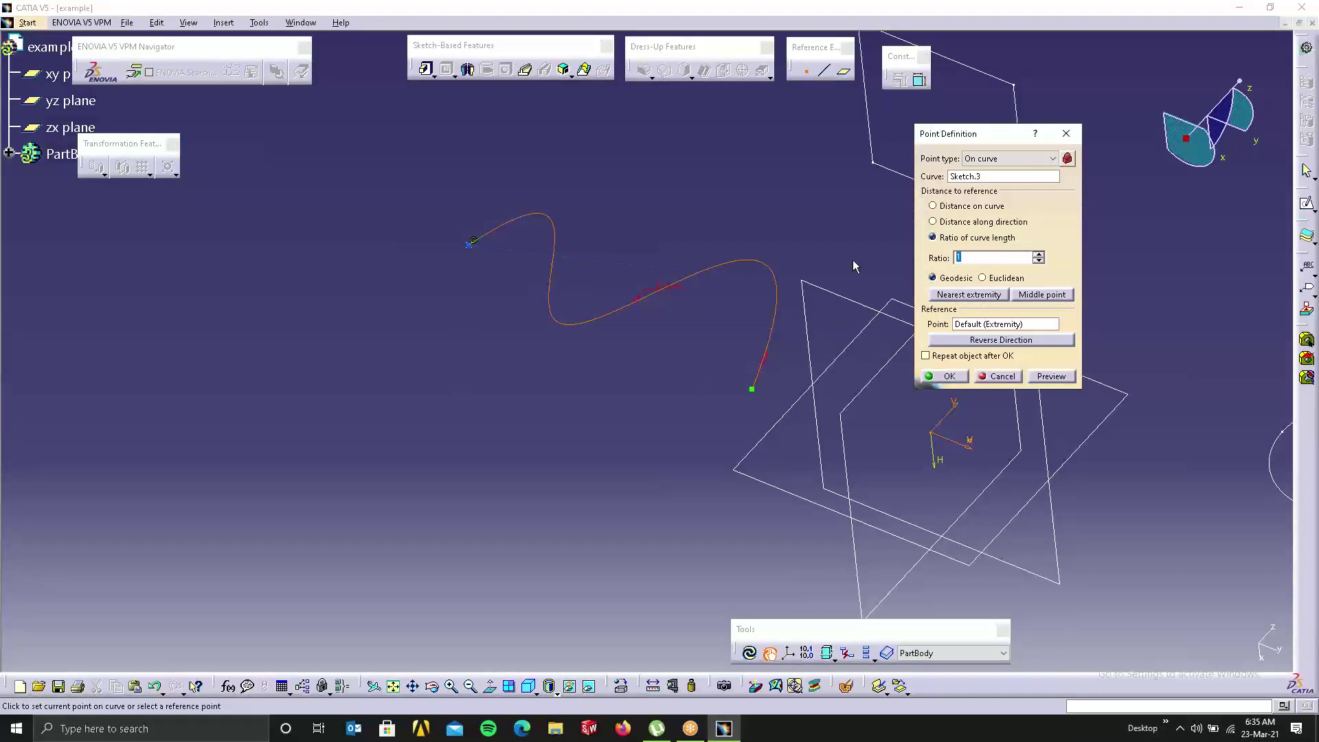
text(0.5)
click(646, 433)
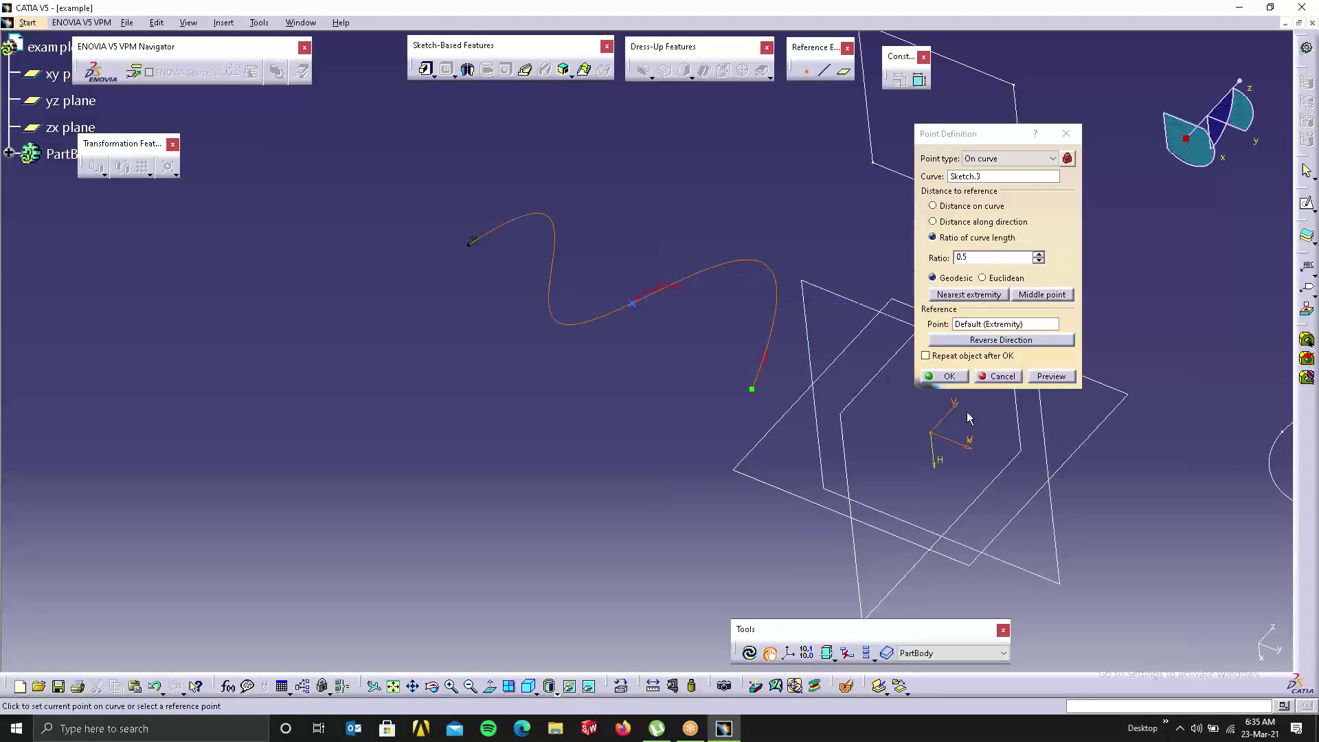
click(956, 380)
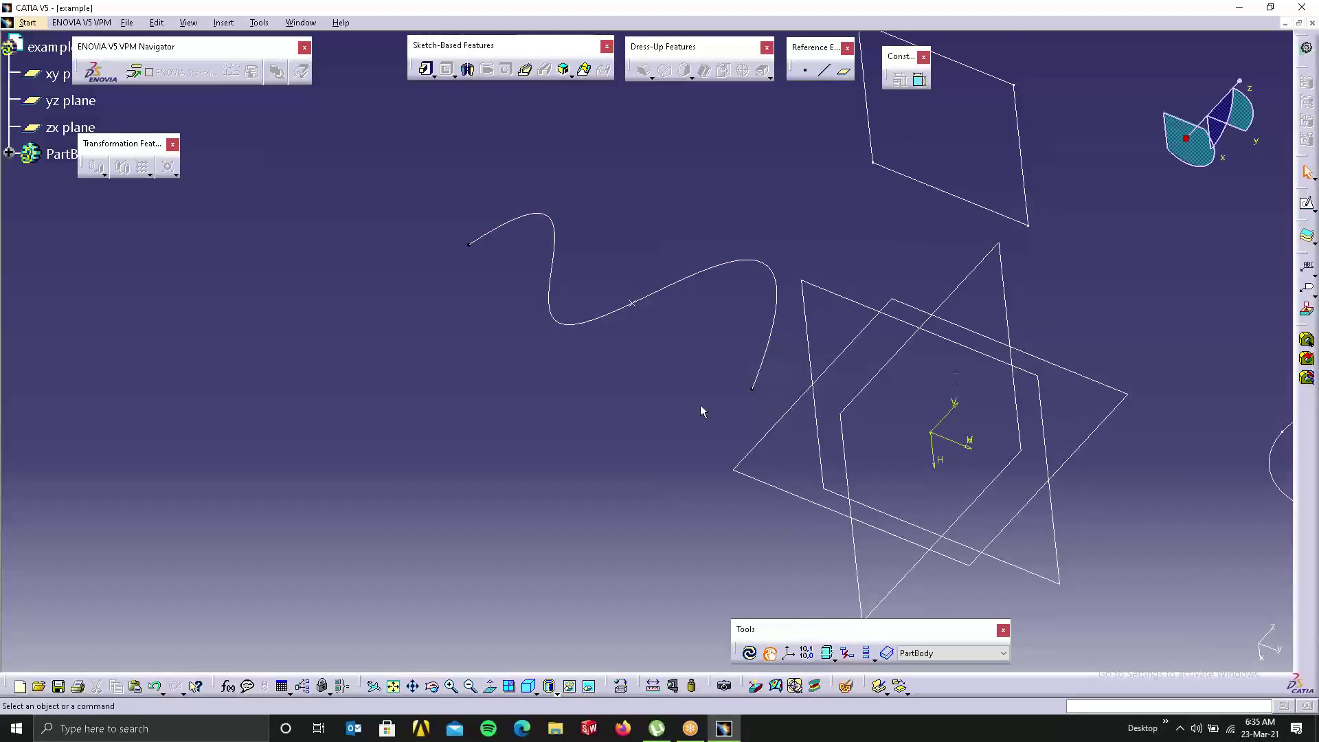
Step: Start a new reference point of type On plane, move its dialog clear of the model, and select the yz plane
click(806, 75)
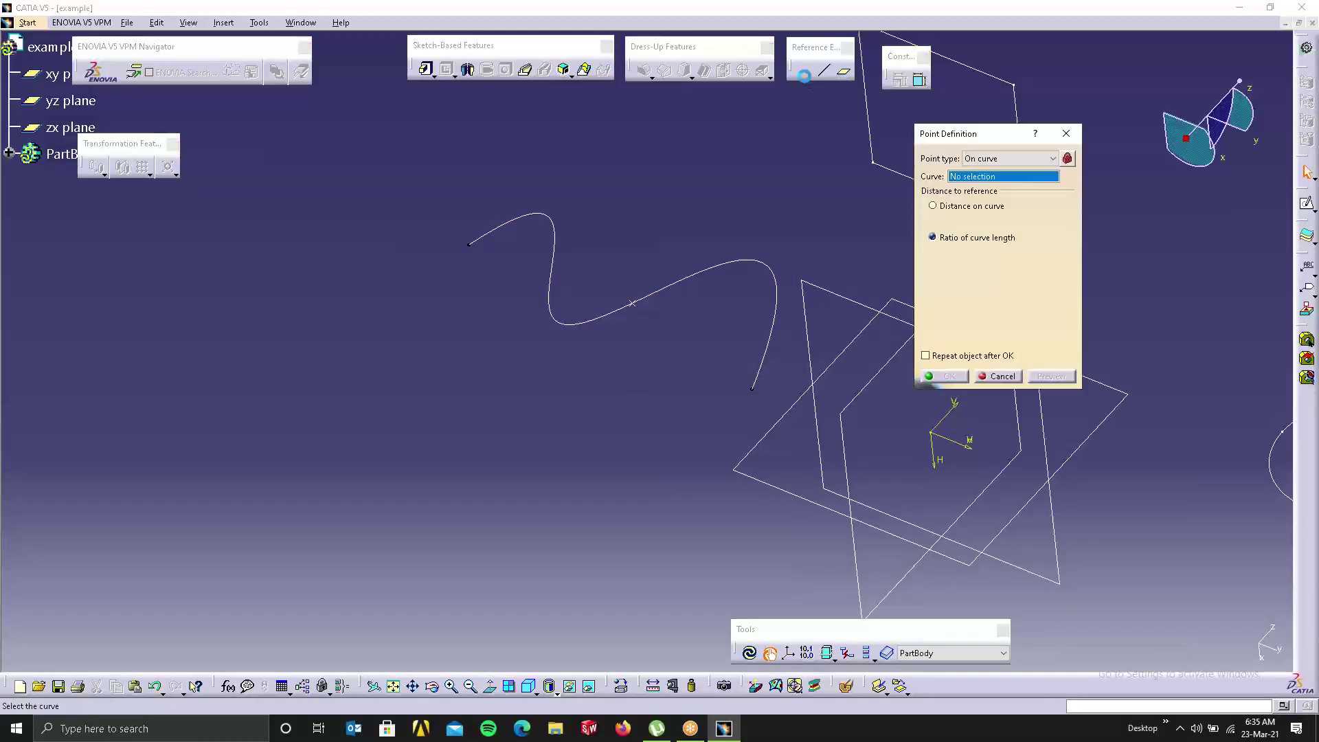
click(983, 162)
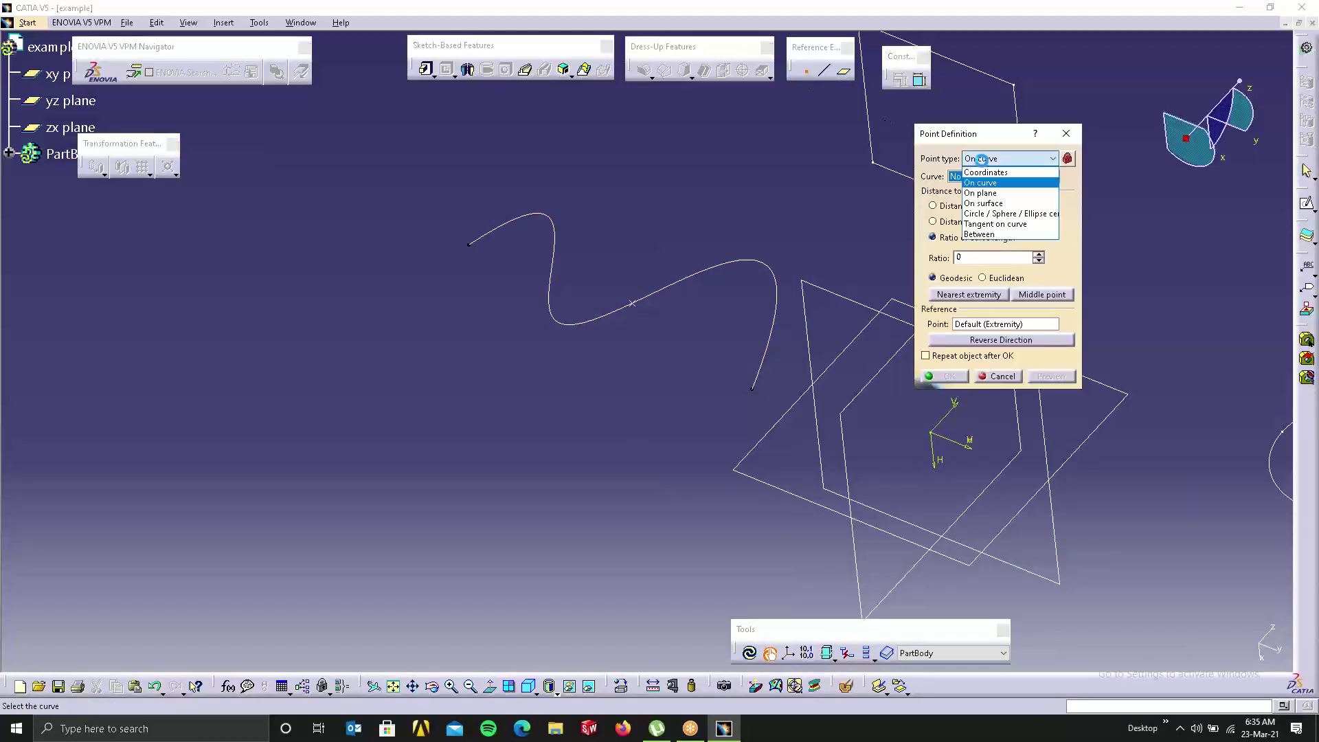
click(981, 193)
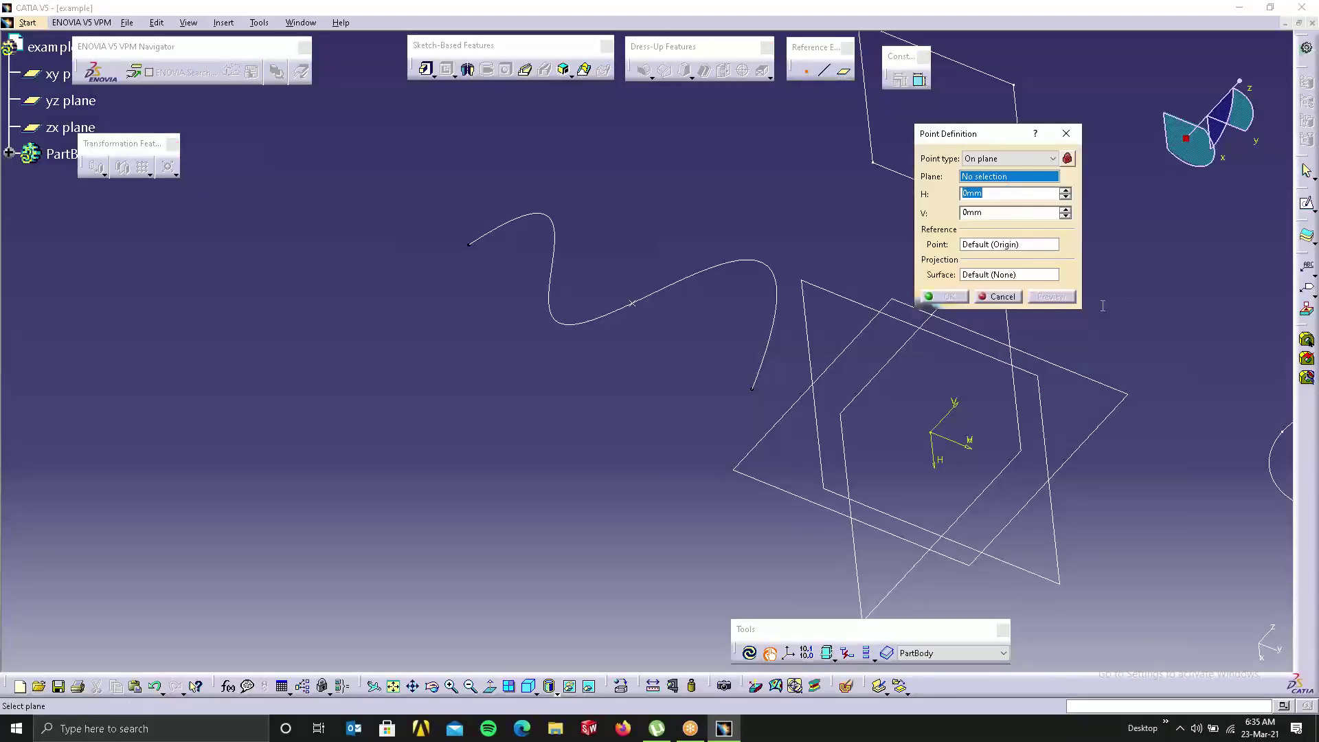
drag(999, 133, 1163, 83)
middle_drag(945, 321, 340, 277)
right_click(884, 274)
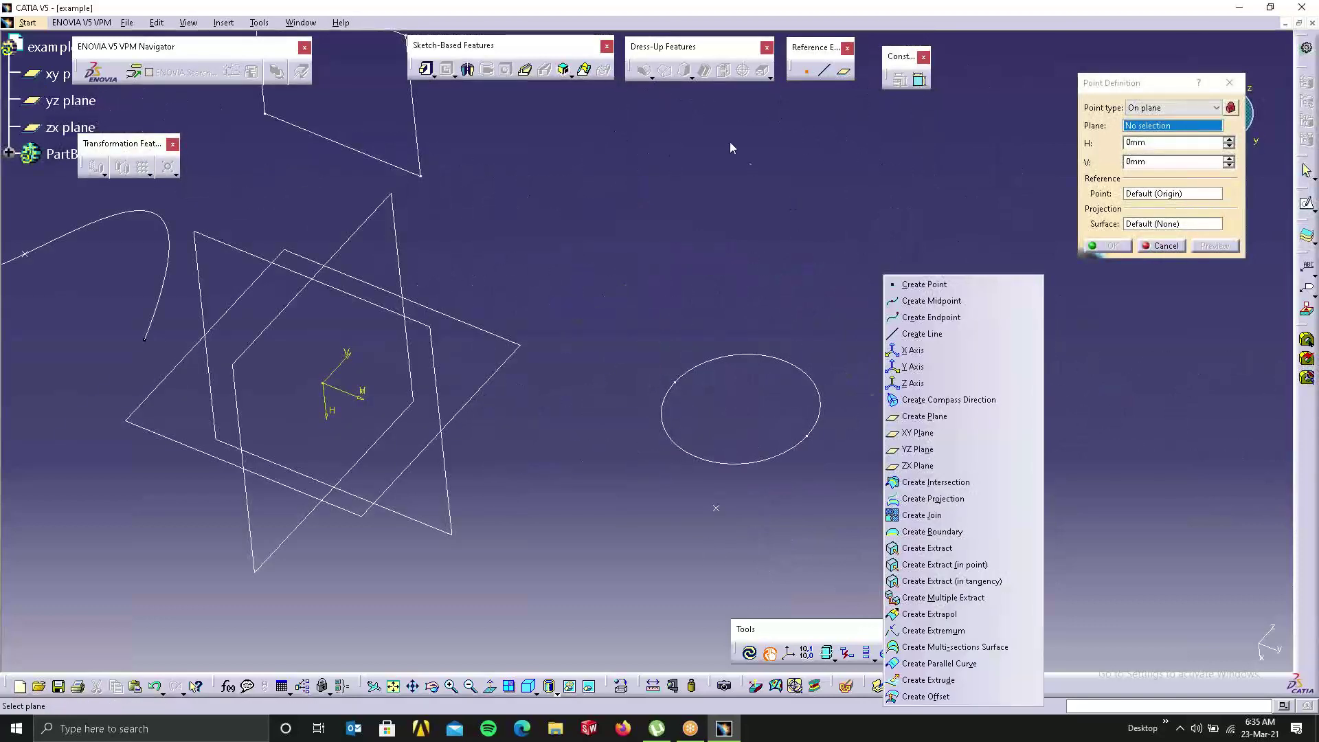
click(633, 353)
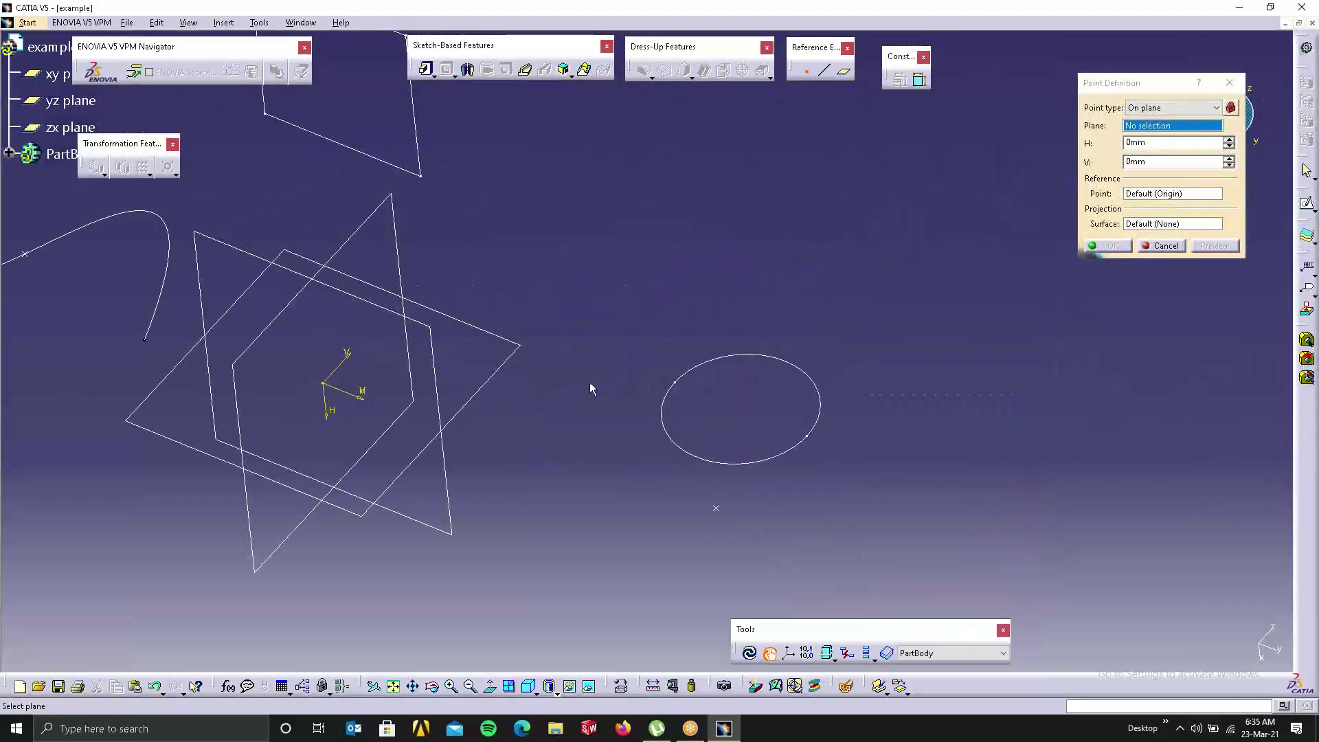
click(504, 335)
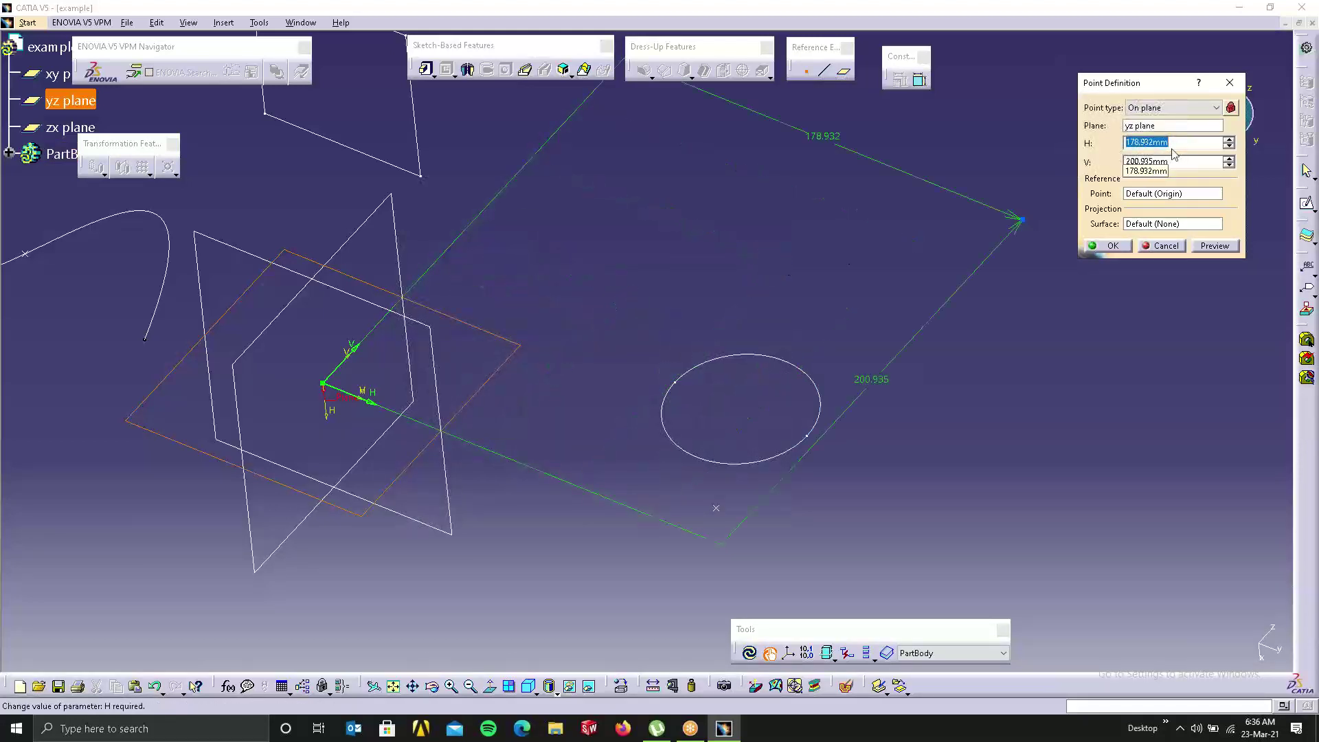
Step: Set the on-plane point's H and V distances to 200 mm each and create it
text(200)
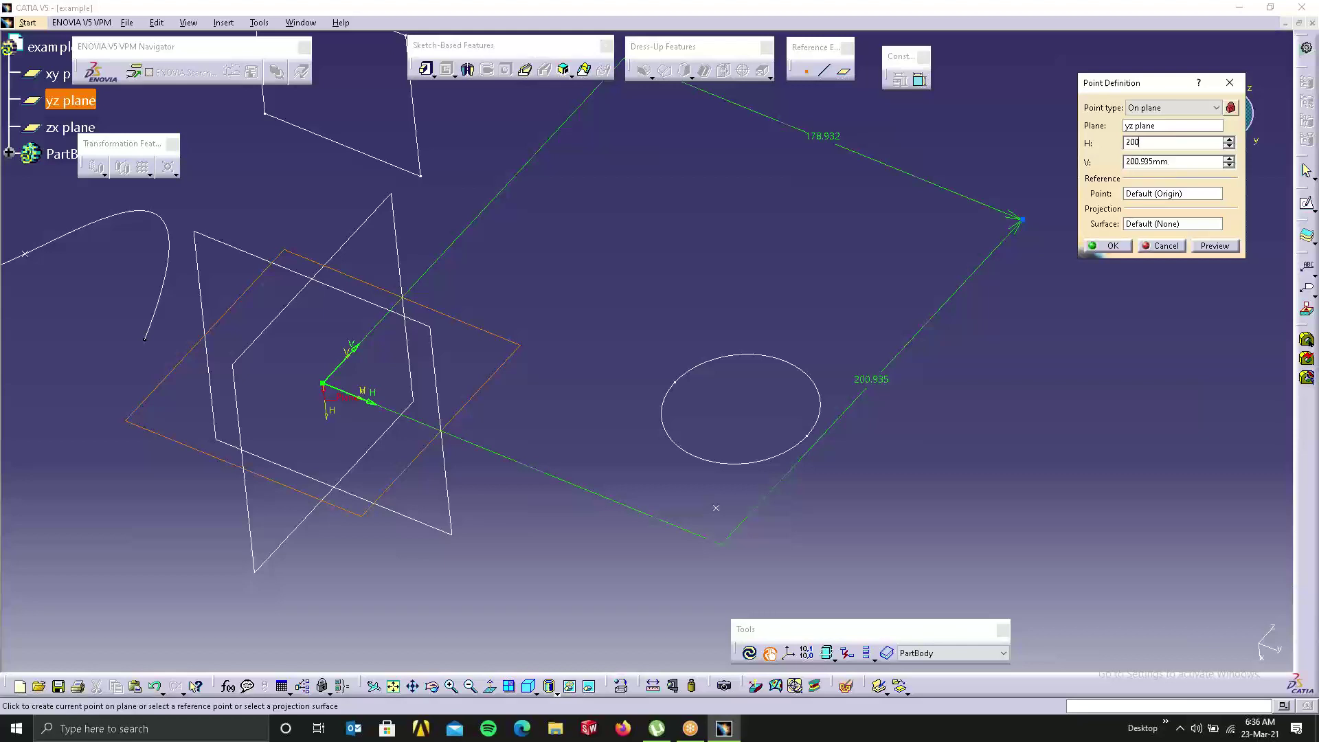
click(1194, 165)
drag(1188, 163, 1105, 170)
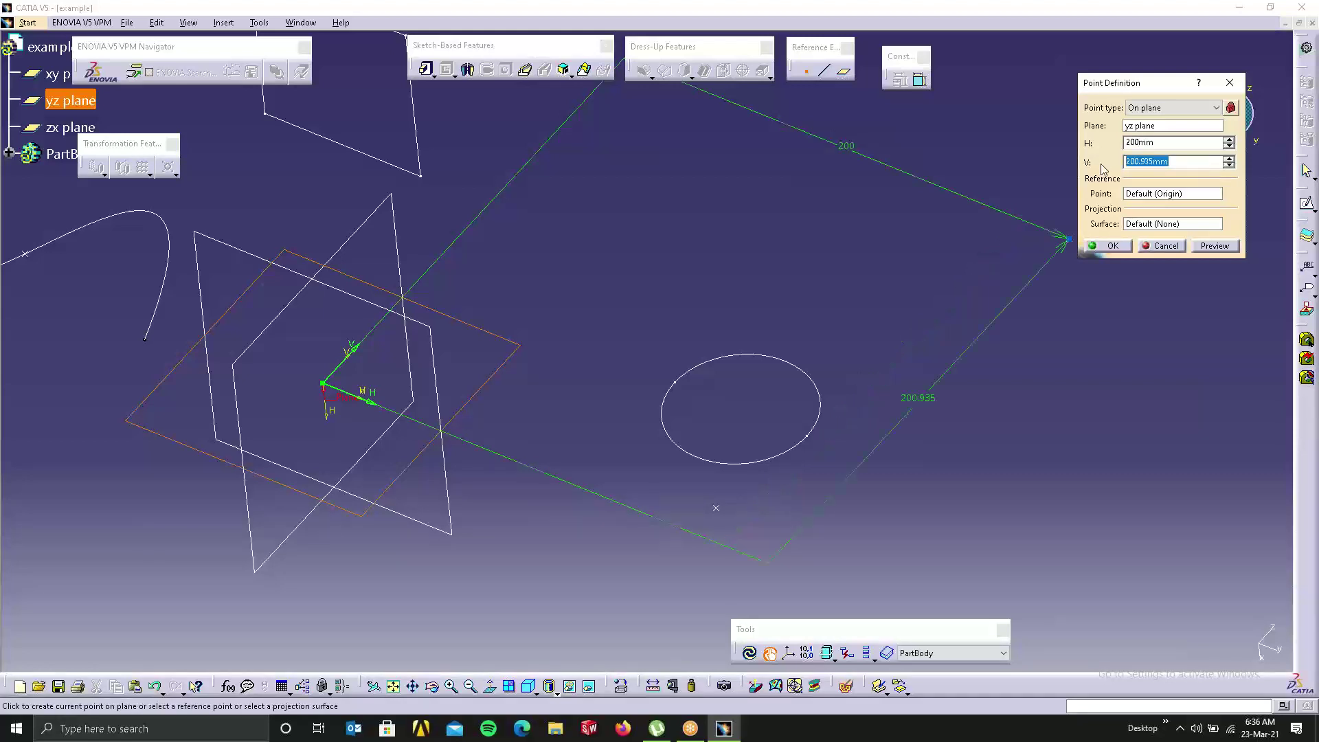
text(200)
click(1127, 247)
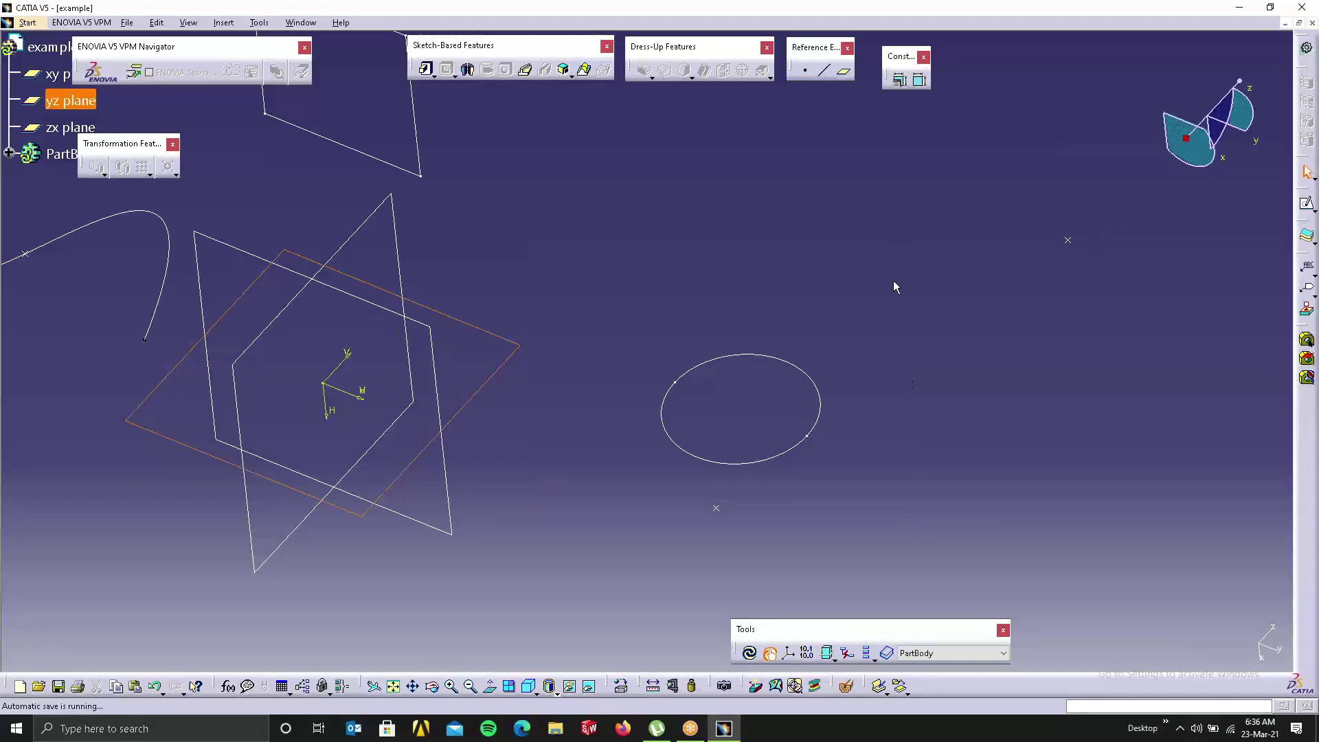
click(805, 70)
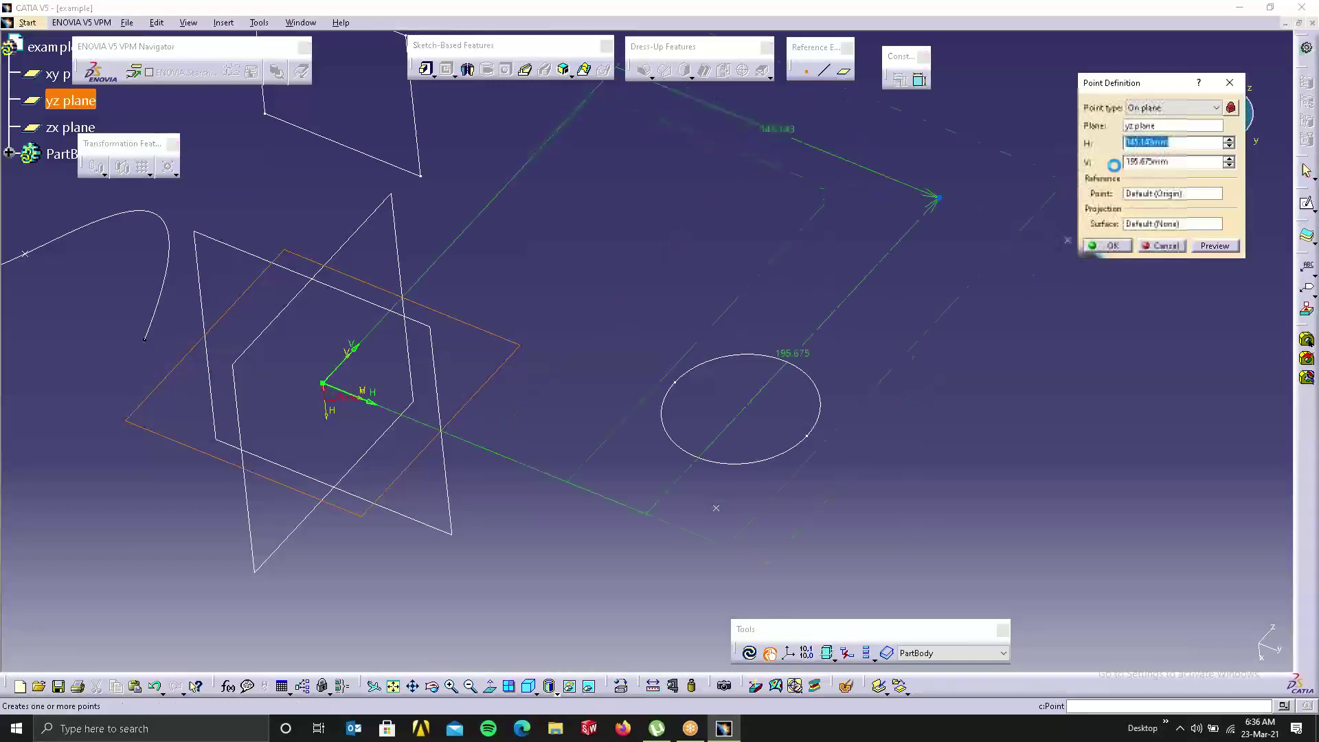
click(1175, 110)
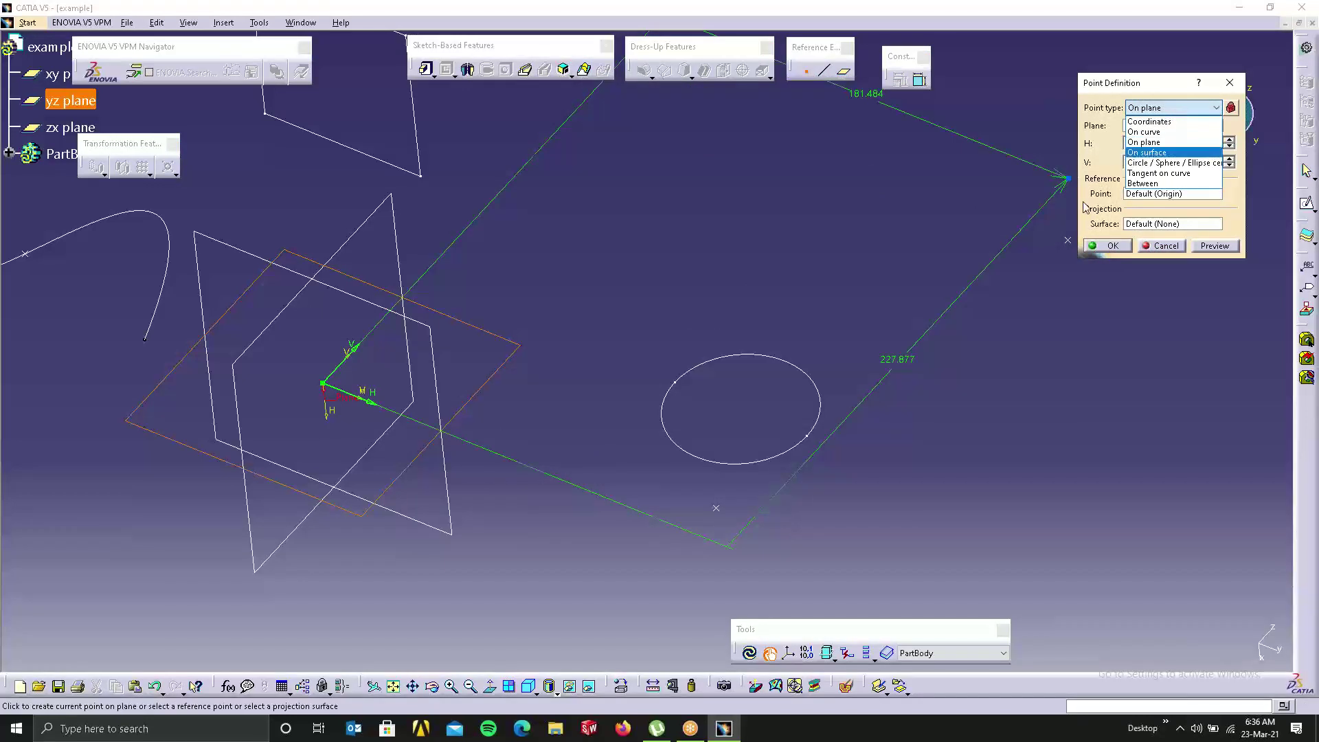
click(1145, 151)
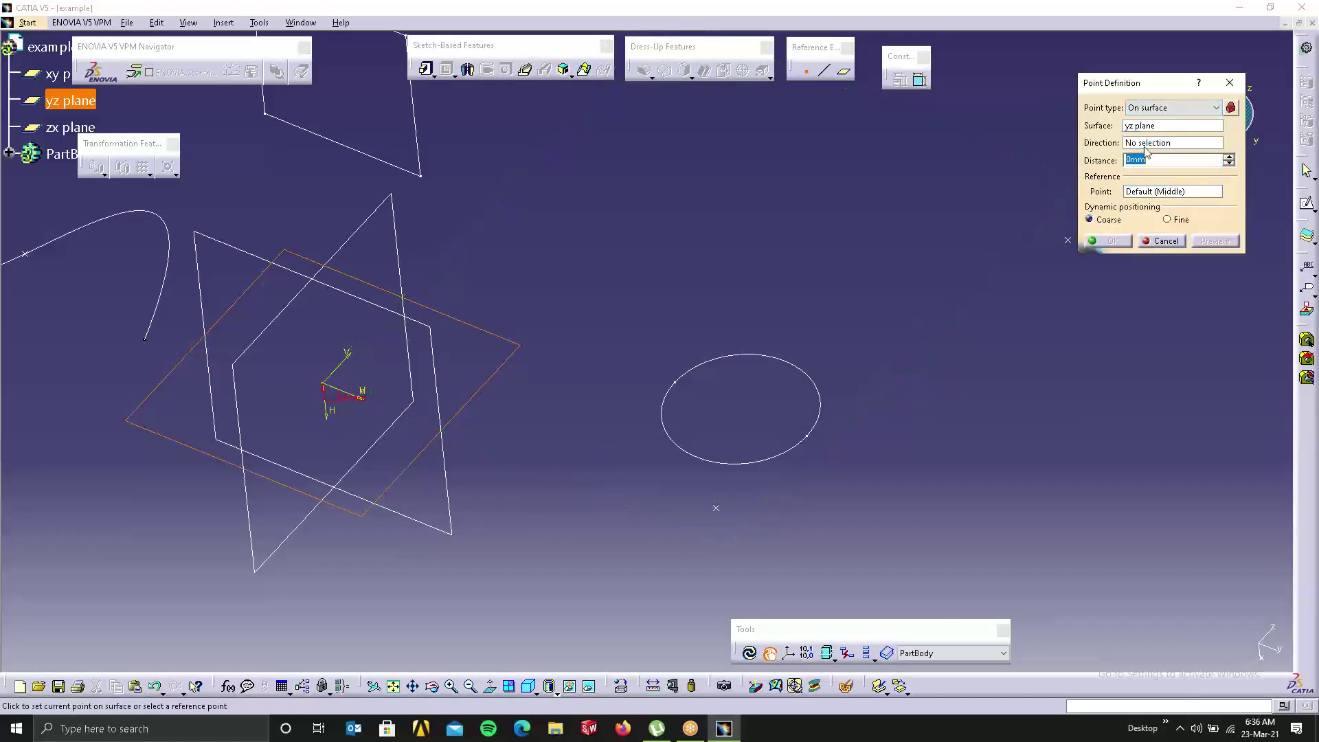
click(1229, 83)
Step: Deselect the yz plane and switch to the Wireframe and Surface Design workbench
click(522, 321)
scroll(523, 320, down, 1)
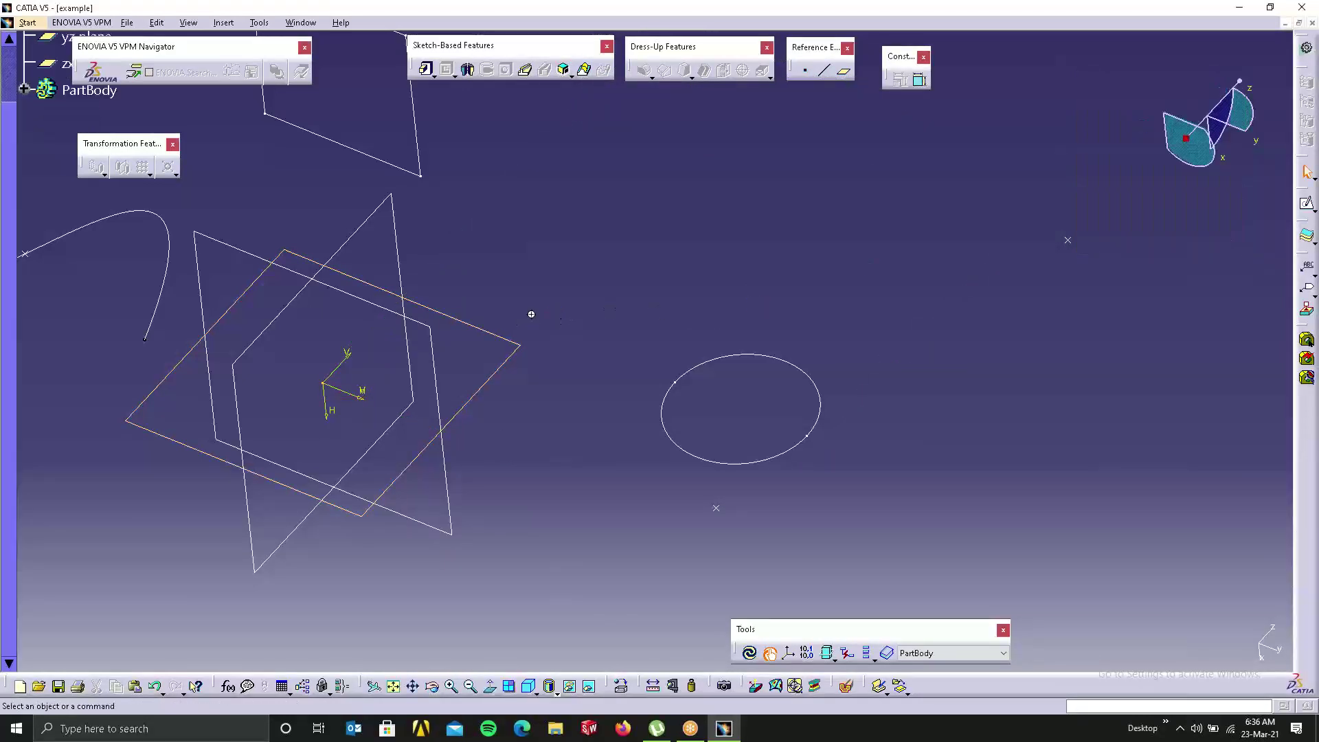
middle_drag(555, 306, 699, 271)
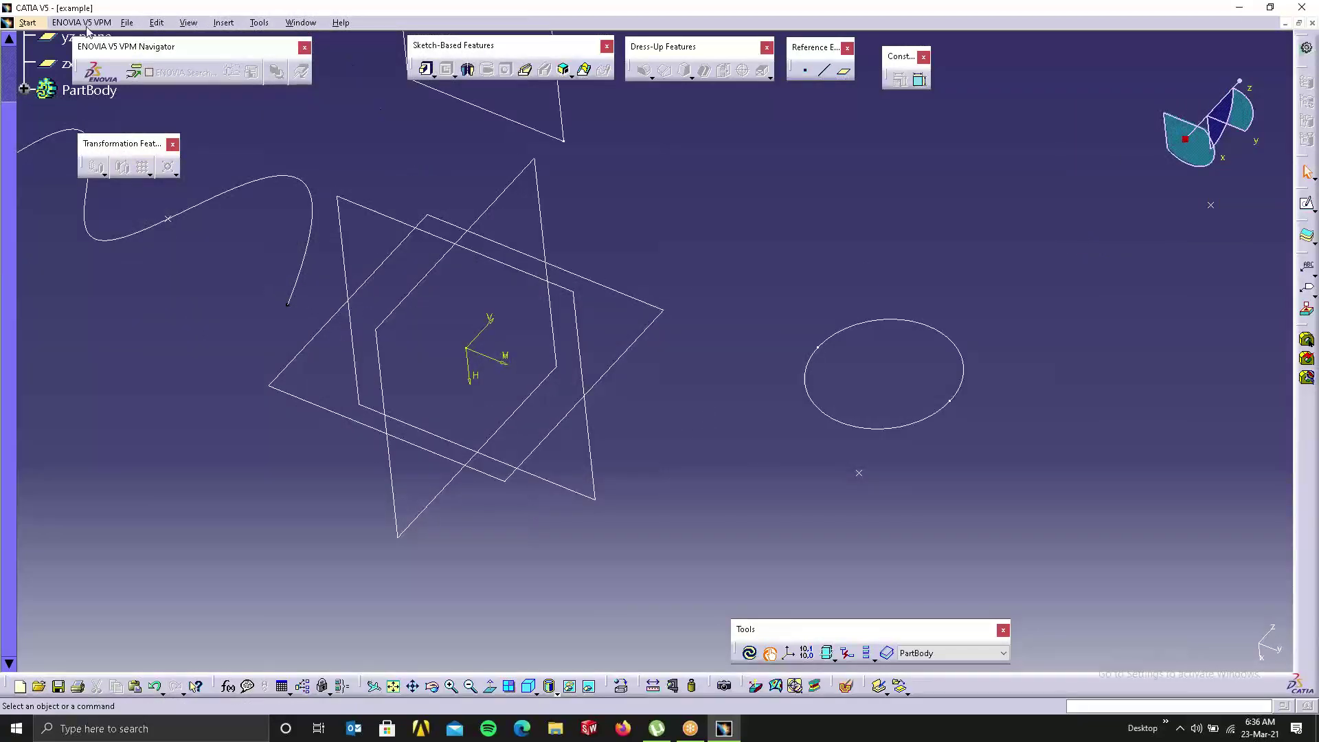
click(28, 22)
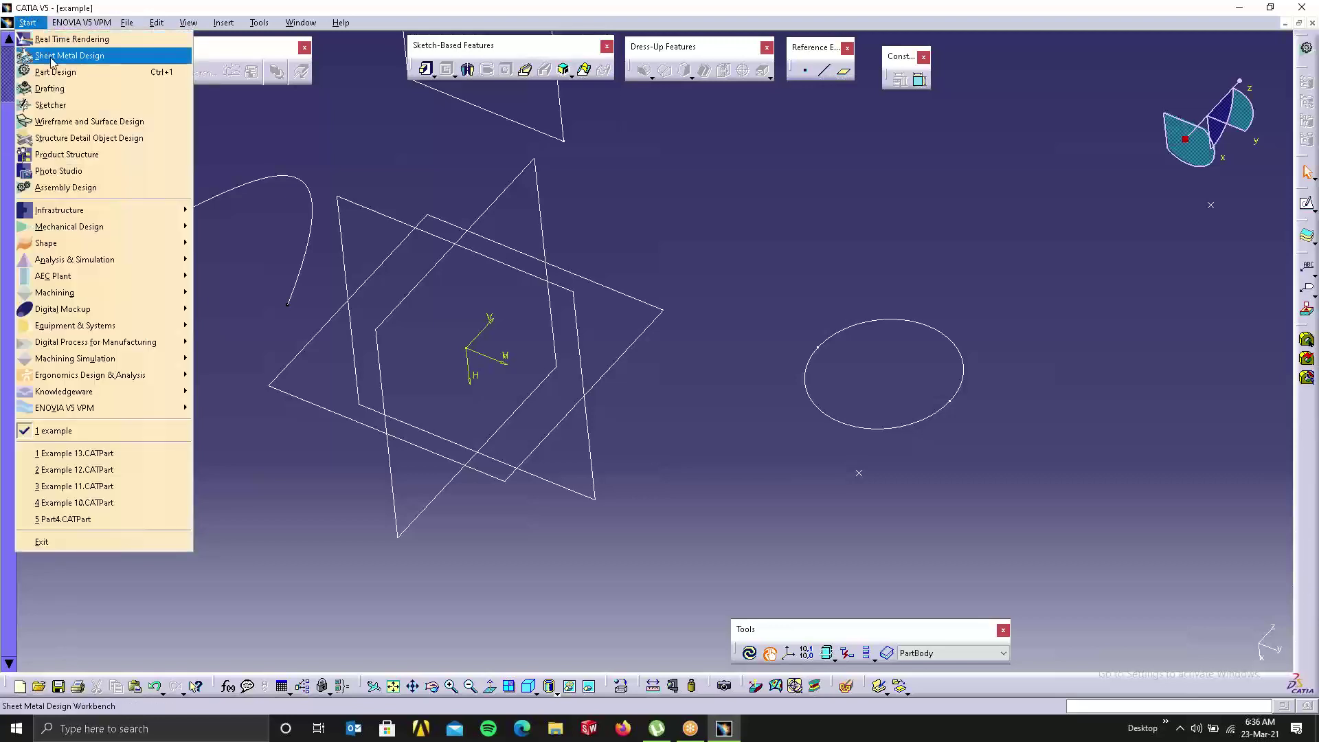
click(77, 122)
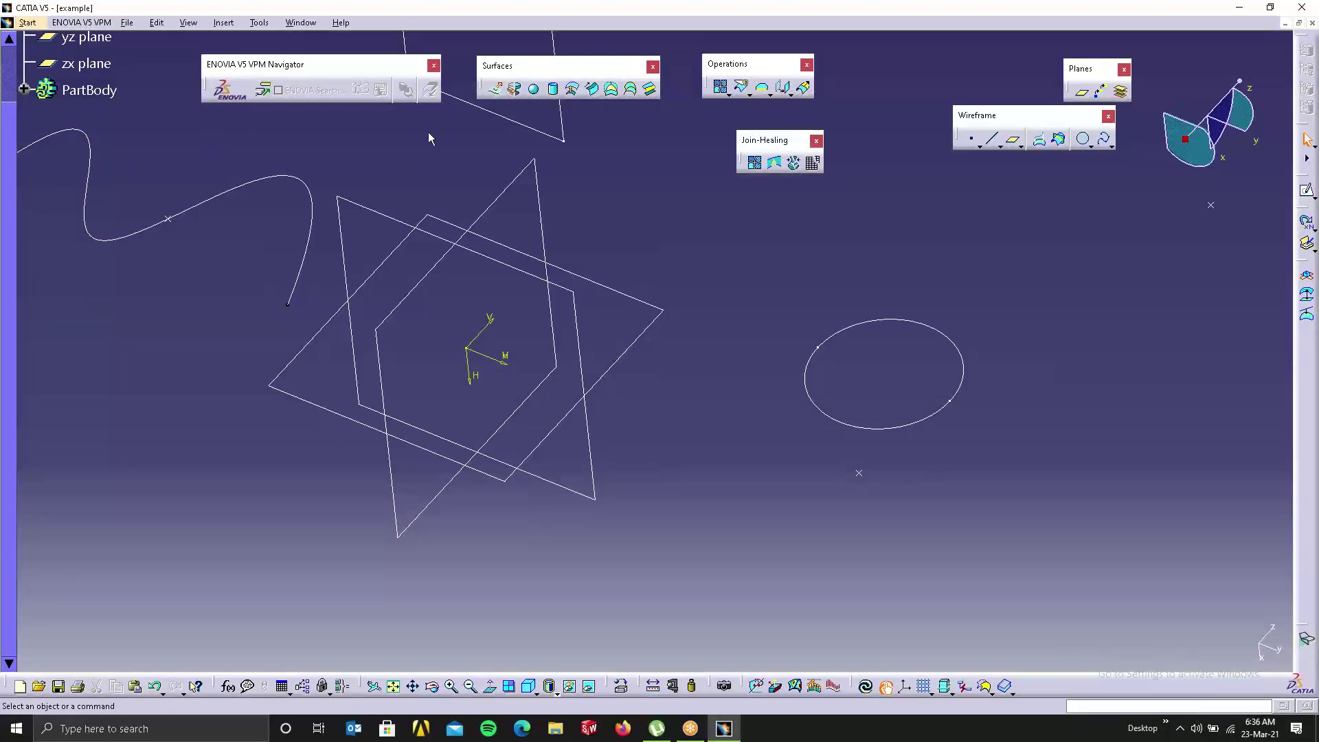
Step: Extrude the wavy spline sketch along its default sketch normal, stretching Limit 1 freehand downward into a tall surface
click(496, 90)
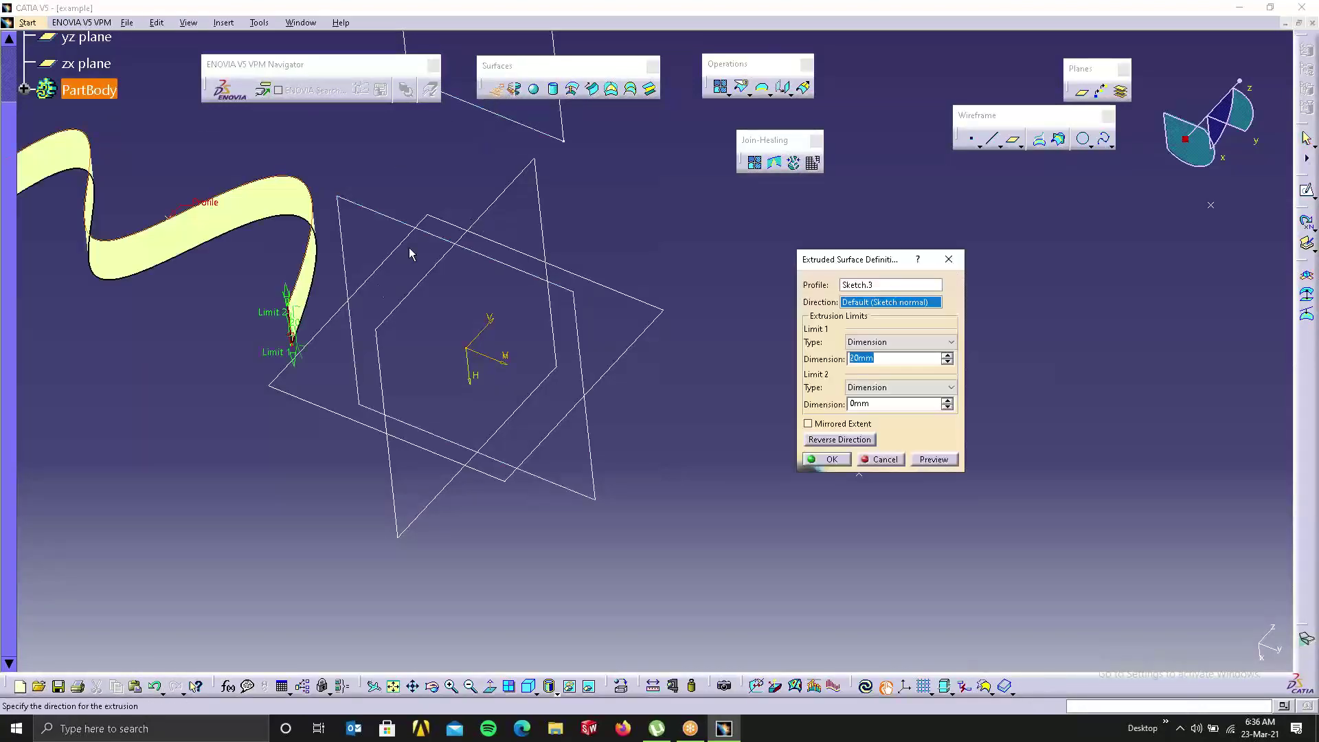
drag(283, 353, 312, 616)
click(828, 459)
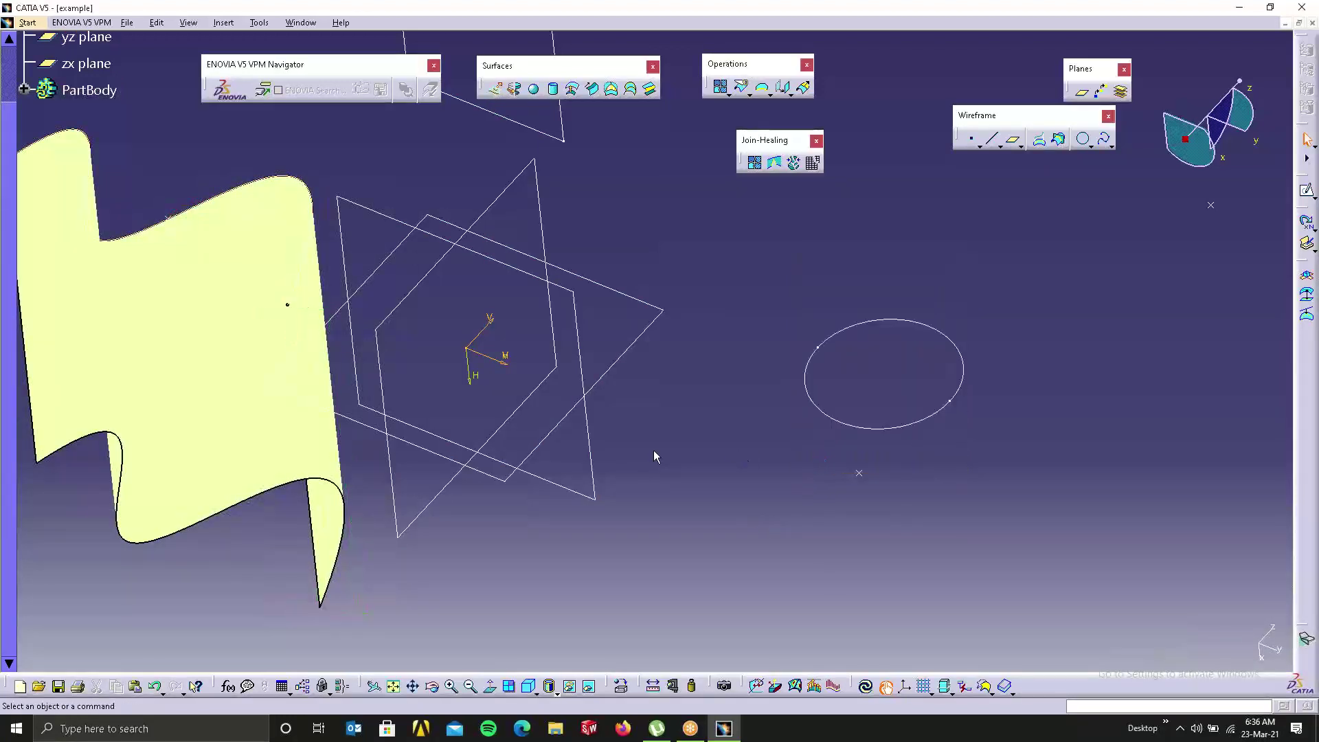
middle_drag(505, 342, 663, 446)
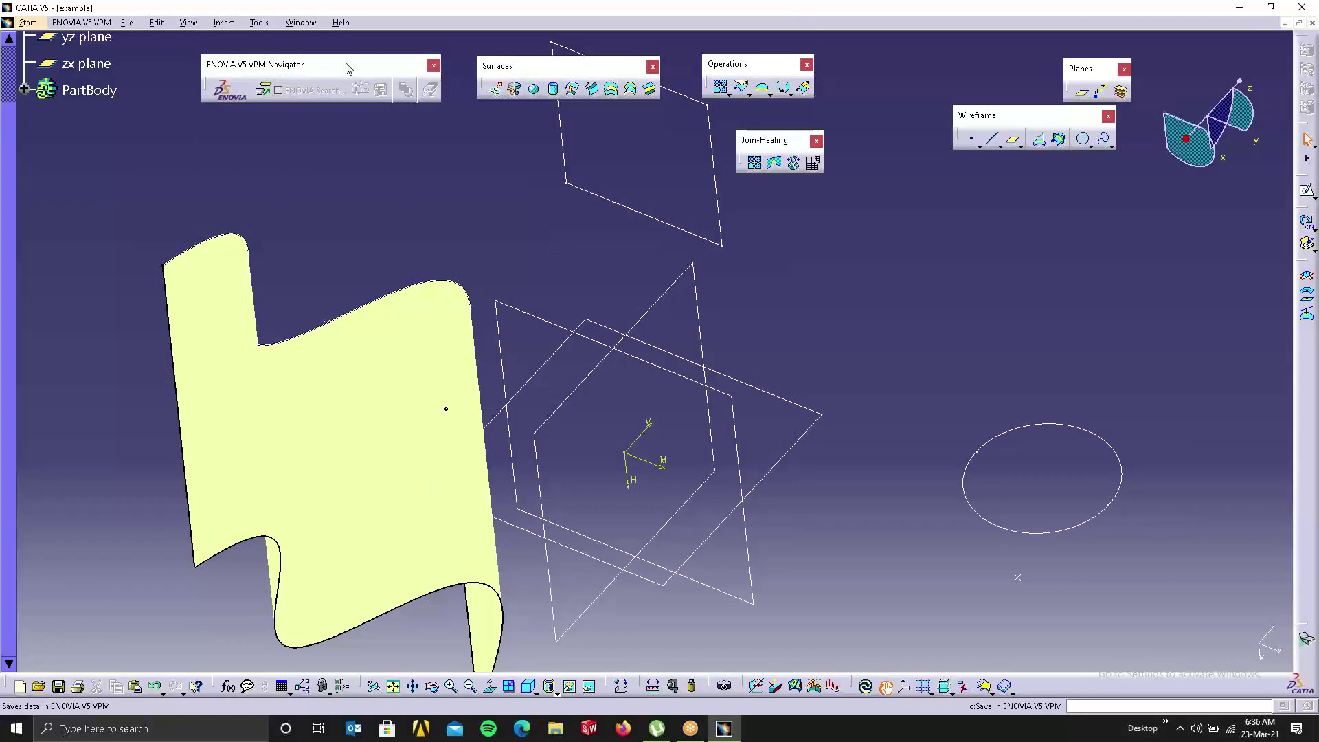
Step: Return to Part Design and create an On surface point on the extruded surface, about 47 mm from its default middle reference
click(27, 23)
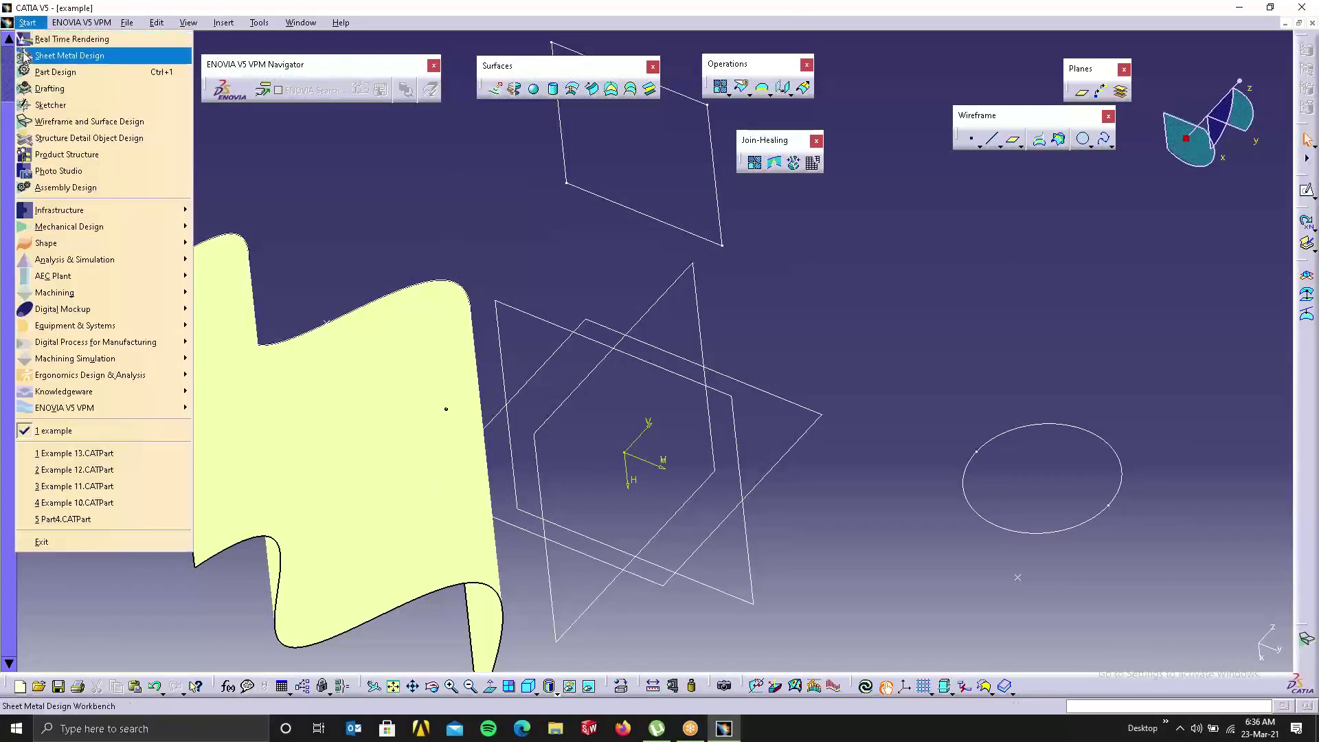
click(55, 72)
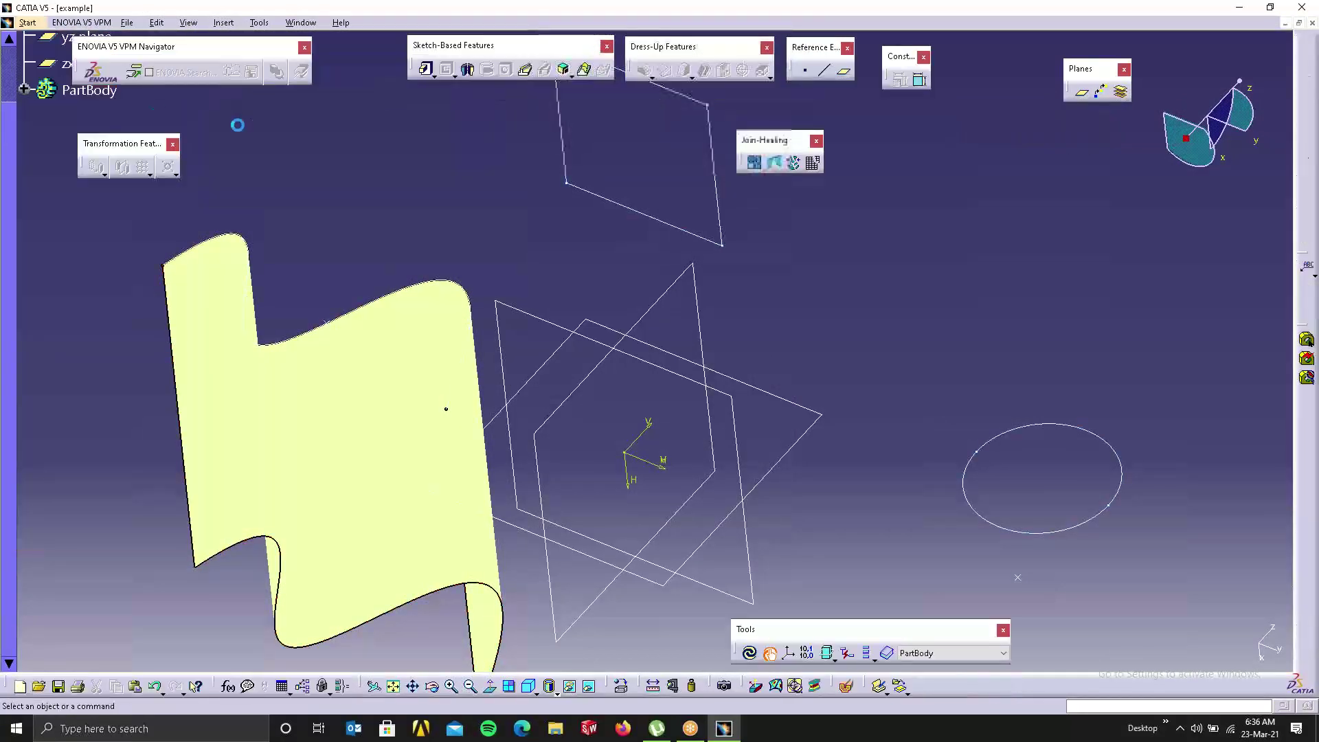
click(805, 70)
click(1169, 108)
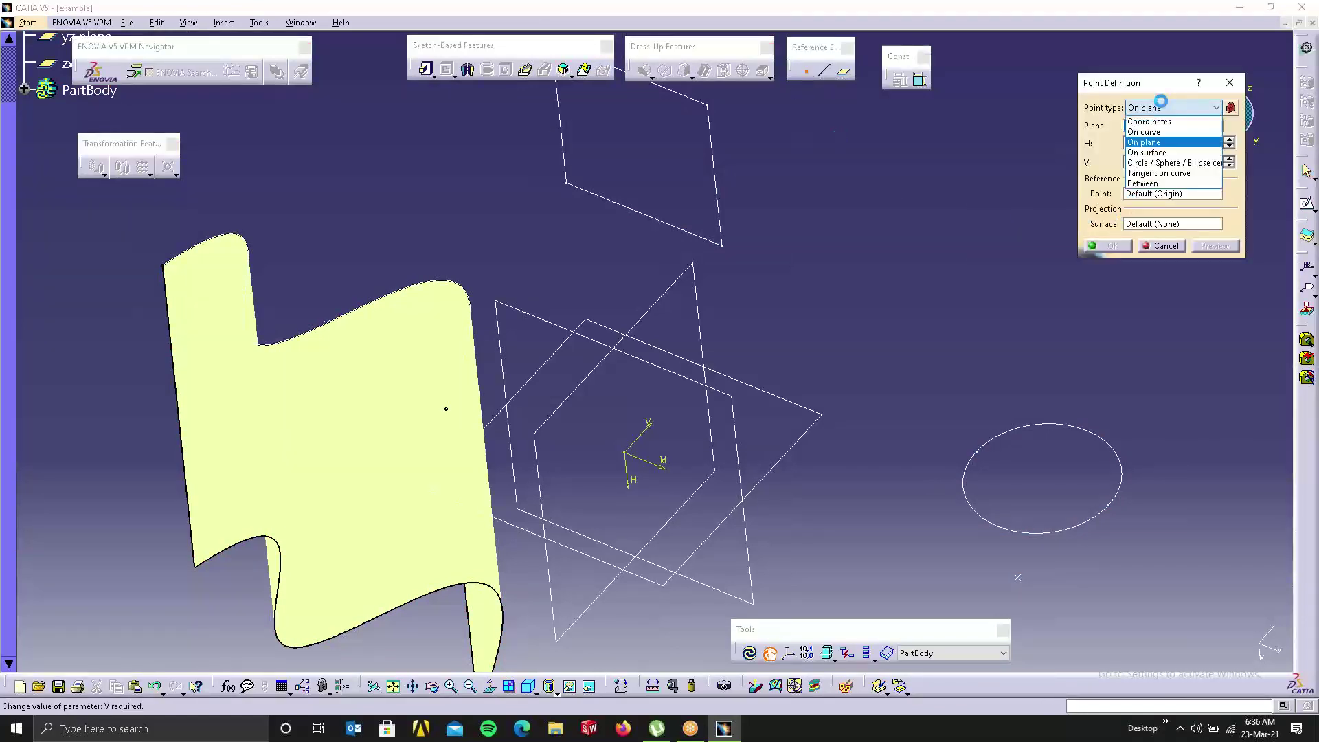
click(1157, 159)
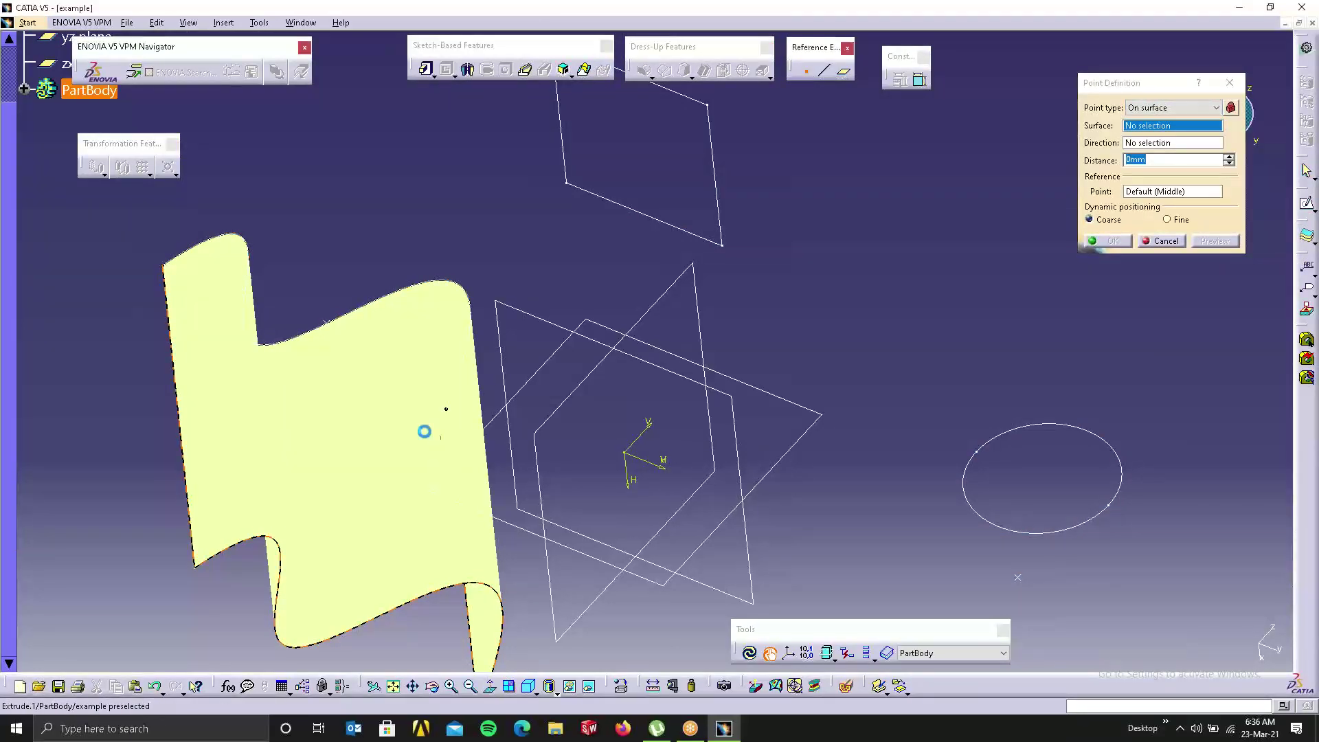
click(413, 447)
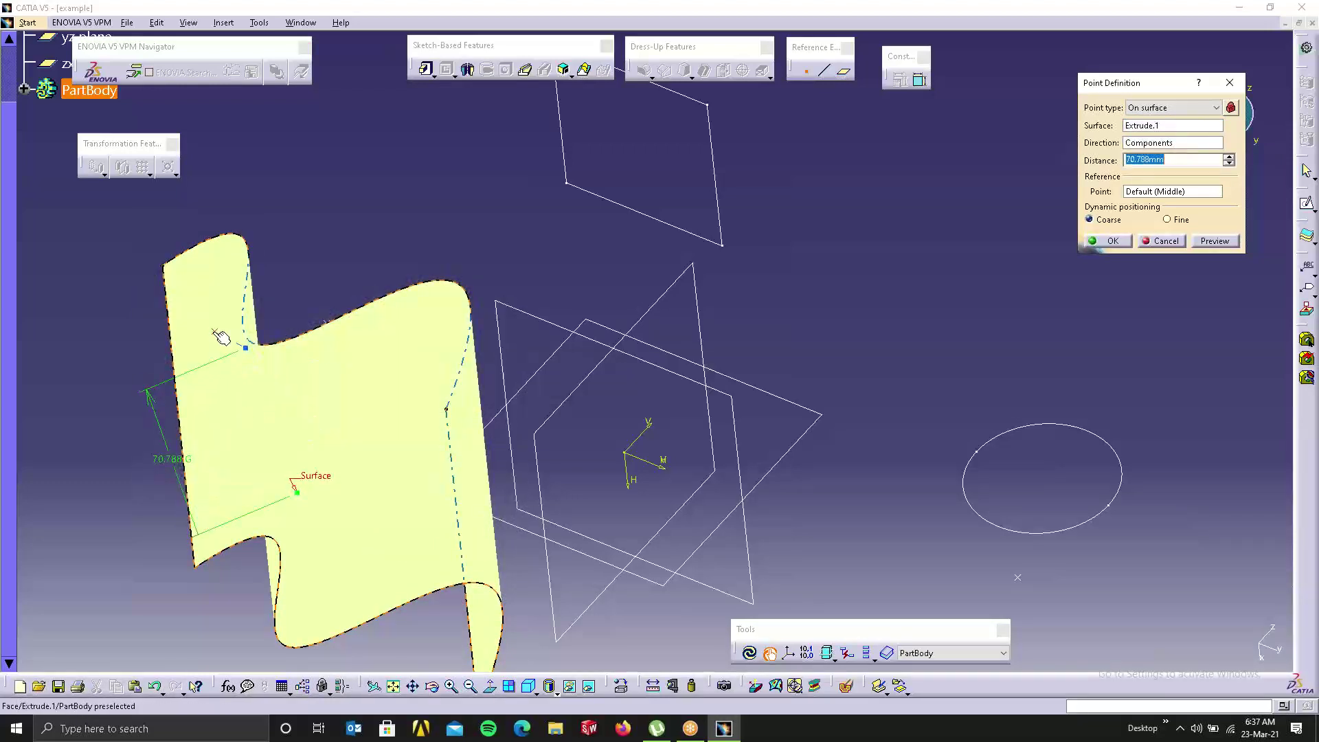
click(407, 441)
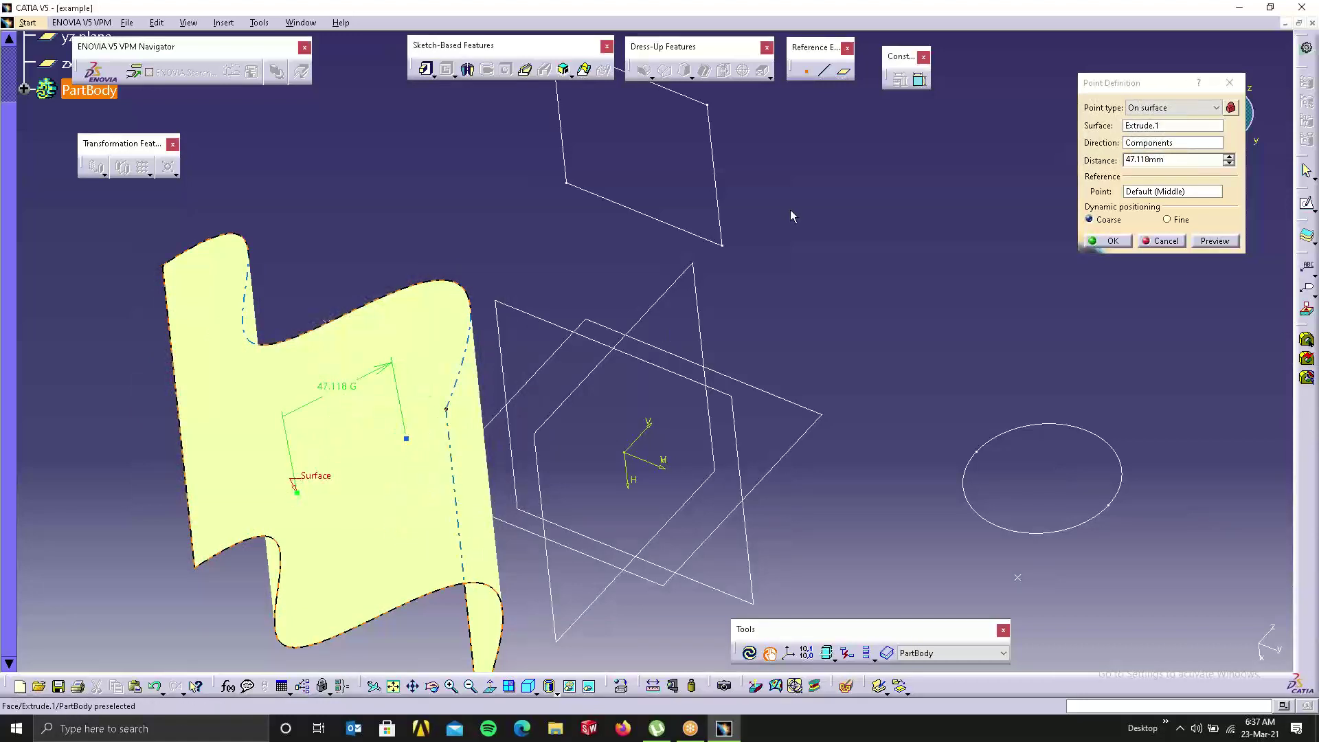
click(1108, 241)
middle_drag(391, 433, 434, 311)
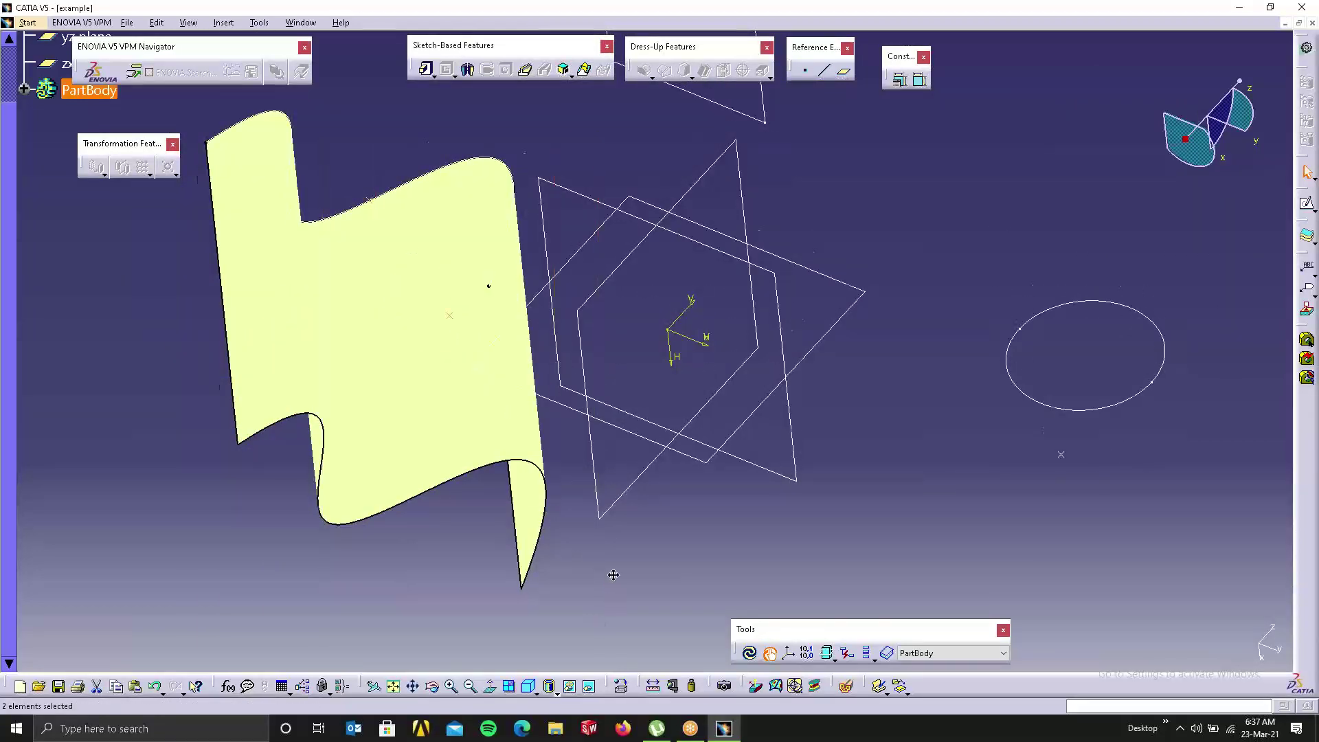
middle_drag(612, 574, 1046, 590)
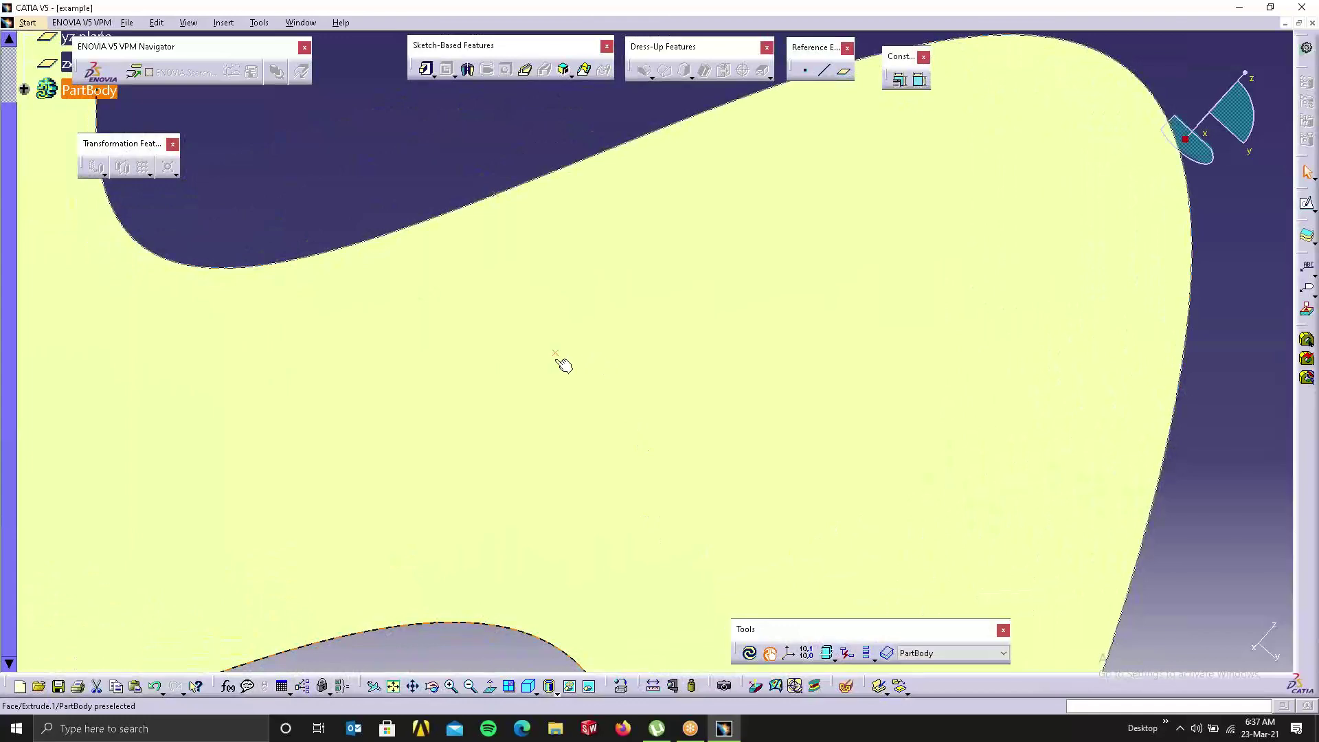
click(430, 132)
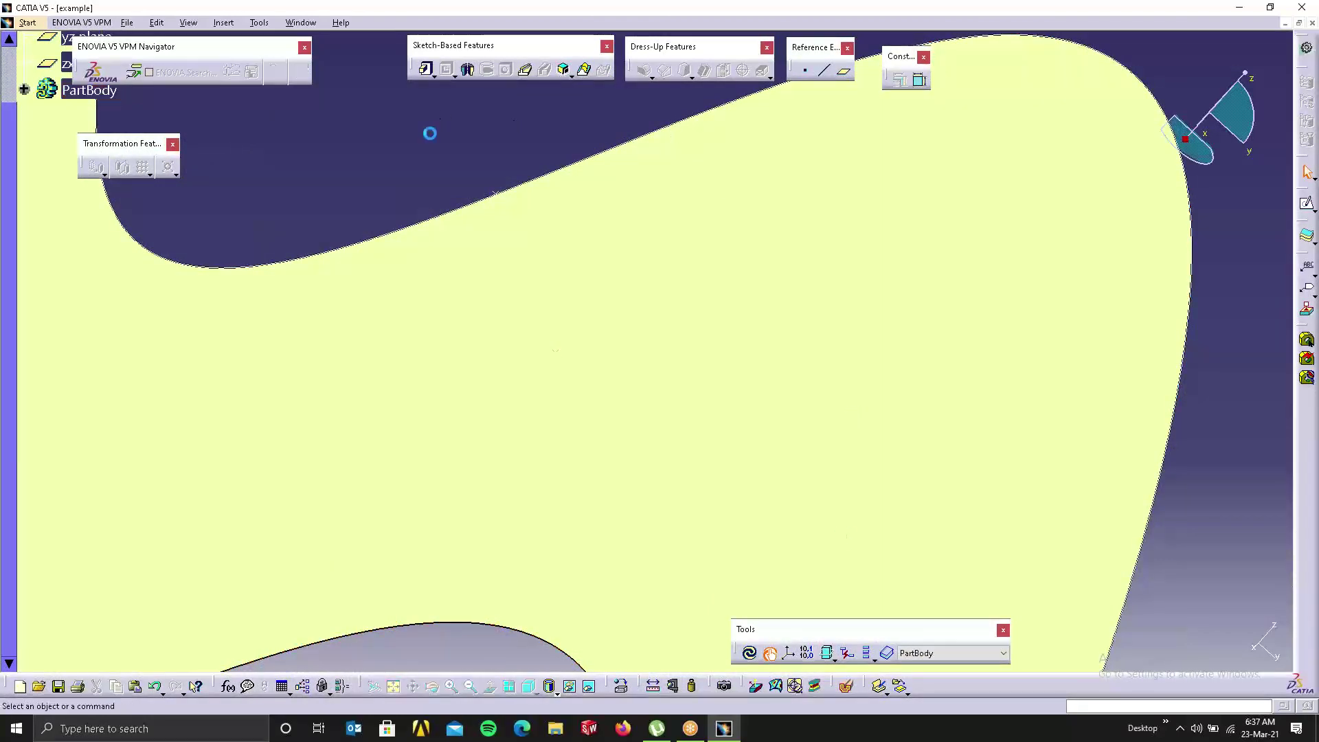
Step: Create a reference point of type Circle / Sphere / Ellipse center at the centre of the circle sketch
mouse_move(523, 166)
middle_down()
mouse_move(586, 291)
mouse_move(600, 357)
mouse_move(760, 312)
mouse_move(804, 346)
mouse_move(803, 536)
middle_up()
click(805, 69)
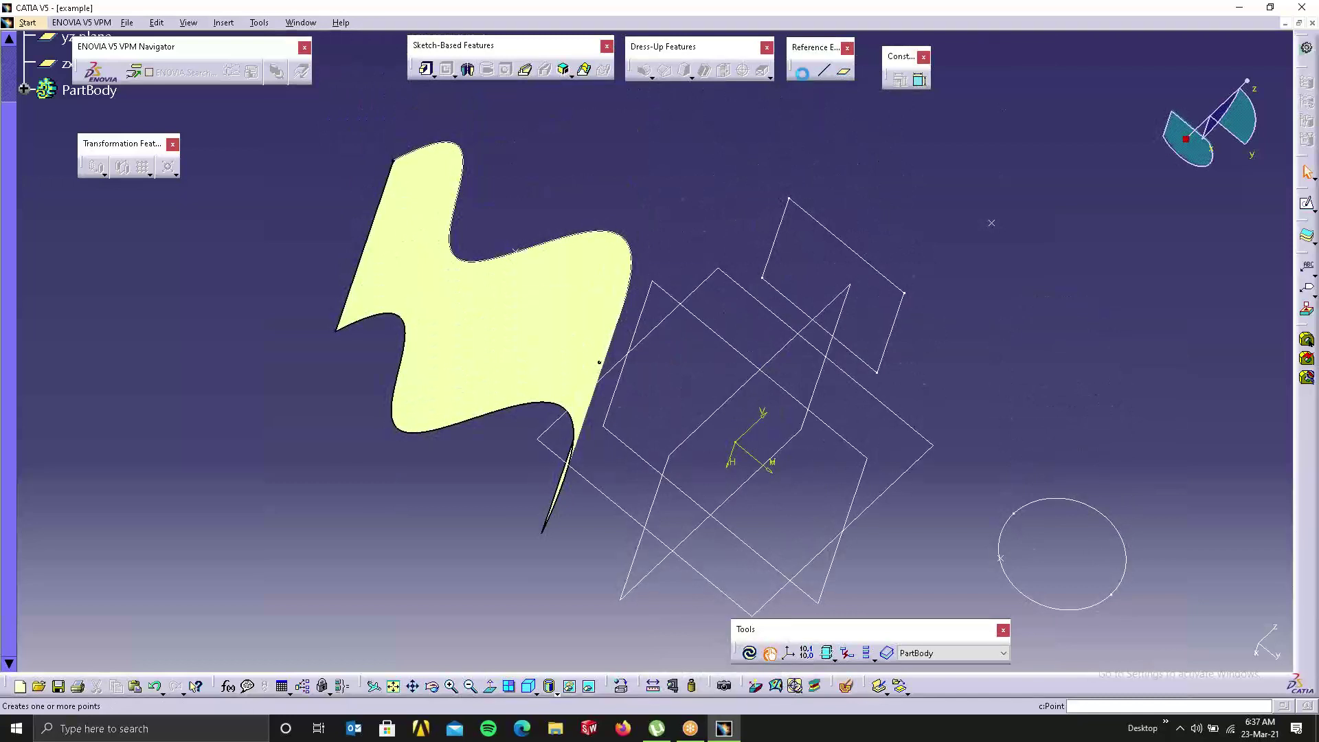
click(1163, 109)
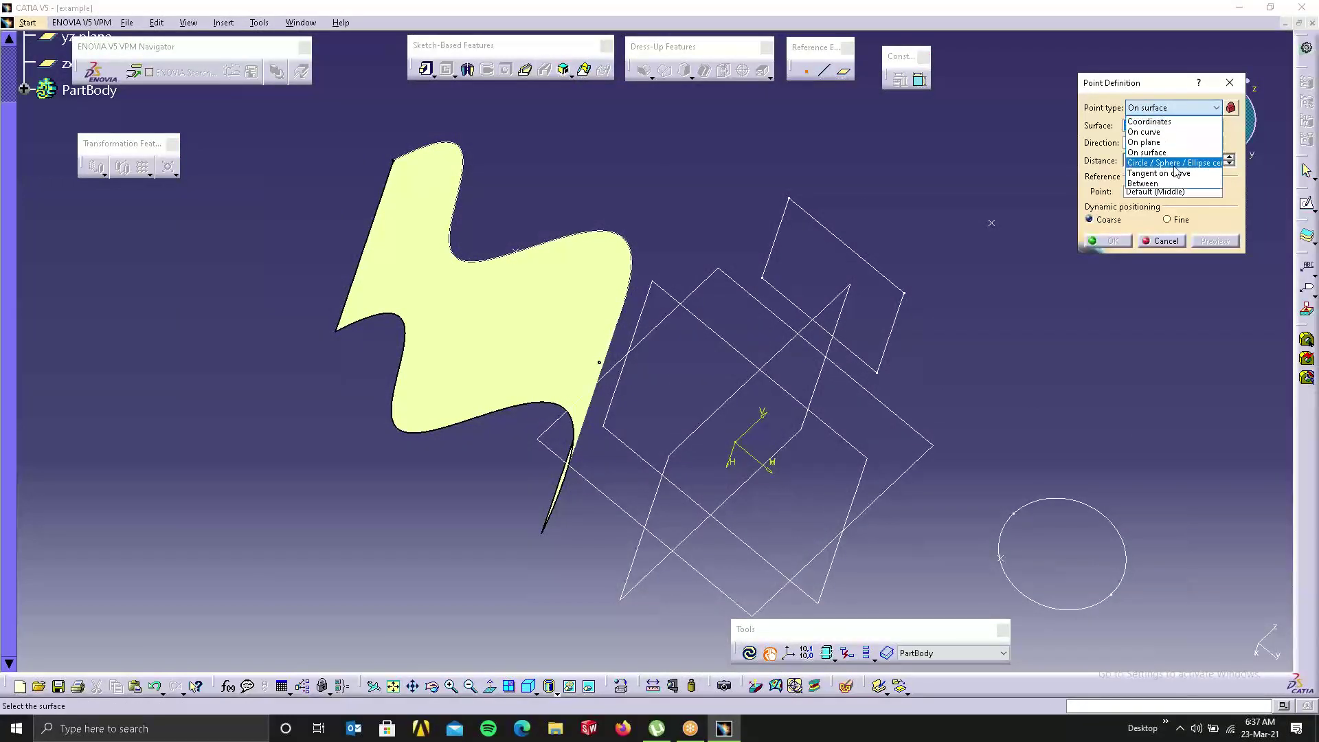
click(1215, 168)
middle_drag(1119, 278, 796, 176)
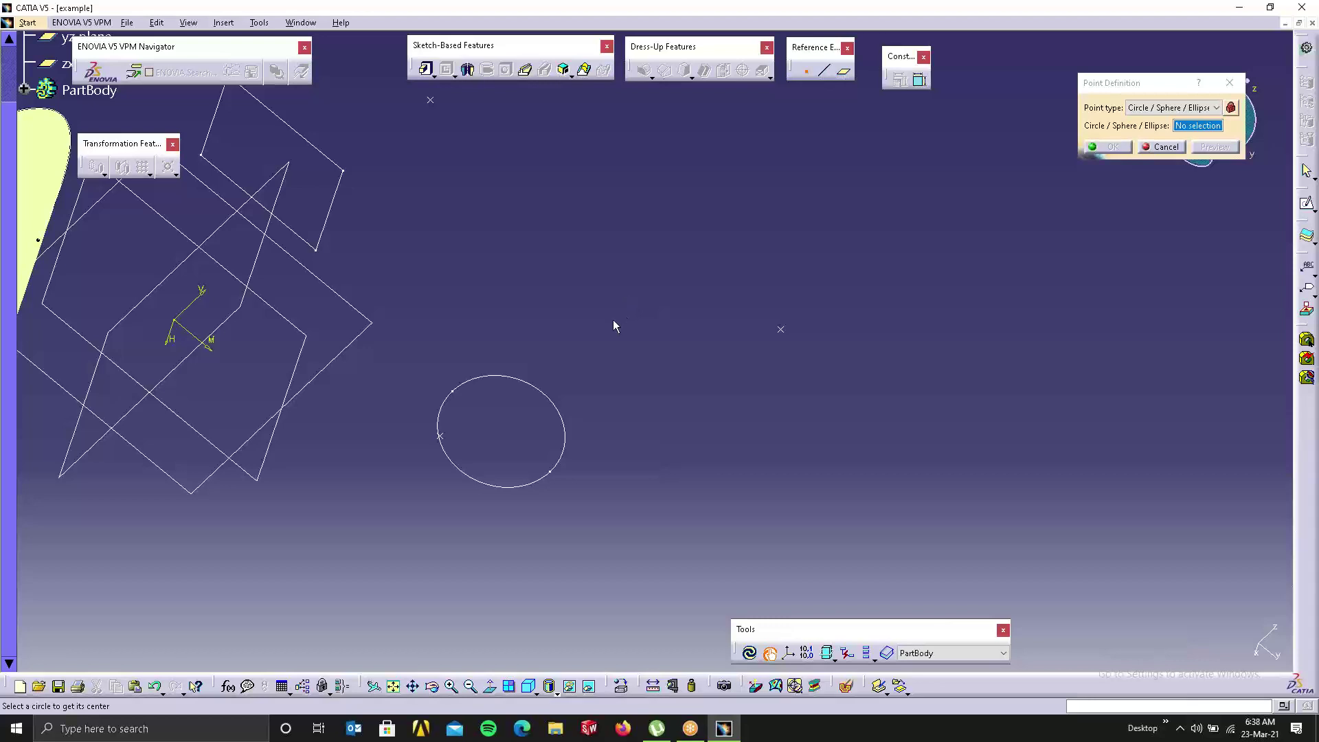
click(526, 377)
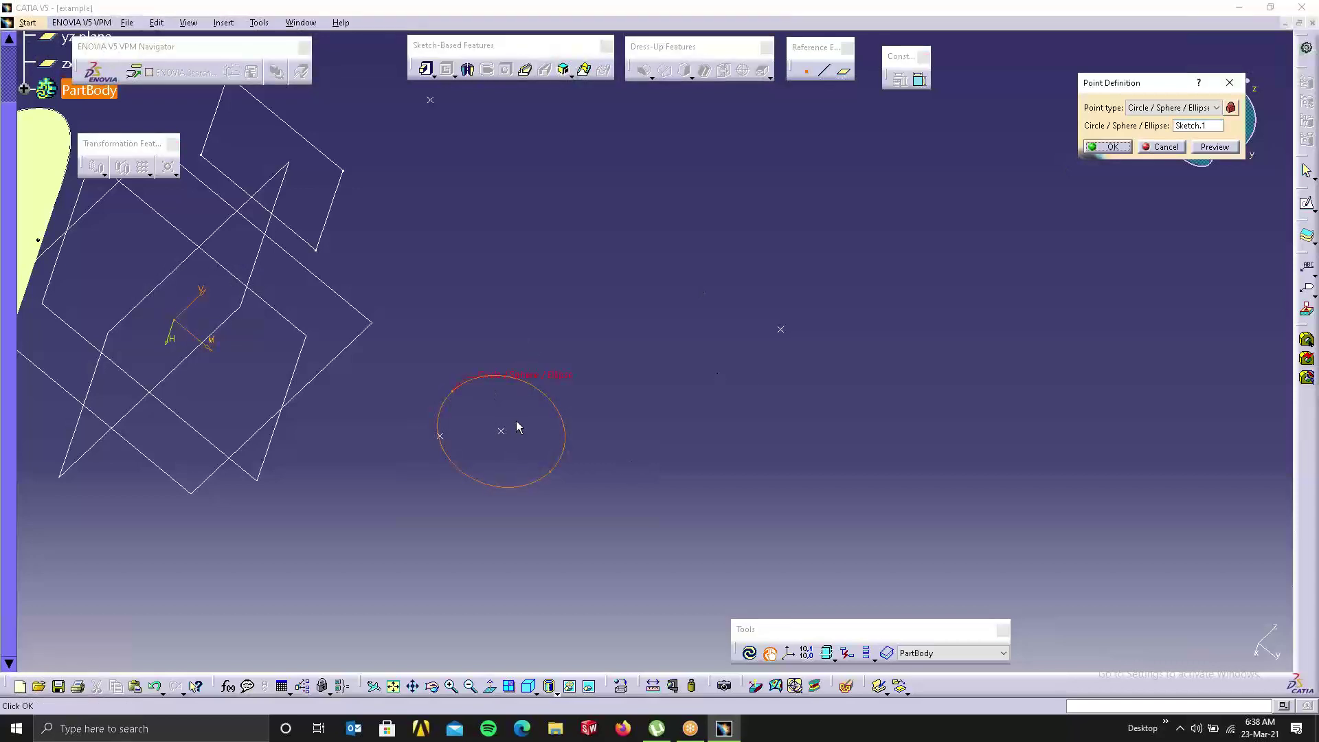
click(1109, 151)
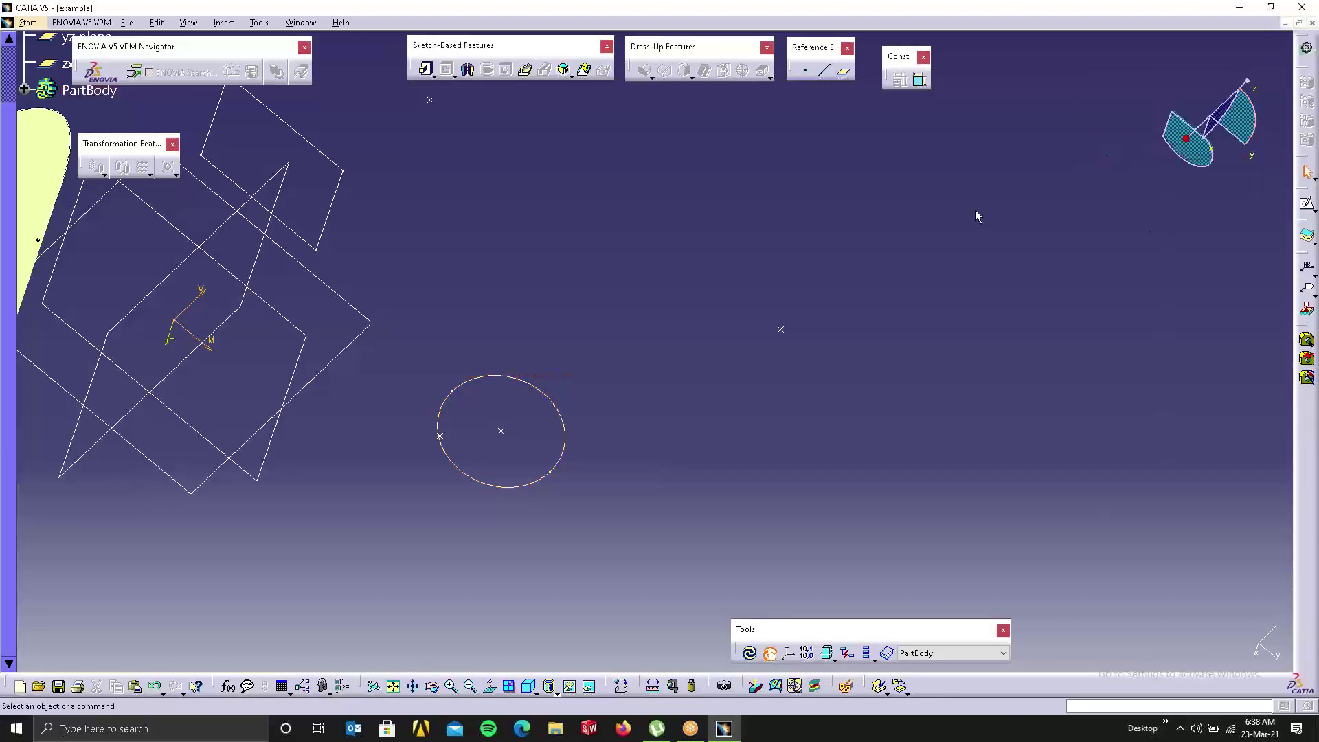
Step: Start a Tangent on curve point on the circle sketch with X Component as direction, and move its dialog nearer the circle
click(806, 71)
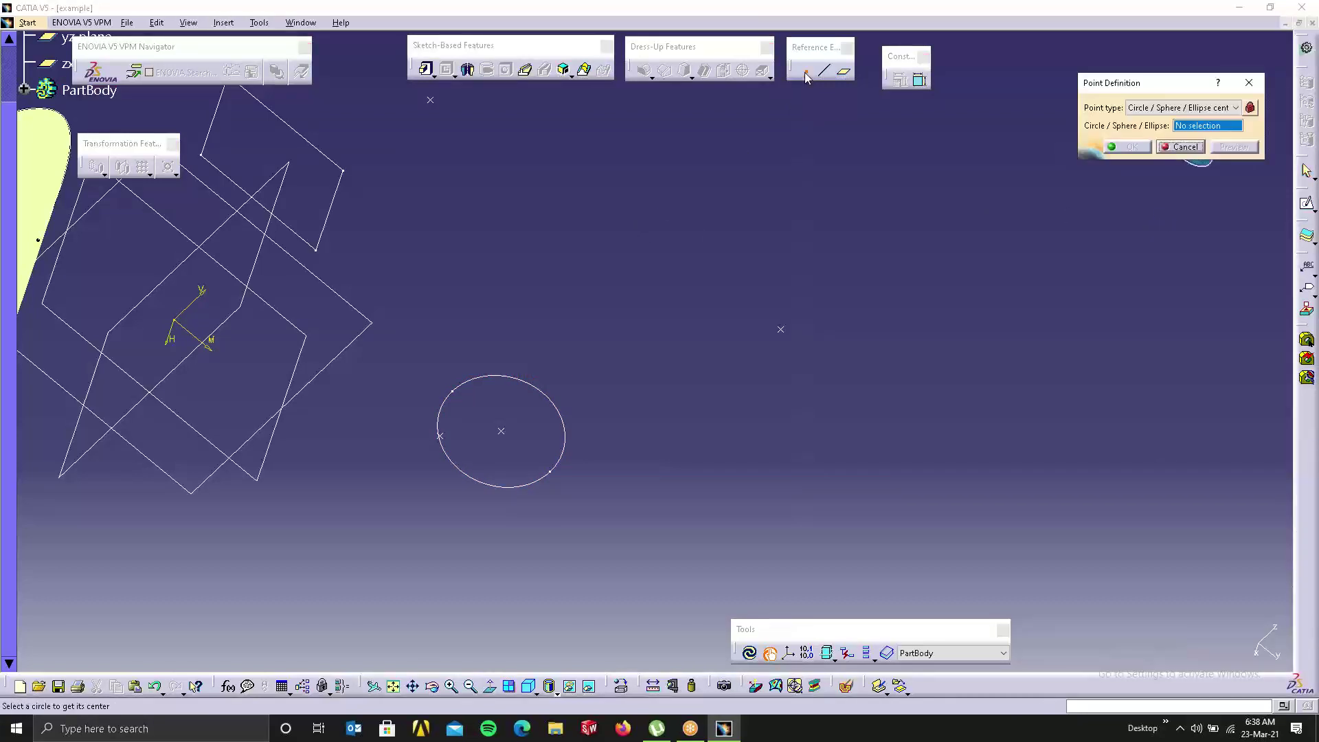
click(1204, 108)
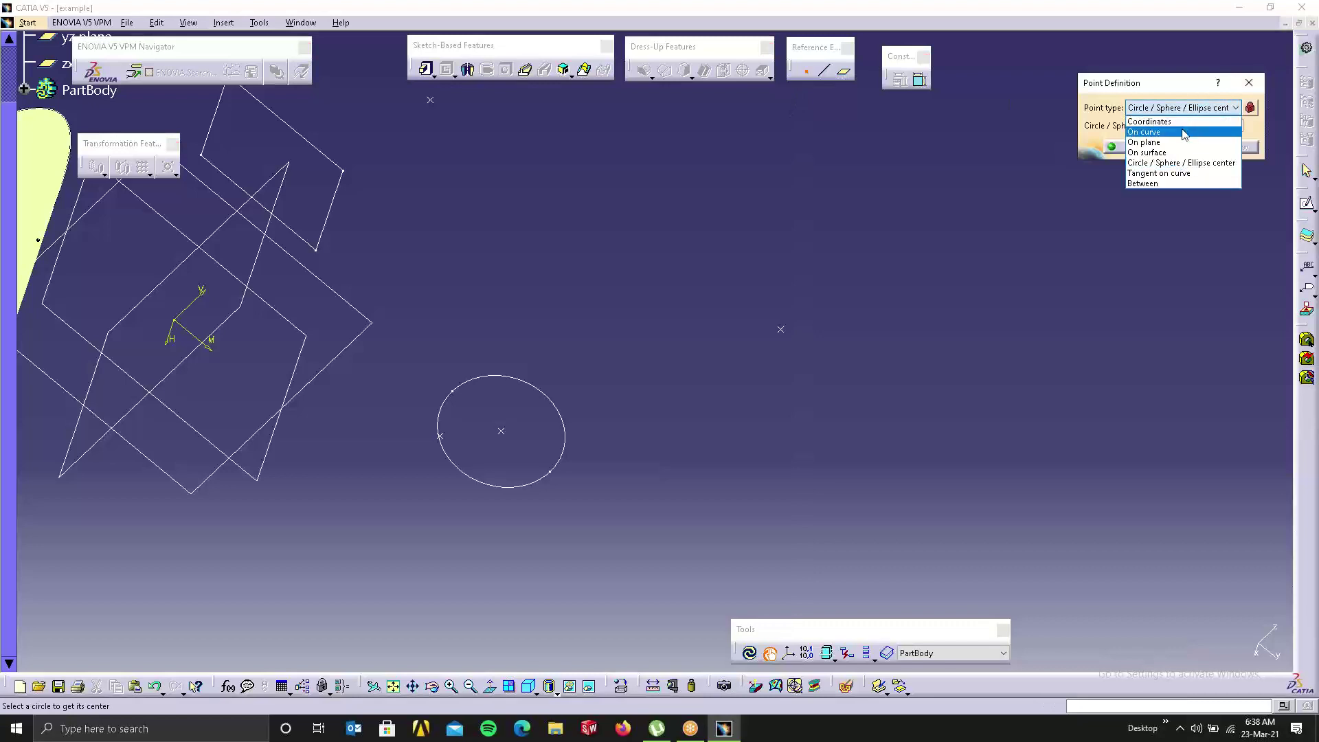
click(1170, 173)
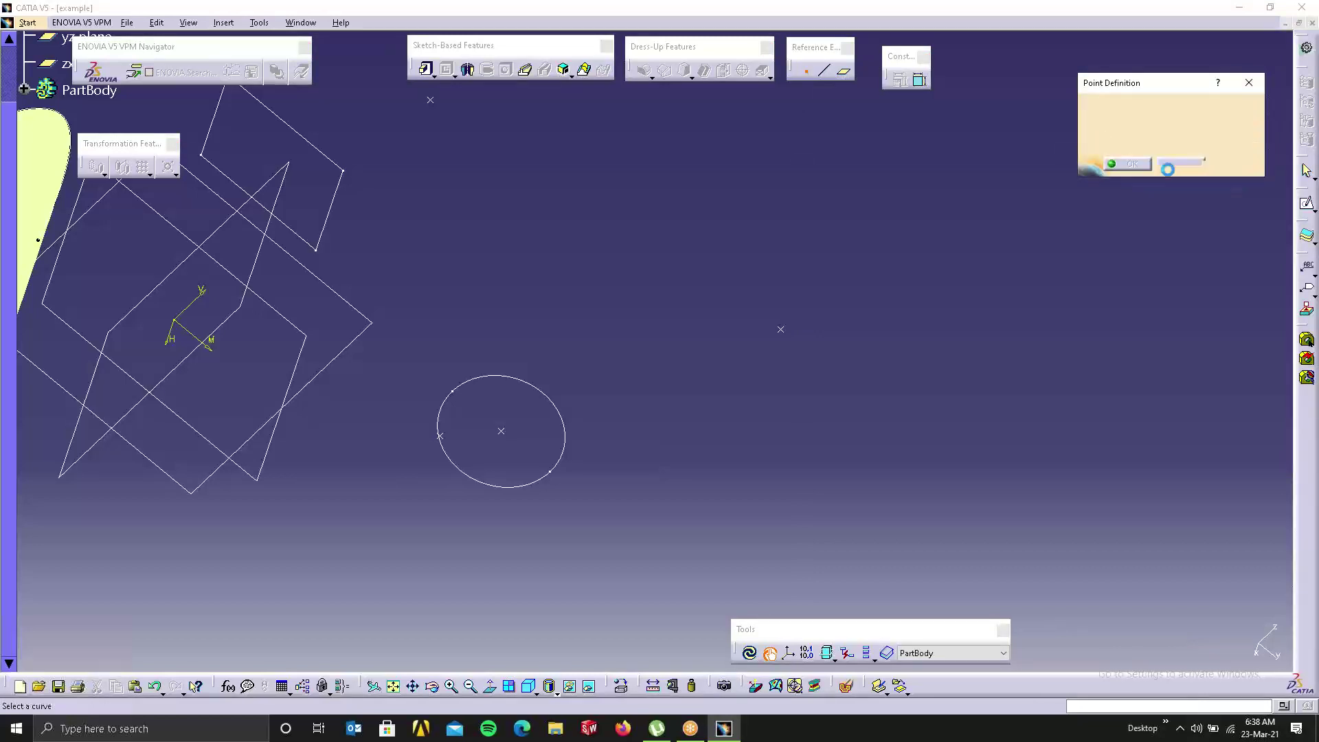
click(544, 389)
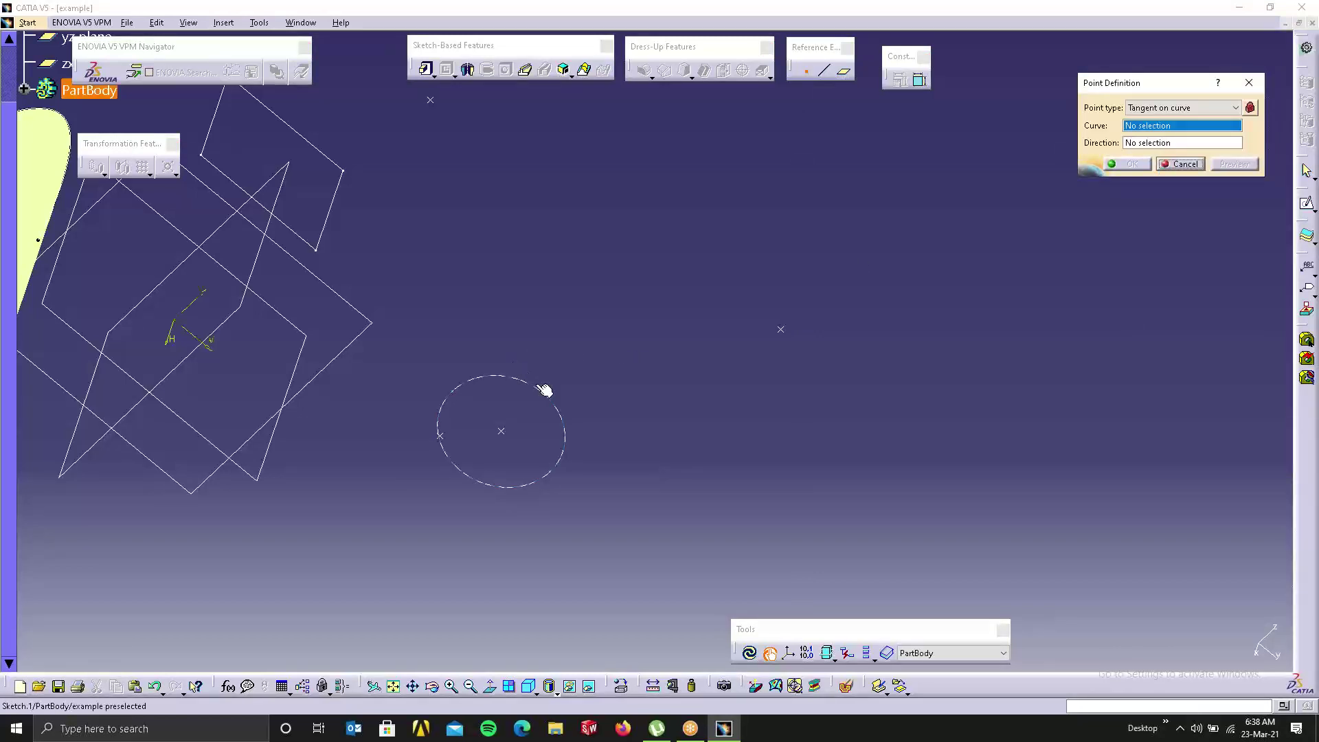
right_click(1158, 147)
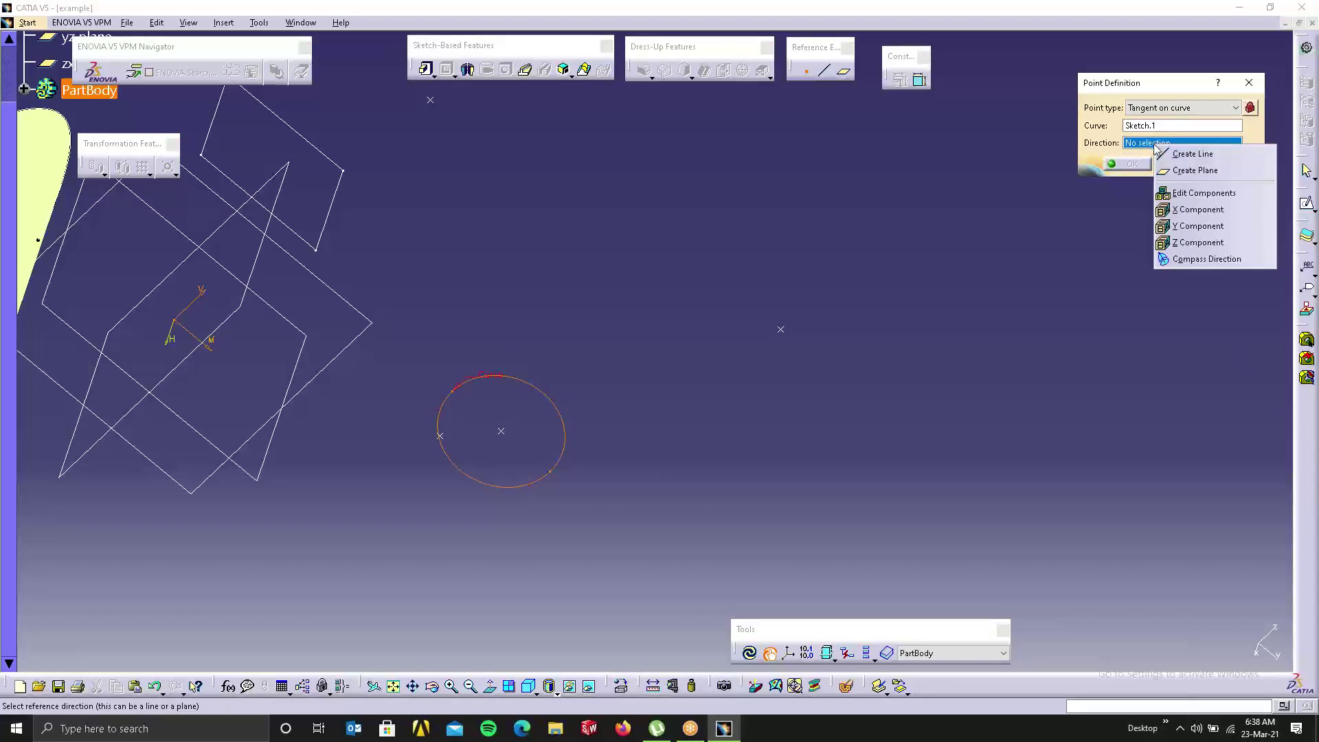
click(1194, 209)
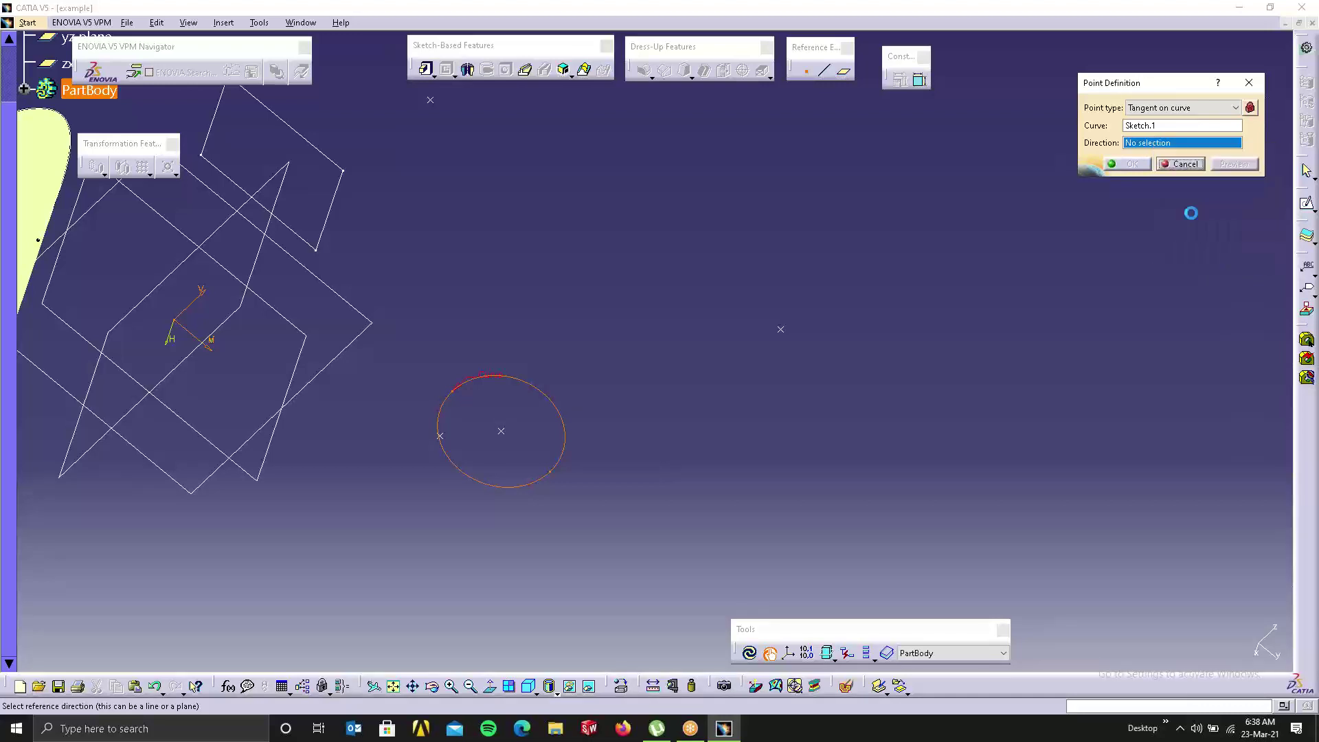
click(722, 399)
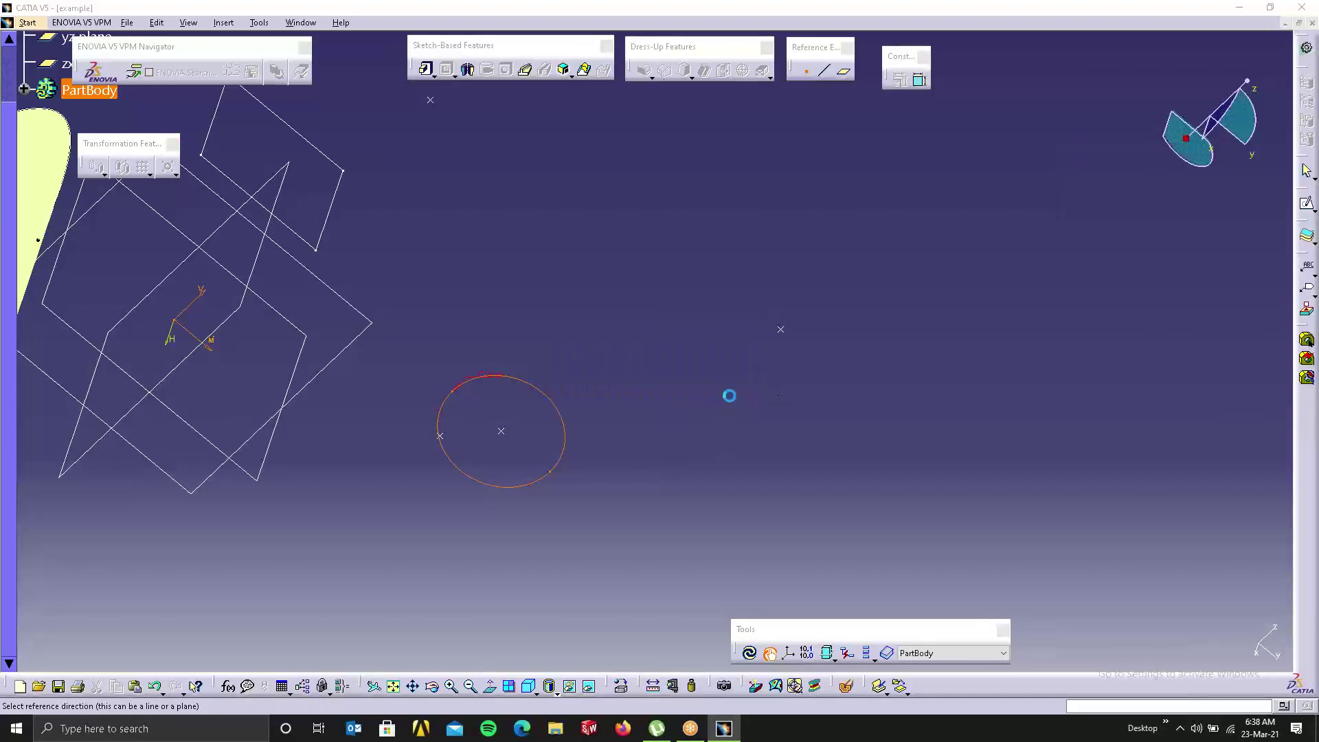
drag(1185, 91, 859, 119)
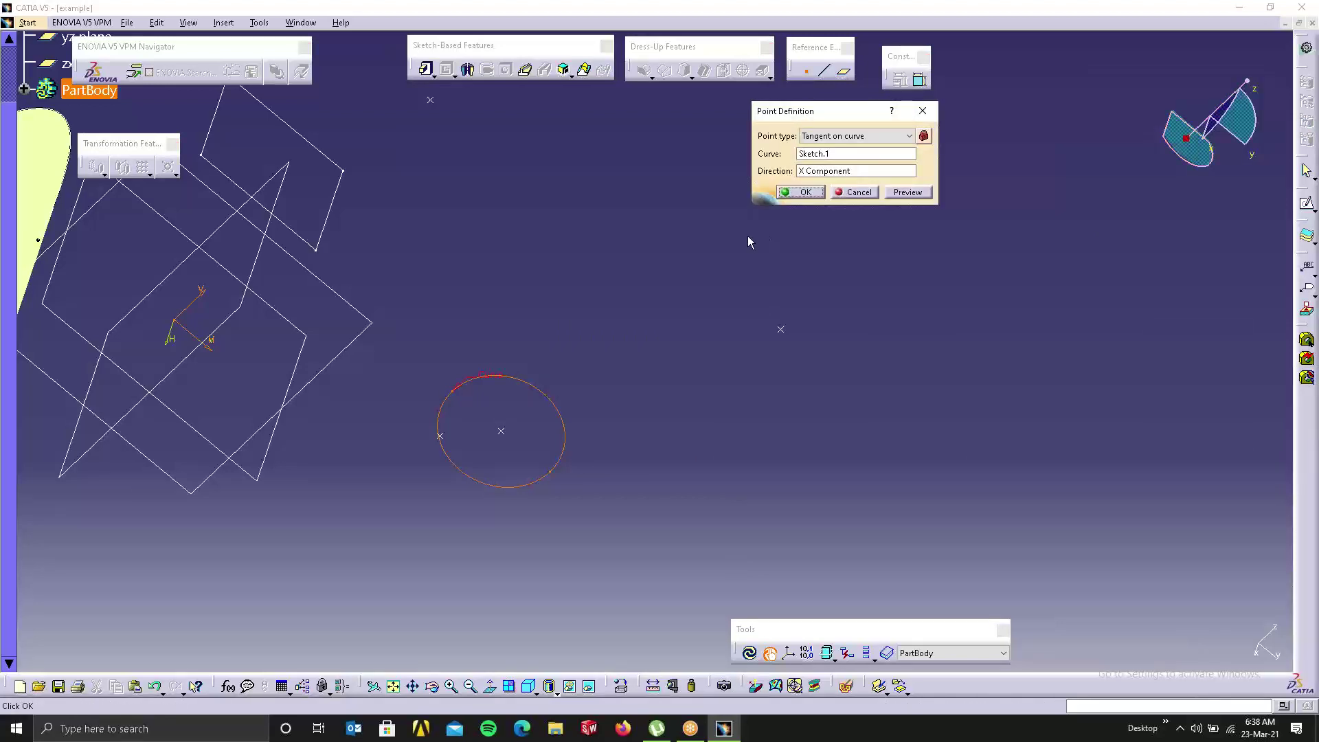
Step: Set the tangent direction to Y Component, create the points, and close Multi-Result Management without picking a sub-element to keep
right_click(857, 169)
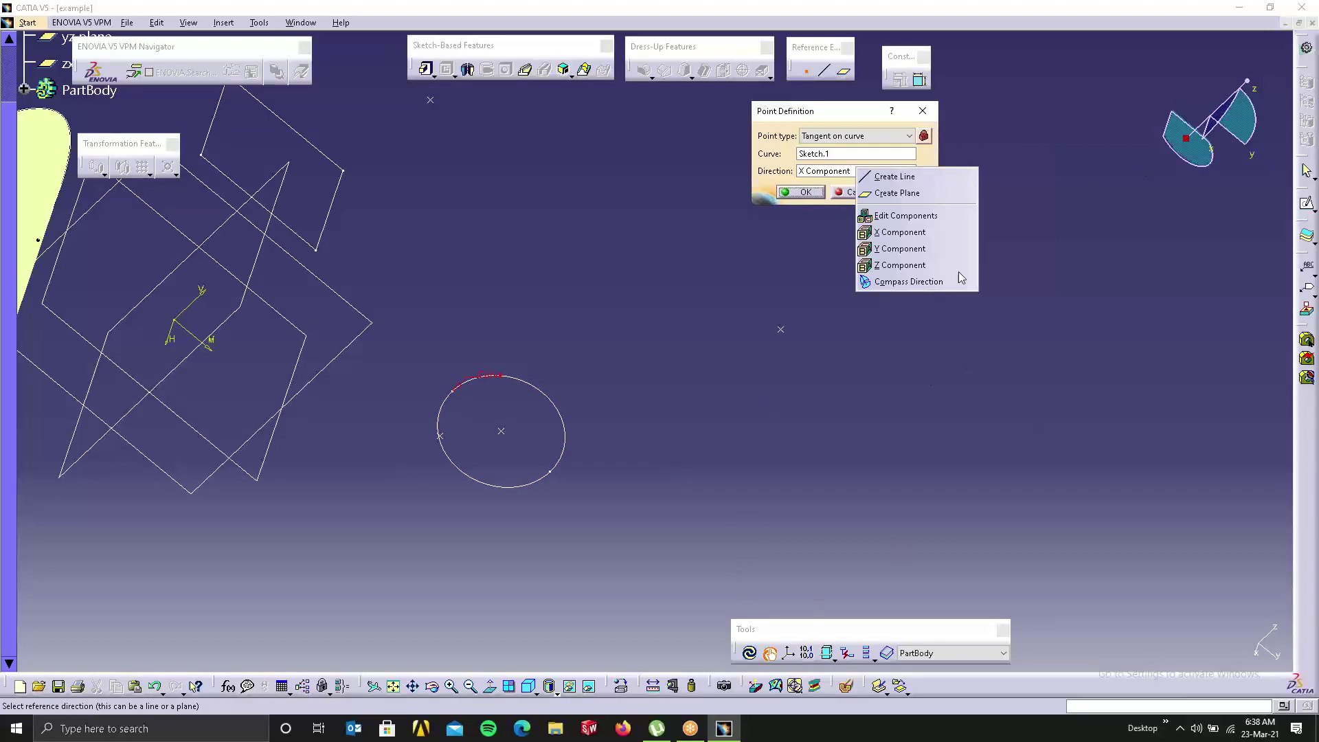
click(928, 251)
click(809, 193)
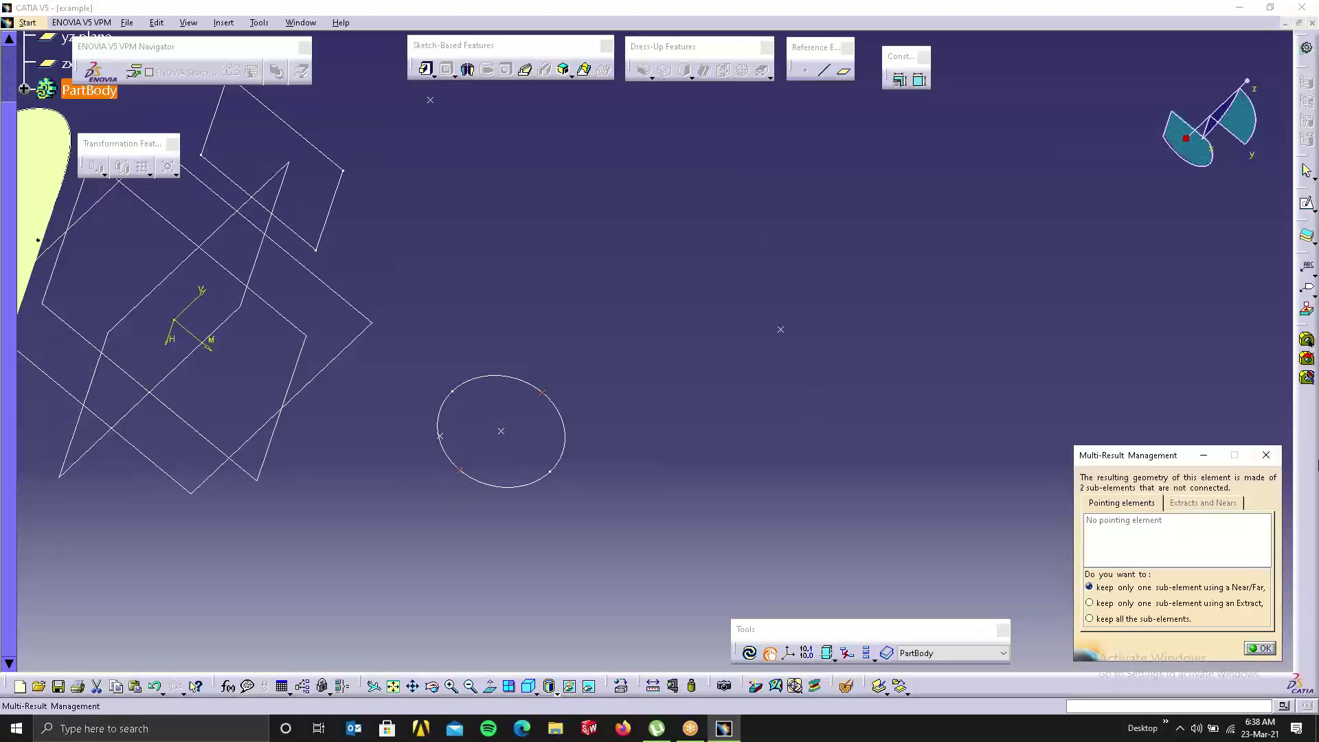
click(1267, 455)
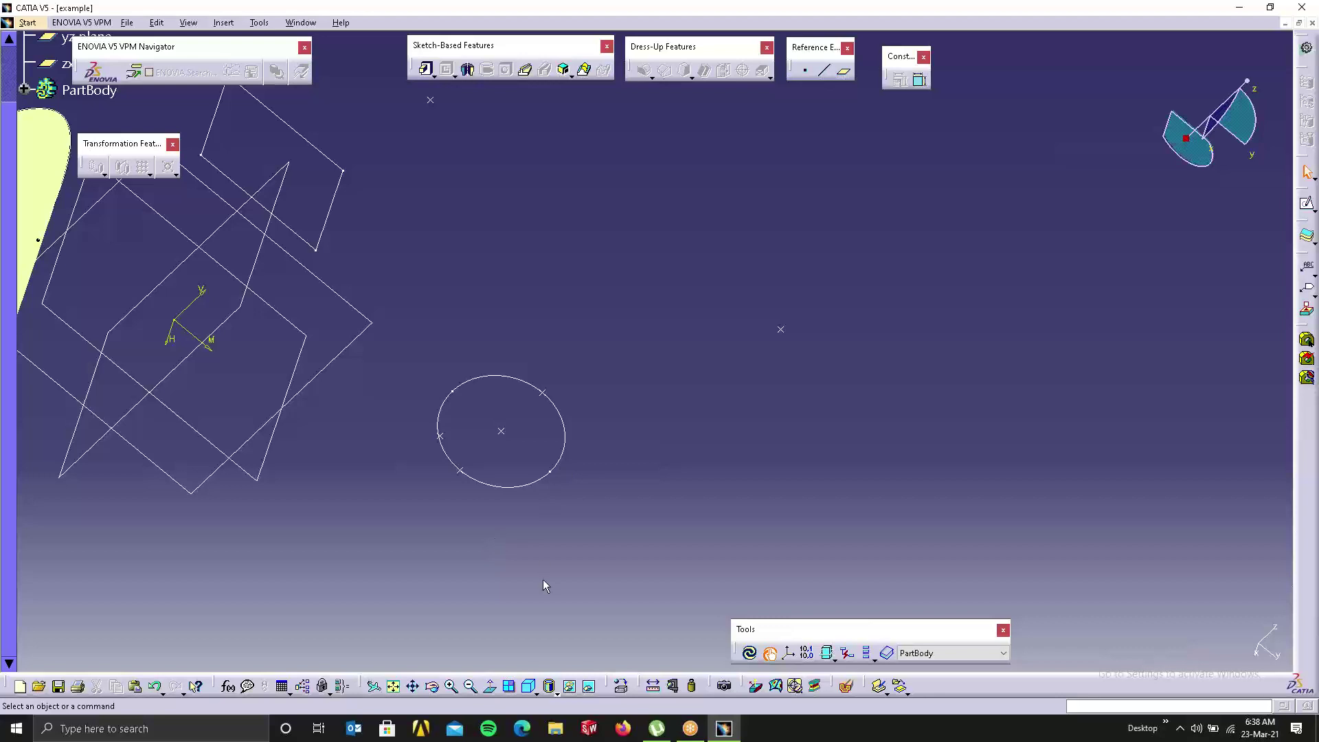
Step: Start a new reference point and set its point type to Between
click(805, 71)
click(805, 71)
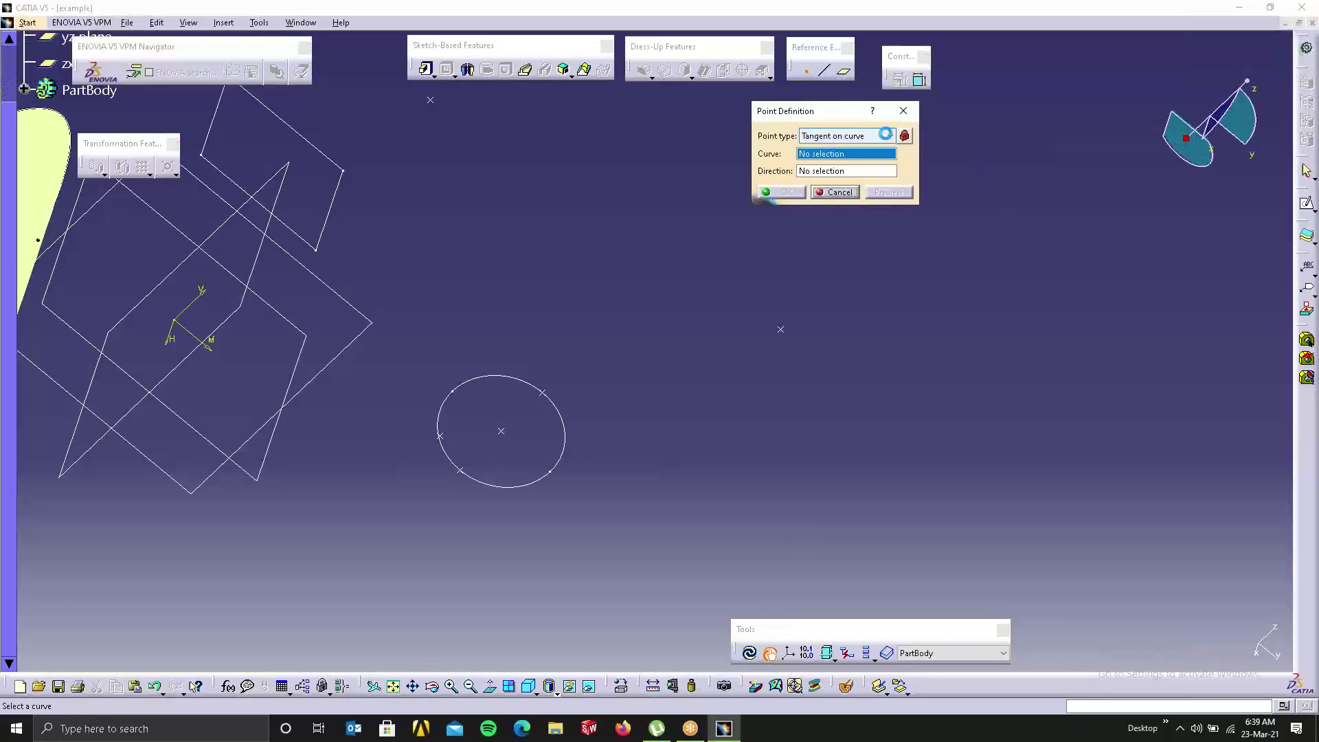
click(885, 135)
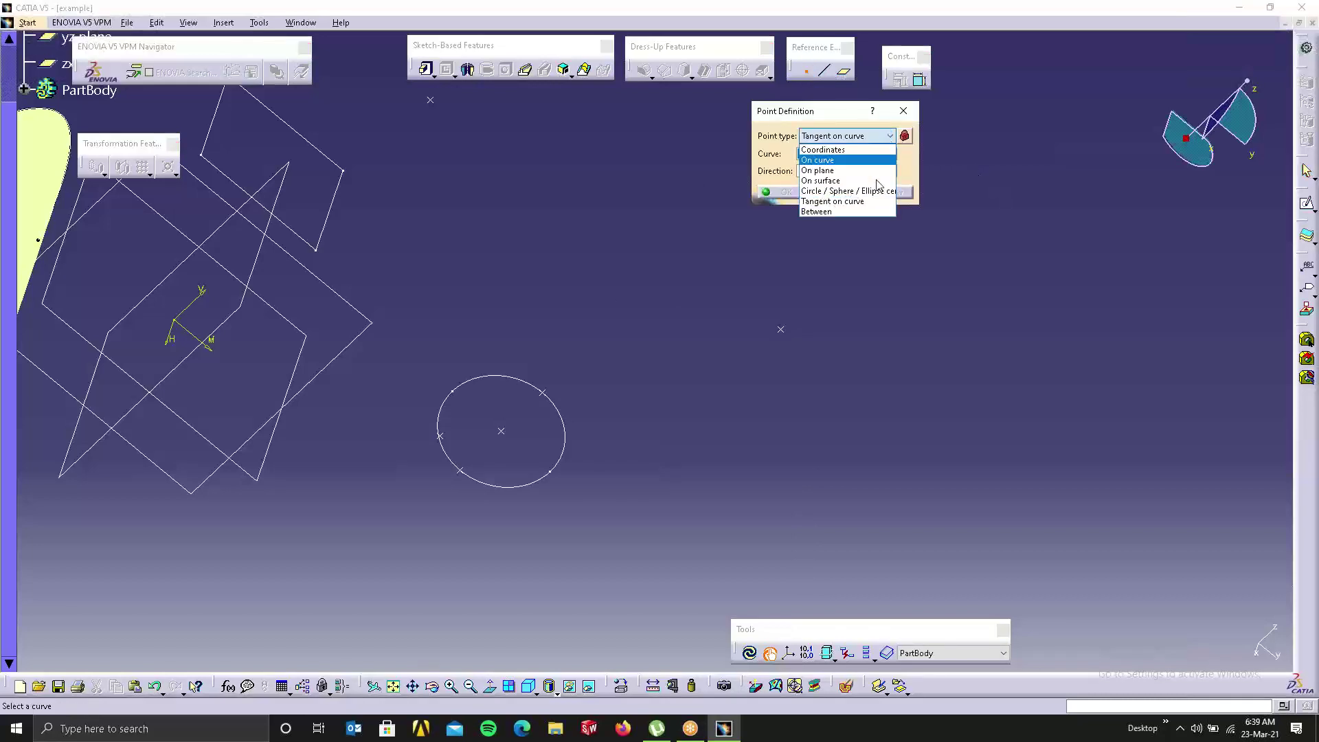
click(825, 213)
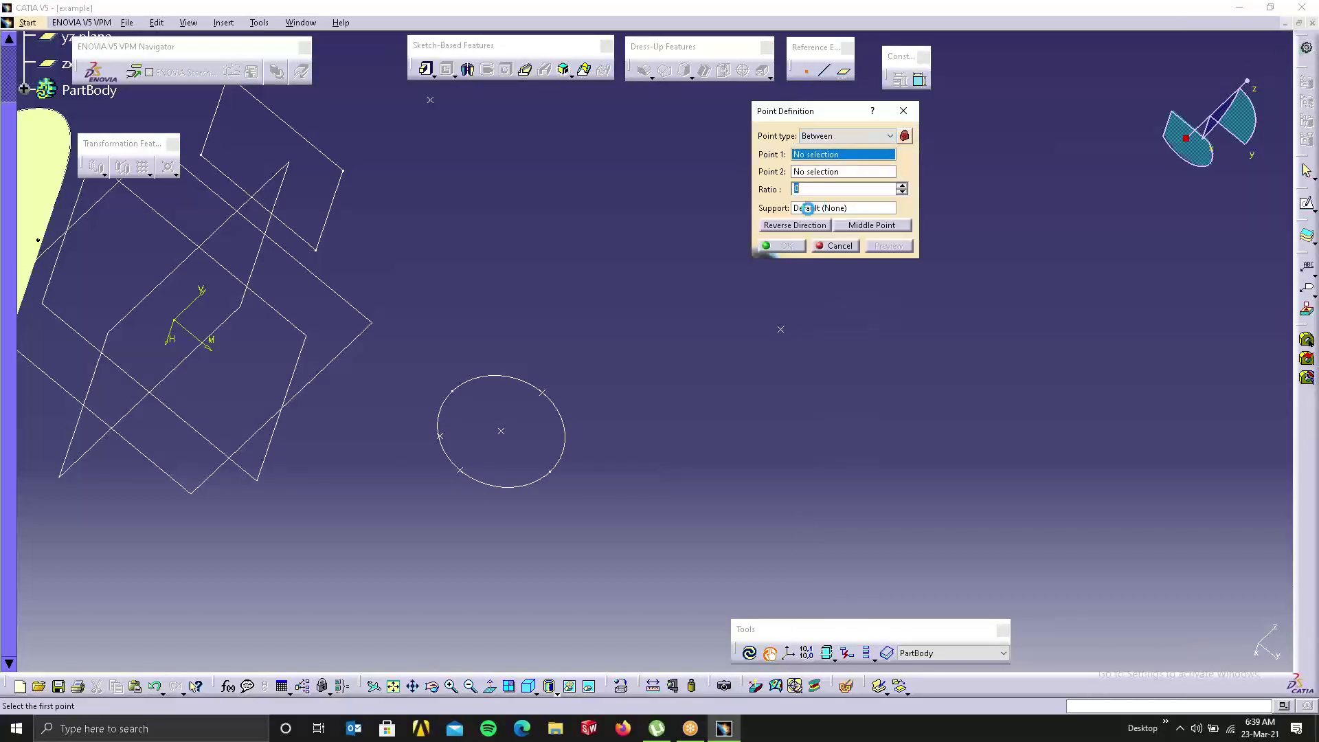
Step: Pick two diagonally opposite corners of the rectangle sketch as Point 1 and Point 2 of the Between point
middle_drag(574, 235, 822, 322)
middle_click(534, 278)
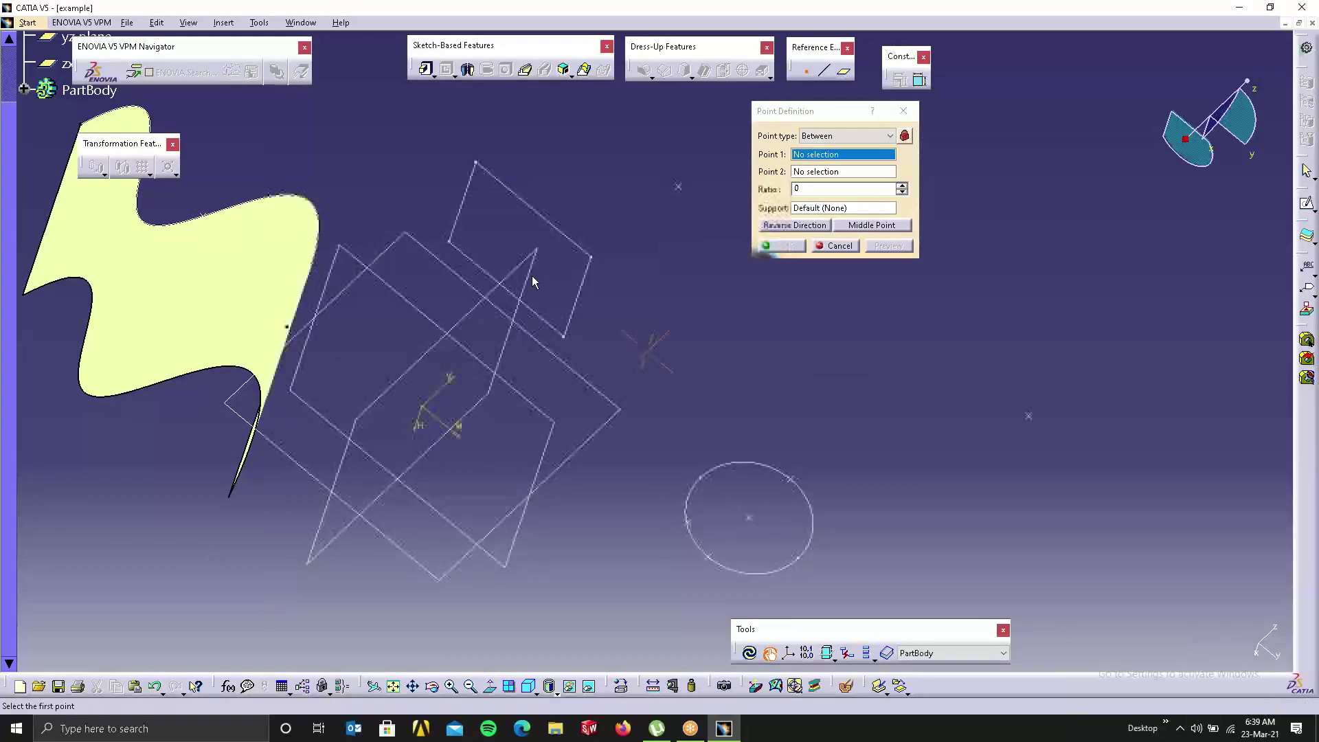
middle_drag(605, 433, 416, 395)
middle_drag(698, 507, 622, 238)
middle_drag(678, 404, 855, 413)
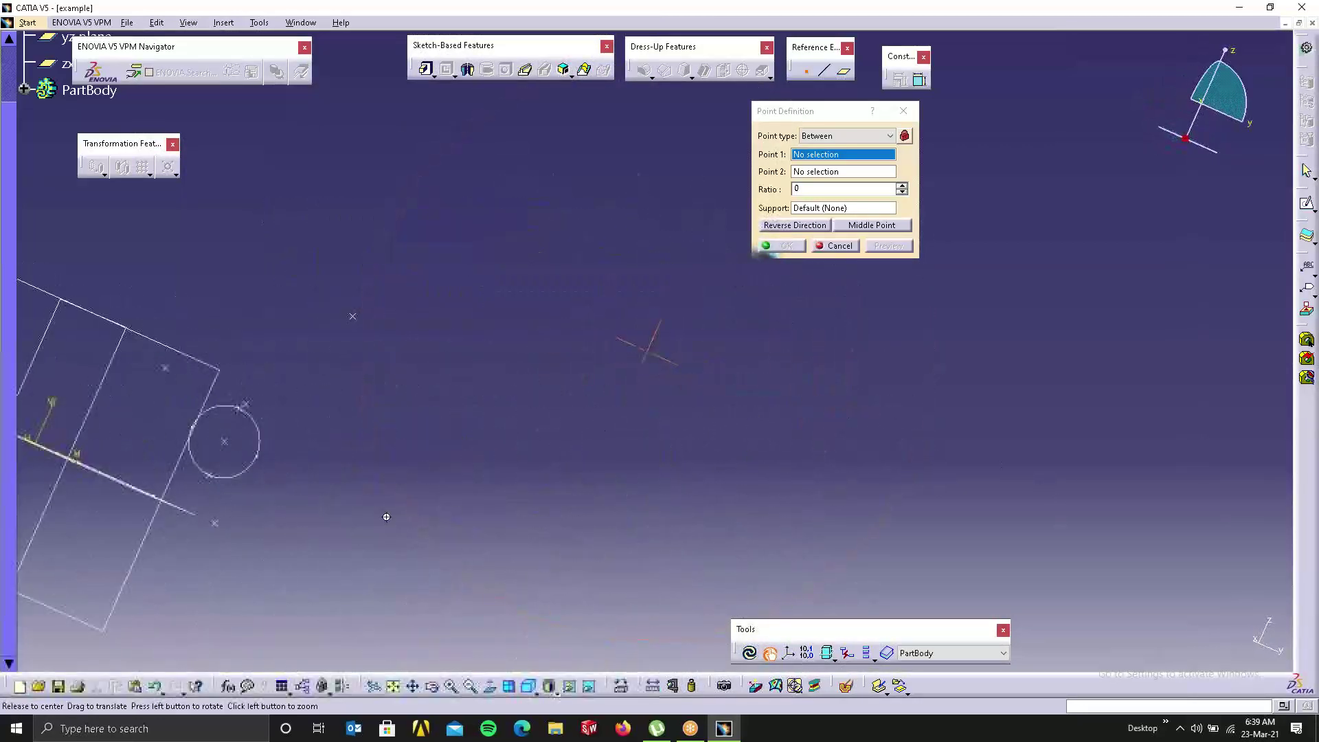
middle_drag(385, 518, 385, 474)
middle_drag(577, 494, 538, 540)
middle_drag(632, 349, 554, 480)
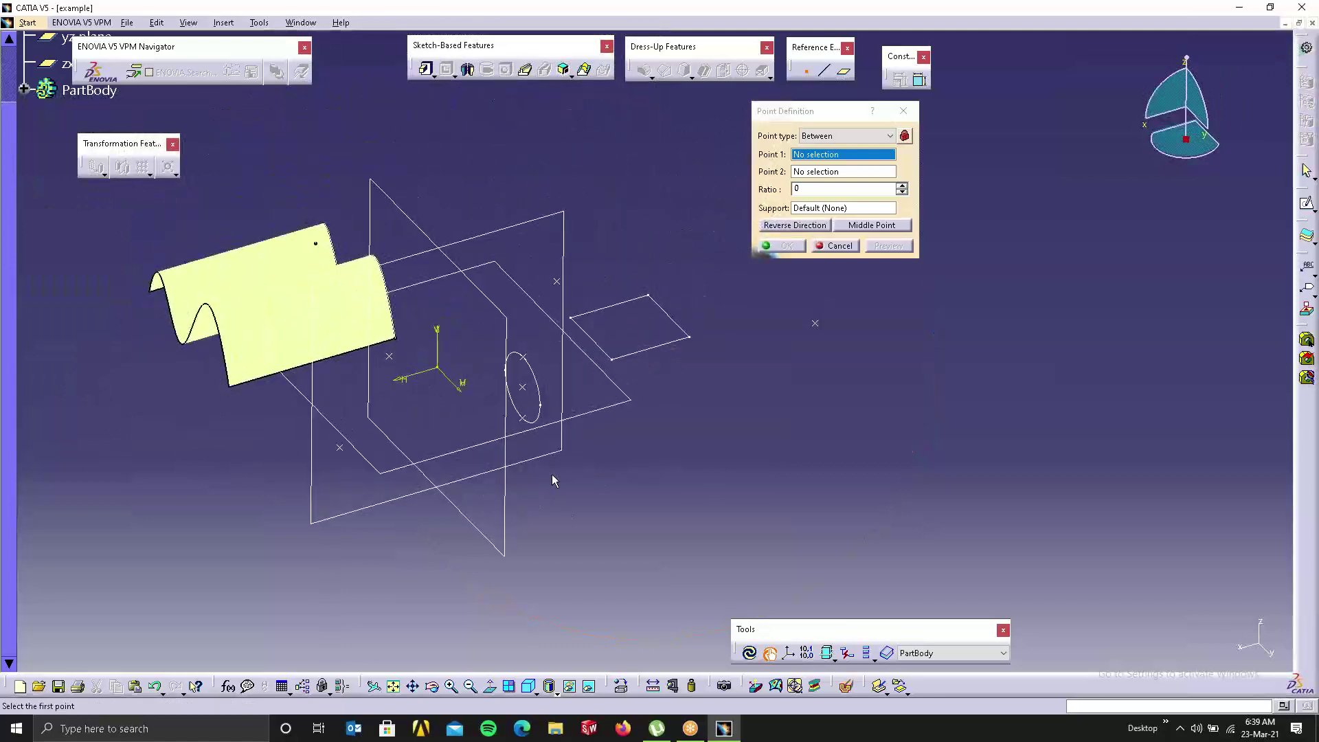
mouse_move(594, 346)
middle_down()
mouse_move(651, 293)
mouse_move(612, 465)
mouse_move(621, 433)
mouse_move(638, 469)
mouse_move(630, 544)
middle_up()
mouse_move(698, 350)
middle_down()
mouse_move(665, 320)
mouse_move(663, 335)
middle_up()
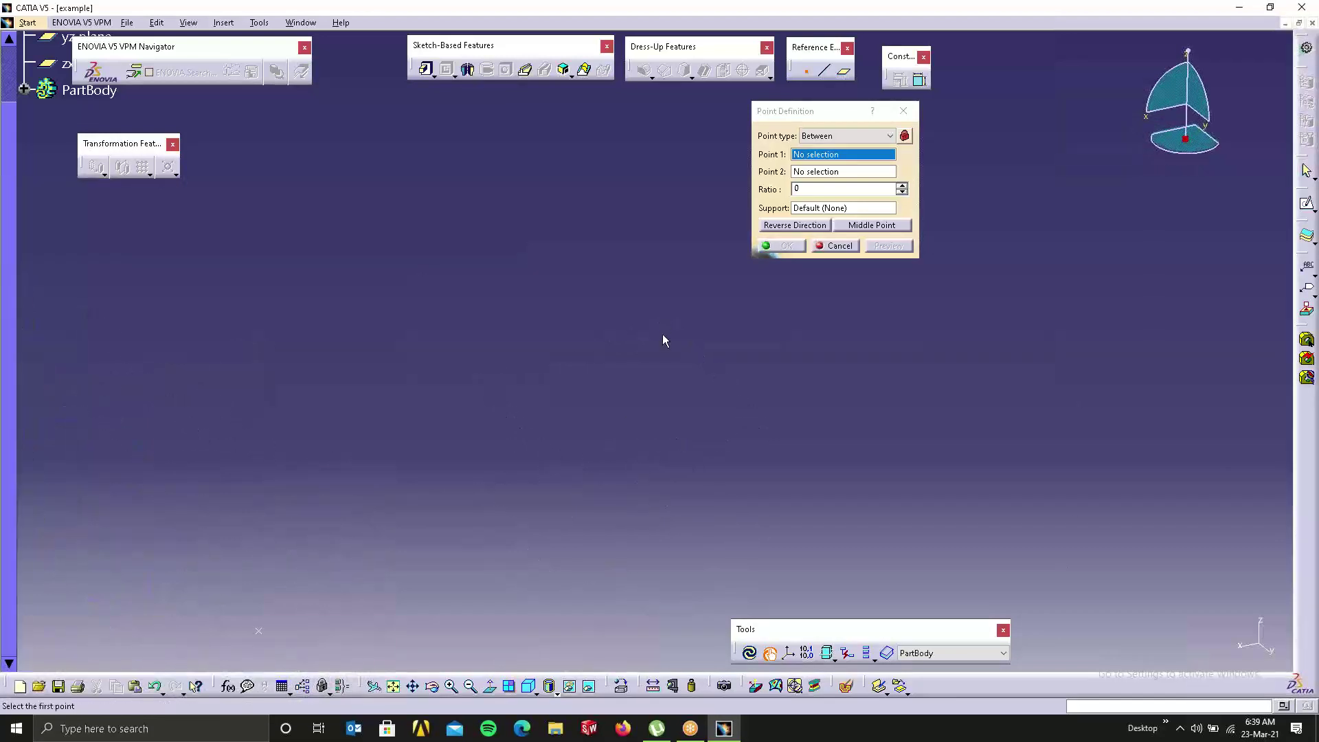
click(393, 686)
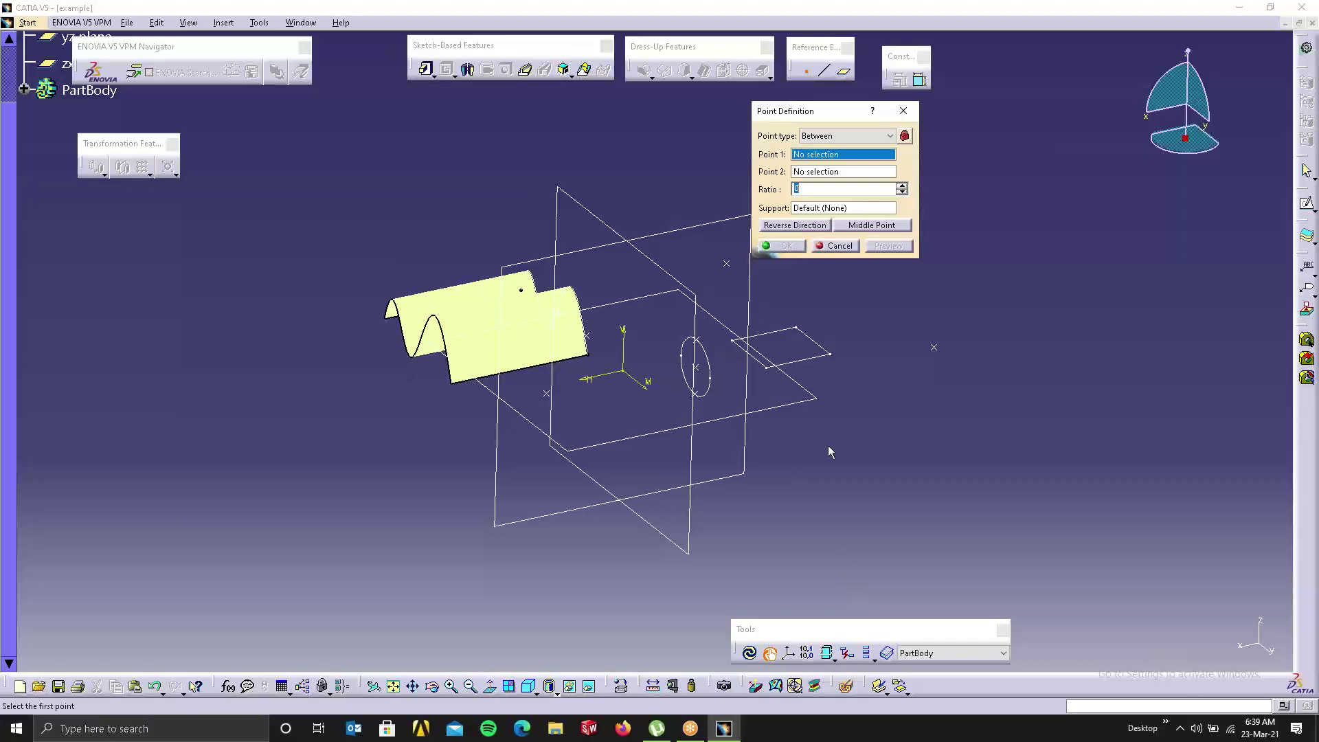
middle_drag(829, 447, 593, 452)
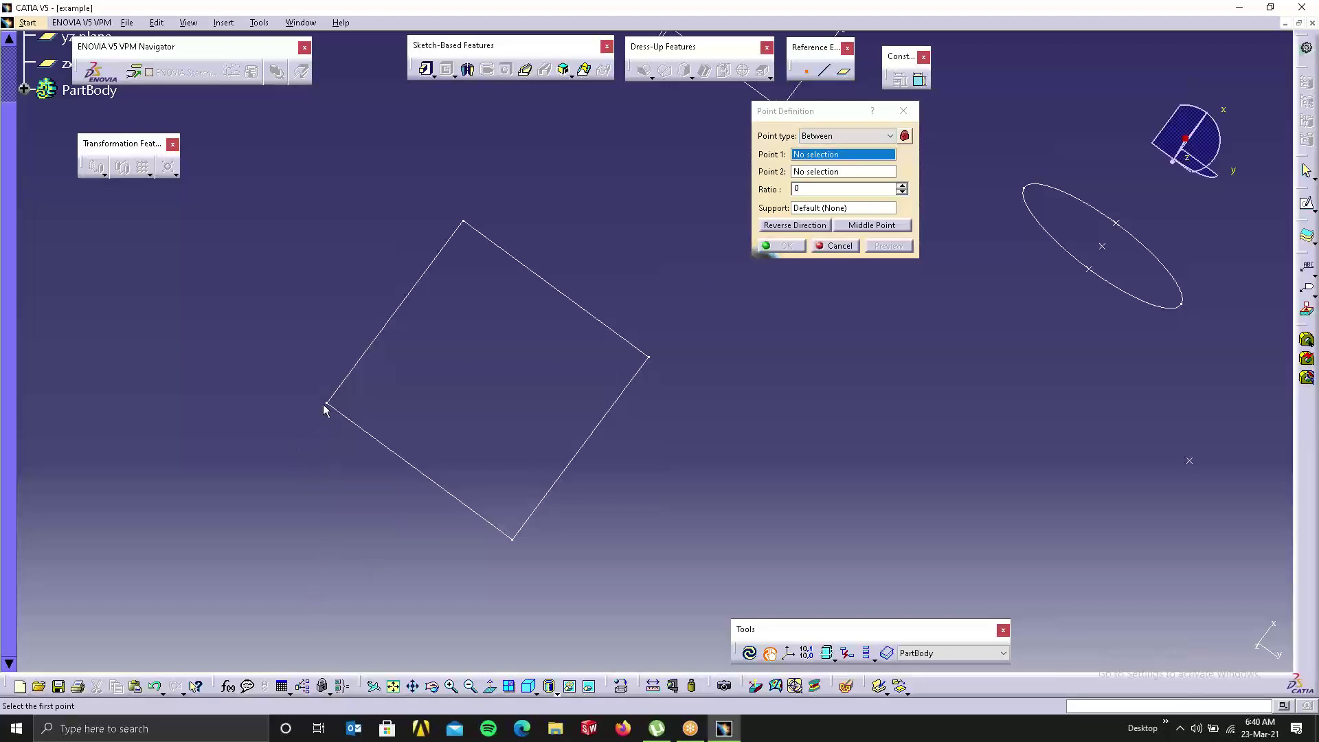
click(864, 111)
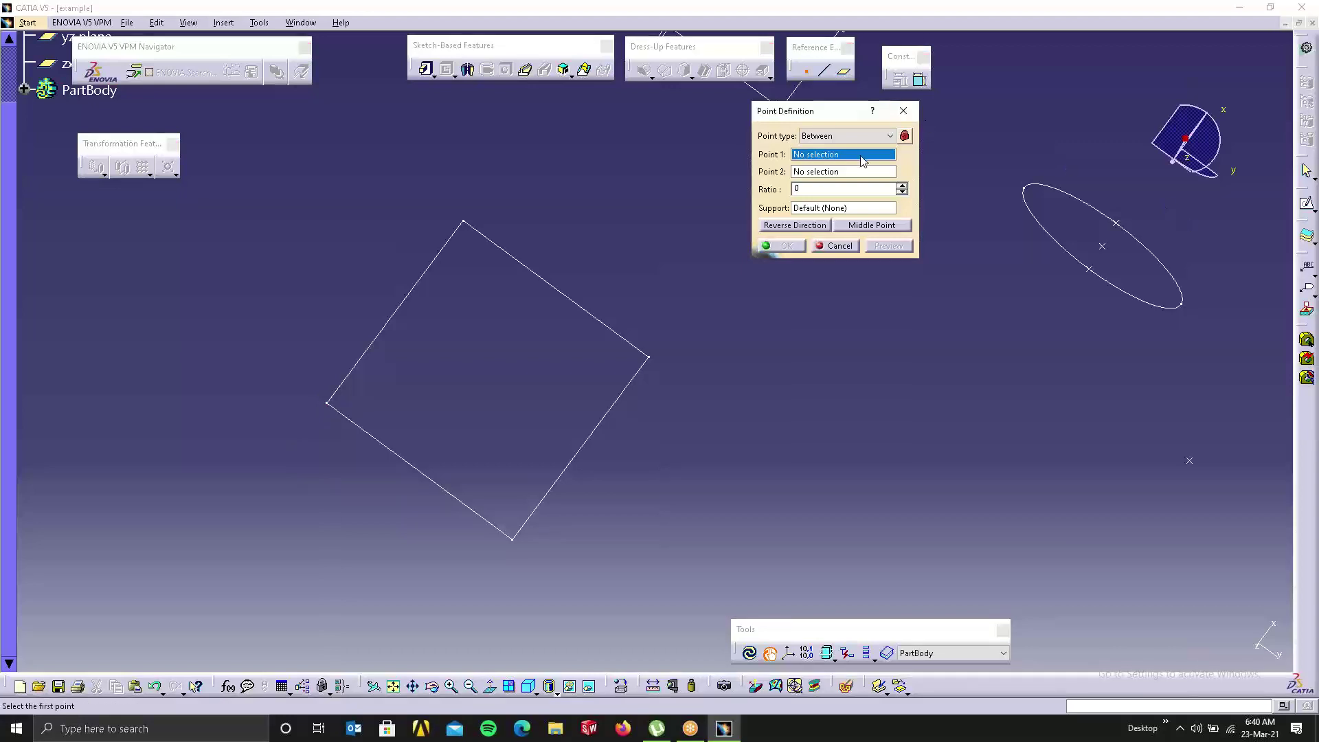
click(337, 406)
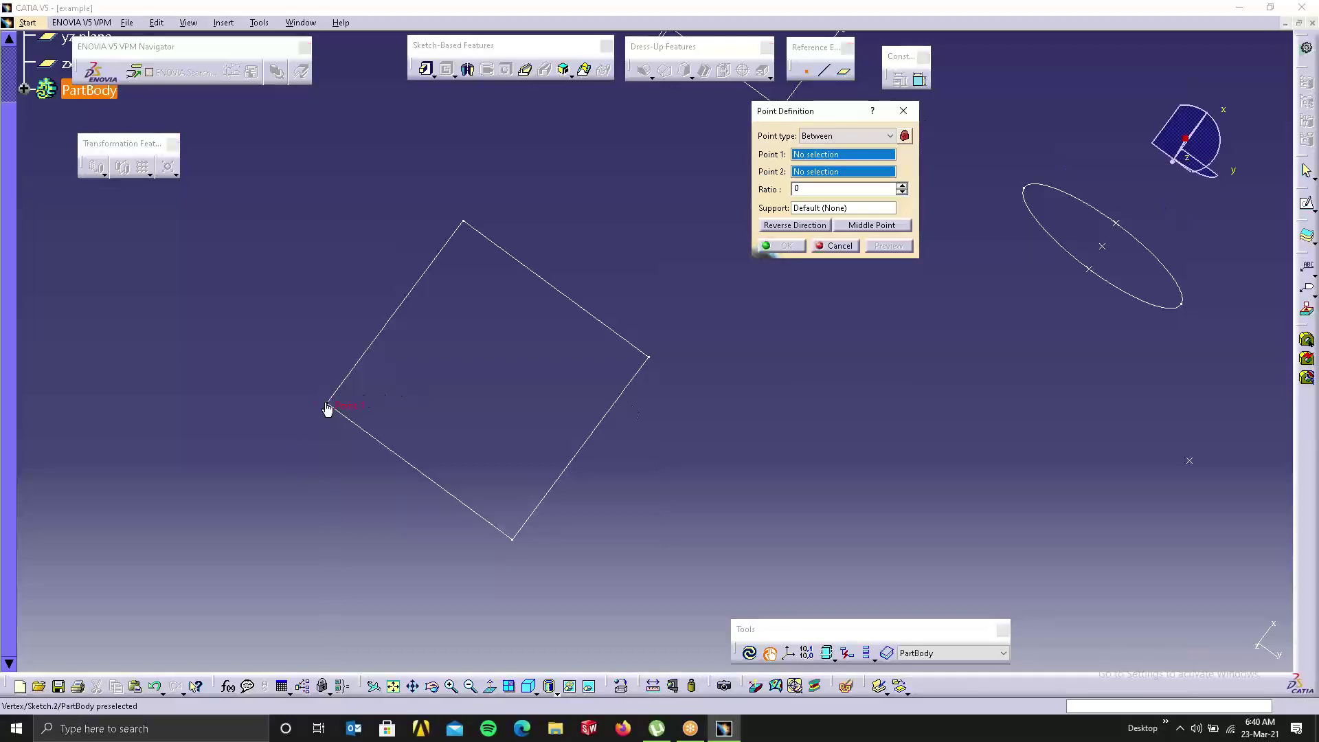
click(653, 358)
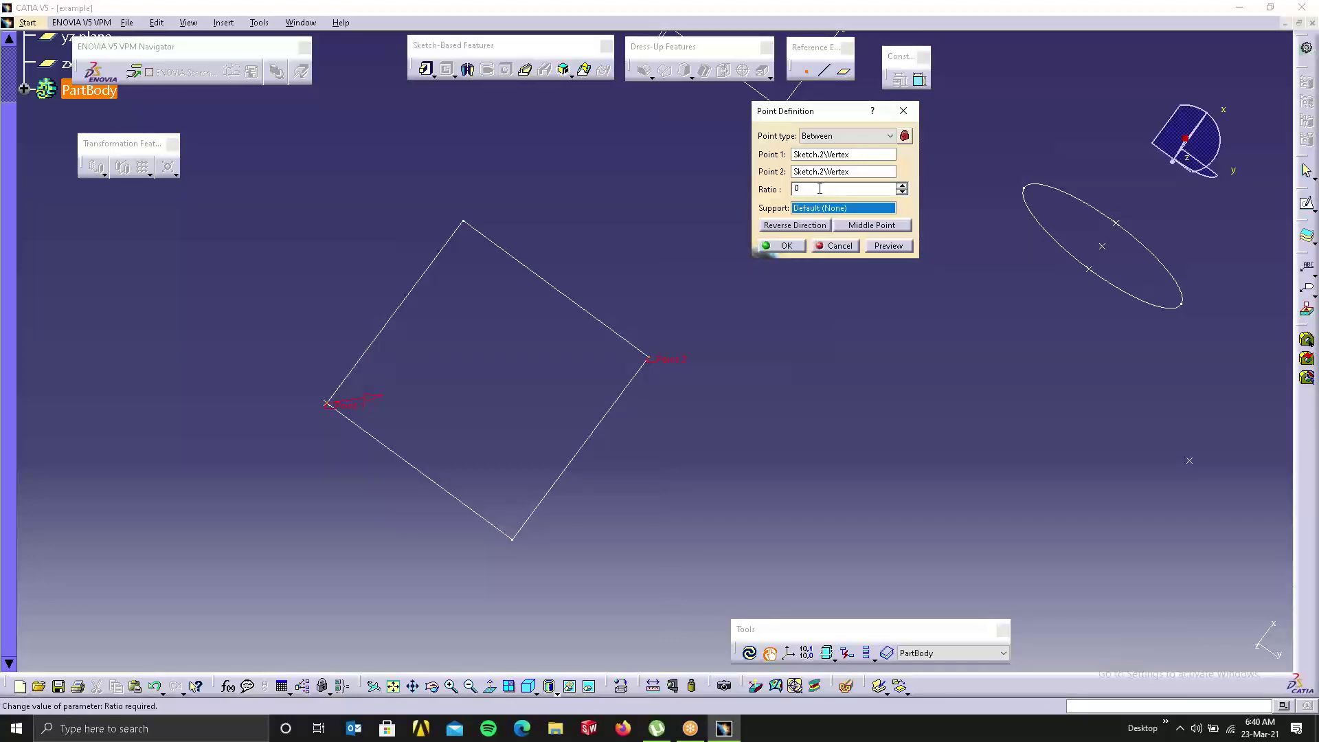
Step: Set the ratio to 0.5, apply Middle Point, and create the point at the centre of the rectangle sketch
drag(808, 192, 695, 207)
text(0.5)
click(906, 413)
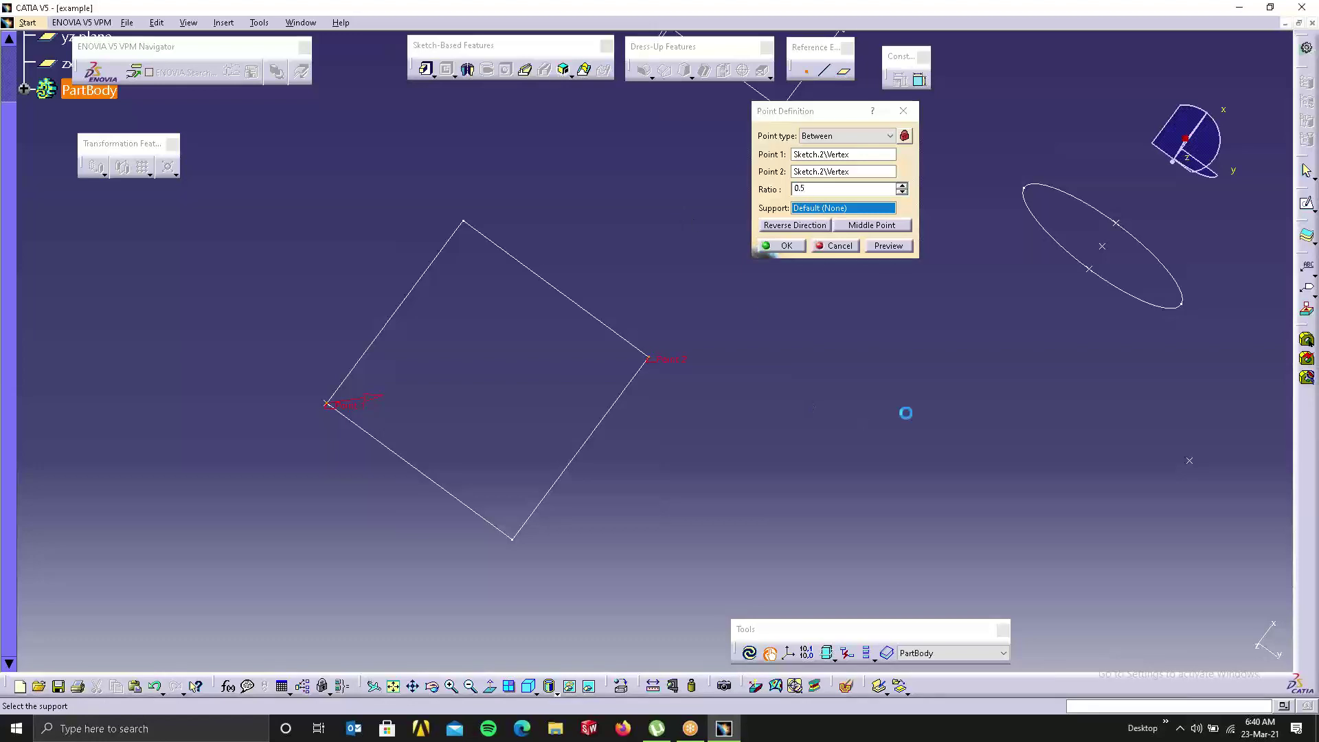
click(858, 226)
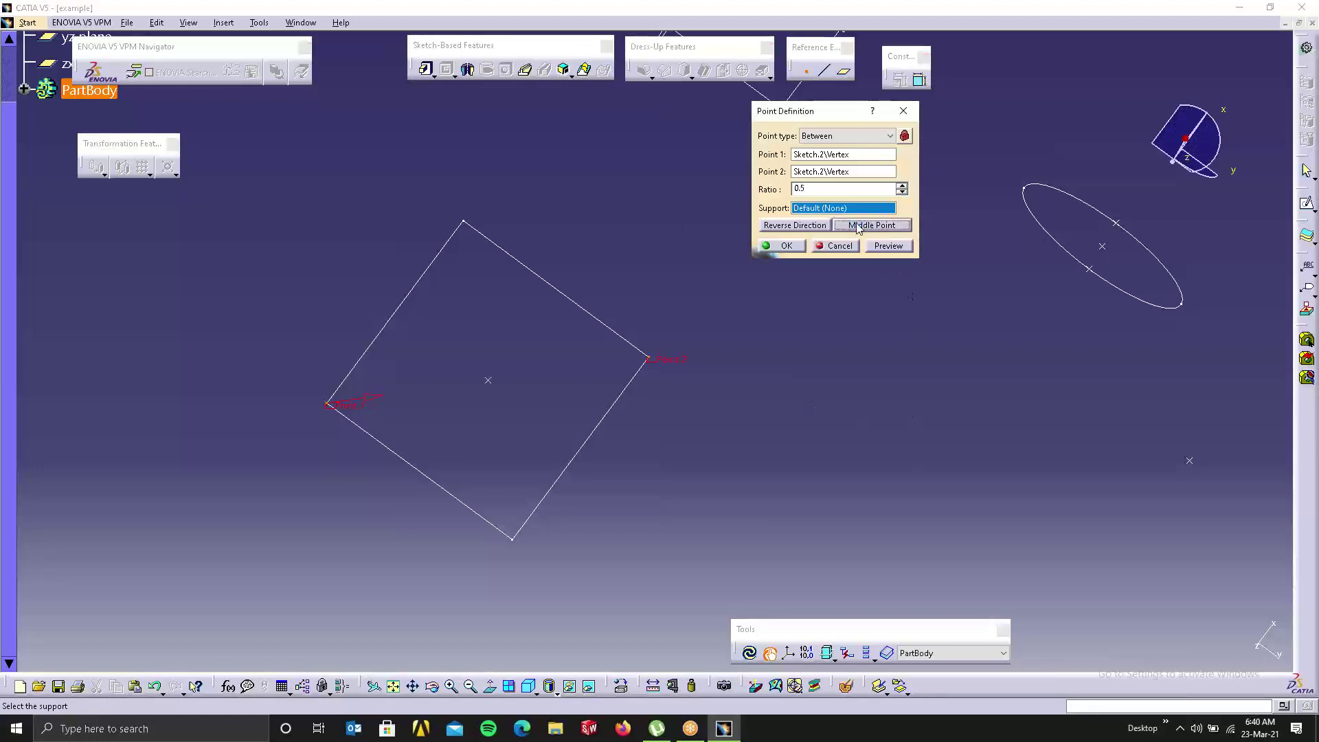
click(801, 247)
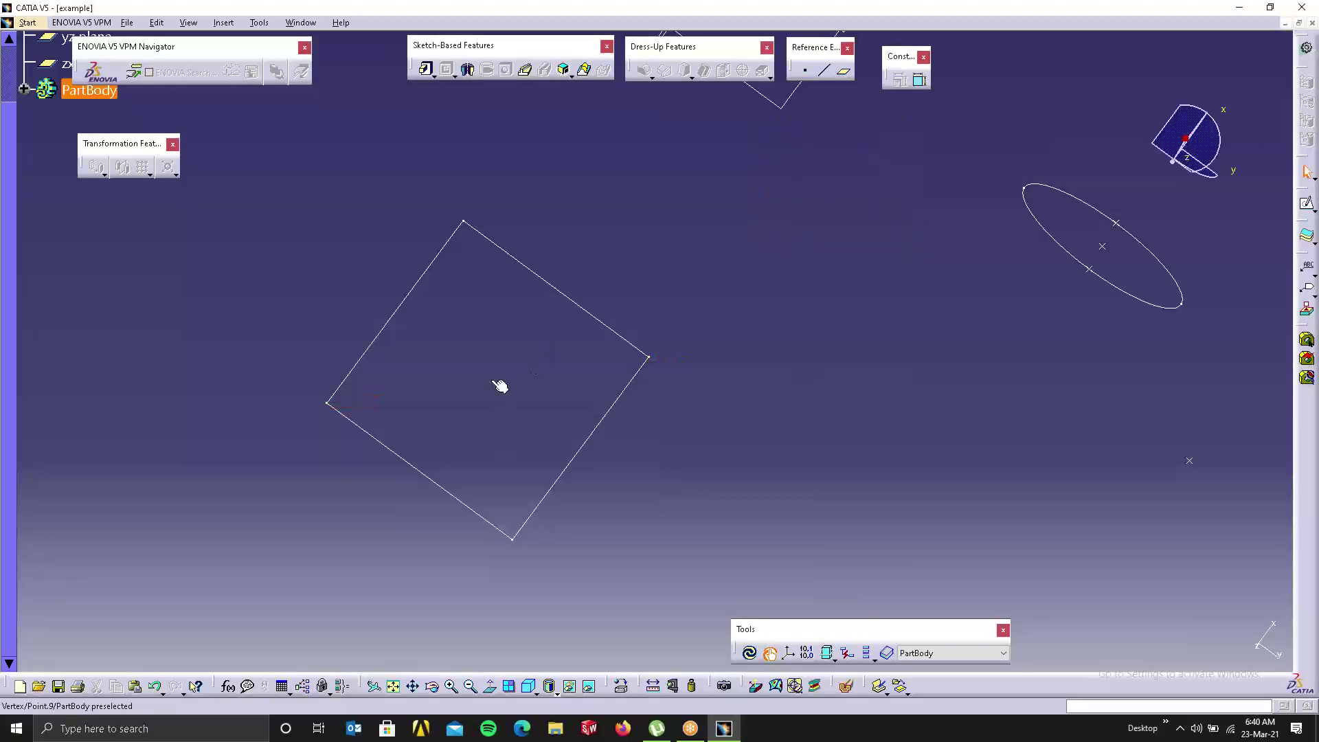
Step: Create another Between point at the middle of the rectangle's upper-left edge, using that edge's two end vertices
middle_drag(622, 280, 772, 337)
click(804, 70)
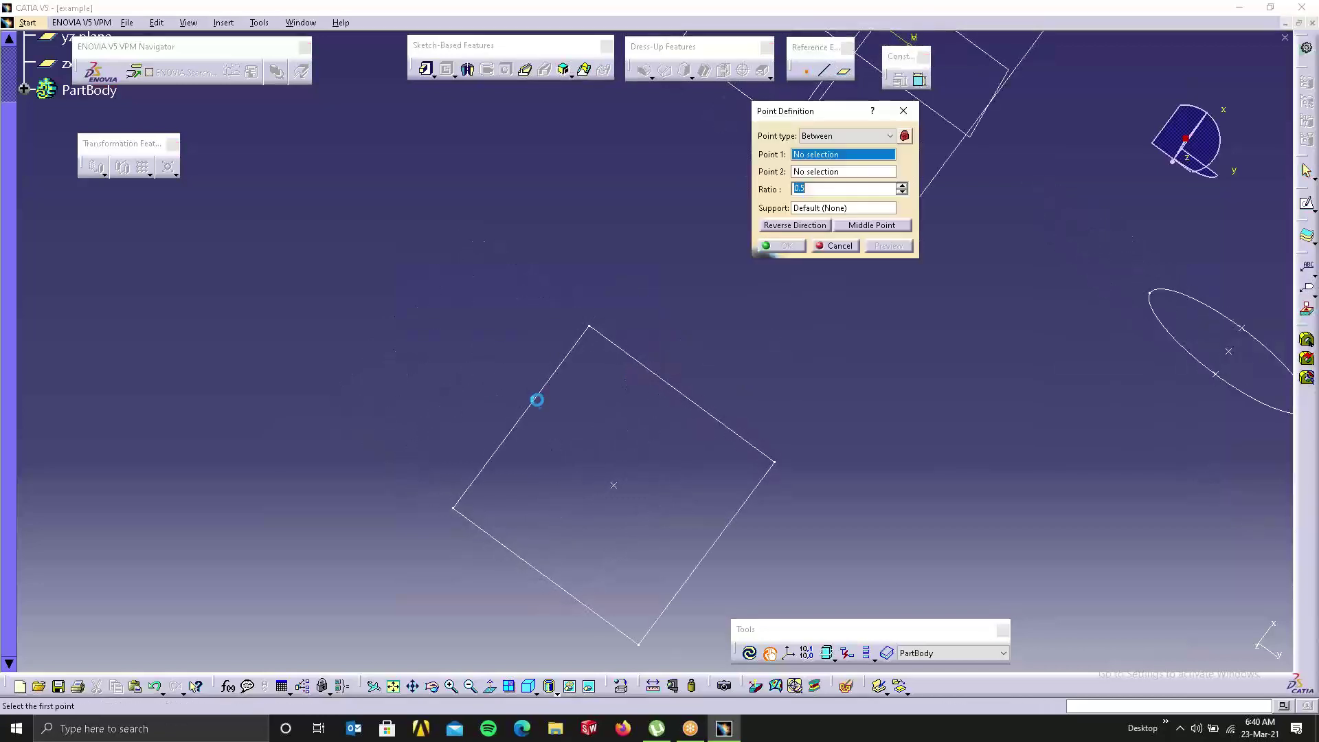
click(452, 509)
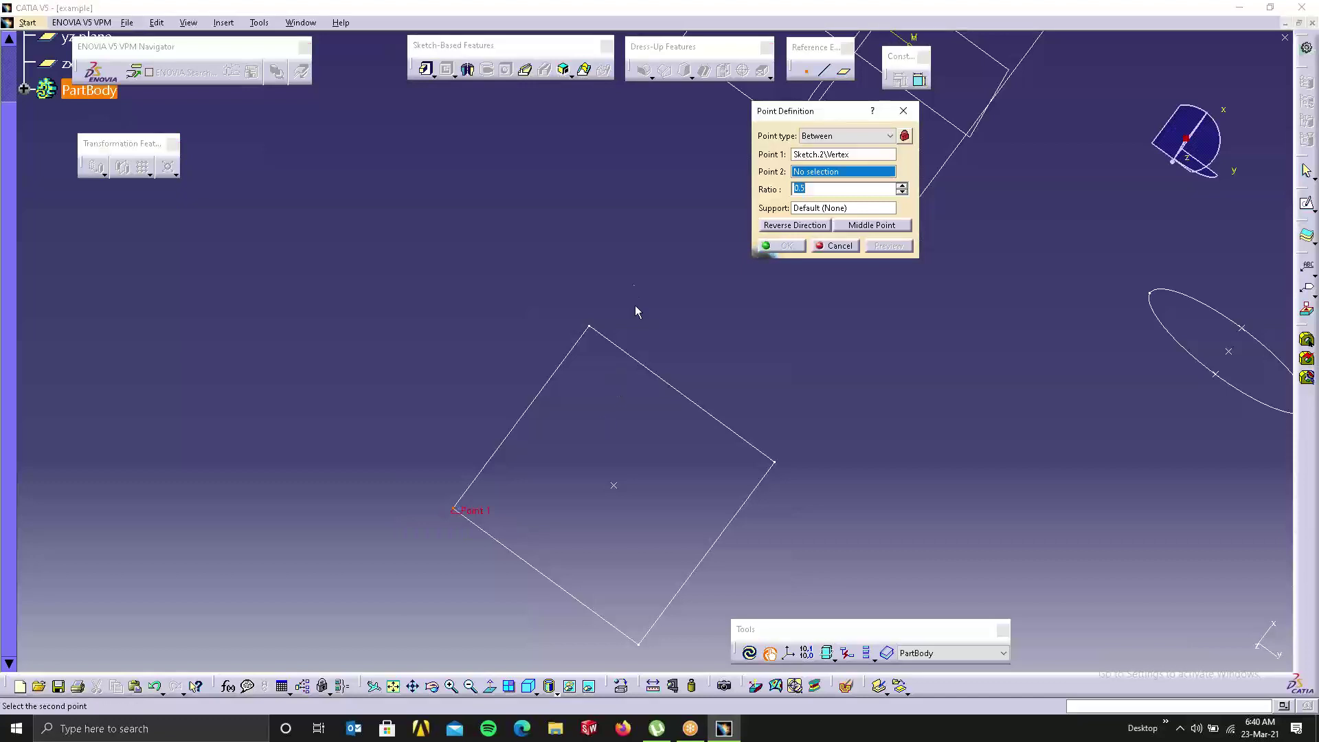
click(589, 326)
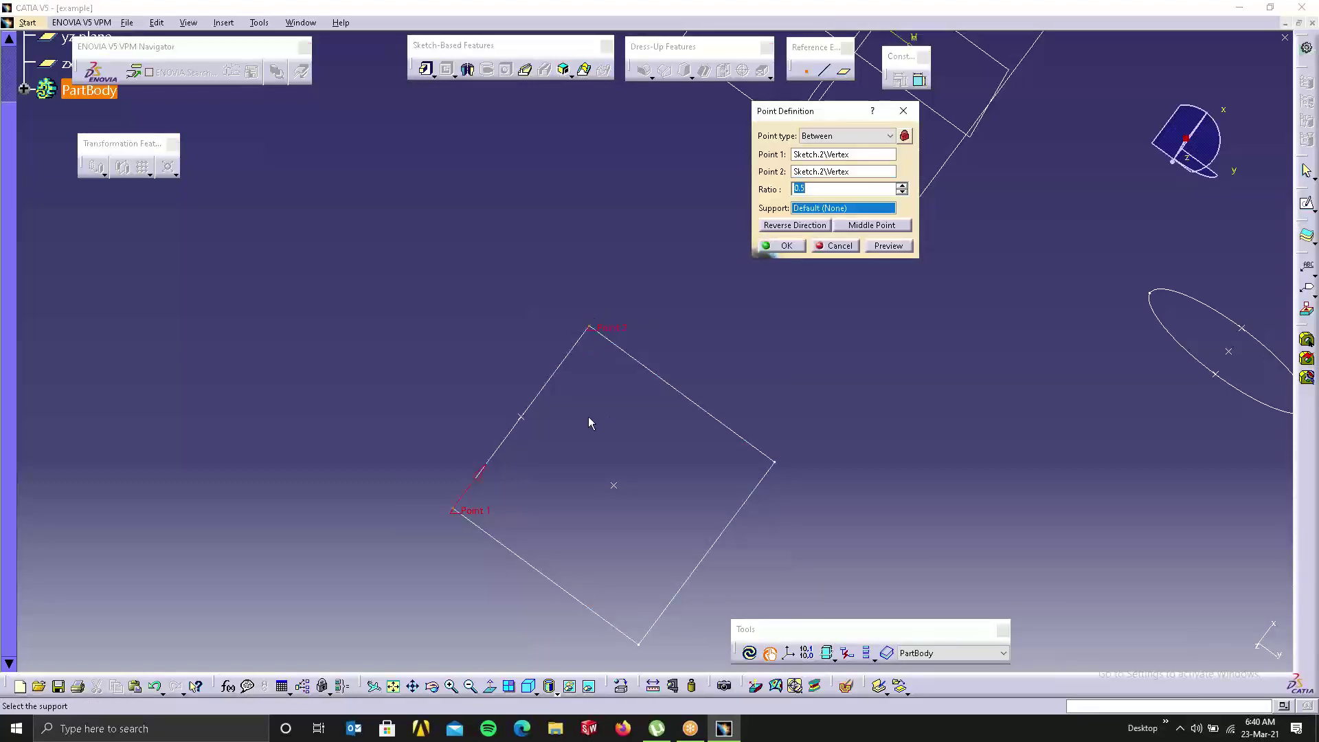
click(873, 225)
click(790, 246)
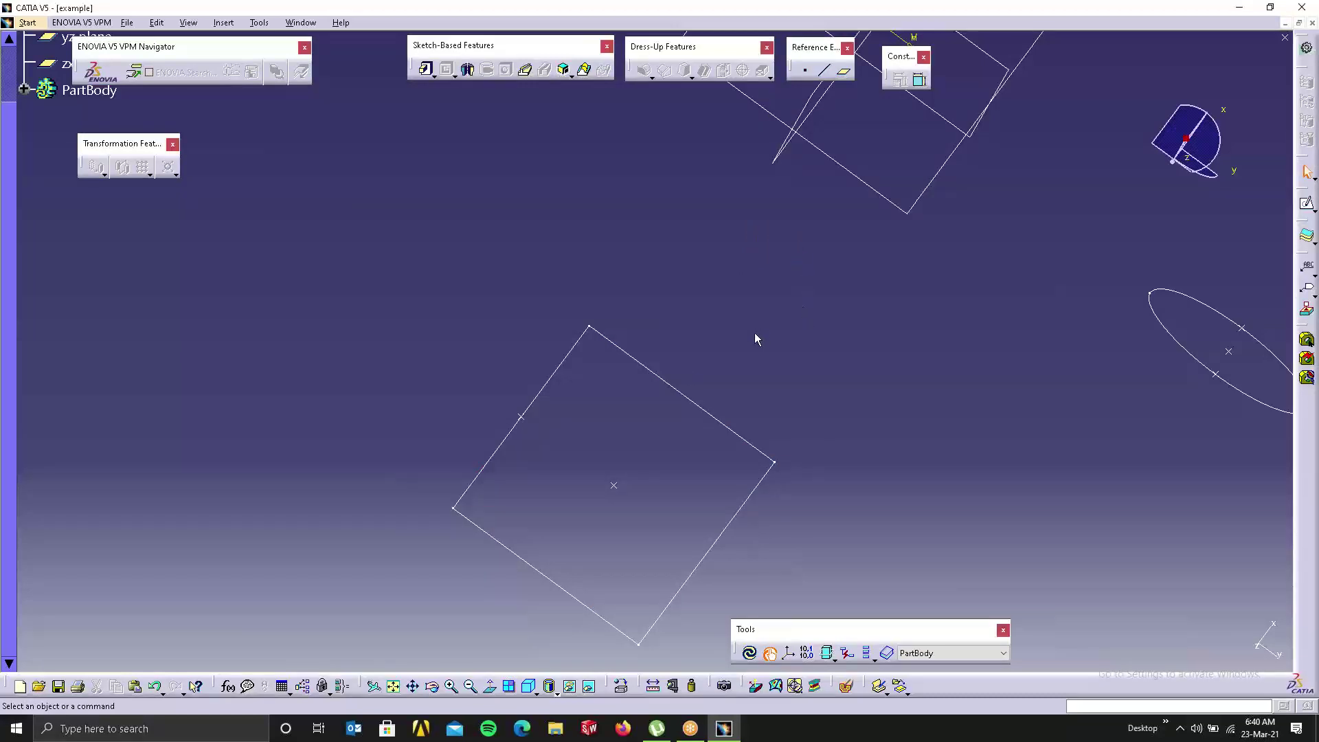
Step: Start a Point-Point reference line from the rectangle's edge midpoint to its centre point
click(824, 71)
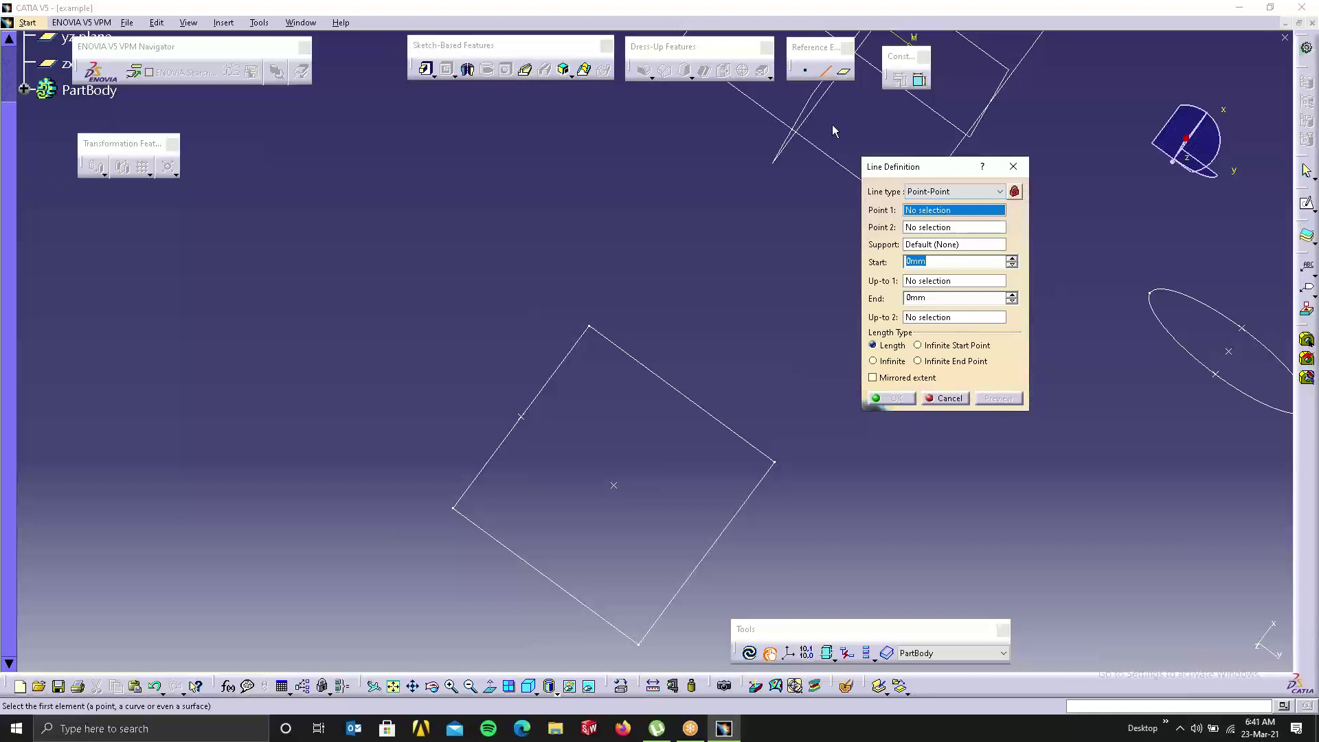
click(923, 192)
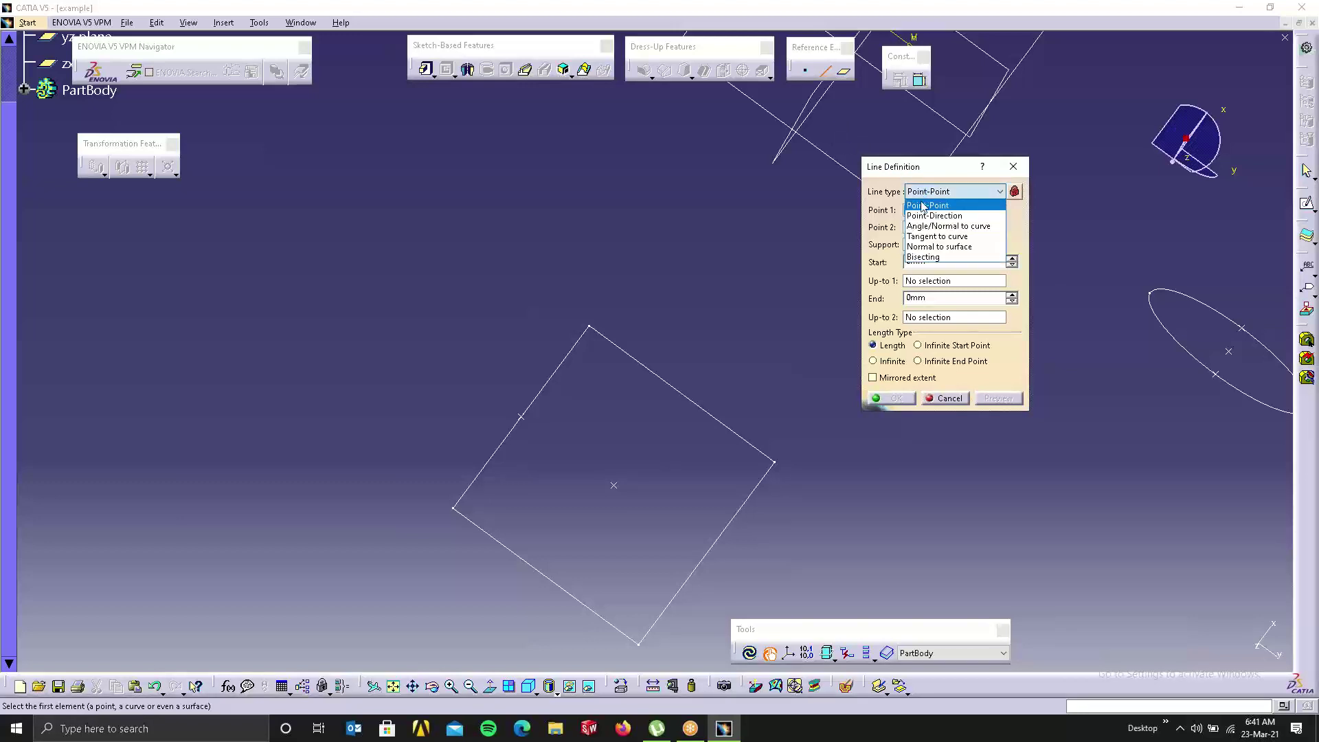
click(924, 204)
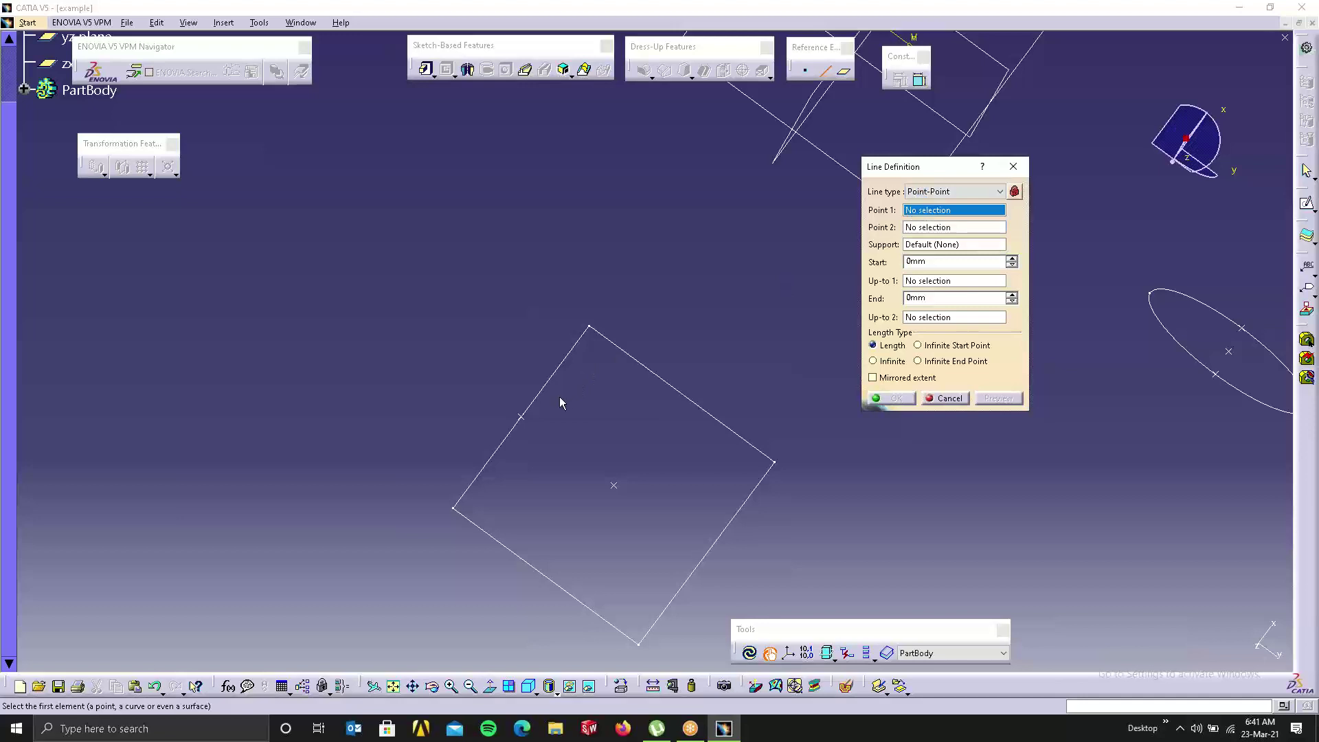
click(523, 417)
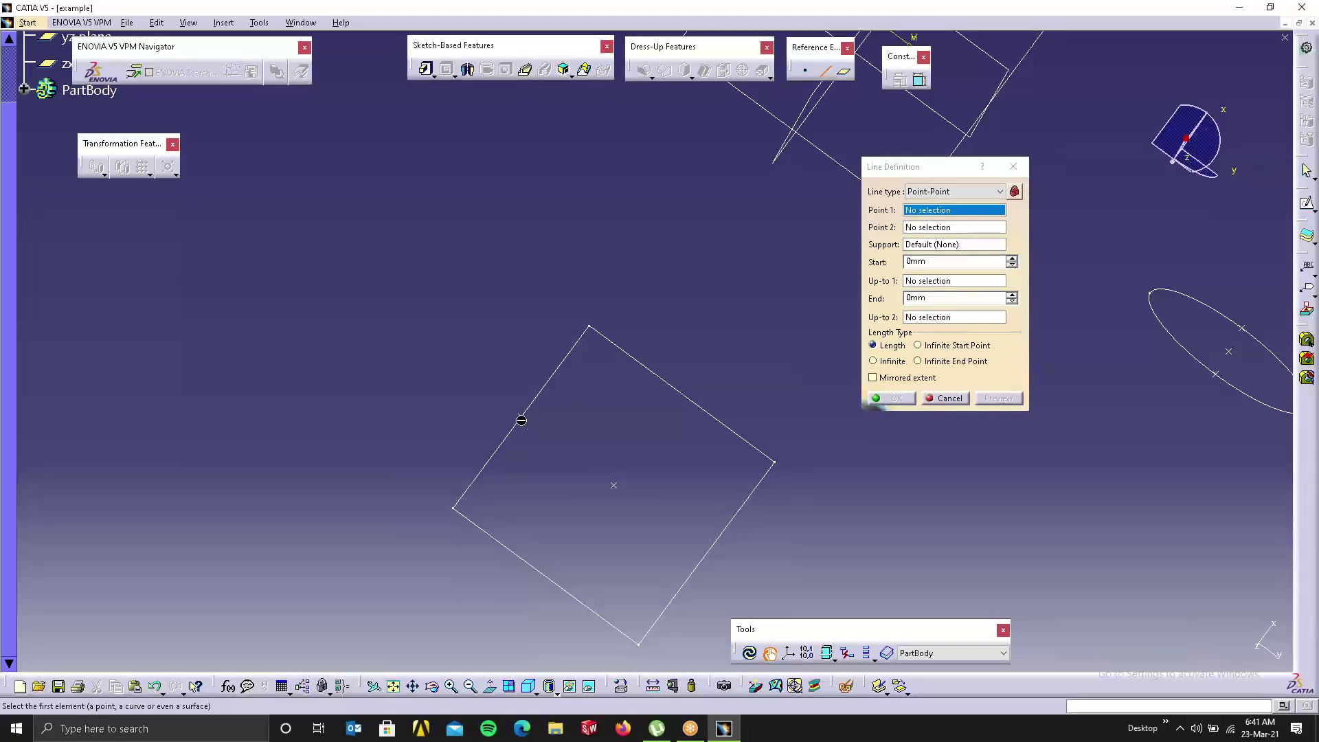
click(521, 416)
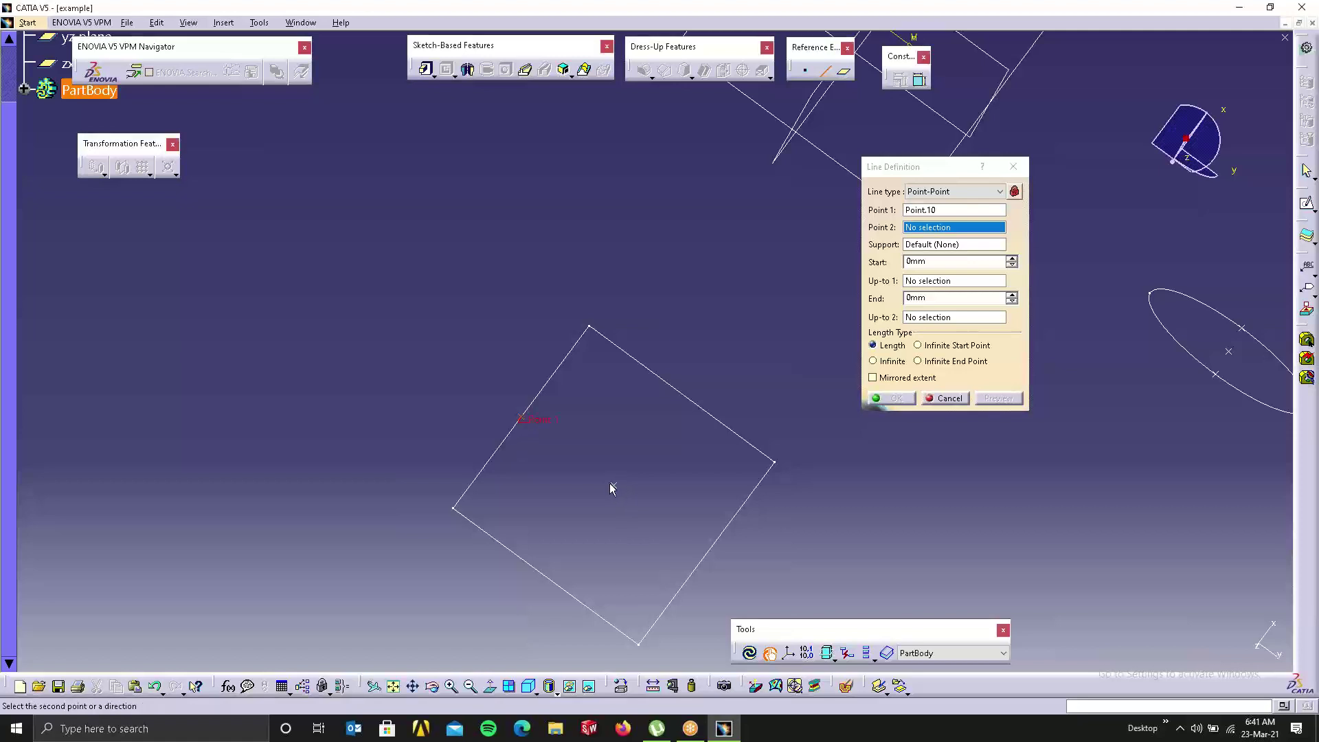
click(615, 487)
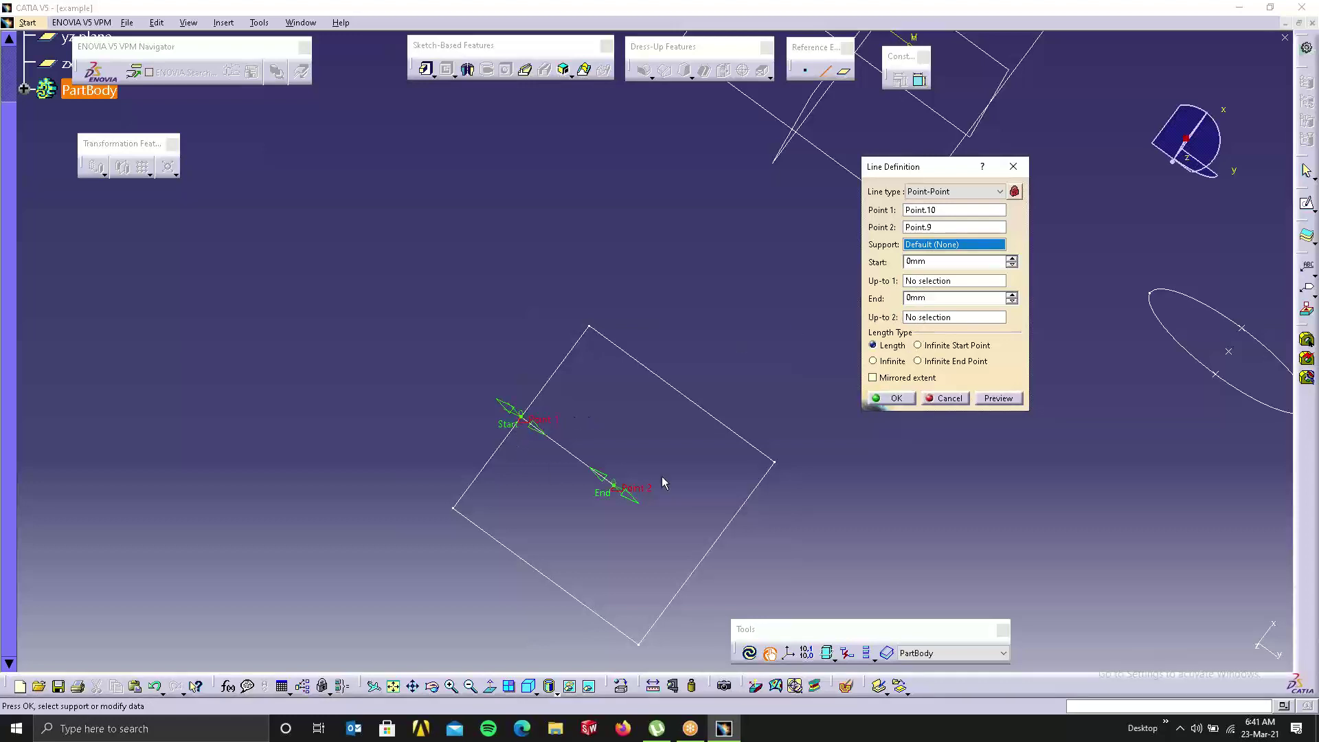
Step: Extend the line's start by about 68 mm and its end by about 80 mm beyond the two points
click(505, 400)
drag(505, 404, 345, 235)
drag(629, 501, 892, 573)
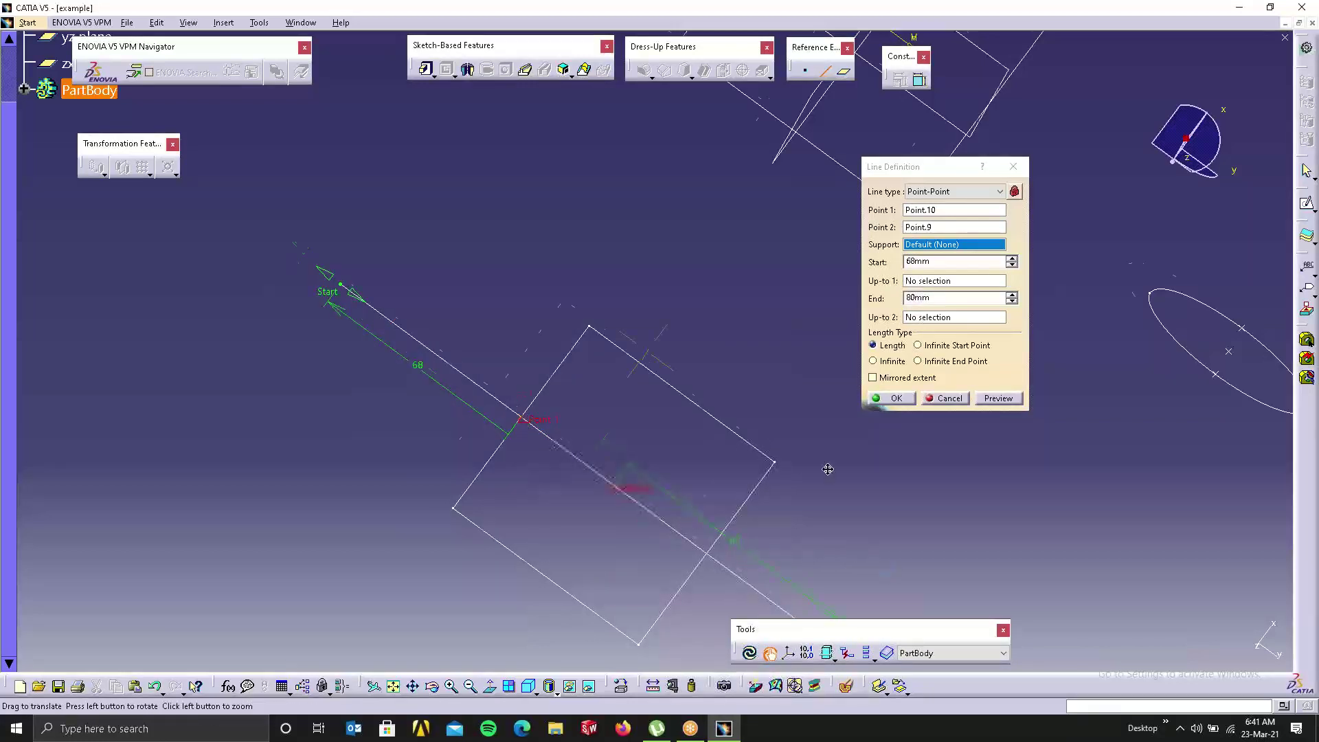
middle_drag(828, 470, 790, 371)
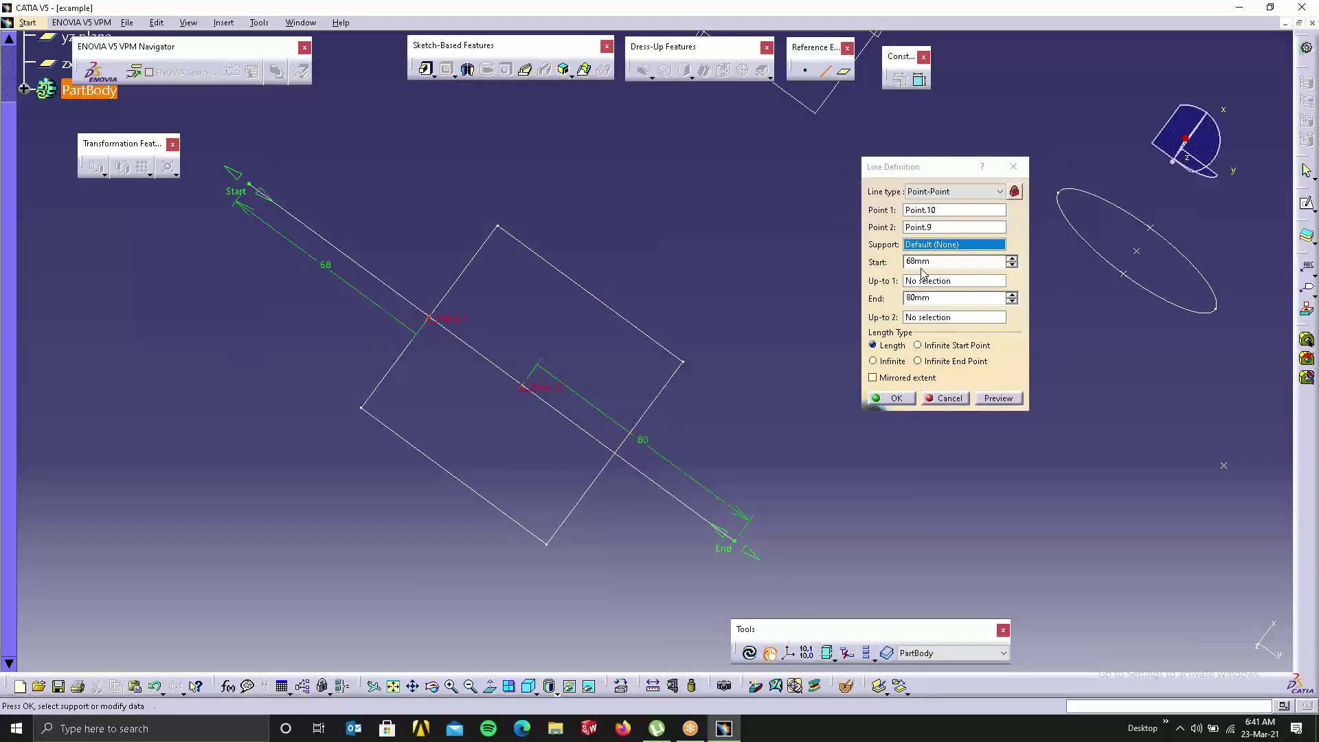
Step: Set the line's Start and End extensions to 0 mm
drag(938, 261, 881, 255)
text(0)
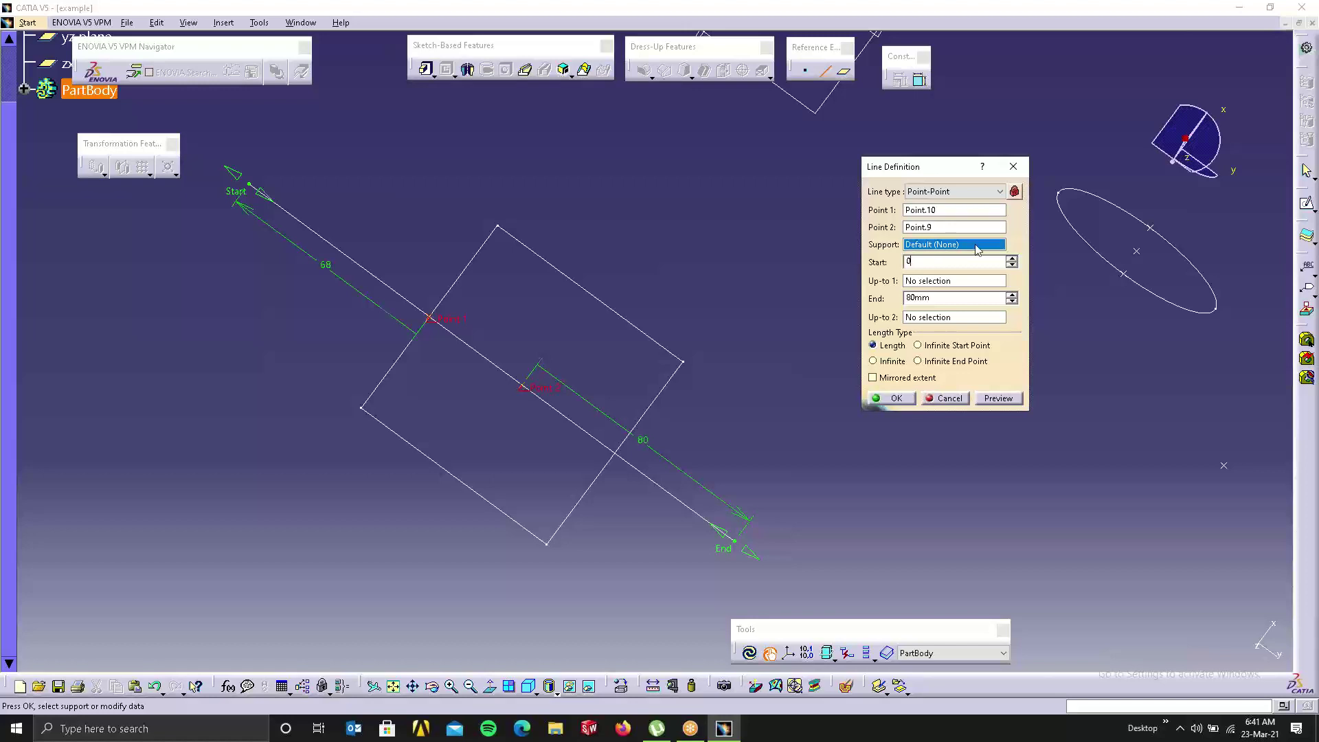
click(925, 299)
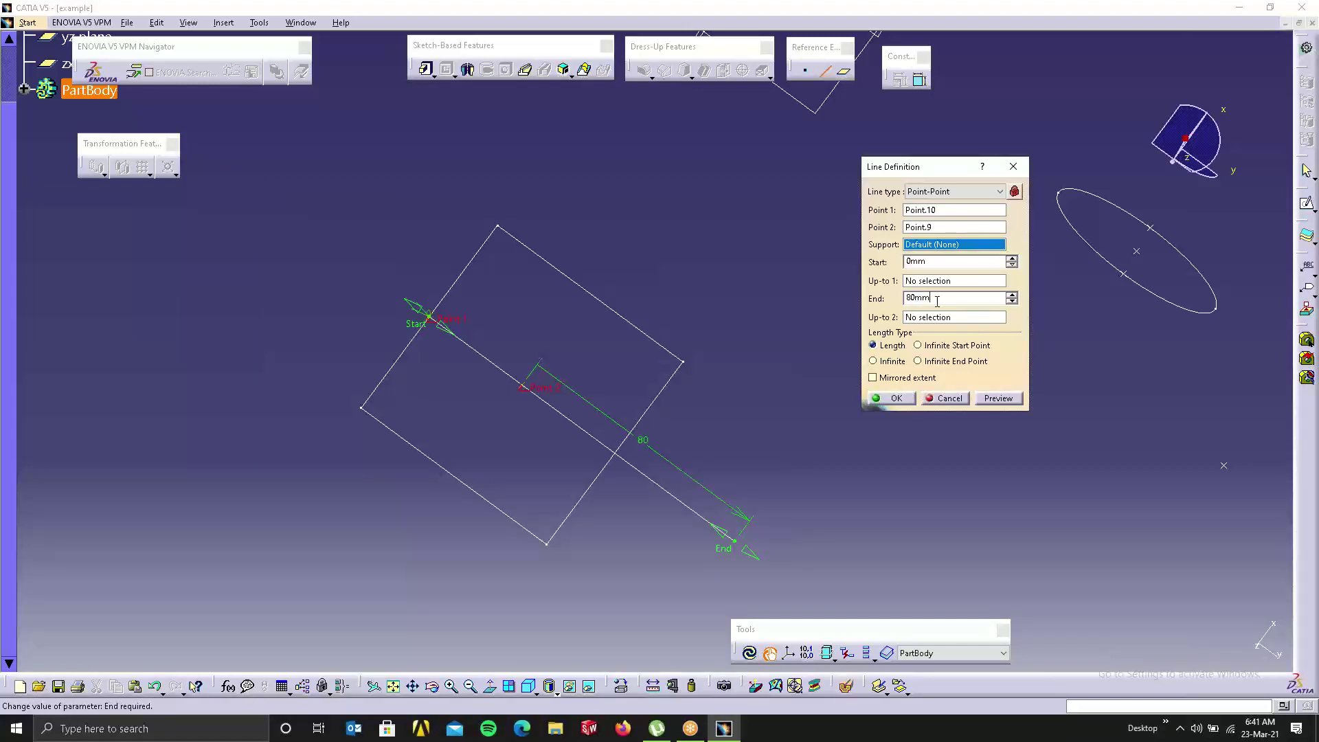
drag(938, 301, 897, 306)
text(0)
Step: Set the line's Start extension to 50 mm
click(960, 265)
drag(960, 265, 887, 282)
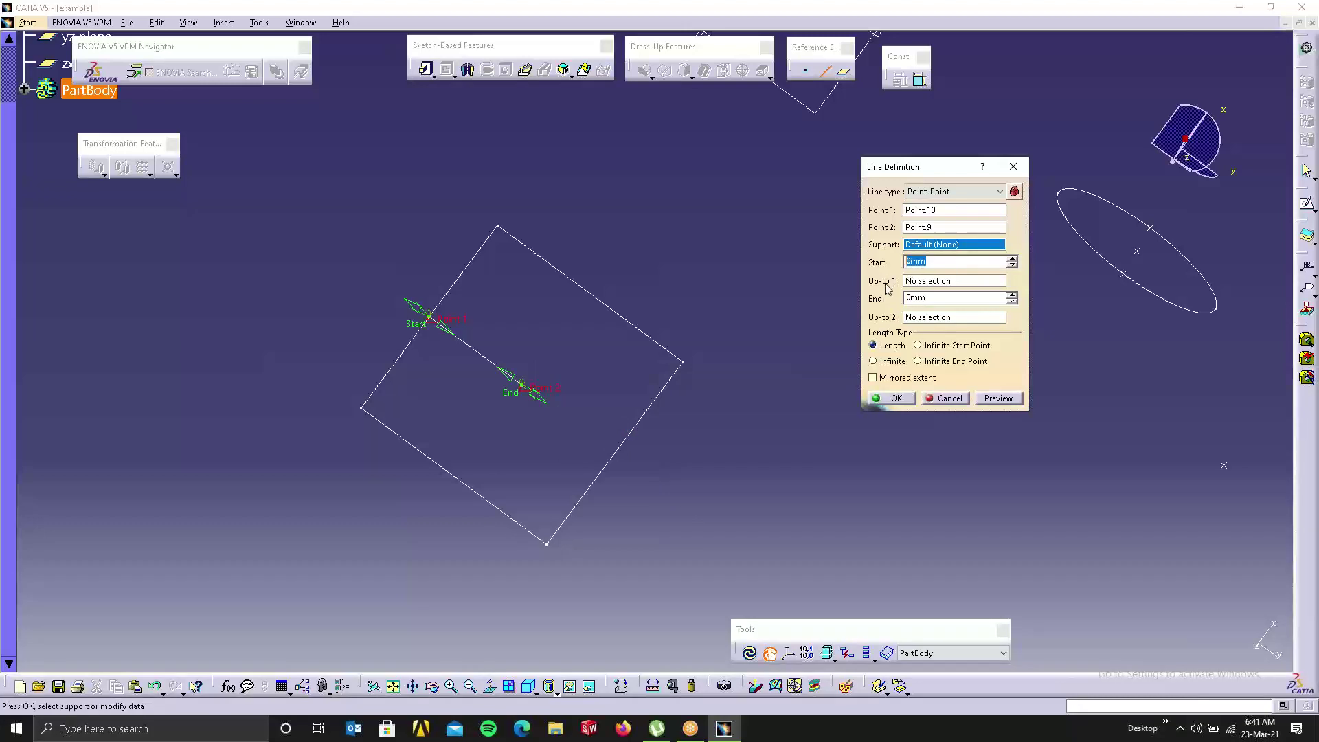
text(50)
click(939, 301)
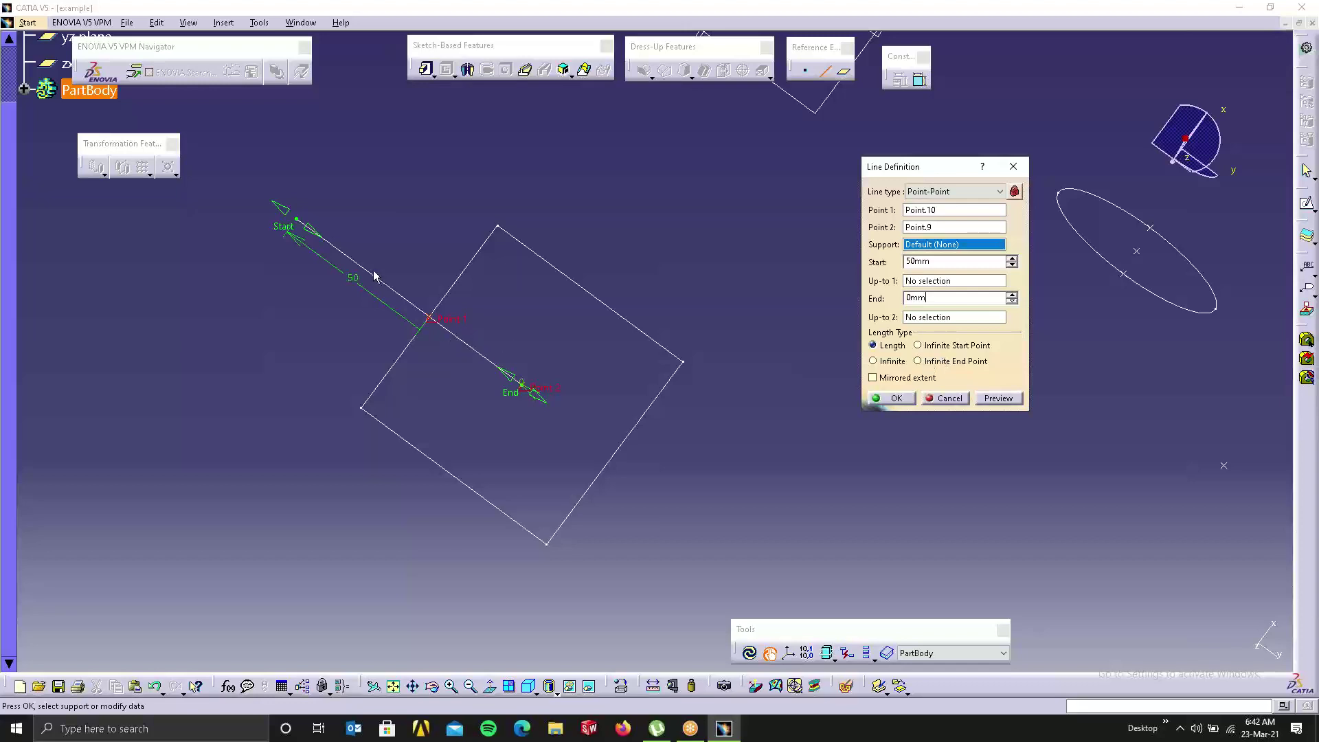
Step: Try the Infinite Start Point length type on the line, and switch it to Infinite End Point
click(928, 349)
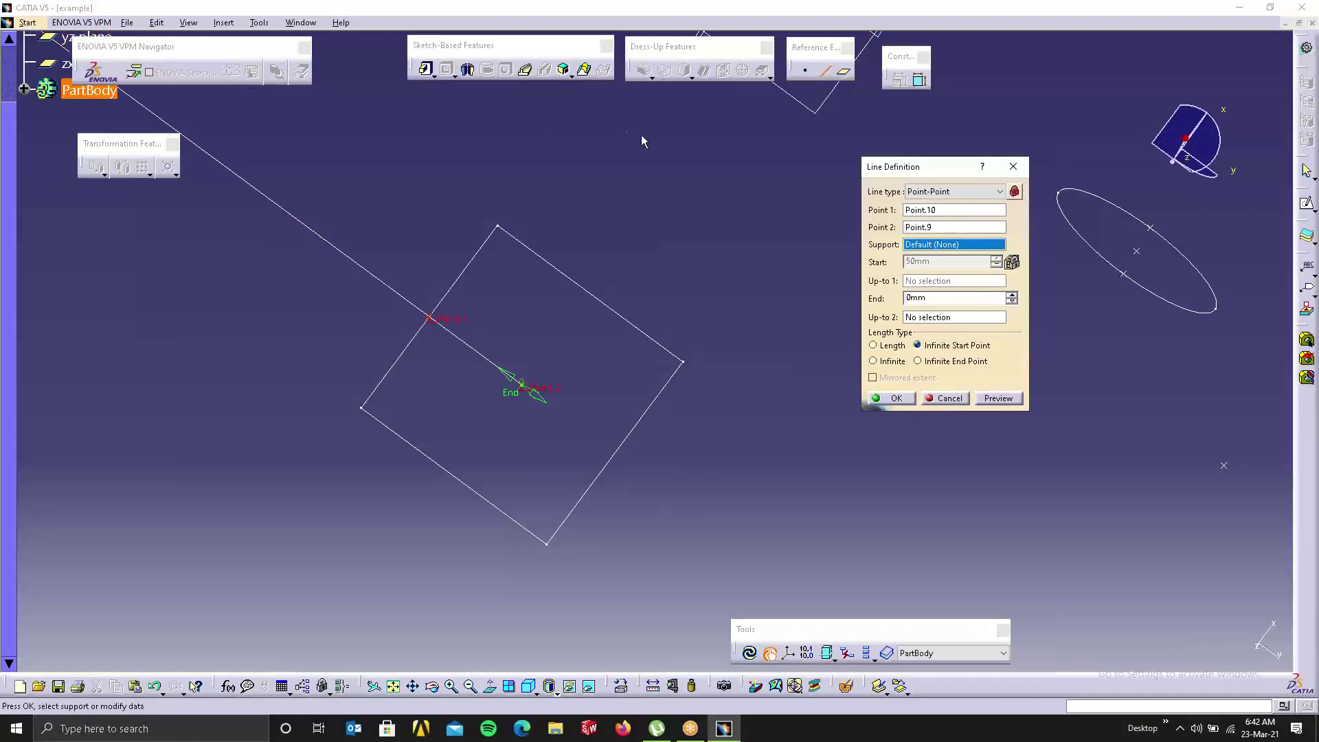
middle_click(402, 297)
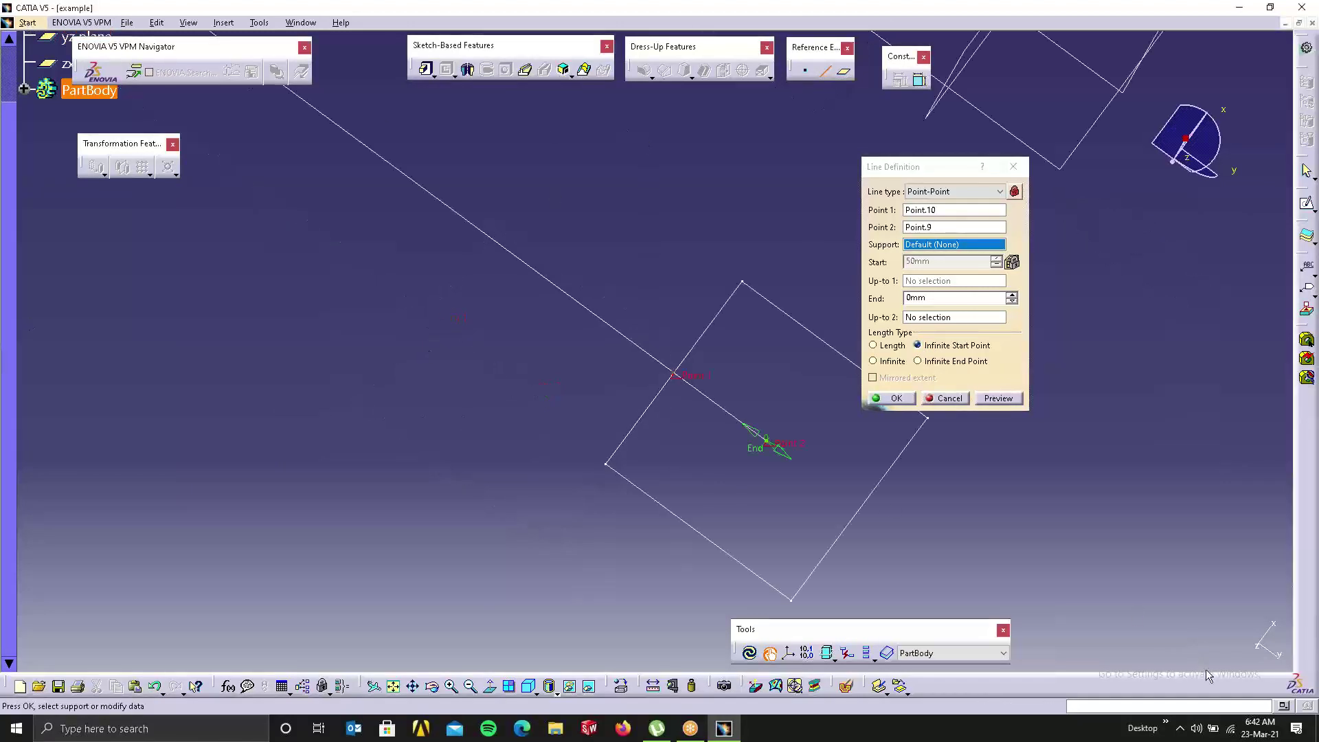
middle_drag(571, 294, 251, 204)
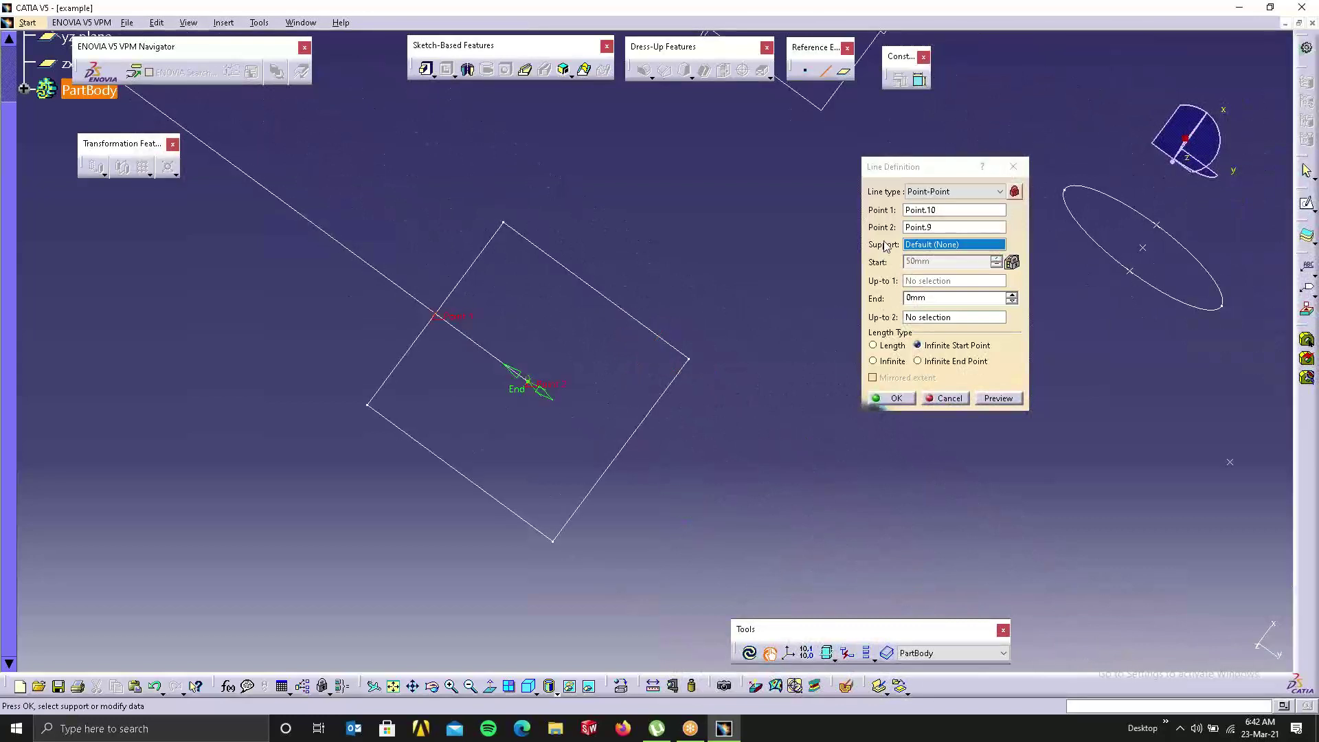
click(947, 364)
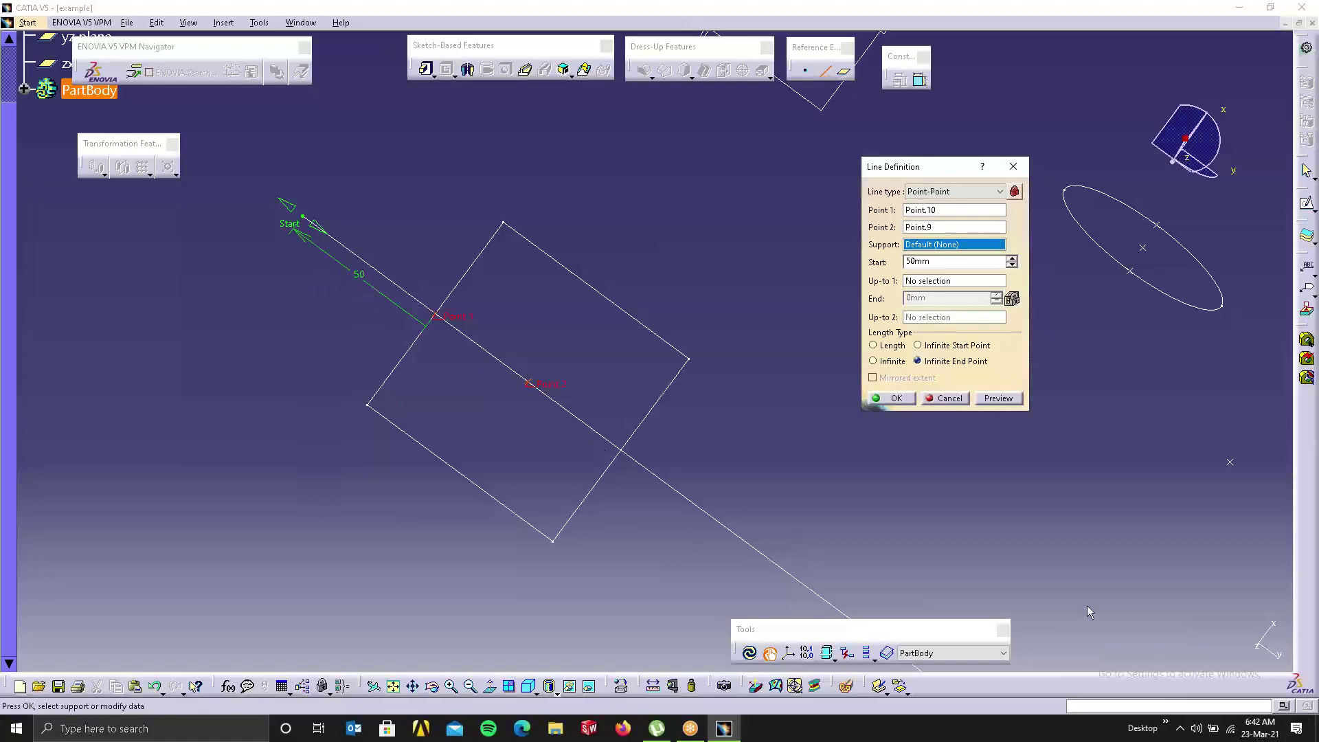
Step: Try the Infinite length type on the line, and switch it back to Length
middle_drag(854, 415, 1161, 588)
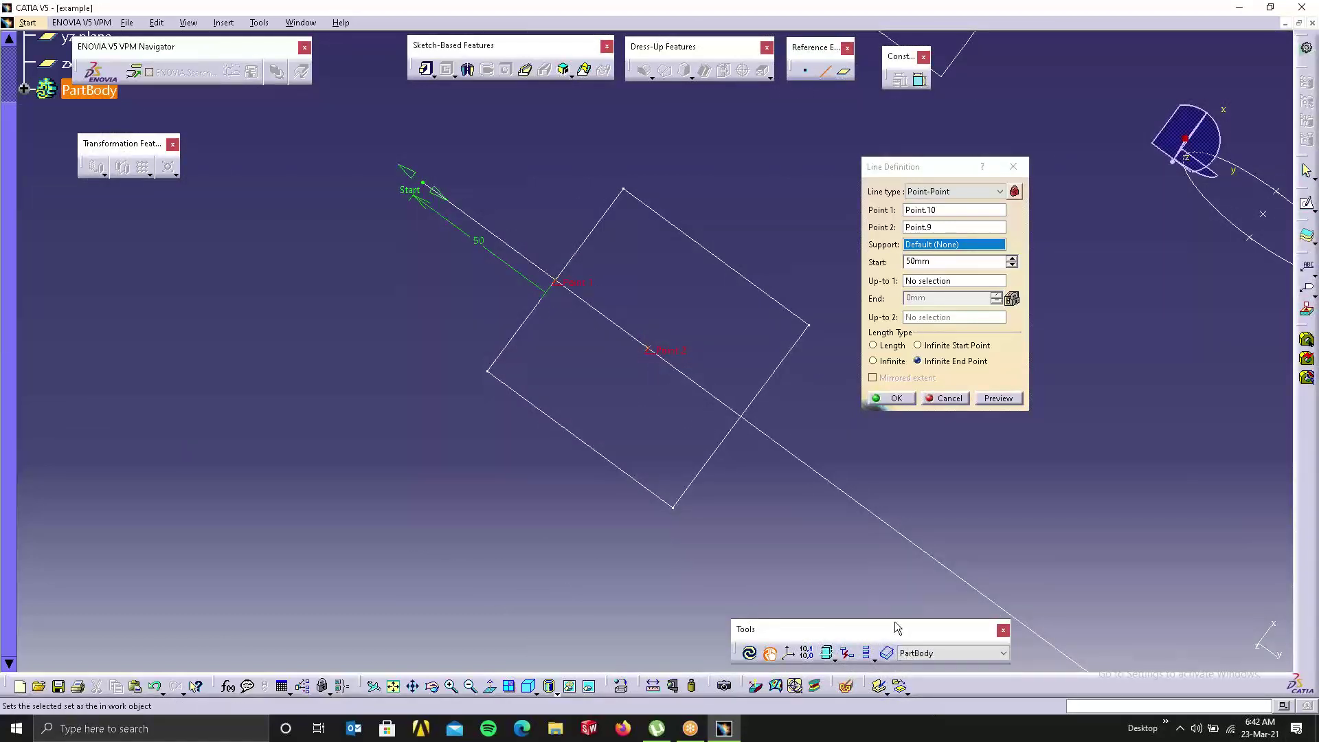
click(874, 361)
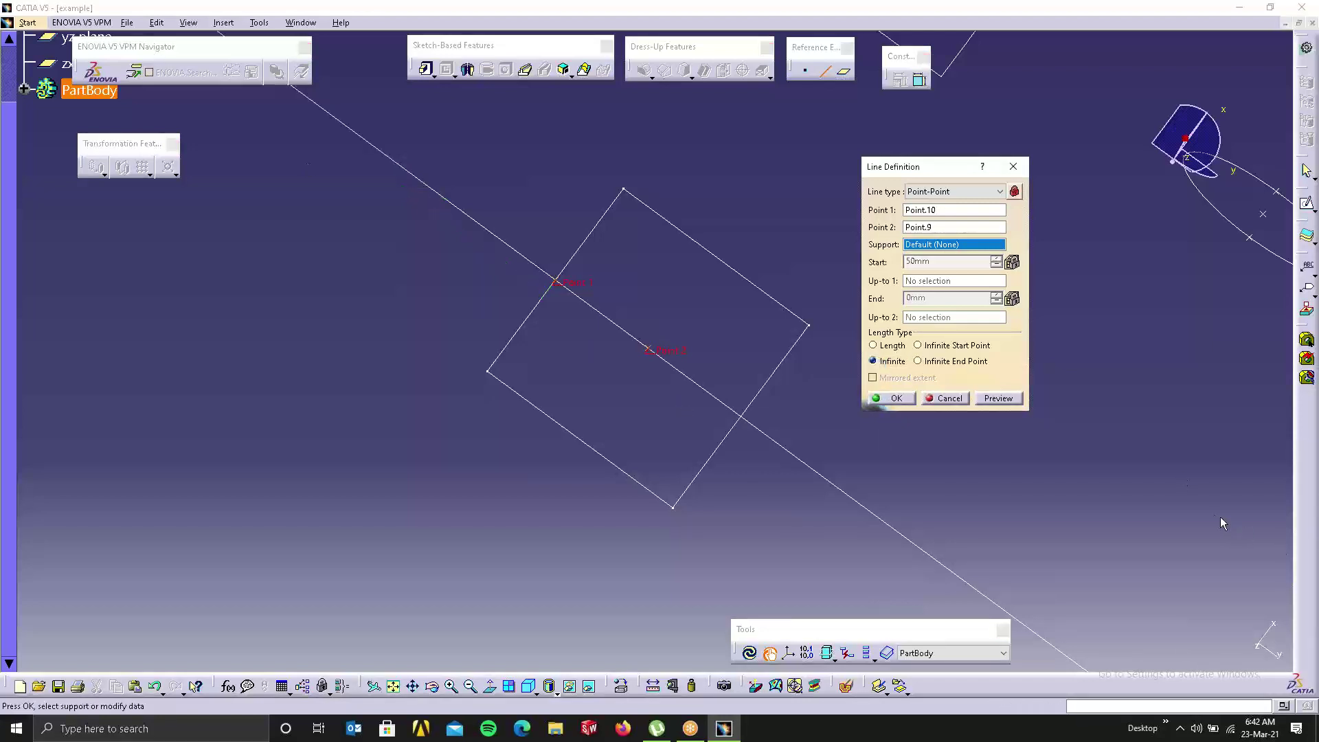
click(892, 344)
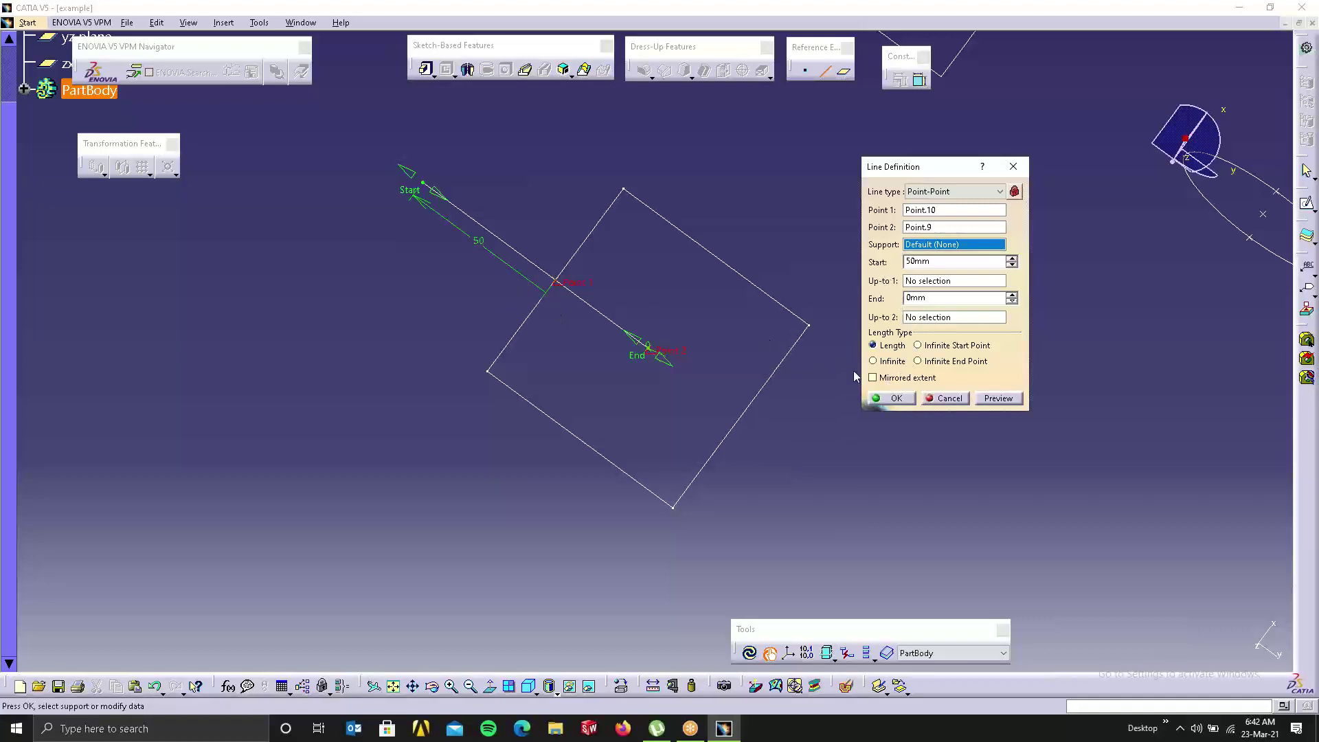
Step: Turn on Mirrored extent for the line and set its End extension to 50 mm
click(874, 378)
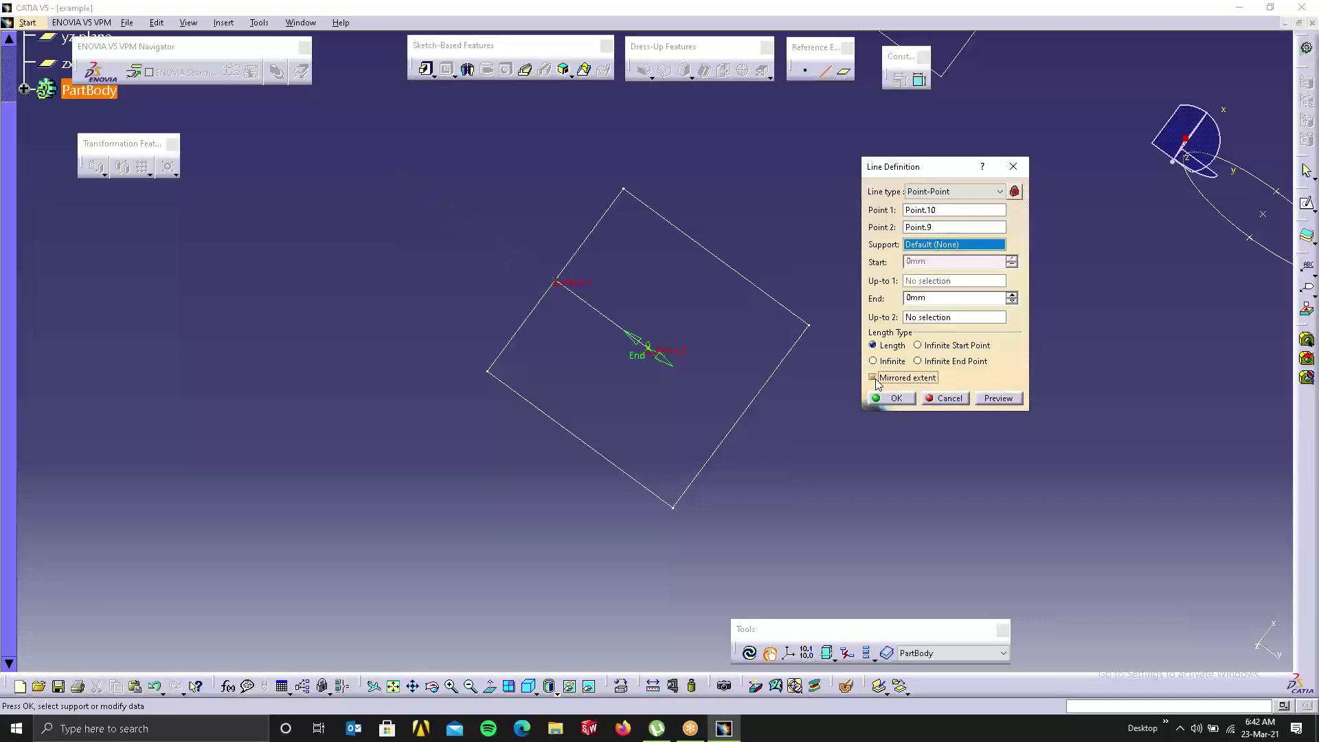
double_click(932, 298)
text(50)
click(1159, 272)
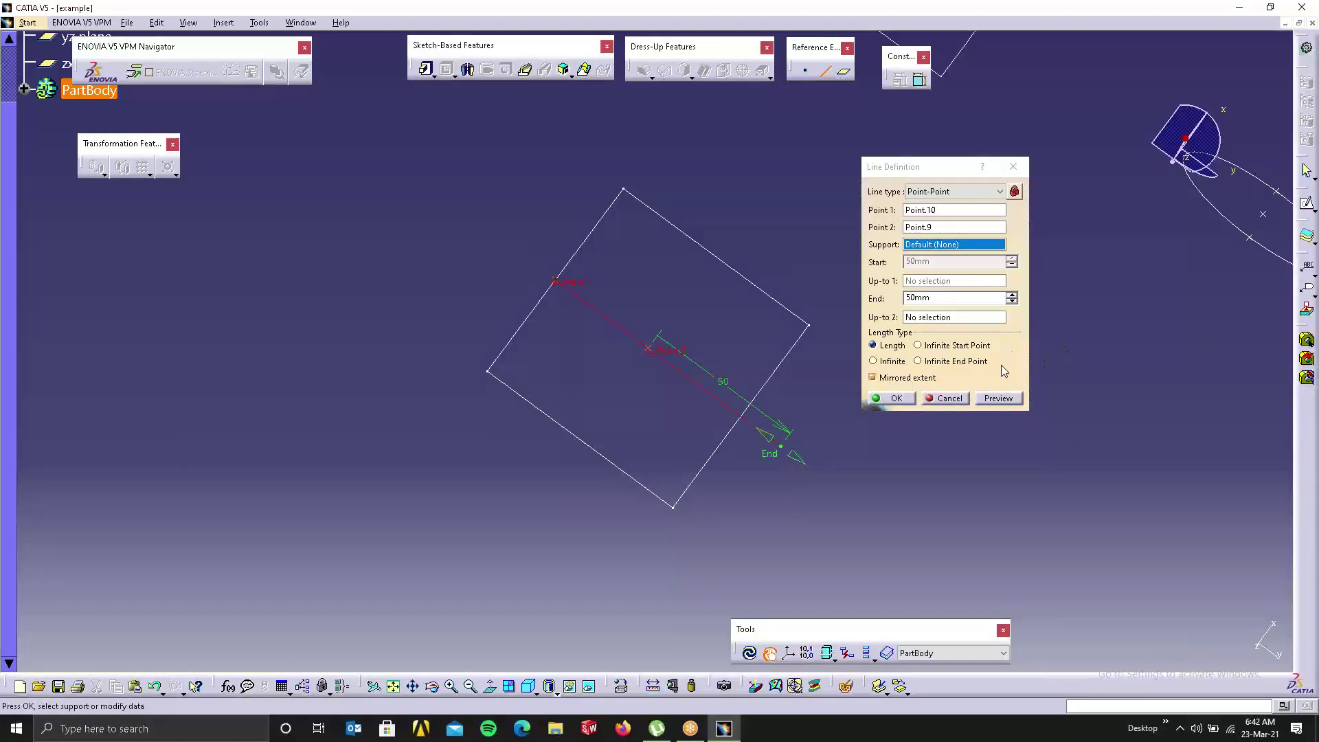
Step: Increase the mirrored End extension to 79 mm and create the line
click(1012, 294)
click(1012, 295)
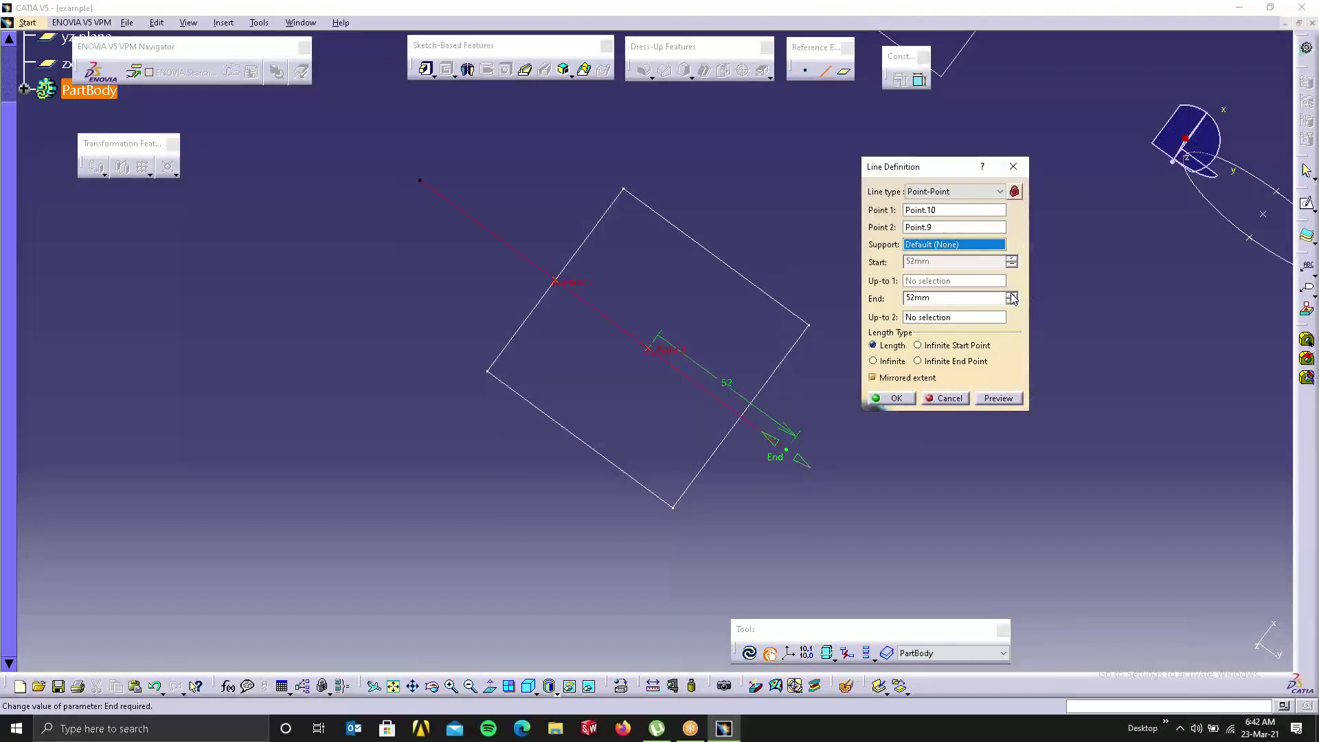
click(1012, 295)
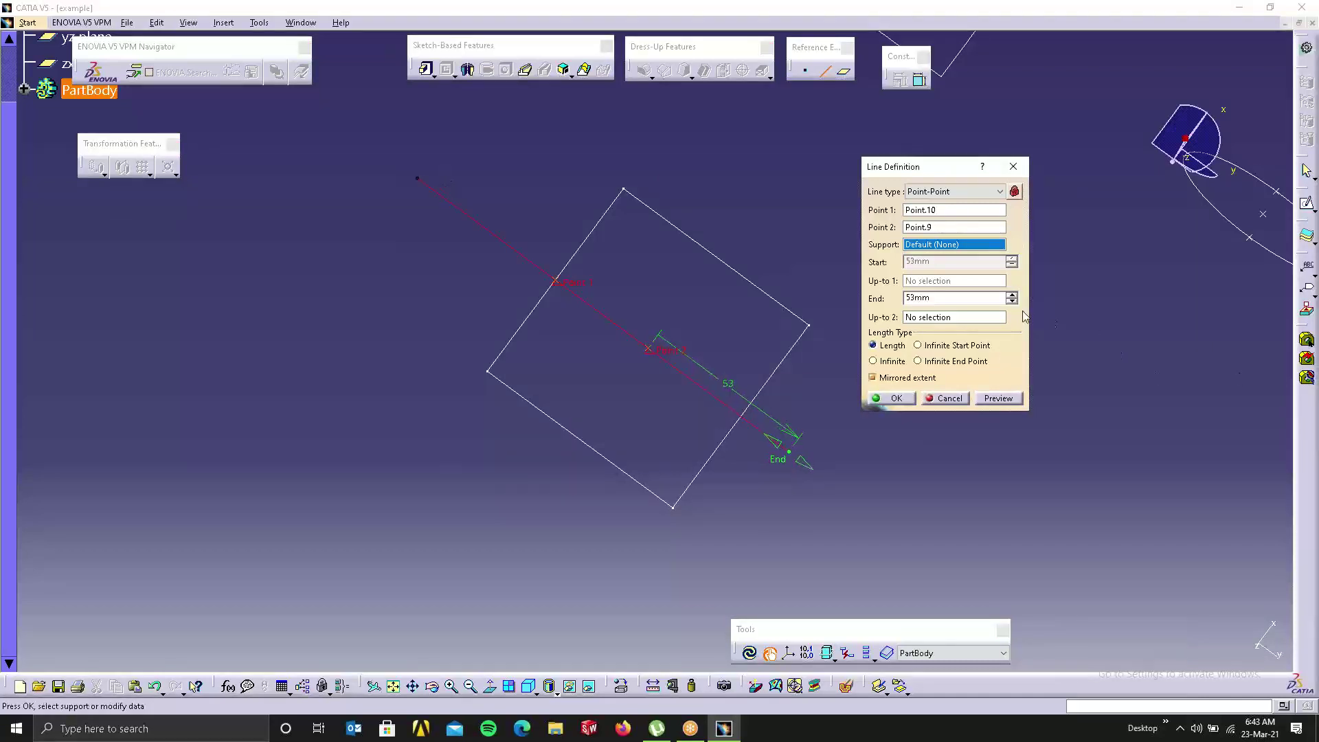
click(1012, 295)
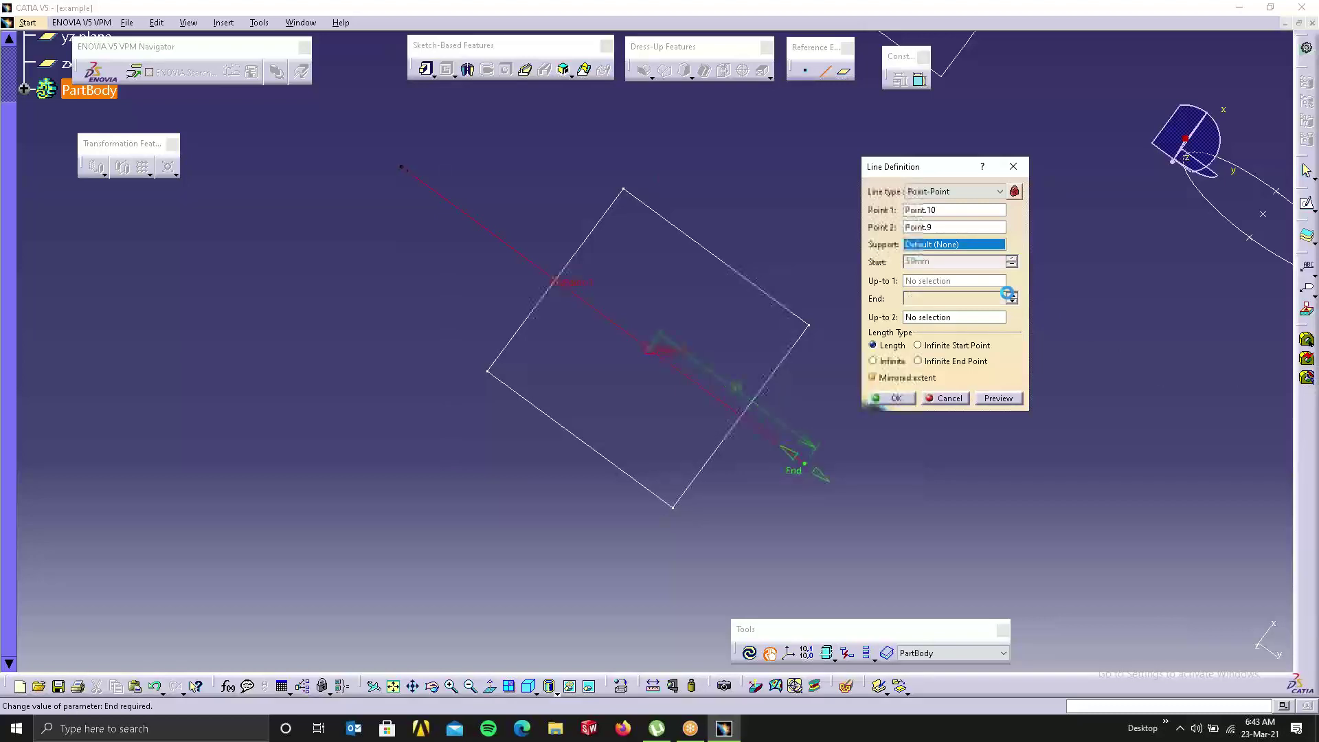
click(1010, 294)
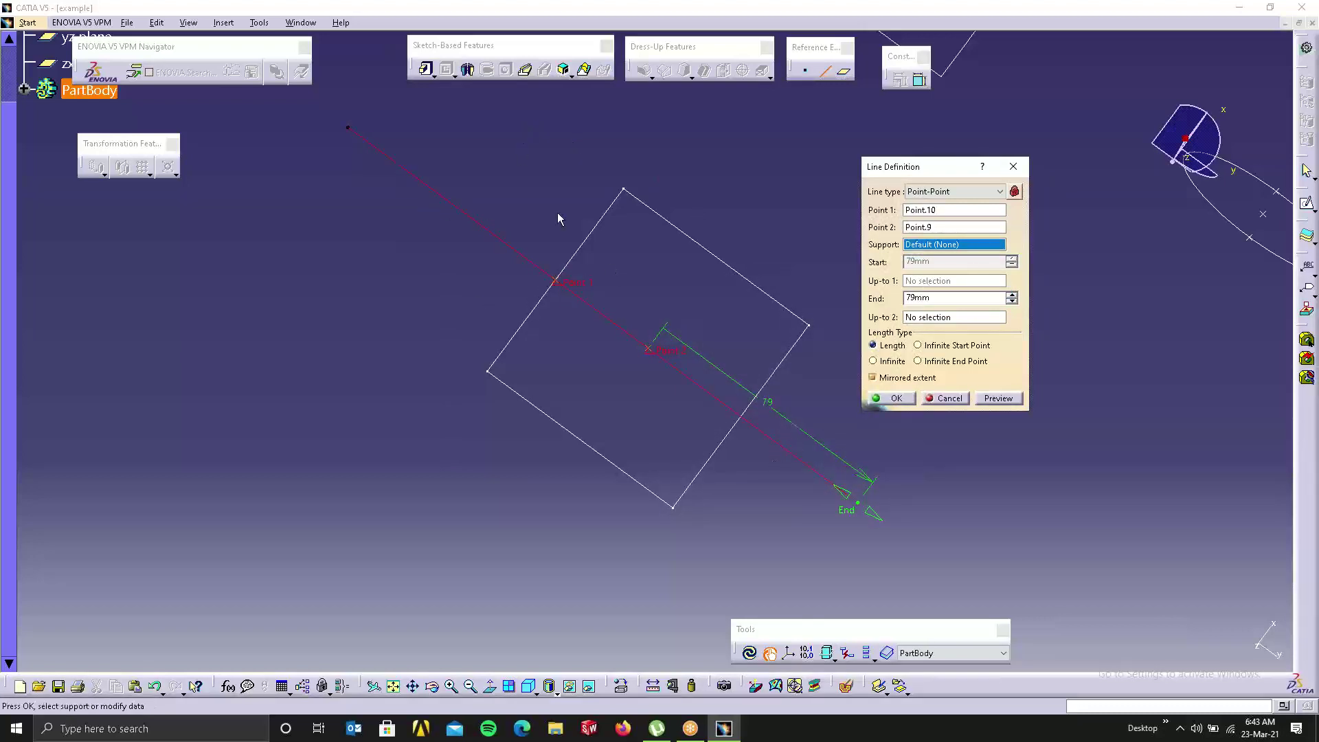
click(1016, 403)
click(898, 398)
Step: Create a Point-Point reference line between Point.1 and Point.2, with 0 mm Start and End extensions
middle_drag(1019, 311, 679, 574)
middle_drag(788, 445, 650, 589)
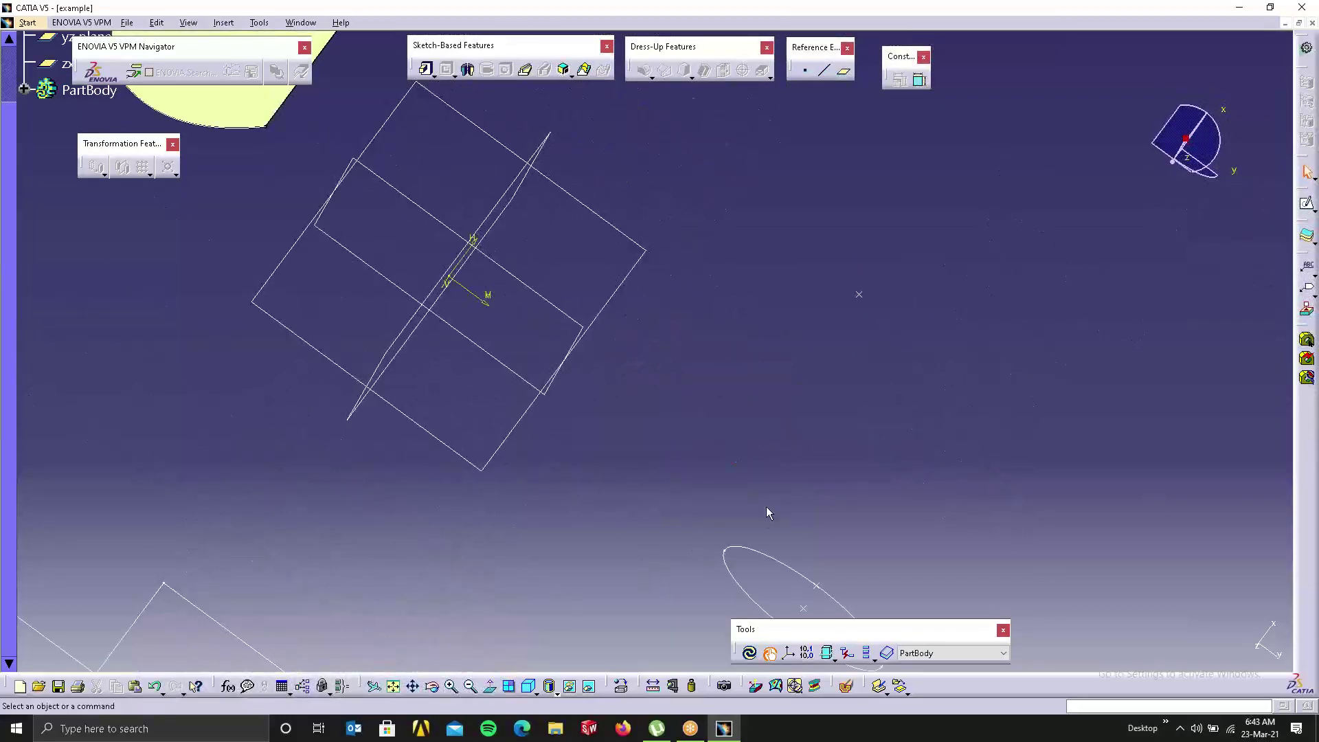
click(824, 77)
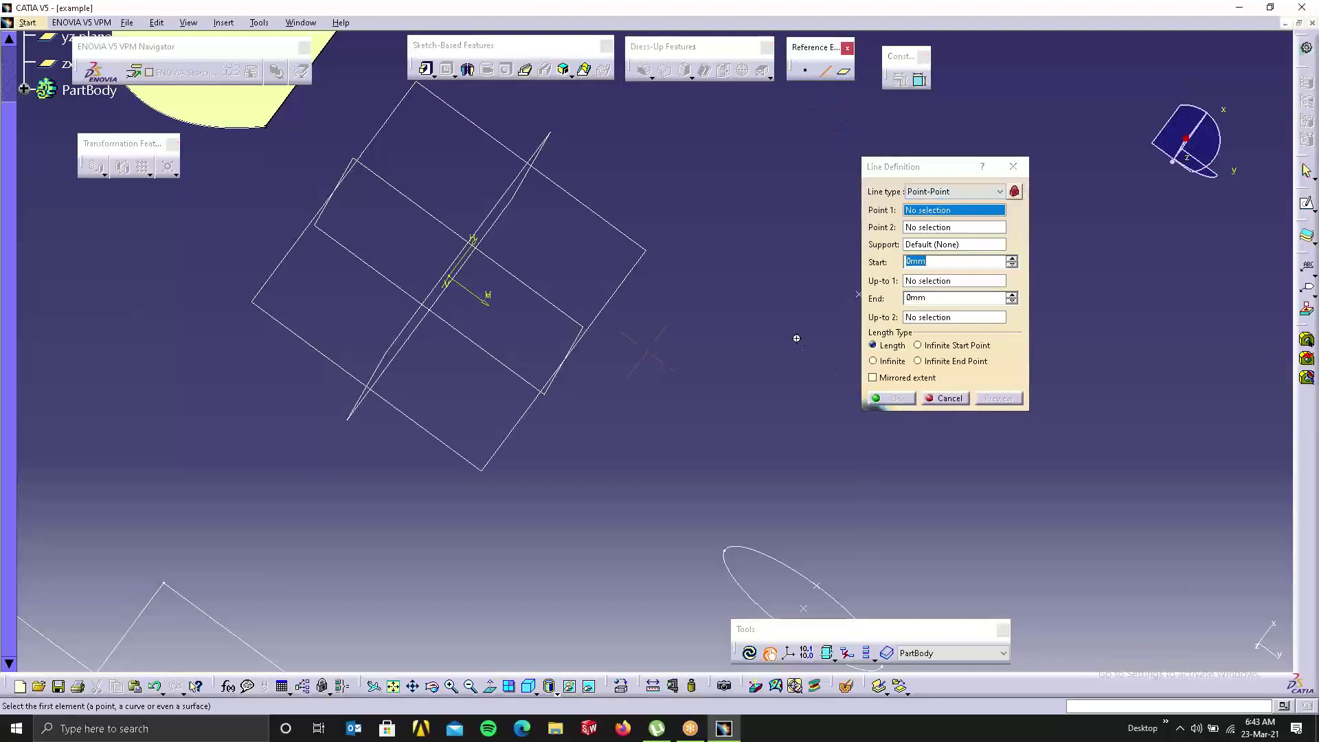
middle_drag(777, 387, 701, 417)
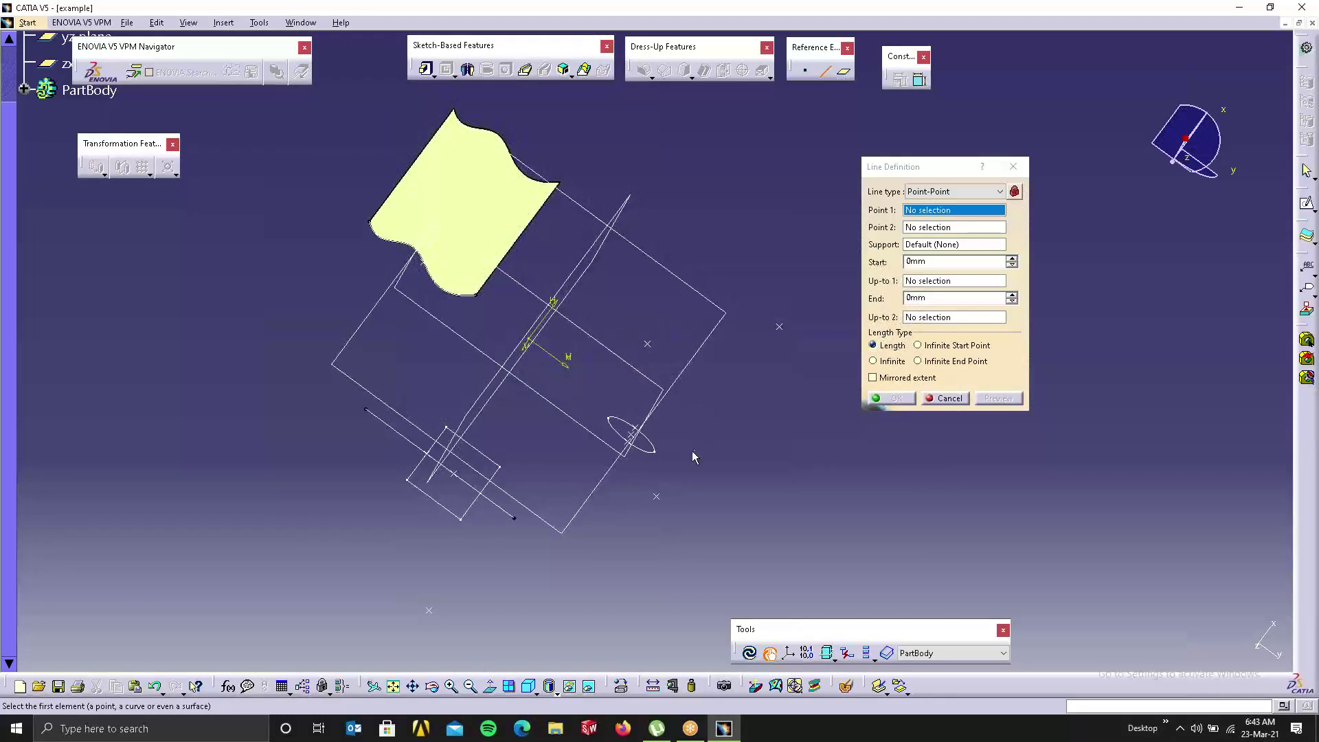
click(647, 345)
click(780, 328)
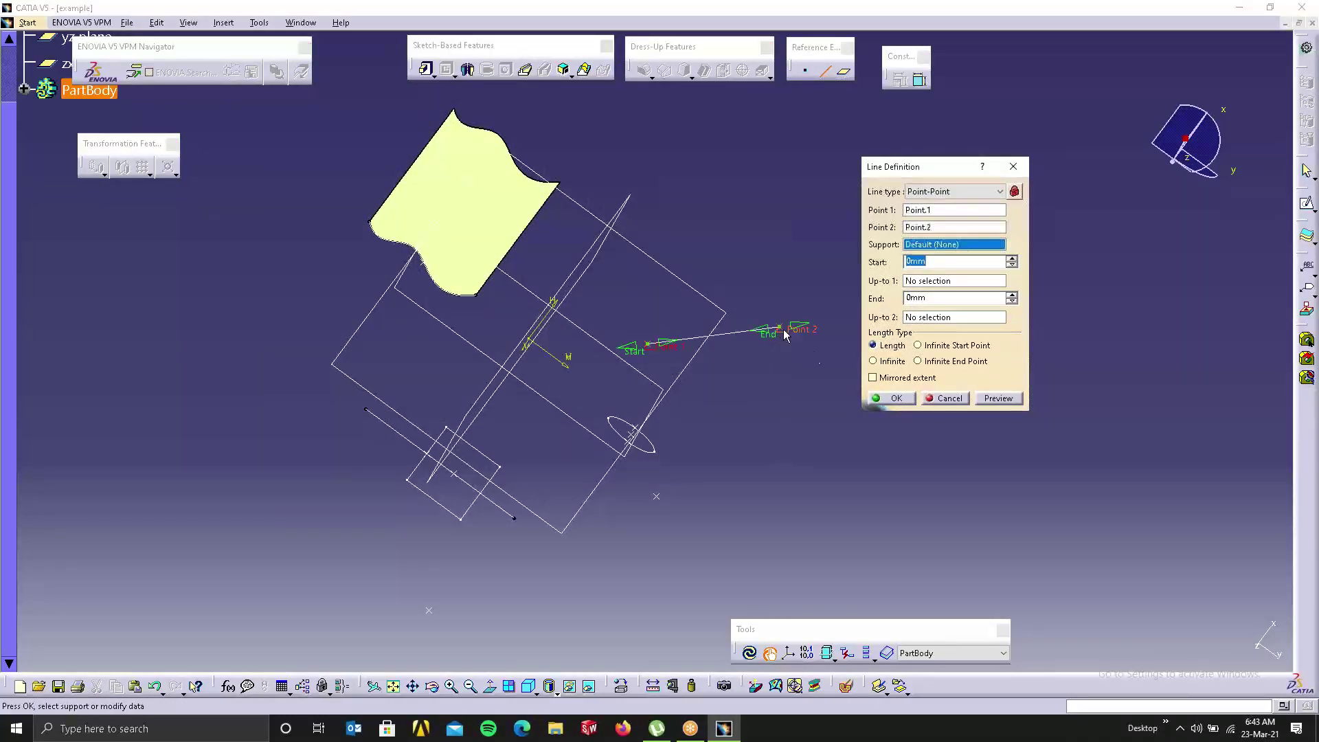
click(893, 399)
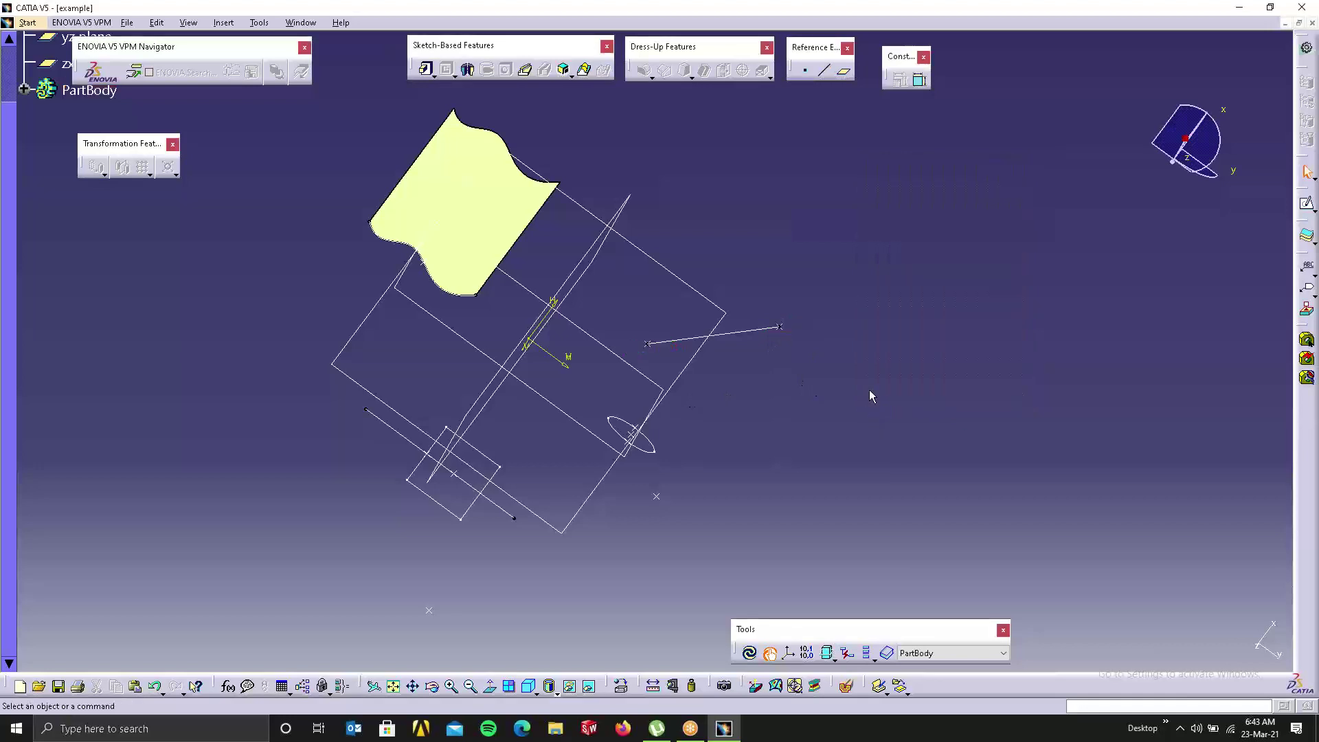
Step: Start a new reference line of type Point-Direction with Point.5 as its point
click(824, 70)
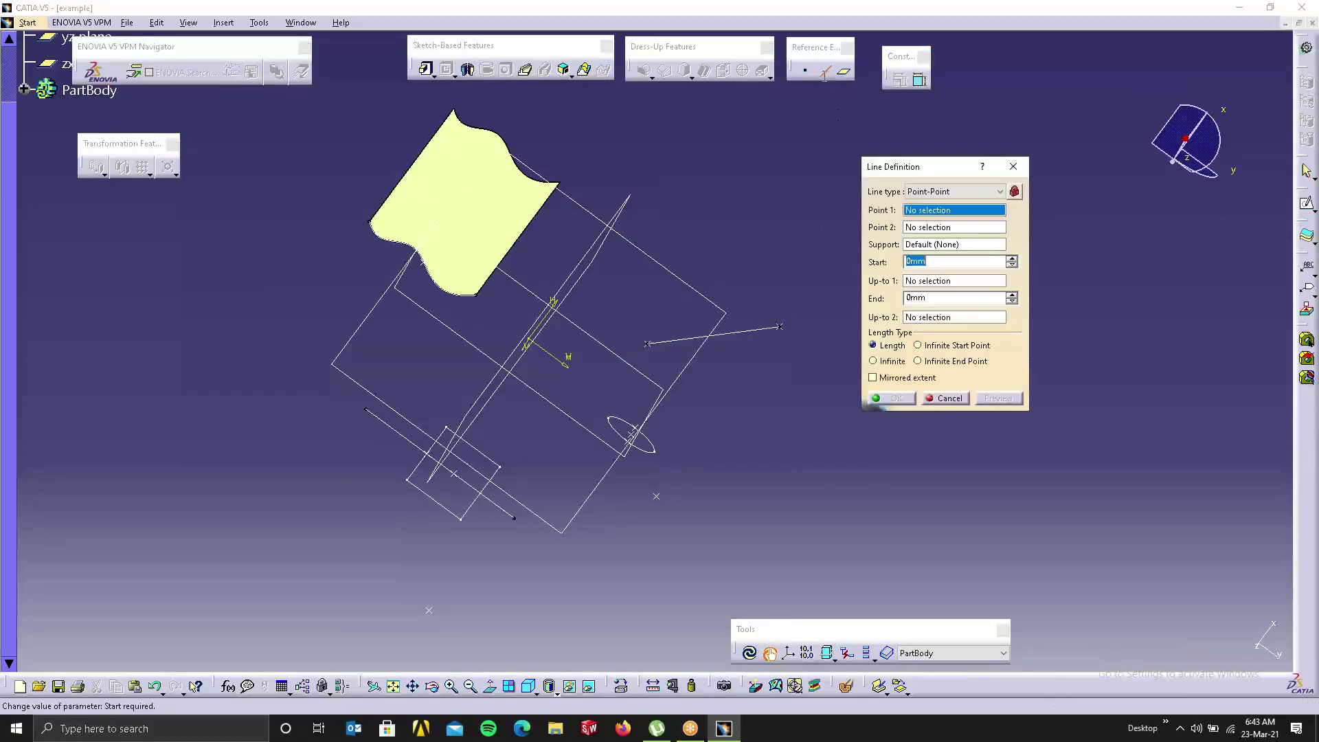
click(974, 192)
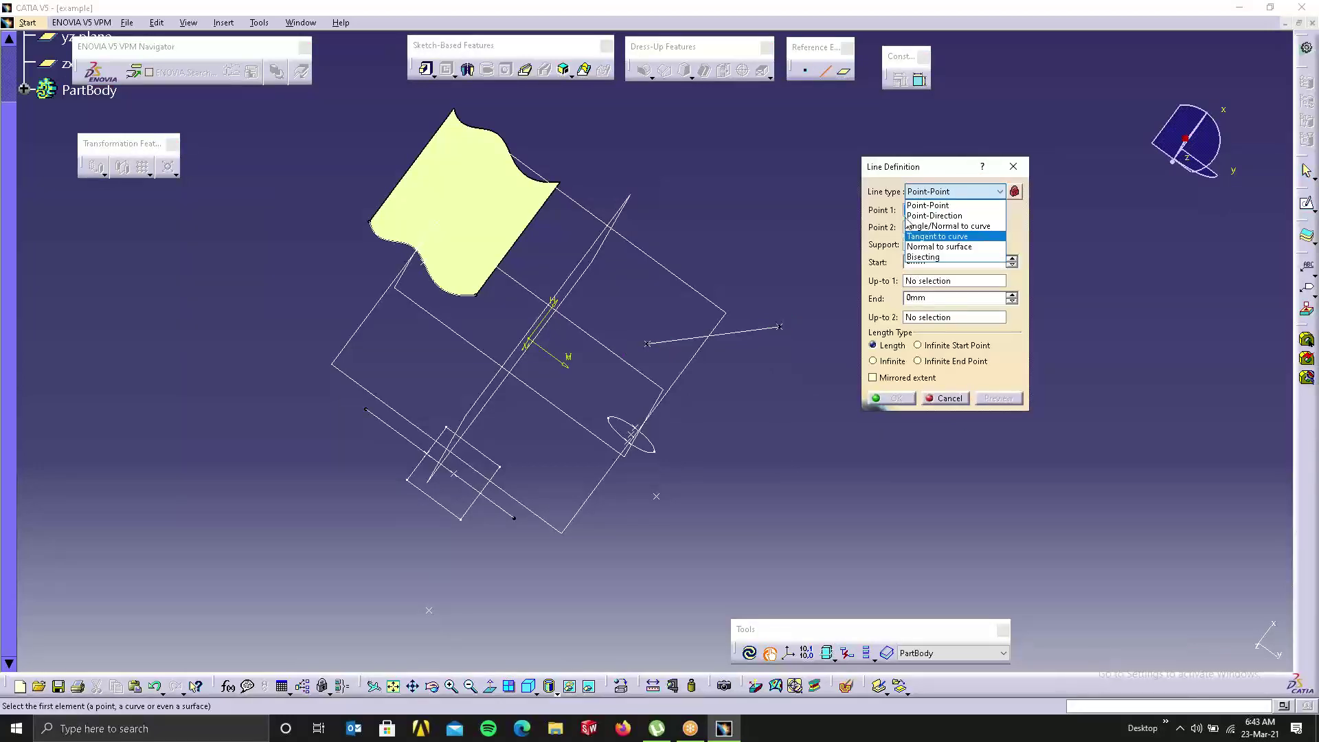
click(941, 216)
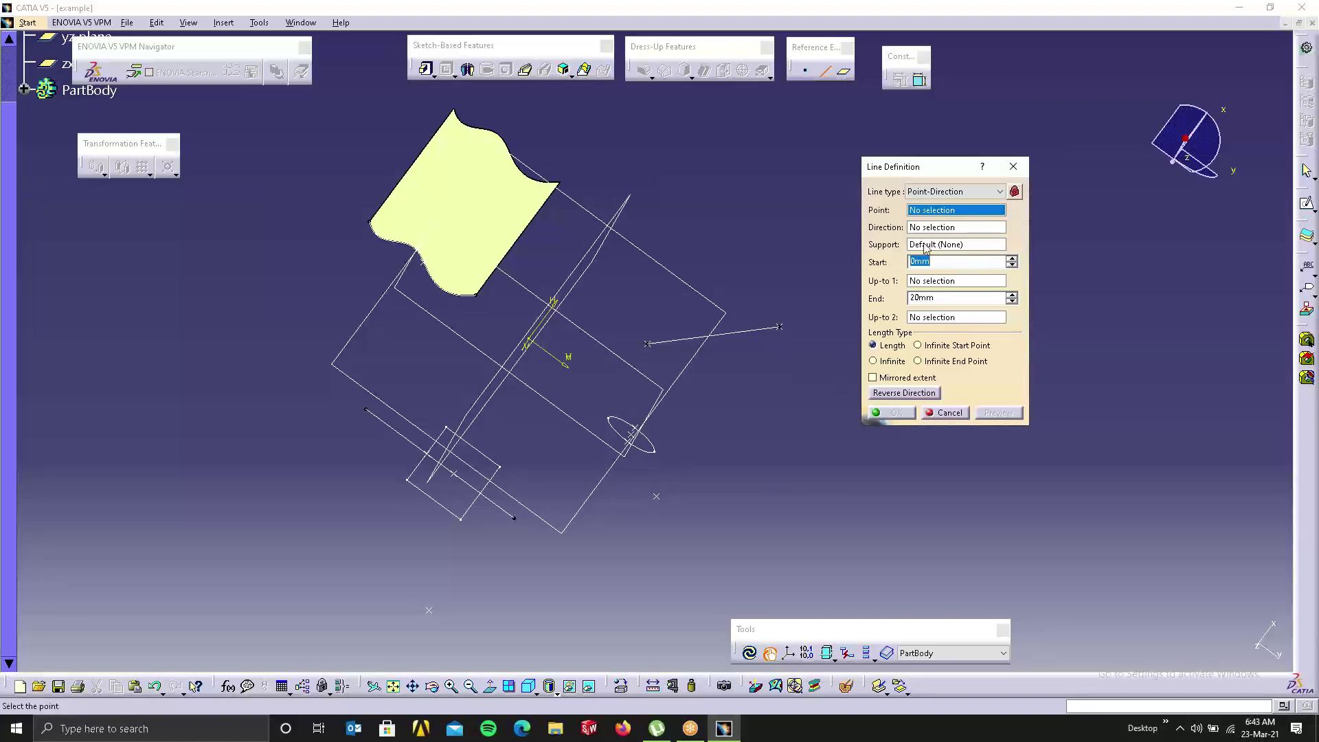
click(656, 497)
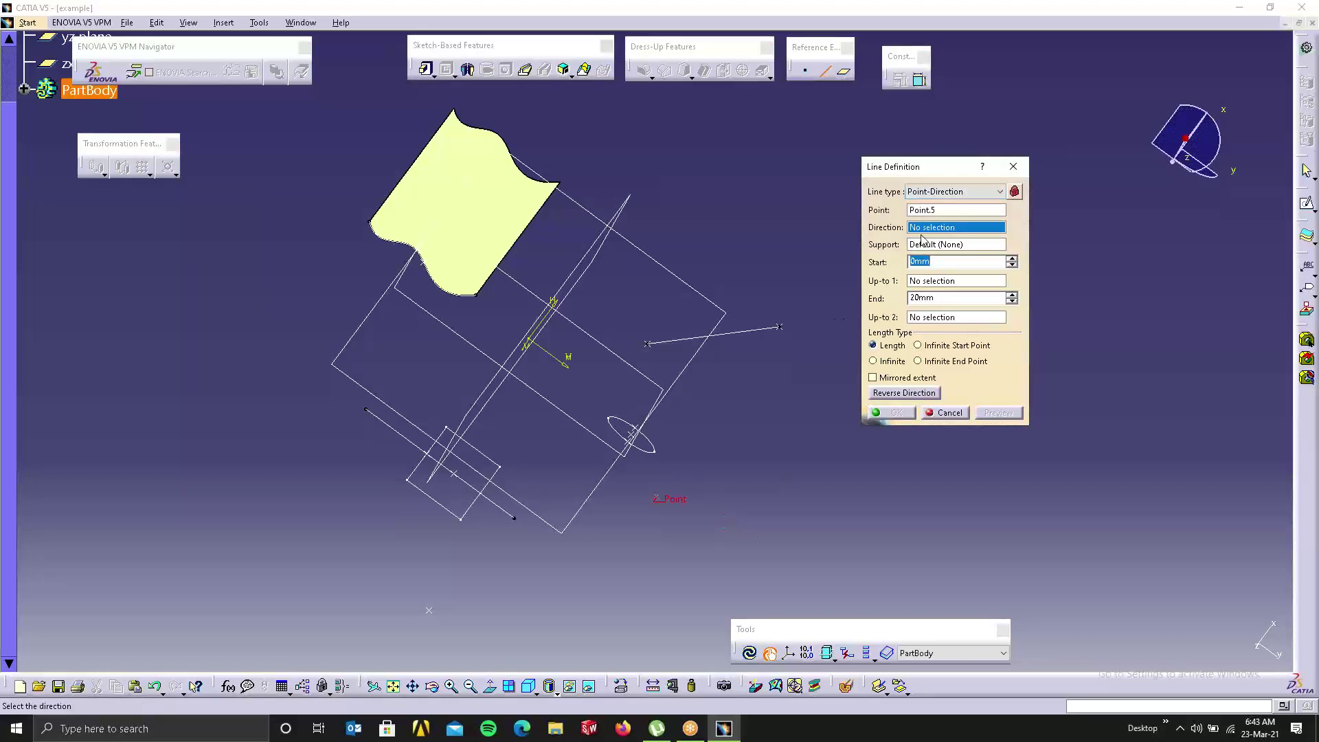
Step: Examine the model and the compass axes from another angle to compare possible directions for the line through Point.5
middle_drag(773, 416, 730, 181)
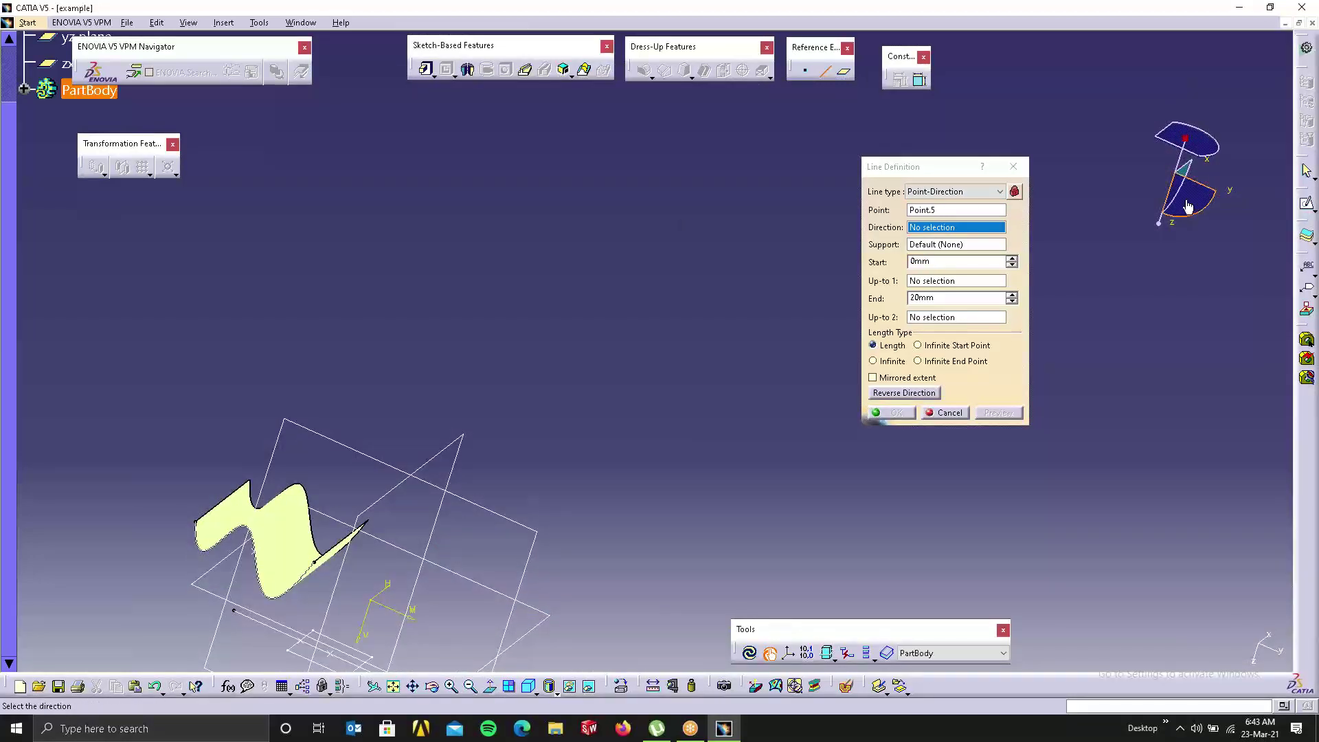
scroll(604, 405, down, 2)
middle_drag(604, 406, 570, 239)
middle_drag(607, 298, 775, 576)
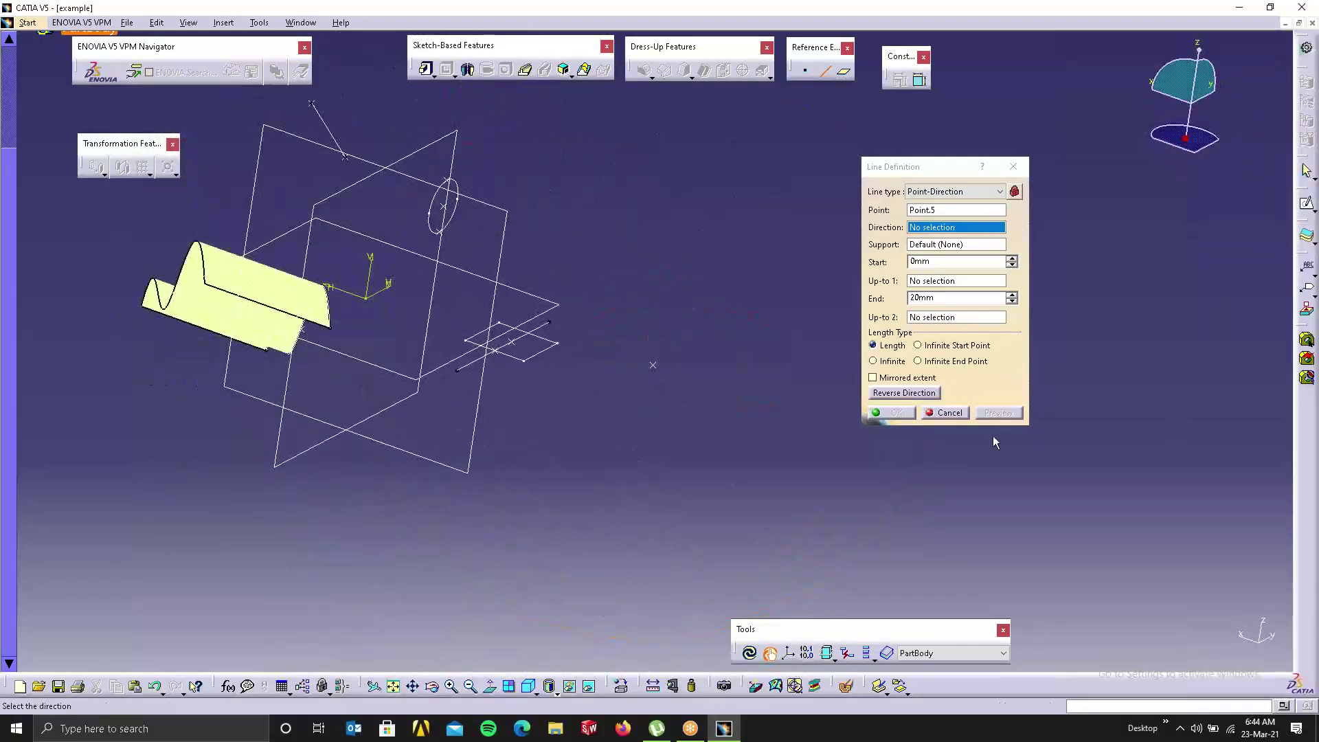
middle_drag(1154, 196, 899, 461)
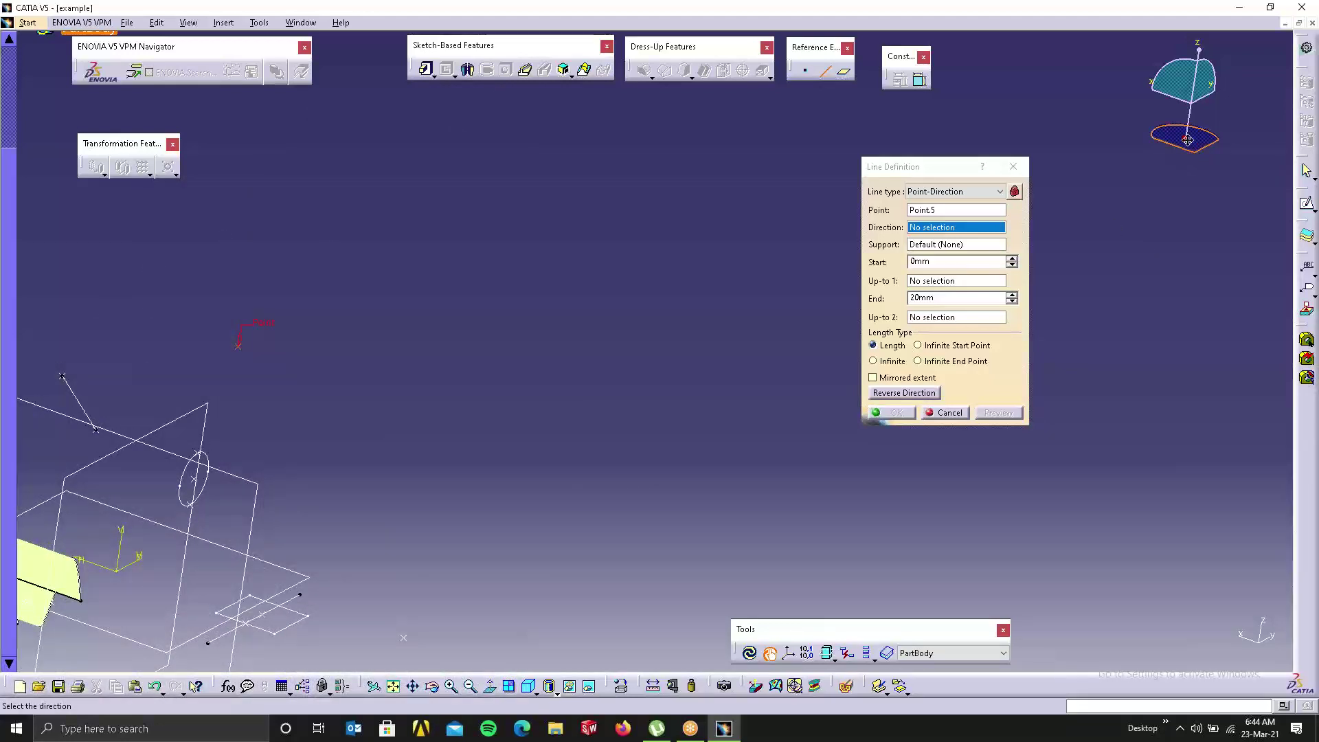
drag(1190, 146, 1188, 242)
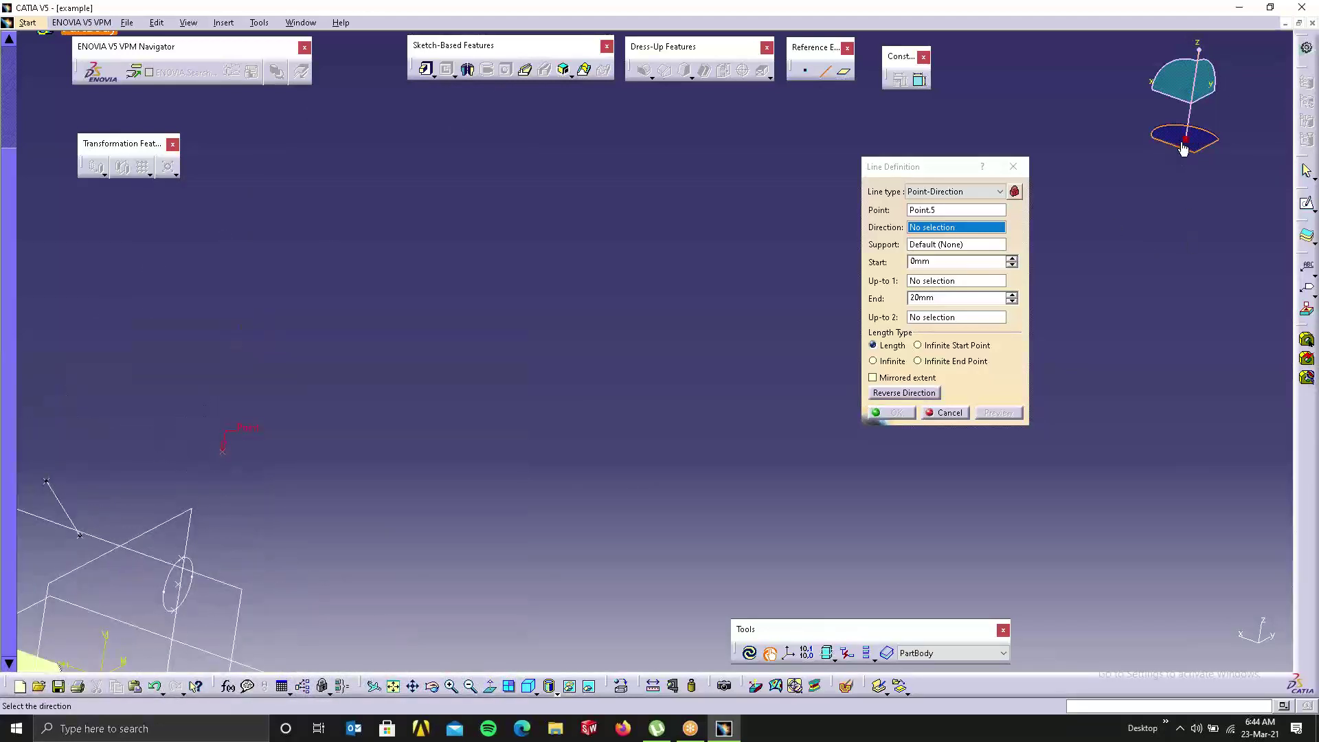
drag(1186, 145, 1189, 337)
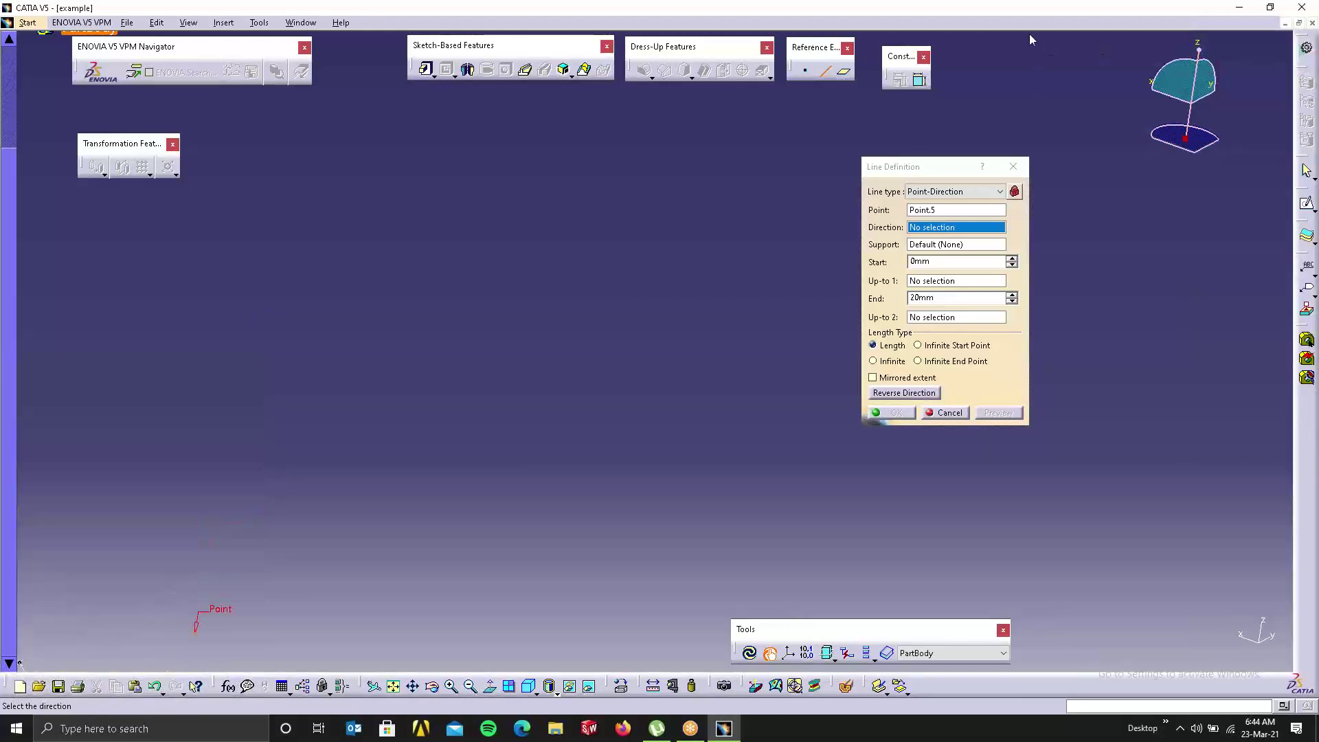
click(959, 23)
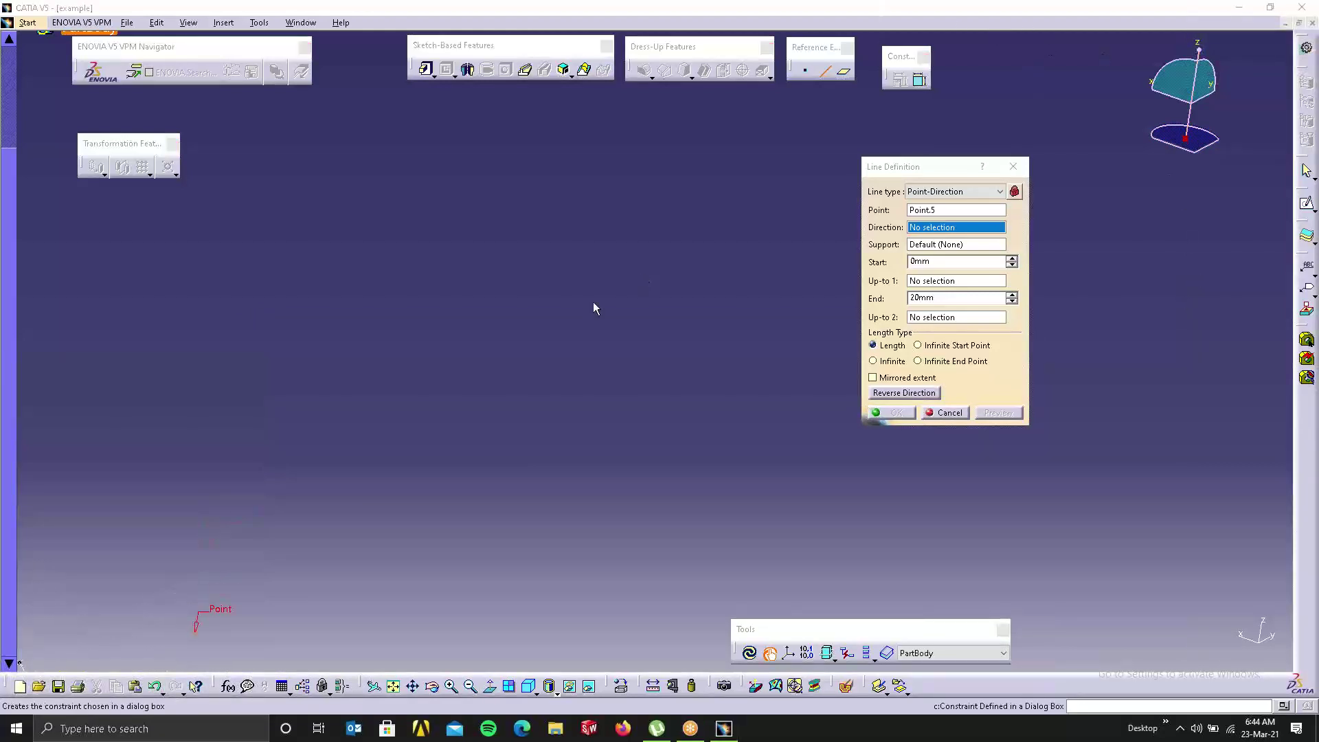
middle_drag(495, 473, 462, 200)
middle_drag(489, 273, 580, 214)
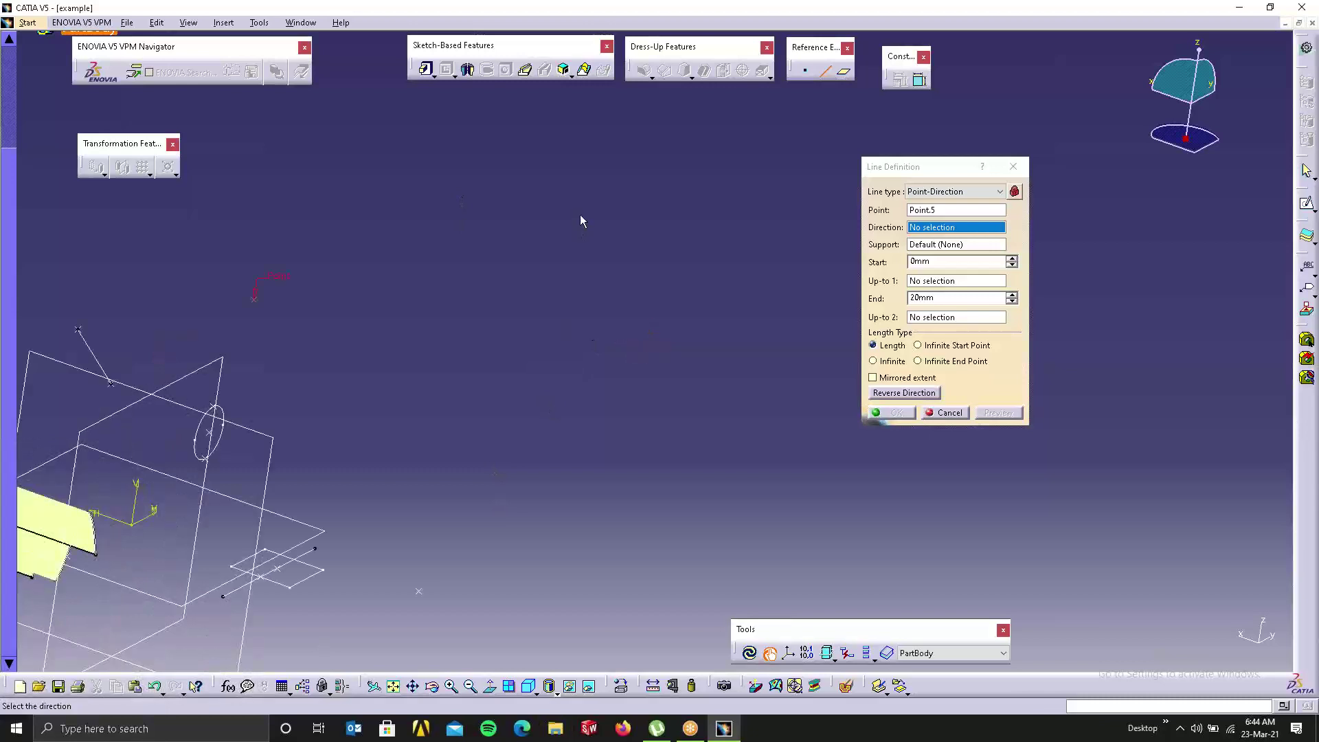
middle_drag(445, 515, 643, 556)
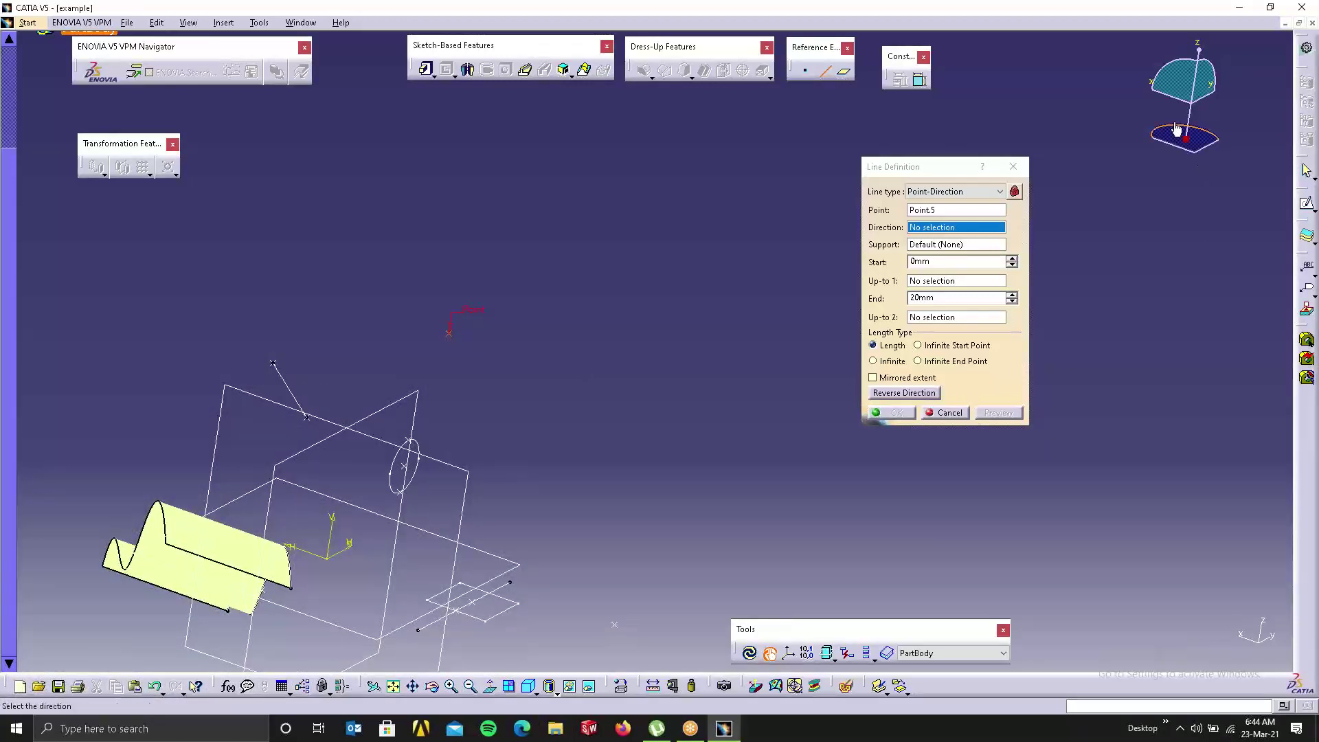
Step: Try the X Component as the line's direction and stretch its Start to about -485 mm
right_click(942, 233)
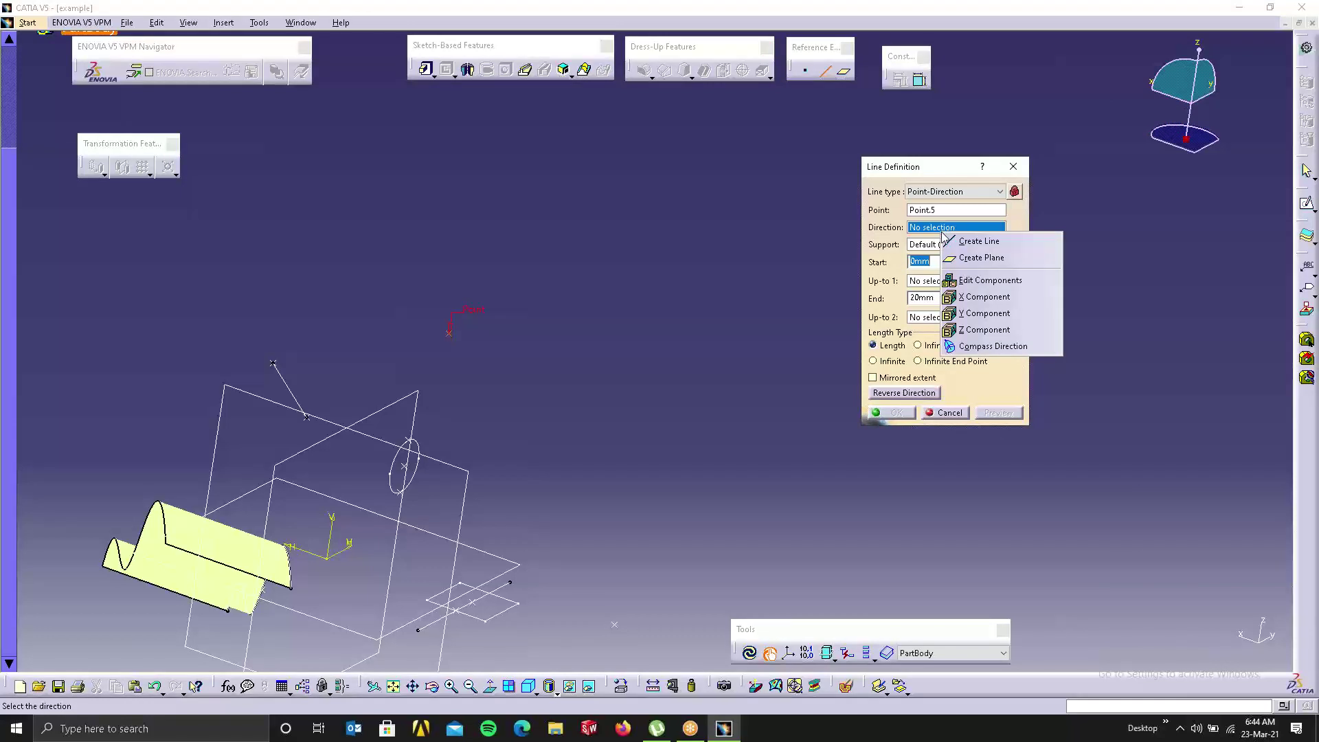
click(985, 297)
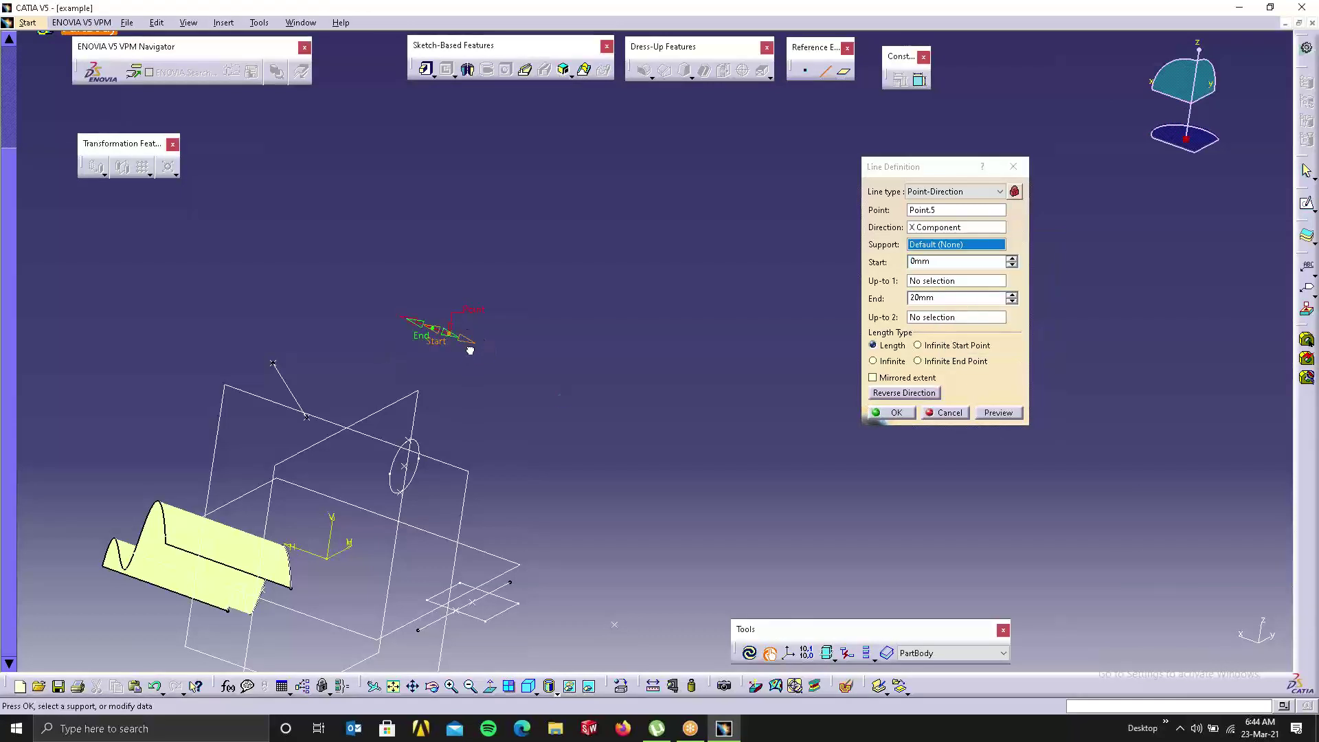
drag(470, 351, 858, 479)
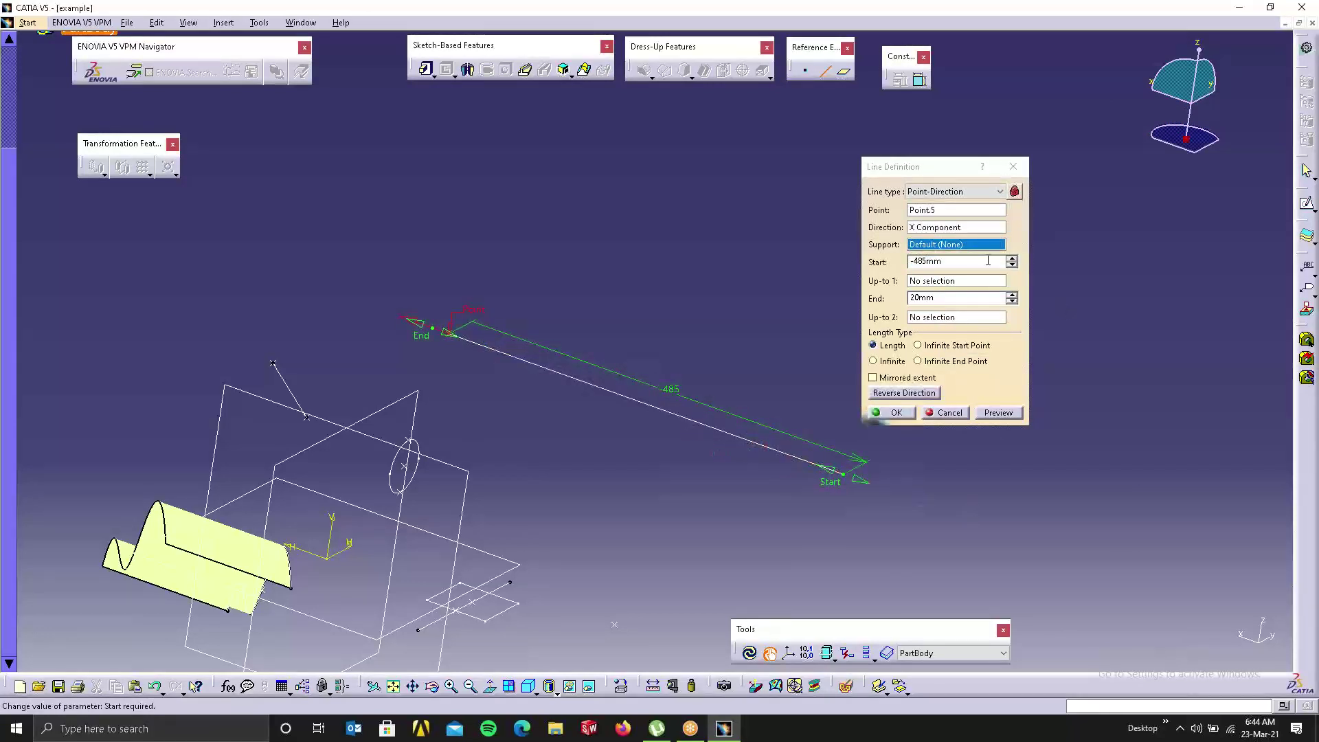
Step: Switch the line's direction to the Y Component and stretch its Start to about 589 mm
right_click(943, 228)
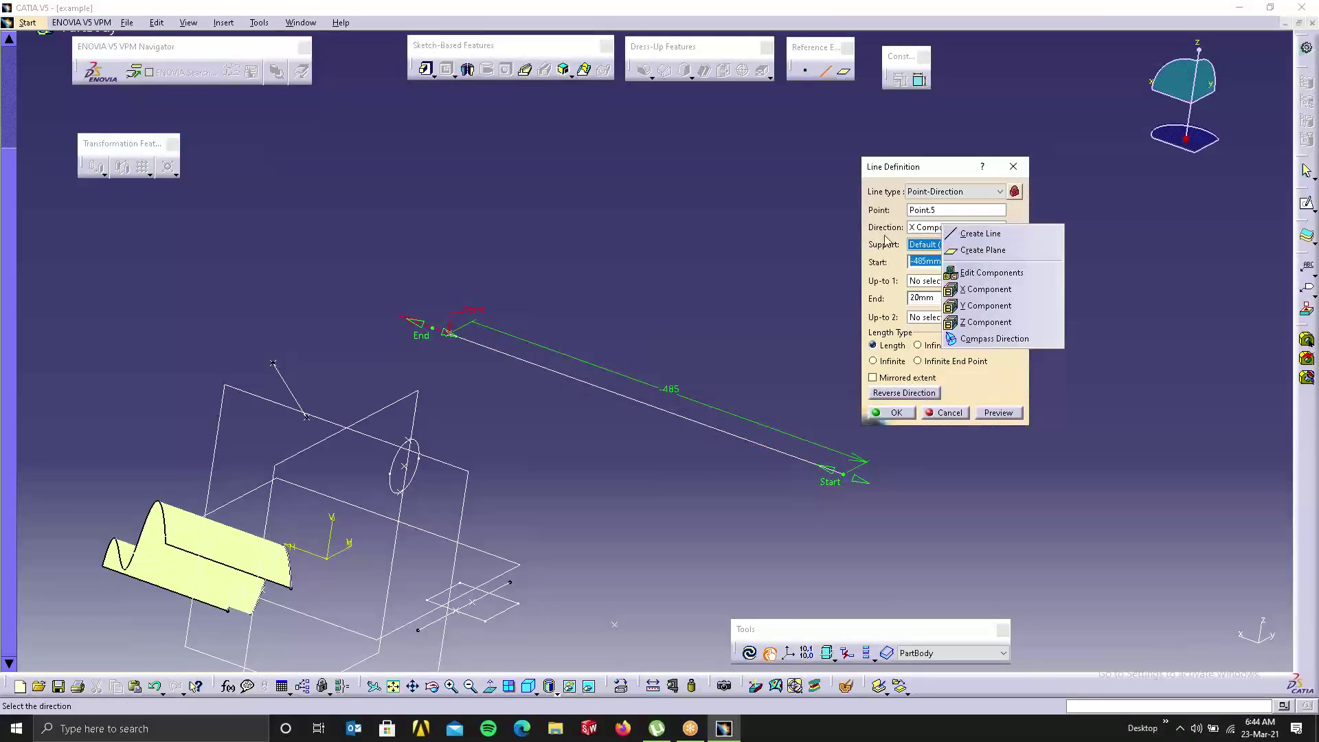
click(1034, 307)
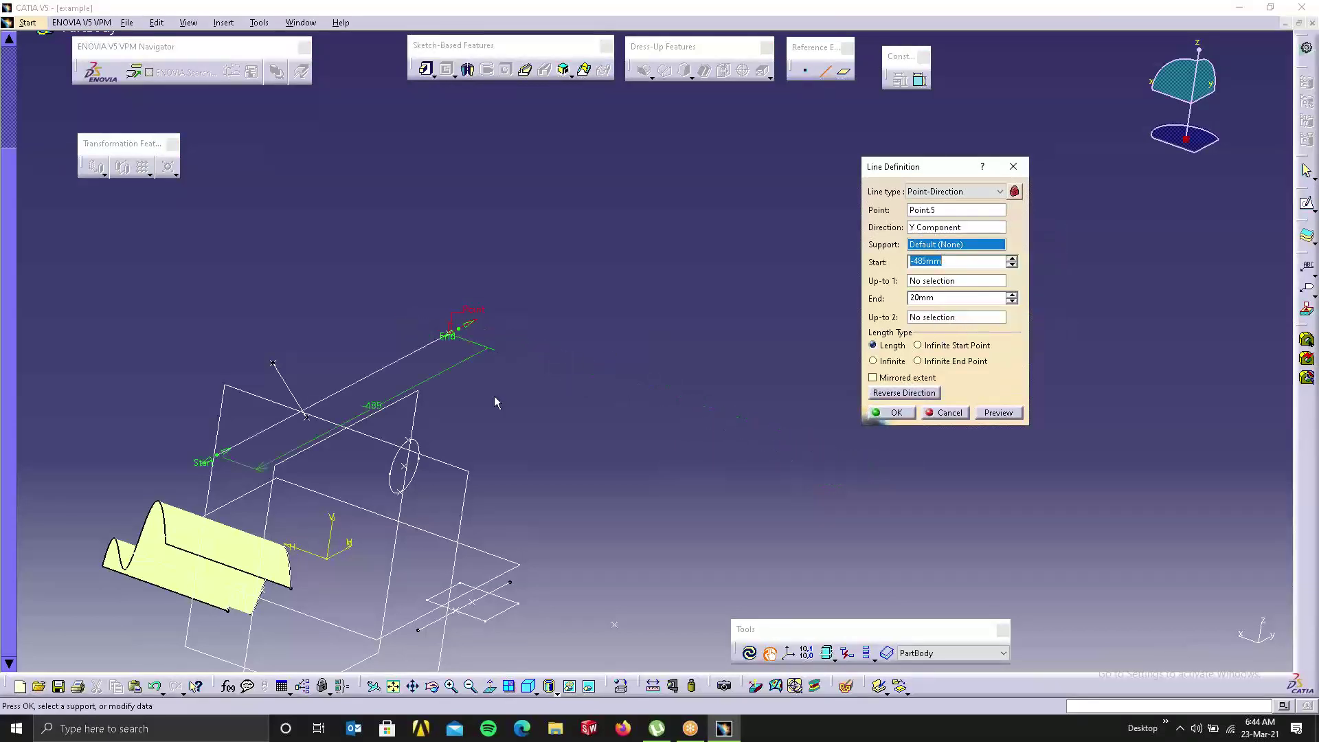
drag(202, 473, 730, 187)
Step: Change the direction of the line through Point.5 to the Z Component
right_click(936, 244)
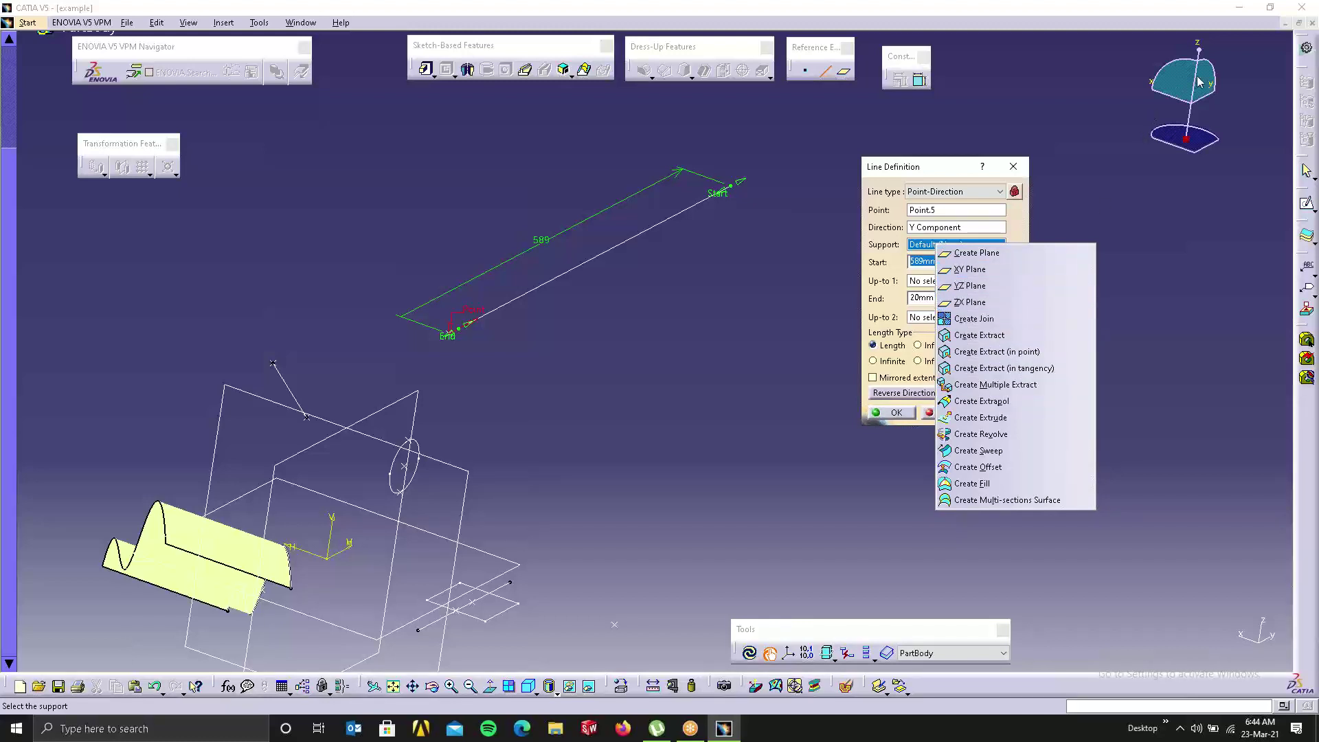
click(1175, 266)
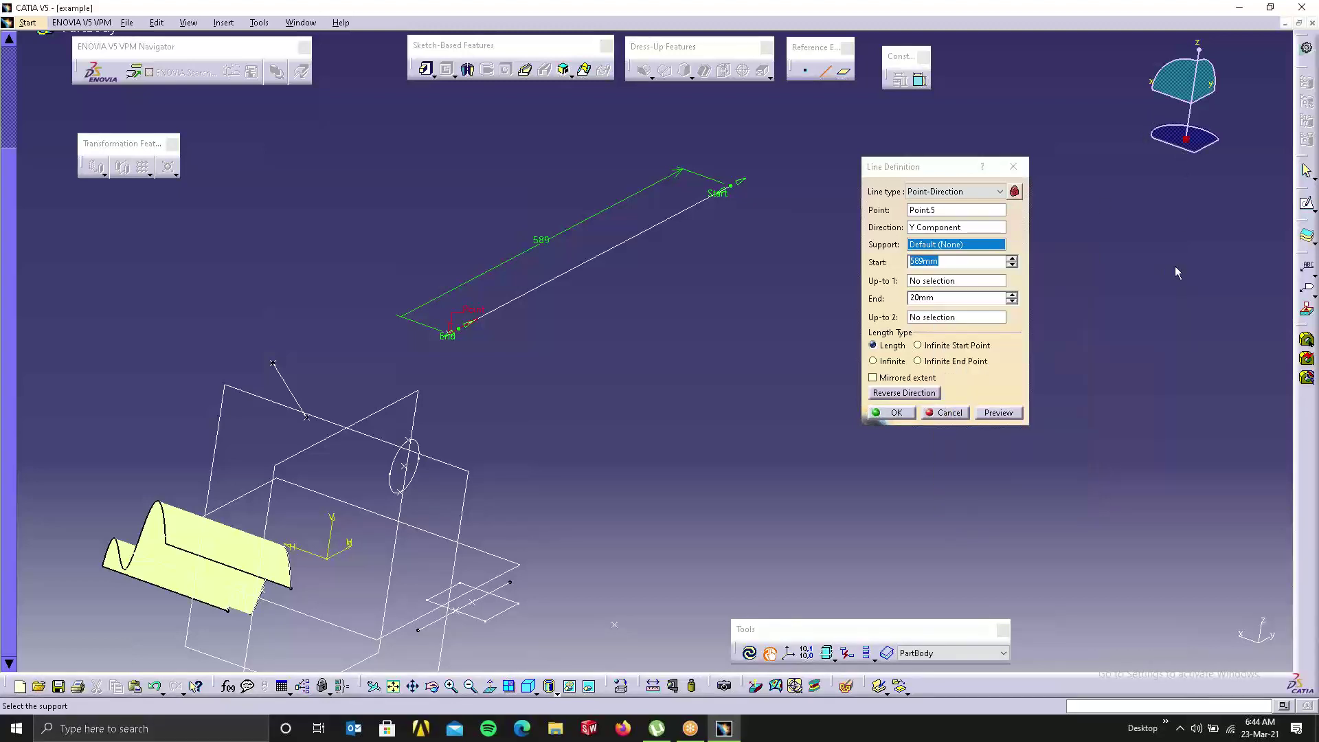
right_click(942, 226)
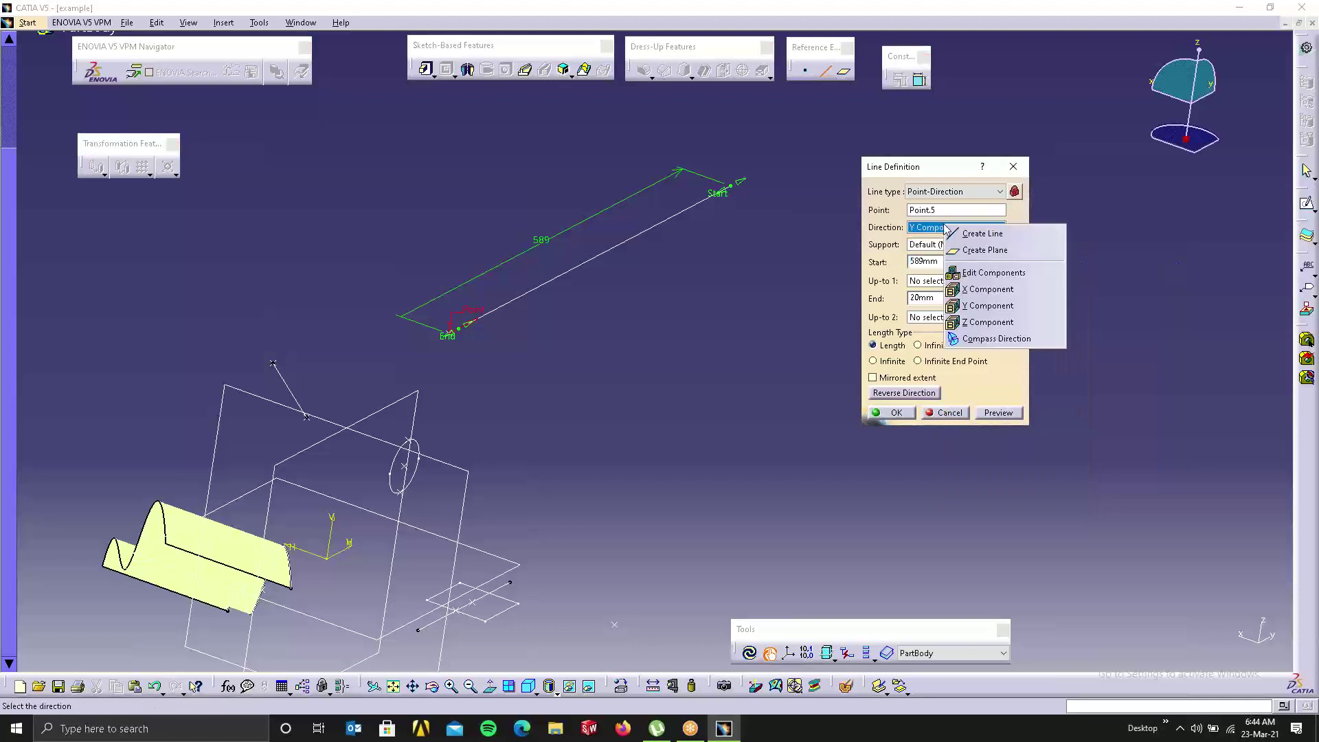
click(988, 322)
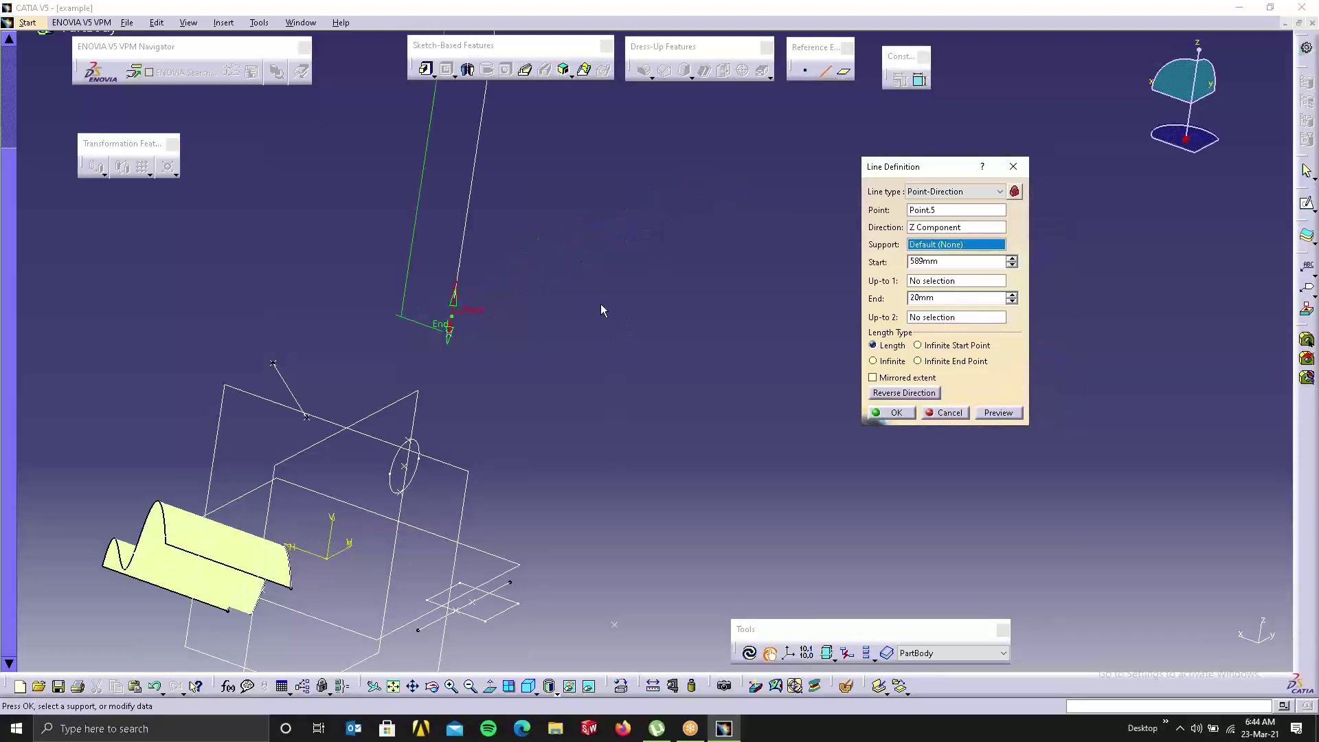
Step: Stretch the line's End to about 66 mm, set Line.2 as its direction, and create the line
drag(457, 332, 459, 287)
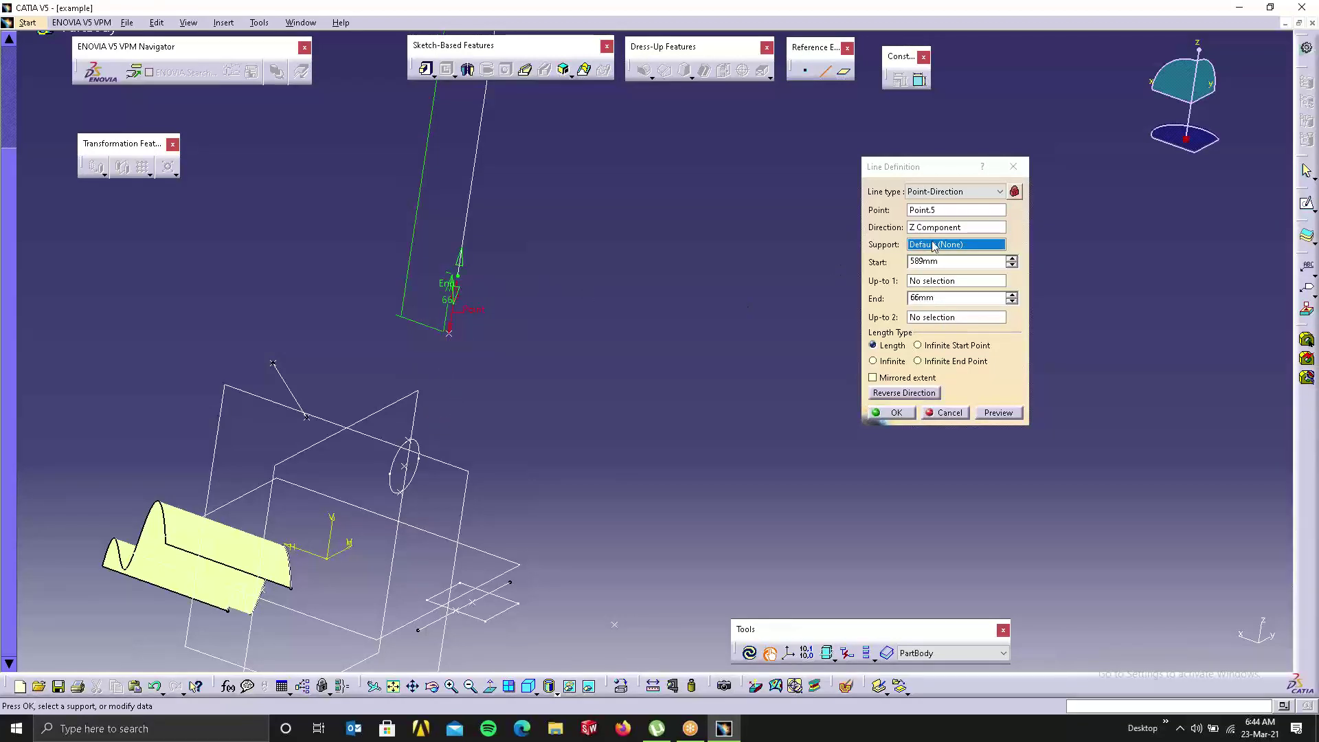
click(951, 230)
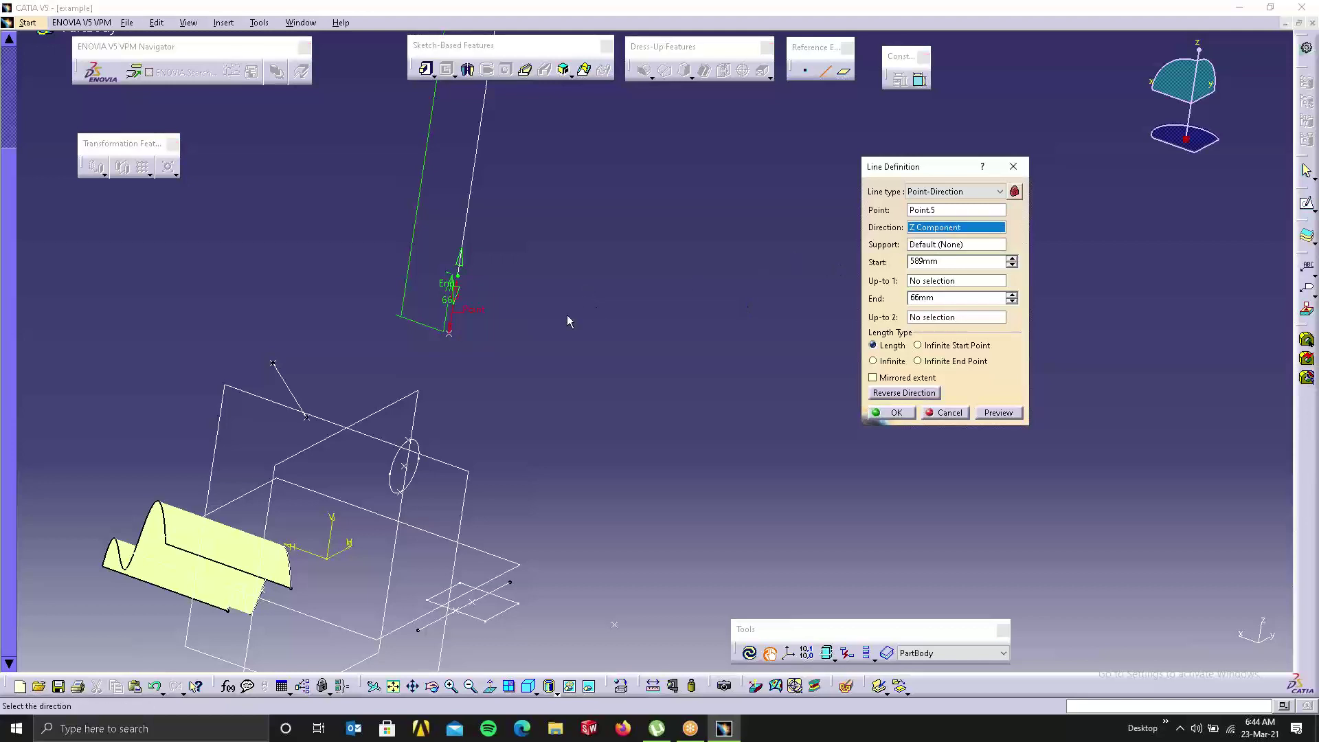
click(286, 380)
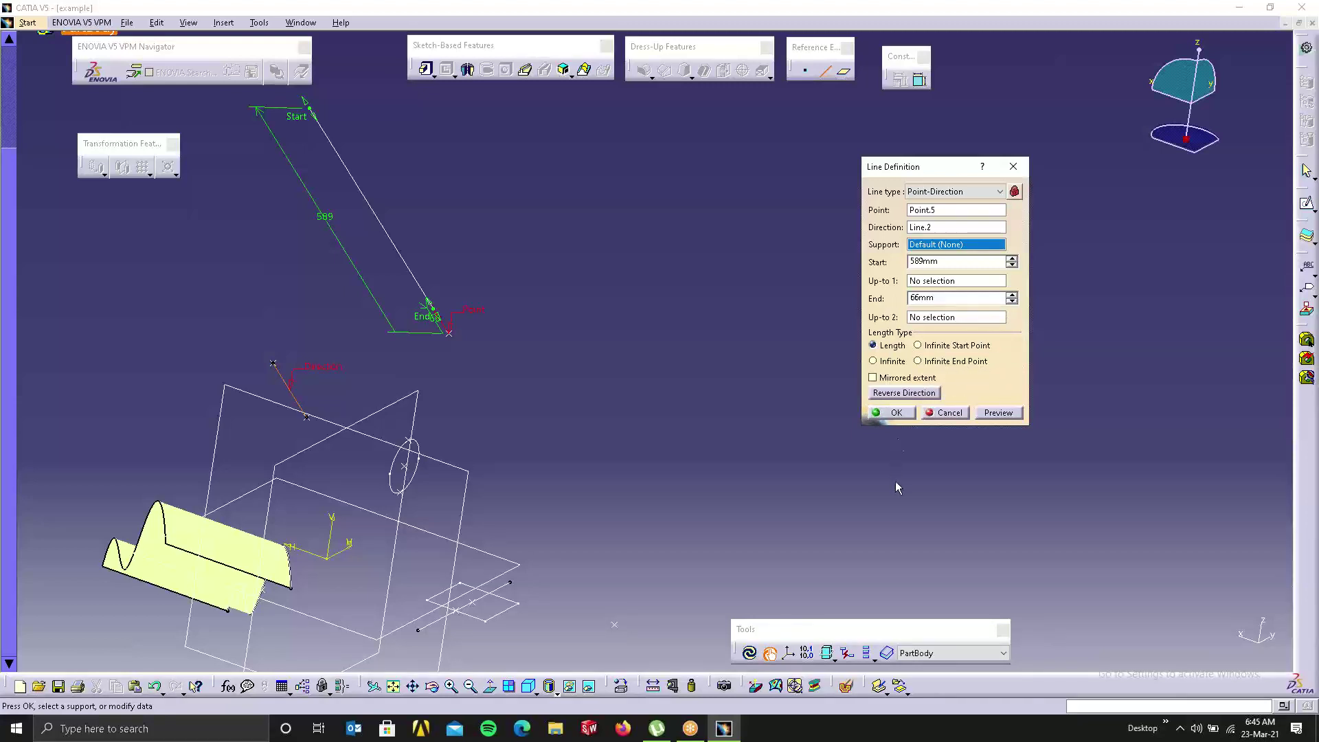
click(892, 413)
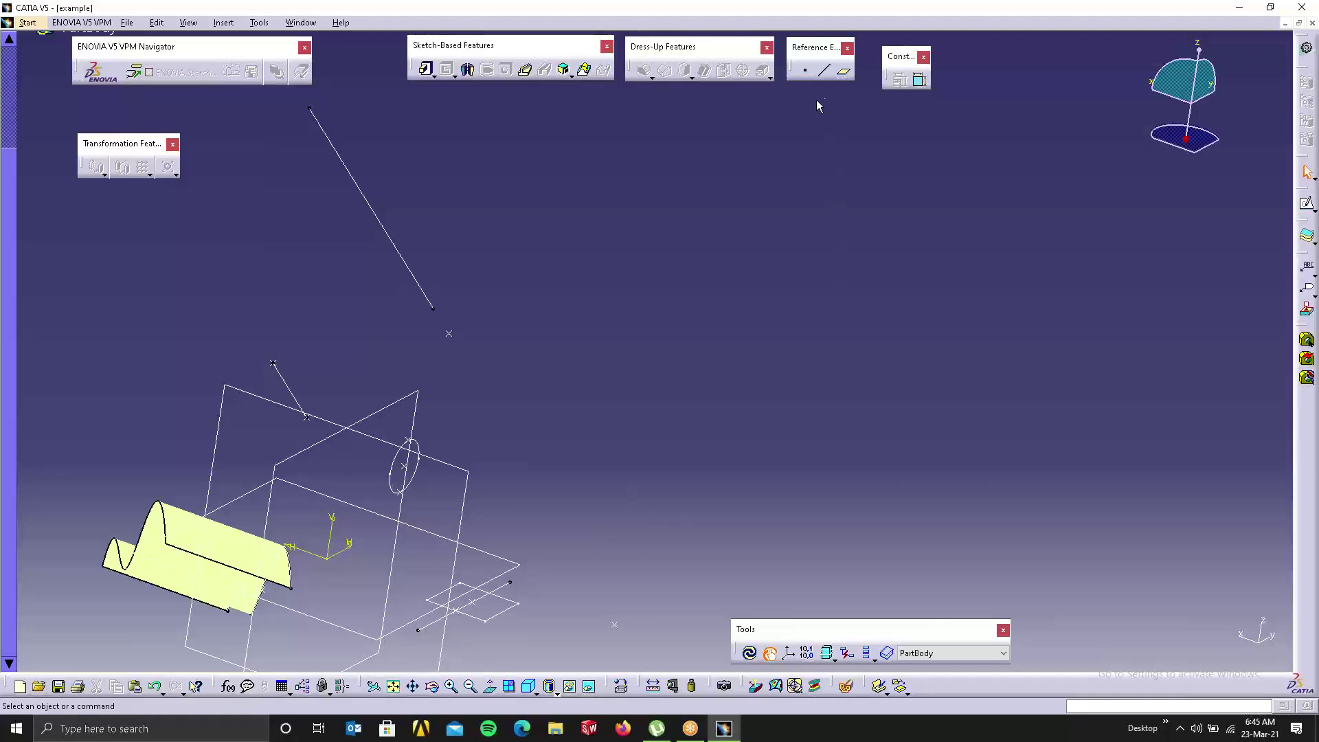
Step: Try a Point-Direction line from the lower vertex of Line.3, with Line.2 and the Y Component as directions
click(824, 72)
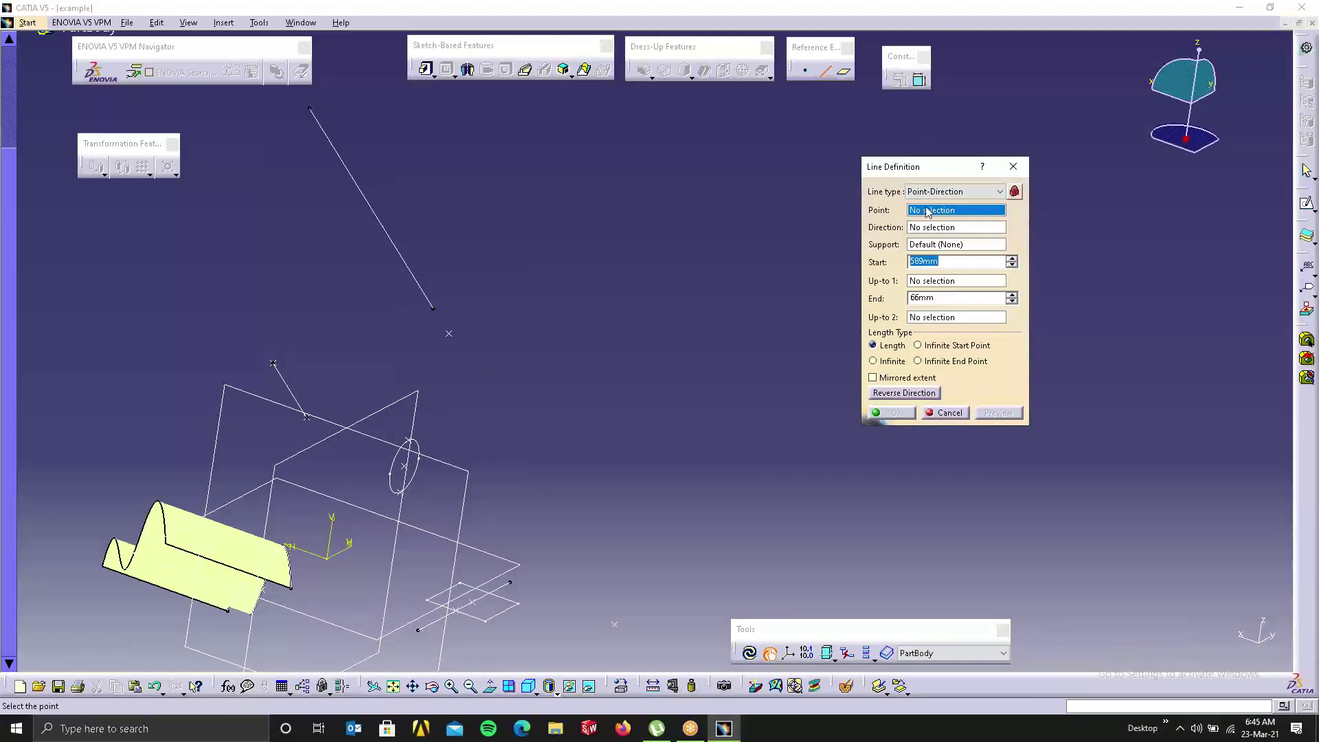
click(433, 311)
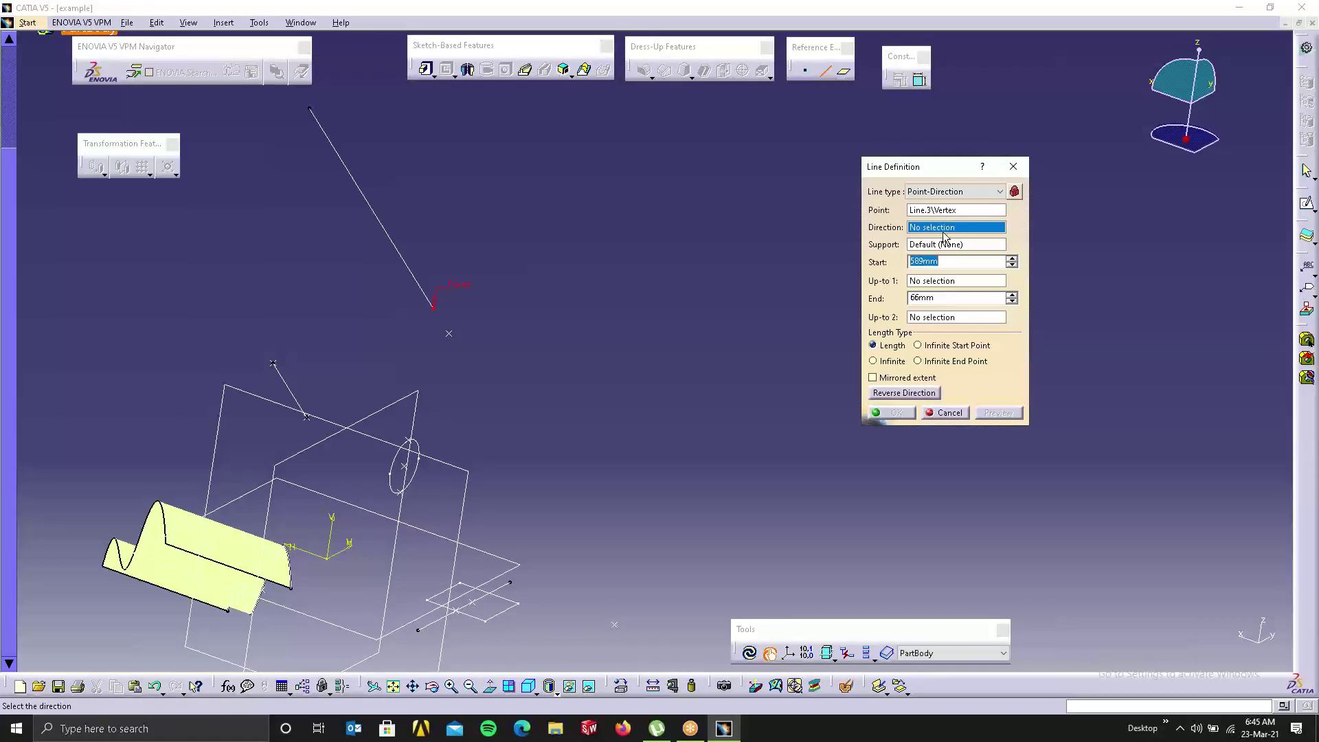
click(286, 382)
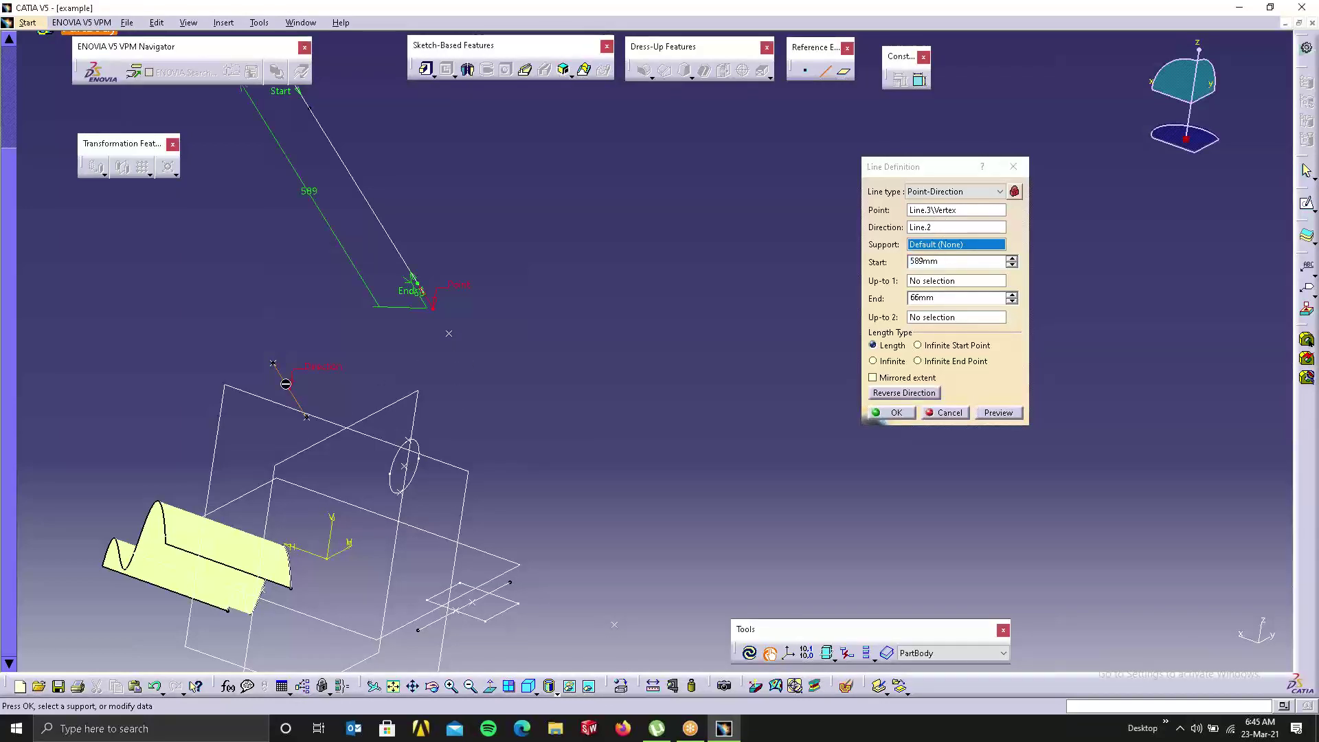
right_click(941, 228)
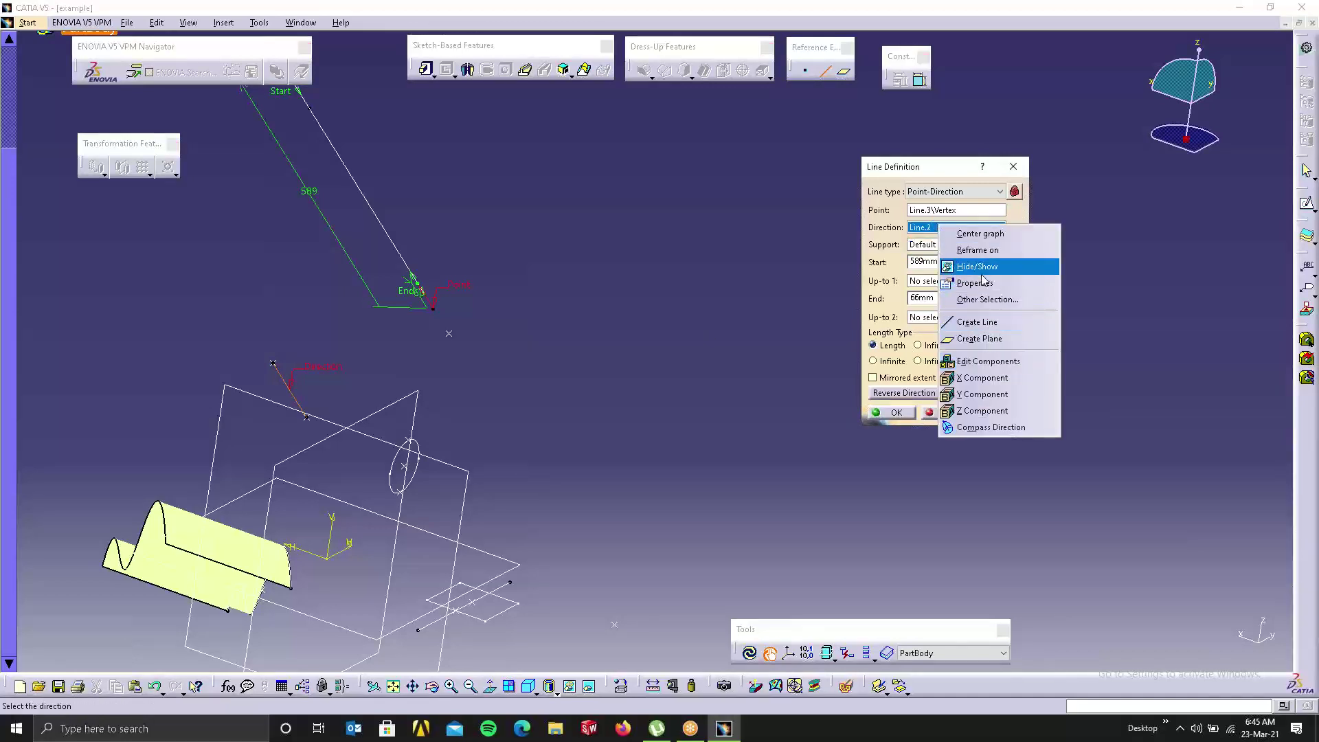
click(990, 397)
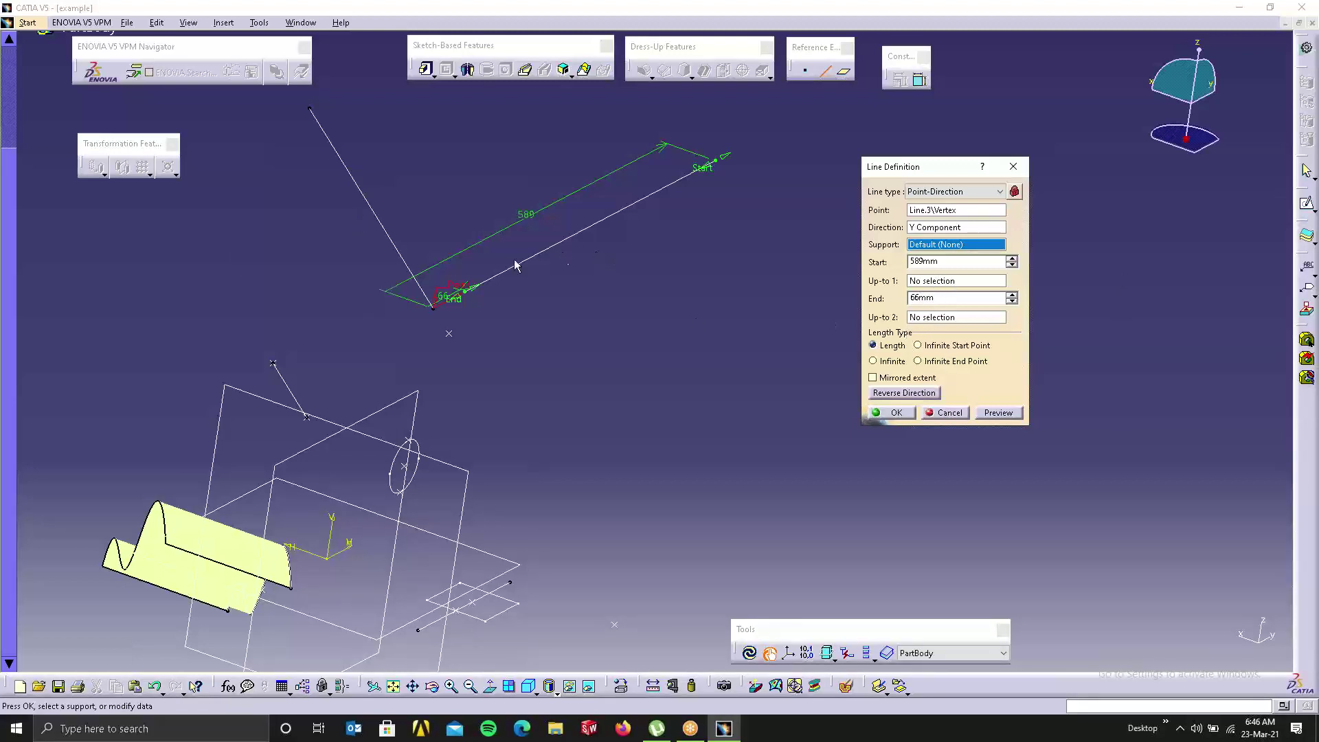
Step: Try Line.3 as the direction with the side reversed, and cancel the line definition
click(939, 229)
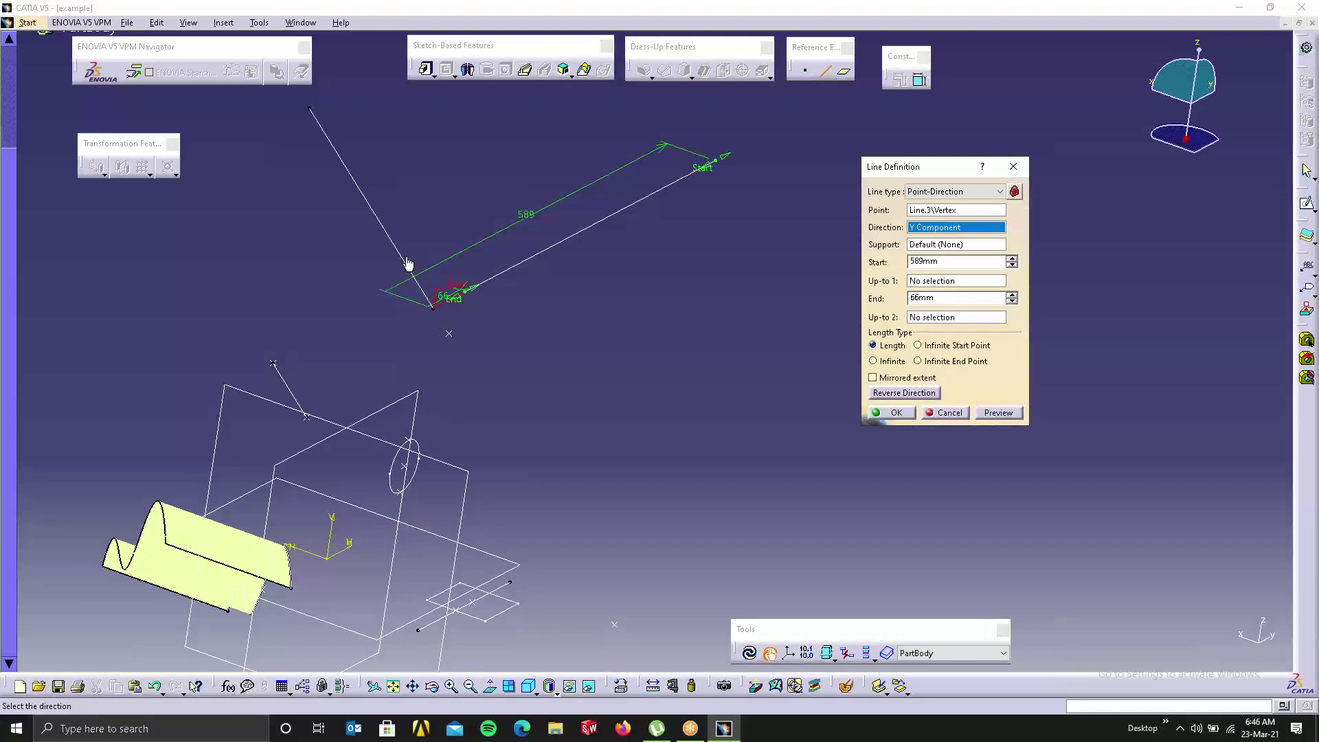
click(370, 208)
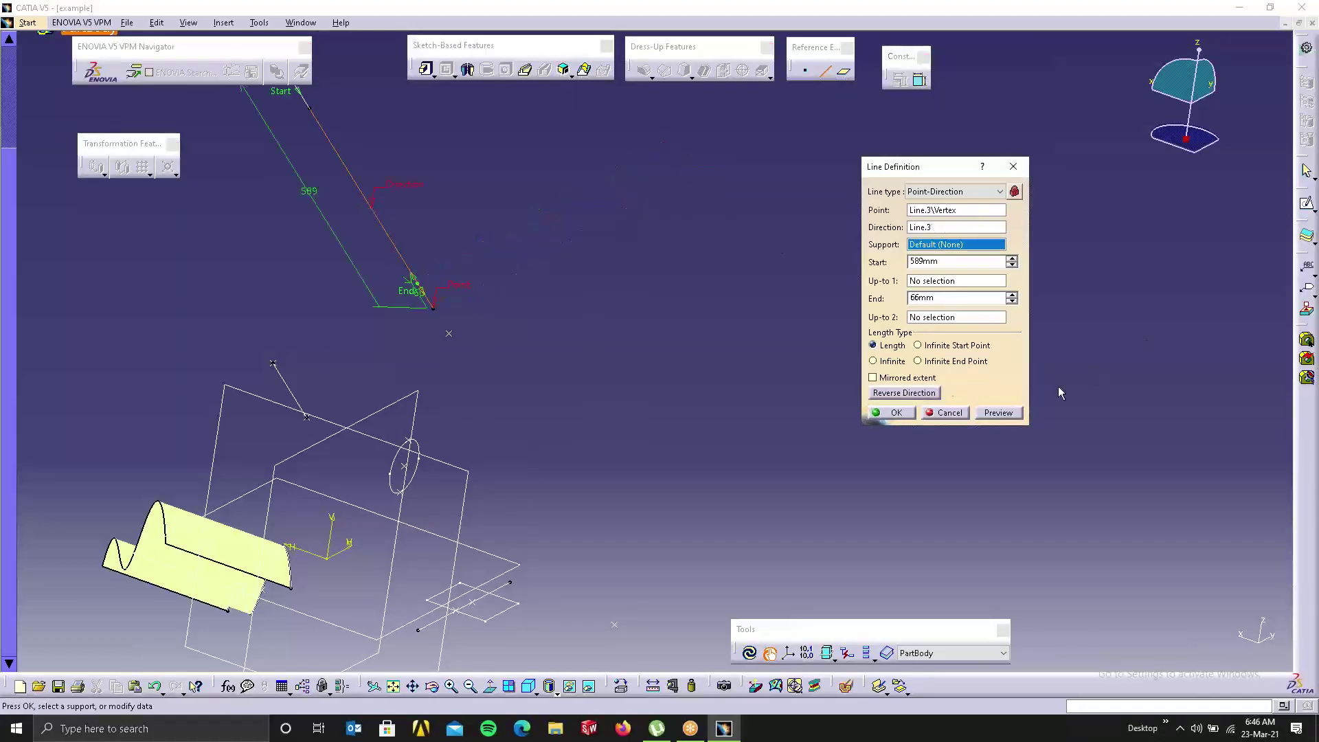
click(899, 394)
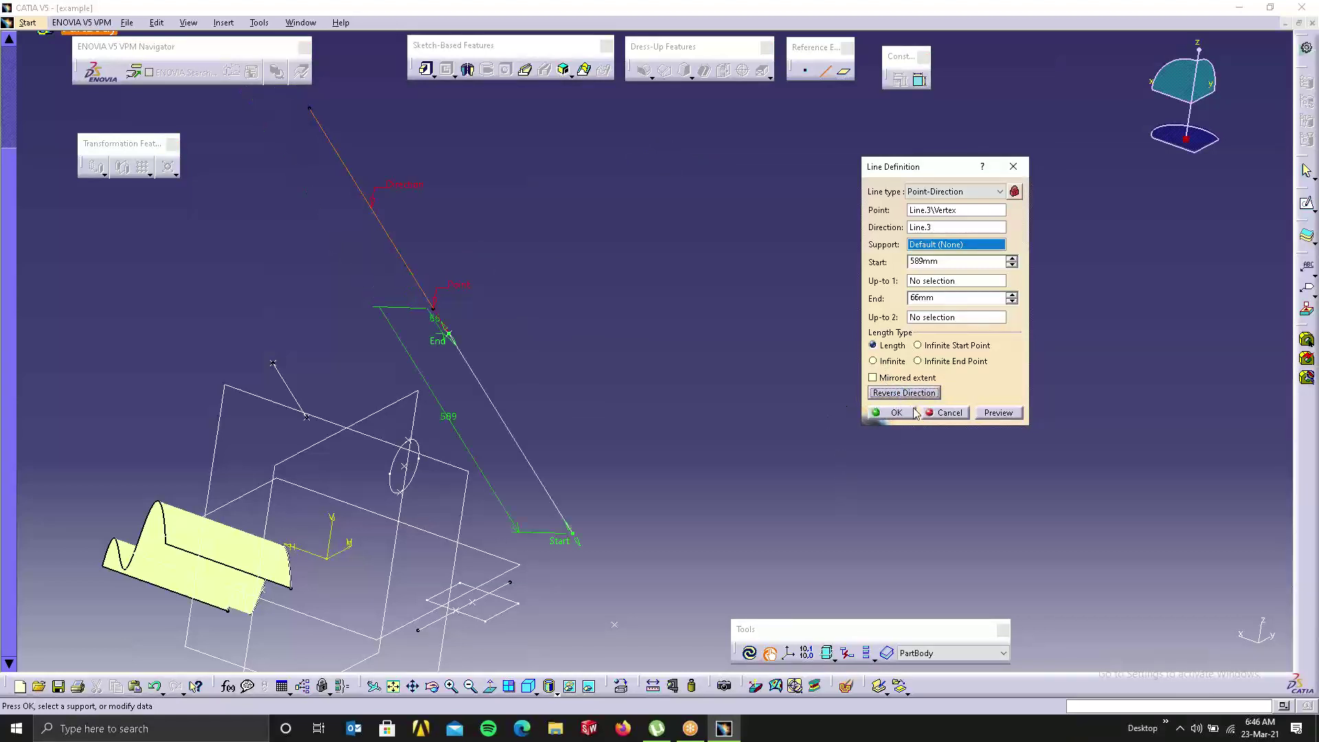
click(935, 244)
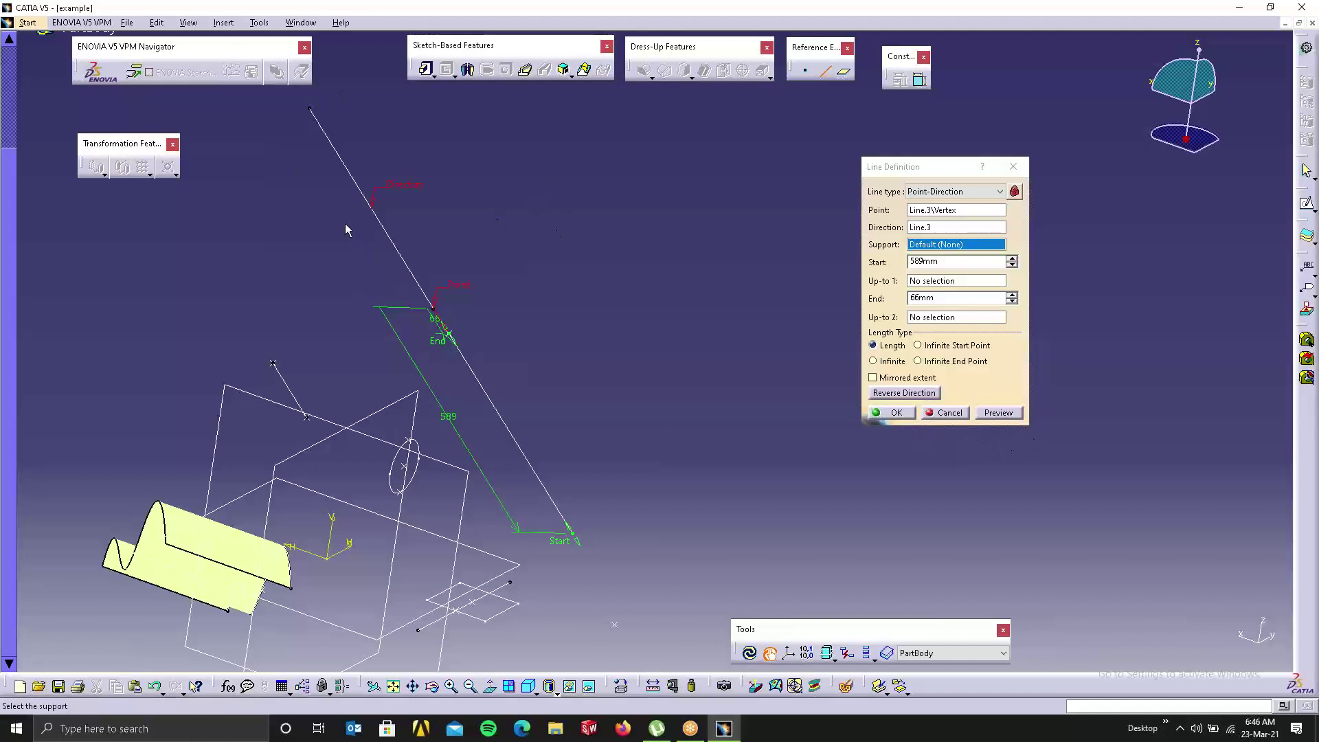
click(960, 413)
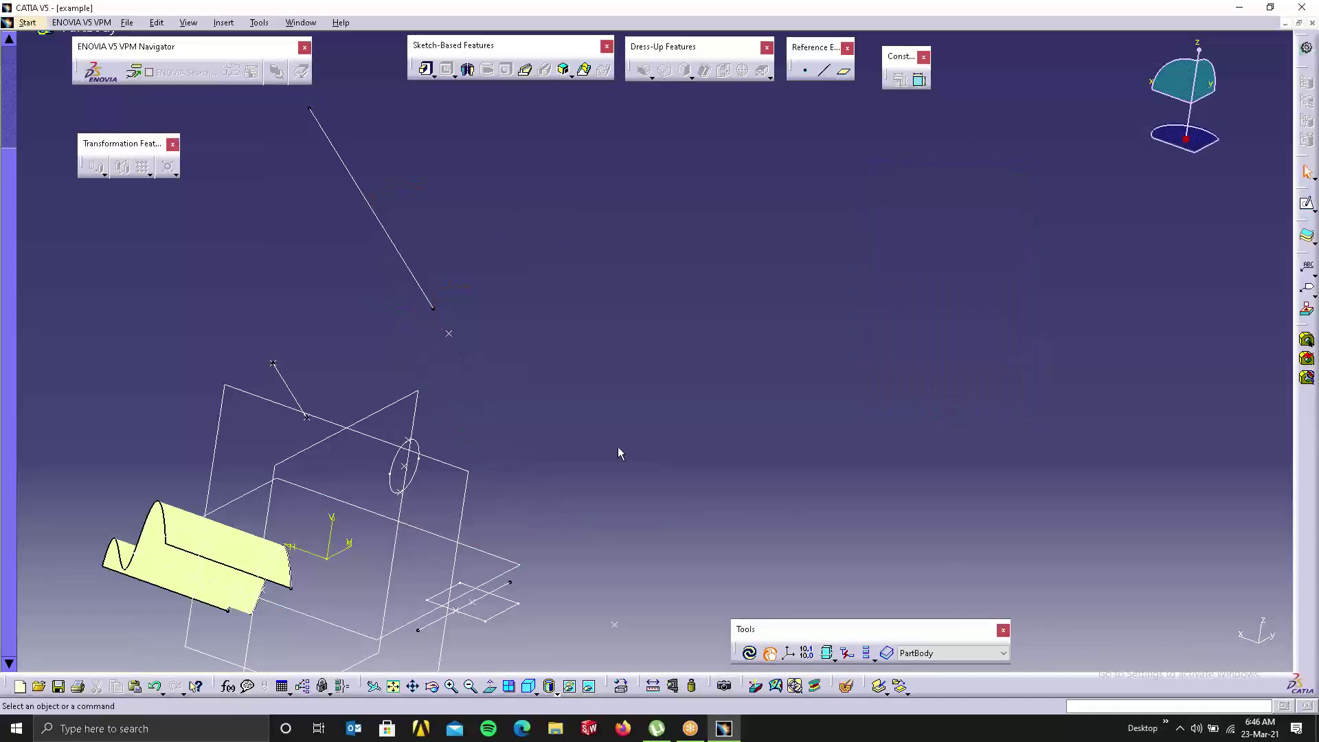
Step: Try a Point-Direction line from the surface's corner vertex in Sketch.3 along the Y Component
middle_drag(438, 403, 557, 214)
middle_drag(162, 501, 765, 224)
middle_click(764, 224)
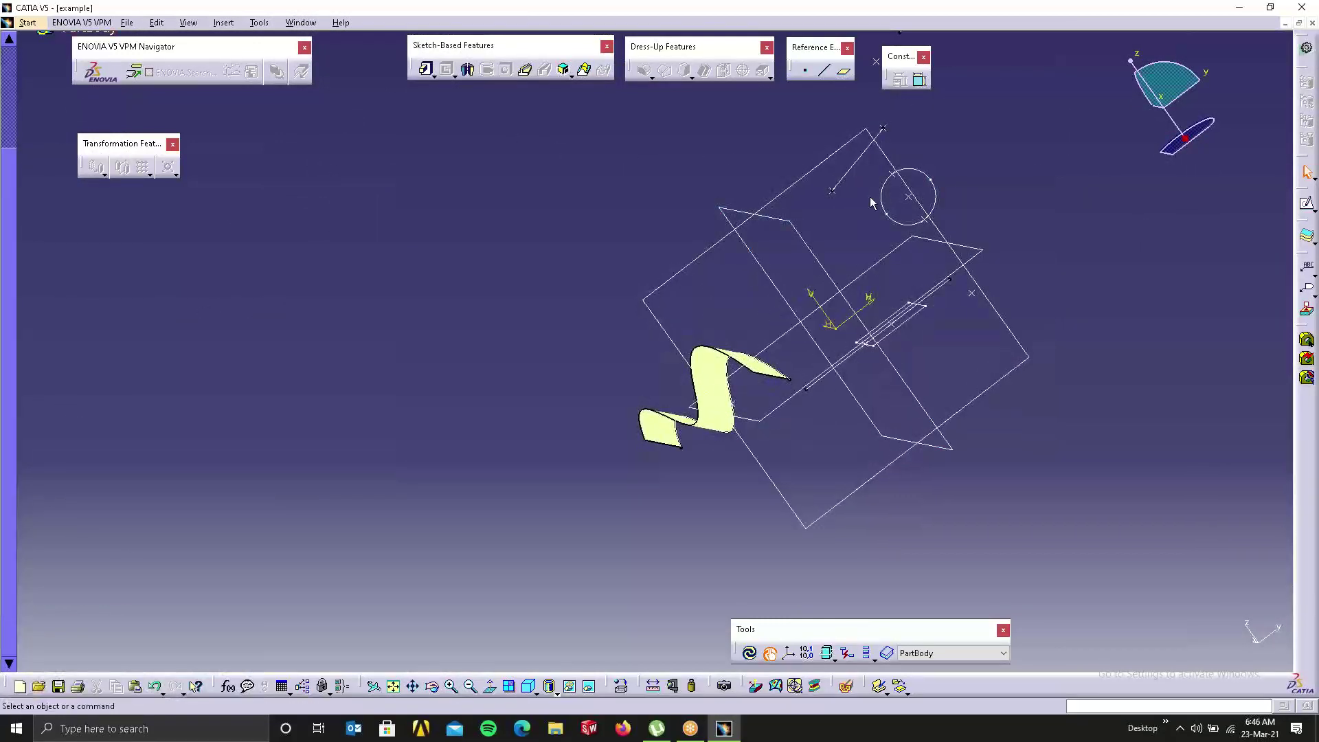
click(810, 77)
click(824, 71)
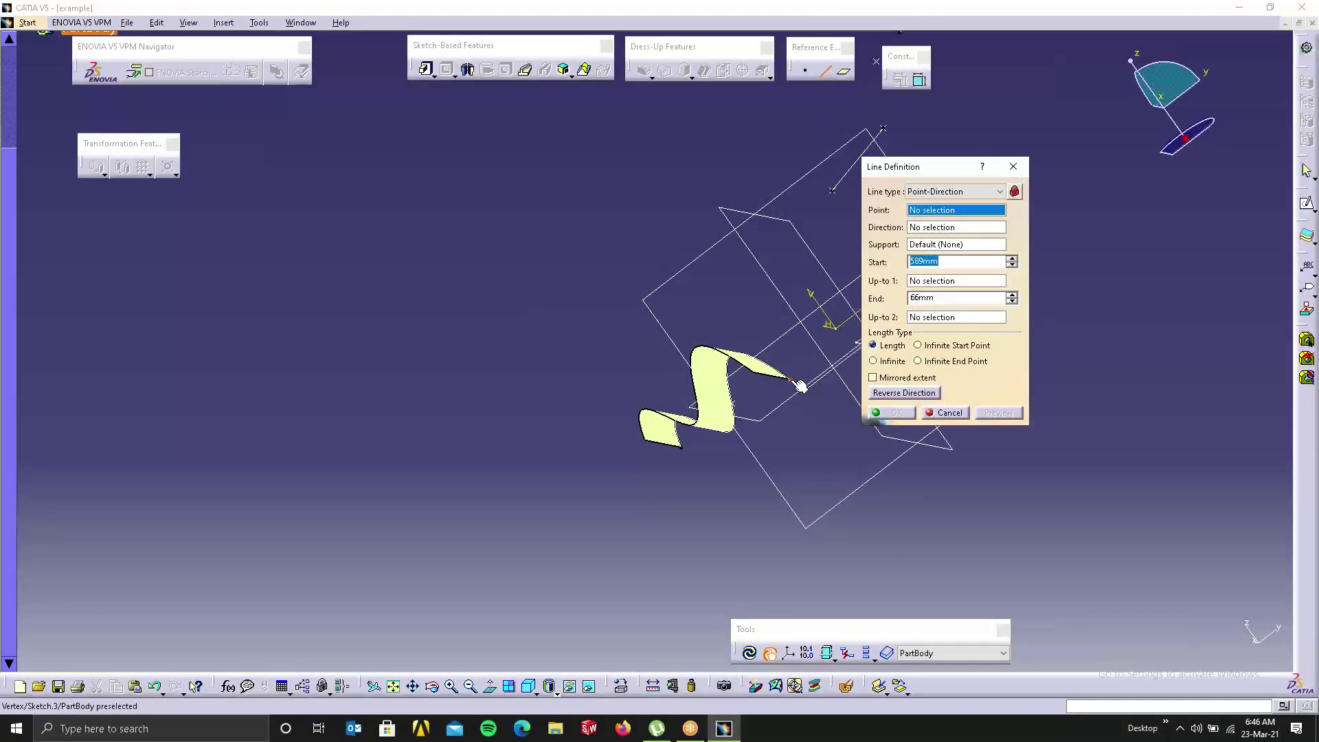
click(800, 386)
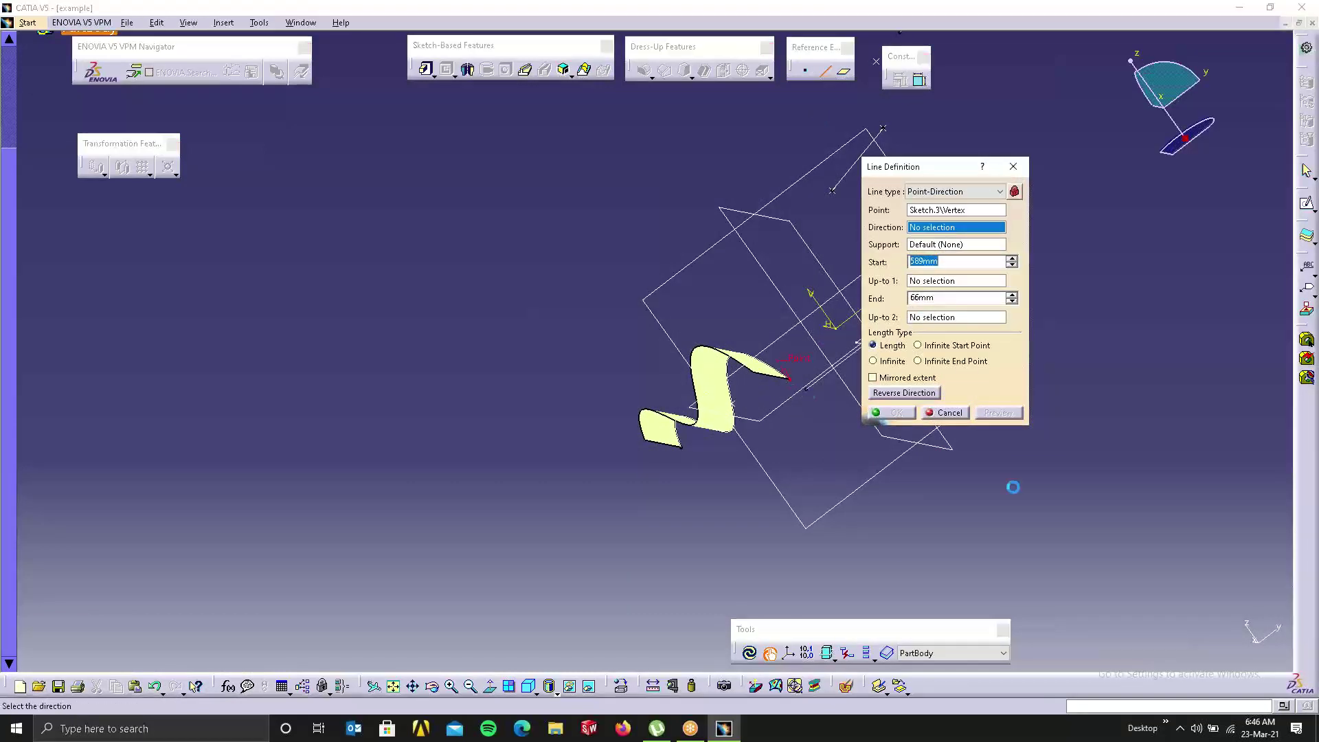
right_click(926, 233)
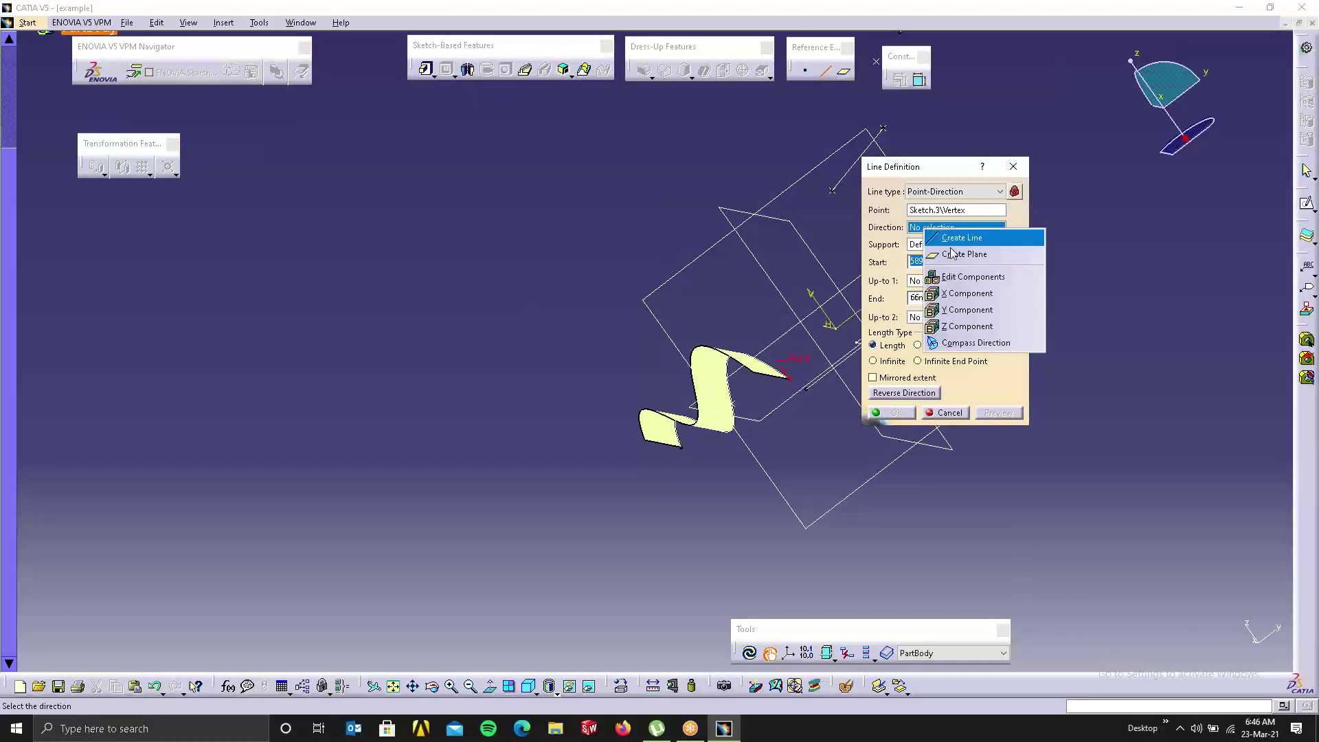
click(986, 318)
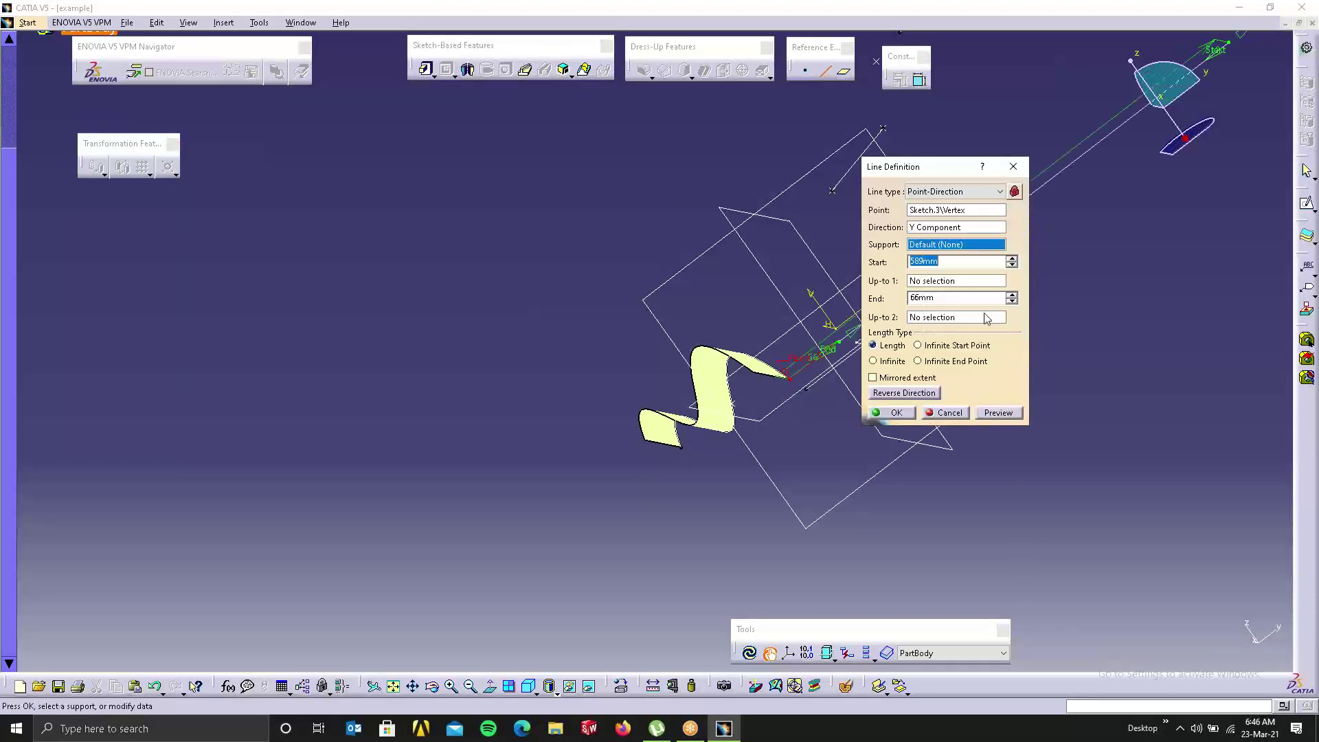
Step: Switch the line's direction to the Z Component, reverse it, and set Start to 0 mm
right_click(939, 232)
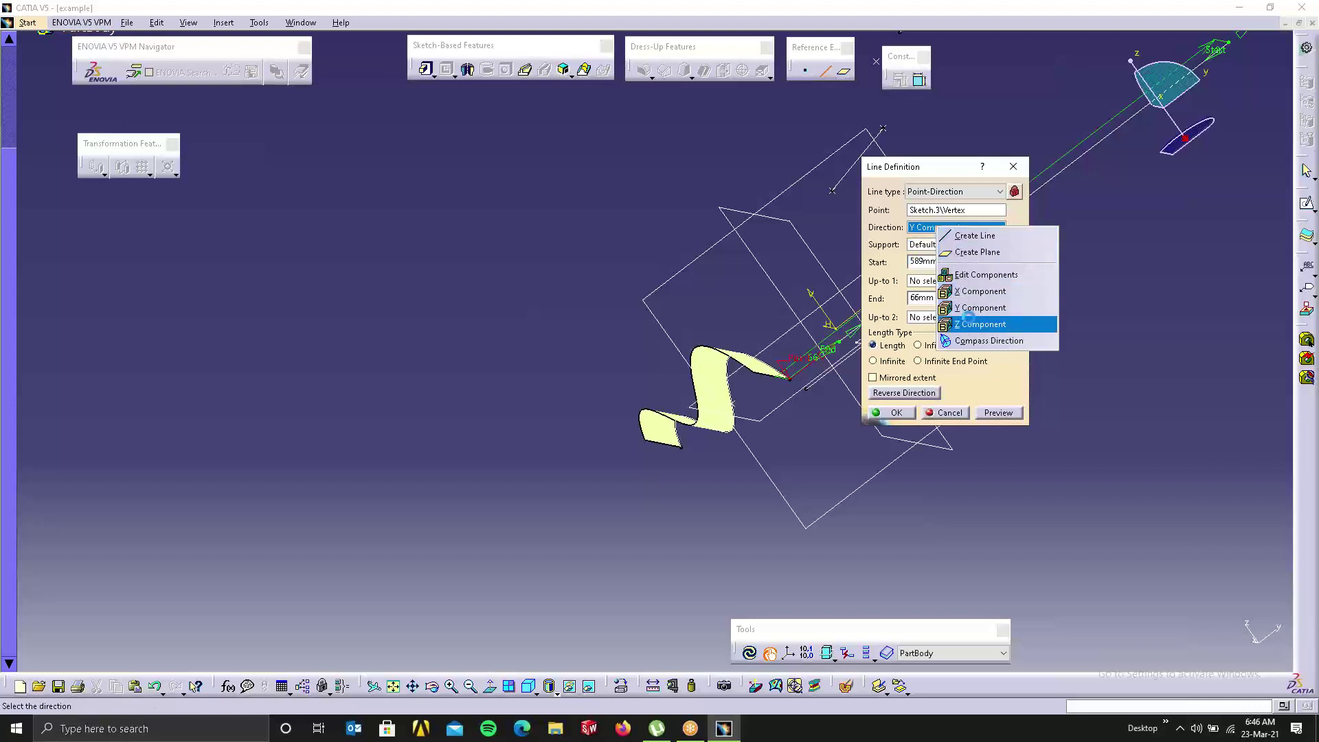
click(970, 325)
click(911, 394)
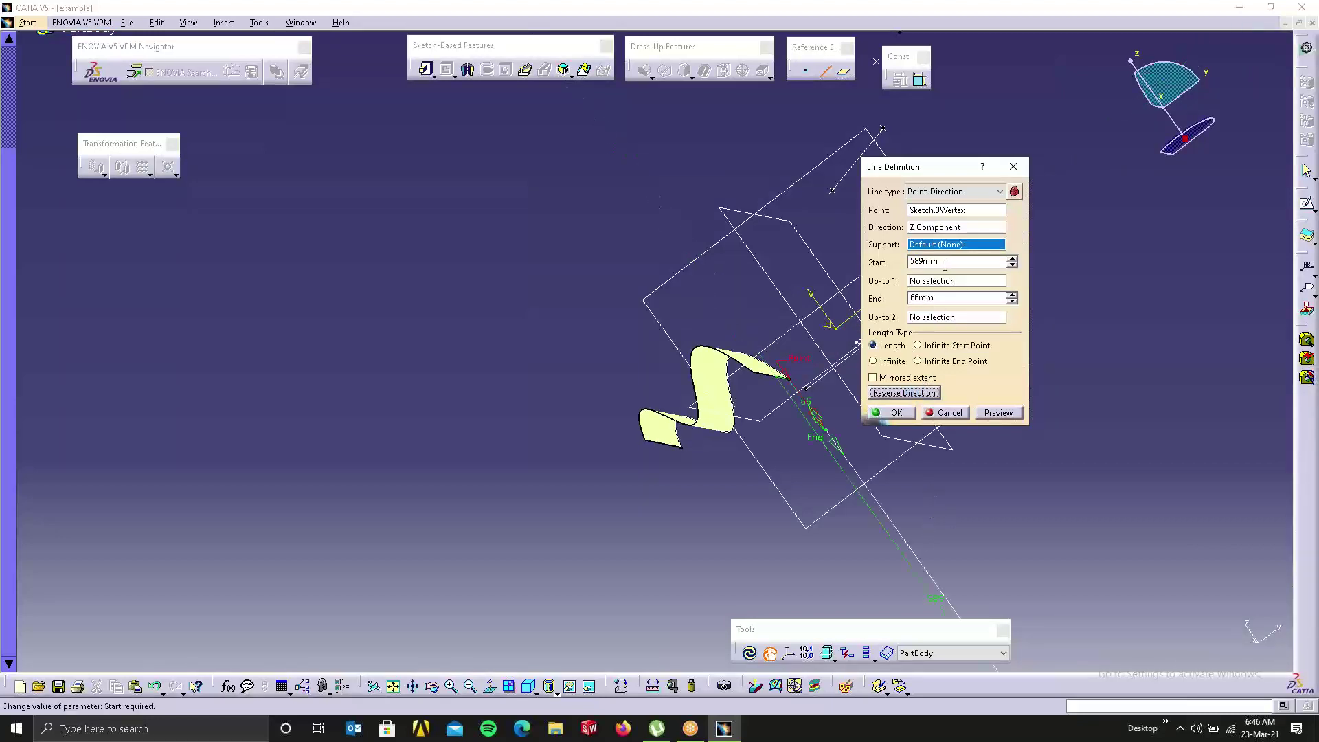
drag(943, 263, 905, 265)
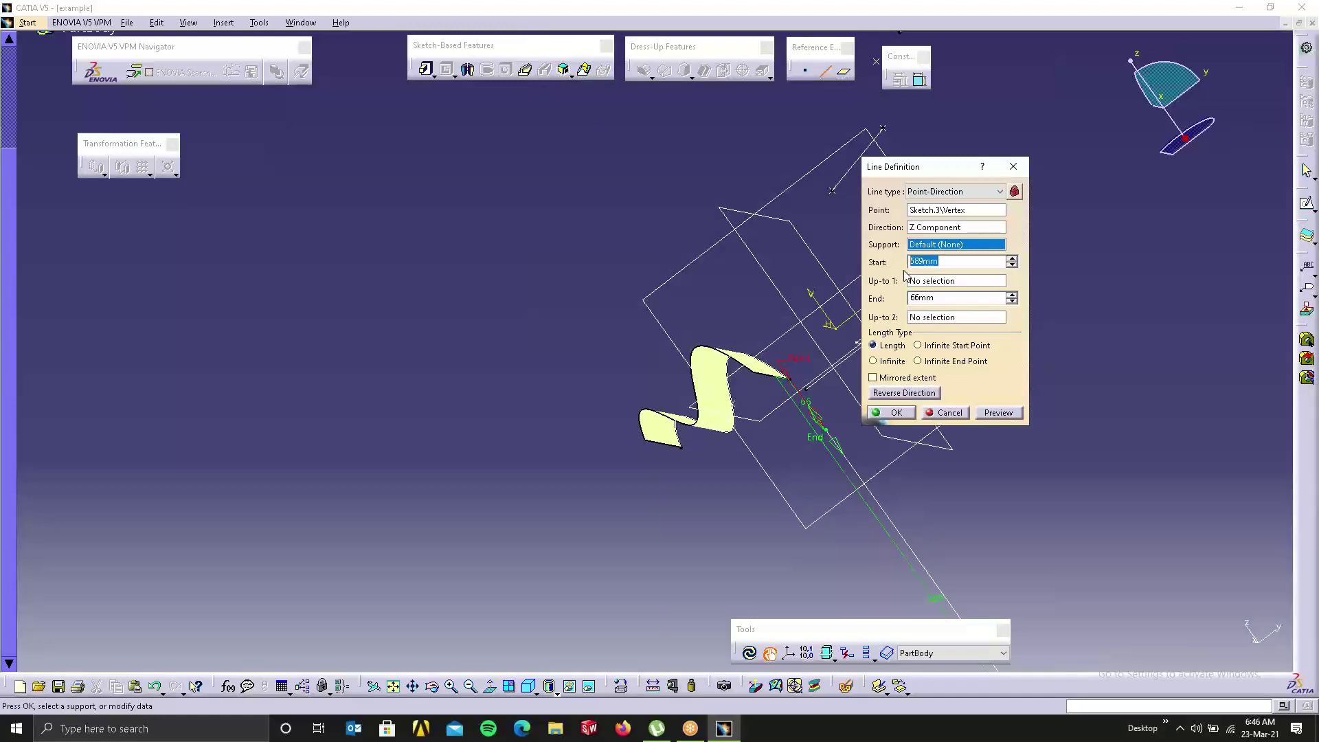
text(0)
click(943, 299)
Step: Try the extruded surface Extrude.1 as the support for the line and dismiss the update error
middle_drag(808, 347, 687, 412)
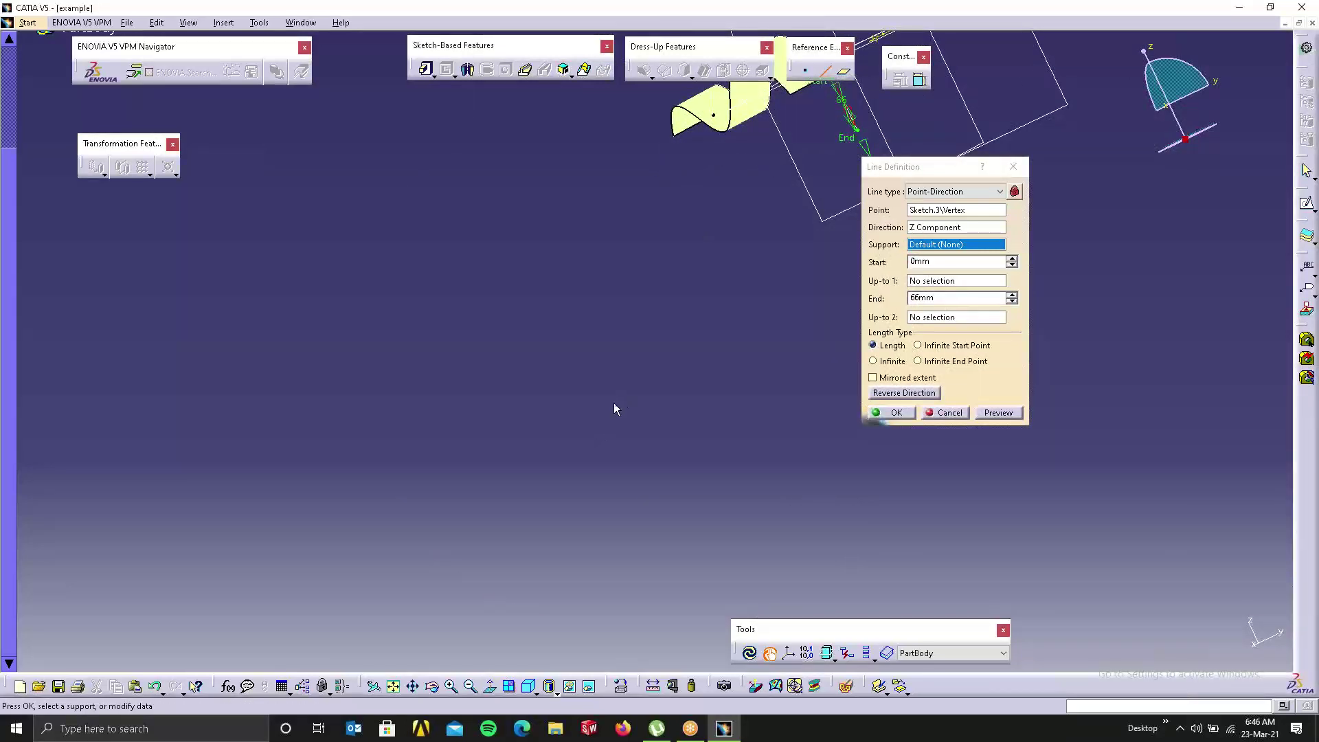
middle_drag(677, 272, 587, 442)
click(712, 240)
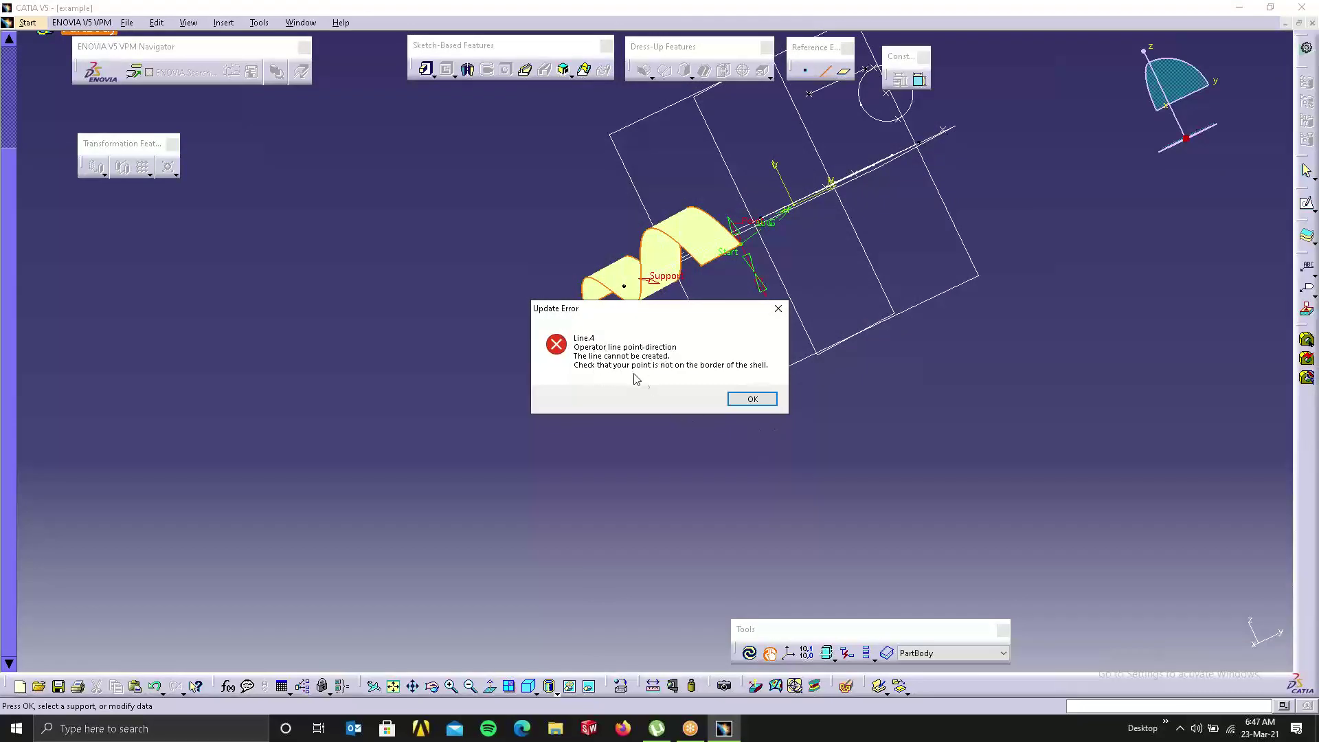
click(751, 397)
mouse_move(679, 431)
middle_down()
mouse_move(665, 459)
mouse_move(609, 427)
mouse_move(618, 448)
mouse_move(715, 251)
mouse_move(601, 244)
middle_up()
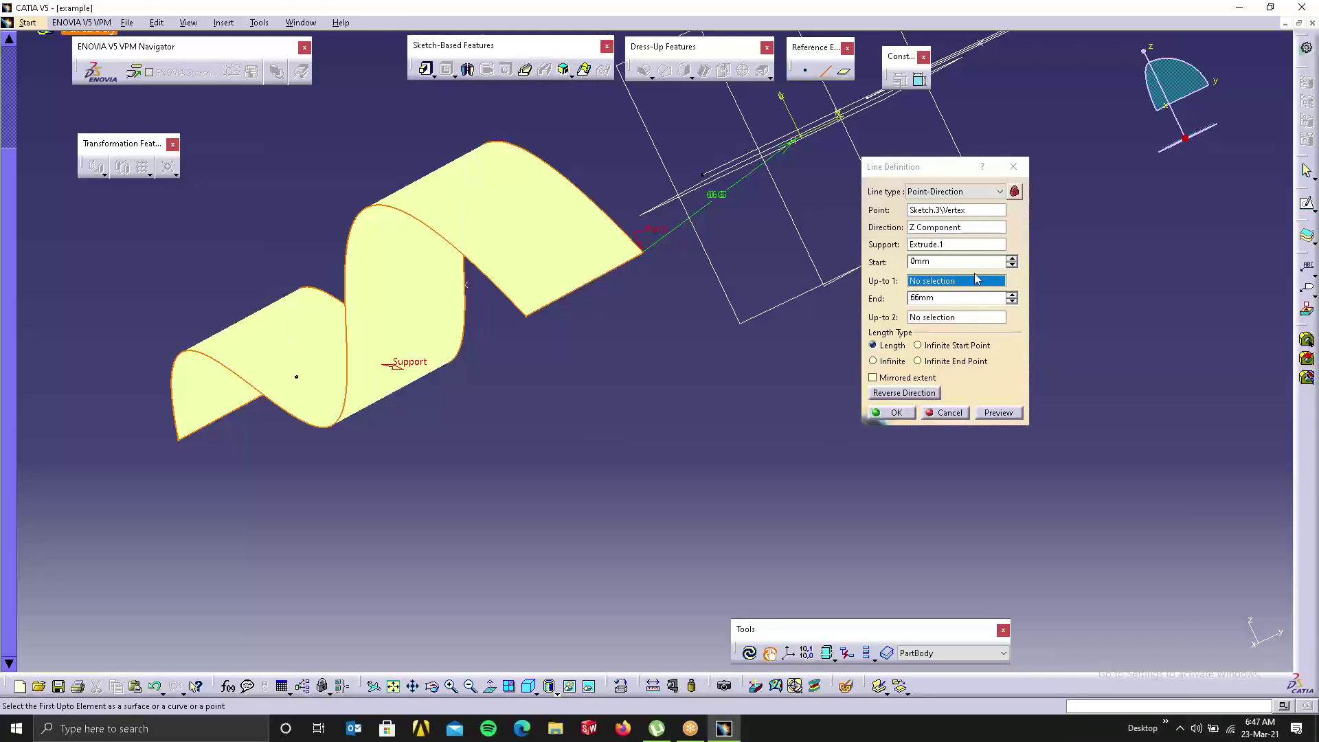
Step: Try picking the surface's corner vertex again as the line's point, and cancel the line definition
click(939, 229)
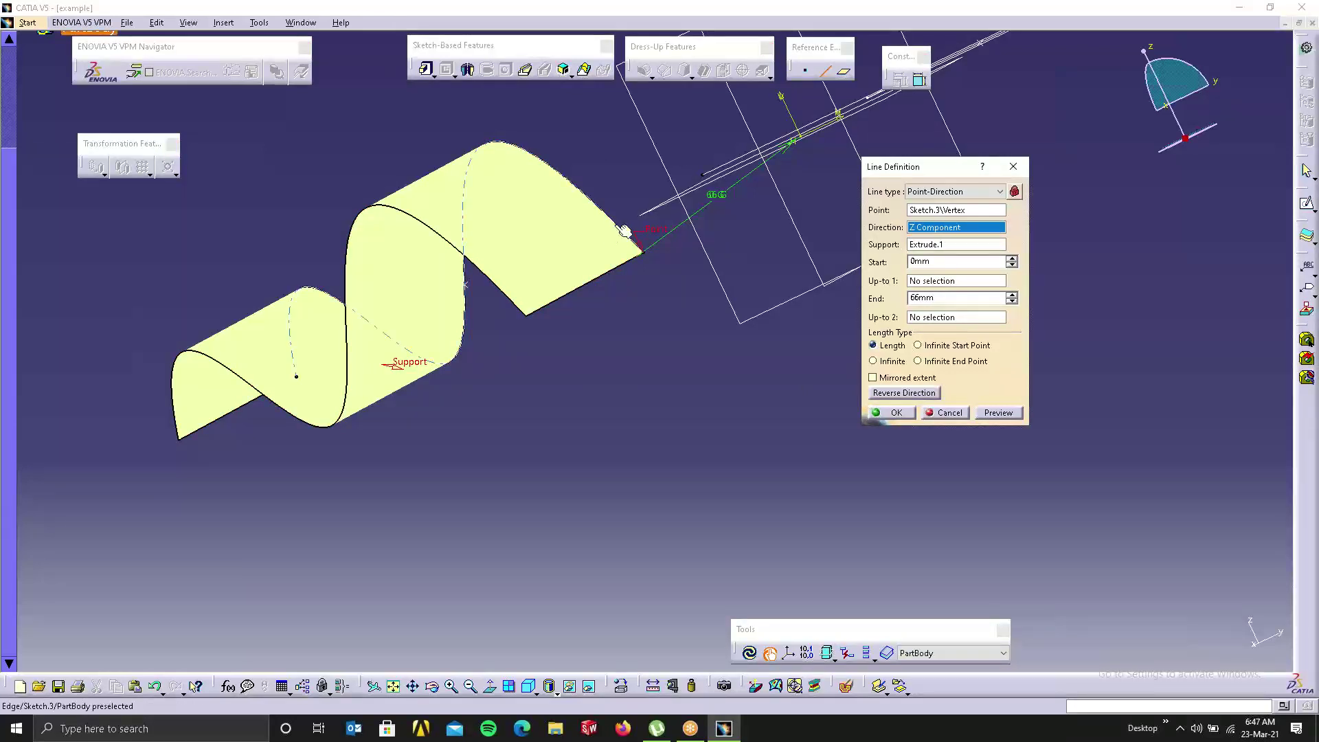
click(951, 212)
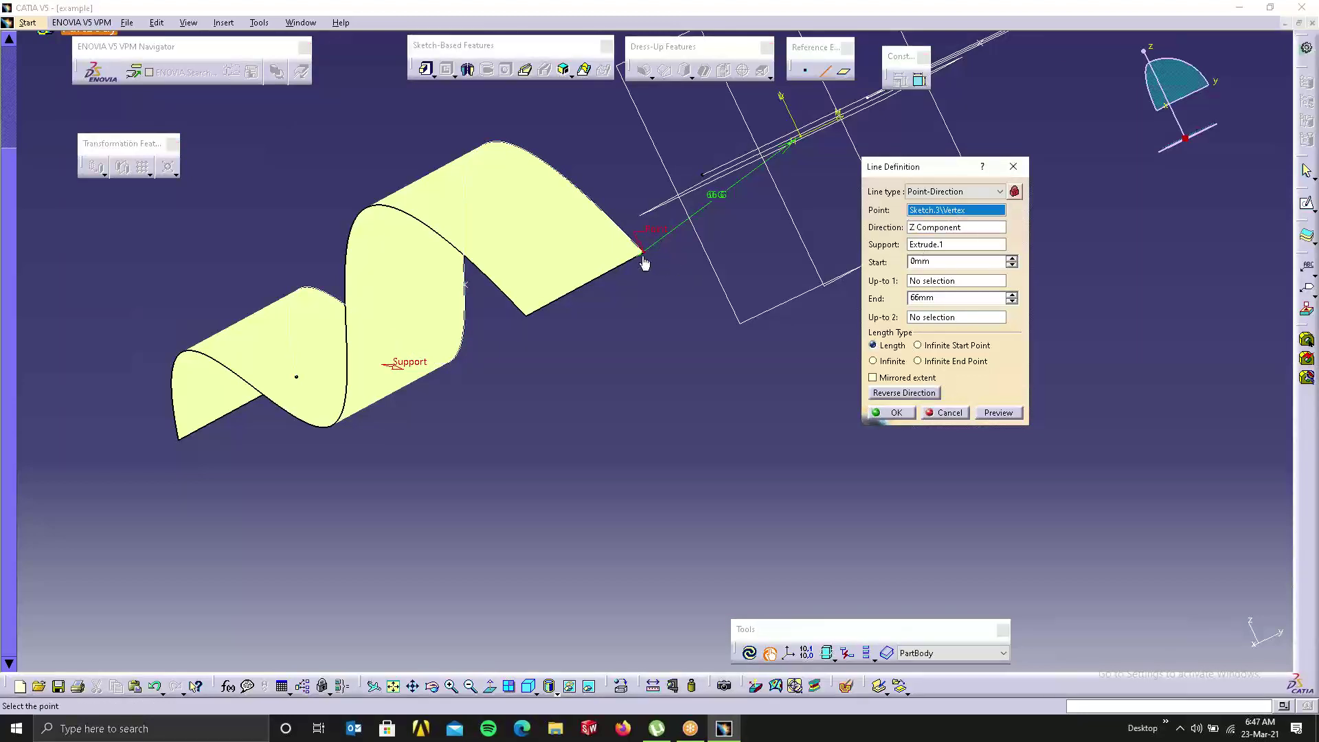
click(644, 263)
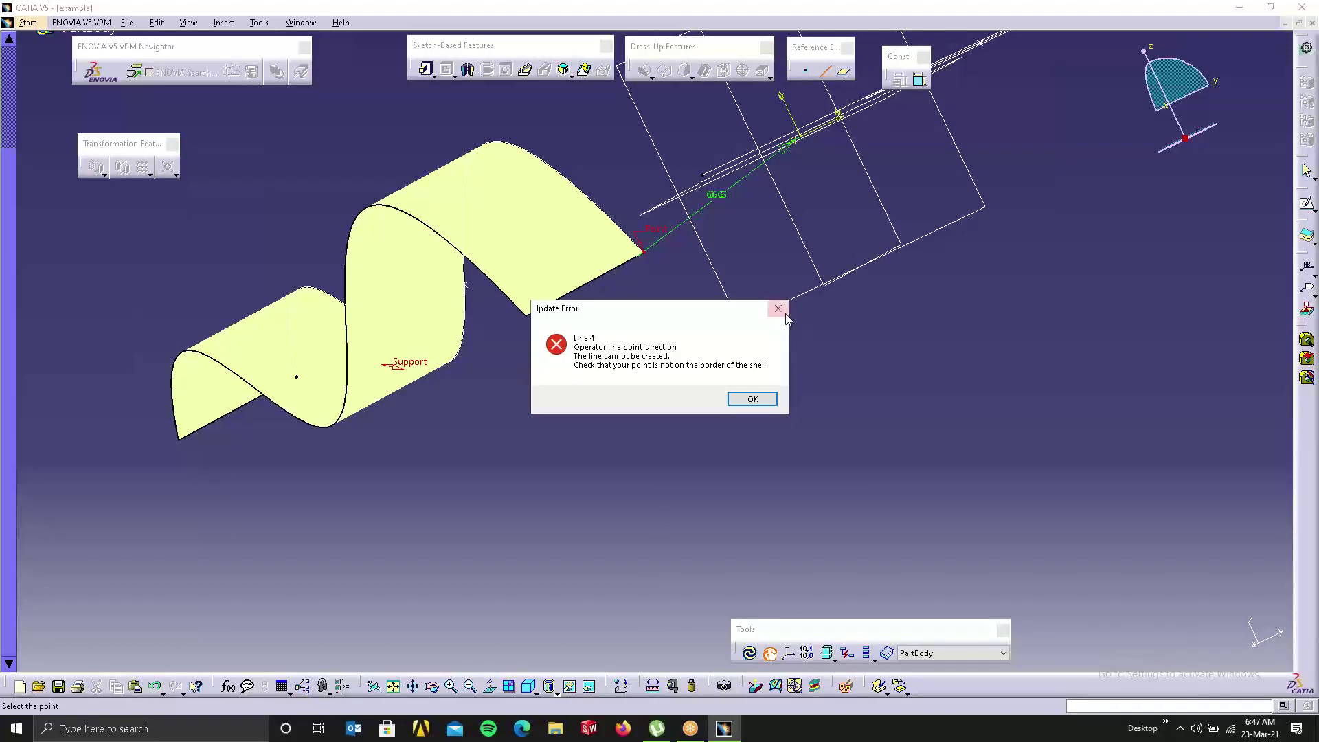
click(778, 308)
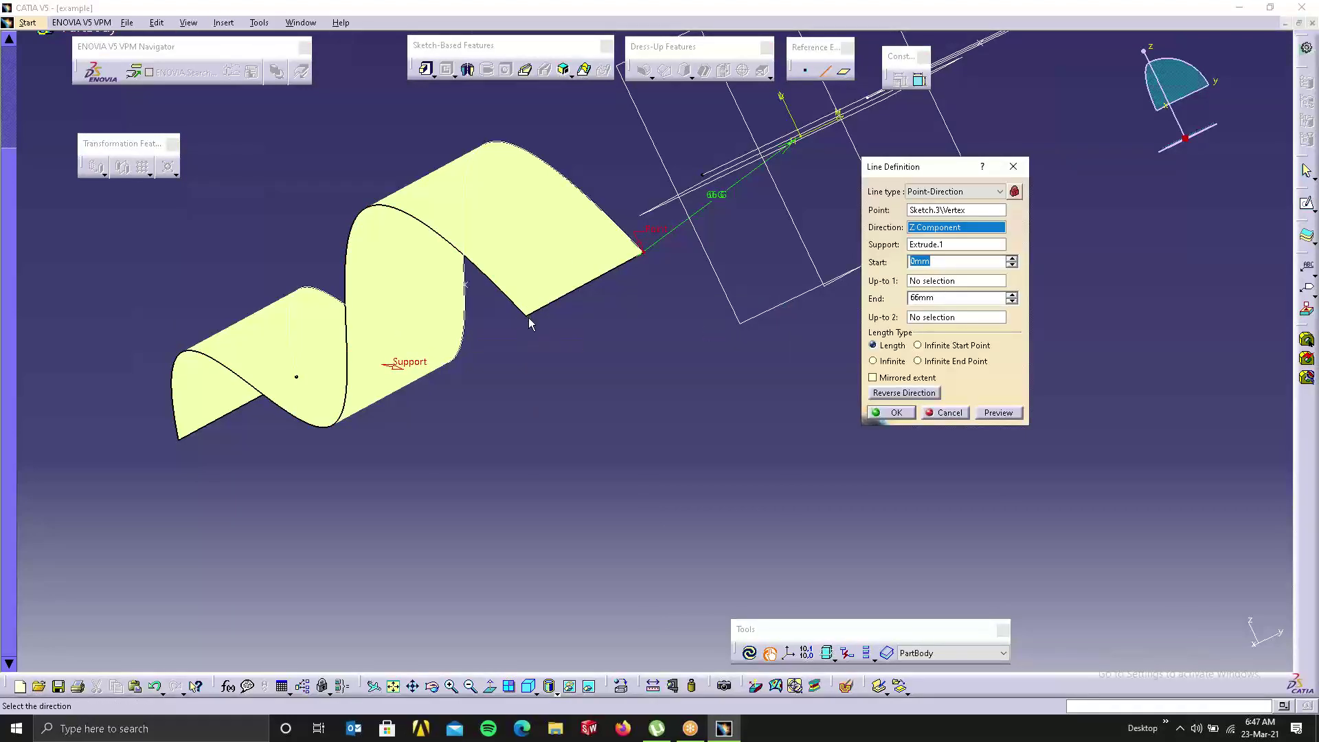
click(945, 412)
Step: Try an Angle/Normal to curve line on Line.3 from its end vertex with Extrude.1 as support, and dismiss the warning
middle_drag(637, 308, 666, 428)
middle_drag(879, 193, 898, 542)
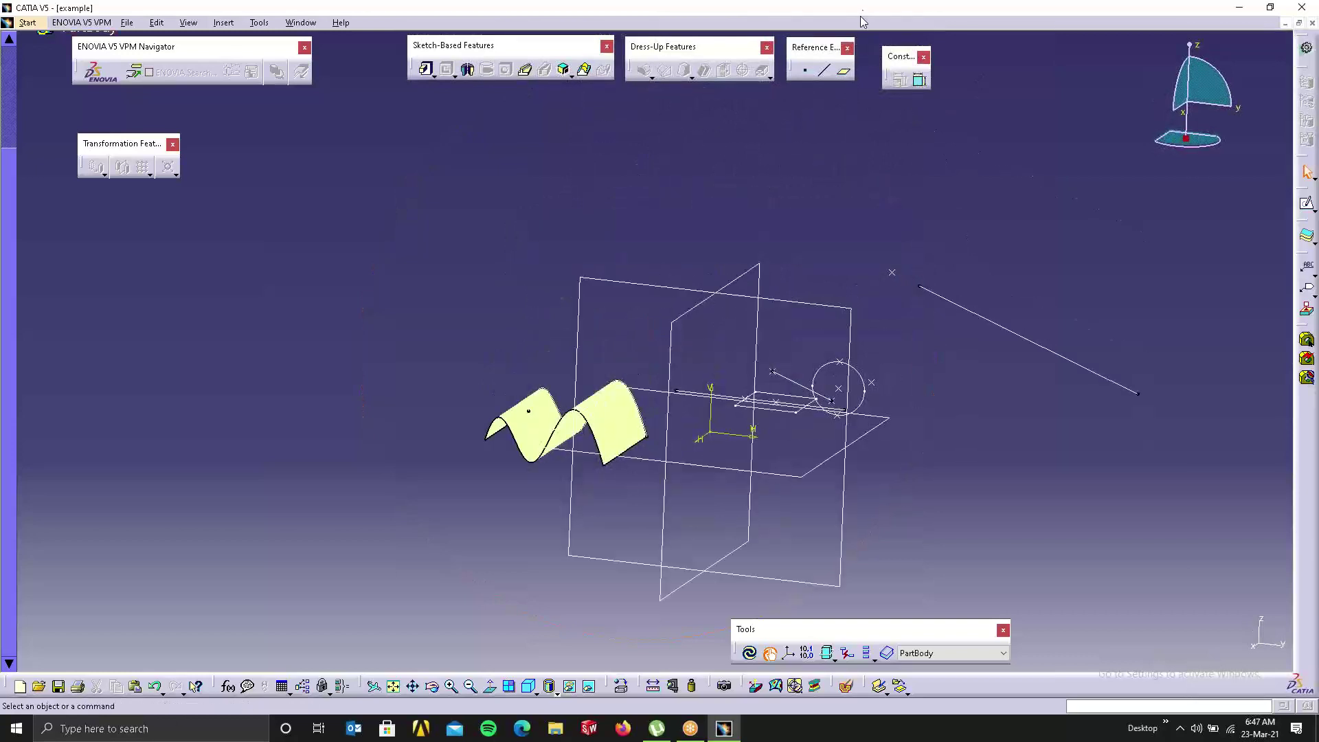
click(824, 70)
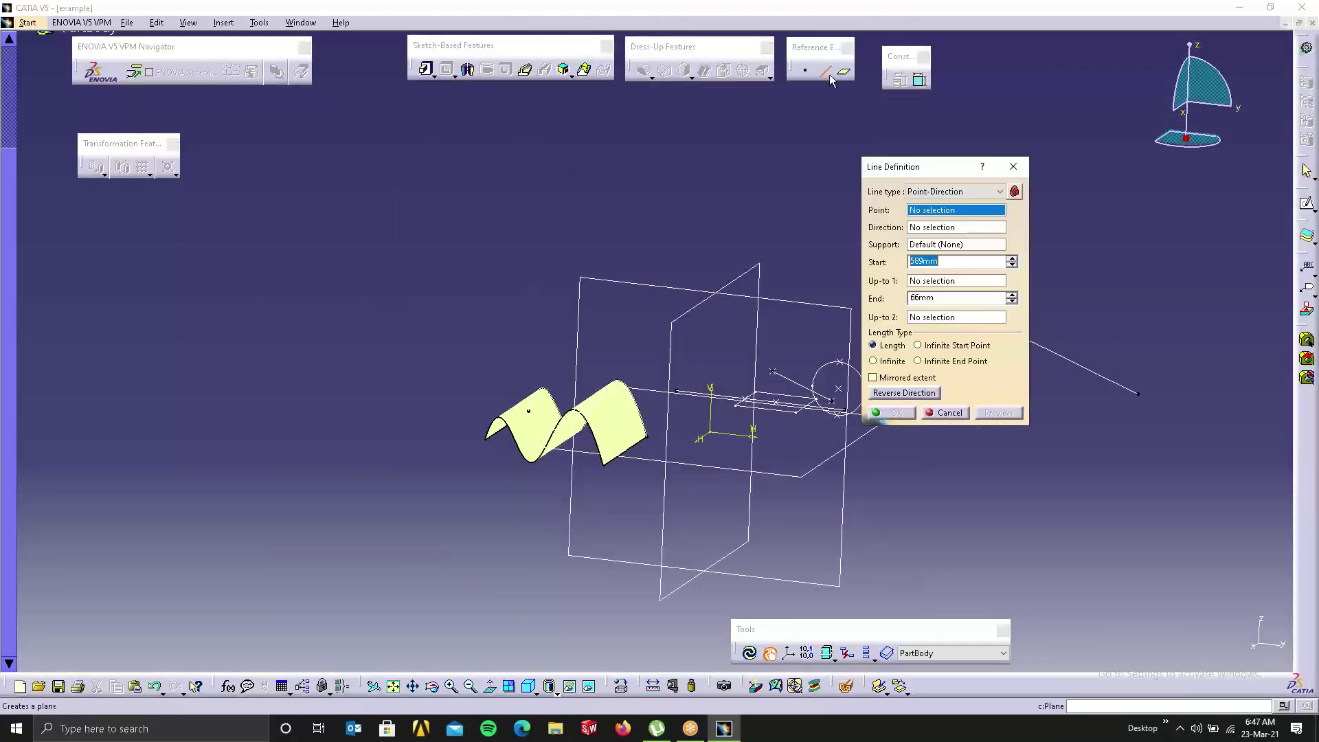
click(924, 194)
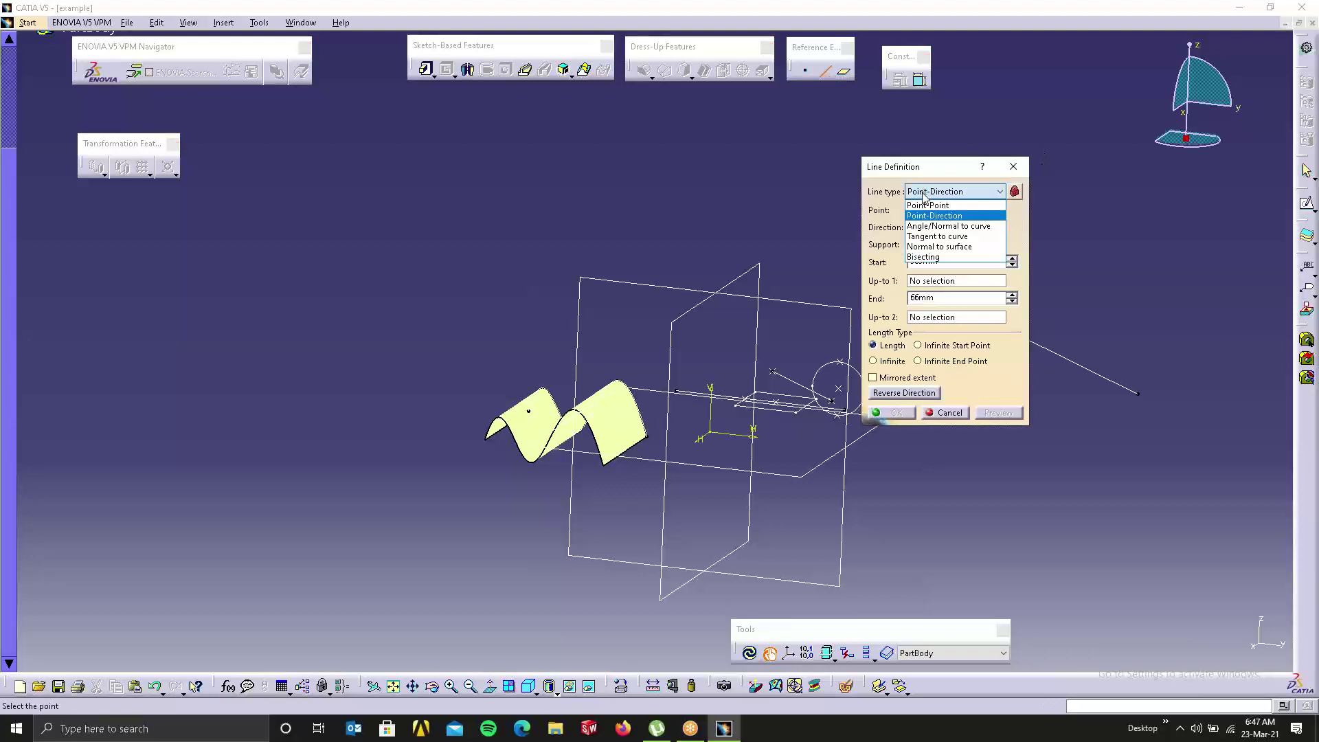
click(951, 226)
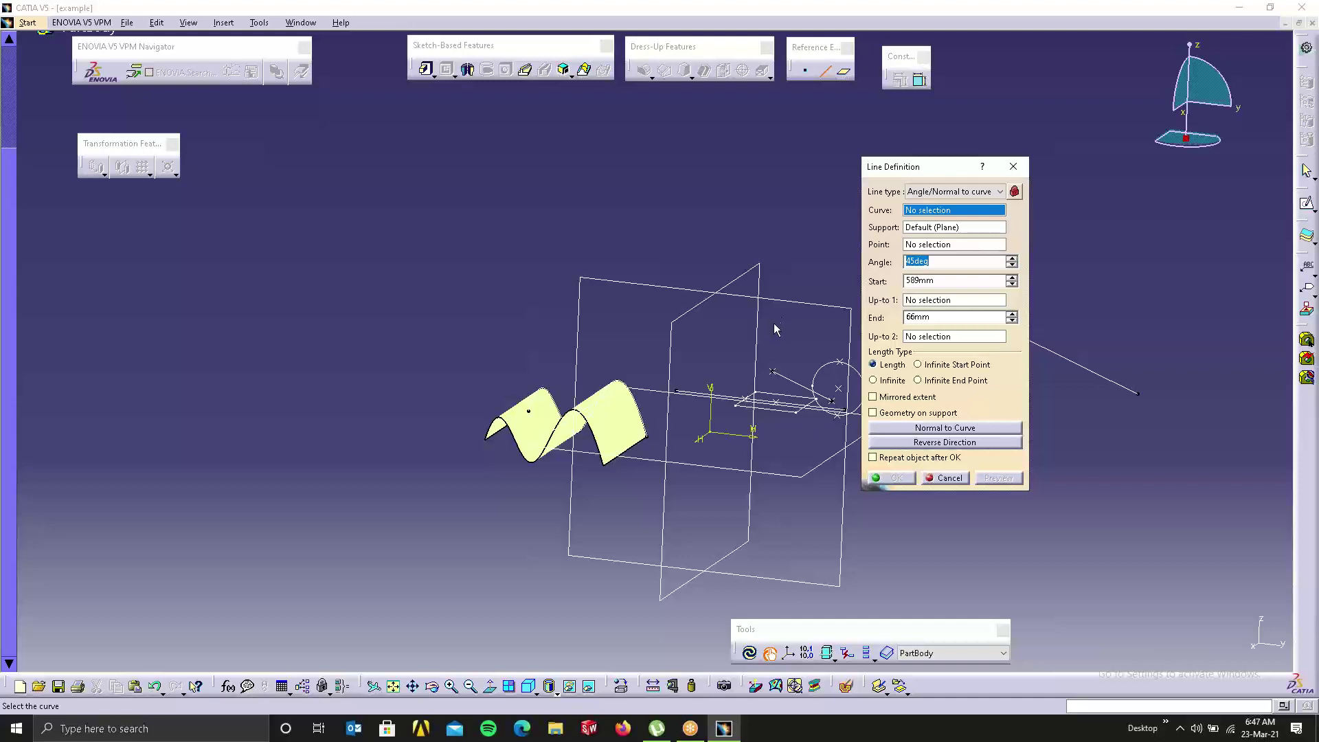
middle_drag(767, 297, 336, 301)
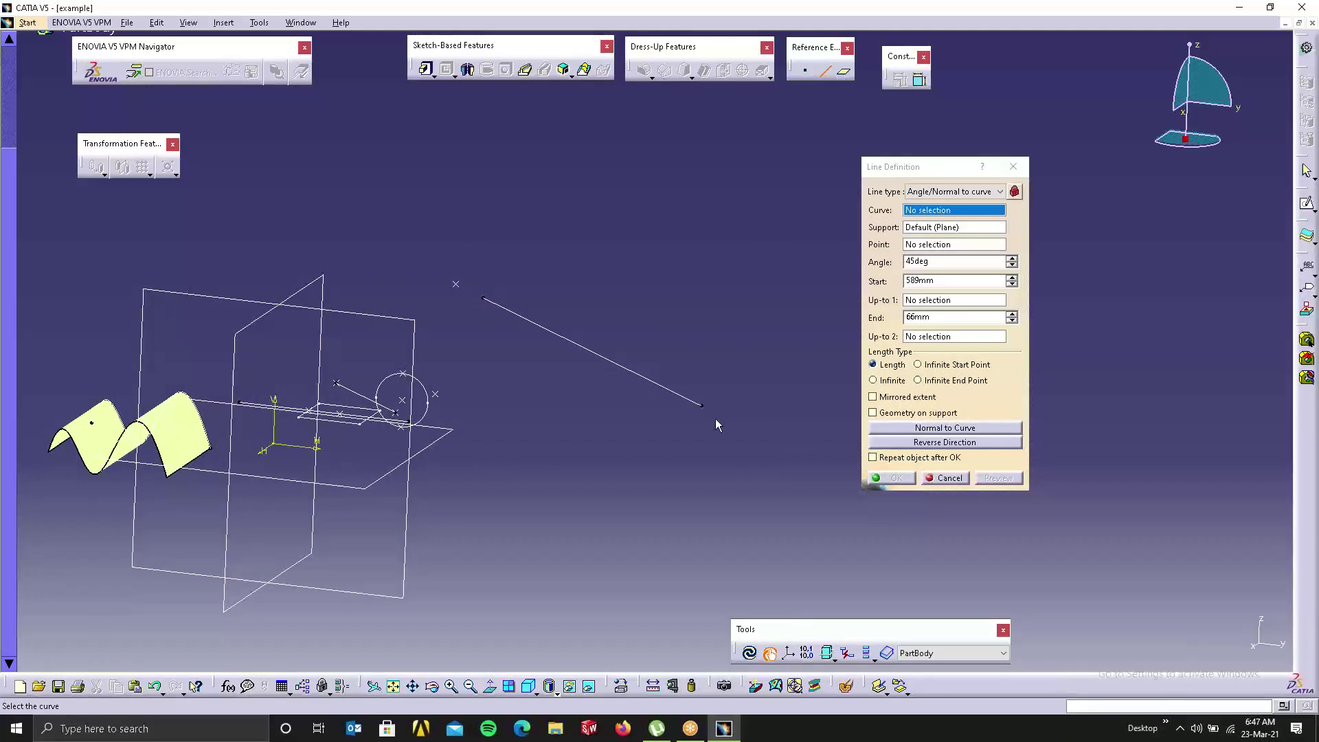
click(675, 392)
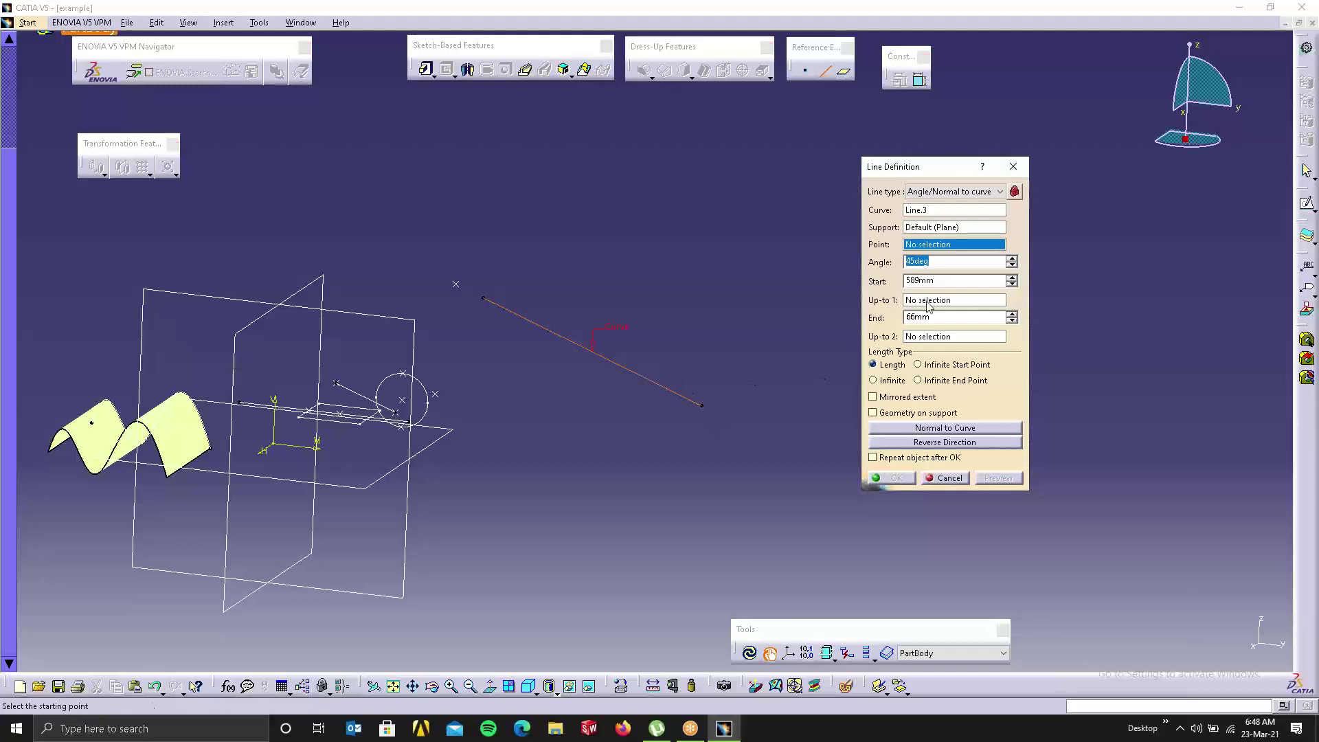
click(703, 405)
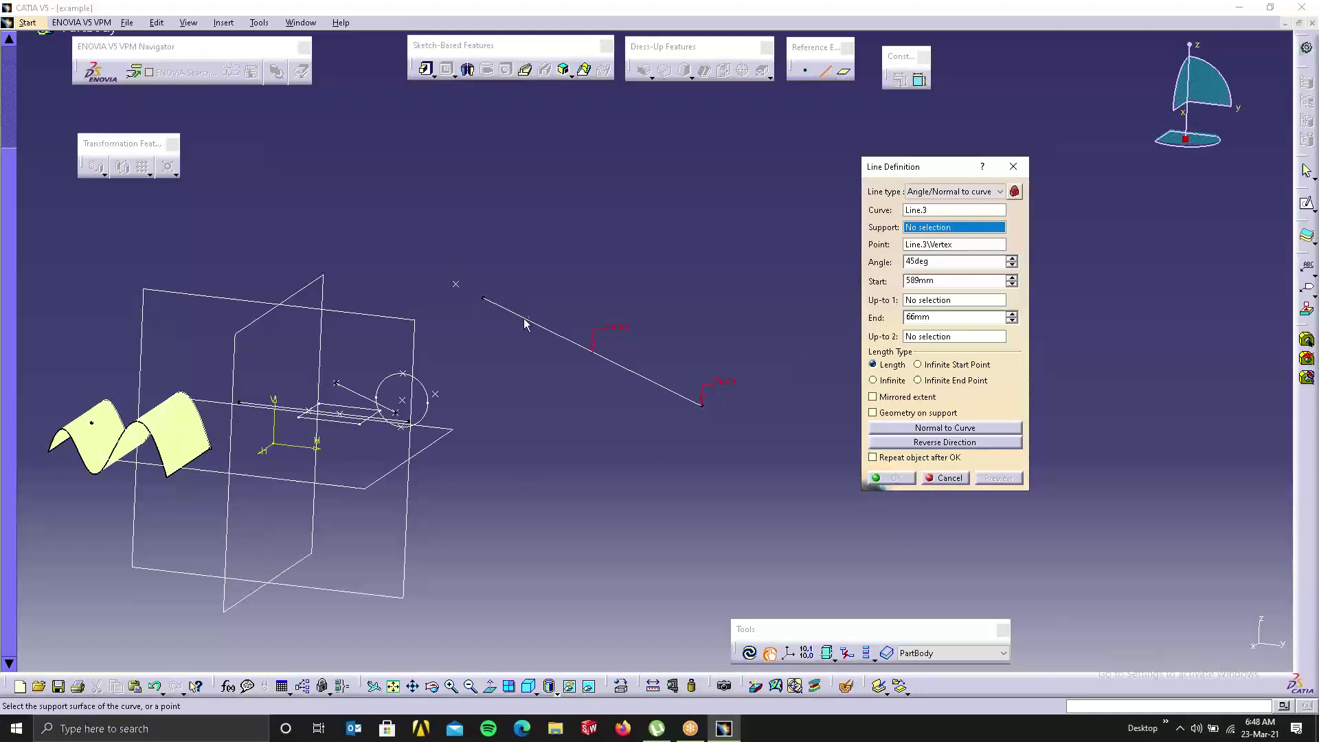
click(201, 424)
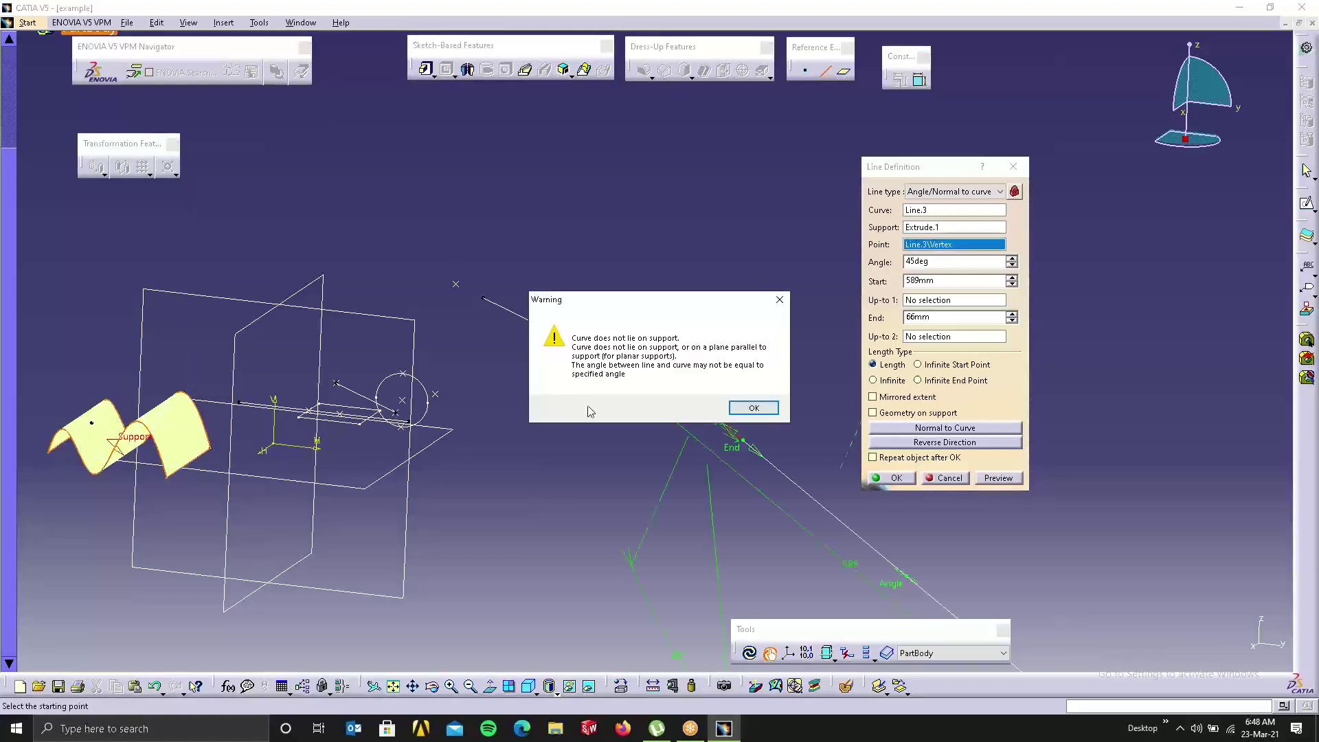
click(770, 411)
Step: Try a Start of 346 mm and an angle of 28 degrees for the line, and cancel the line definition
middle_drag(660, 428, 646, 223)
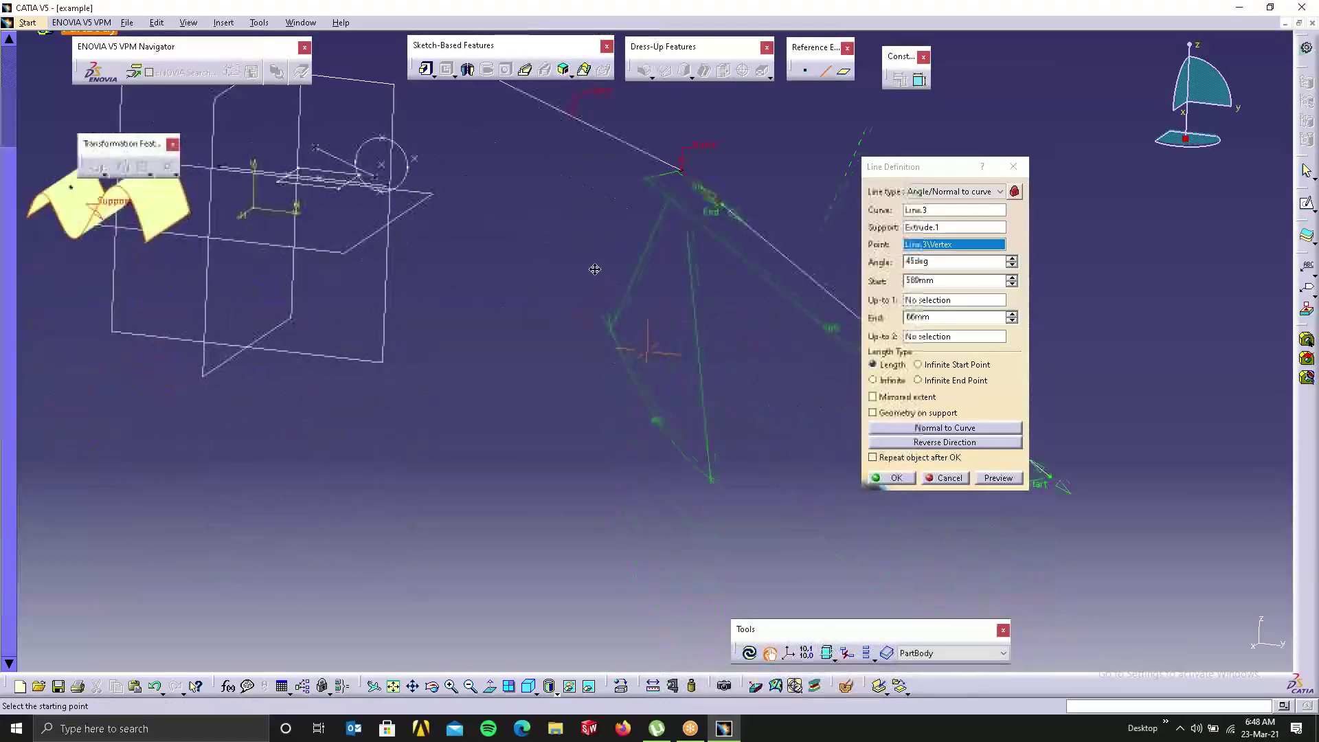
middle_drag(595, 271, 424, 291)
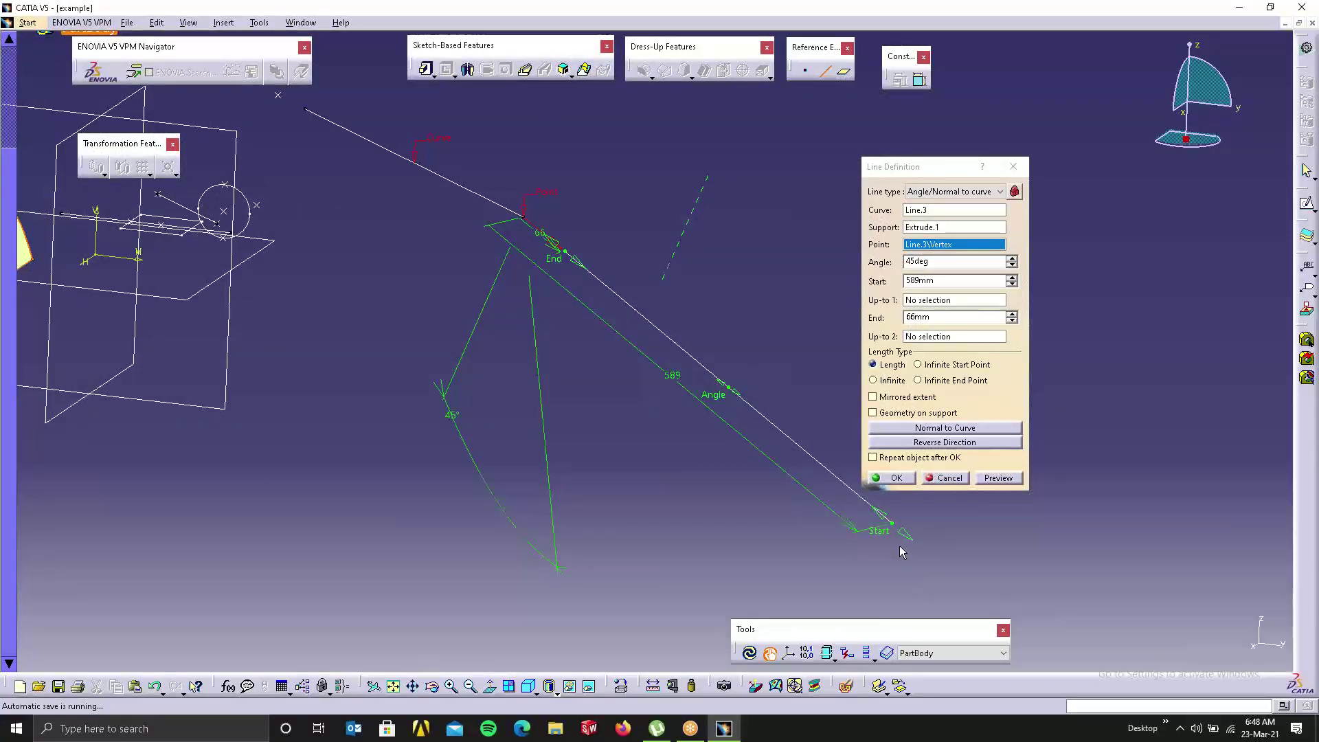
drag(904, 536, 801, 351)
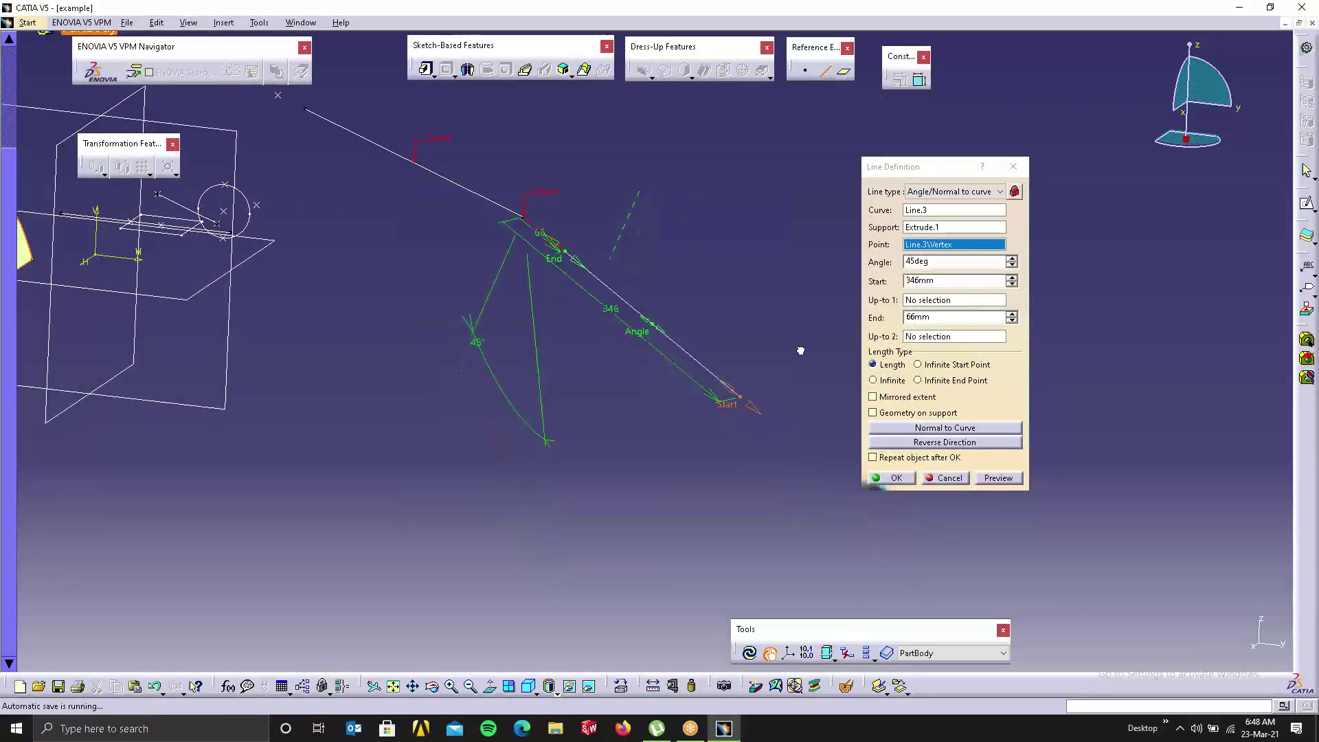
click(1012, 259)
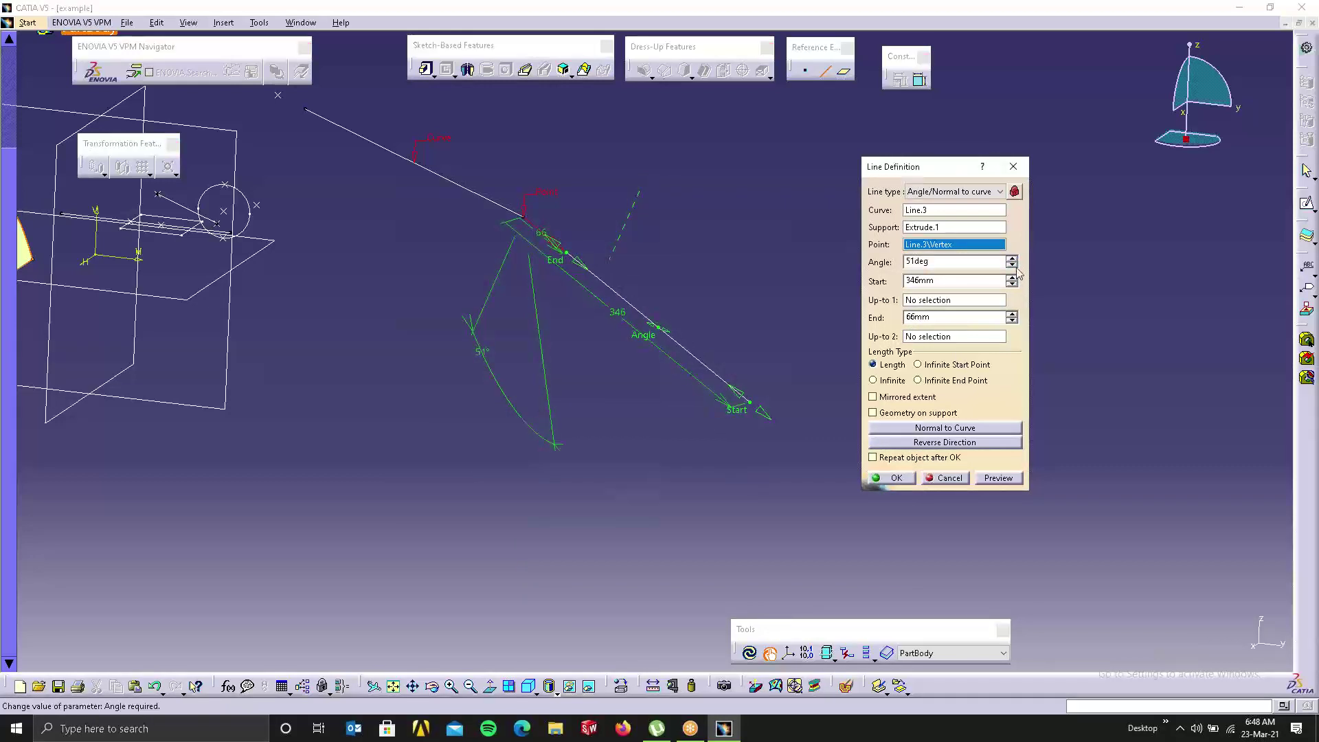
click(1012, 265)
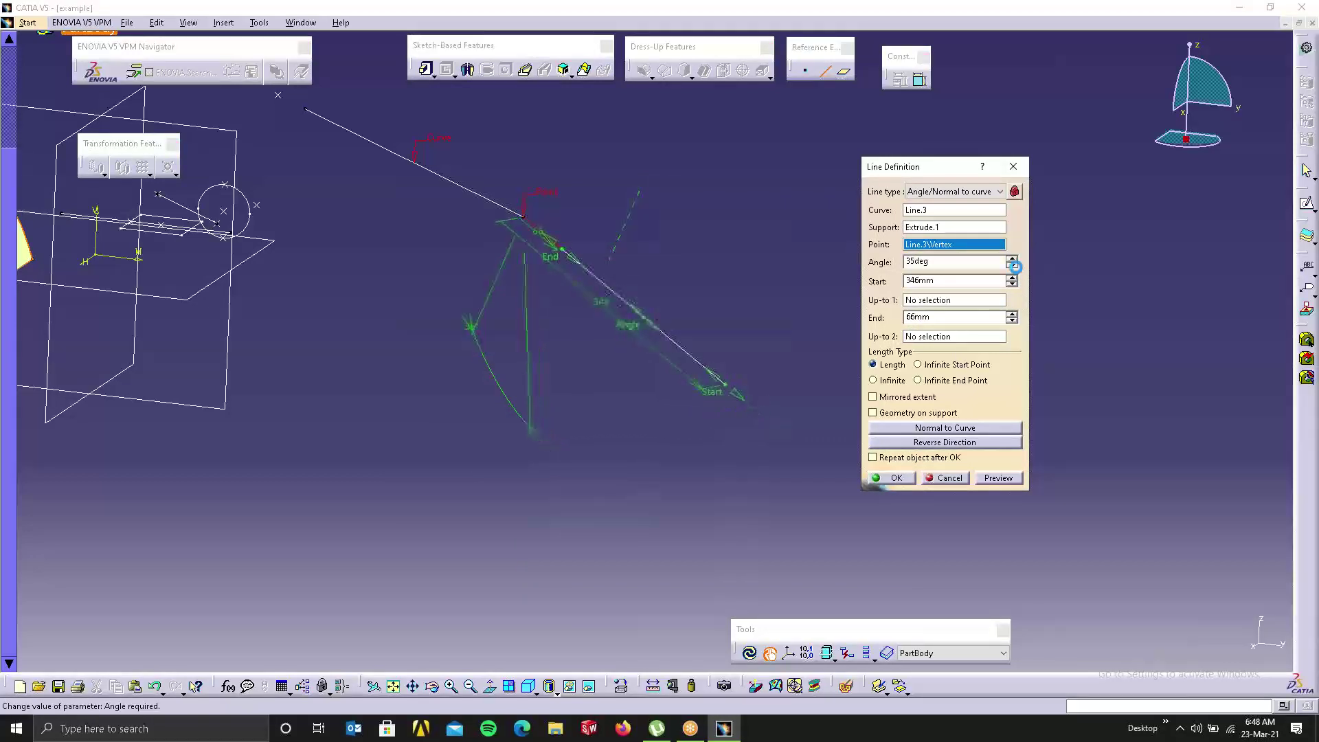
middle_drag(534, 312, 742, 431)
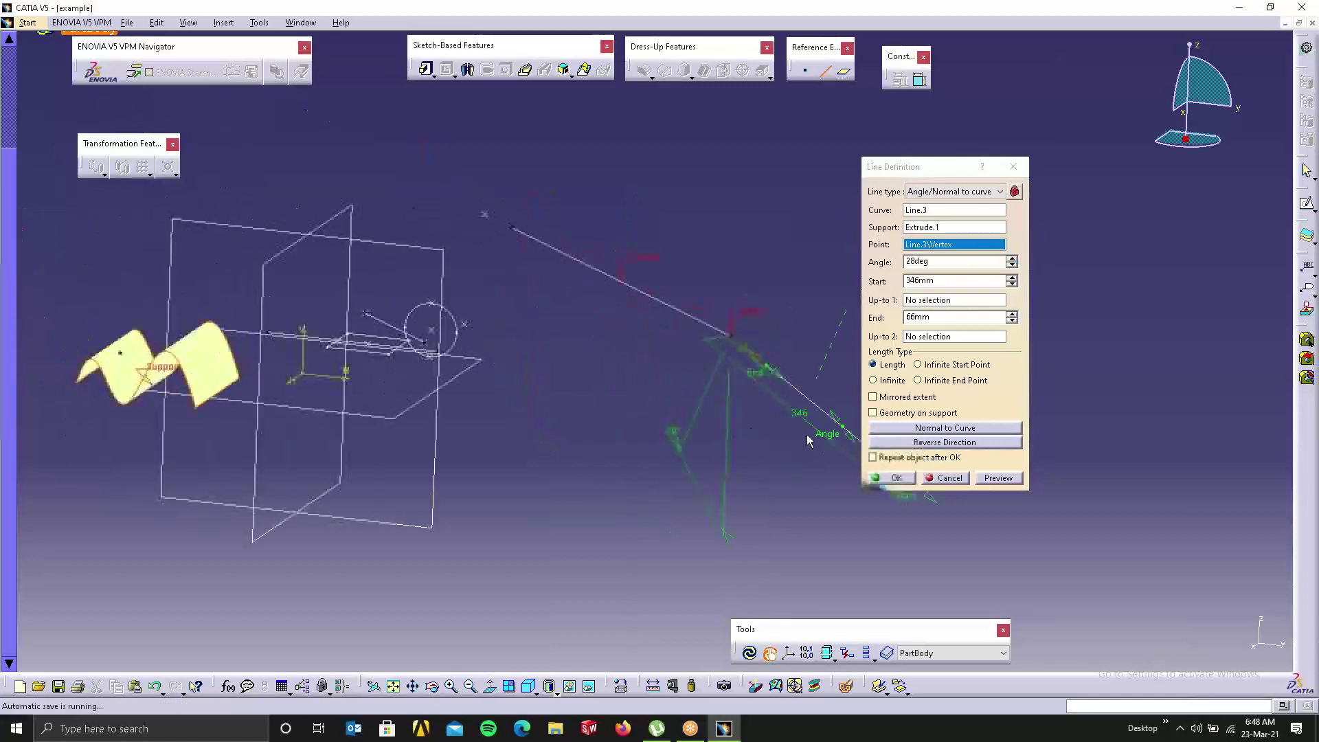
click(965, 478)
Step: Define a Point-Direction line from the surface's corner vertex along its adjoining straight edge, with Start 0 mm and End 429 mm
middle_drag(565, 386, 948, 247)
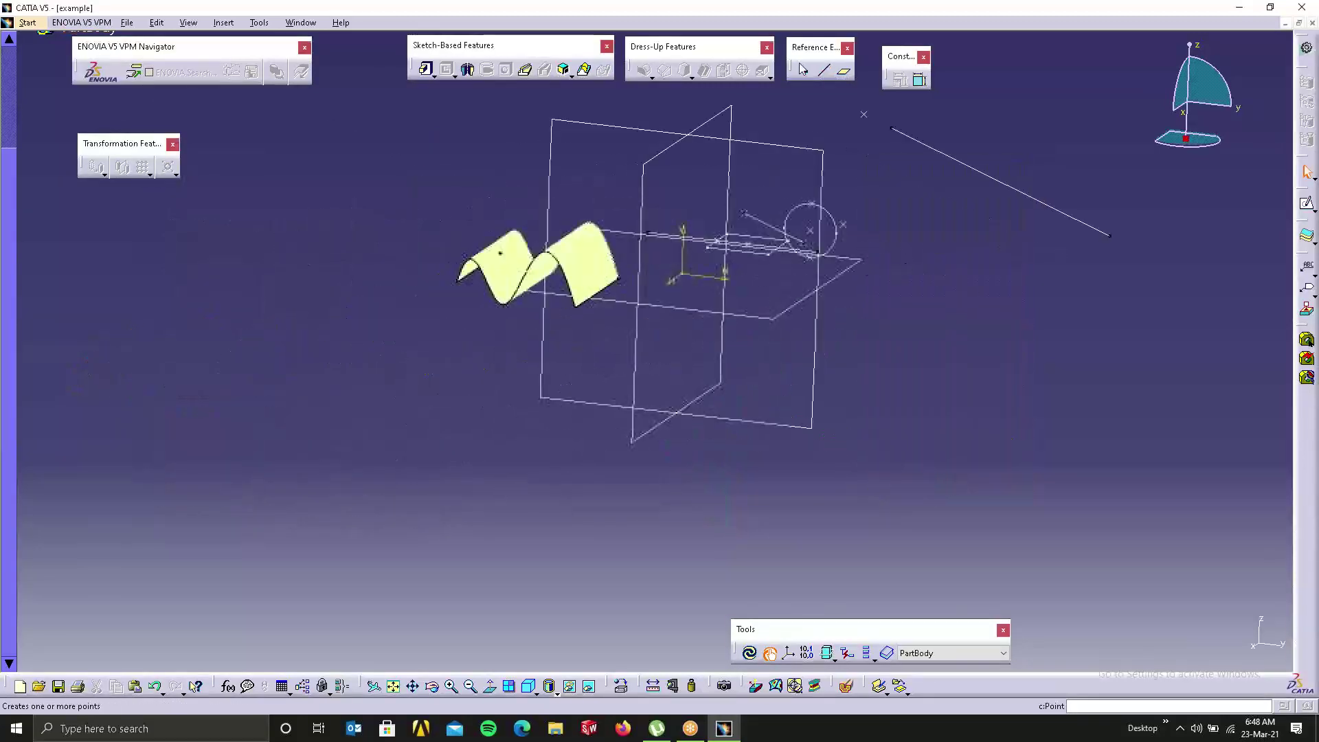
click(804, 70)
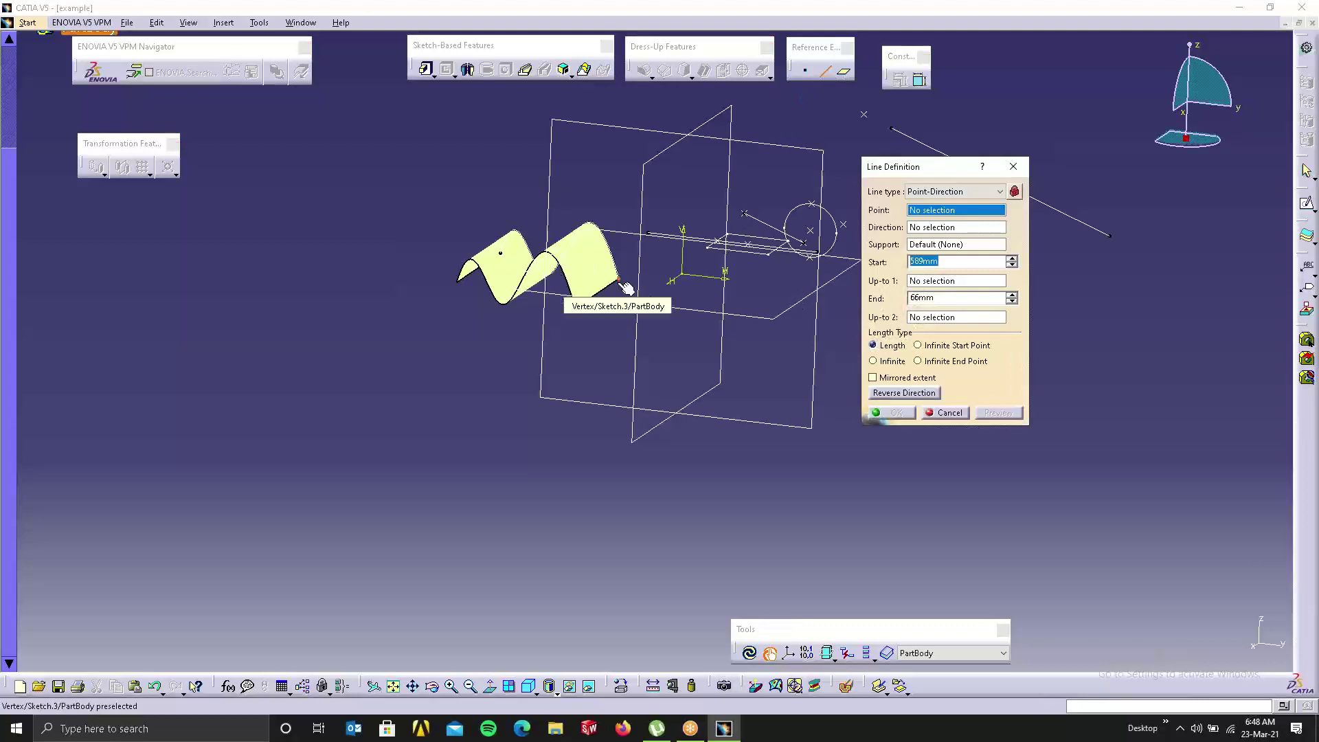
click(618, 279)
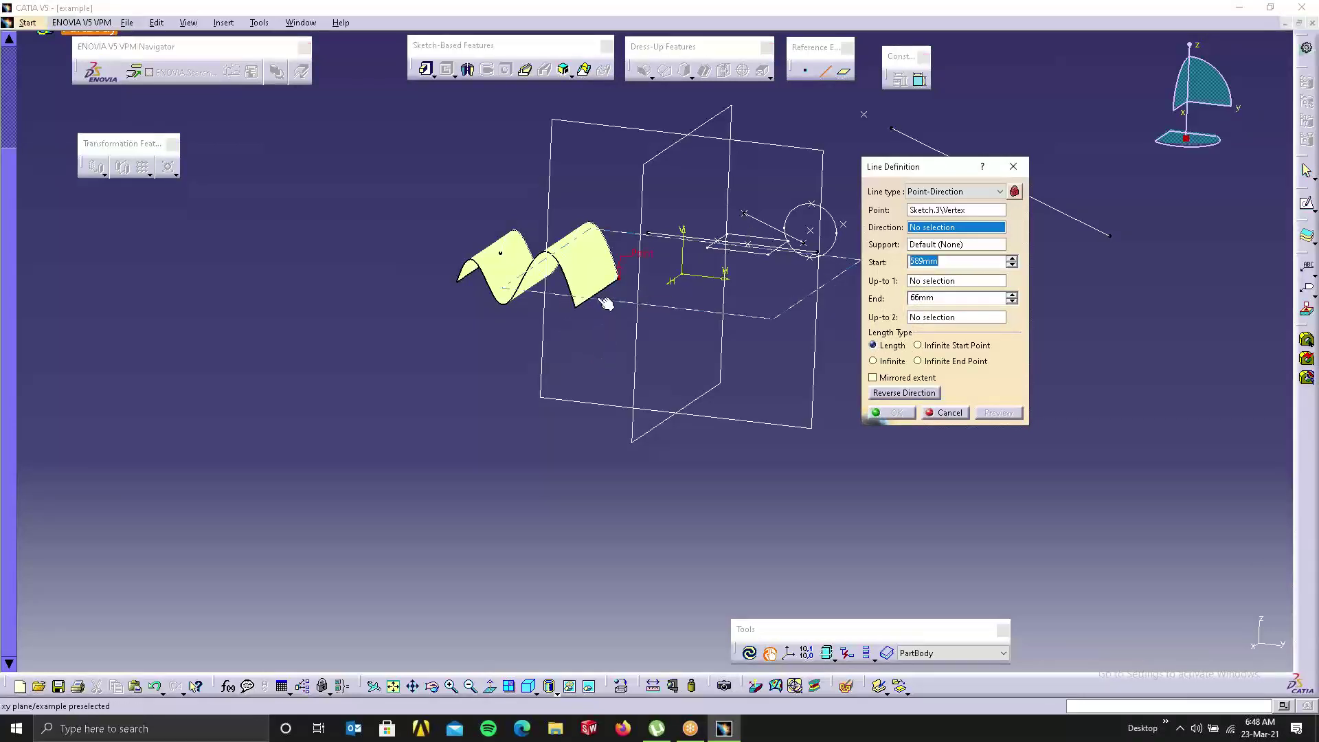
click(603, 298)
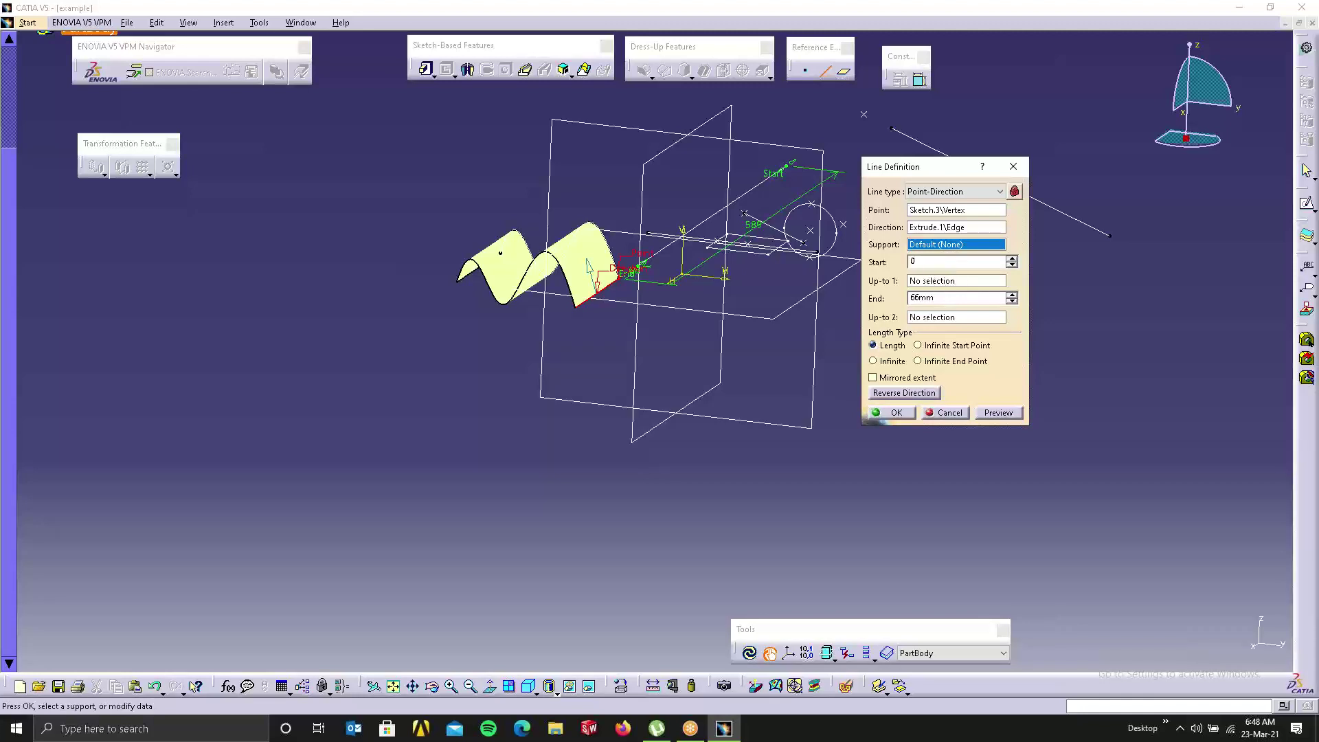
click(1186, 332)
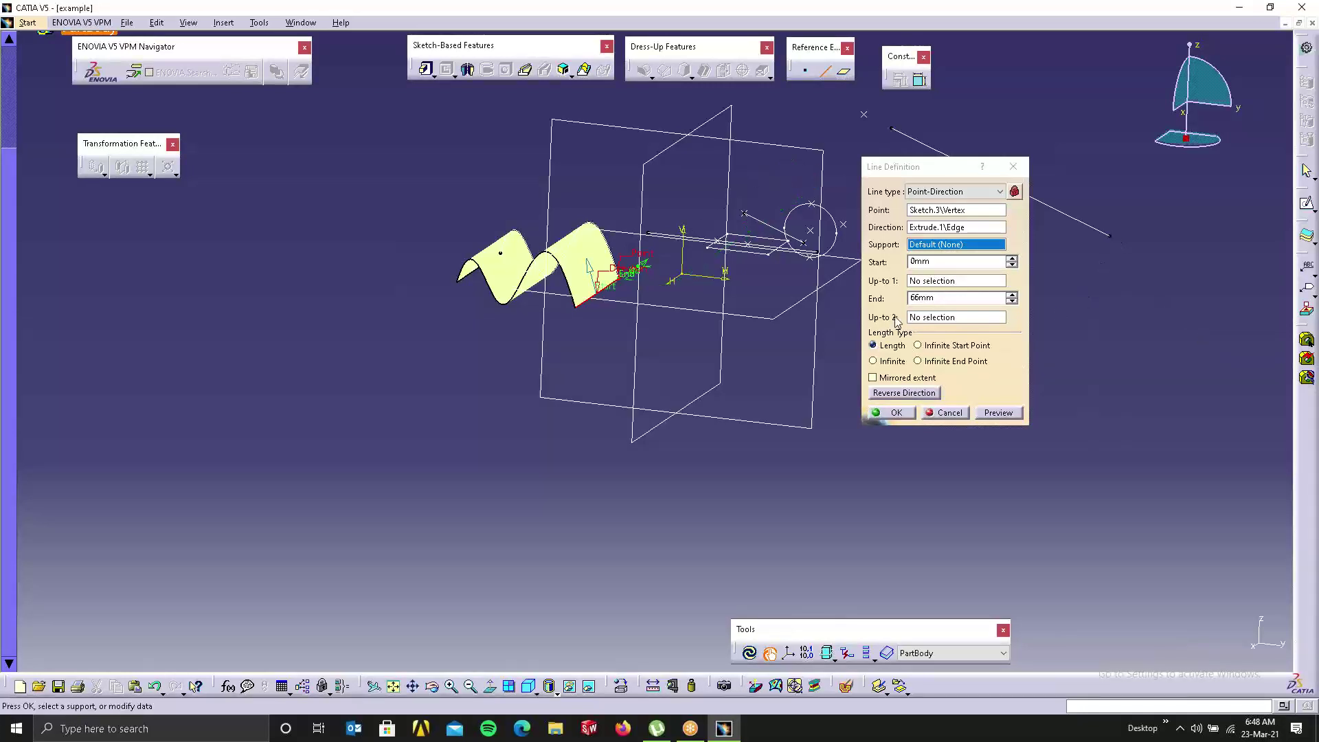
middle_drag(639, 292, 521, 396)
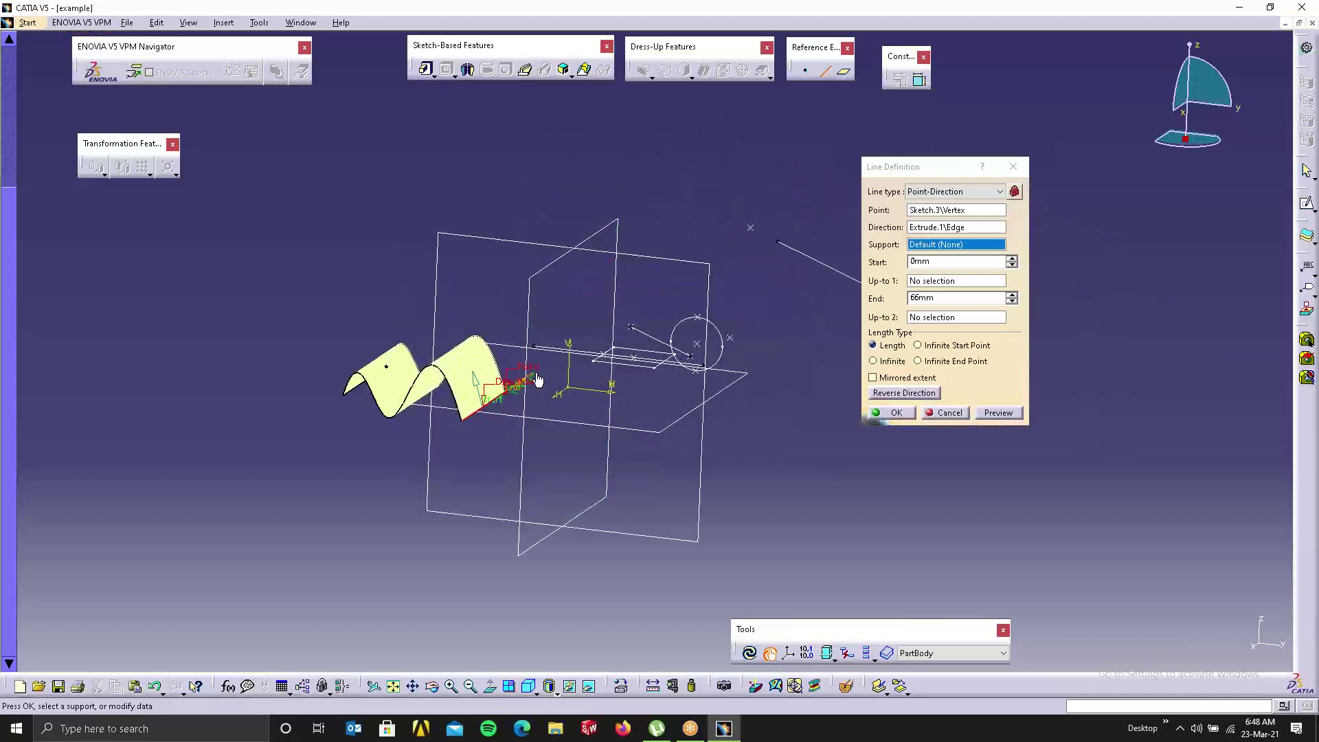
drag(538, 380, 659, 323)
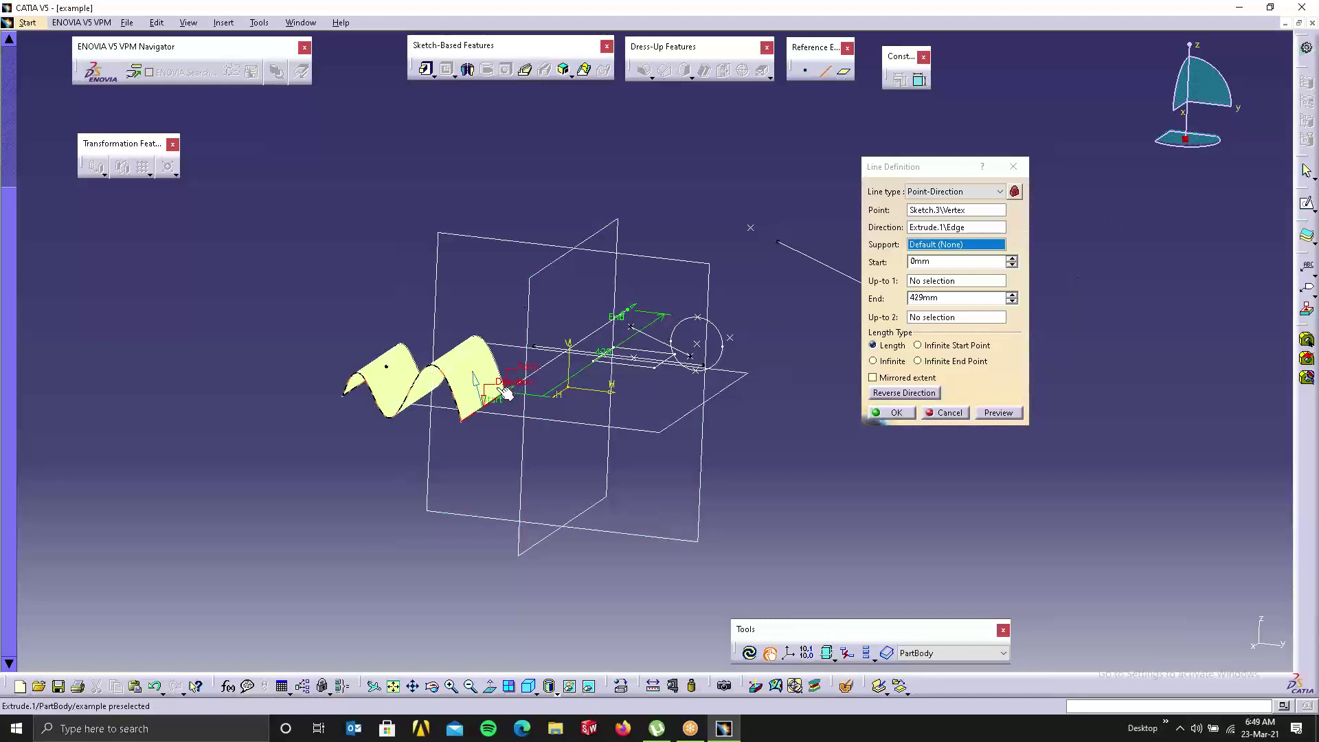
Step: Change the line's direction to the Y Component and create the line
click(942, 227)
right_click(939, 229)
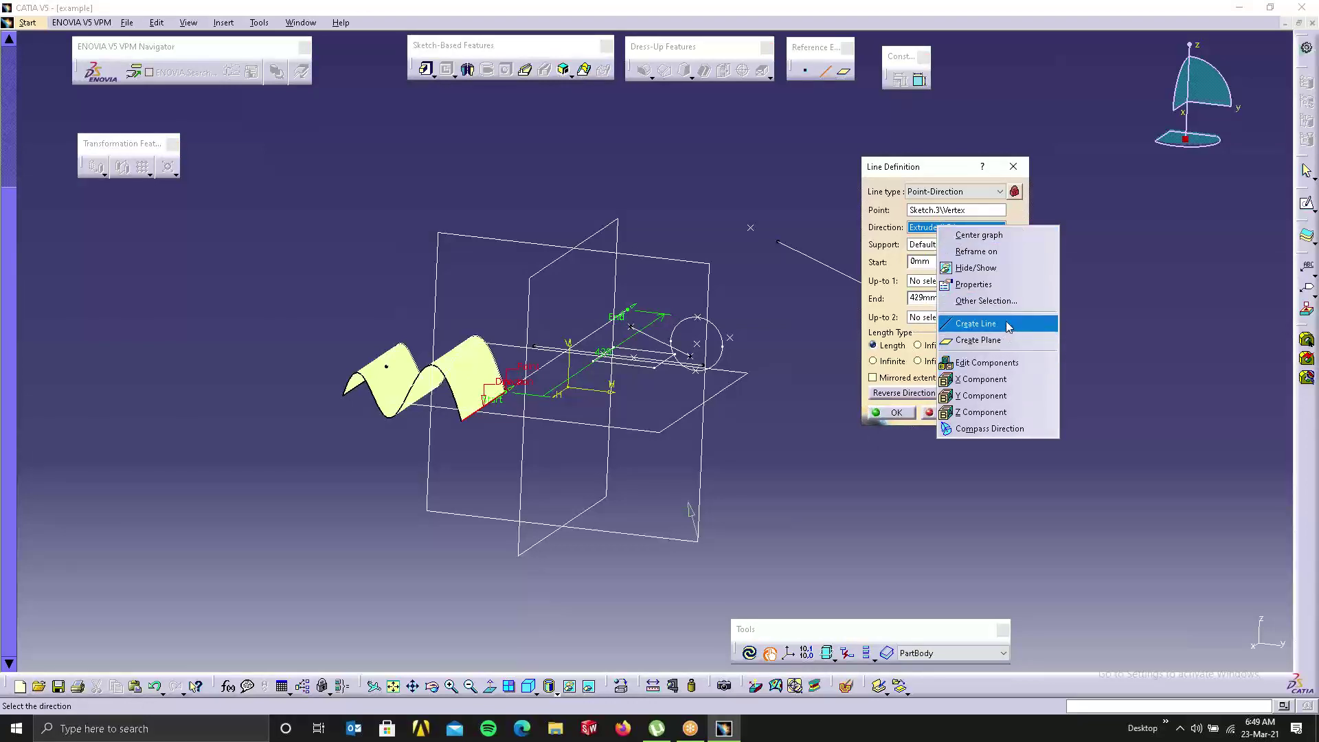
click(984, 395)
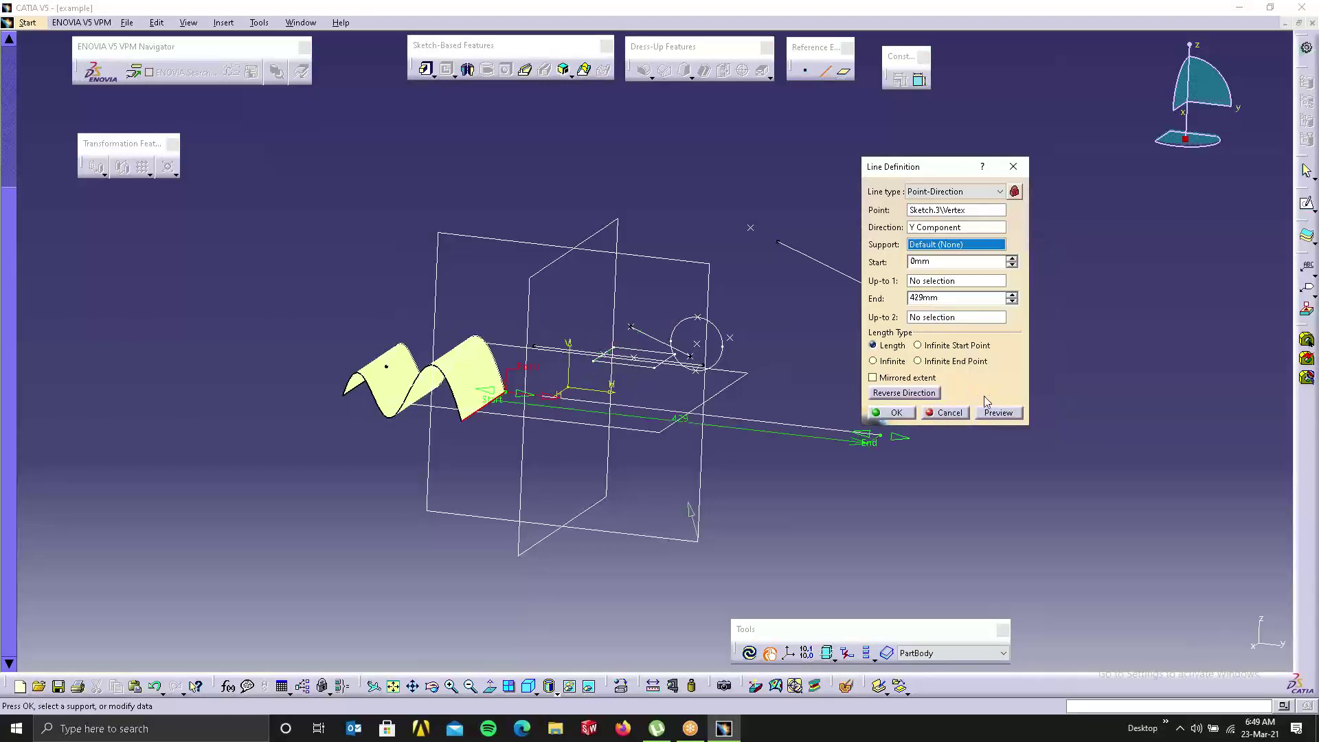
click(897, 414)
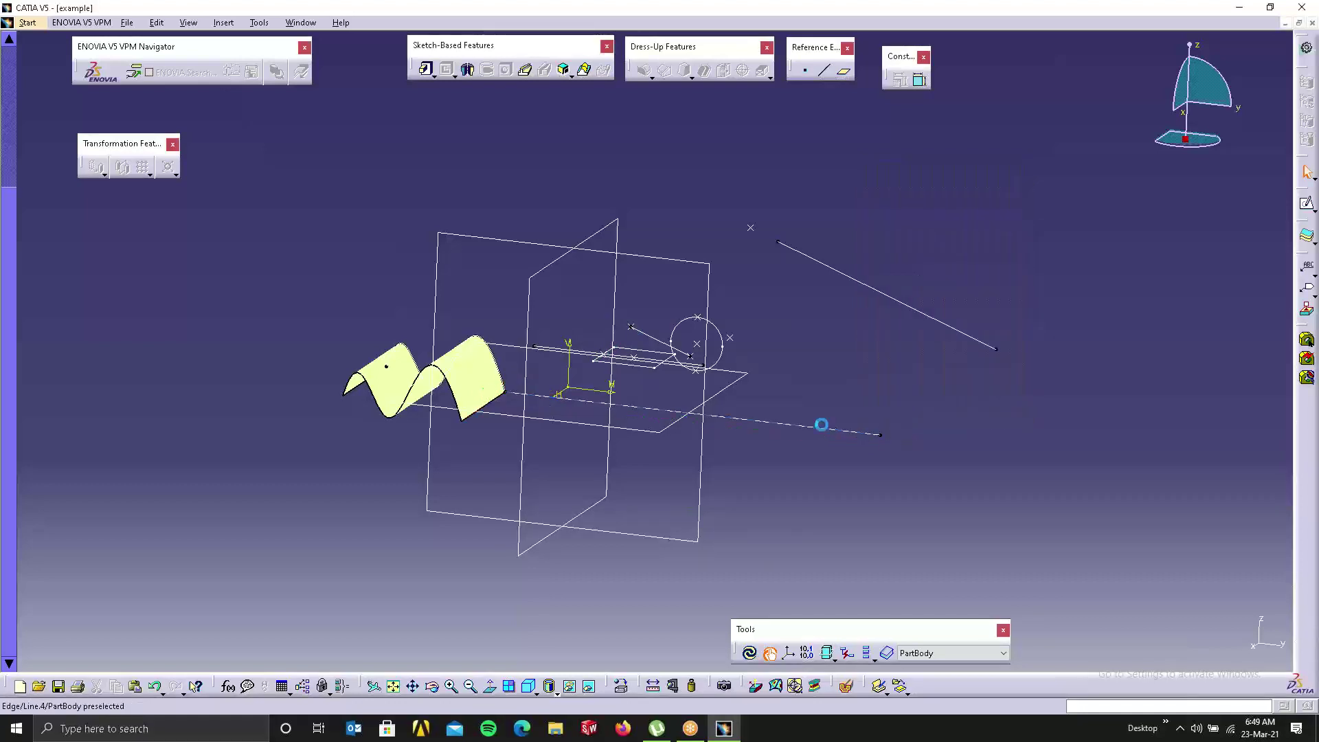
Step: Redefine the new line as Angle/Normal to curve, with Extrude.1 as support and the surface's wavy edge as the curve
double_click(825, 424)
click(949, 192)
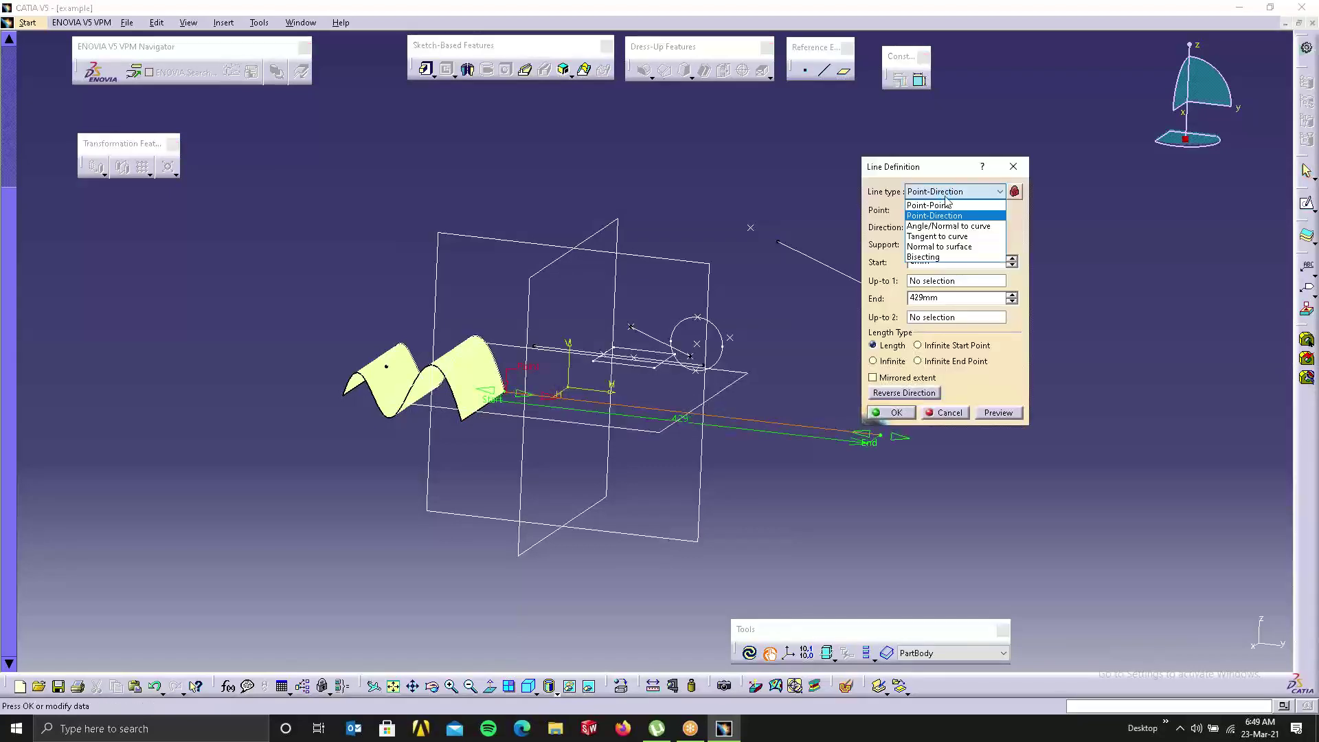
click(931, 236)
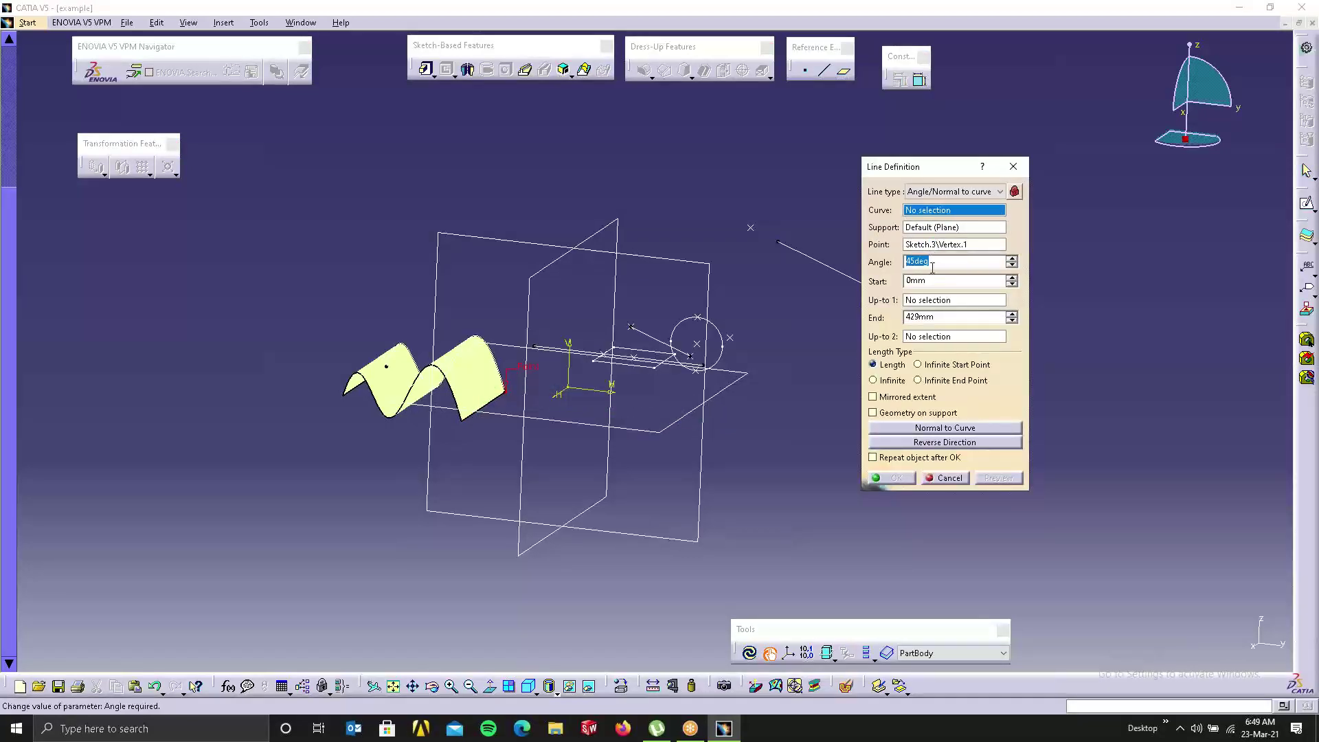
click(928, 229)
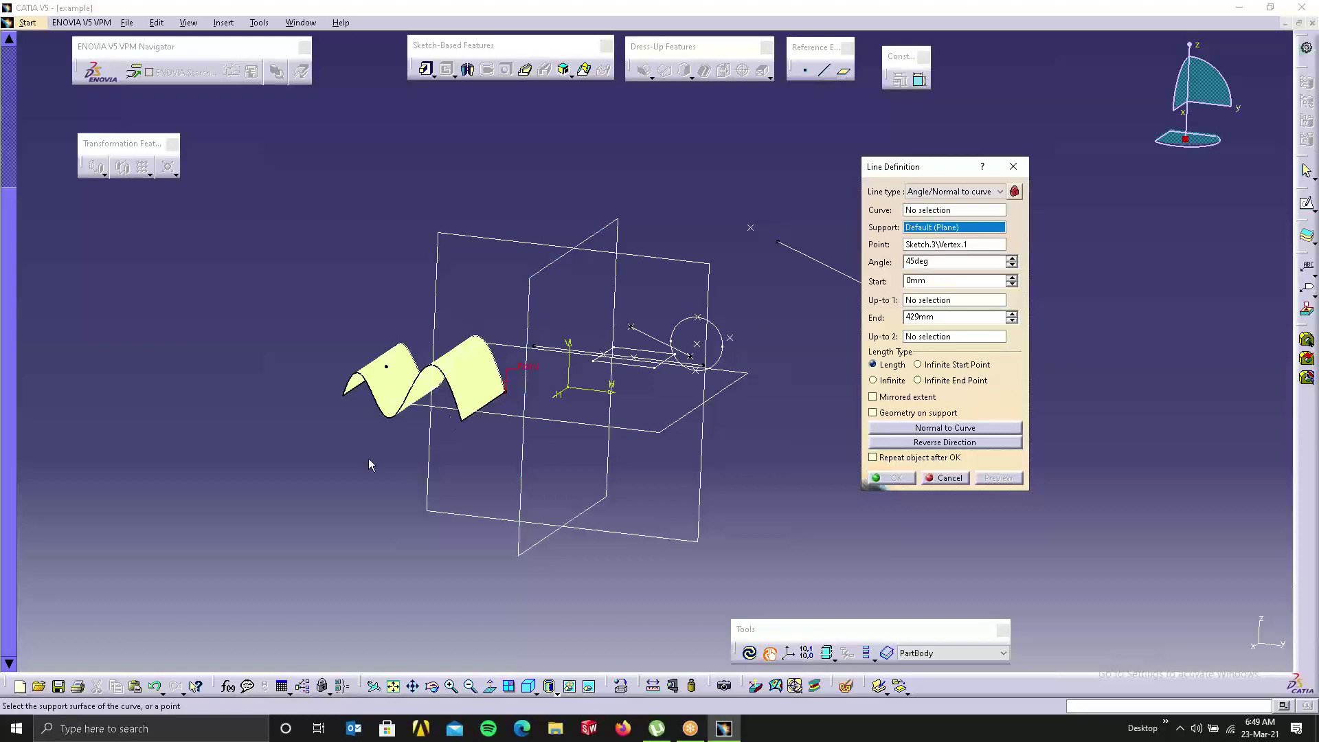
click(489, 378)
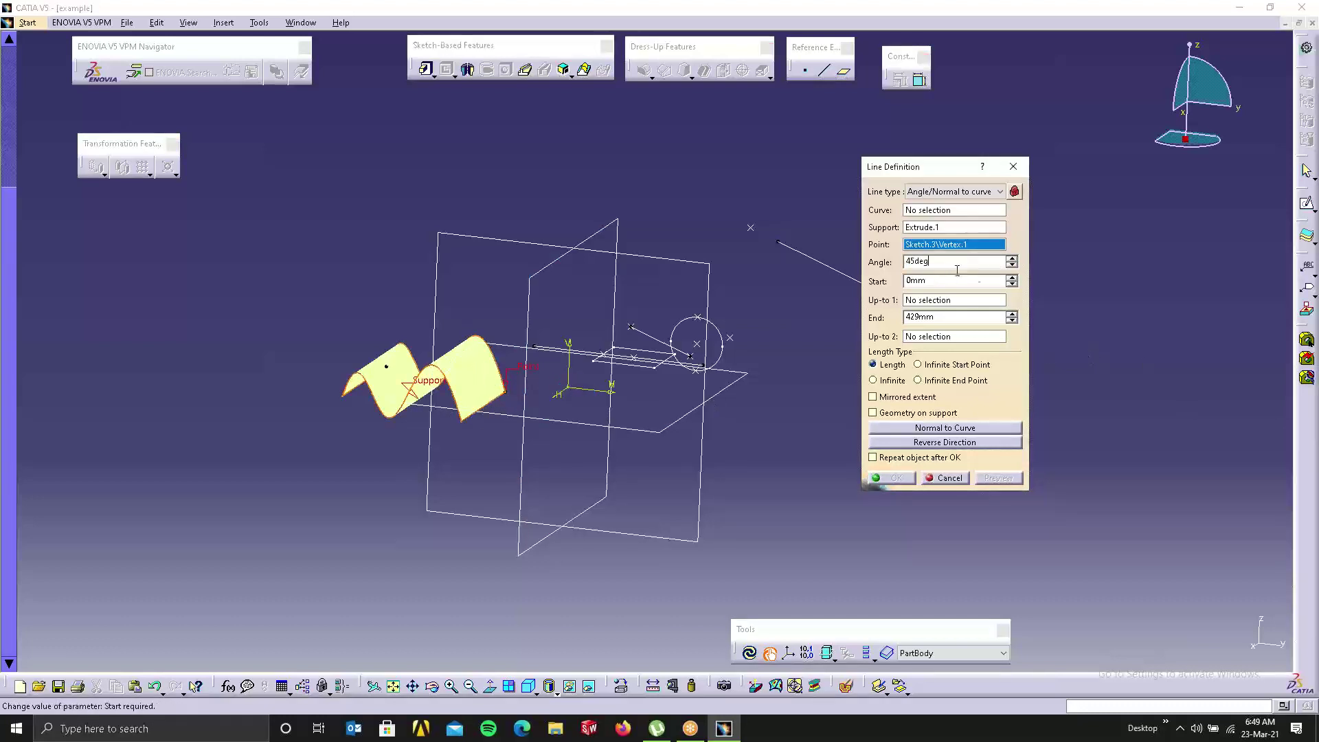
click(952, 211)
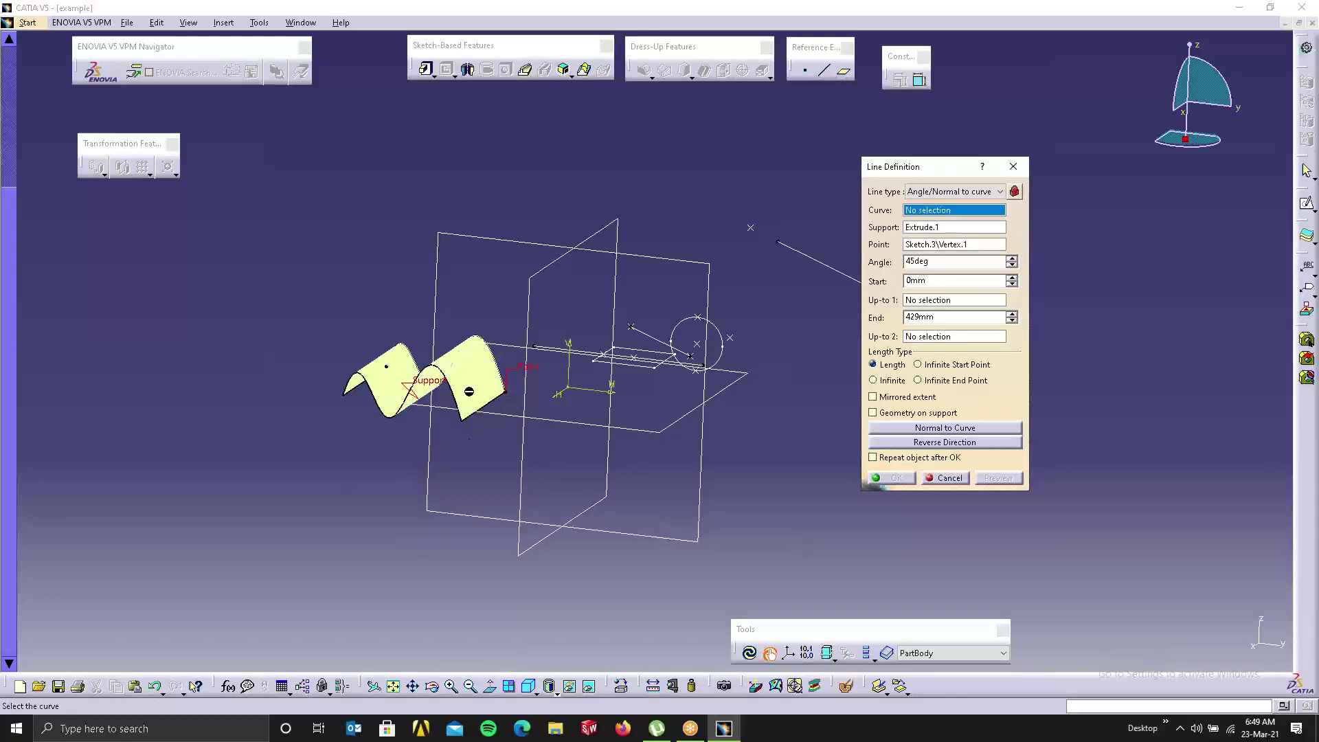
click(457, 396)
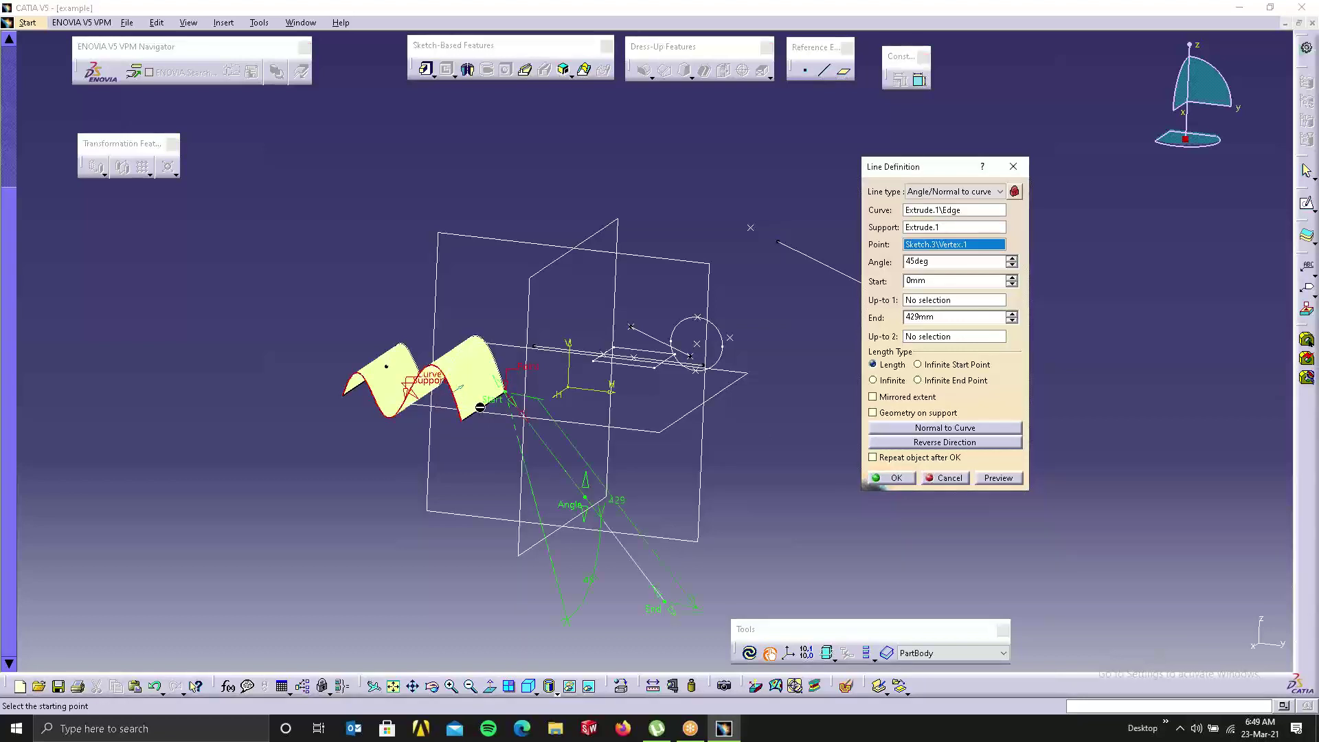
Step: Raise the line's angle to 102 degrees and inspect its orientation relative to the surface
middle_drag(760, 484, 688, 285)
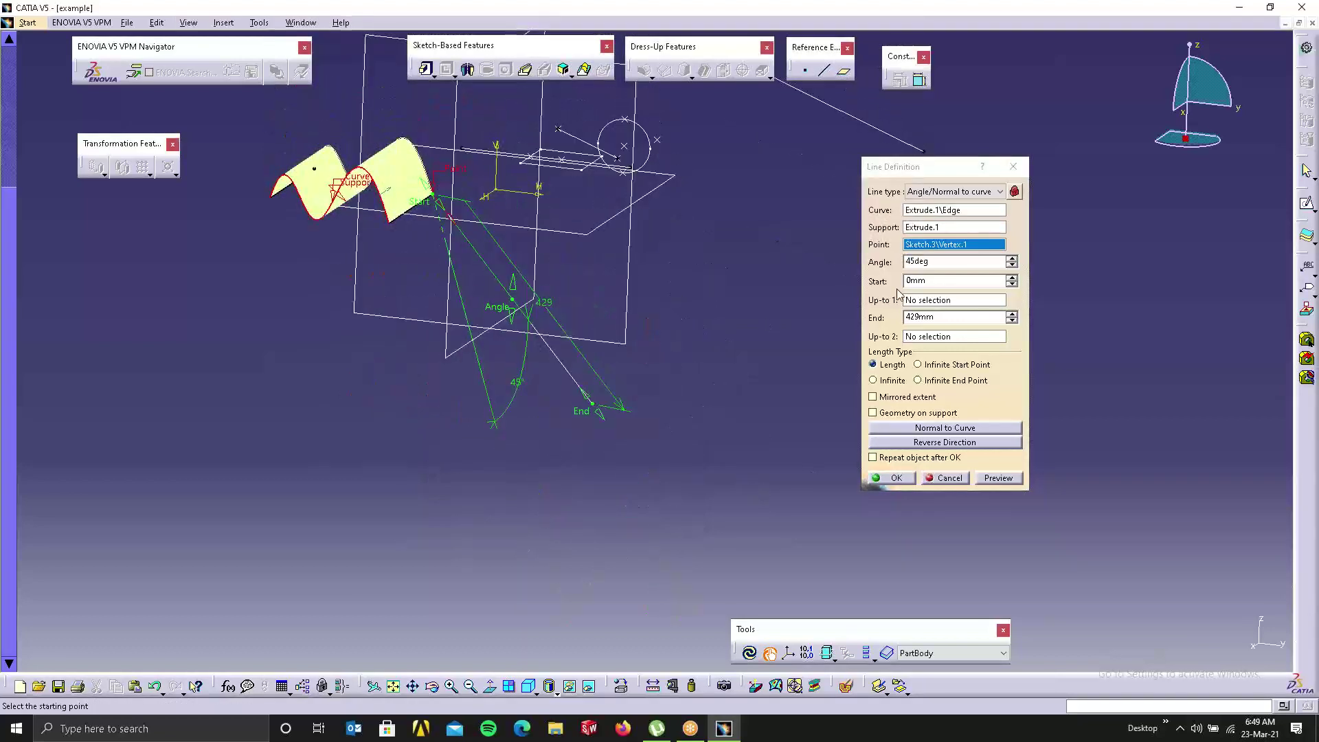
click(945, 257)
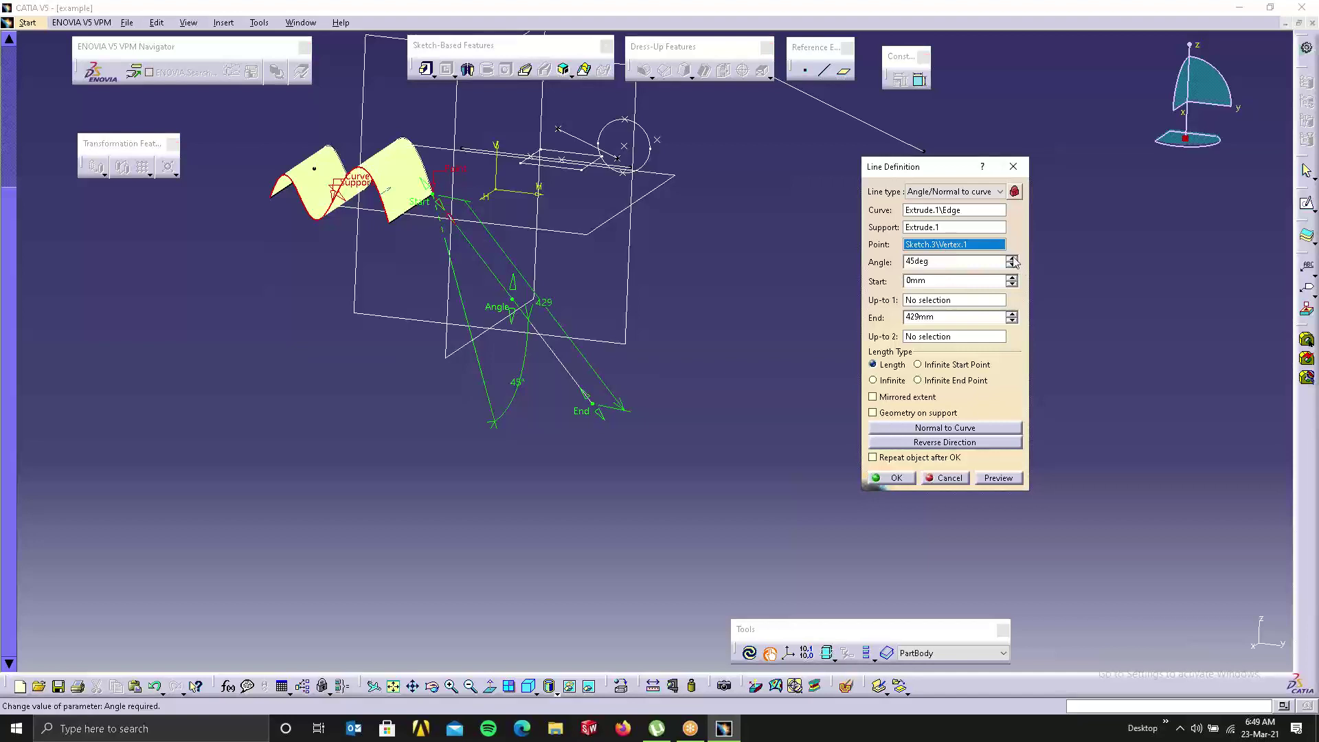
click(1012, 258)
drag(1012, 258, 1013, 257)
middle_drag(625, 259, 507, 351)
middle_drag(313, 418, 812, 370)
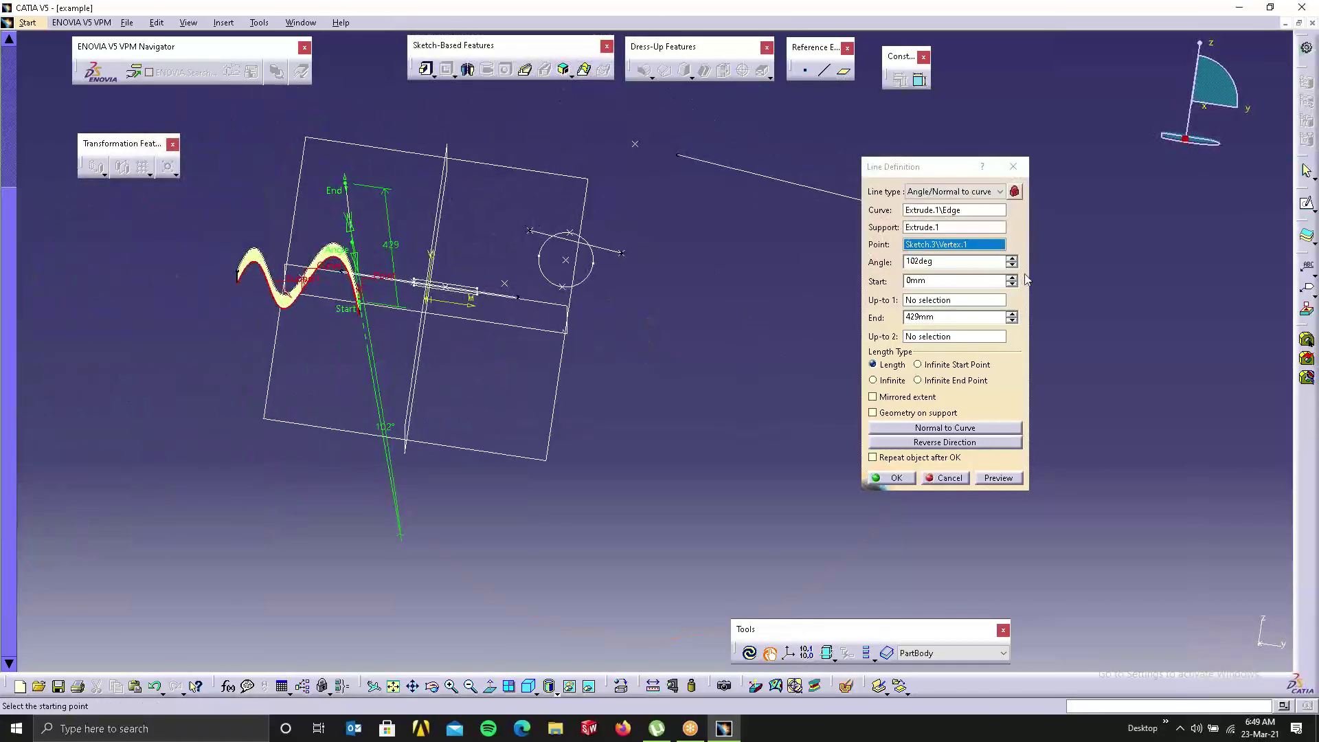
Step: Lower the line's angle to 67 degrees
drag(1013, 265, 1013, 264)
middle_drag(620, 247, 147, 313)
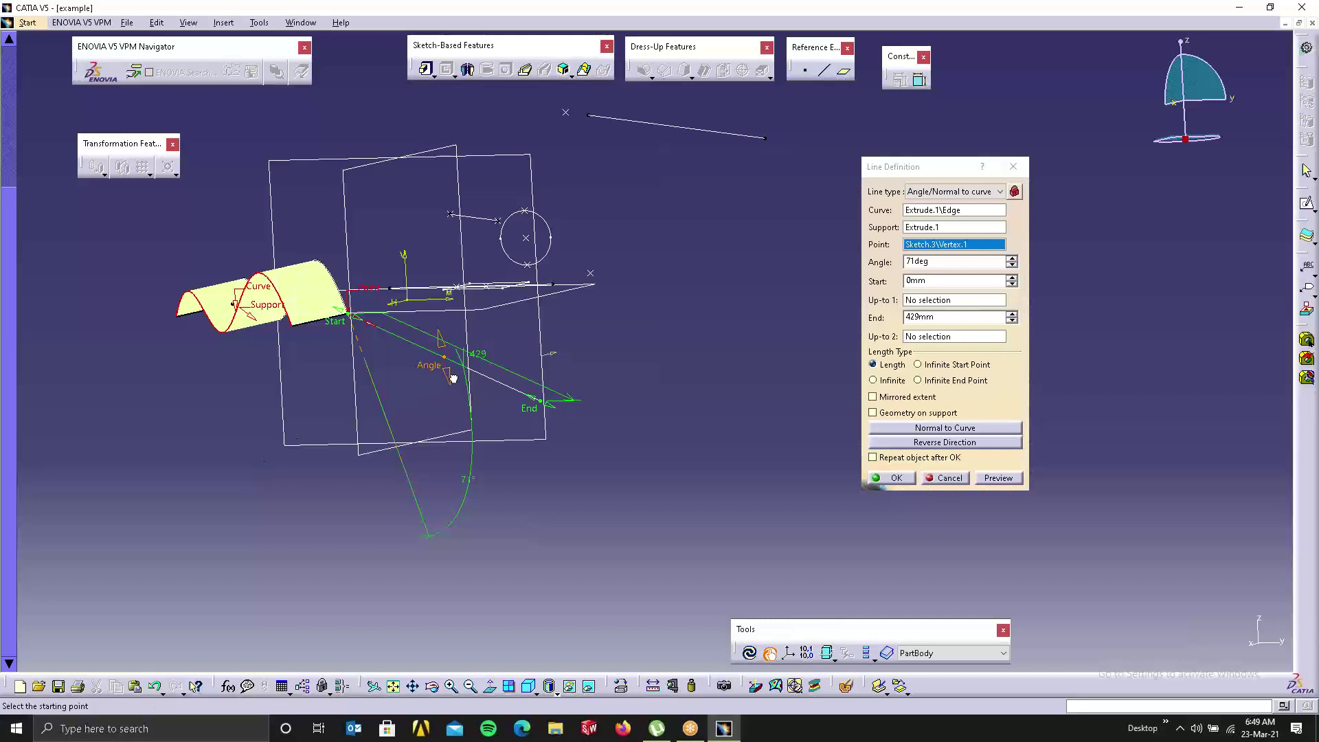
drag(454, 378, 477, 409)
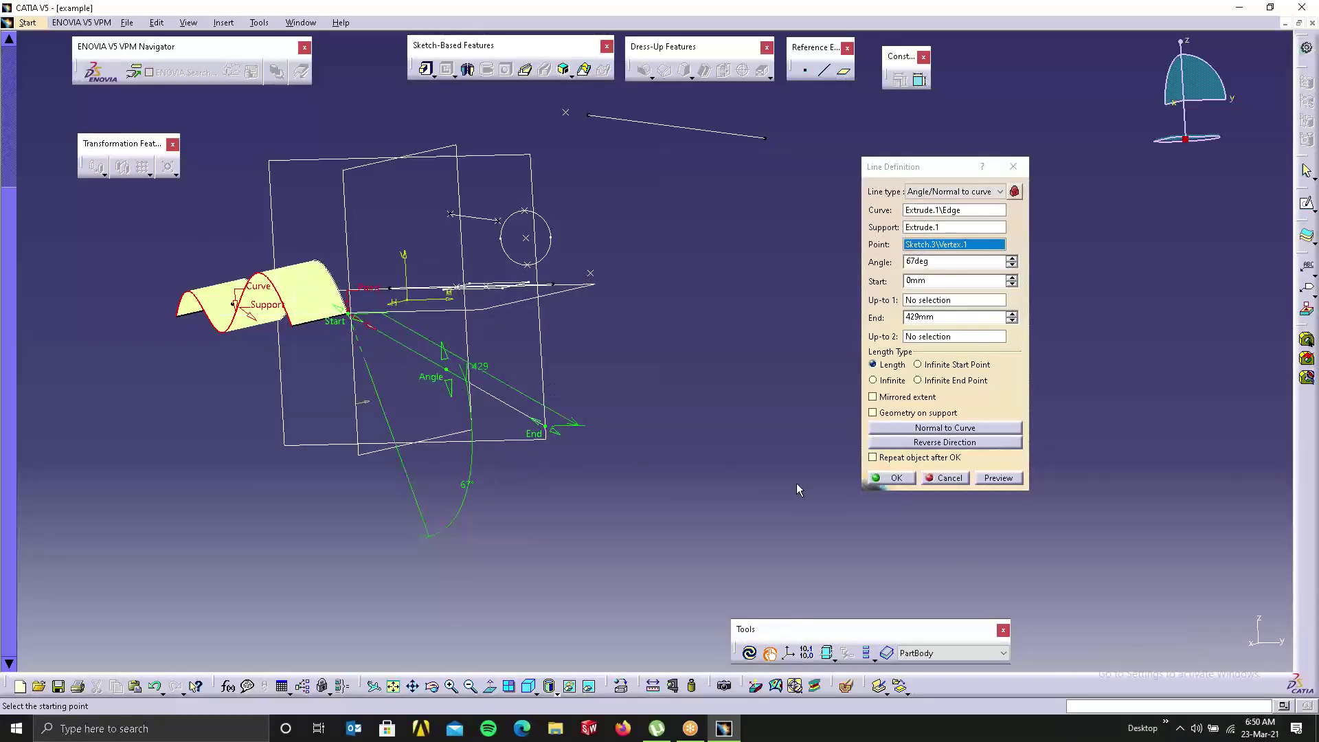
Step: Try the line normal to the curve, adjust its angle to 53 degrees instead, and create it
click(937, 428)
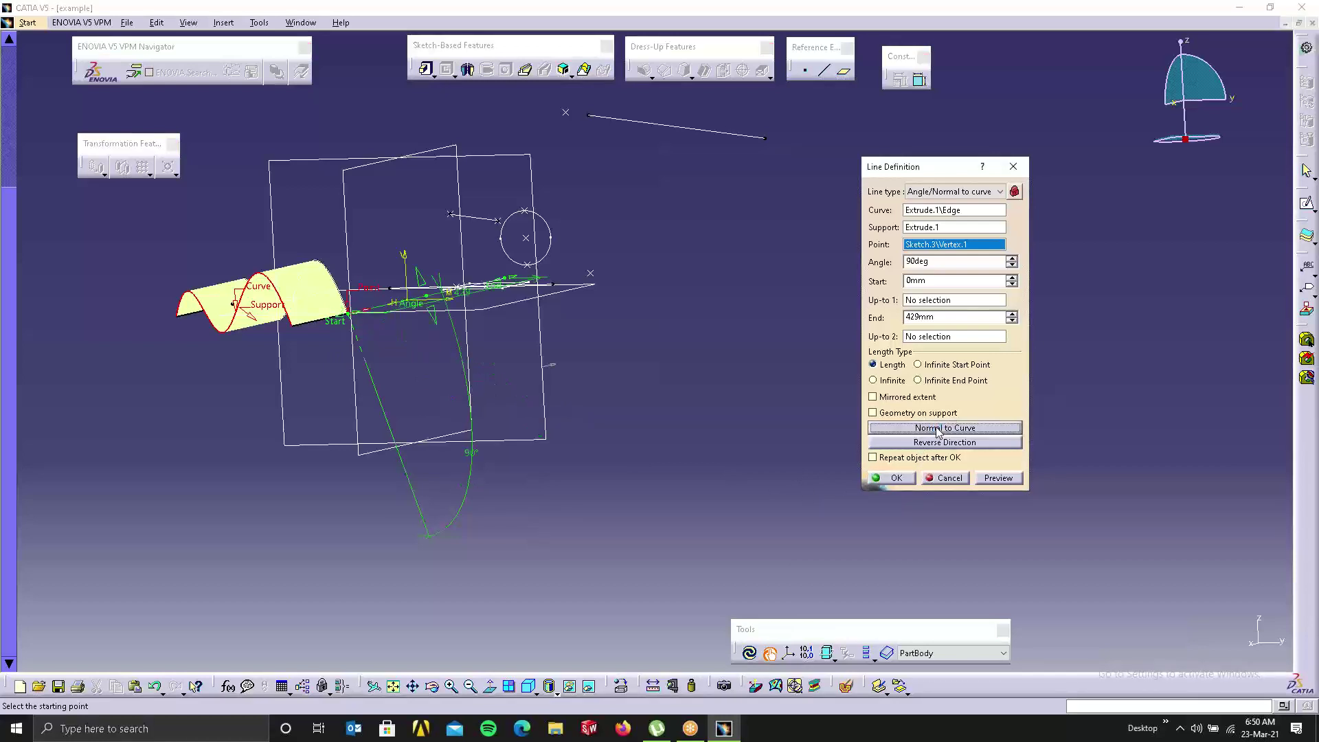
click(971, 429)
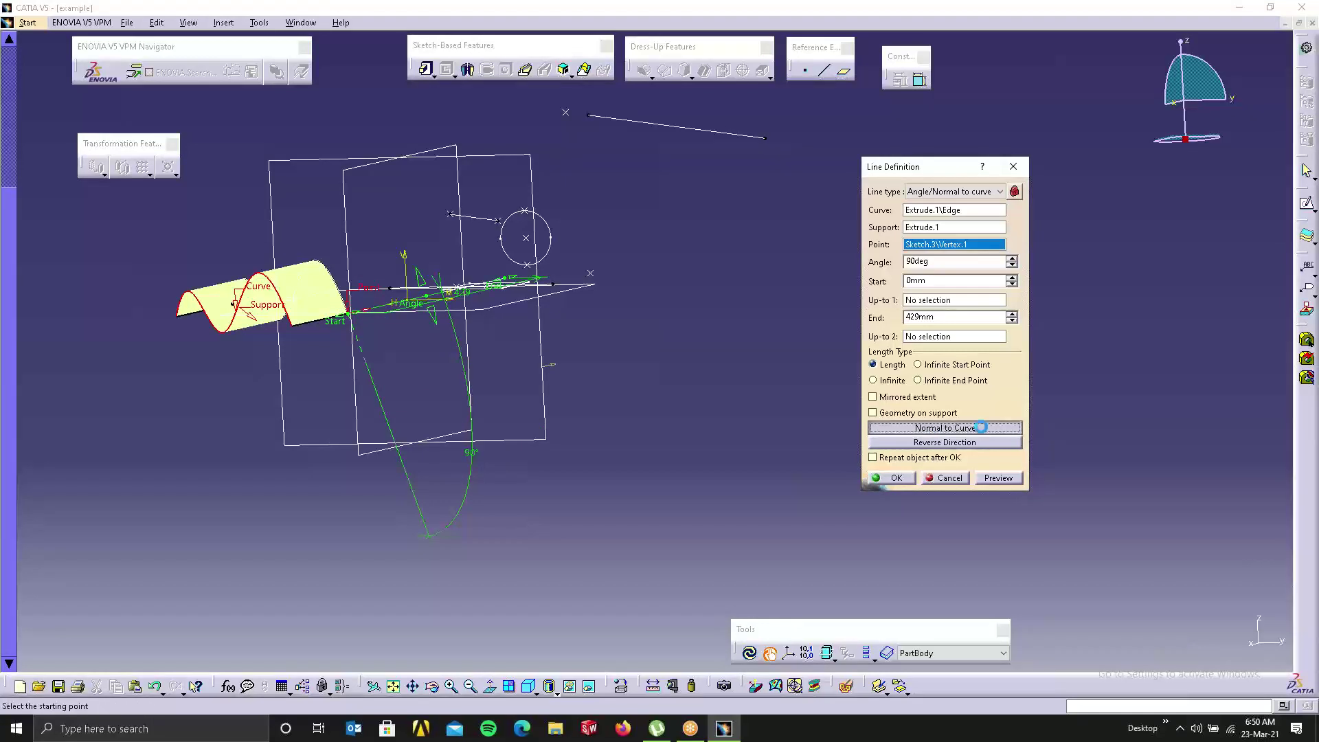
drag(440, 313, 451, 411)
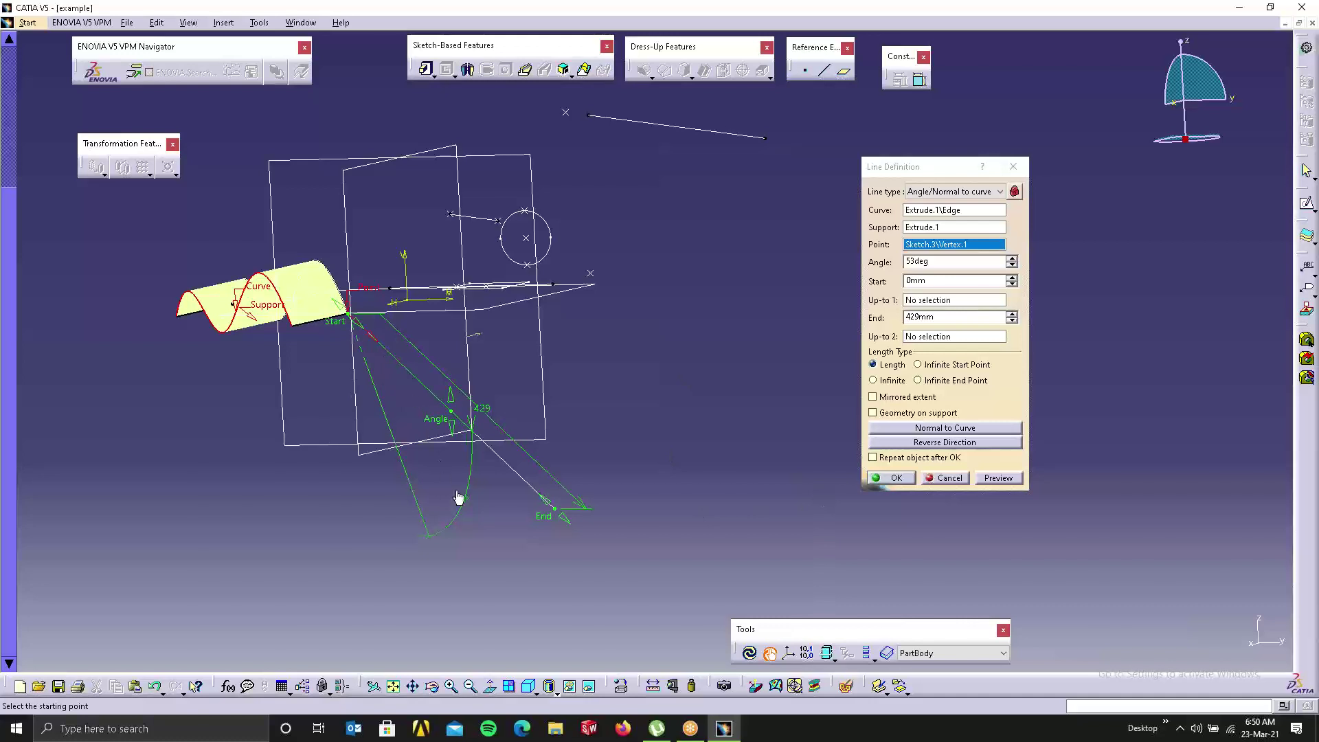
click(892, 478)
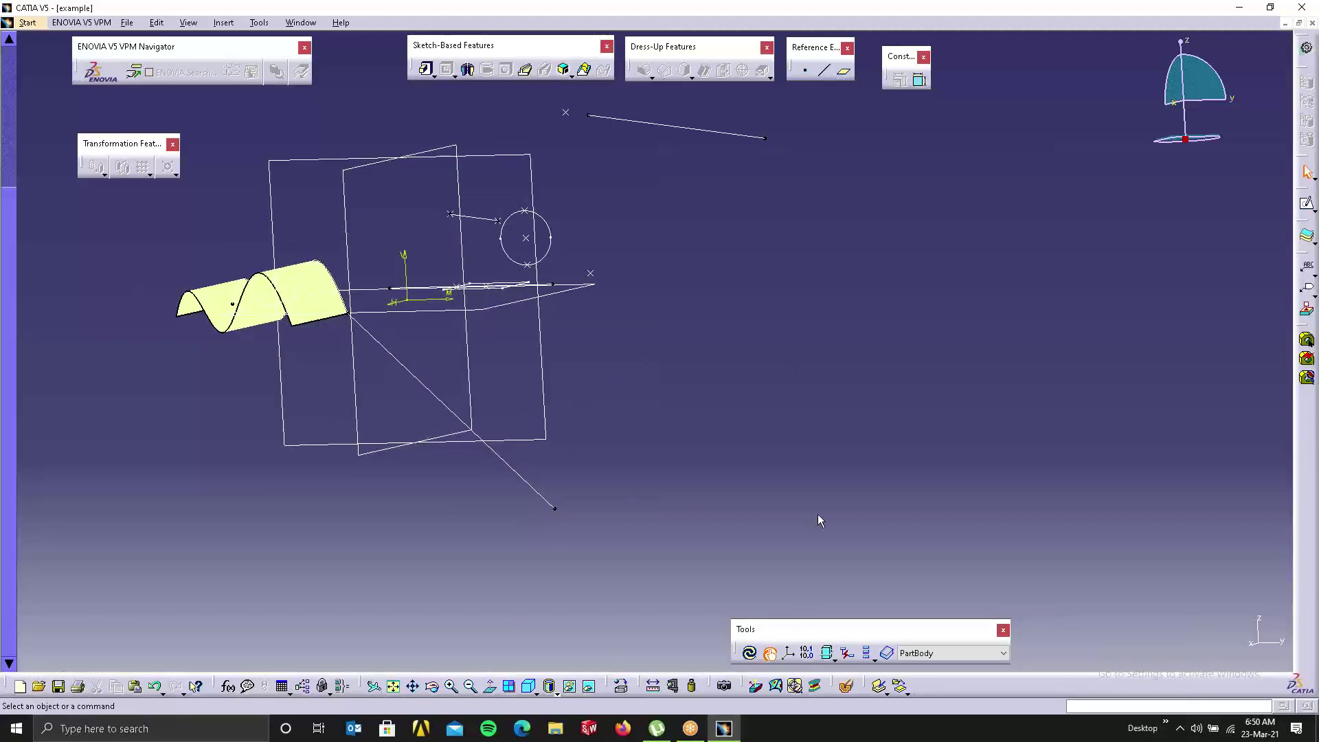
click(823, 71)
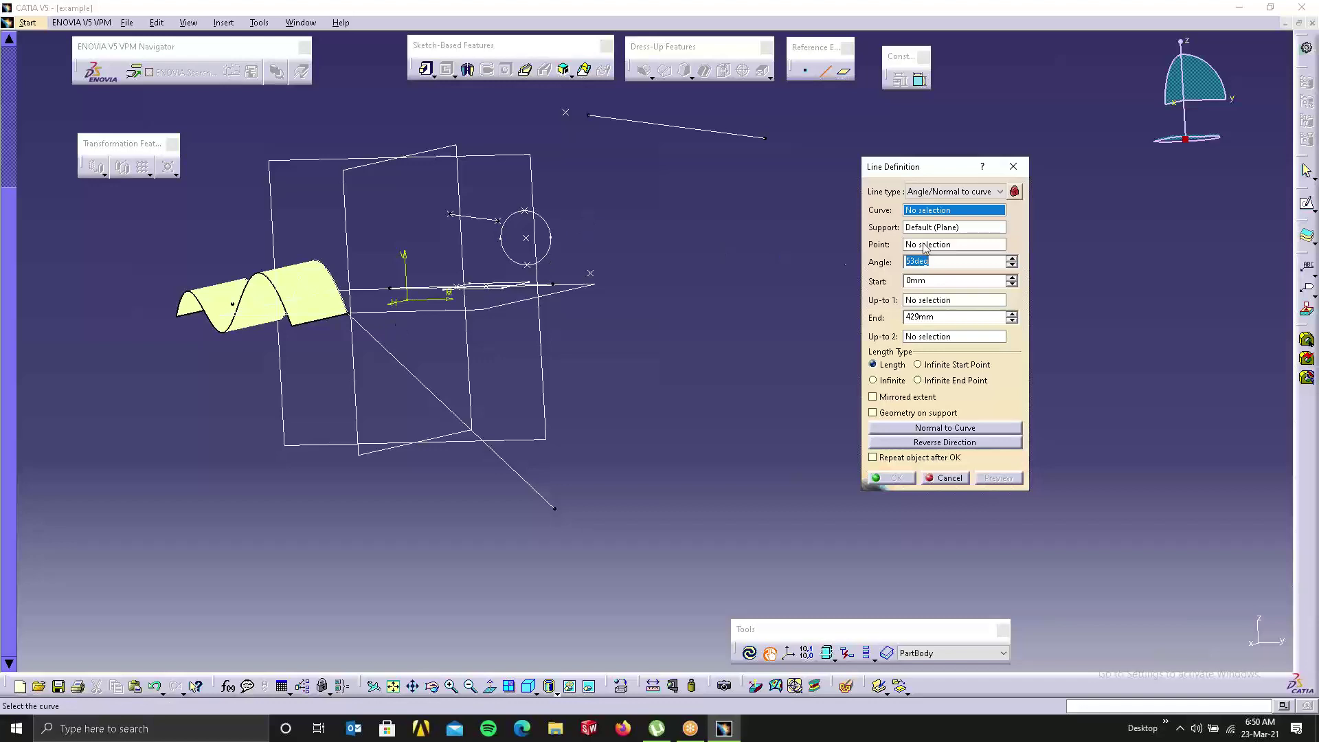
click(957, 192)
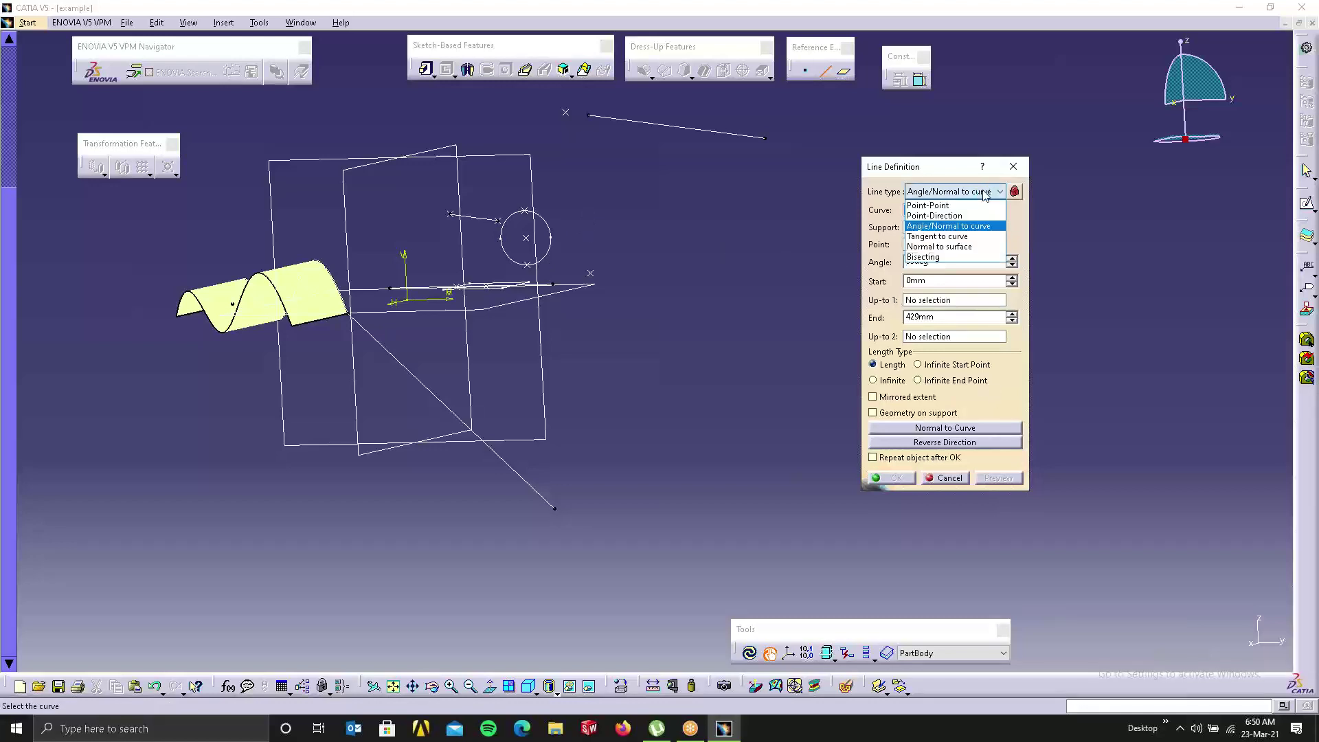
click(954, 237)
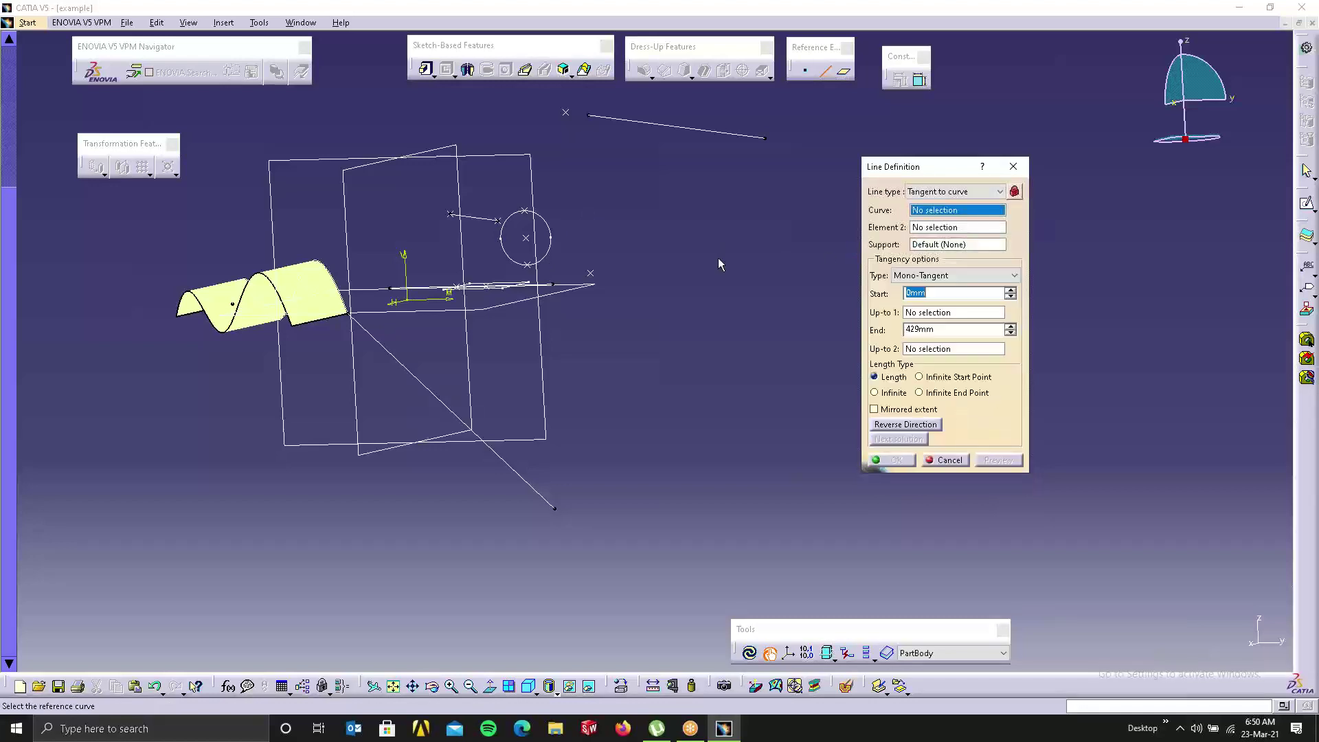
click(551, 224)
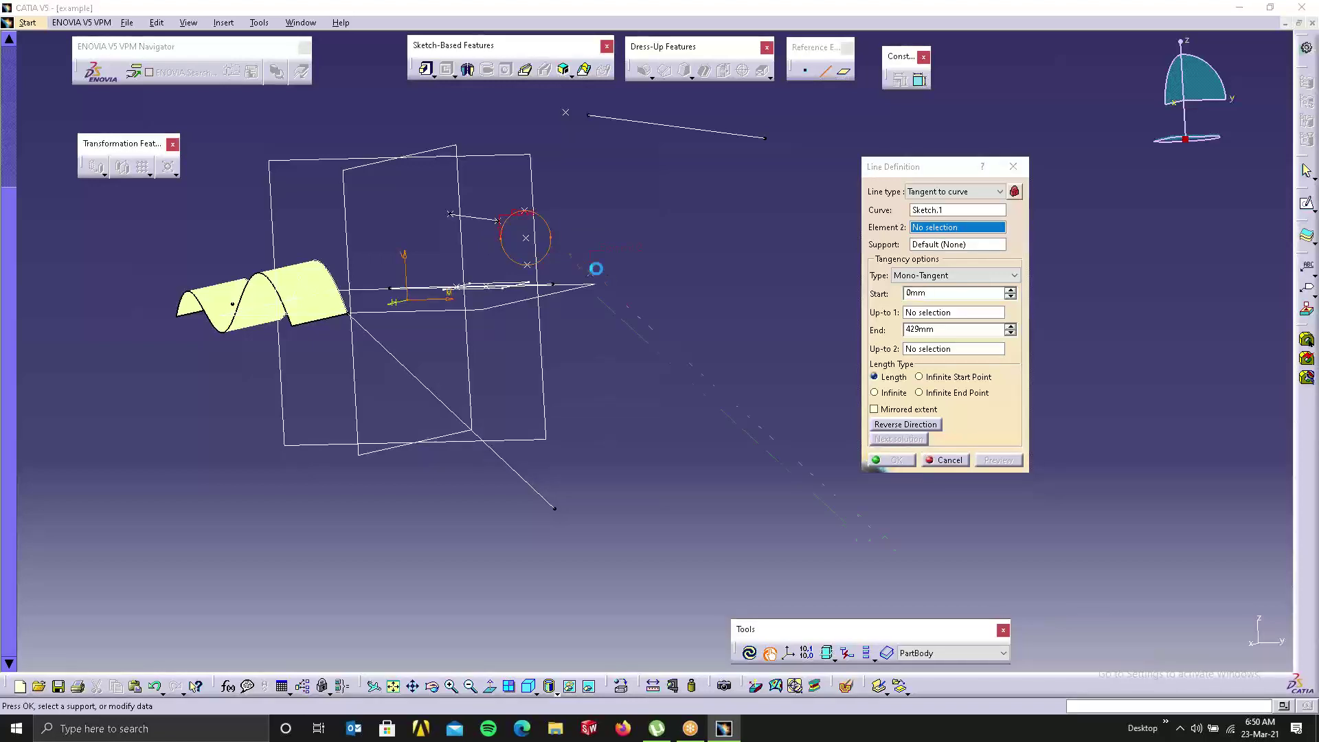
click(592, 272)
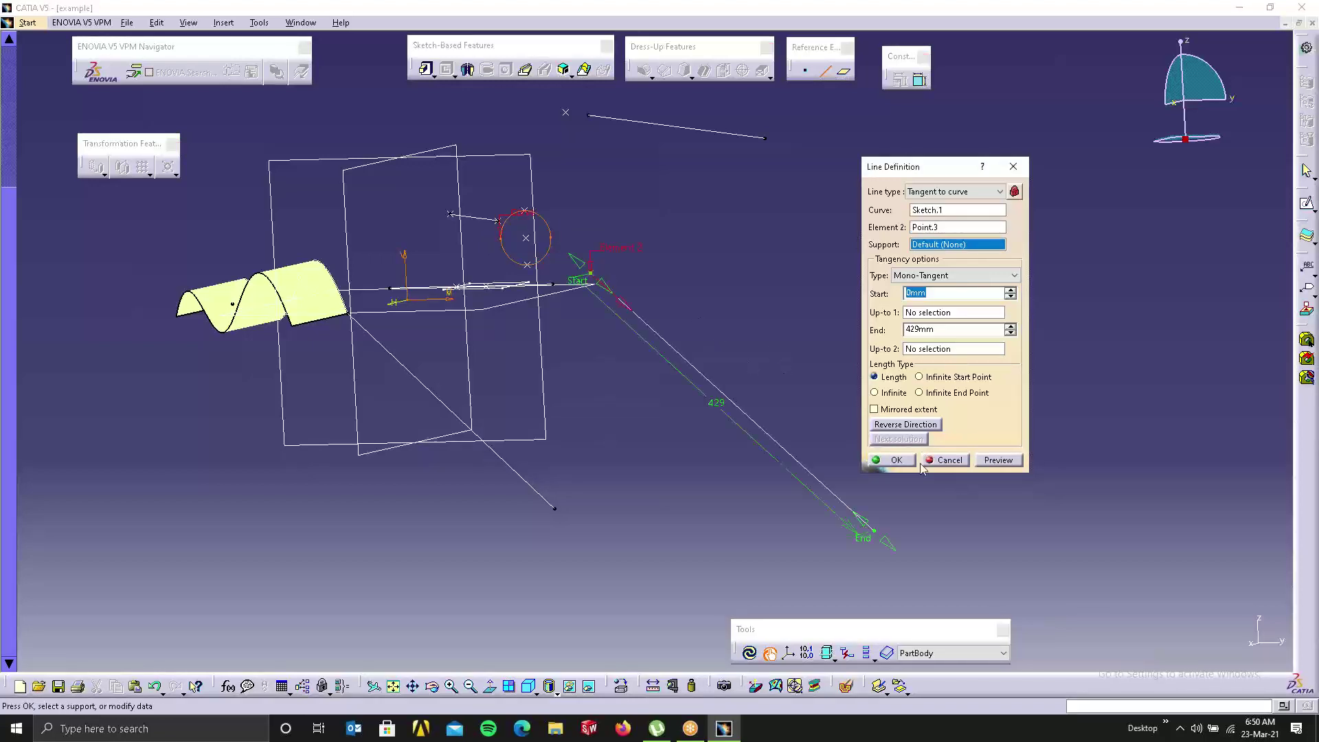
click(925, 424)
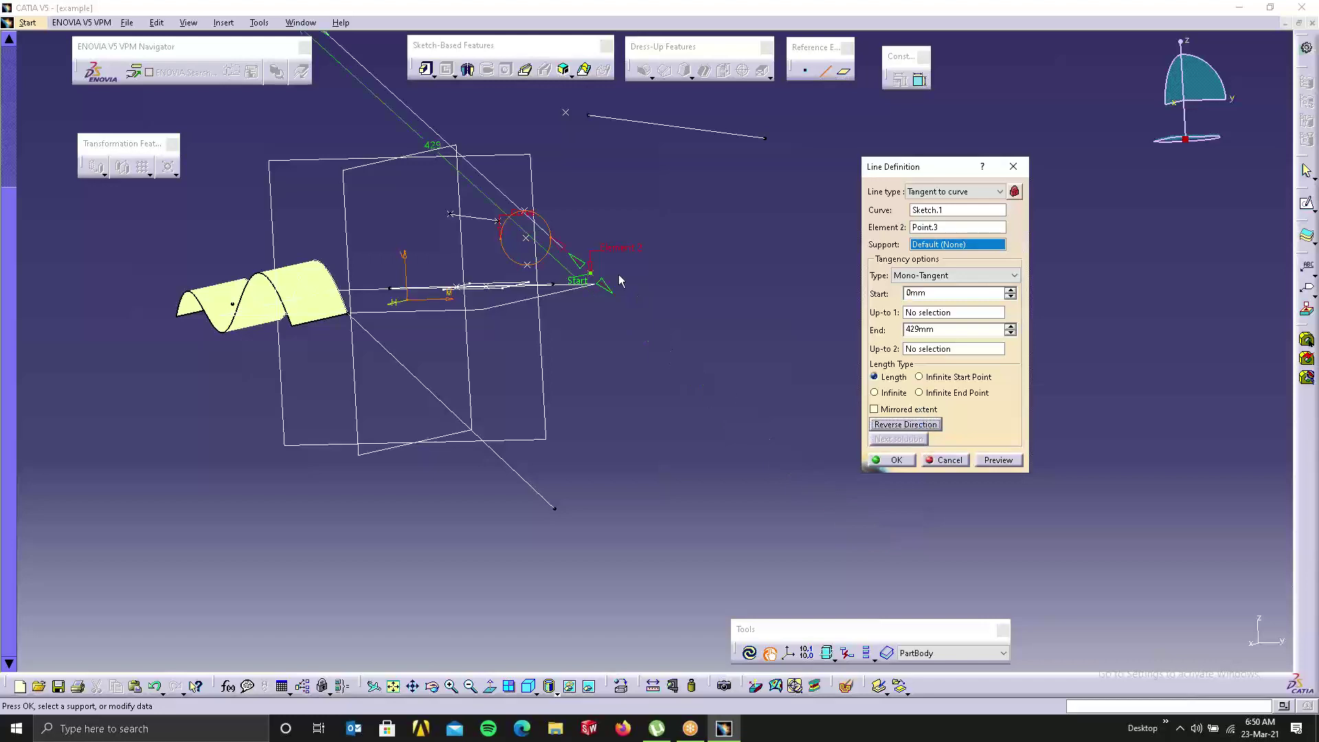
middle_drag(619, 281, 631, 362)
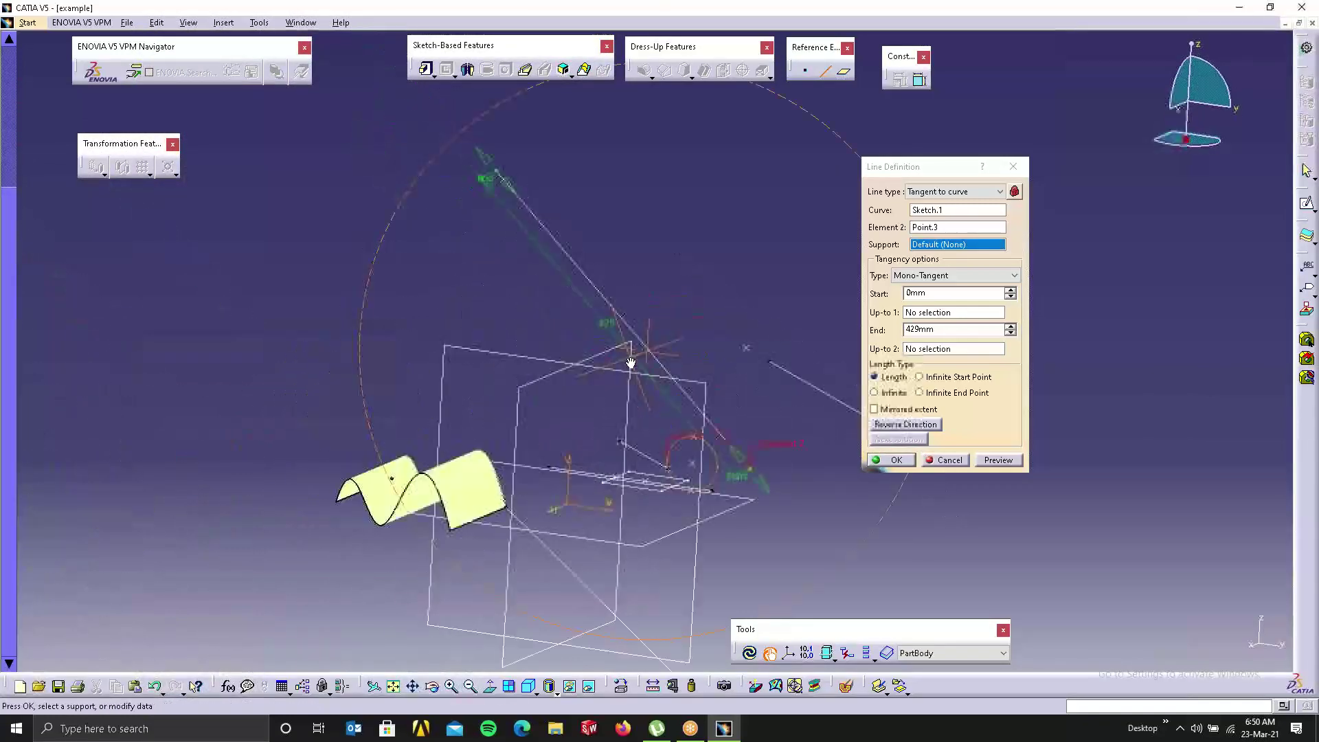
click(950, 460)
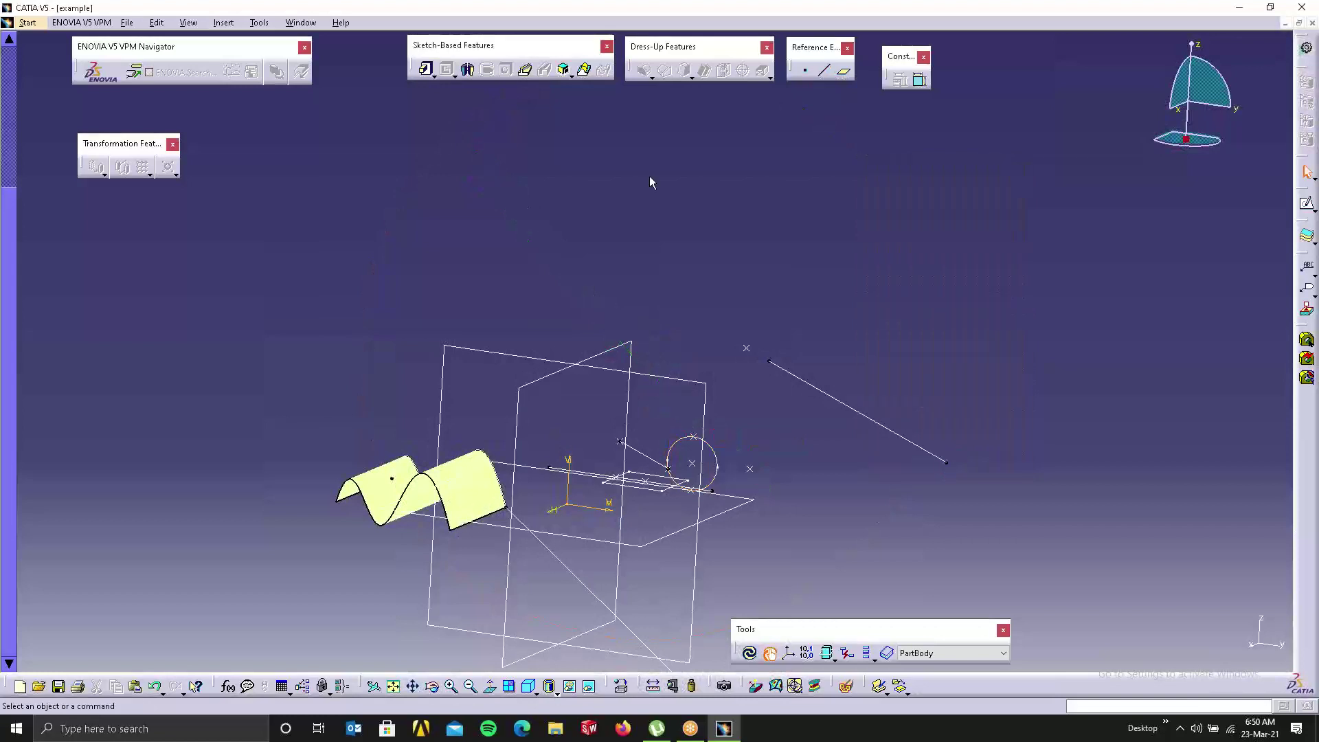
Step: Define a new Tangent to curve line with the Sketch.1 circle as the curve and Point.5 as the second element
click(823, 70)
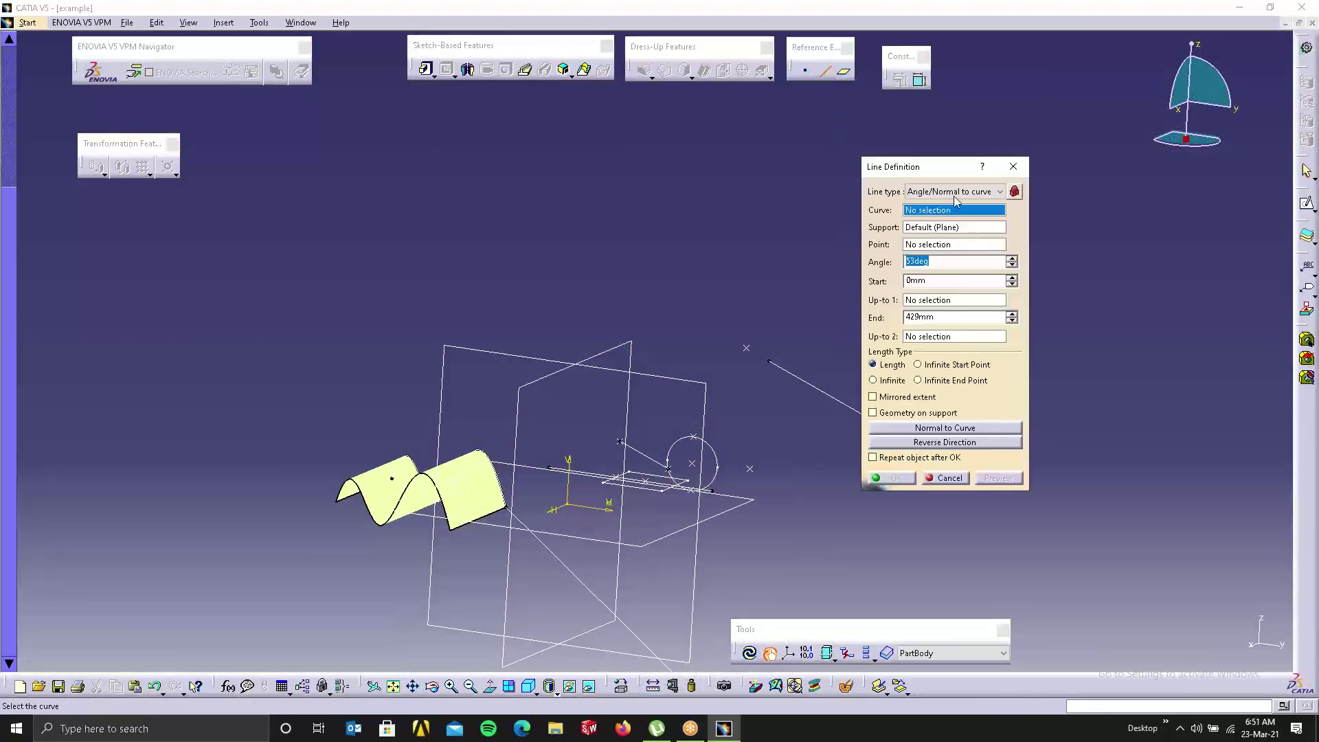
click(954, 196)
click(941, 235)
middle_drag(716, 353, 555, 367)
middle_drag(560, 535, 440, 459)
middle_drag(568, 433, 350, 558)
middle_drag(622, 496, 435, 450)
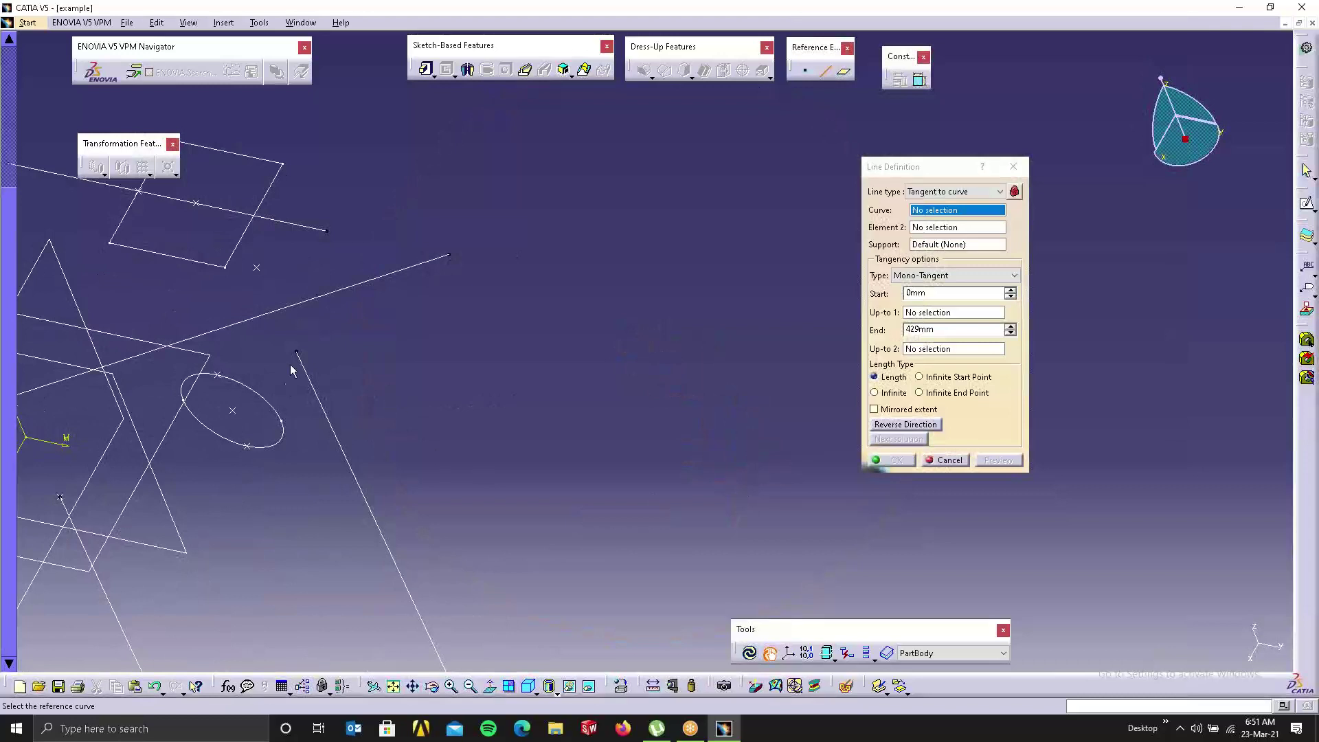
click(277, 397)
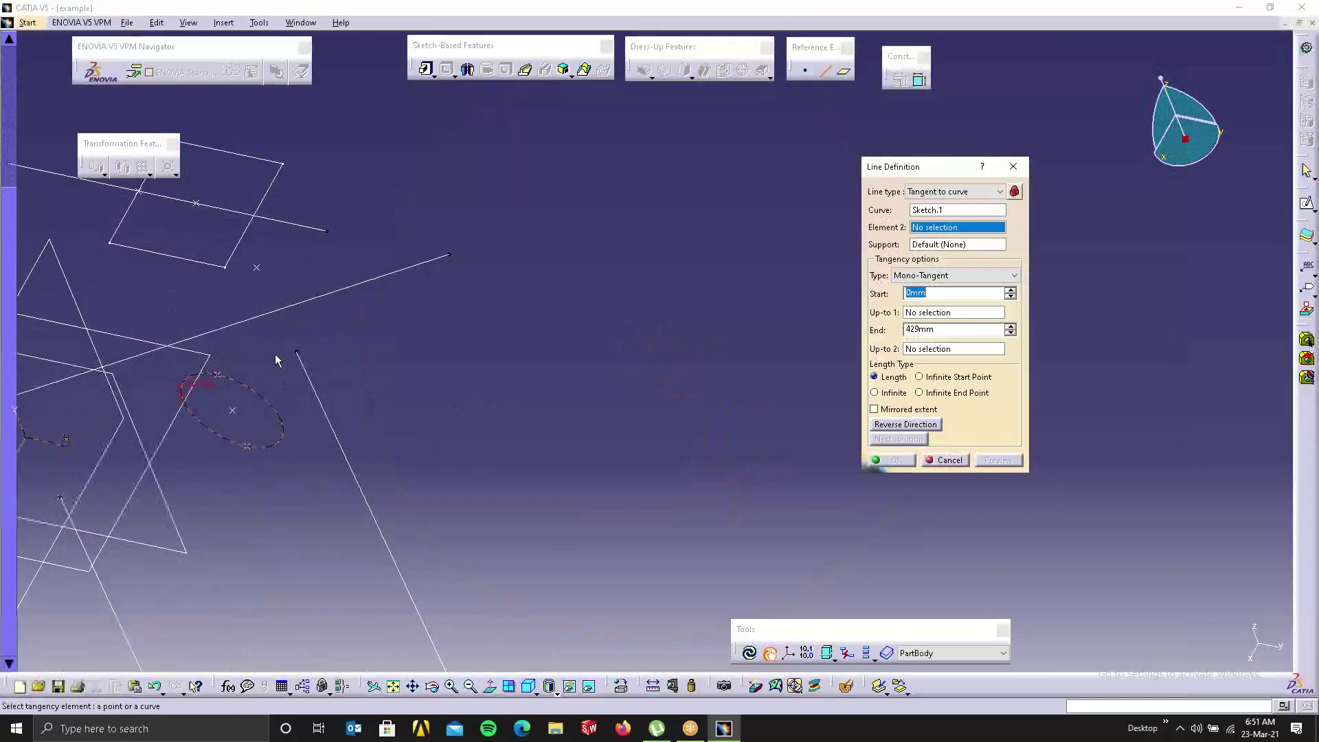
click(259, 267)
Step: Switch the tangency type to BiTangent, choose the other tangent solution from the point to the circle, and create the line
middle_drag(409, 354, 230, 536)
middle_drag(753, 397, 716, 224)
middle_drag(568, 403, 564, 463)
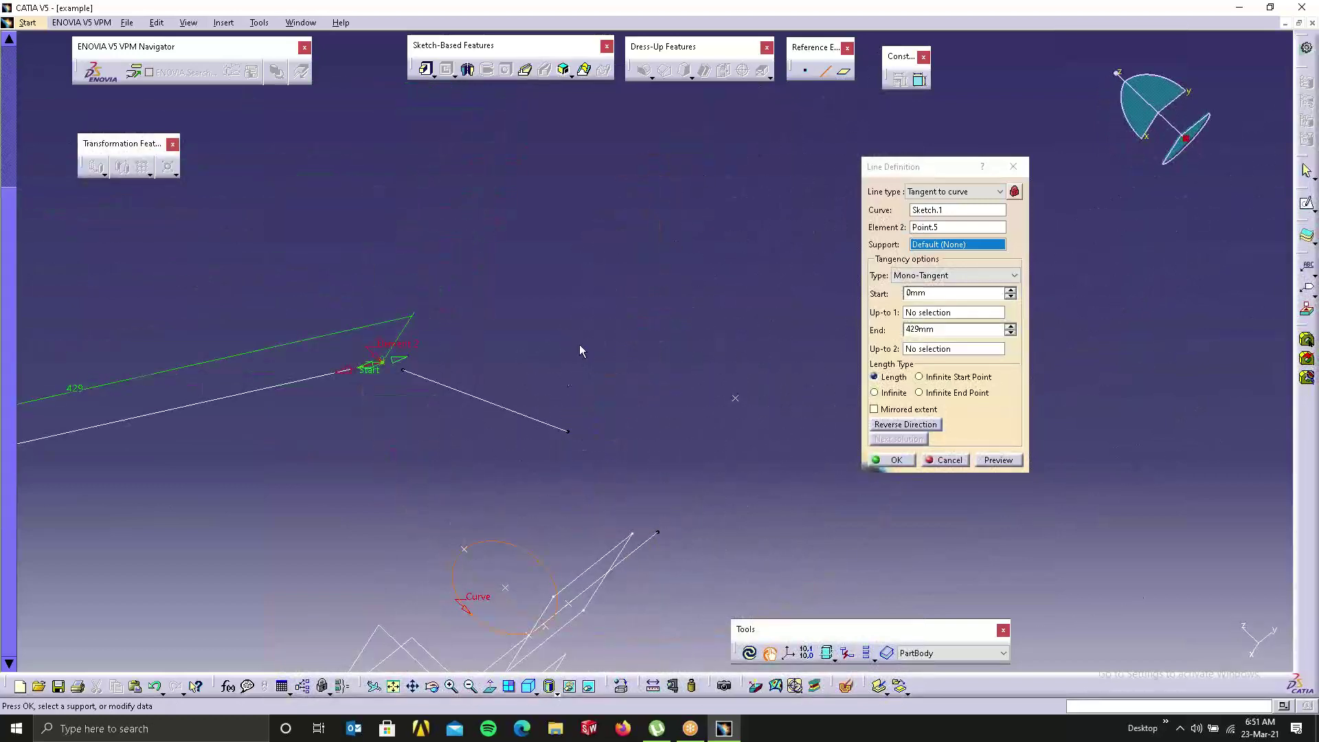
mouse_move(574, 371)
middle_down()
mouse_move(600, 221)
mouse_move(605, 309)
mouse_move(711, 231)
middle_up()
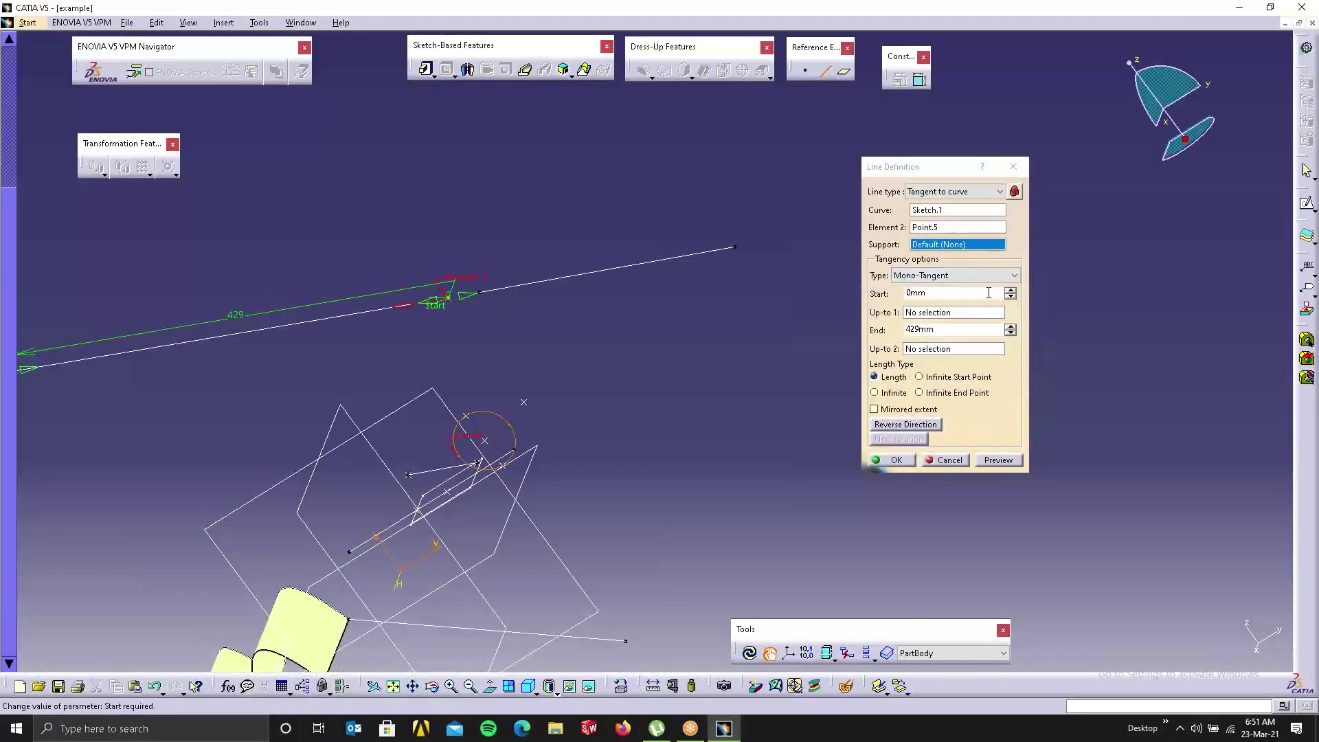
click(990, 275)
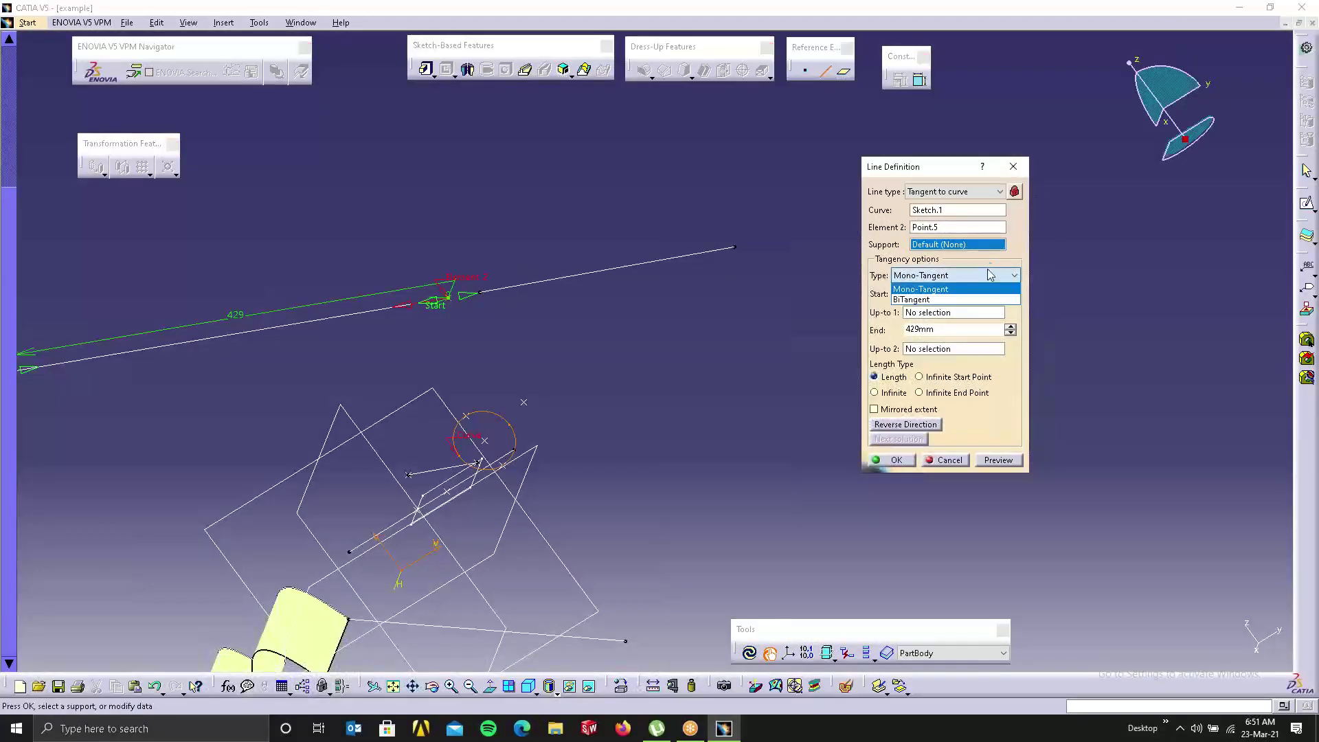
click(927, 299)
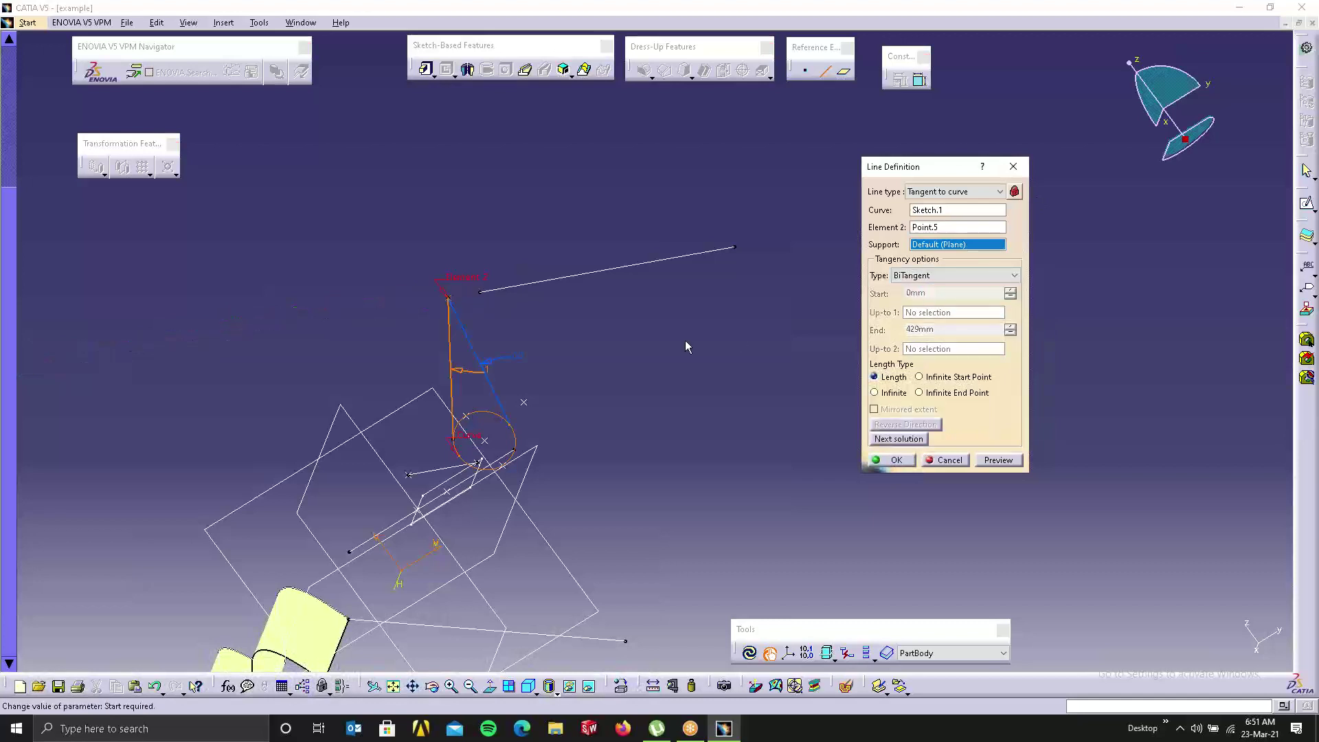
mouse_move(630, 336)
middle_down()
mouse_move(578, 306)
mouse_move(620, 259)
middle_up()
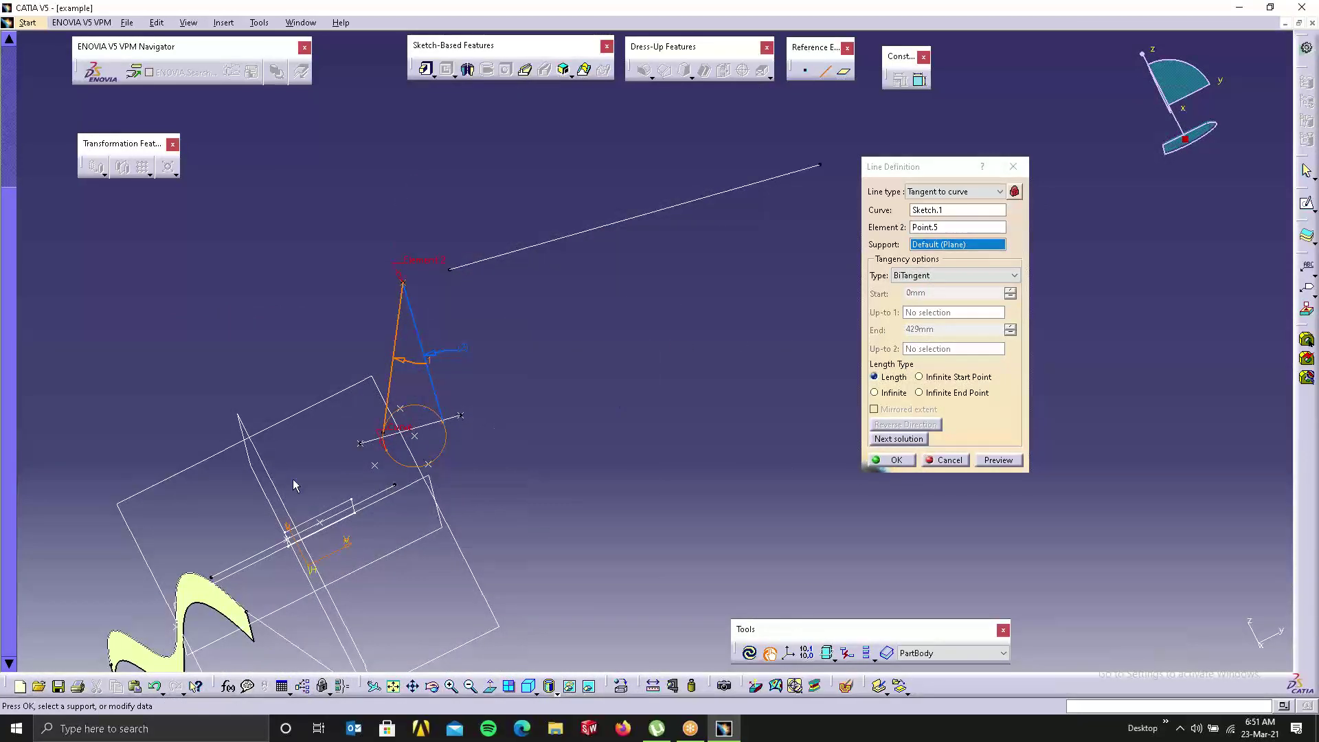
mouse_move(295, 486)
middle_down()
mouse_move(260, 462)
mouse_move(233, 397)
mouse_move(281, 349)
mouse_move(322, 357)
middle_up()
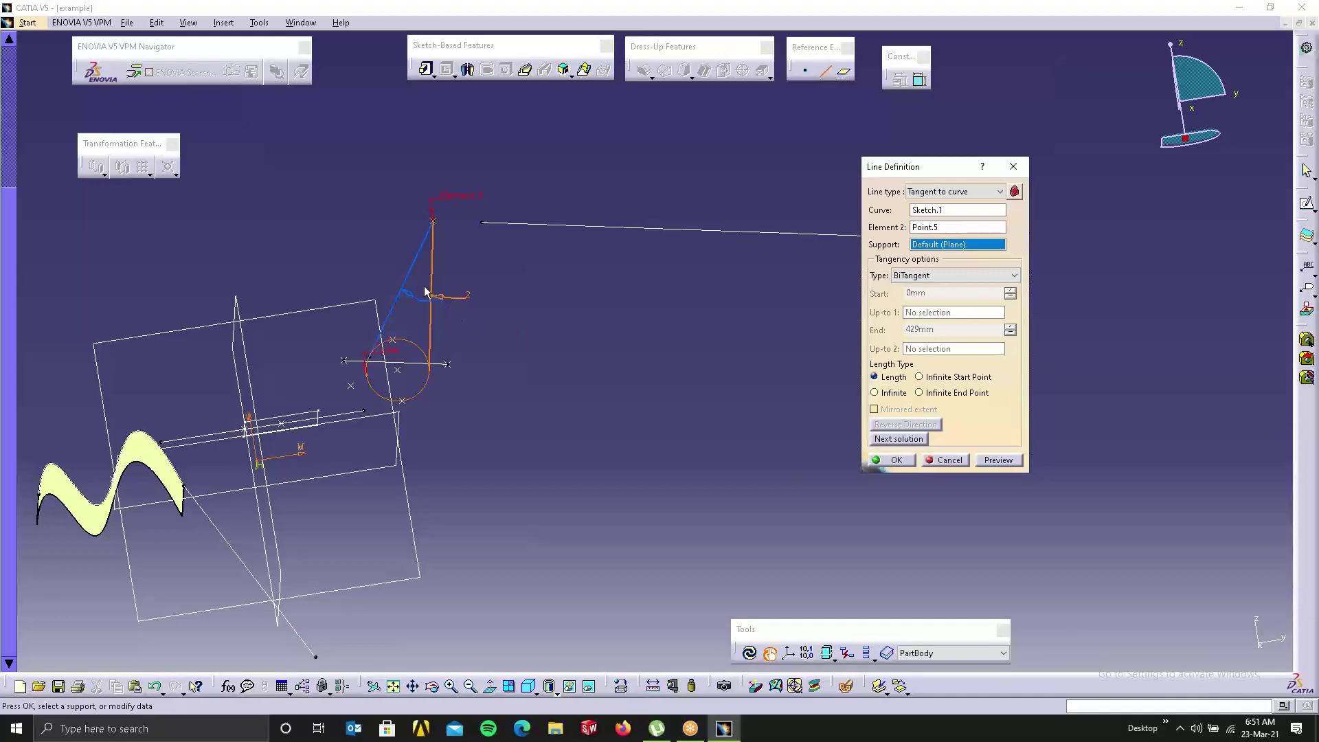
click(416, 273)
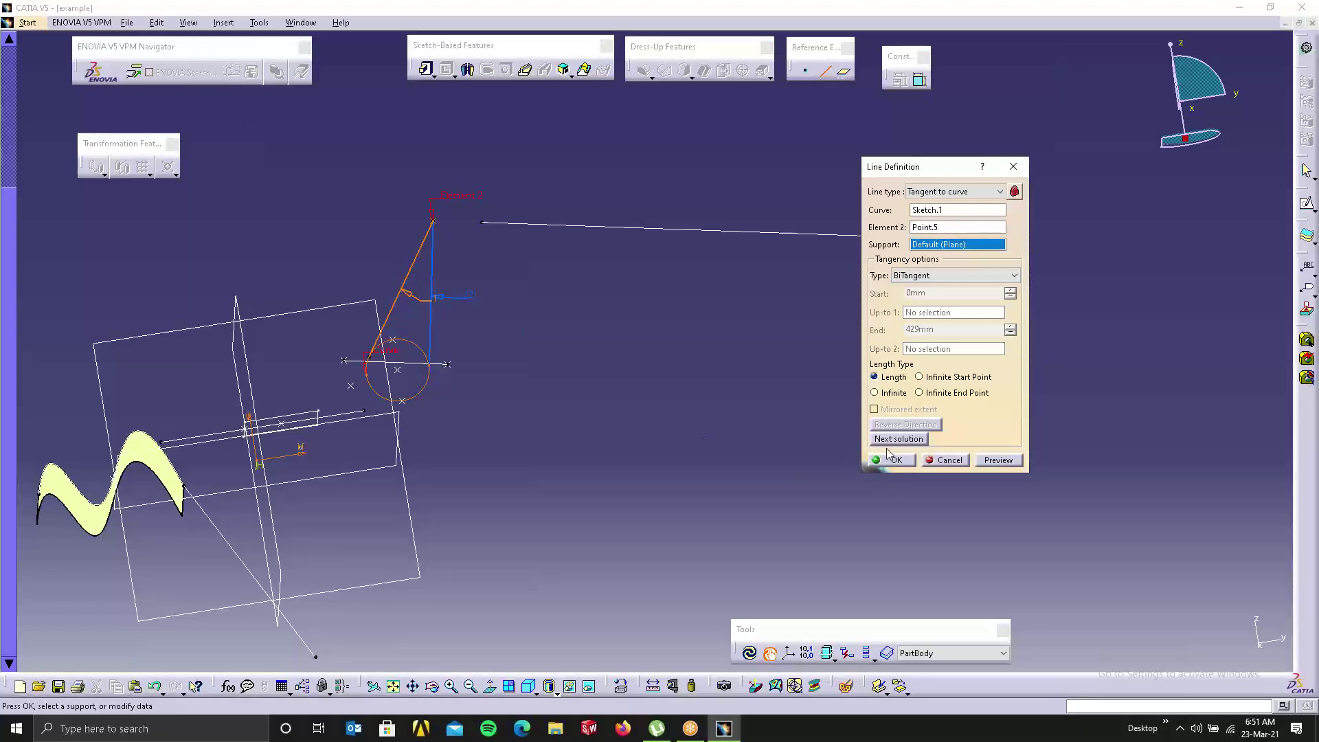
click(903, 466)
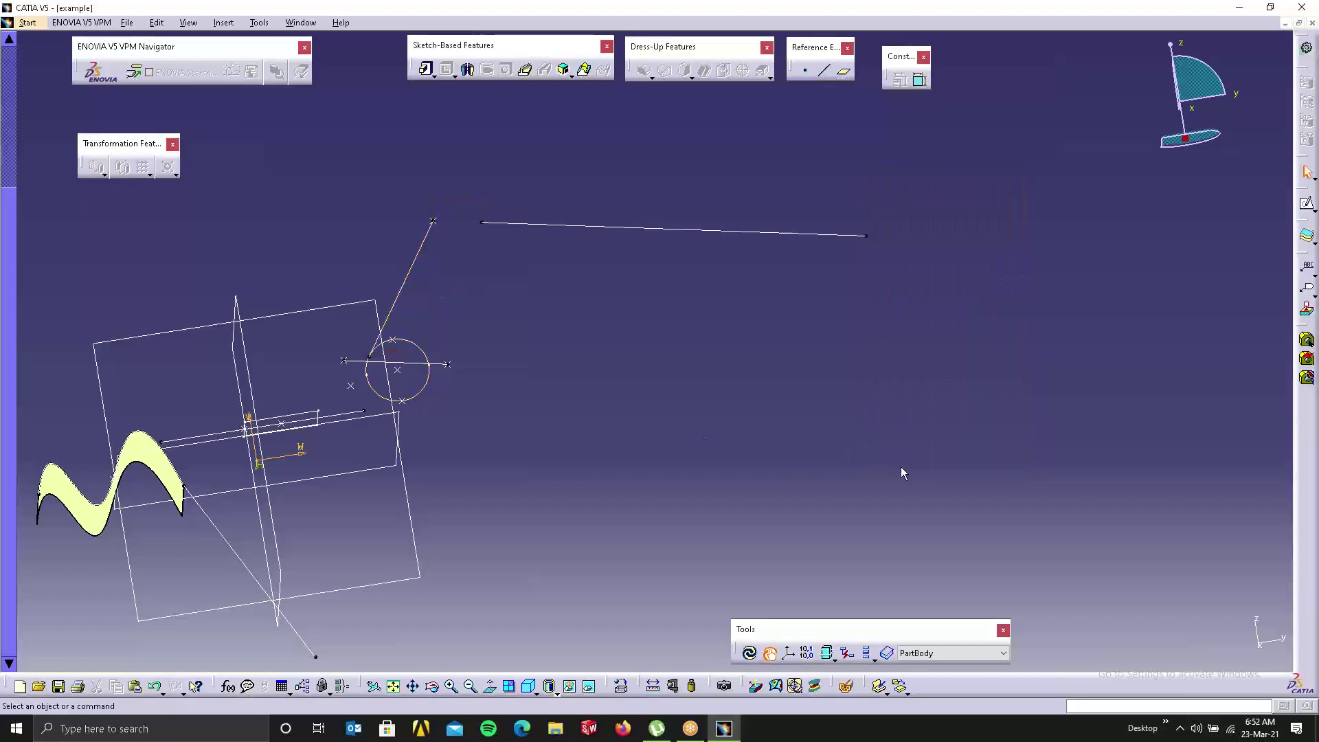
Step: Define a new Normal to surface line with Extrude.1 as the surface and the wavy surface's end corner vertex as the point
click(700, 361)
click(824, 72)
click(931, 194)
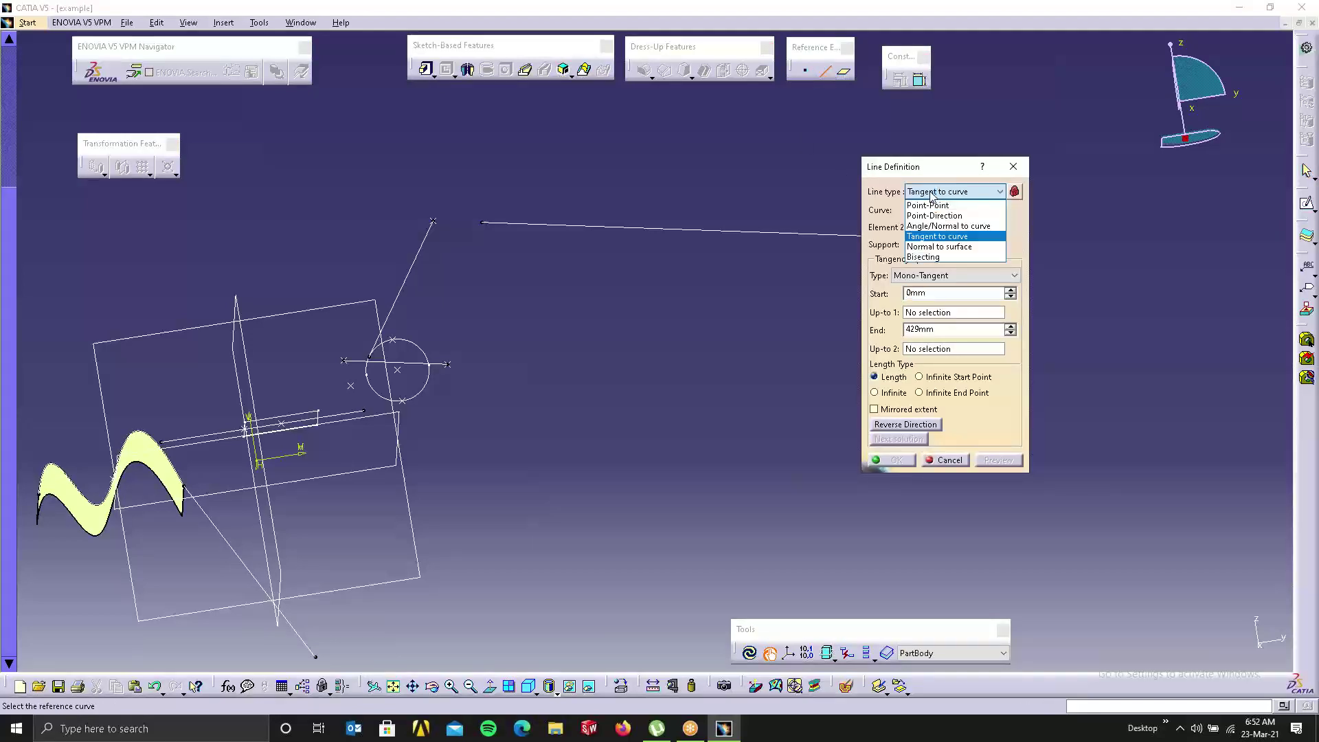
click(917, 246)
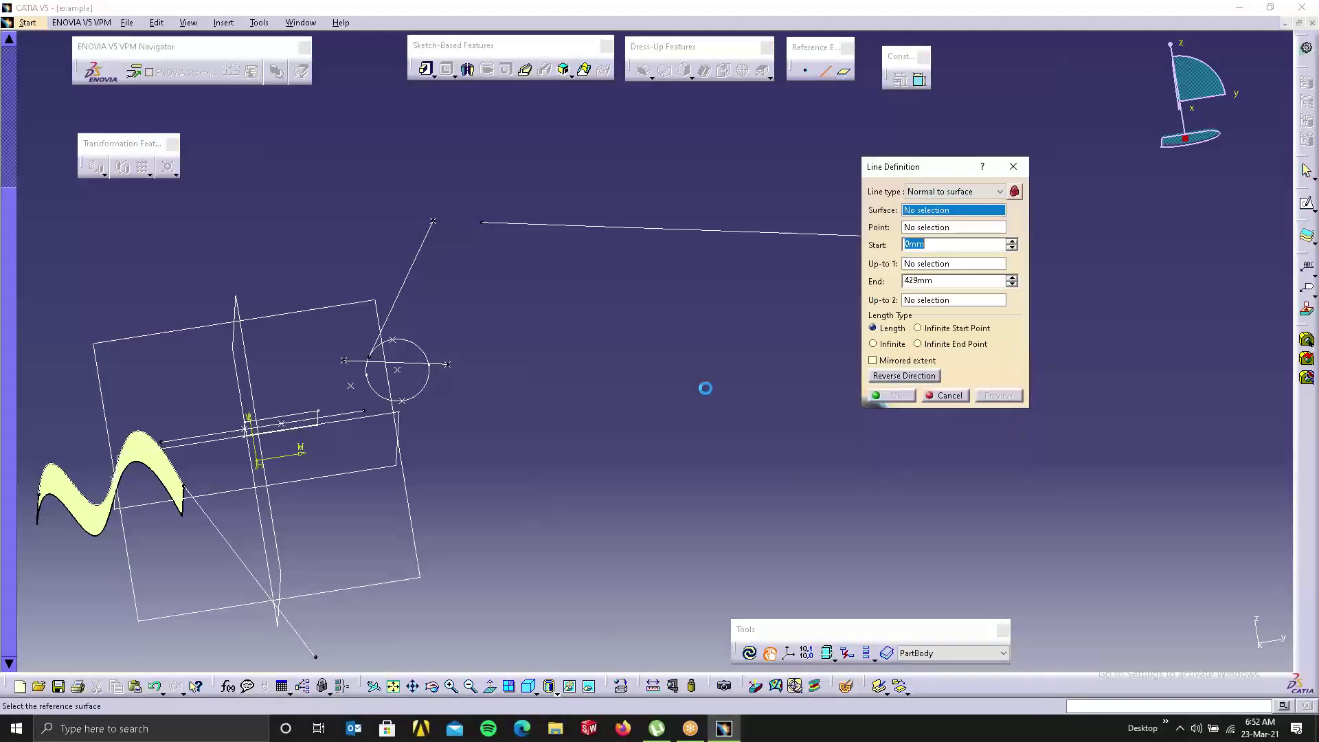
middle_drag(510, 398, 625, 270)
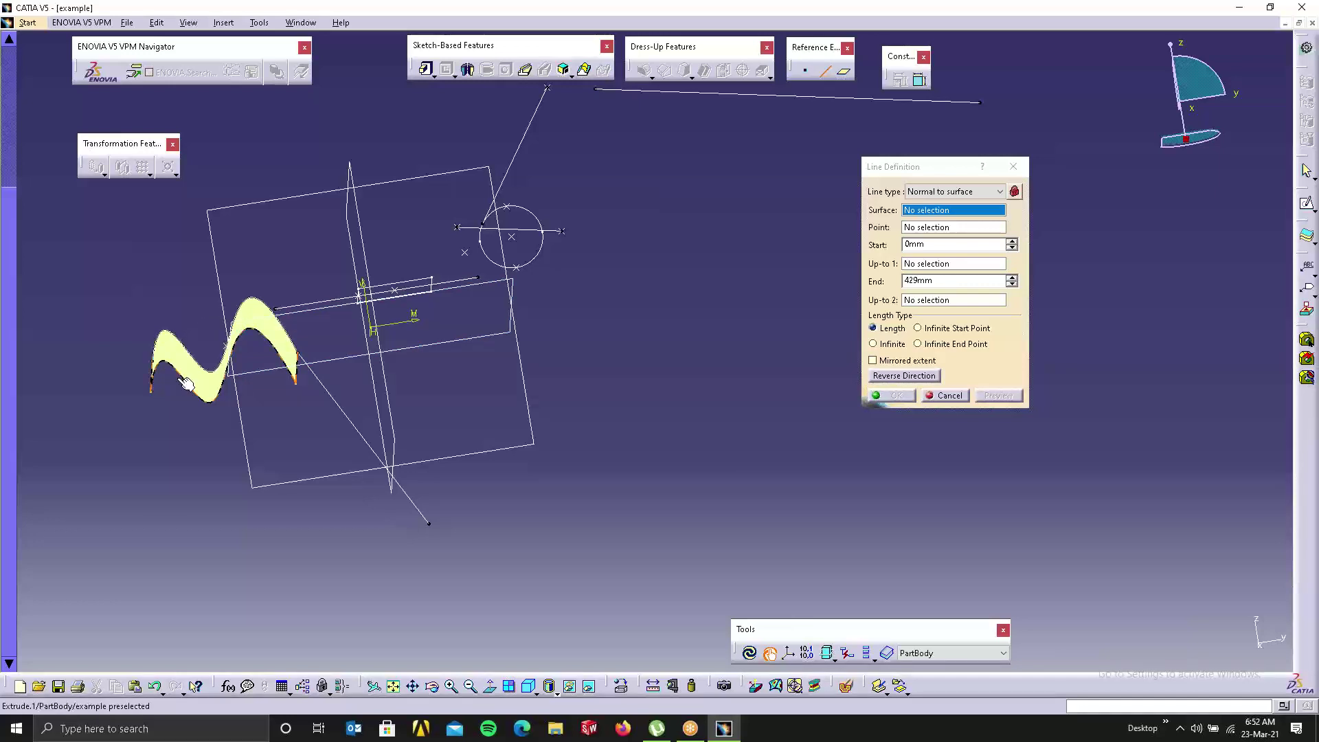
click(206, 371)
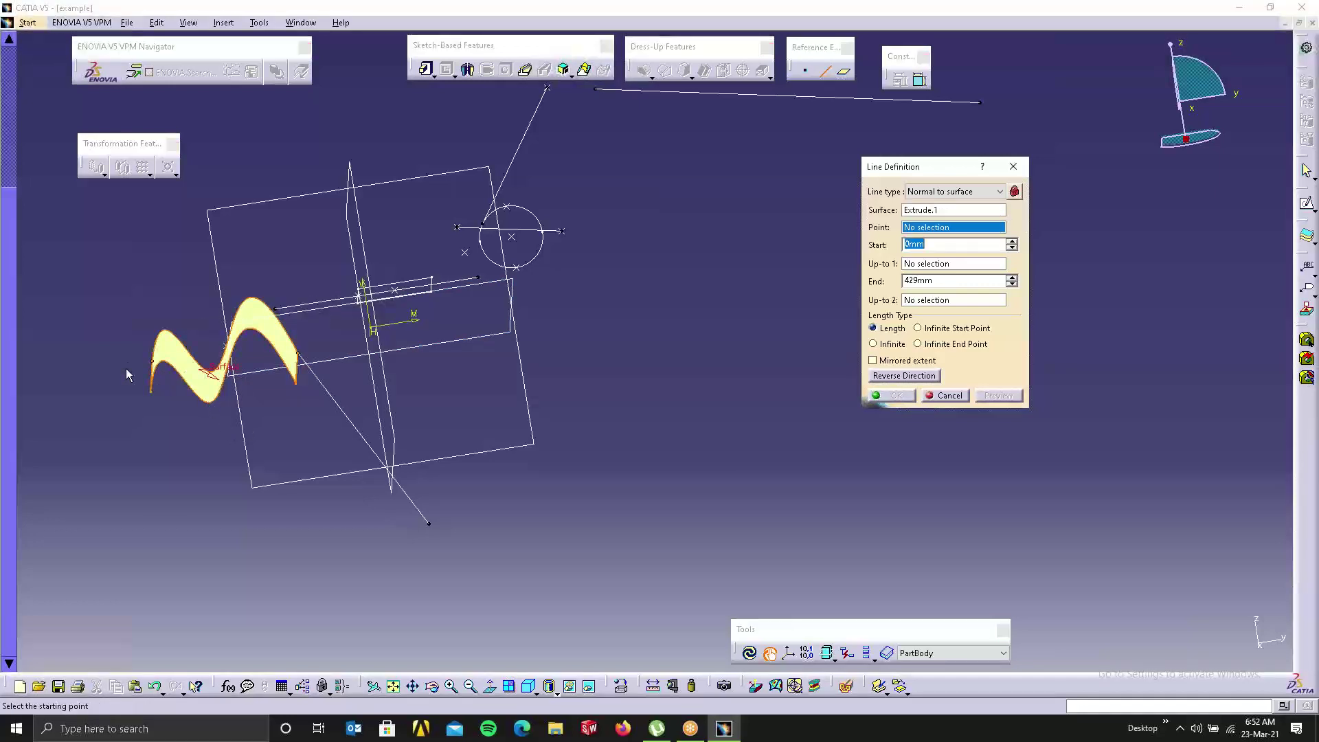
click(149, 391)
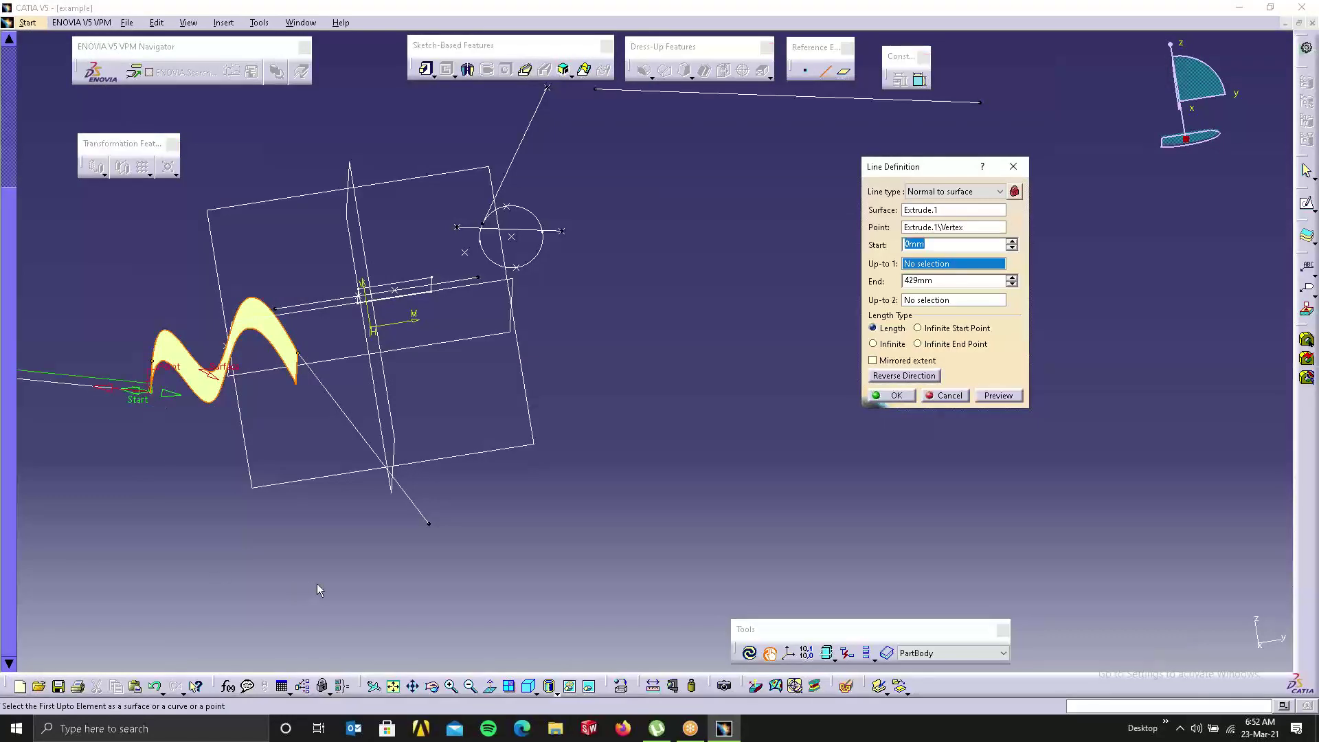
Step: Adjust the normal line's start to -14 mm and its end to 168 mm, and create the line
middle_drag(314, 389, 685, 313)
drag(671, 280, 704, 279)
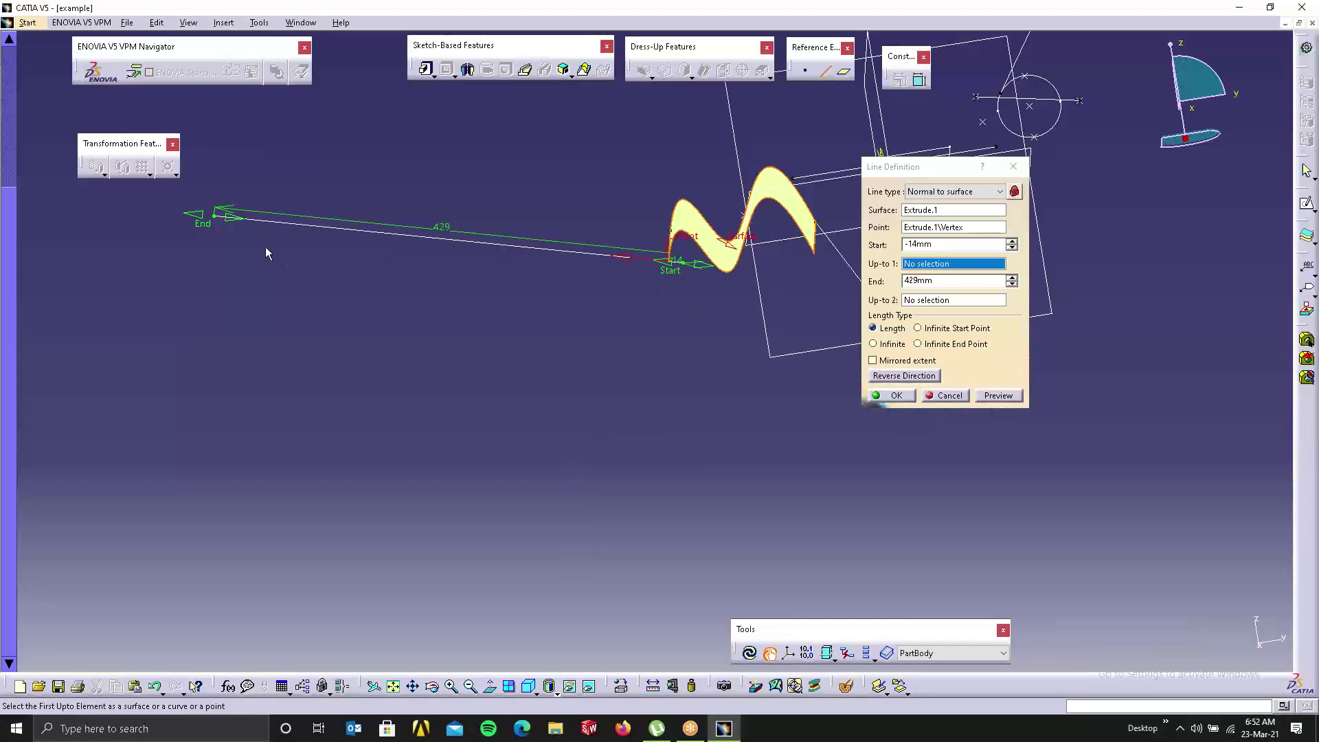
drag(190, 227, 475, 246)
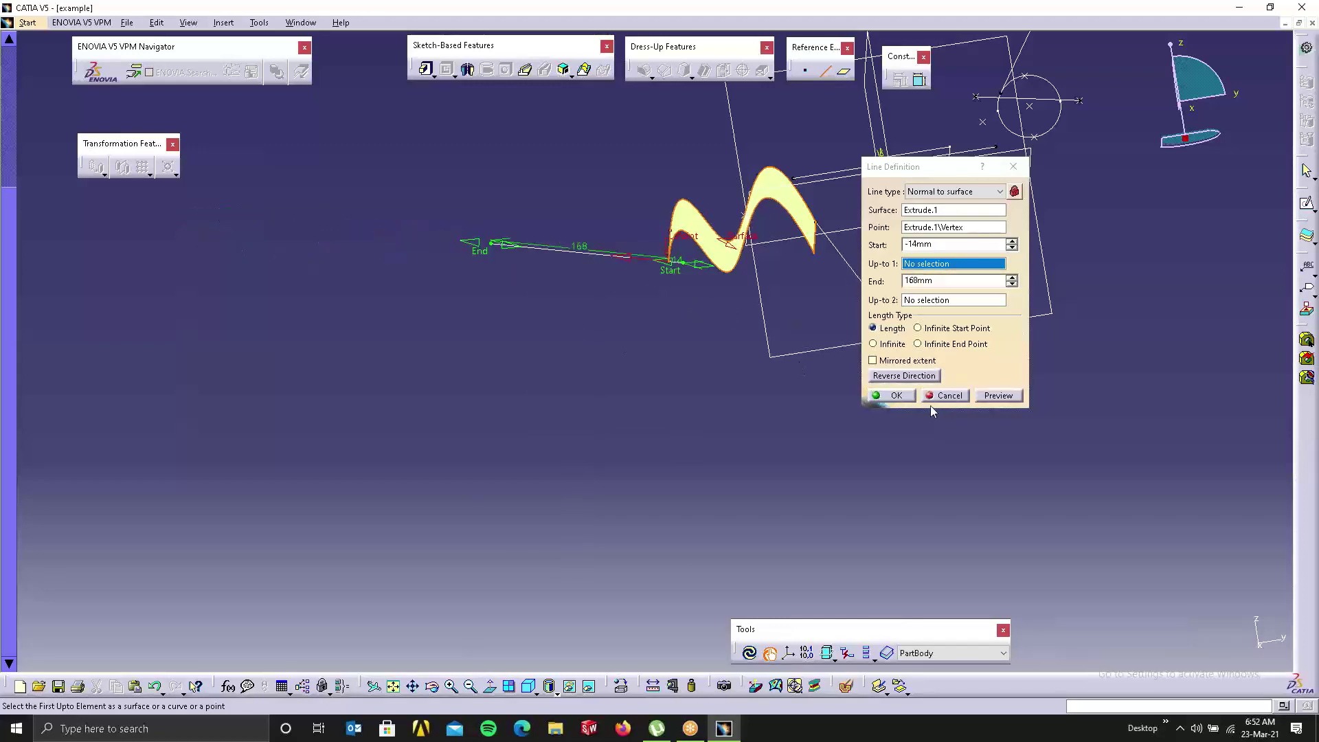
click(891, 396)
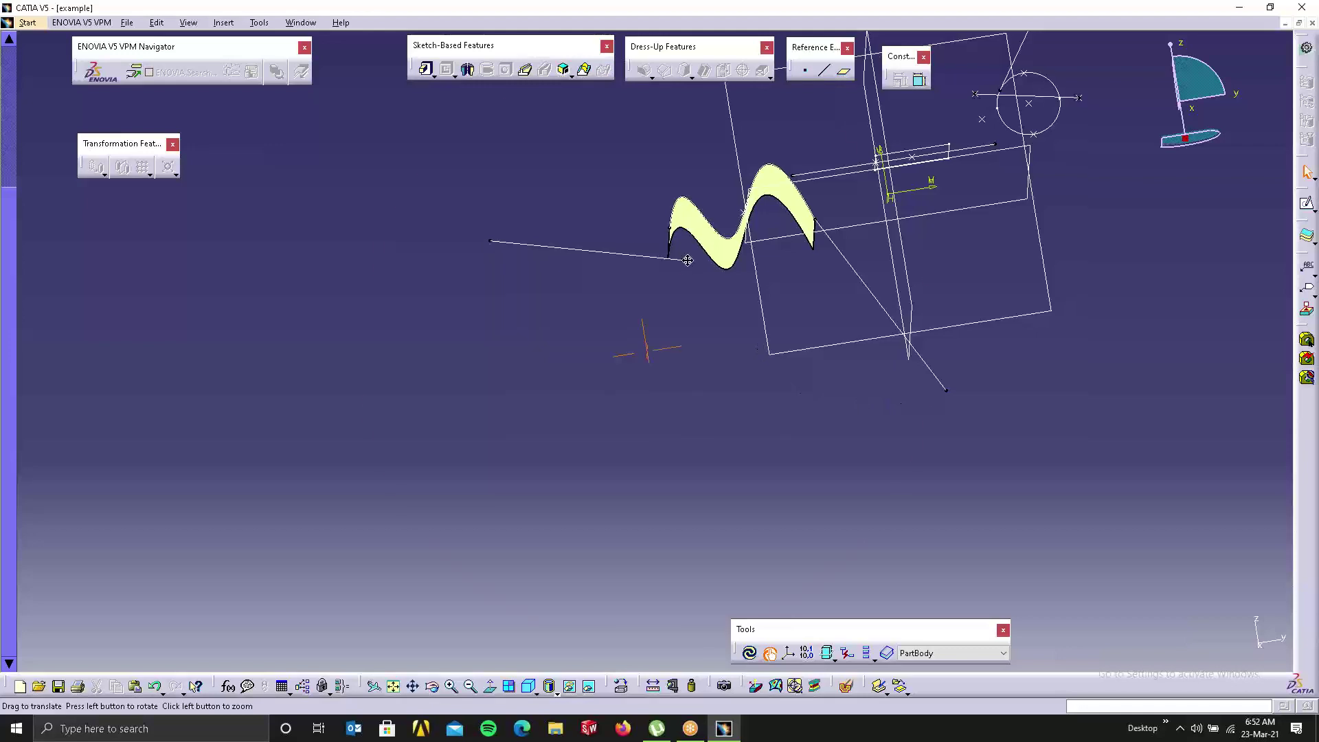
mouse_move(687, 261)
middle_down()
mouse_move(749, 360)
mouse_move(772, 295)
middle_up()
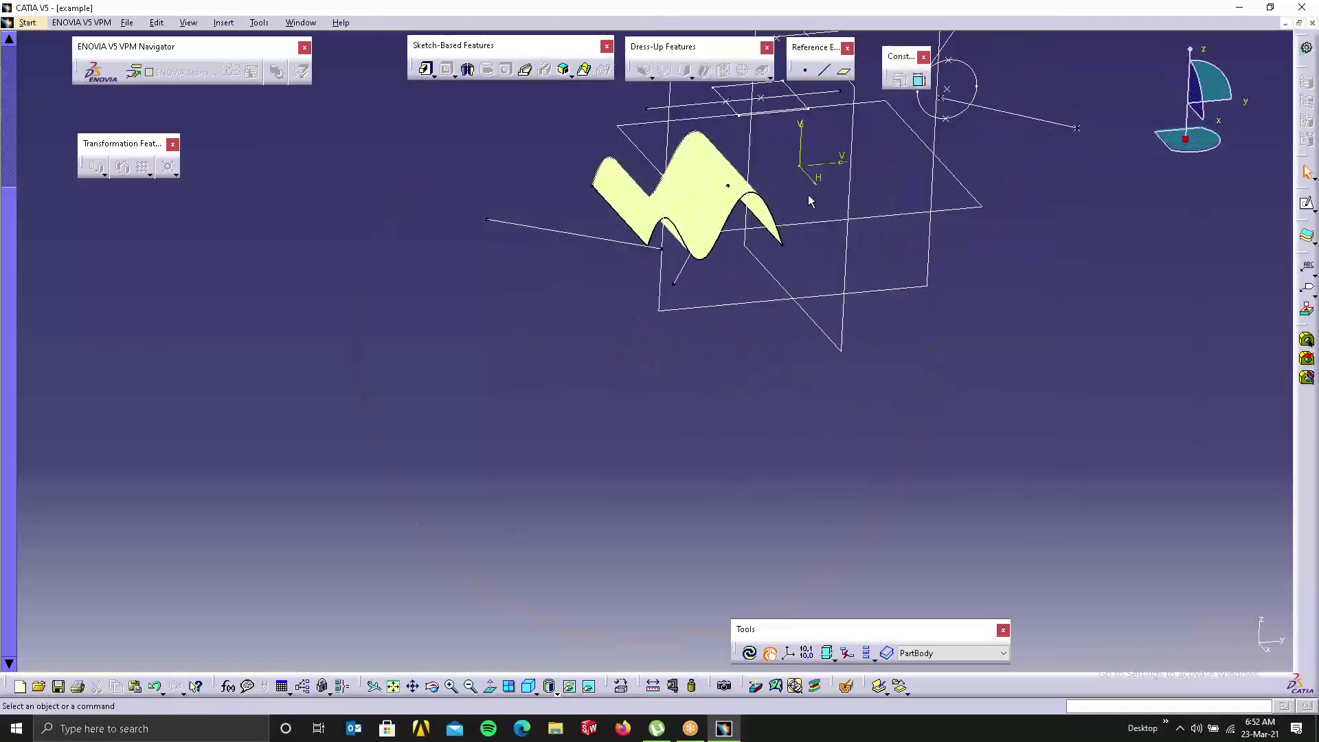
click(824, 70)
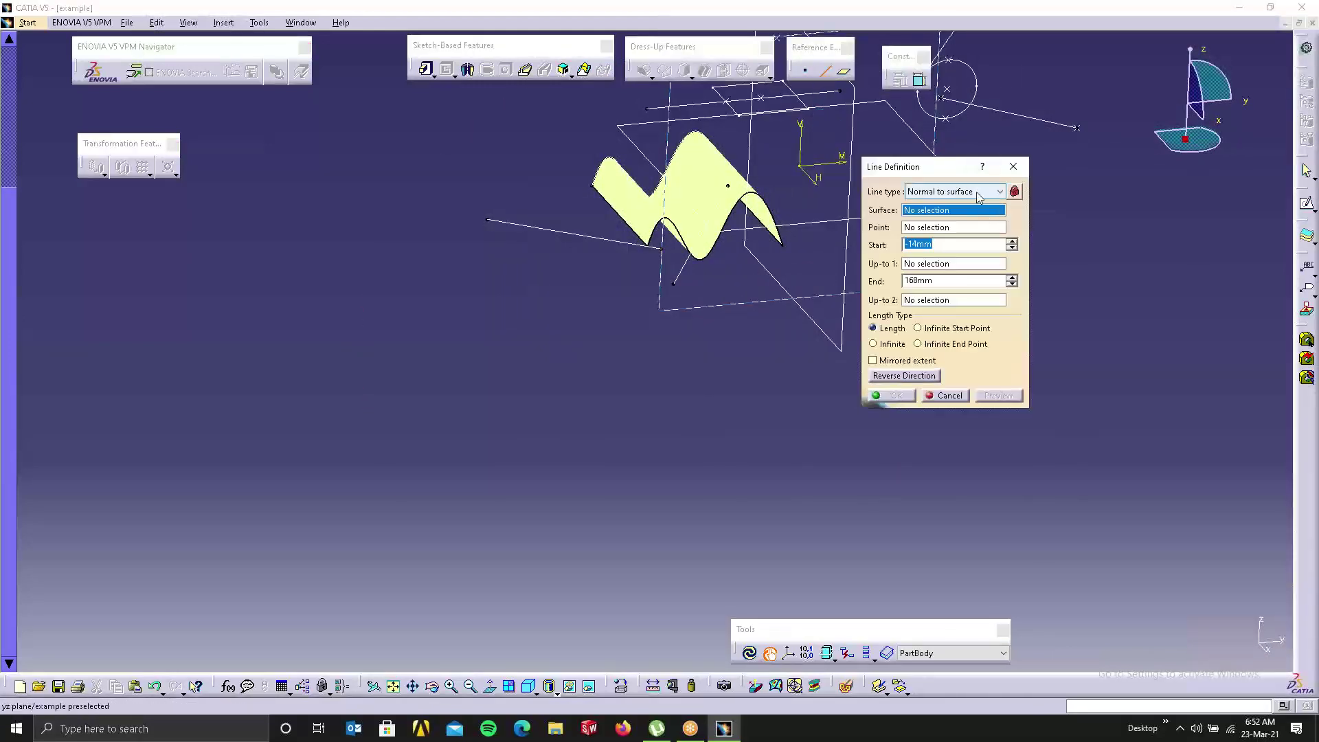
click(979, 196)
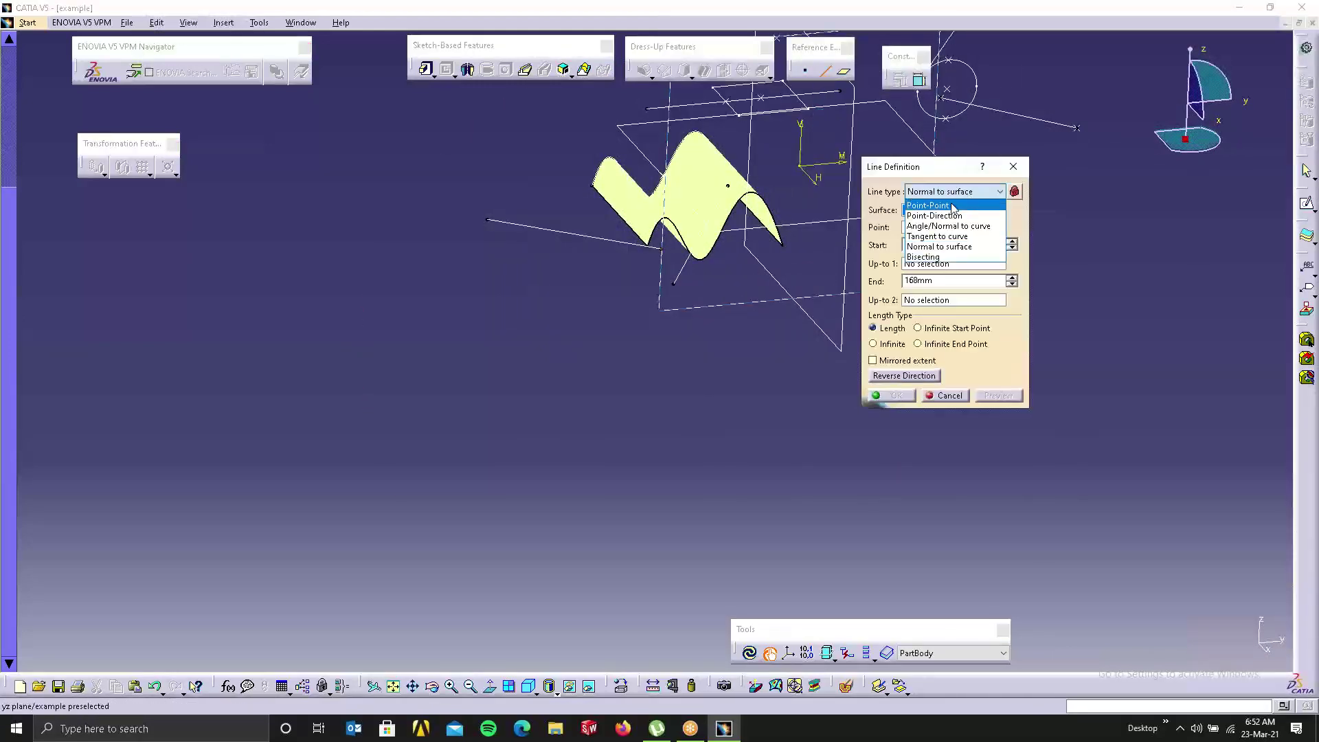
click(918, 257)
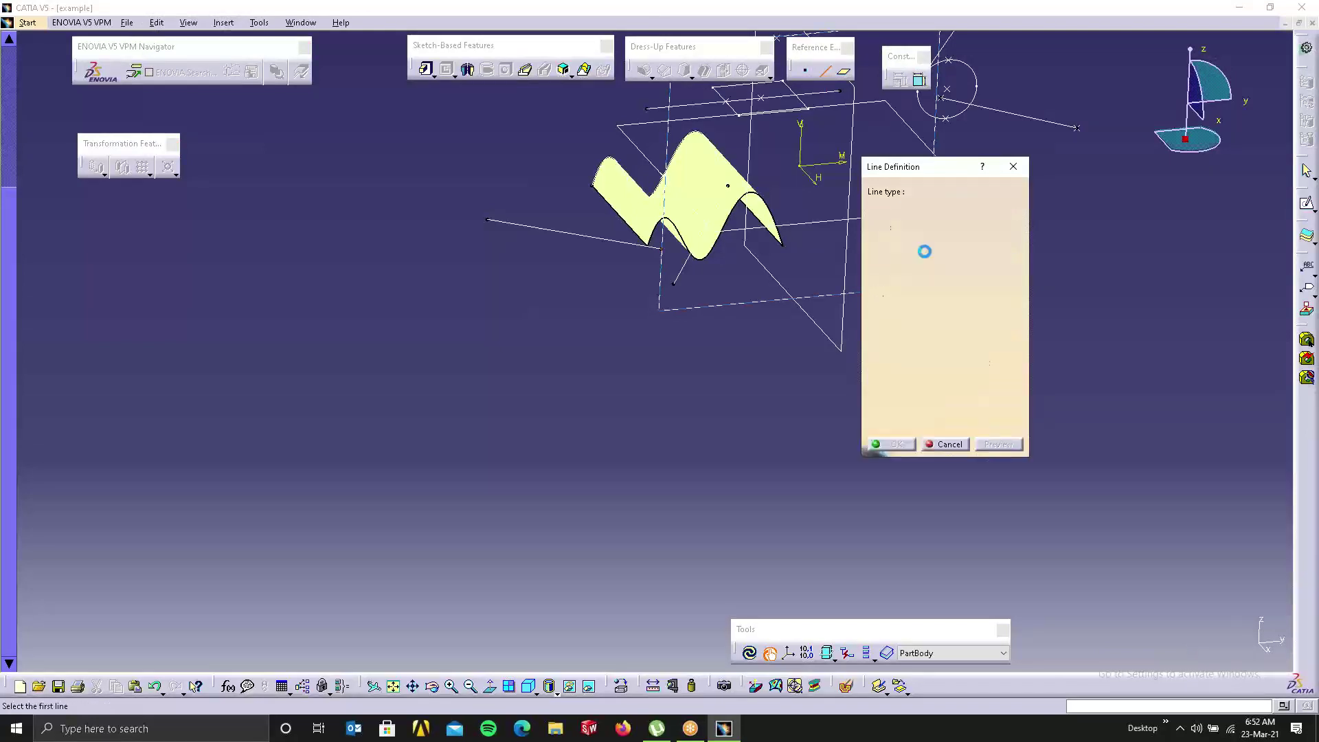
click(1014, 166)
Step: Create a Between point at ratio 0.5 using the two end vertices of Line.3
middle_drag(852, 383, 744, 461)
middle_drag(993, 365, 464, 353)
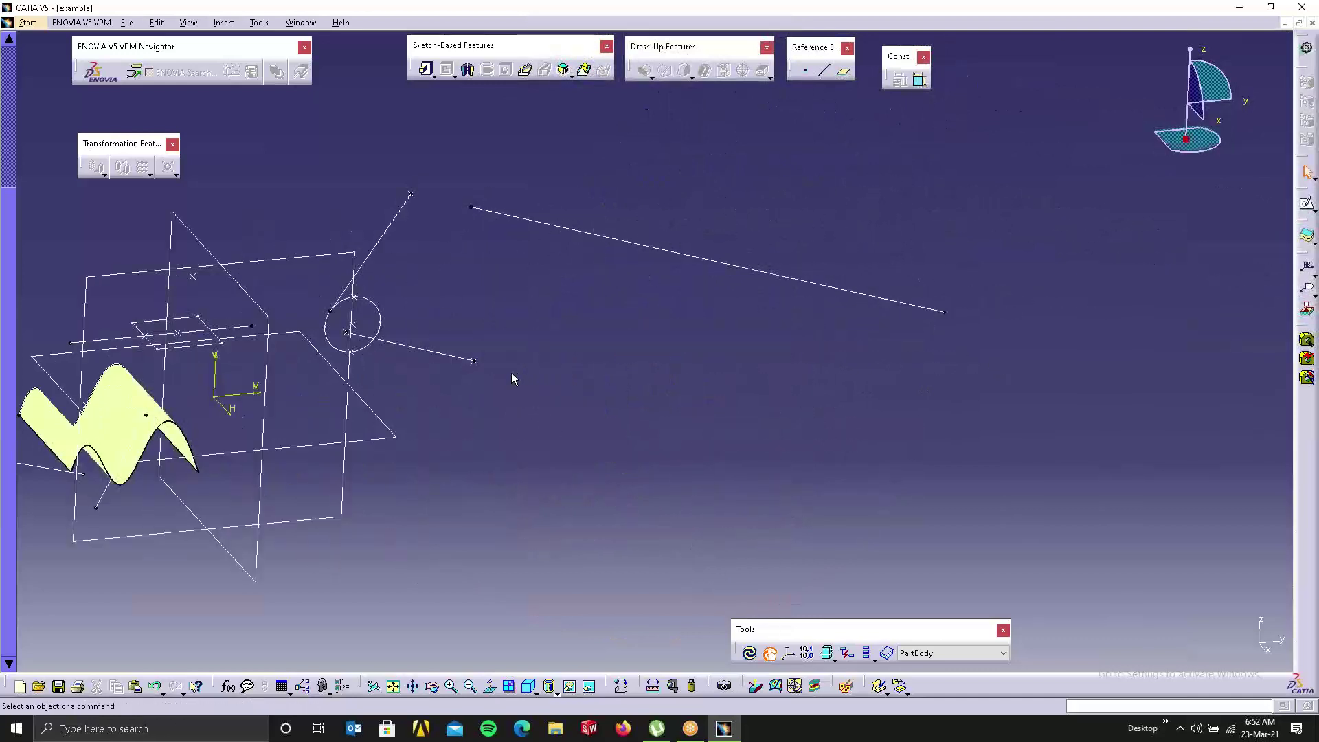
click(804, 70)
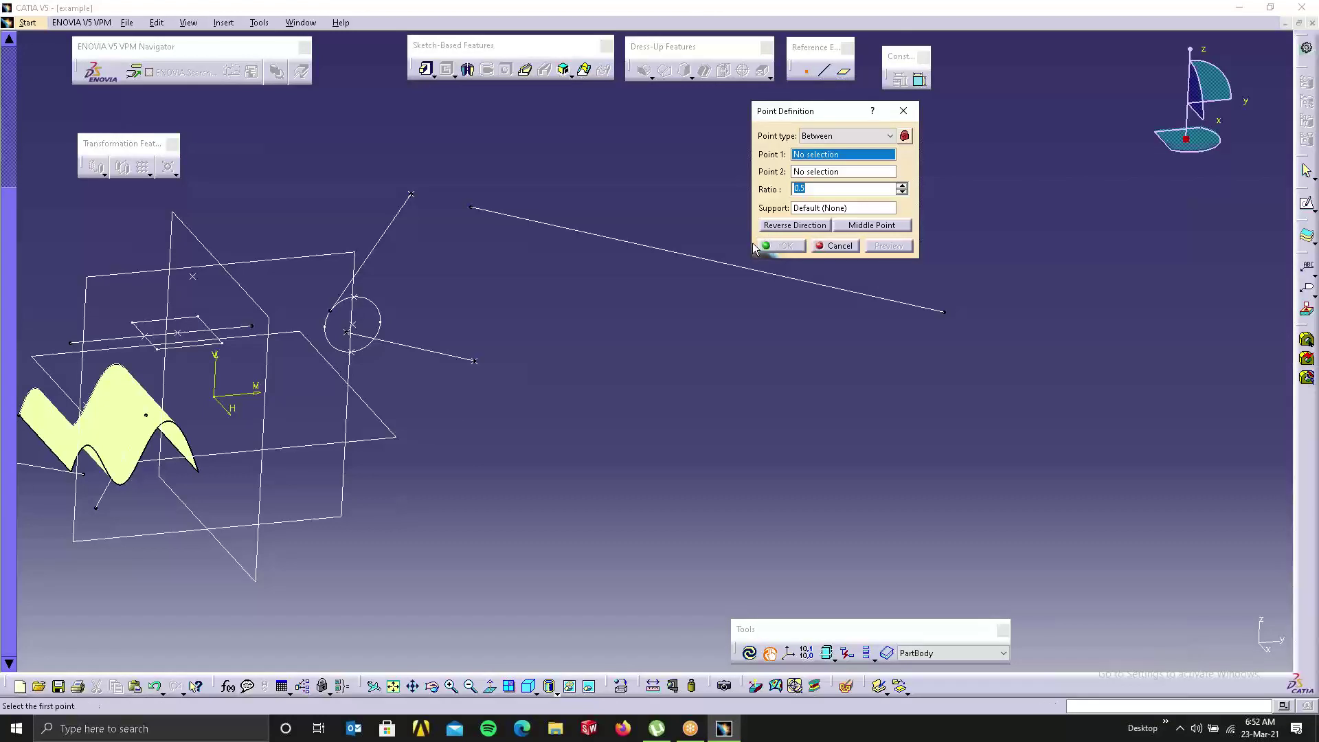
click(904, 110)
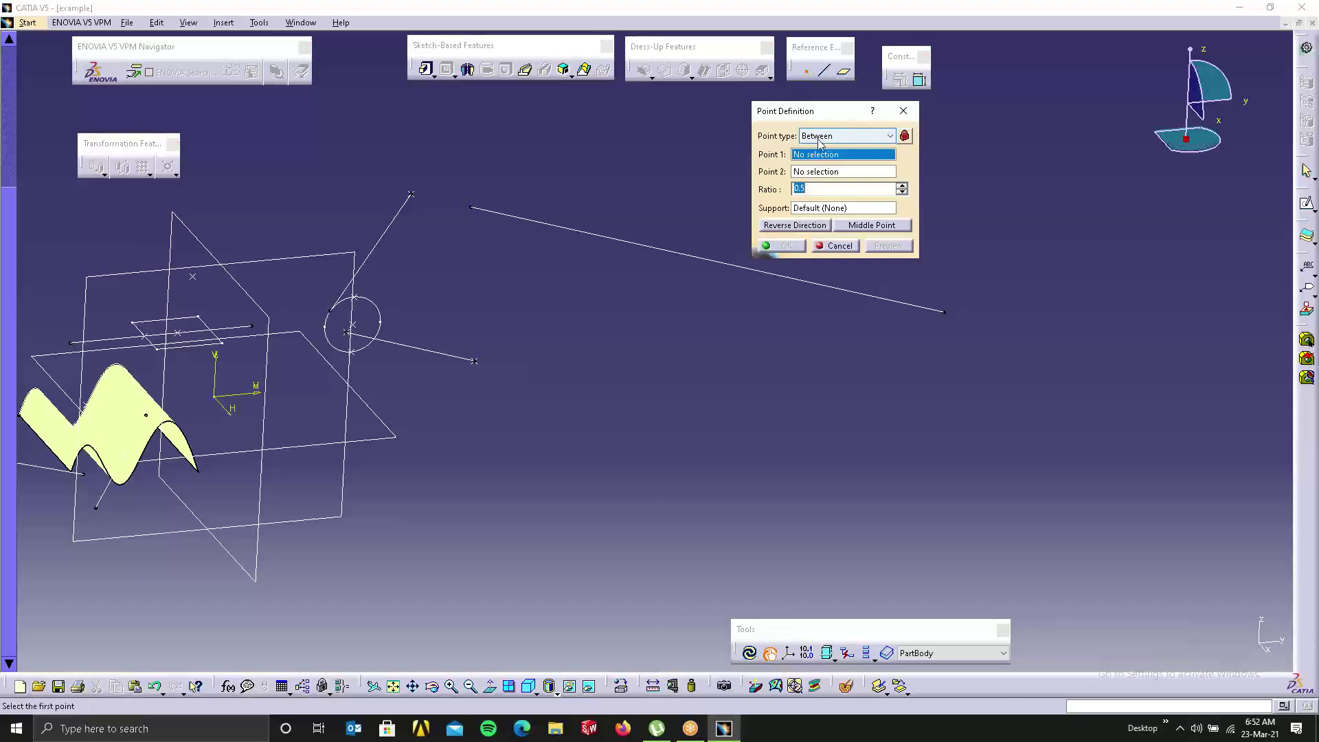
click(499, 219)
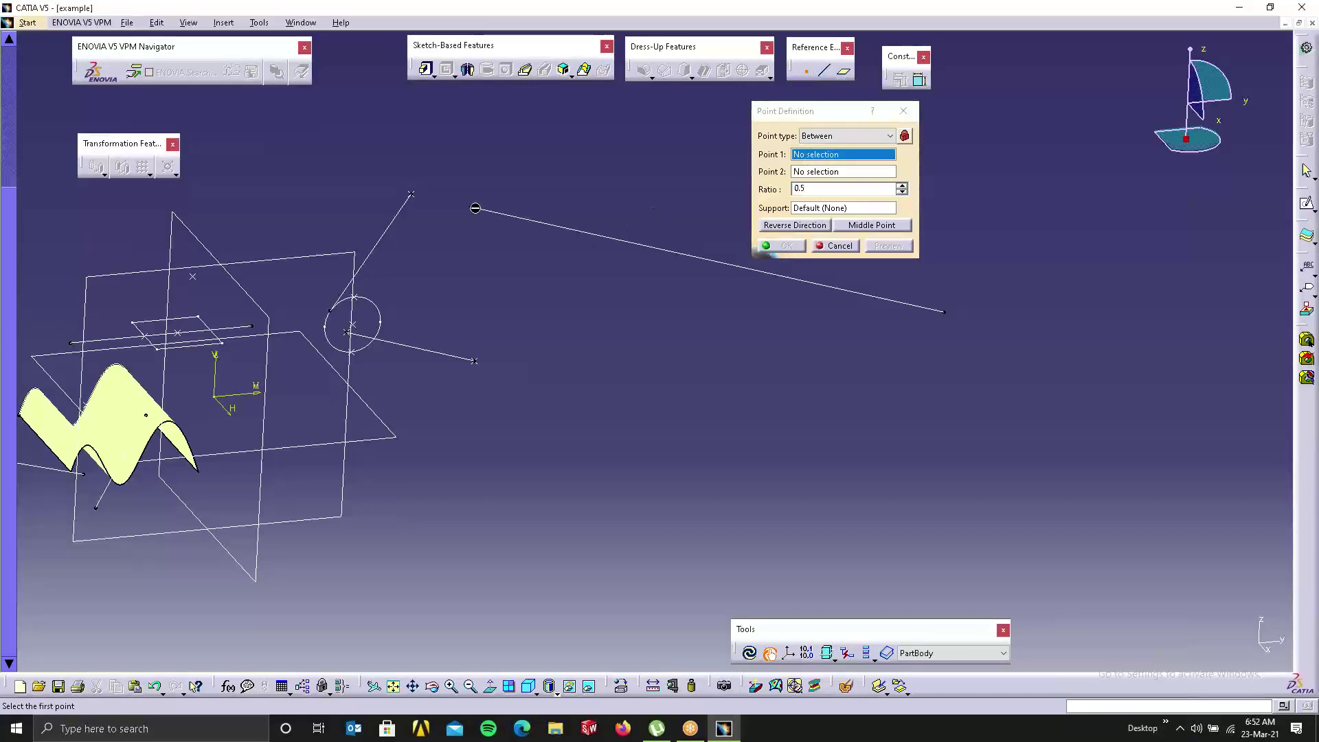
click(472, 208)
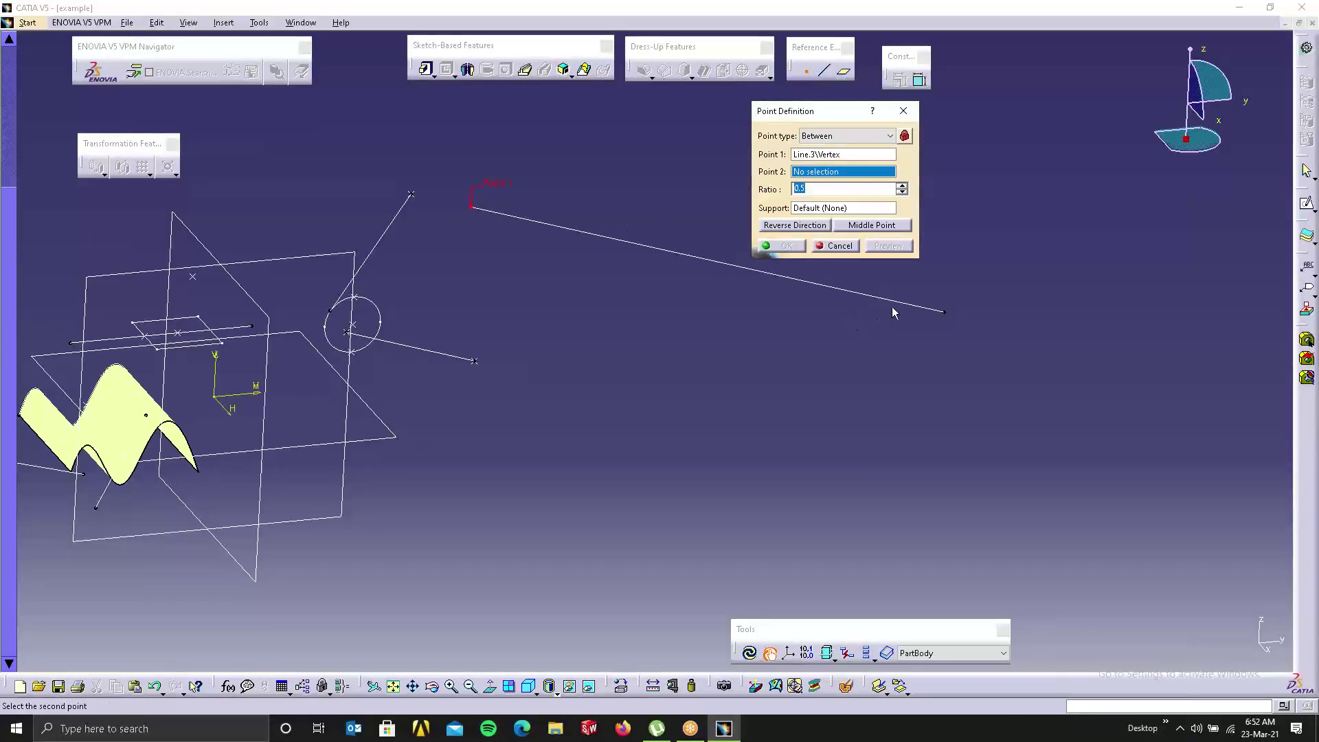
click(947, 313)
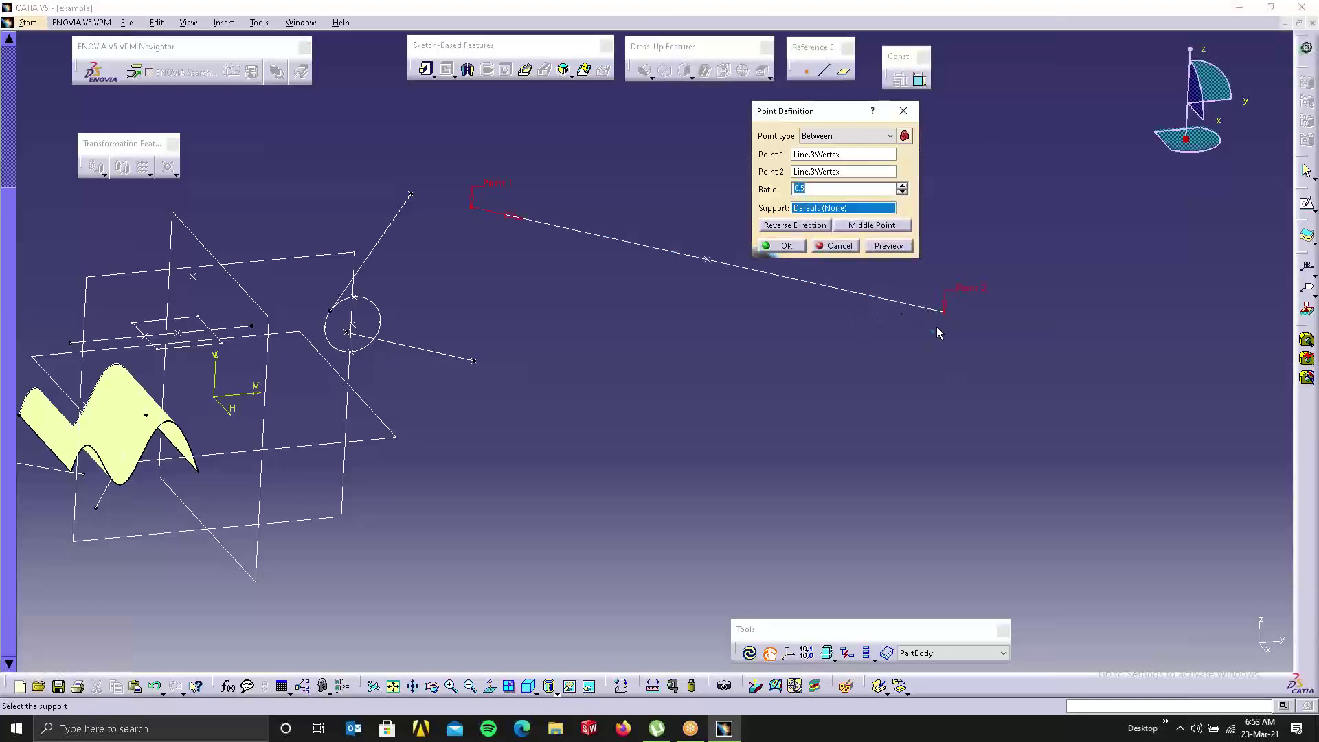
click(801, 248)
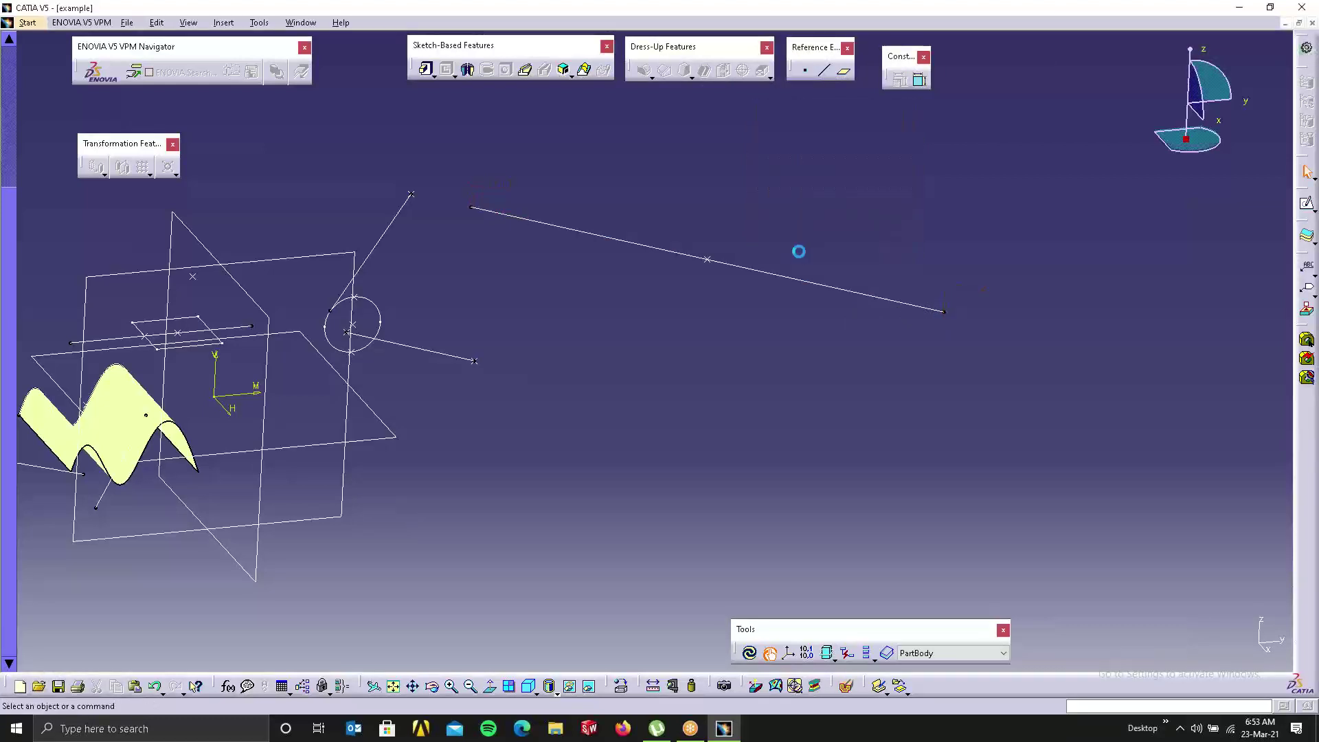
Step: Define a new Point-Direction line with the midpoint on Line.3 as its point
click(824, 70)
click(922, 192)
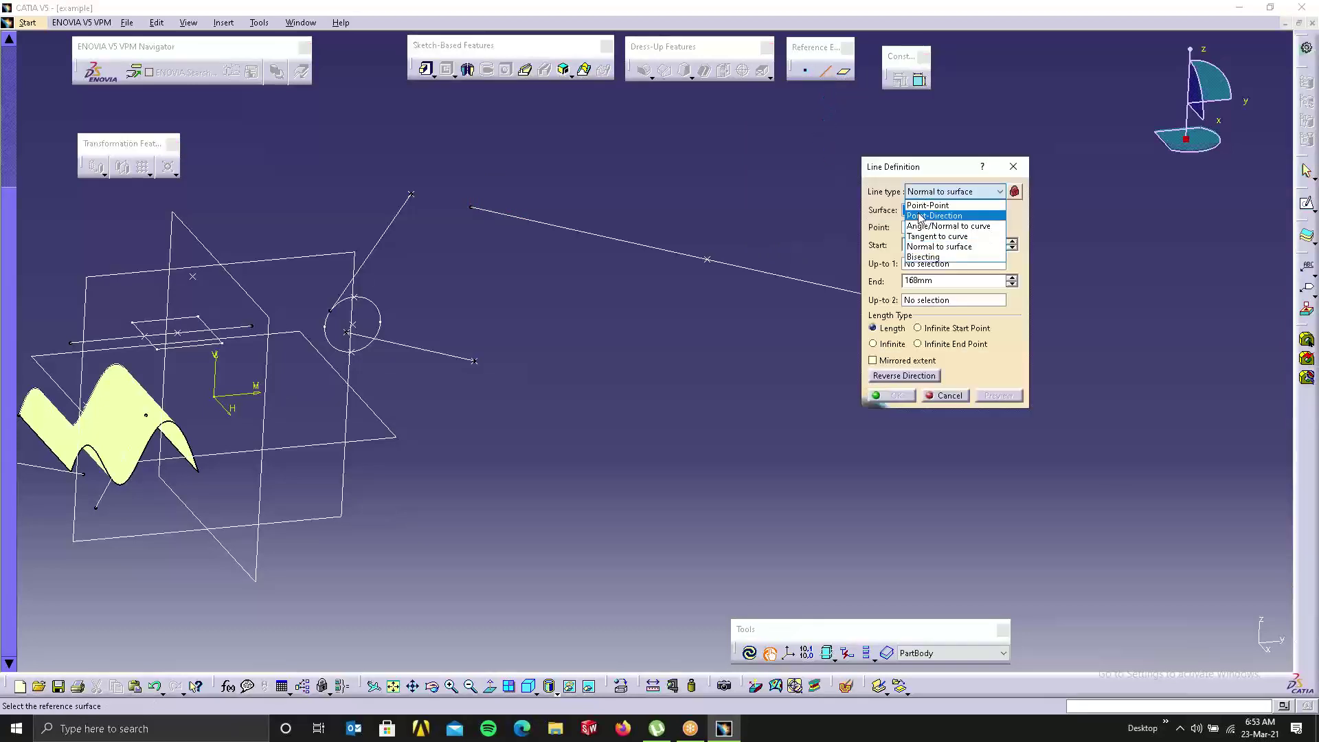
click(922, 215)
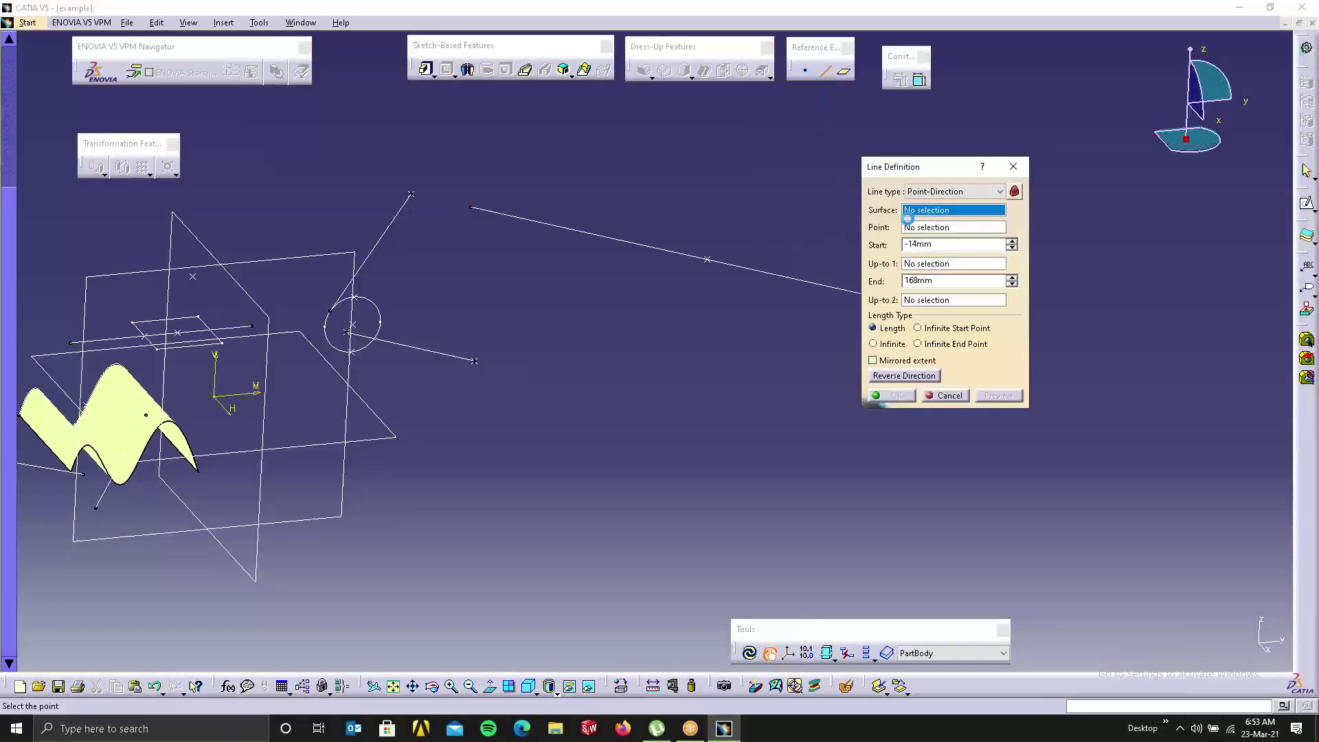
click(717, 266)
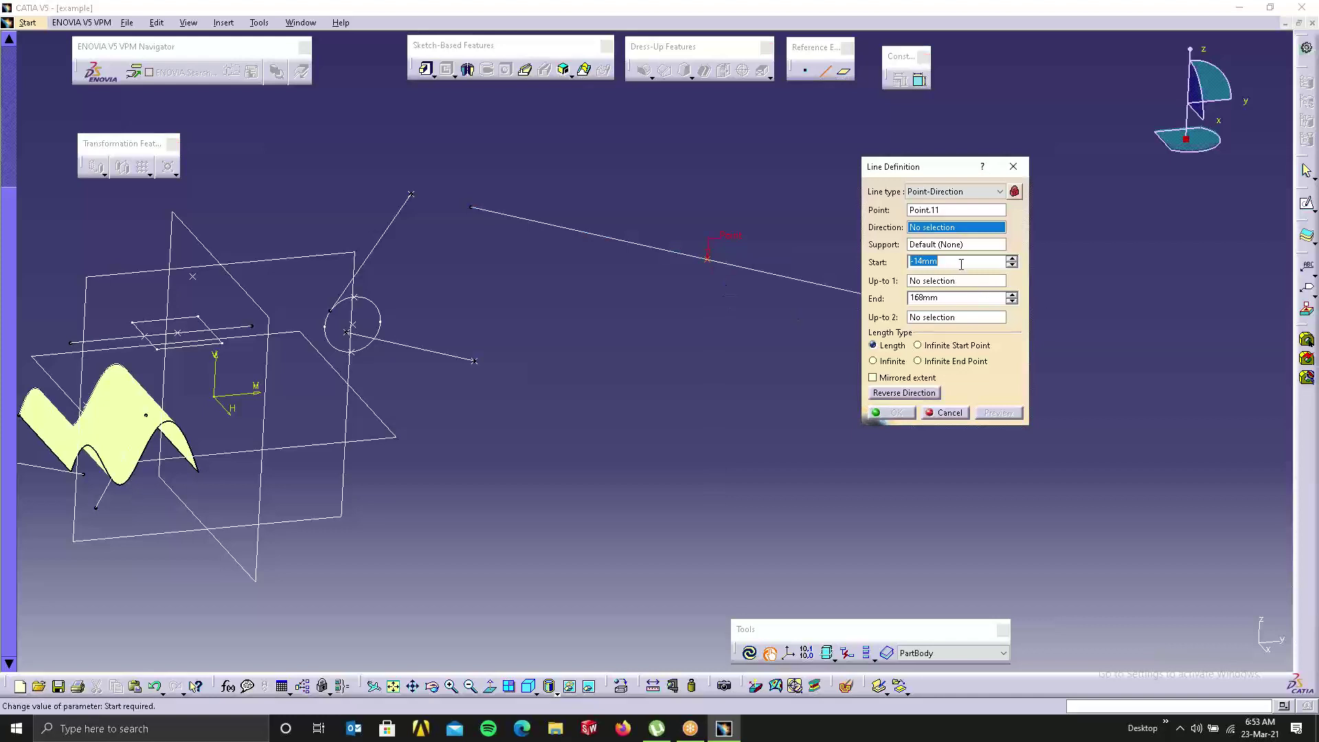
Step: Create a point-direction line through the selected point along the Y component, with start -170 mm and end 168 mm
right_click(940, 231)
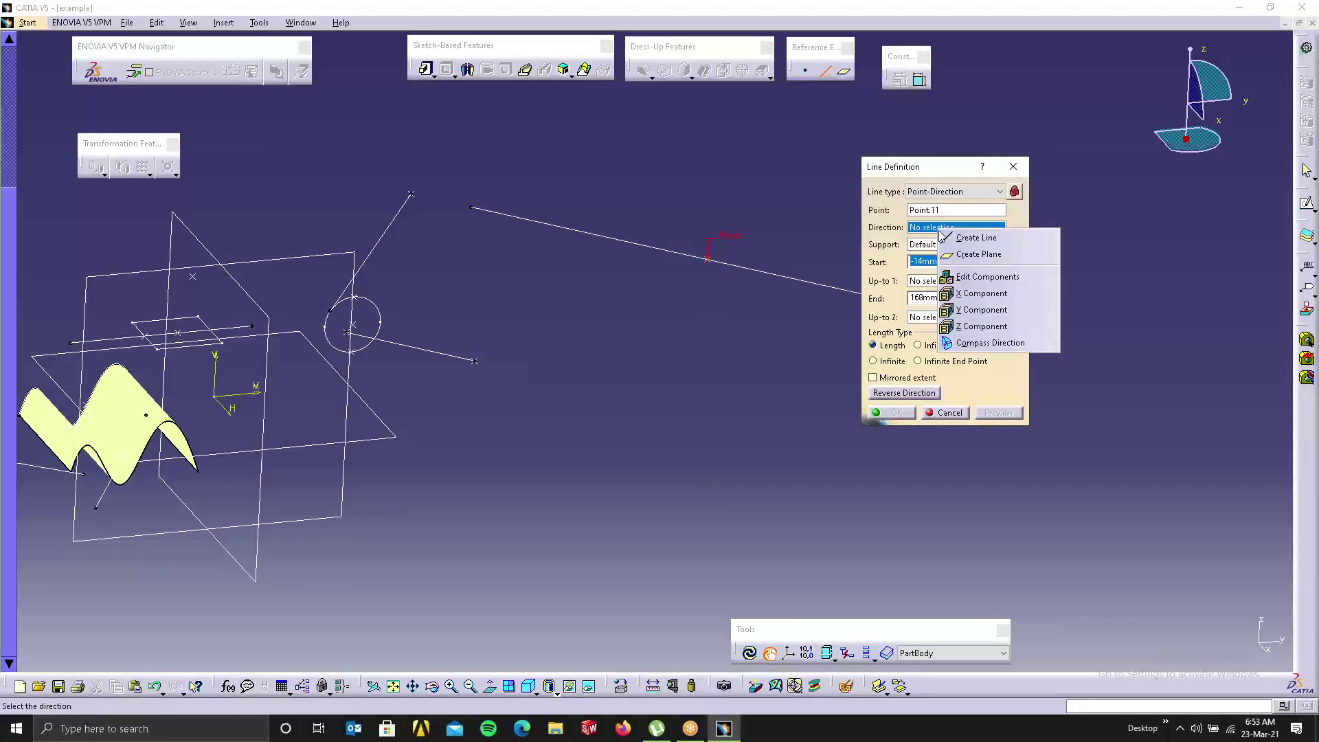
click(967, 292)
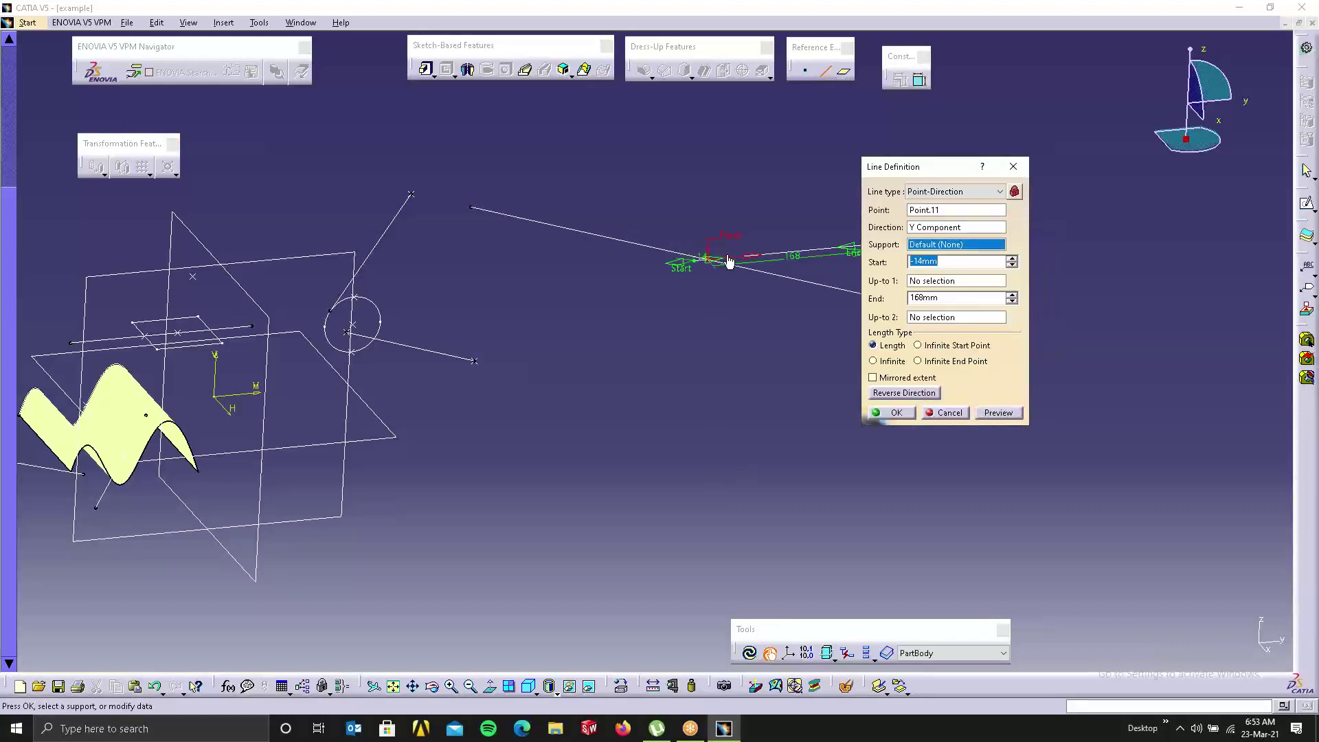
drag(674, 266, 539, 277)
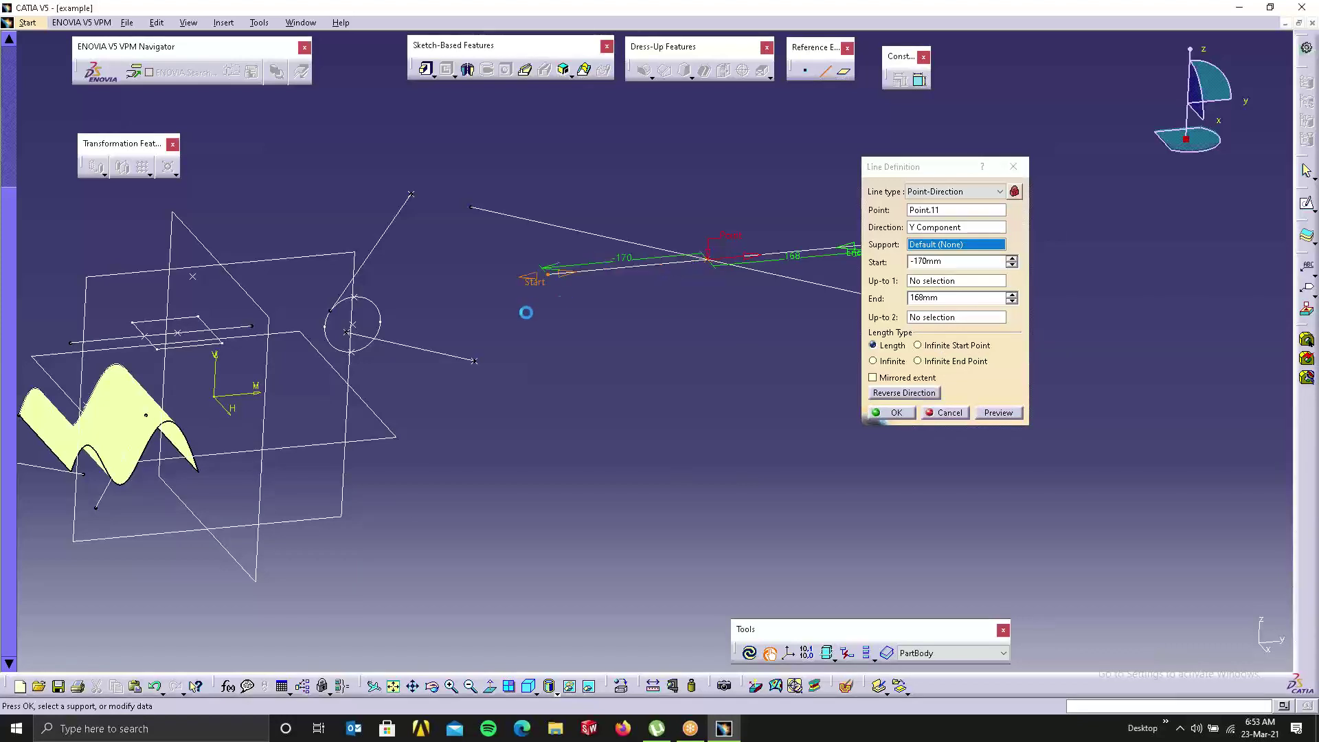
click(894, 412)
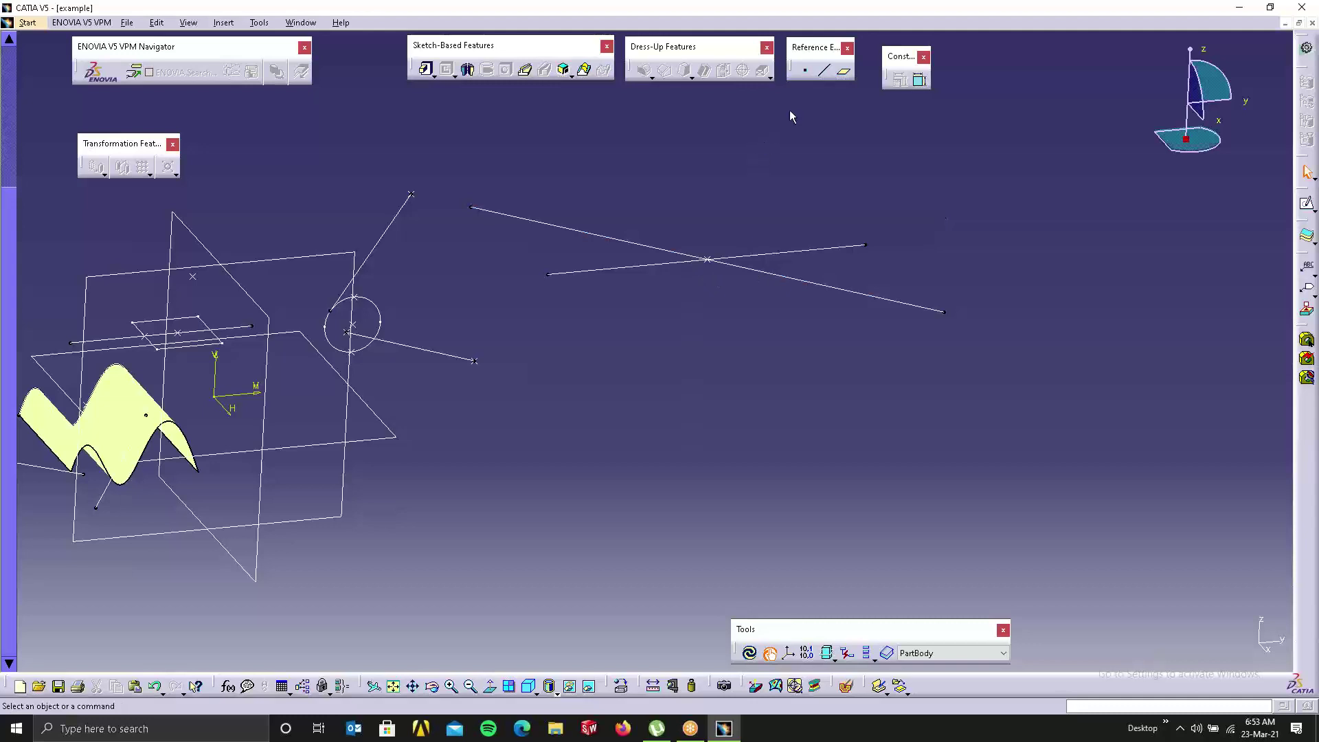
Step: Create a bisecting line between the two crossing lines using the first solution, with its start at -154 mm
click(824, 70)
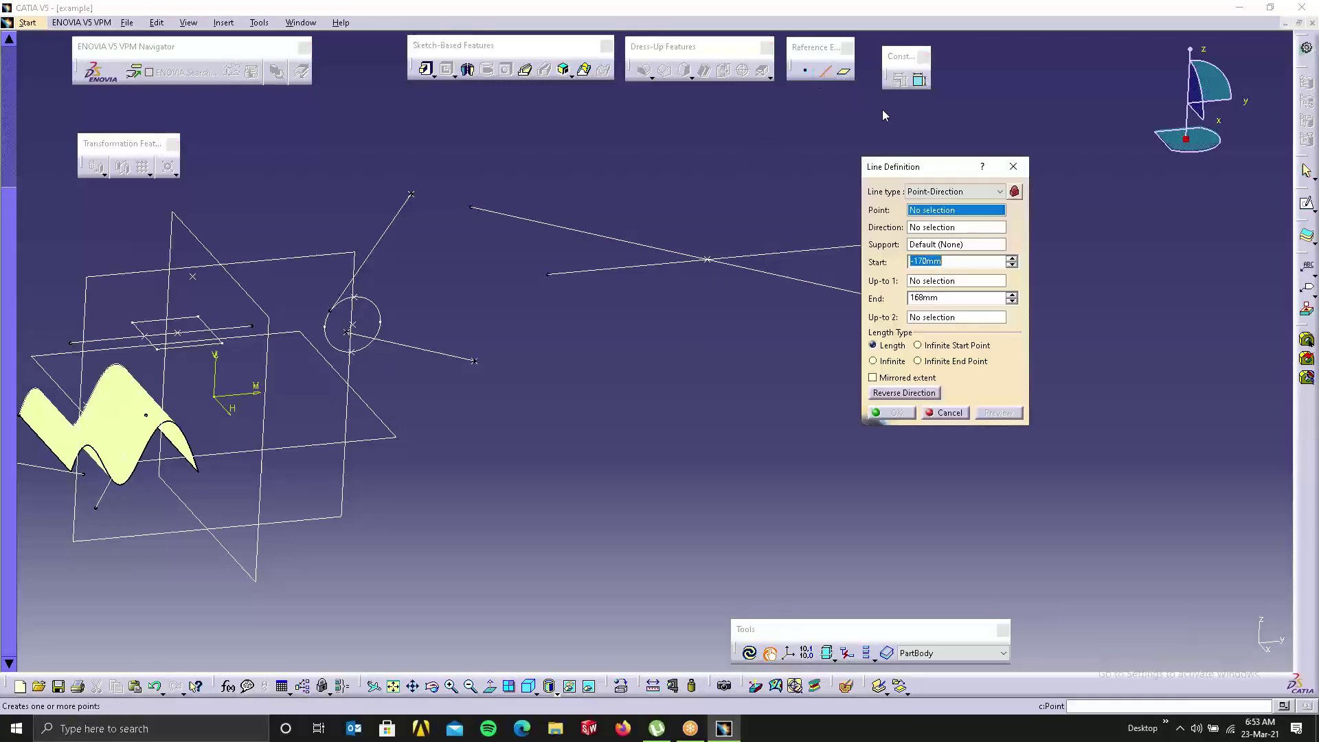
click(990, 194)
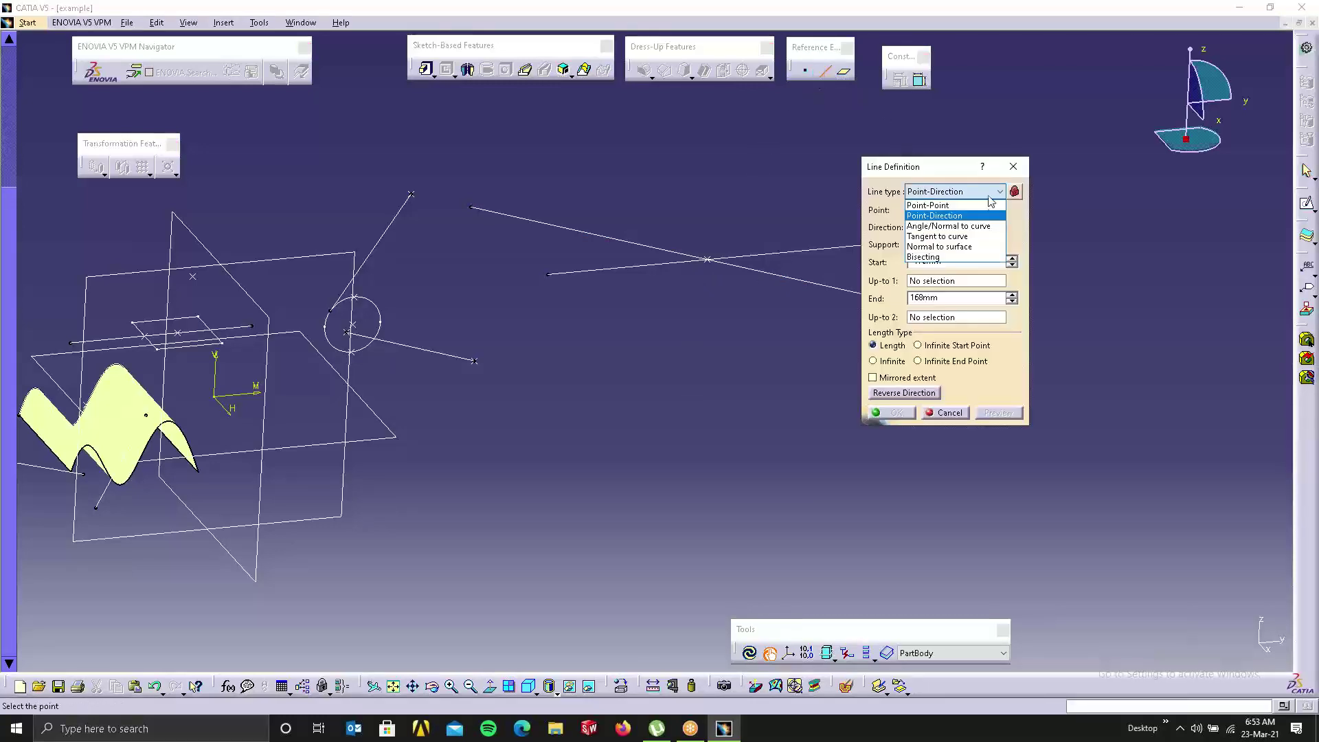
click(972, 258)
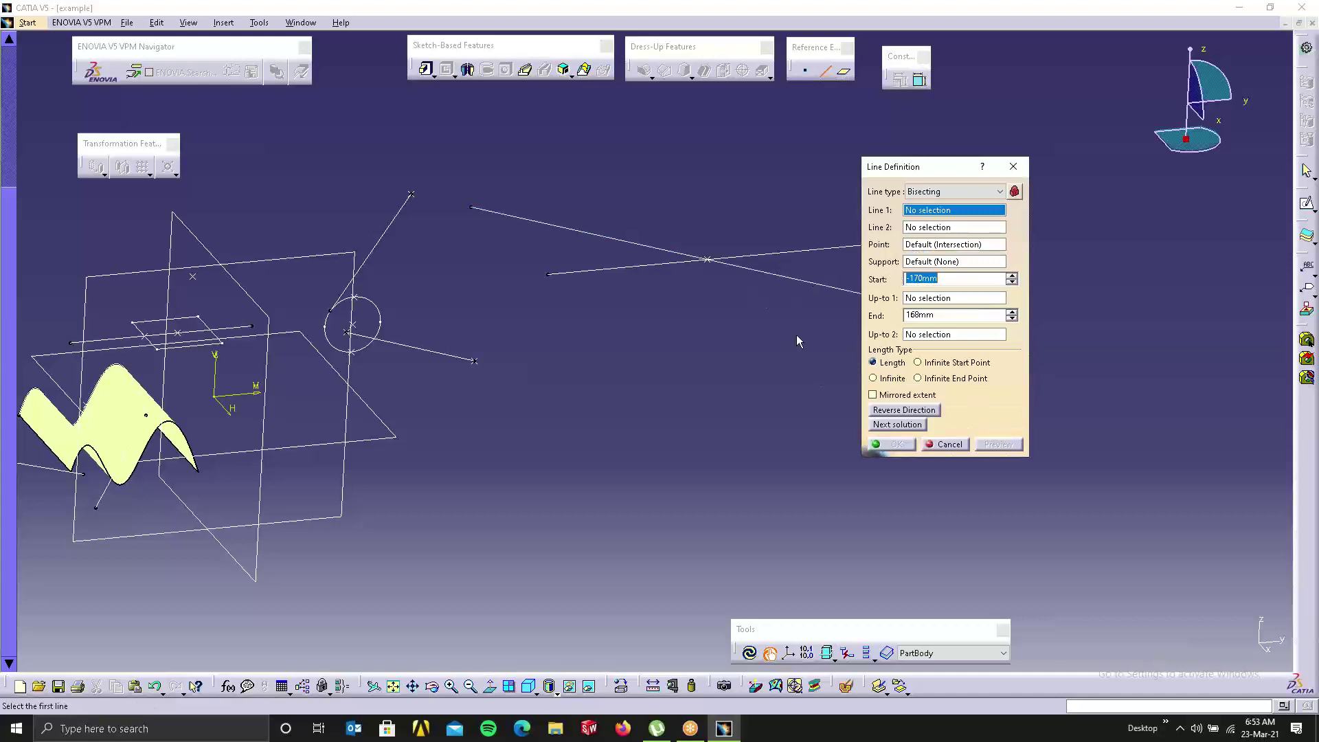
click(770, 270)
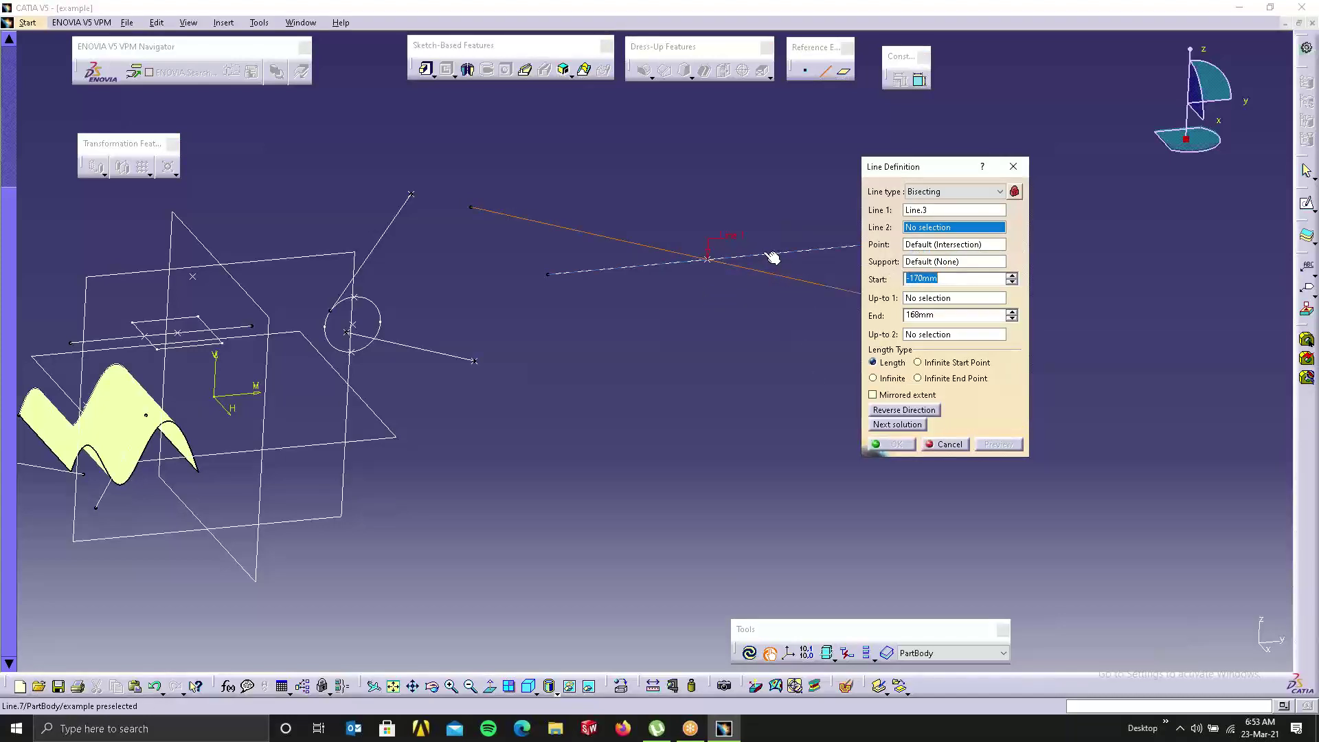
click(772, 257)
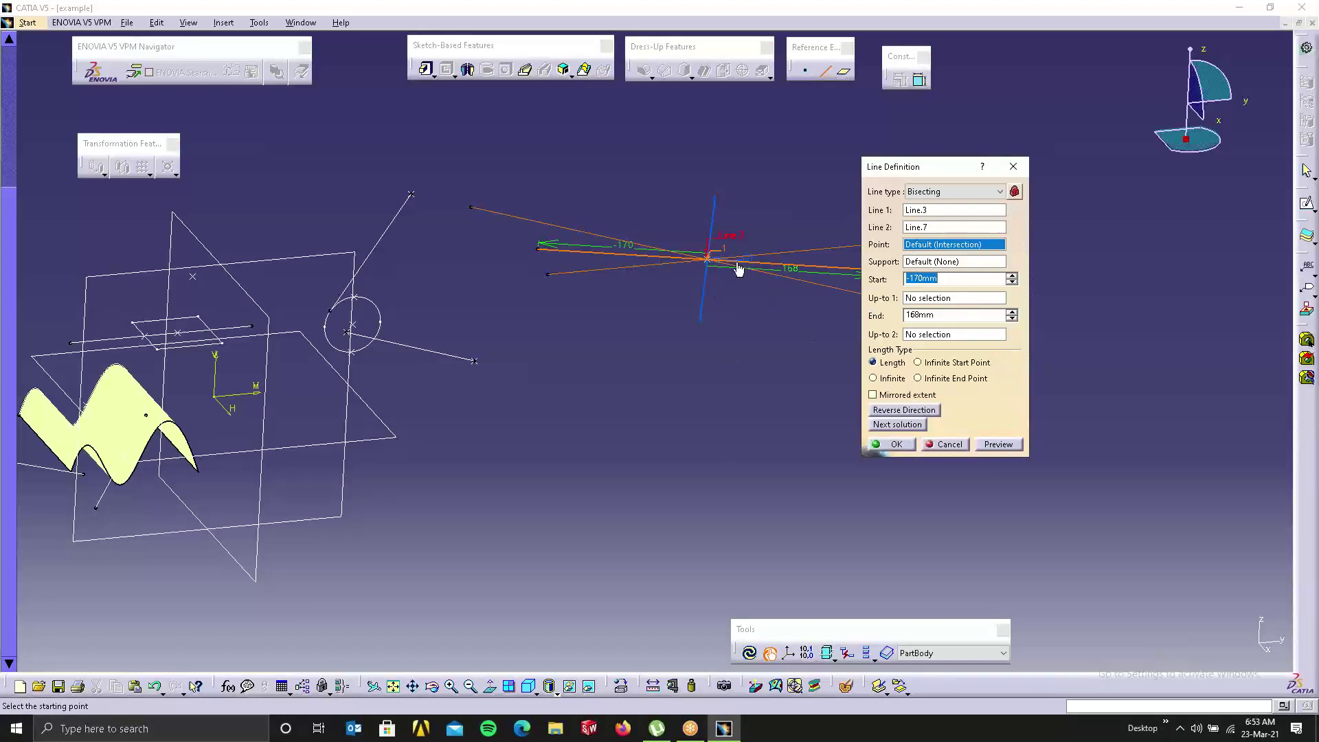
click(906, 424)
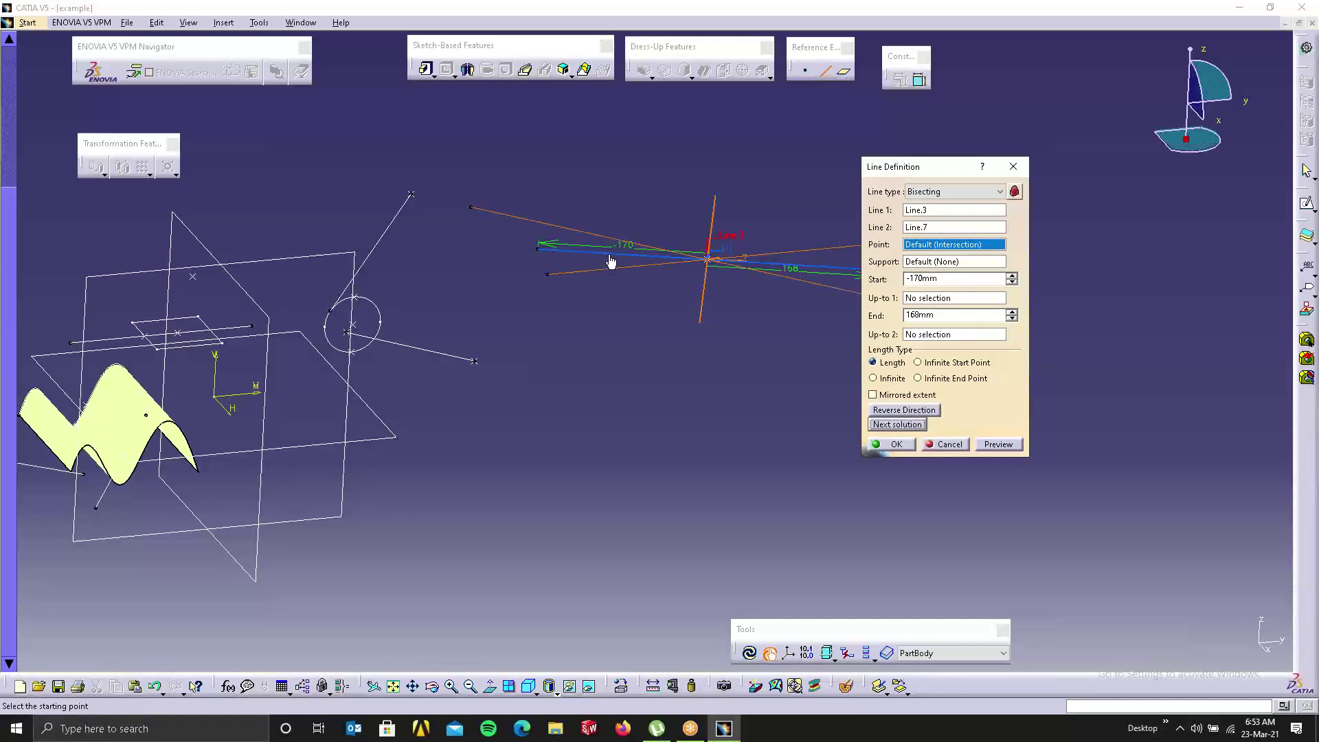
click(906, 425)
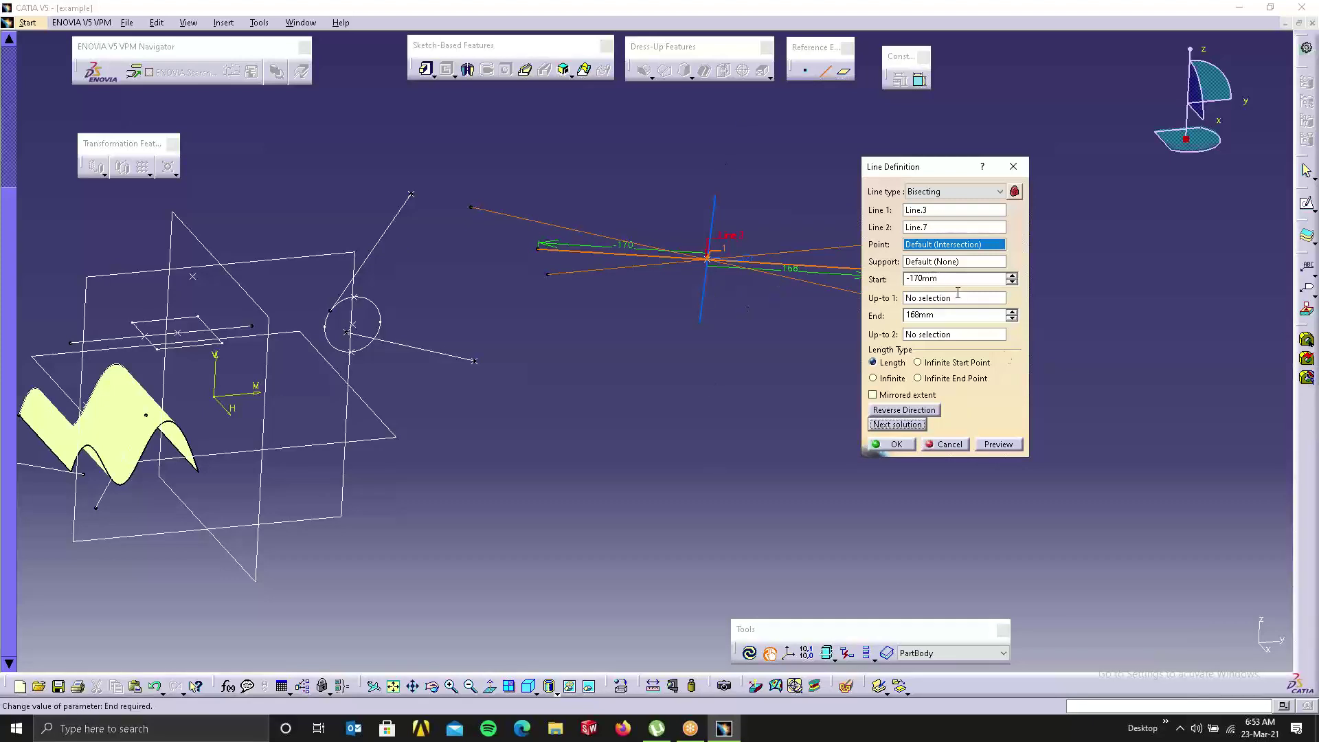
click(1013, 276)
click(1013, 278)
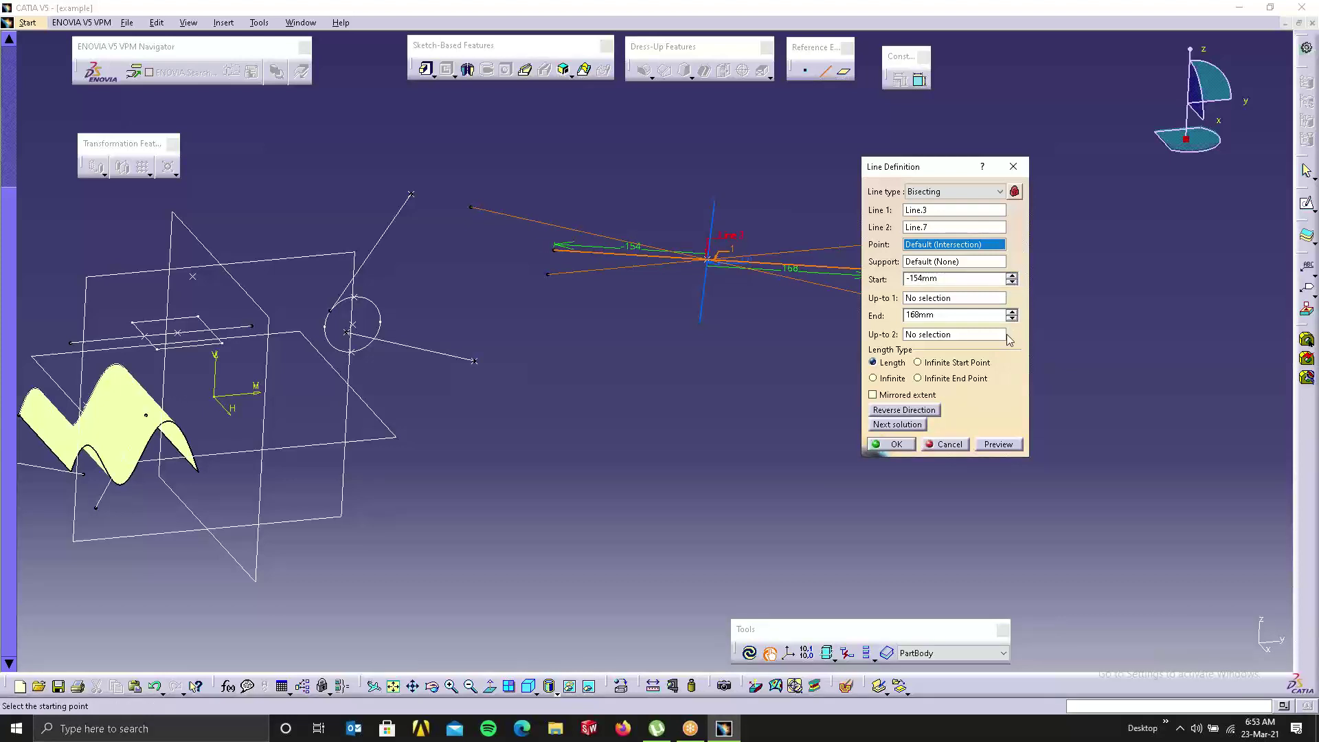
click(897, 444)
Step: Edit the bisecting line to use the other solution, with start -143 mm and end 500 mm
double_click(851, 275)
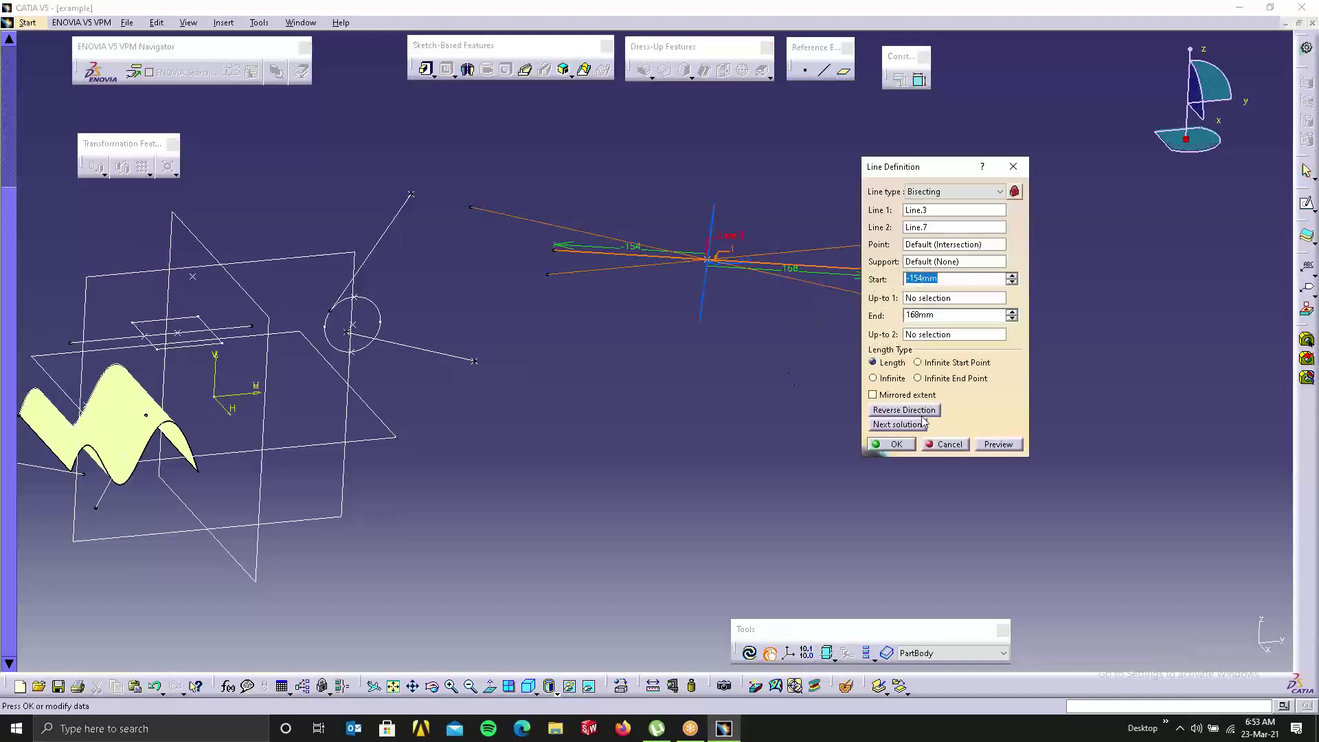
click(921, 425)
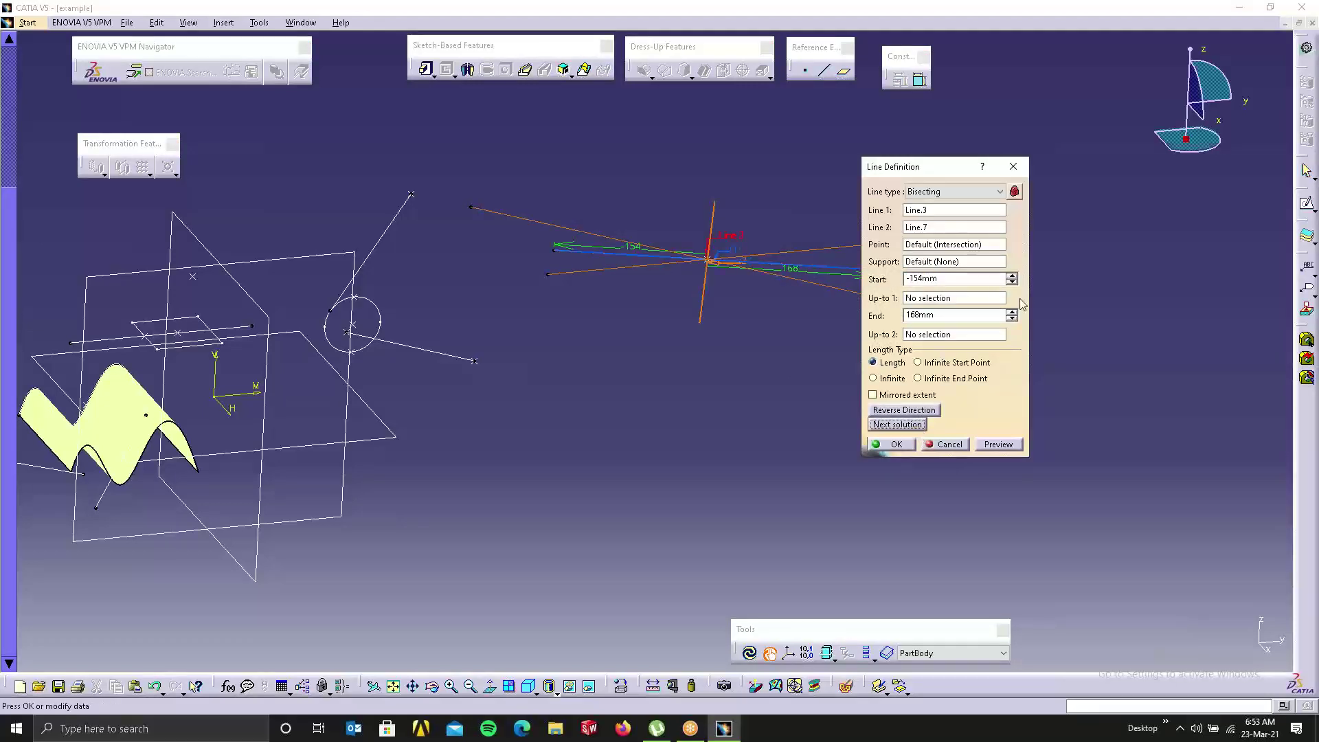
click(1013, 276)
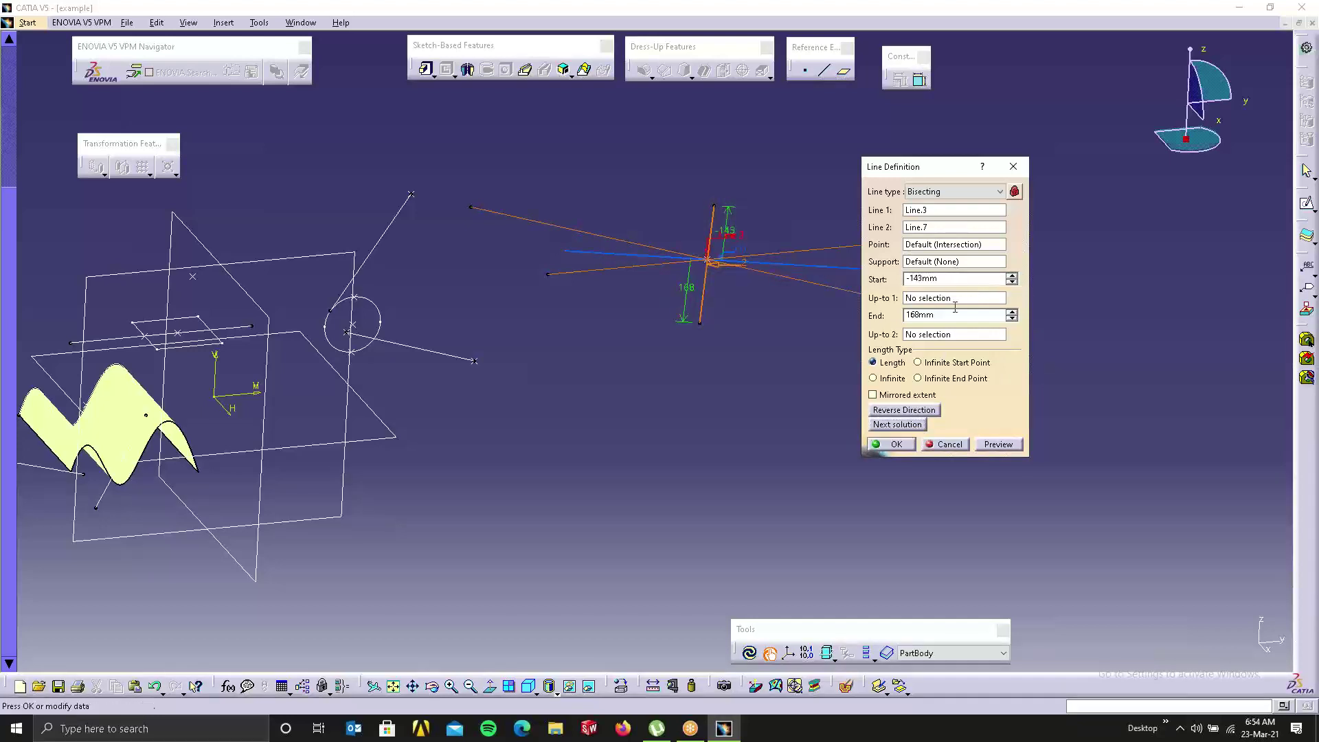
click(1012, 311)
click(1012, 311)
drag(947, 314, 886, 318)
text(500)
click(949, 278)
click(906, 447)
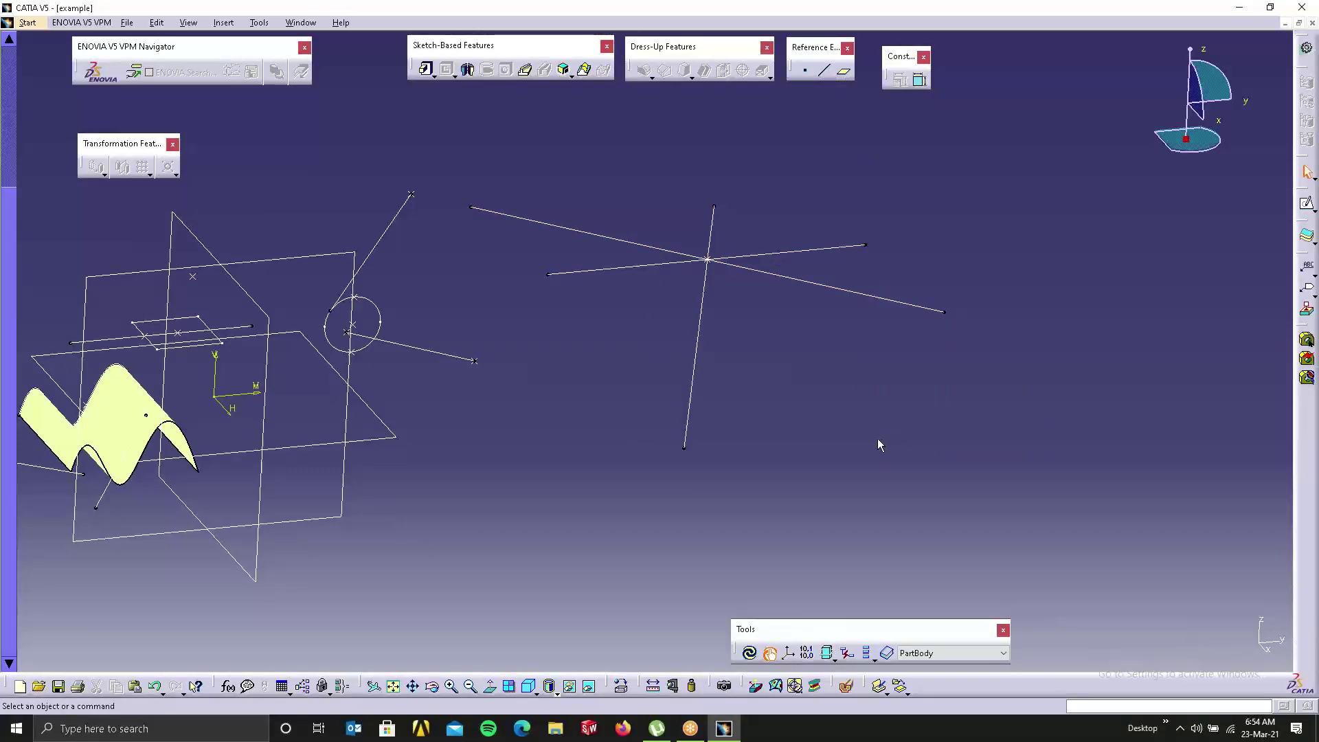
Step: Create a reference plane offset 967 mm from the yz plane
middle_drag(817, 298, 923, 439)
mouse_move(697, 250)
middle_down()
mouse_move(694, 377)
mouse_move(687, 323)
mouse_move(658, 335)
mouse_move(486, 144)
mouse_move(559, 254)
middle_up()
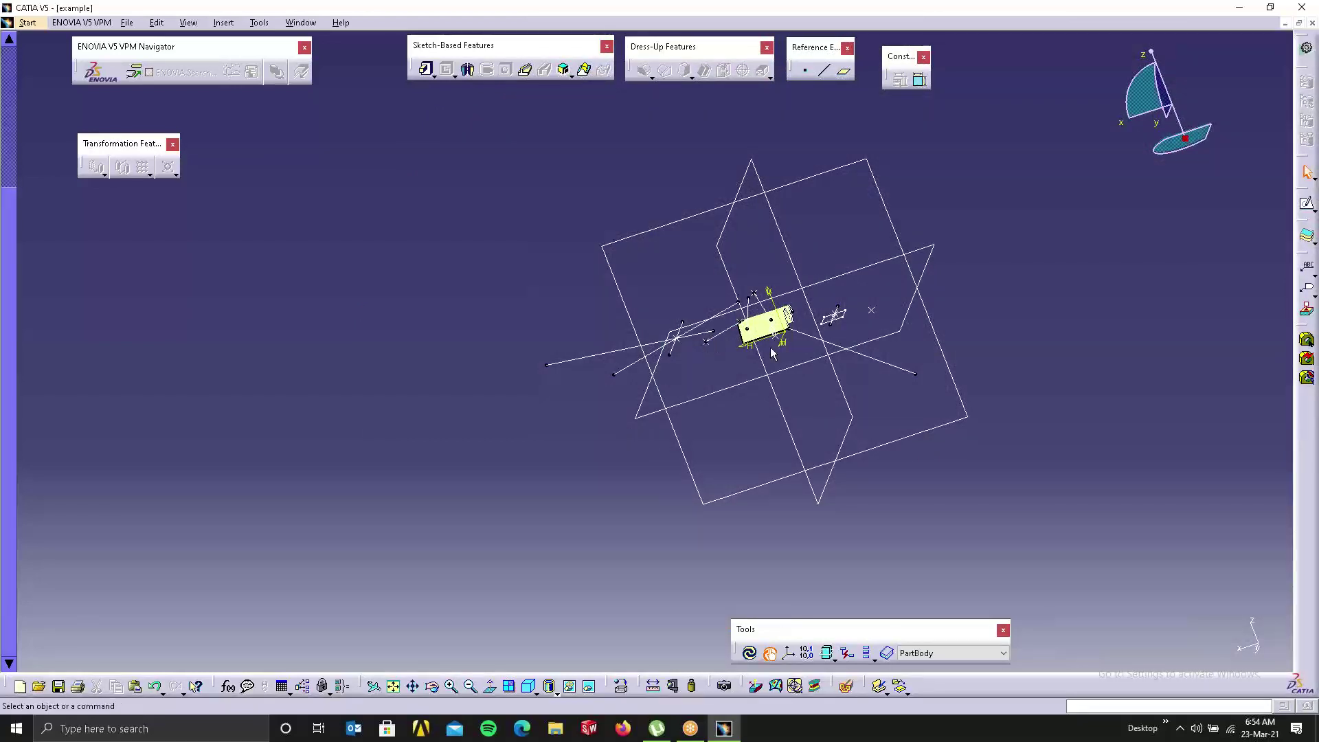
click(839, 72)
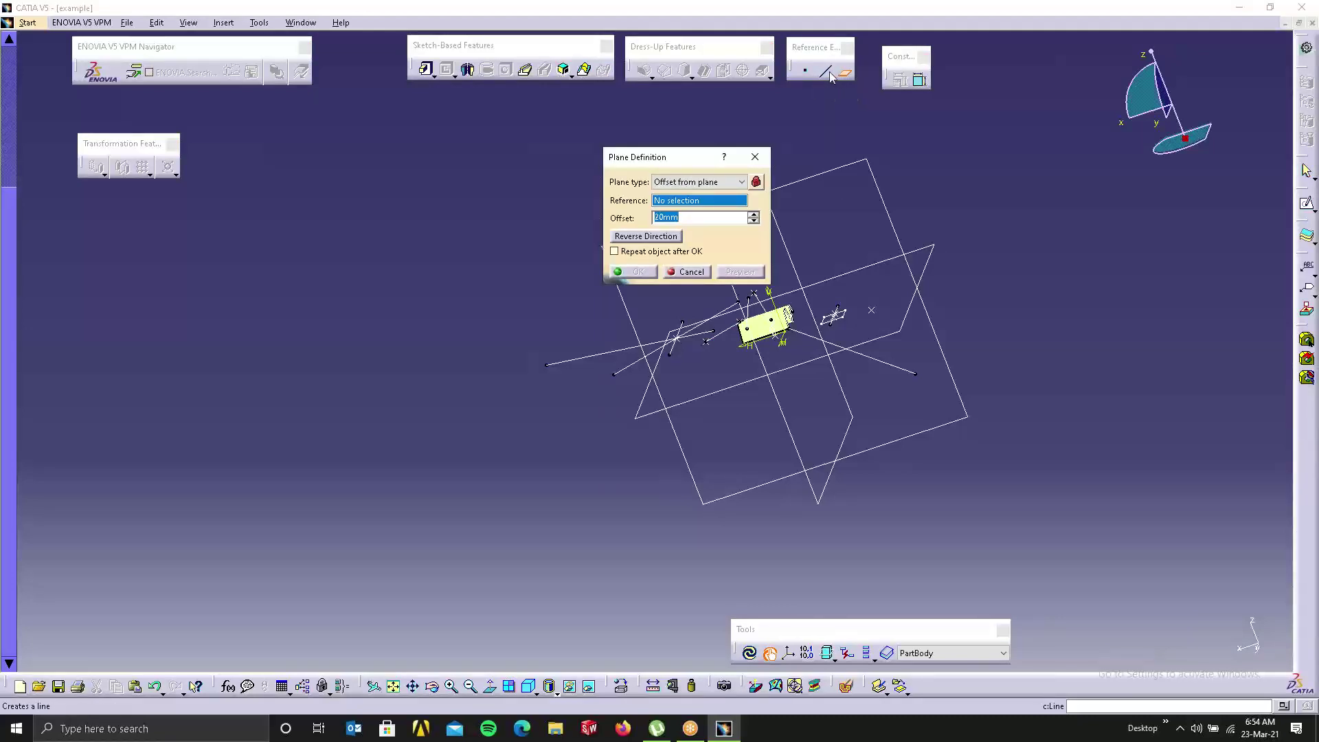
click(756, 157)
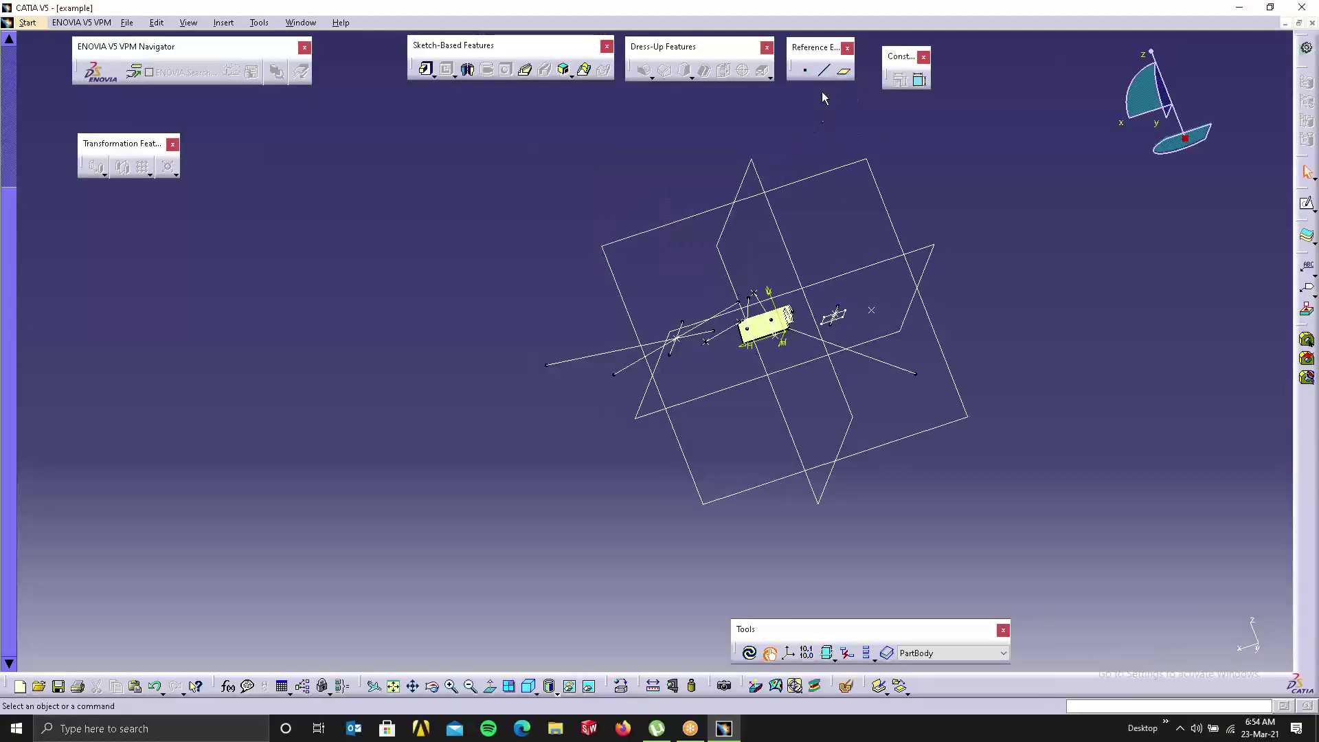
click(844, 71)
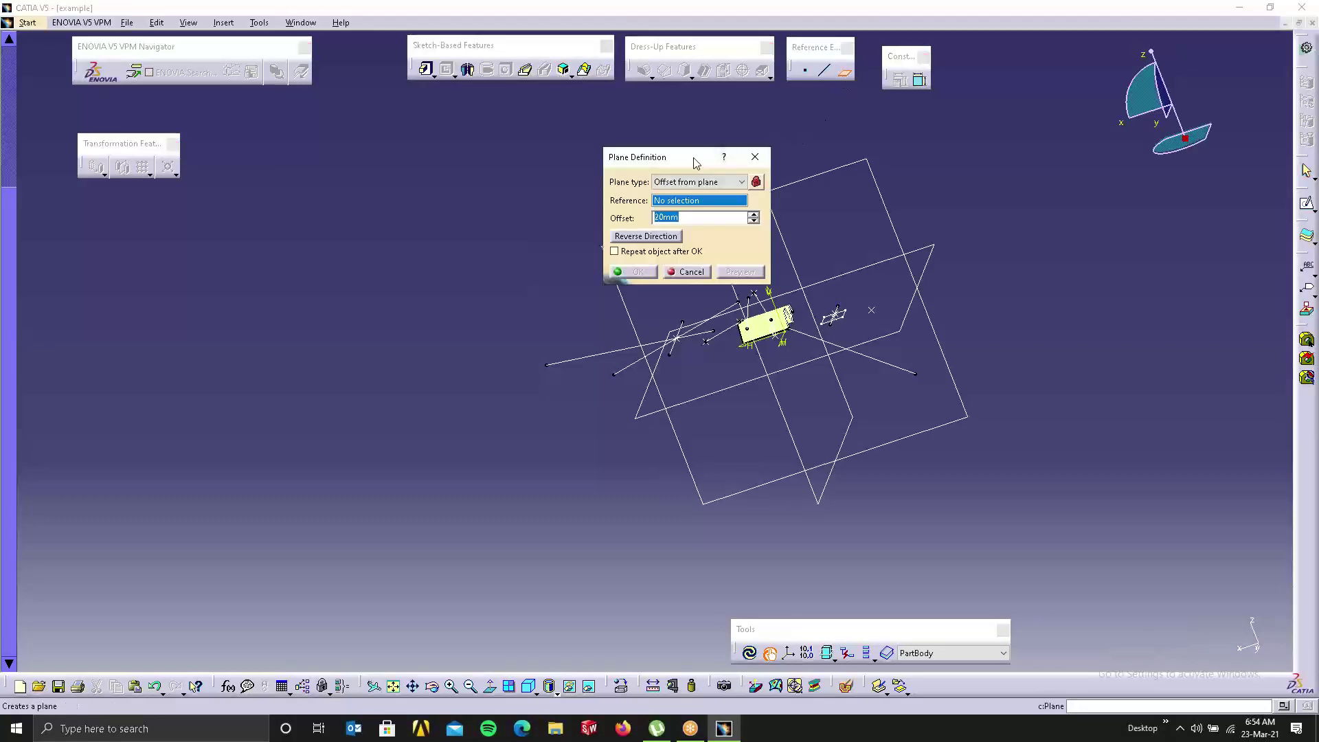
drag(696, 163, 1058, 163)
click(1077, 184)
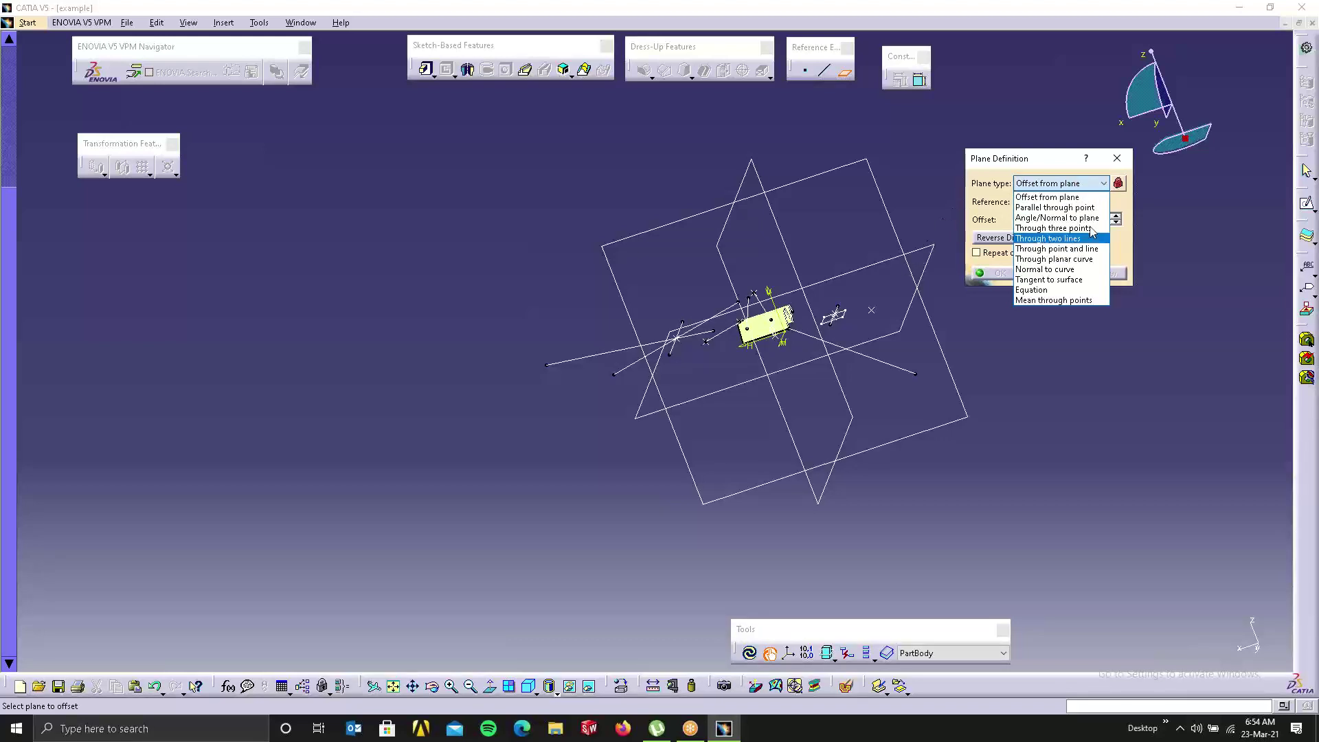
click(1056, 197)
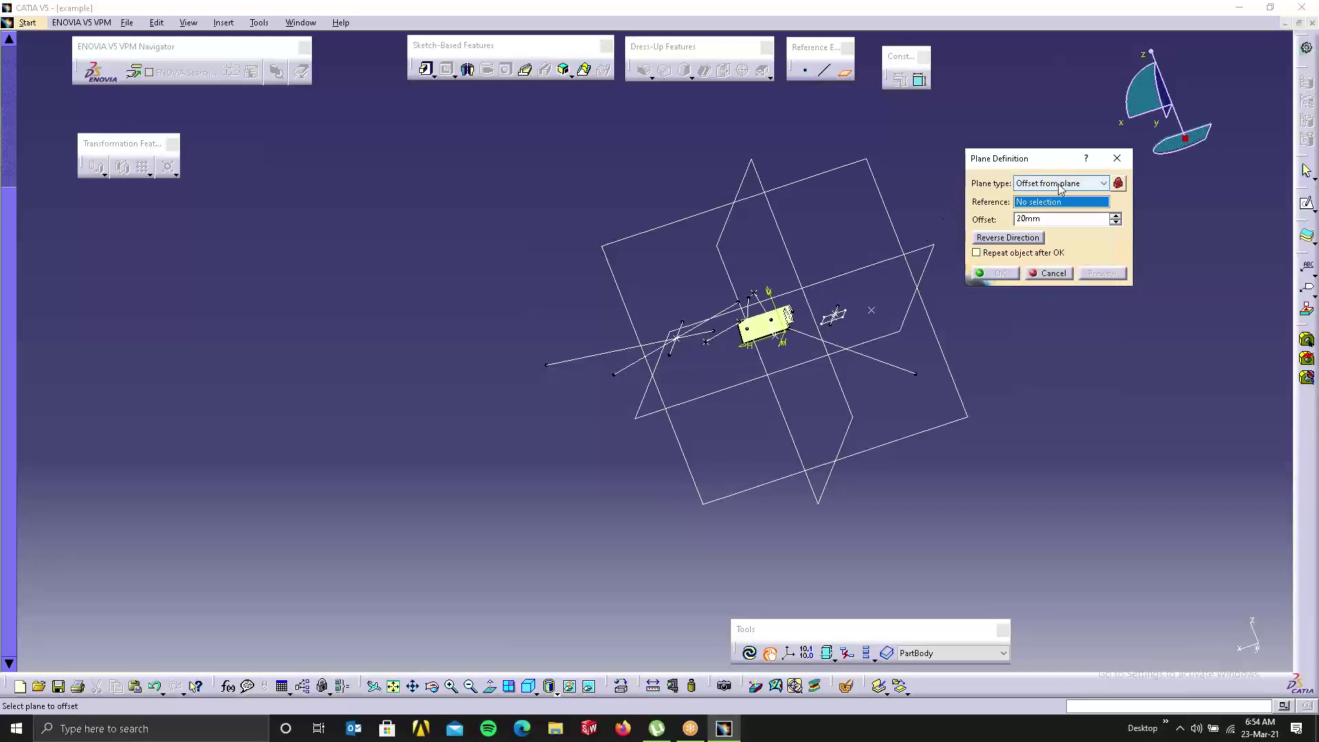
click(1058, 184)
click(1058, 197)
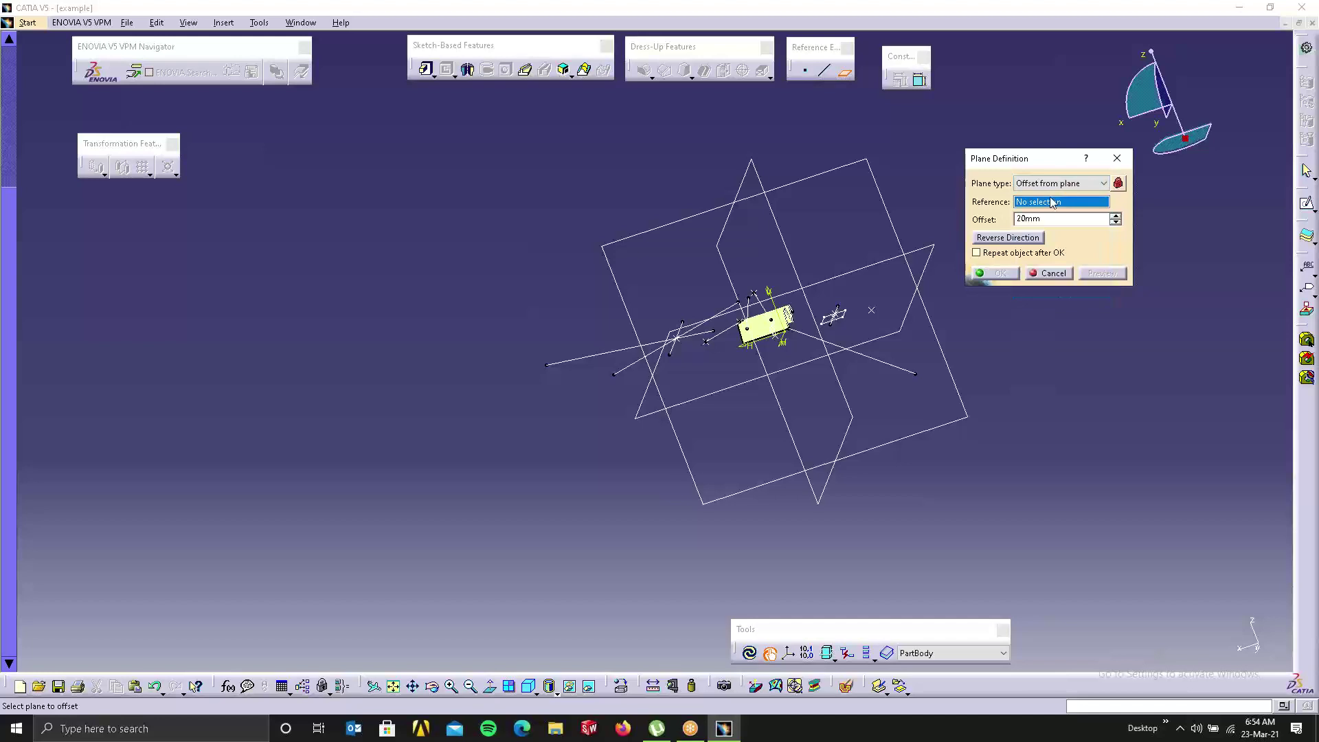
click(719, 254)
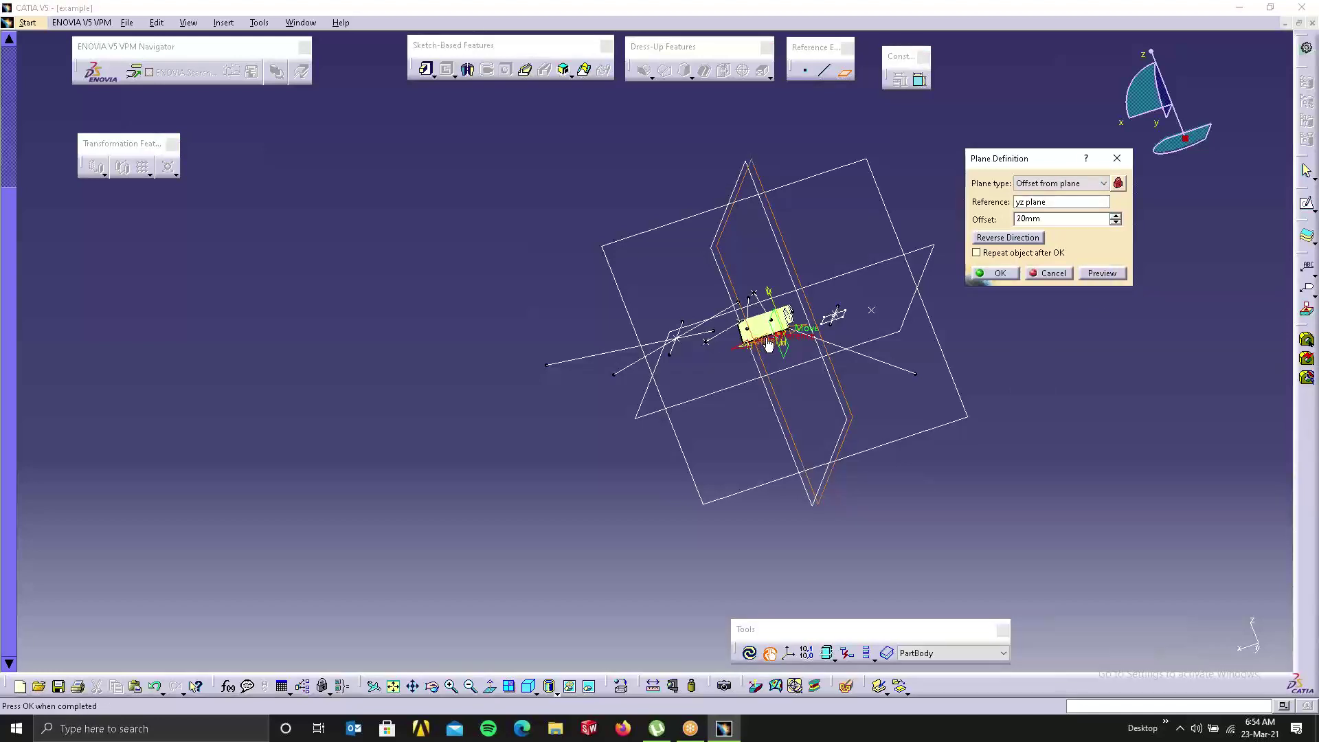
drag(764, 339, 476, 413)
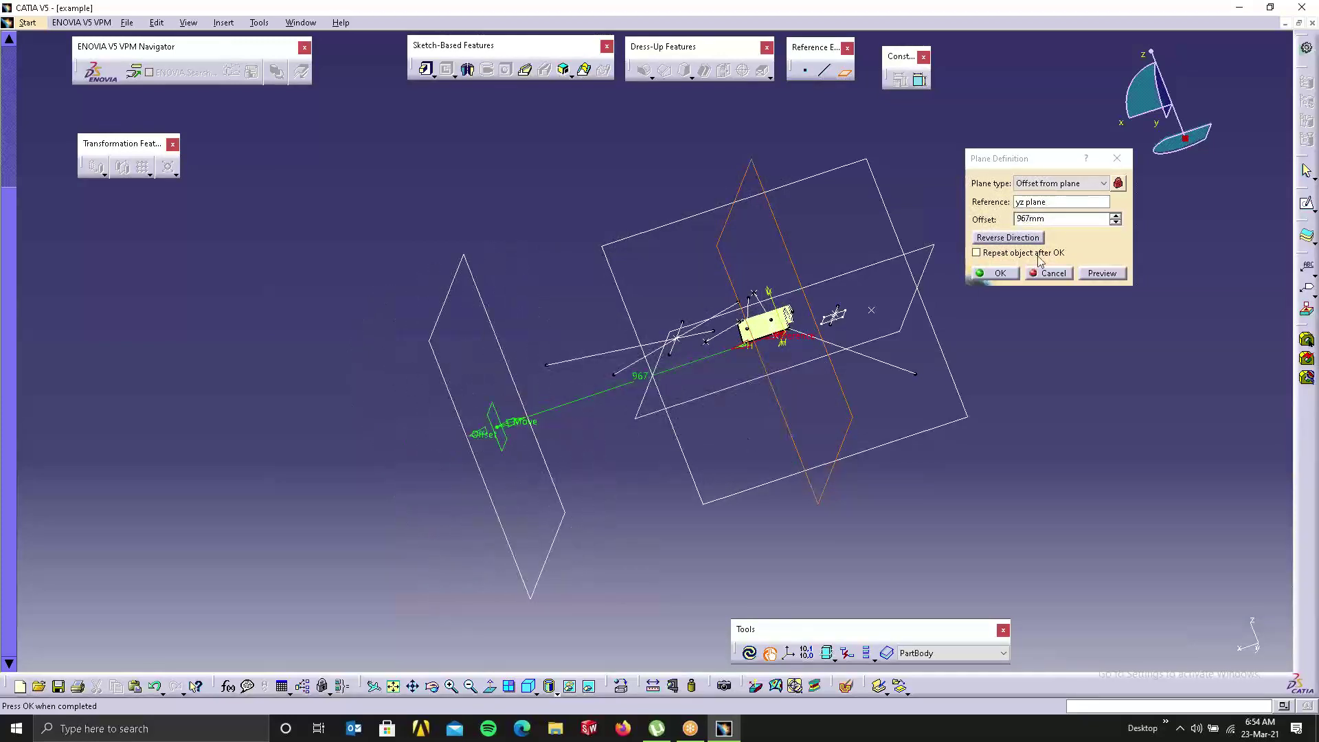
click(1013, 272)
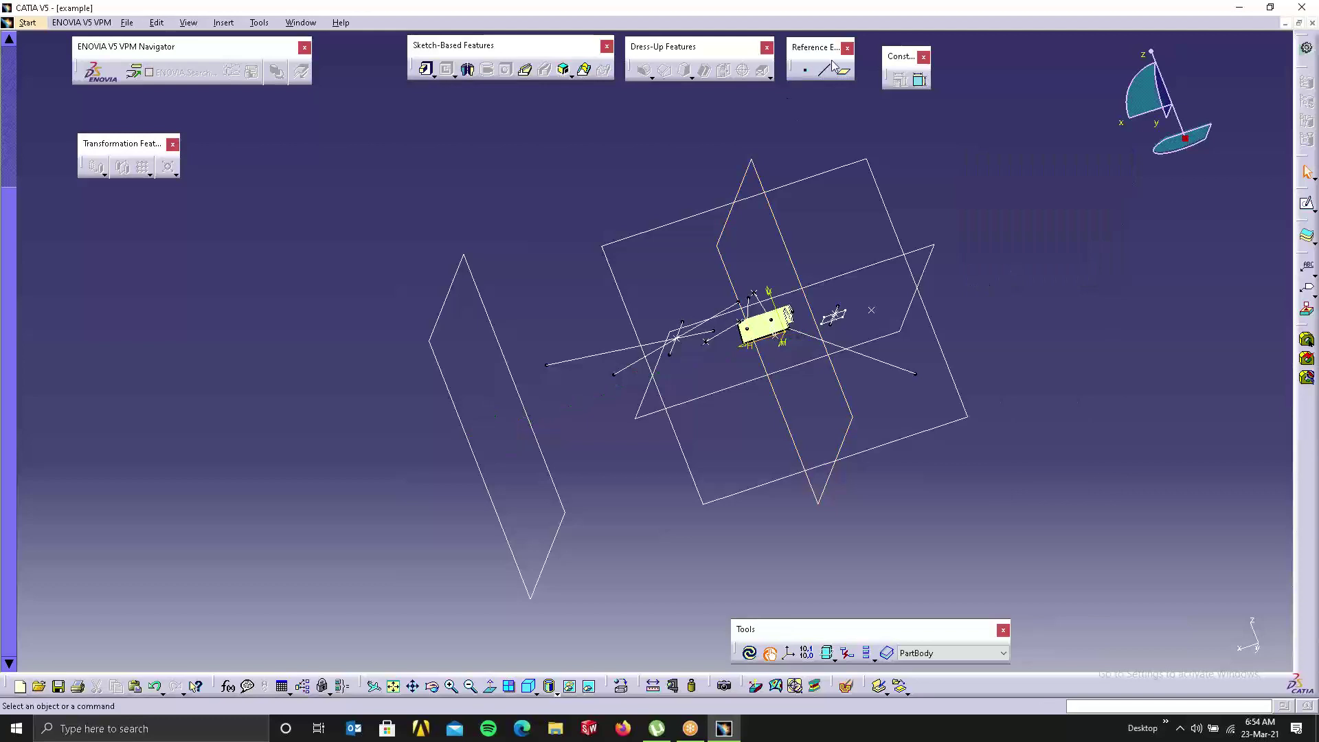
Step: Create a plane parallel to the yz plane through the free end point of the long line extending from the wavy surface
click(842, 70)
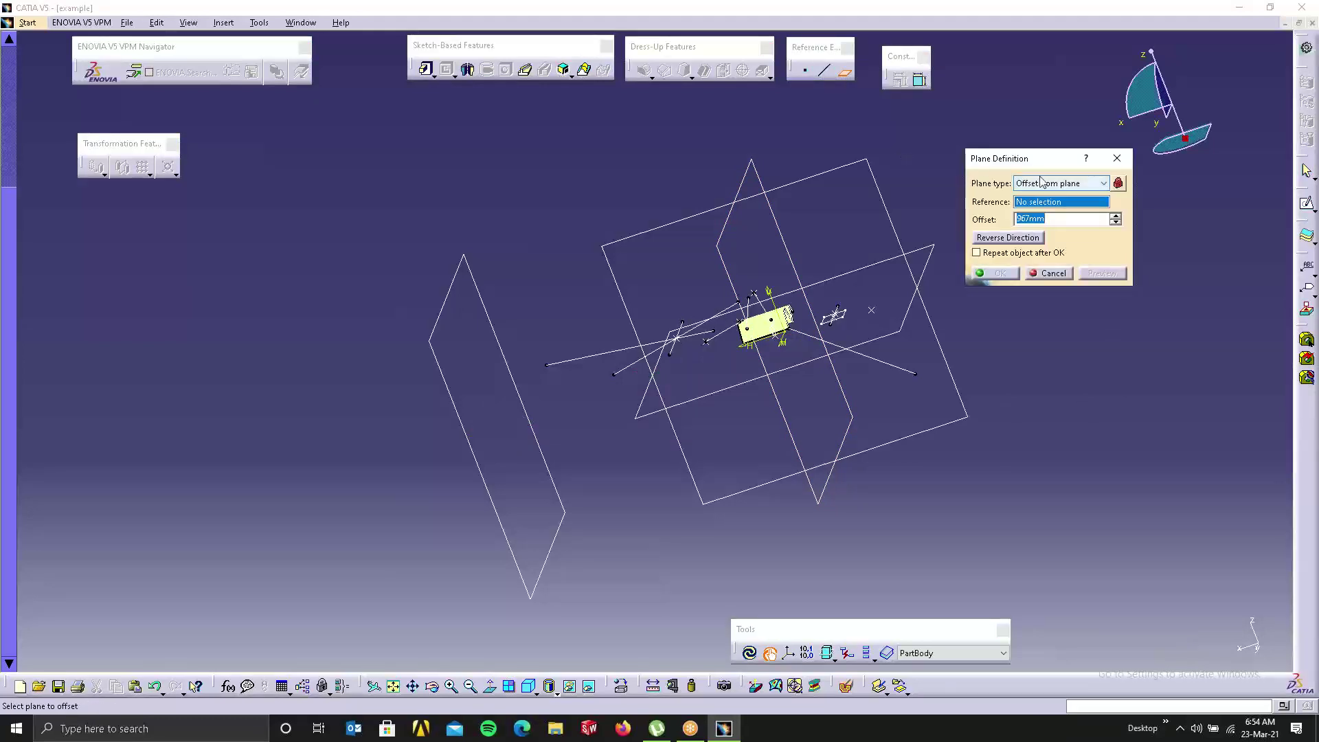
click(1041, 181)
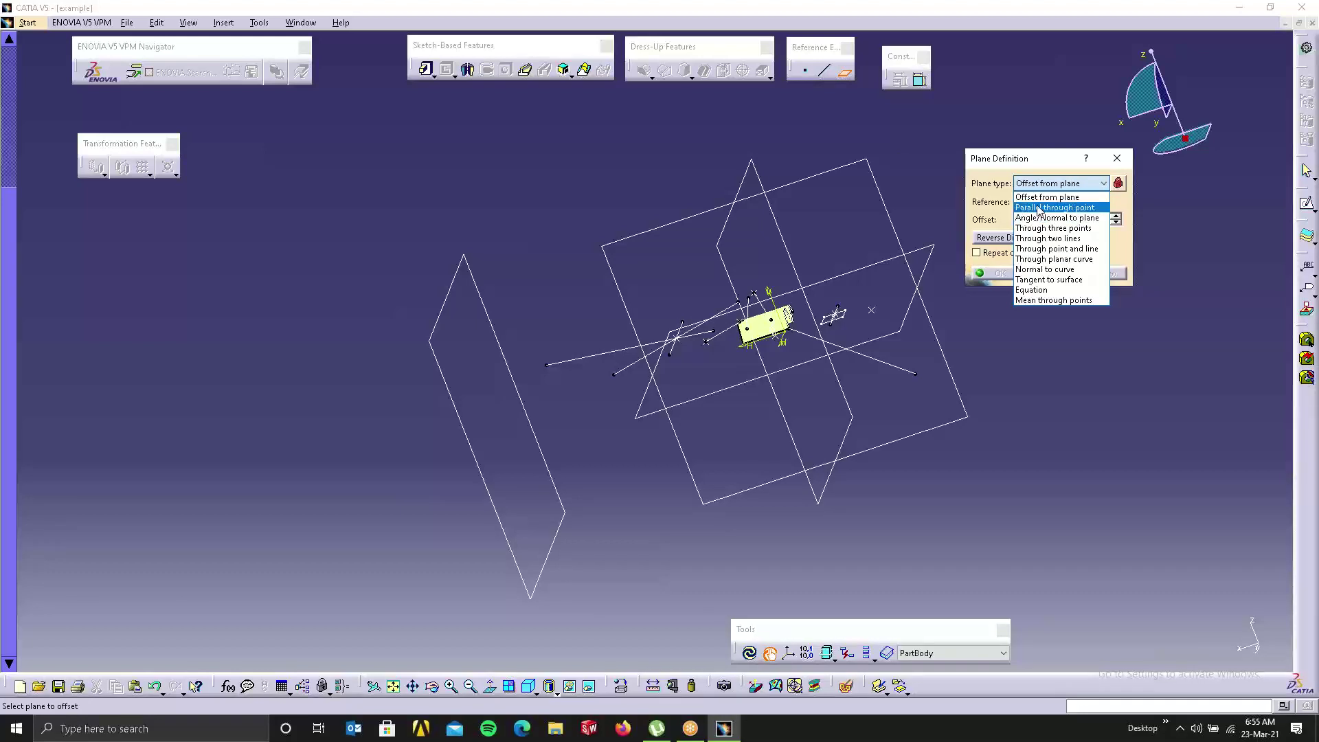
click(1039, 204)
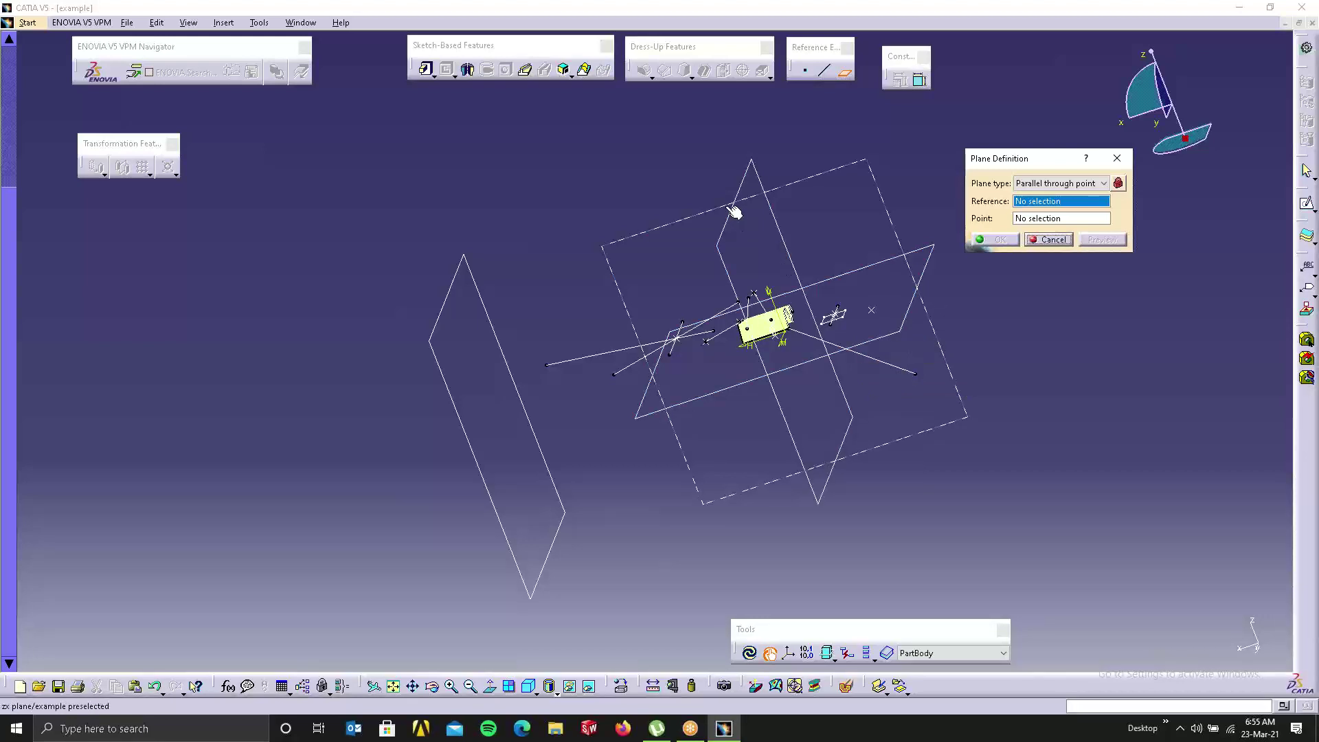
click(725, 229)
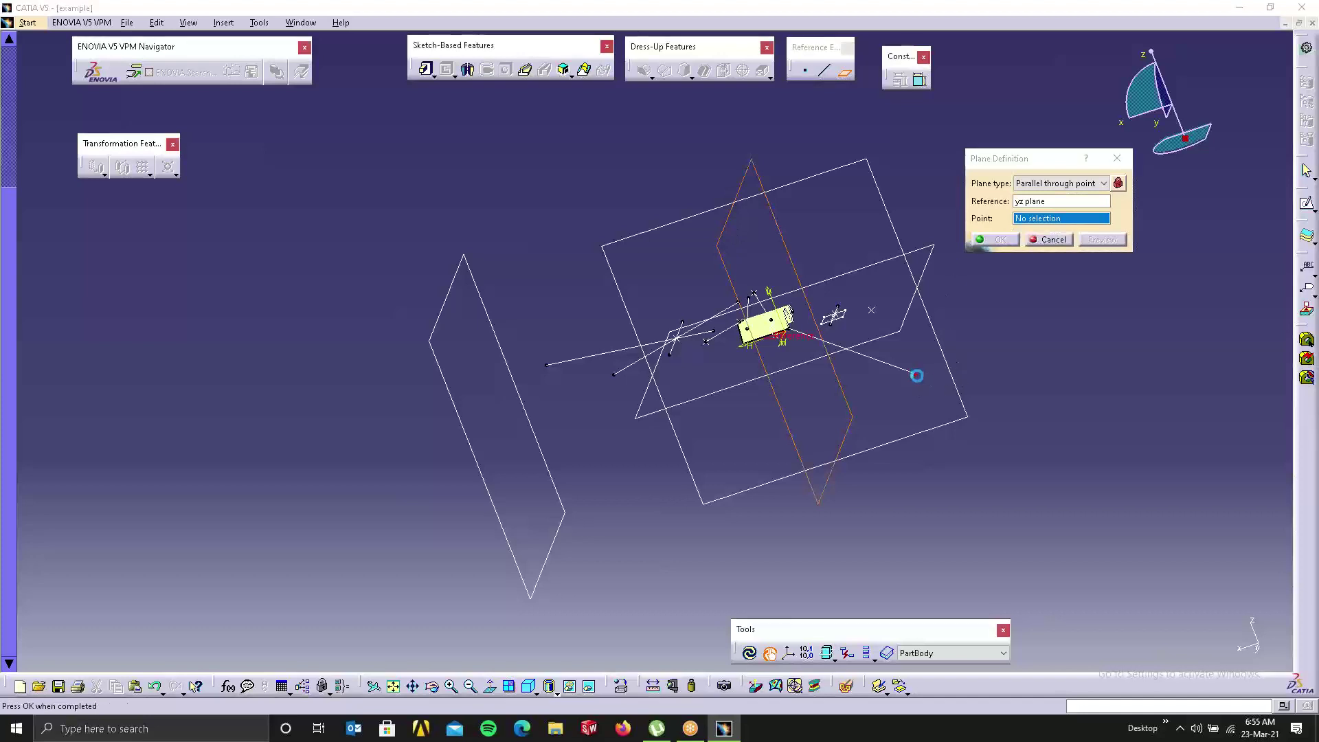
click(921, 376)
middle_drag(705, 389, 692, 330)
middle_drag(675, 245, 795, 305)
click(1001, 239)
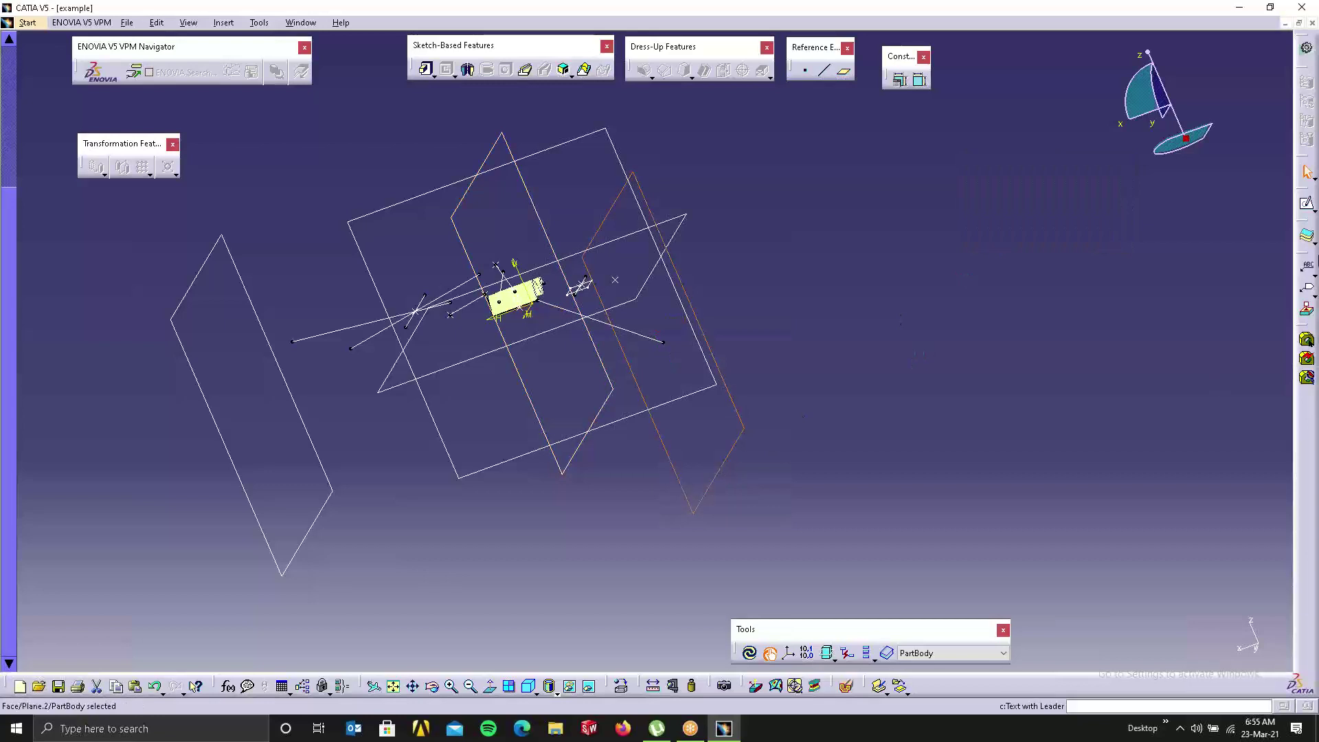
Step: Open a sketch on the new parallel plane, inspect it in 3D, and orient the view normal to the sketch plane
click(1307, 204)
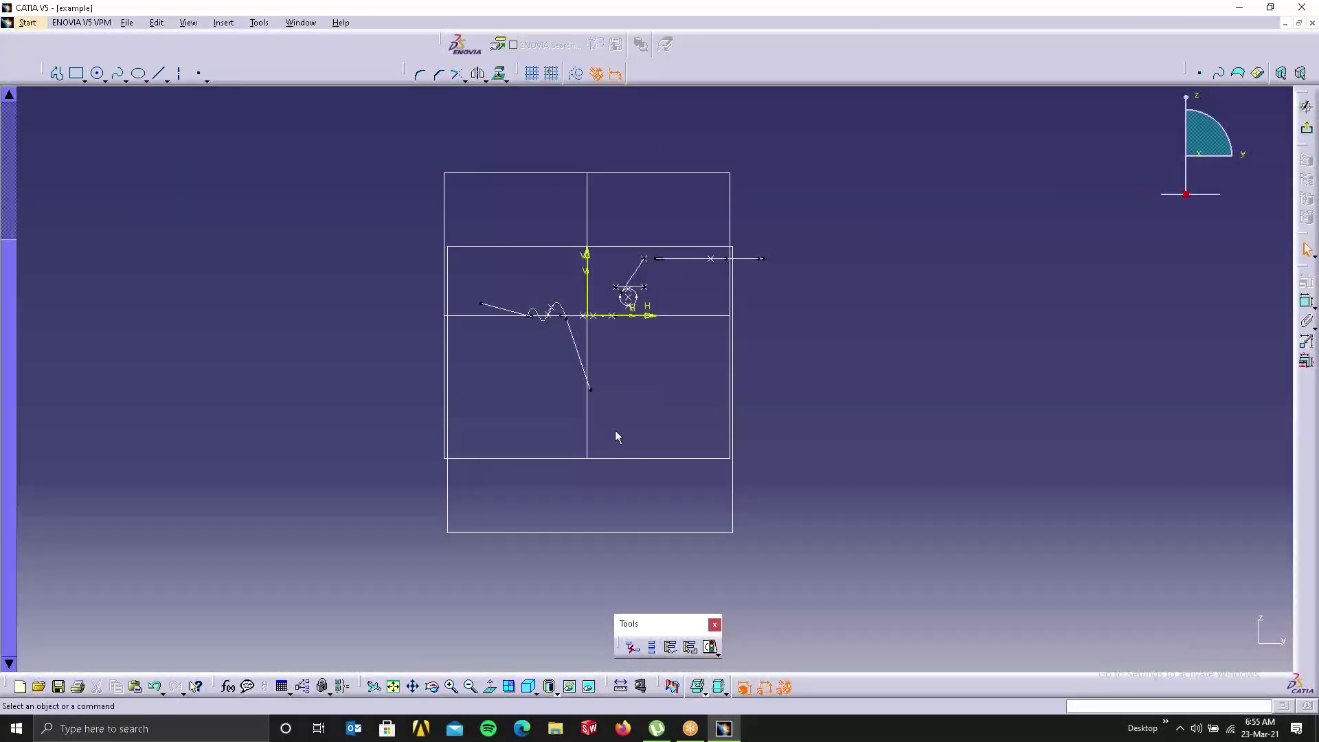
mouse_move(616, 433)
middle_down()
mouse_move(627, 415)
mouse_move(728, 489)
mouse_move(845, 460)
mouse_move(910, 531)
middle_up()
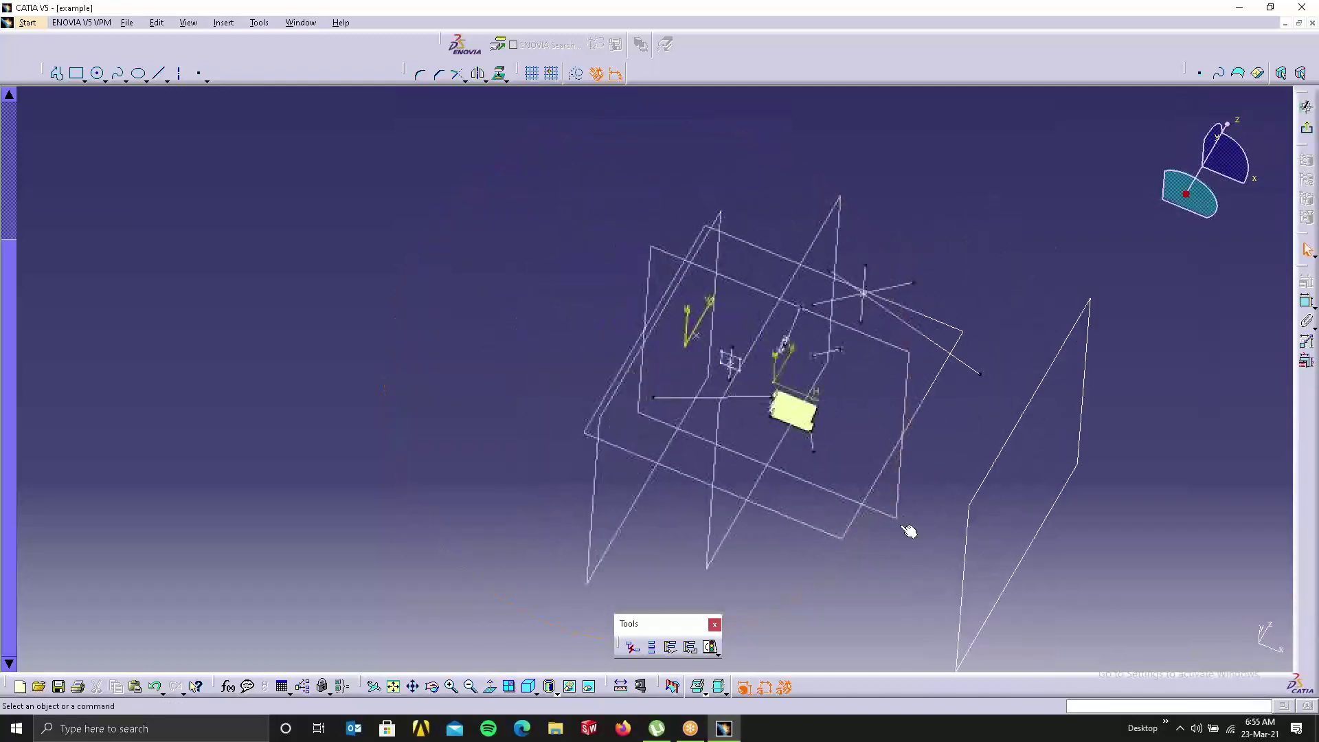
middle_drag(759, 459, 715, 347)
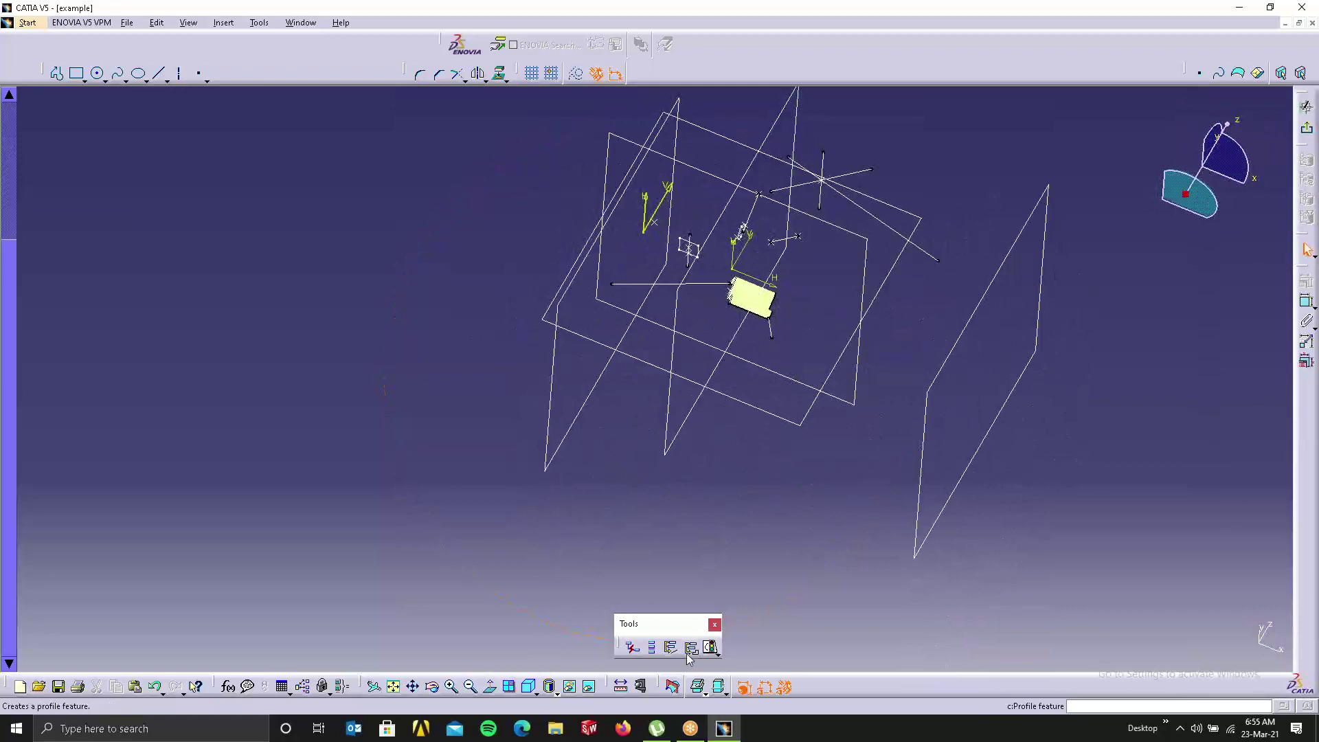
click(489, 691)
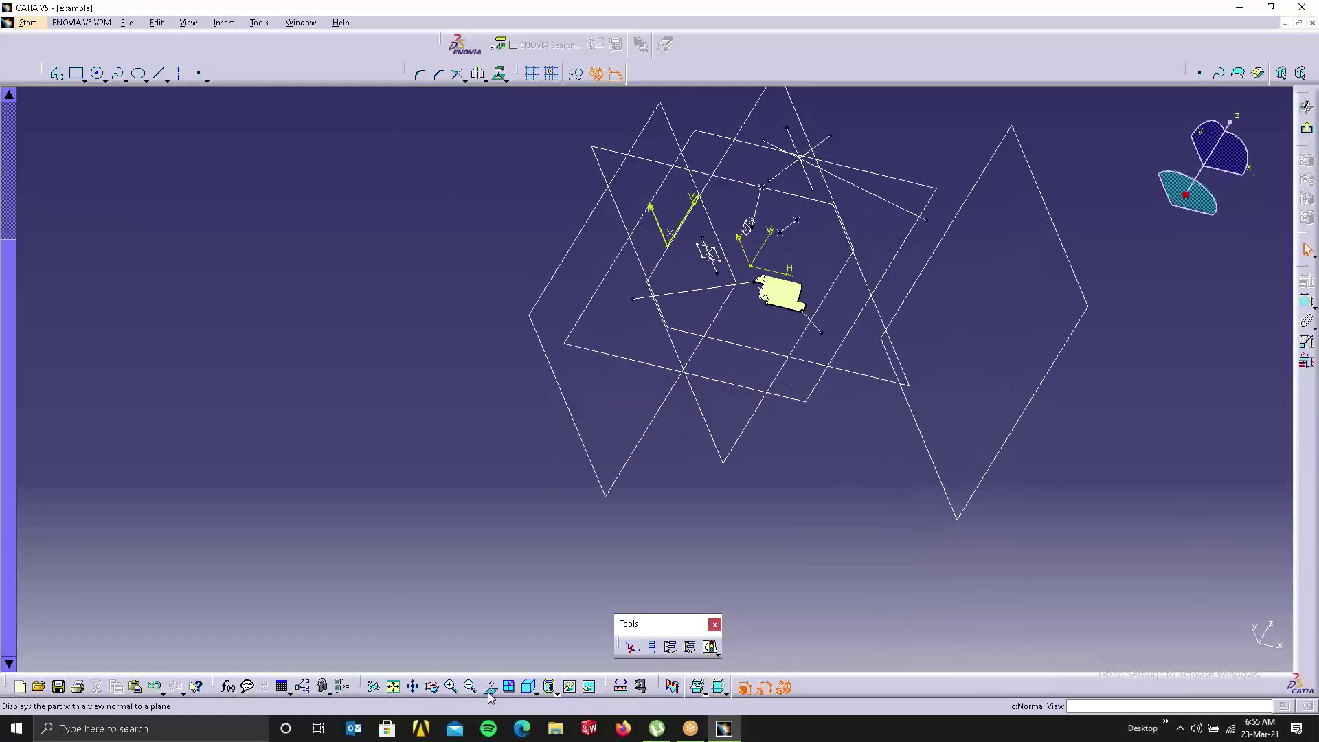
Step: Sketch a circle beside the long line's free end point on the parallel plane and adjust its size and position
middle_drag(563, 316, 767, 302)
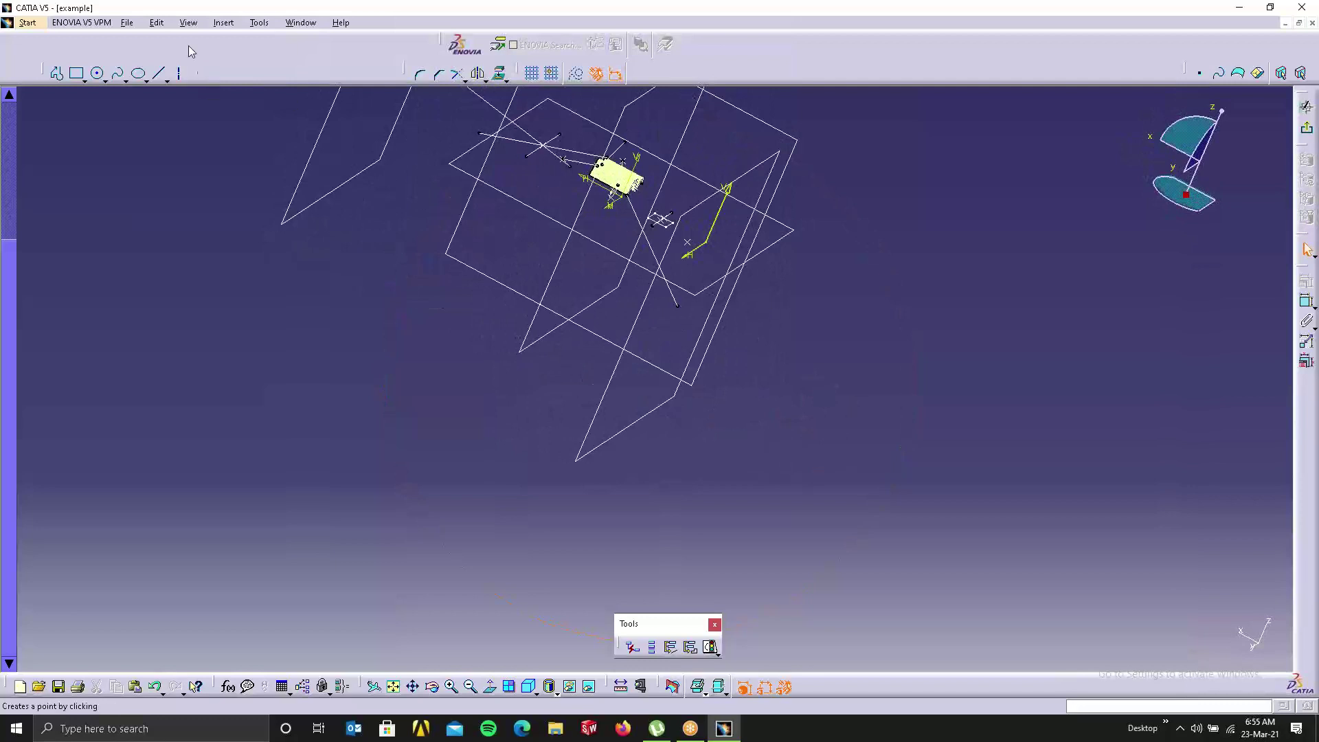
click(98, 74)
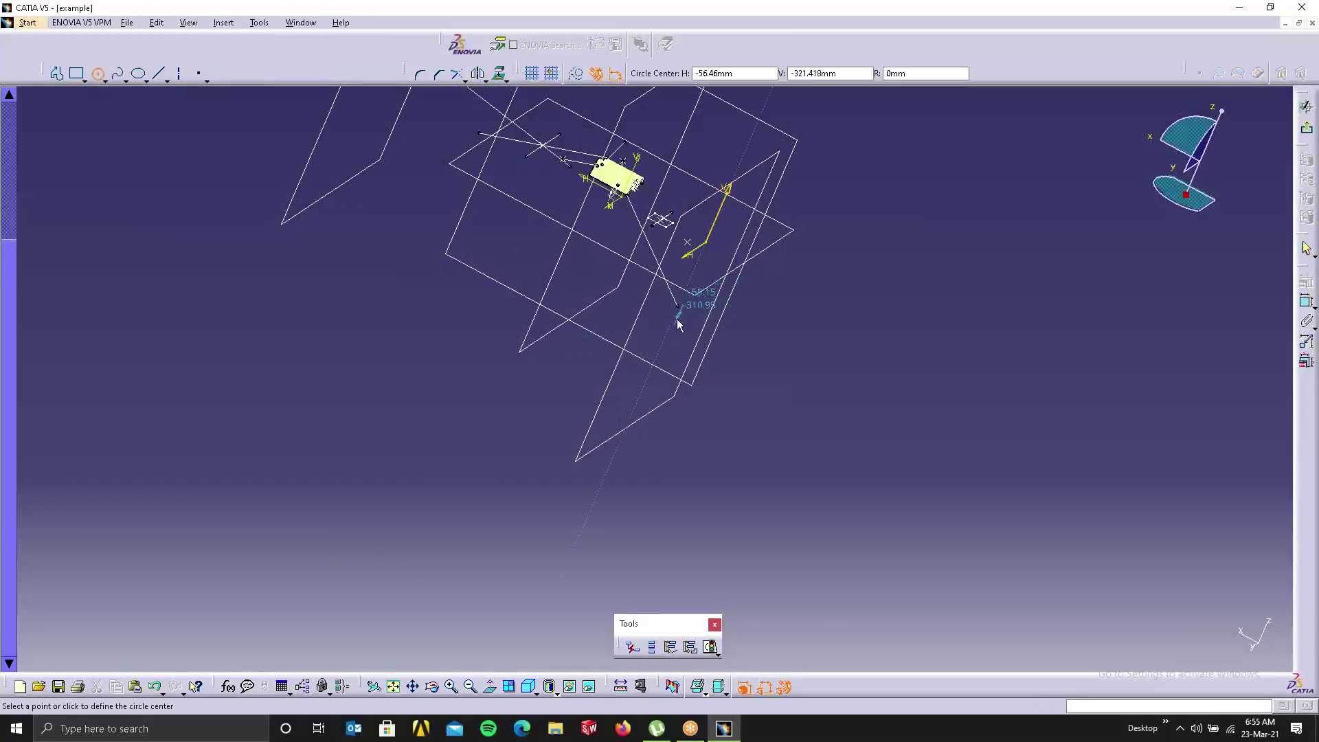
click(491, 688)
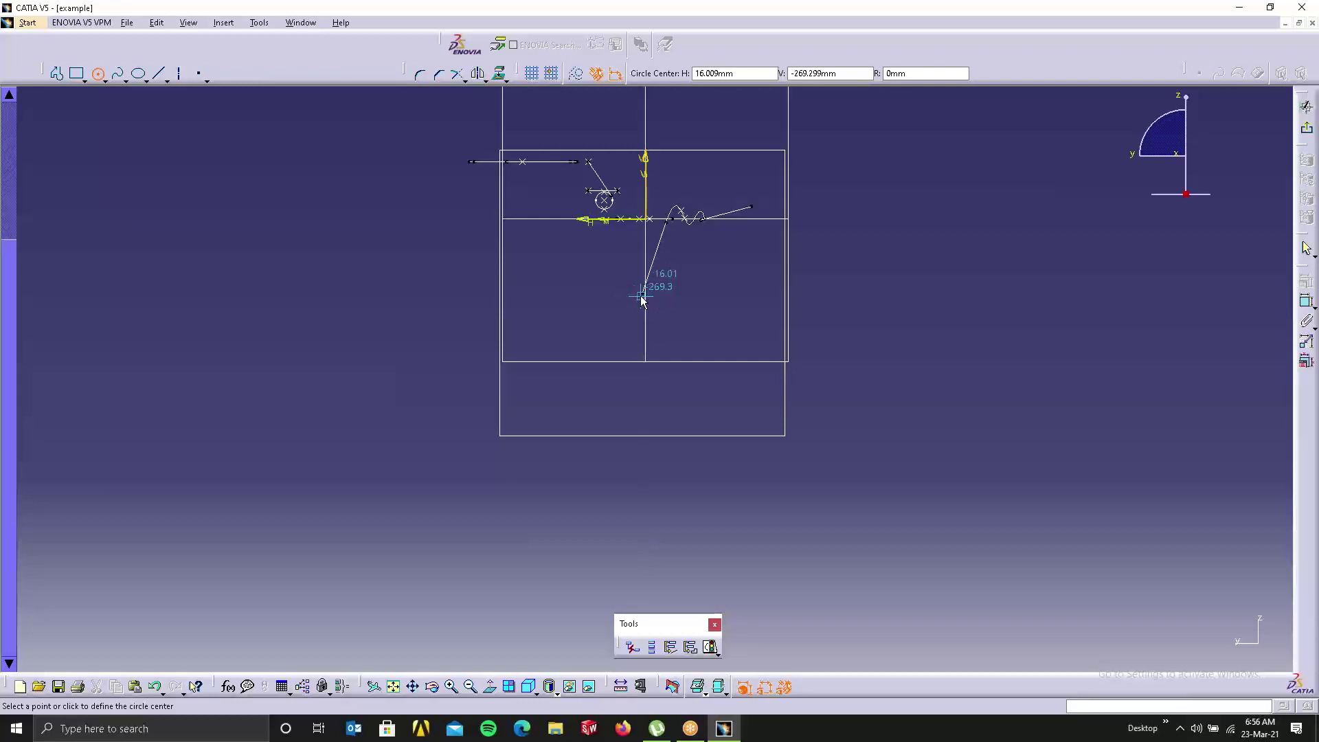
click(784, 300)
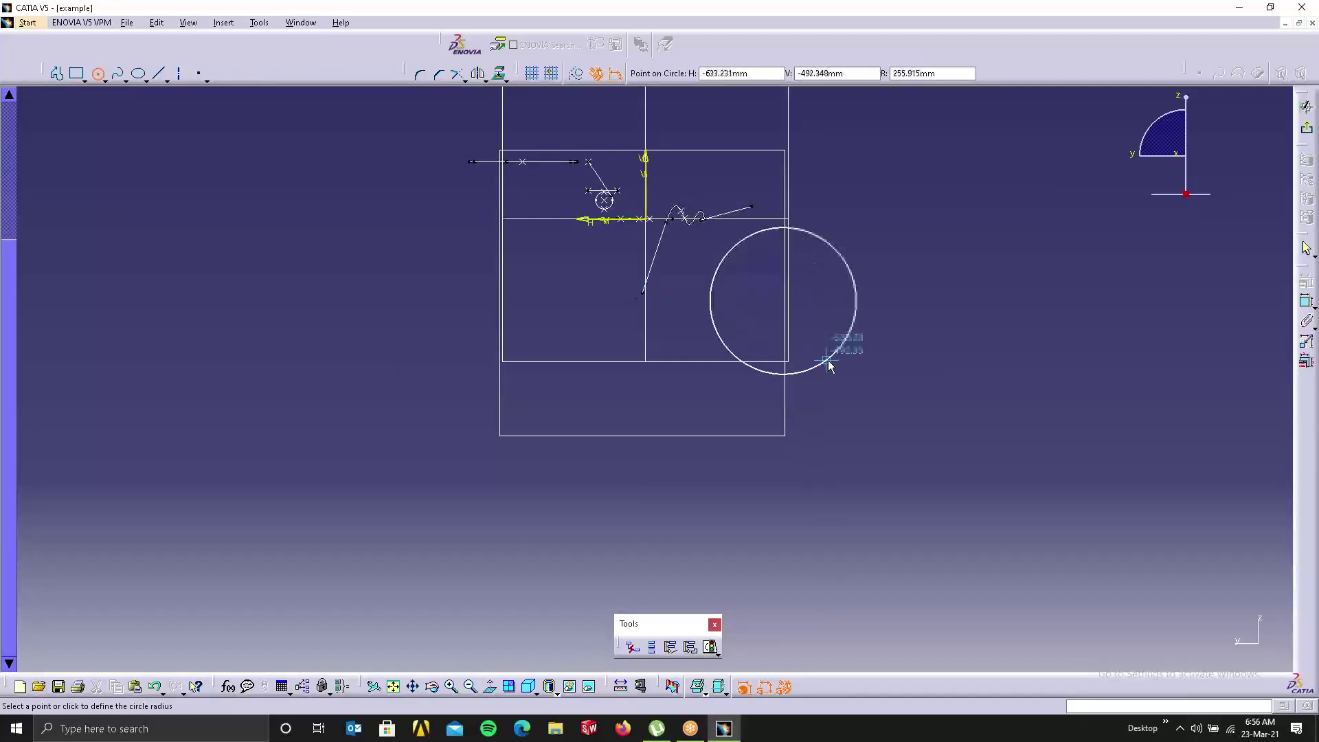
click(815, 341)
click(968, 243)
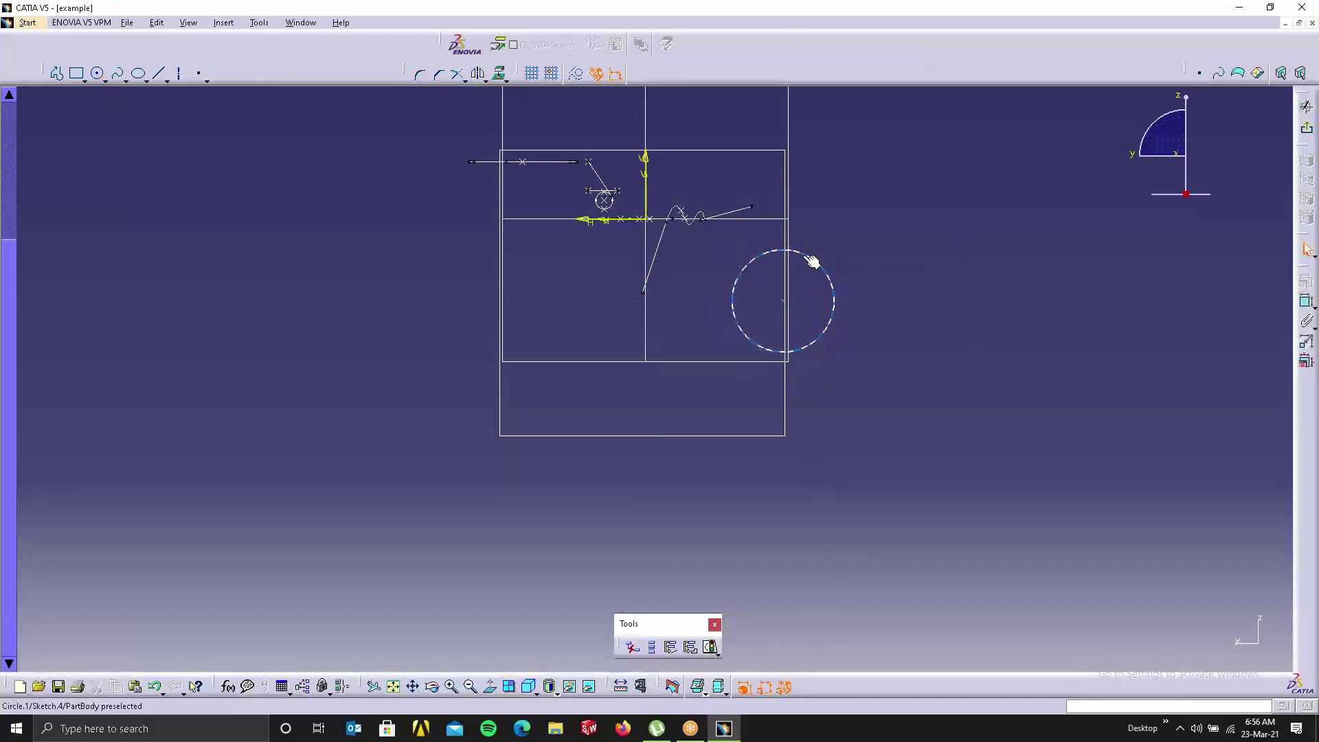
drag(813, 260, 791, 288)
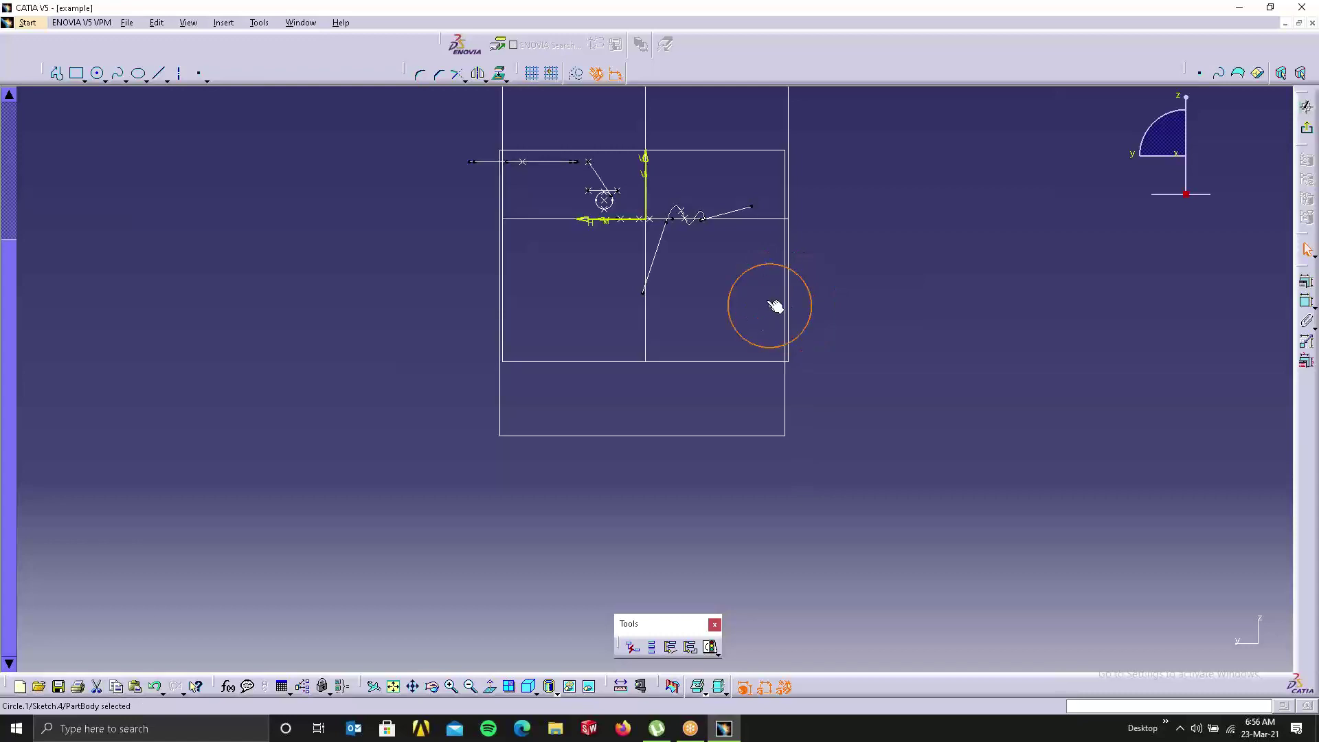
Step: Constrain the circle's centre to be coincident with the long line's free end point
click(685, 295)
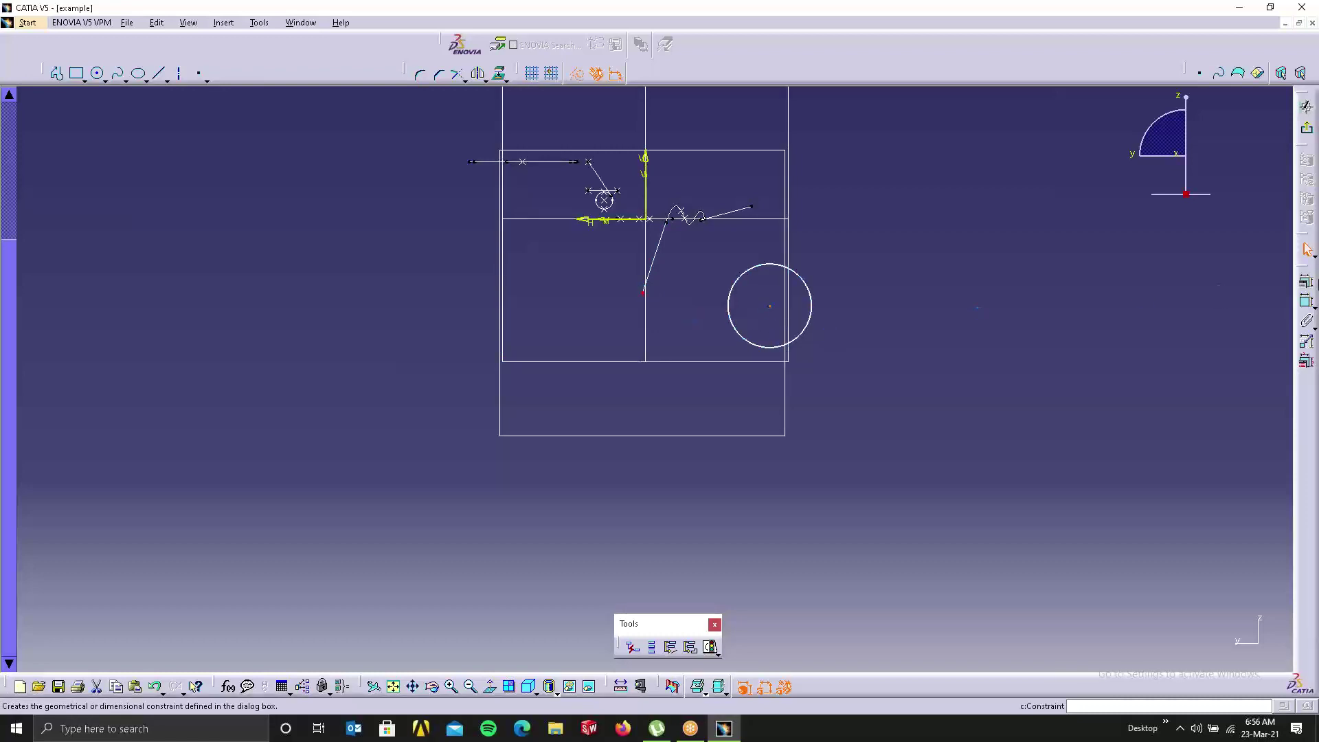
click(1306, 282)
click(951, 157)
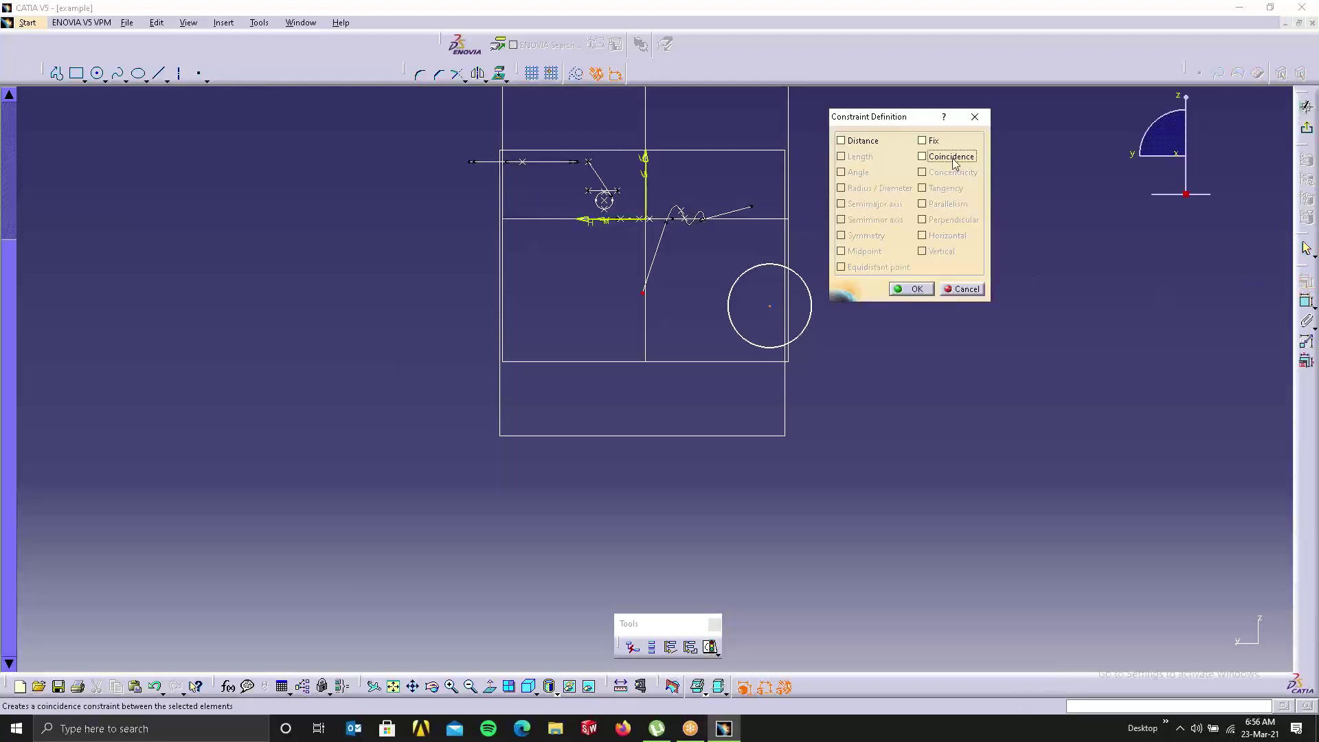
click(913, 289)
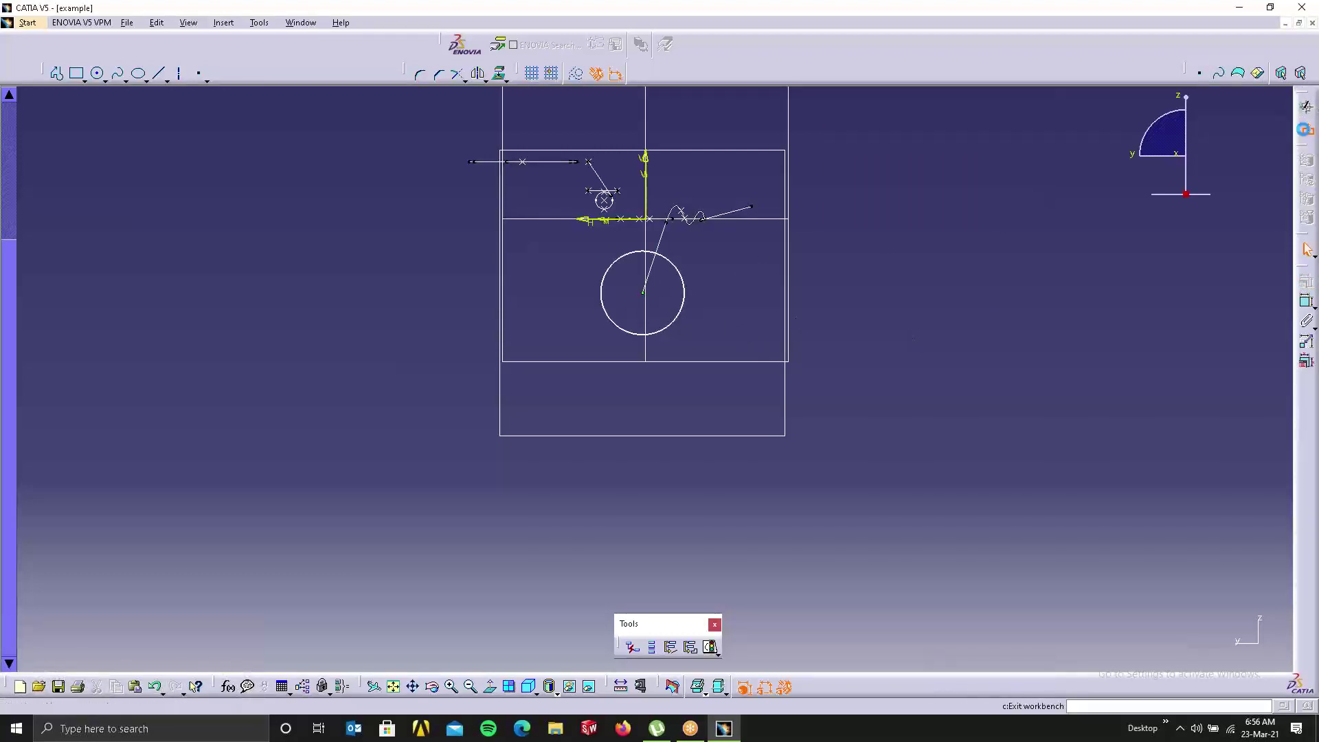
Step: Exit the sketch and create a rib from the circle profile with the long line, Line.4, as center curve
click(1306, 129)
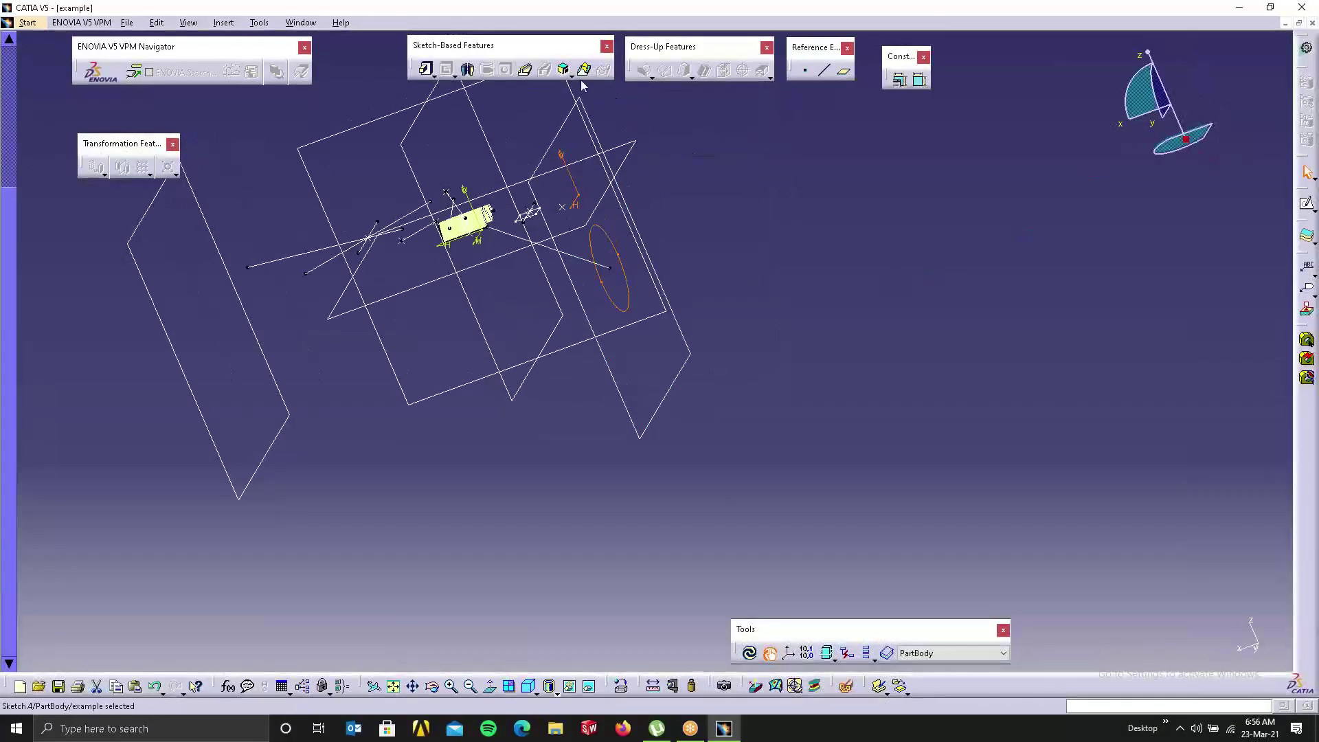
click(526, 71)
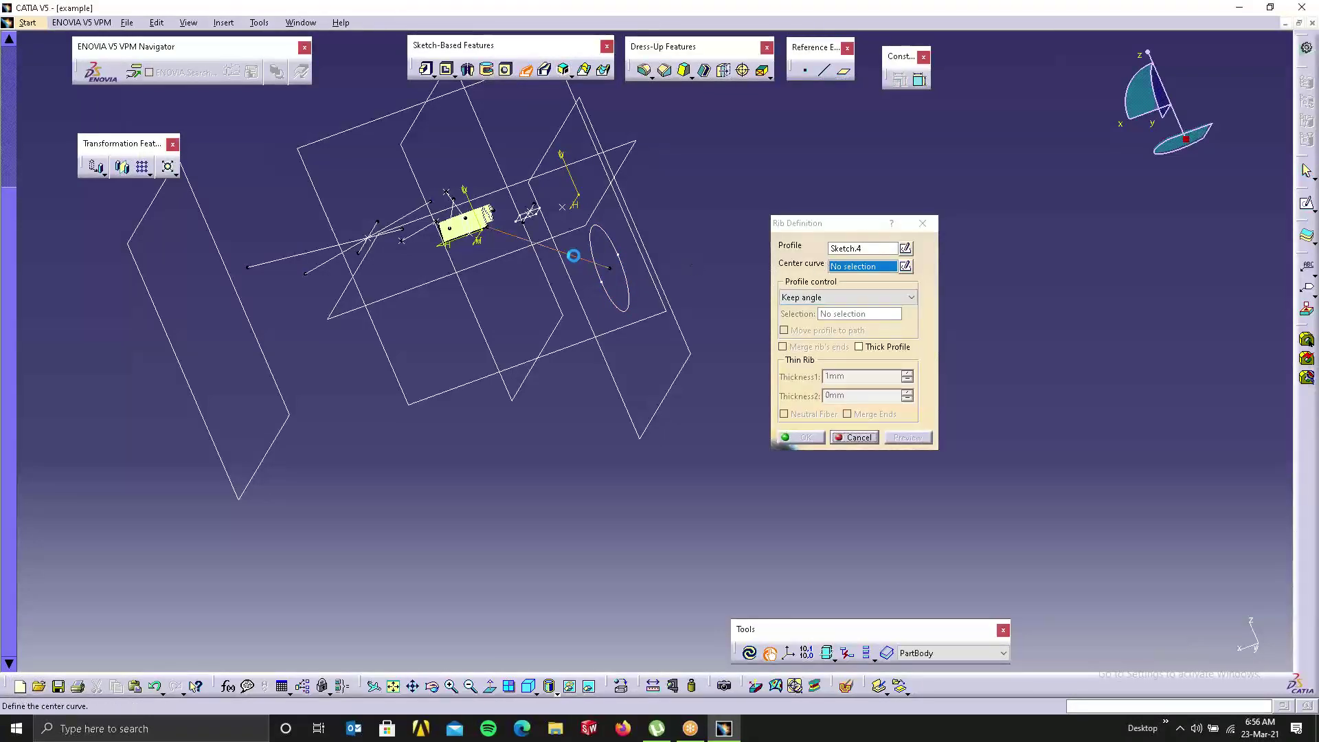
click(577, 258)
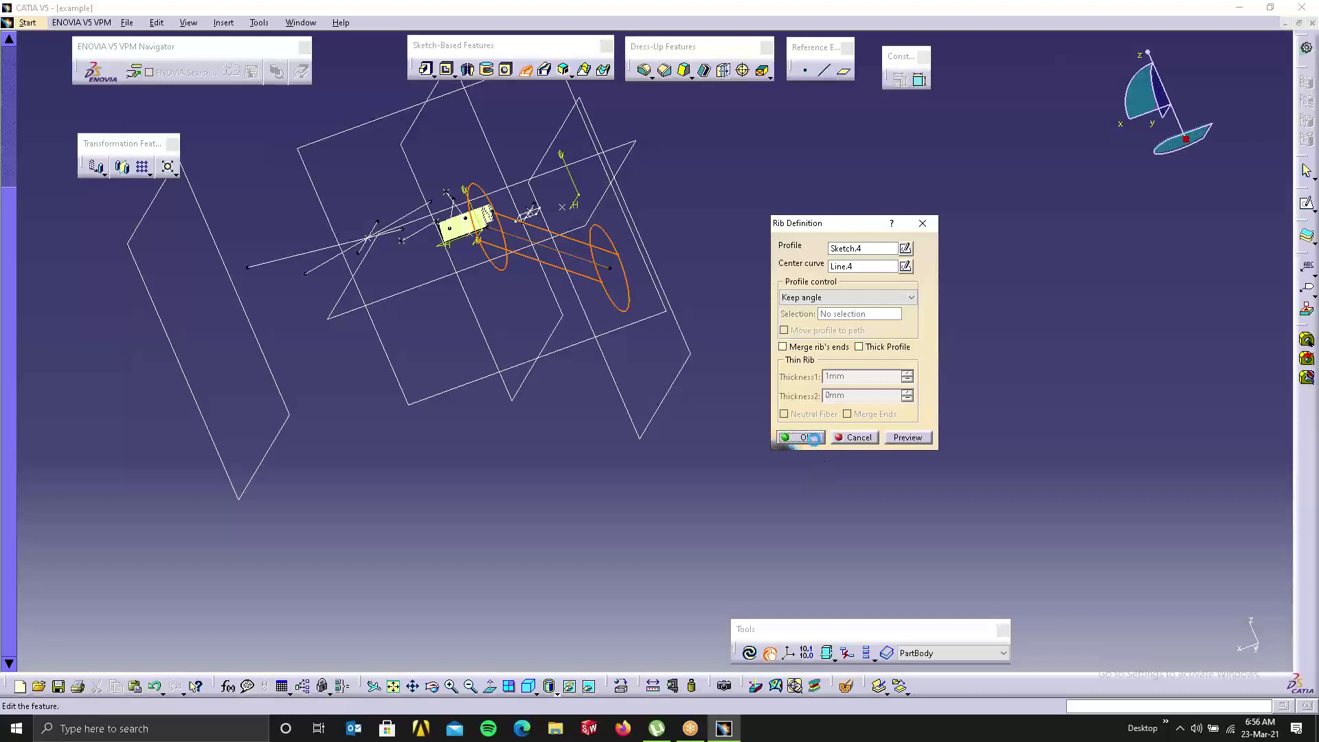
click(804, 437)
middle_drag(704, 294, 860, 320)
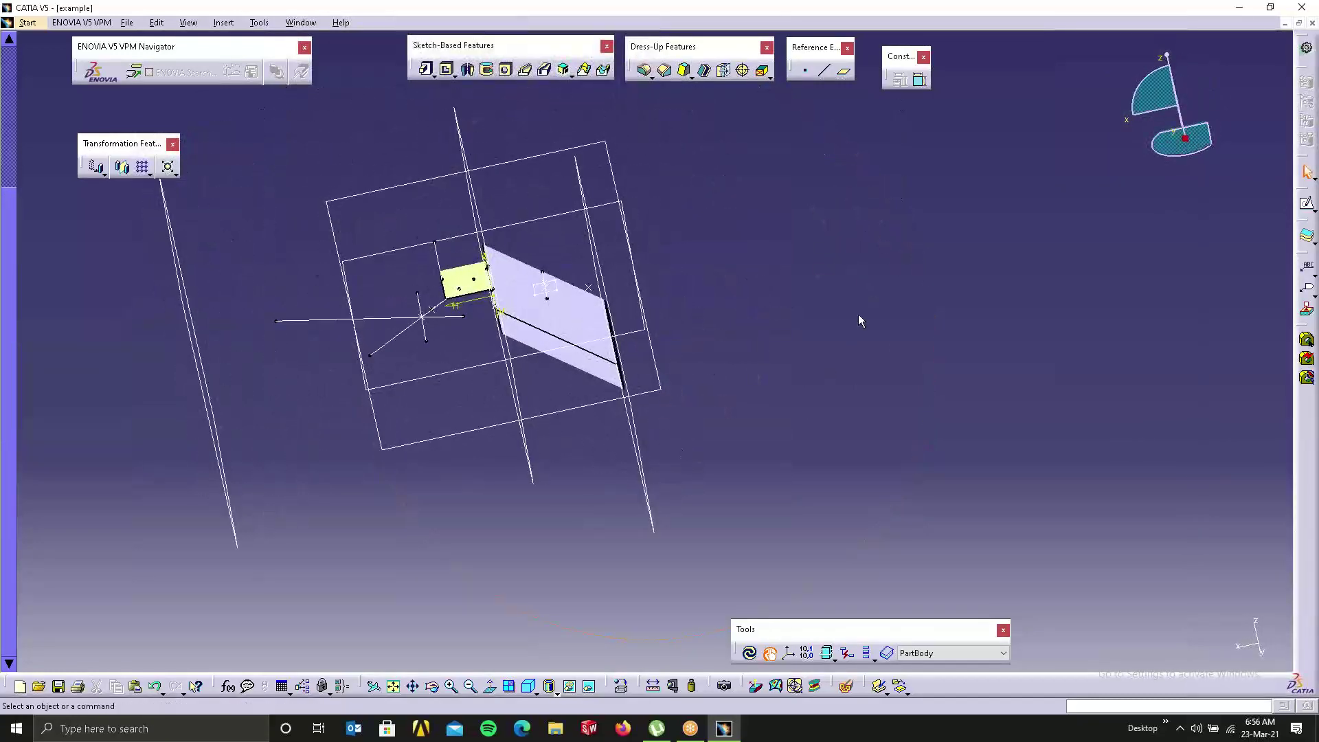
Step: Define an Angle/Normal to plane reference plane with the sketch's H direction as rotation axis and the xy plane as reference
click(842, 74)
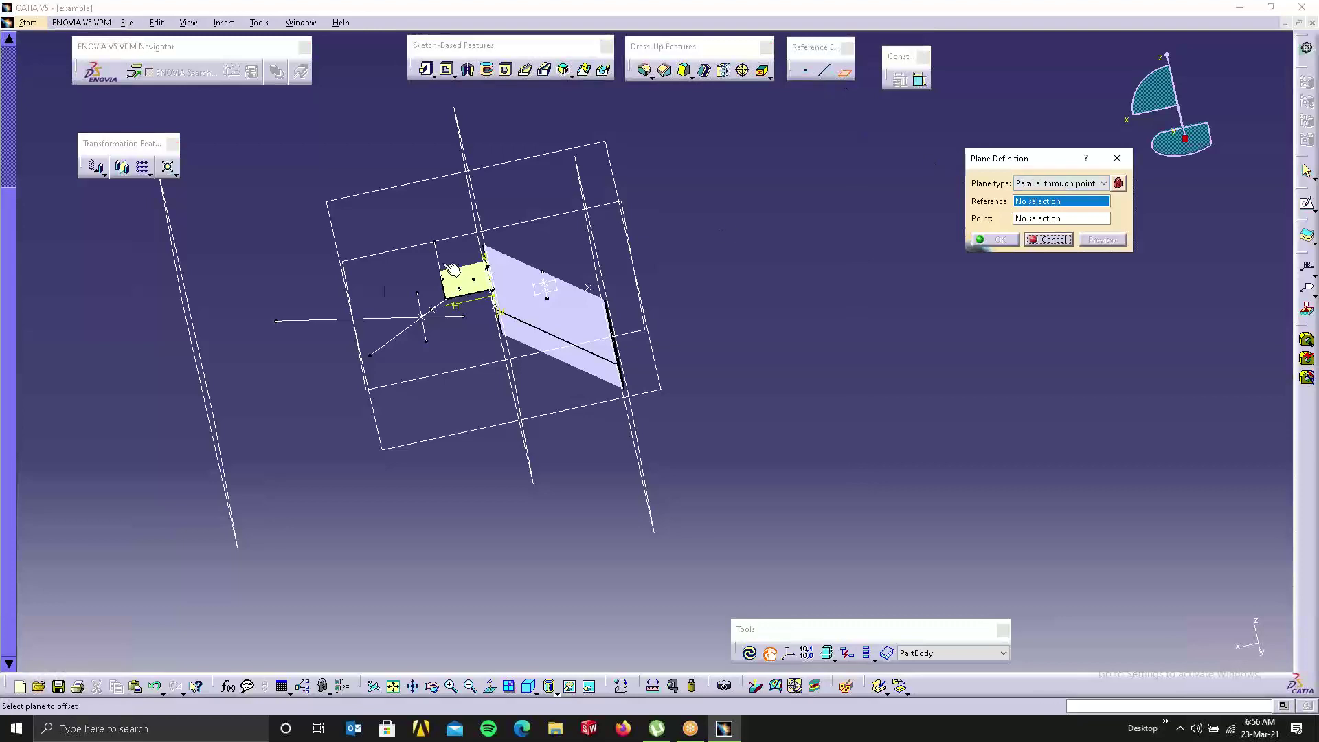
click(1040, 189)
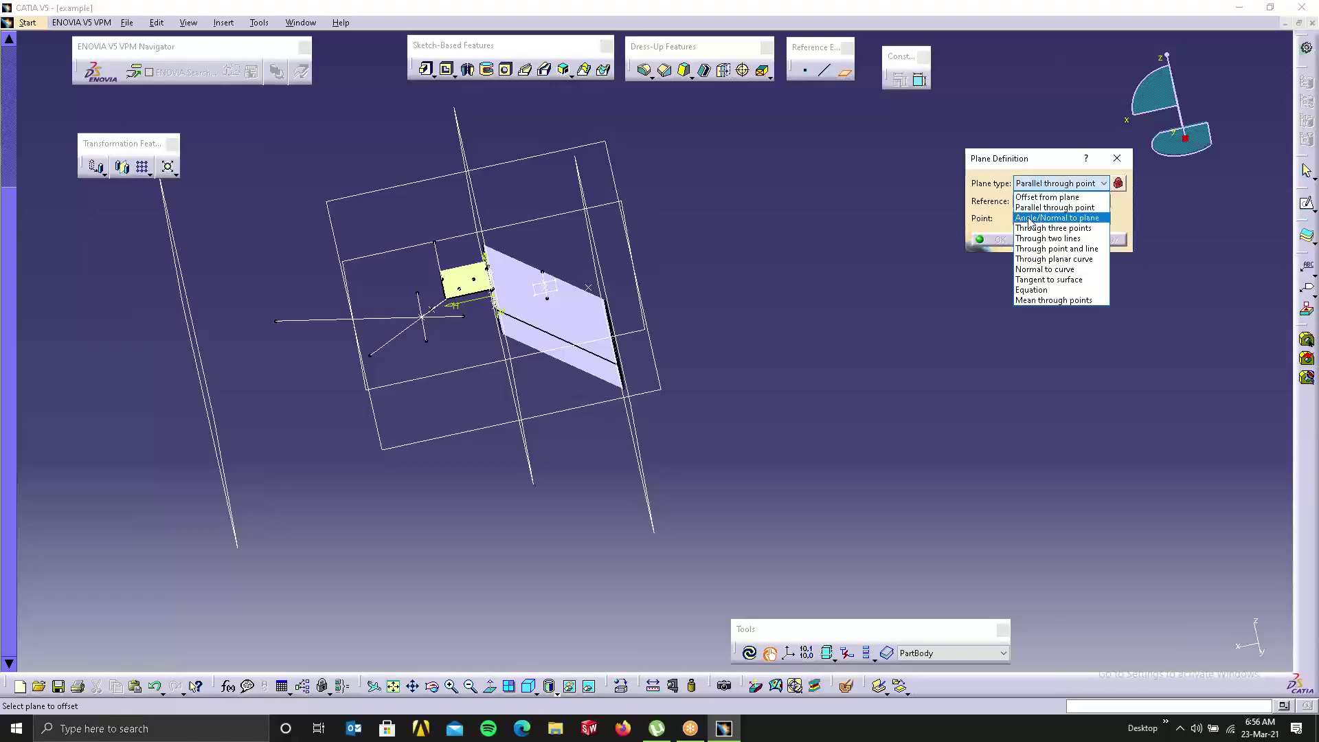
click(1031, 218)
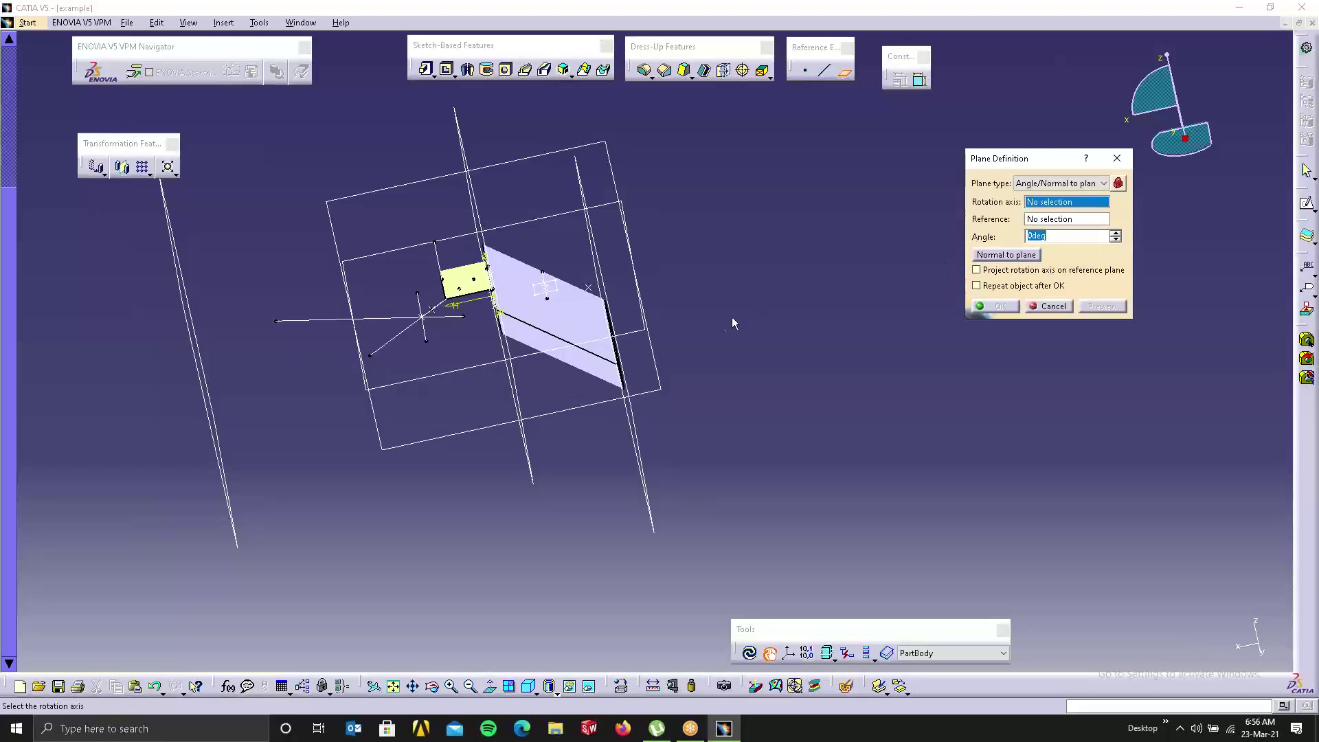
middle_drag(555, 378, 1010, 293)
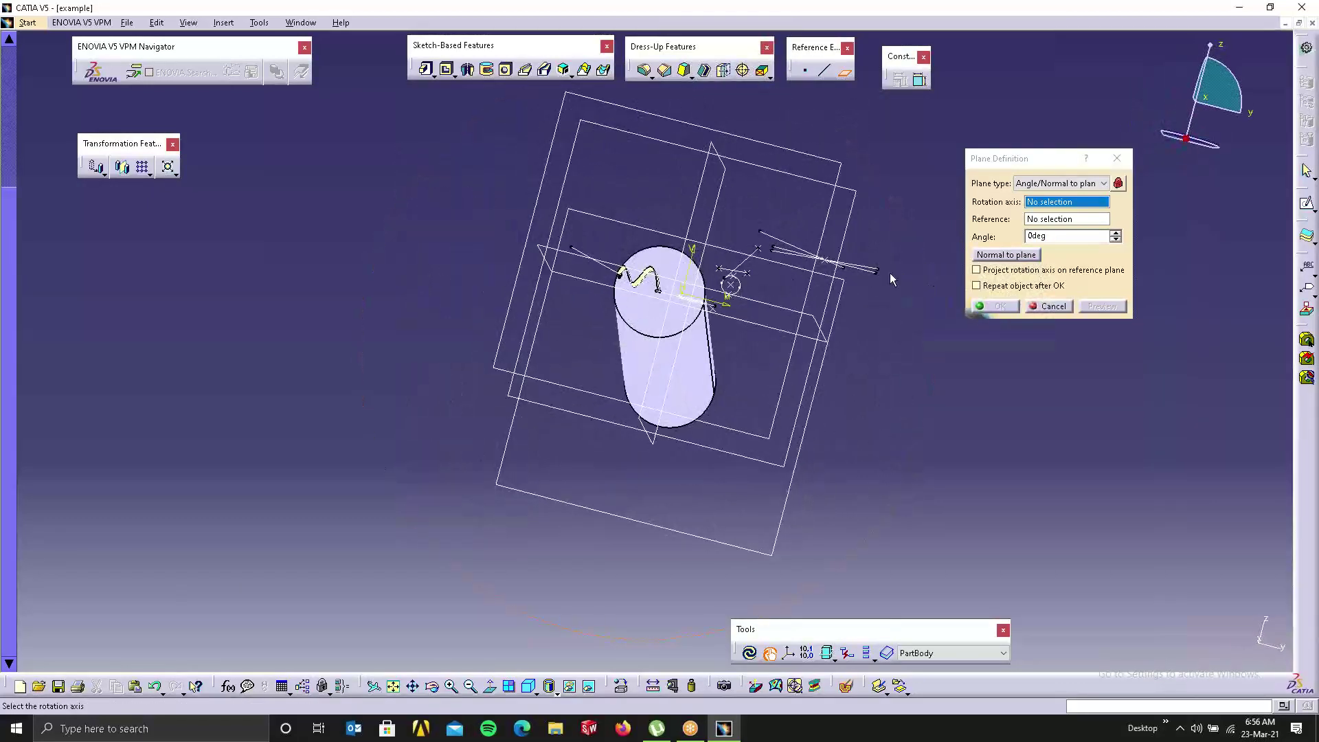
mouse_move(420, 268)
middle_down()
mouse_move(501, 386)
mouse_move(680, 474)
mouse_move(713, 518)
mouse_move(670, 496)
mouse_move(627, 536)
mouse_move(687, 496)
middle_up()
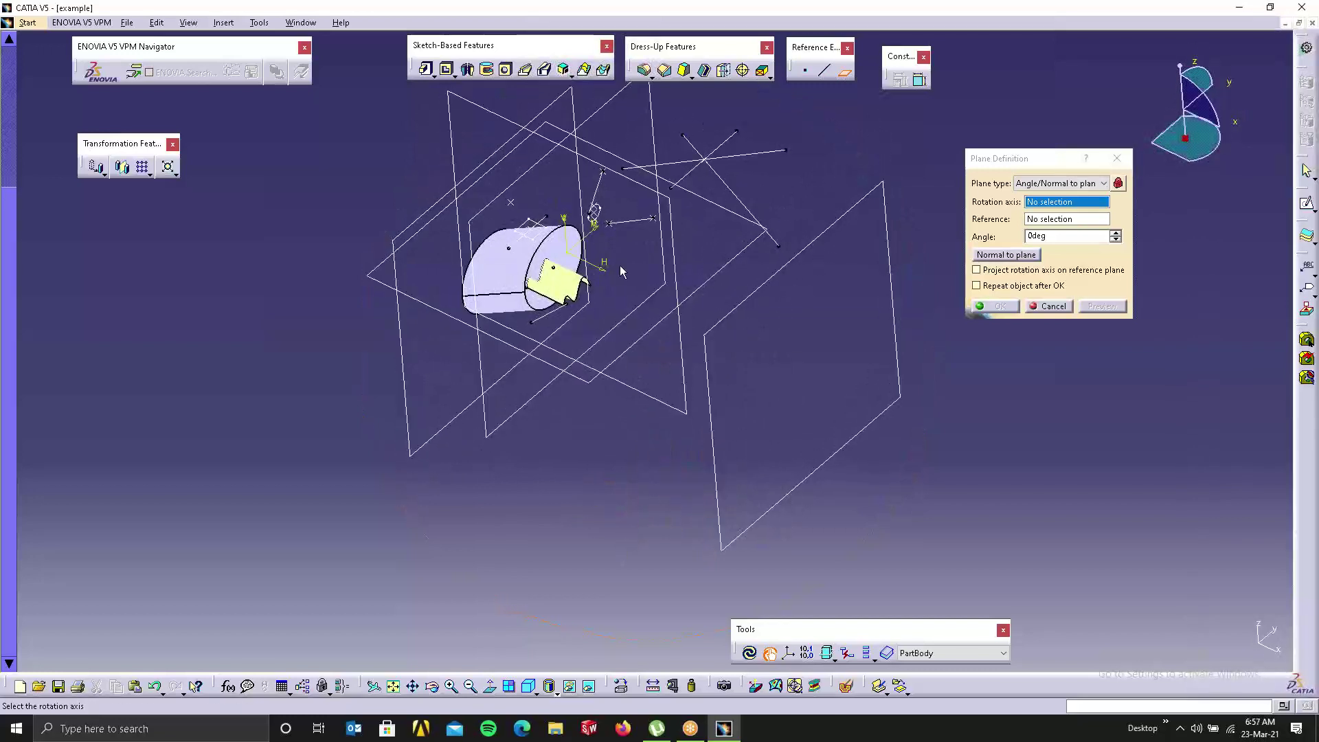
click(601, 276)
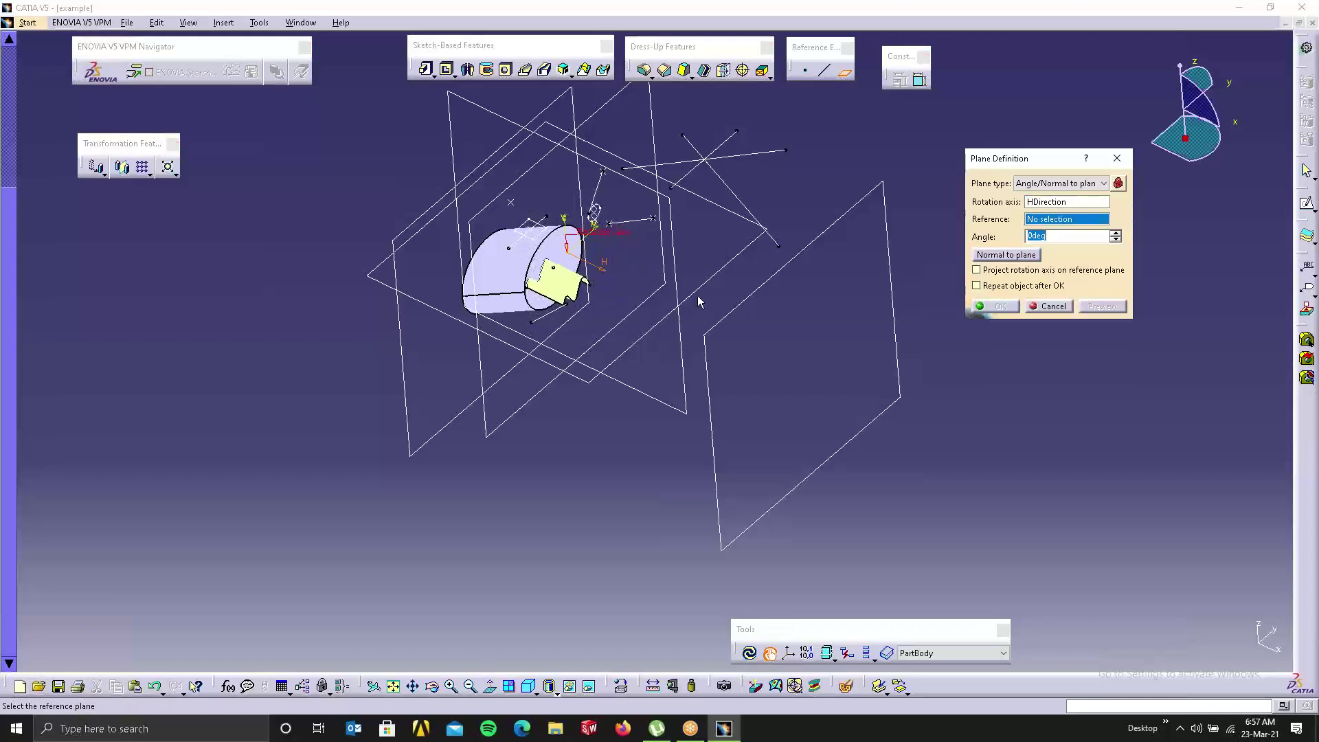
mouse_move(699, 301)
middle_down()
mouse_move(625, 350)
mouse_move(713, 212)
mouse_move(713, 236)
middle_up()
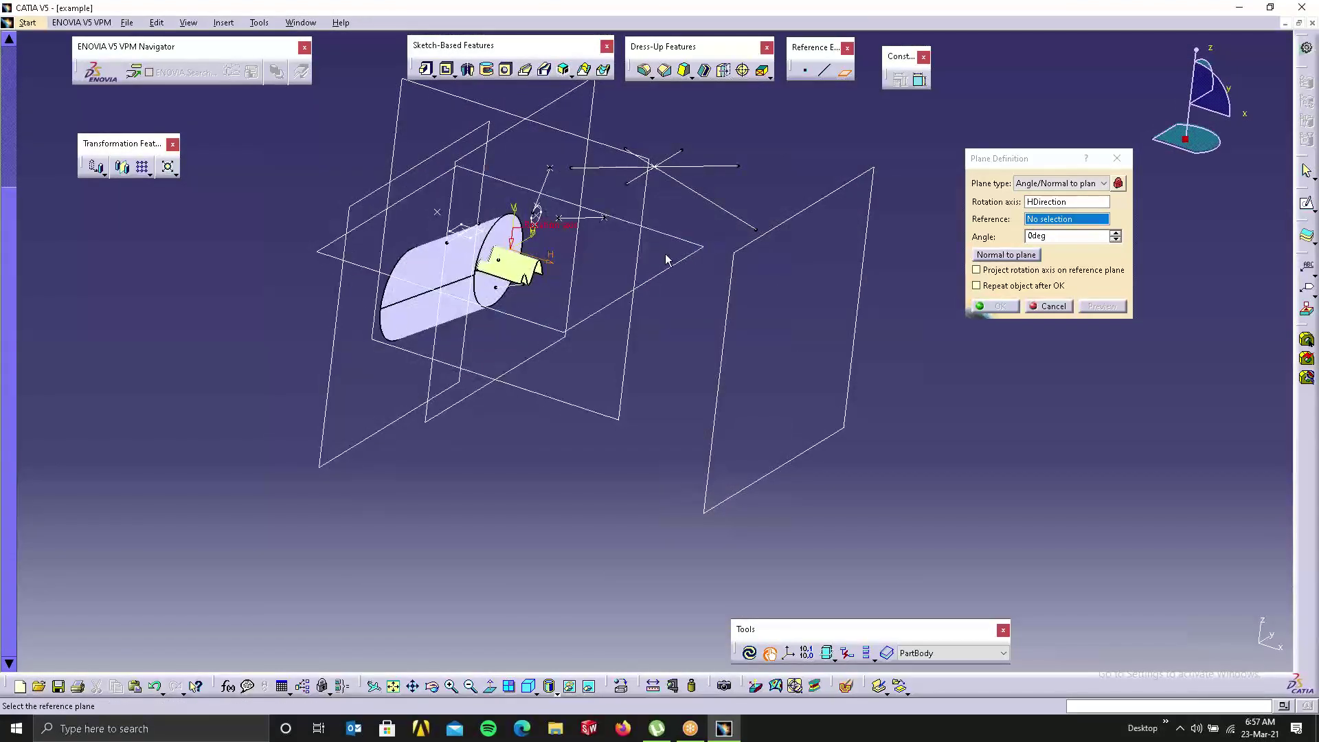
click(682, 273)
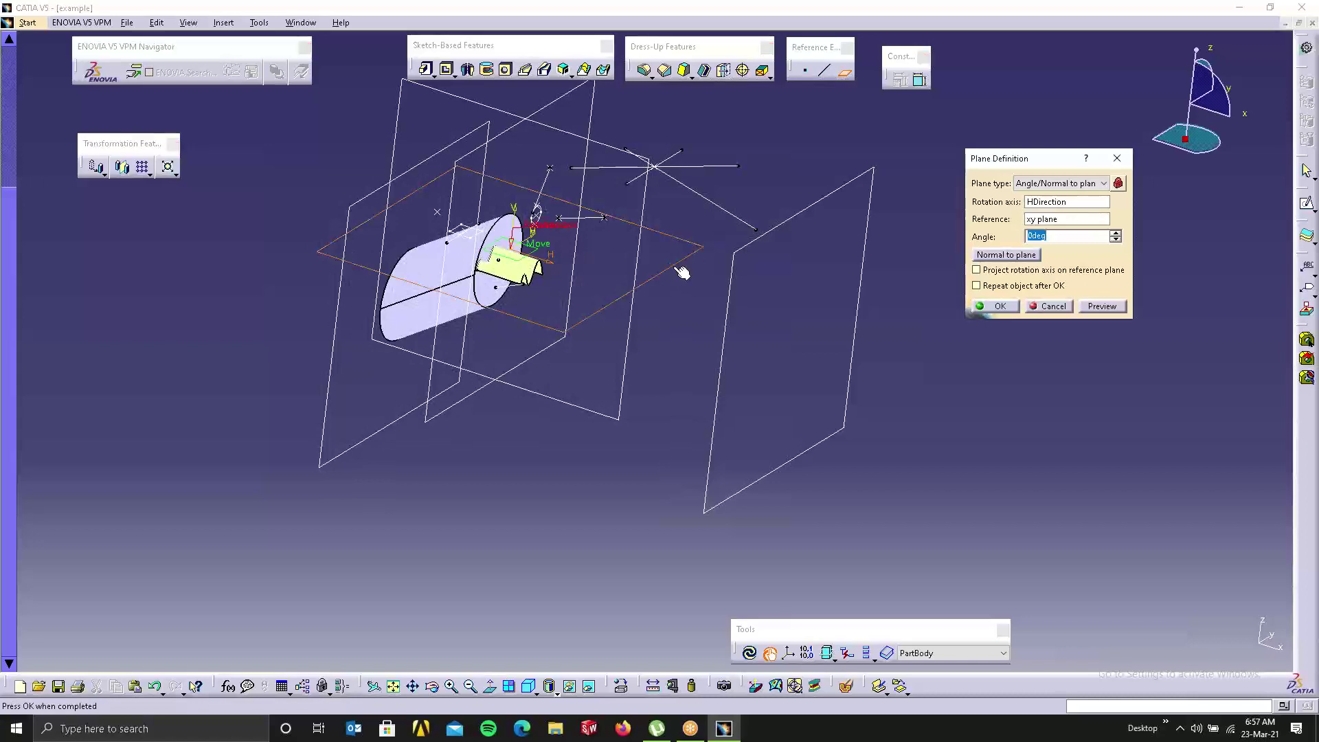
Step: Set the angled plane's rotation to 131 deg and create it
click(1117, 232)
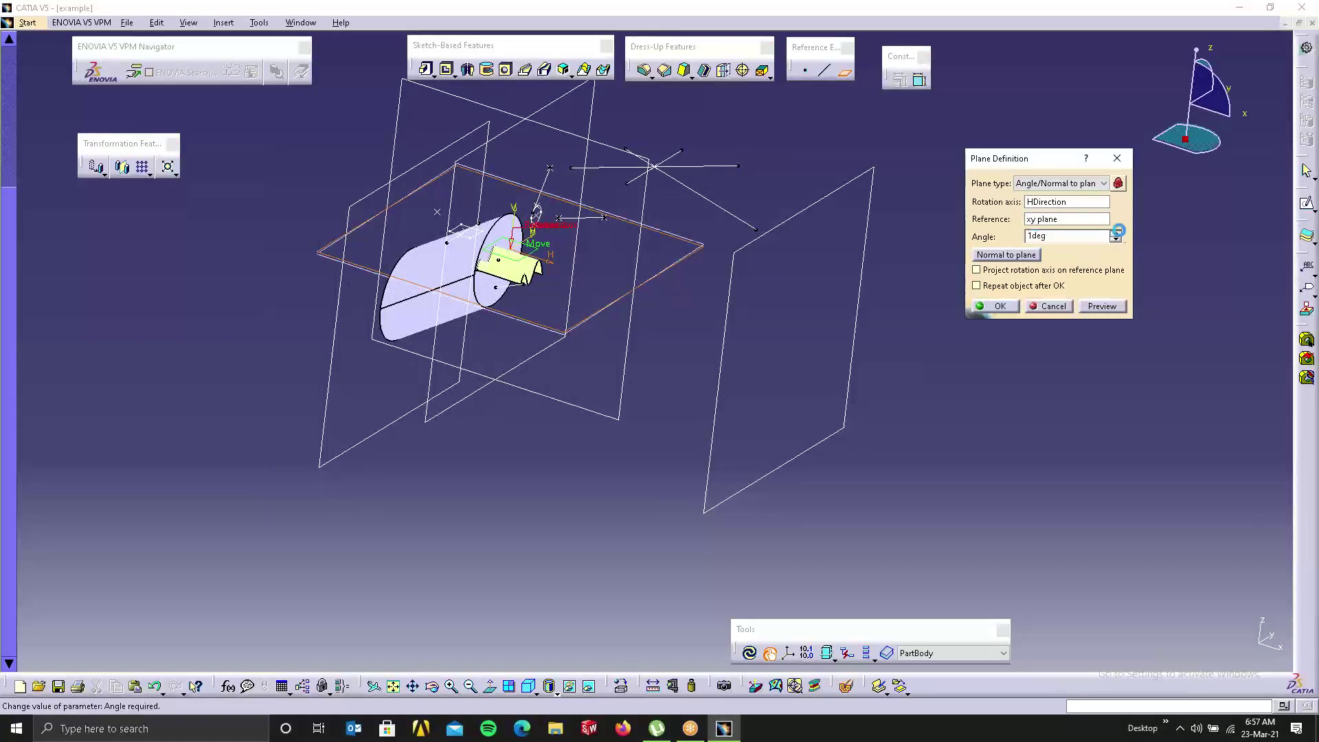
click(1116, 233)
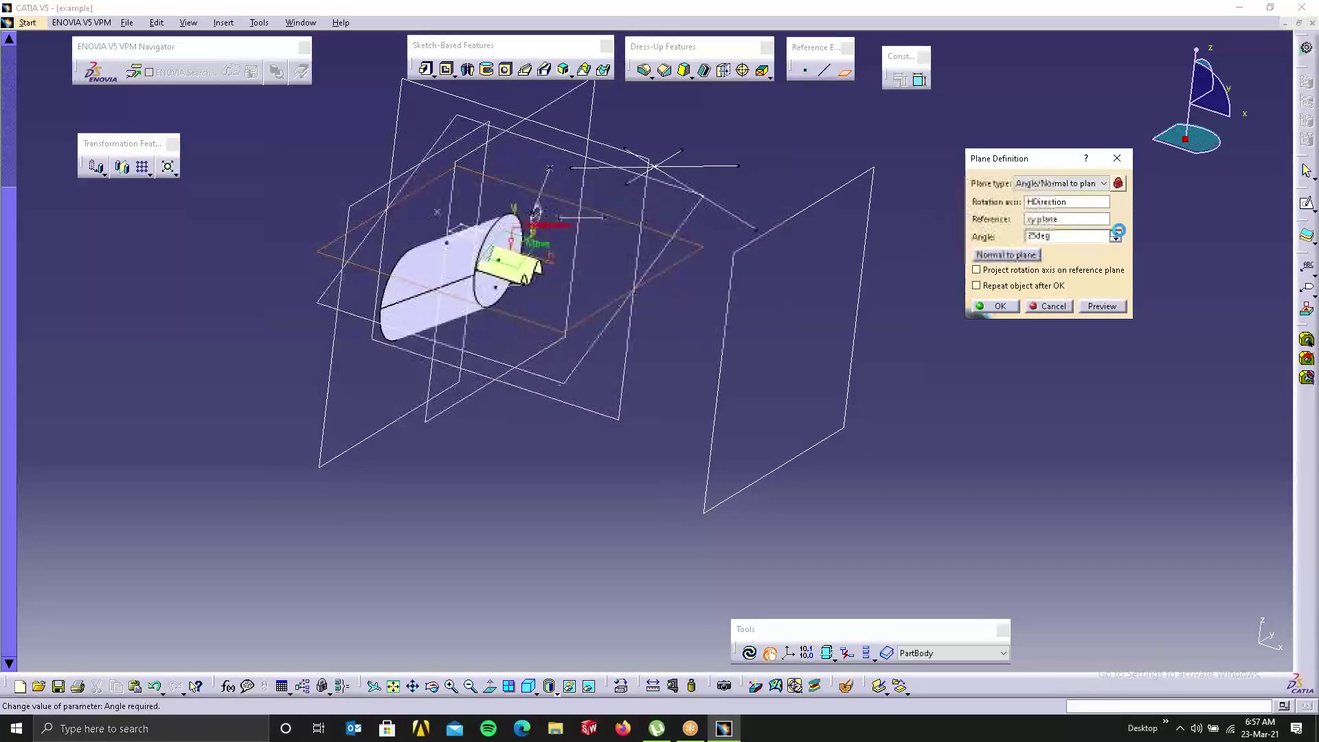
click(1117, 232)
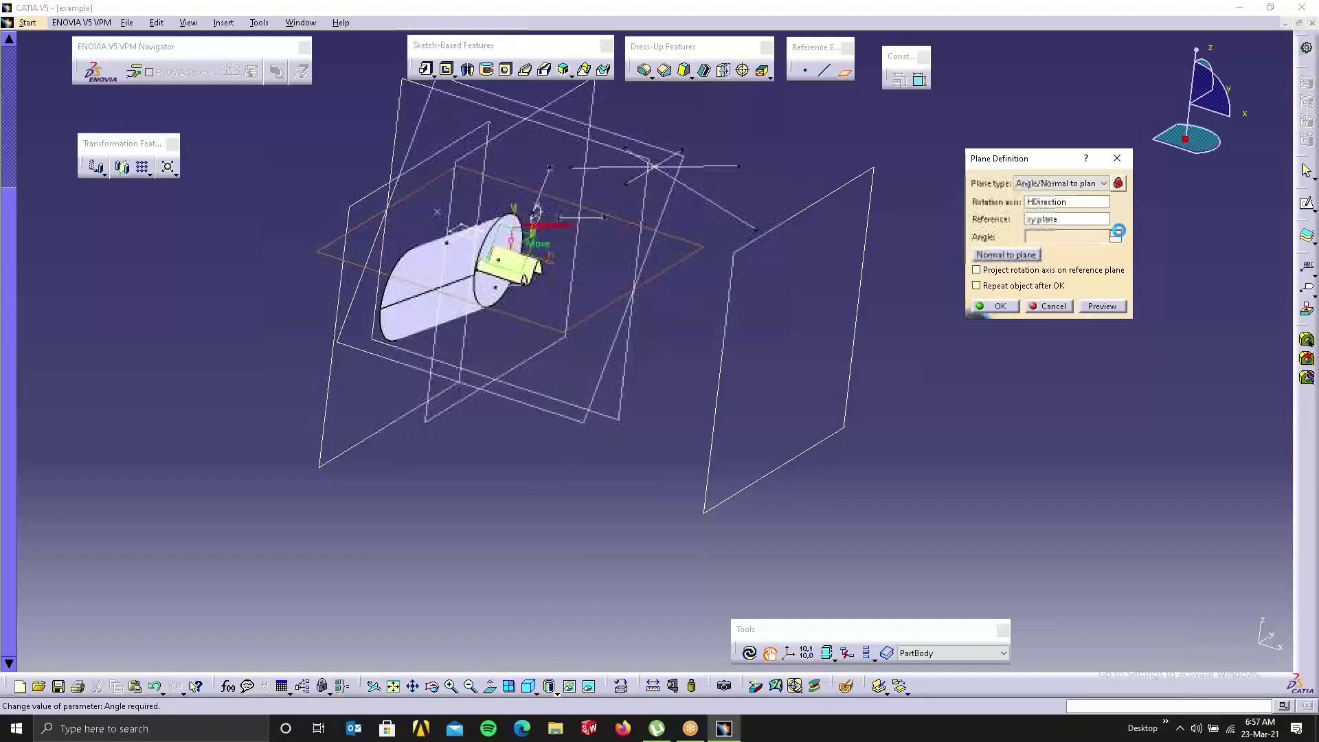
click(1116, 233)
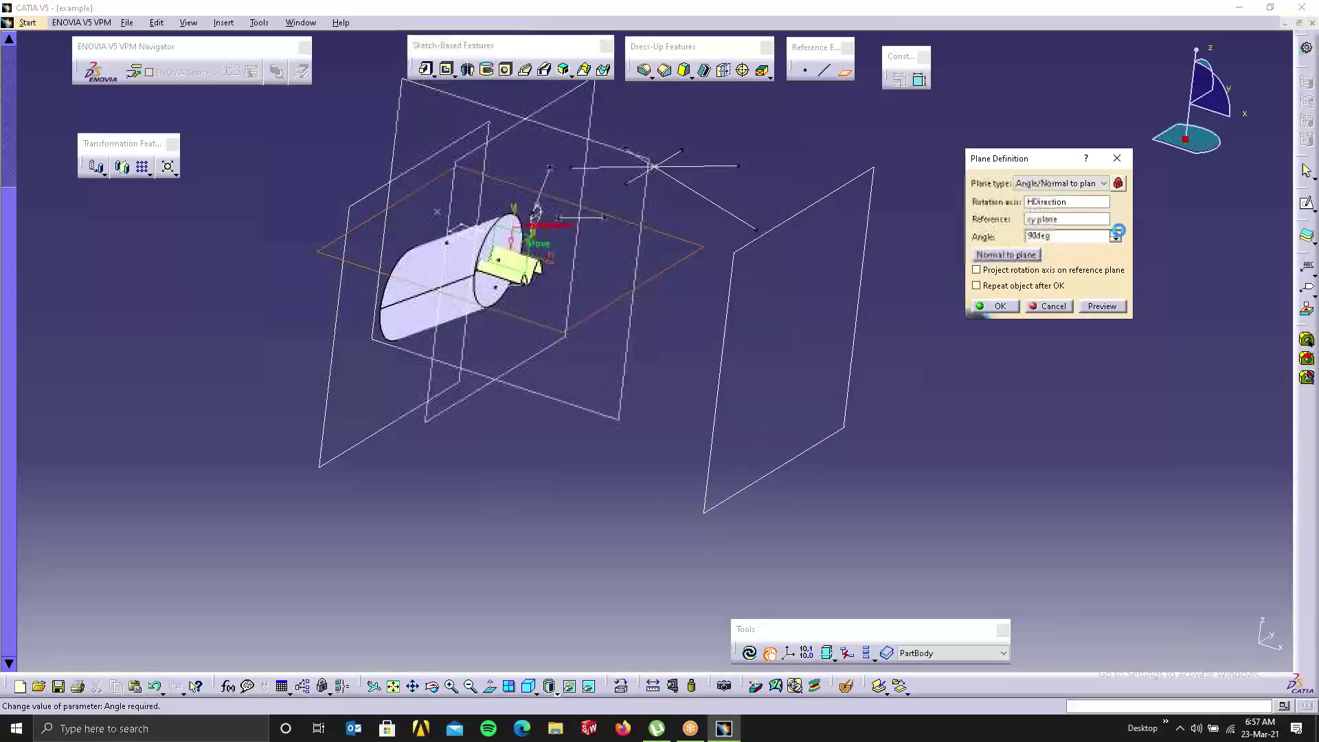
click(1117, 233)
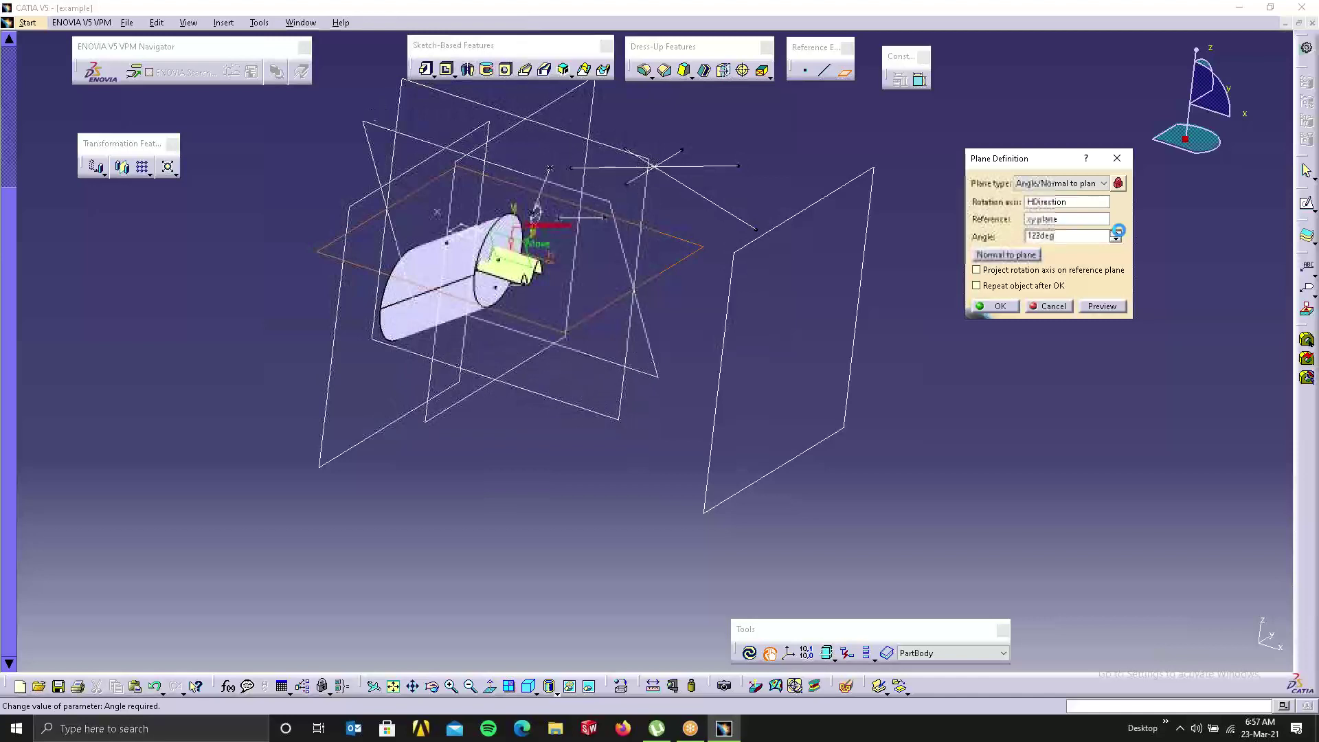
click(1004, 306)
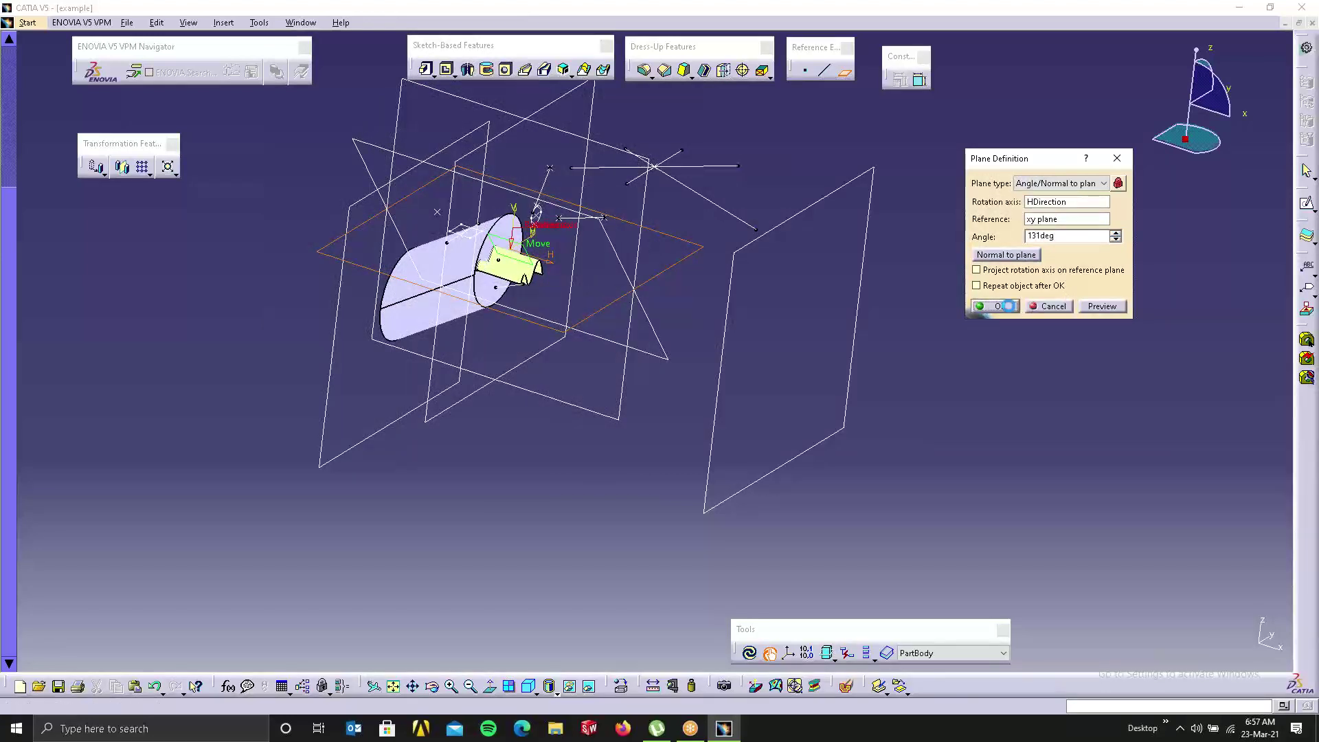
Step: Open a sketch on the separate plane offset from the yz plane
click(843, 187)
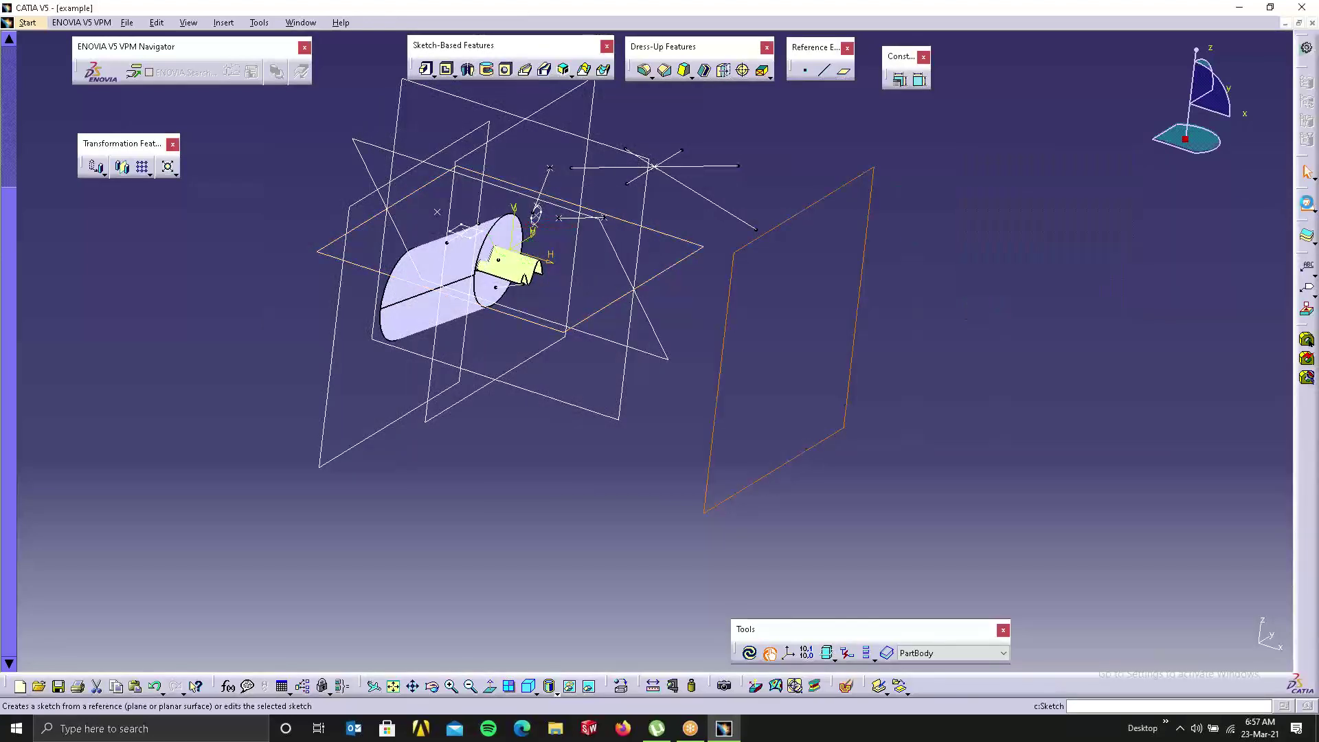
click(1306, 204)
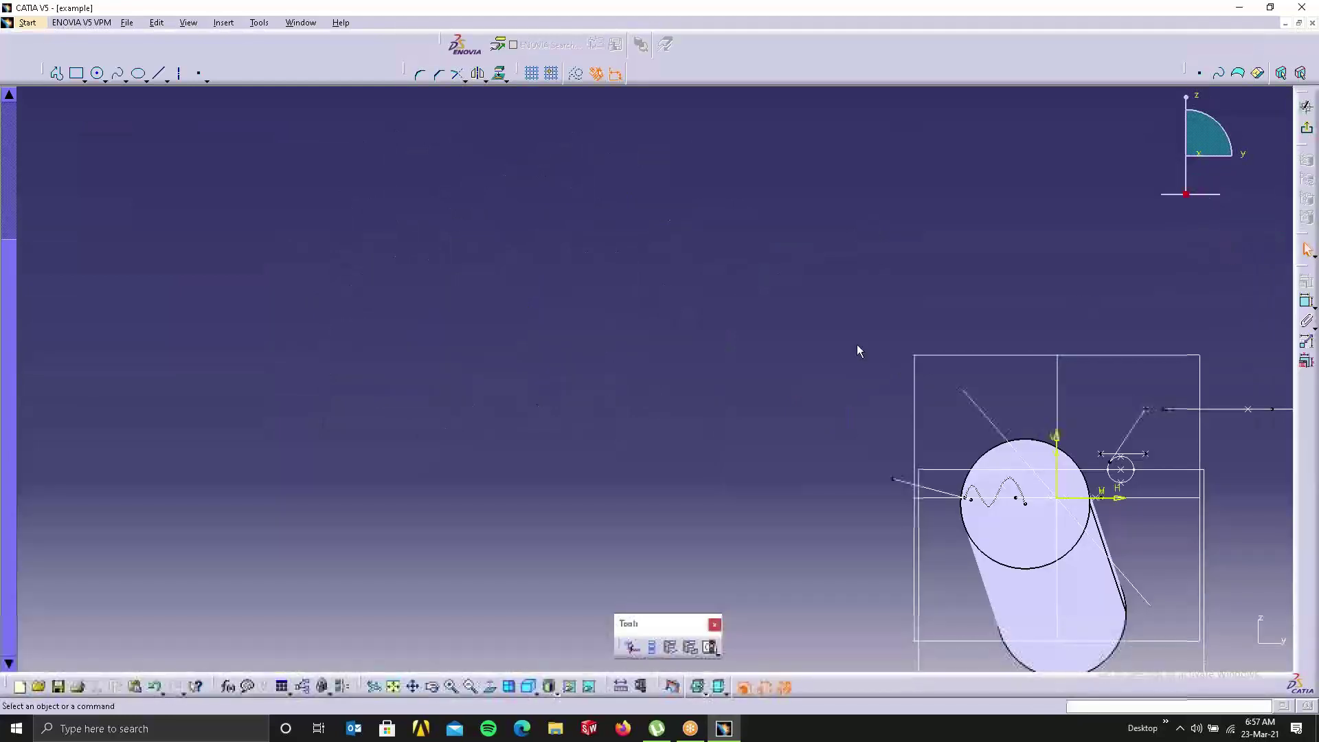
middle_drag(769, 310, 174, 230)
middle_drag(648, 300, 594, 2)
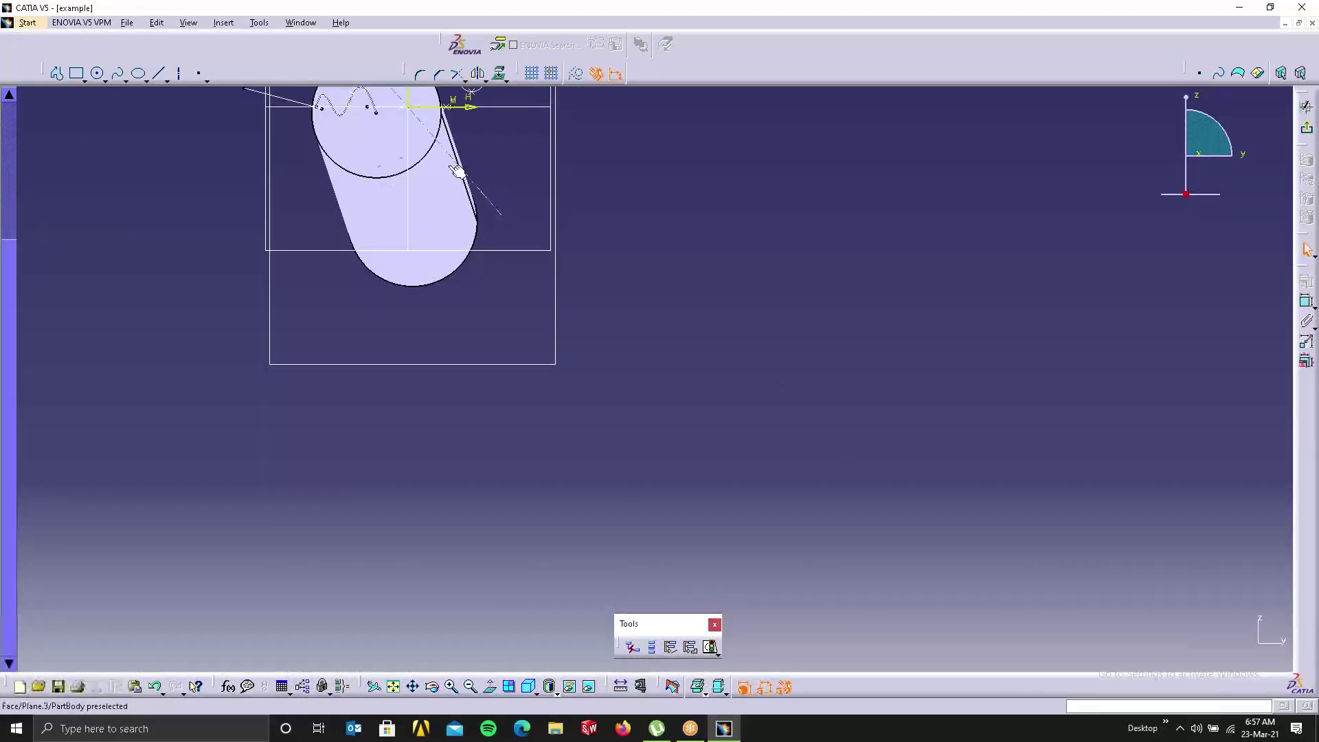
middle_drag(445, 152, 691, 413)
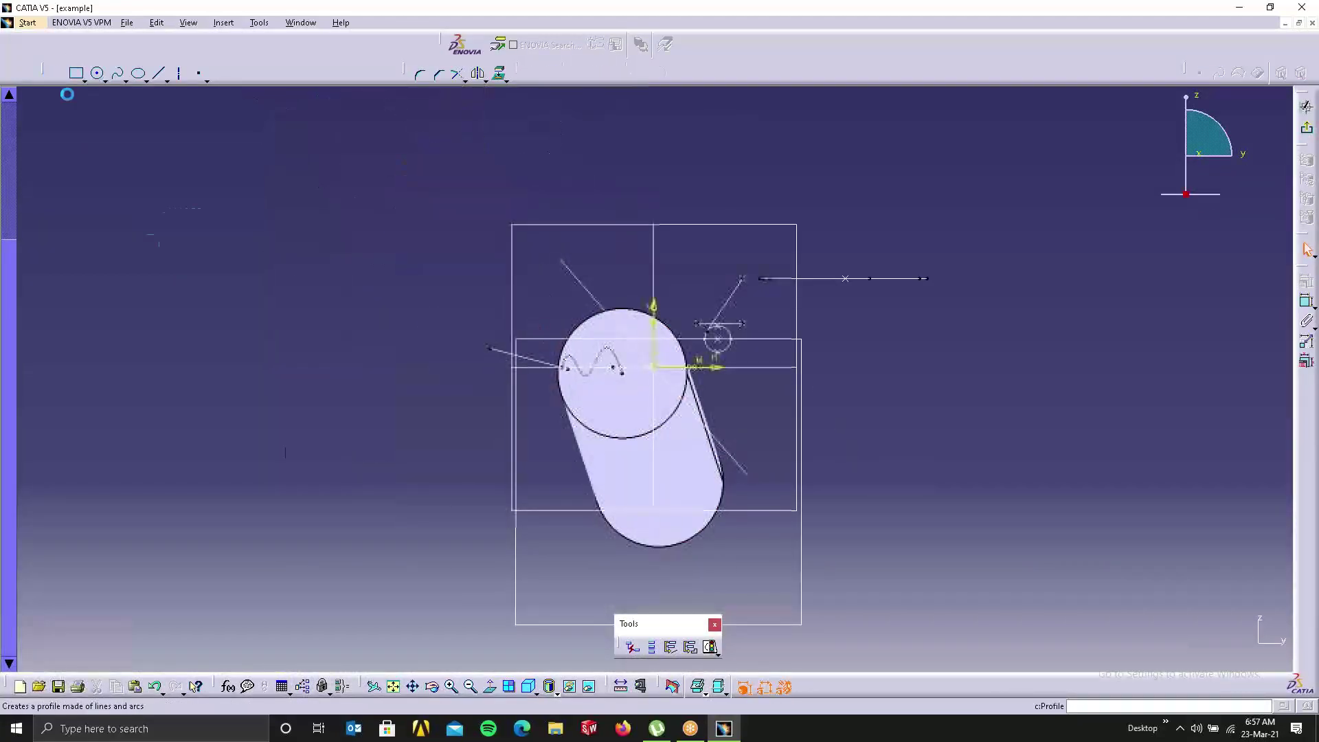
Step: Sketch a closed L-shaped profile away from the existing geometry, with horizontal and vertical sides and a top edge about 257 mm long
click(59, 75)
middle_drag(387, 440, 910, 357)
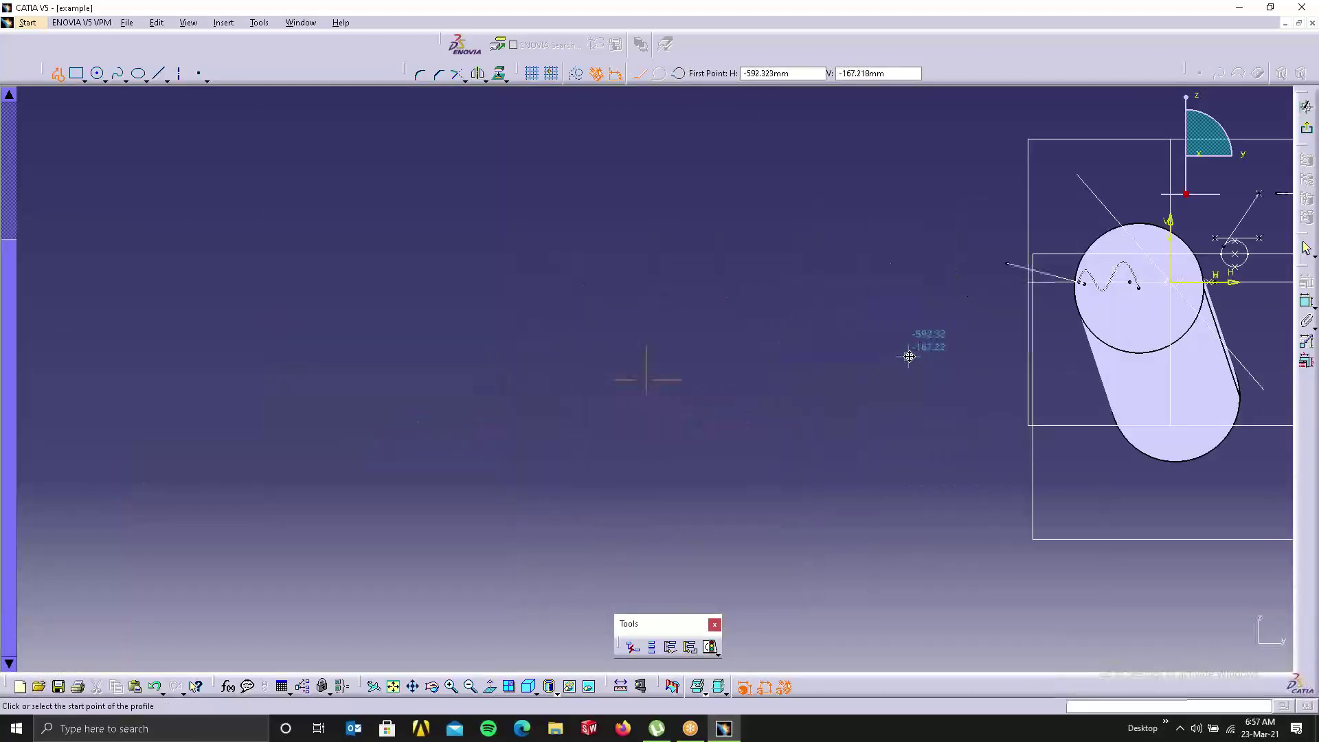
click(152, 436)
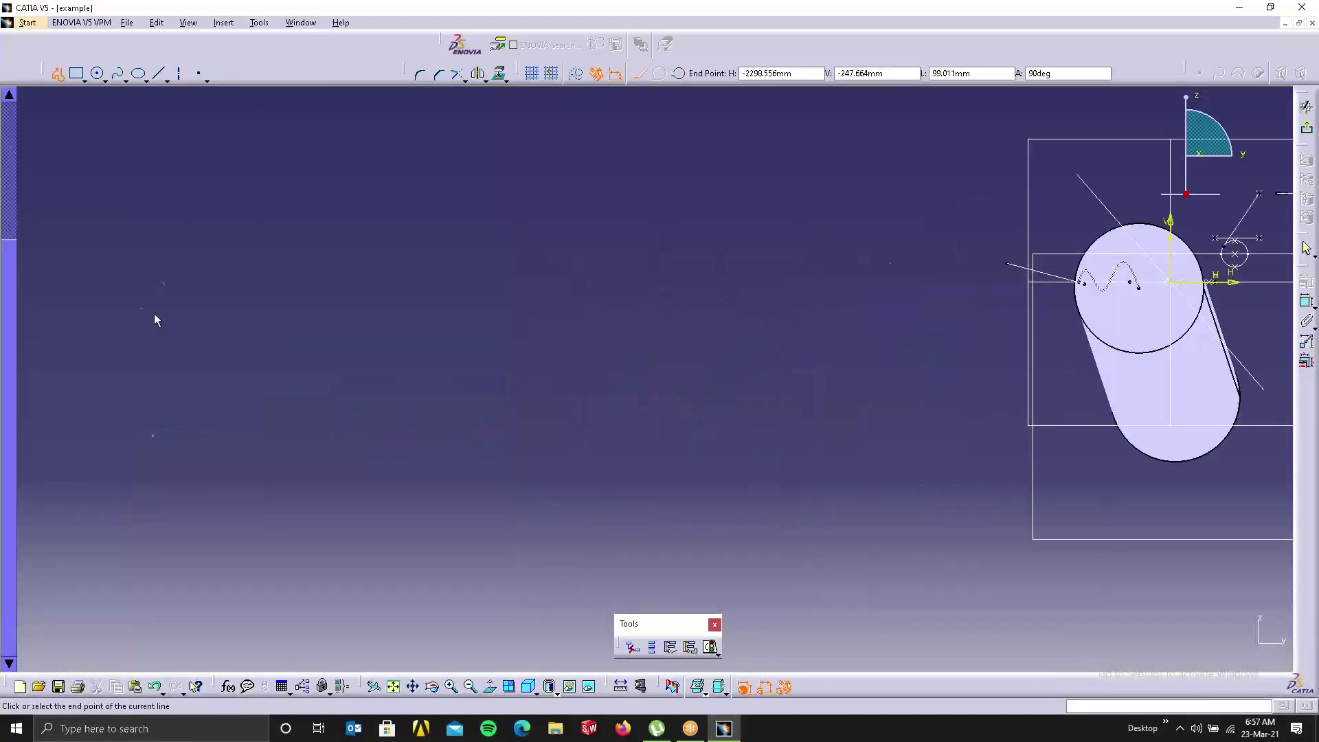
click(152, 181)
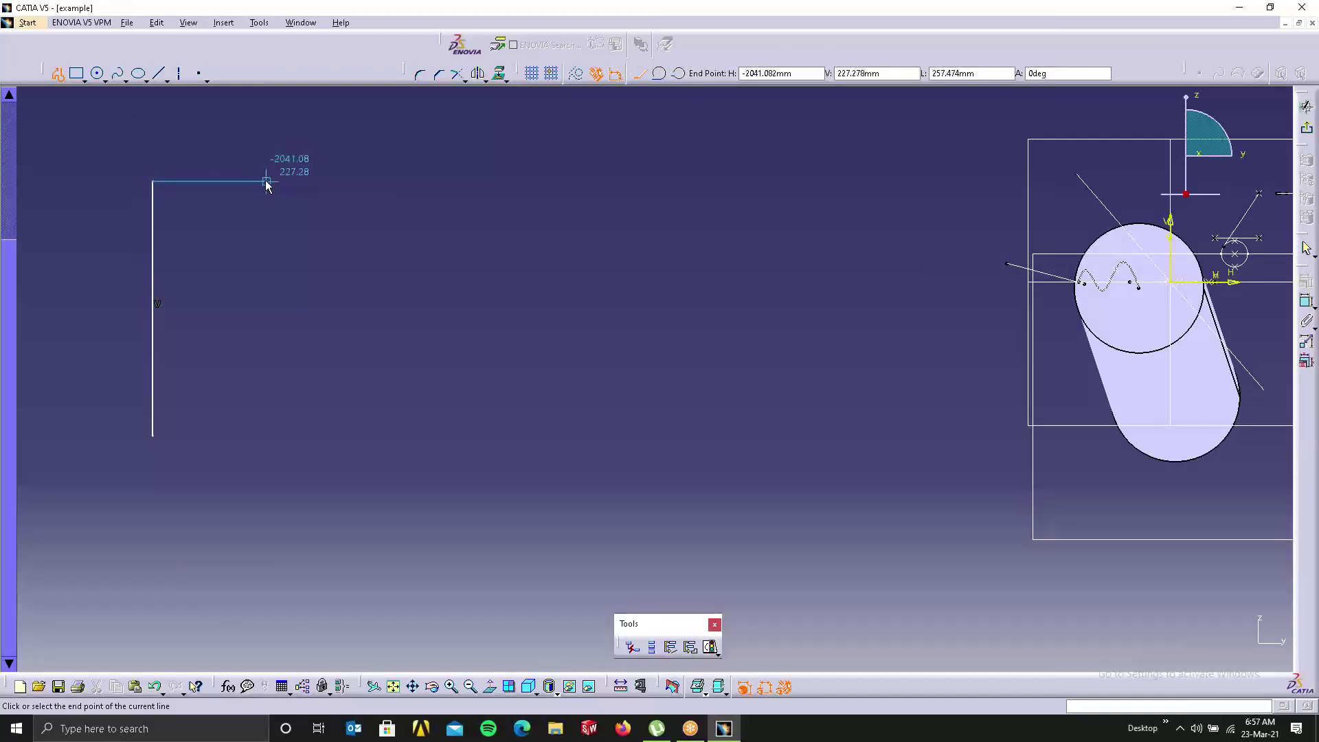
click(266, 182)
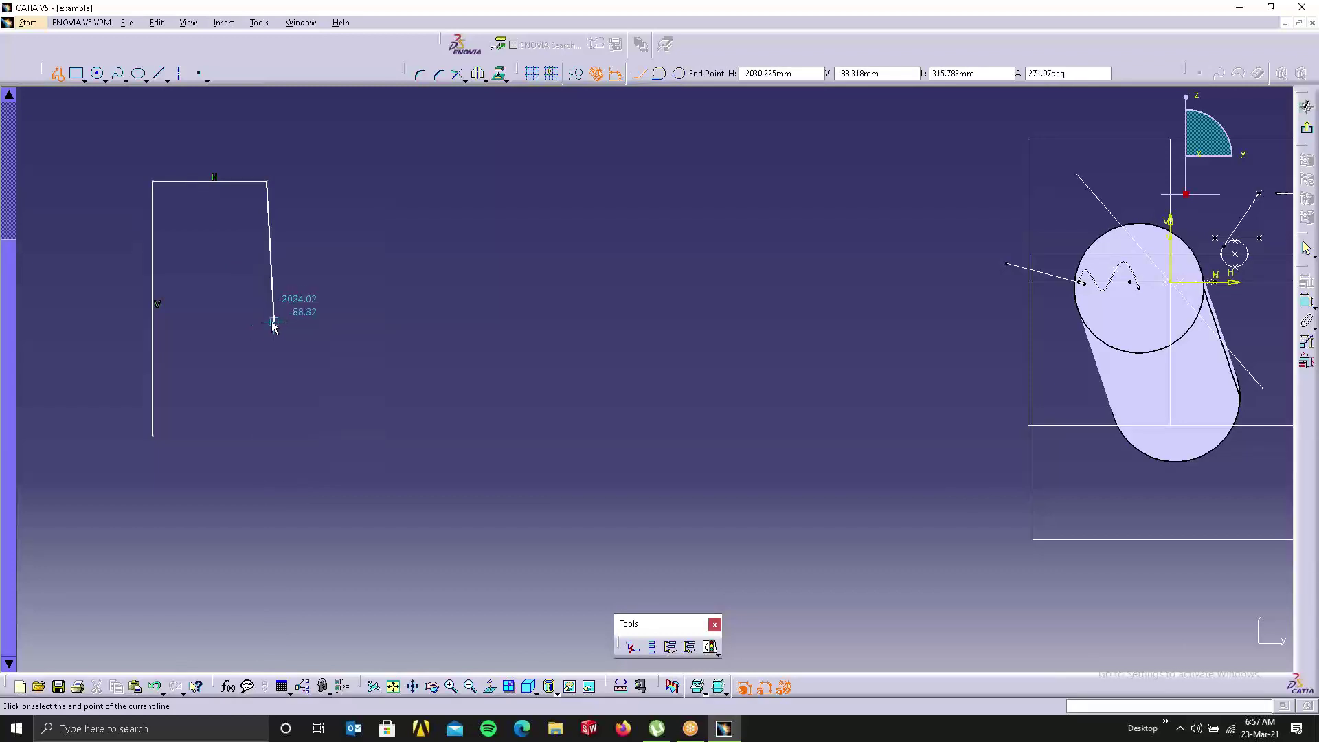
click(267, 319)
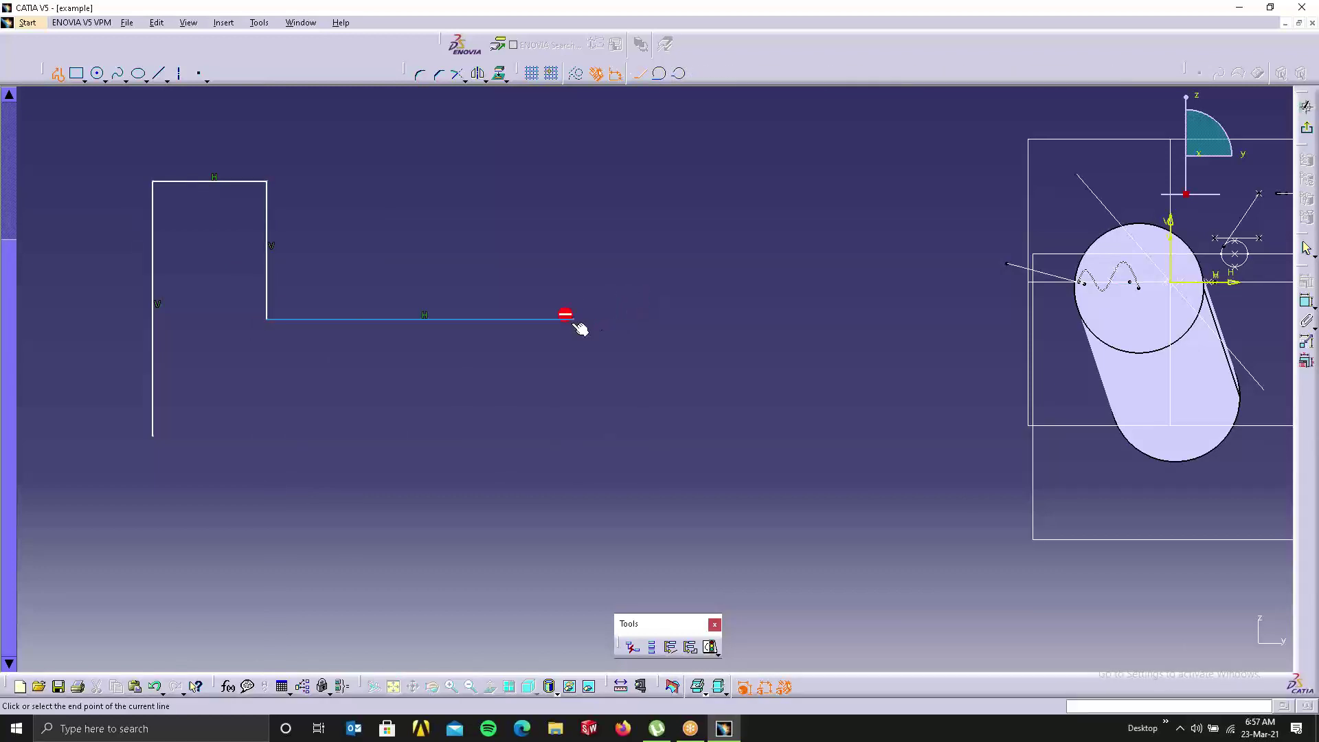
click(575, 321)
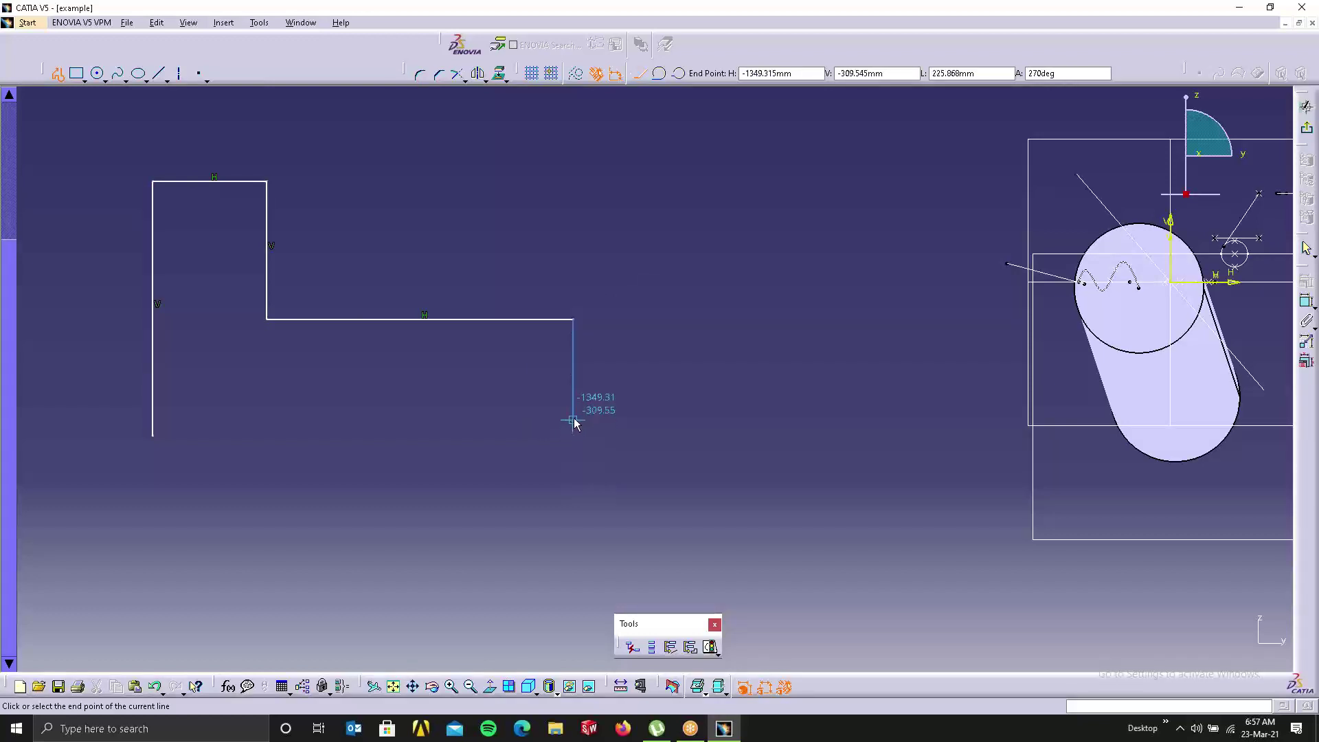
click(572, 437)
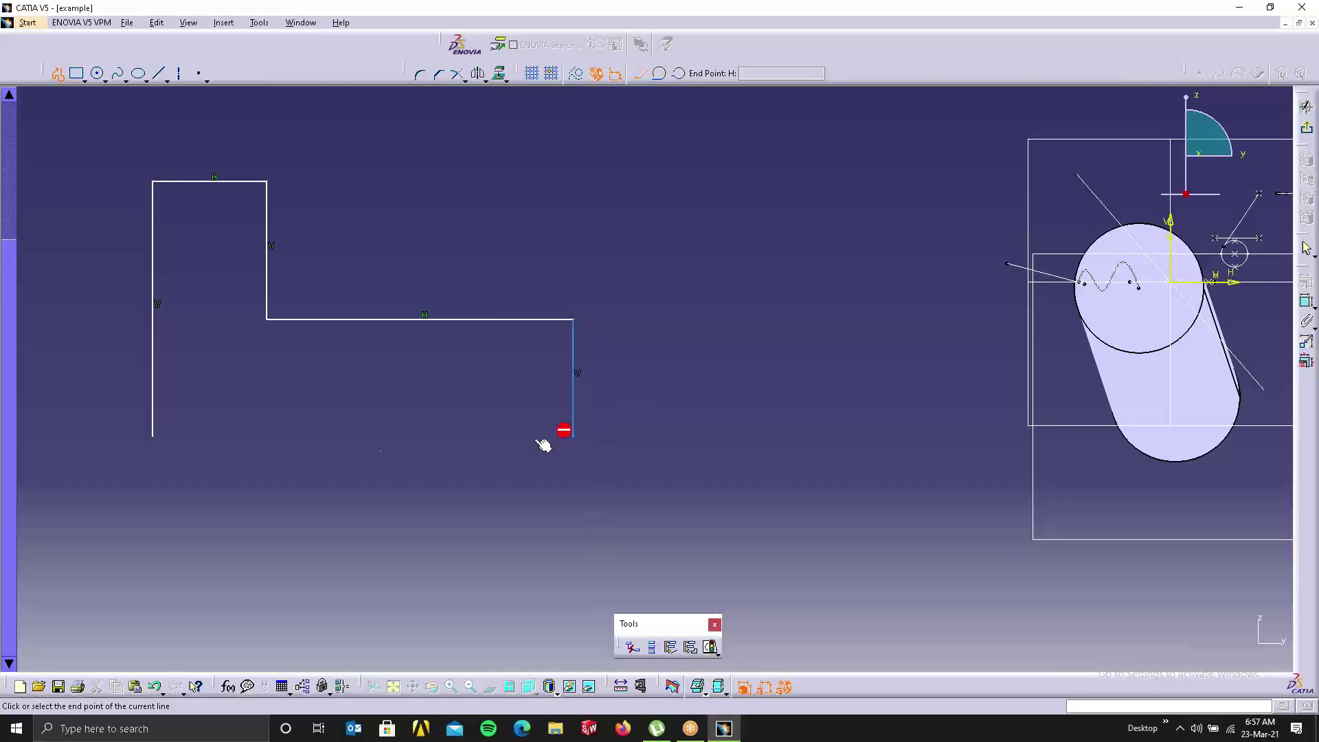
click(153, 436)
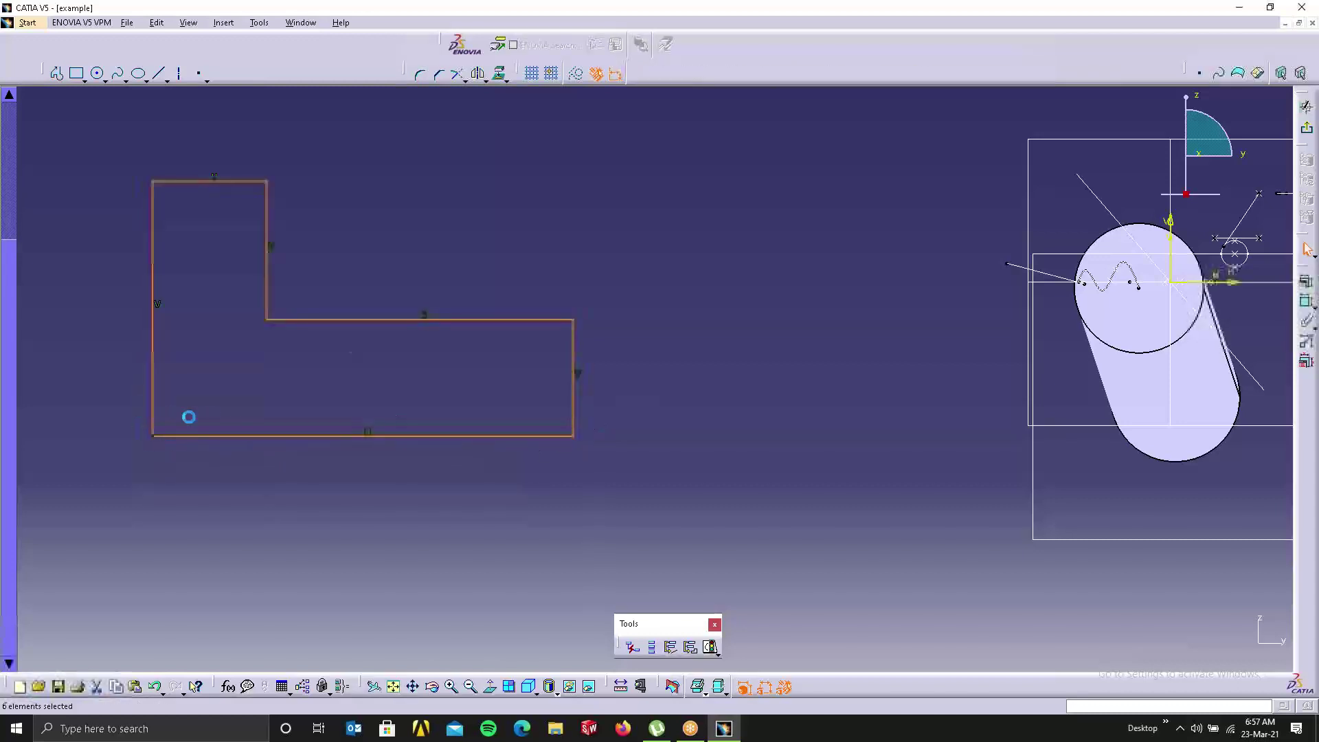
click(705, 206)
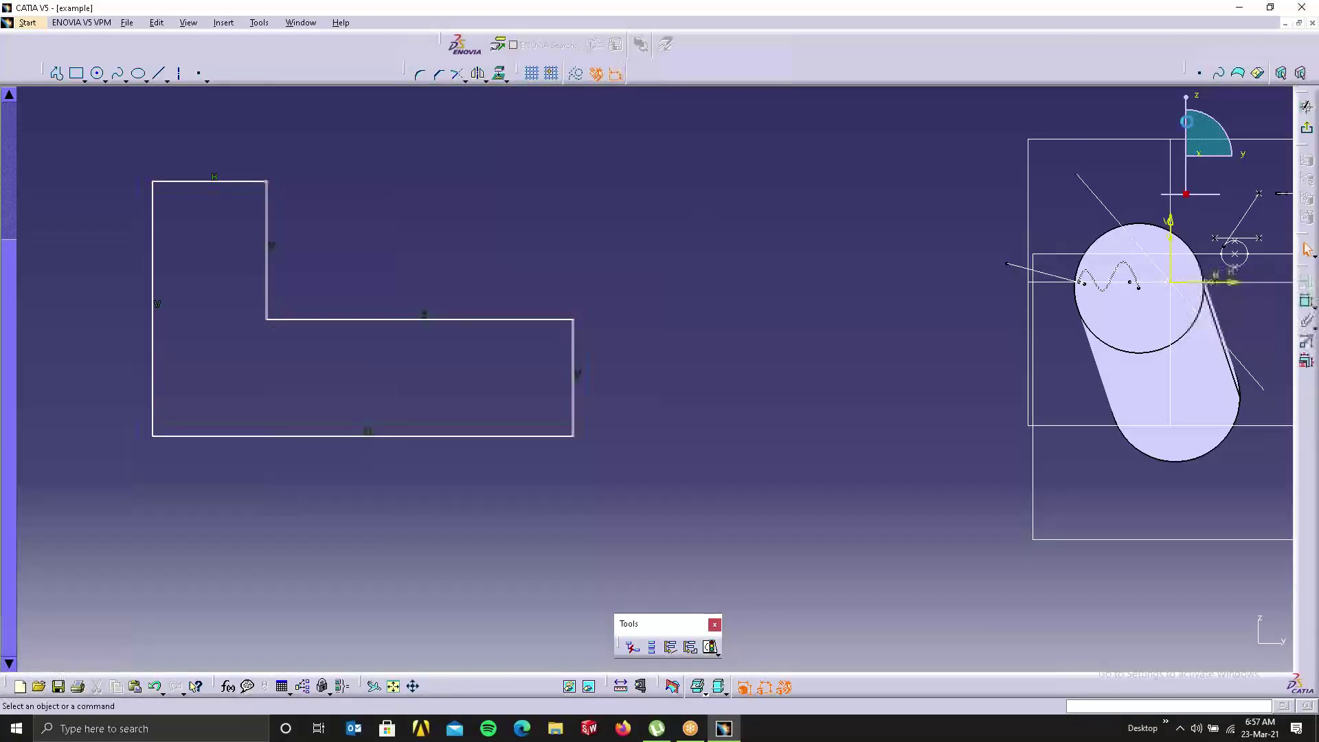
Step: Exit the sketch and create a pad from the L-shaped profile with a length of 614 mm
click(1306, 128)
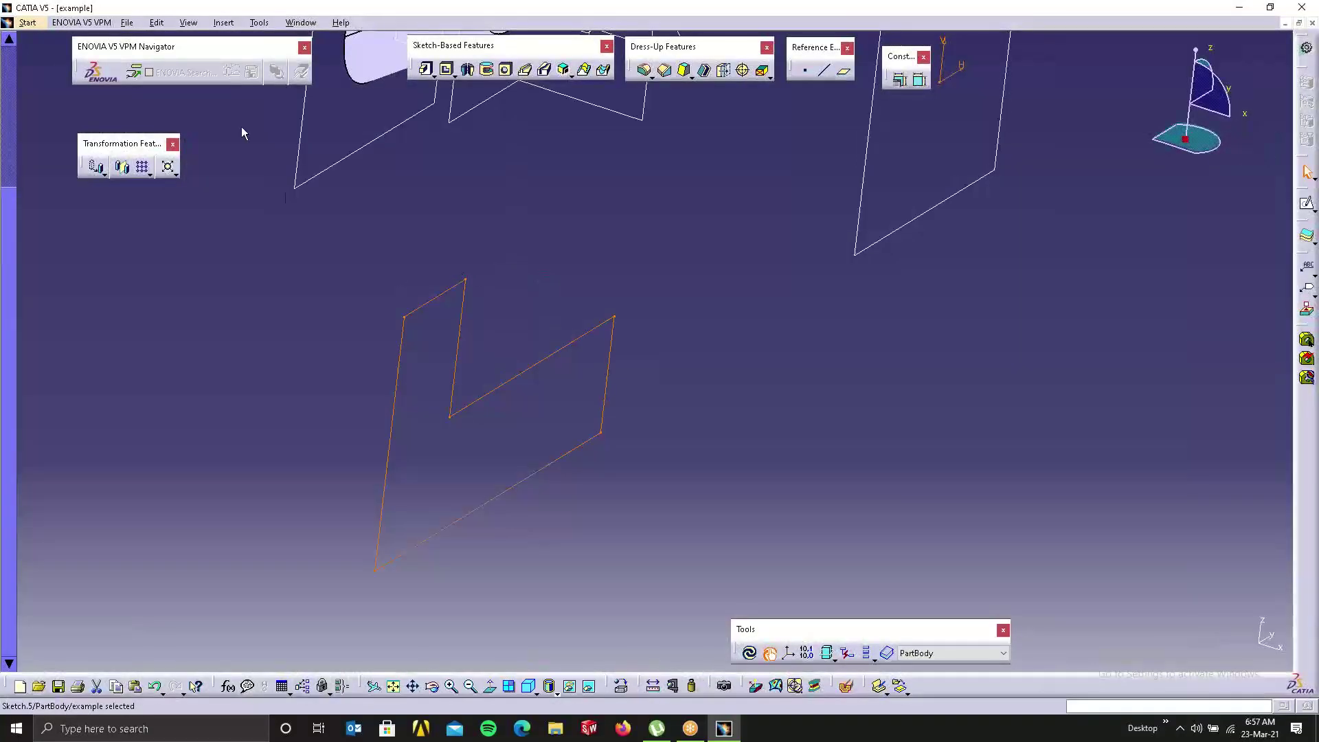
click(425, 68)
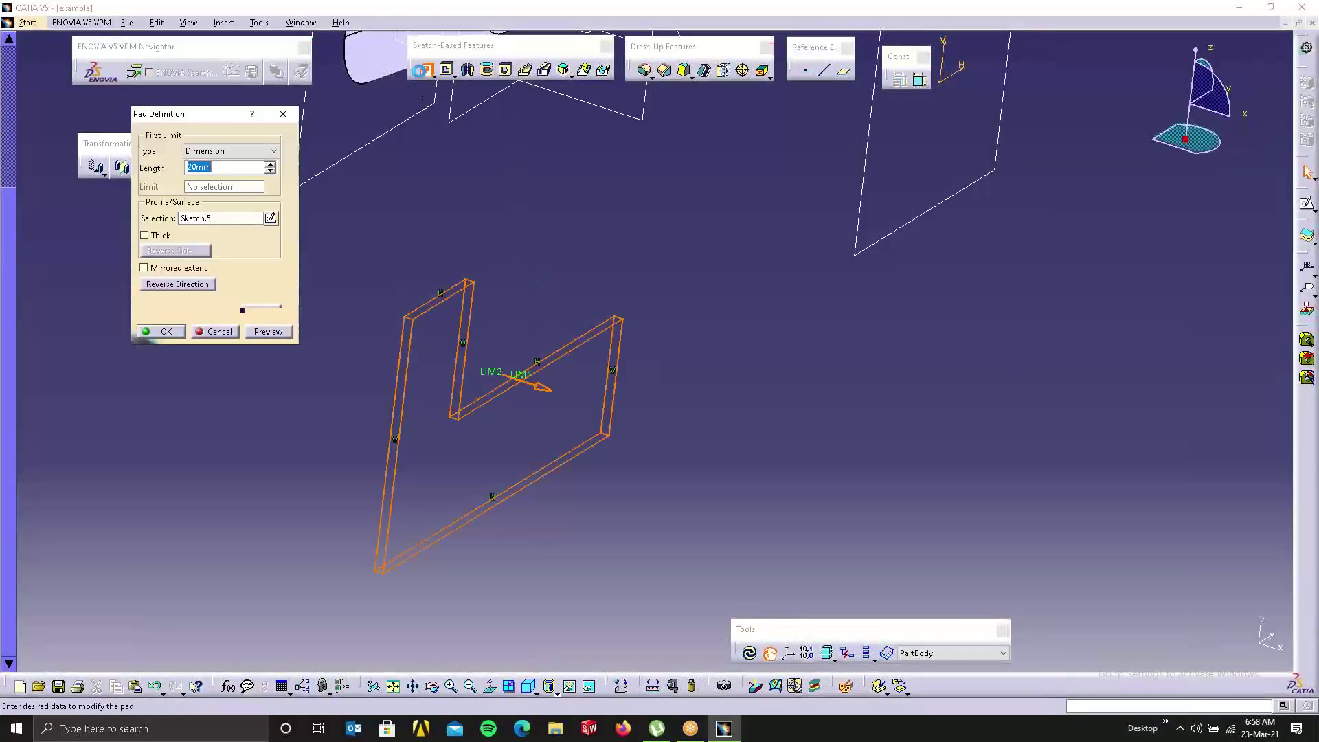
drag(524, 380, 763, 471)
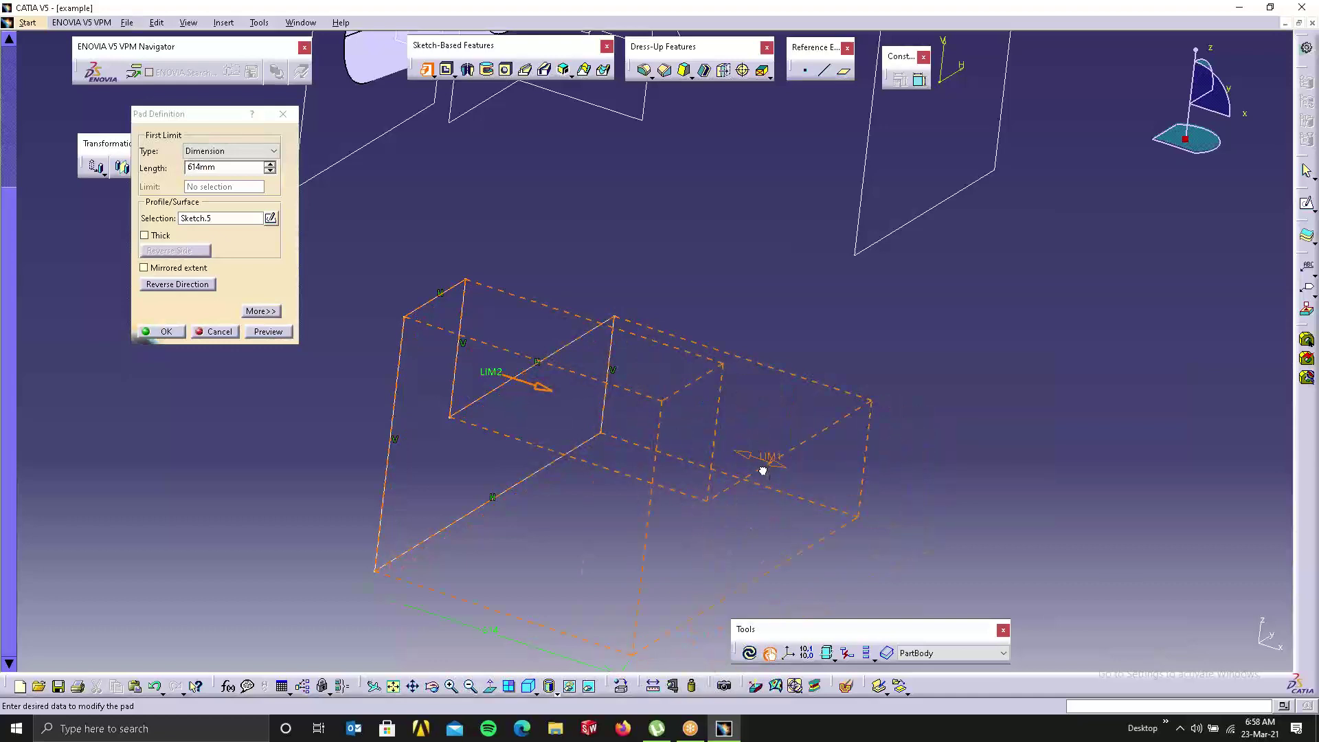
click(183, 333)
Step: Define an Angle/Normal to plane reference plane with the outer edge of the pad's step as rotation axis and the step face as reference
middle_drag(734, 294, 502, 318)
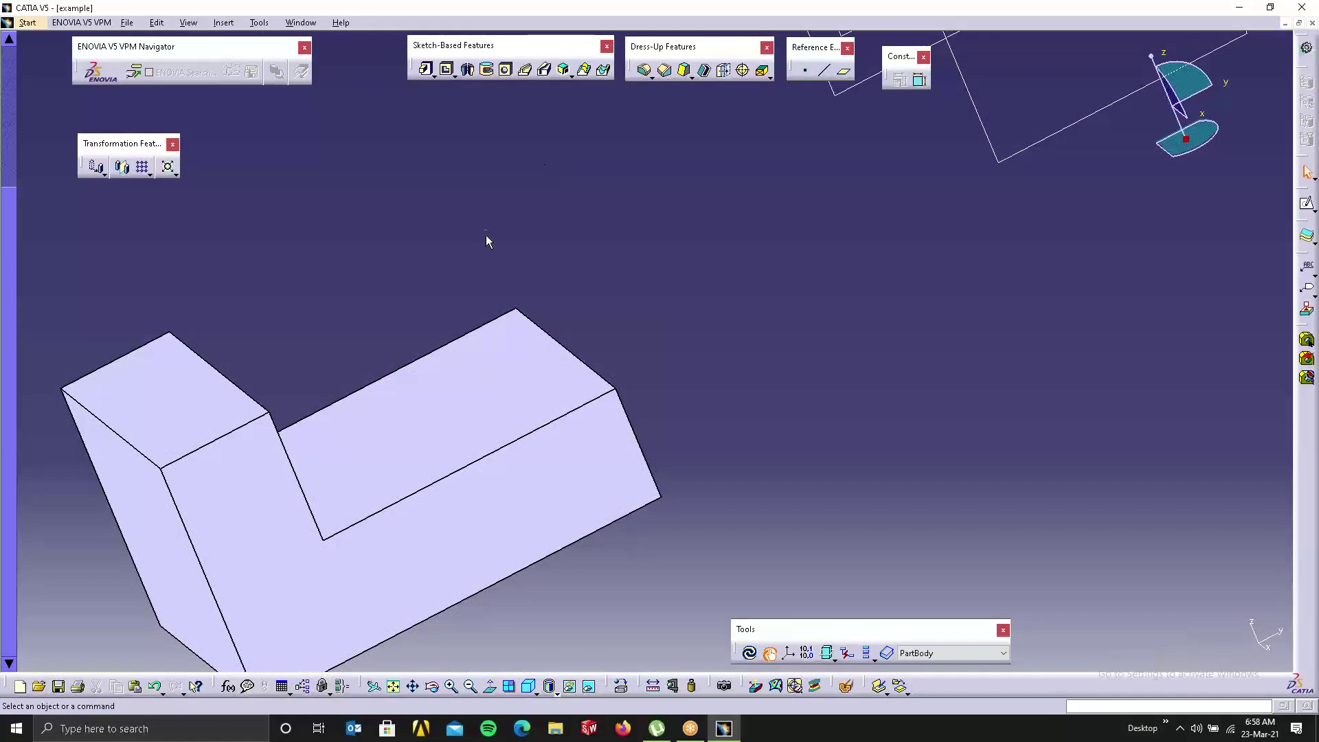
middle_drag(485, 235, 627, 136)
click(844, 70)
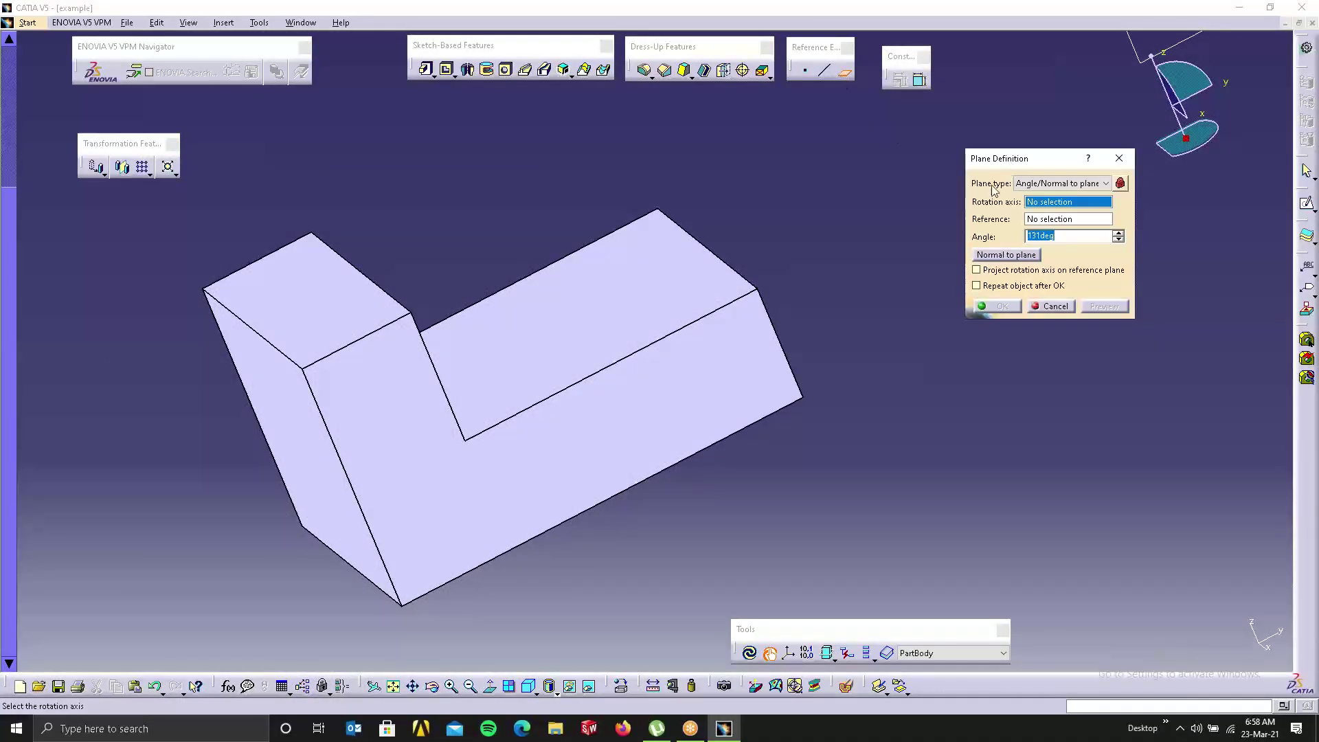
click(721, 262)
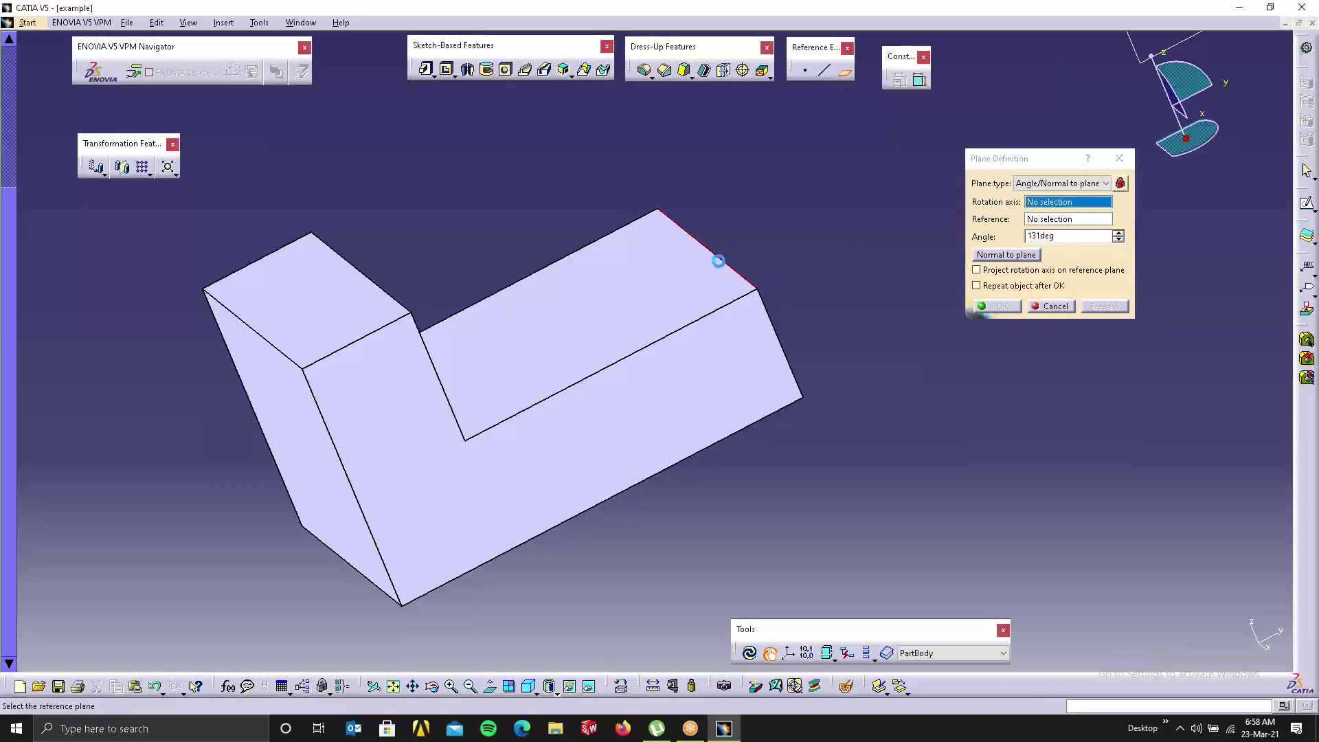
click(619, 328)
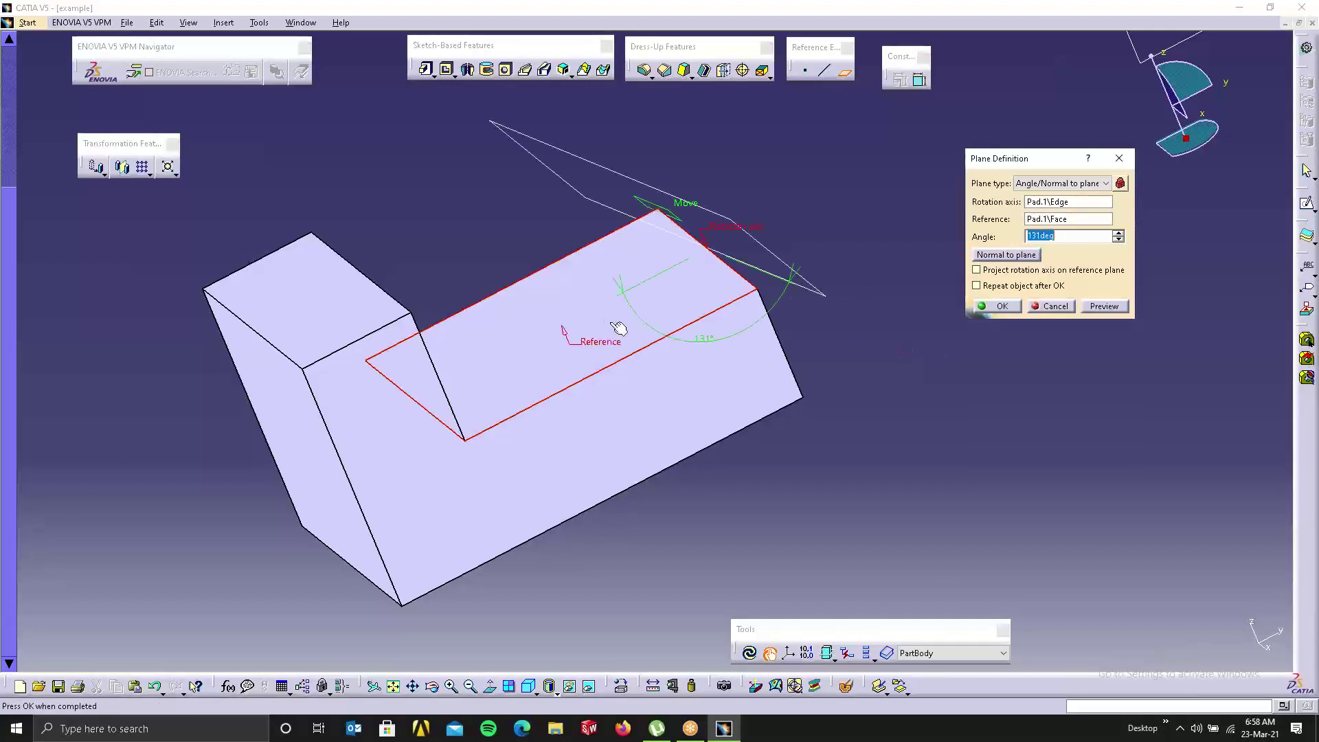
Step: Set the reference plane's angle to 138 deg and create it
click(1119, 233)
click(1118, 233)
click(1118, 233)
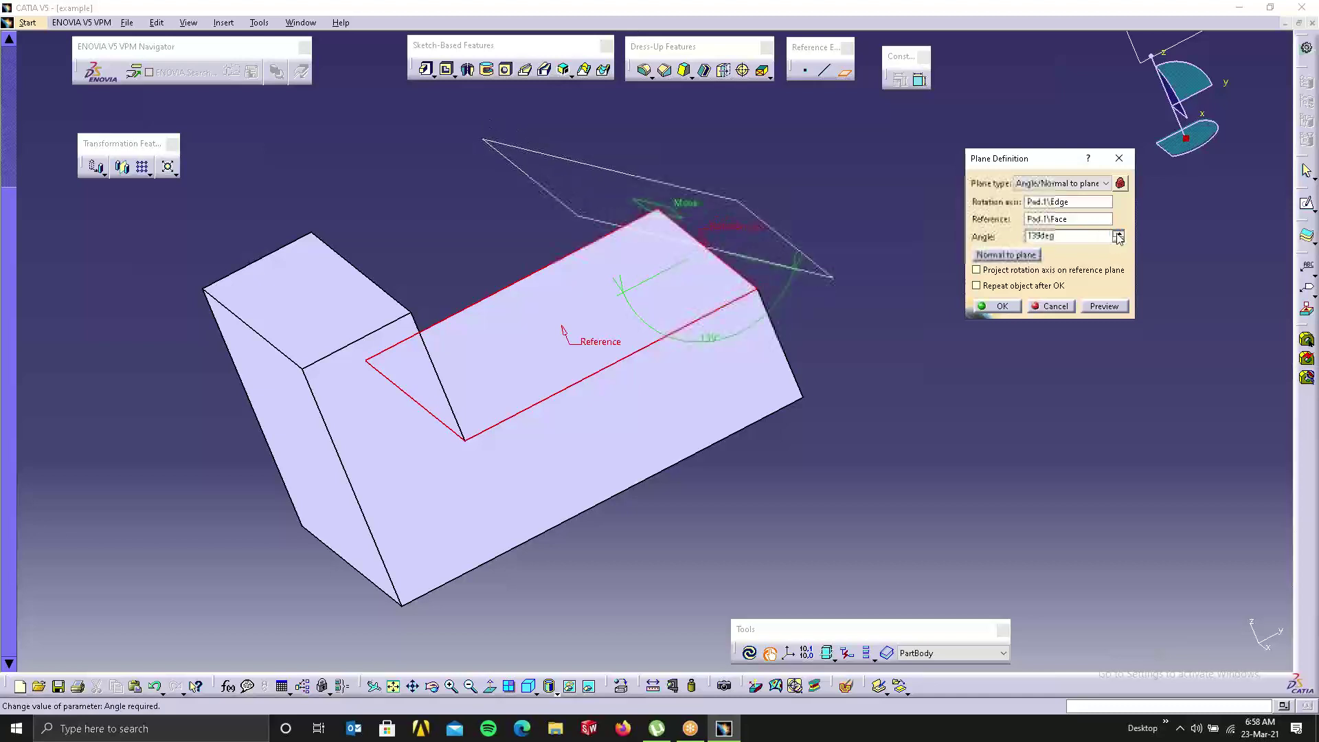
click(1118, 233)
click(1118, 233)
middle_drag(575, 412, 451, 265)
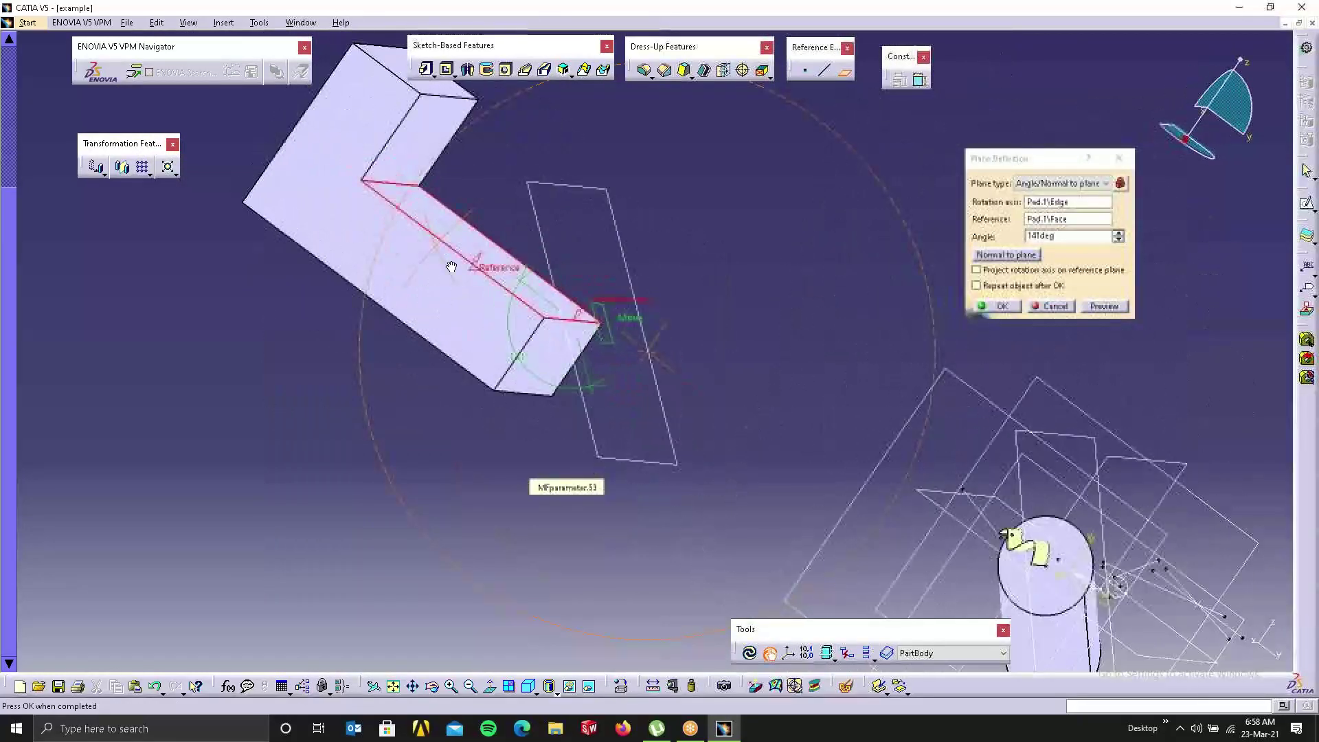
click(1120, 232)
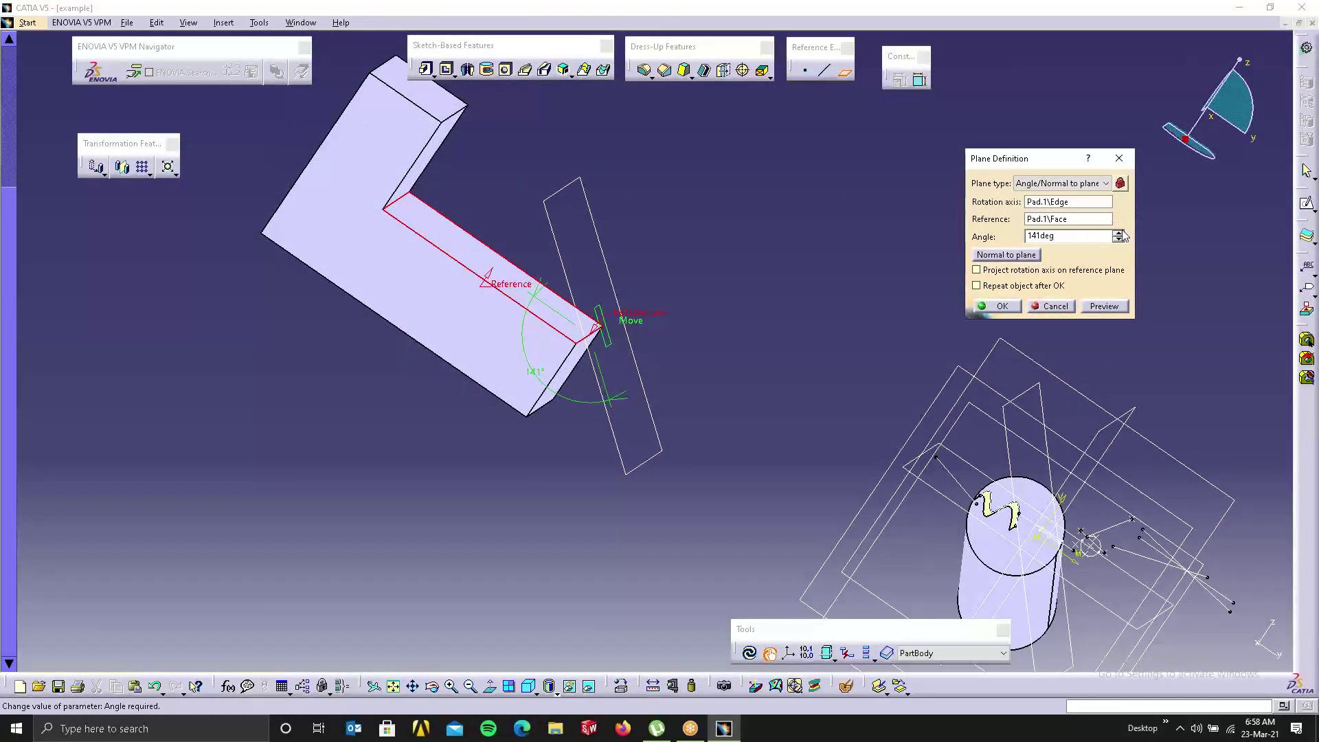
click(1118, 240)
click(1118, 240)
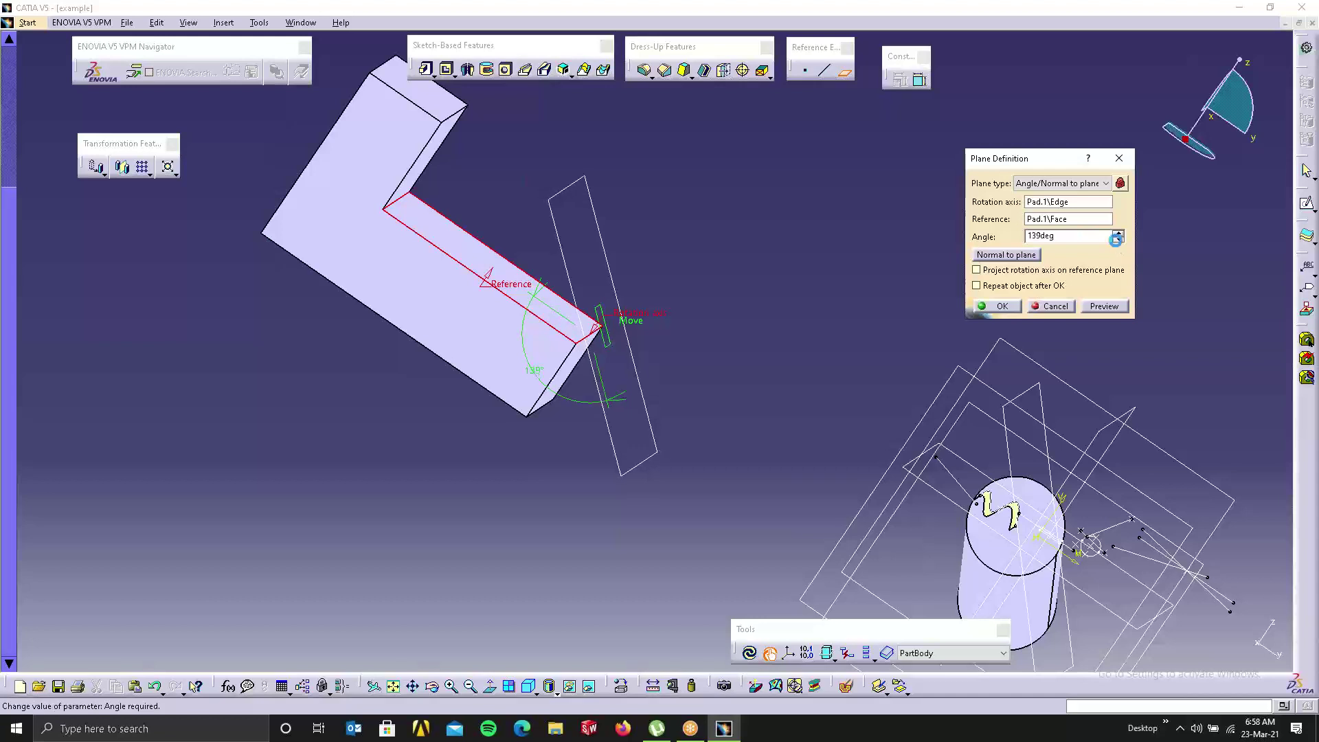
click(1118, 240)
click(1002, 307)
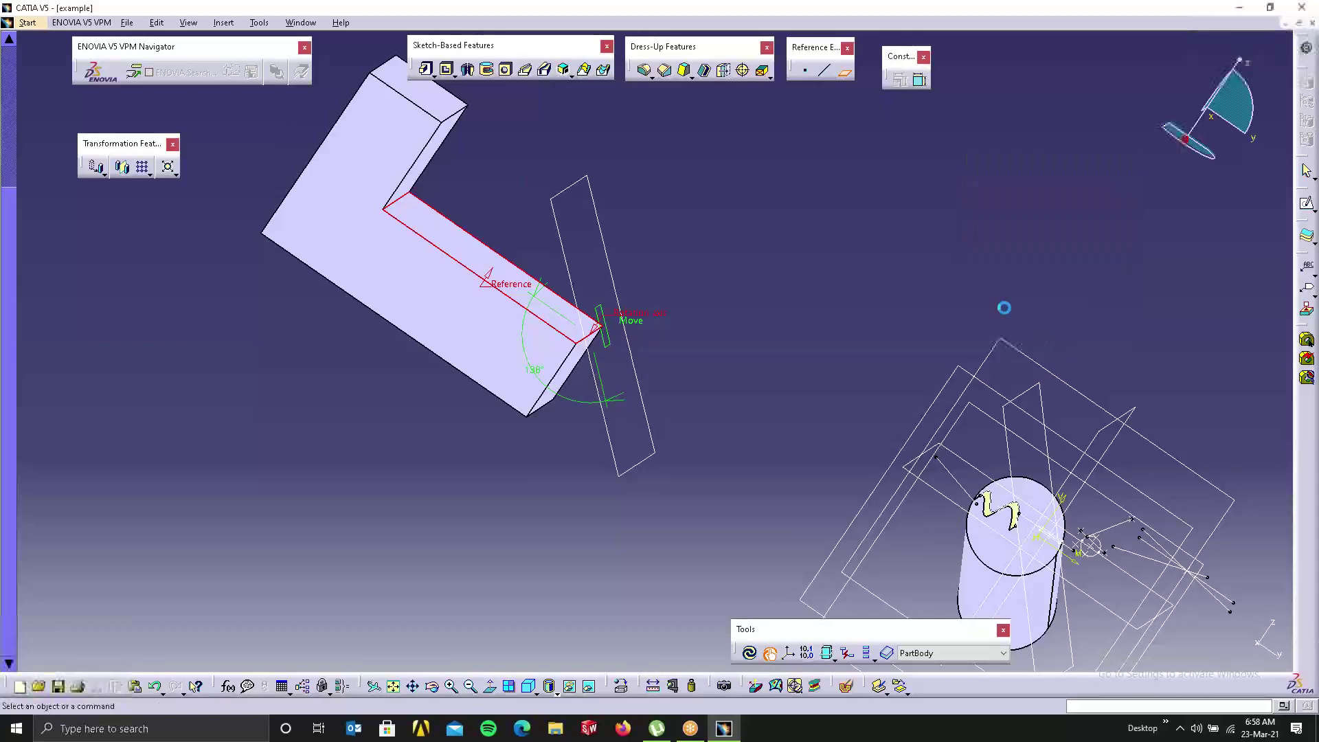
Step: Open a sketch on the new angled plane at the pad's edge
middle_drag(719, 286, 558, 233)
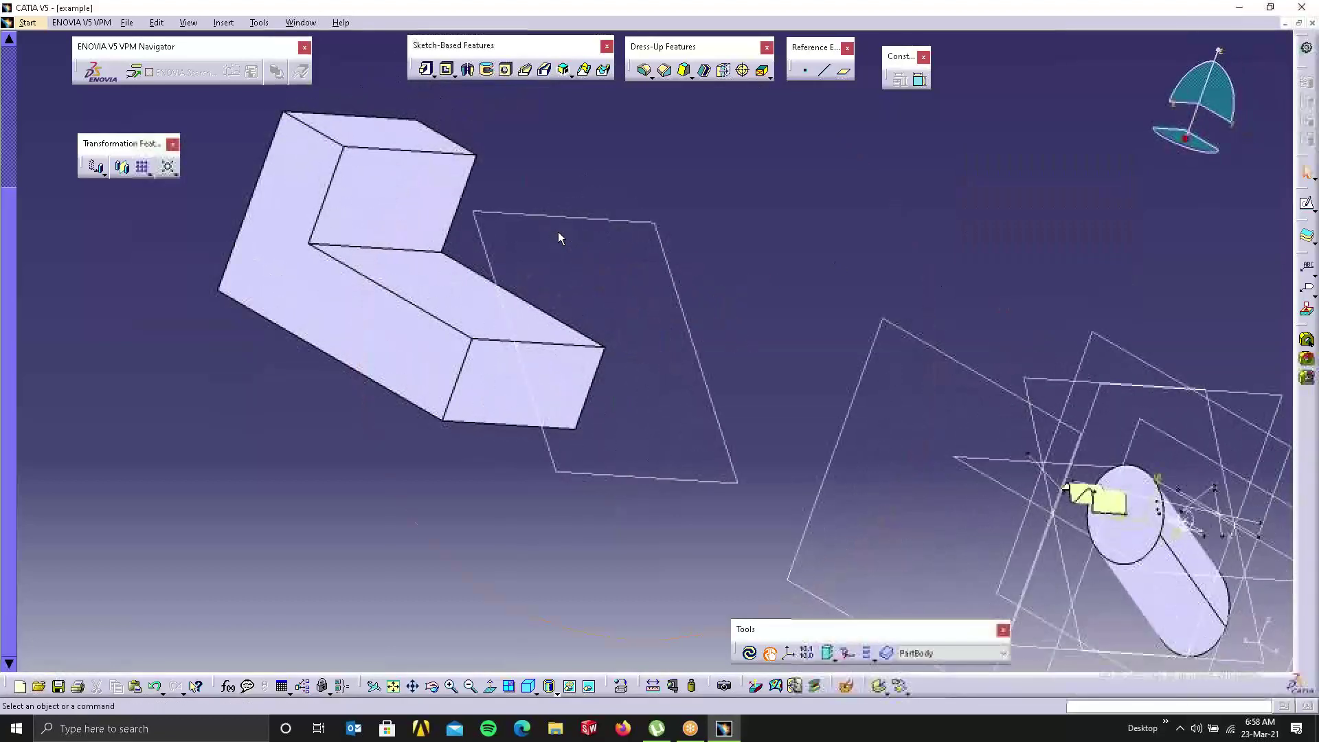
click(562, 215)
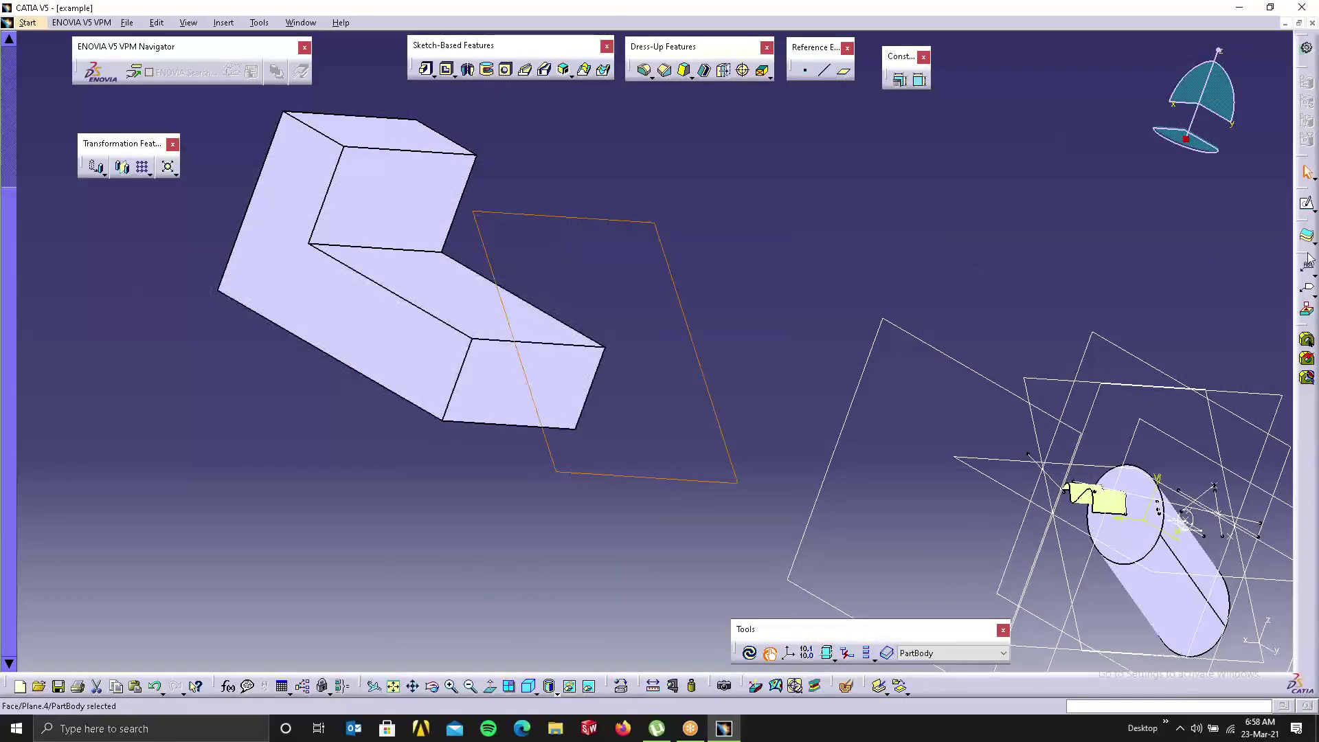
click(1306, 203)
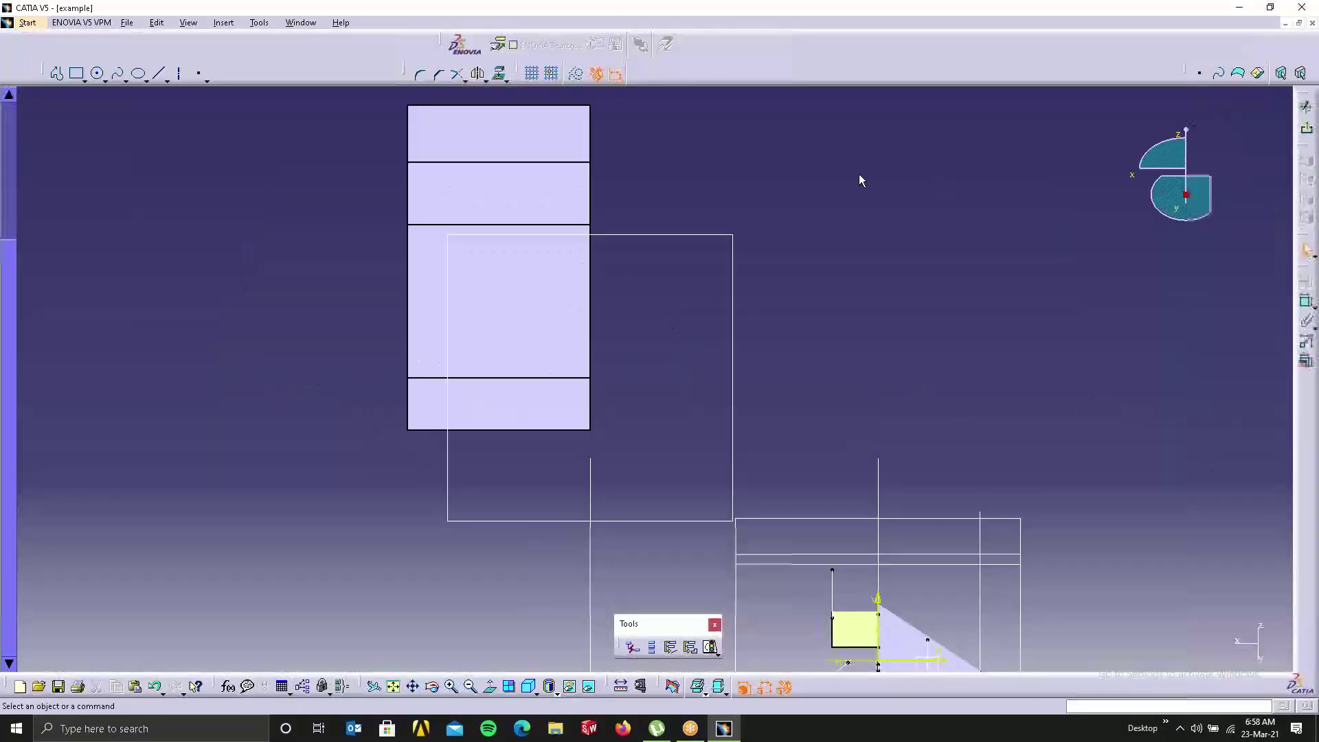
Step: Sketch a horizontal elongated hole with a radius of about 117 mm over the pad's step face
click(85, 77)
click(101, 158)
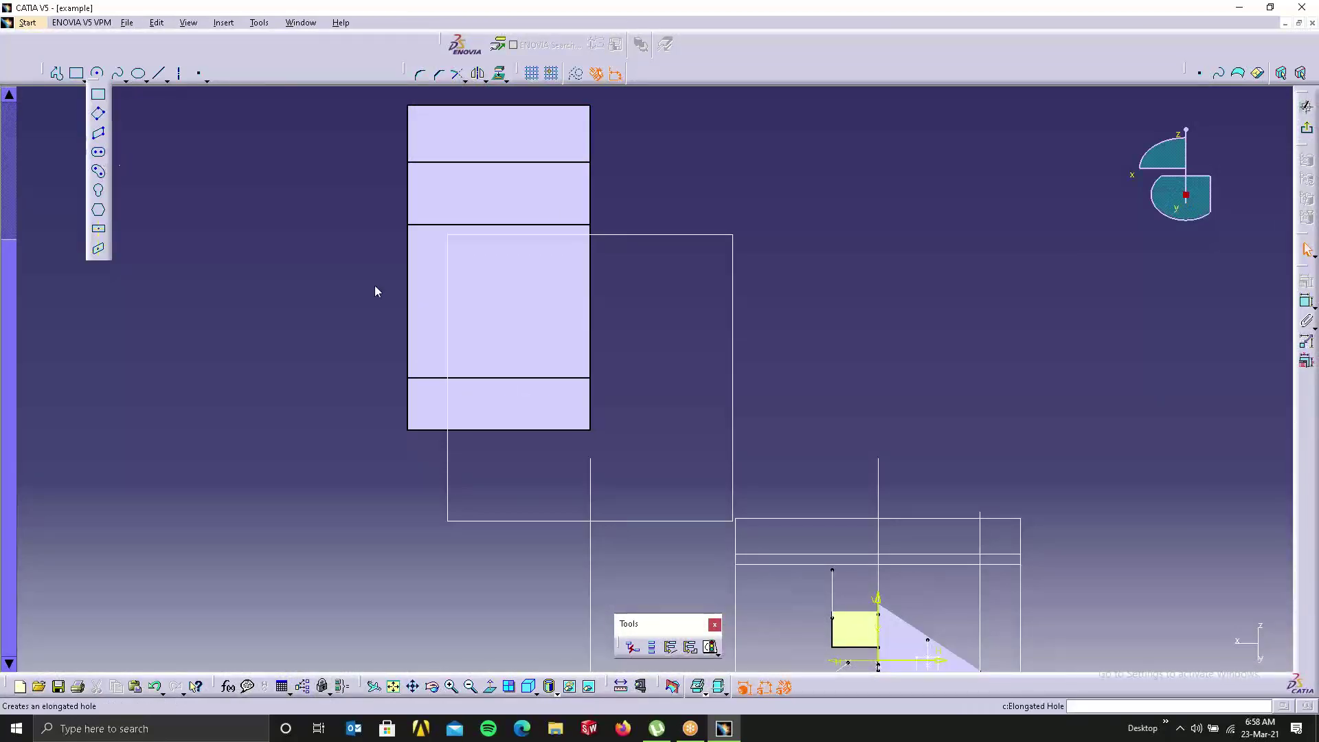
click(469, 311)
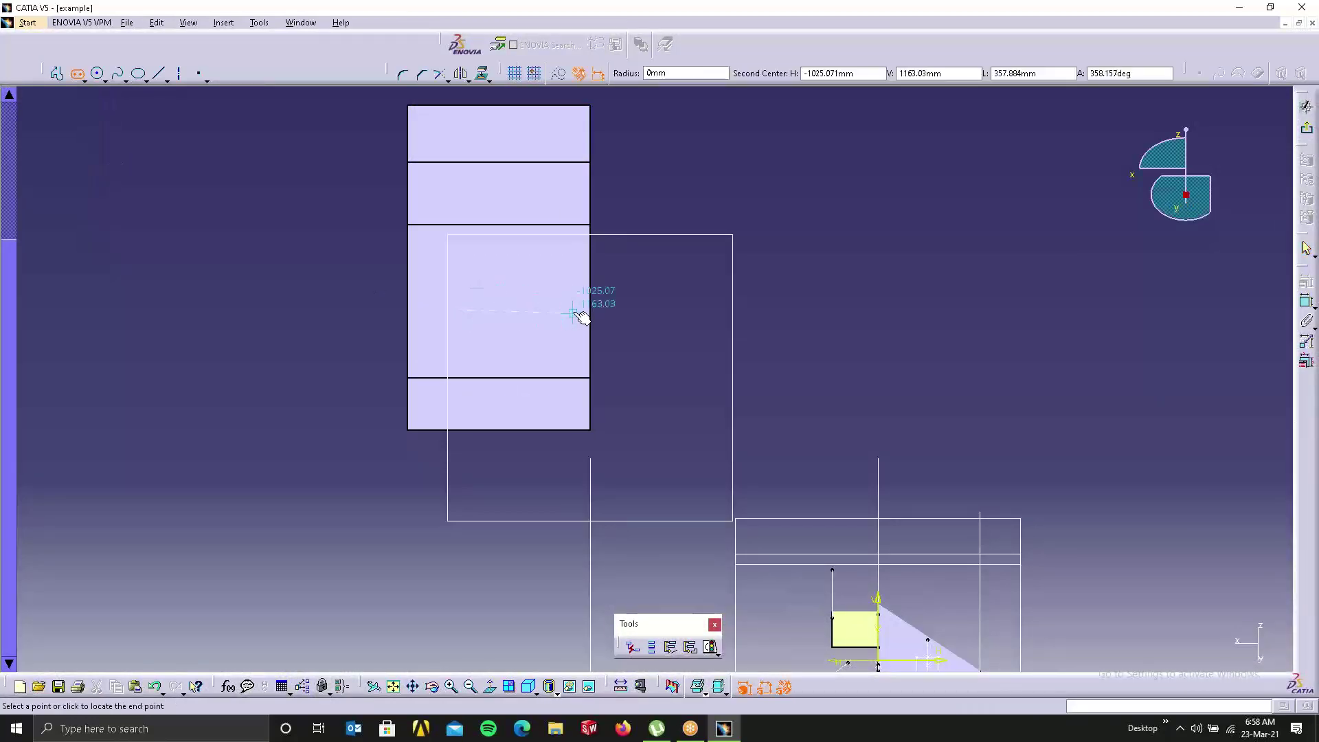
click(540, 310)
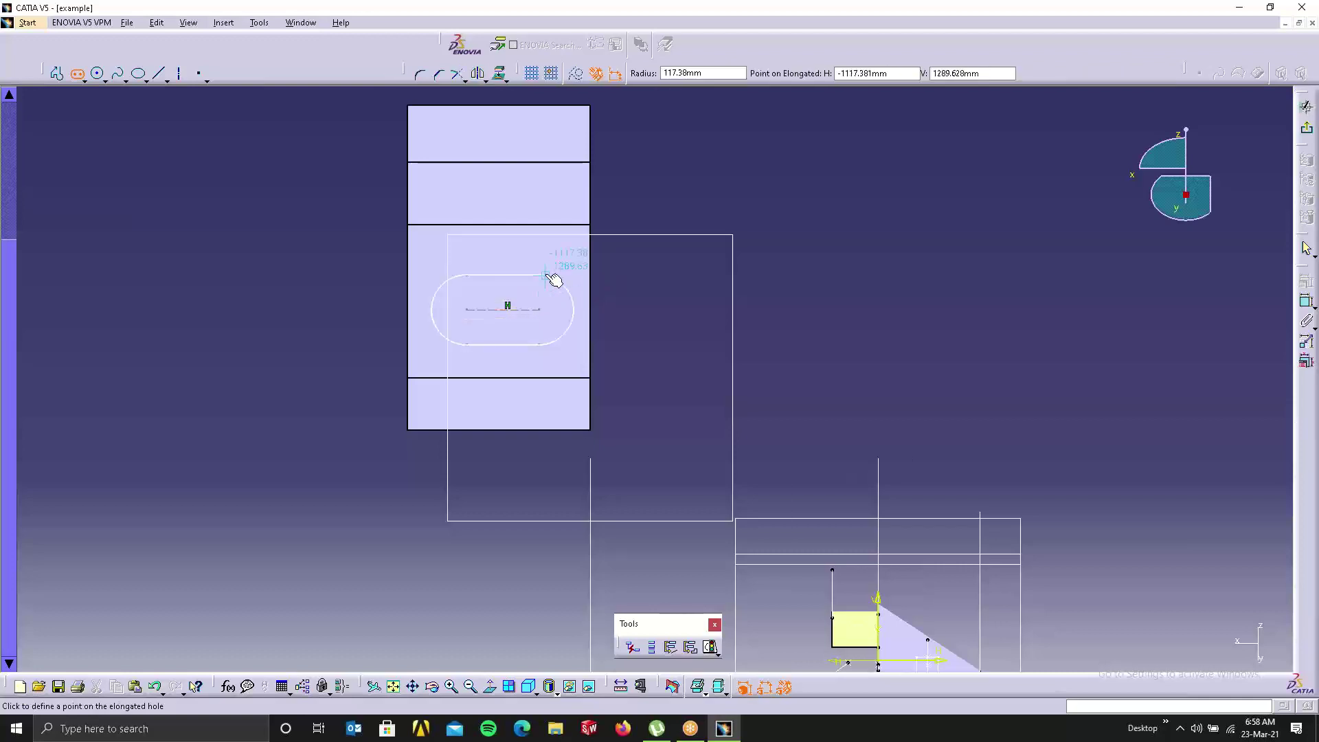
click(554, 280)
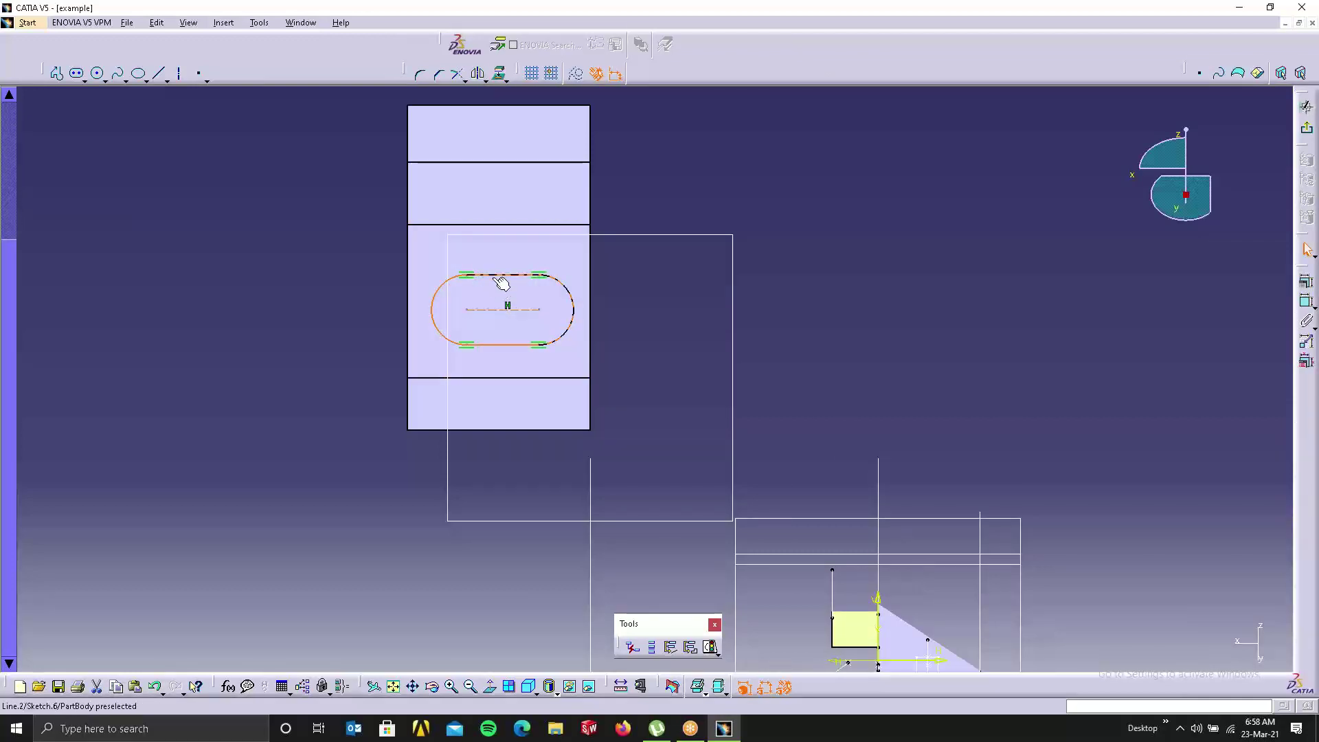
click(962, 200)
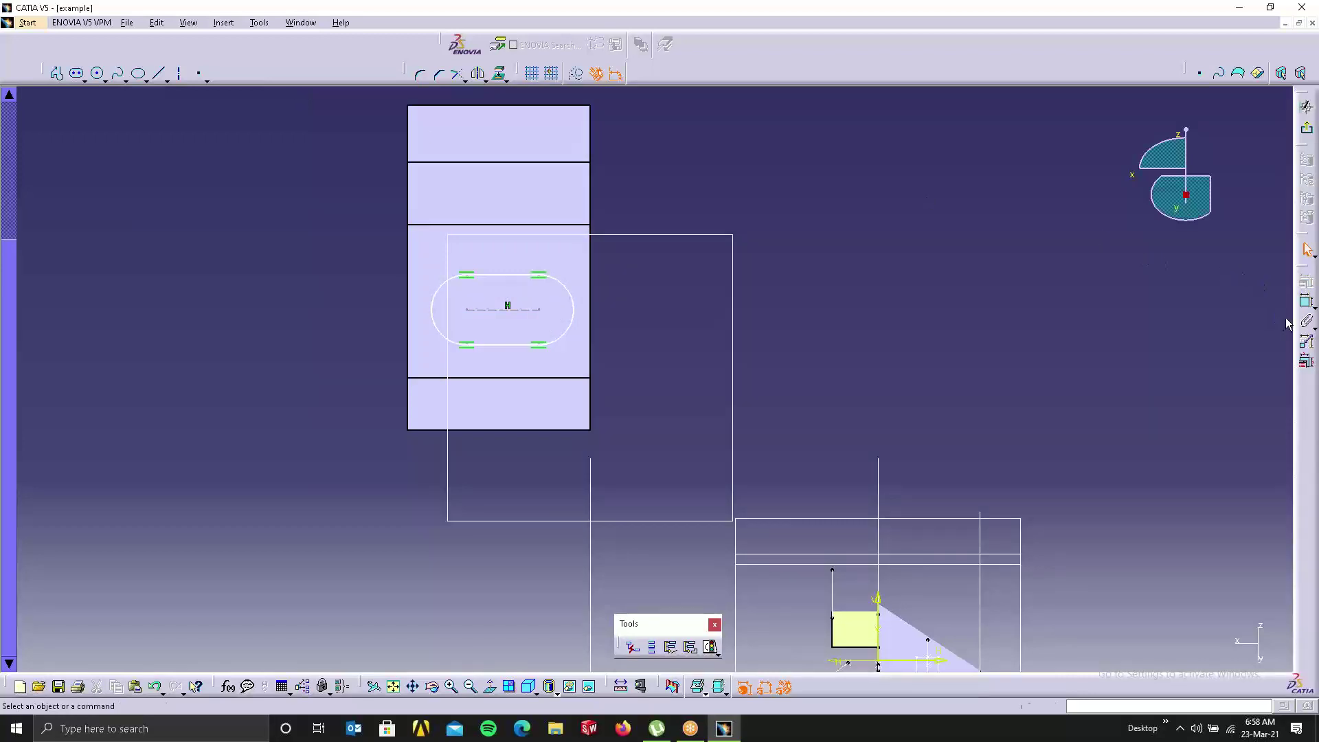
Step: Add a radius dimension to the elongated hole's end arc and delete it again
click(1307, 300)
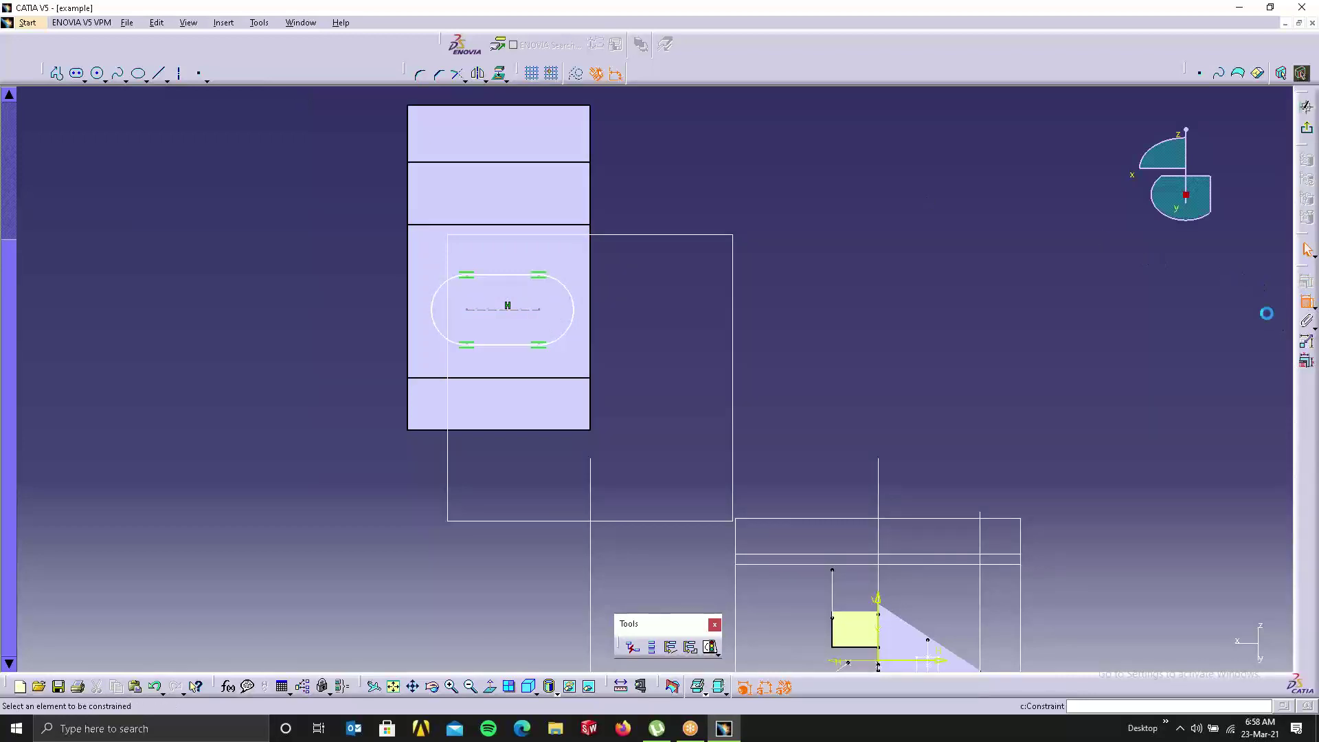
click(447, 302)
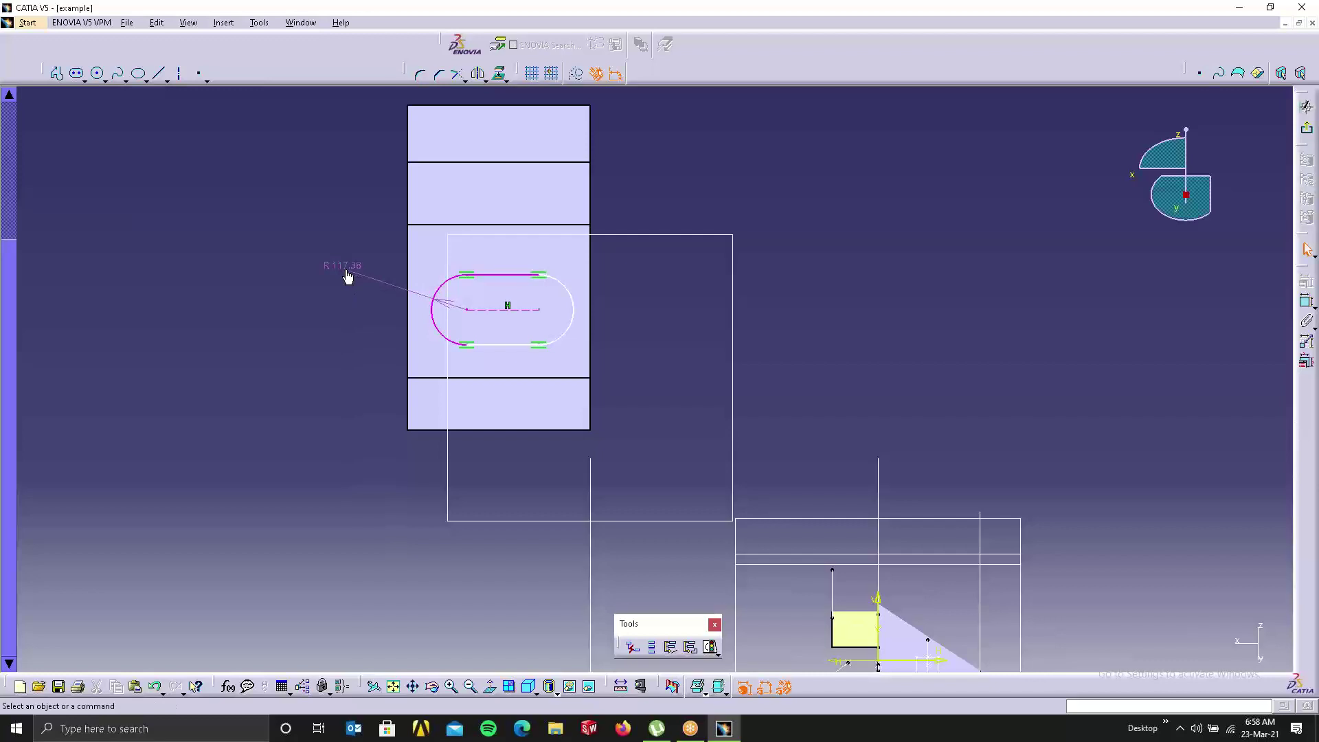
double_click(347, 276)
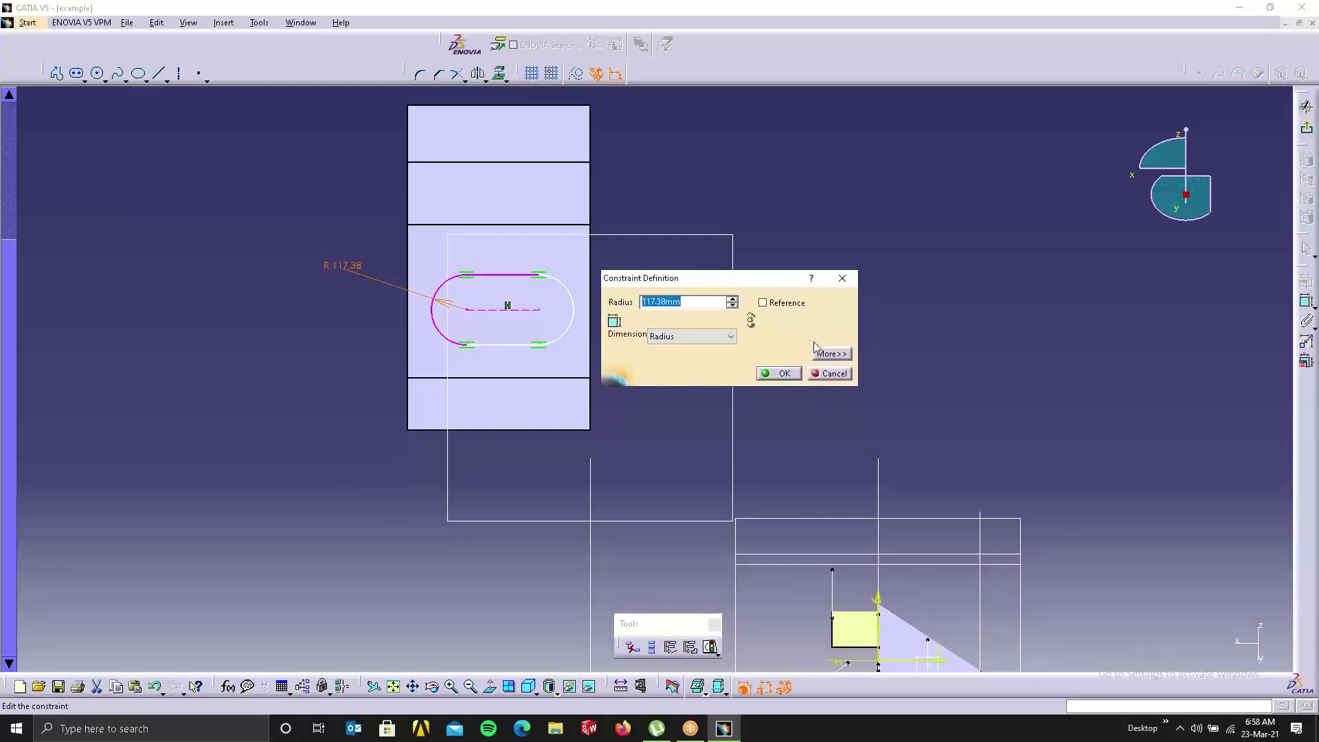
click(830, 374)
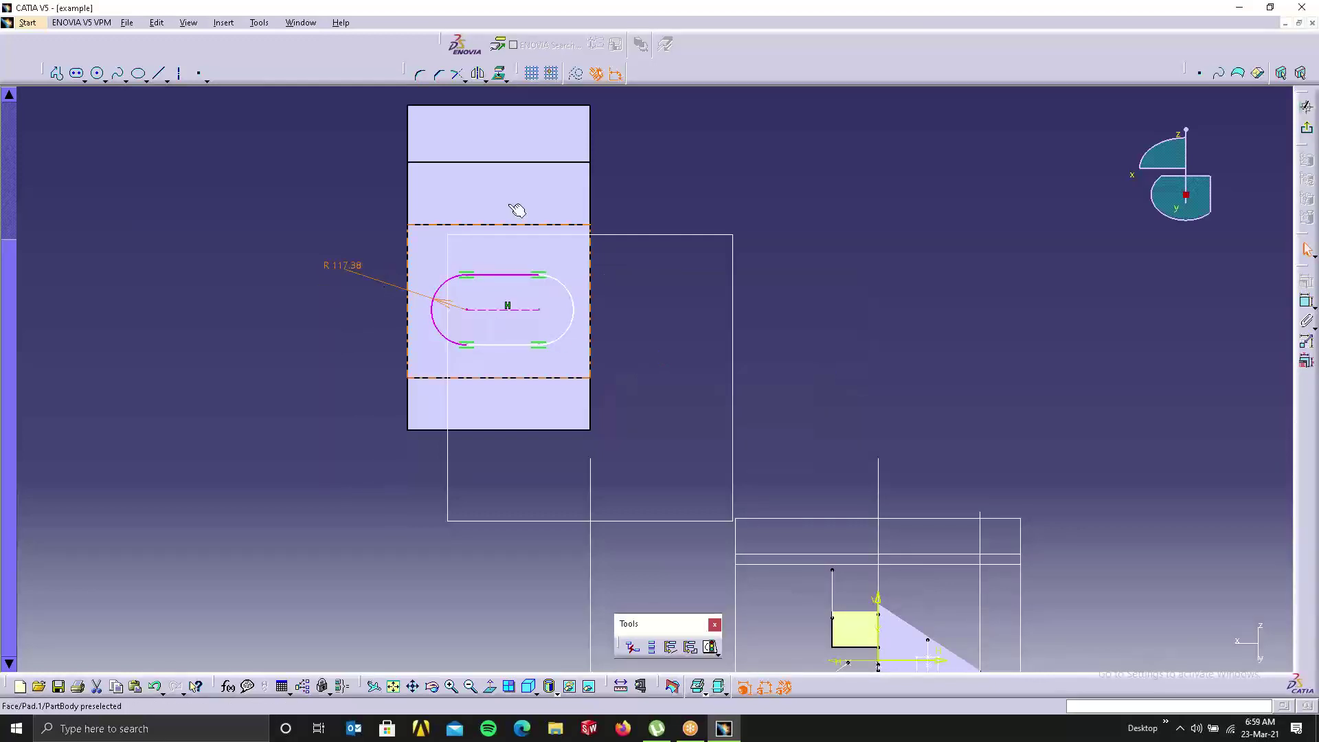
key(Delete)
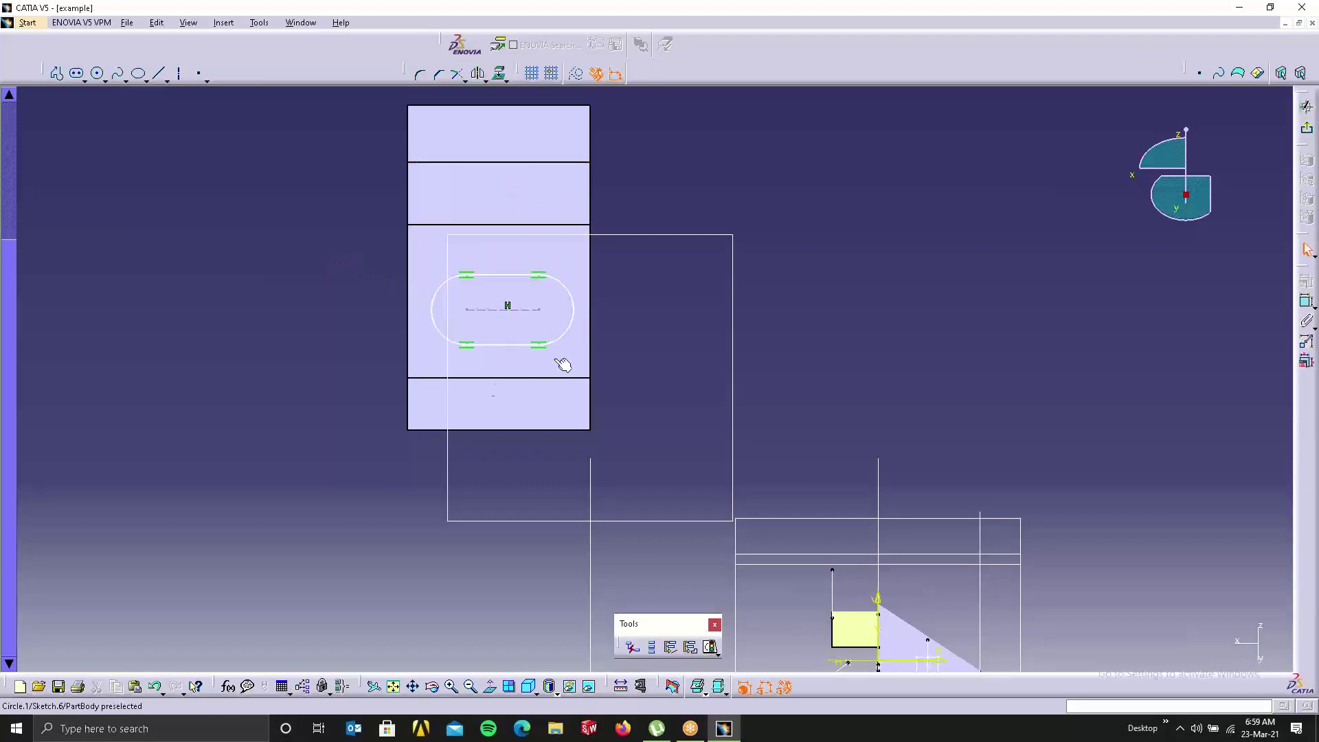
middle_drag(464, 292, 558, 427)
mouse_move(534, 303)
mouse_down()
mouse_move(526, 313)
mouse_move(538, 309)
mouse_up()
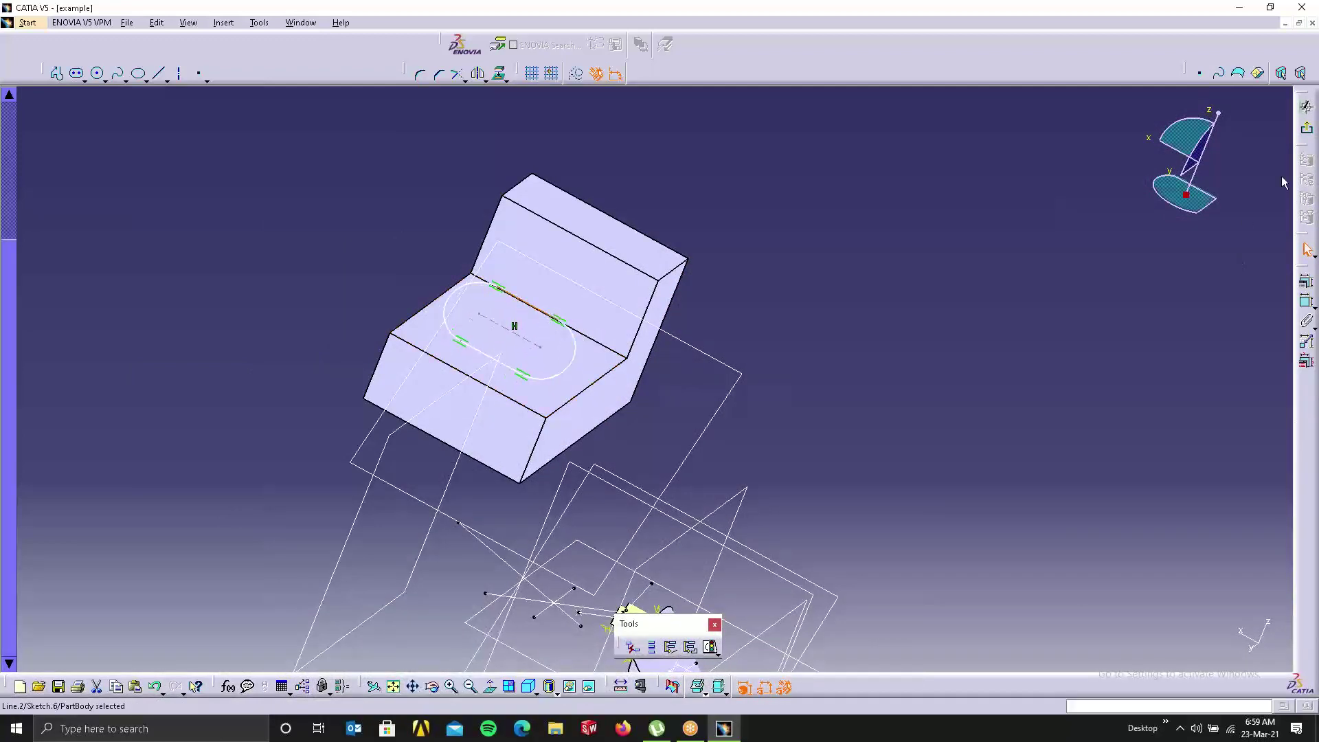
Step: Finish the sketch and cut a pocket through the pad's lower step from the elongated hole profile
click(1307, 107)
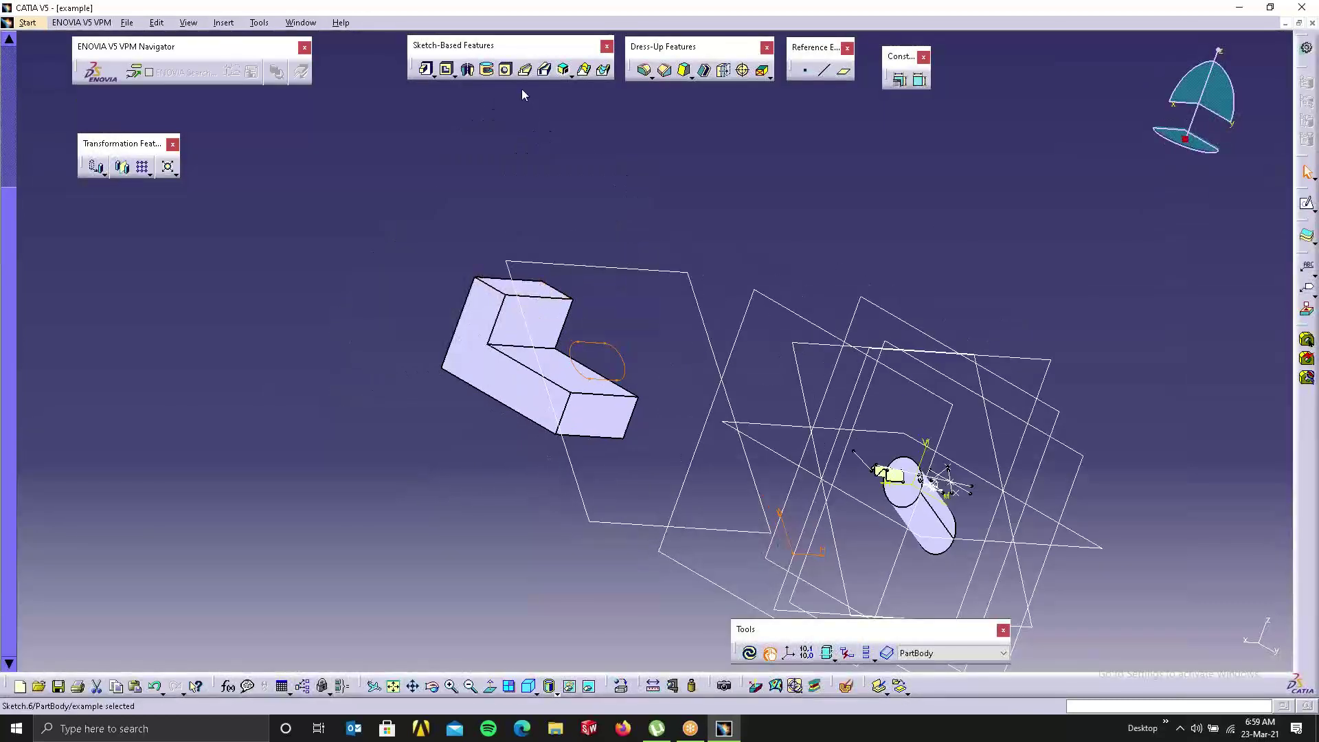
click(446, 68)
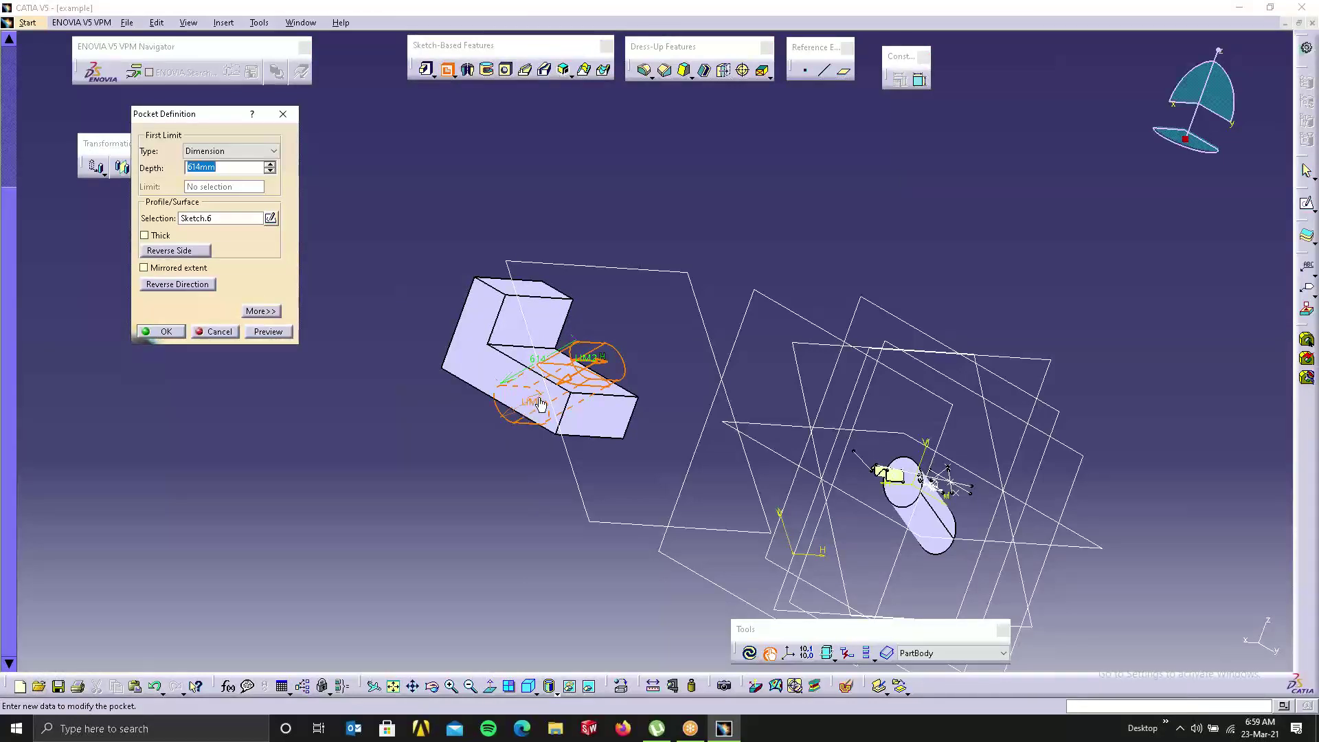
drag(515, 447, 479, 434)
click(165, 331)
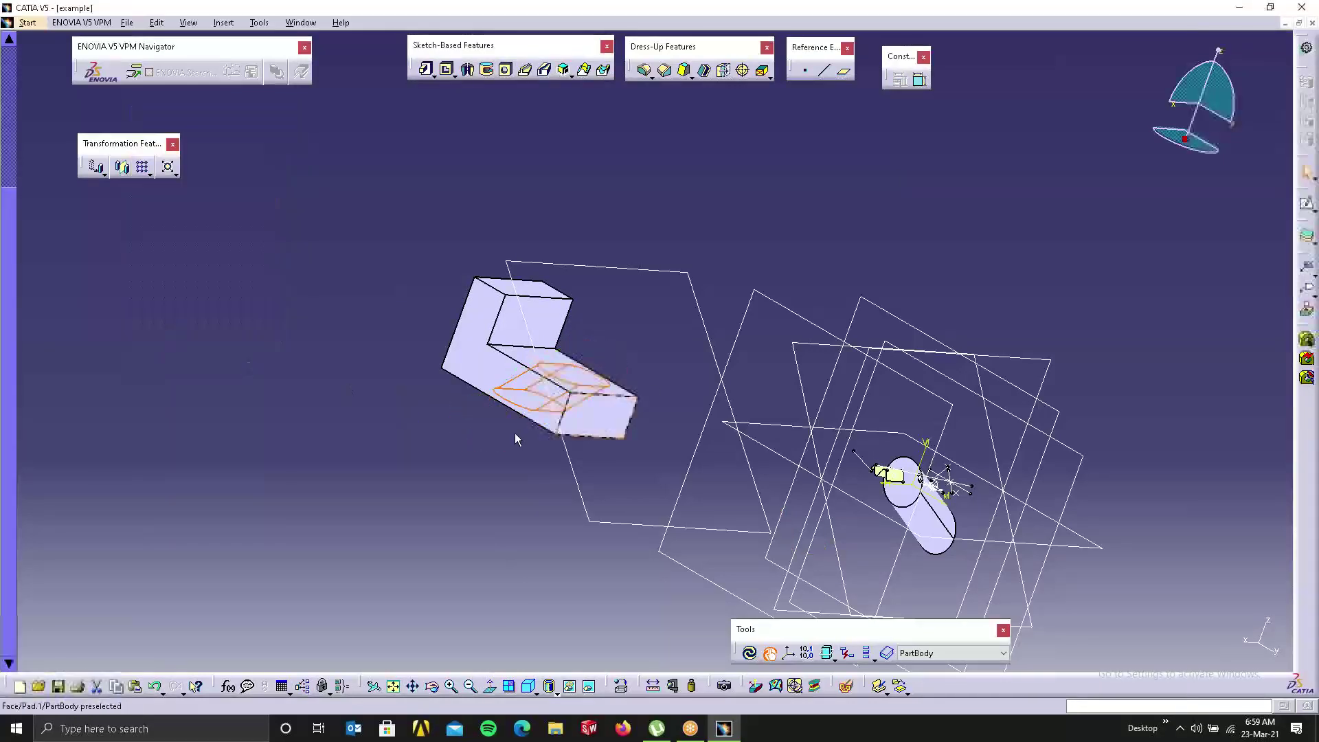
Step: Set the angle of the reference plane carrying the elongated hole to 120 deg and update the part
middle_drag(595, 333, 642, 460)
click(640, 264)
middle_drag(639, 263, 466, 325)
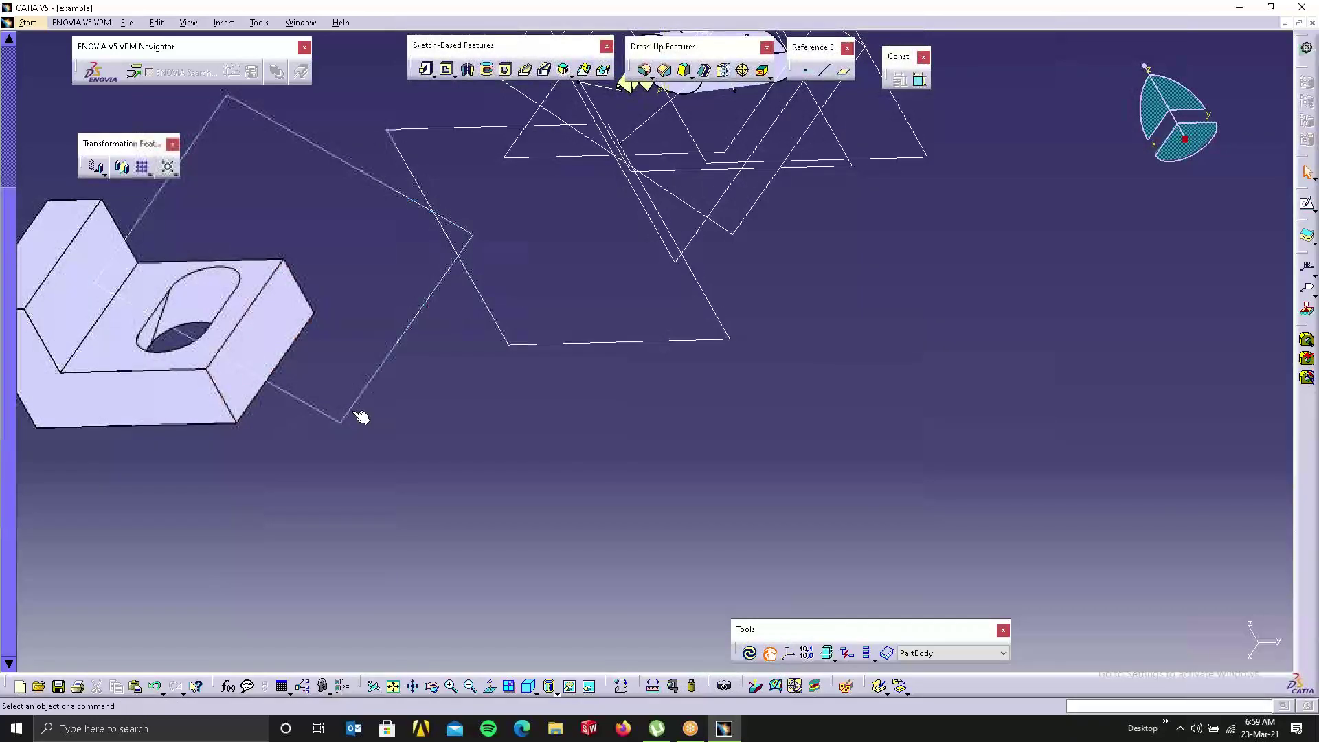
double_click(309, 406)
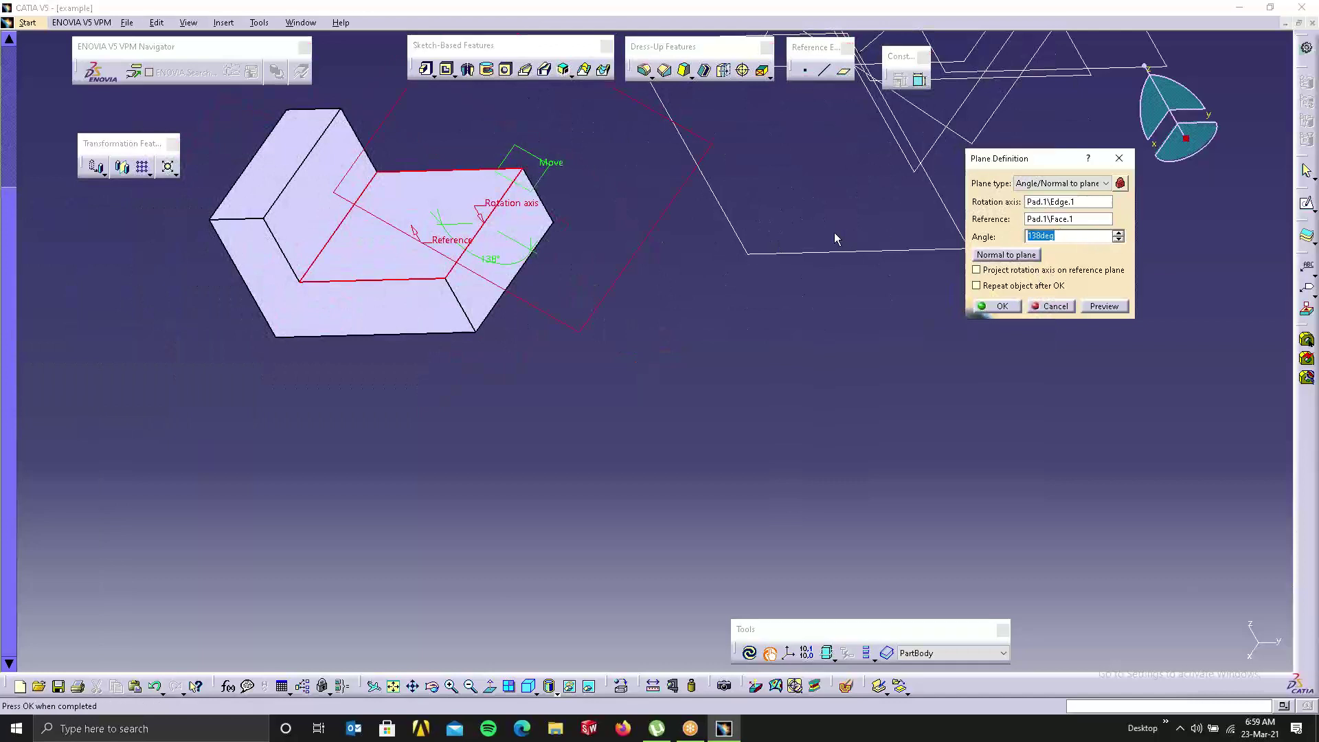
text(120)
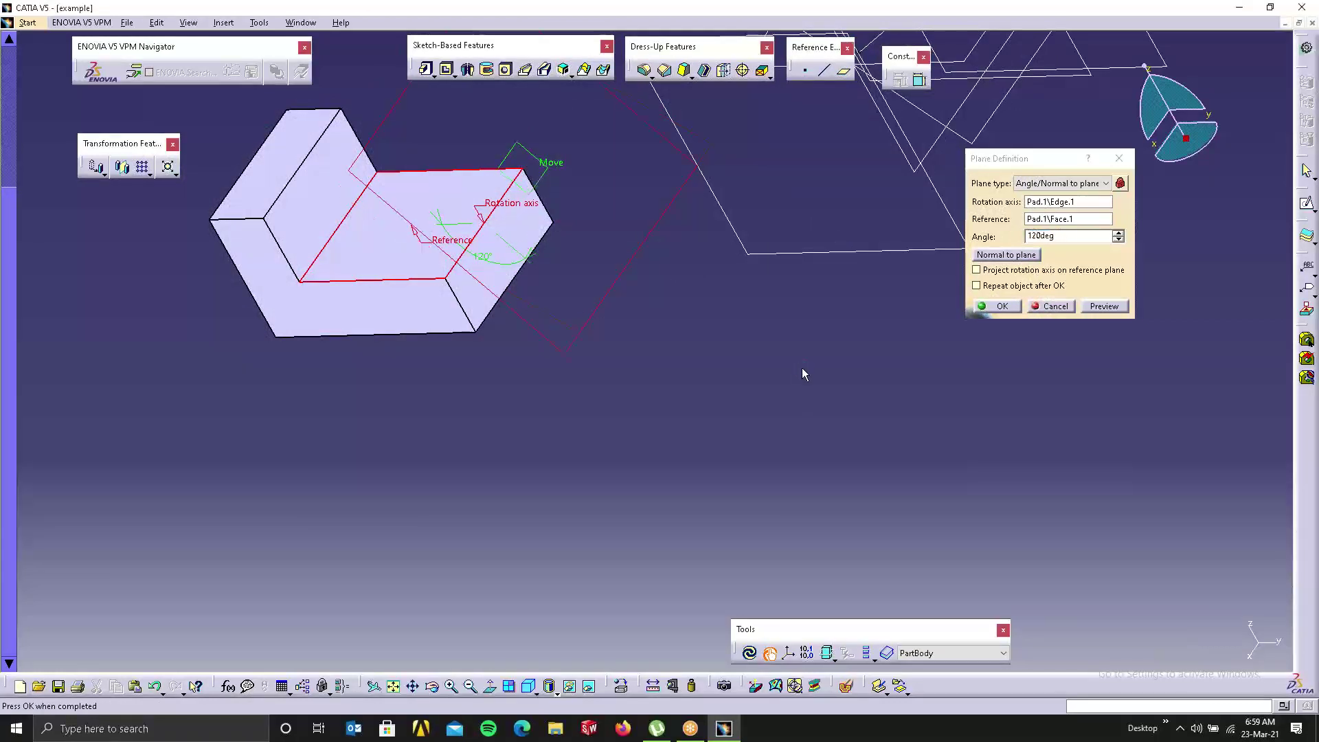
click(1012, 308)
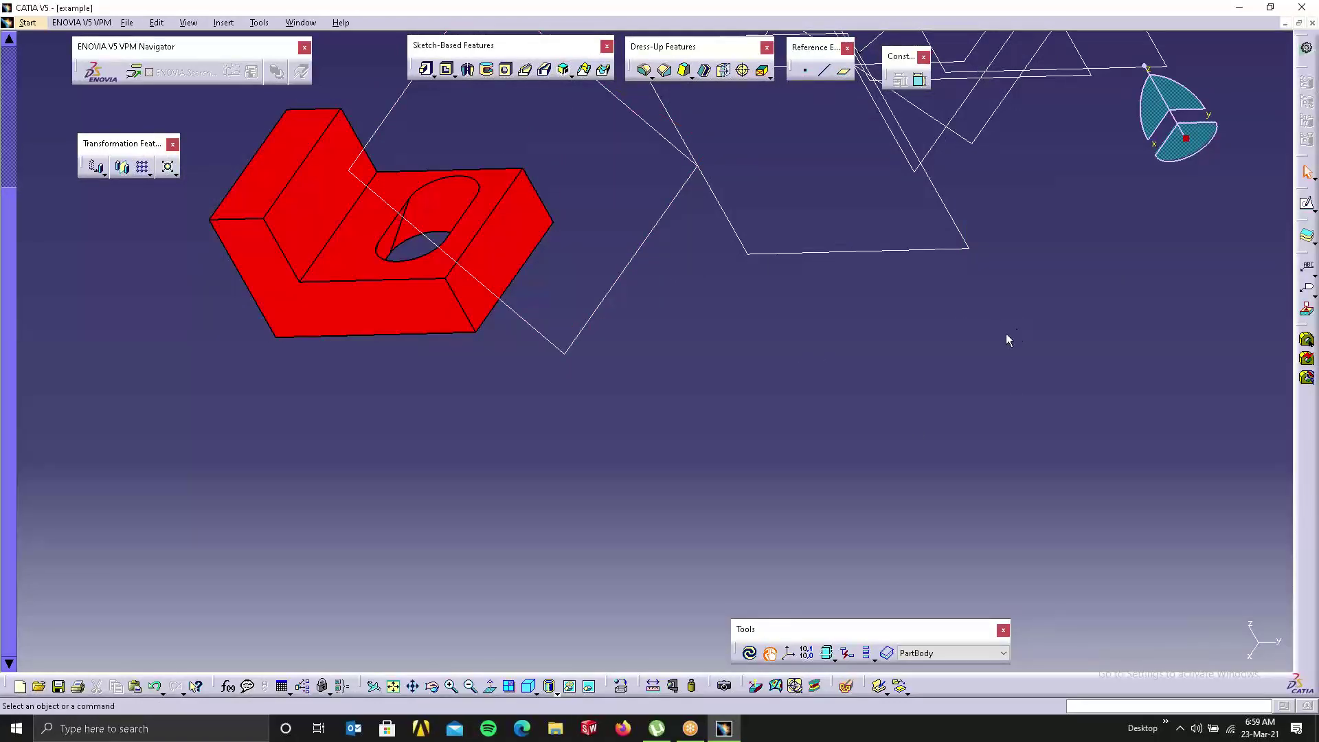
click(749, 654)
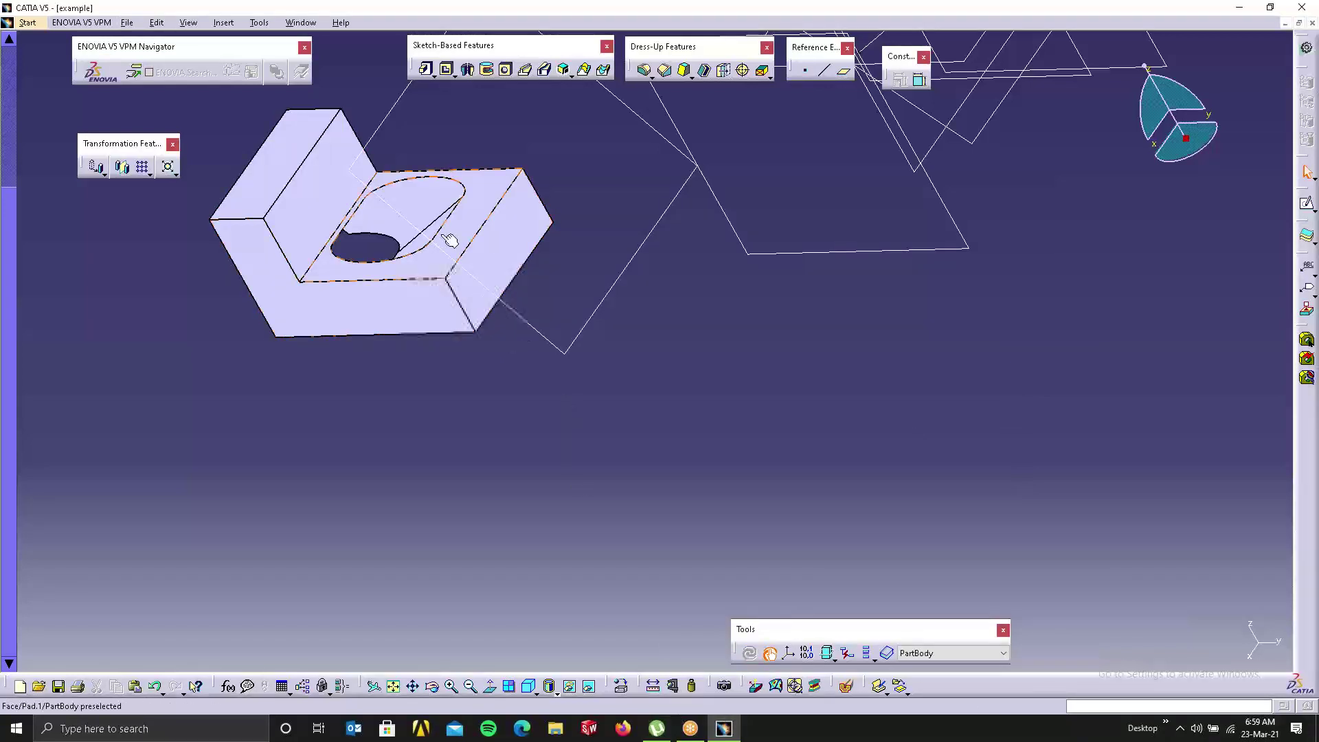
Step: Set the elongated hole's reference plane to an angle of 160 deg and update the part
double_click(578, 336)
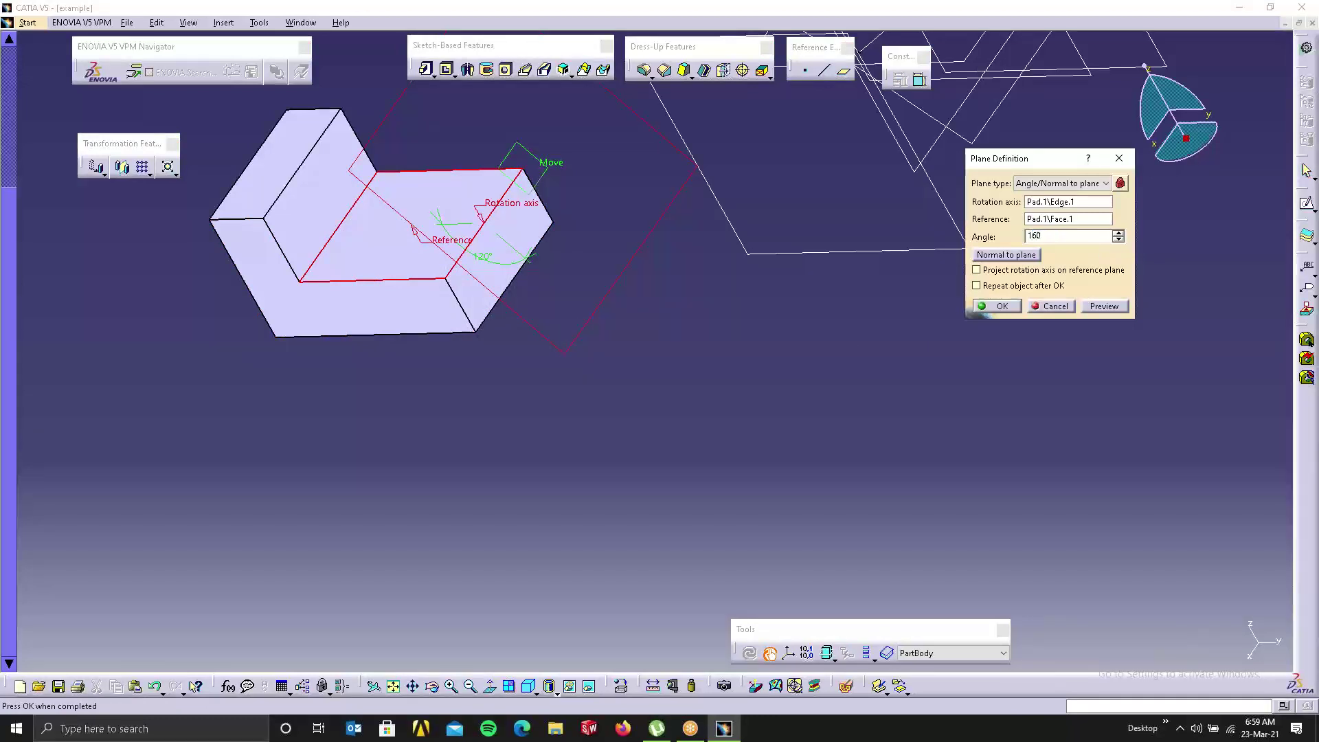
click(1000, 306)
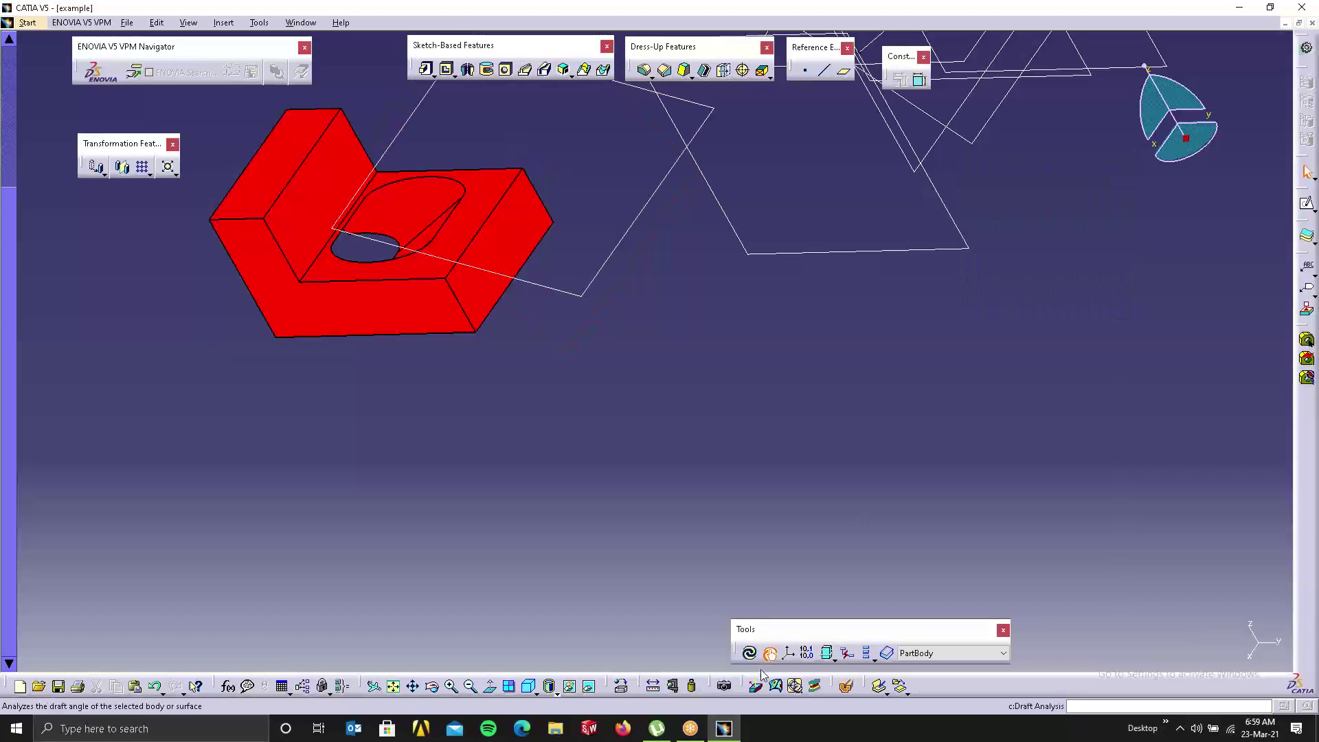
click(749, 652)
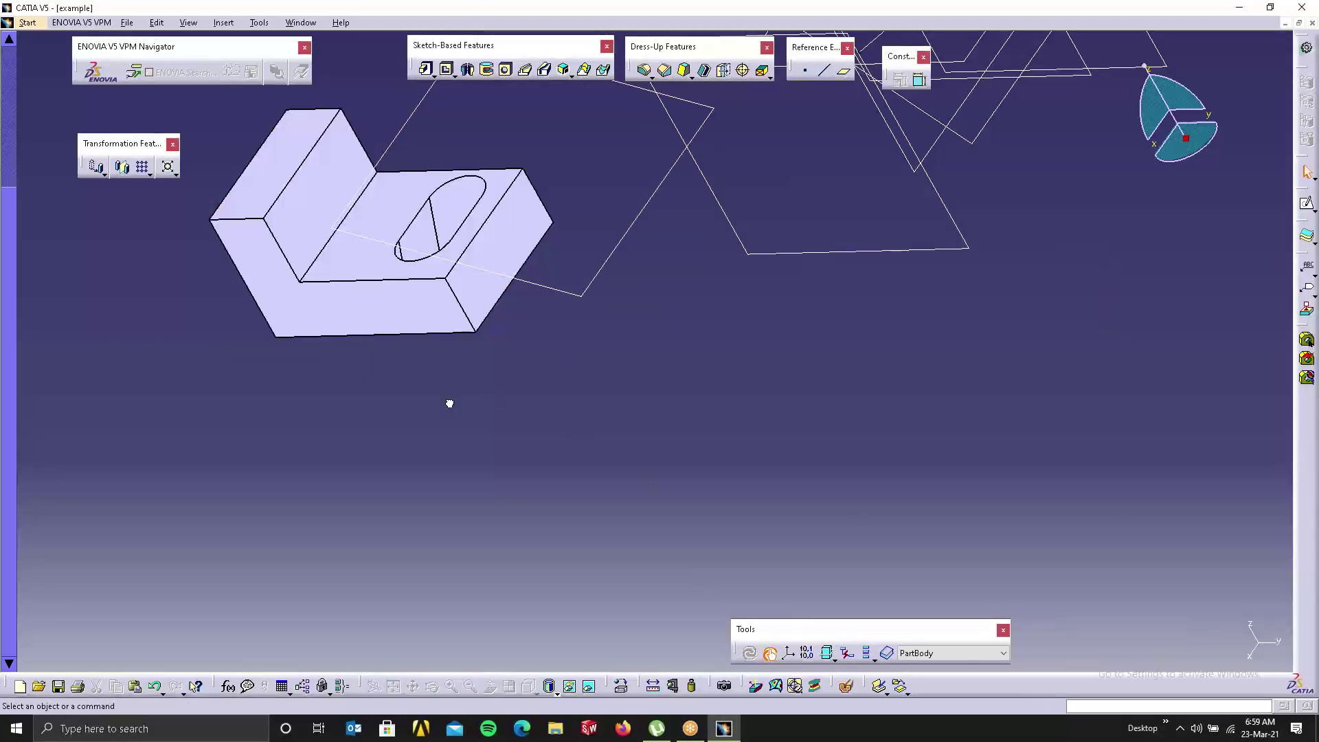
Step: Try to update the part after a context command on the pad, and close the update diagnosis
middle_drag(445, 398, 453, 404)
right_click(416, 327)
click(488, 452)
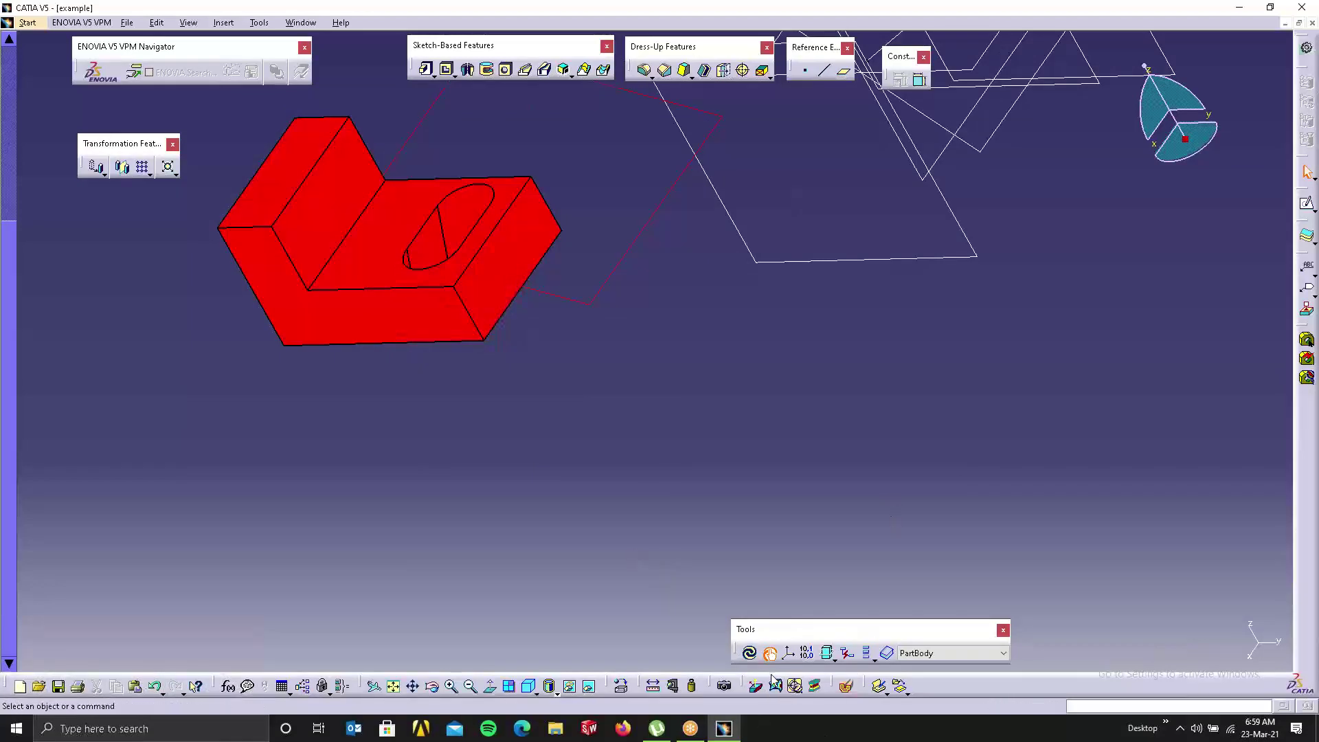
click(750, 653)
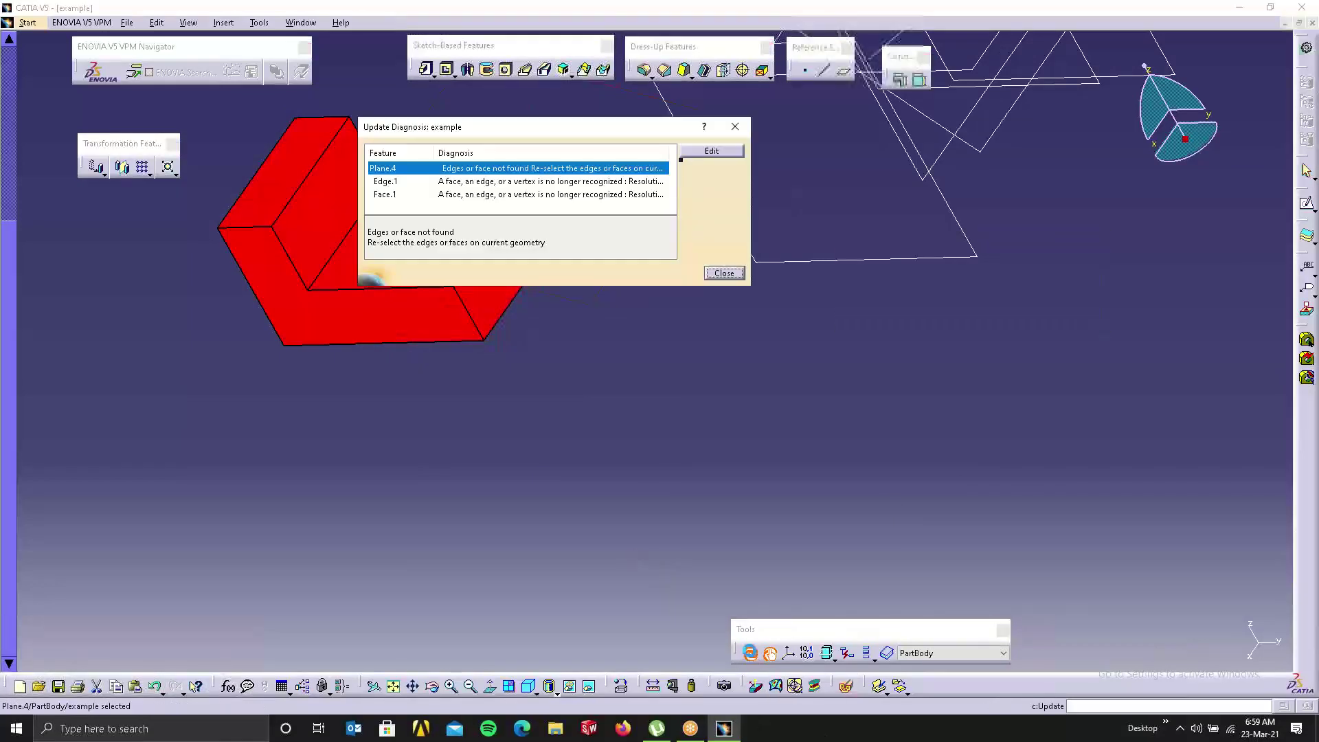
click(723, 272)
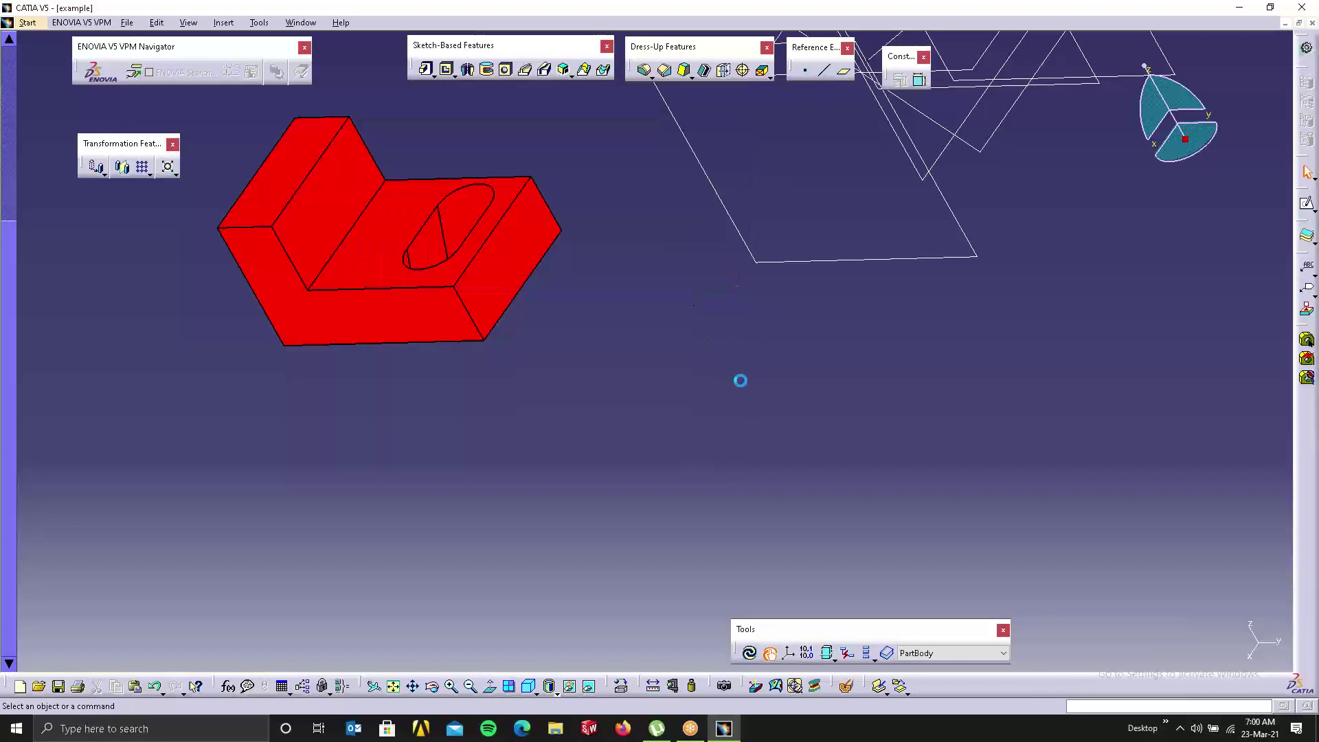
Step: Create a reference plane at 242 deg to the upright's top face, rotated about that face's inner edge
middle_drag(465, 248, 612, 426)
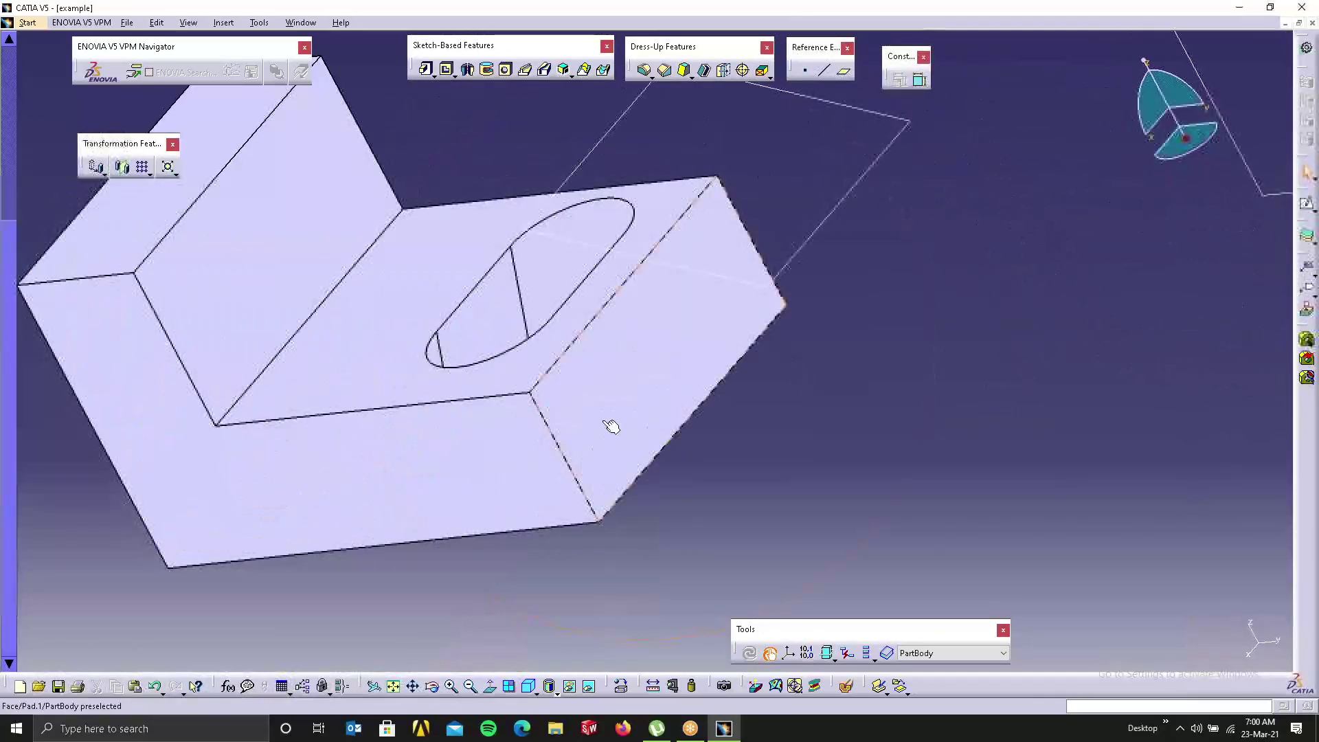
middle_drag(513, 199, 723, 335)
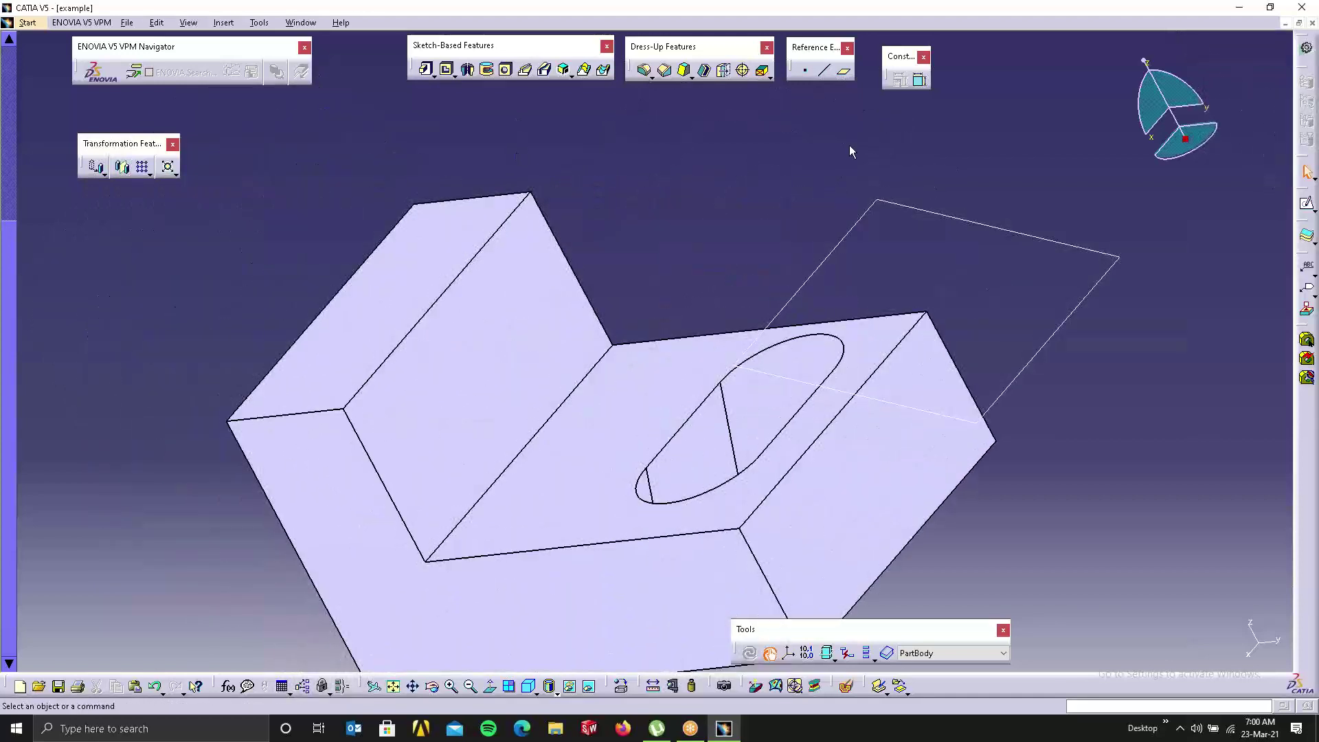
click(844, 70)
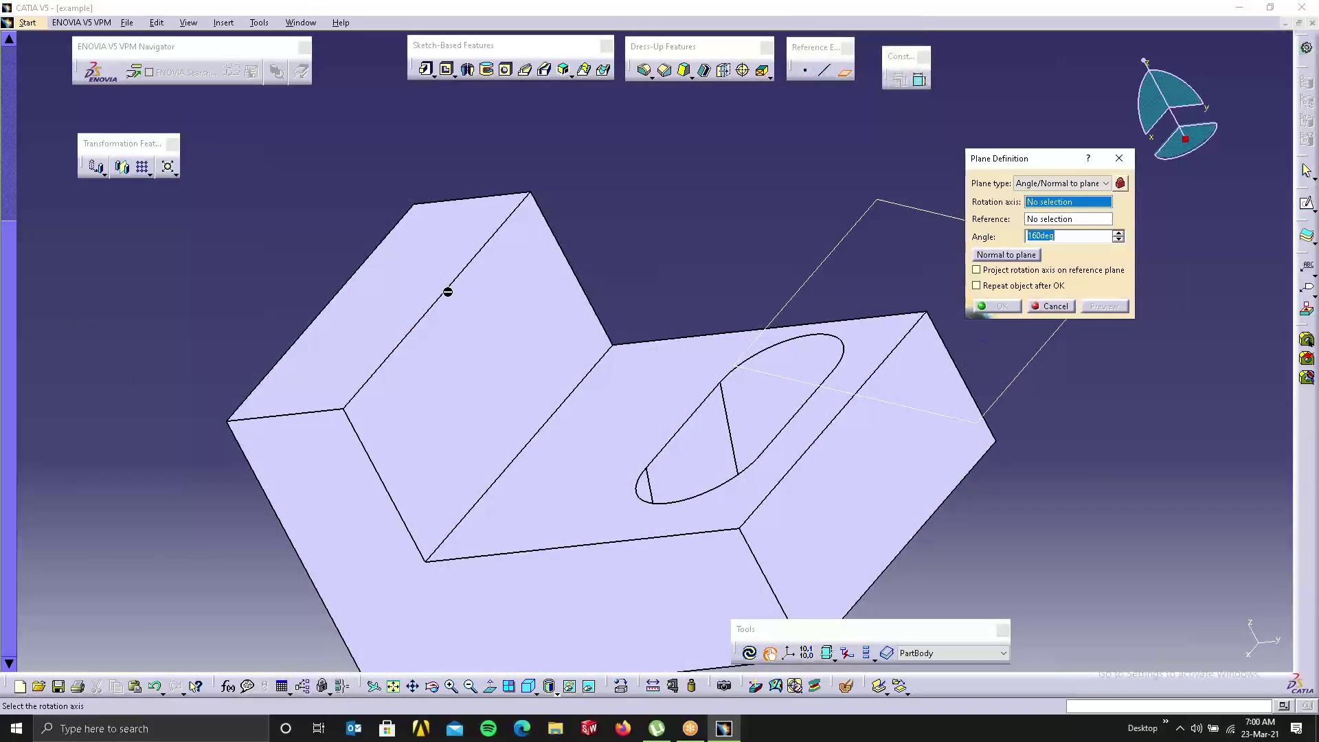
click(448, 292)
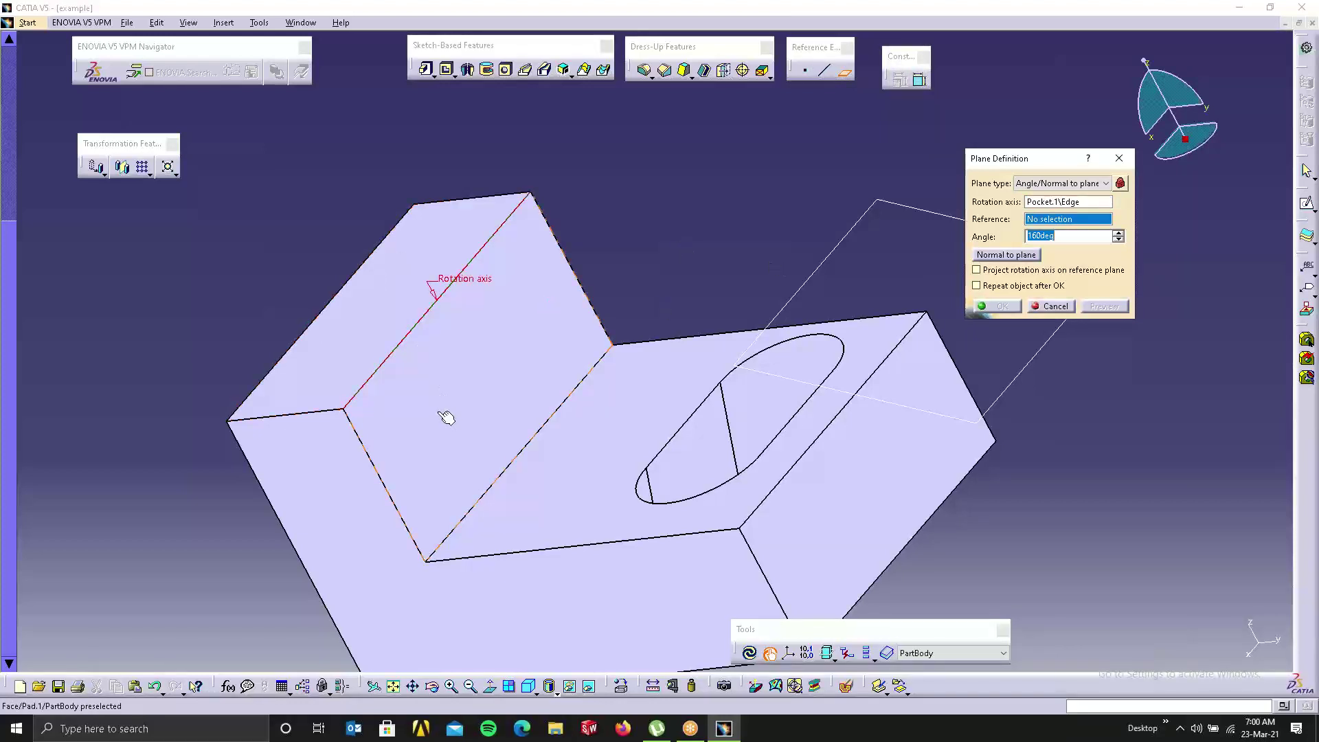
click(382, 337)
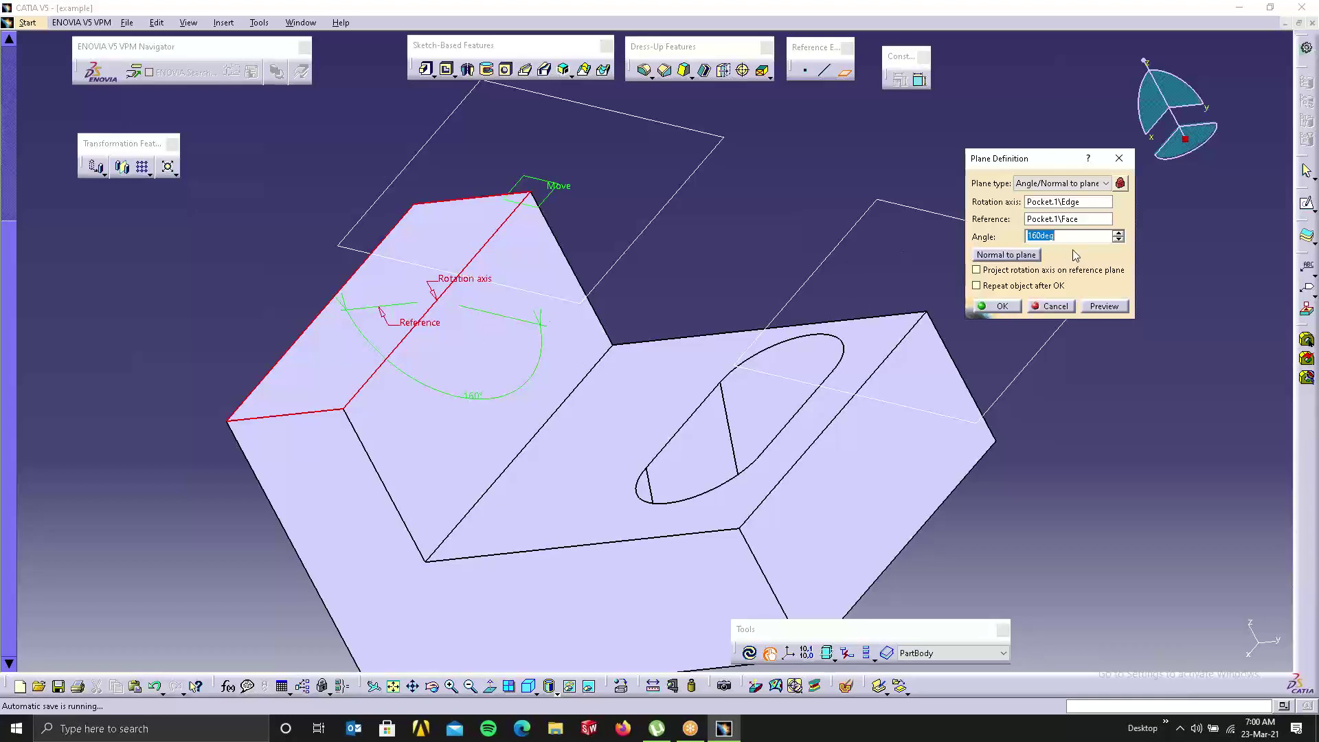
click(1120, 234)
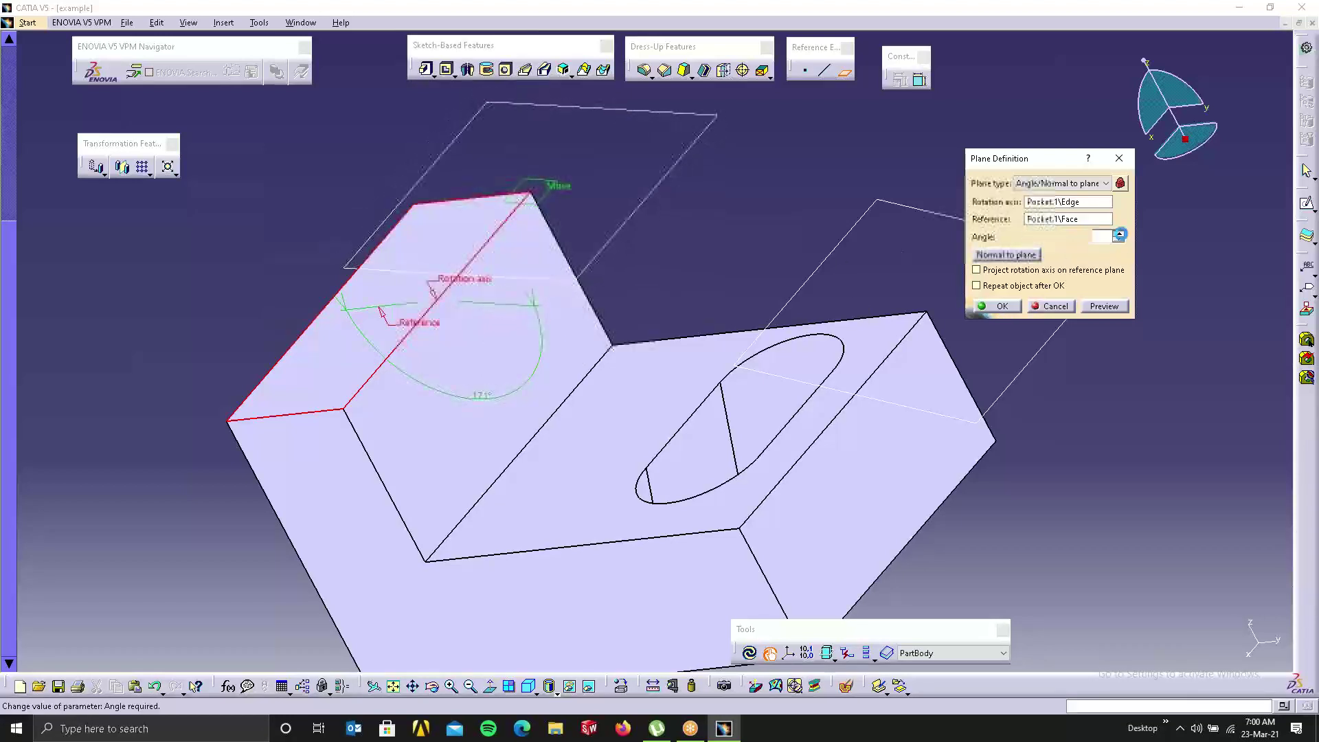
drag(1119, 234, 1121, 234)
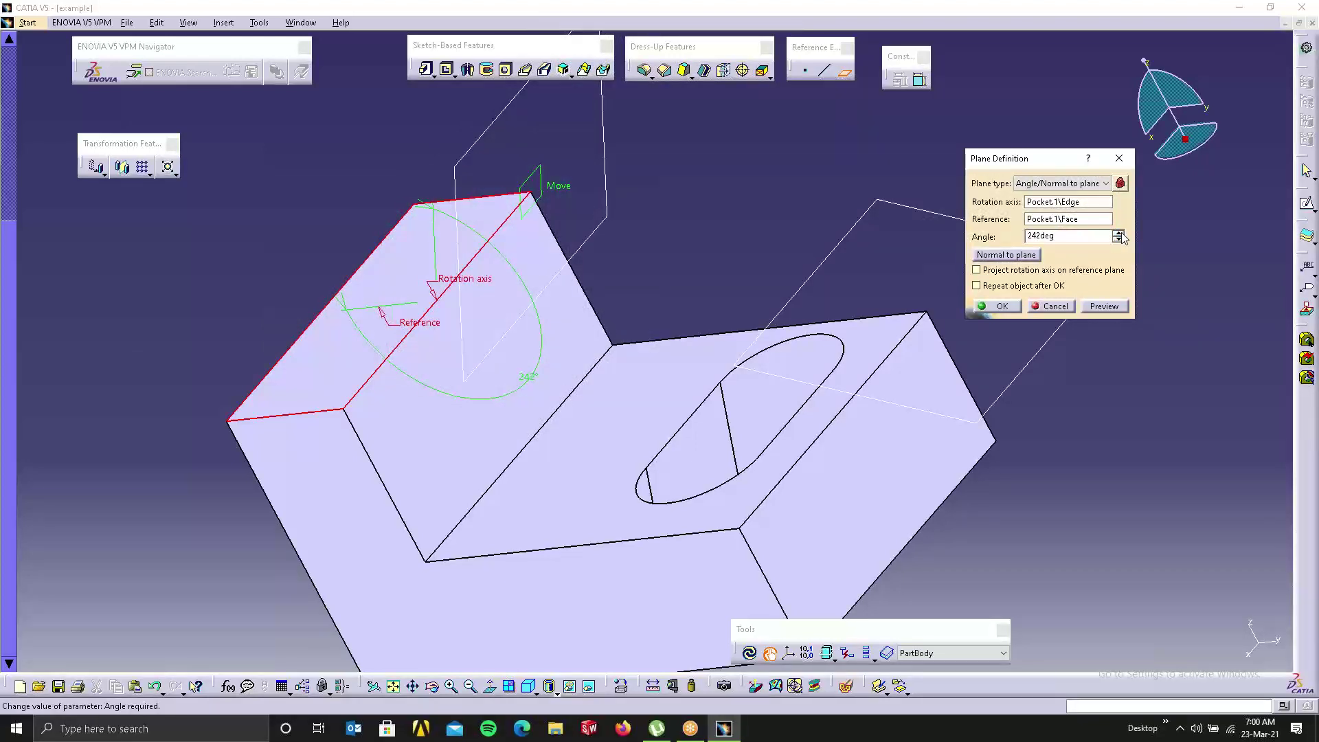
click(1003, 307)
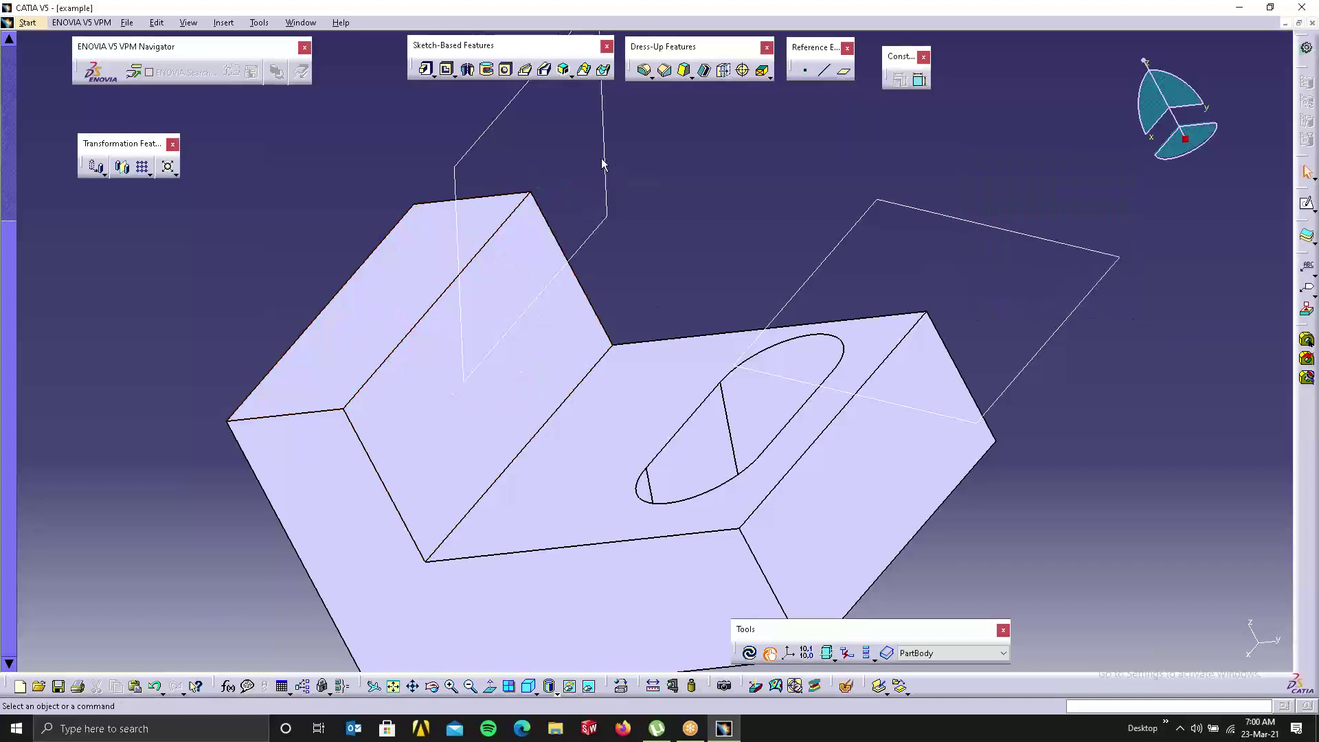
Step: Sketch a circle on the new 242 deg plane over the inner face of the pad's upright
click(609, 203)
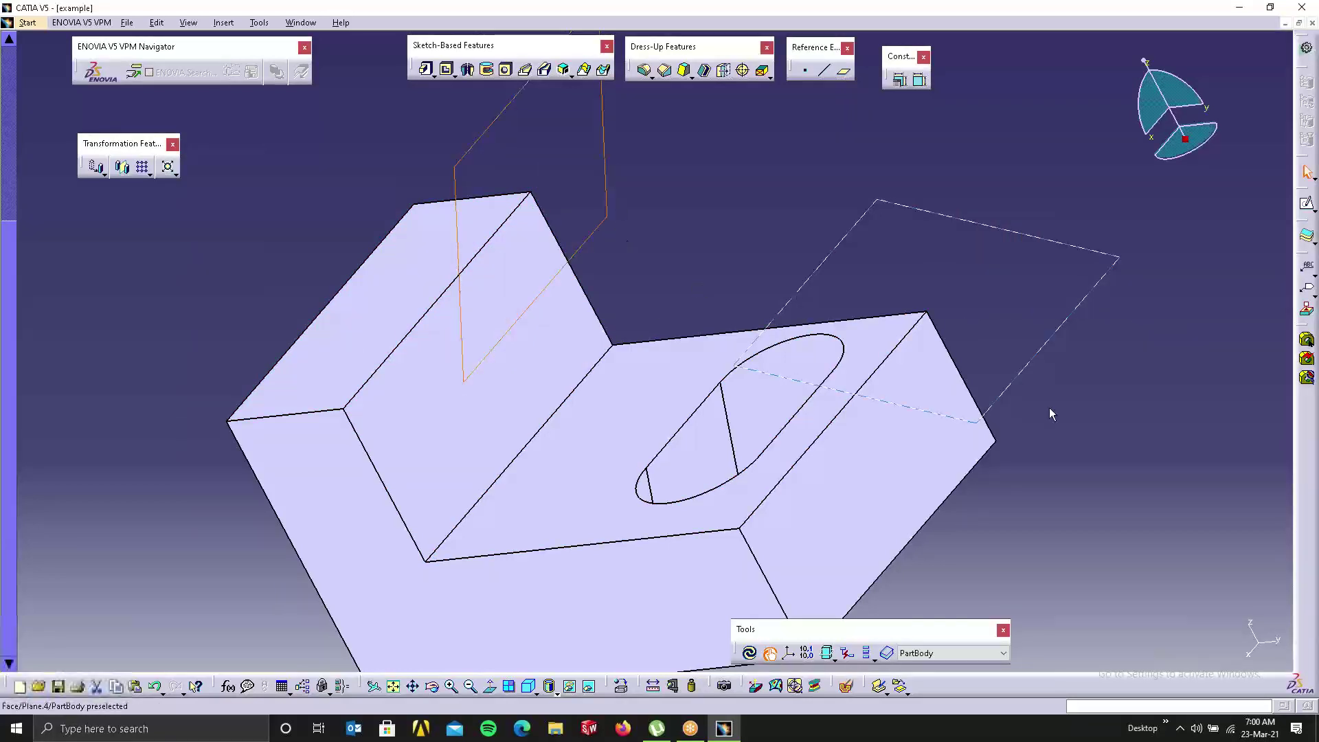
click(1307, 204)
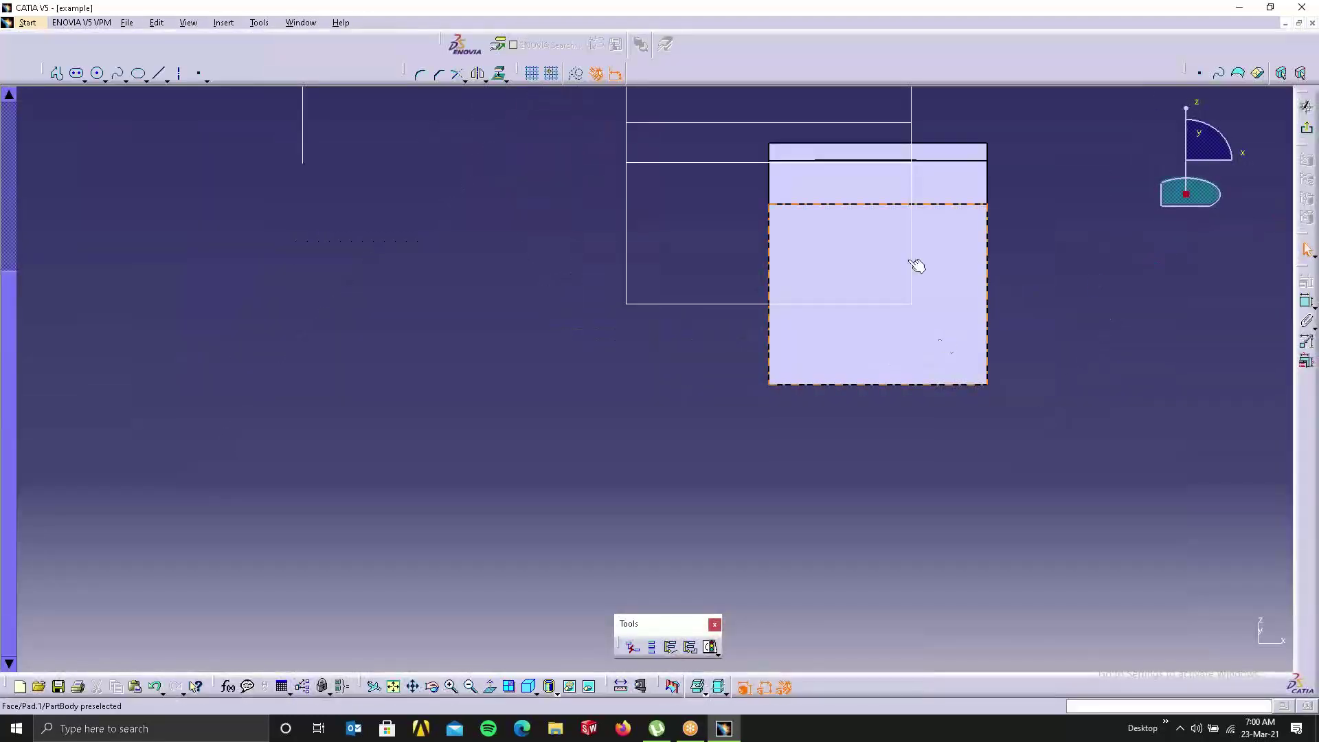
mouse_move(905, 283)
middle_down()
mouse_move(715, 470)
mouse_move(702, 441)
middle_up()
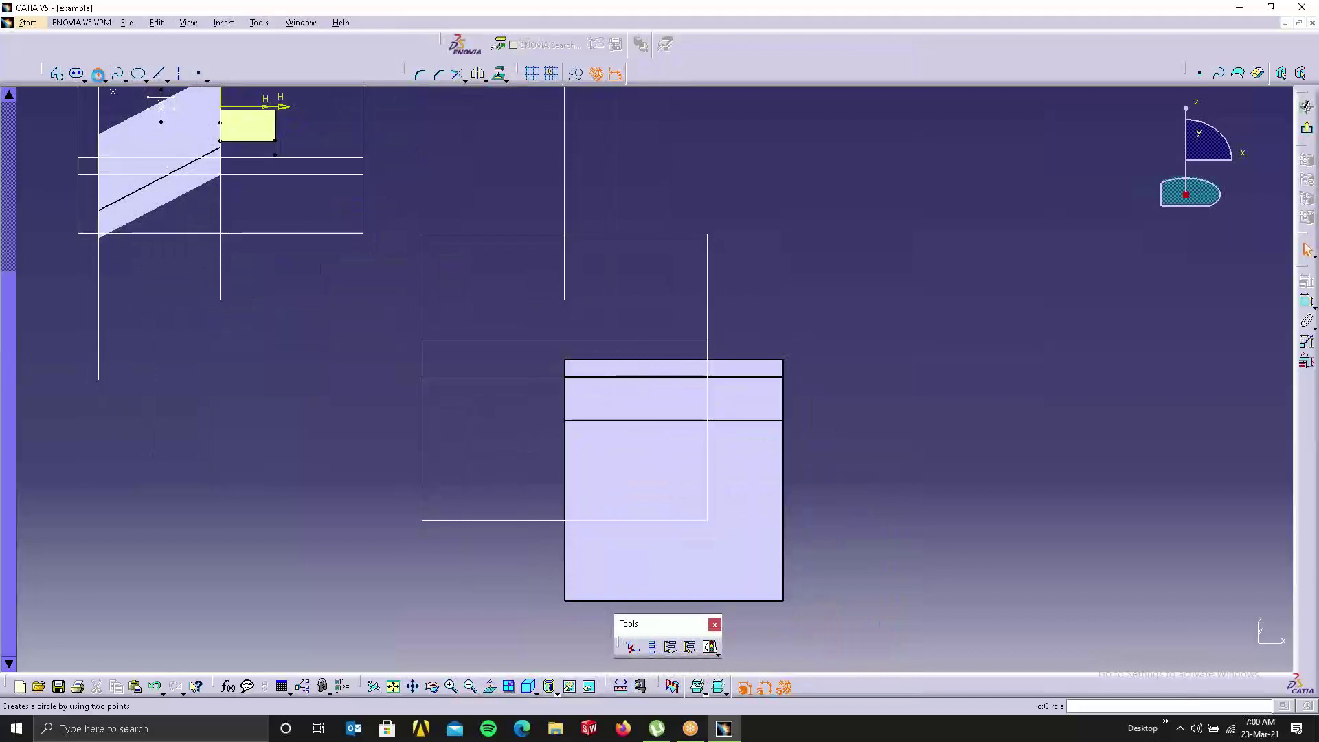
click(99, 74)
click(682, 415)
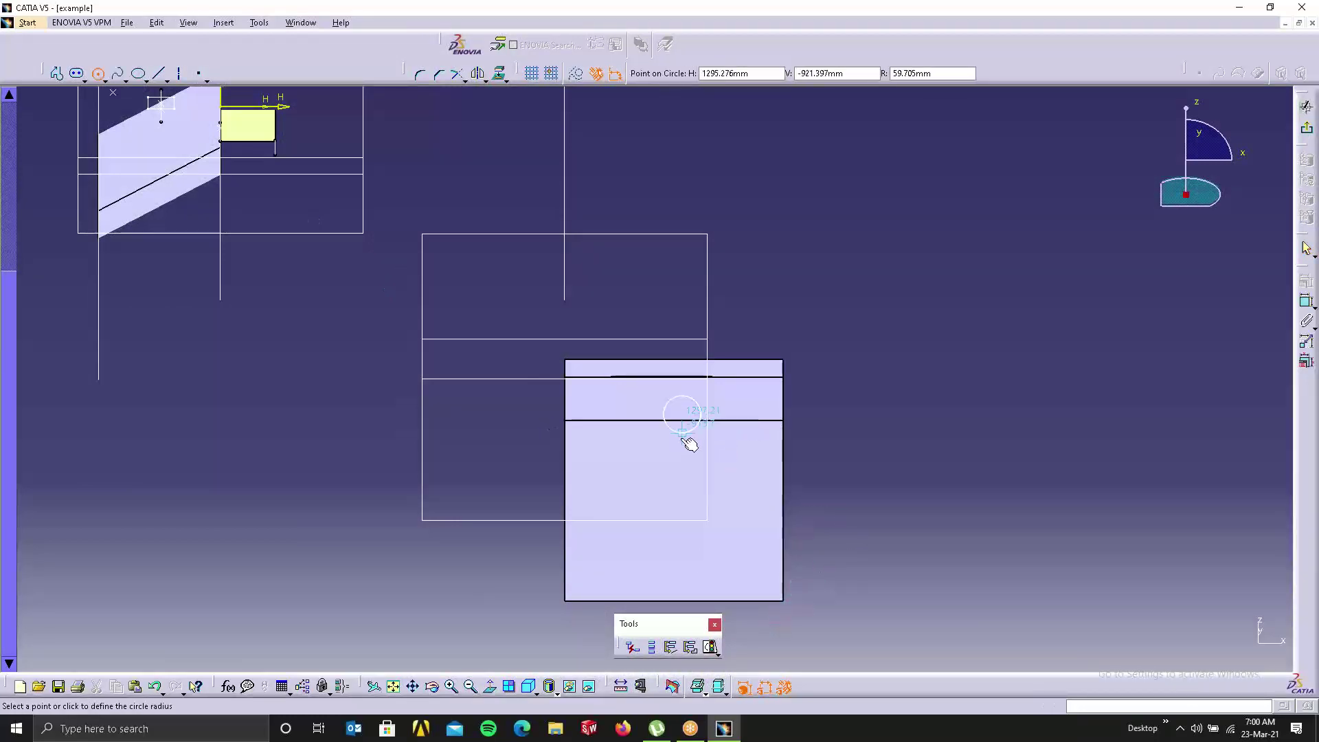
click(681, 449)
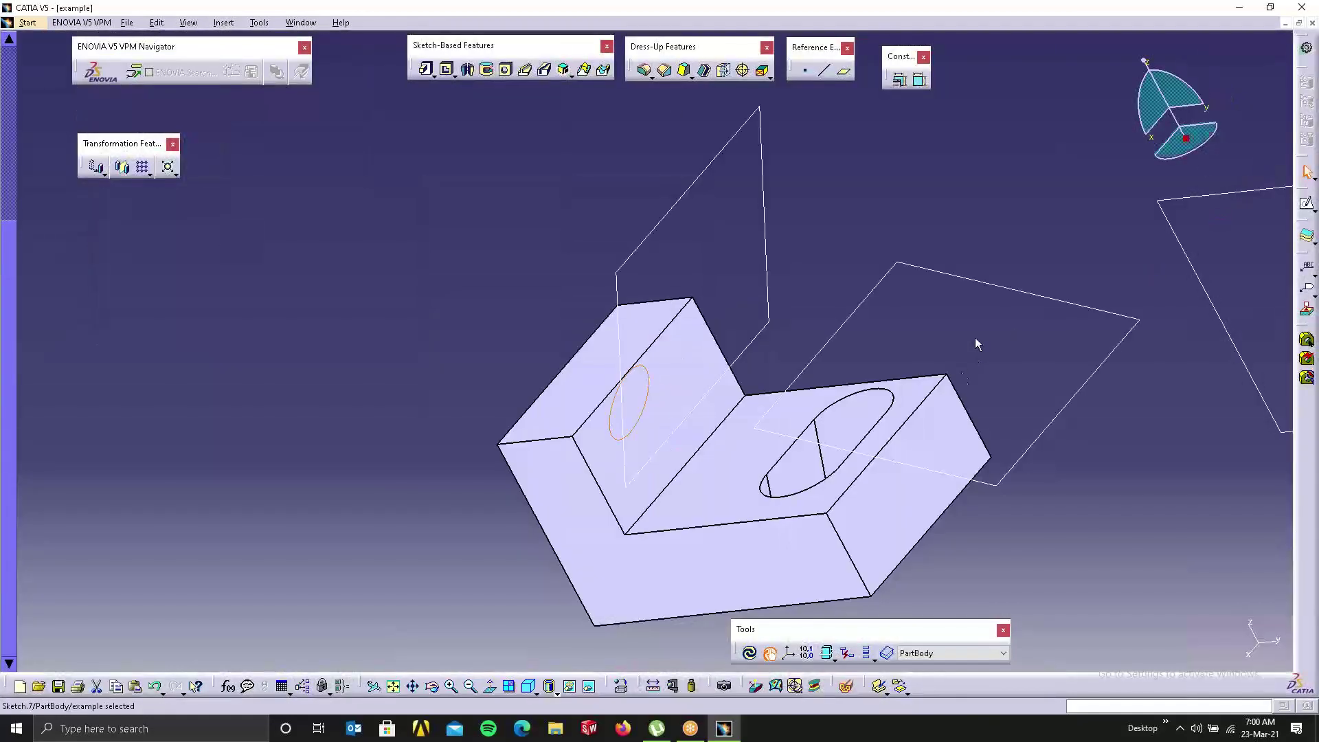
Step: Pad the circle on the 242 deg plane up to next, with a second limit of about 303 mm
click(425, 69)
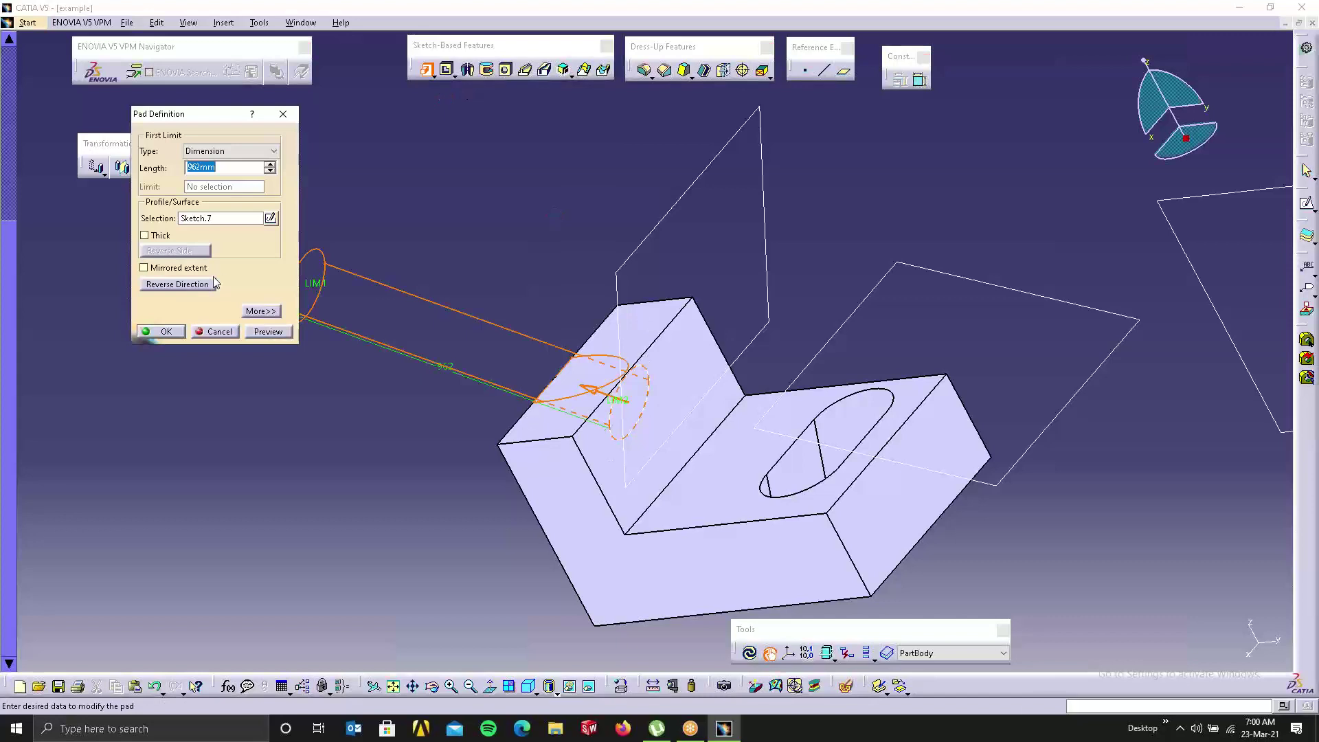
click(233, 151)
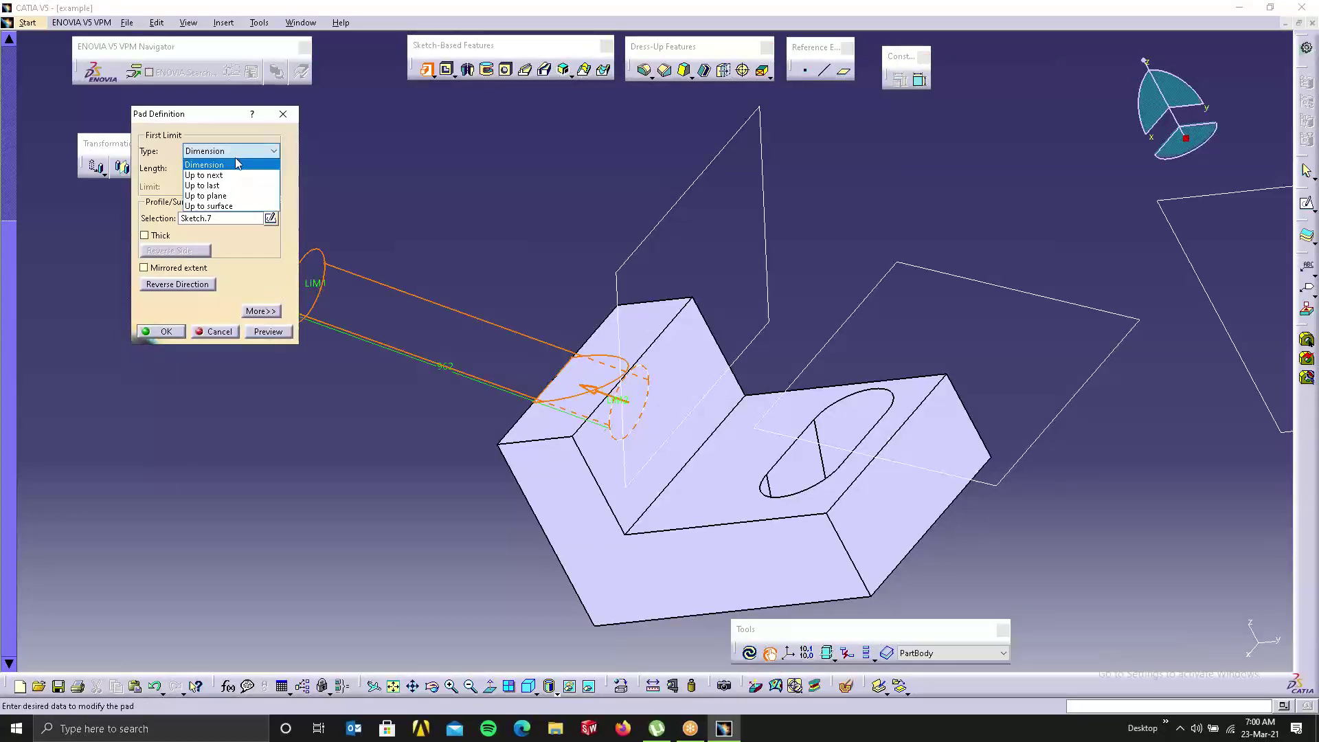
click(216, 176)
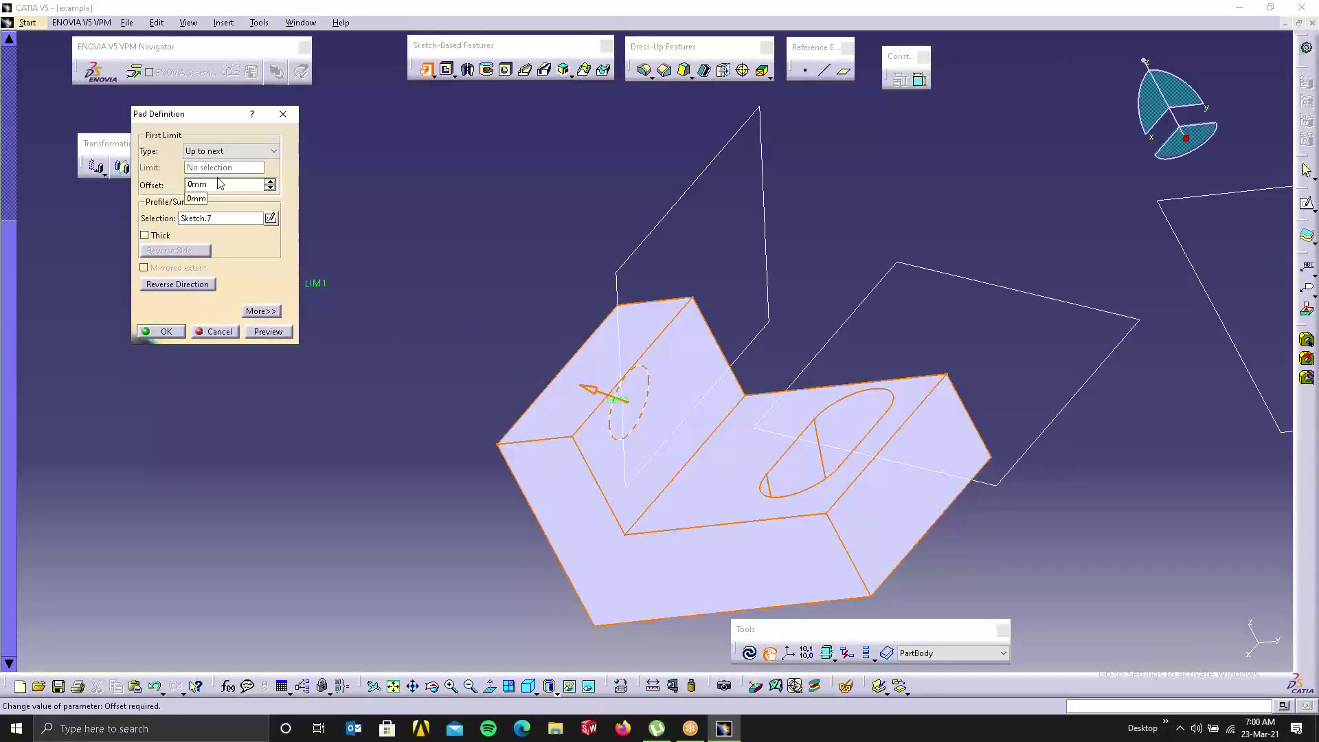
click(265, 311)
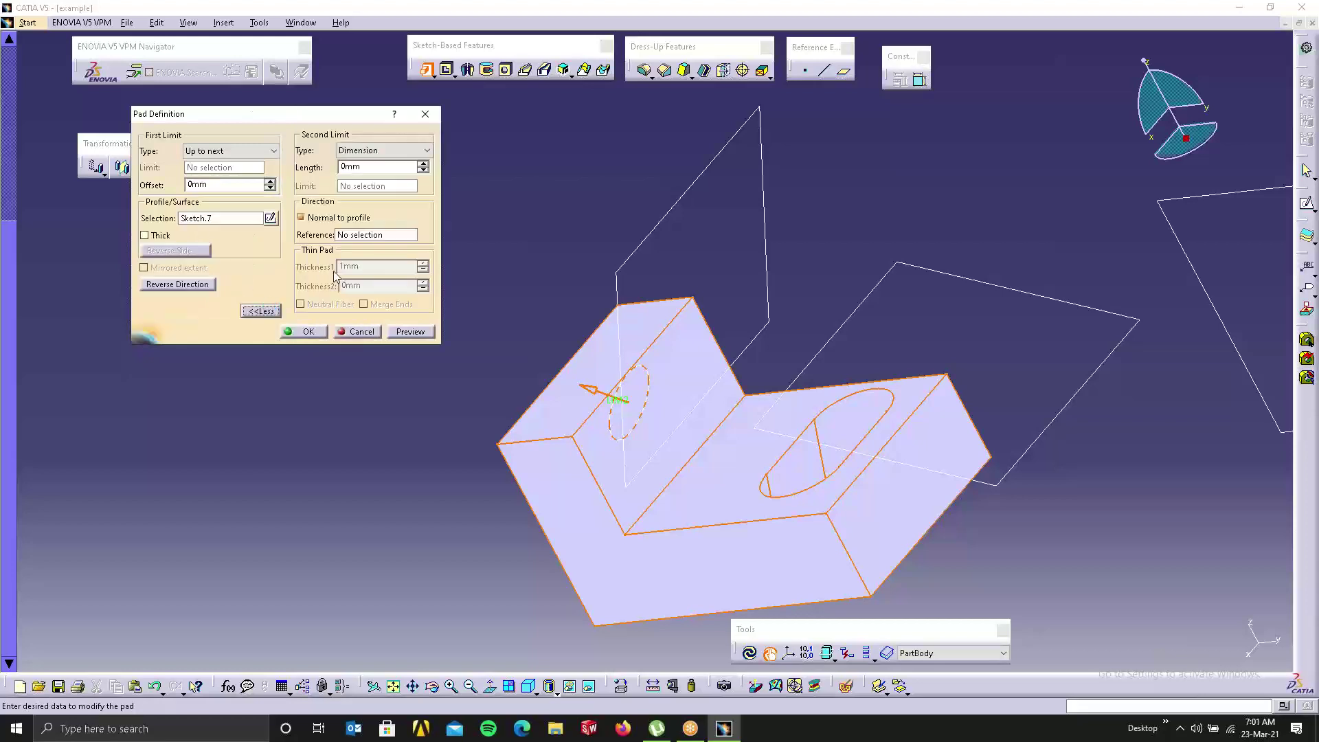
click(423, 166)
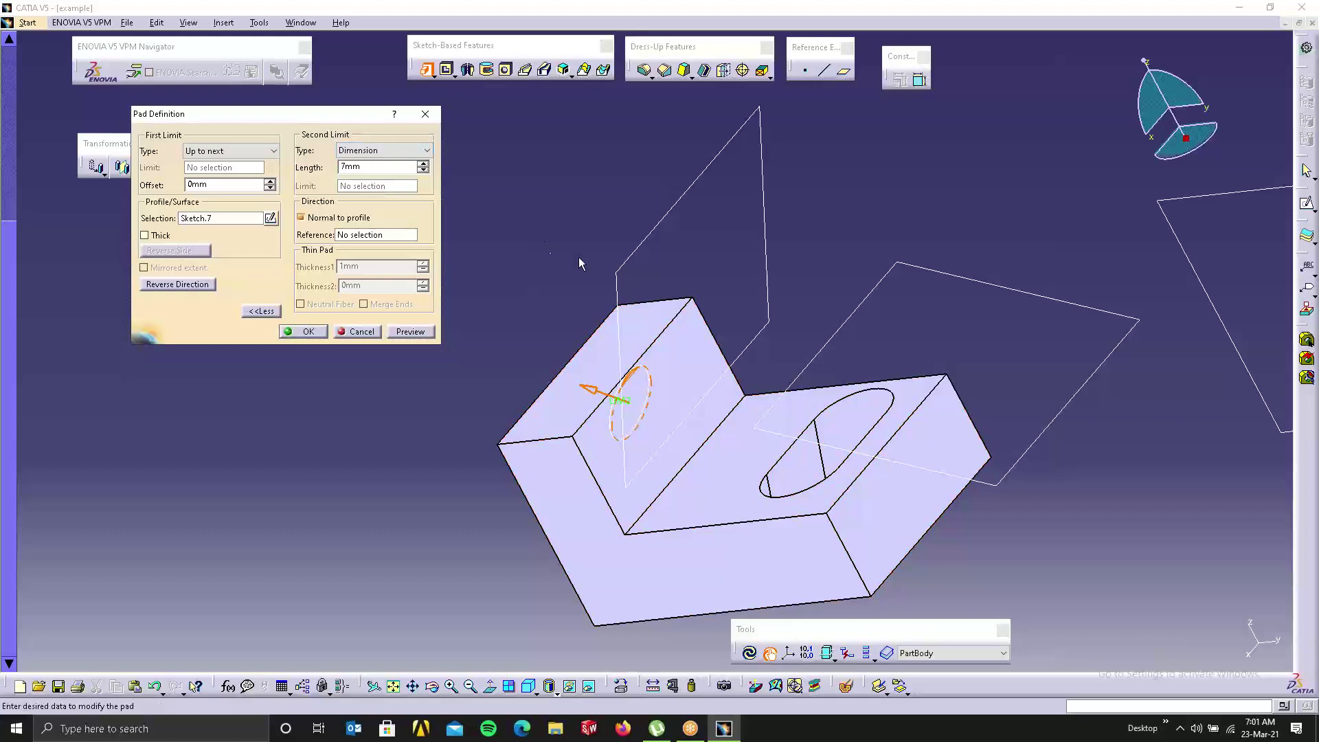
click(423, 163)
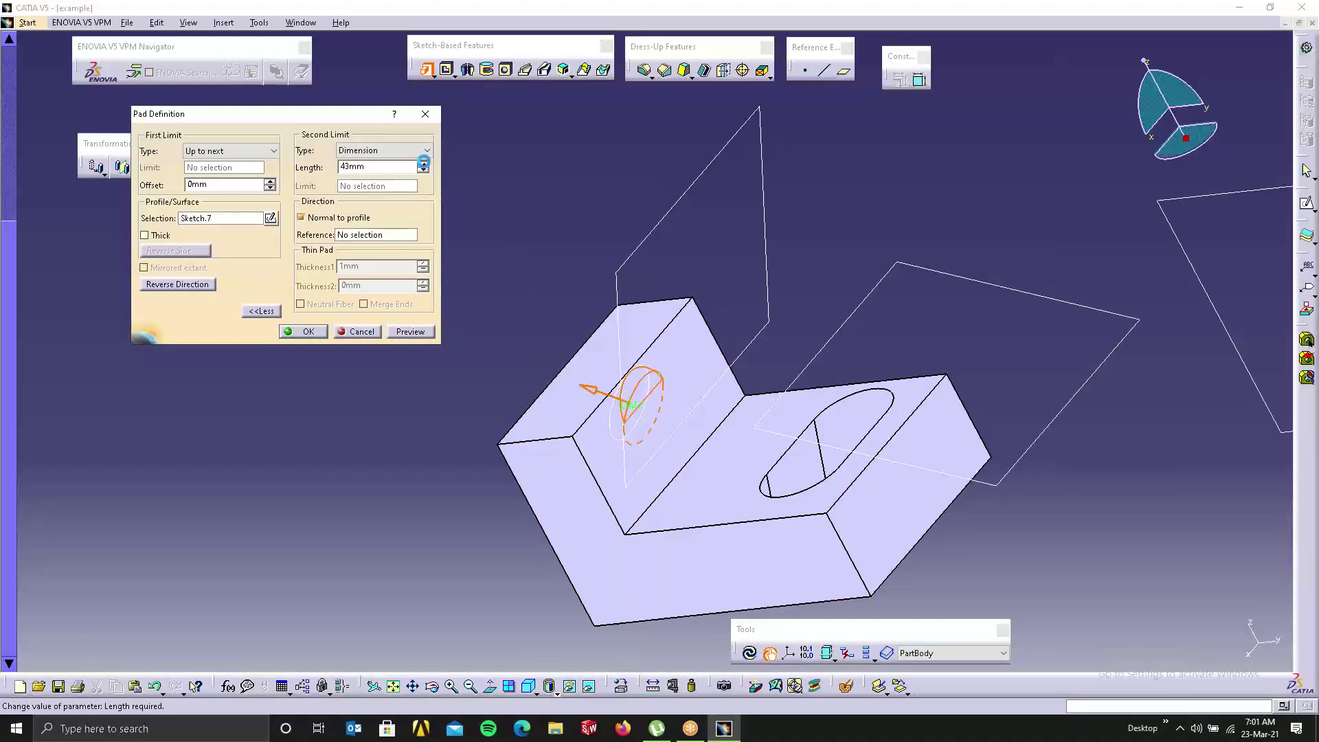
click(423, 162)
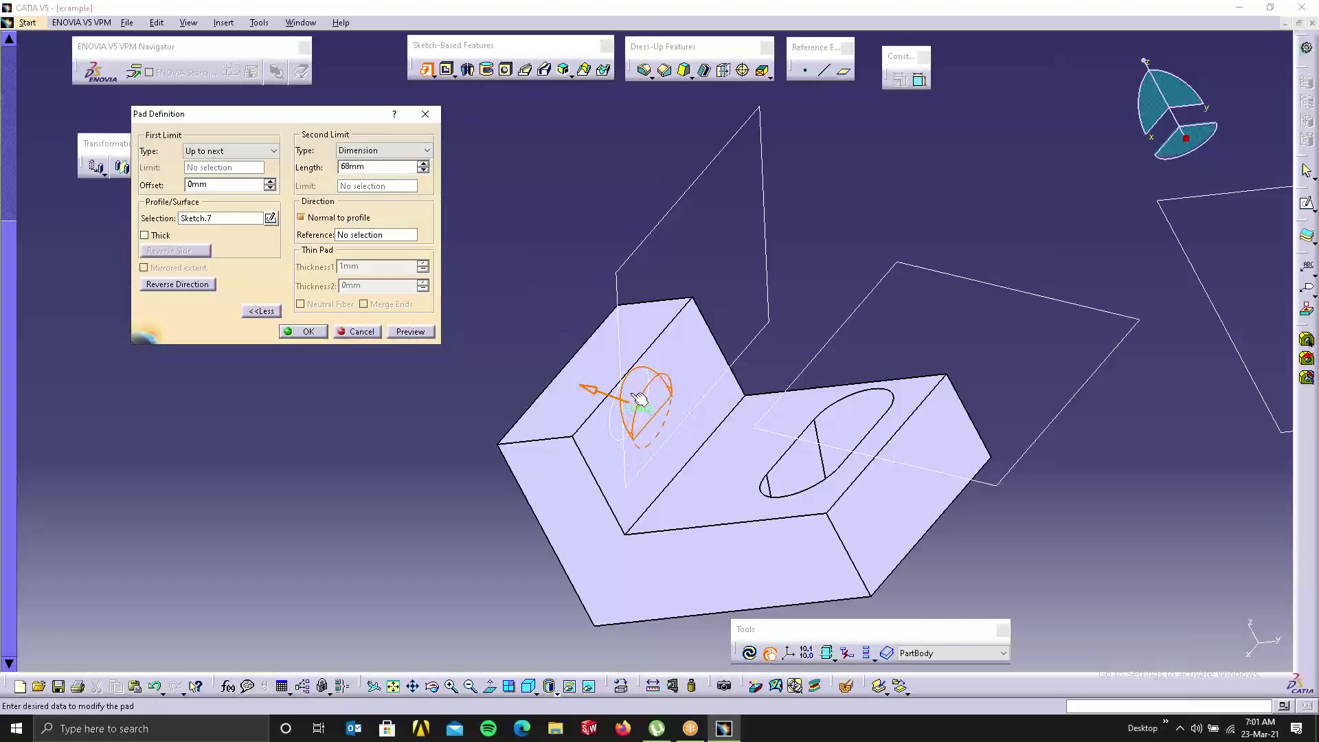
drag(648, 416, 735, 410)
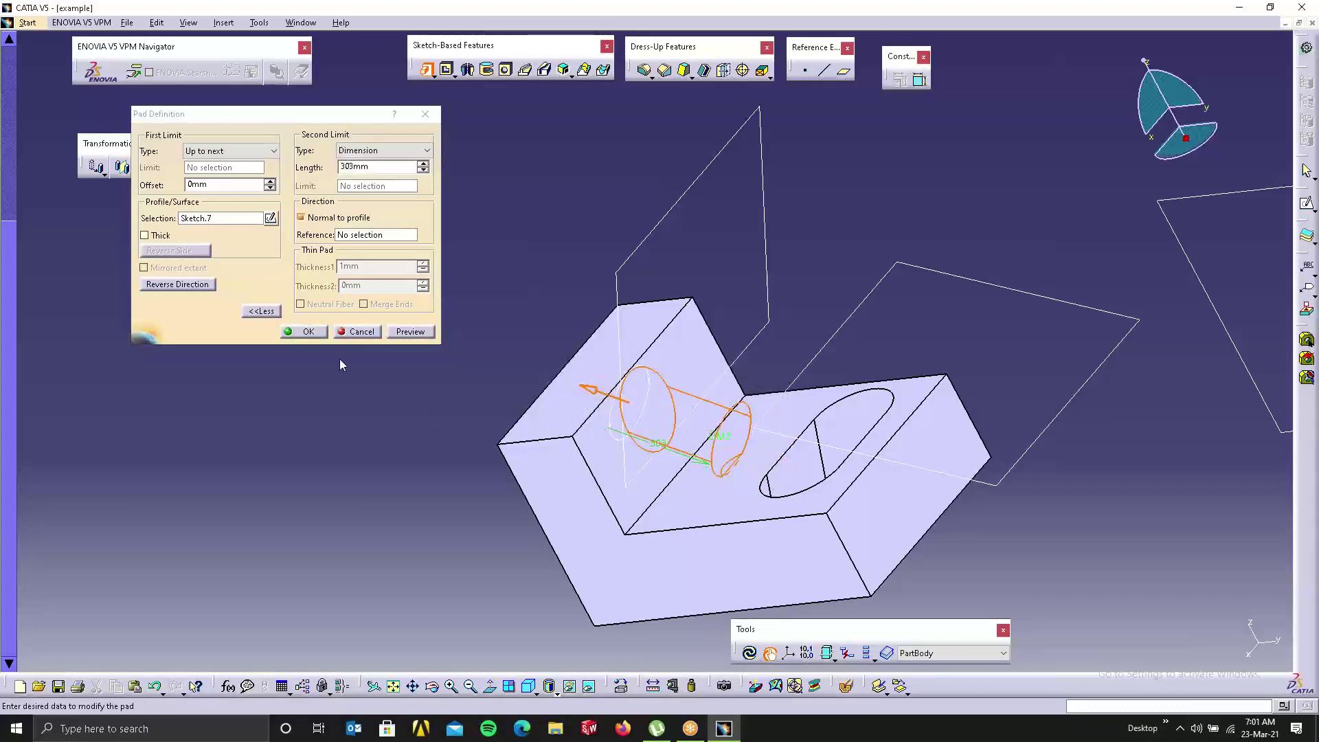
key(Return)
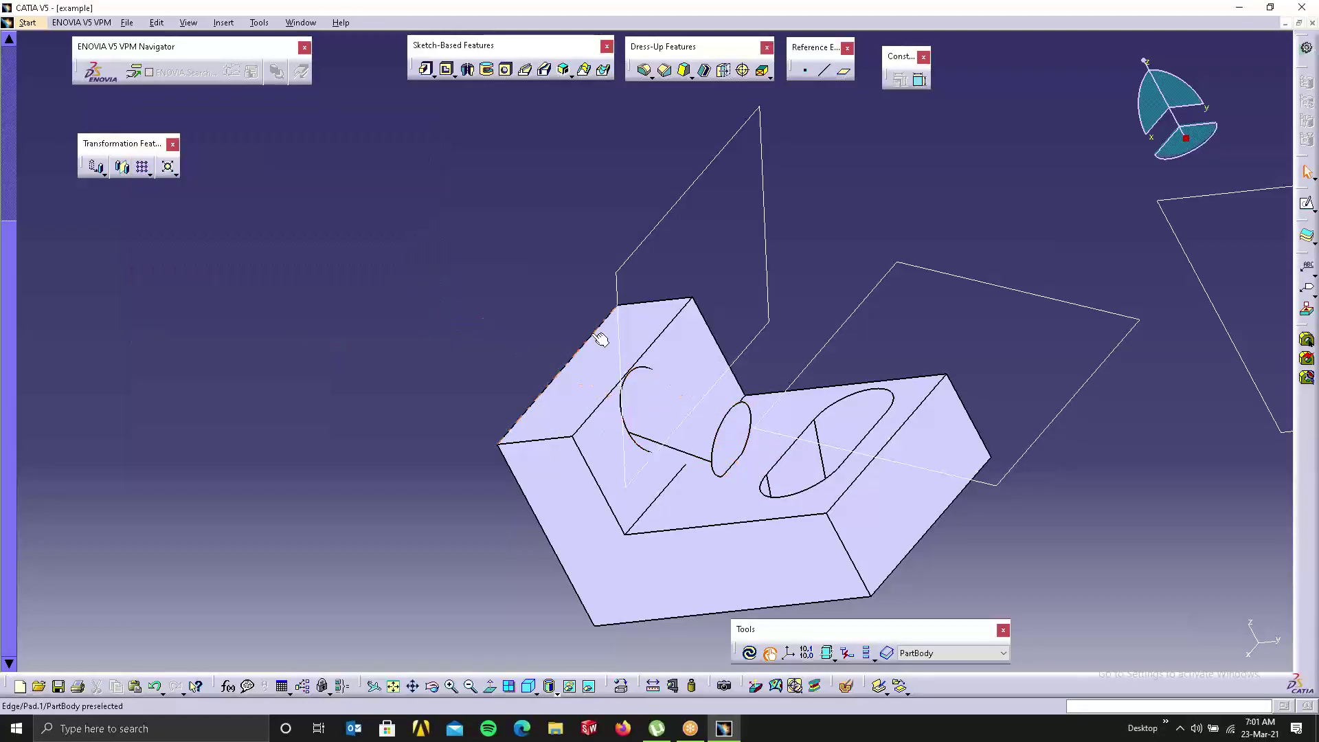
Step: Edit the round pad and shorten its second limit so the boss projects less from the upright's inner face
middle_drag(603, 339, 621, 248)
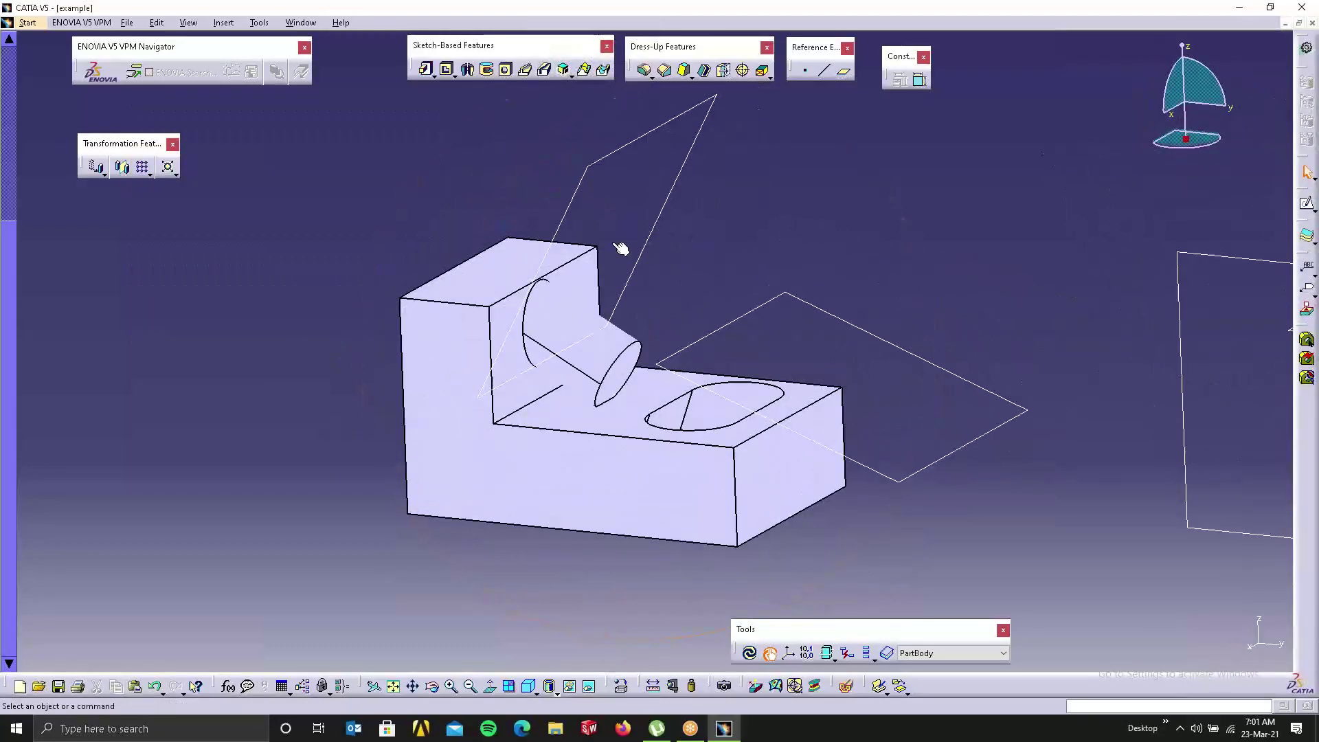
double_click(591, 376)
click(604, 377)
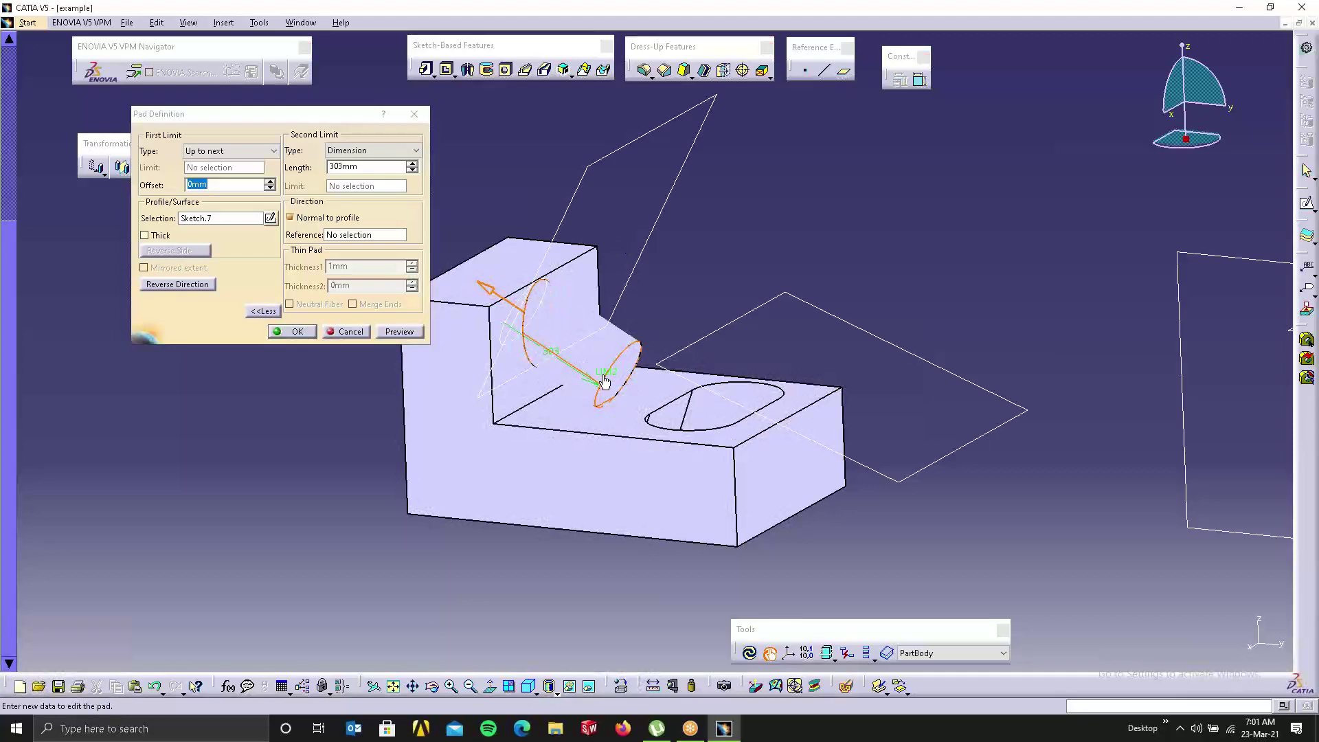
drag(614, 373, 452, 354)
click(296, 332)
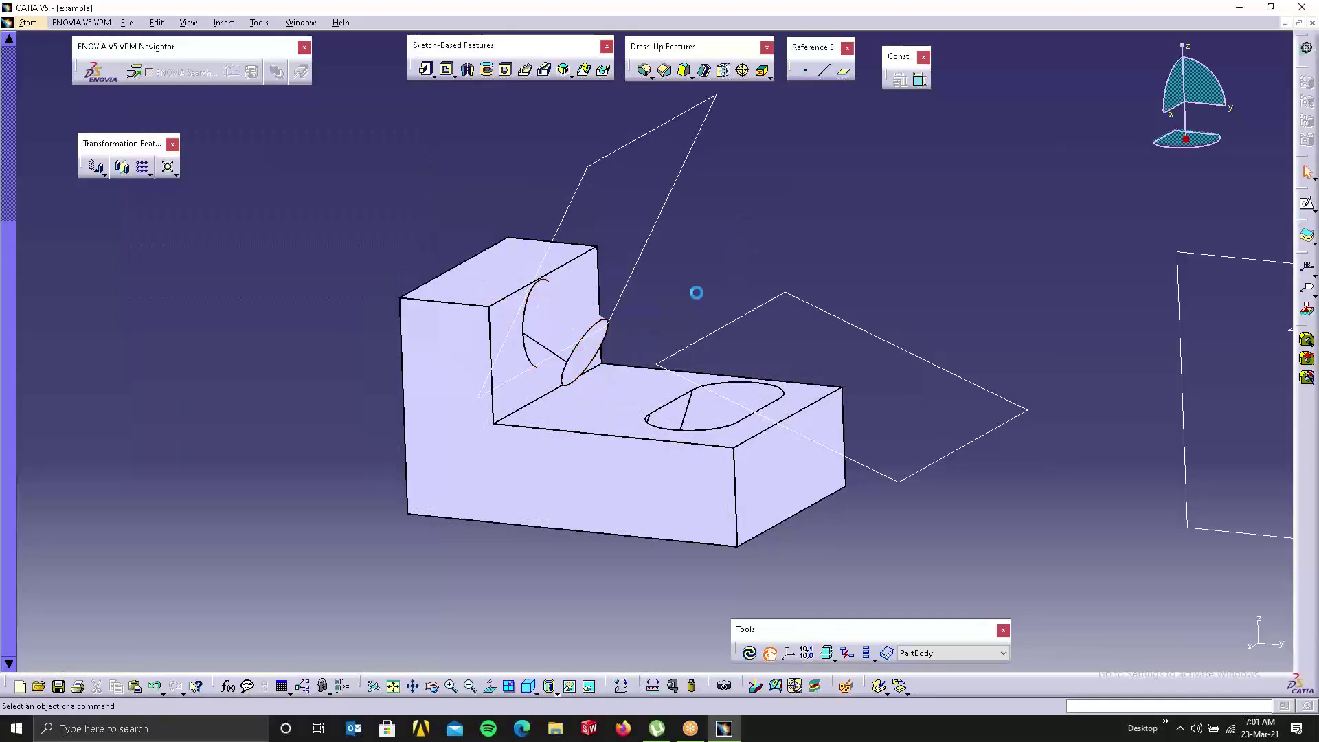
middle_drag(695, 291, 357, 496)
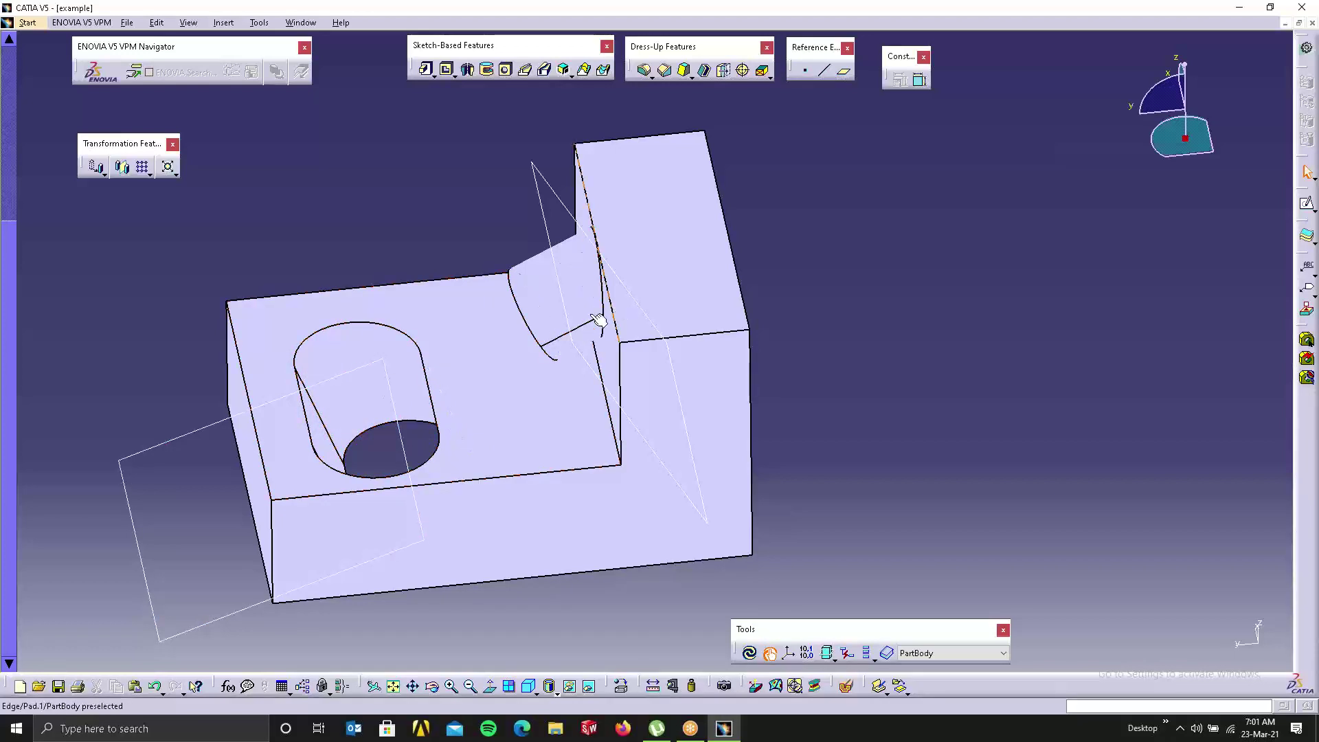
click(885, 24)
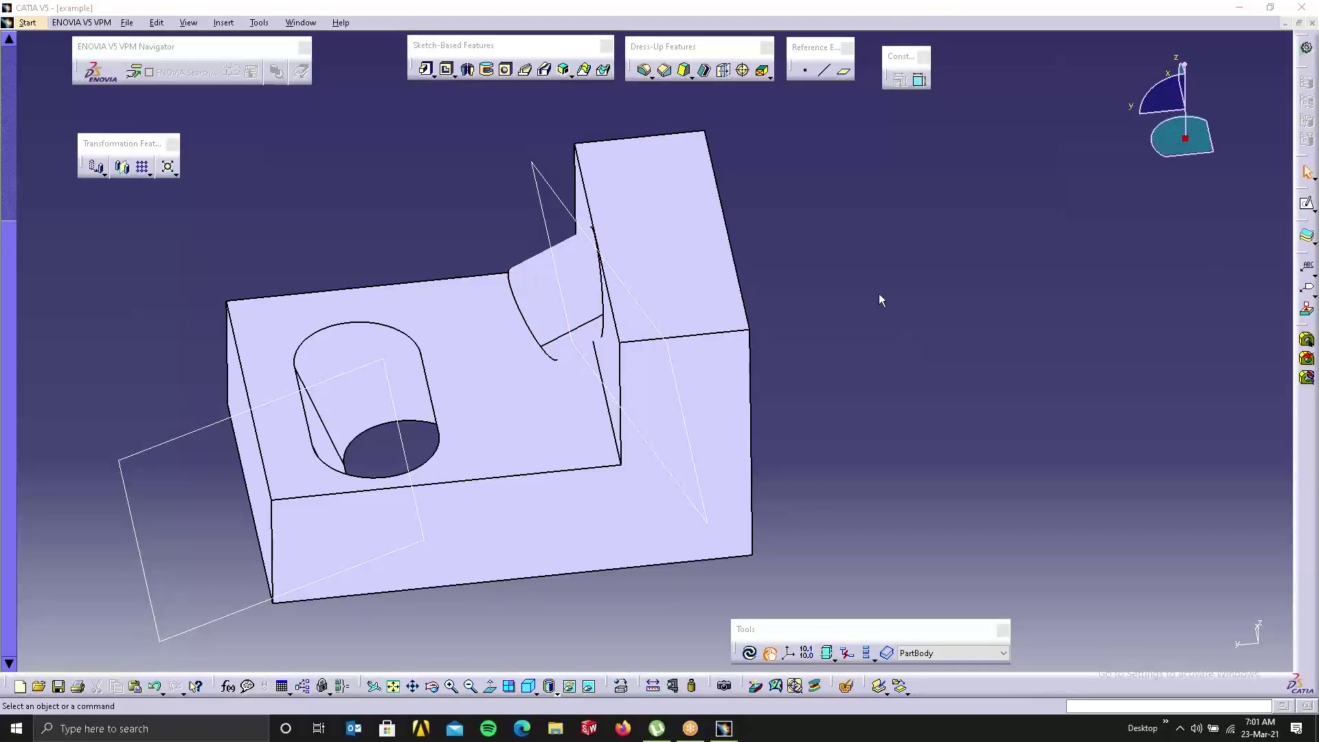
click(883, 263)
click(1080, 55)
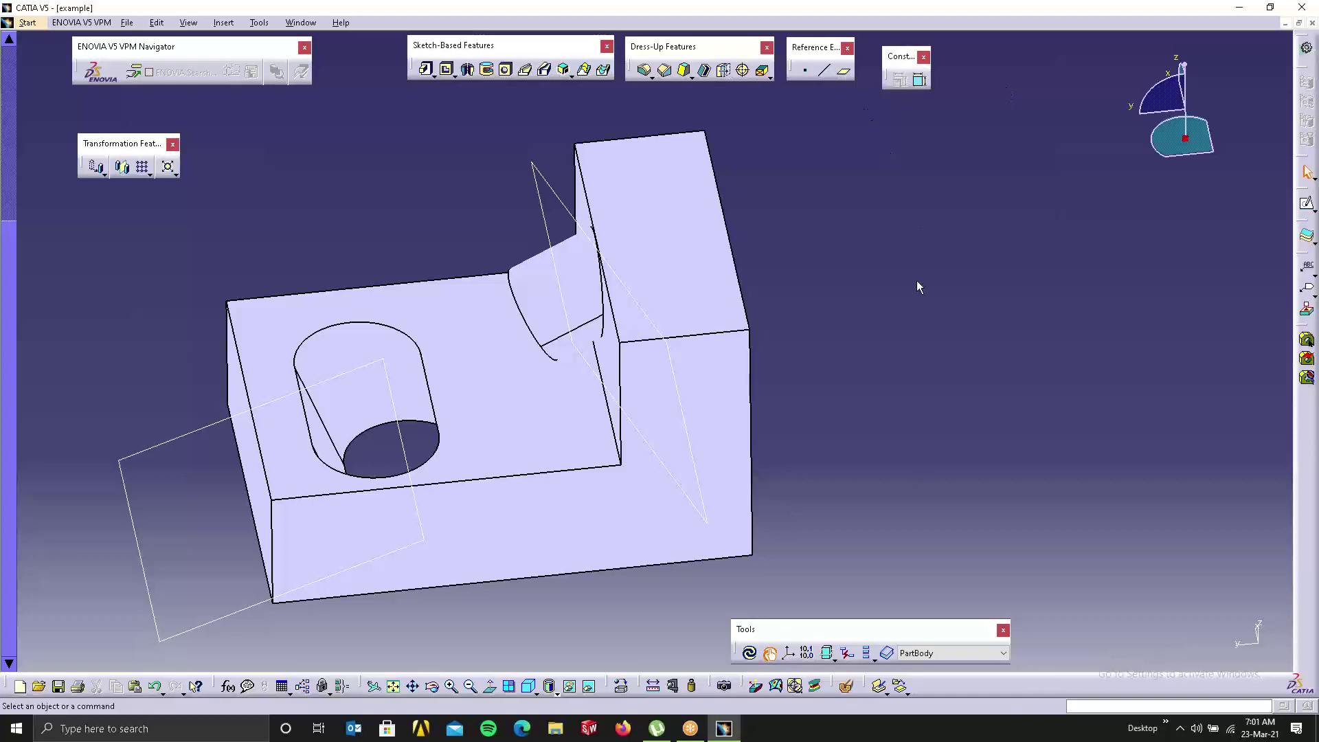
Step: Create a reference plane through three points: the end vertex of Line.3, Point.2 and Point.5
click(839, 73)
click(1061, 183)
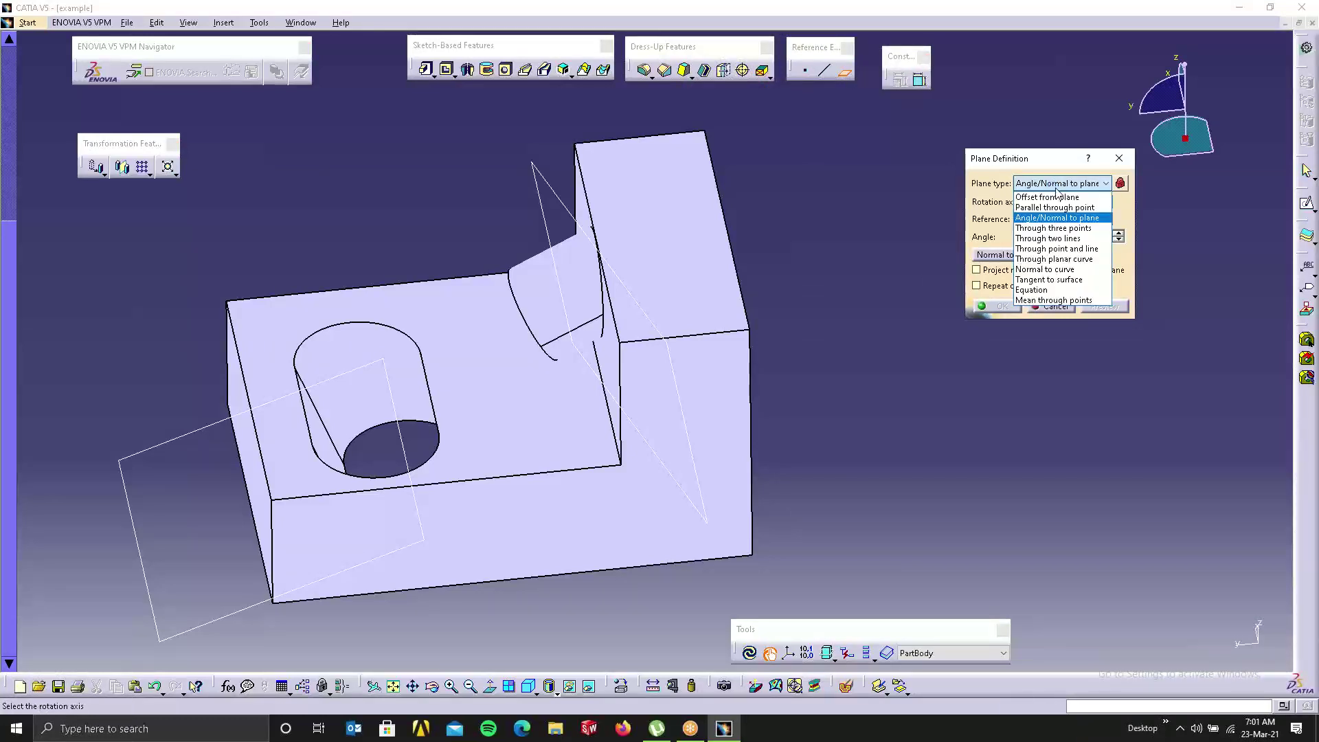
click(1053, 229)
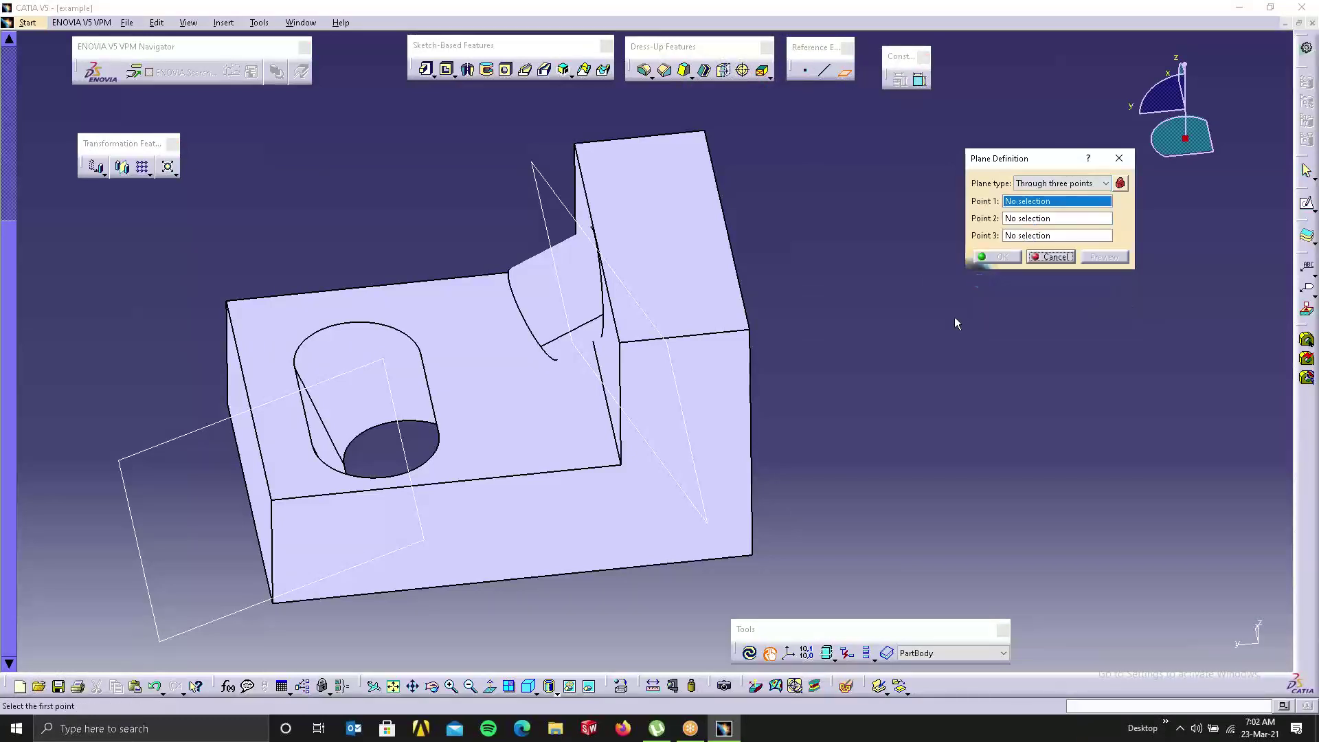
middle_drag(849, 201, 859, 383)
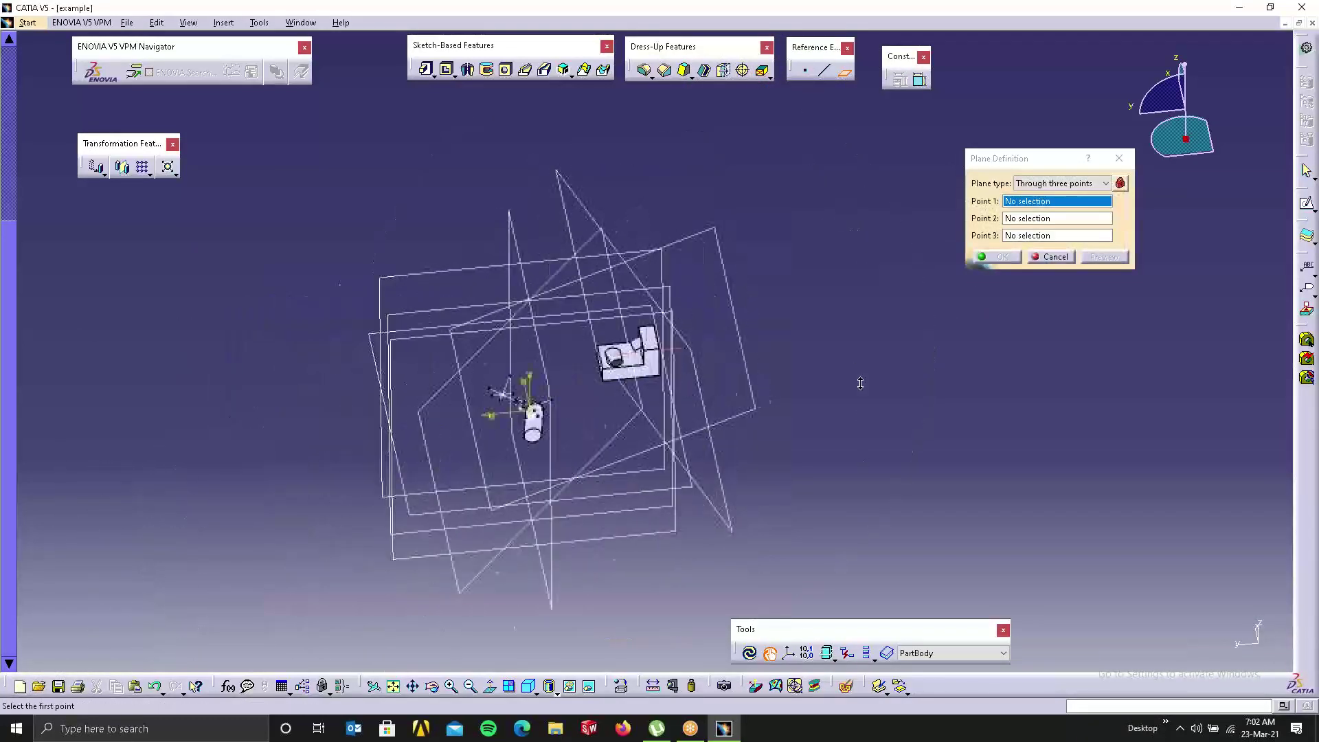
middle_drag(677, 591, 671, 499)
middle_drag(283, 581, 603, 233)
middle_drag(505, 322, 359, 244)
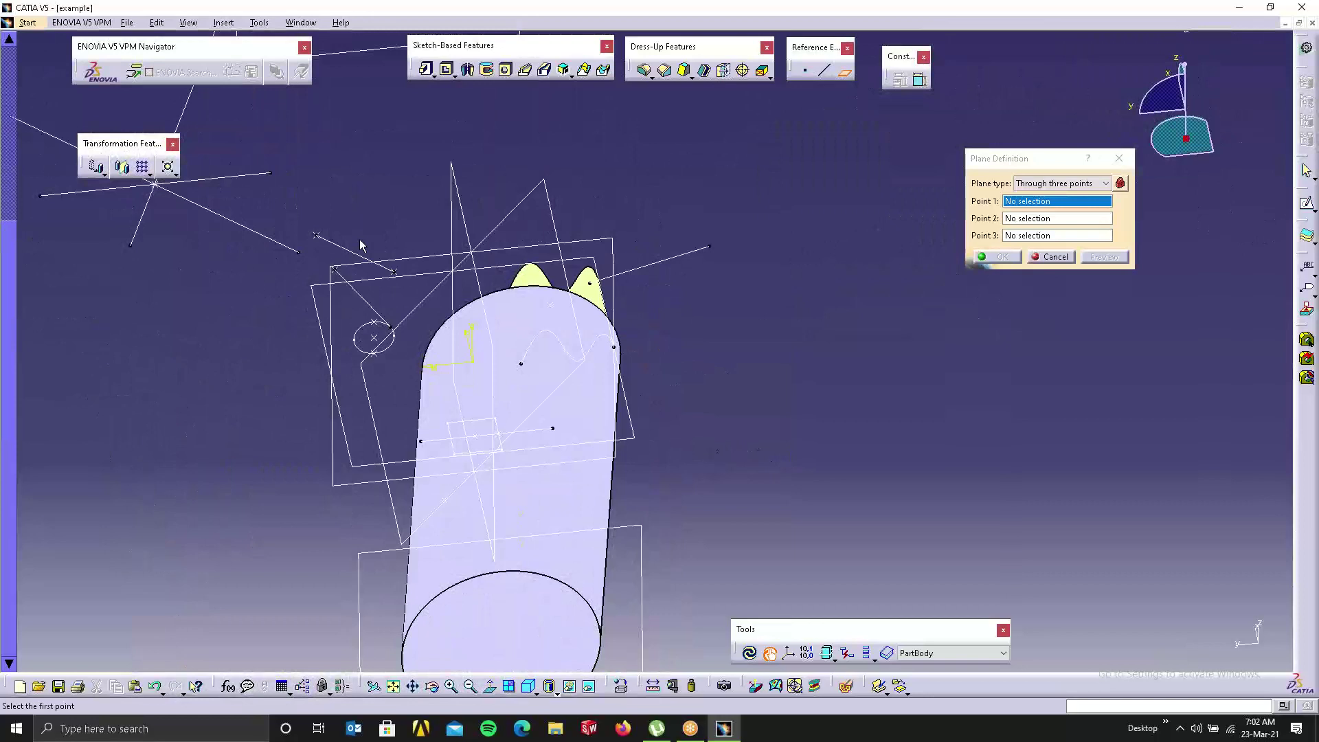
click(300, 251)
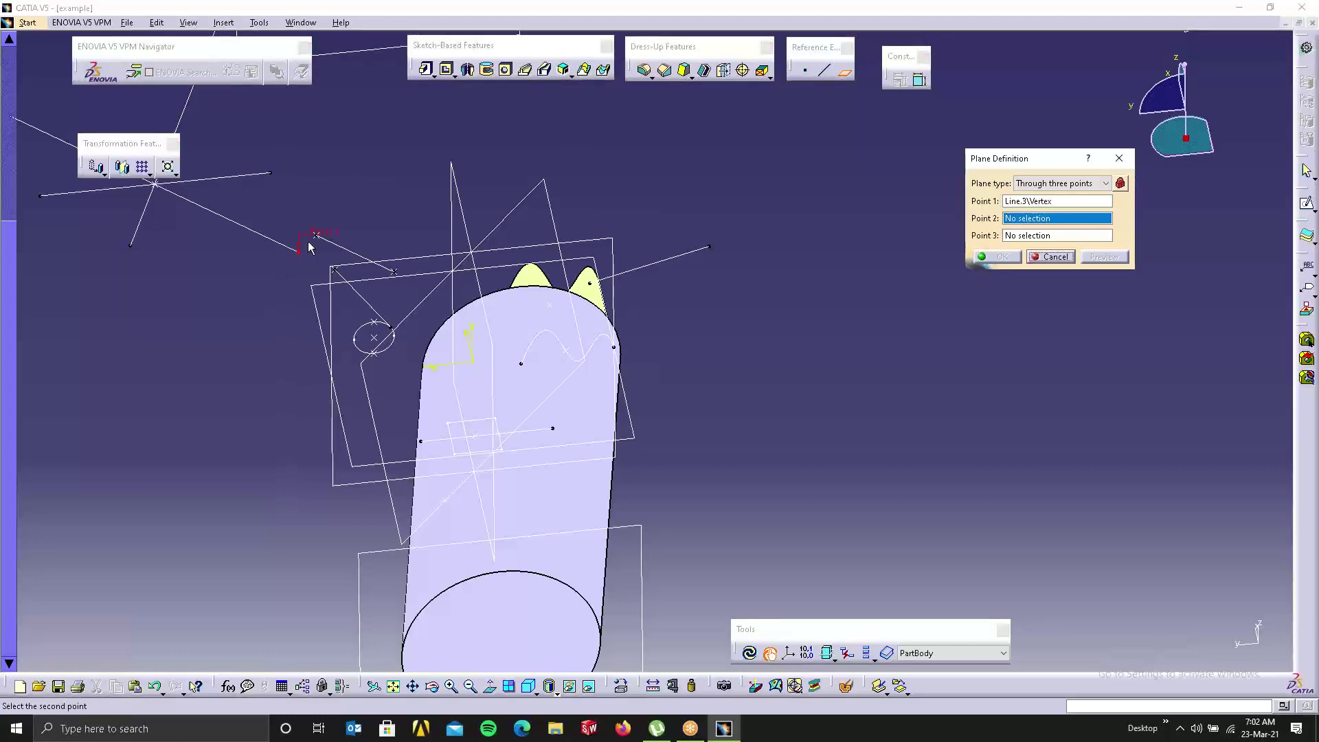
click(314, 233)
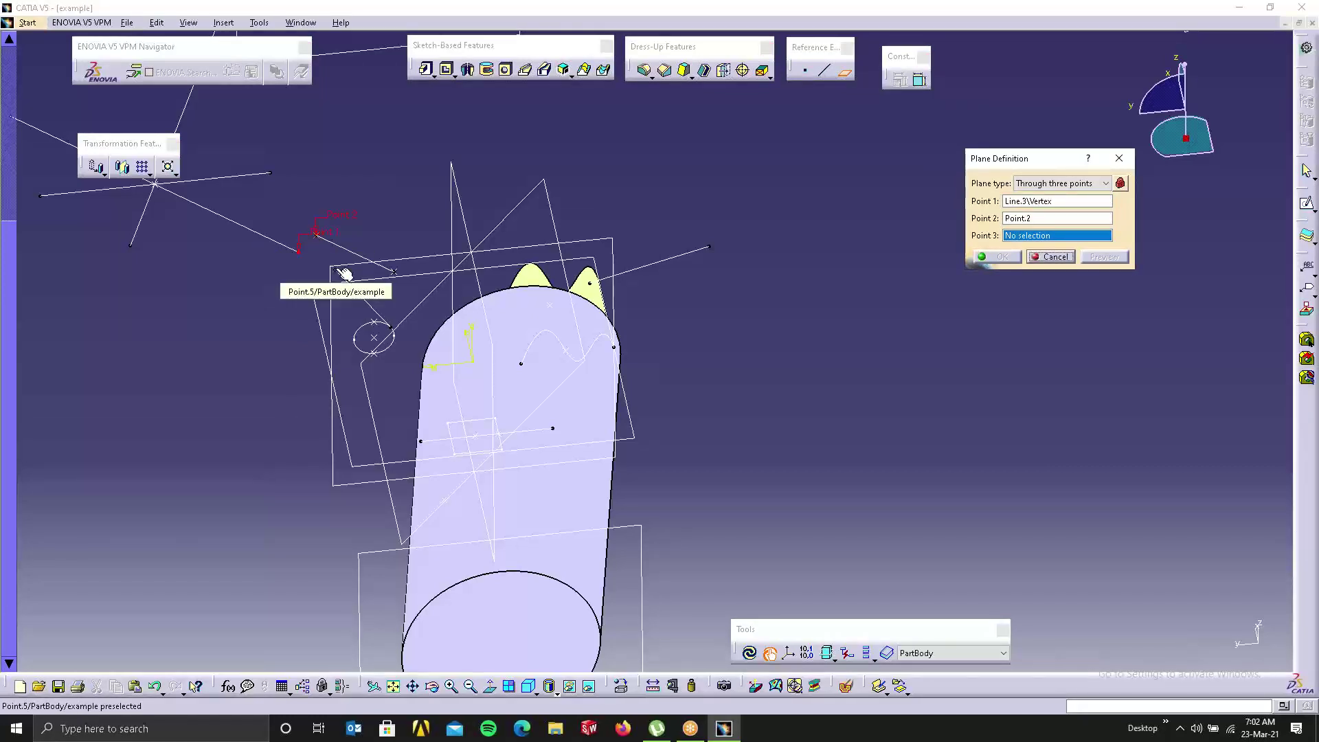
click(338, 269)
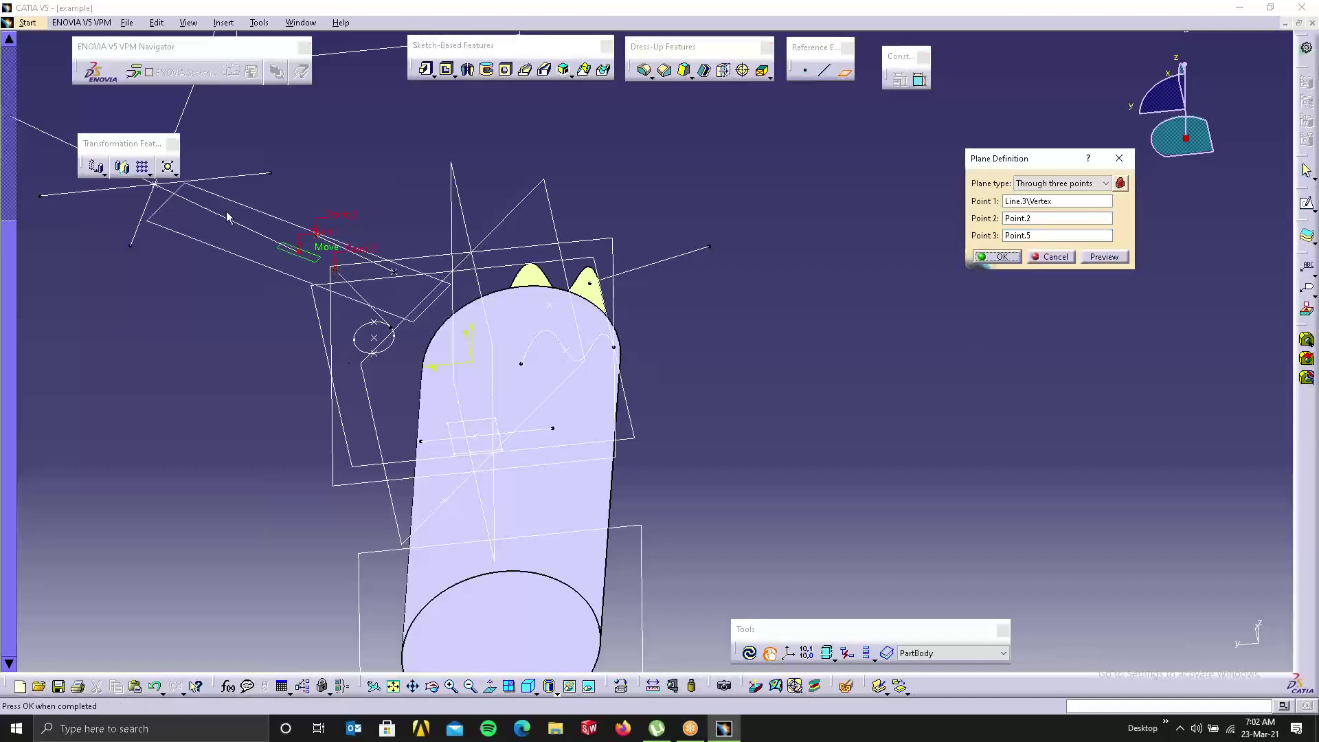
middle_drag(630, 143, 14, 405)
middle_drag(550, 233, 281, 518)
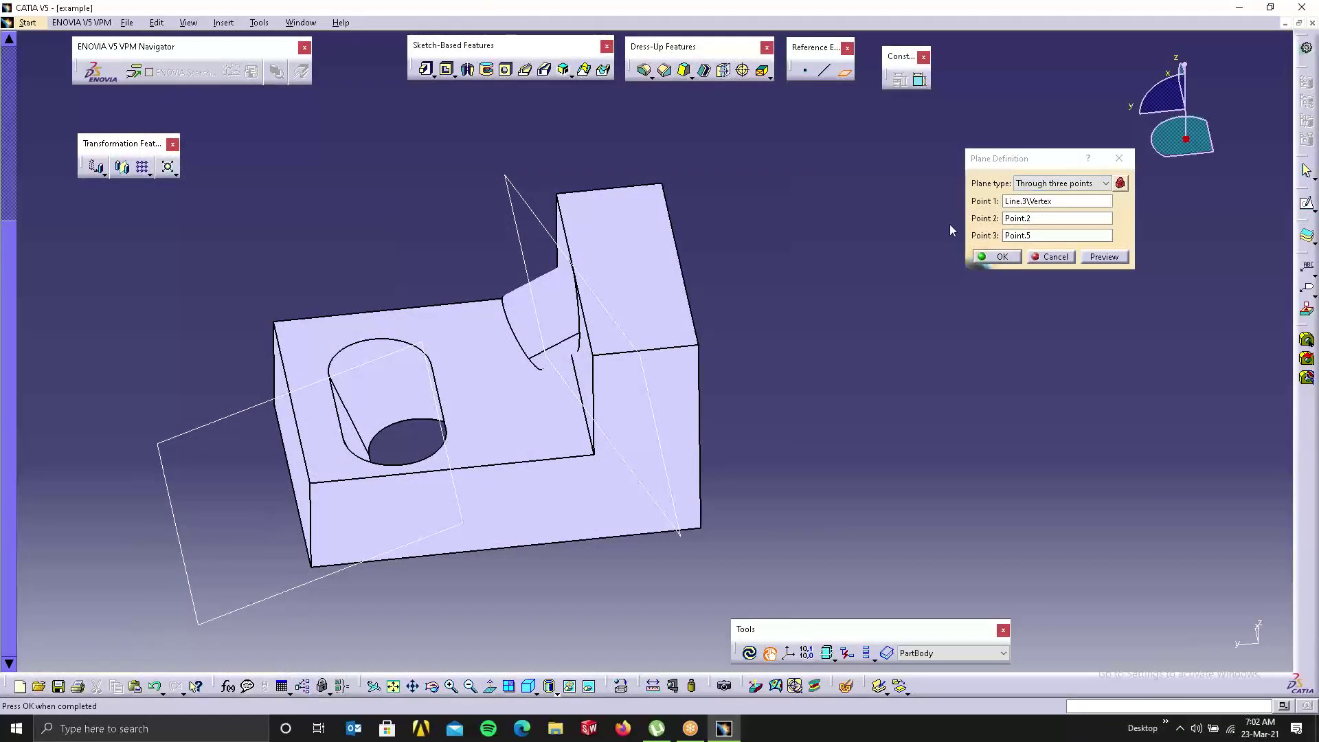
click(1002, 257)
Step: Try a plane through three points using diagonally opposite corners of the upright's top face and the base's lower end corner
click(844, 74)
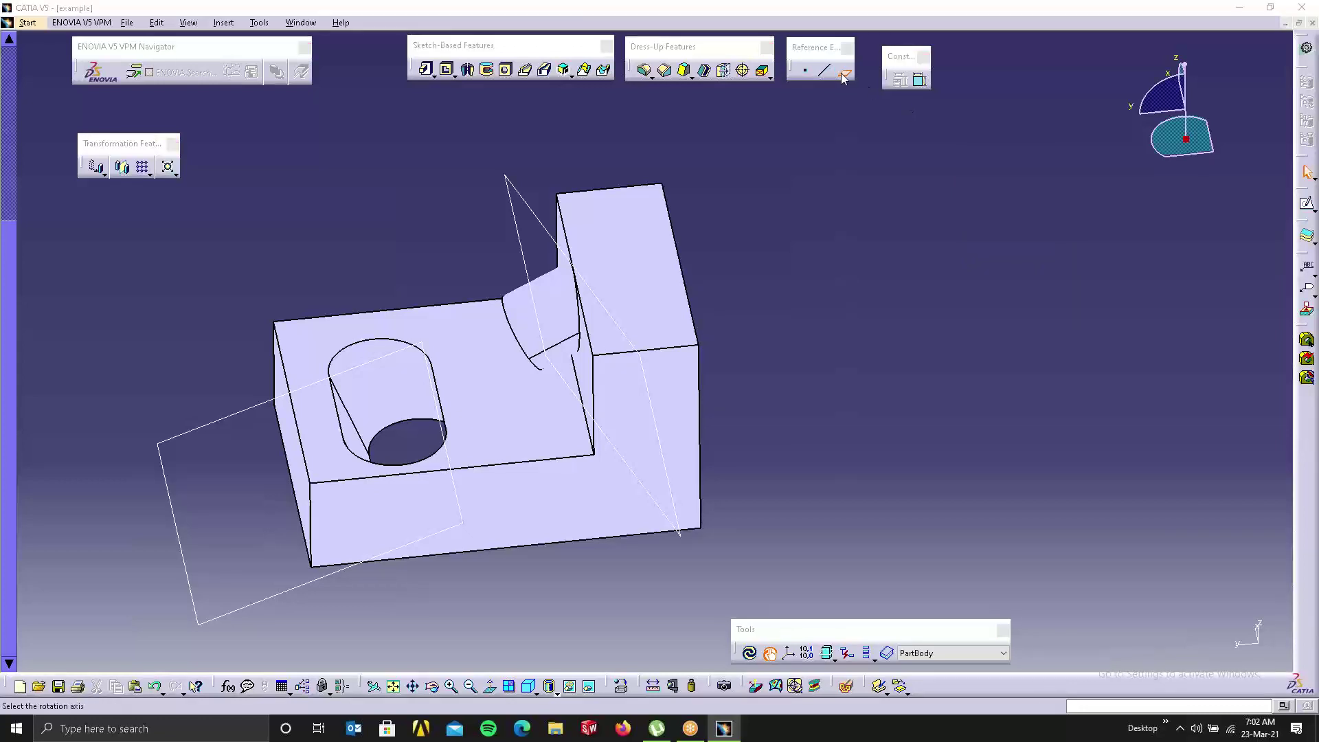
click(1062, 183)
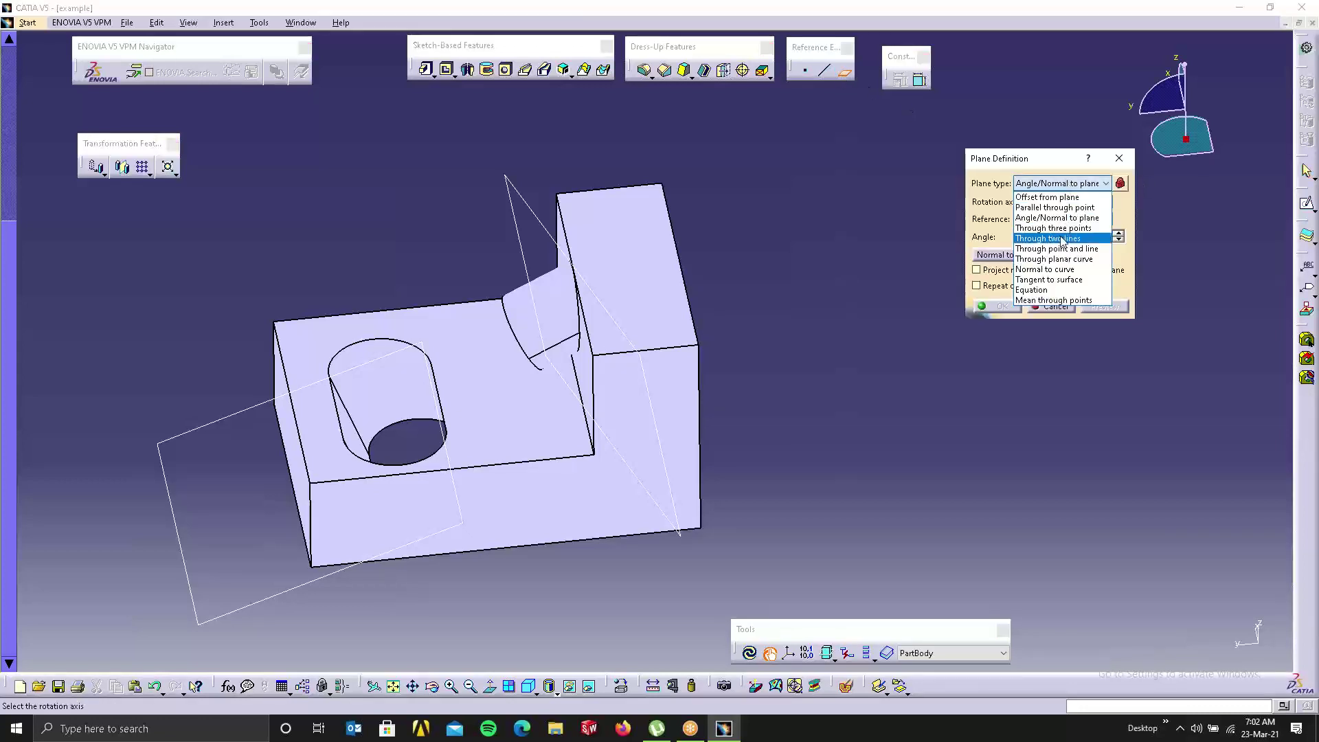
click(1051, 228)
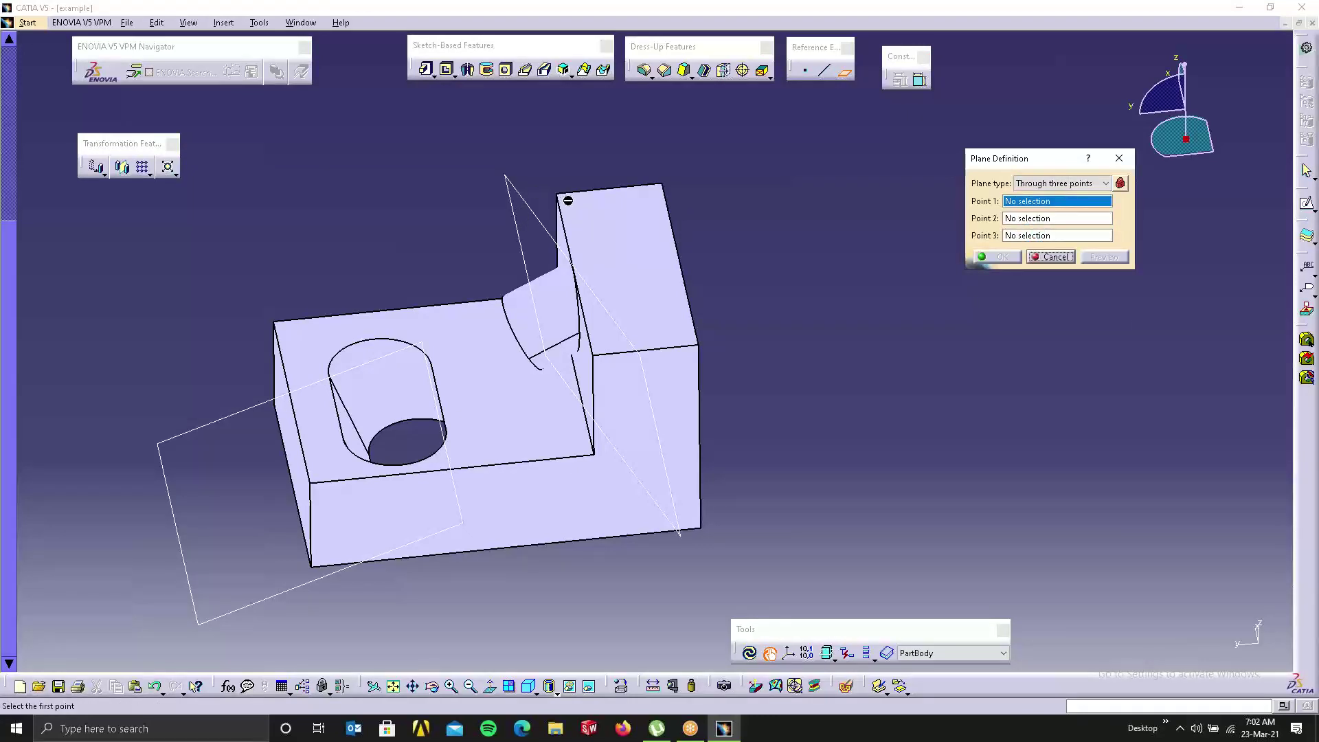
click(559, 195)
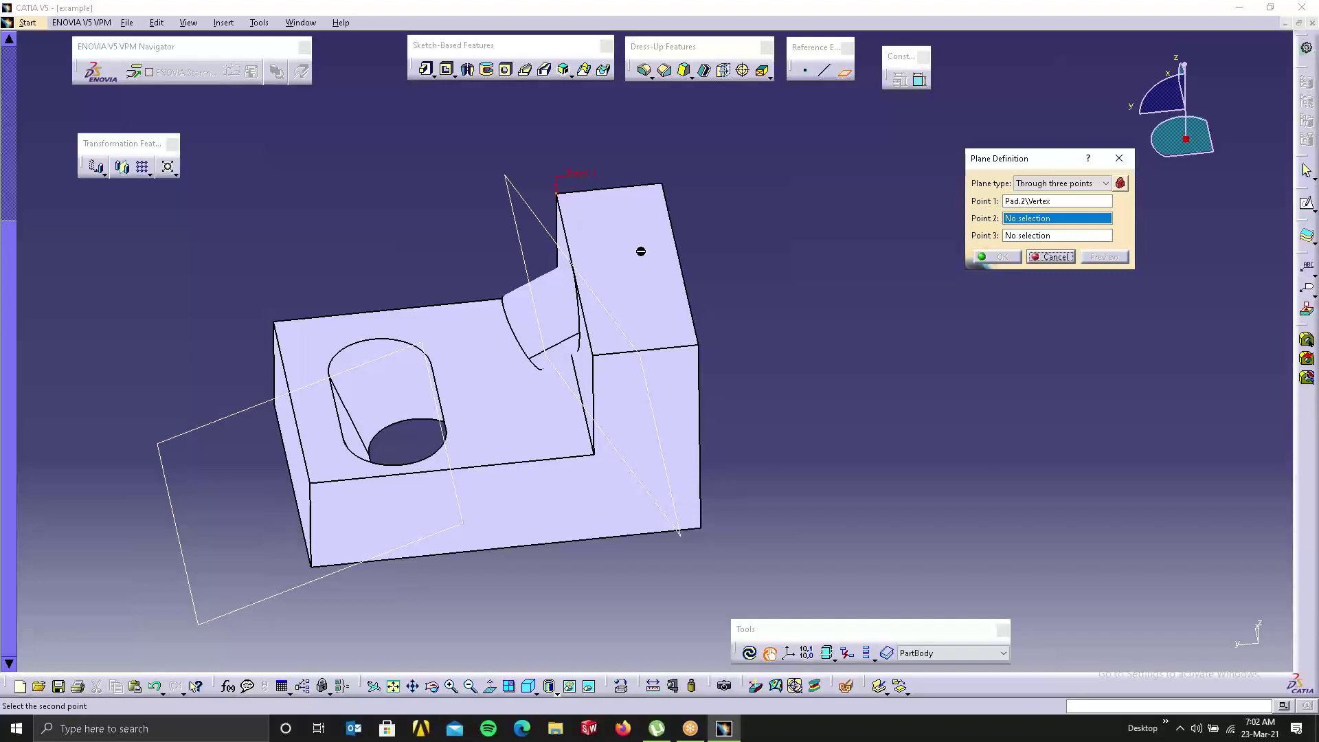
click(701, 347)
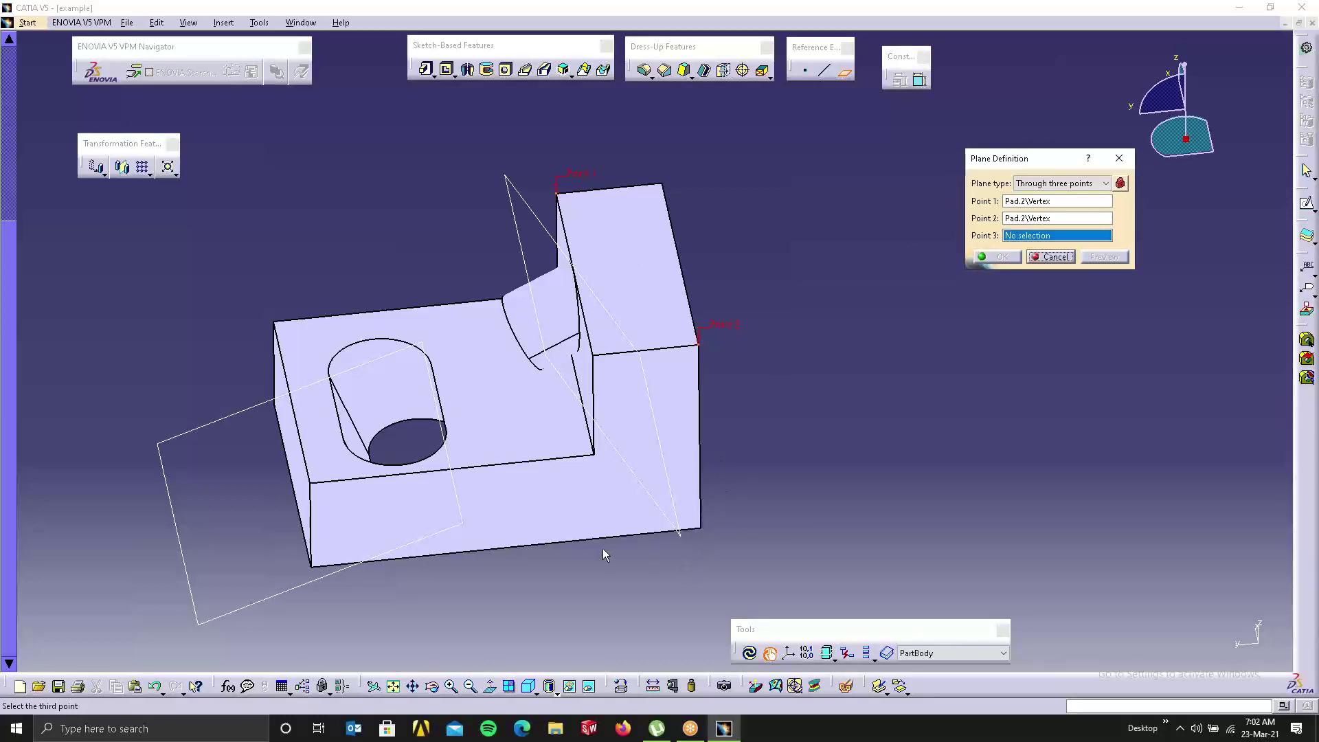
click(312, 566)
middle_drag(559, 288, 625, 334)
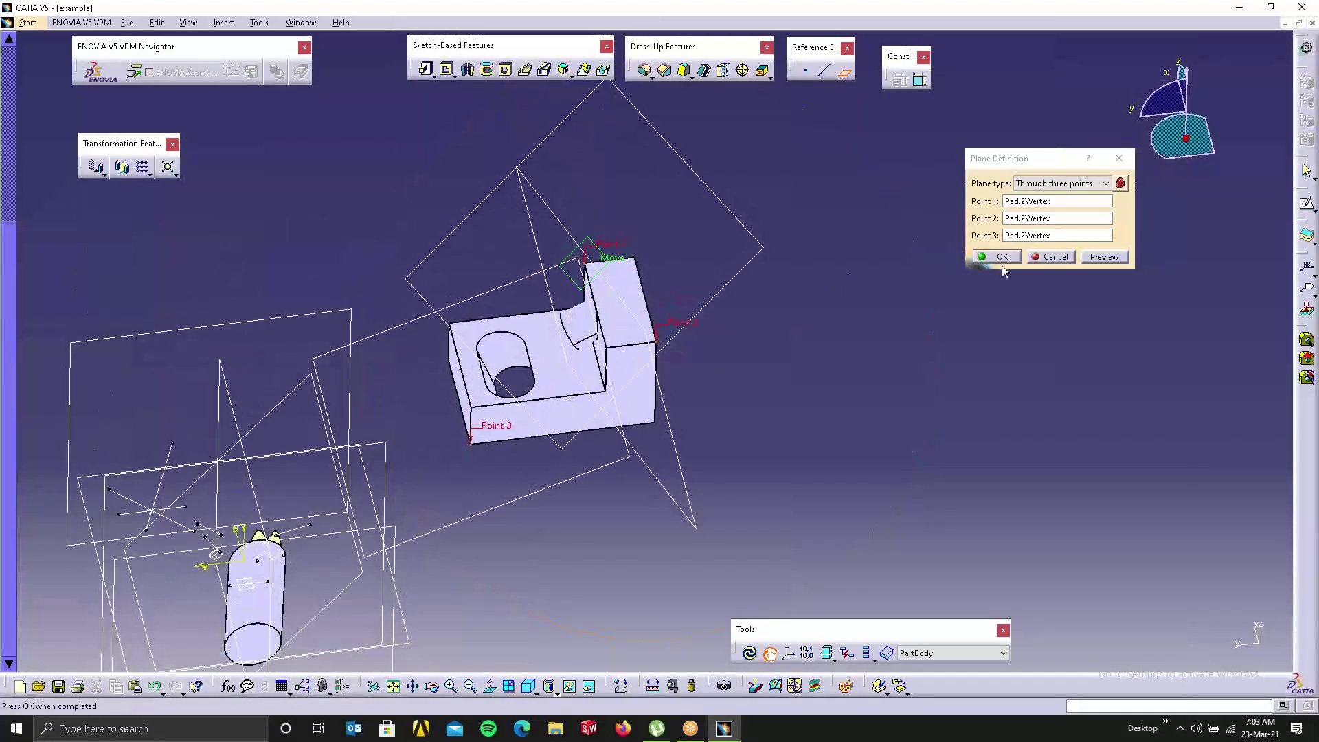
middle_drag(649, 283, 691, 117)
middle_drag(732, 332, 549, 189)
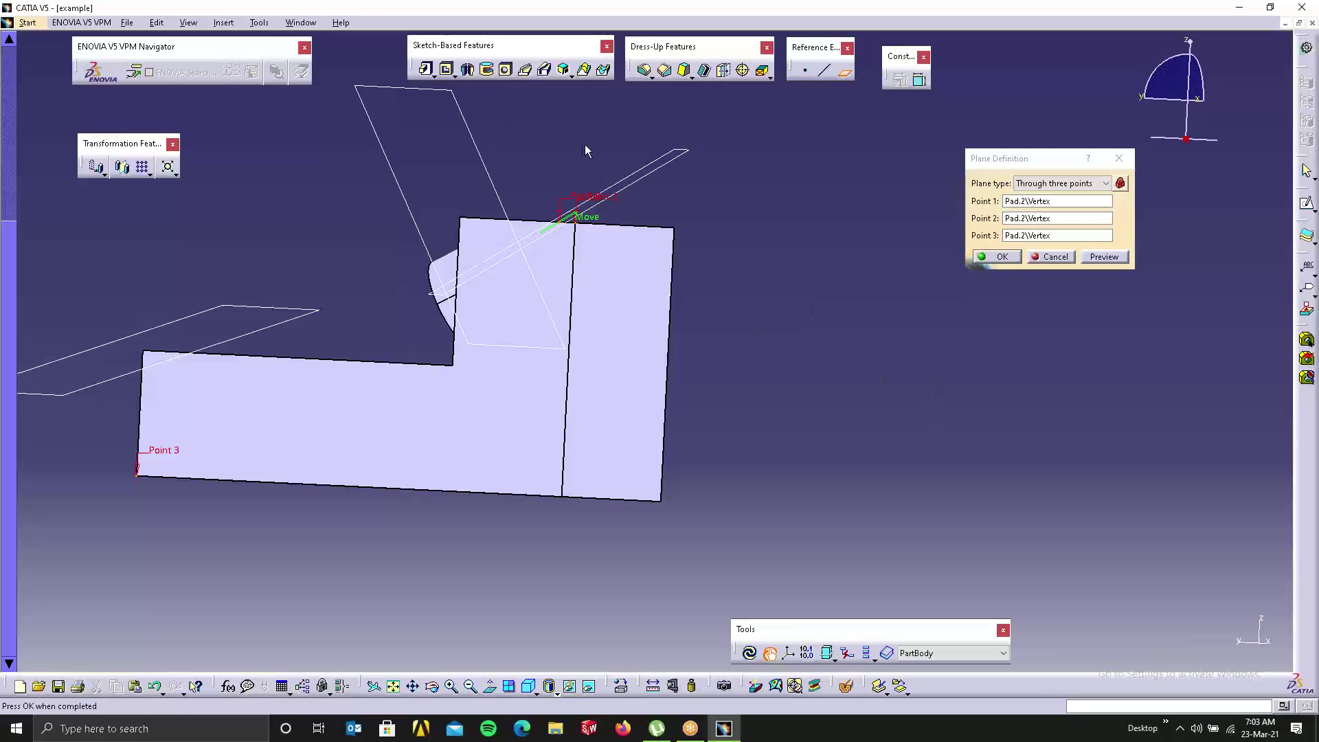
middle_drag(495, 306, 547, 294)
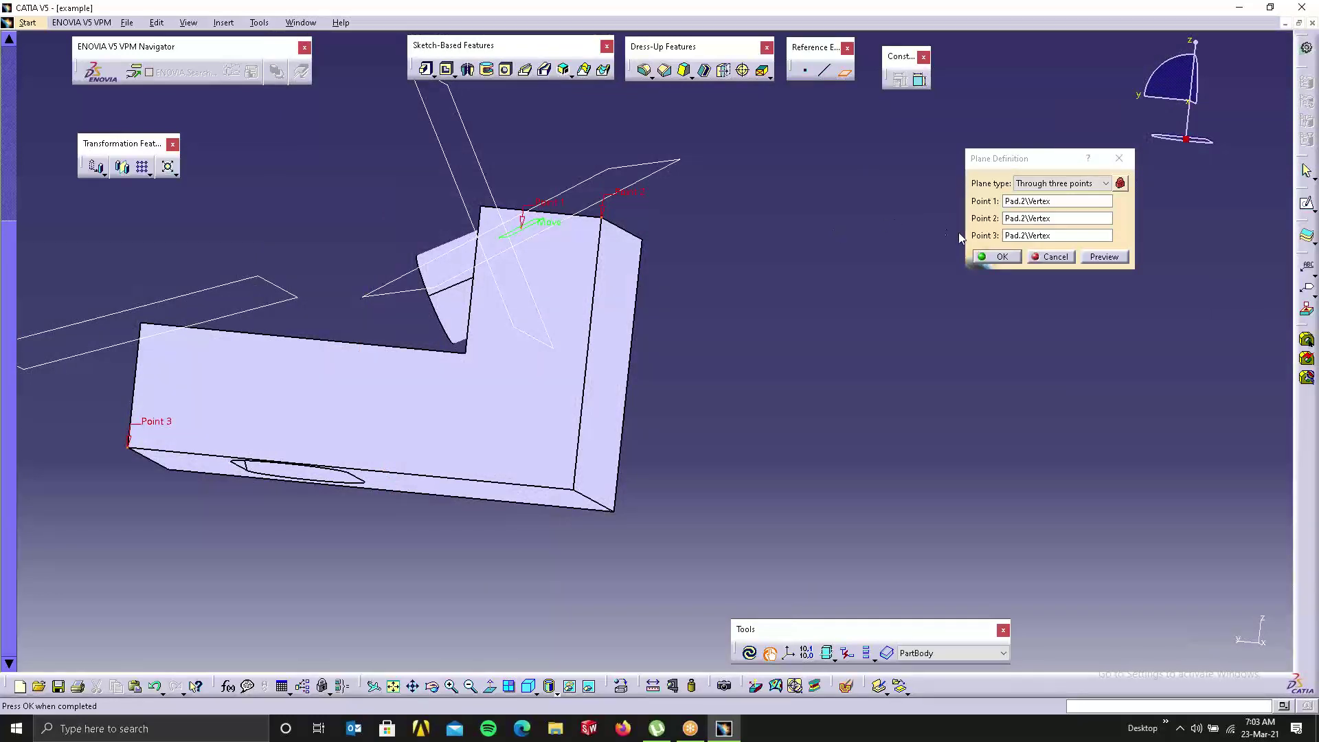
Step: Try the base's upper end corner as the plane's third point, and discard the plane definition
click(1039, 236)
right_click(1042, 236)
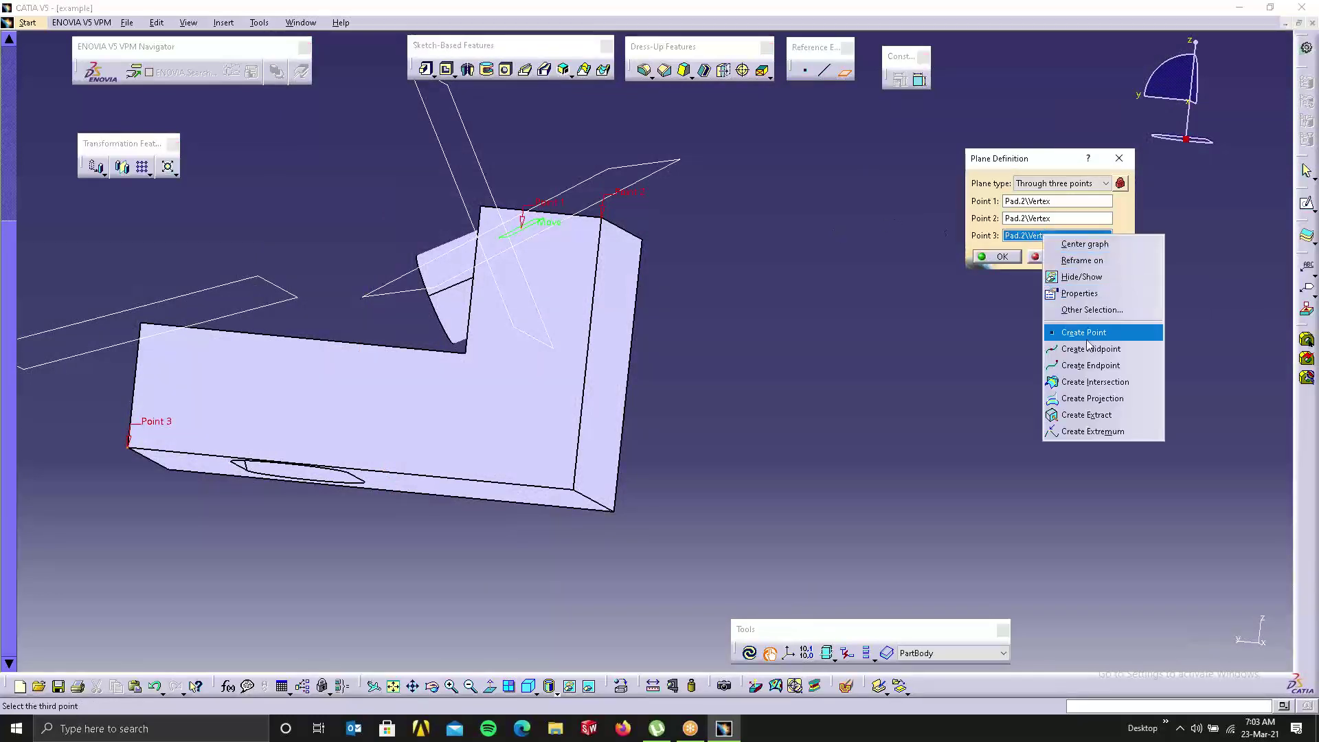
click(1024, 228)
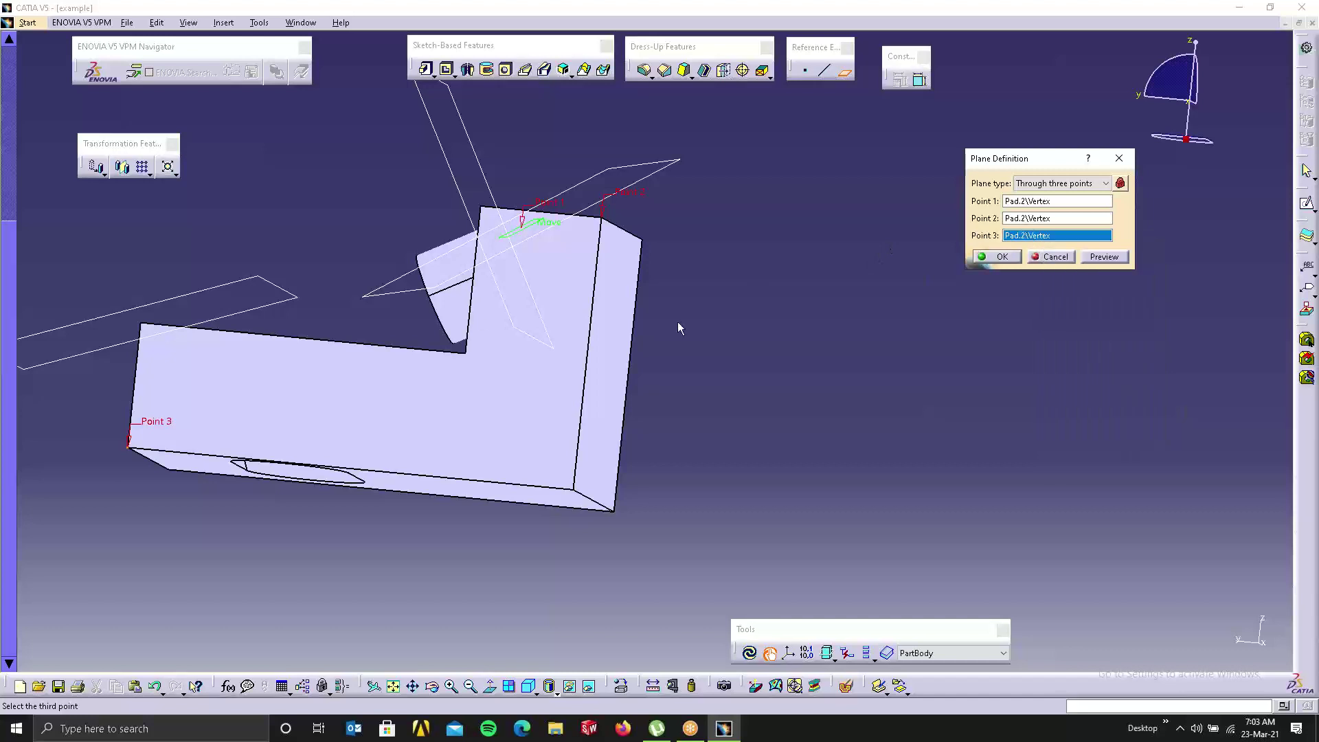
click(140, 325)
middle_drag(300, 310, 525, 374)
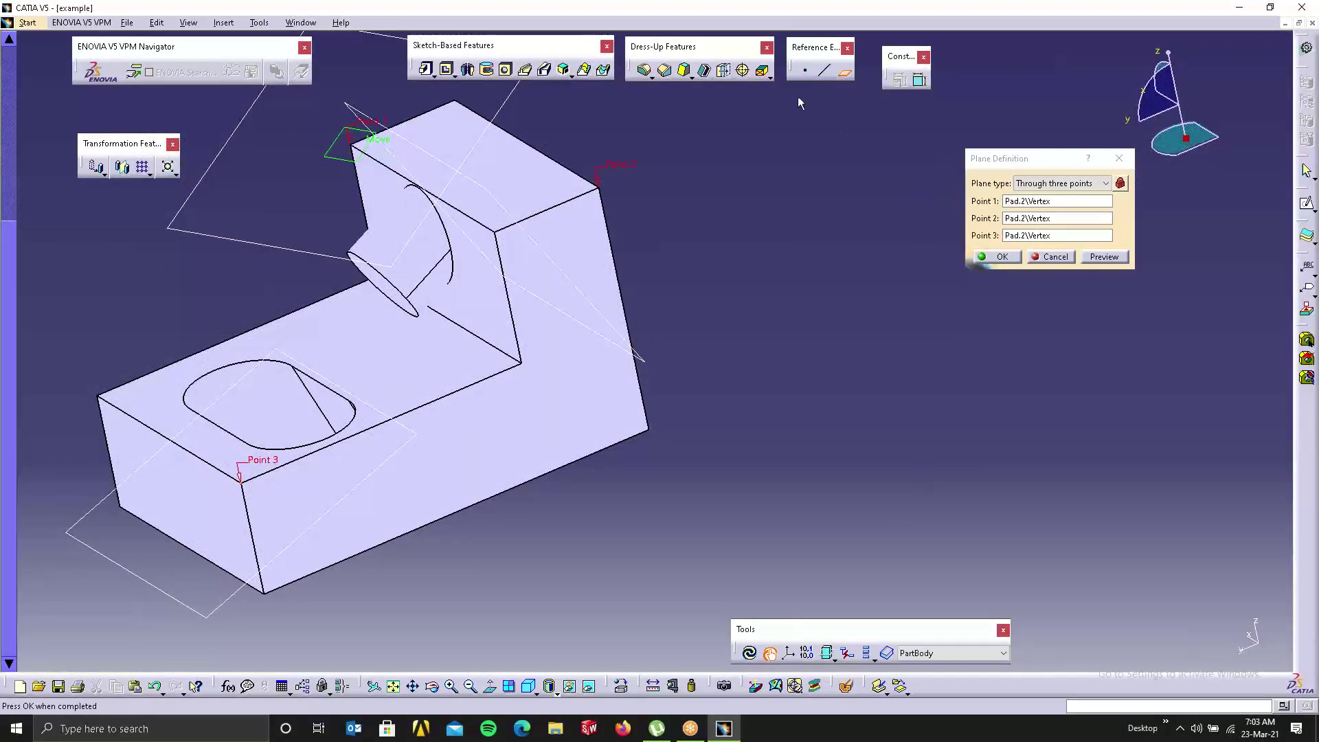
click(1055, 257)
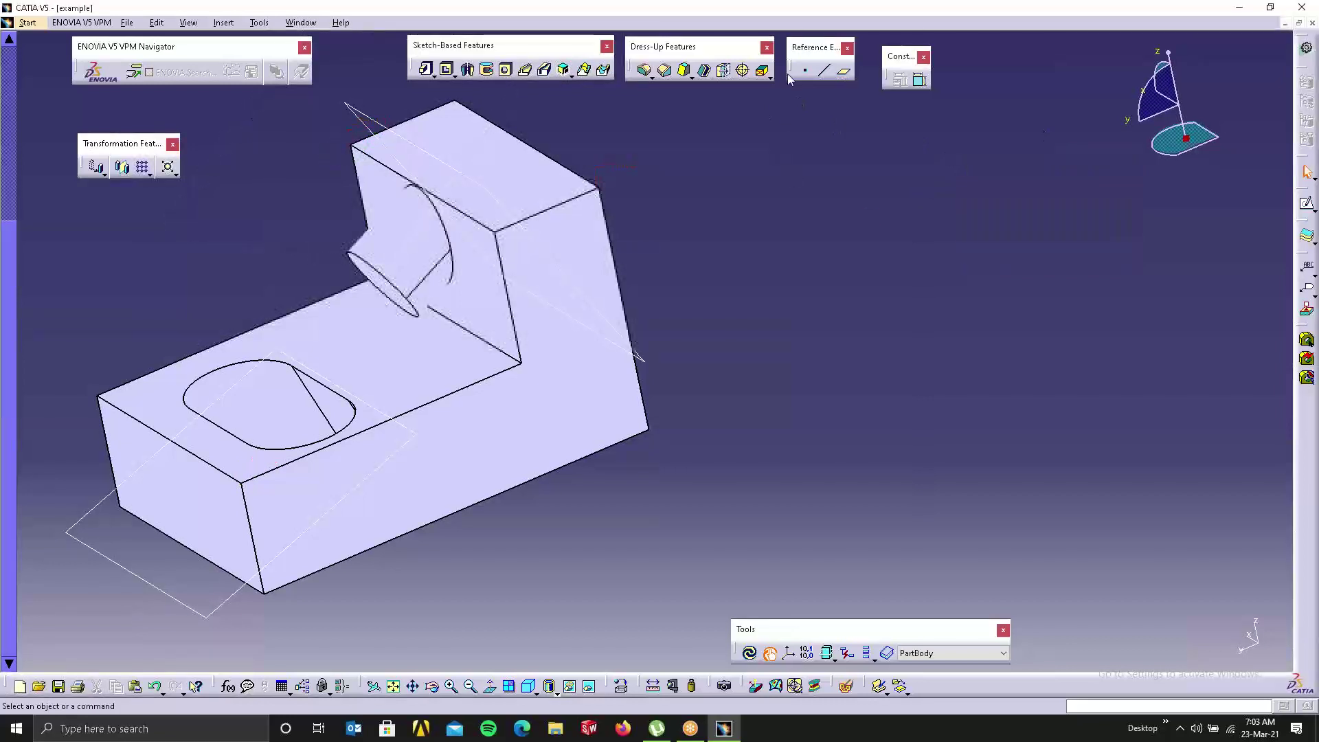
Step: Try a reference plane through two lines using the upright's top side edge and the base's lower long edge on the opposite side
click(843, 76)
click(1066, 182)
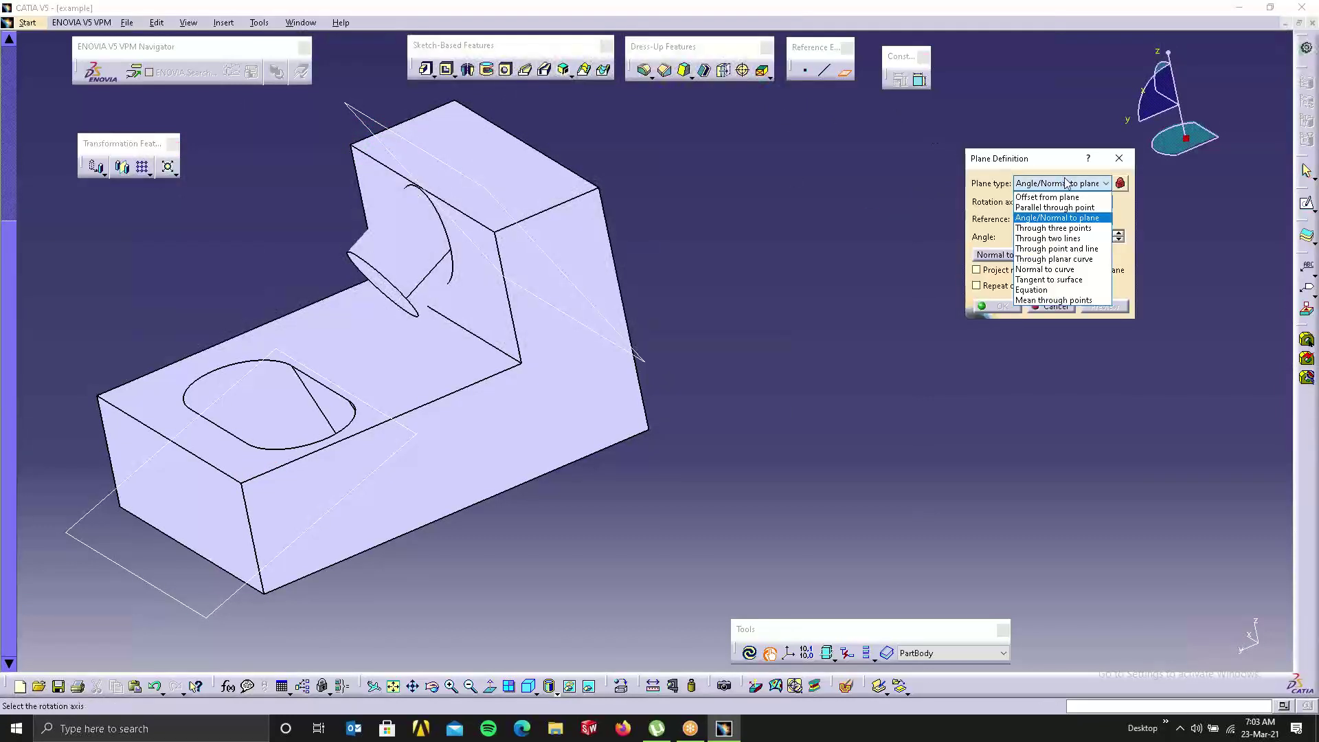
click(1053, 239)
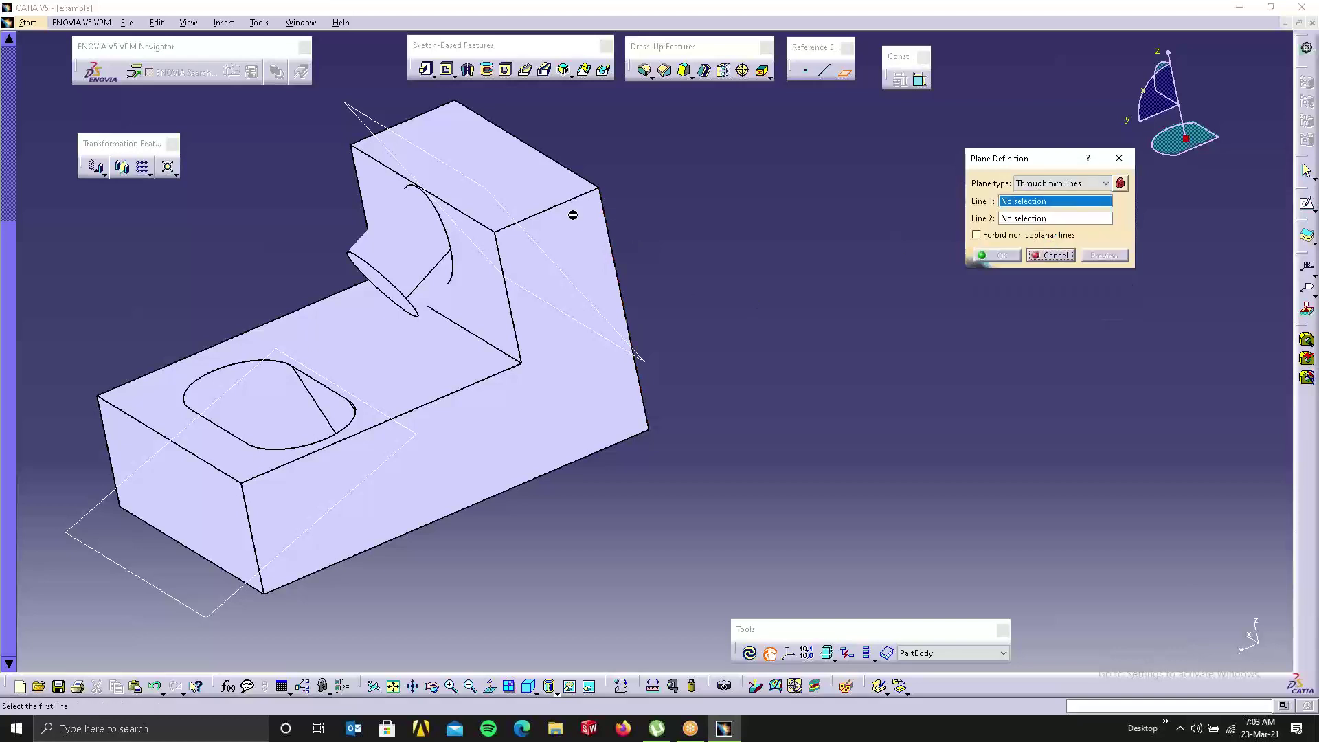
click(544, 207)
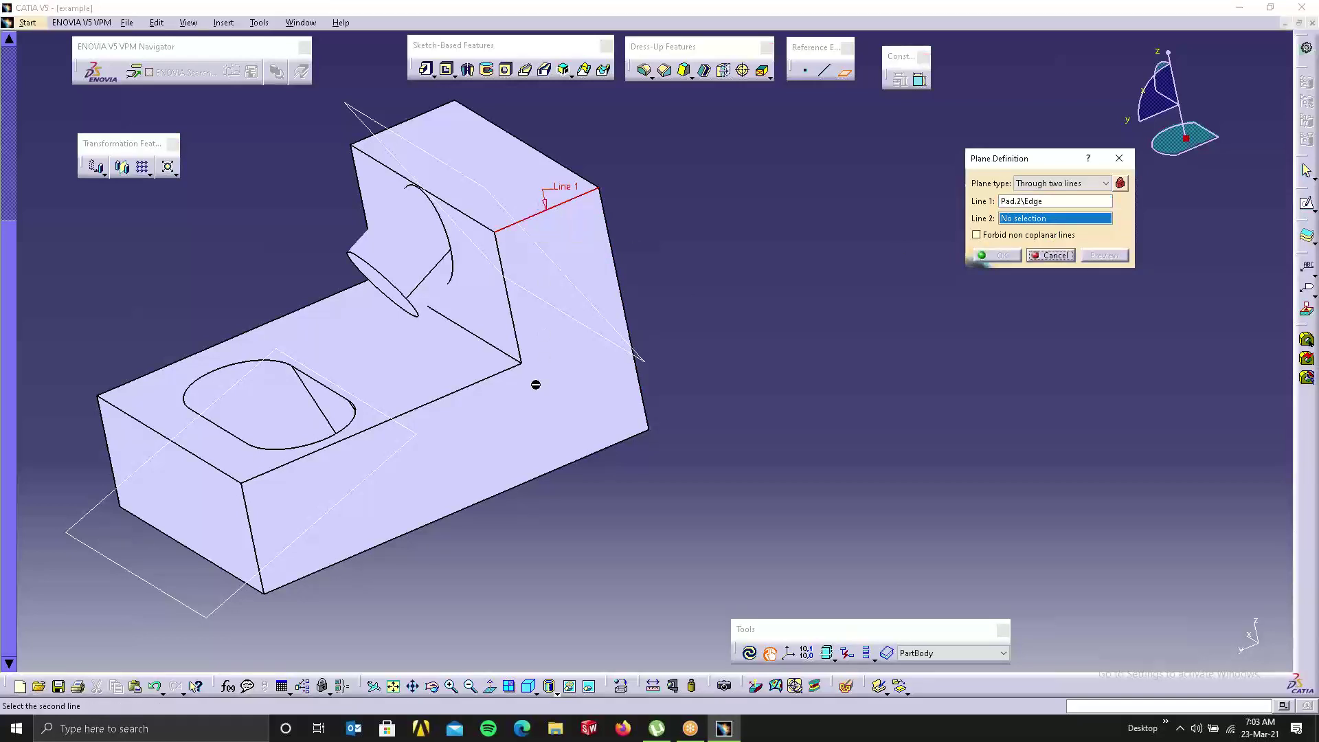
middle_drag(246, 353, 724, 393)
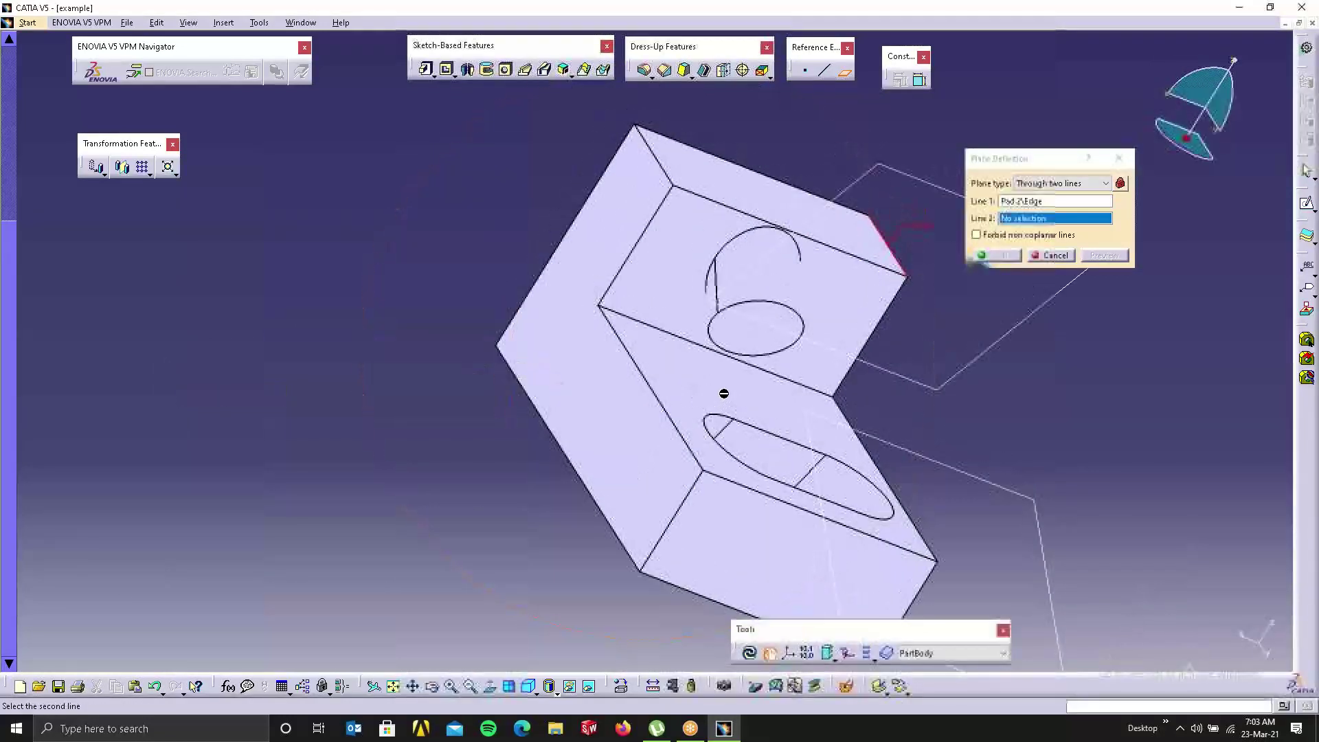
click(555, 452)
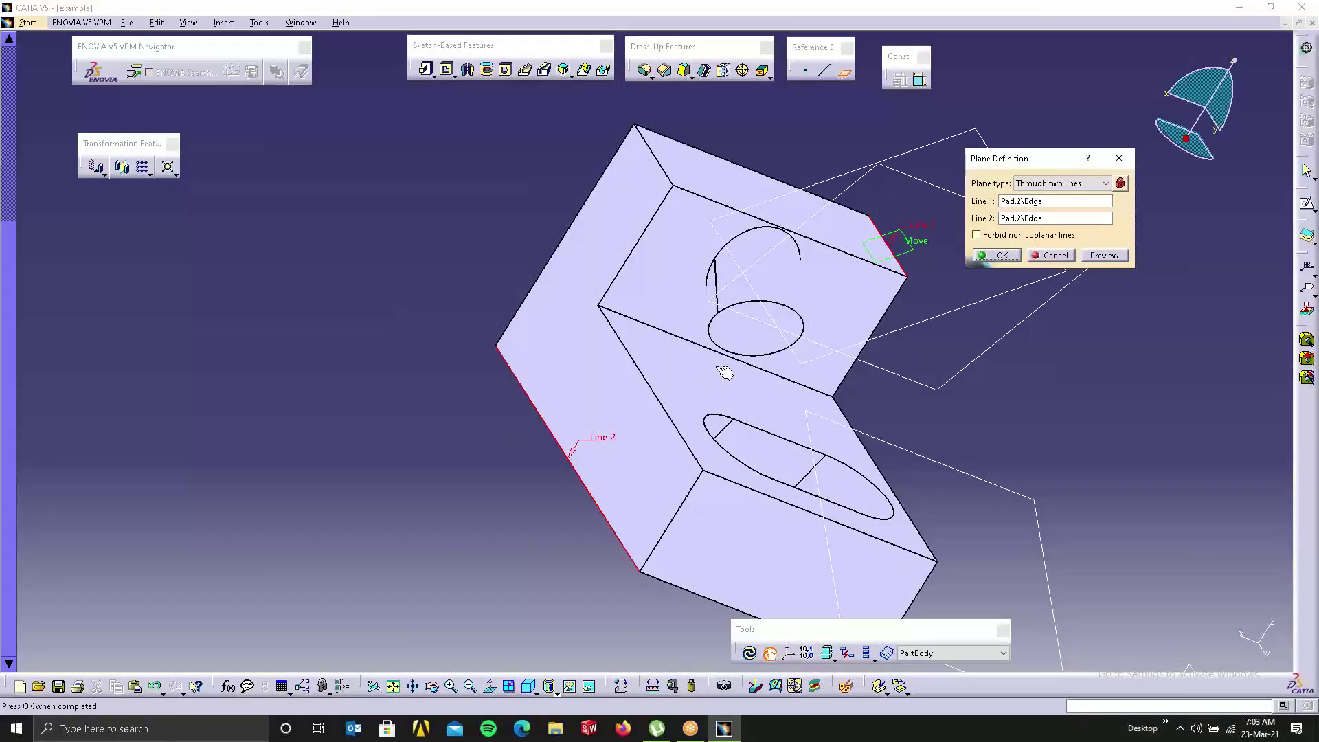
middle_drag(710, 434, 577, 274)
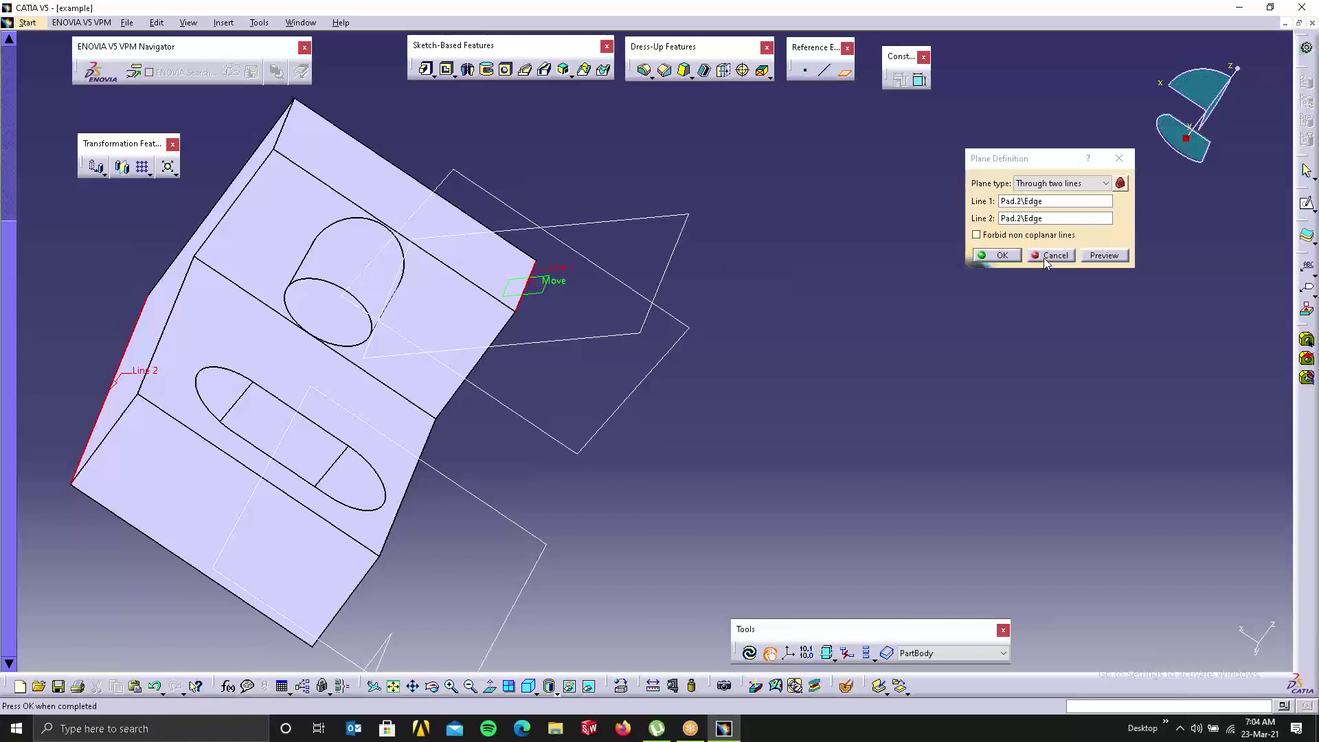
Step: Redefine the plane's two lines as the upright's top outer edge and the base's lower end edge
click(1037, 203)
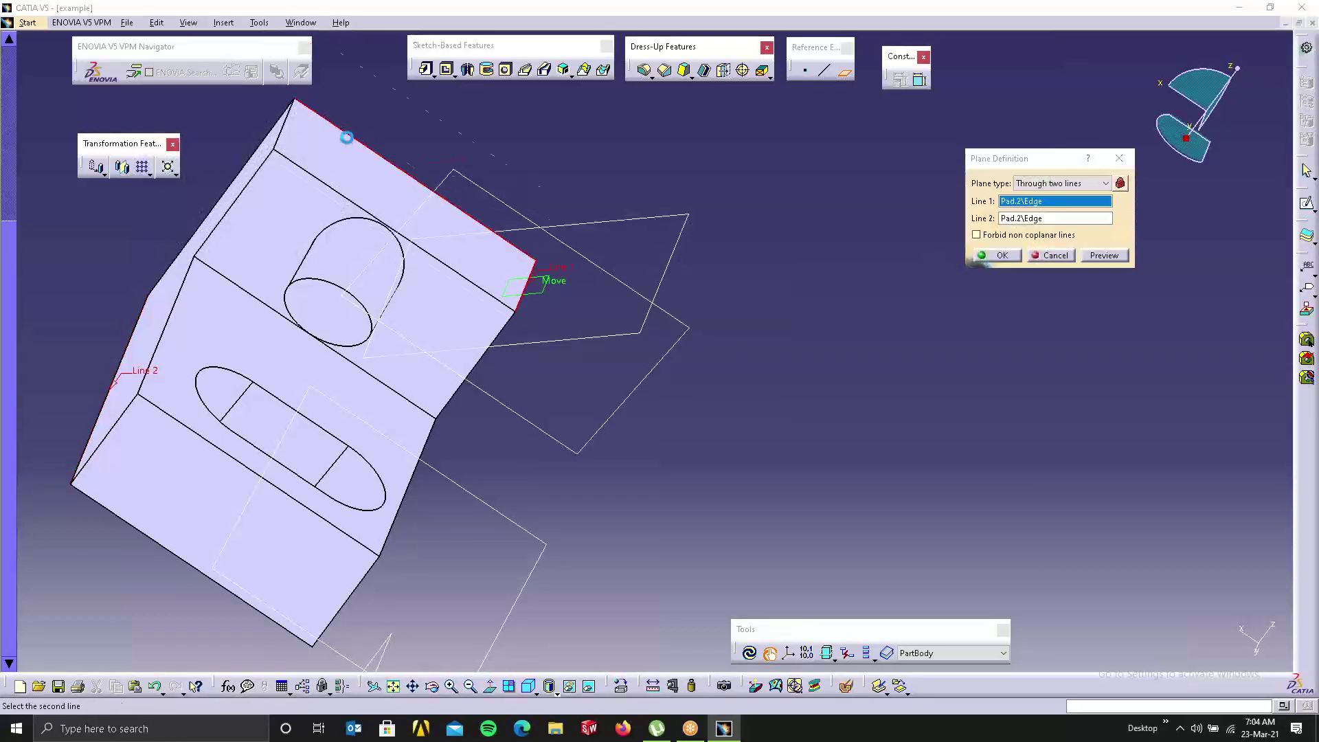
click(348, 133)
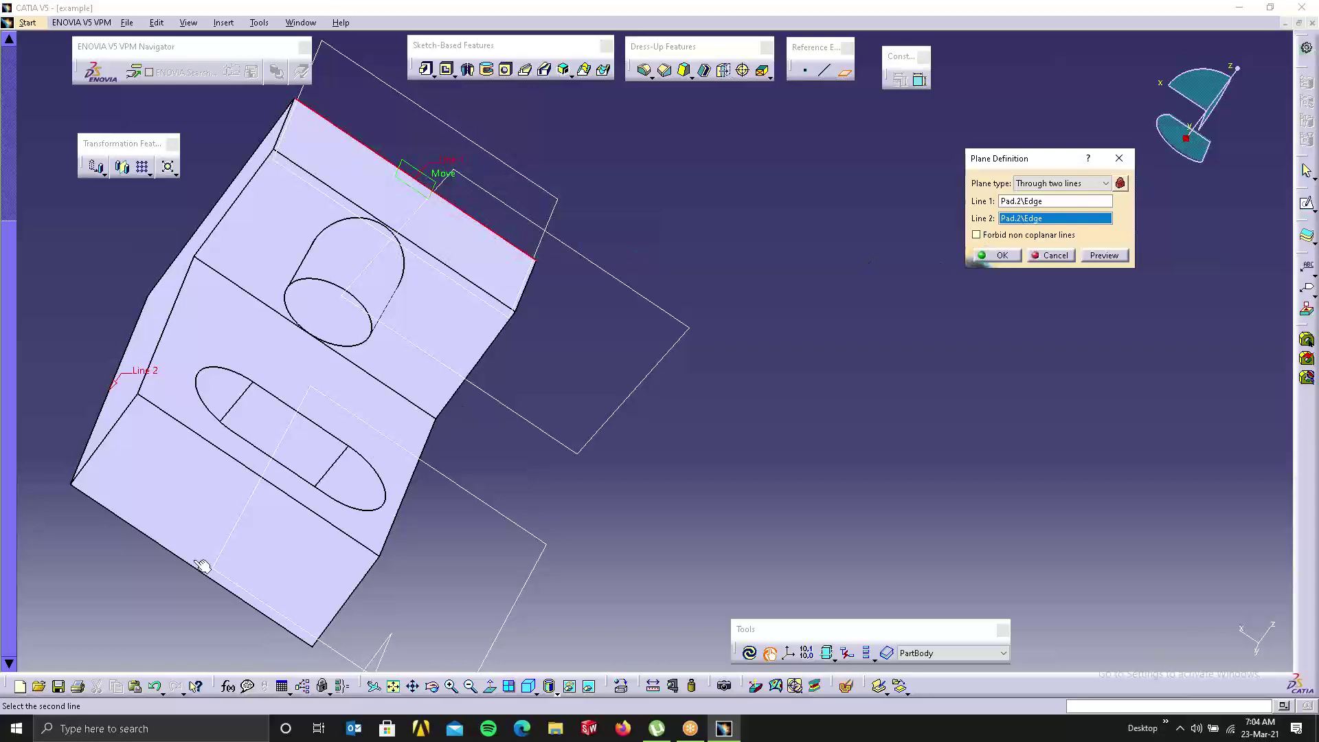
click(175, 554)
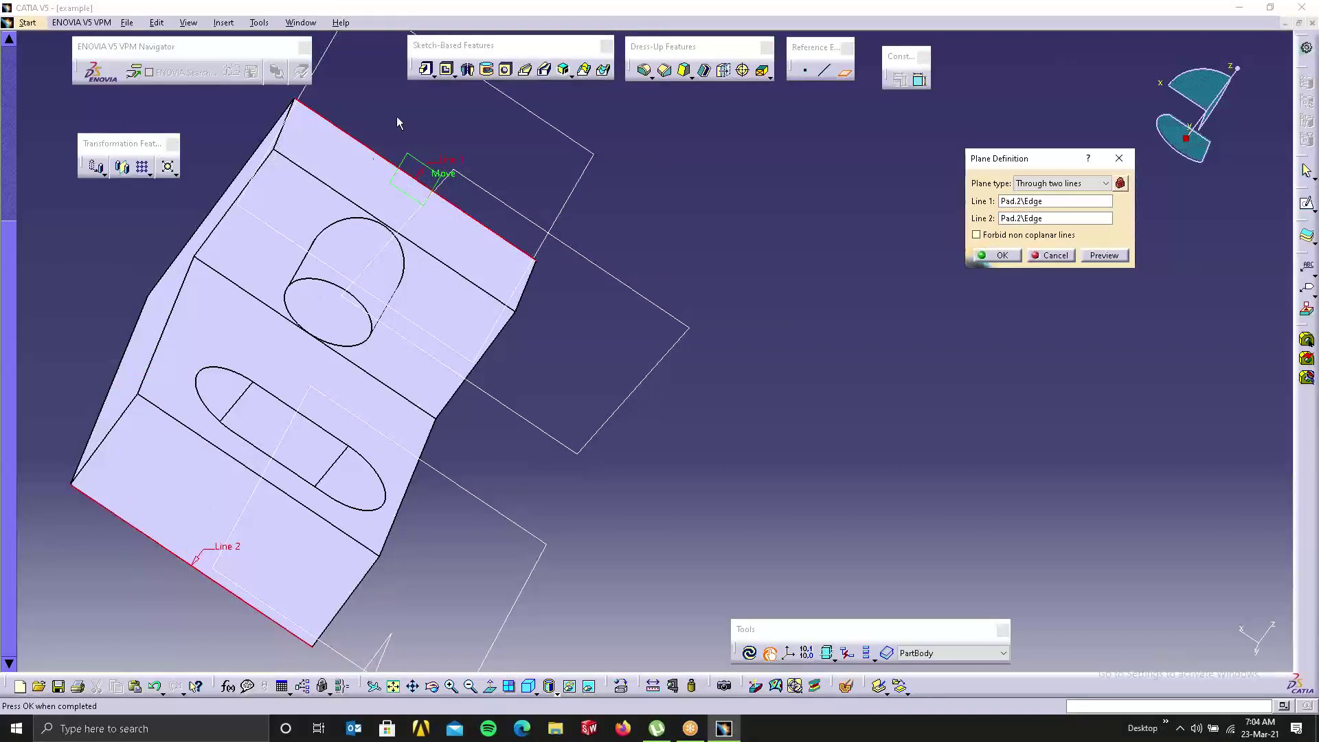
middle_drag(418, 402, 318, 437)
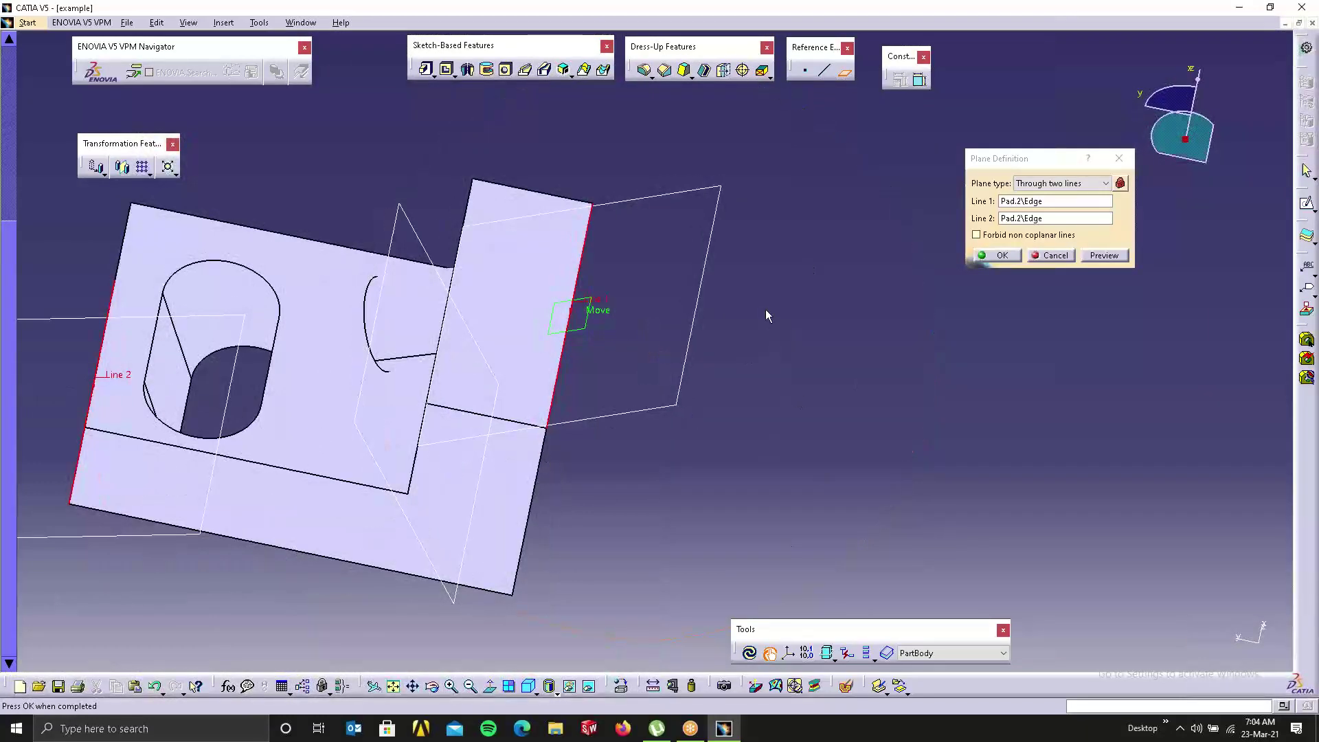
Step: Change the plane type to Through point and line, and try a corner on the upright's top outer edge as the point
click(1079, 183)
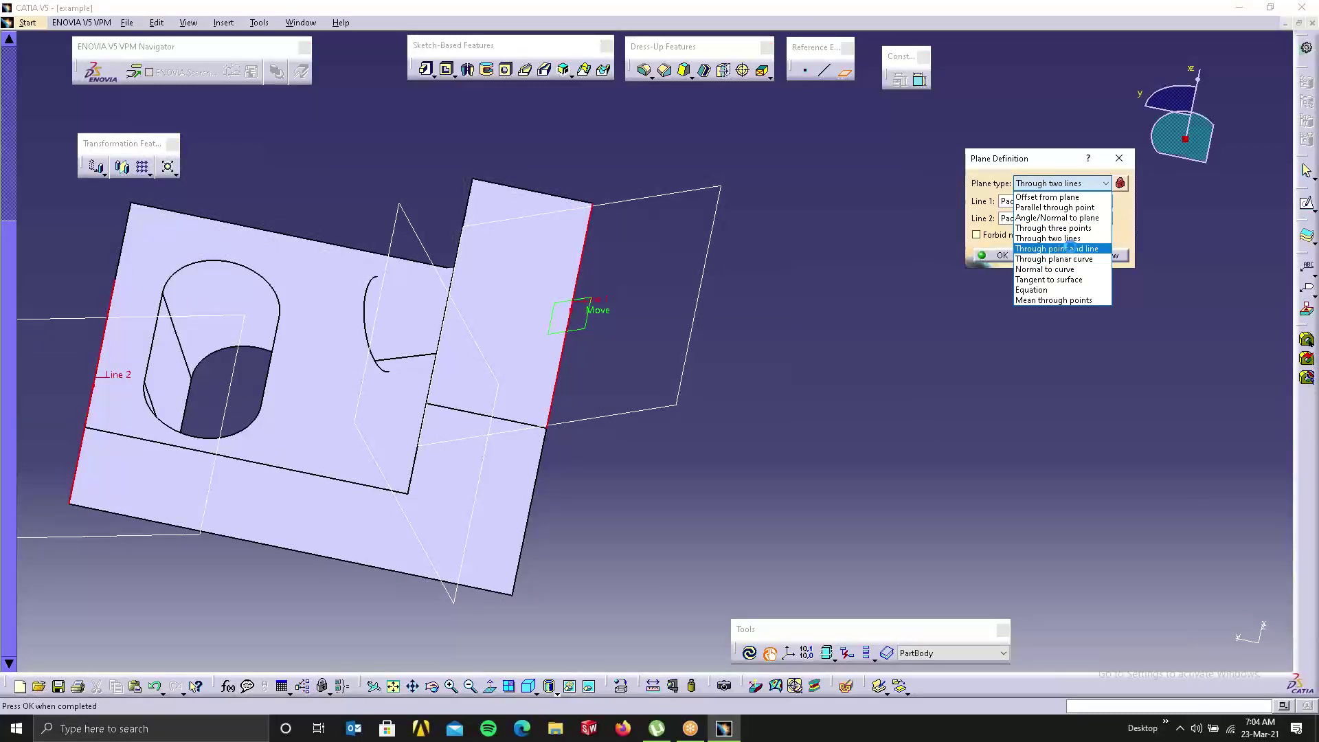
click(1068, 248)
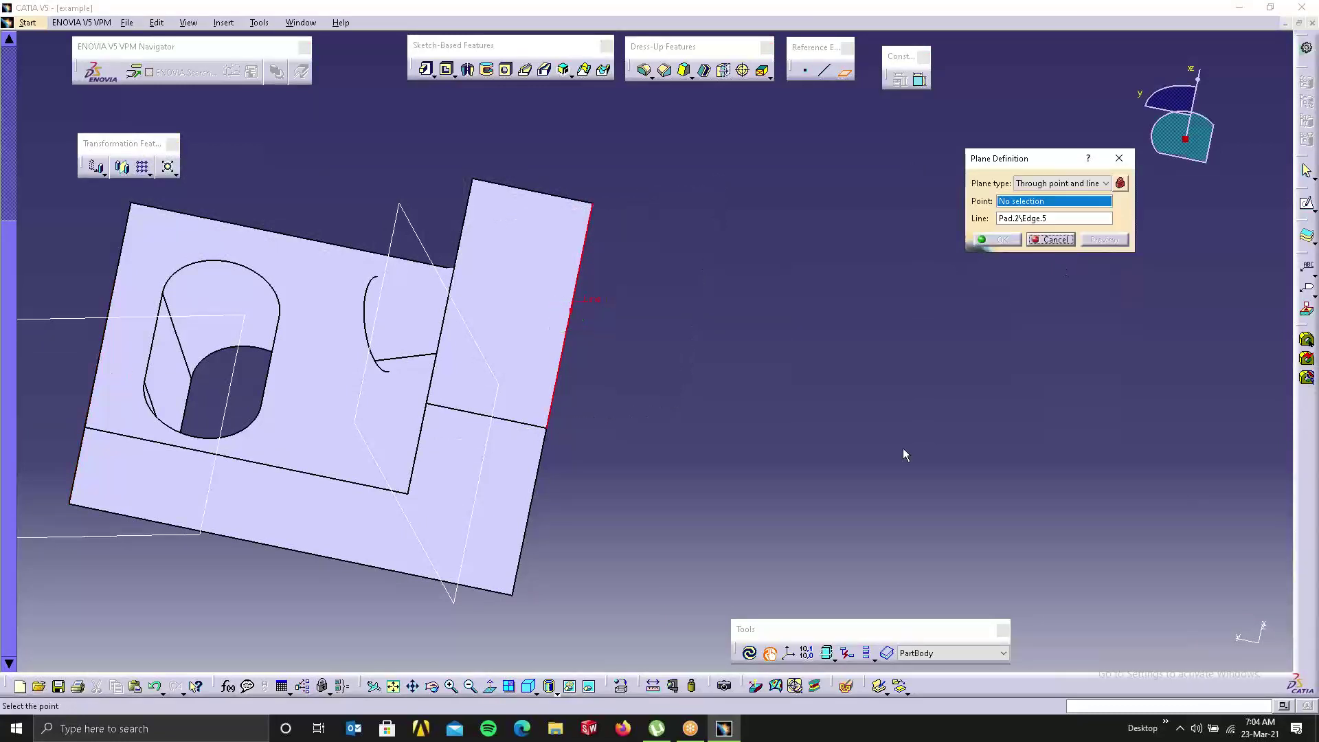
click(593, 204)
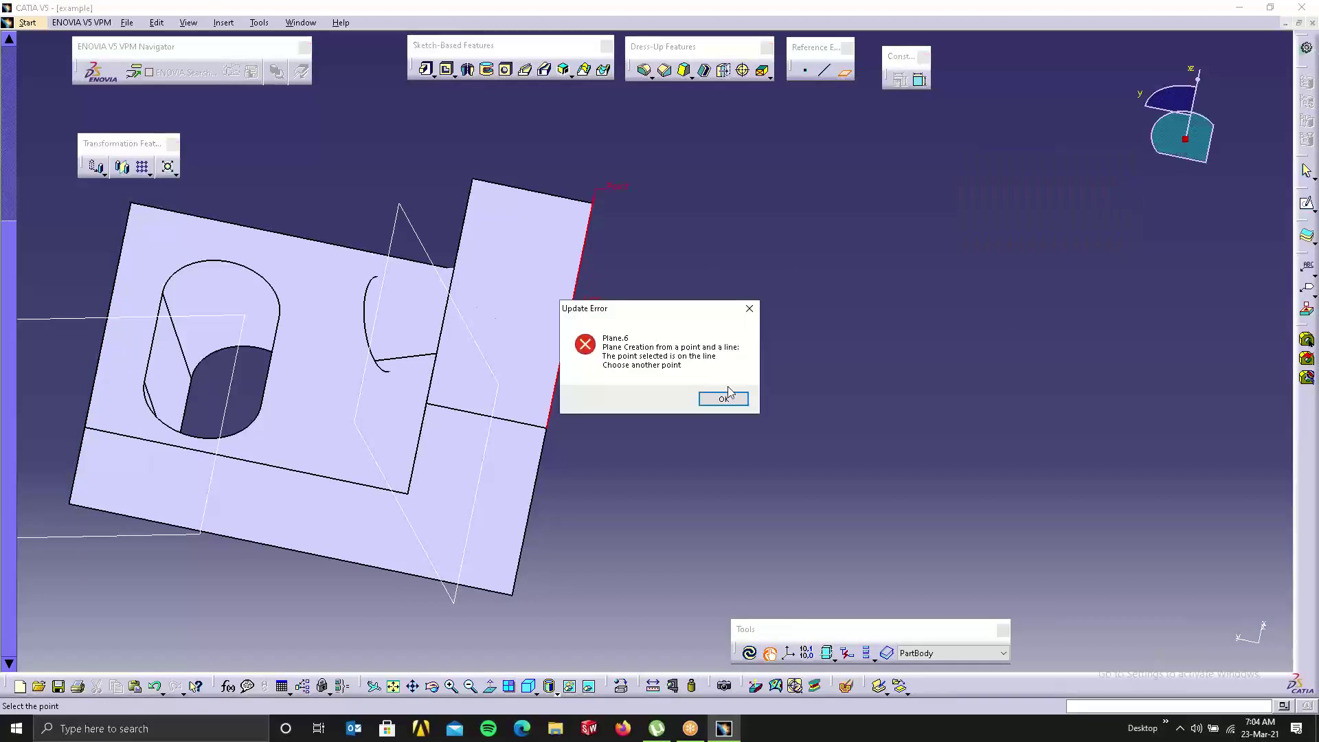
click(723, 398)
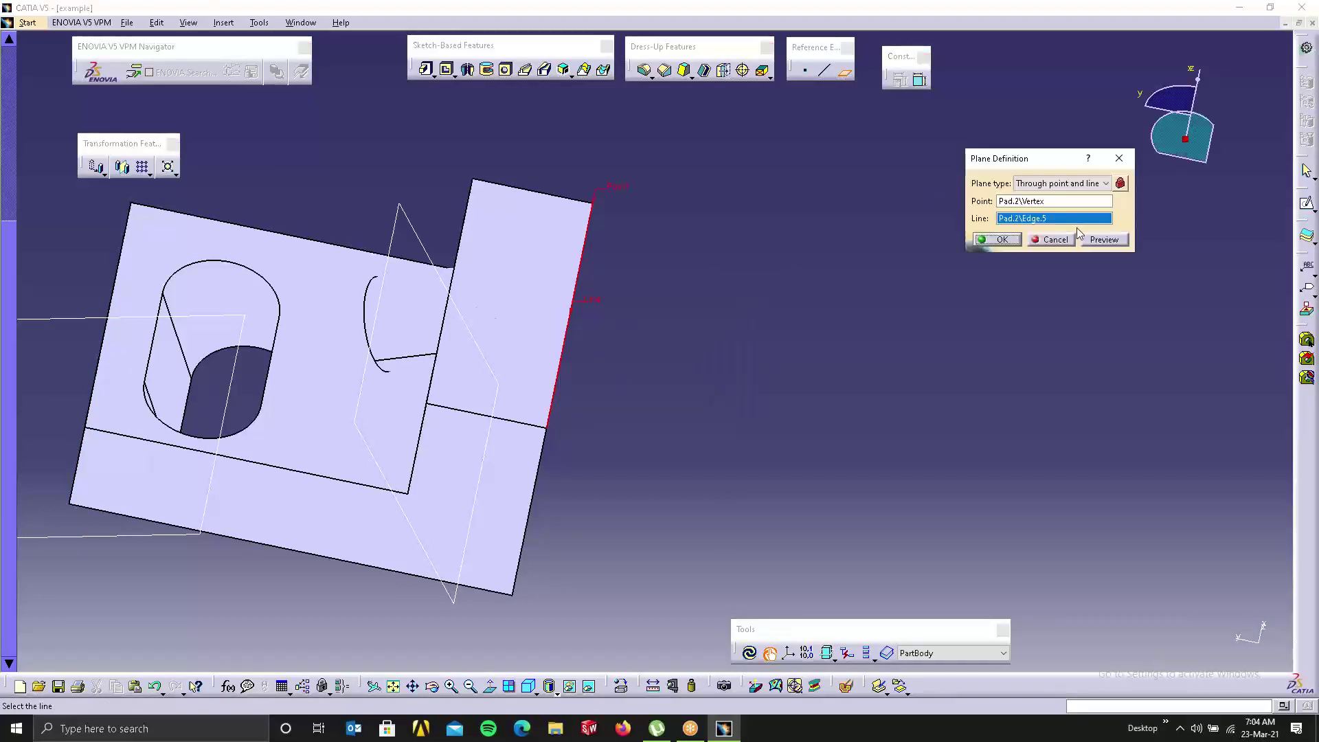
Step: Create the plane through the base's top end corner and the upright's top outer edge
click(1062, 204)
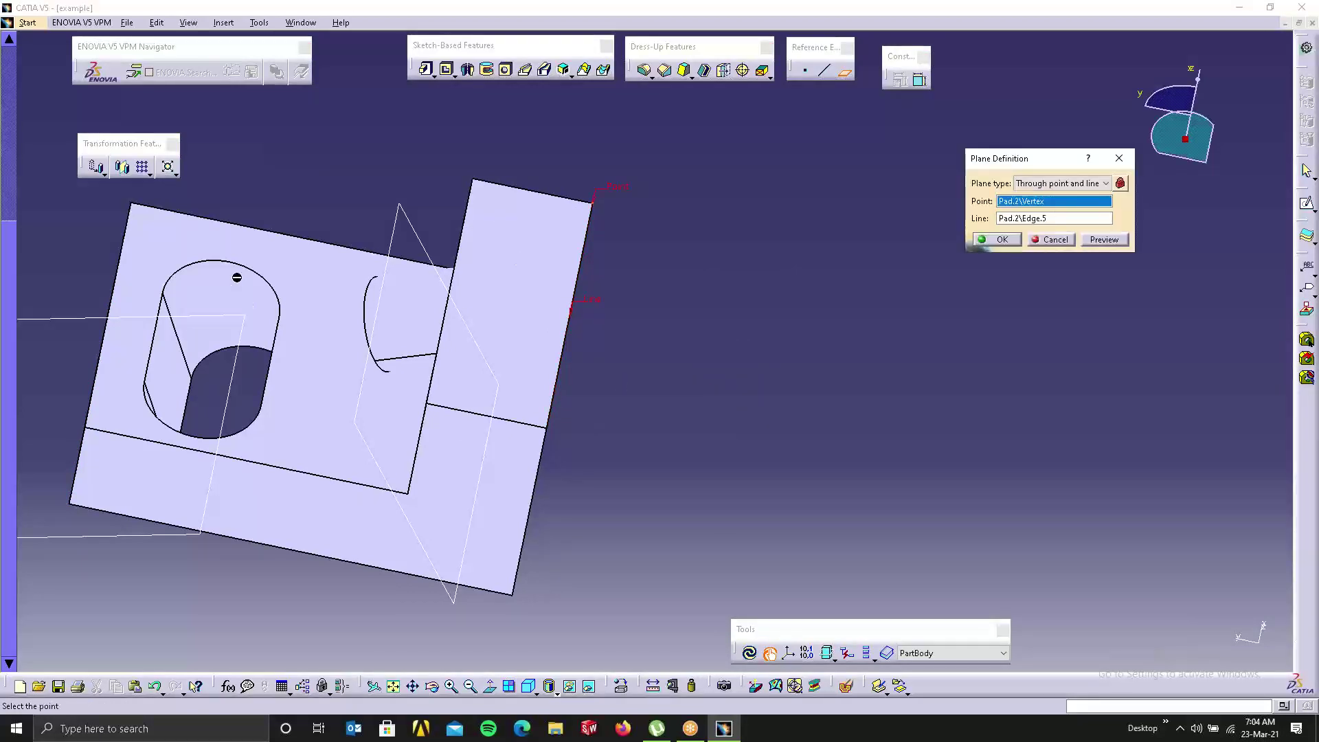
click(131, 202)
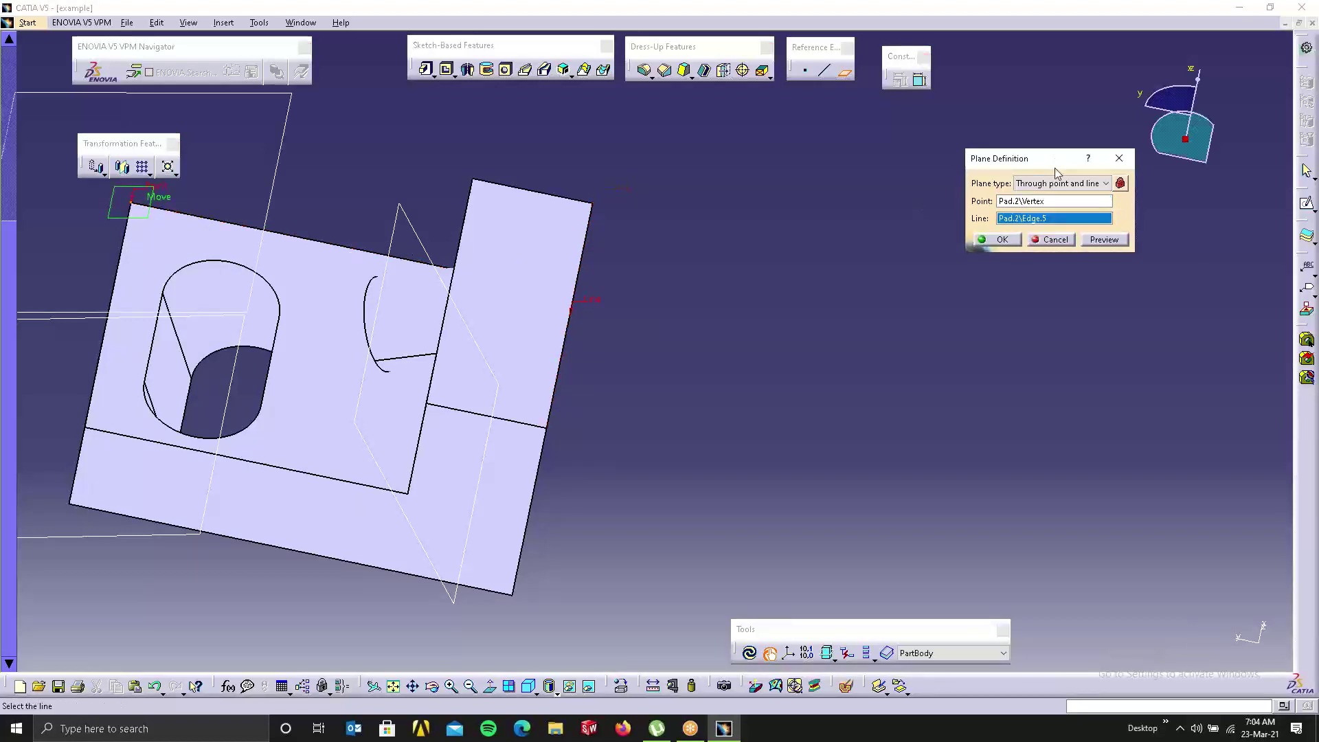
click(1021, 203)
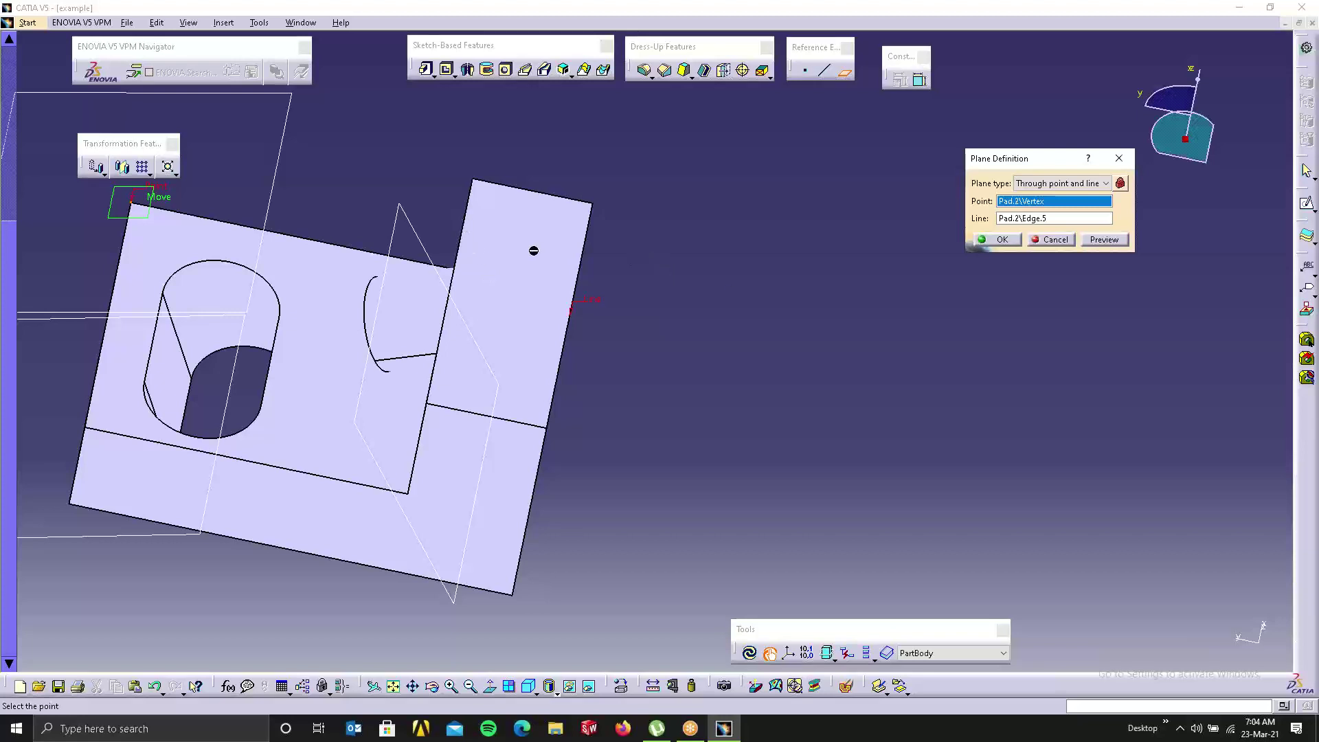
middle_drag(530, 245, 631, 228)
click(1023, 218)
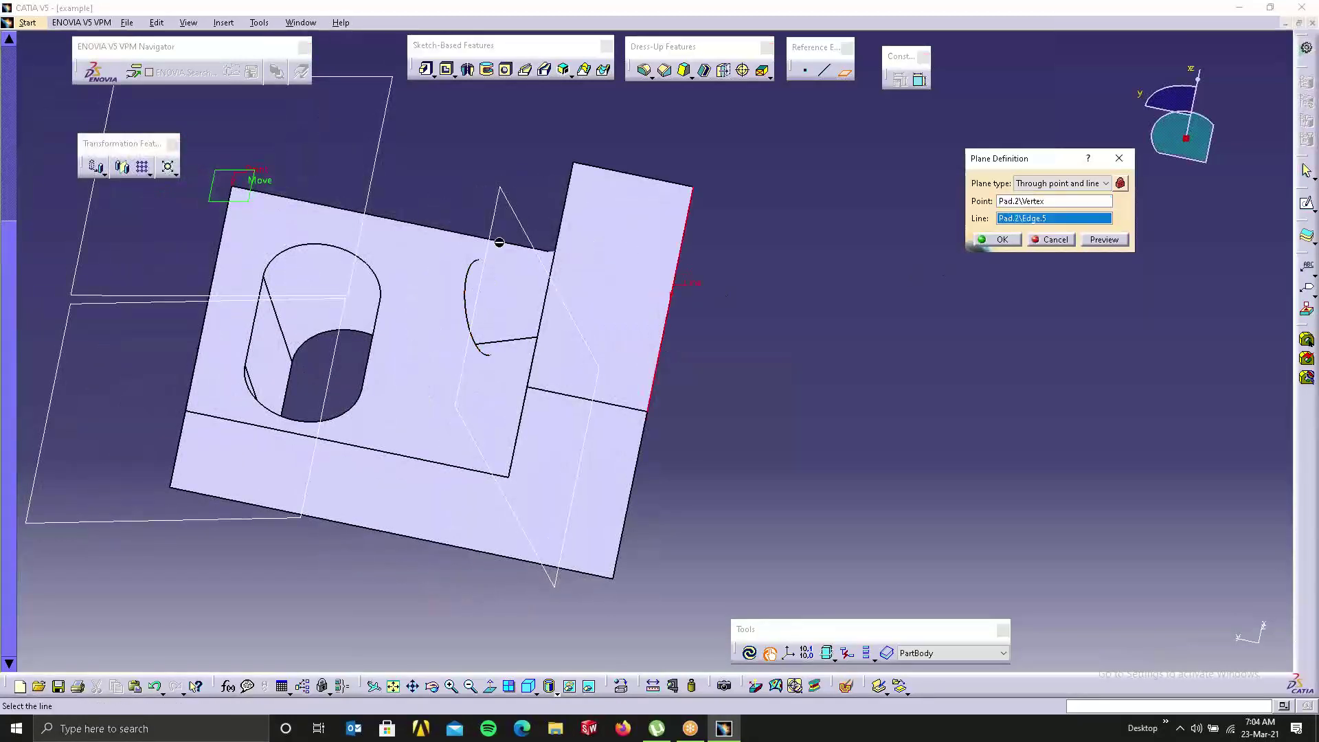
middle_drag(281, 315, 568, 256)
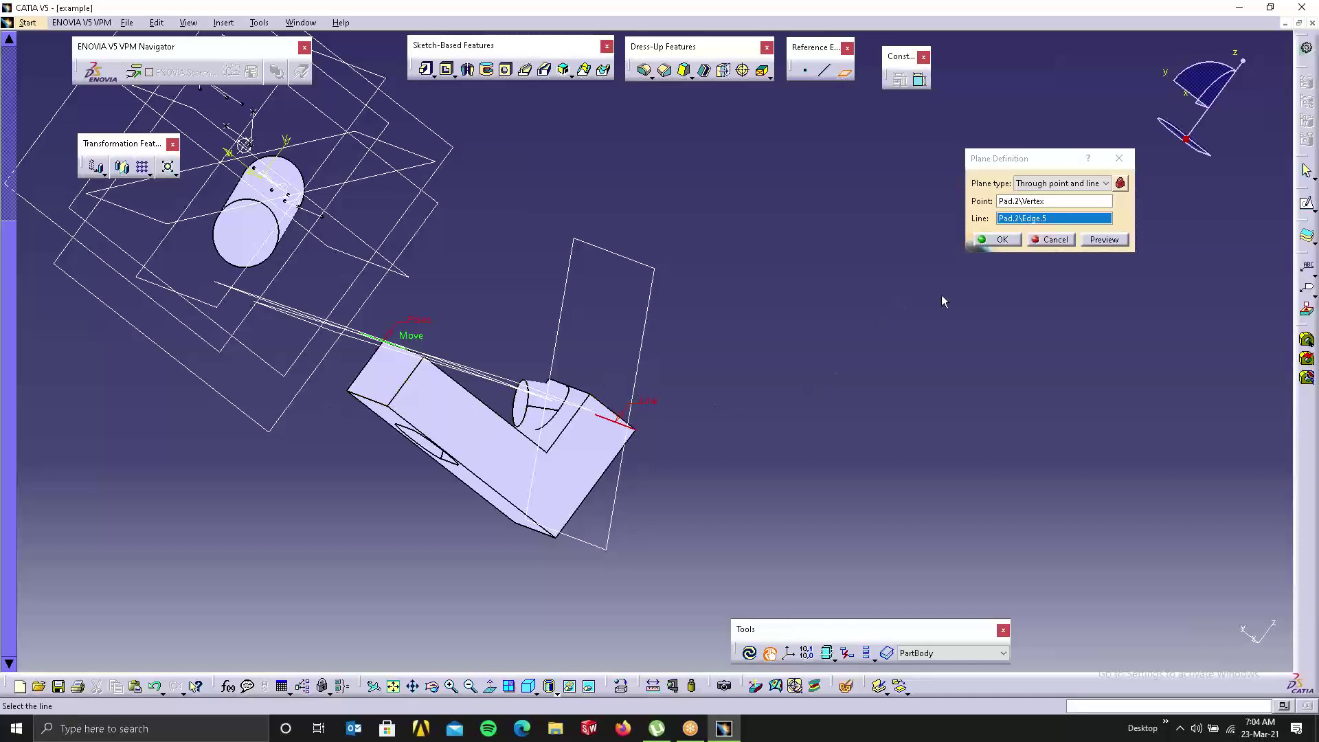
click(994, 238)
Step: Sketch a small circle on the new sloping plane, between the slot and the round boss
middle_drag(485, 374, 492, 230)
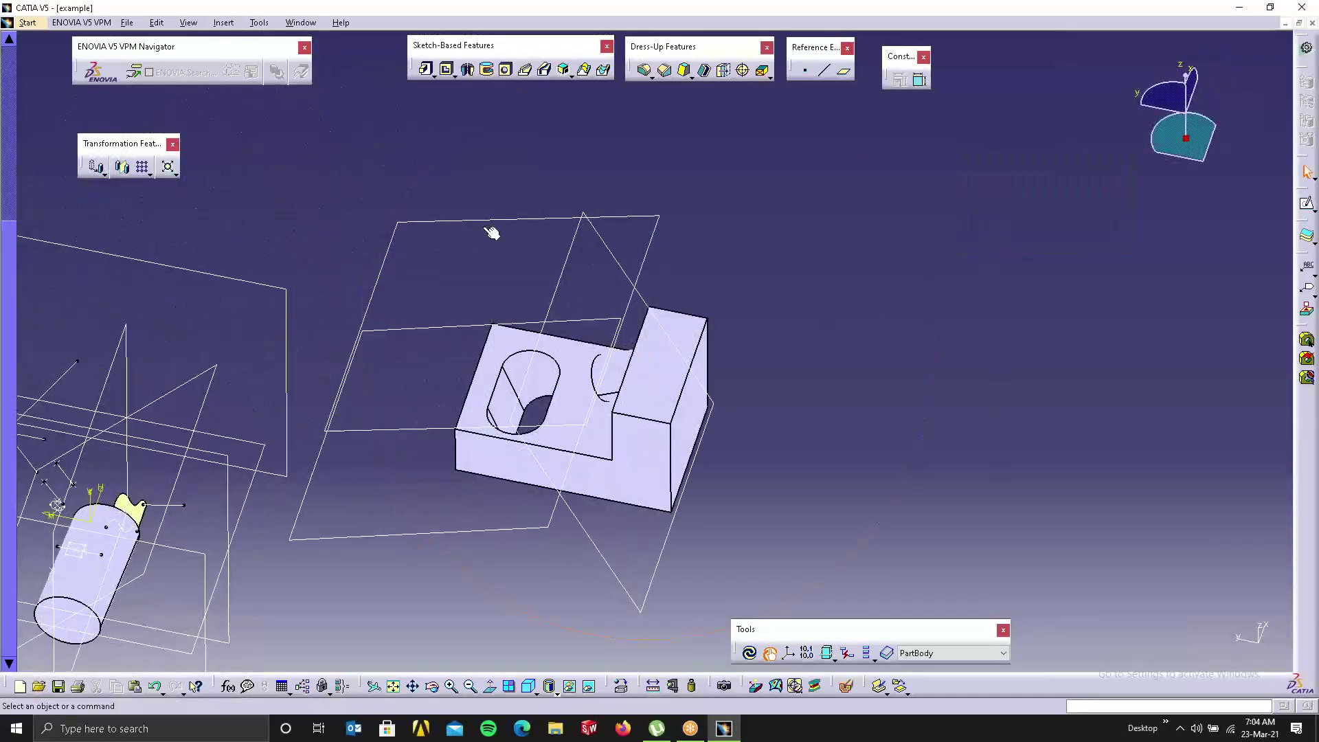
click(569, 220)
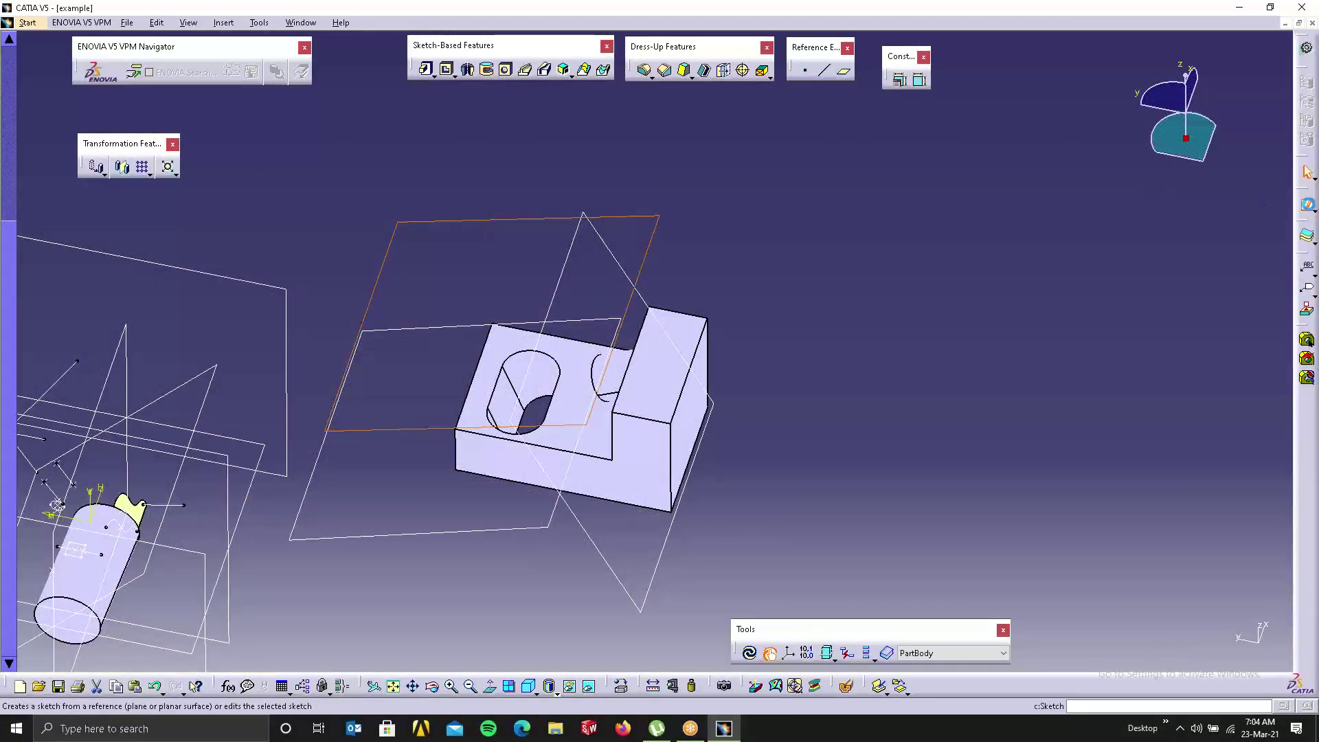
click(1305, 203)
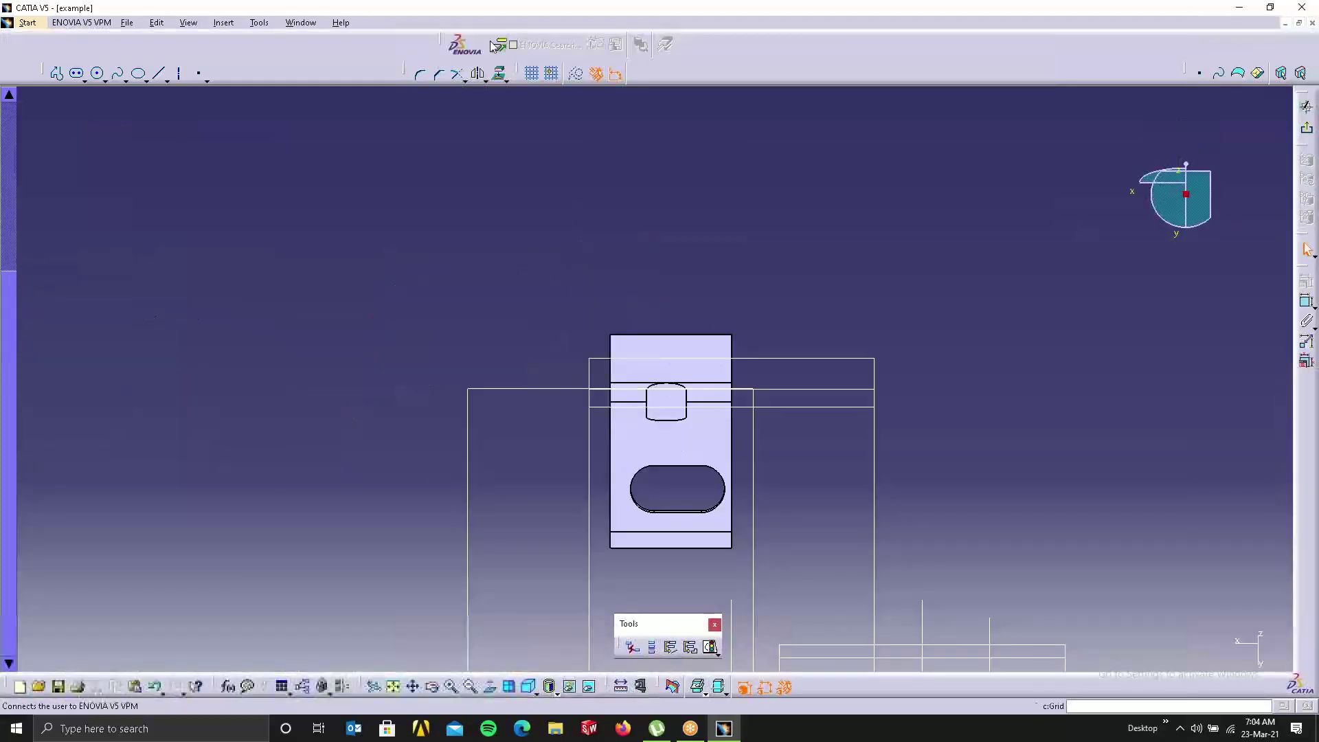
click(100, 73)
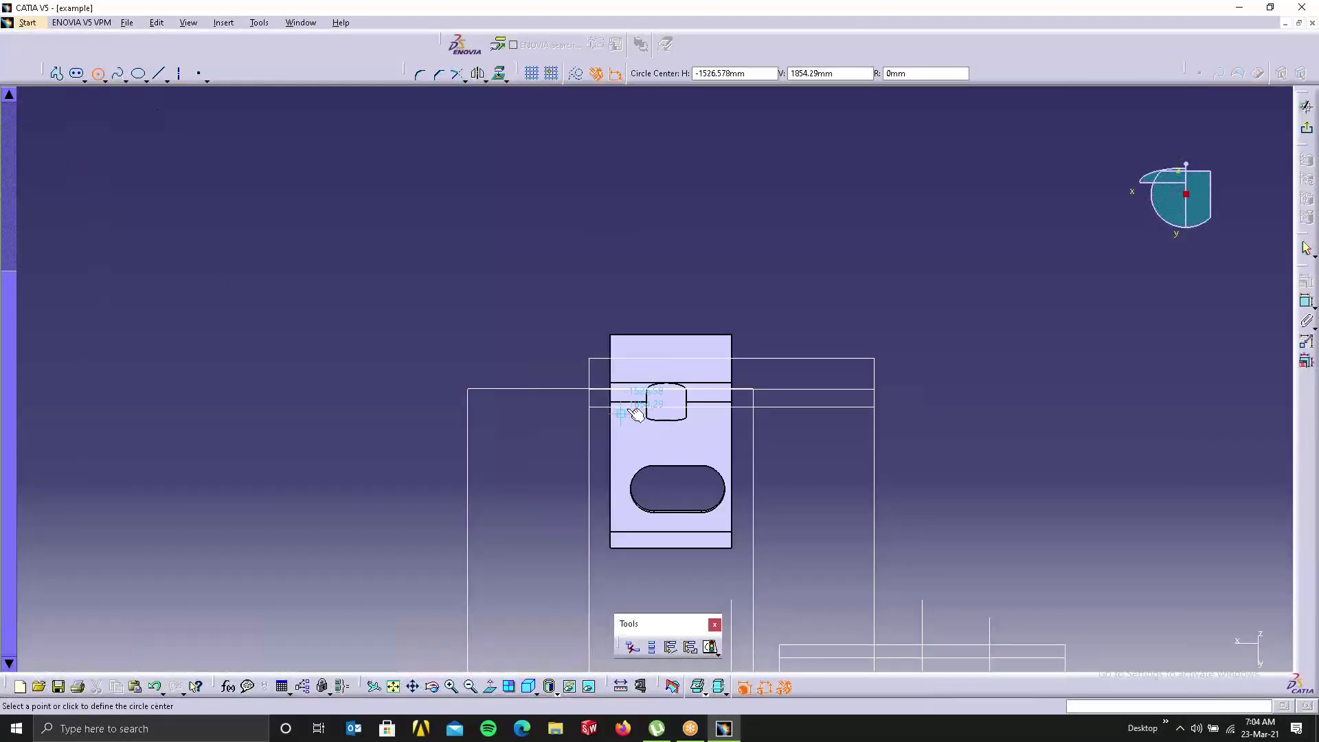
click(672, 446)
click(701, 455)
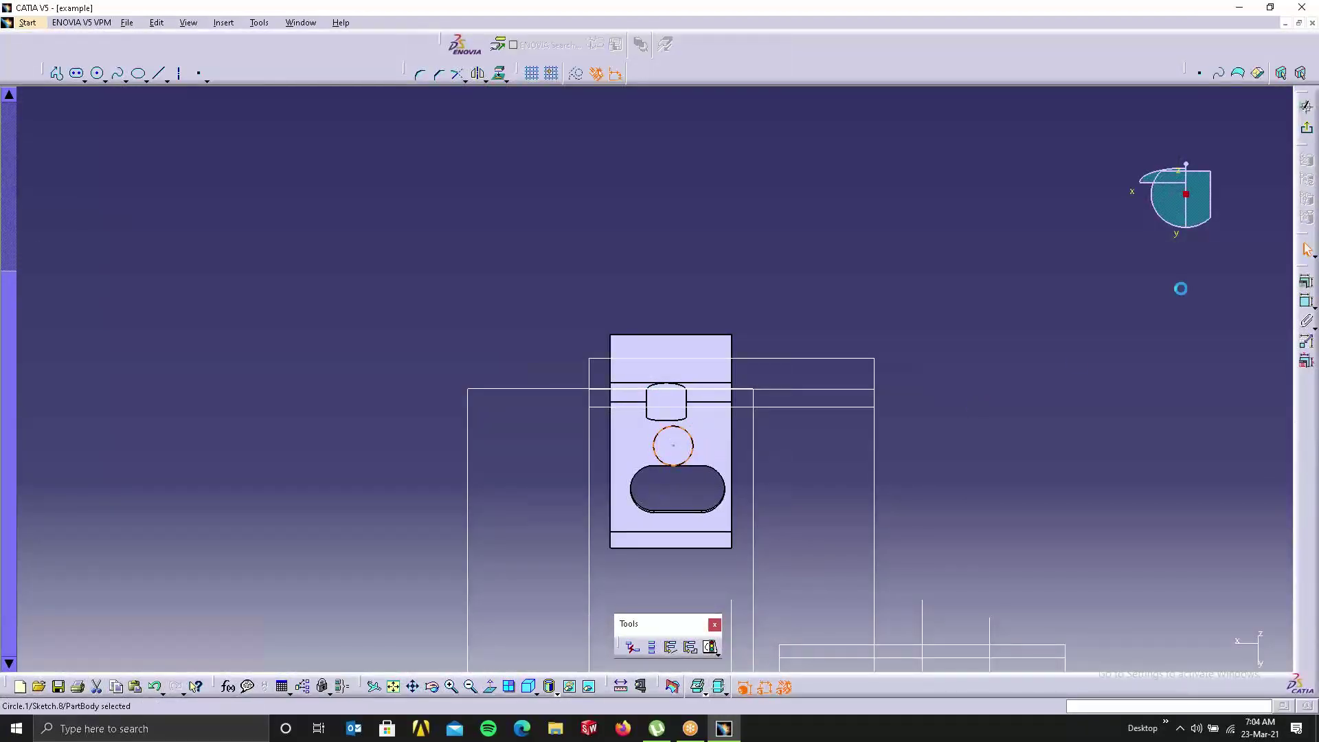
click(1305, 129)
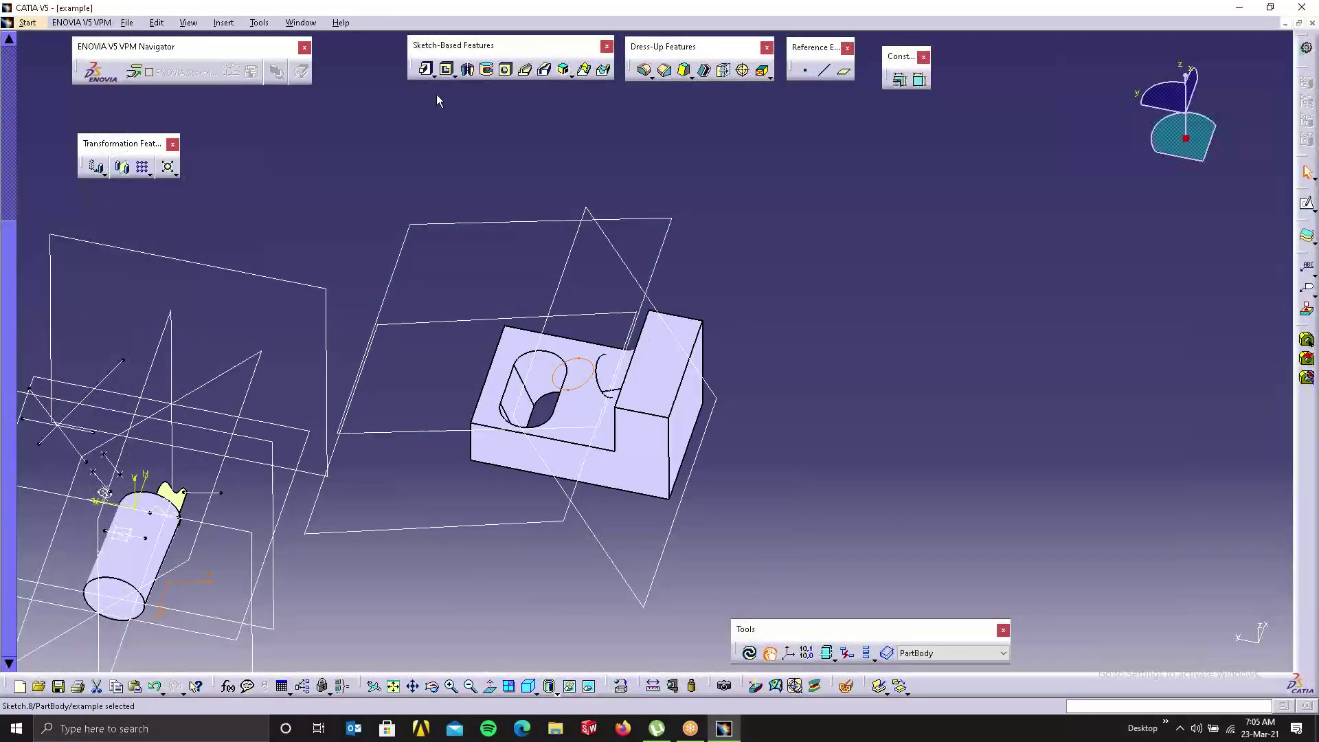
Step: Start a pad from the circle sketch, reverse its direction toward the base, and try the Up to next limit
click(426, 71)
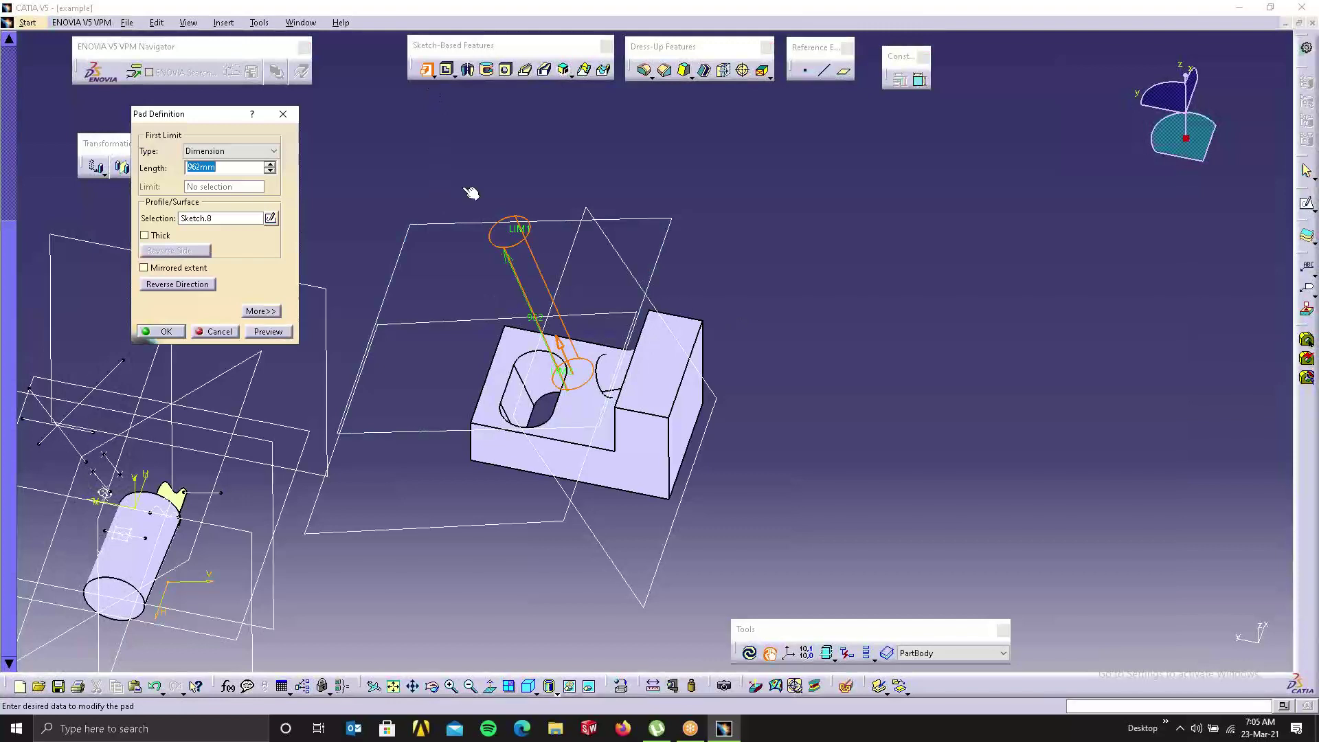
click(201, 293)
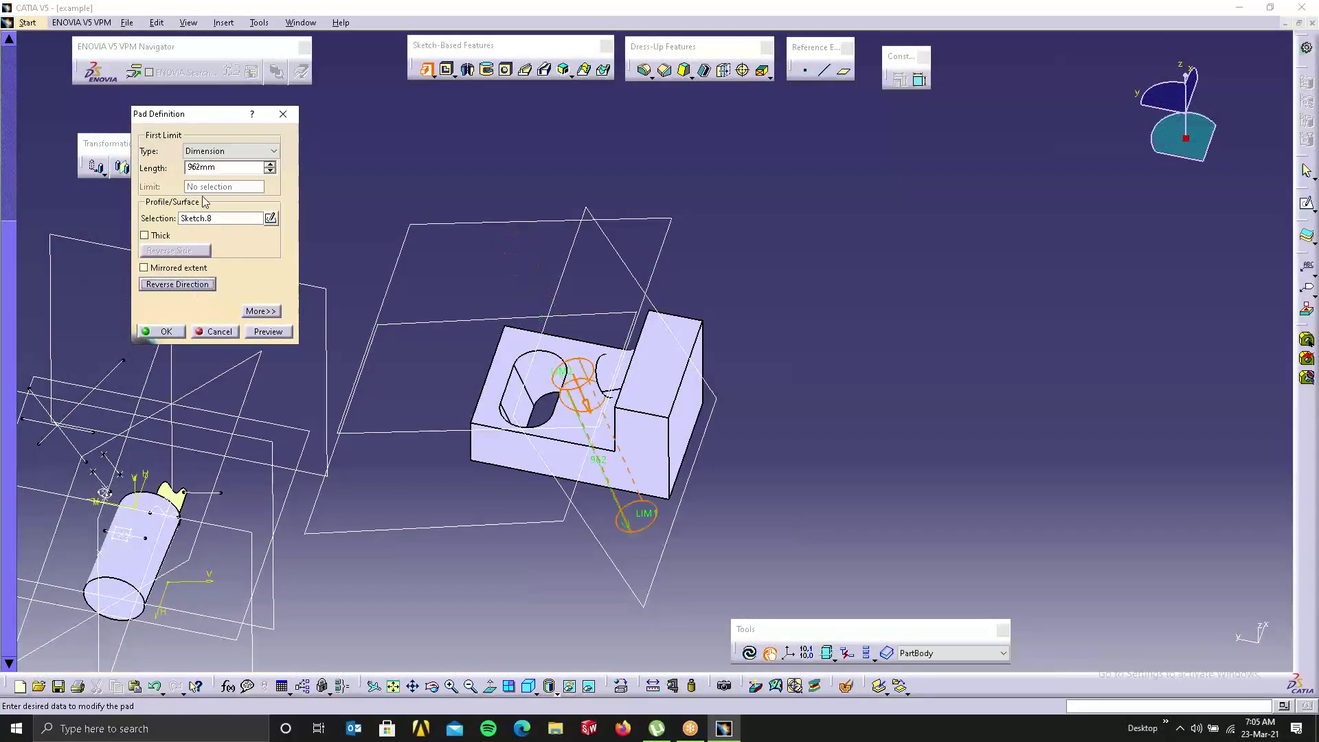
click(227, 152)
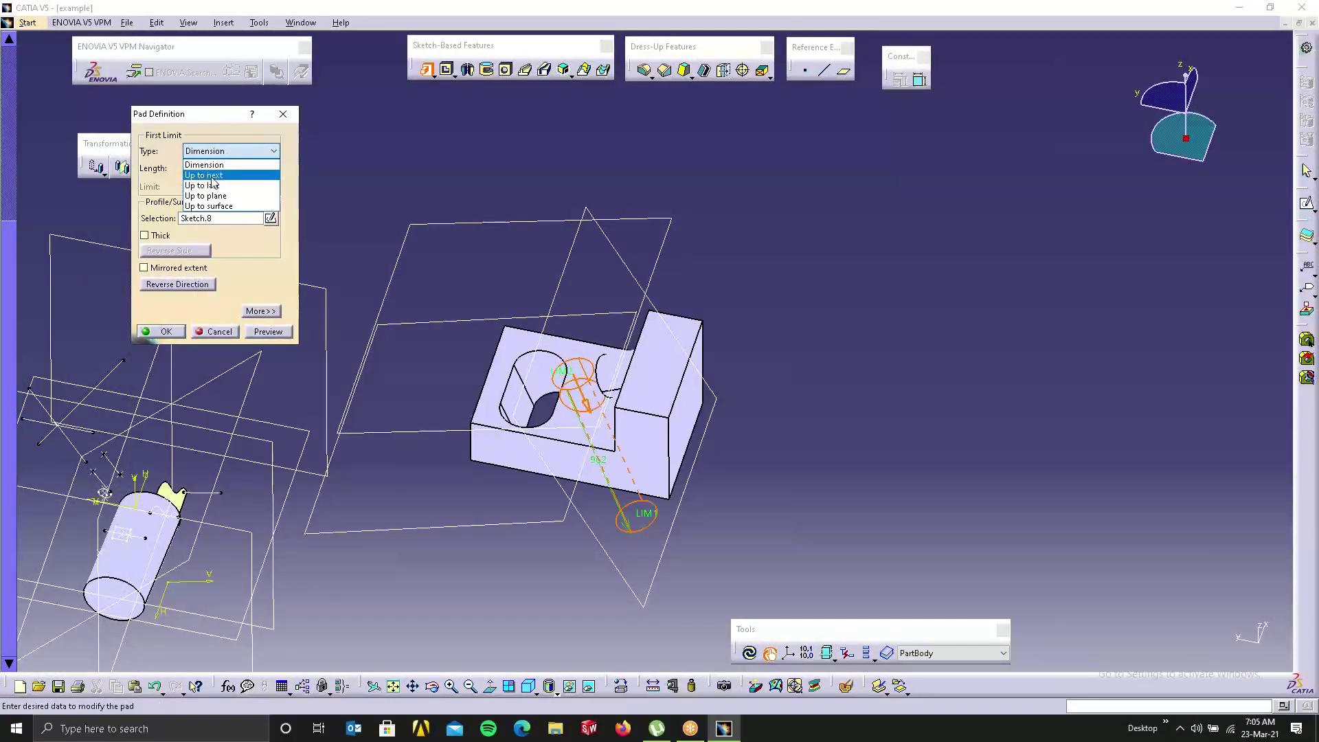
click(210, 175)
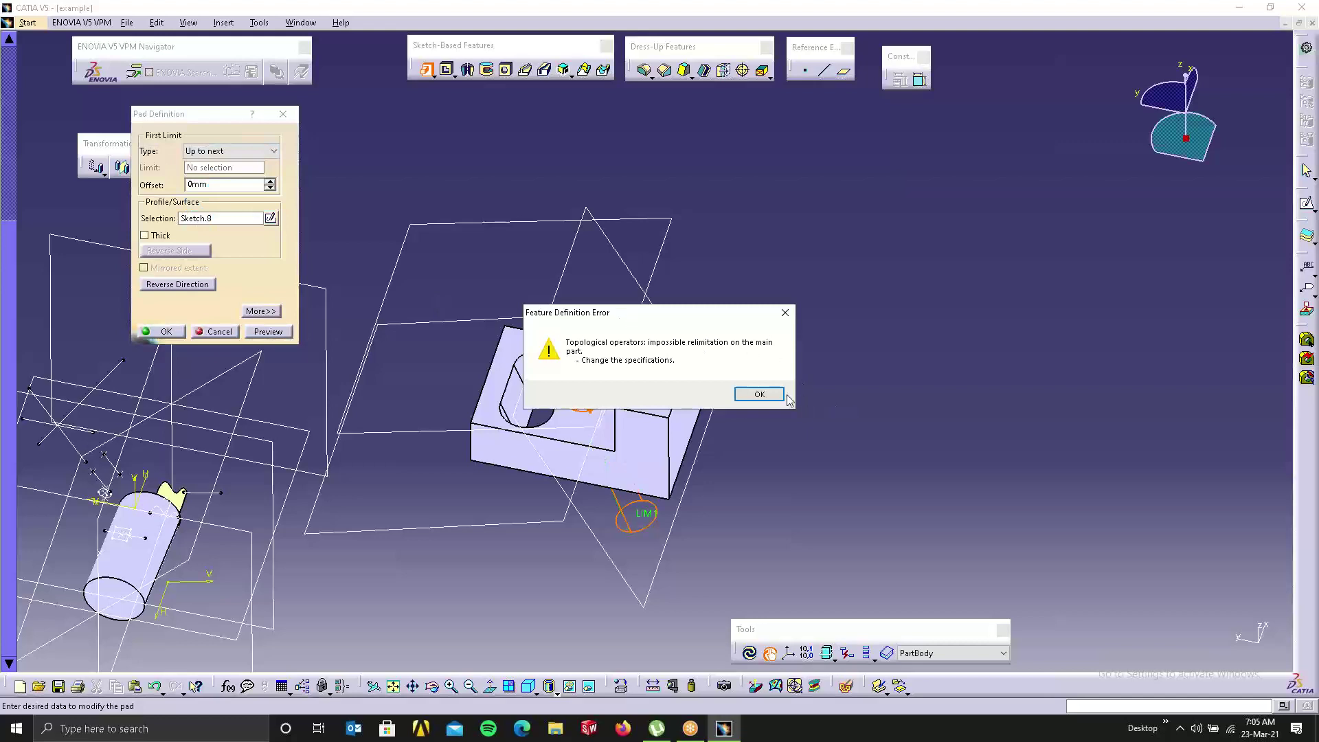
click(750, 394)
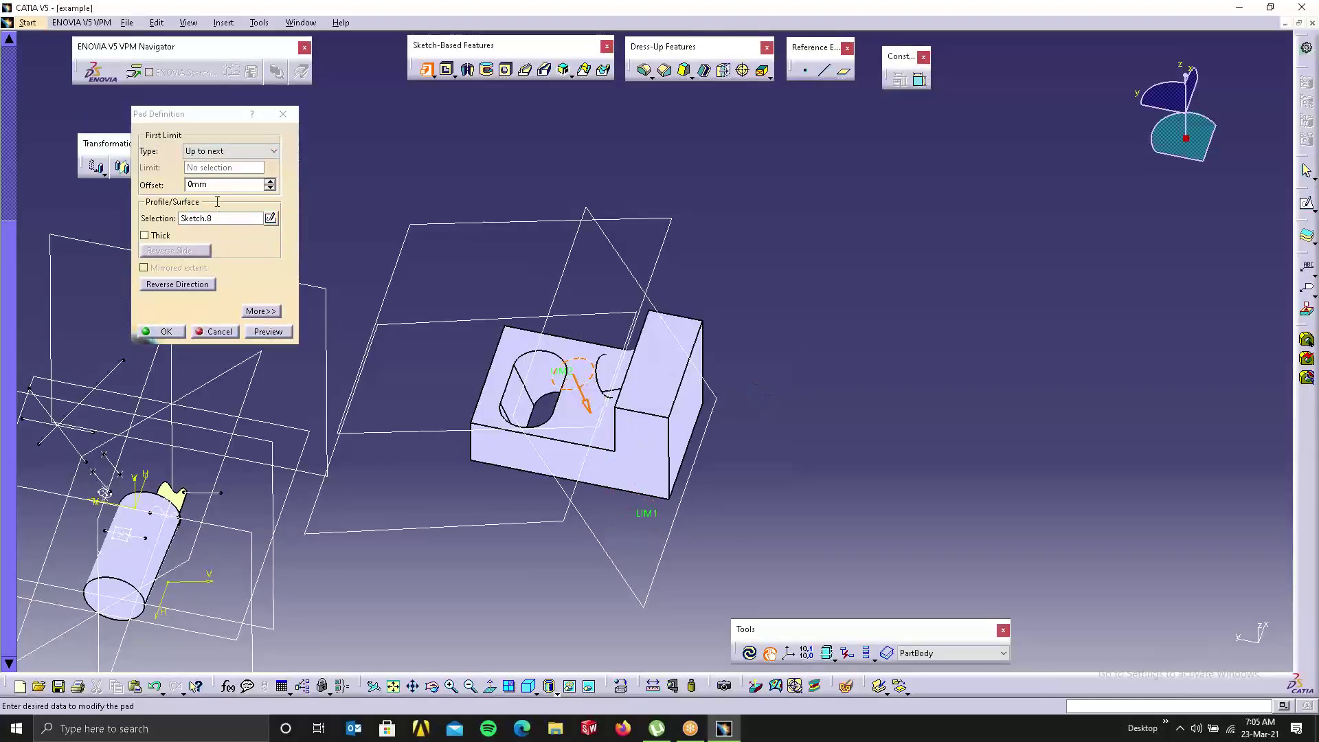
Step: Create the pad with an Up to plane limit, trying the circle's sketch plane before using the base's top face
click(220, 152)
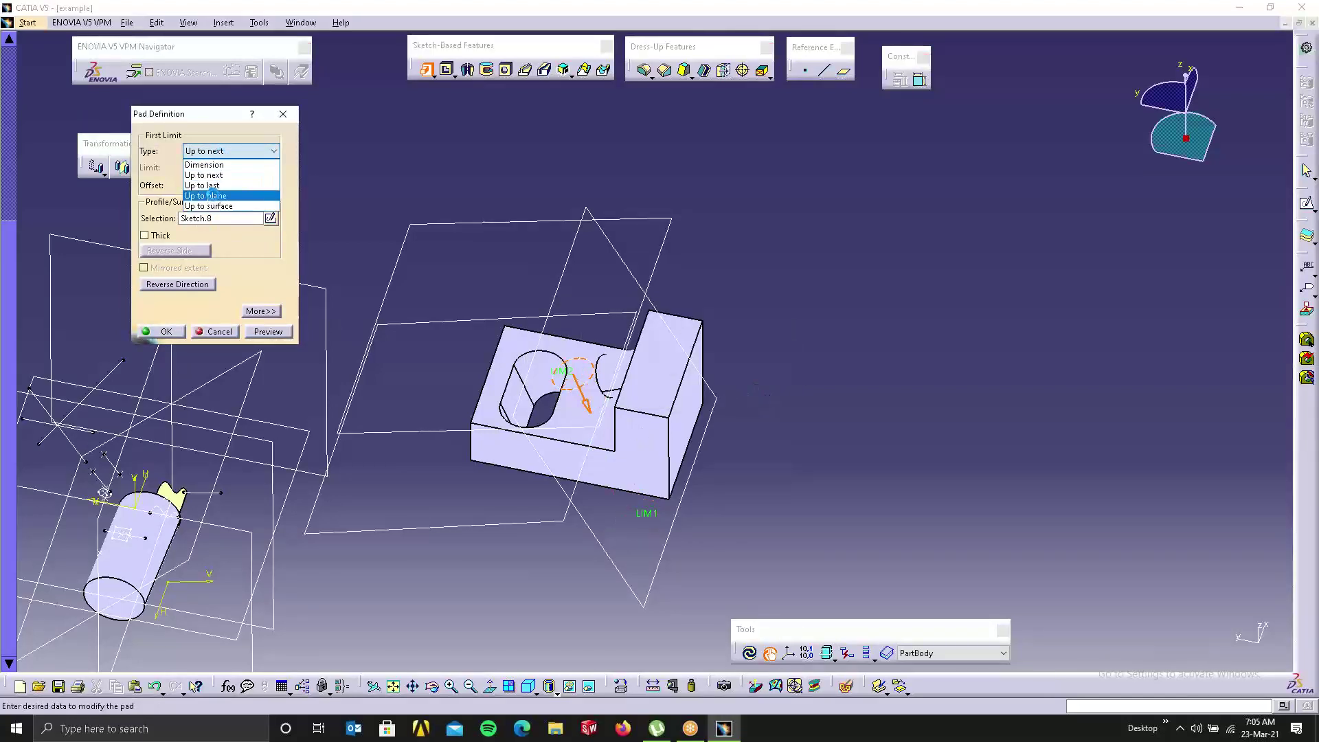
click(213, 192)
click(575, 433)
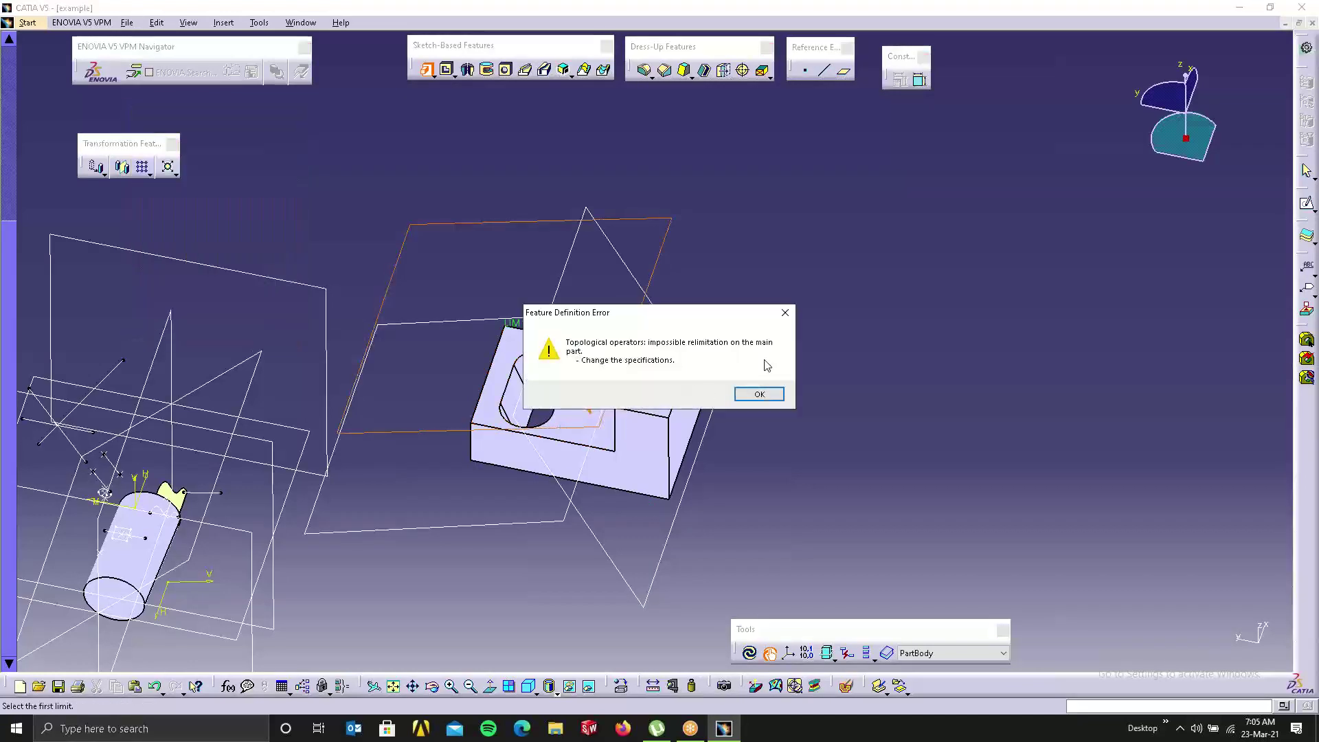
click(785, 312)
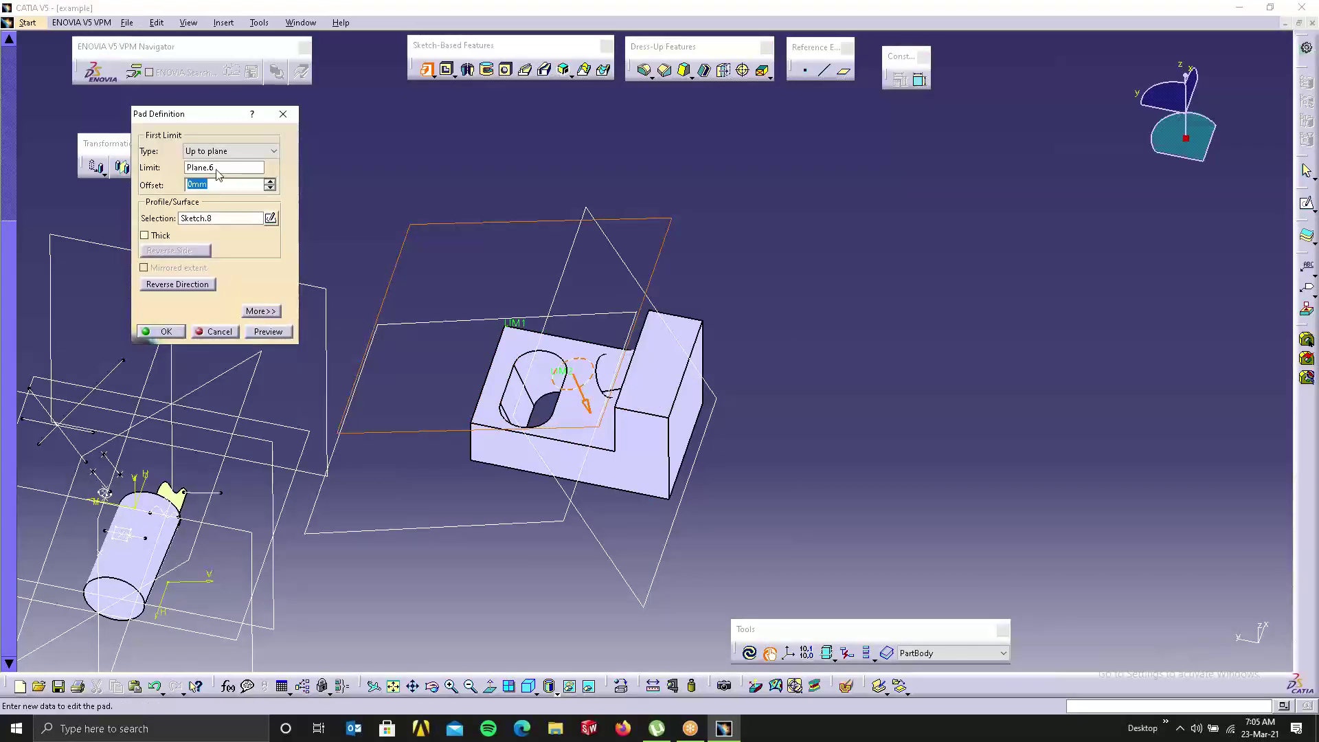
click(217, 169)
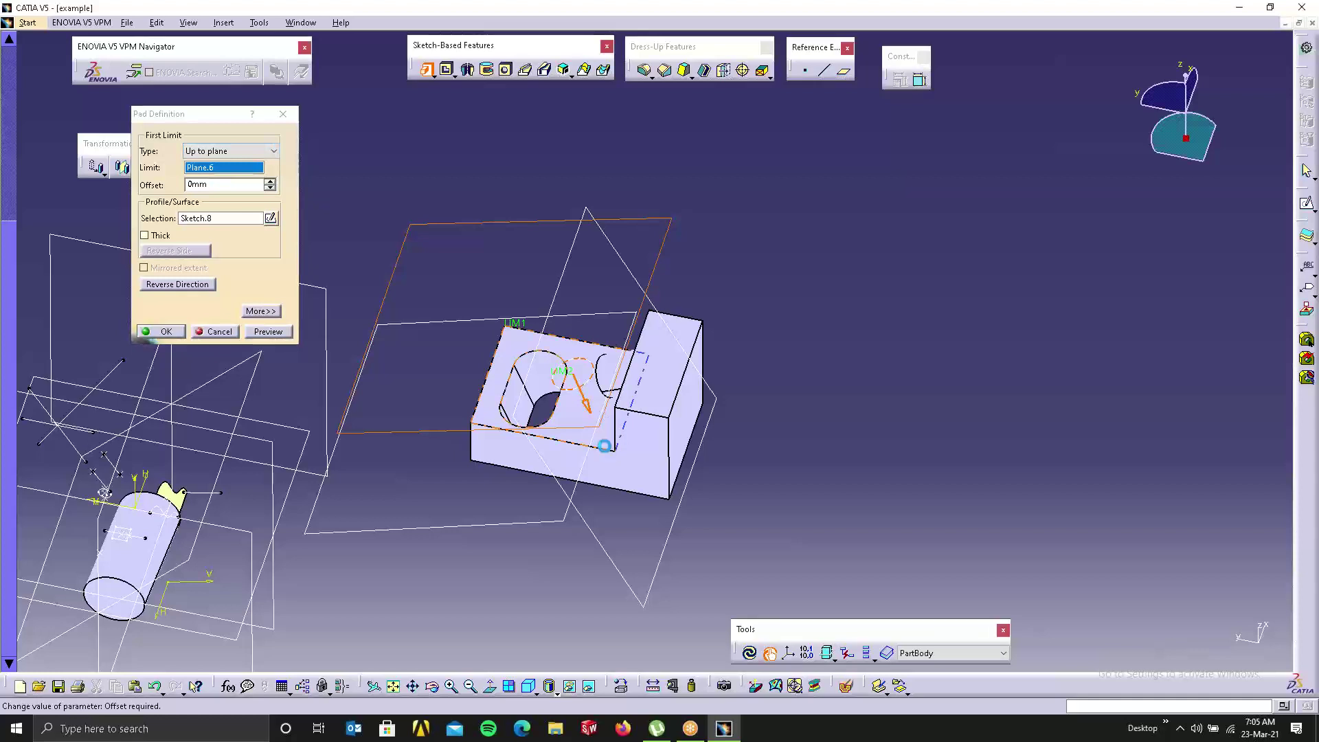
click(604, 446)
click(183, 333)
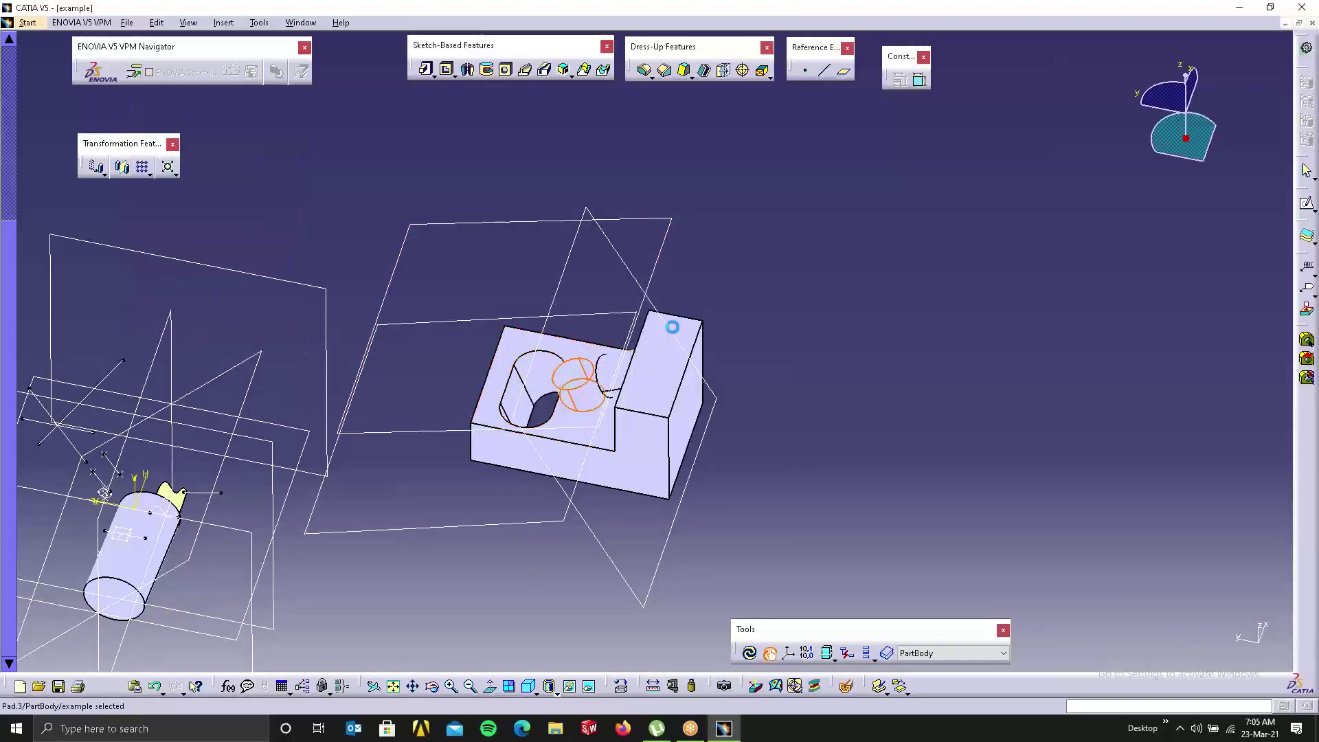
Step: Try a Through planar curve plane on the free end edge of the yellow extruded surface, and discard it
middle_drag(583, 377, 687, 385)
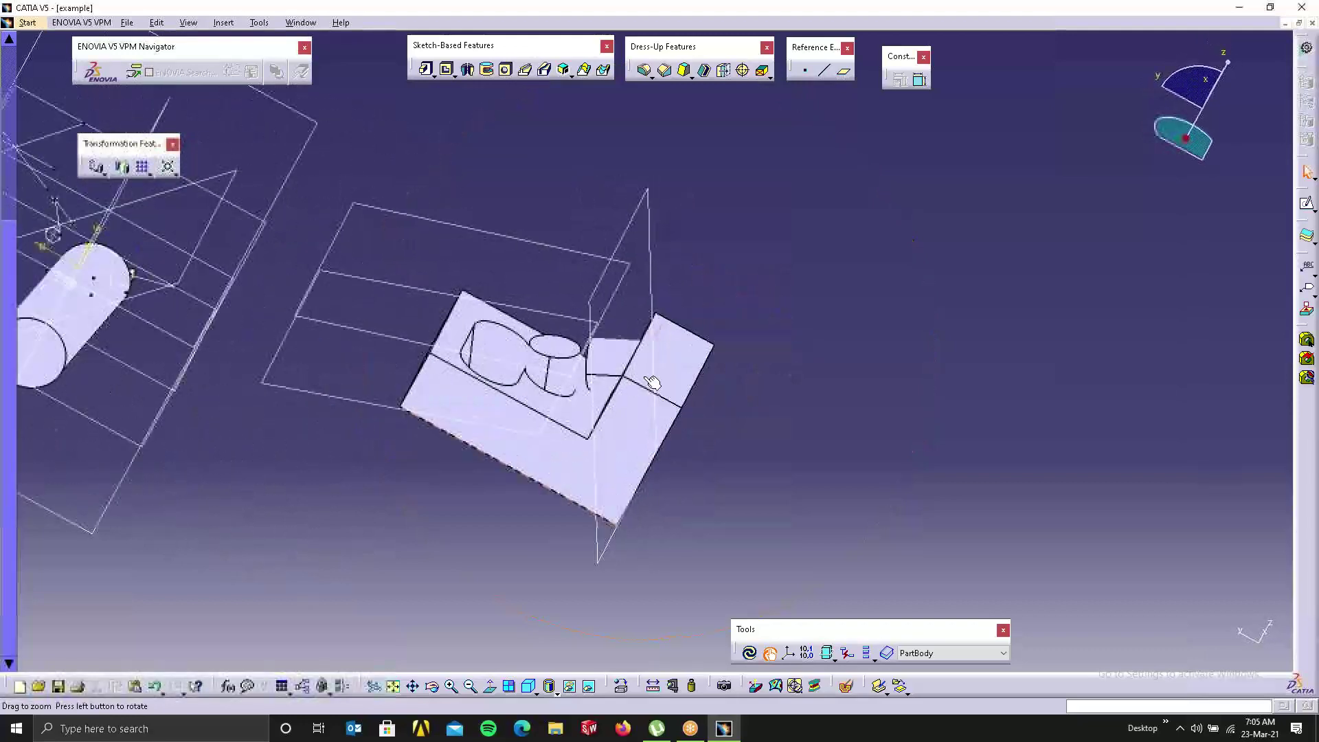
click(845, 69)
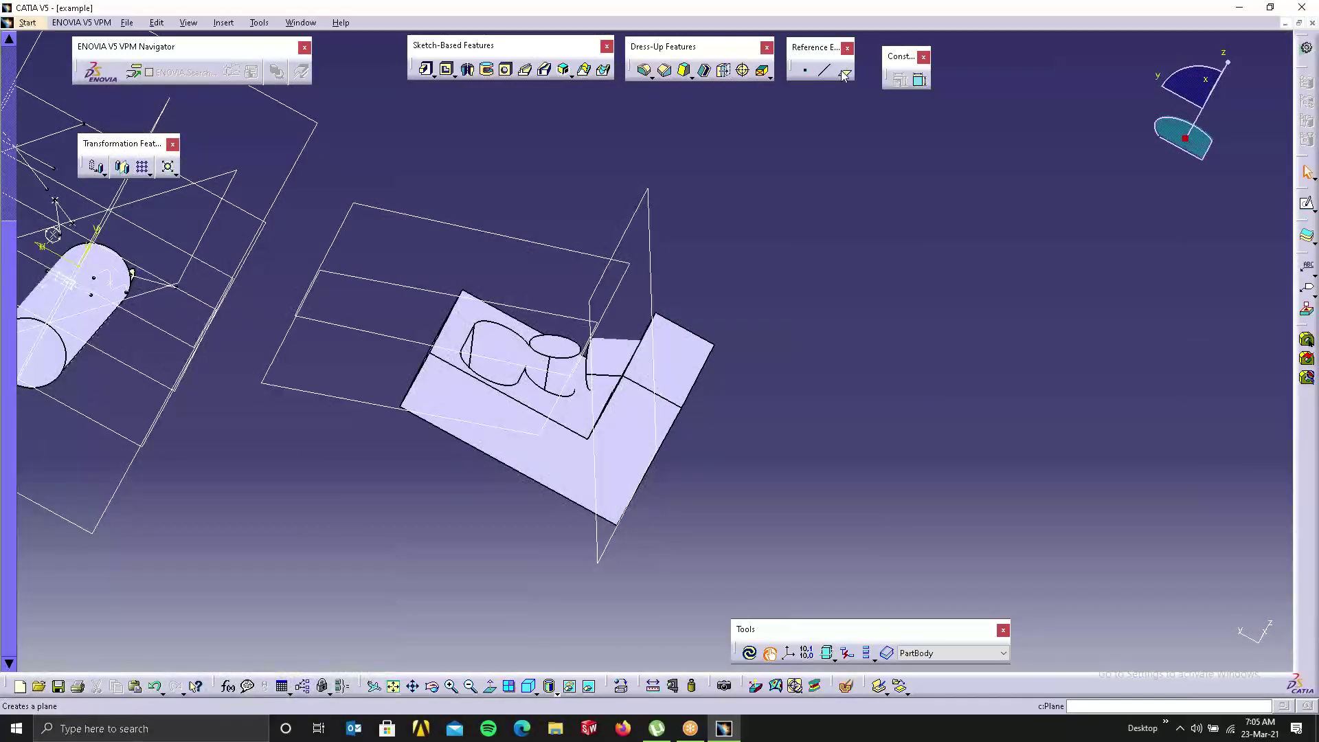
click(1019, 185)
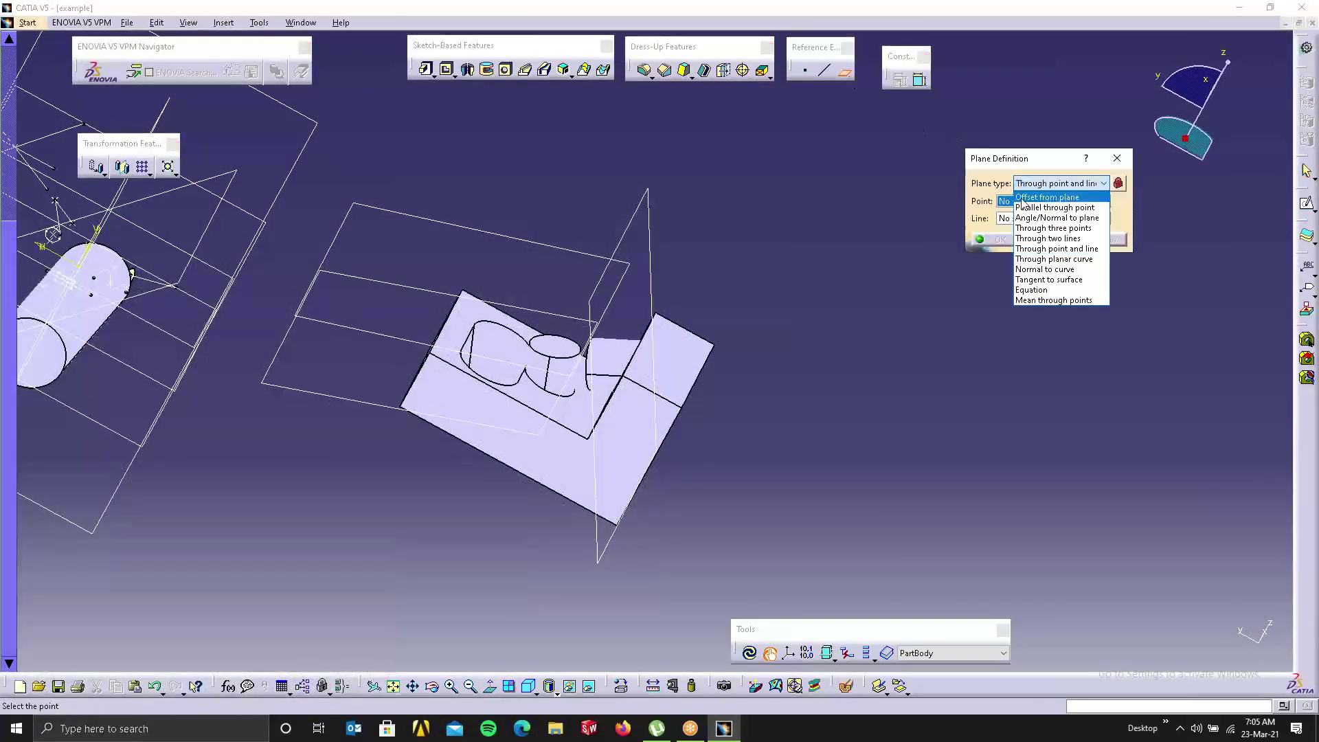
click(1044, 259)
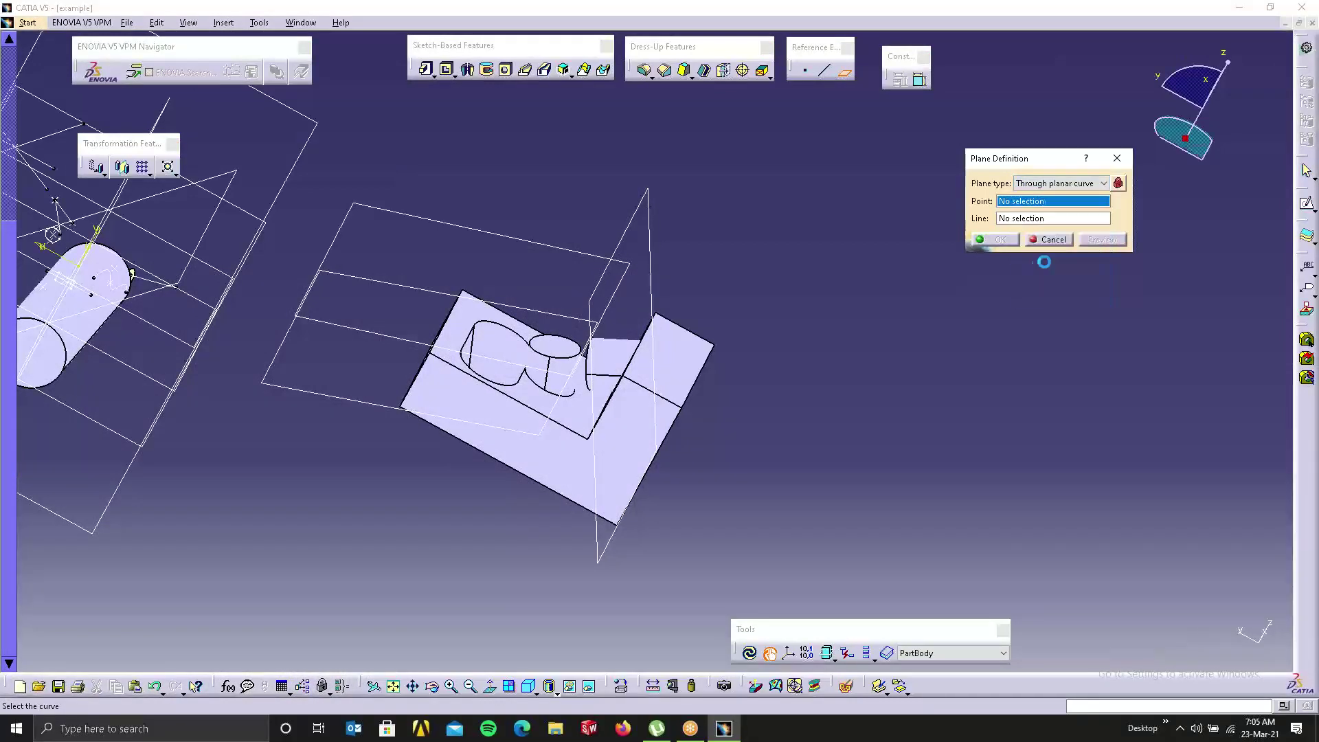
middle_drag(501, 337, 1178, 224)
middle_drag(760, 293, 750, 462)
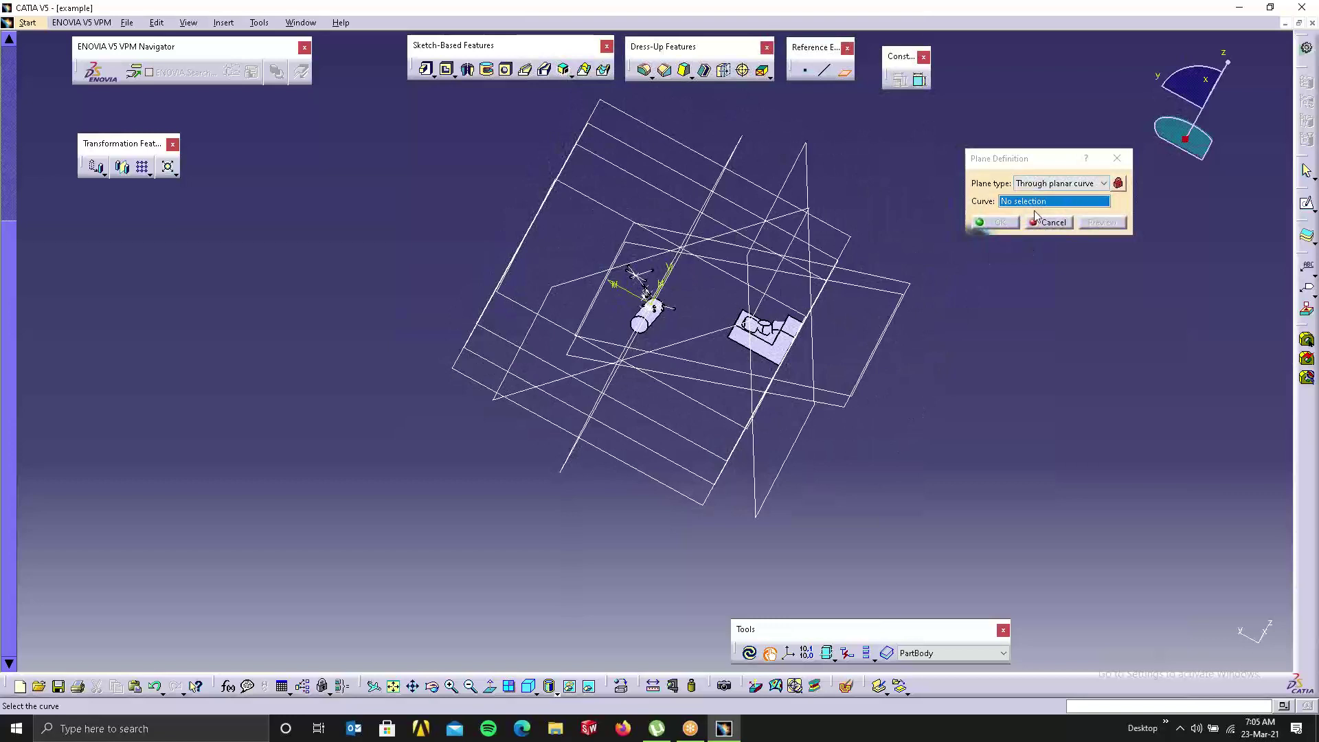
middle_drag(666, 333, 704, 97)
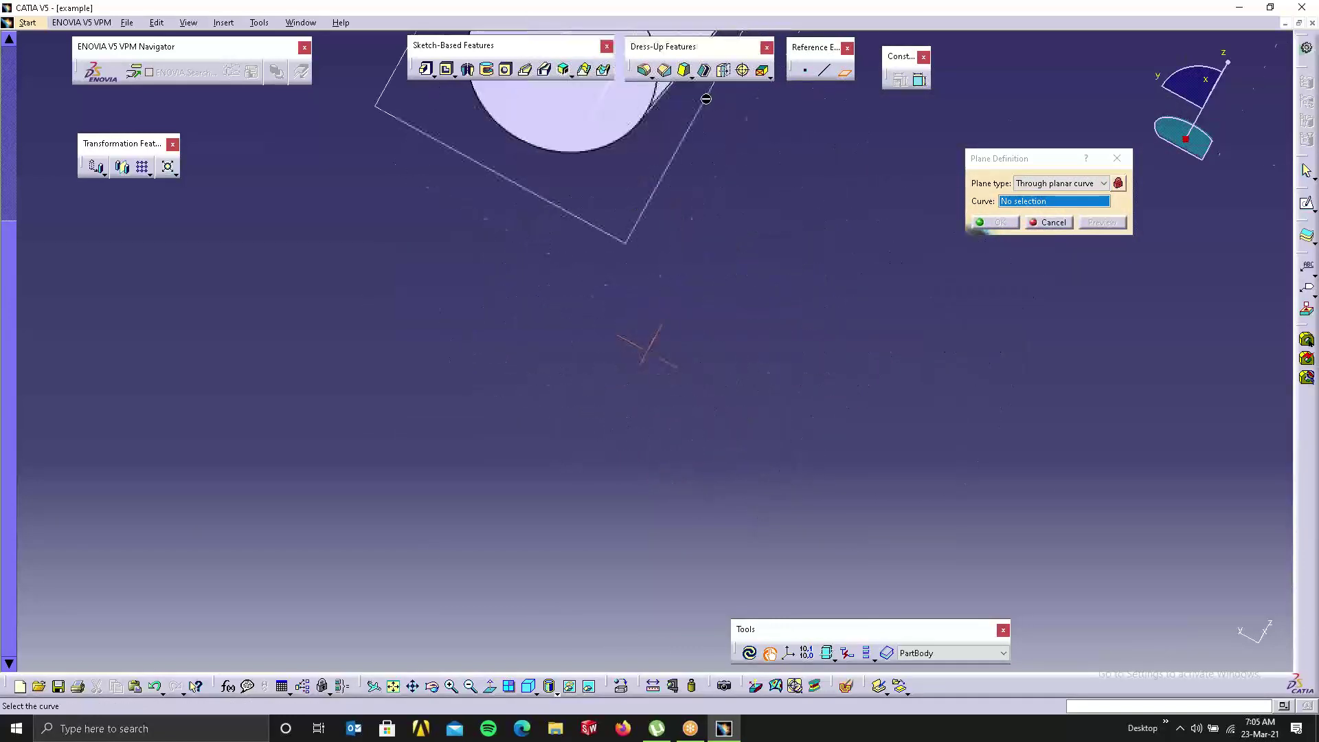
middle_drag(668, 189, 507, 385)
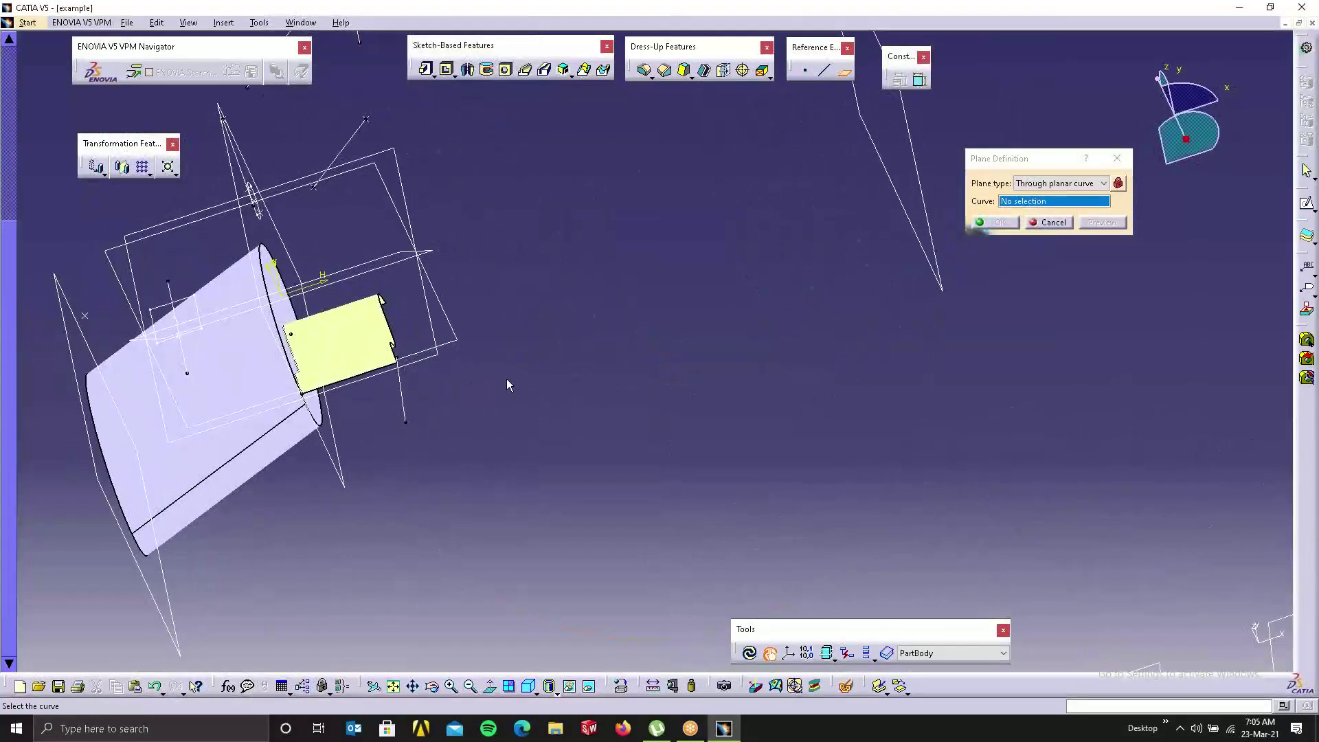
click(380, 303)
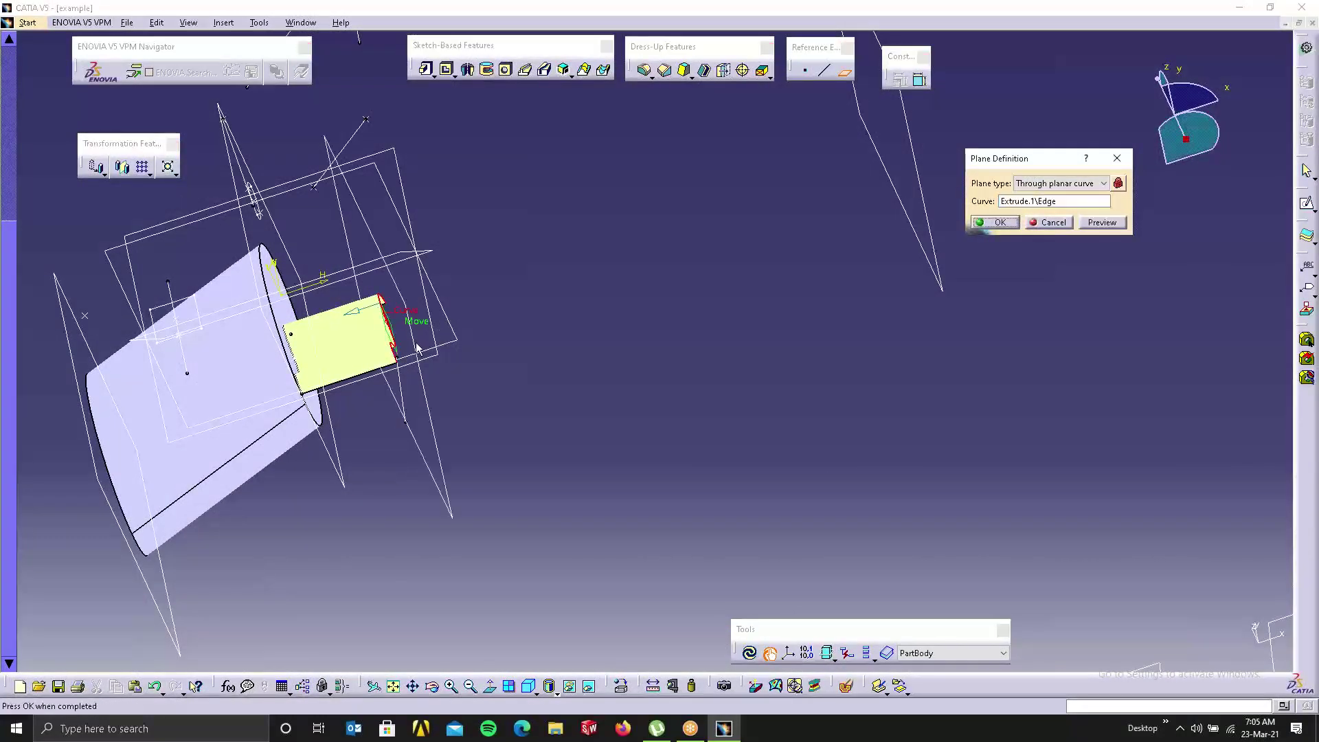
mouse_move(417, 348)
middle_down()
mouse_move(433, 400)
mouse_move(414, 380)
middle_up()
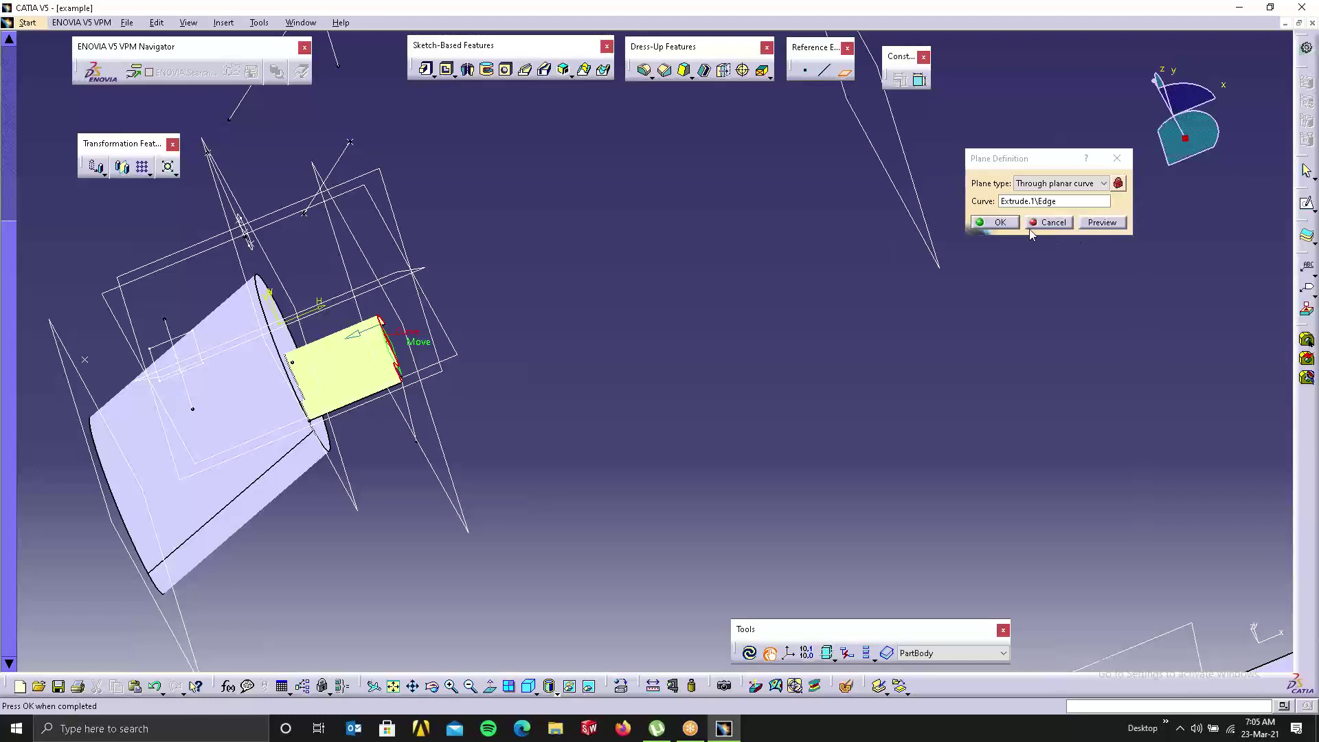
click(1088, 184)
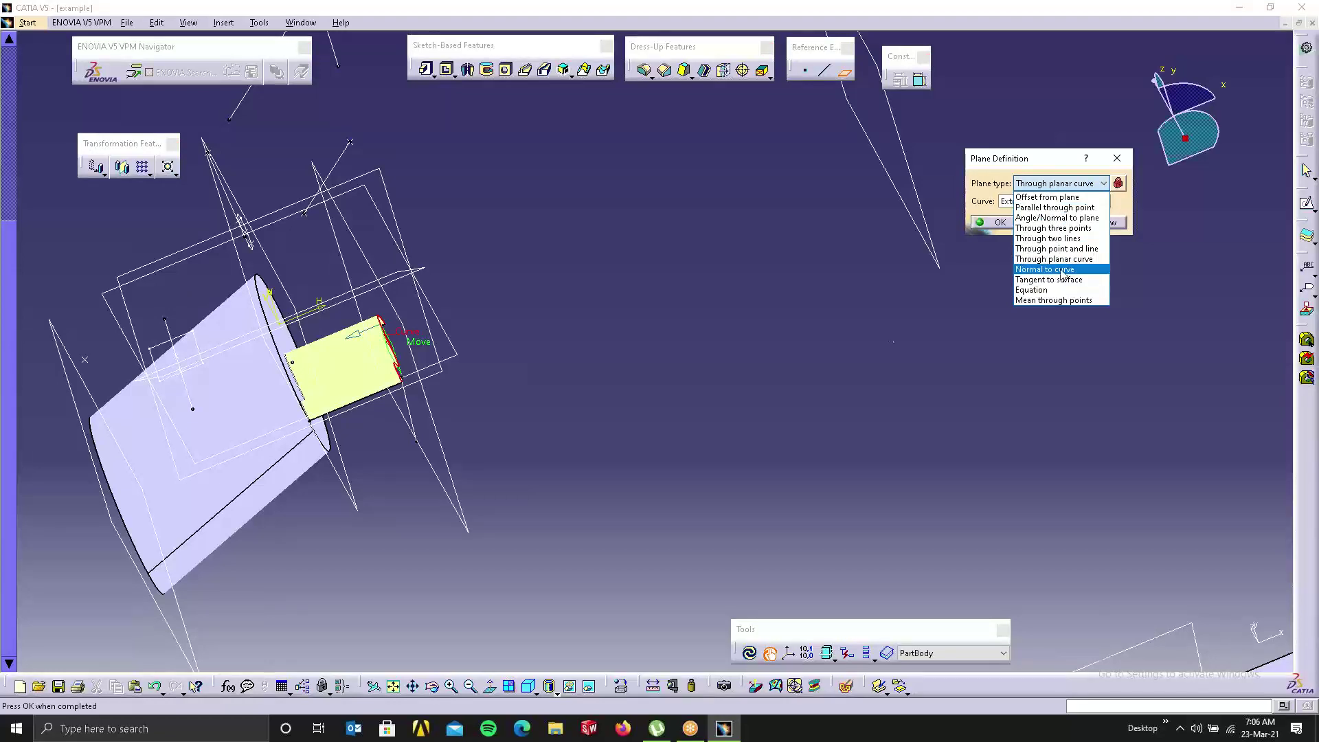
click(716, 360)
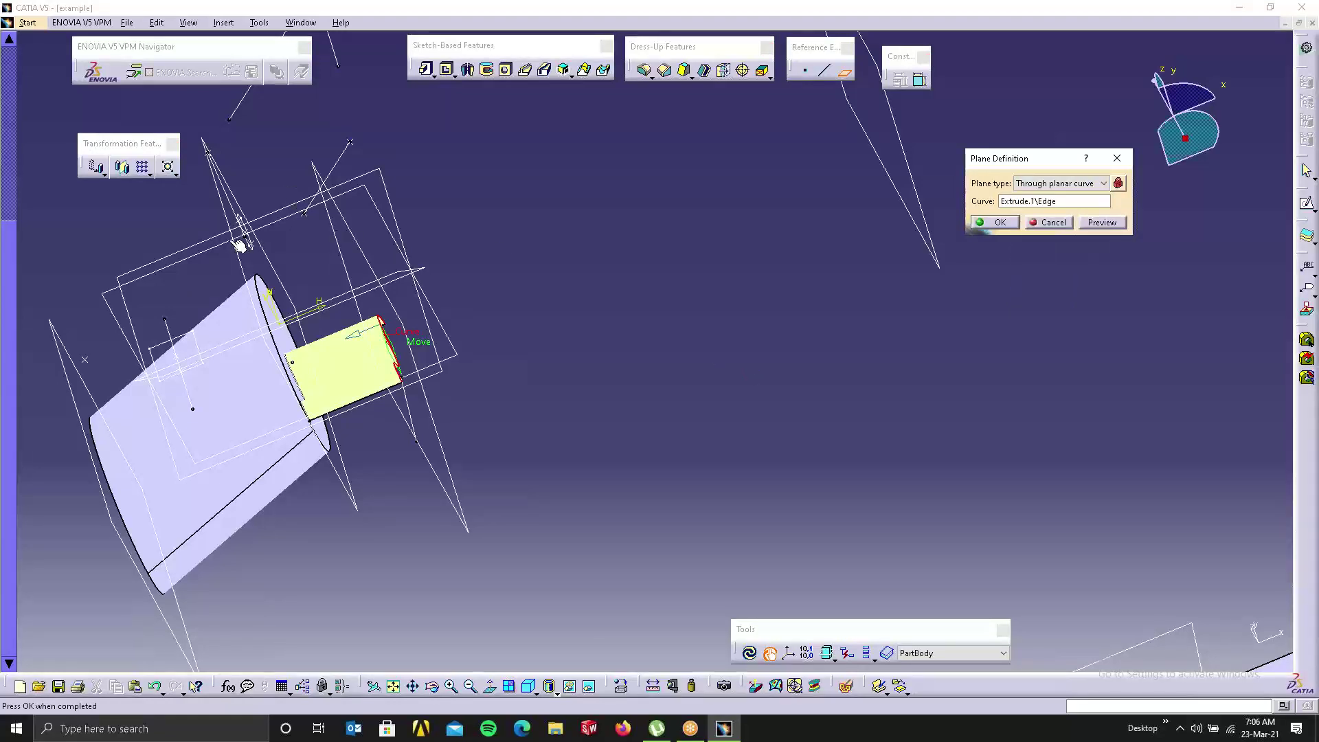
middle_click(583, 288)
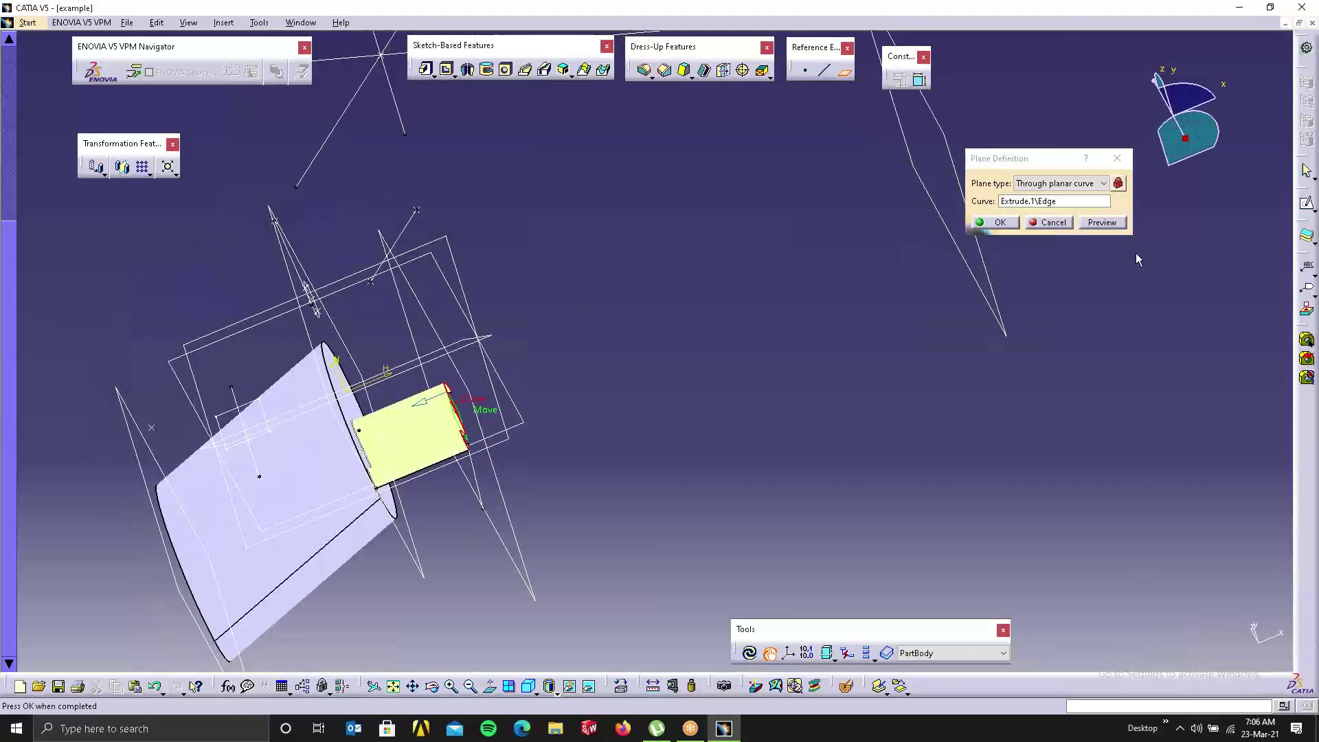
click(1051, 223)
Step: Delete the slanted cylindrical rib beside the yellow extruded surface, including its aggregated elements
middle_drag(901, 316, 942, 441)
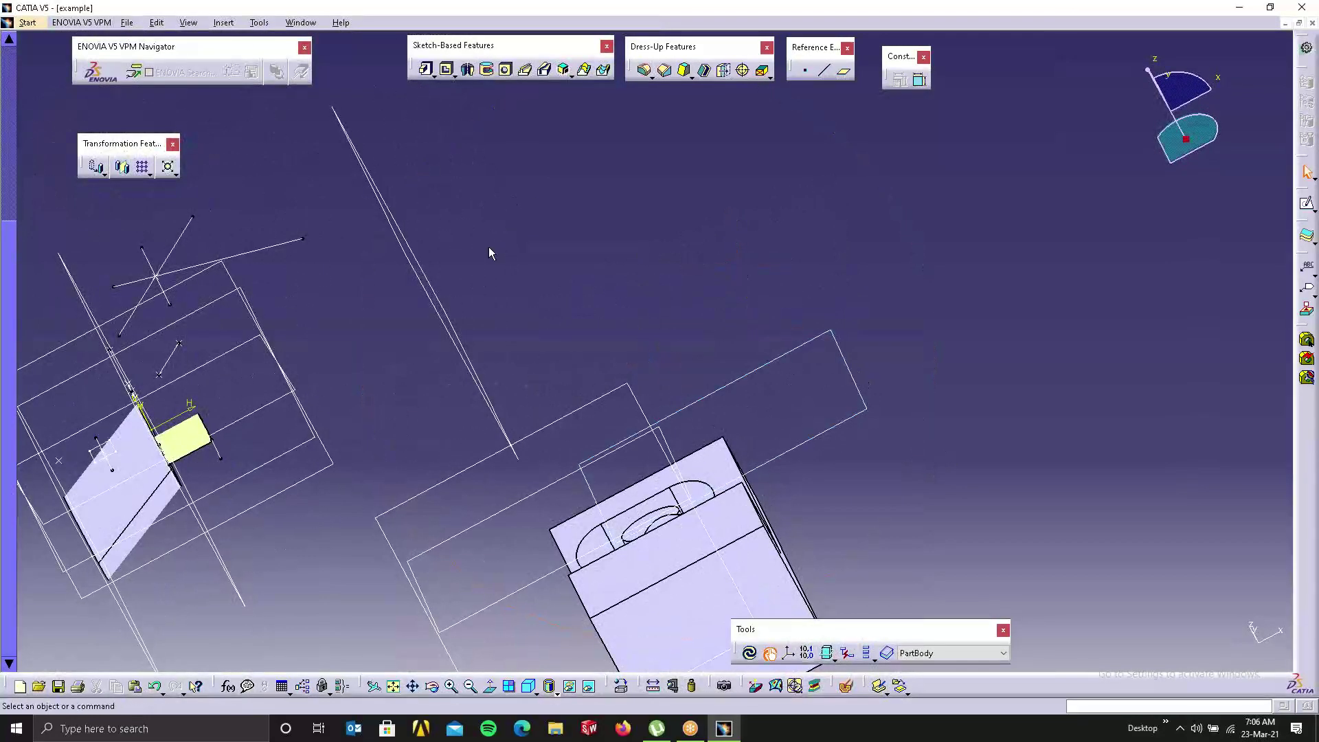
click(419, 262)
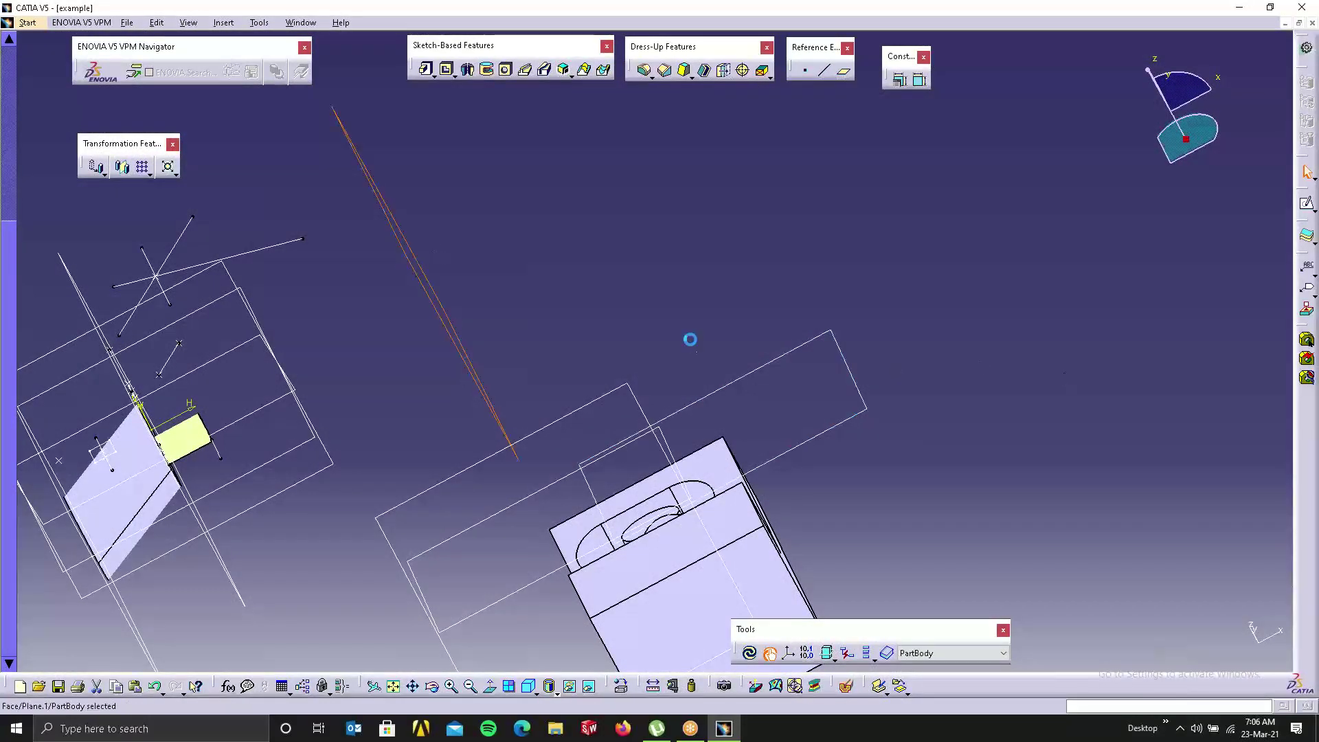
right_click(122, 507)
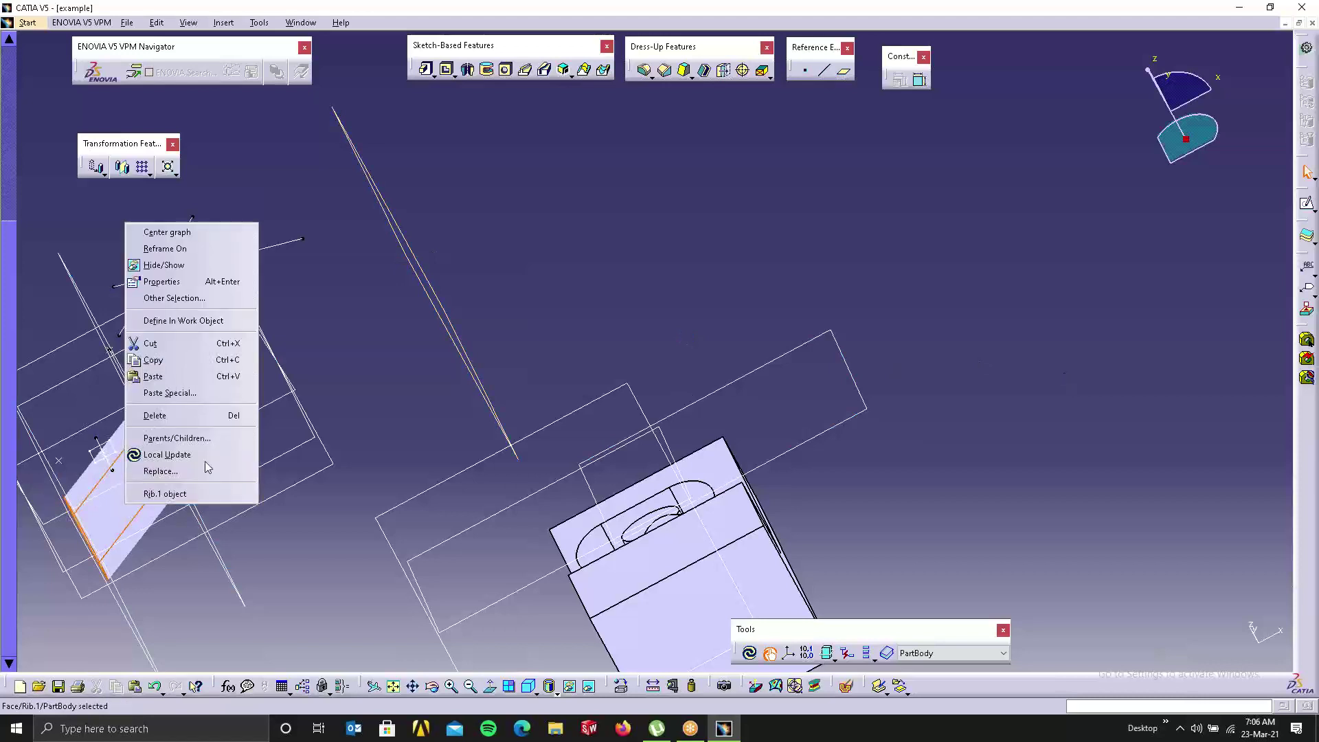
click(178, 420)
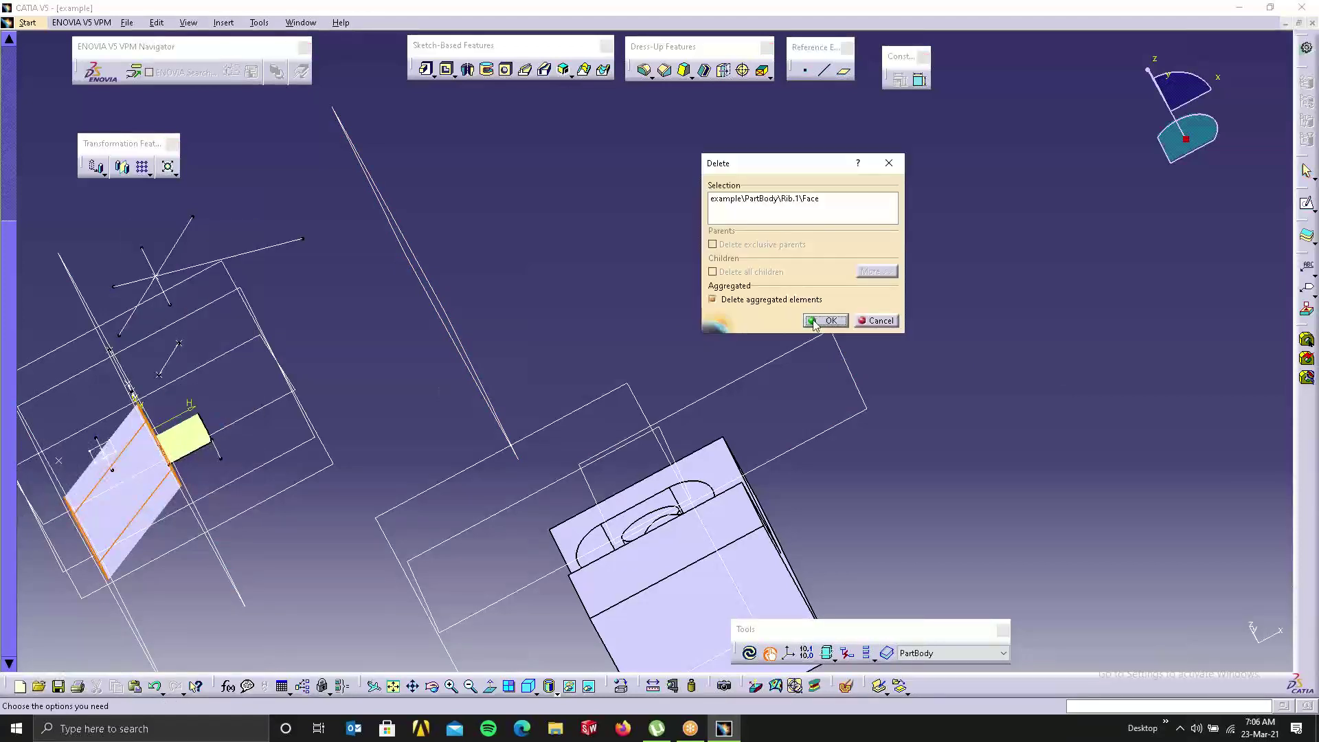
click(827, 321)
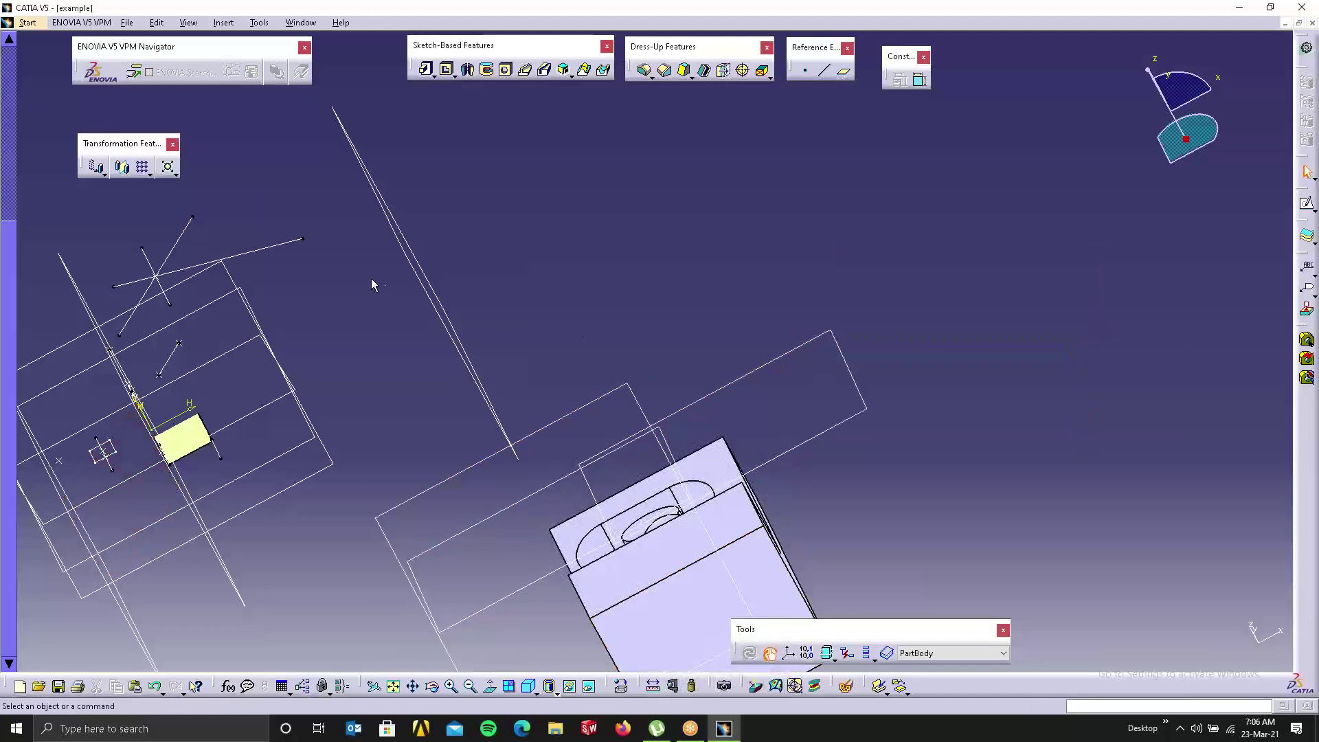
Step: Sketch a wavy open spline through eight points on the standalone plane between the yellow surface and the slotted block
click(389, 219)
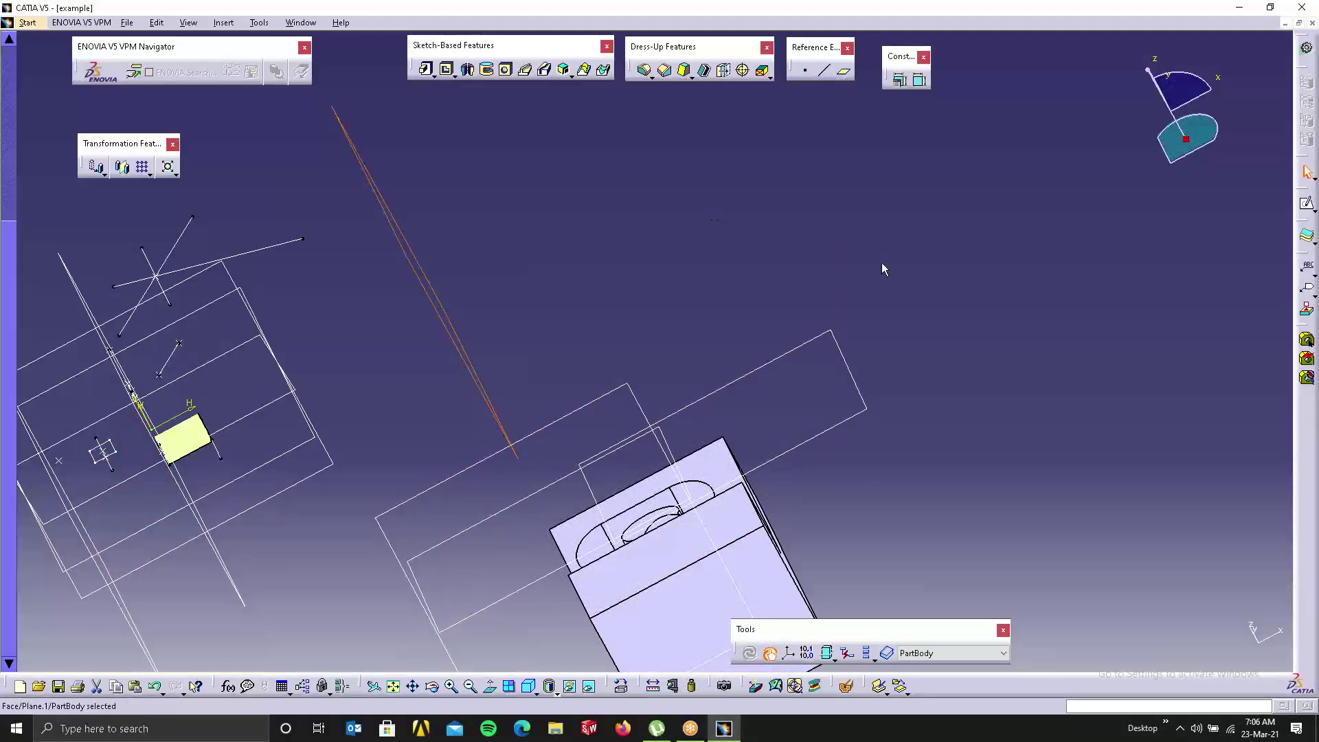
click(1306, 204)
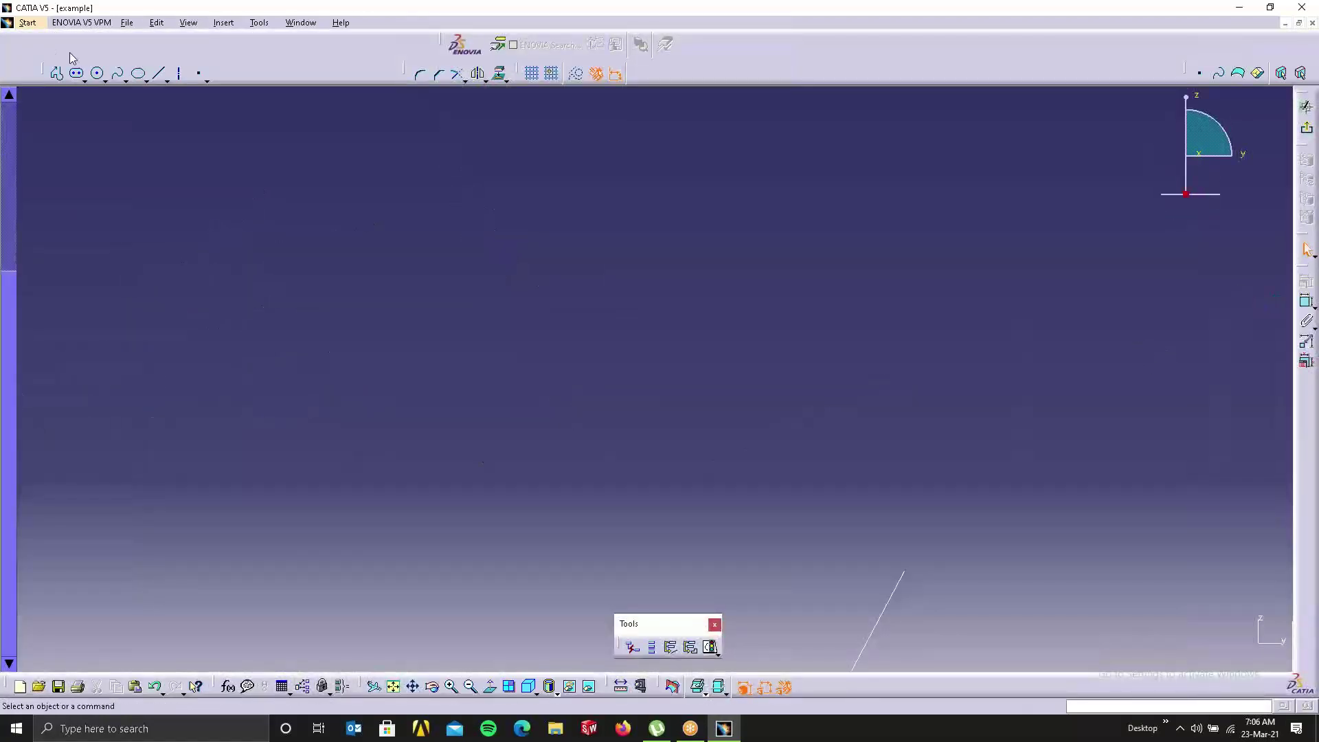
click(117, 73)
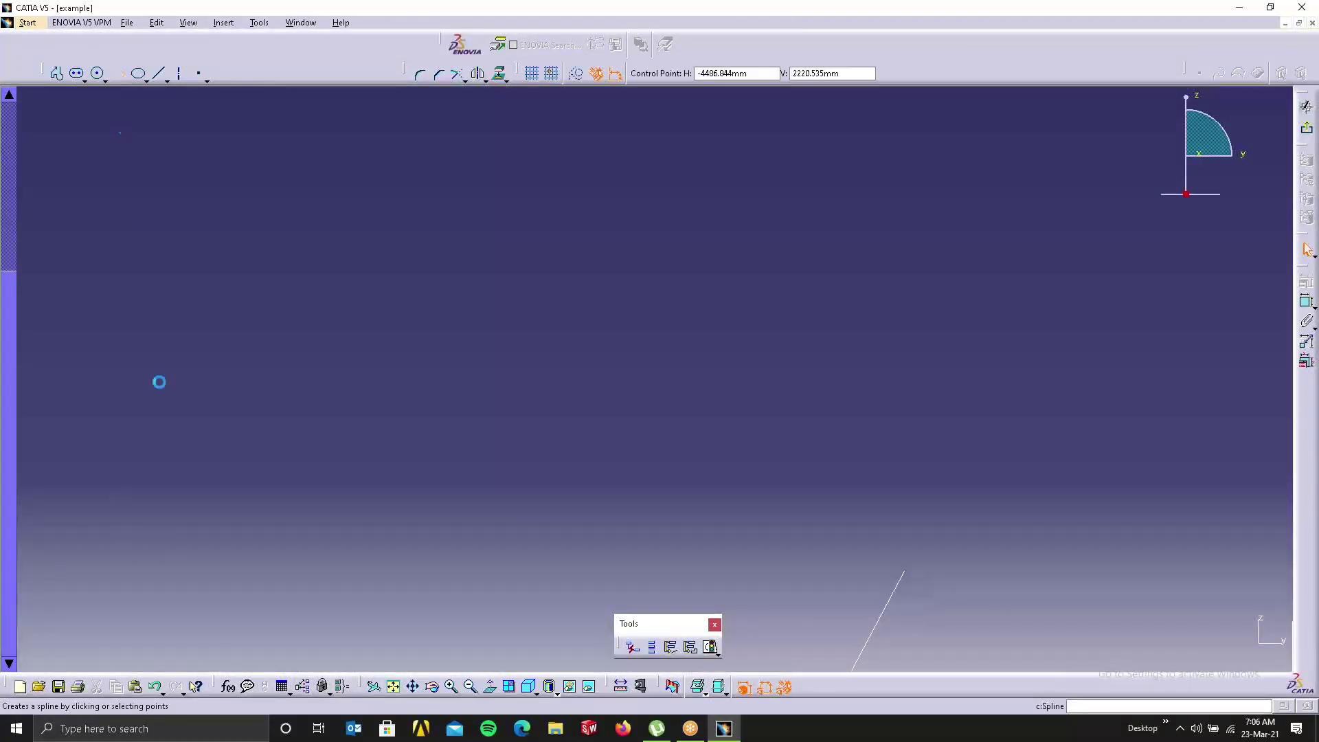
click(105, 372)
click(239, 239)
click(528, 395)
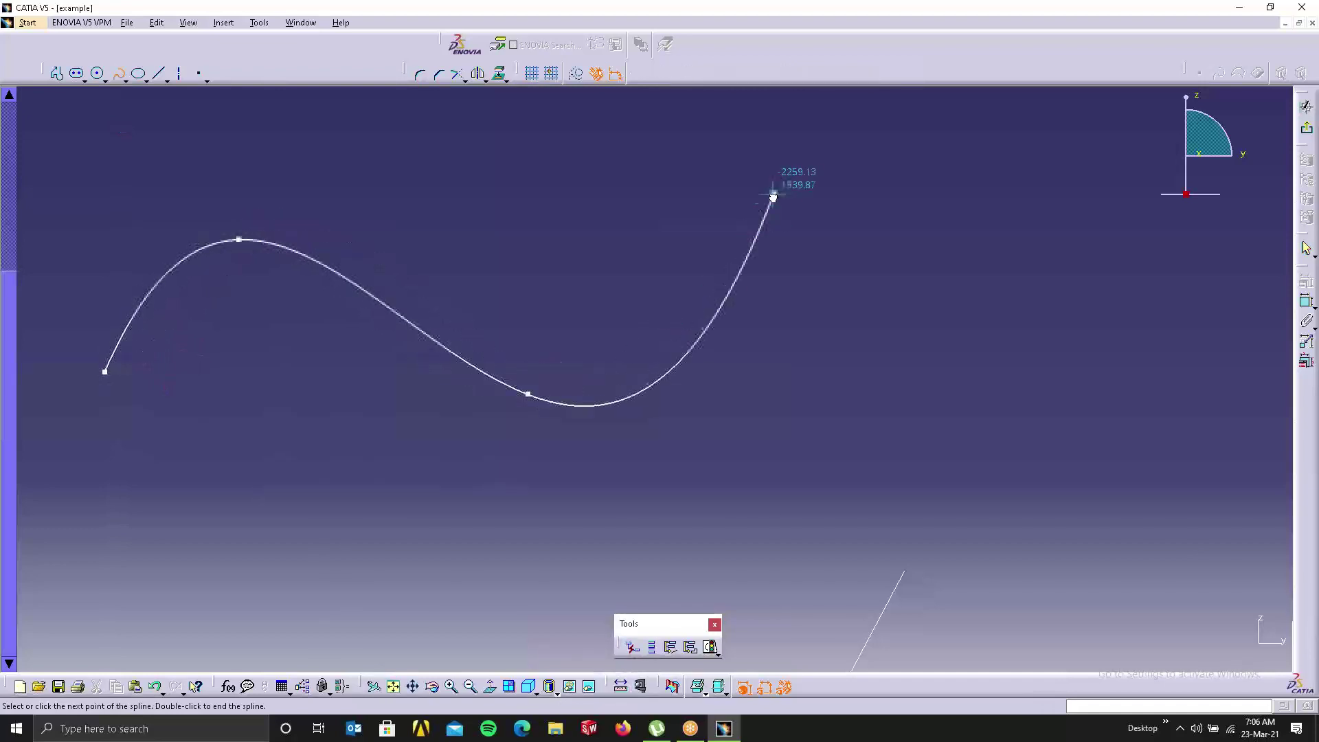
click(774, 195)
click(987, 322)
click(1115, 194)
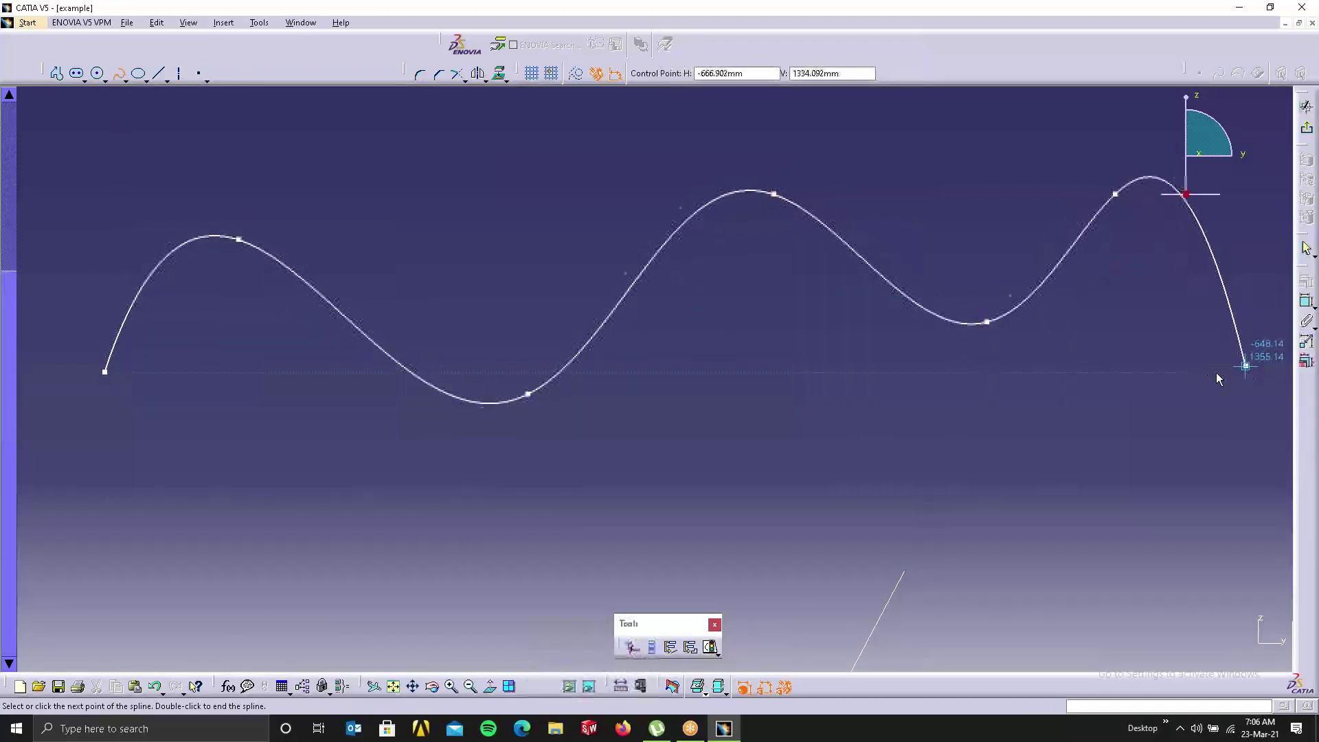
click(1245, 365)
middle_drag(1162, 367, 912, 454)
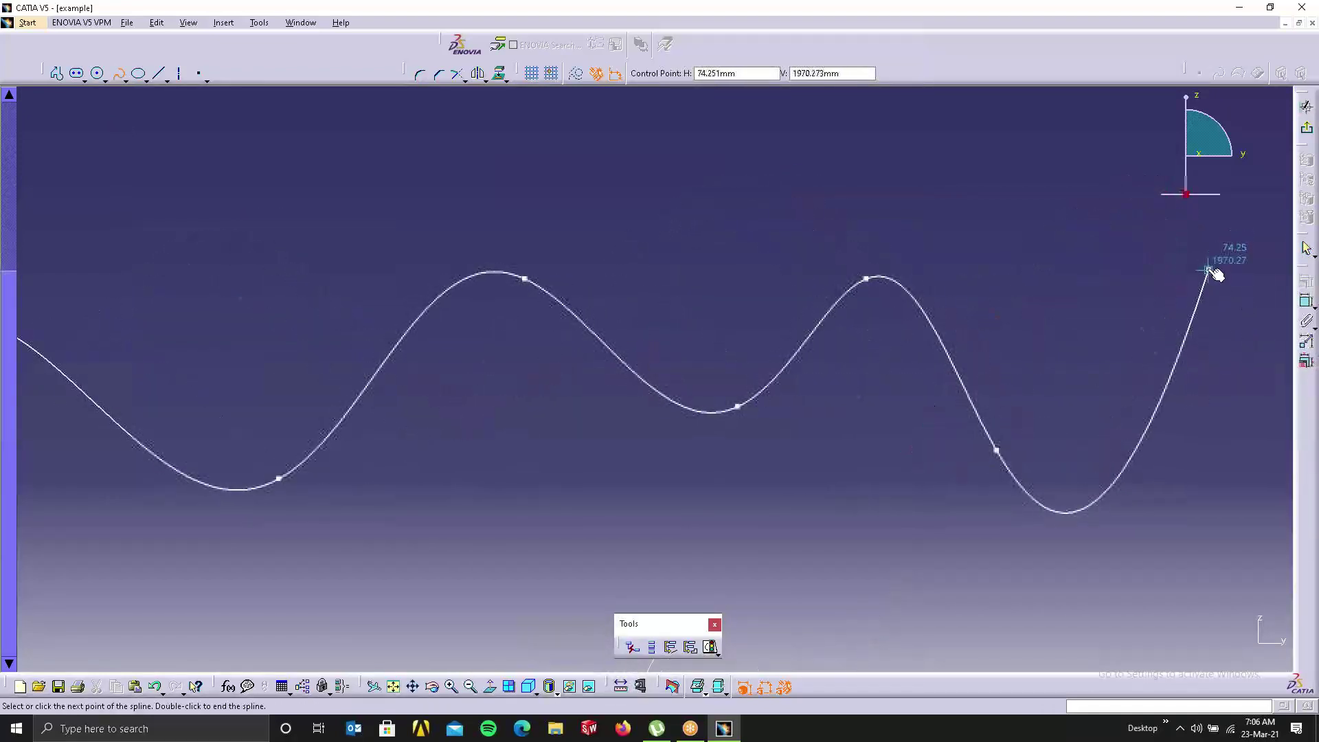
click(1208, 270)
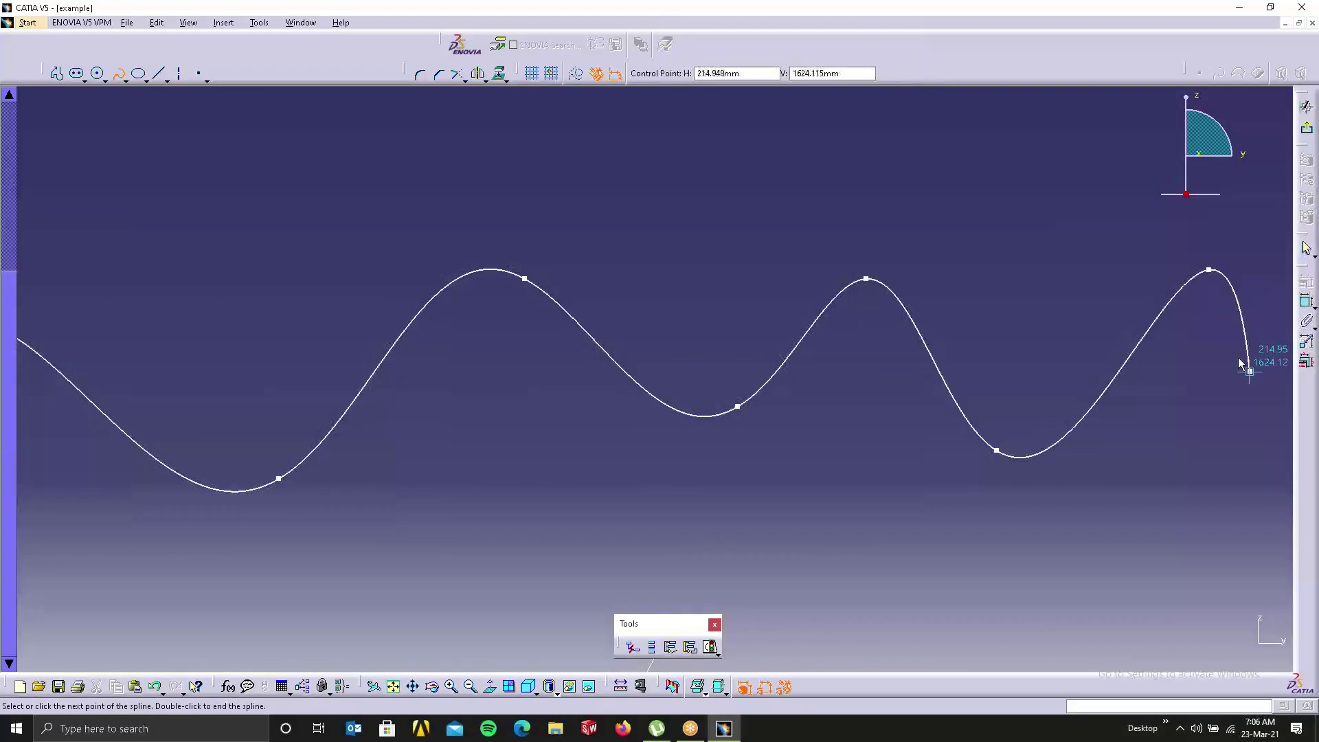
click(120, 74)
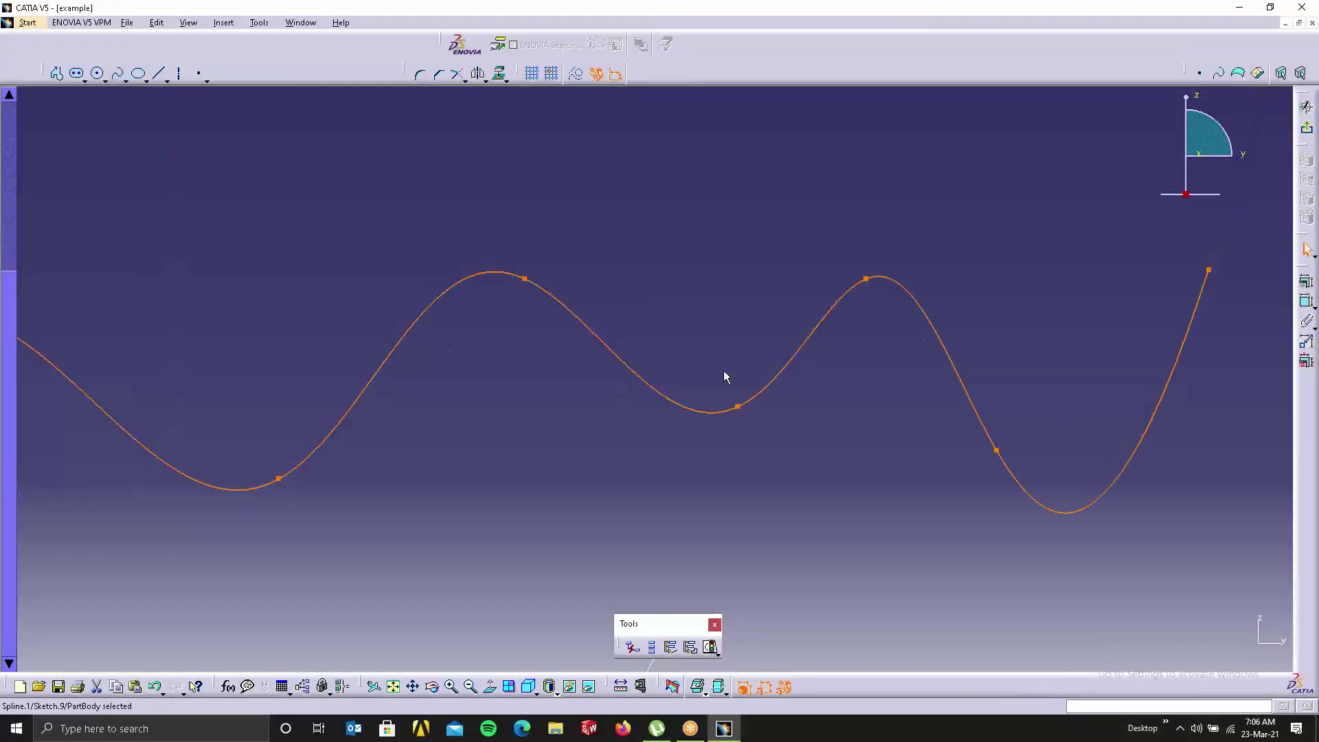
mouse_move(731, 415)
middle_down()
mouse_move(707, 442)
mouse_move(729, 434)
middle_up()
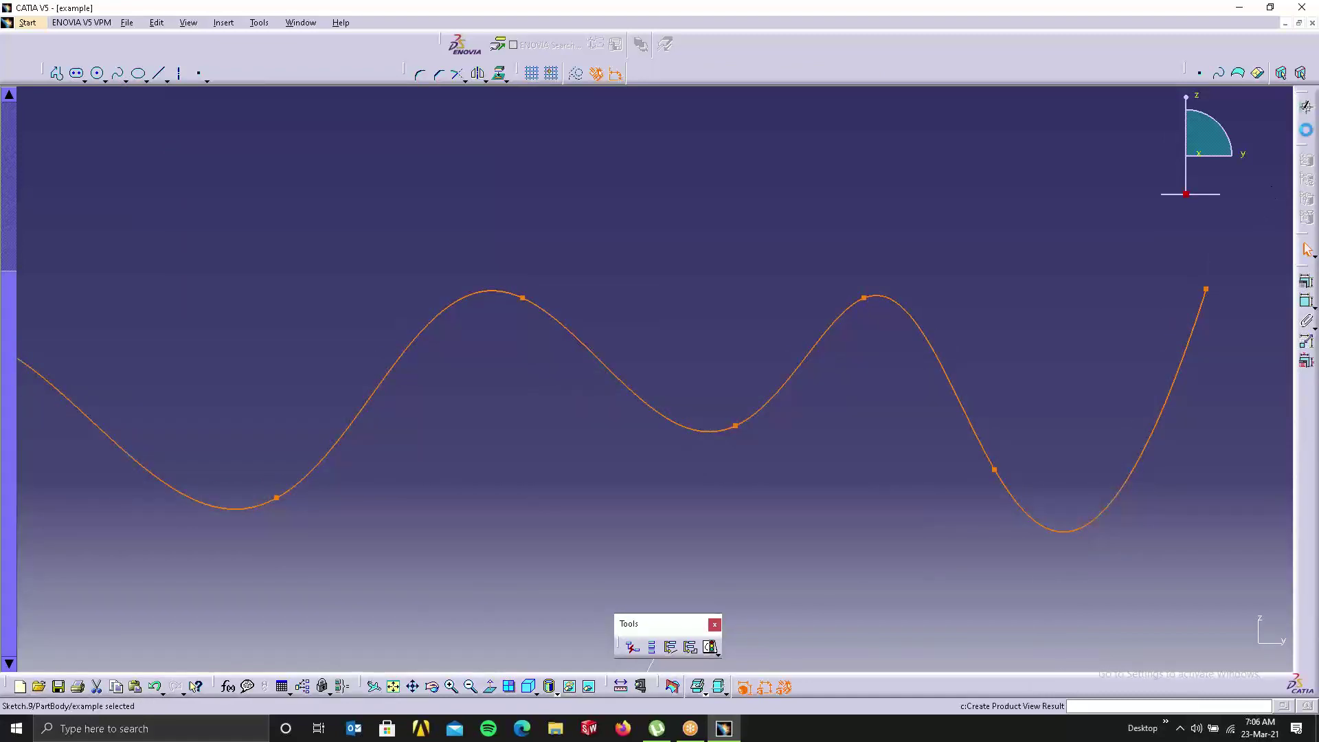
click(1306, 128)
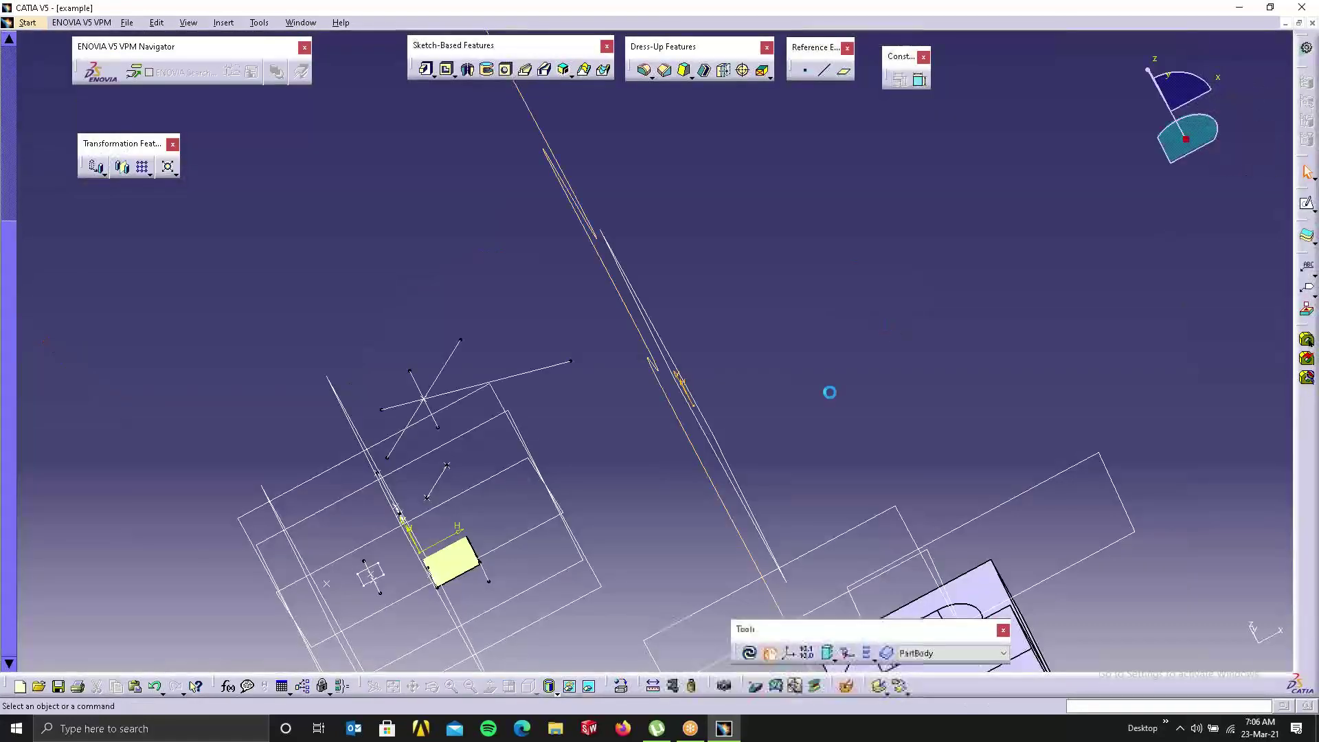
Step: Create a Normal to curve plane on the wavy spline at its starting endpoint
mouse_move(827, 389)
middle_down()
mouse_move(815, 404)
mouse_move(713, 360)
mouse_move(721, 442)
mouse_move(618, 536)
mouse_move(674, 471)
mouse_move(630, 259)
mouse_move(699, 241)
middle_up()
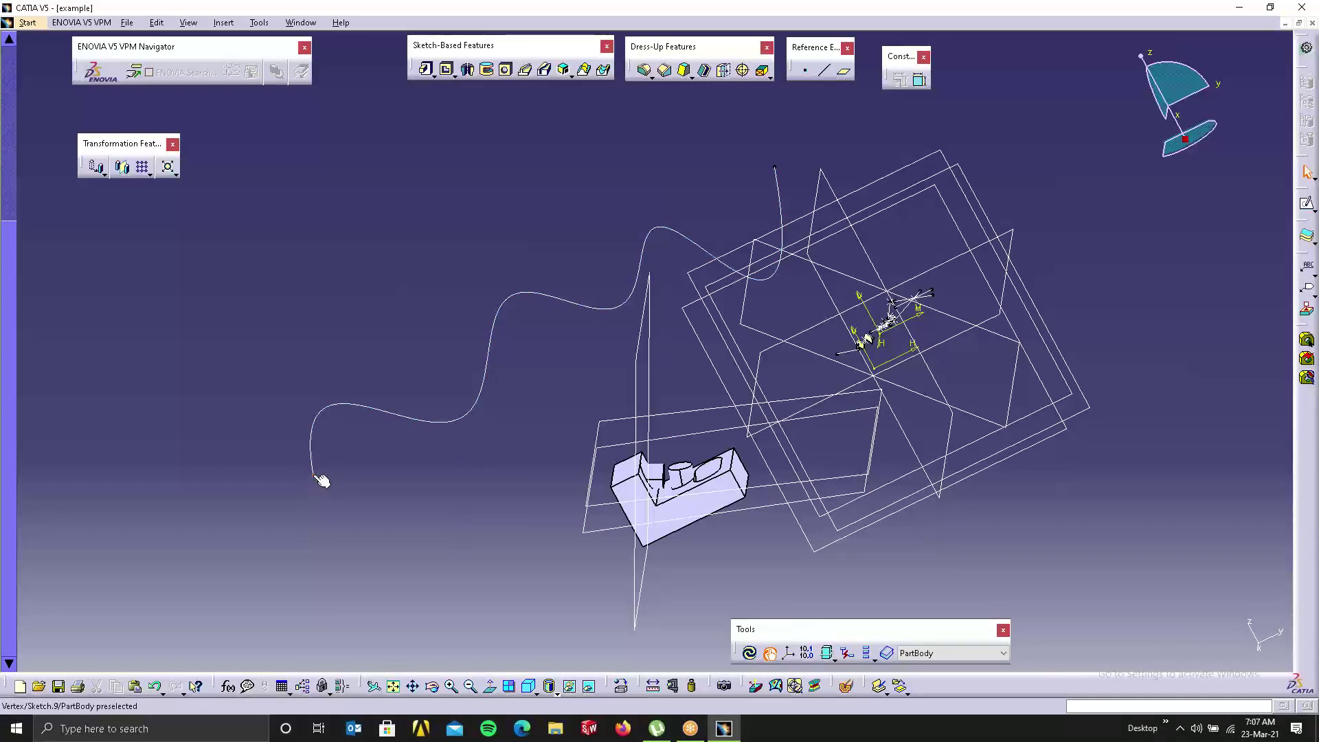
click(840, 74)
click(1104, 183)
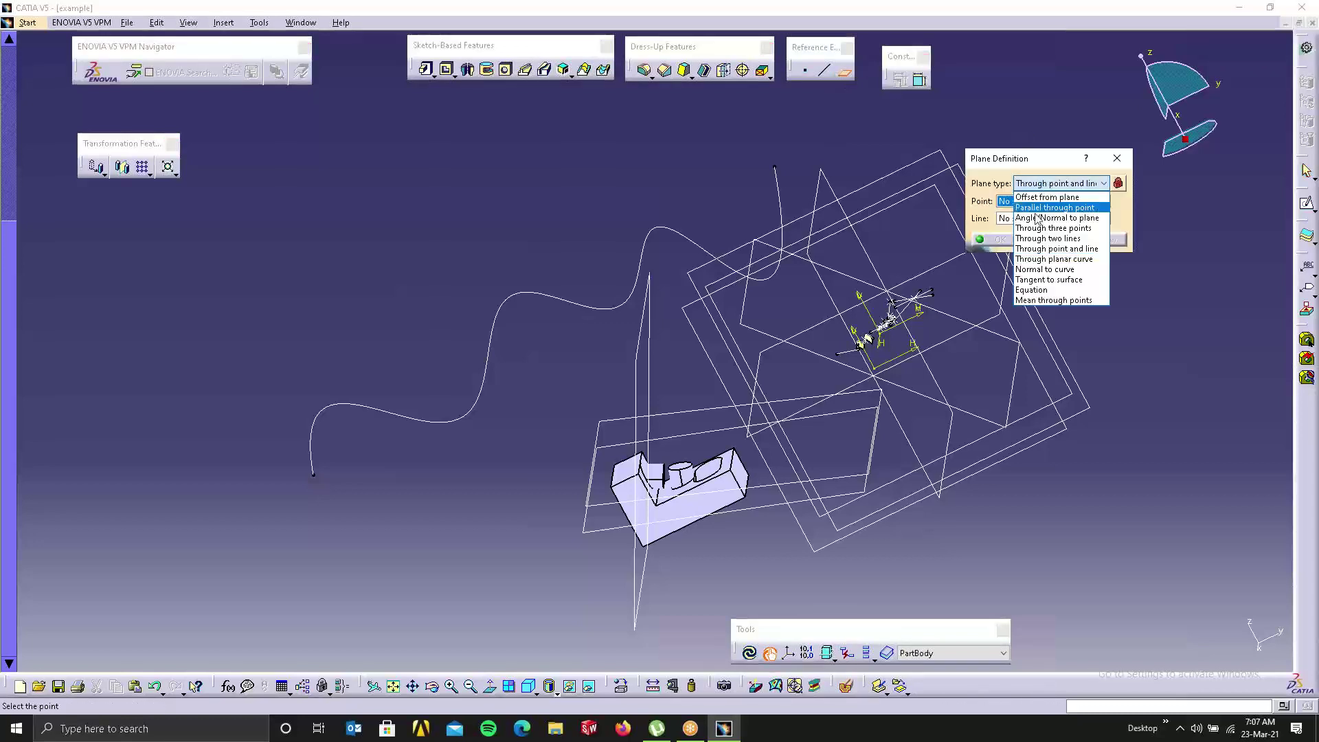
click(1045, 270)
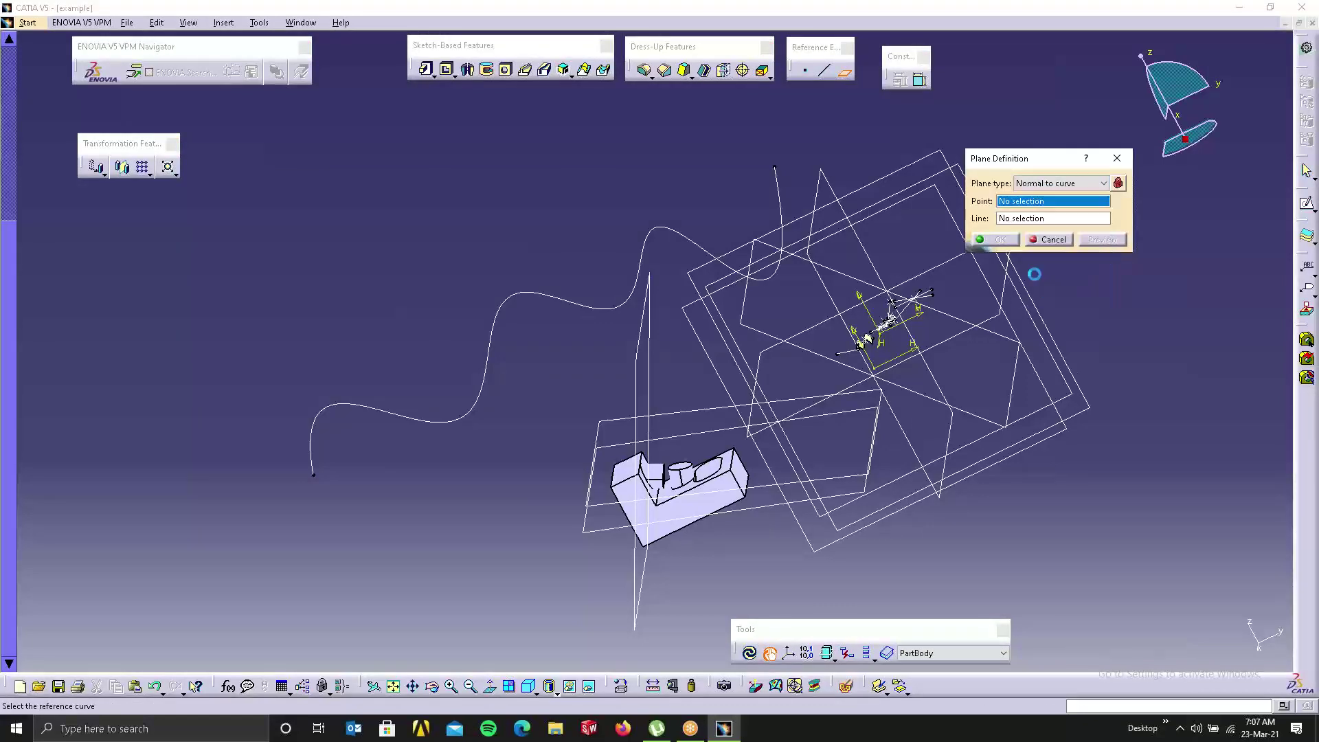
click(623, 306)
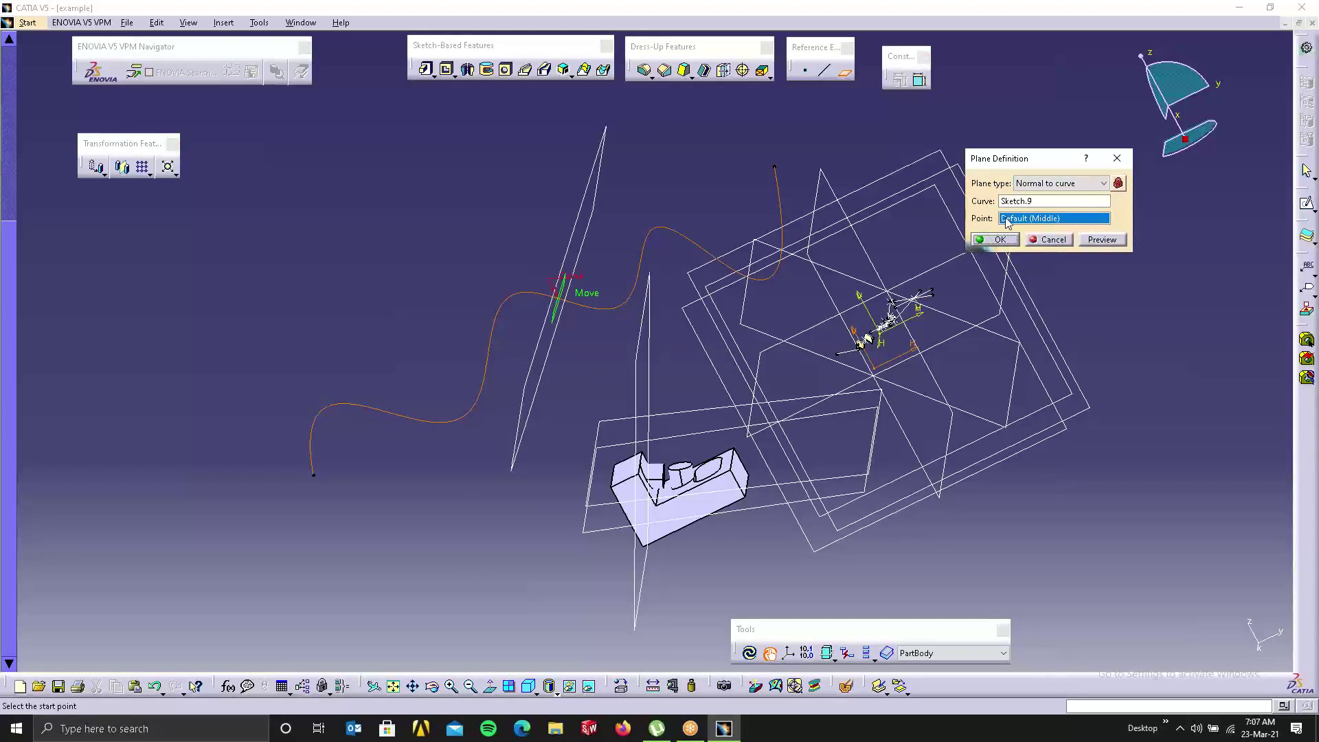
click(315, 474)
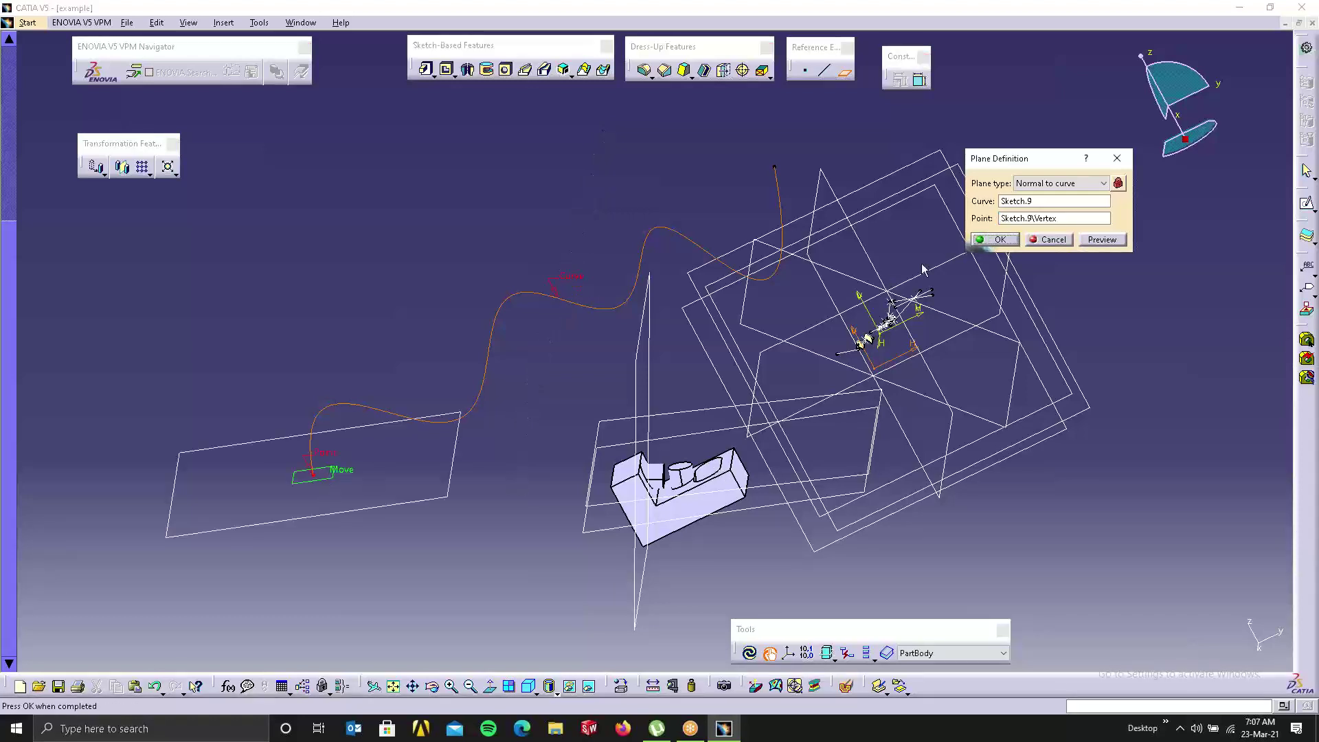
click(990, 240)
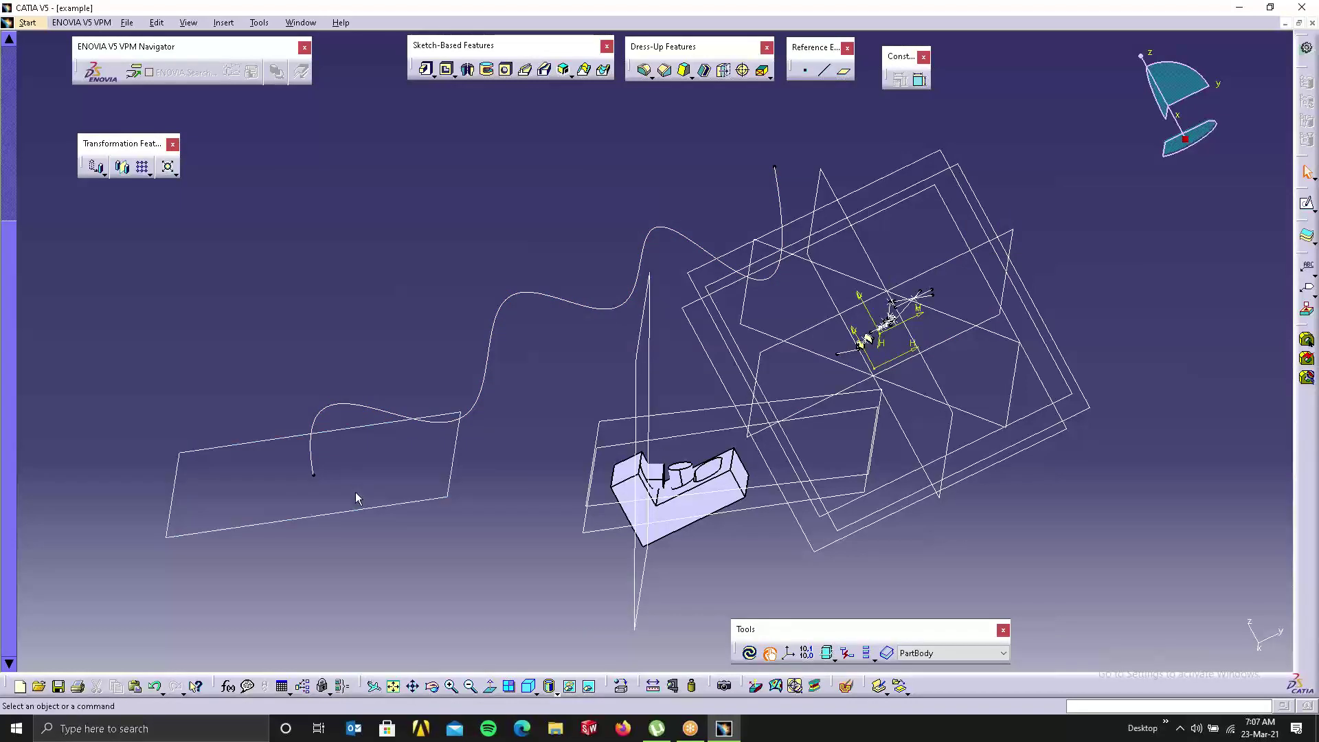
Step: Sketch a horizontal elongated hole of about 150 mm end radius on the plane normal to the wavy spline, near its starting endpoint
click(383, 505)
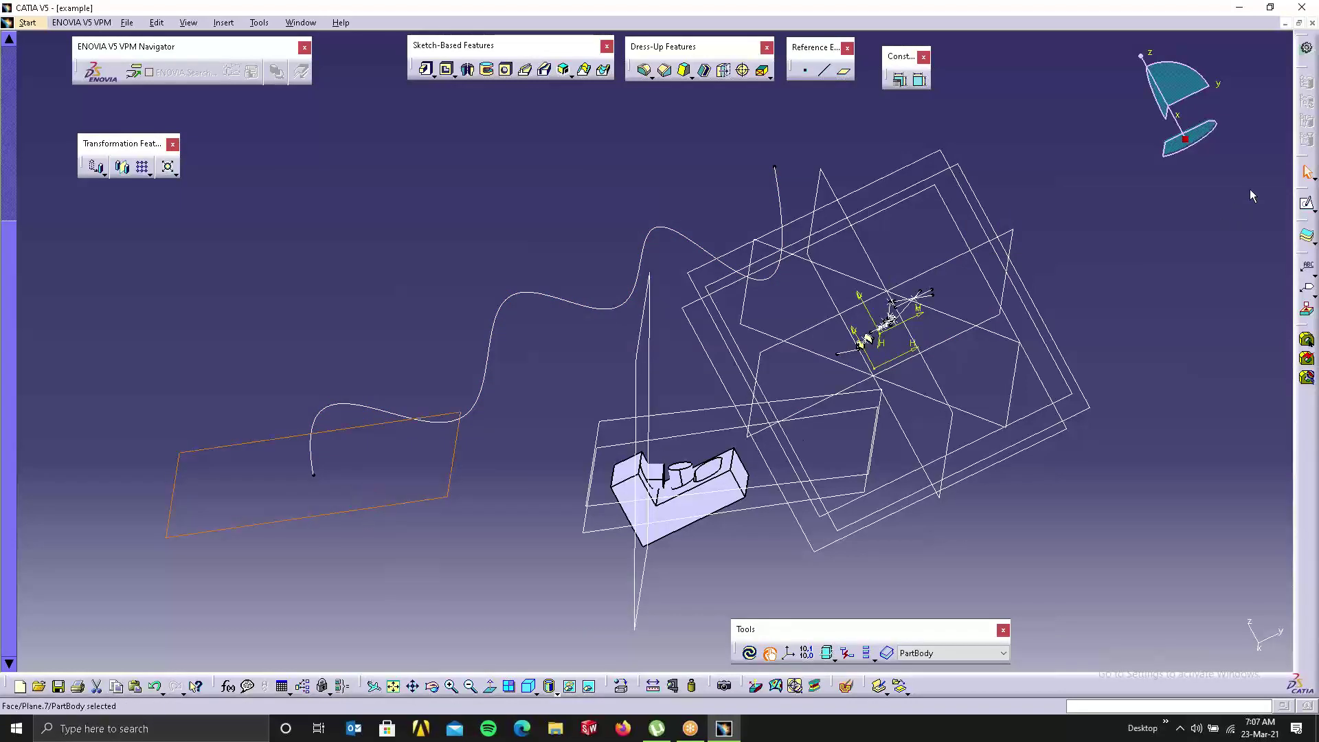
click(1305, 206)
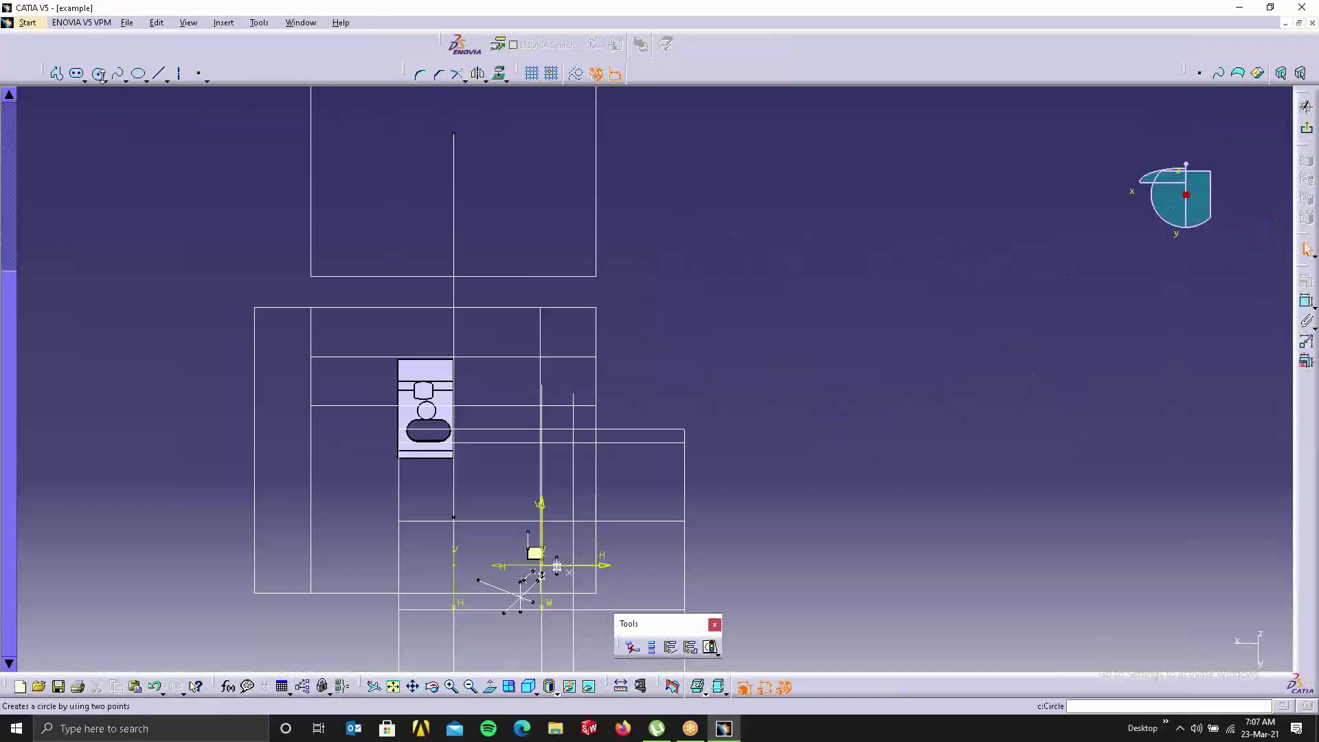
click(78, 73)
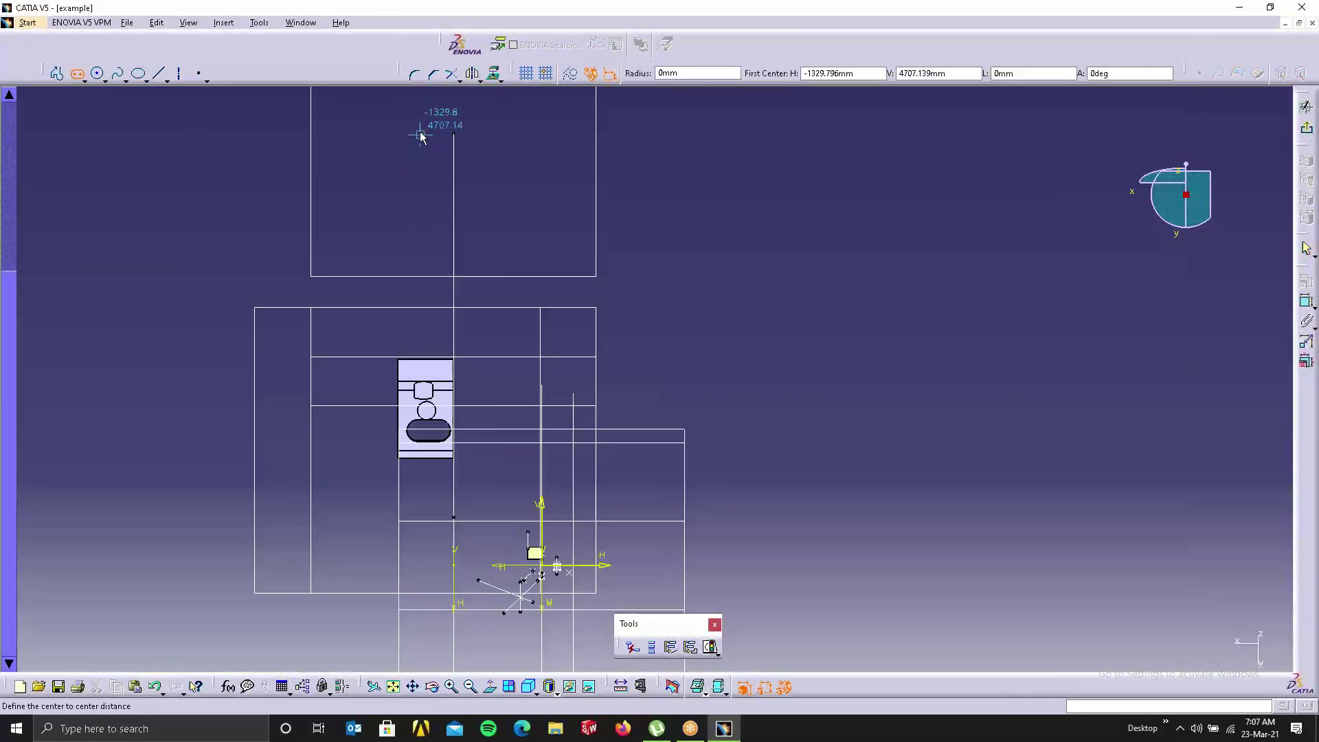
click(517, 119)
click(524, 107)
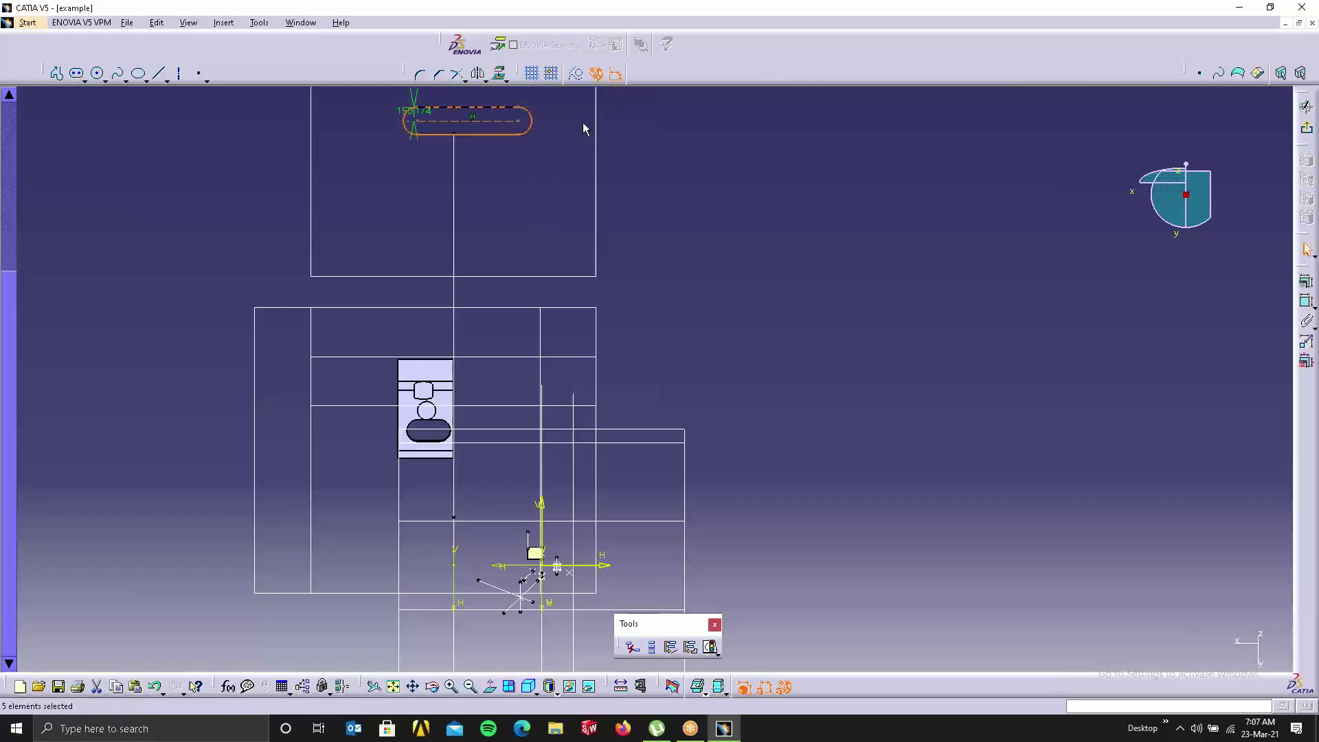
click(737, 260)
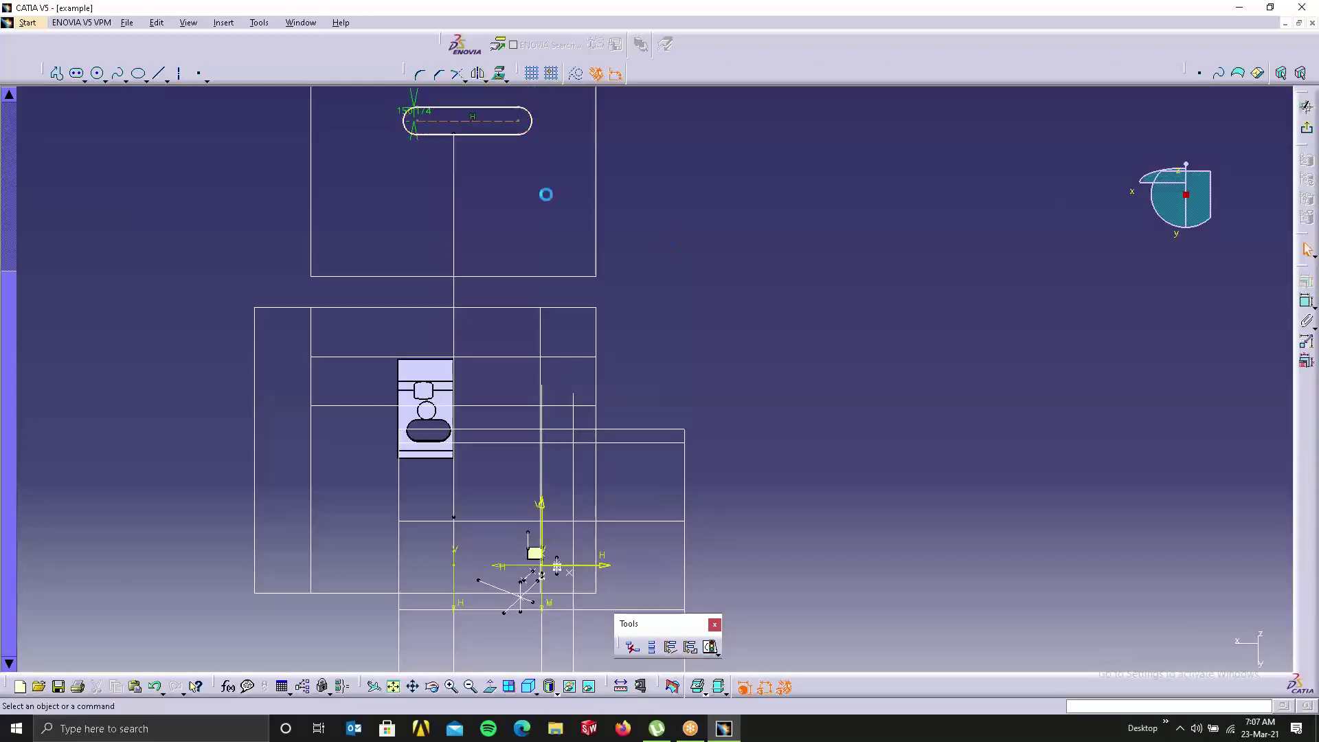
Step: Shift the elongated hole aside and apply a Midpoint constraint between its centre line and the spline's starting endpoint
click(447, 122)
mouse_move(493, 125)
mouse_down()
mouse_move(448, 135)
mouse_move(669, 154)
mouse_move(619, 148)
mouse_up()
click(645, 174)
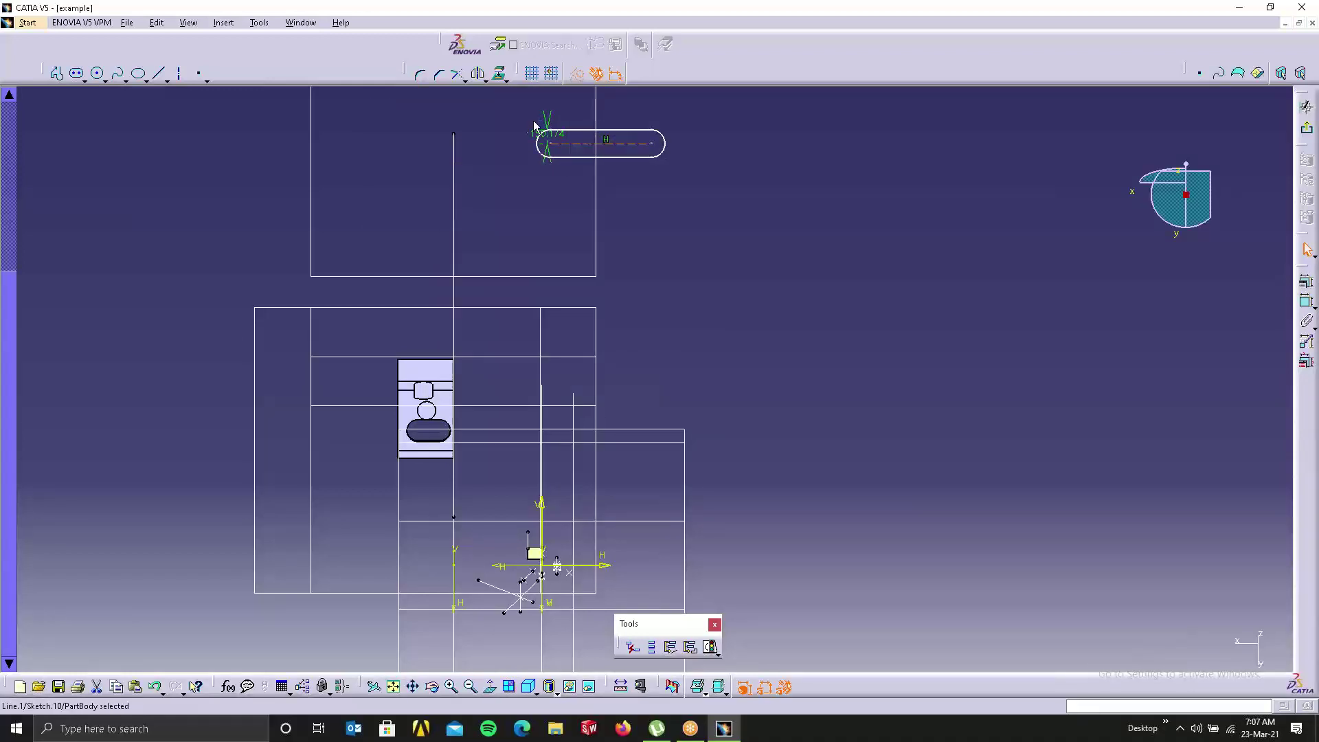
ctrl+click(459, 135)
click(1301, 281)
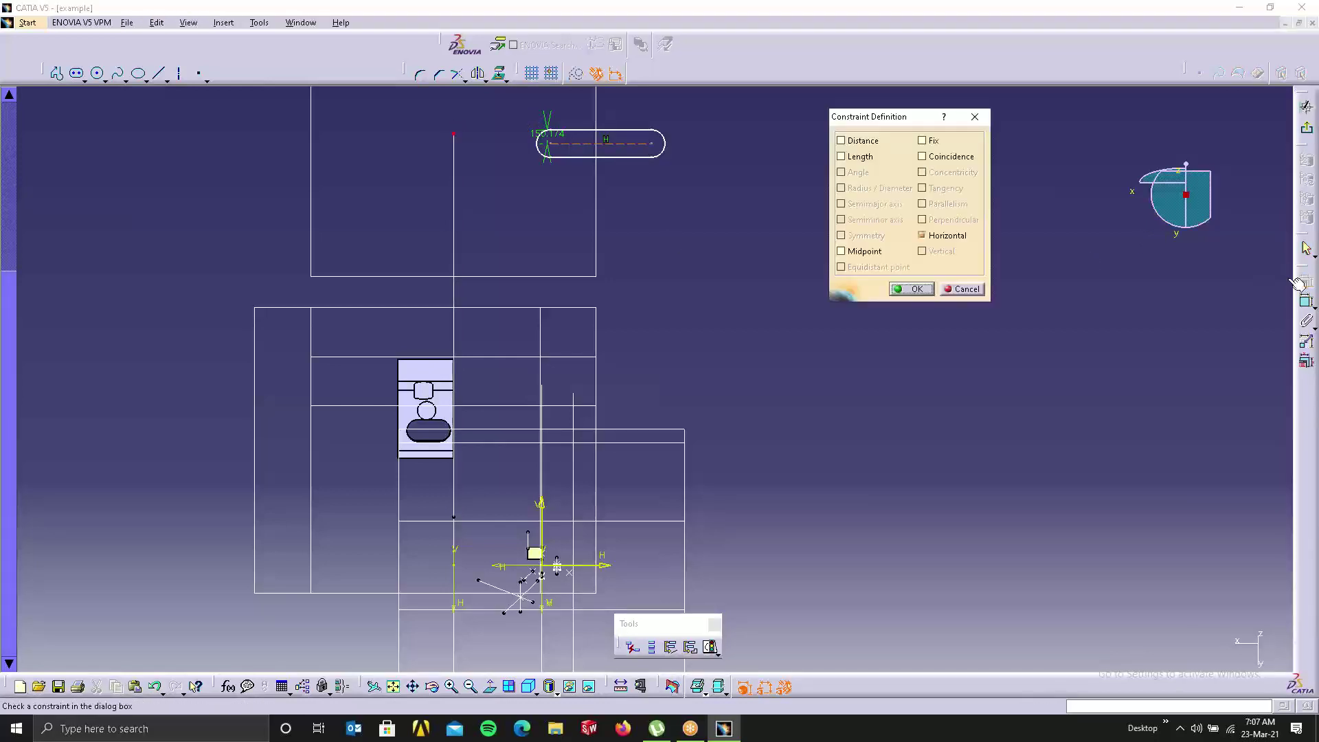
click(867, 250)
click(913, 289)
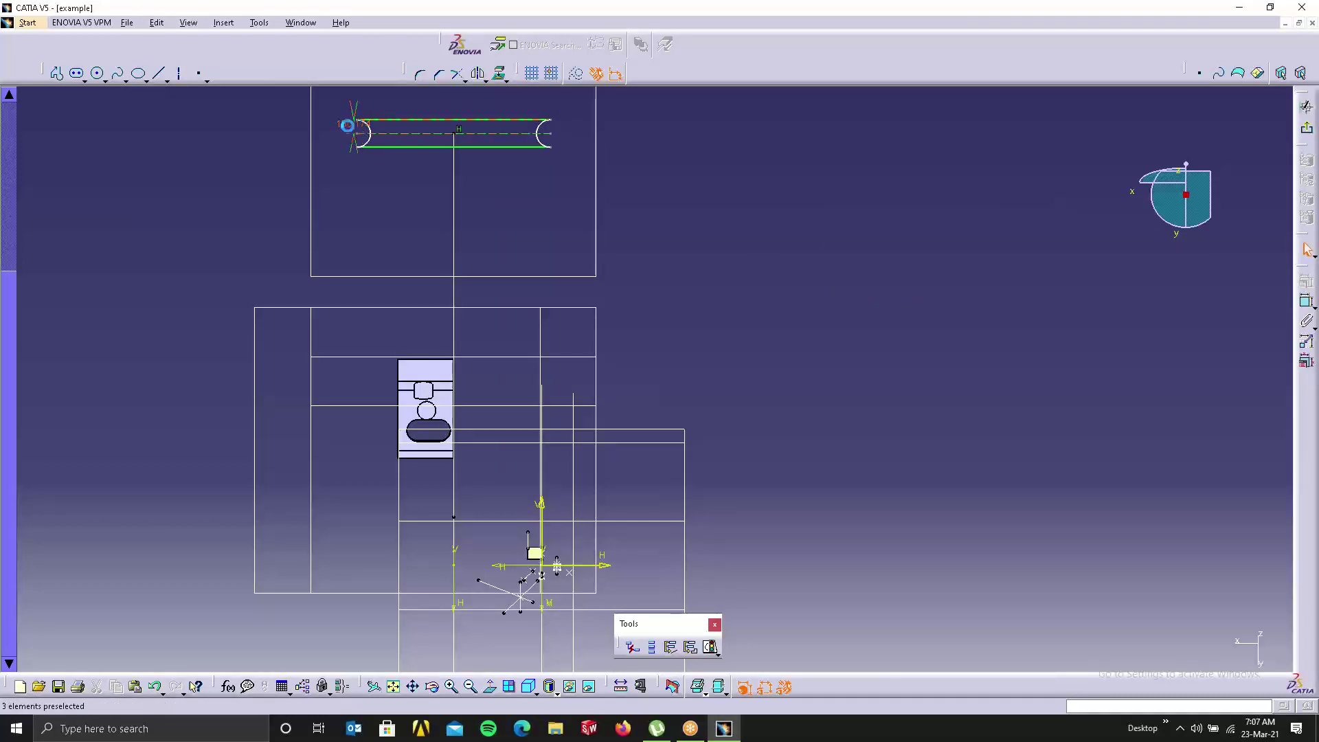
Step: Shorten the elongated hole symmetrically about the spline's starting endpoint by pulling in its end arc, and finish the sketch
drag(348, 127, 499, 137)
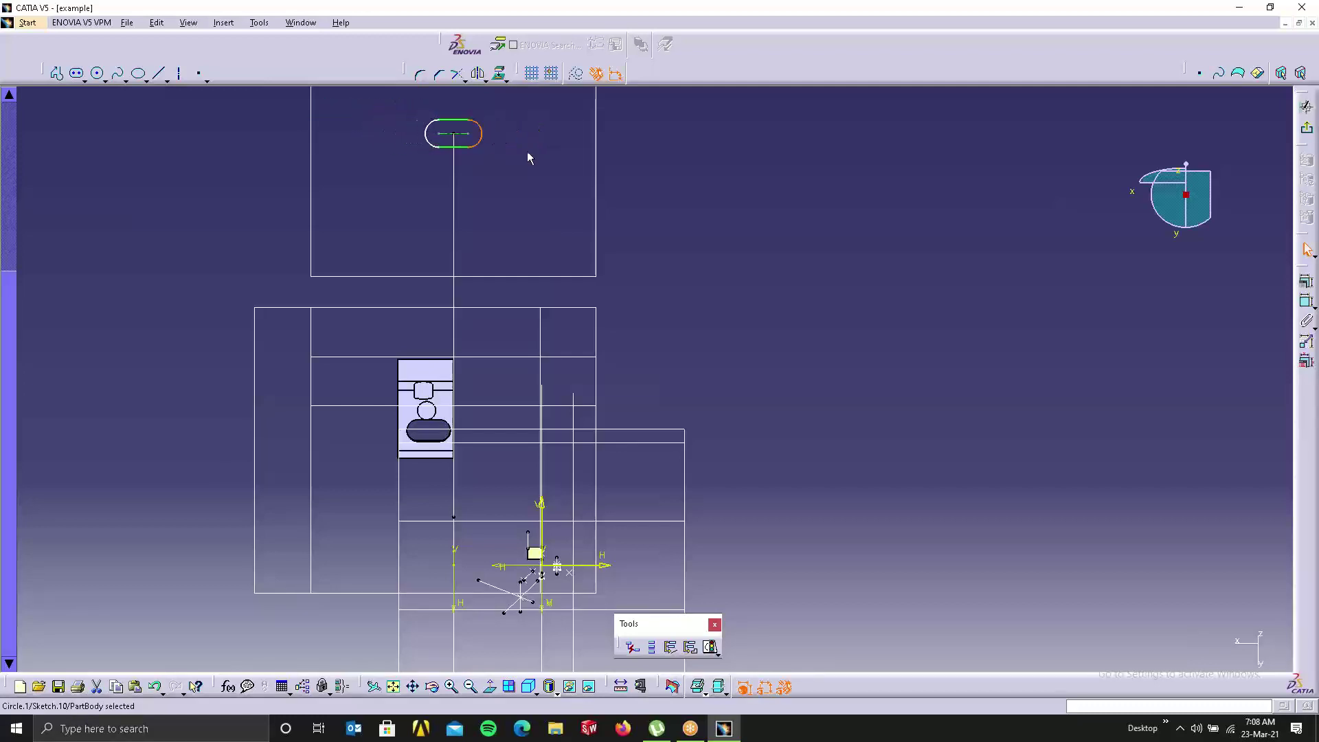
click(1031, 173)
click(1305, 127)
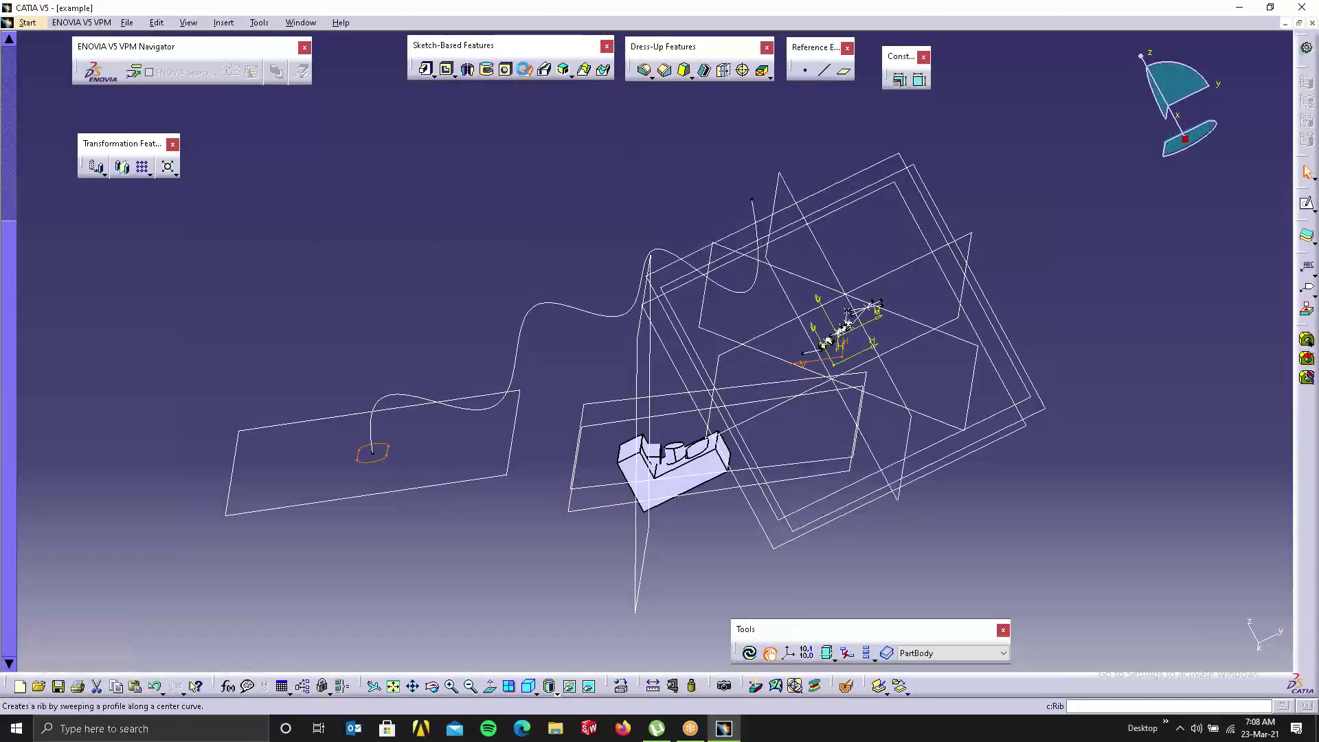
Step: Try to create a rib by sweeping the elongated profile along the wavy spline, and discard it
click(563, 69)
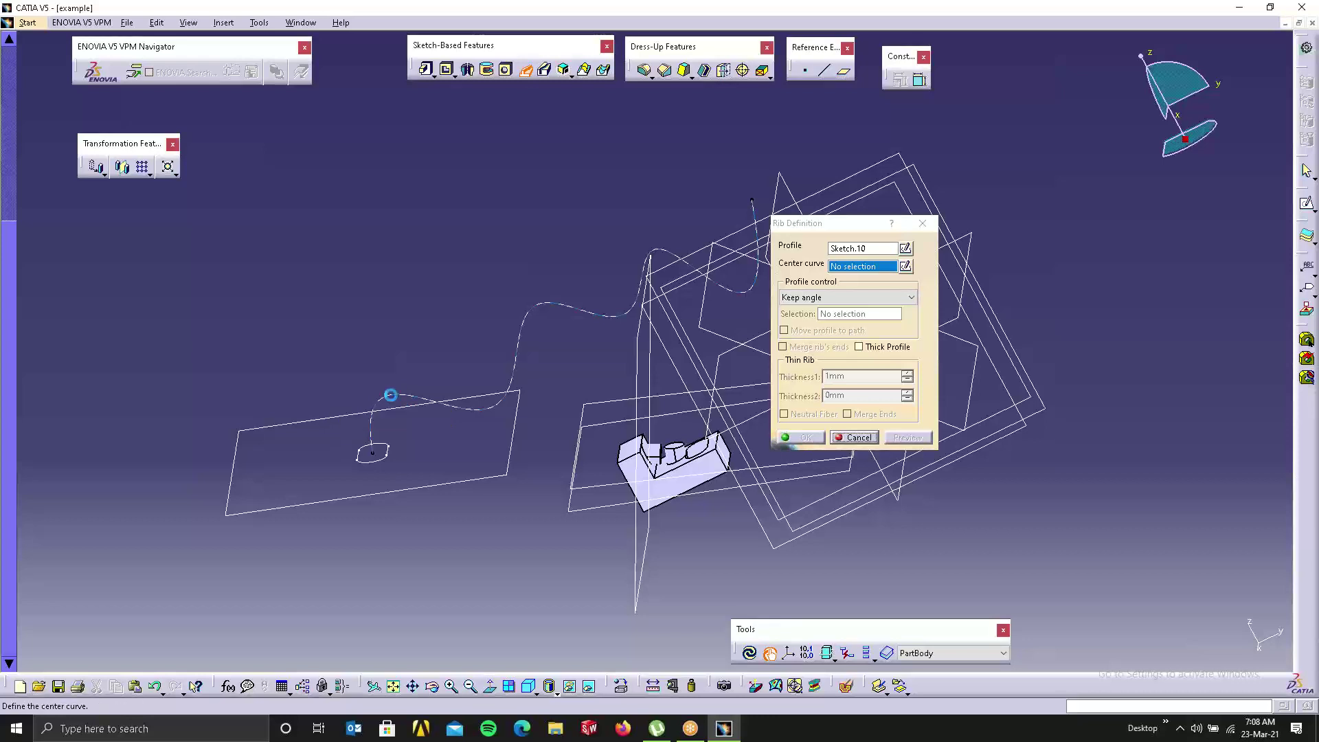
click(390, 395)
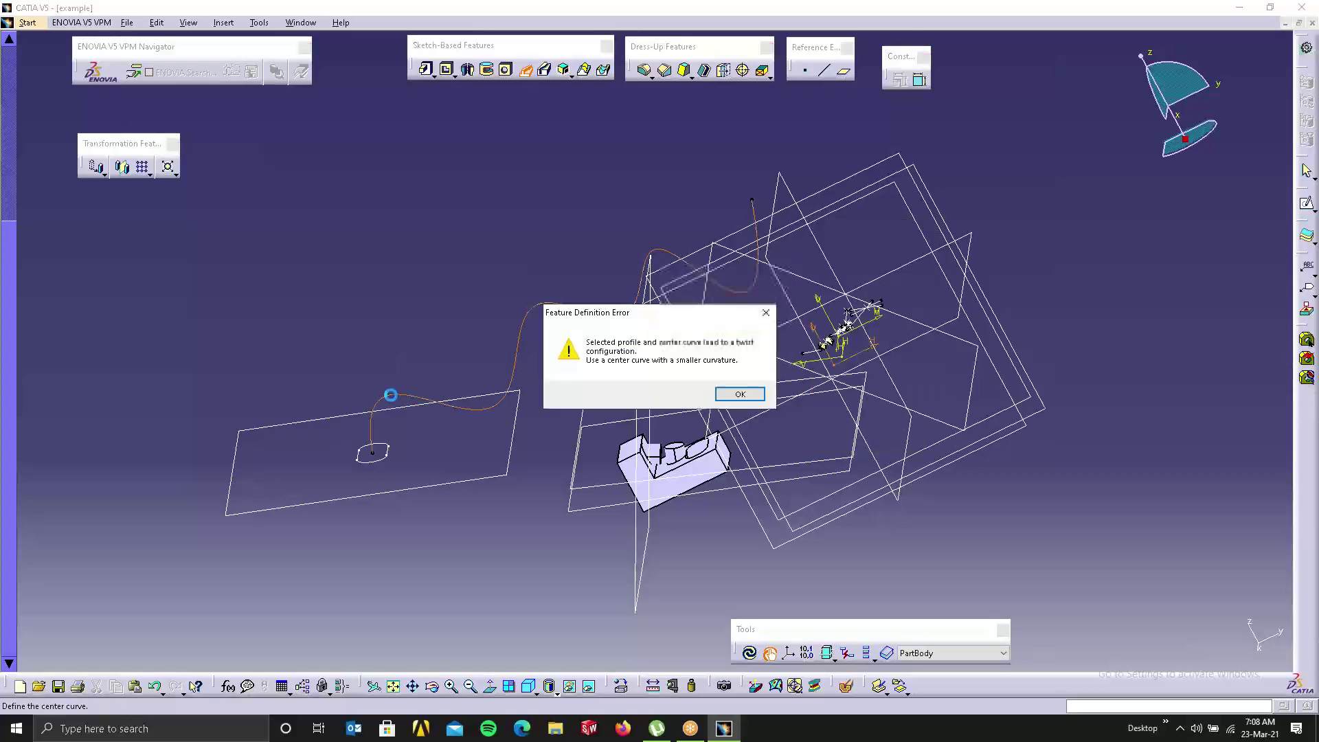
click(740, 395)
click(869, 439)
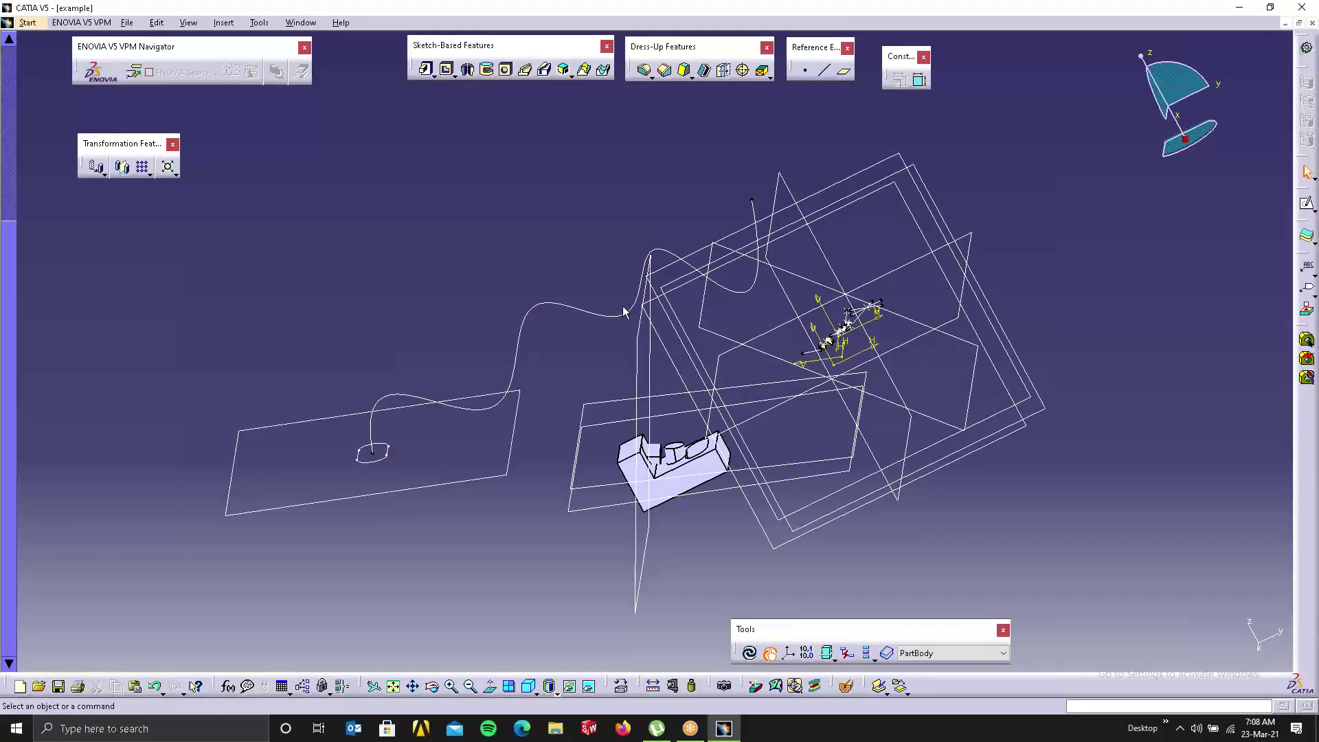
Step: Reshape the wavy spline by repositioning its far endpoint and control points to flatten the last waves, and finish the sketch
double_click(574, 307)
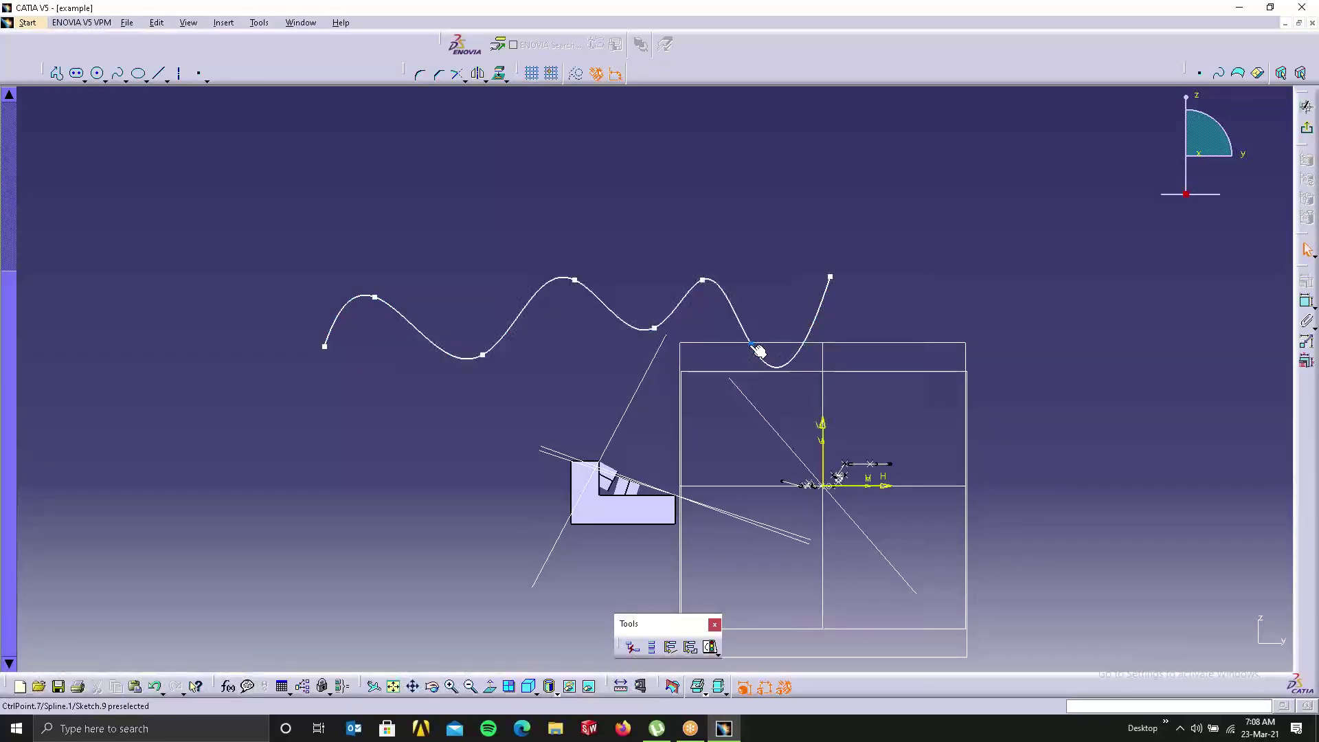
drag(751, 345, 796, 318)
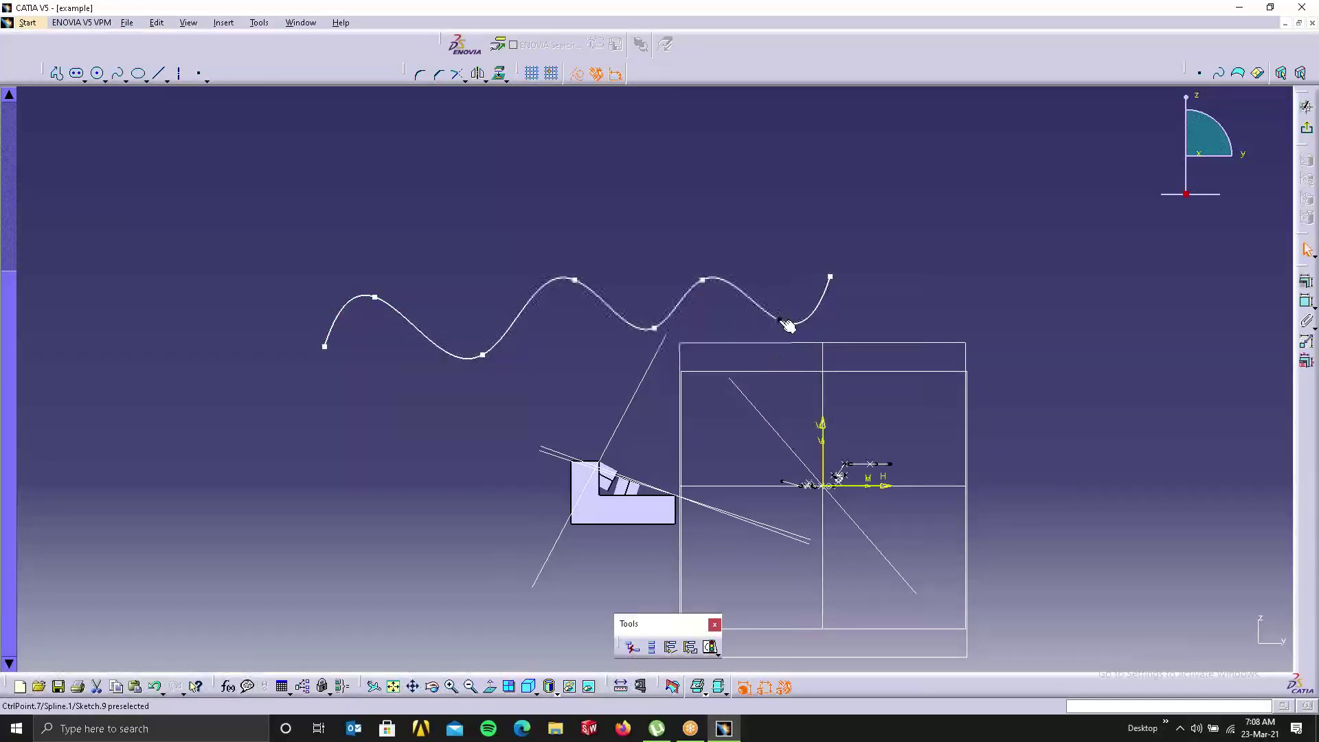
drag(850, 268, 873, 253)
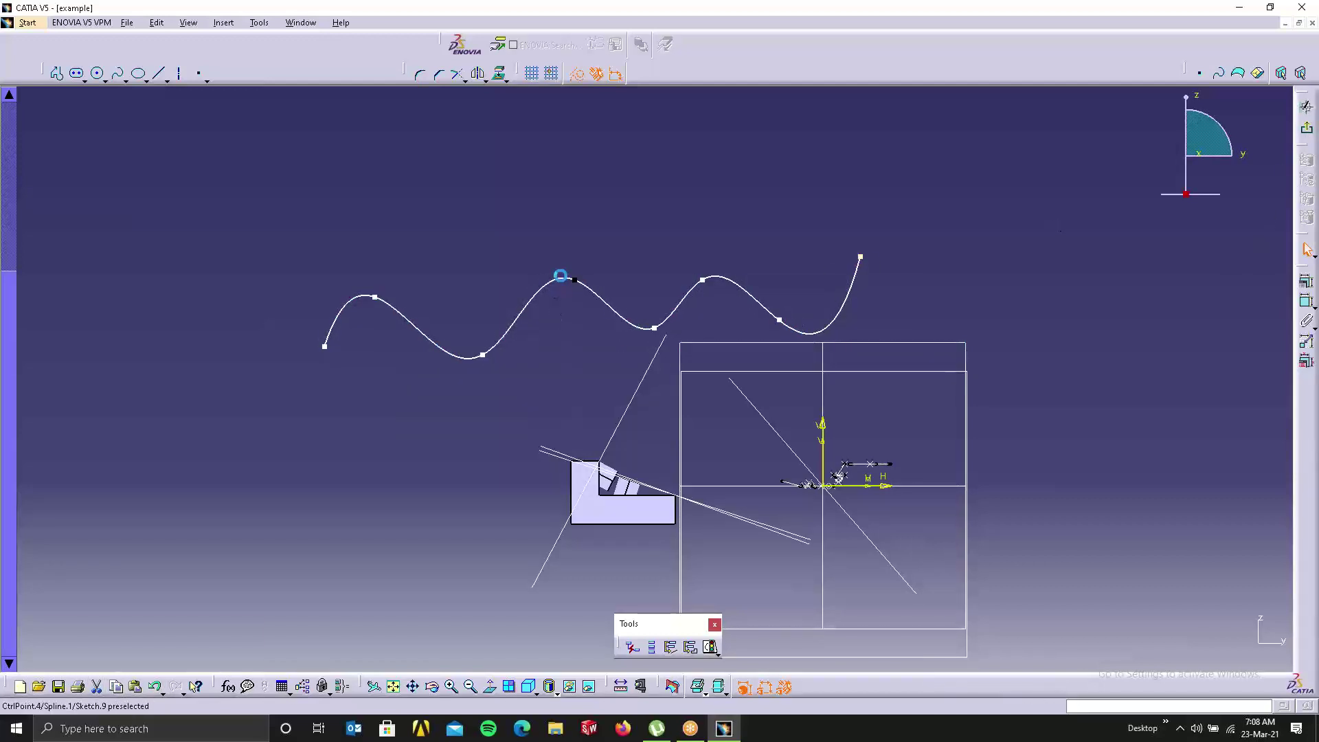
mouse_move(560, 275)
mouse_down()
mouse_move(547, 280)
mouse_move(576, 285)
mouse_move(564, 275)
mouse_up()
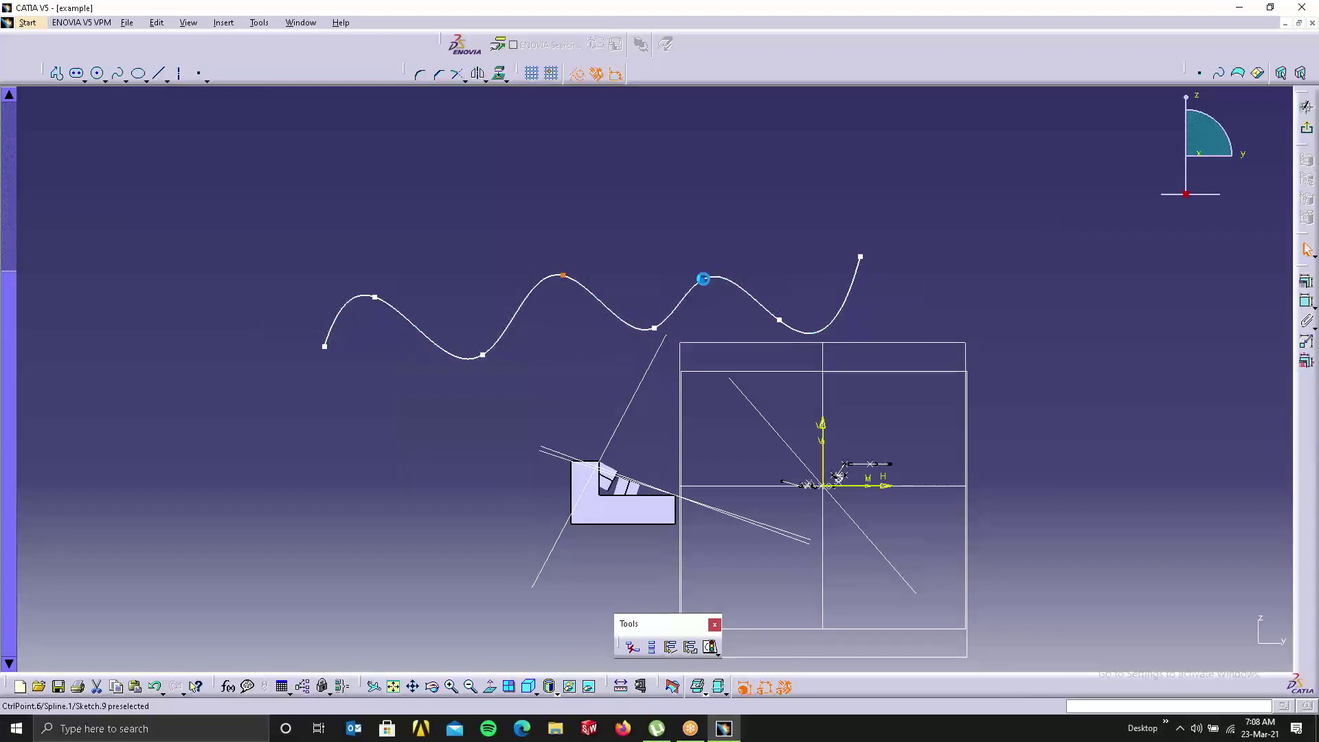
drag(703, 279, 722, 277)
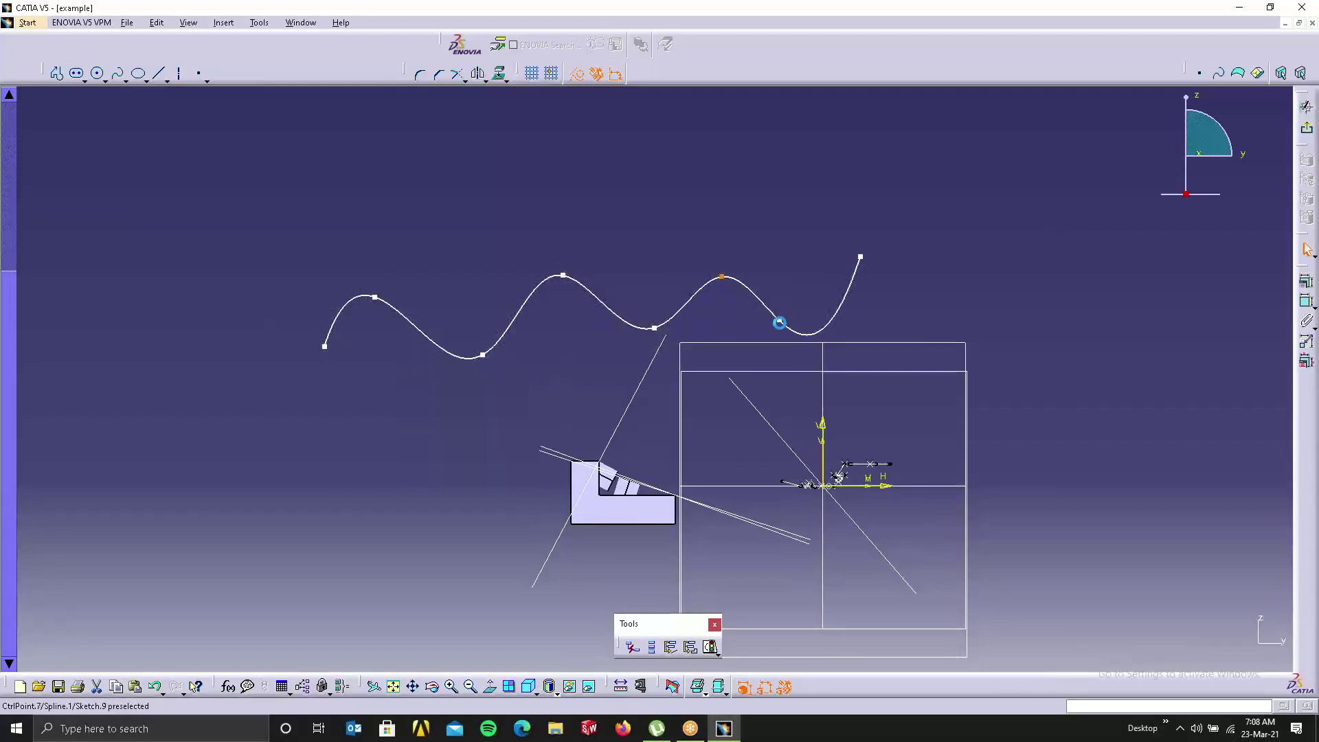
drag(779, 323, 814, 282)
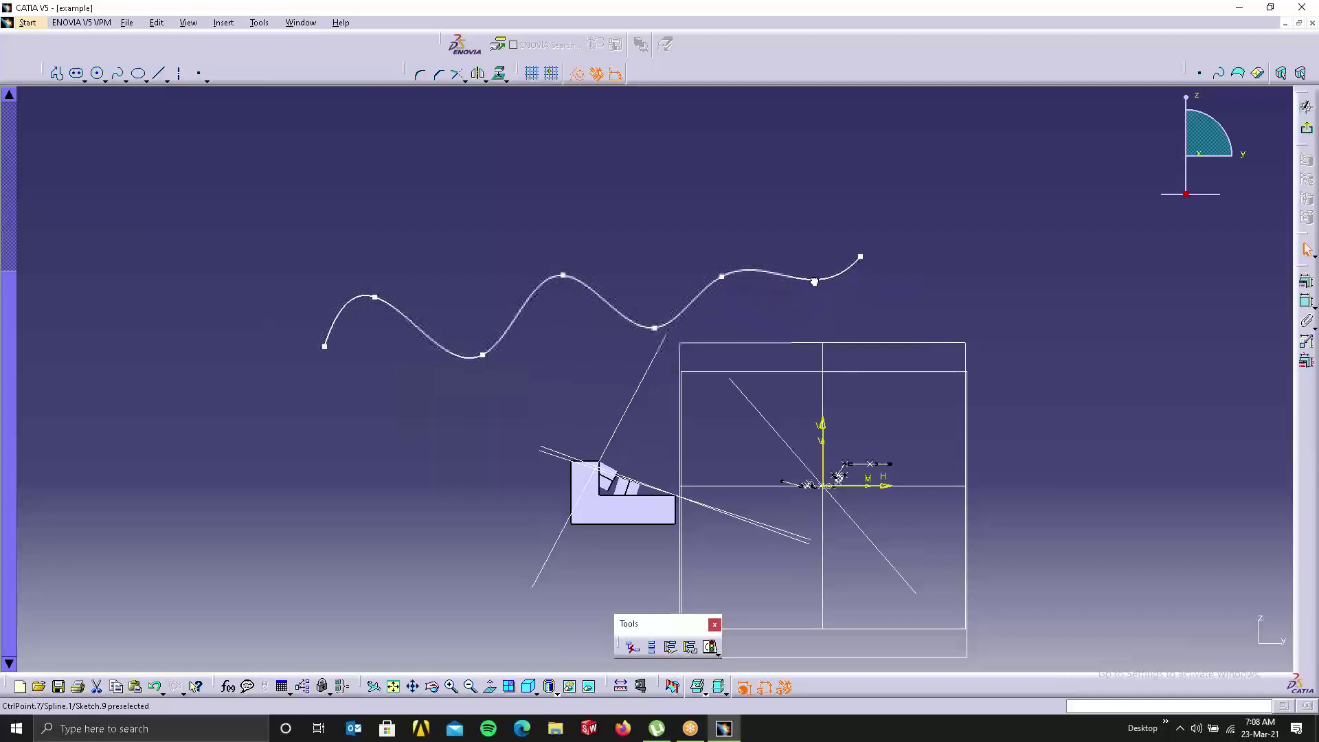
click(1073, 280)
click(1306, 129)
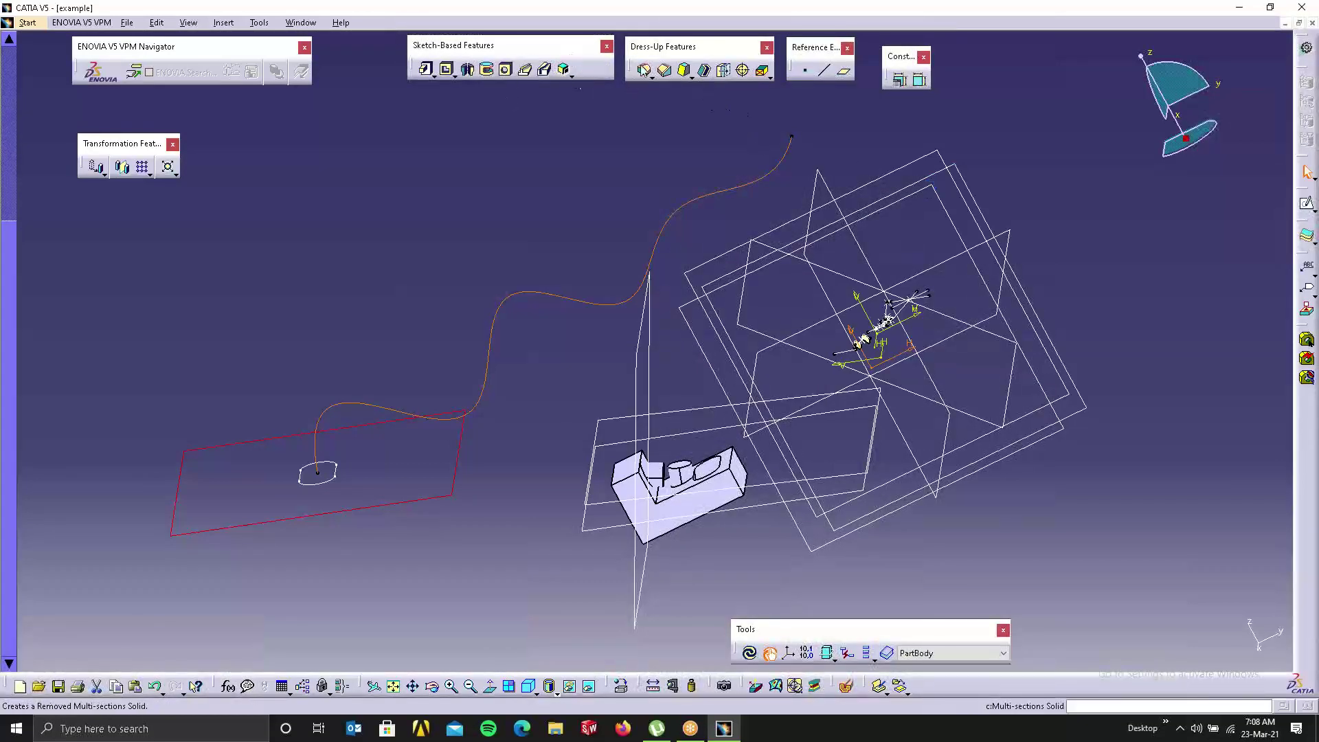
Step: Try to create a rib from the reshaped spline and the elongated sketch, reselecting the profile and centre curve, and discard it
click(525, 70)
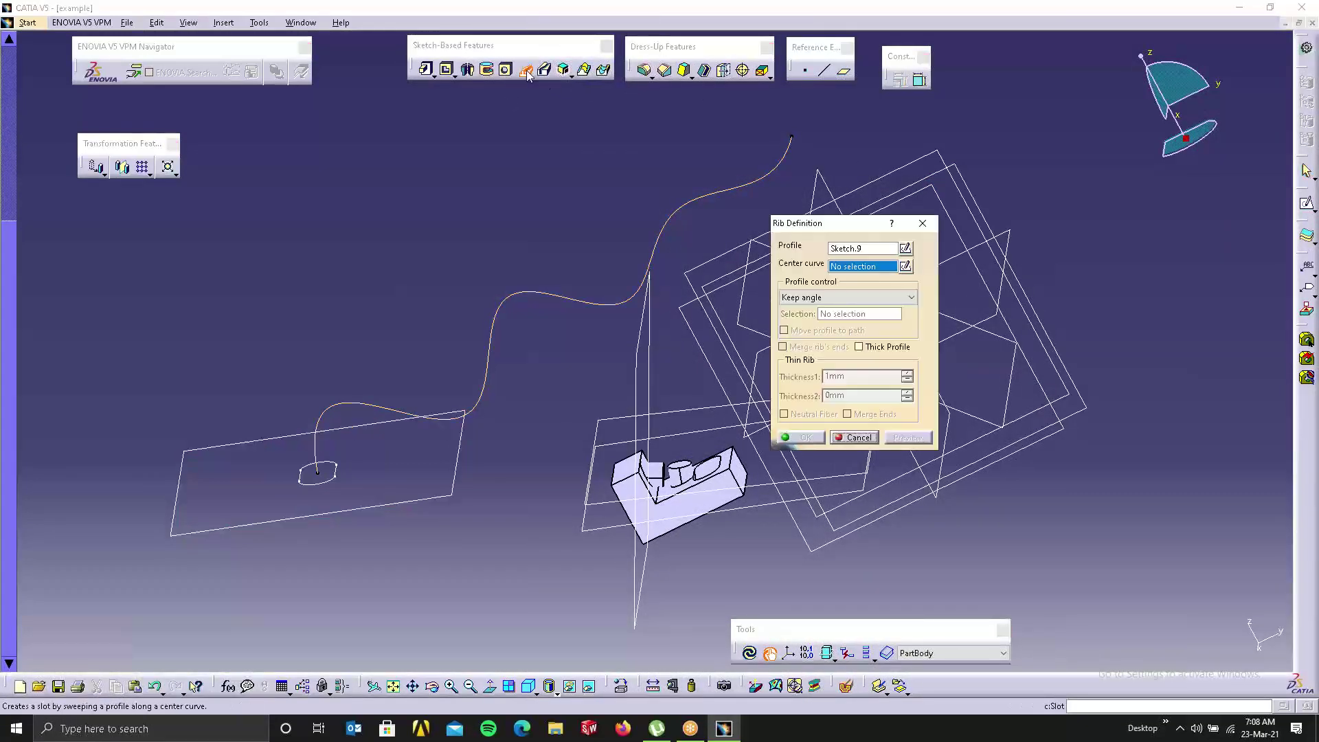
click(318, 473)
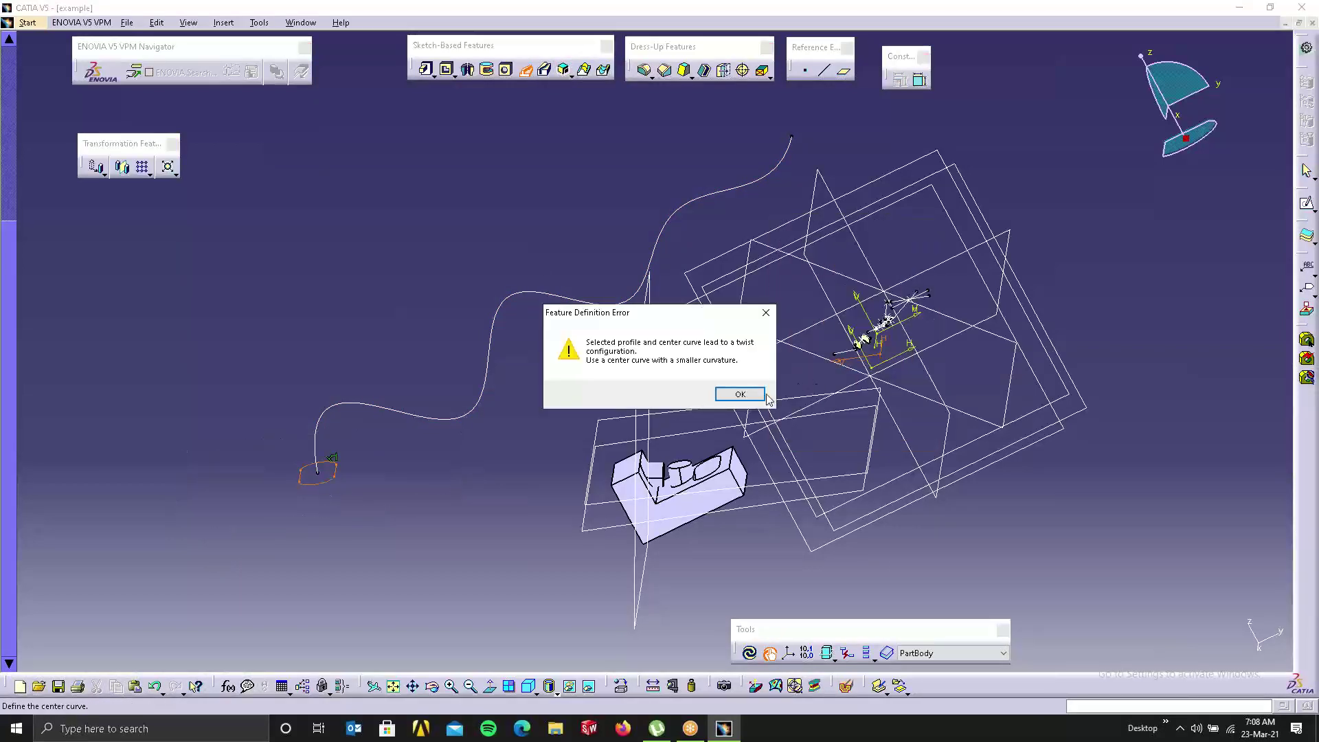
click(740, 393)
click(864, 252)
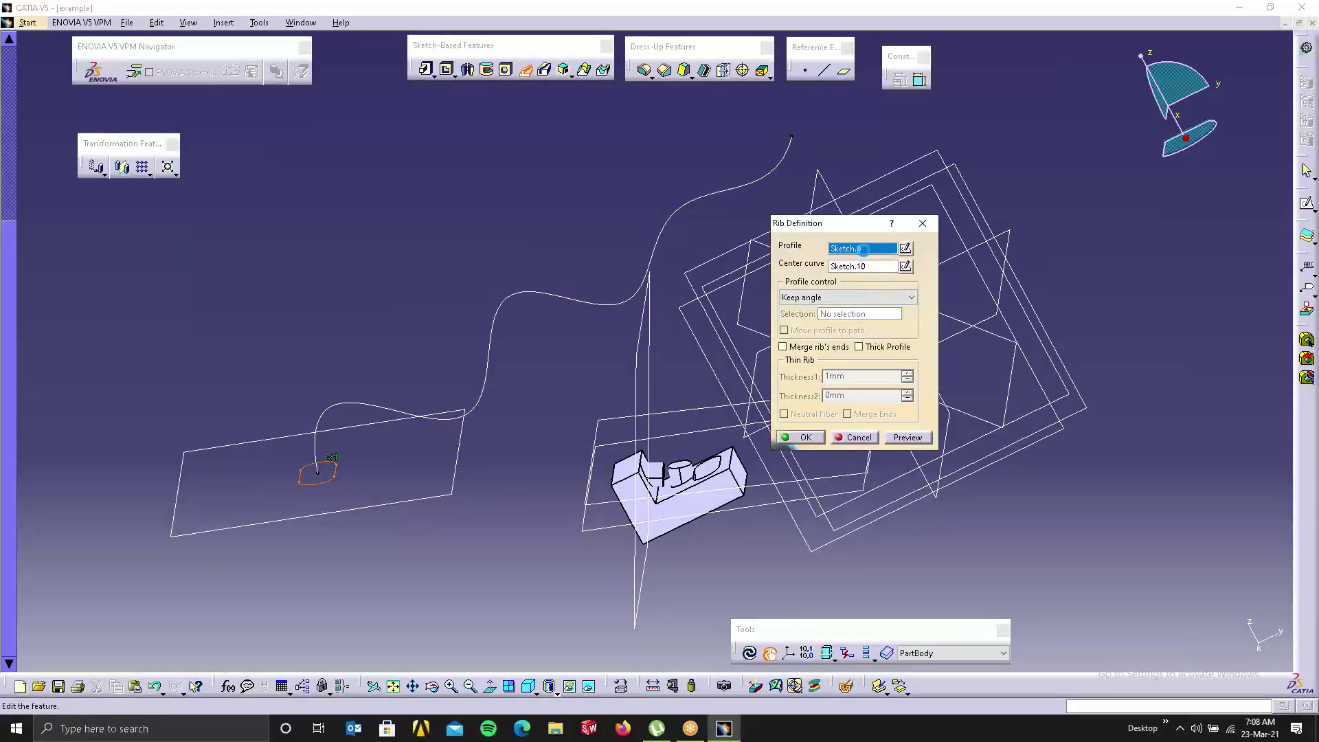
click(323, 475)
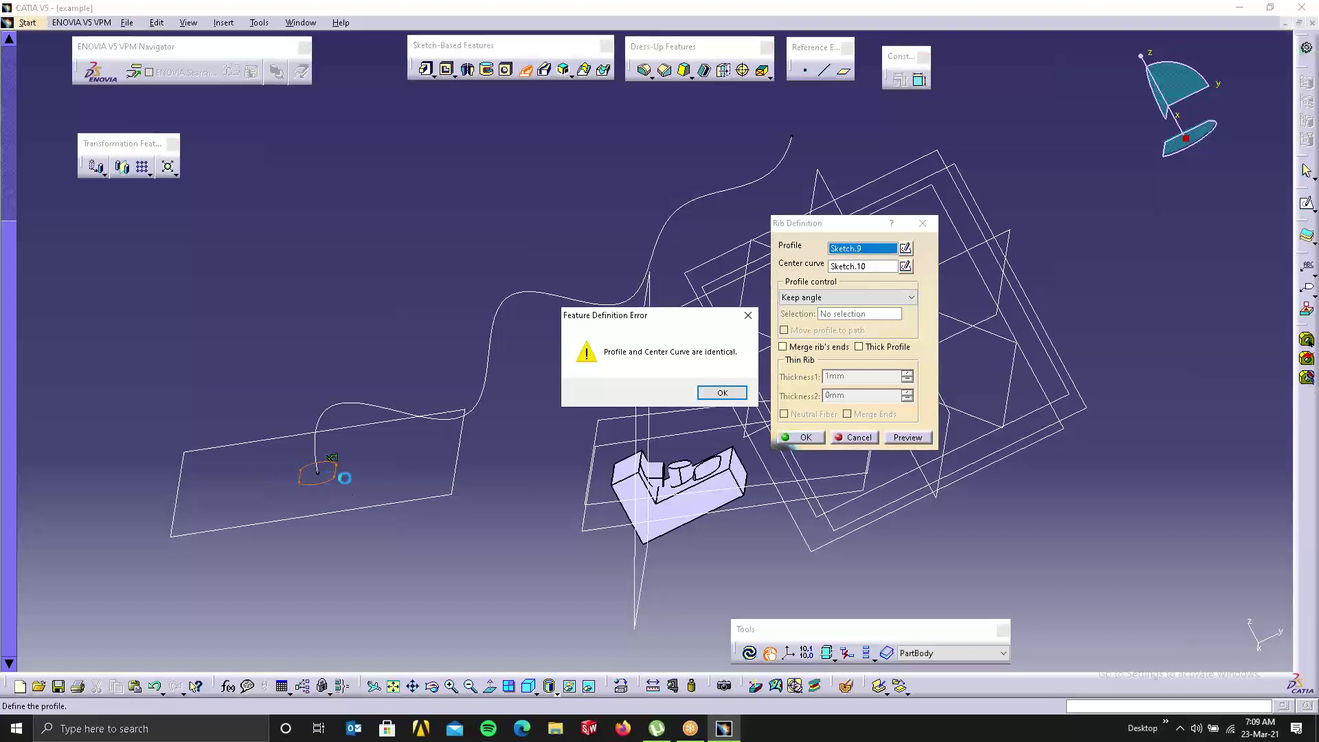
click(723, 393)
click(859, 268)
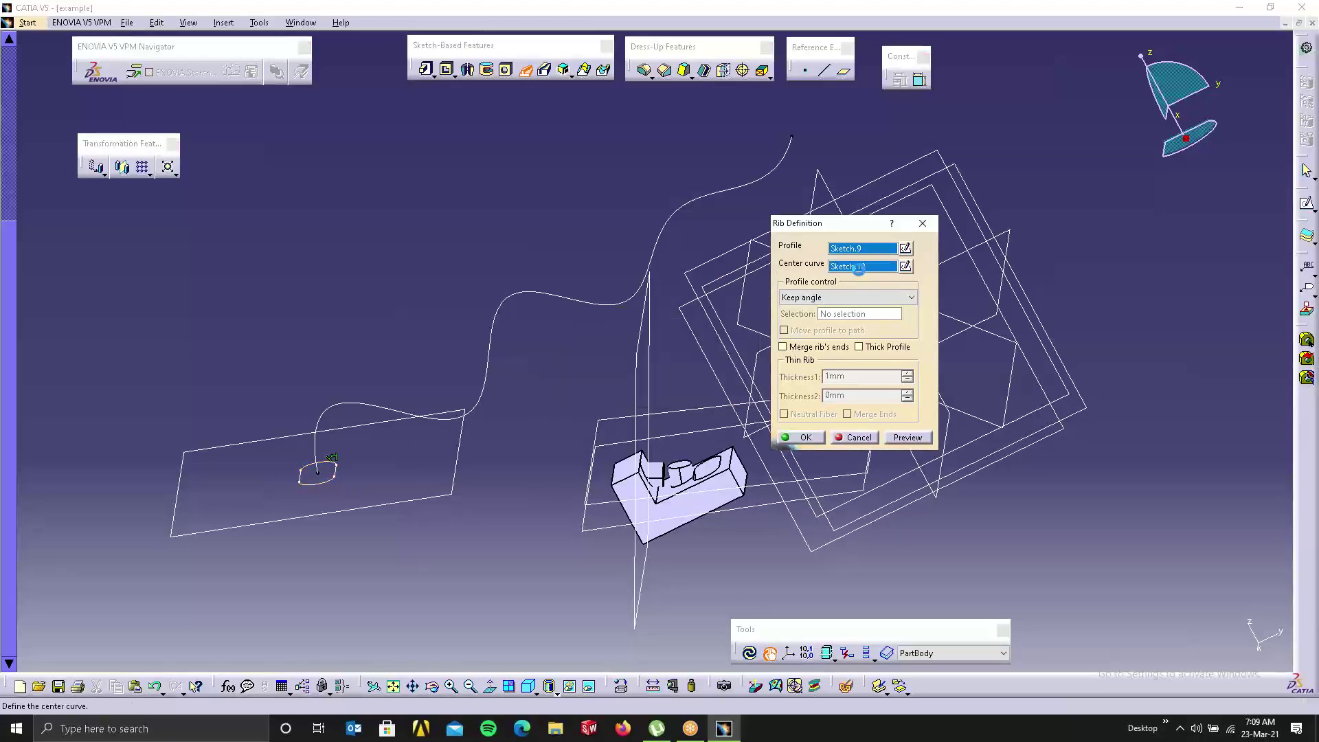
click(371, 405)
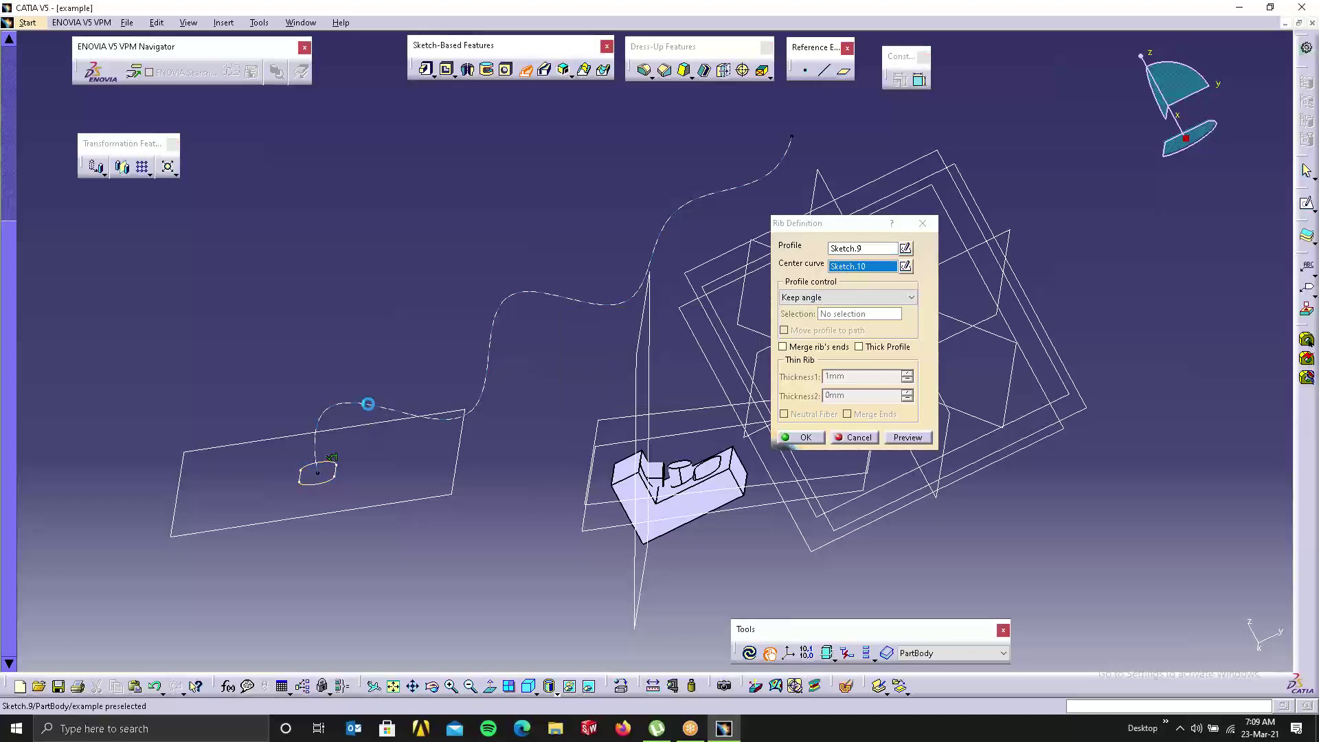
click(721, 393)
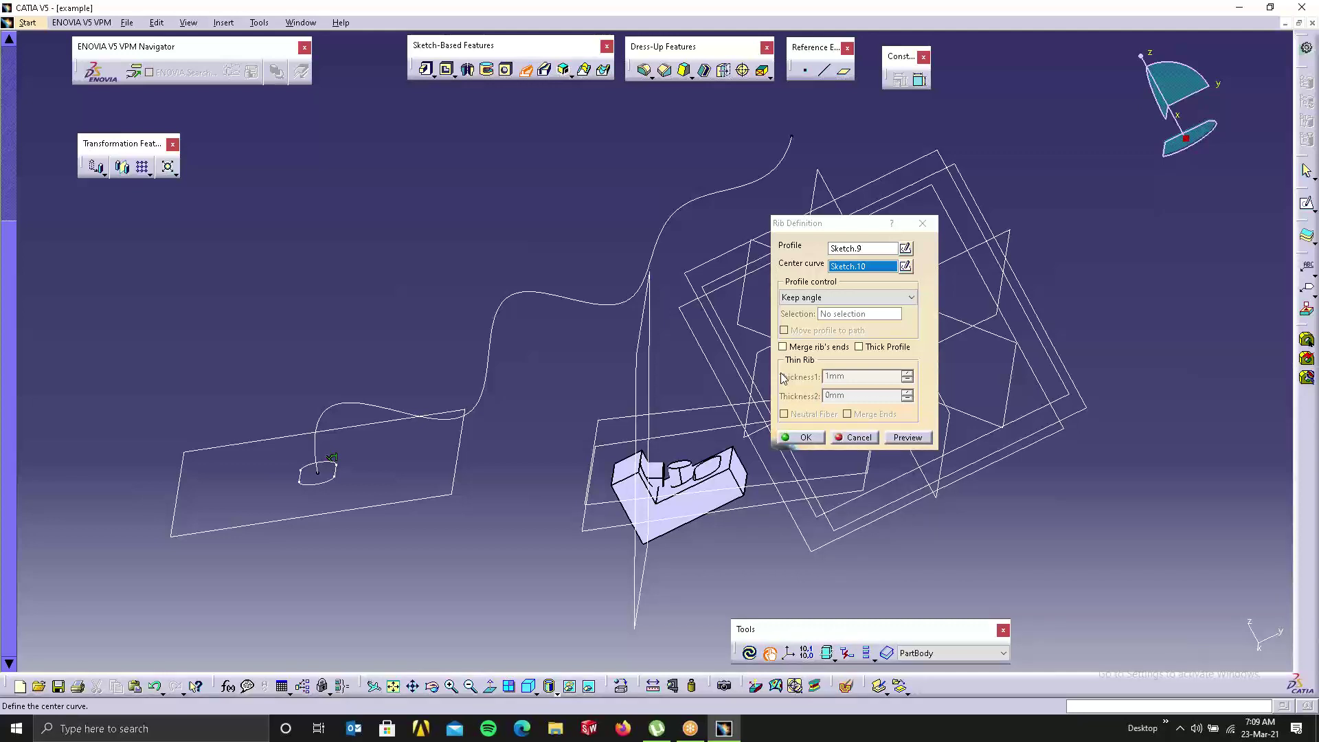
click(857, 438)
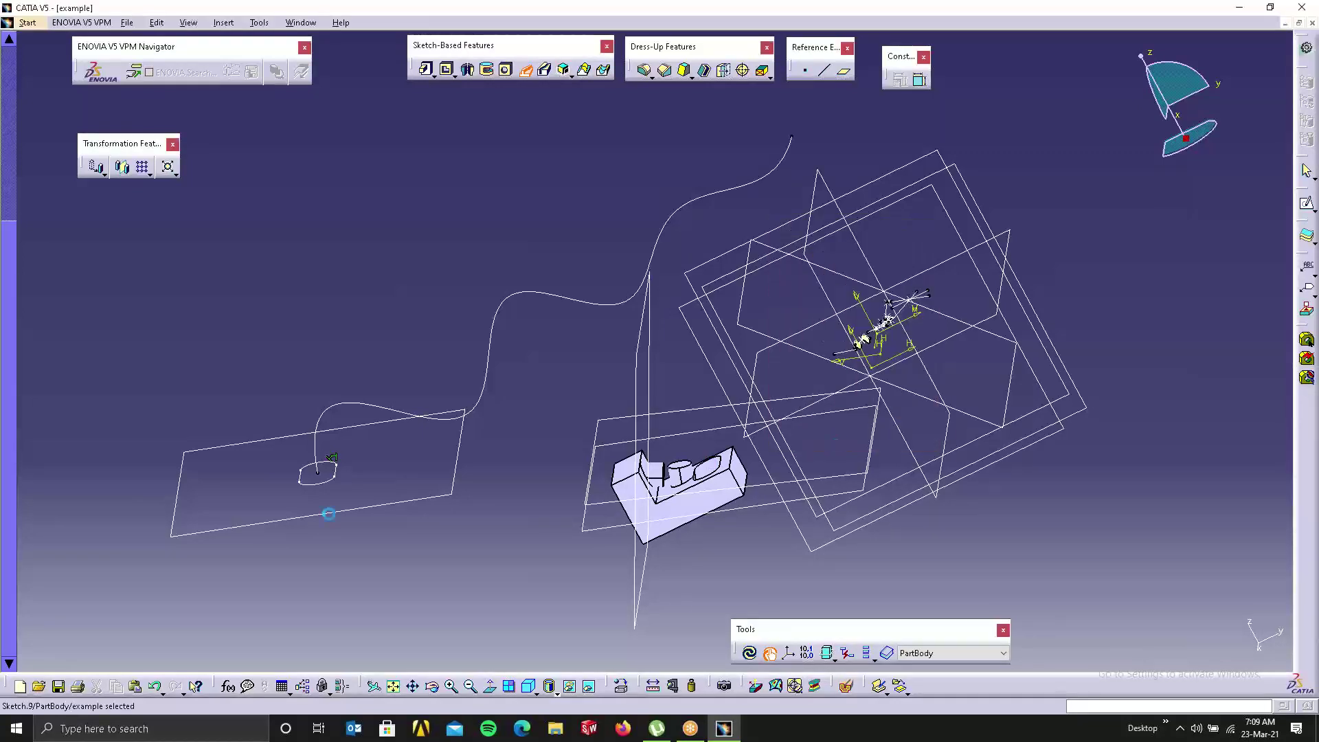
Step: Reopen the elongated hole sketch and shorten the slot's straight edges slightly
double_click(332, 472)
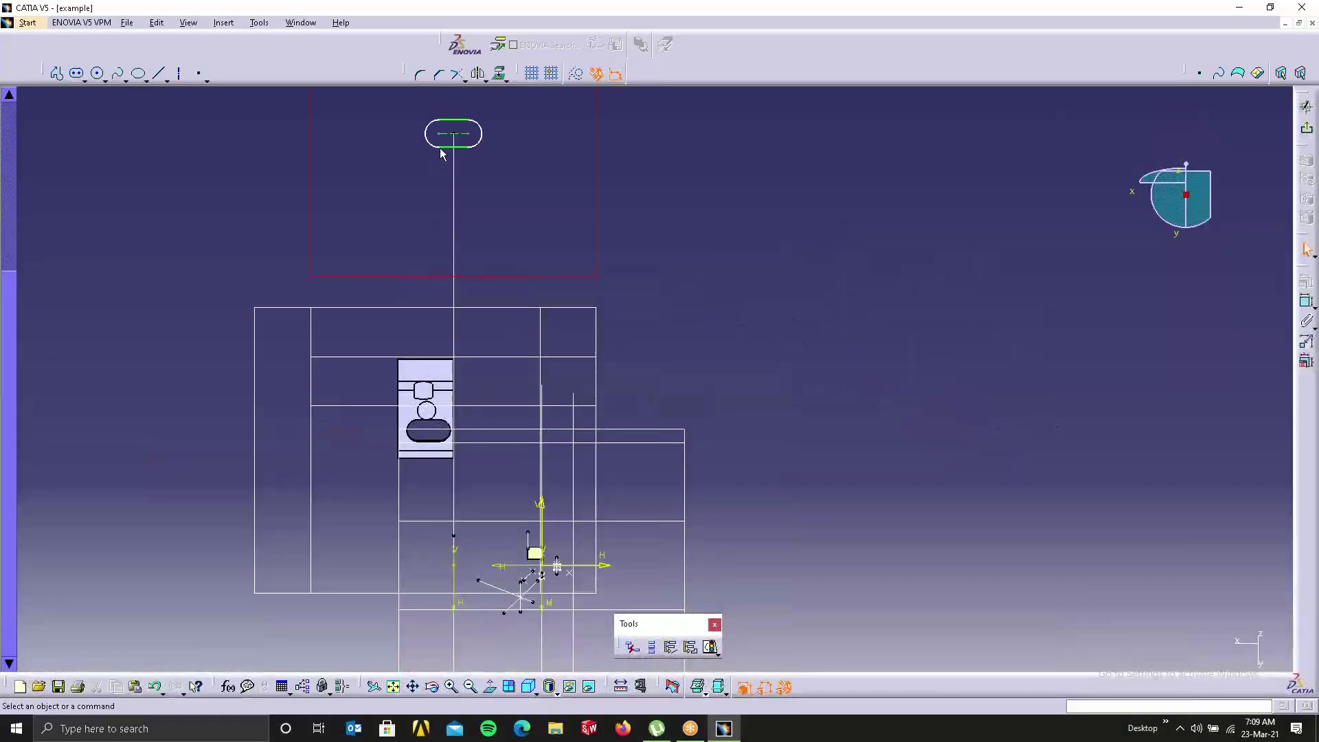
click(460, 128)
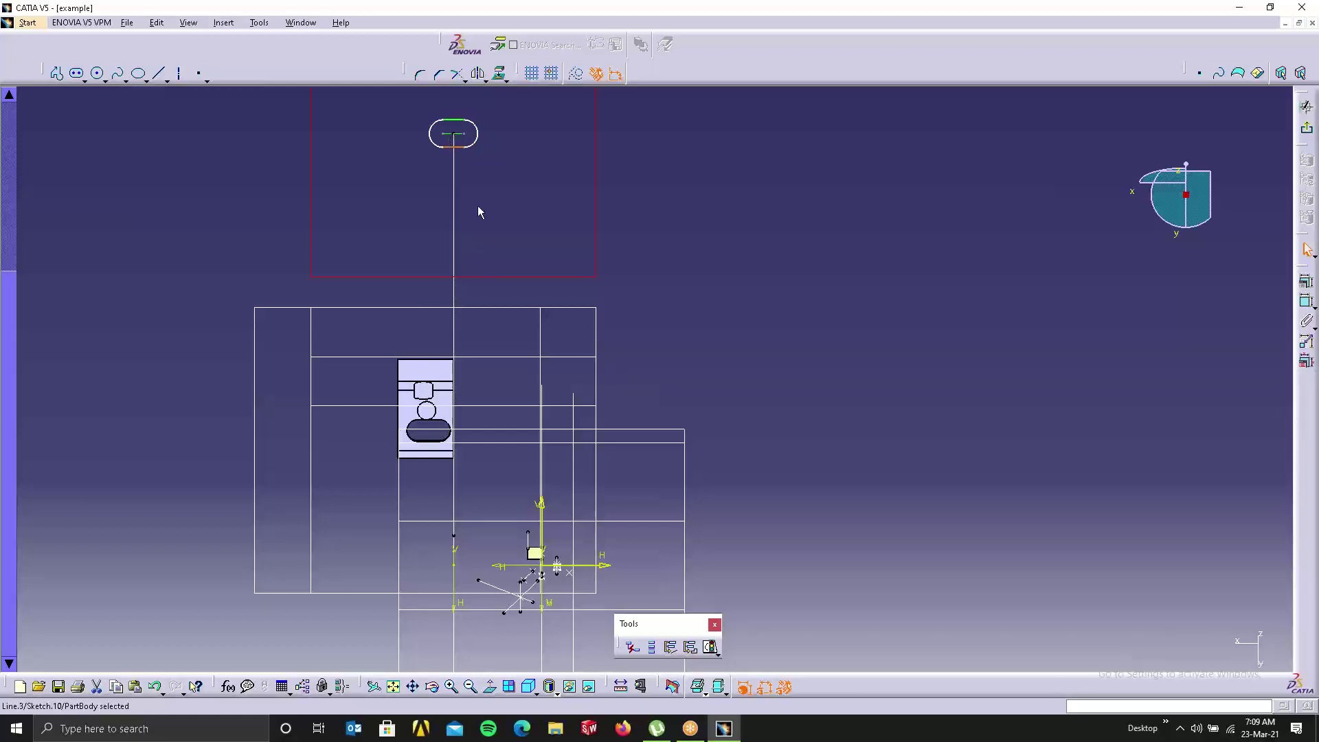
middle_drag(477, 205, 481, 175)
middle_drag(447, 240, 488, 633)
middle_click(471, 465)
click(866, 398)
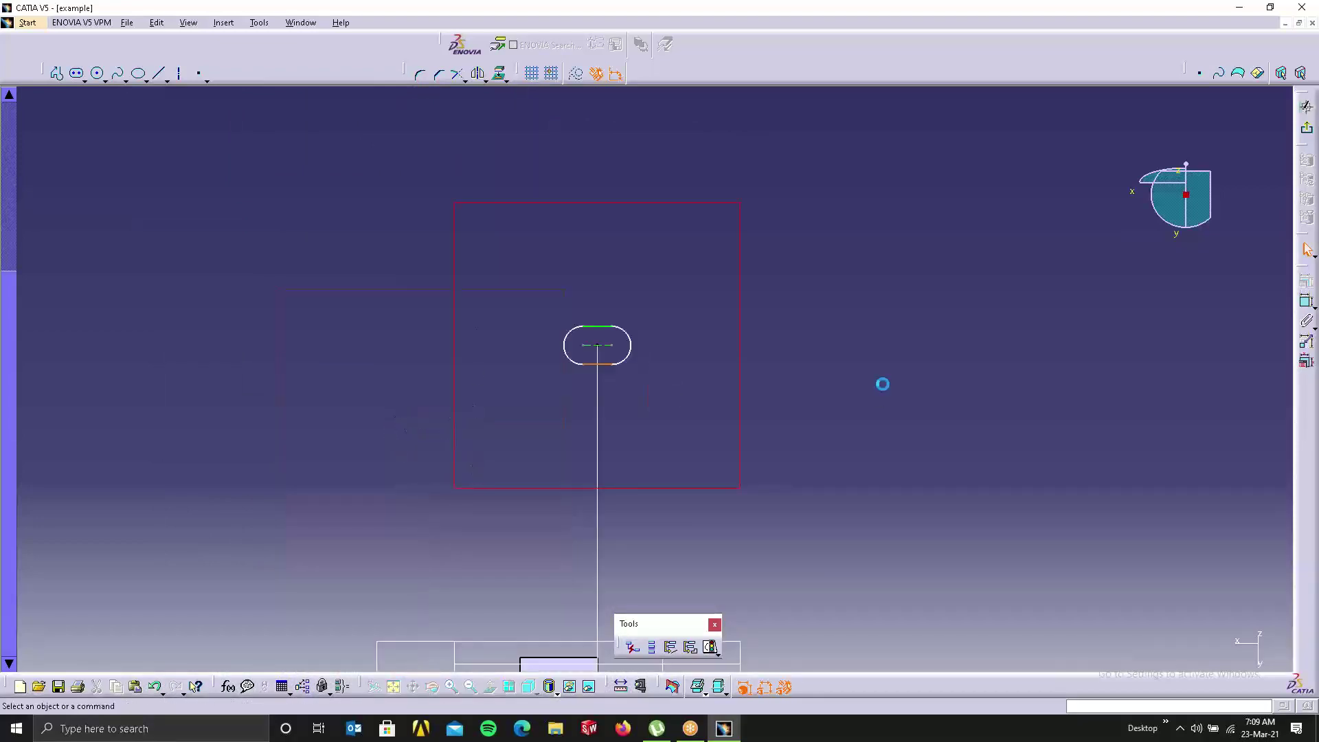
Step: Dimension the radius of the slot's end arc and set it to 100 mm
click(1306, 301)
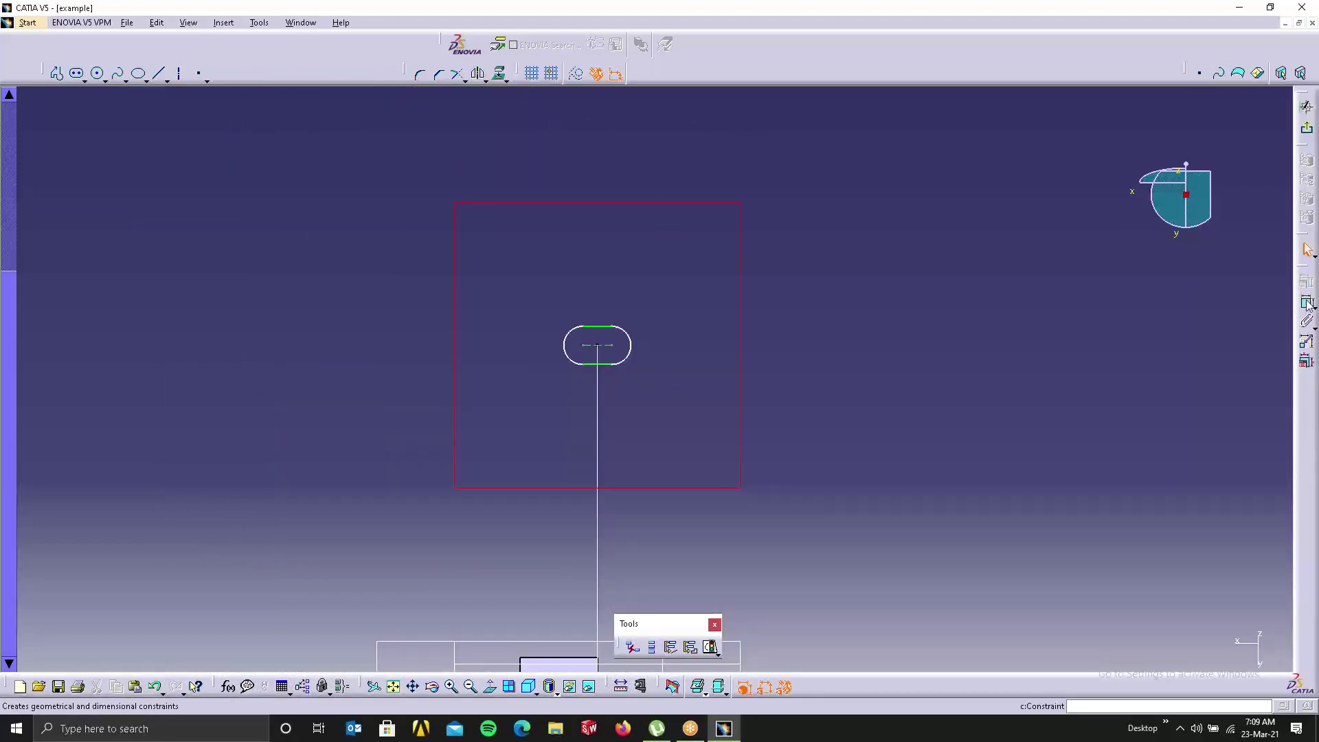
click(627, 345)
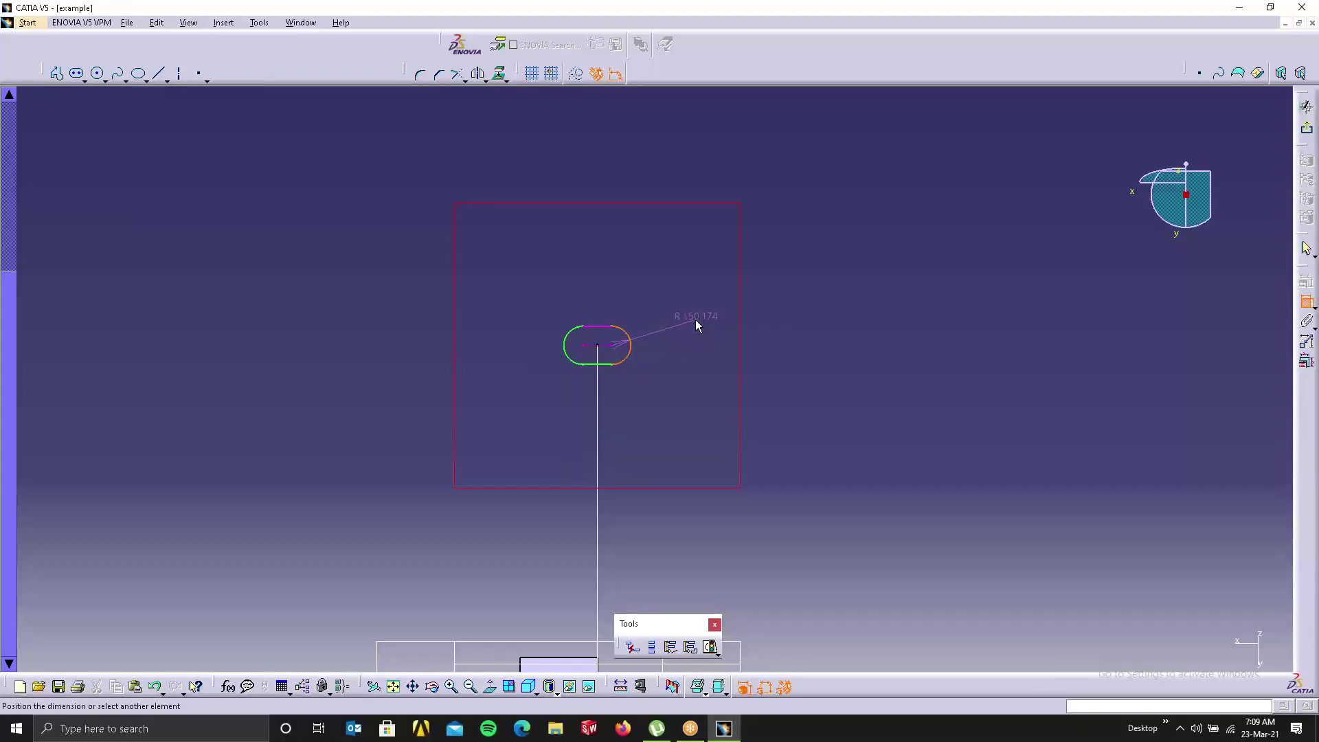
click(695, 319)
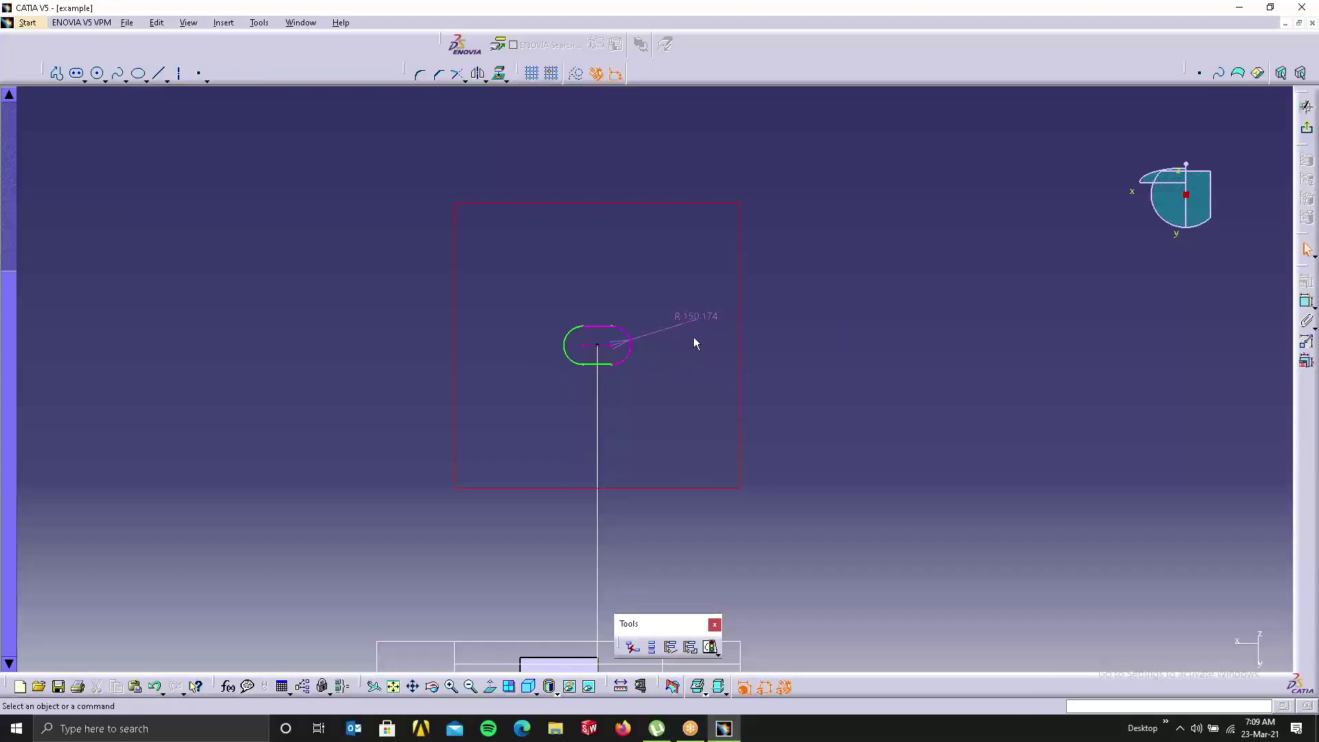
double_click(698, 313)
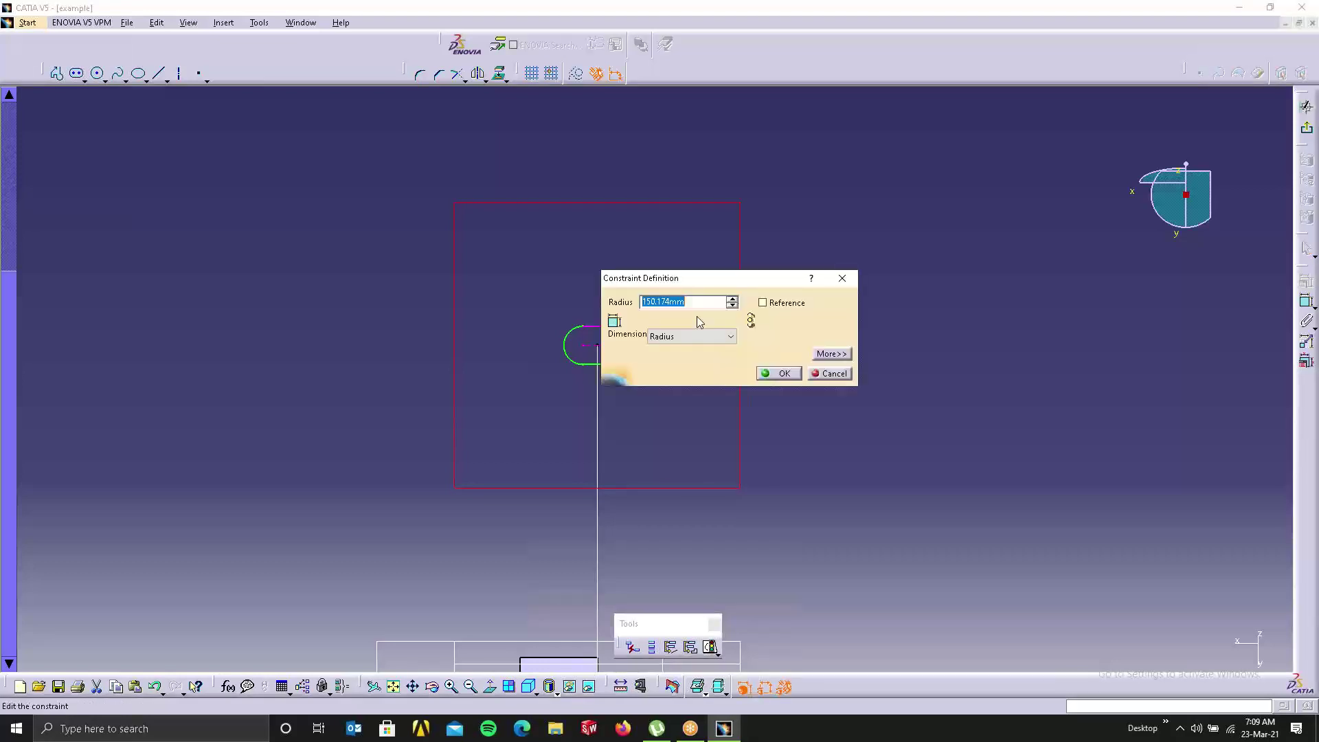
text(100)
key(Return)
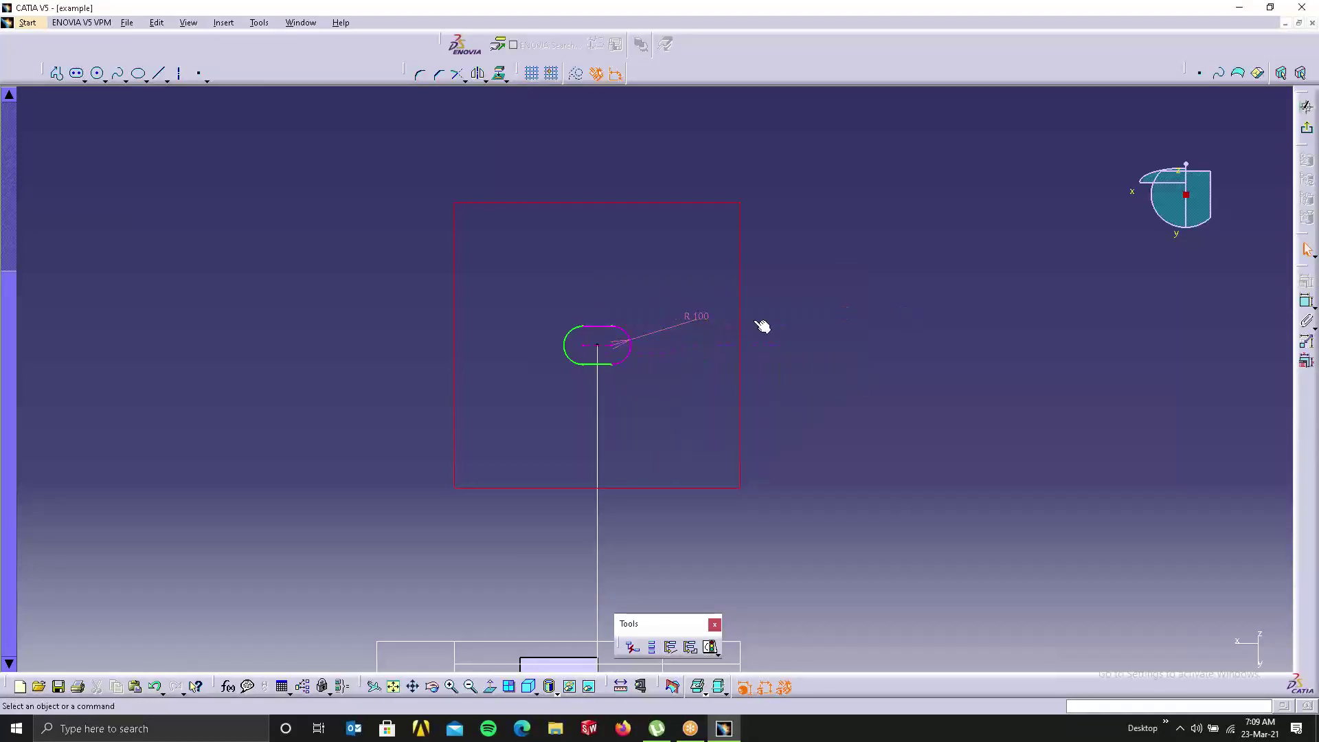
Step: Delete the radius constraint from the slot's end arc and finish the sketch
right_click(697, 316)
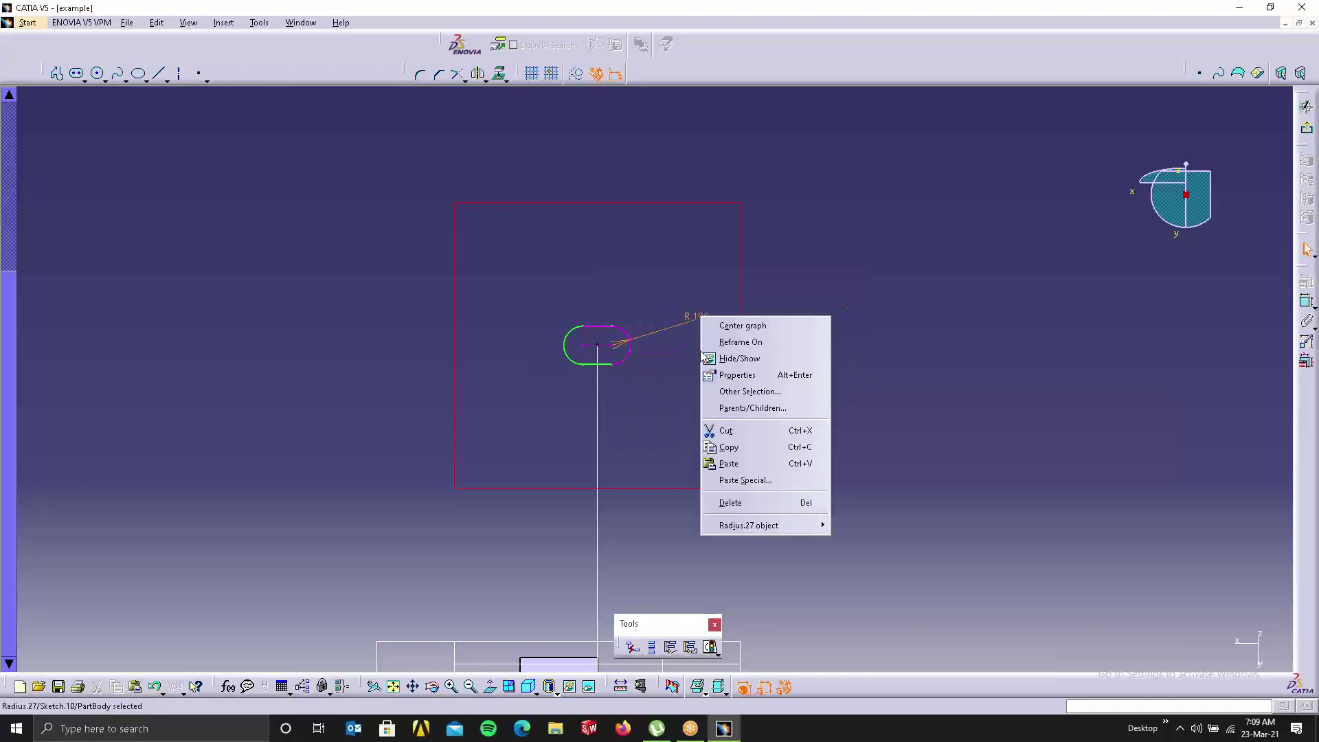
click(725, 508)
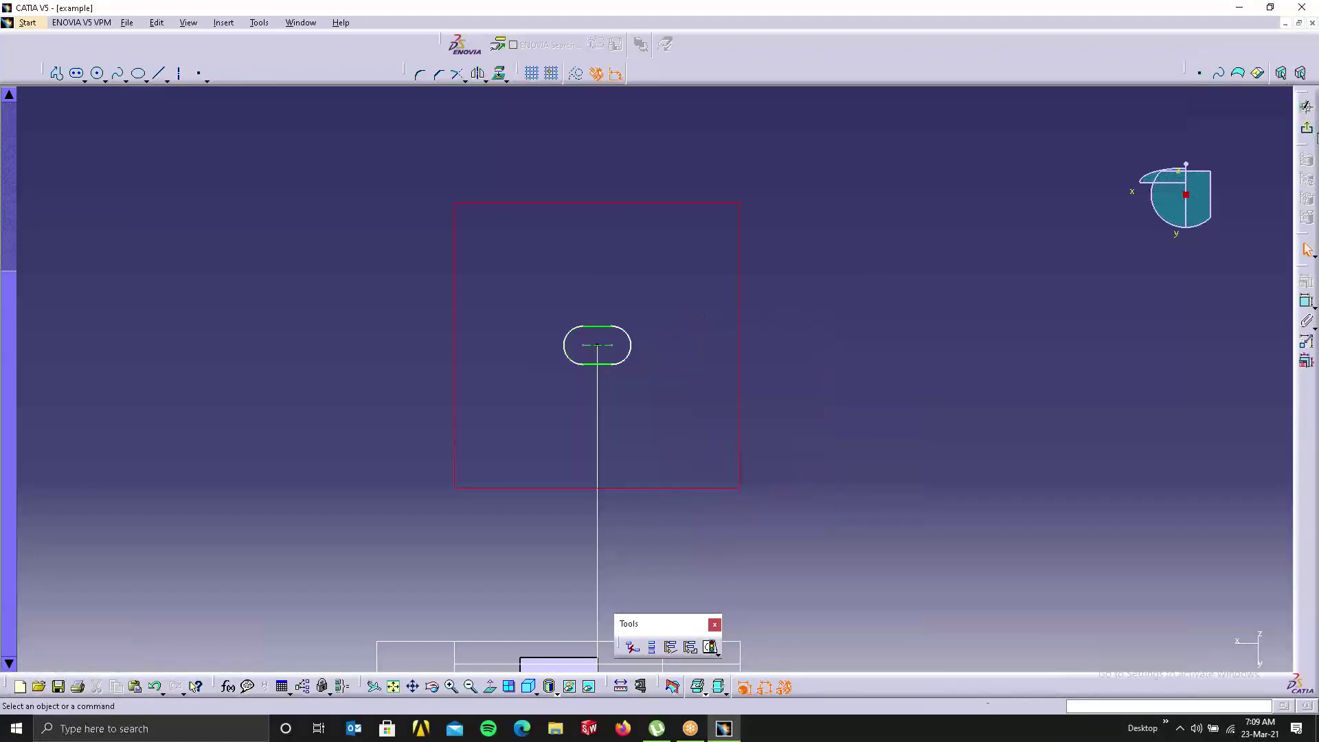
click(1307, 128)
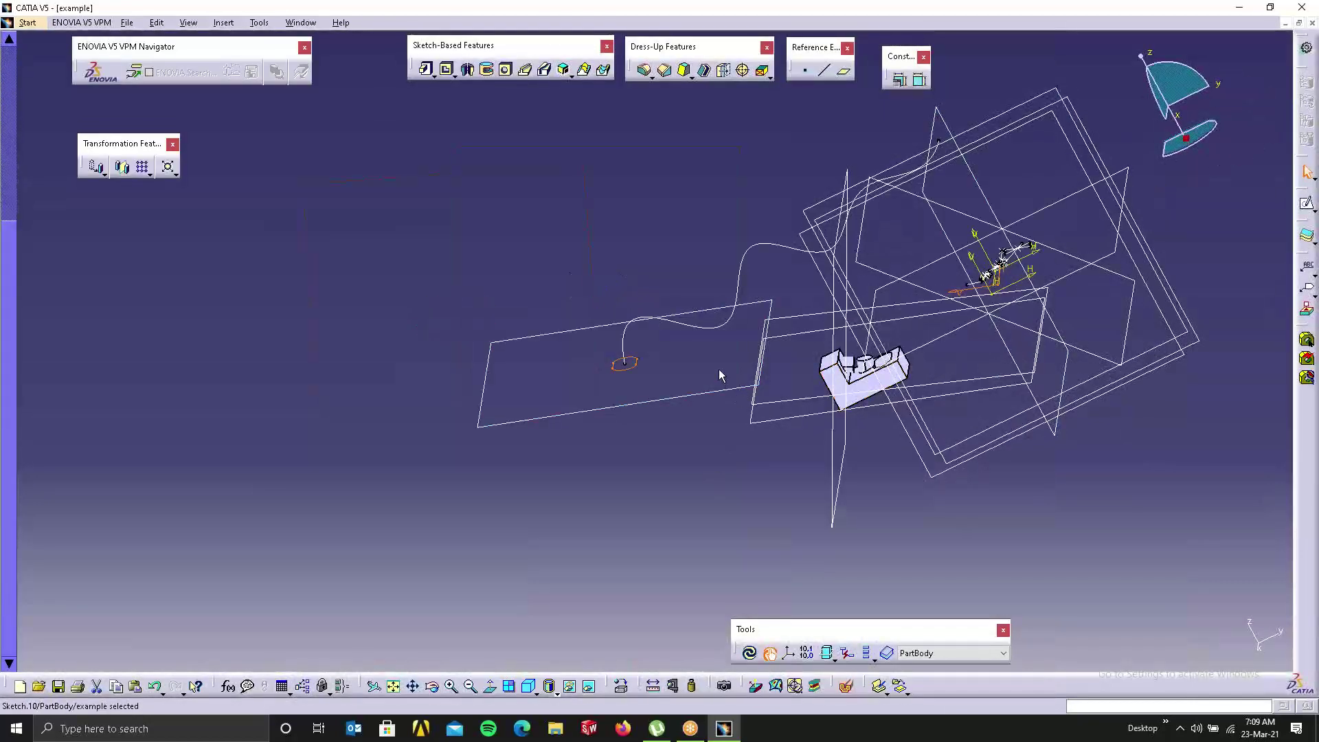
Step: Reshape the wavy spline by extending its near end and adjusting control points, move the whole curve away from the part, and update the model
double_click(717, 322)
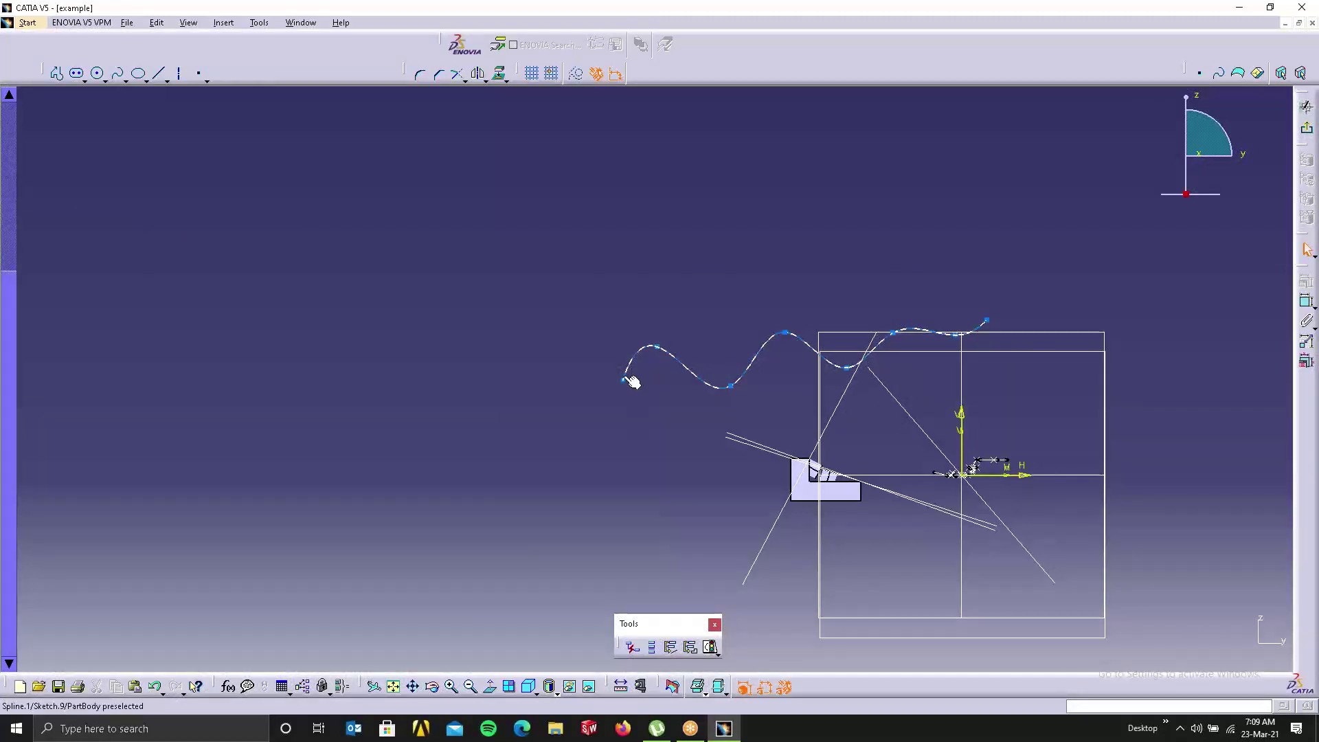
drag(622, 379, 537, 399)
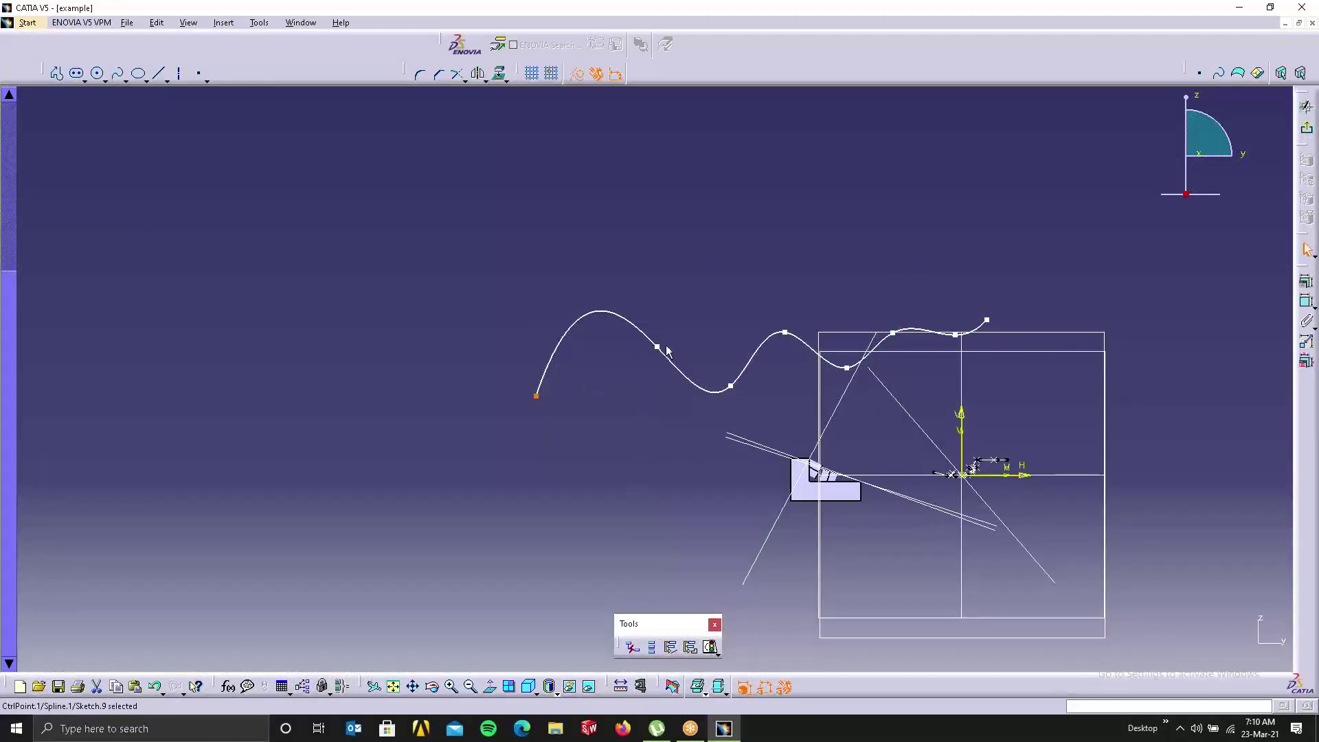
drag(658, 347, 663, 410)
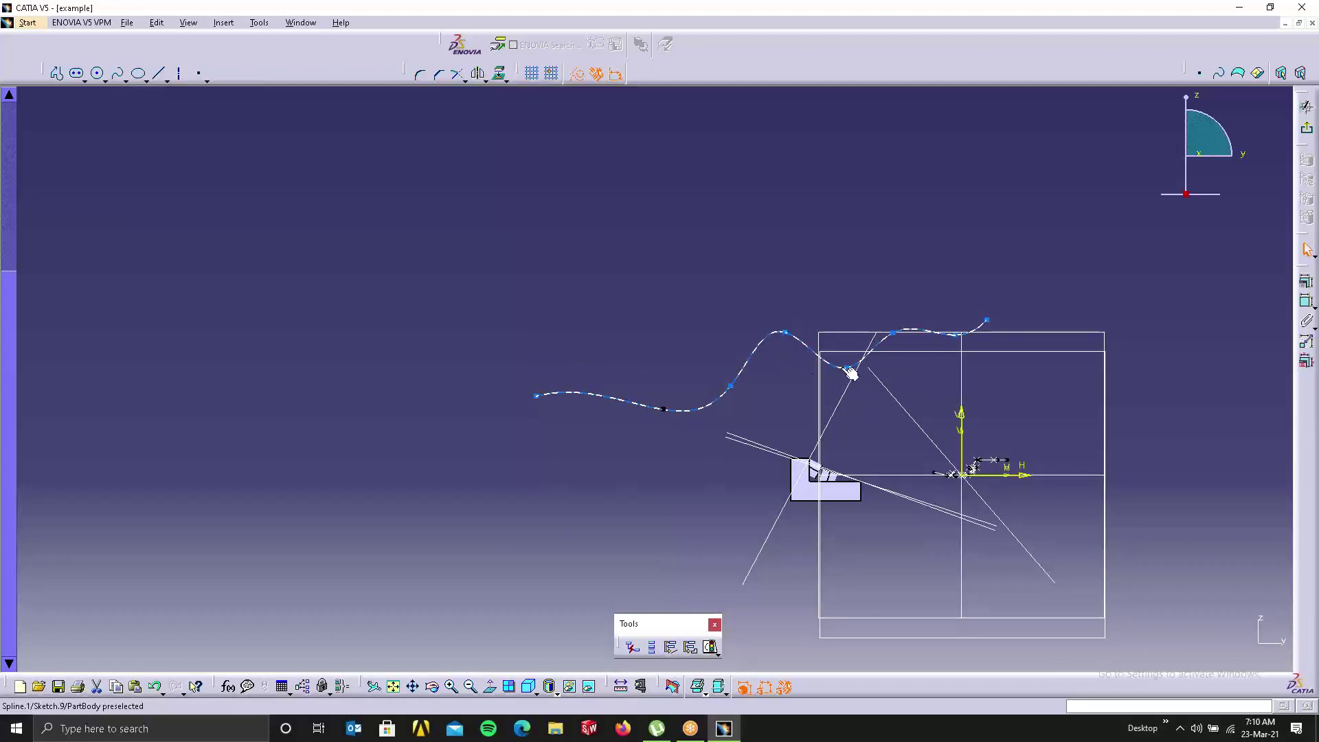
mouse_move(849, 374)
mouse_down()
mouse_move(839, 371)
mouse_move(868, 377)
mouse_move(828, 315)
mouse_move(663, 246)
mouse_up()
click(811, 285)
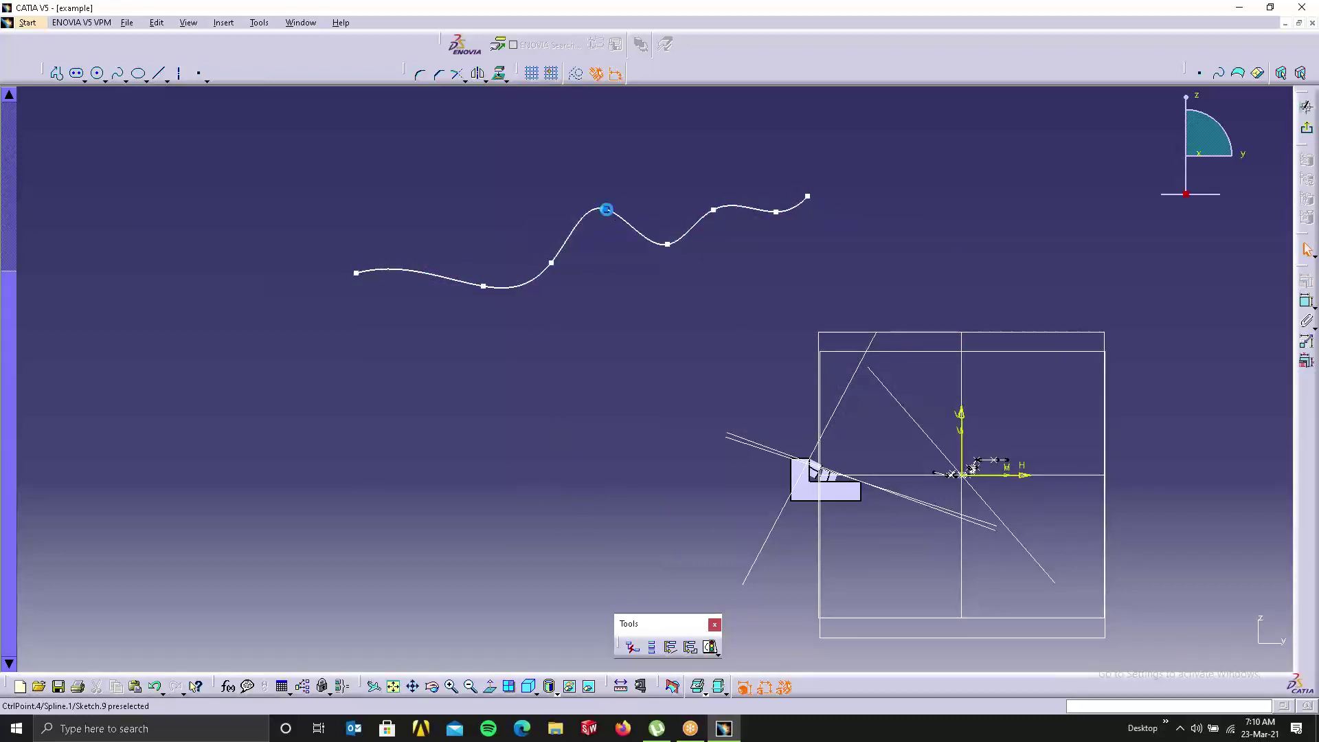
drag(606, 209, 592, 214)
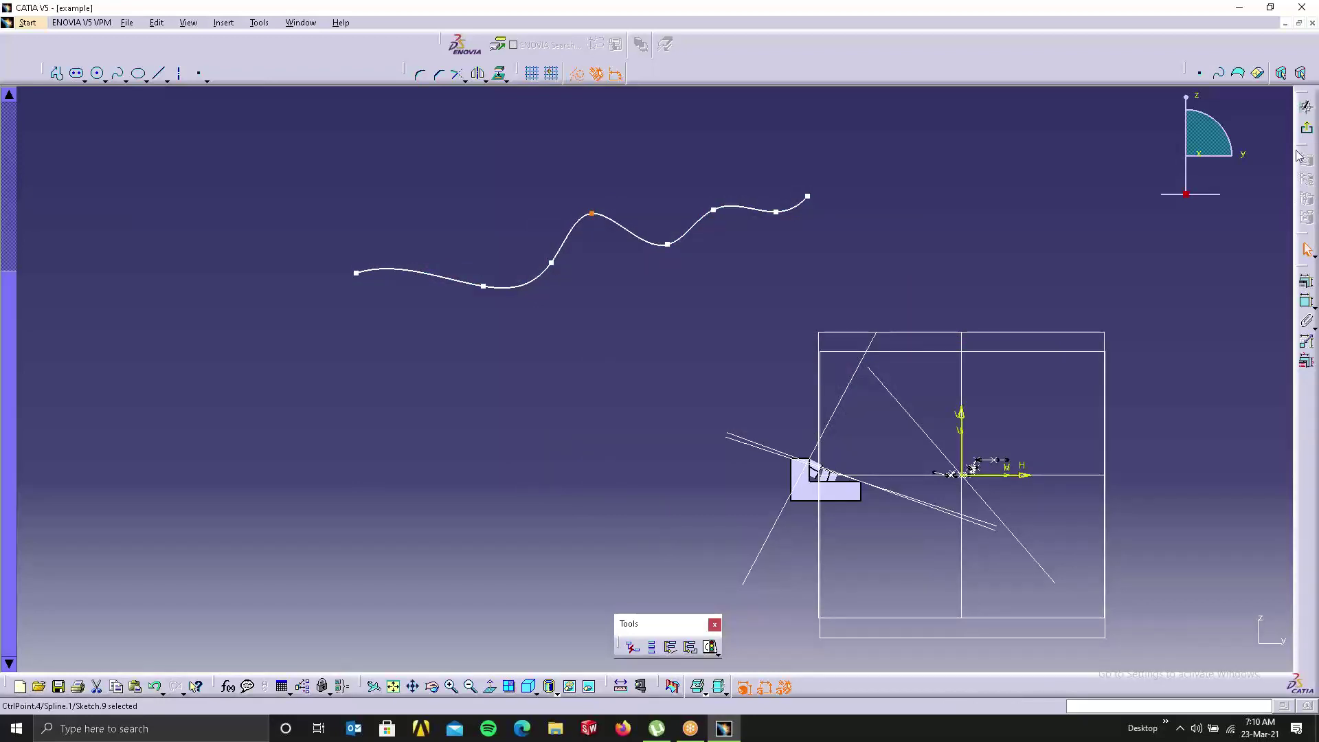
click(1307, 128)
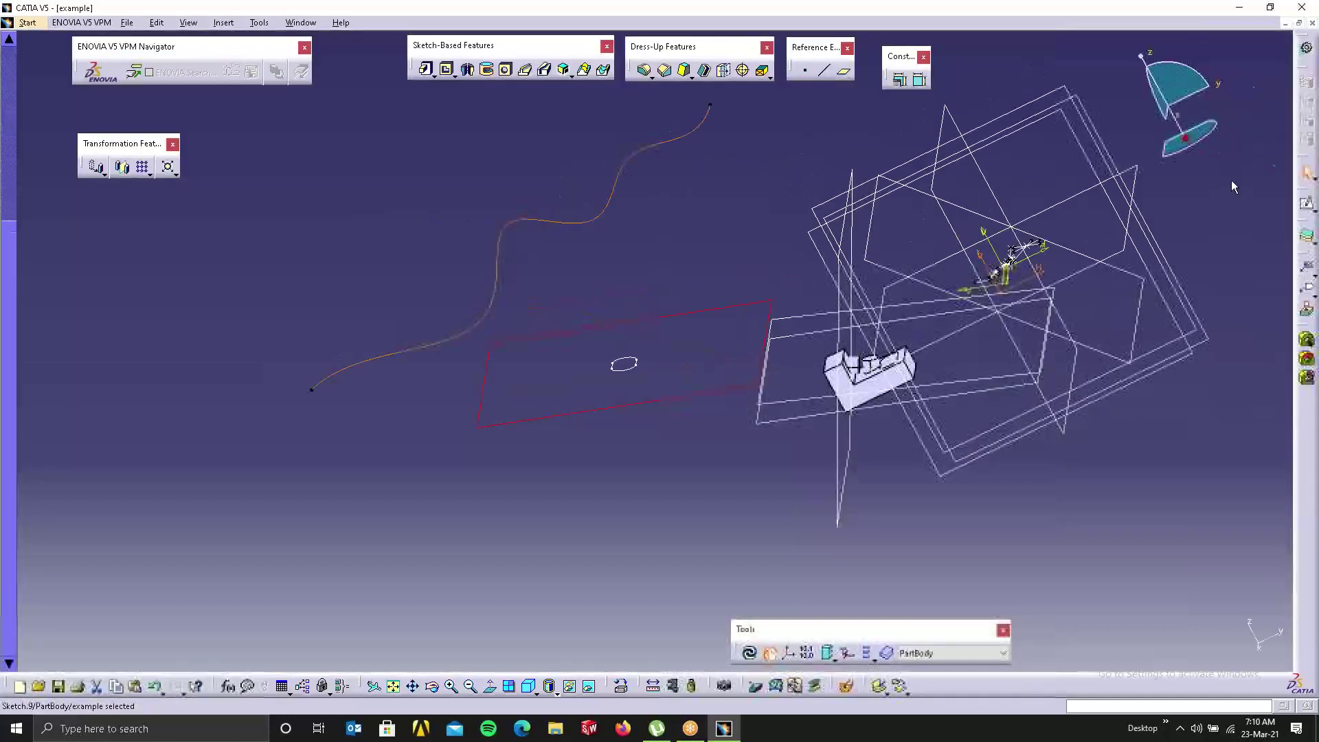
click(789, 653)
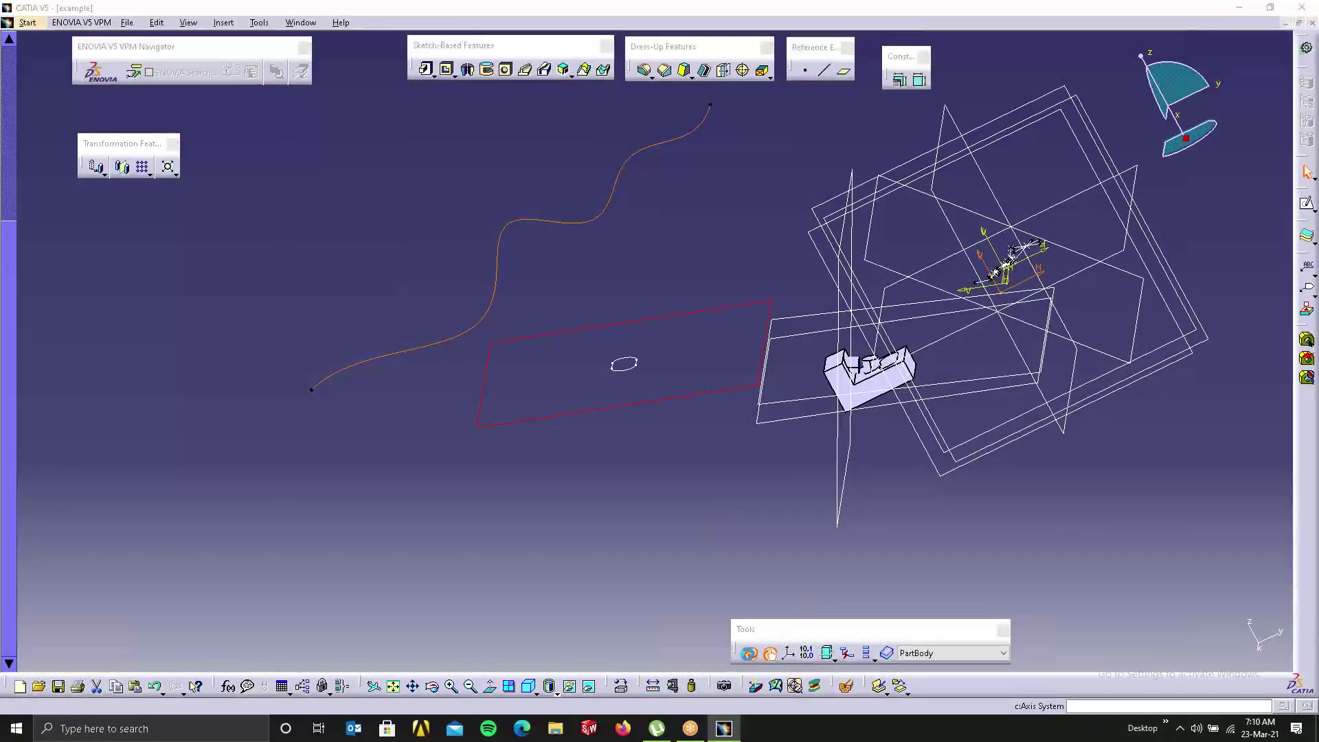
click(370, 298)
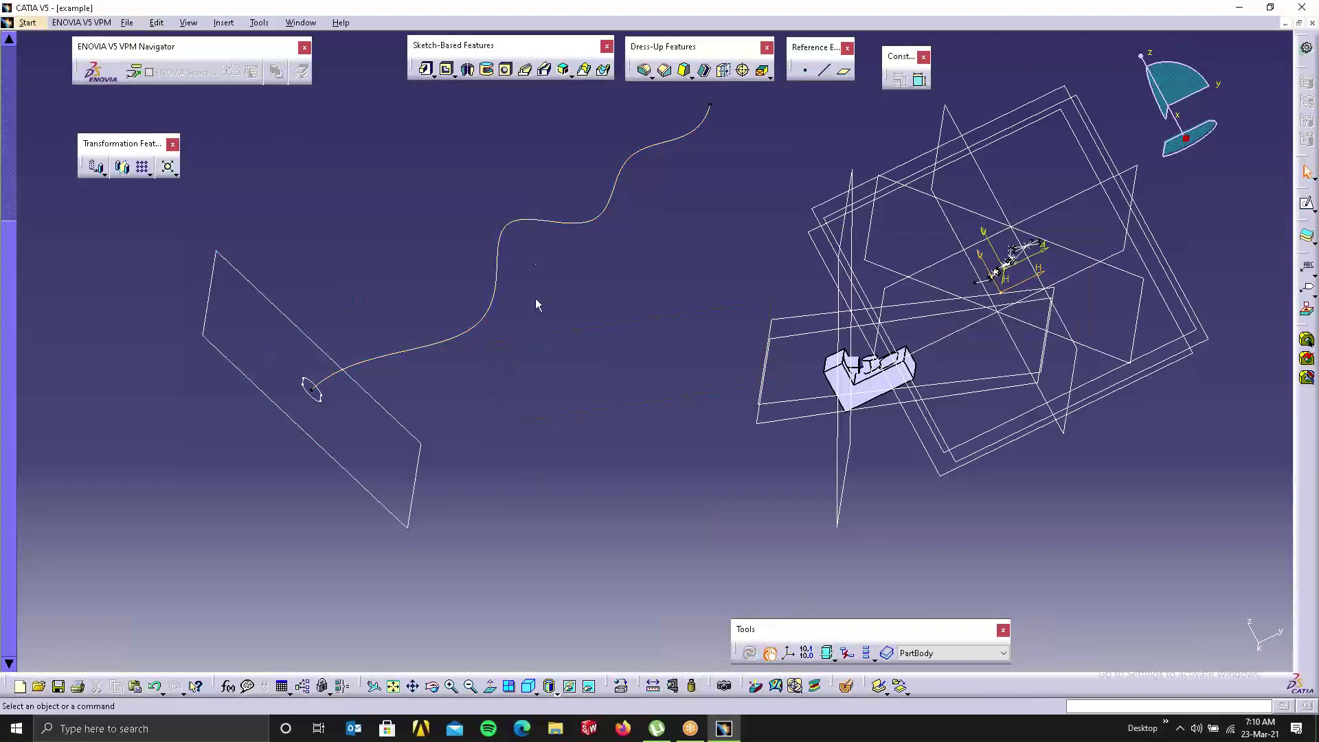
Step: Create a rib with Sketch.10 as the profile and Sketch.9 as the centre curve, keeping the angle
click(525, 69)
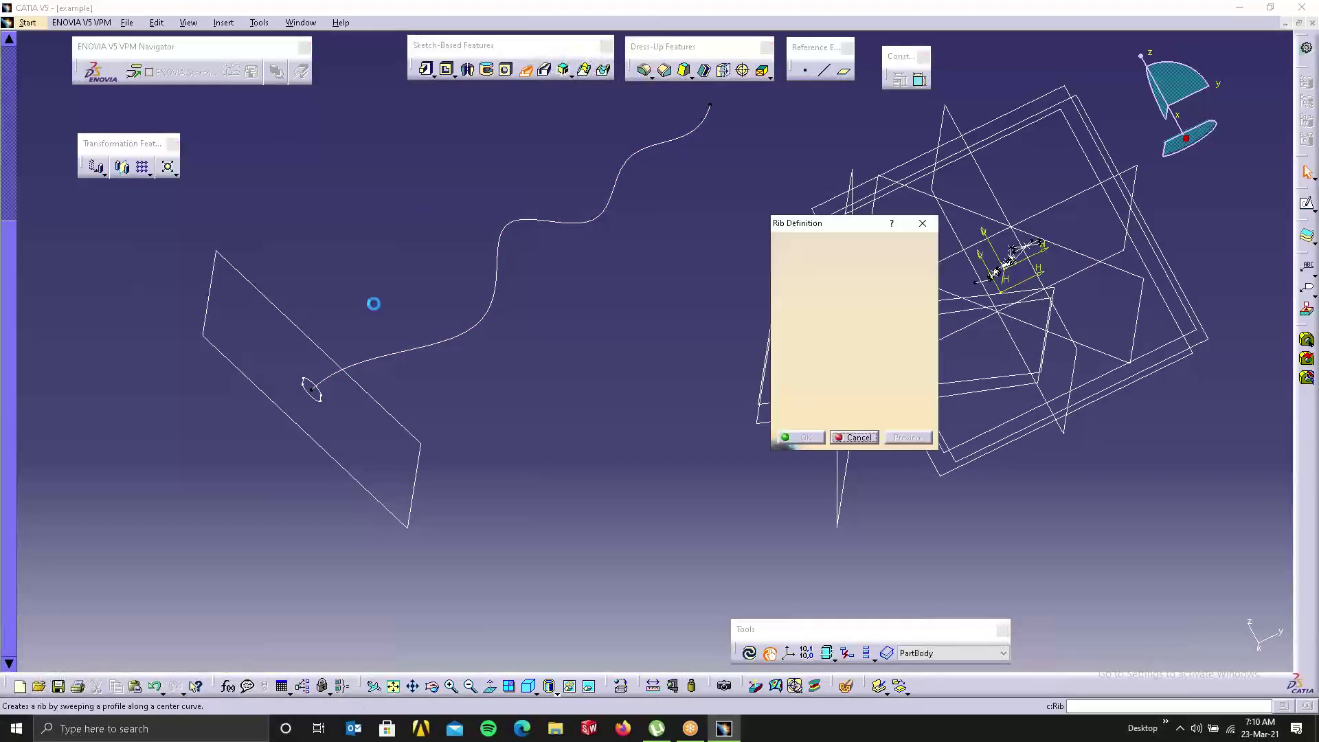
click(321, 401)
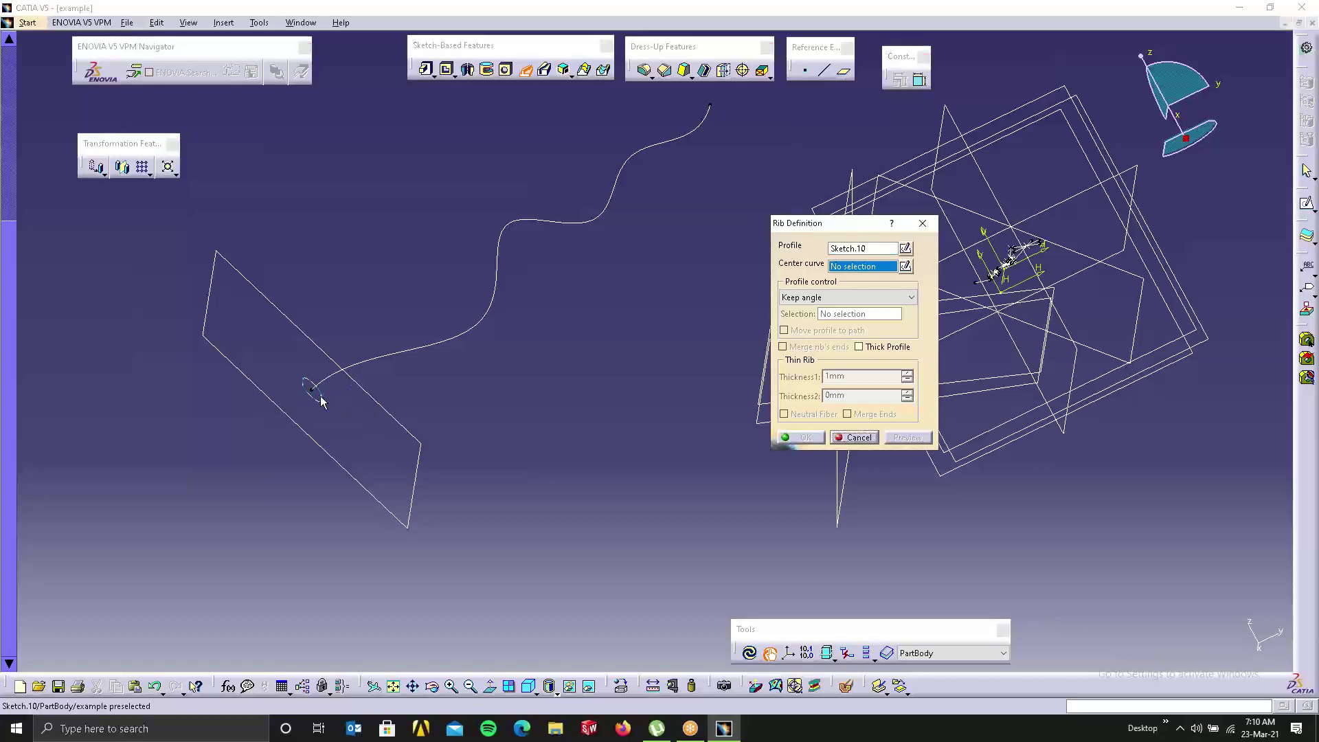
click(385, 356)
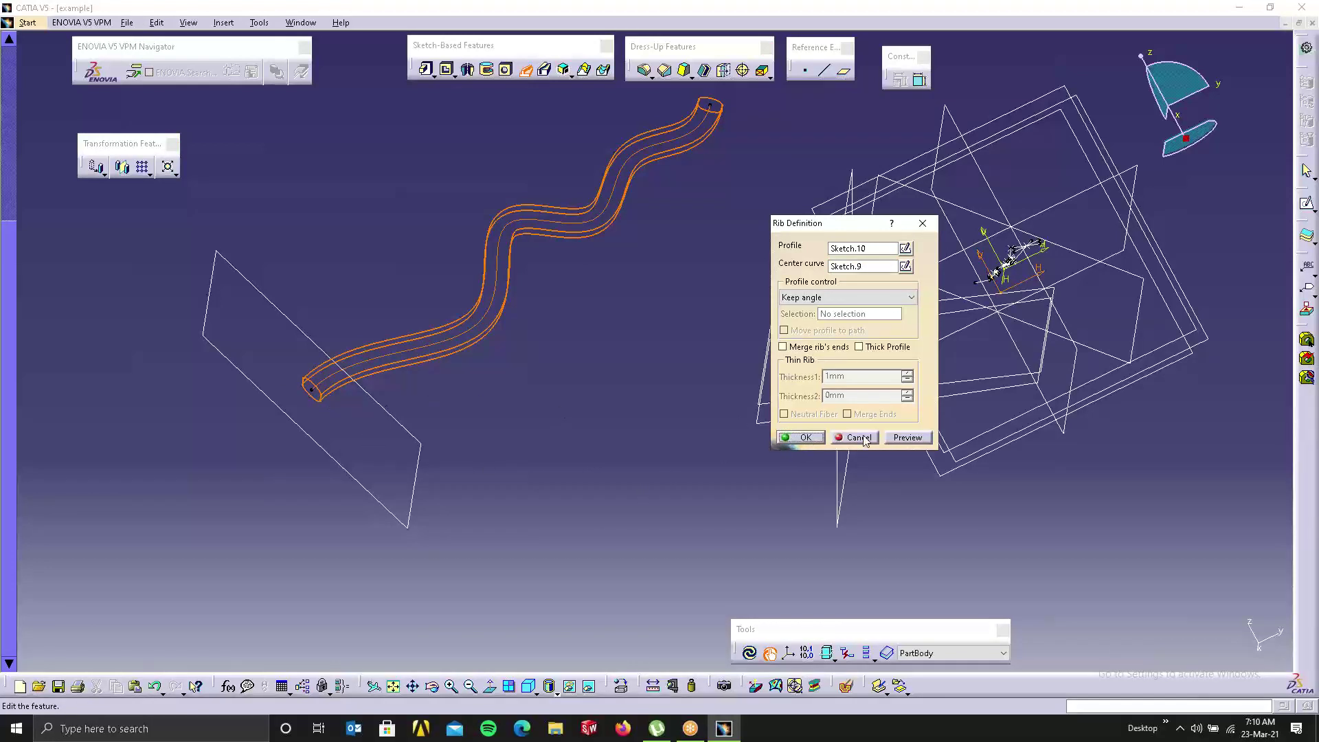
click(800, 438)
Step: Review the new rib and its definition settings, and close the definition
middle_drag(456, 383, 401, 350)
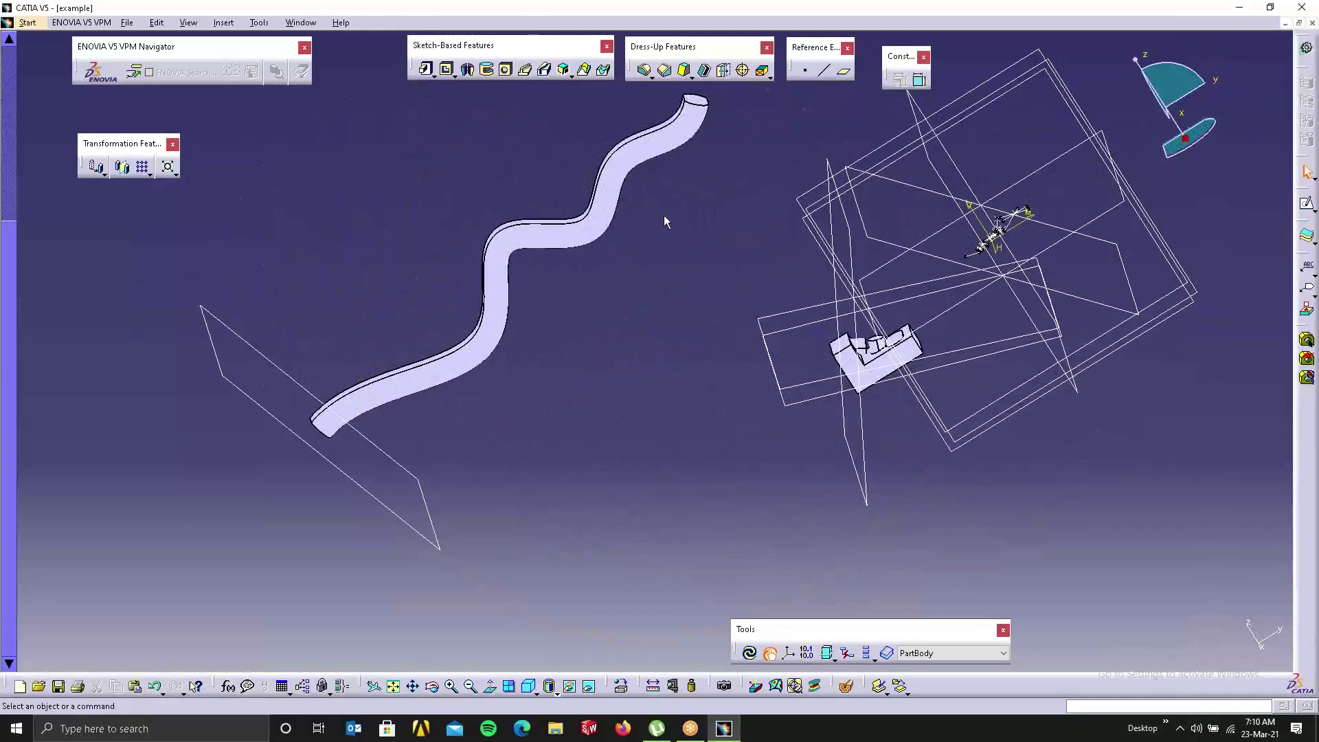
middle_drag(665, 215, 620, 411)
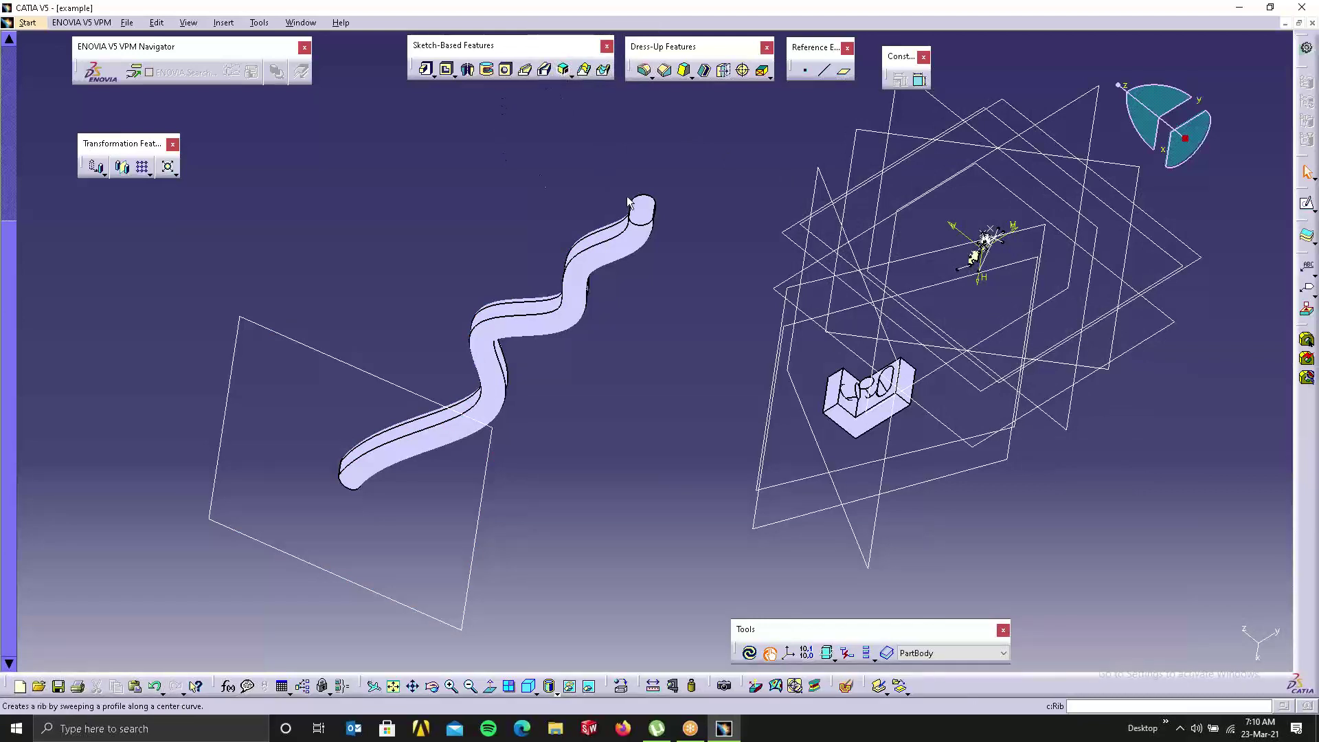
double_click(628, 246)
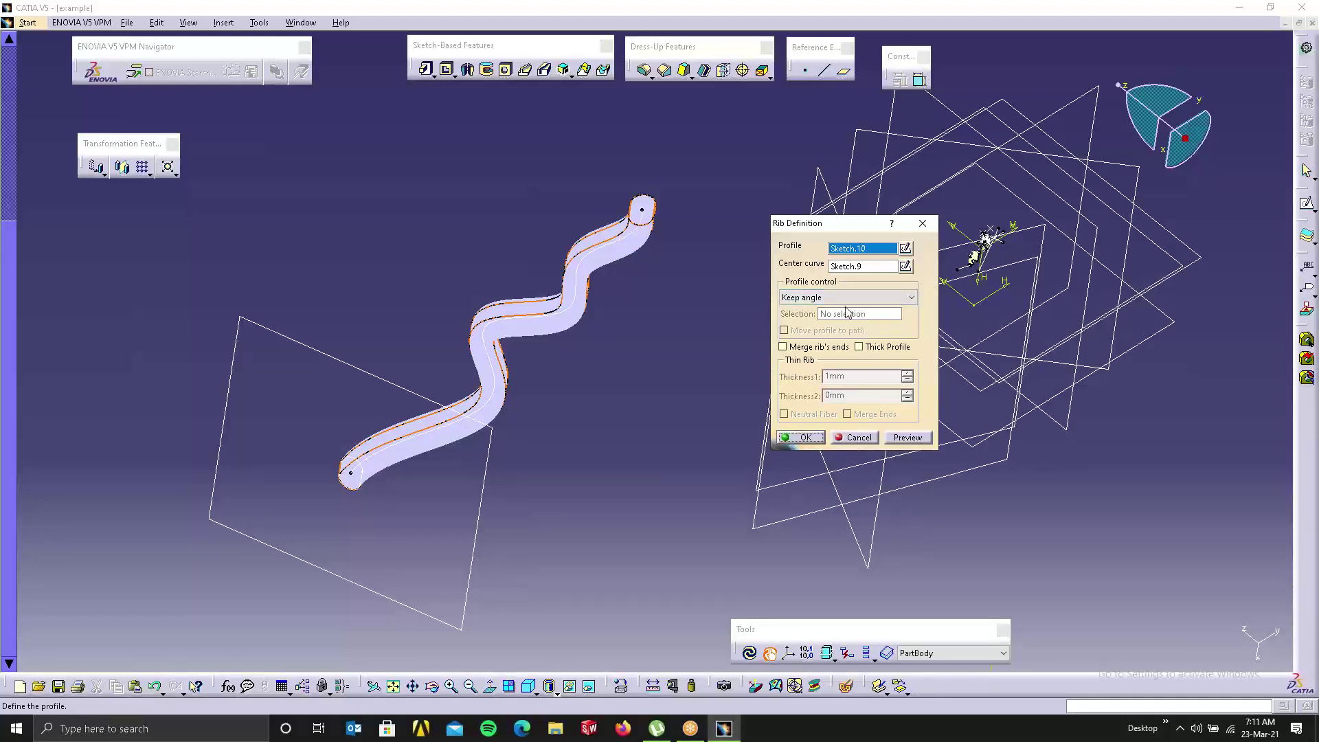
click(923, 223)
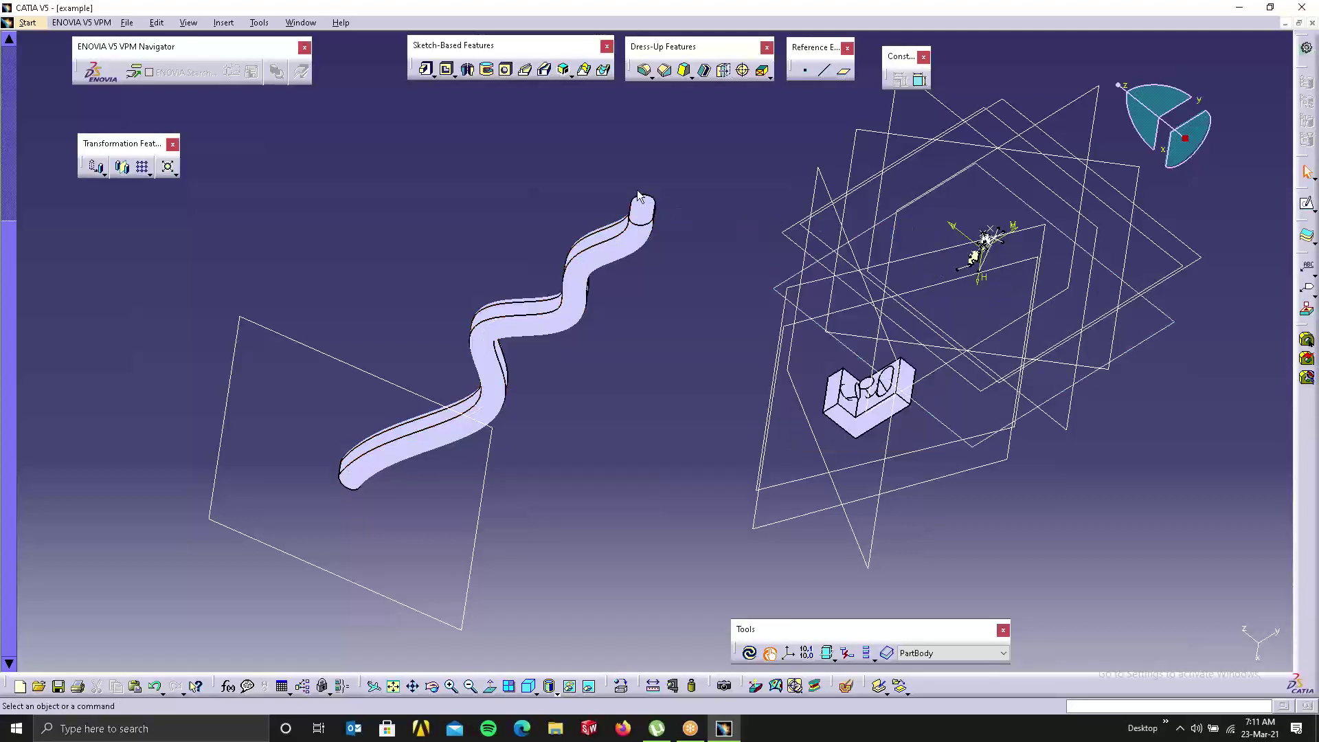
click(844, 73)
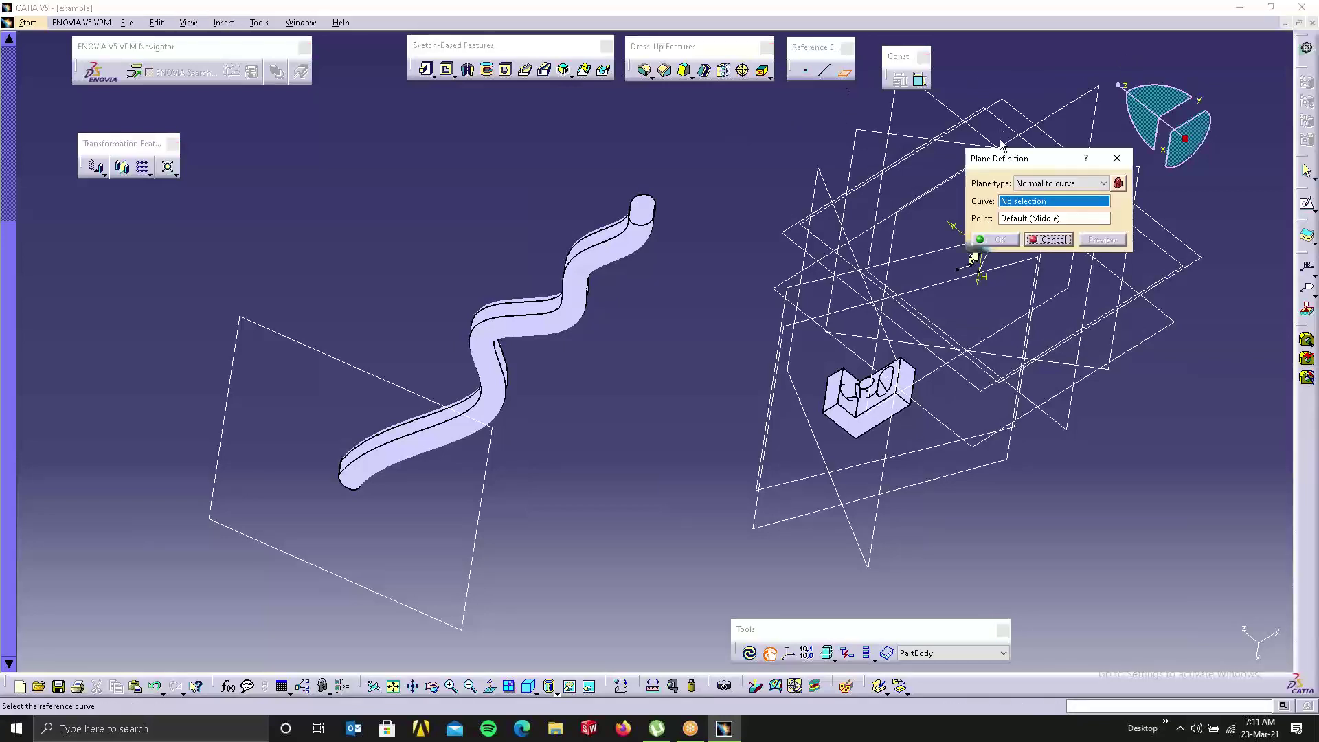
click(1043, 183)
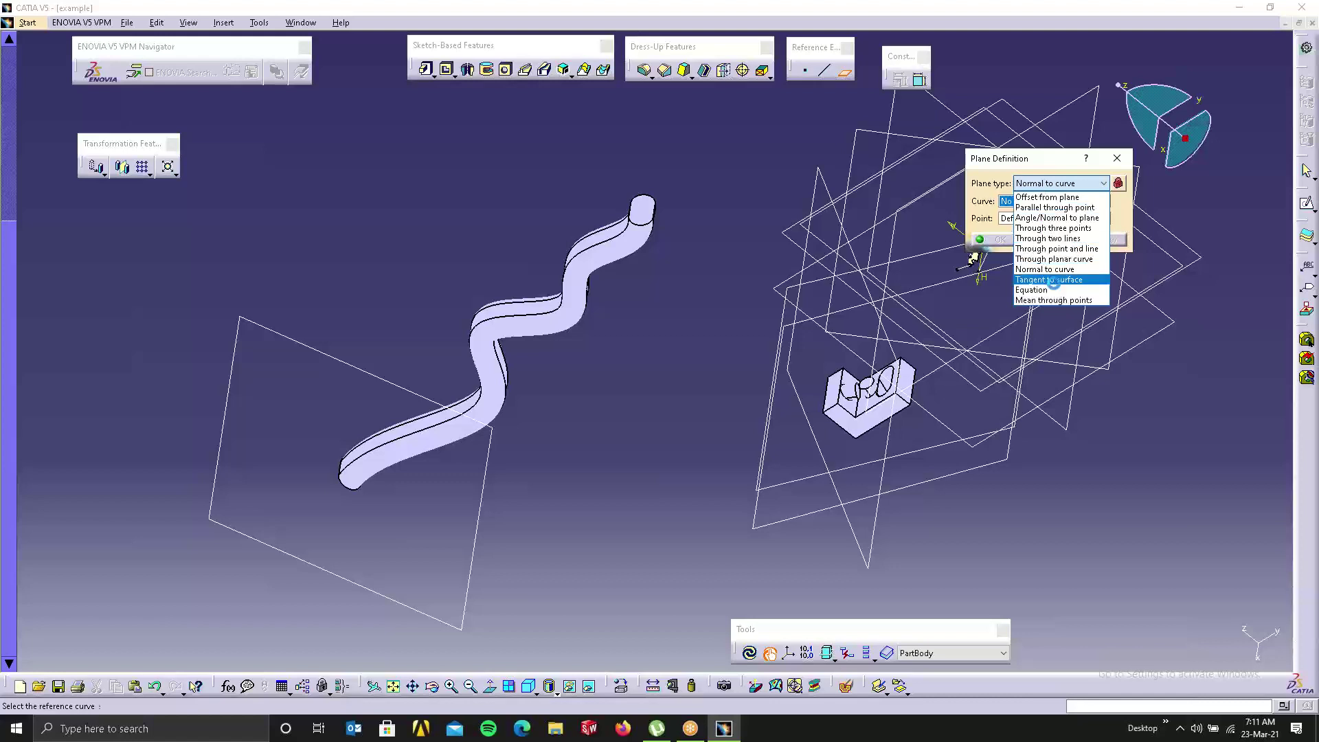
click(1053, 281)
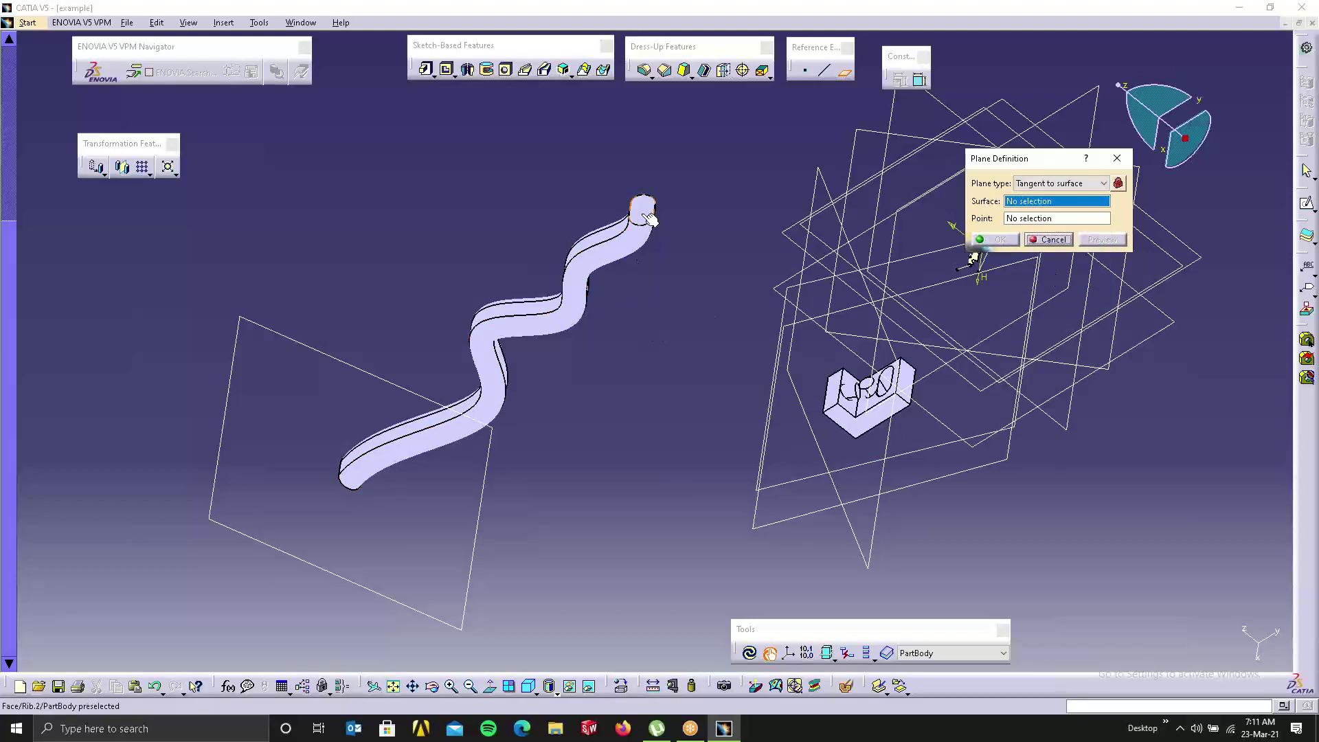
click(637, 240)
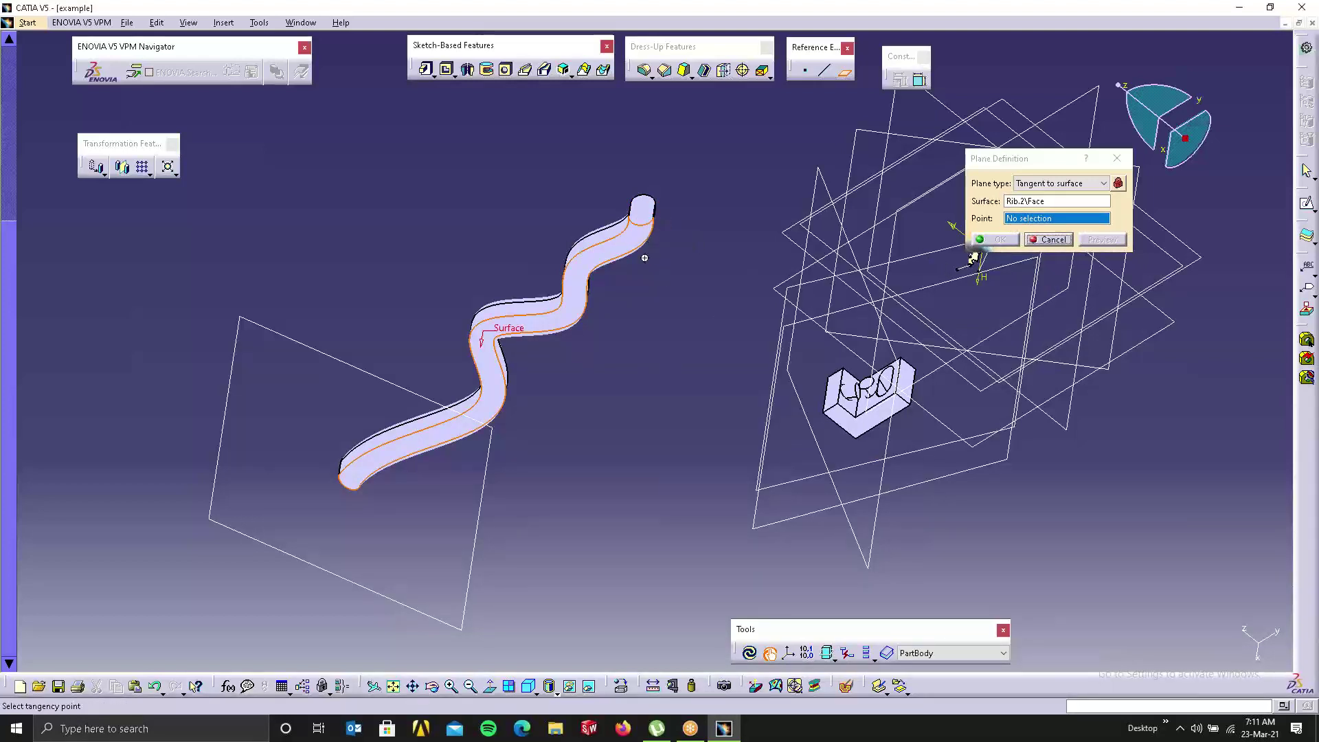
middle_drag(646, 258, 551, 495)
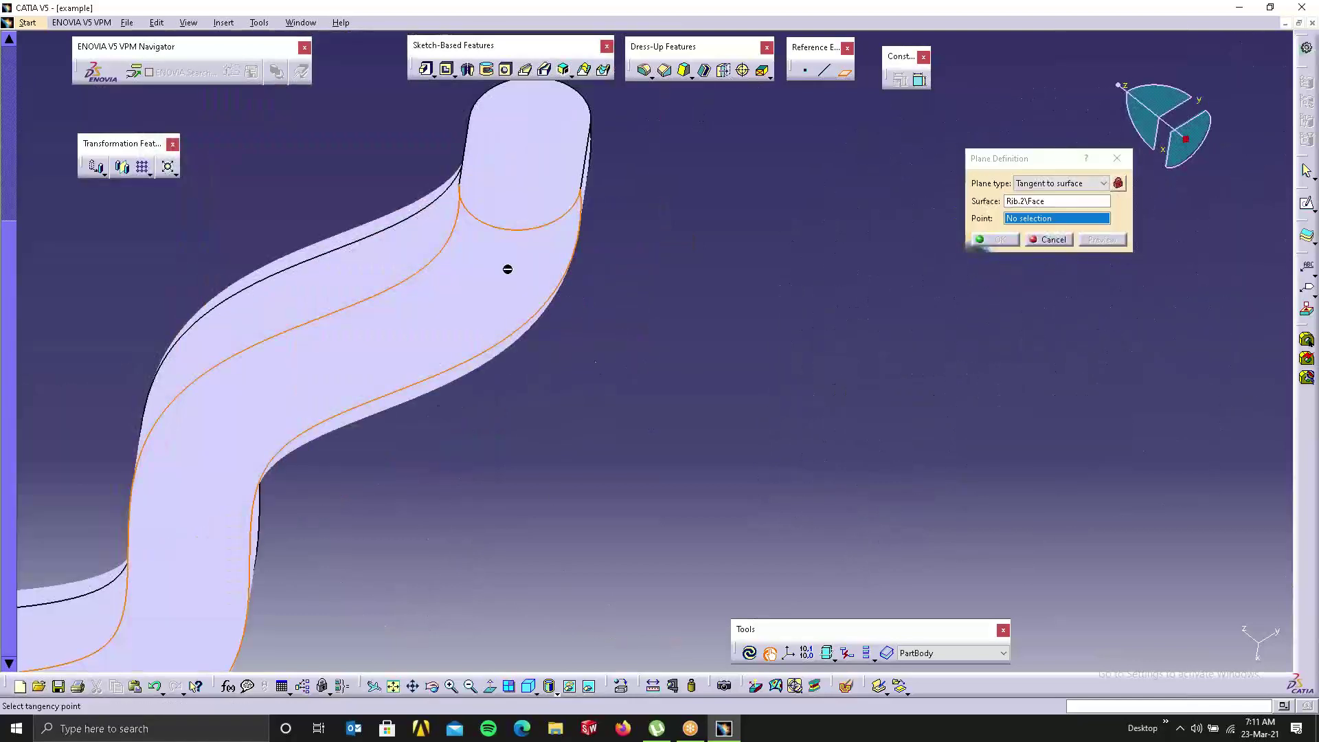
click(1054, 240)
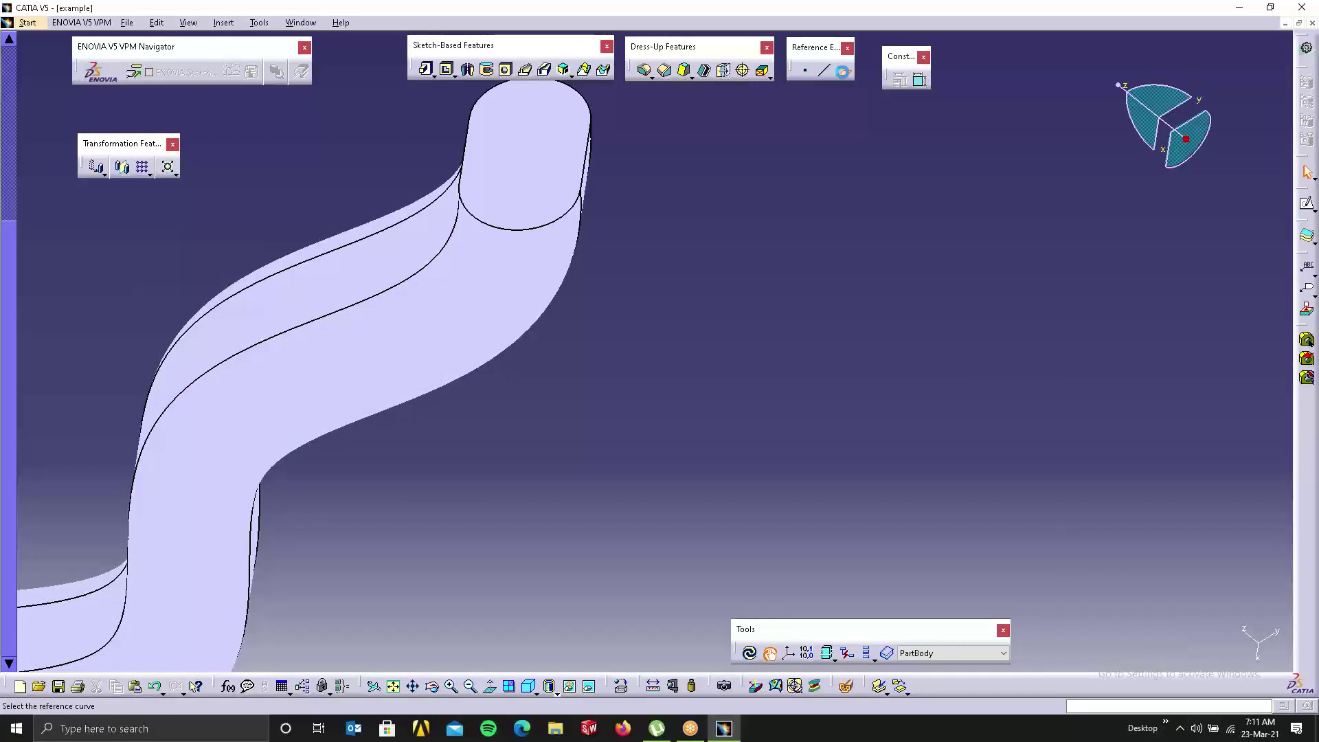
Step: Define a reference plane of type Tangent to surface, using the rib's curved side face as the surface
click(844, 70)
click(1042, 190)
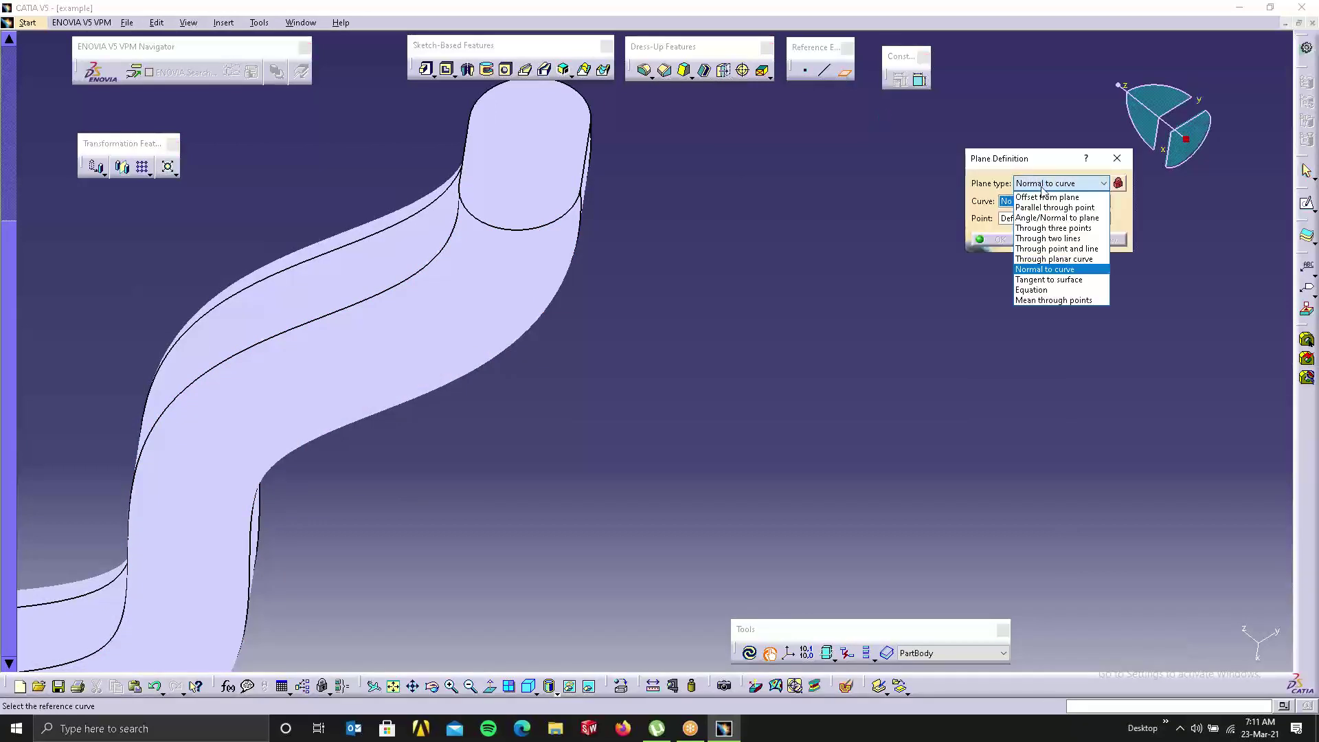
click(1049, 280)
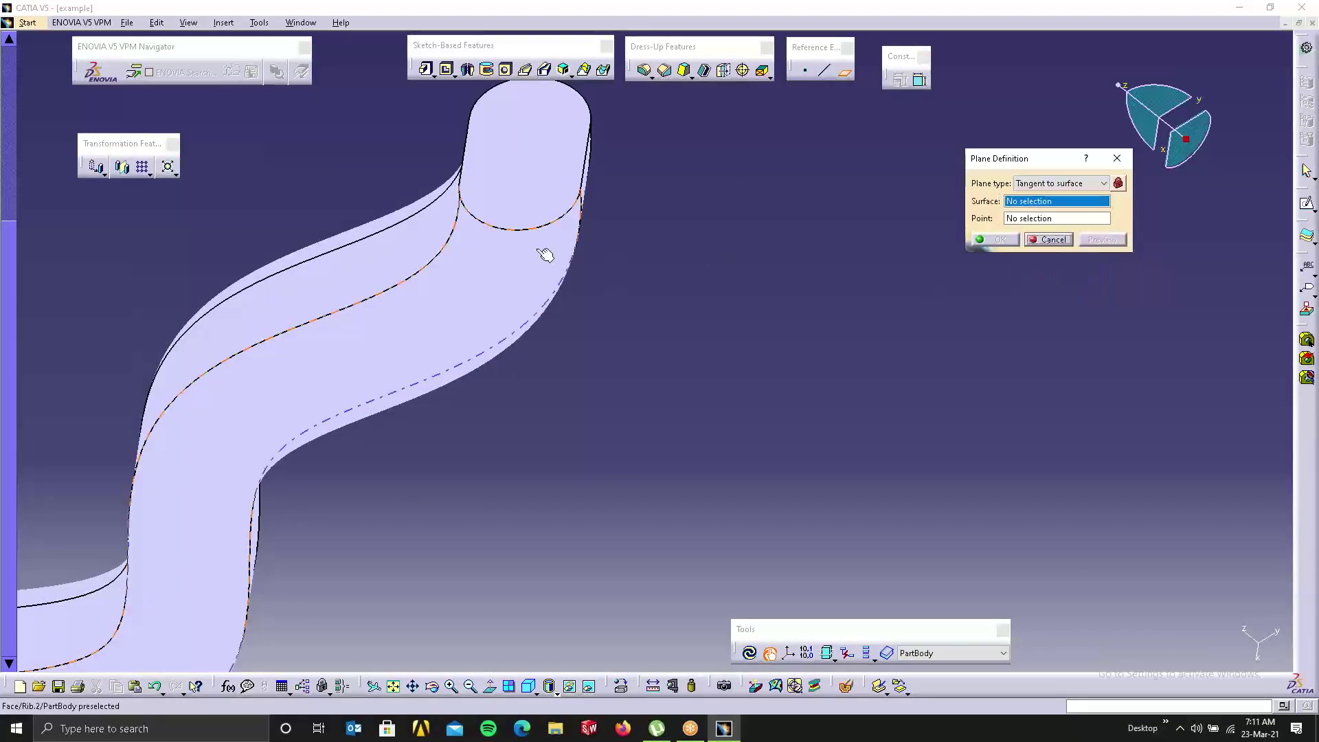
click(517, 261)
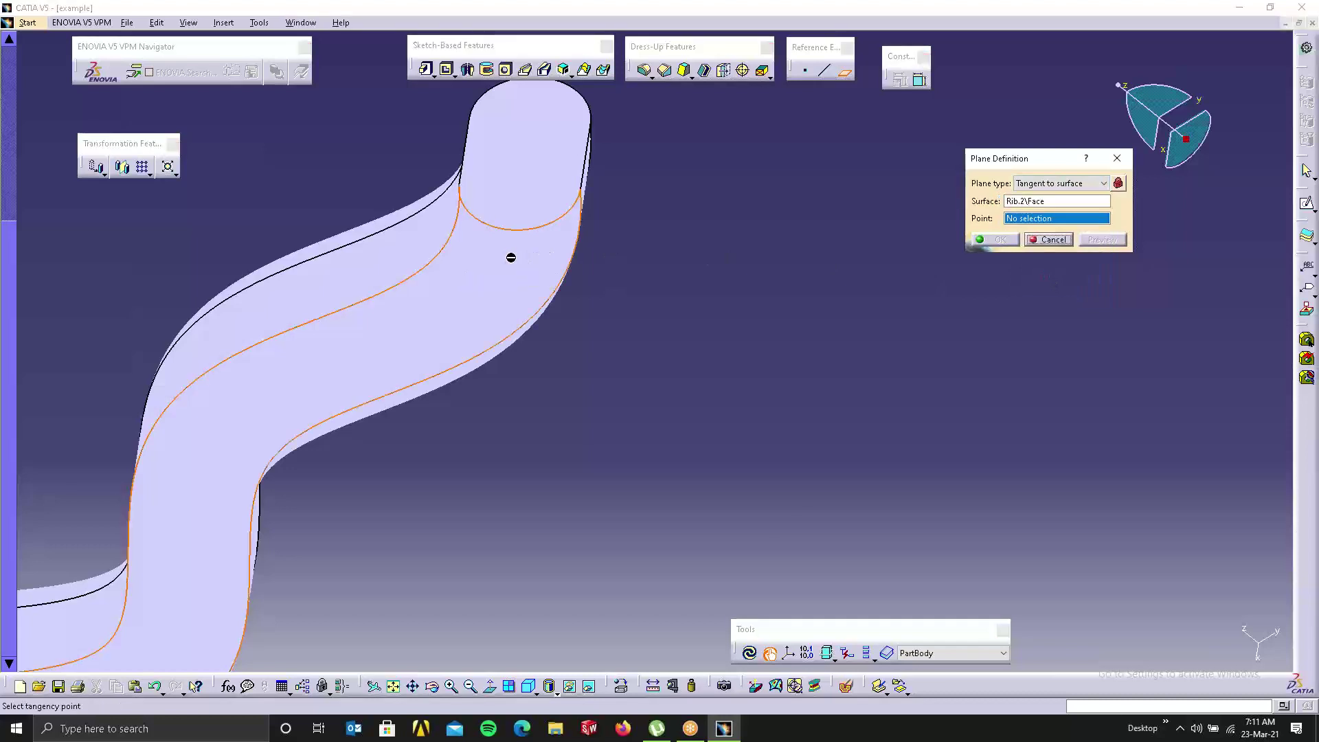
Step: Create the tangency point as an On curve point on the rib's curved end edge, at ratio 0.47 of the curve length
right_click(1038, 222)
click(1074, 227)
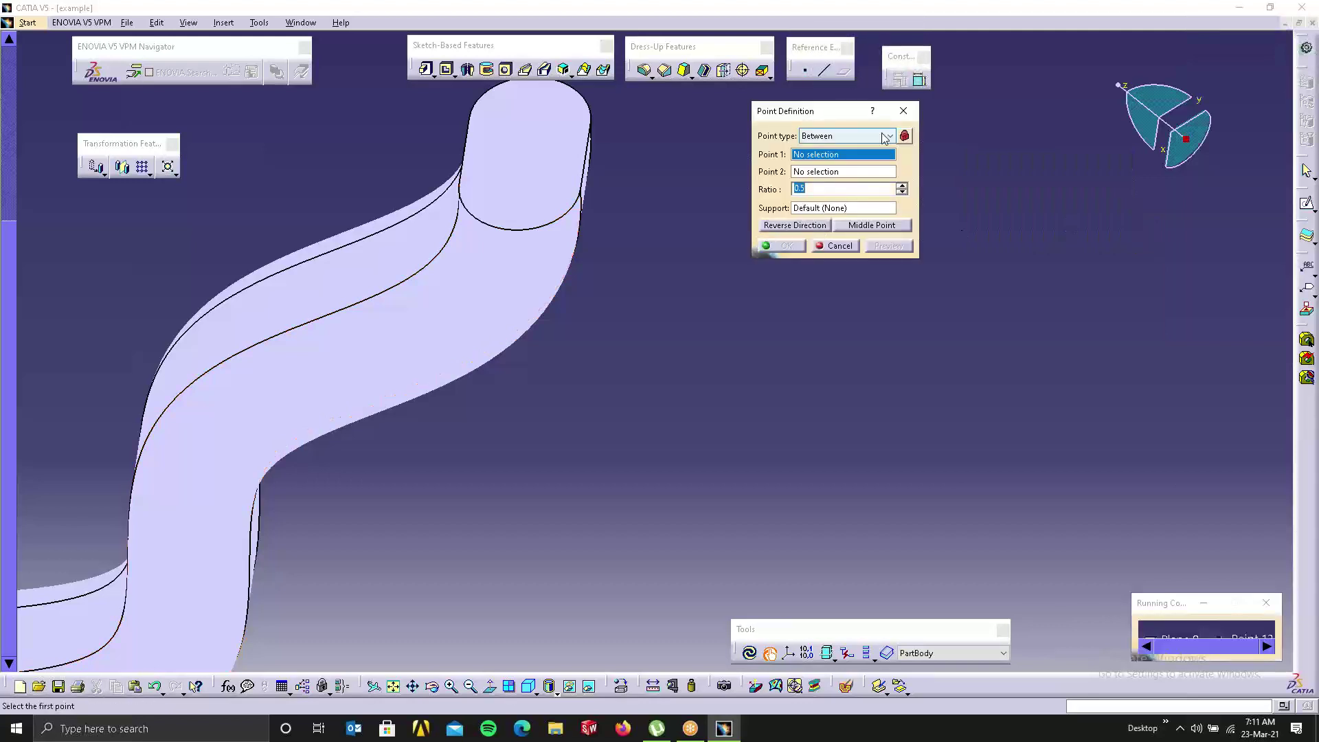
click(885, 137)
click(850, 161)
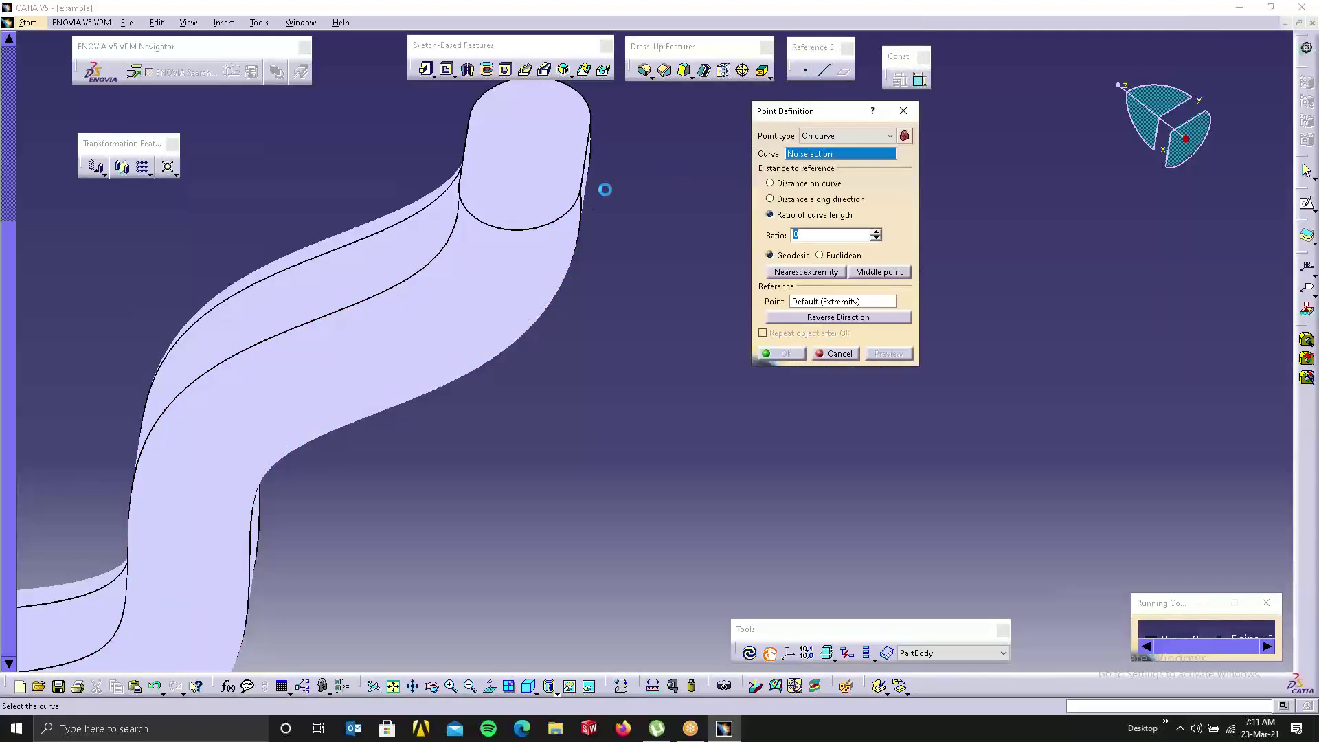
click(514, 231)
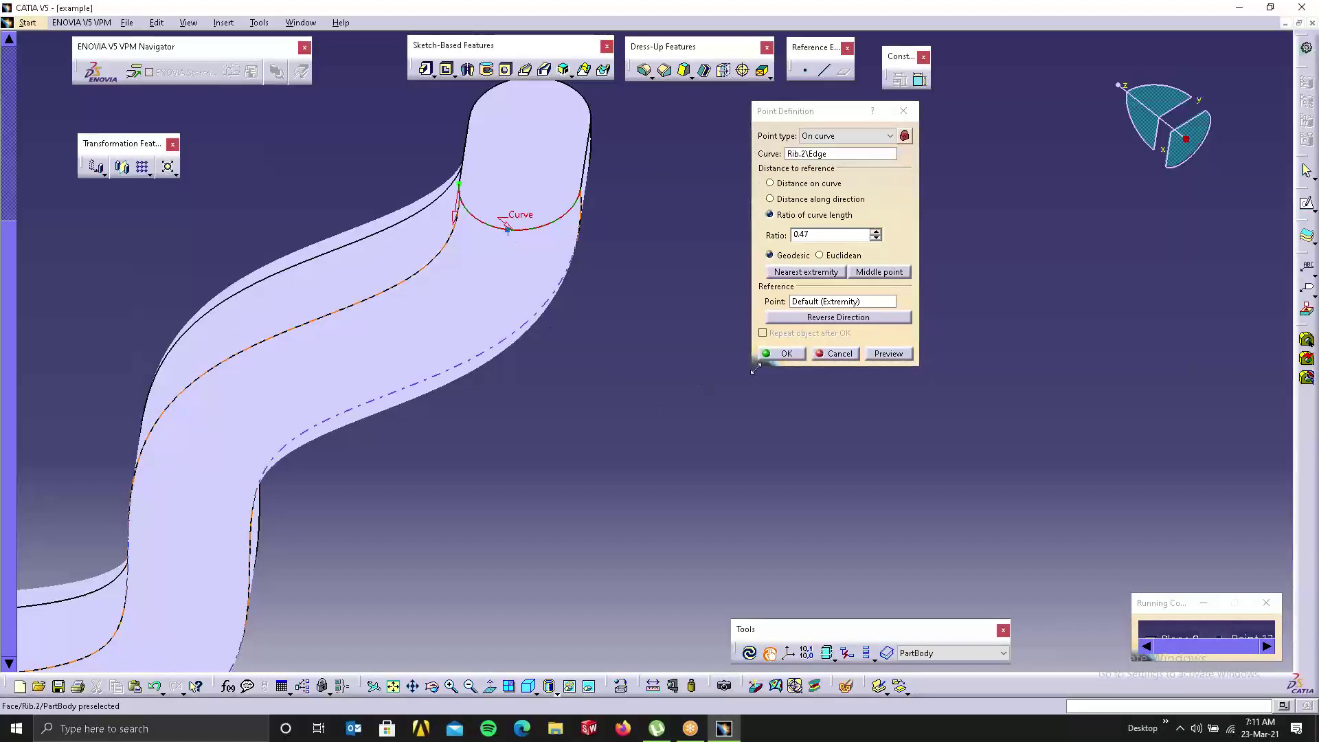
click(799, 353)
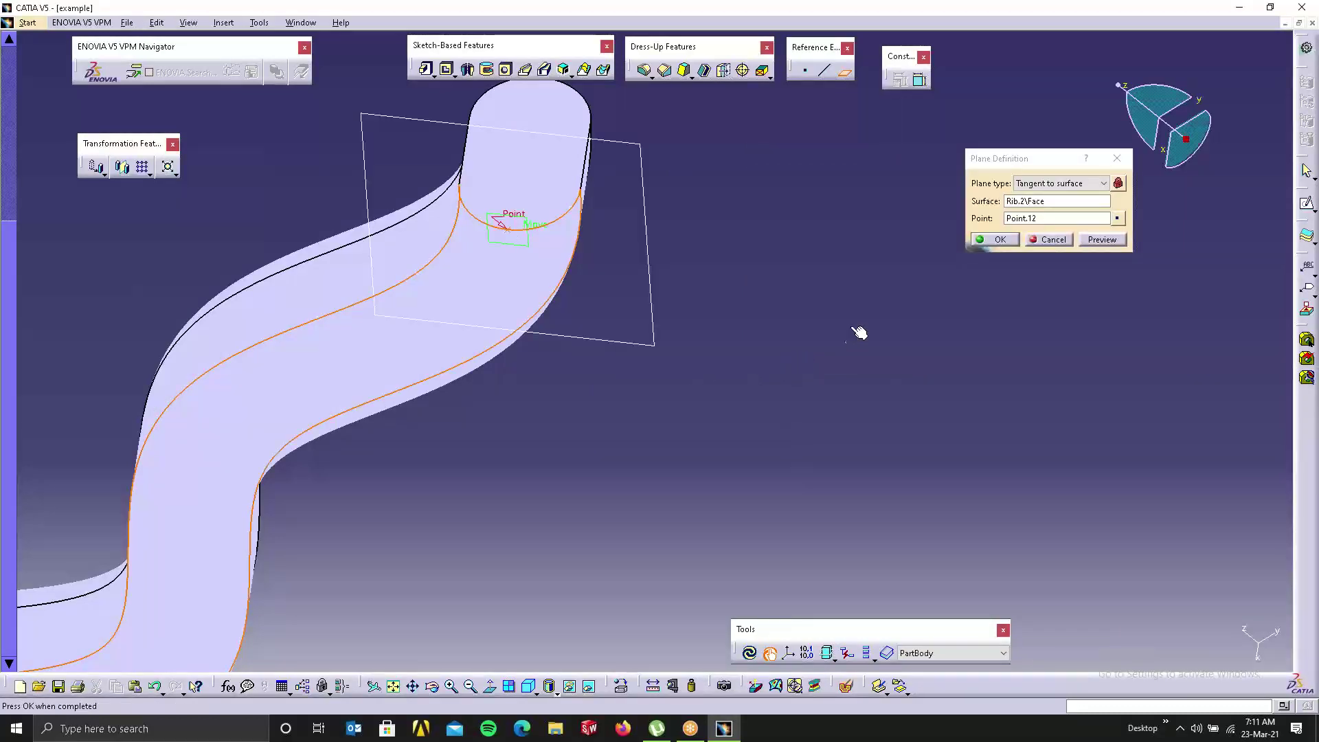
middle_drag(599, 306, 595, 352)
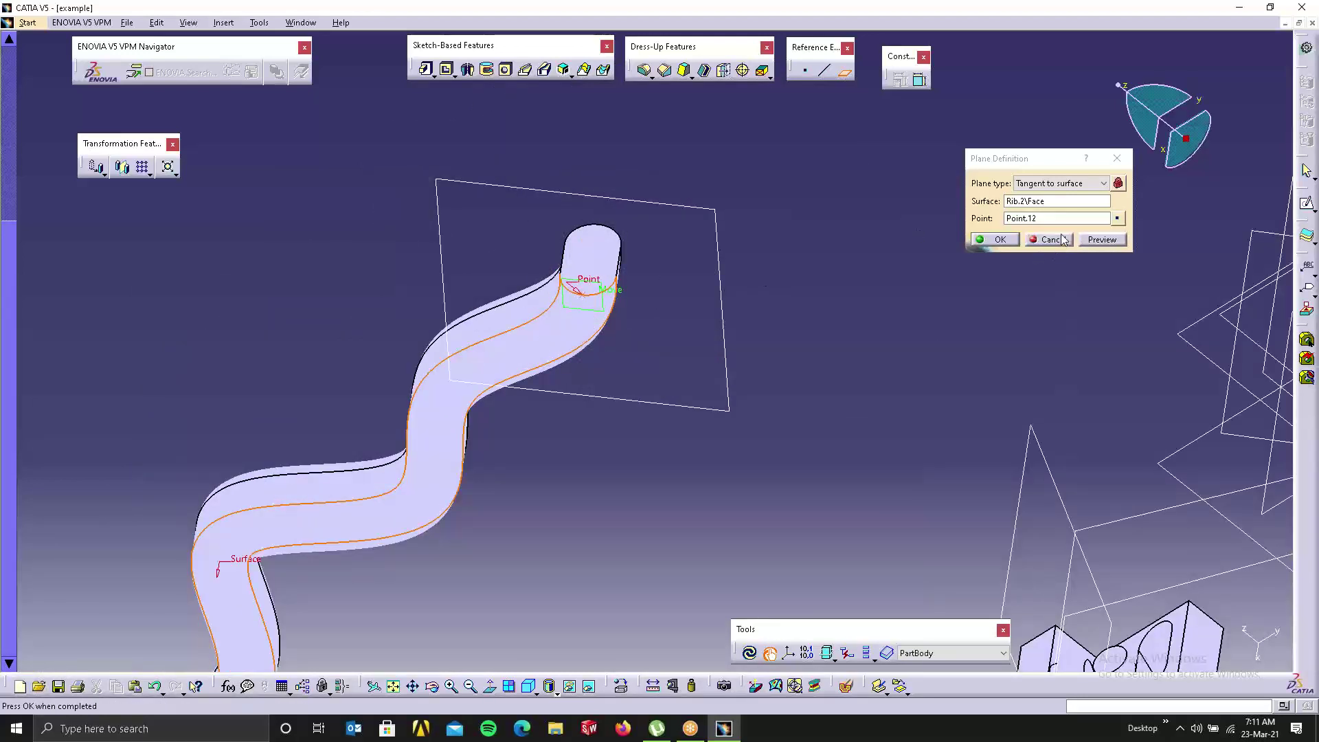
click(1092, 184)
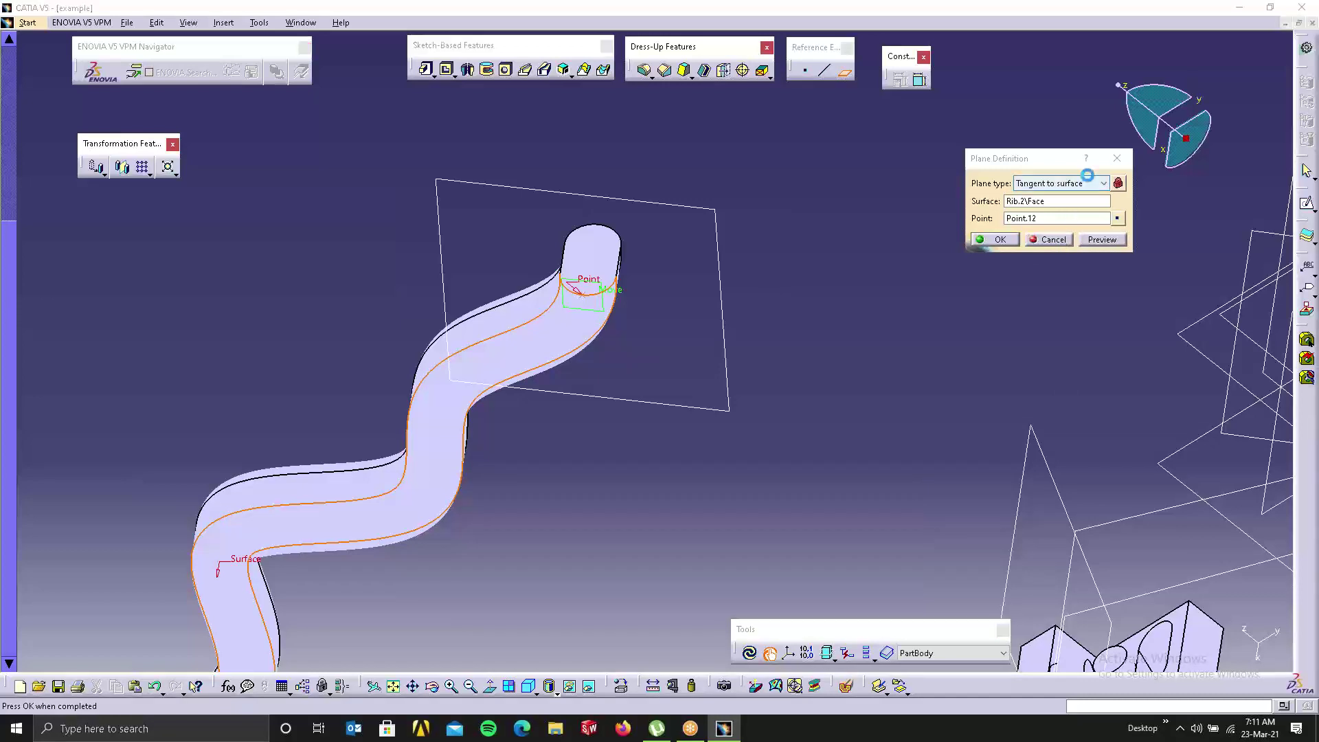
click(1042, 279)
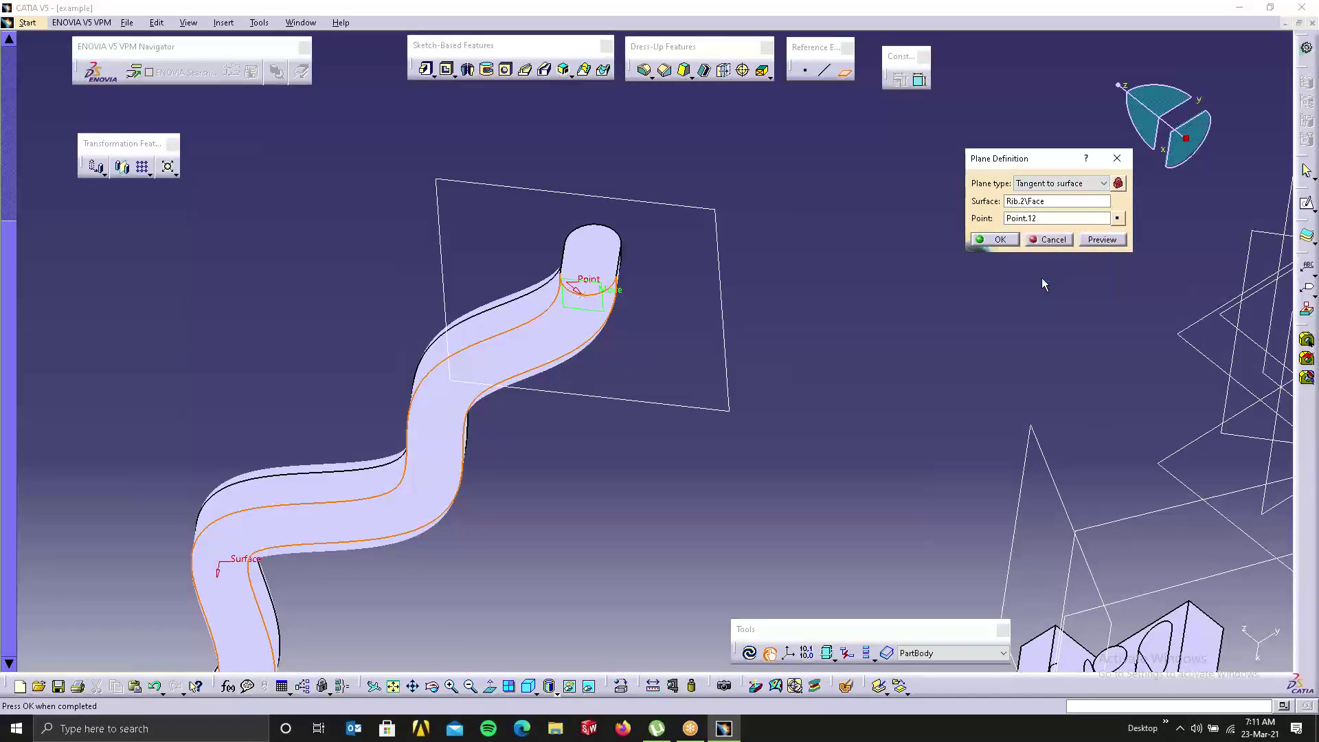
Step: Redefine the tangency point as an On surface point on the rib's curved side face and inspect the resulting tangent plane
click(1050, 218)
right_click(1050, 215)
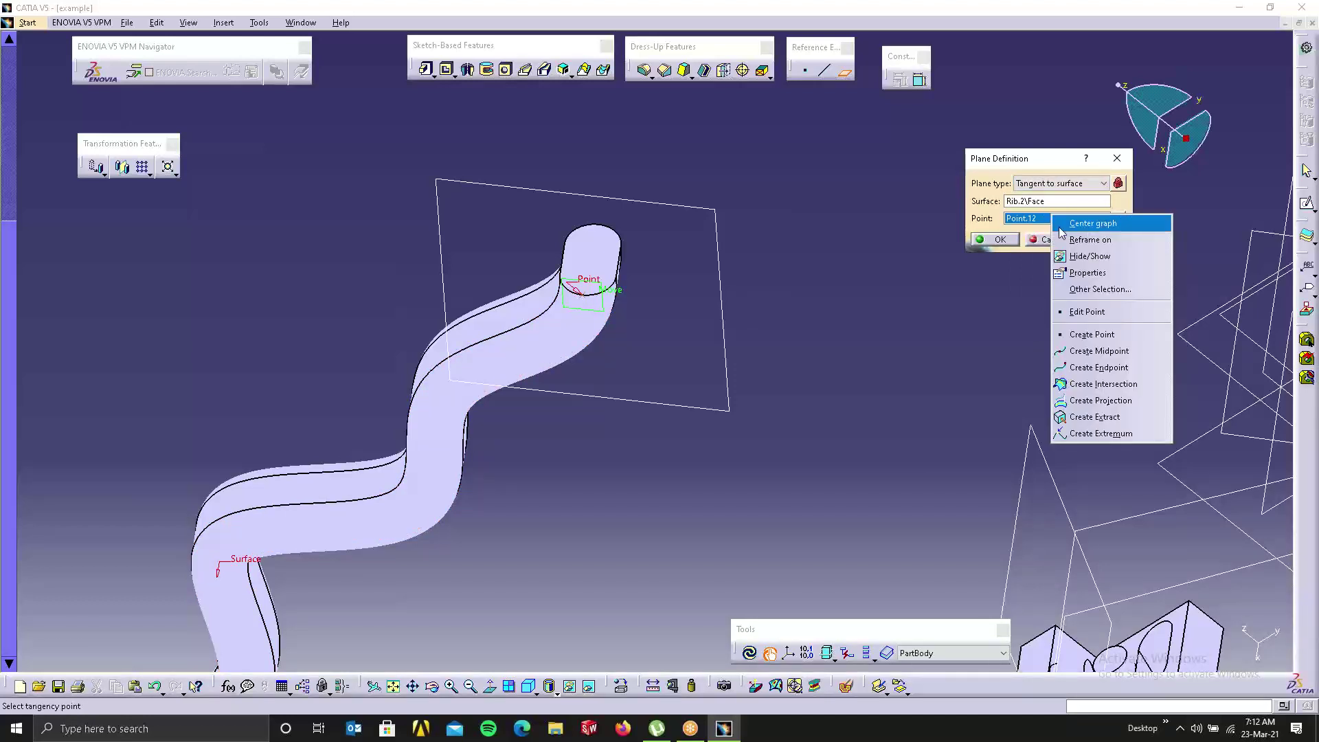
click(1088, 337)
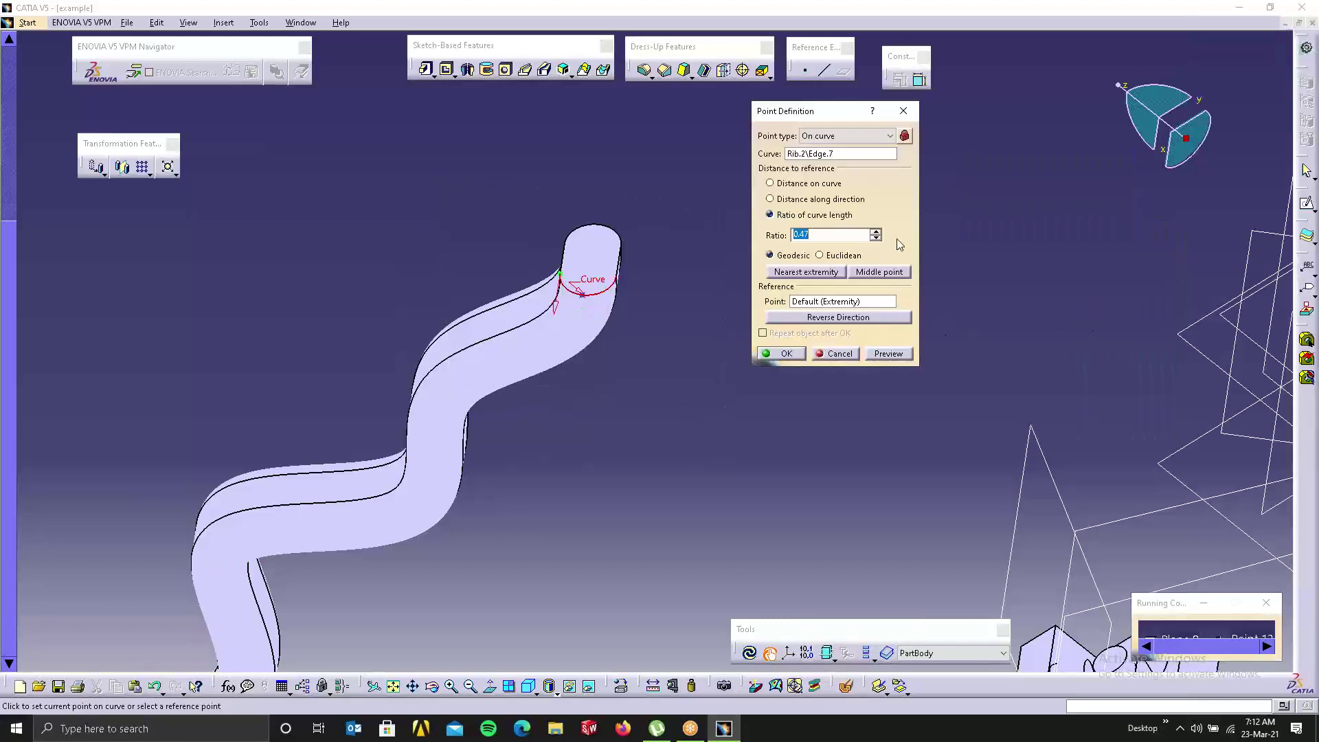
click(866, 138)
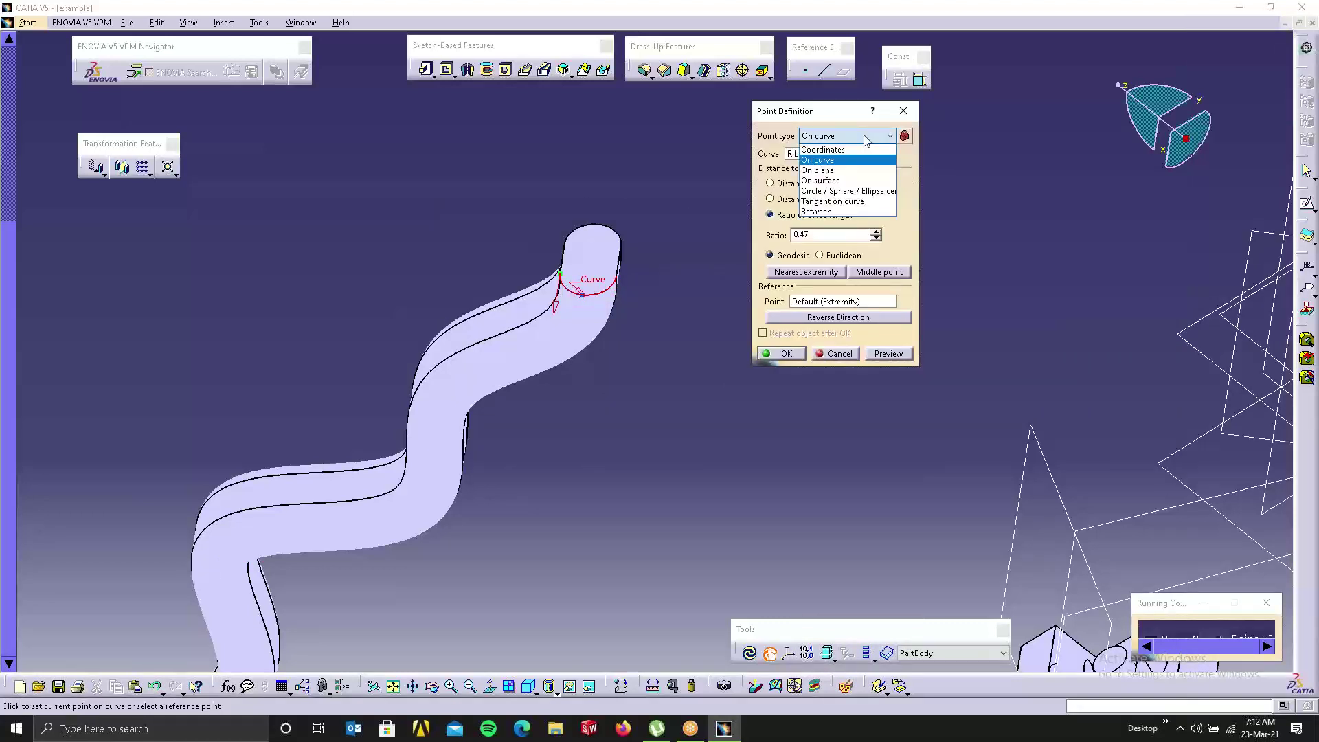
click(819, 180)
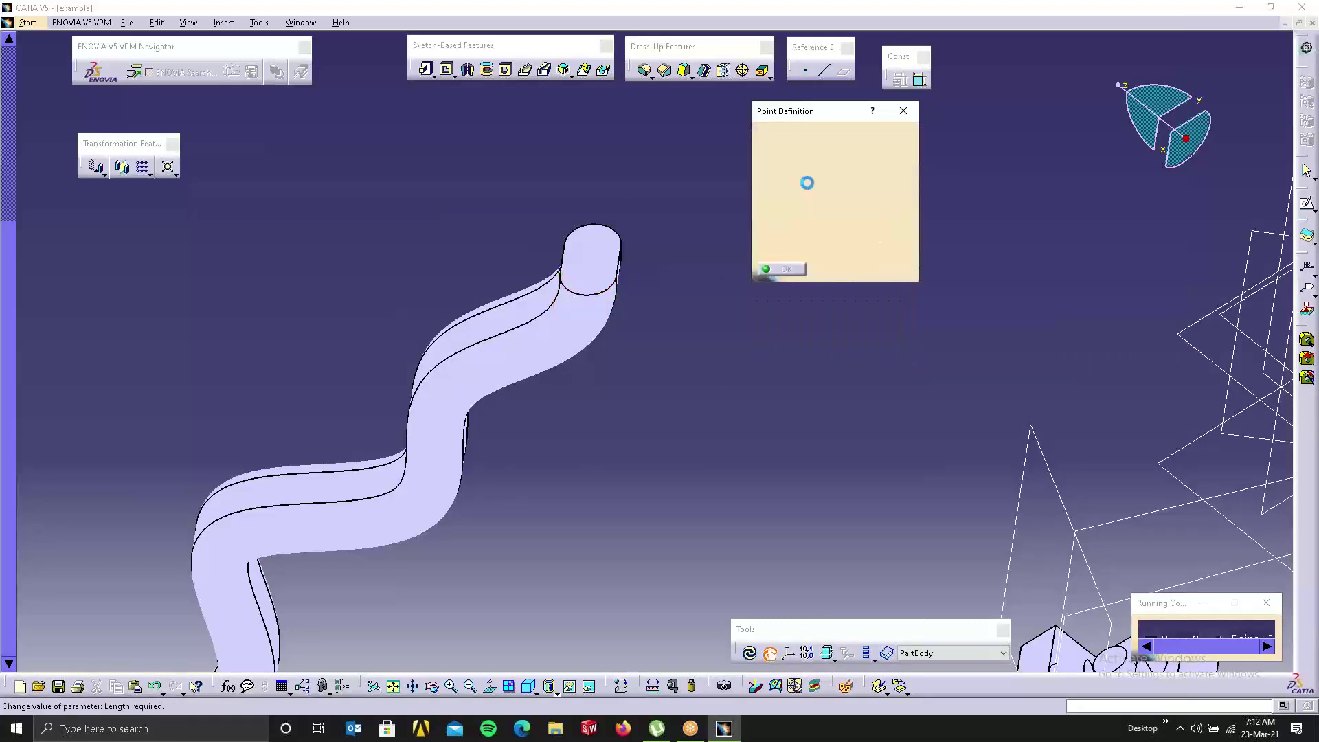
click(593, 334)
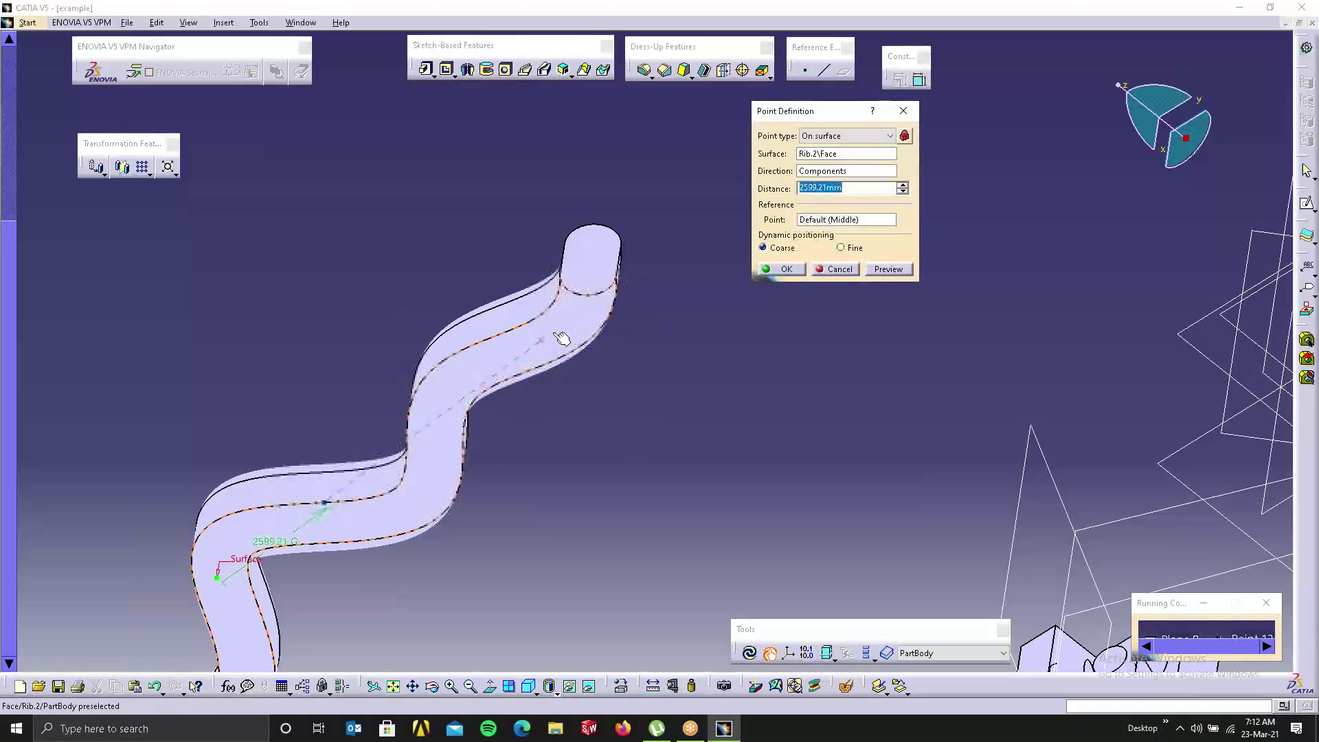
click(565, 342)
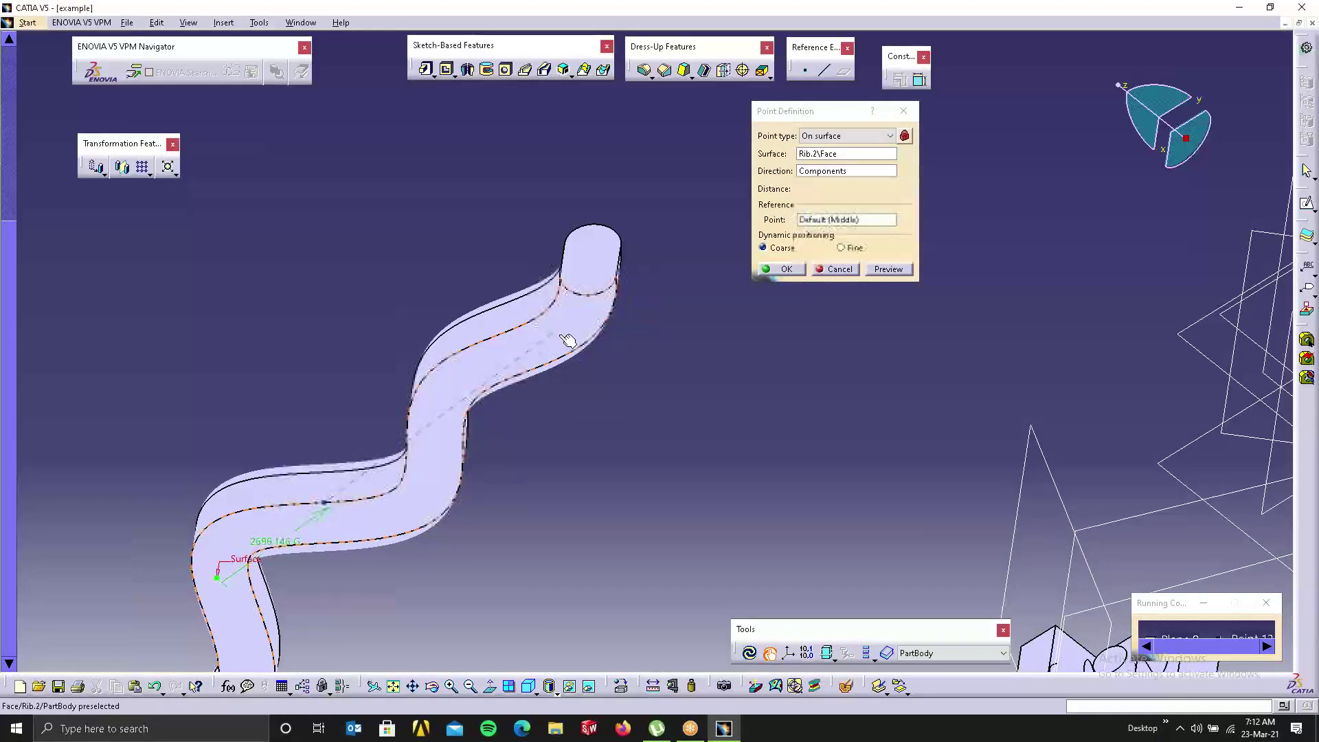
click(789, 270)
middle_drag(457, 294, 561, 395)
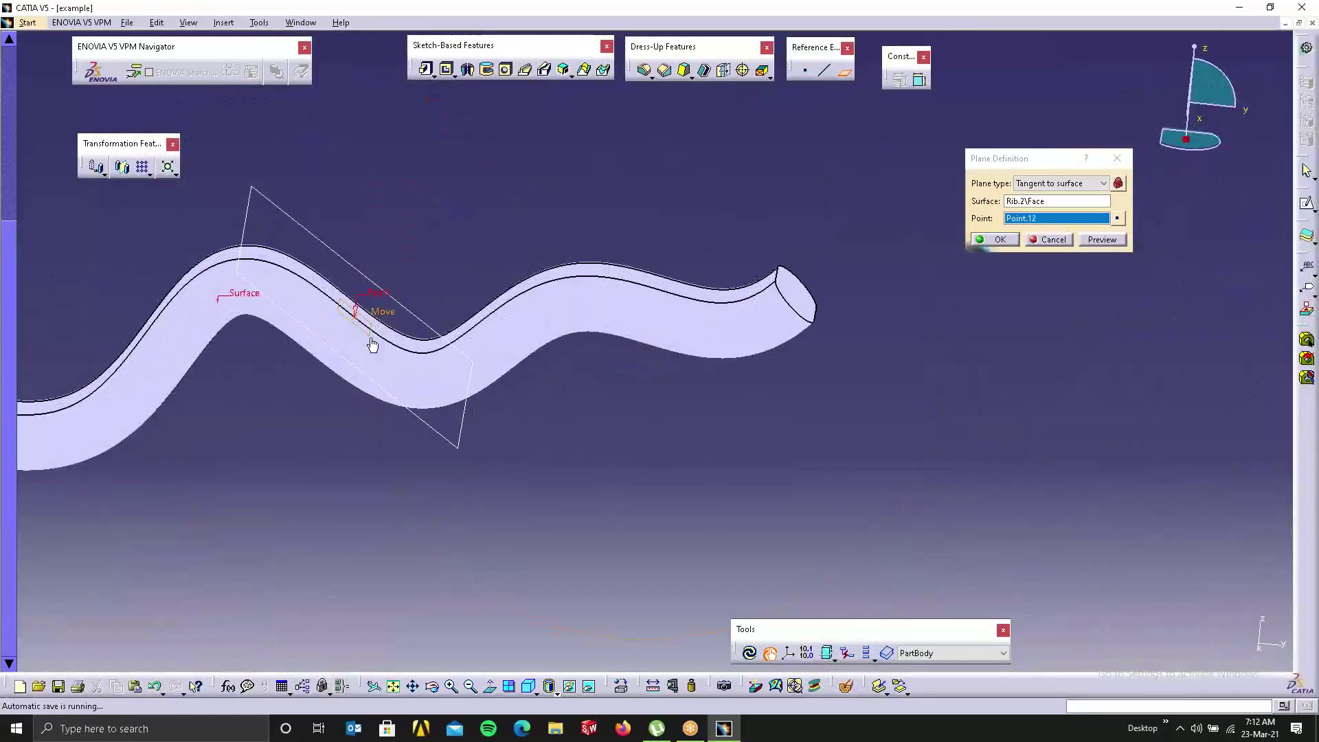
middle_drag(483, 451, 777, 334)
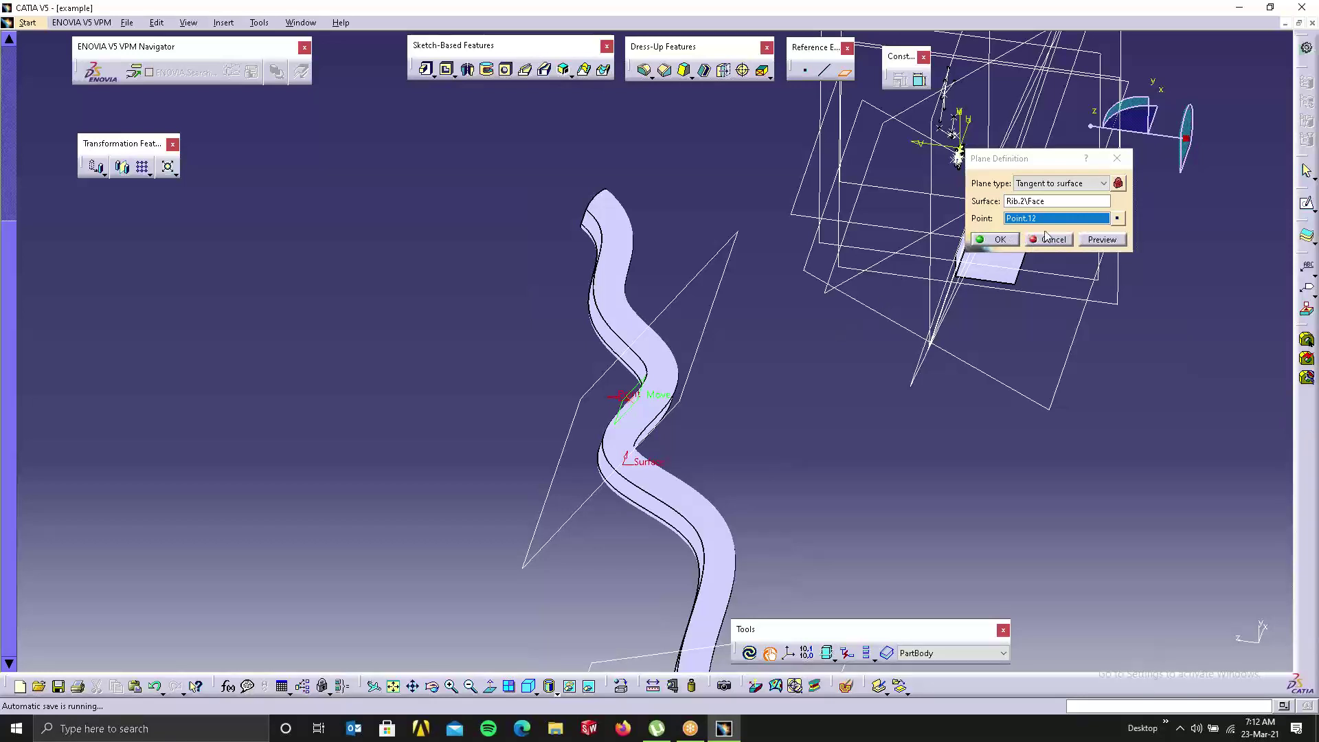
Step: Change the reference plane's type to Equation, with the existing point on the rib as its passing point
click(1070, 184)
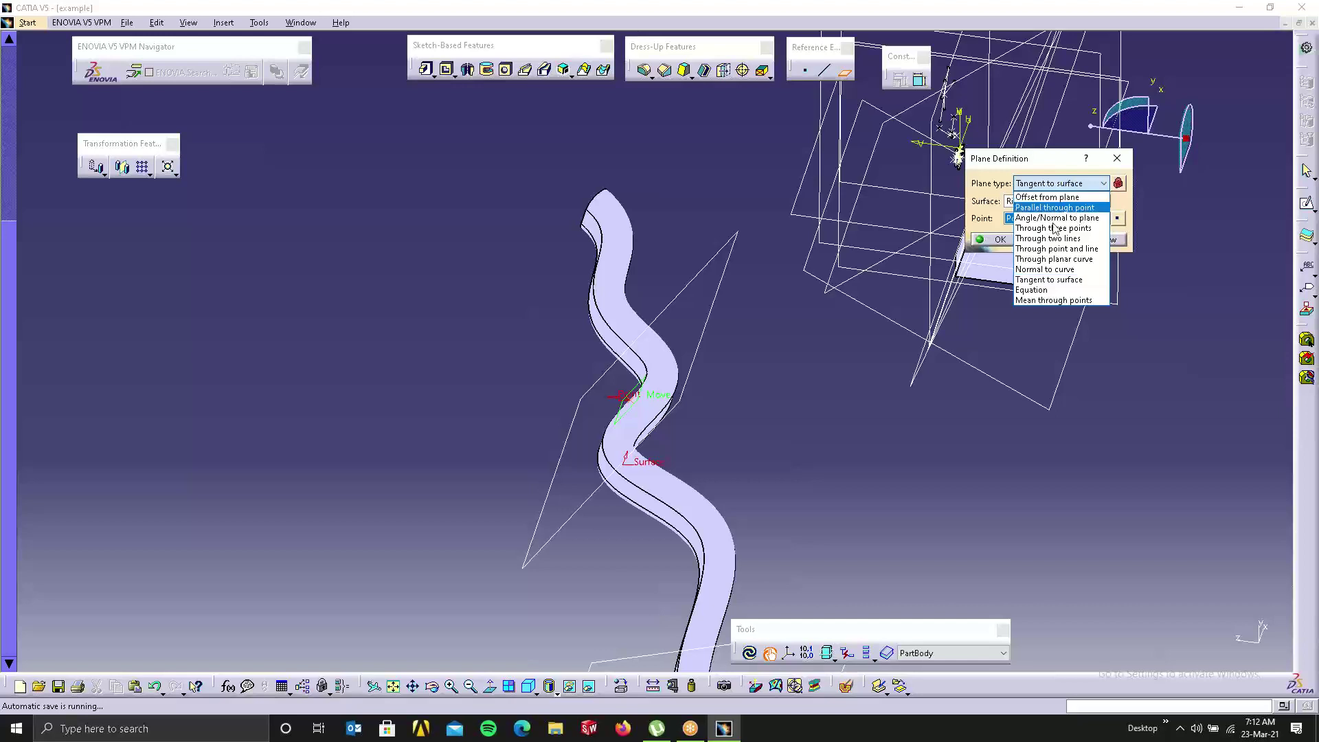
click(1033, 291)
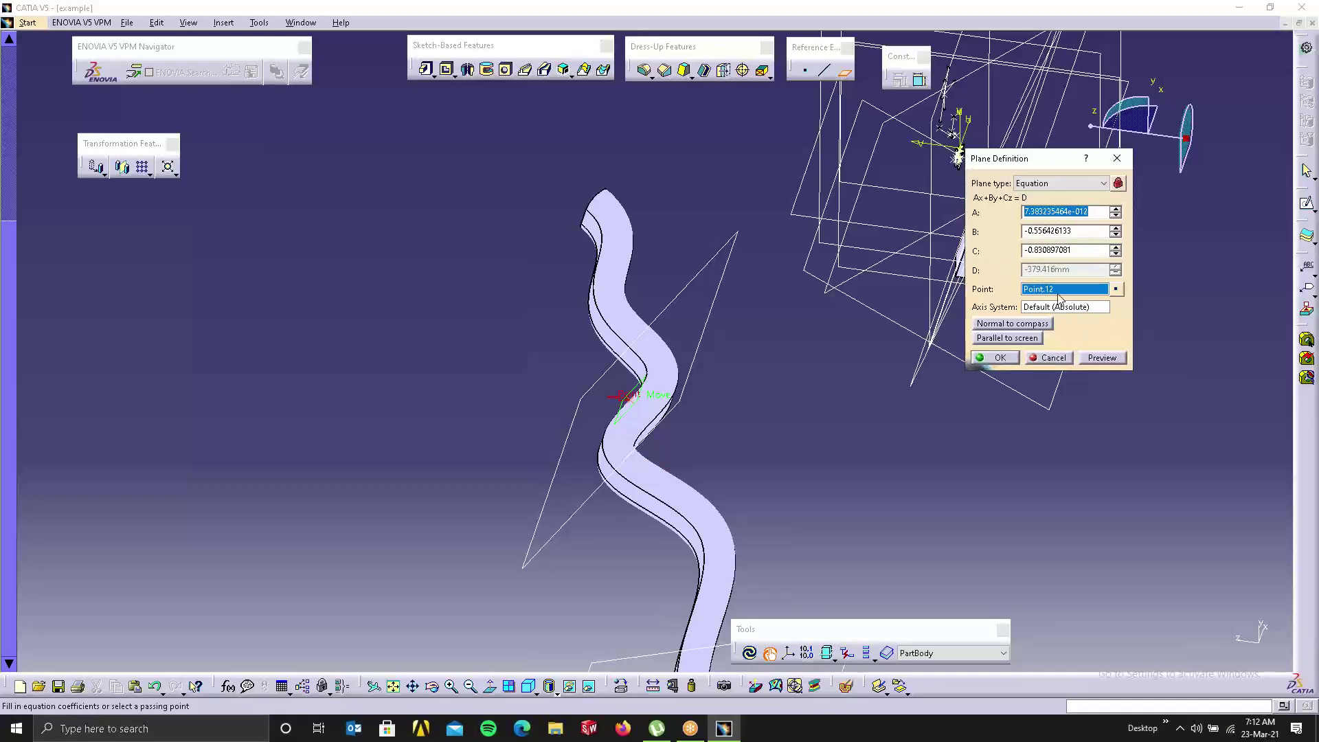
Step: Try to define a Mean through points plane from the existing Point.12 and the upper endpoints of two crossing lines
click(1078, 184)
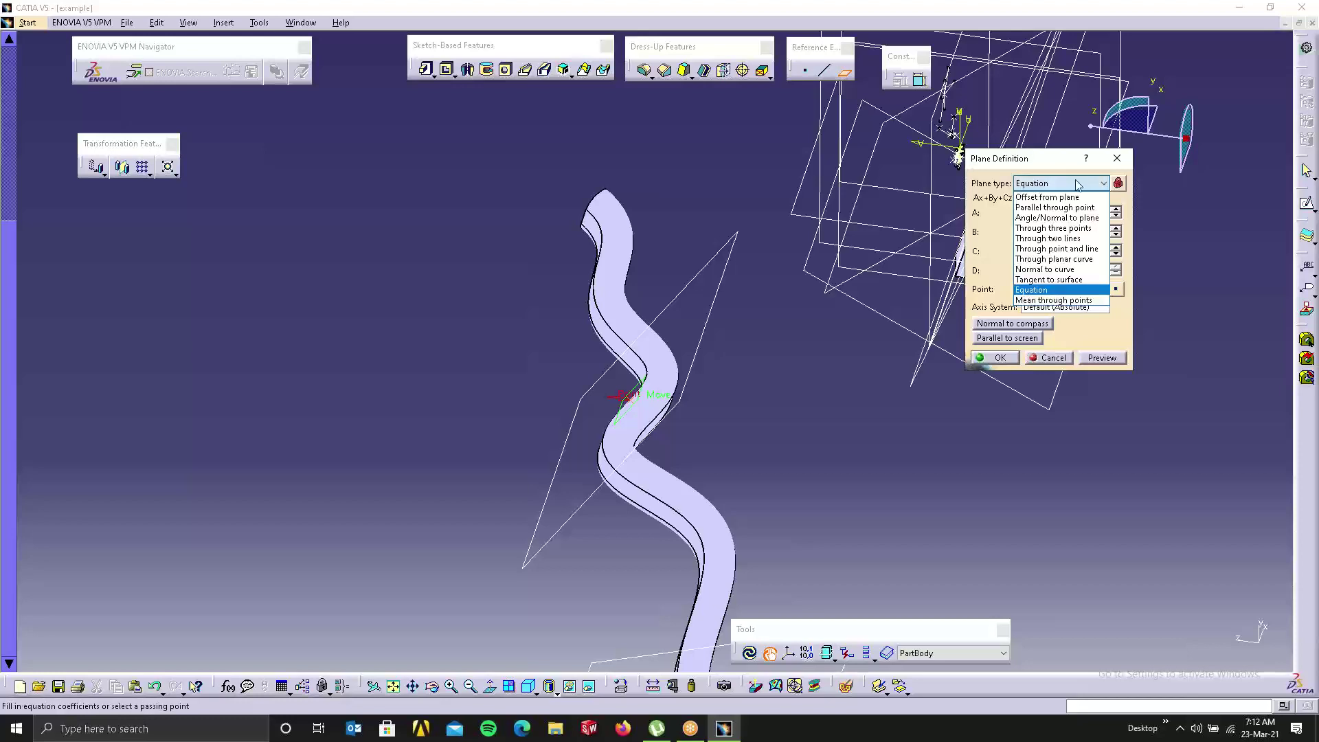
click(1078, 184)
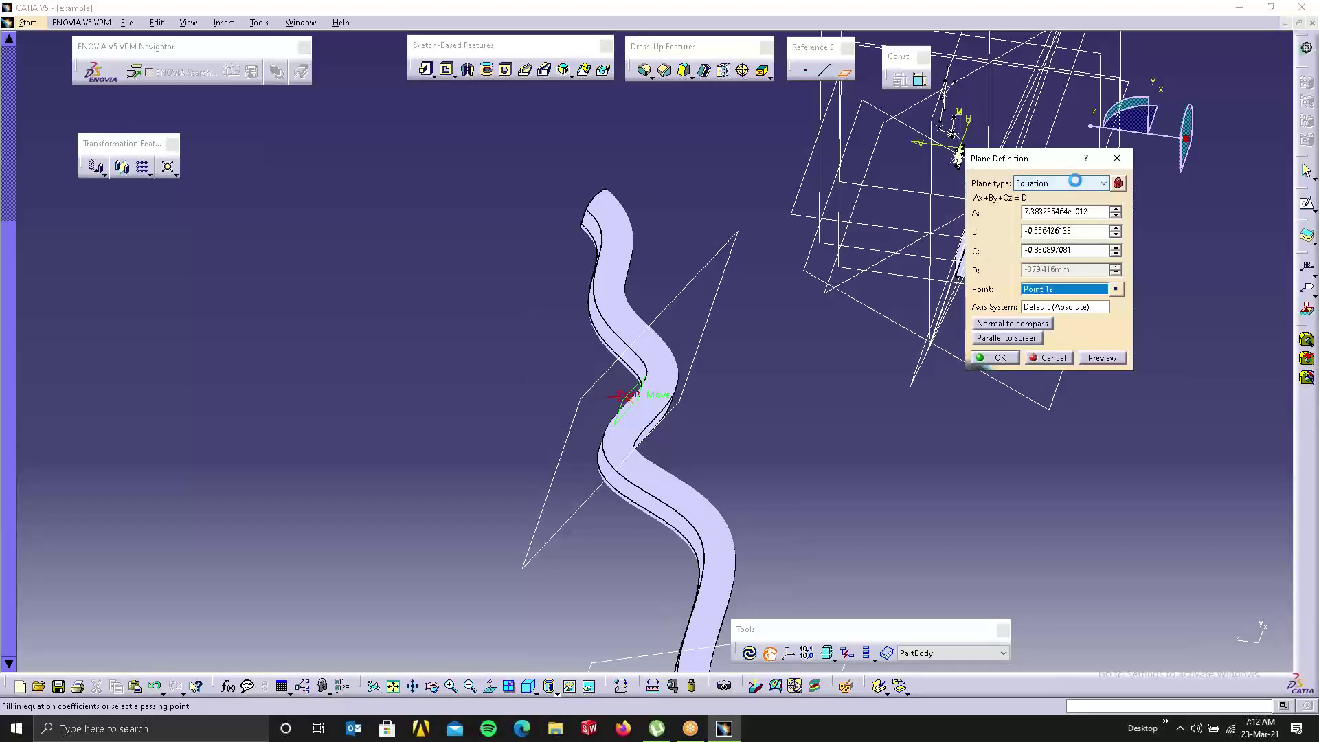
click(1079, 184)
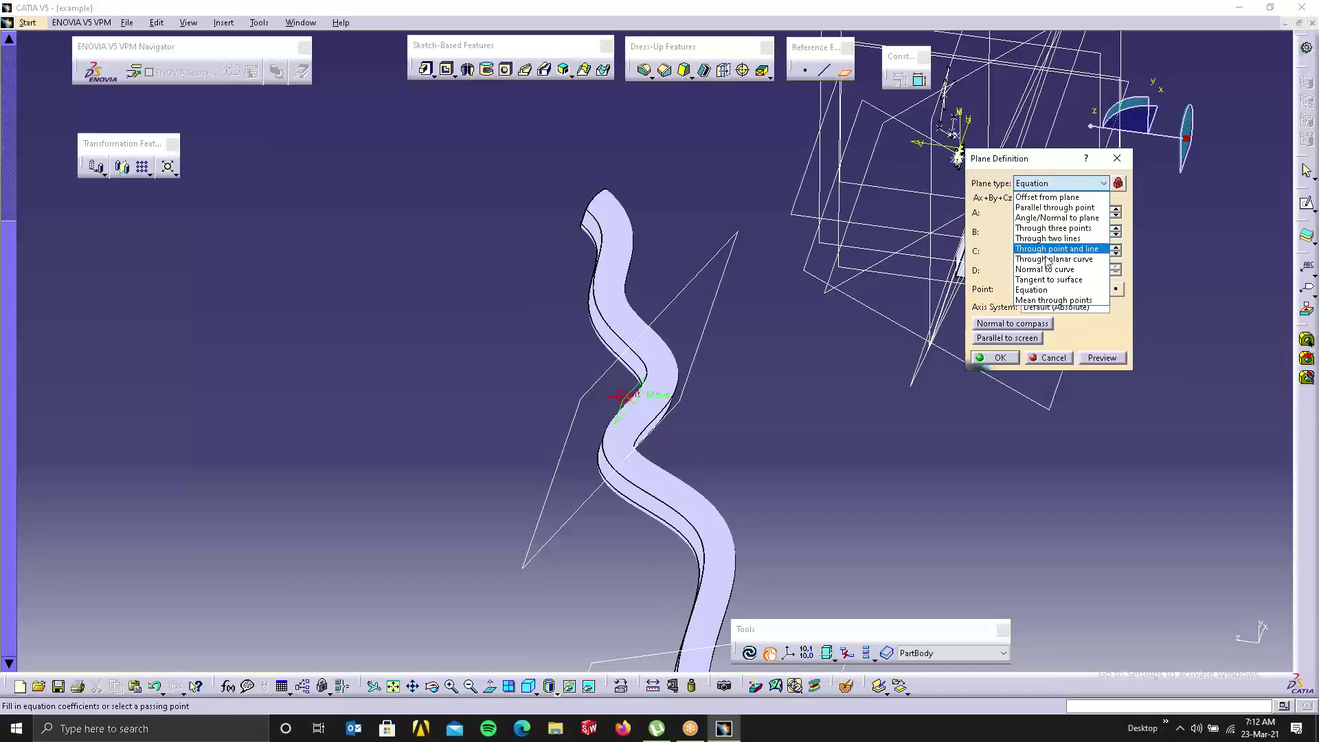
click(1050, 300)
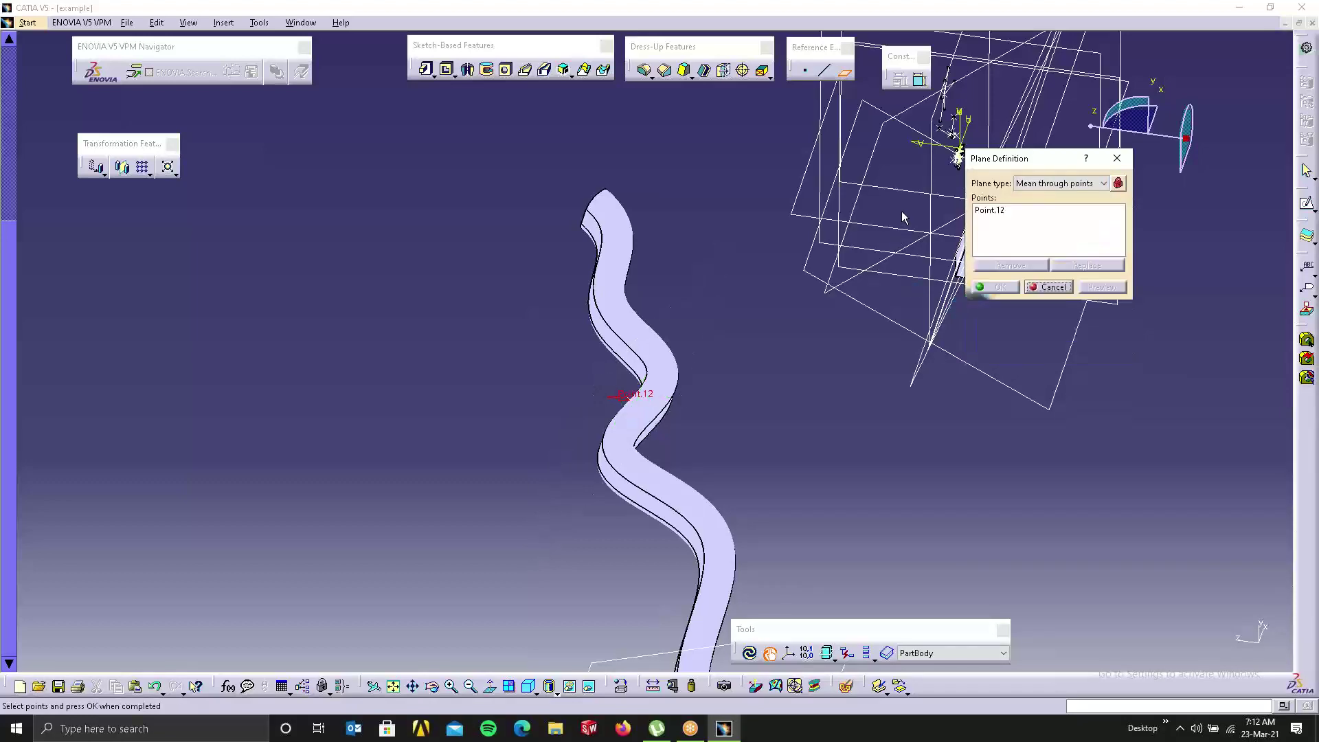
middle_drag(902, 214, 459, 308)
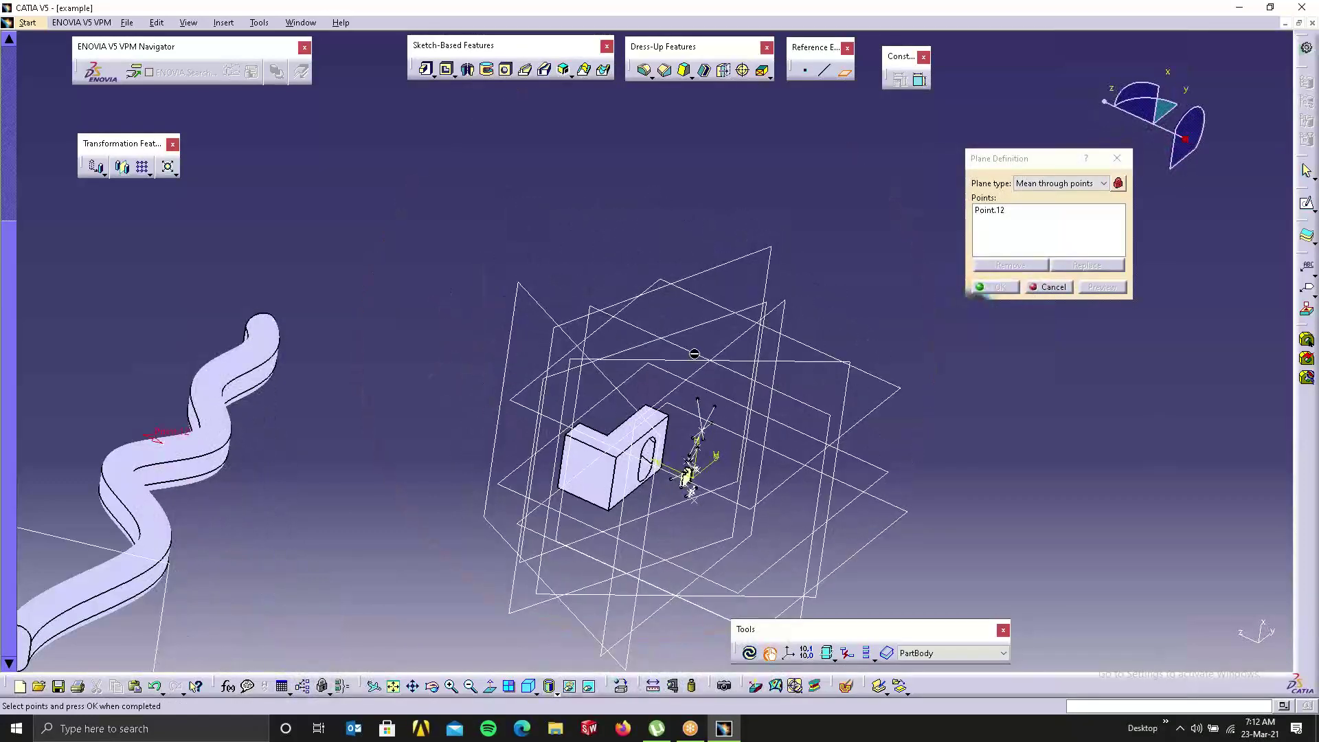
middle_drag(659, 276, 668, 295)
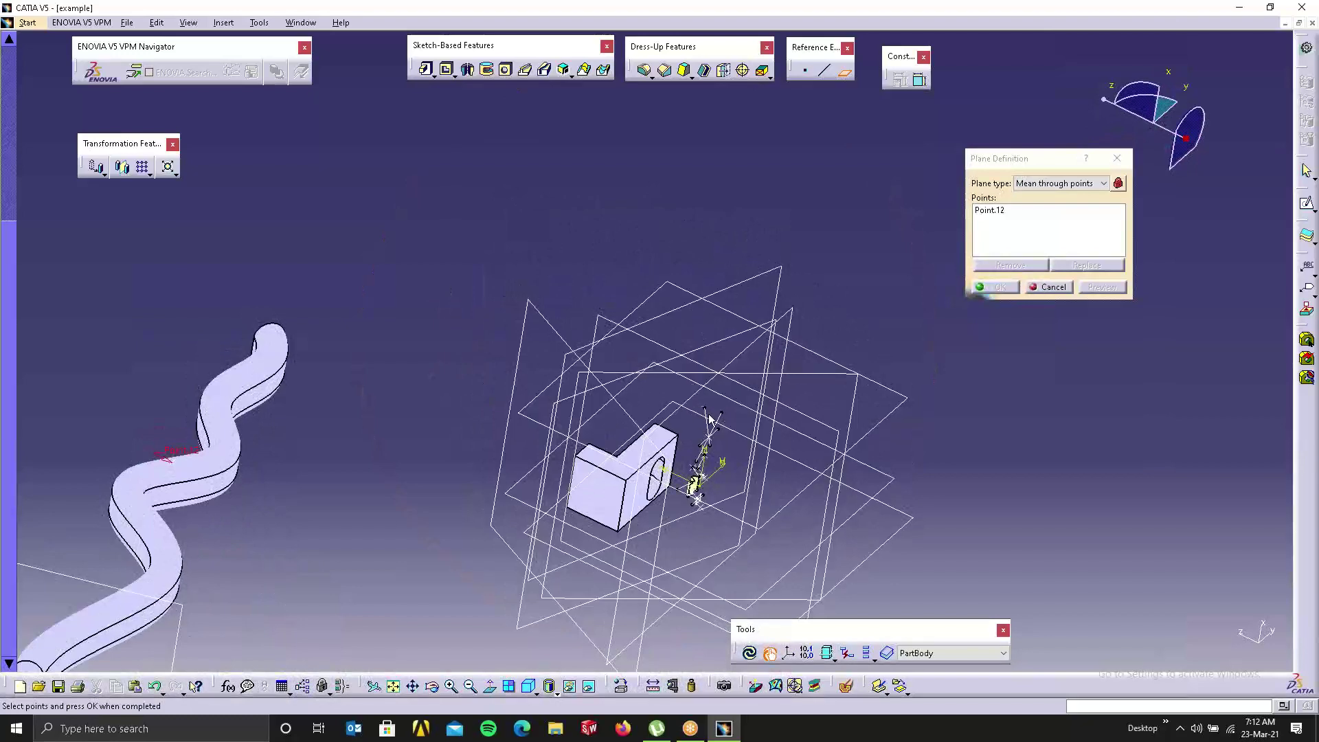
mouse_move(730, 462)
middle_down()
mouse_move(470, 257)
mouse_move(942, 624)
middle_up()
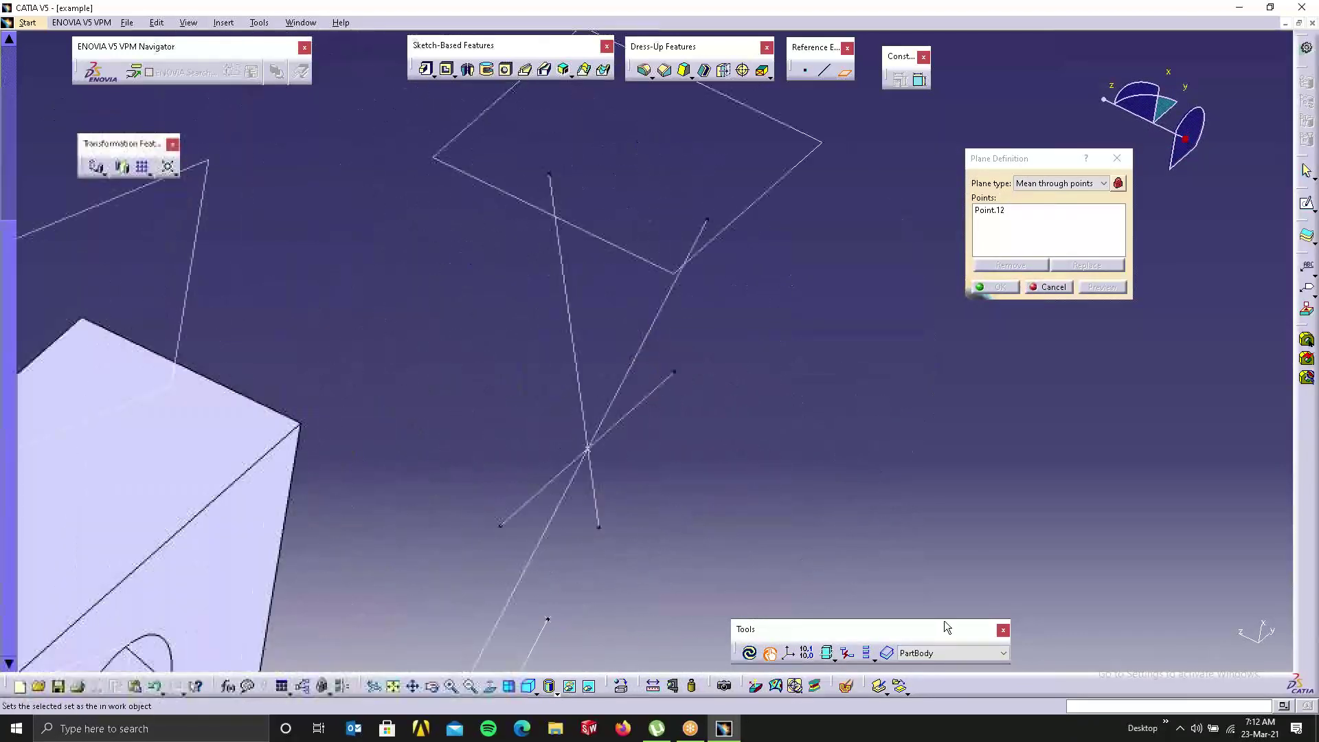
click(550, 175)
click(707, 222)
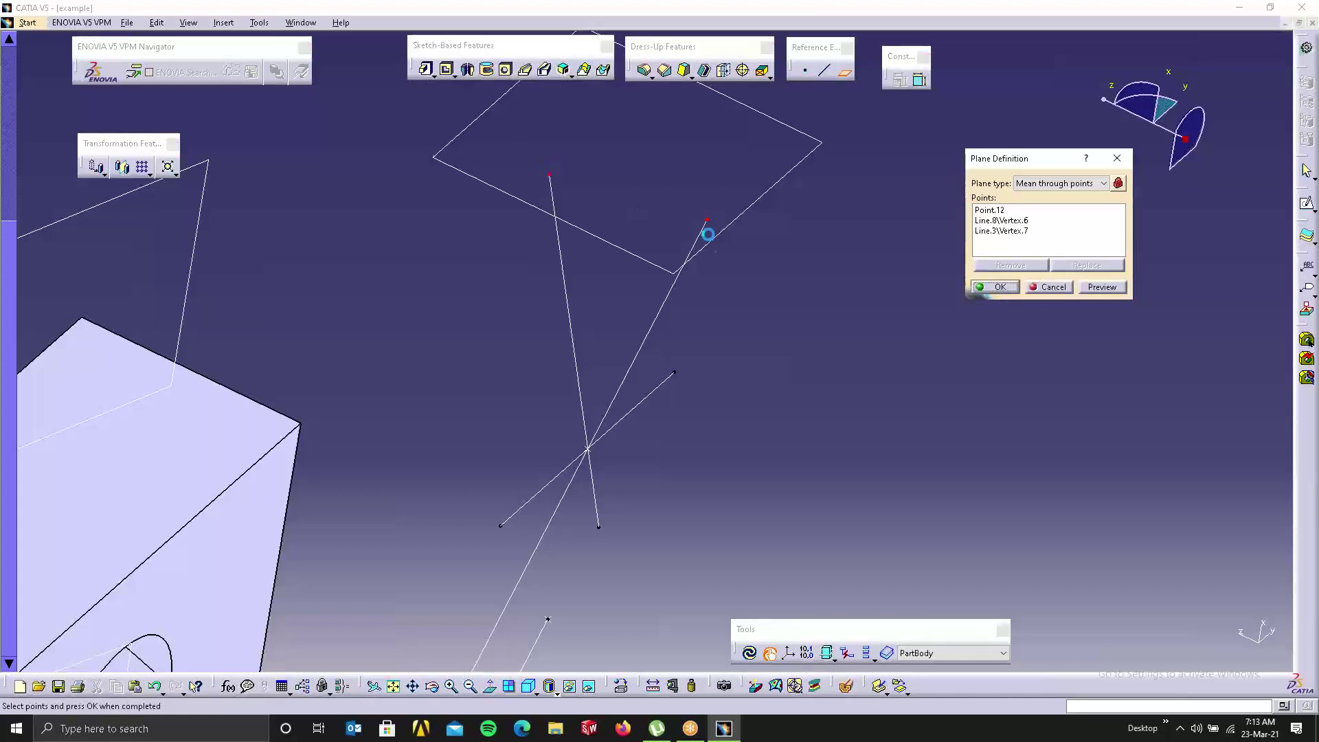
click(1107, 288)
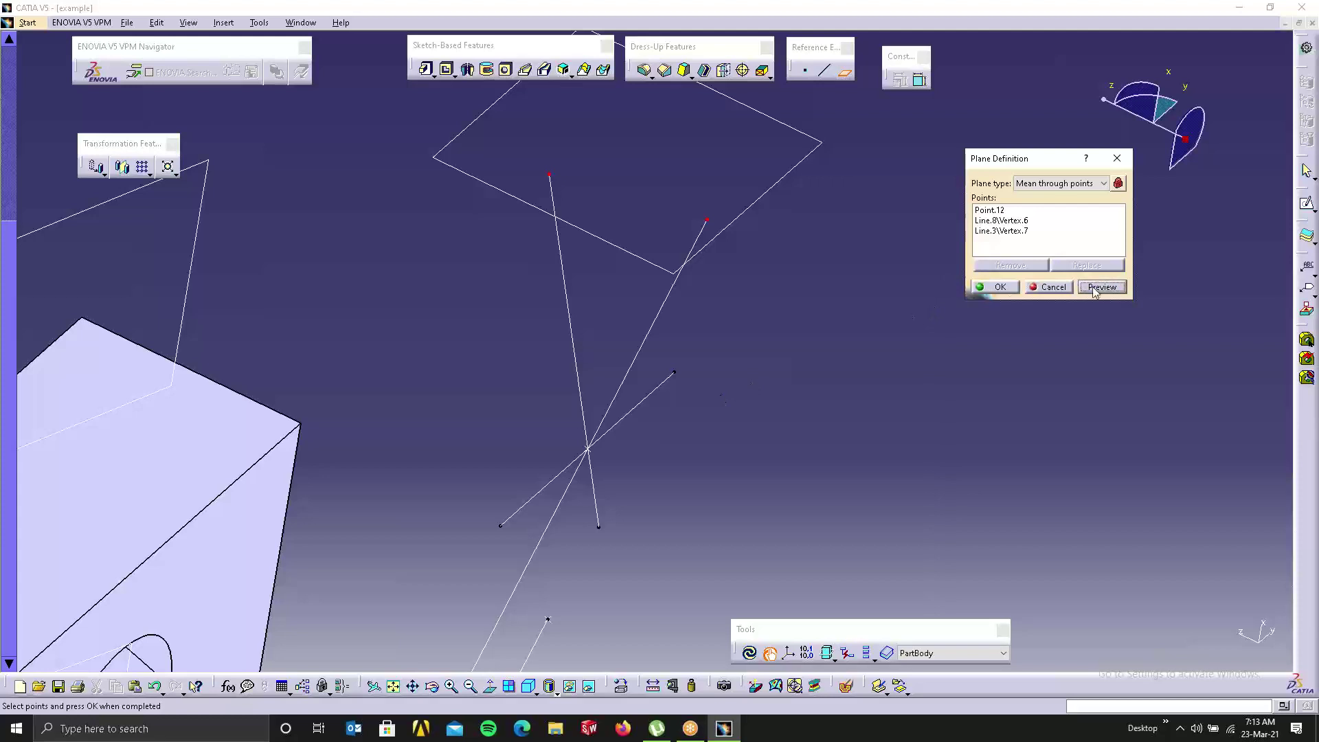
Step: Try to reposition Point.12 on the rib surface from the plane's point list, and abandon the plane definition
right_click(1004, 219)
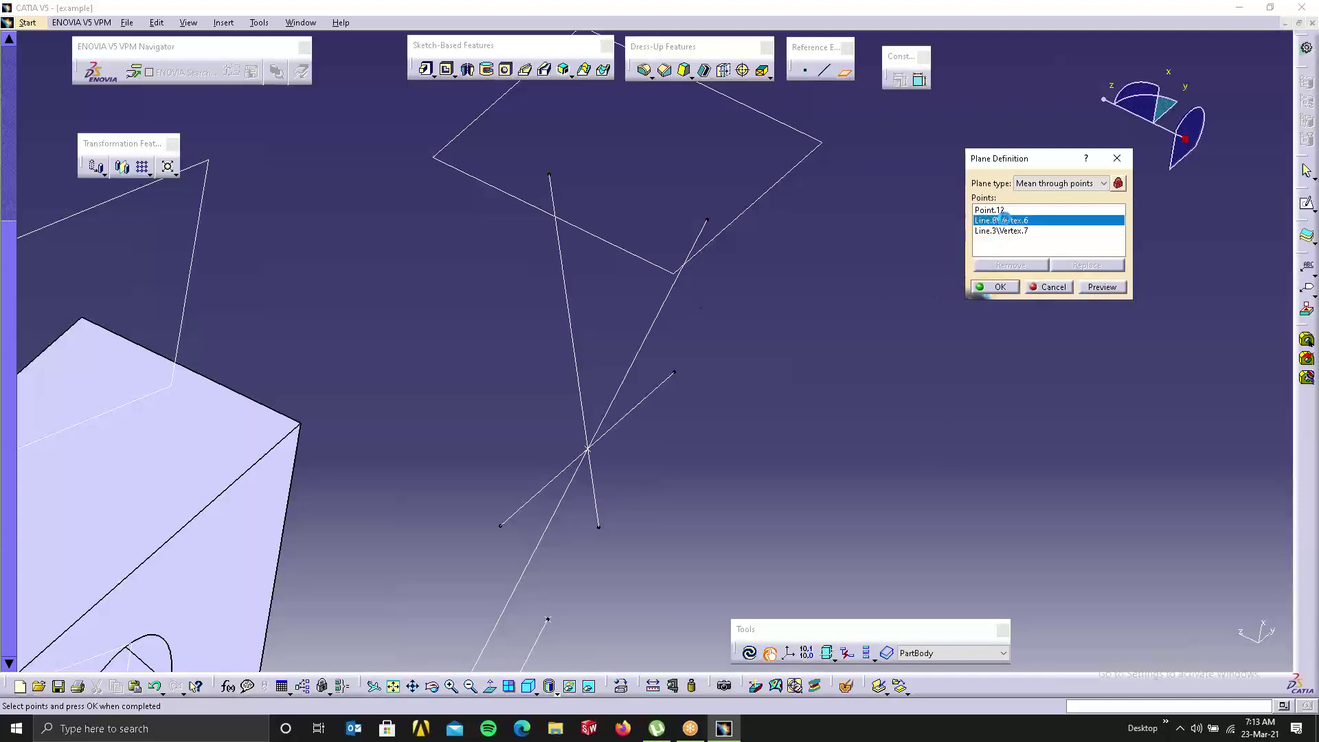
click(988, 213)
right_click(990, 212)
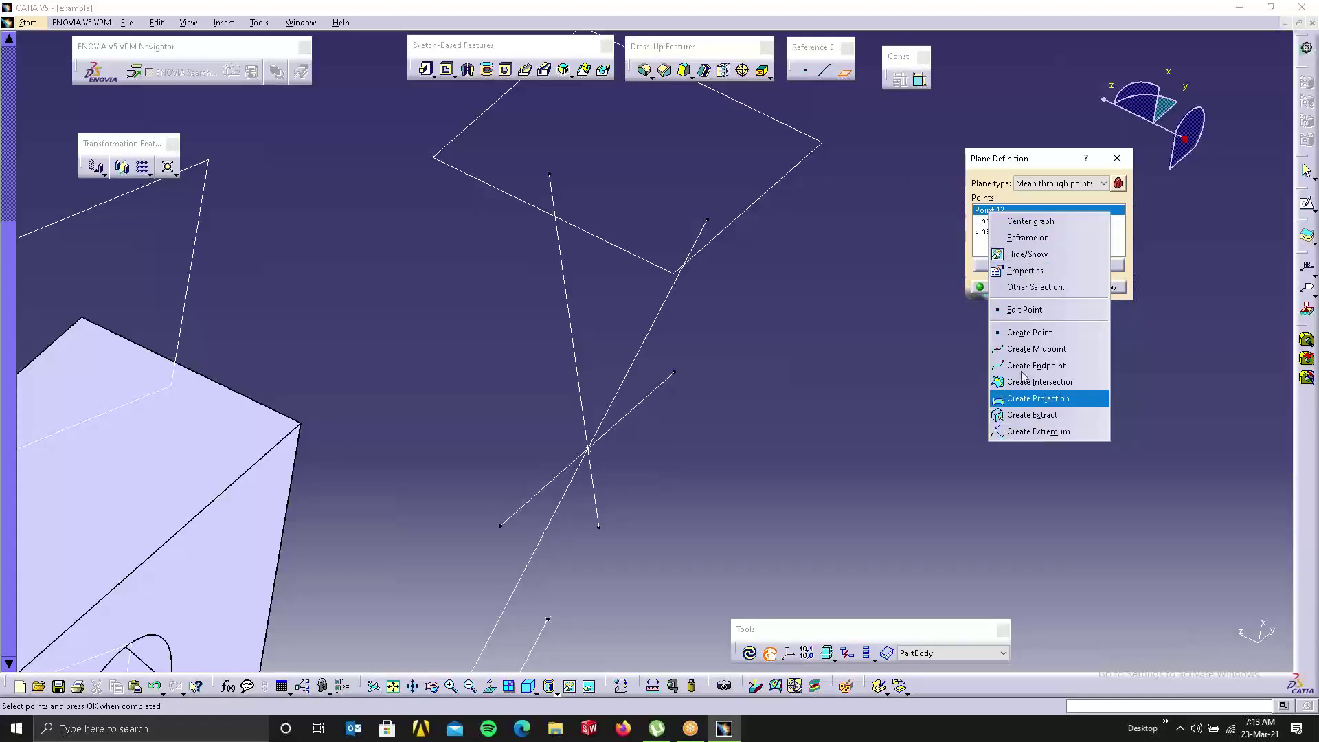
click(1019, 311)
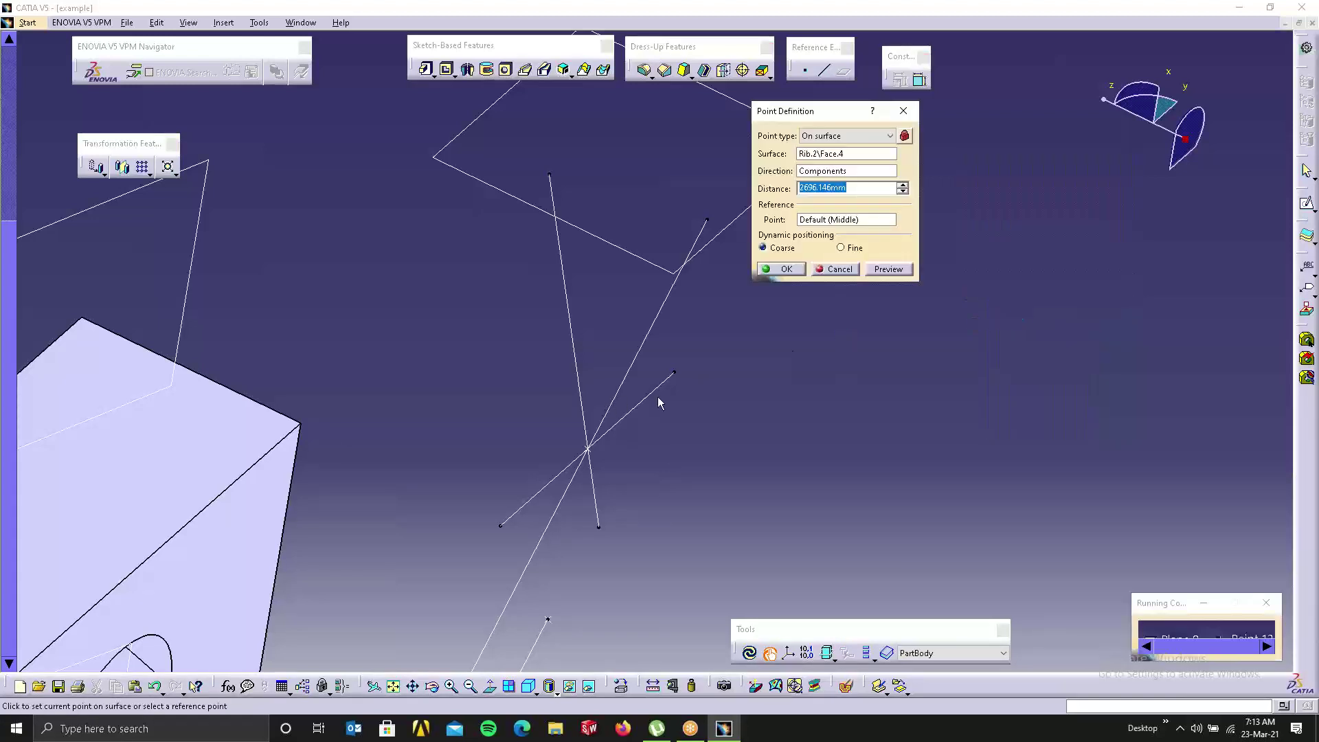
click(689, 379)
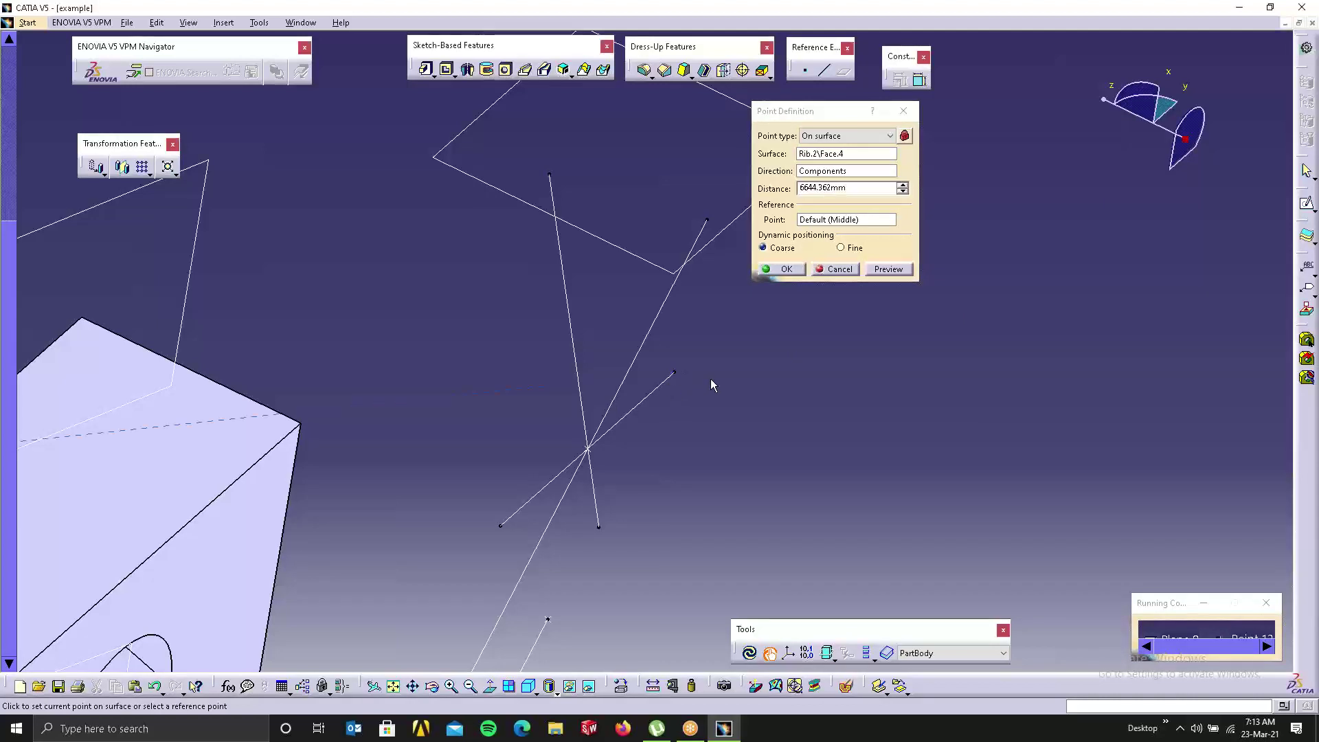
click(787, 270)
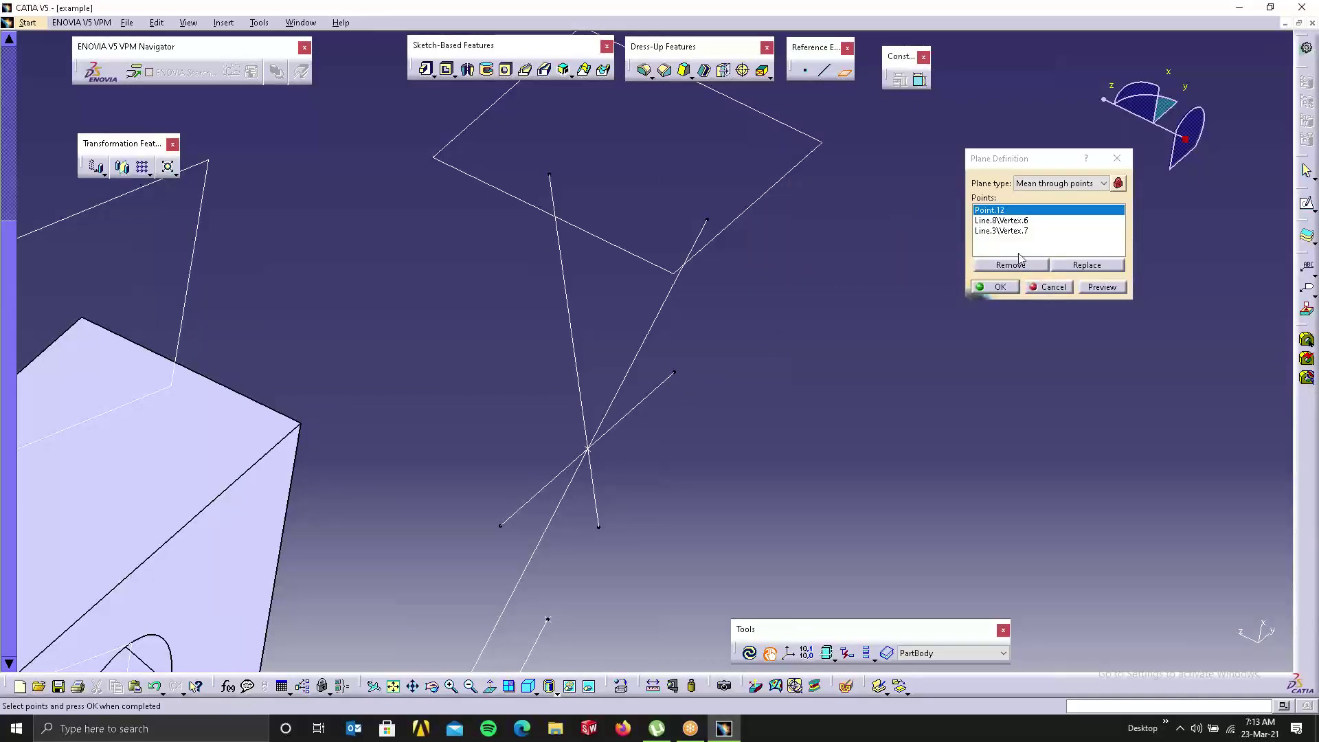
click(1059, 288)
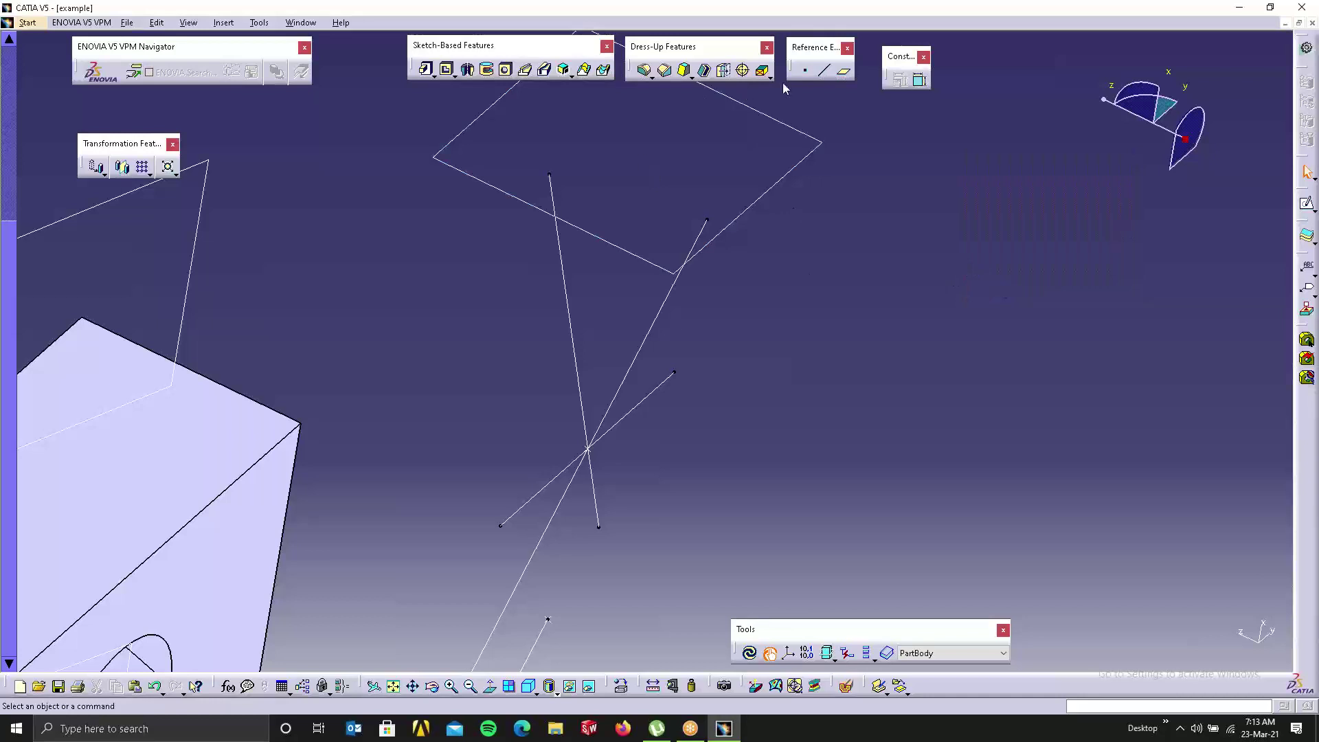
Step: Create a Mean through points plane using one endpoint from each of the three crossing lines
click(843, 71)
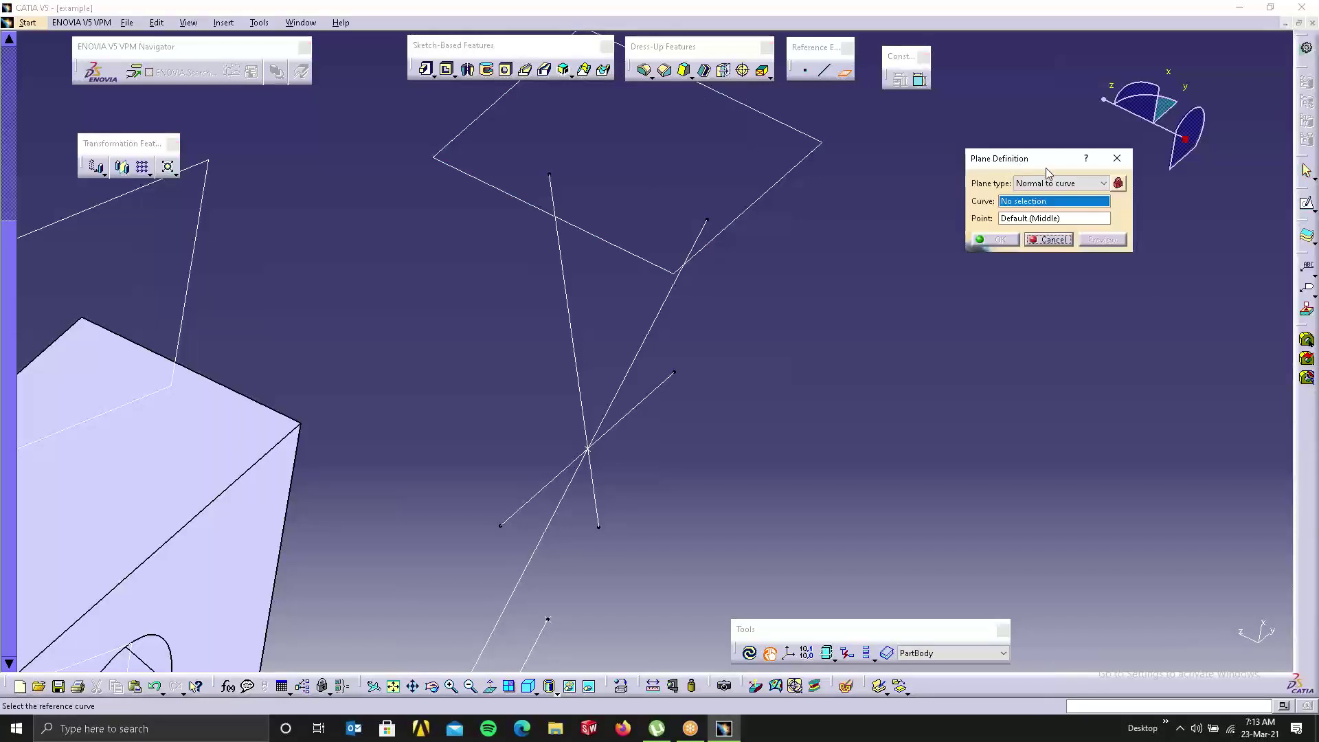
click(1039, 184)
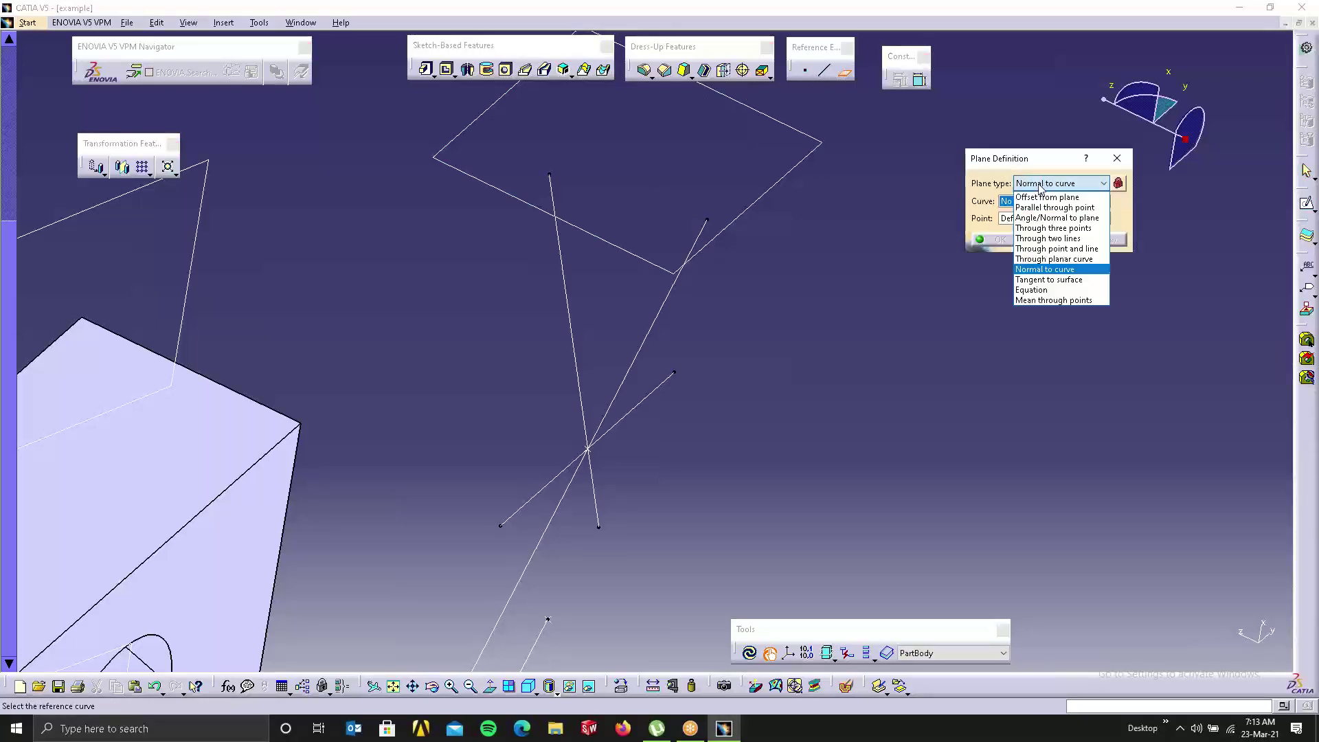
click(1046, 301)
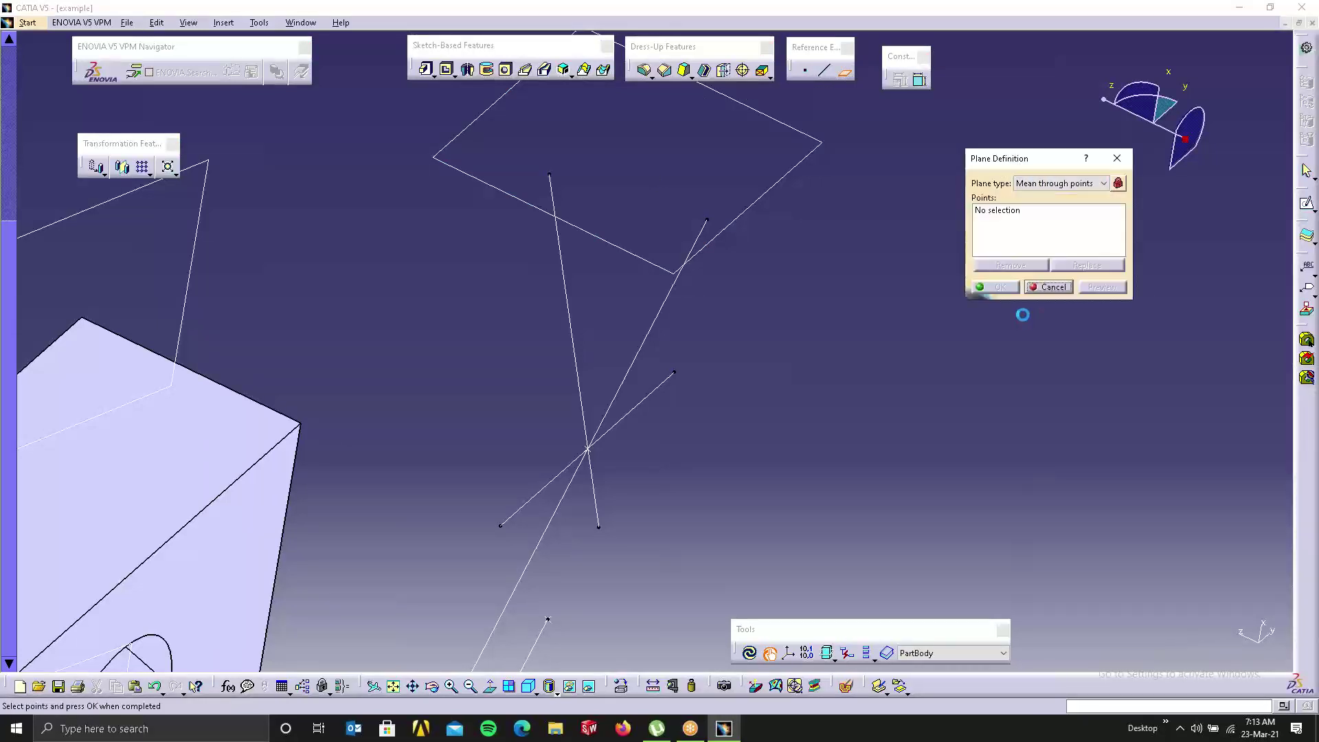
click(551, 176)
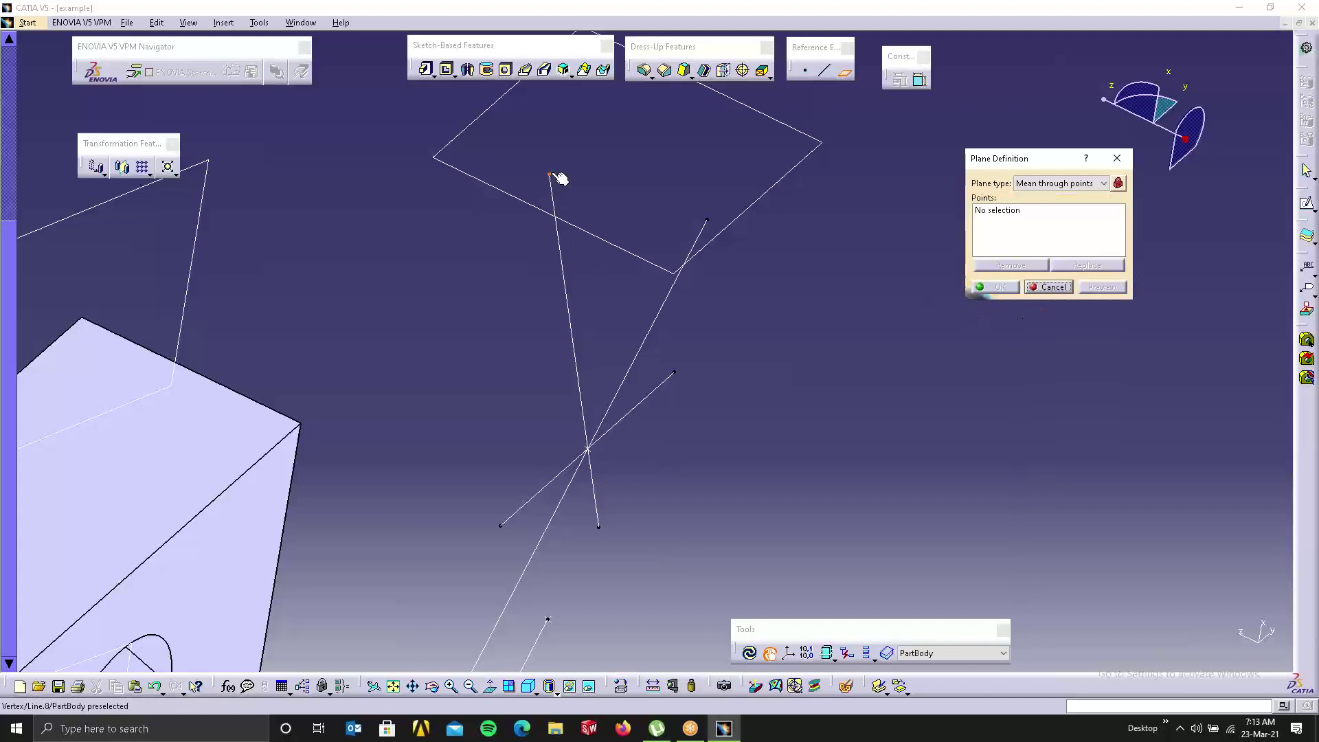
click(709, 221)
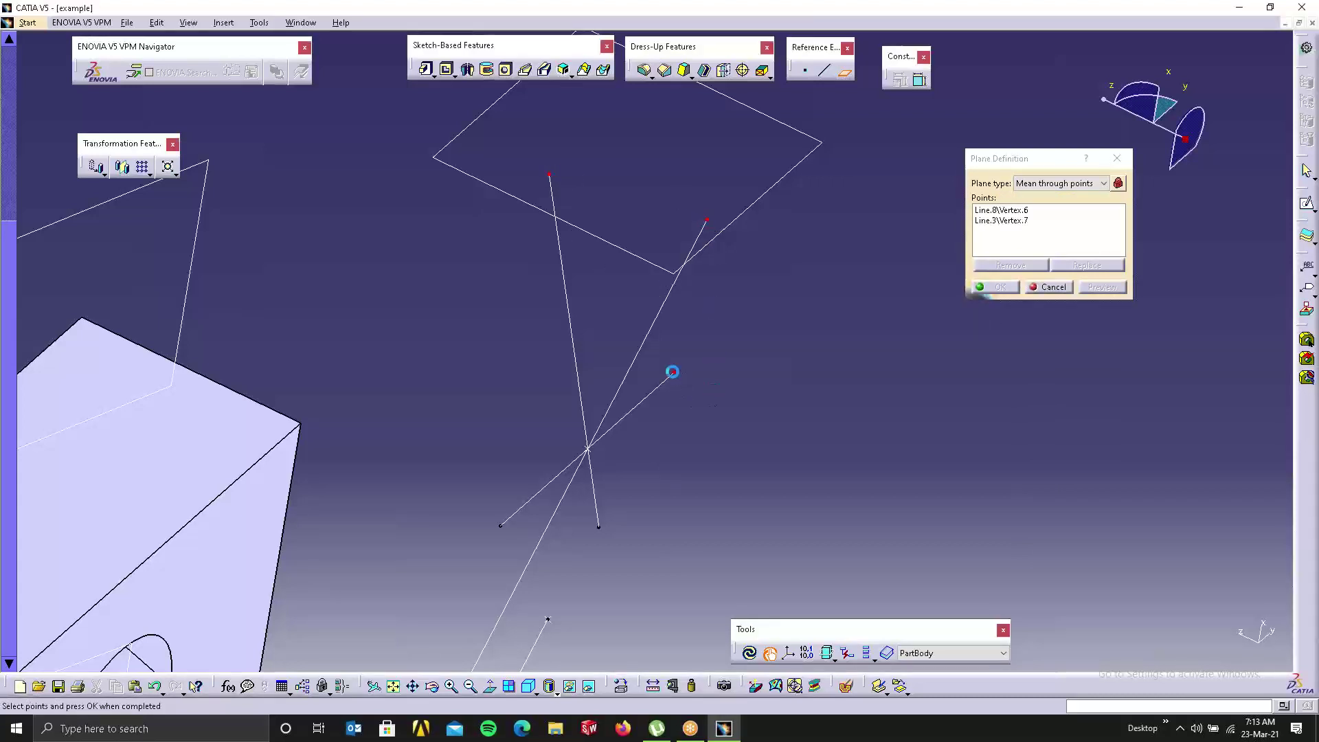
click(674, 372)
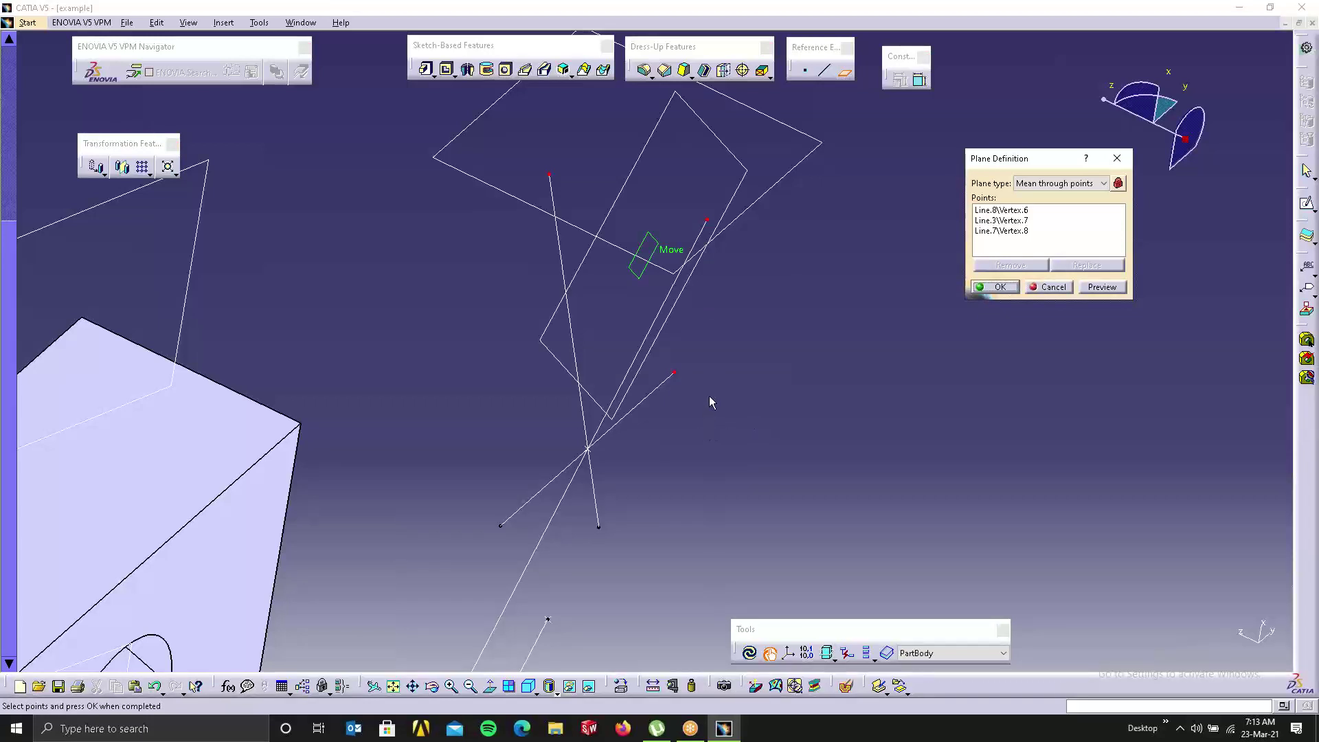
middle_drag(690, 383, 823, 375)
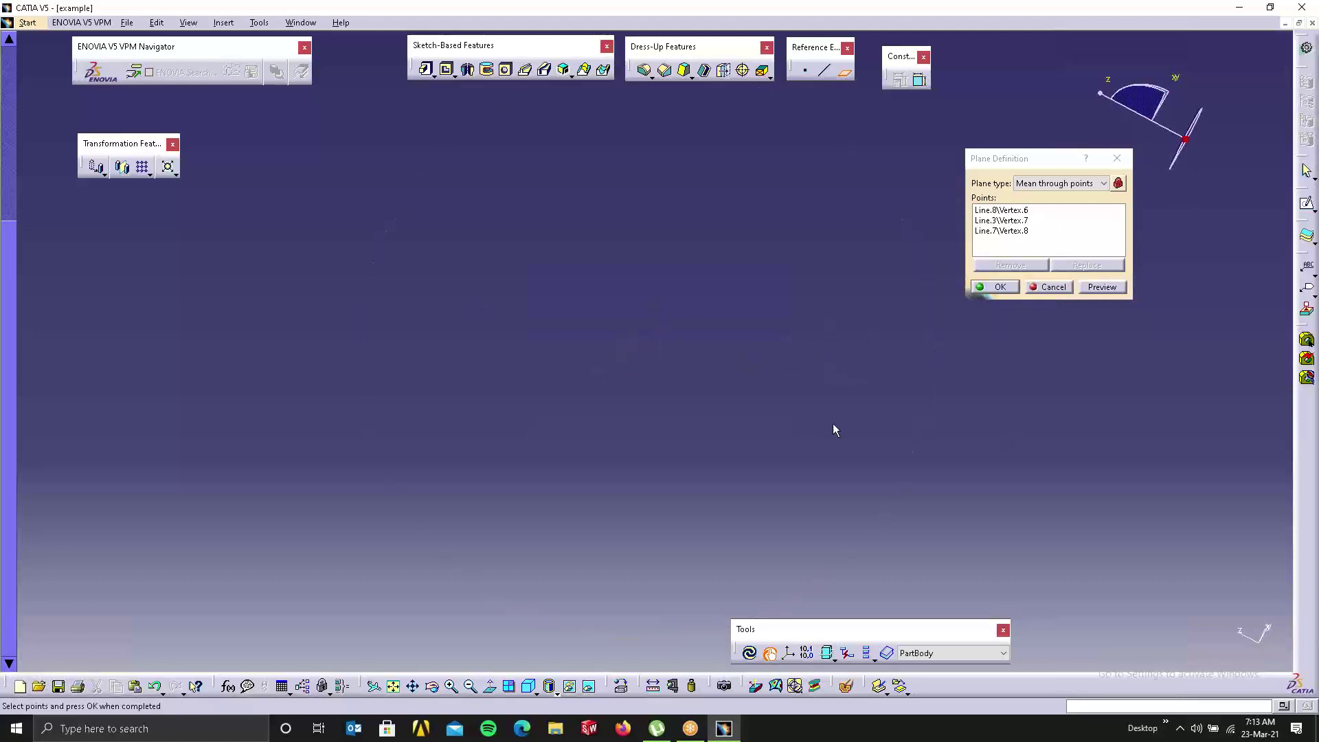
middle_drag(548, 325, 784, 471)
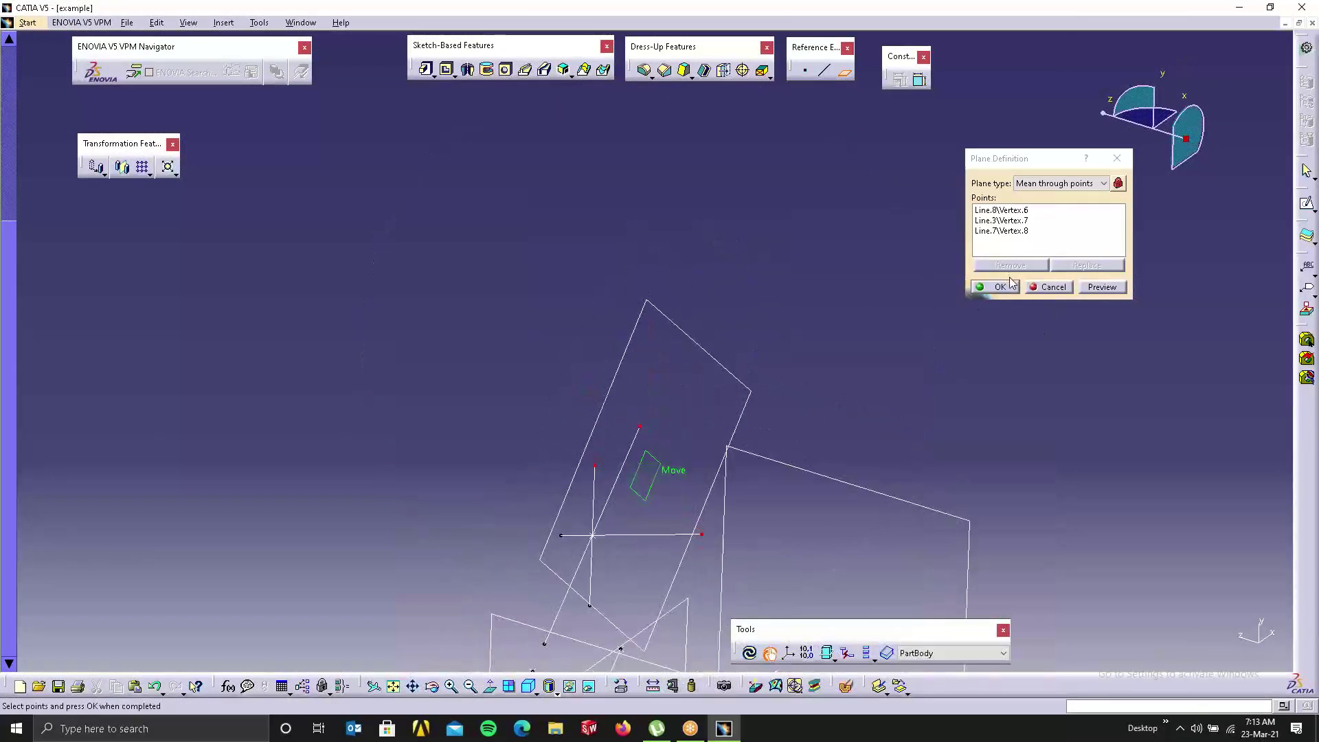
click(976, 286)
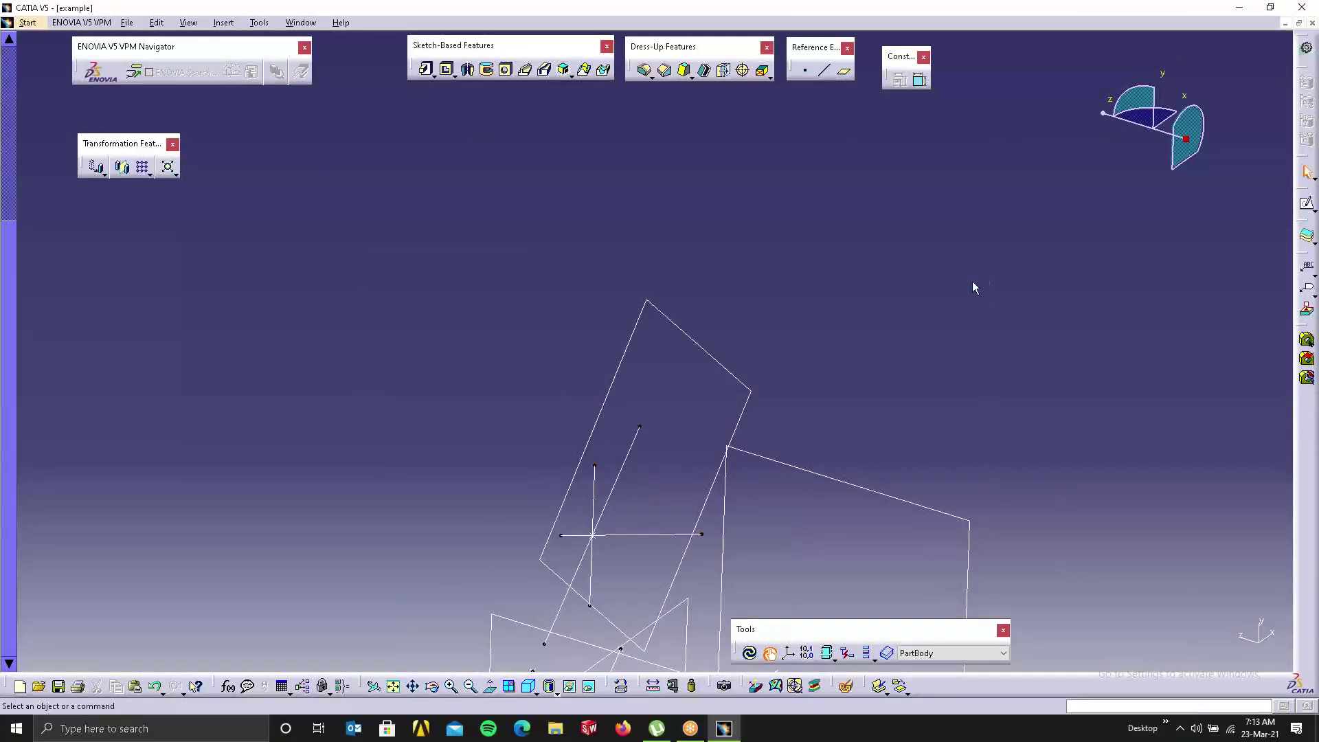
Step: Review the definition types available for reference planes, lines and points without creating any element
click(844, 71)
click(1047, 189)
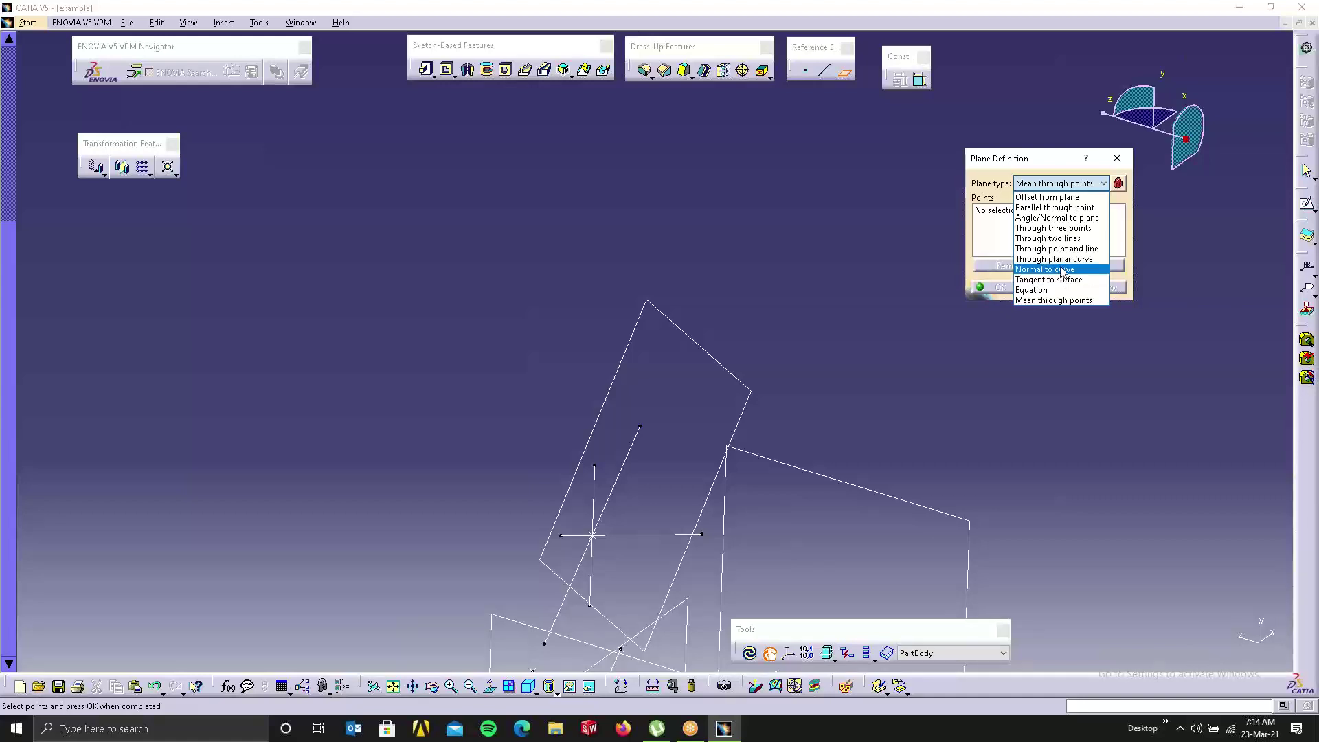
click(824, 70)
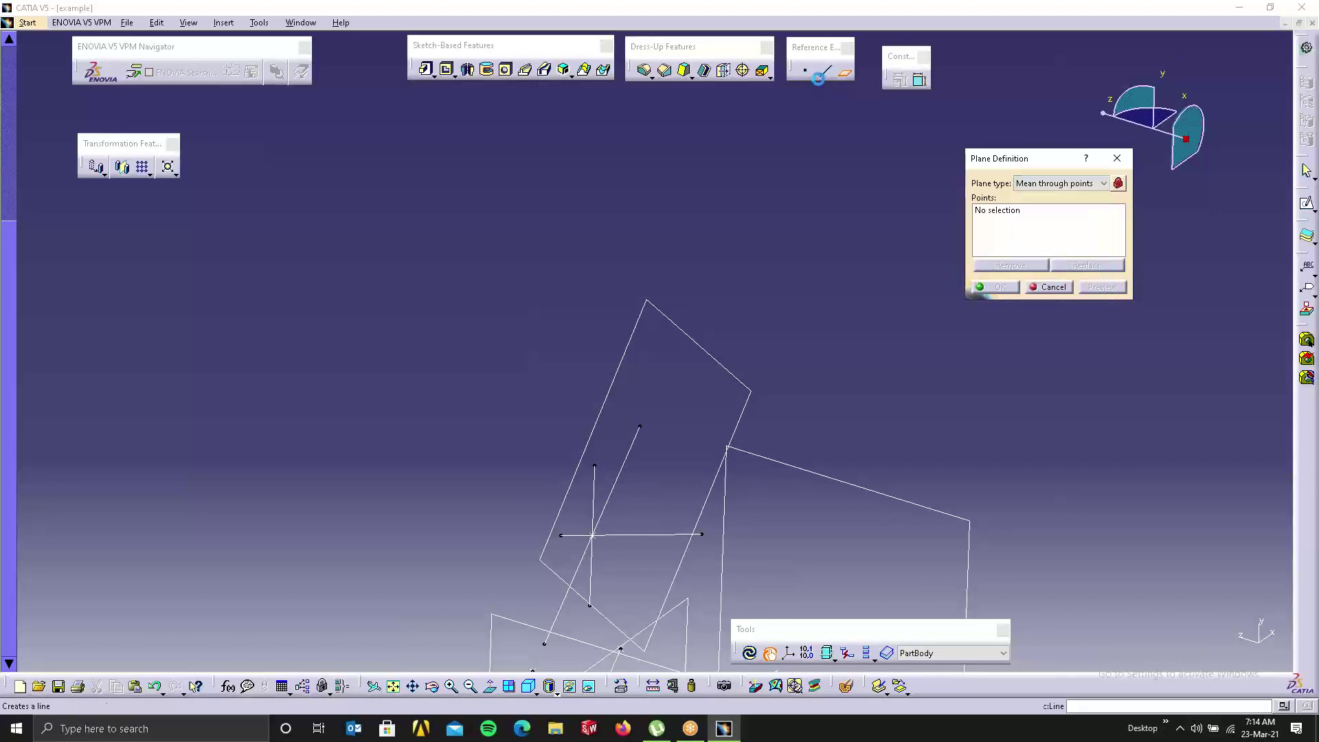
click(824, 70)
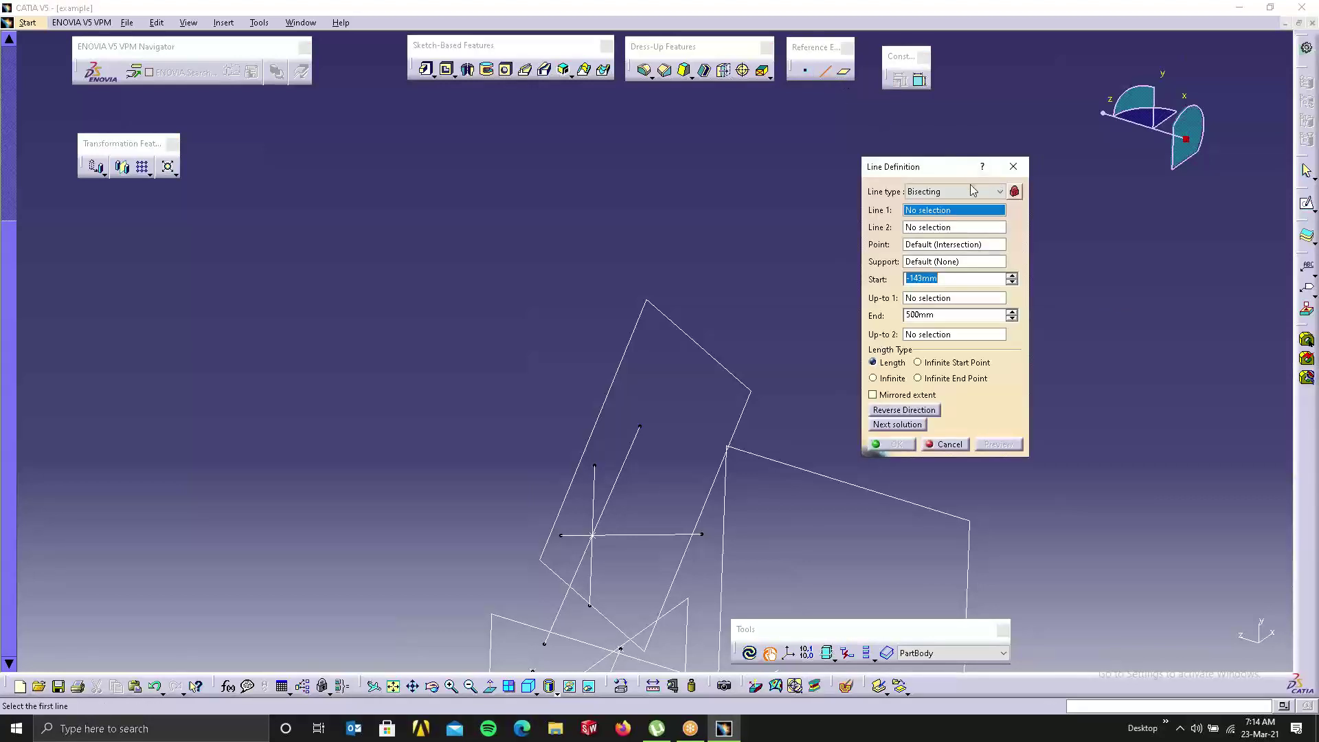
click(972, 191)
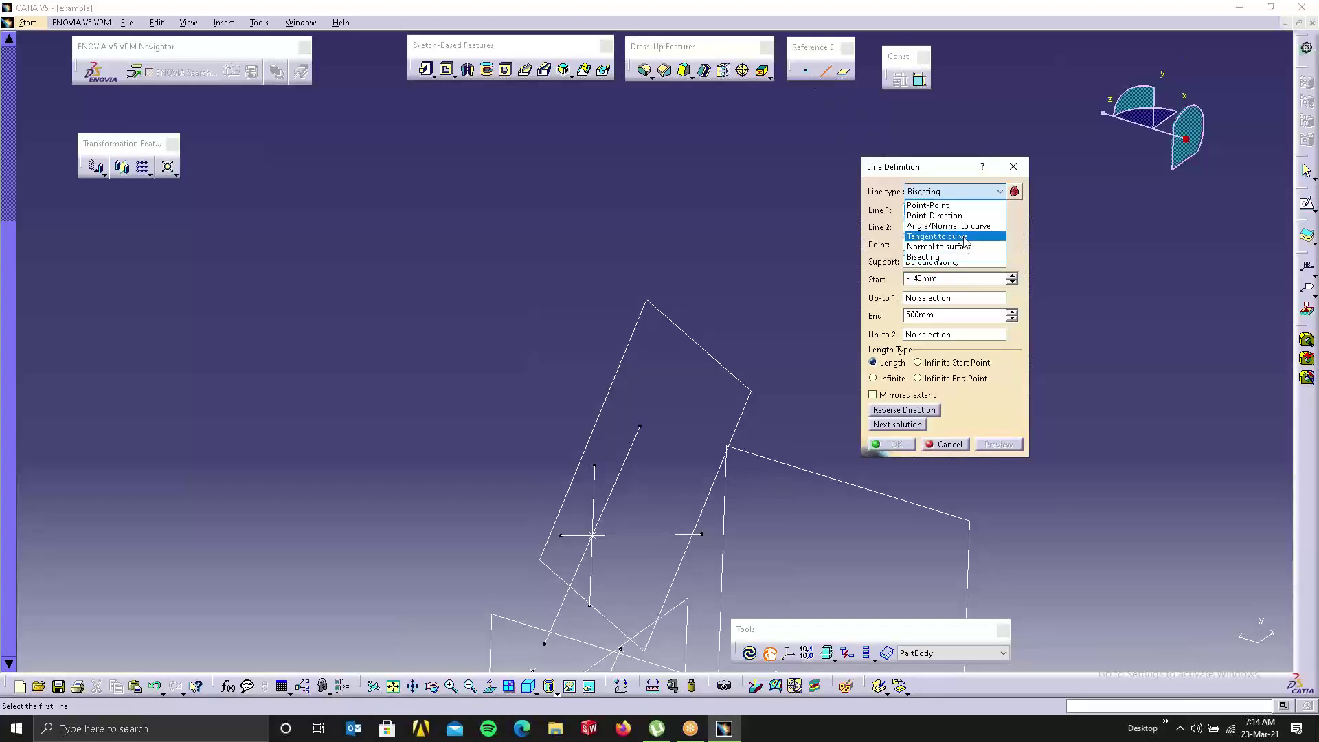
click(807, 73)
click(807, 73)
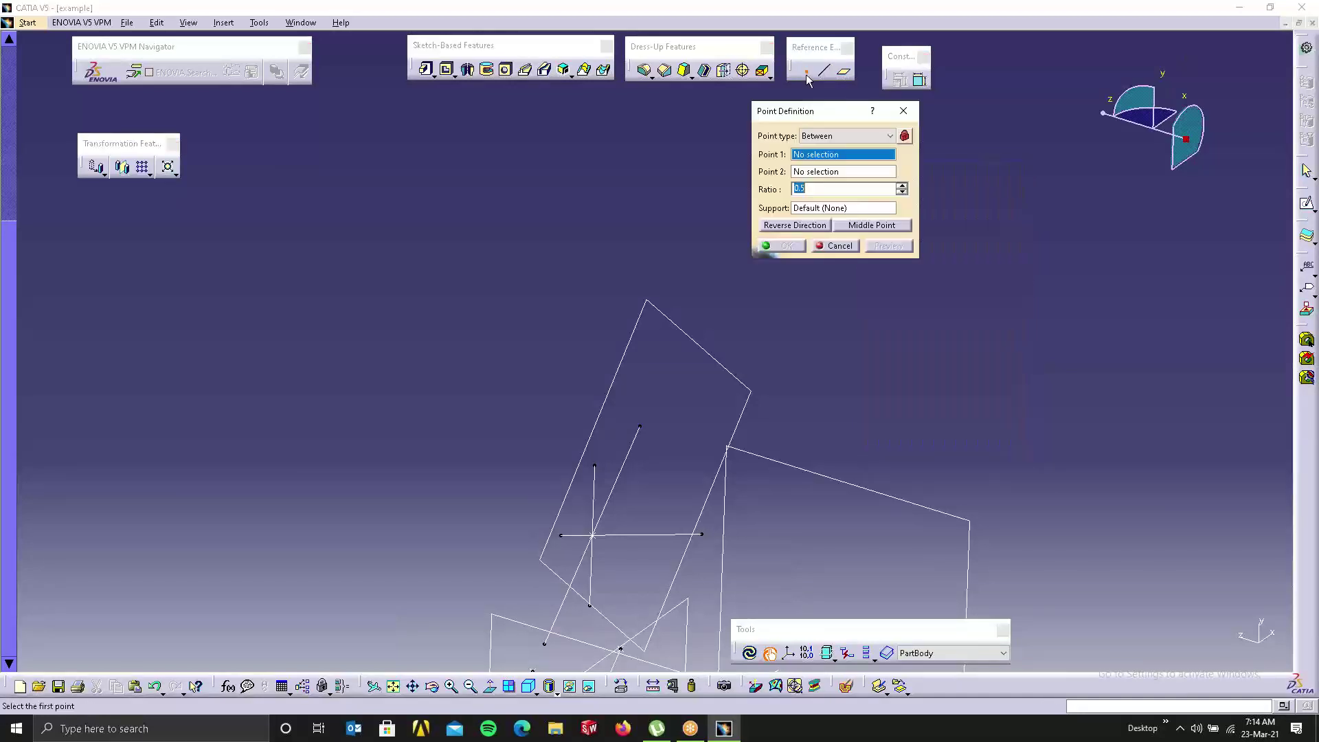
click(814, 137)
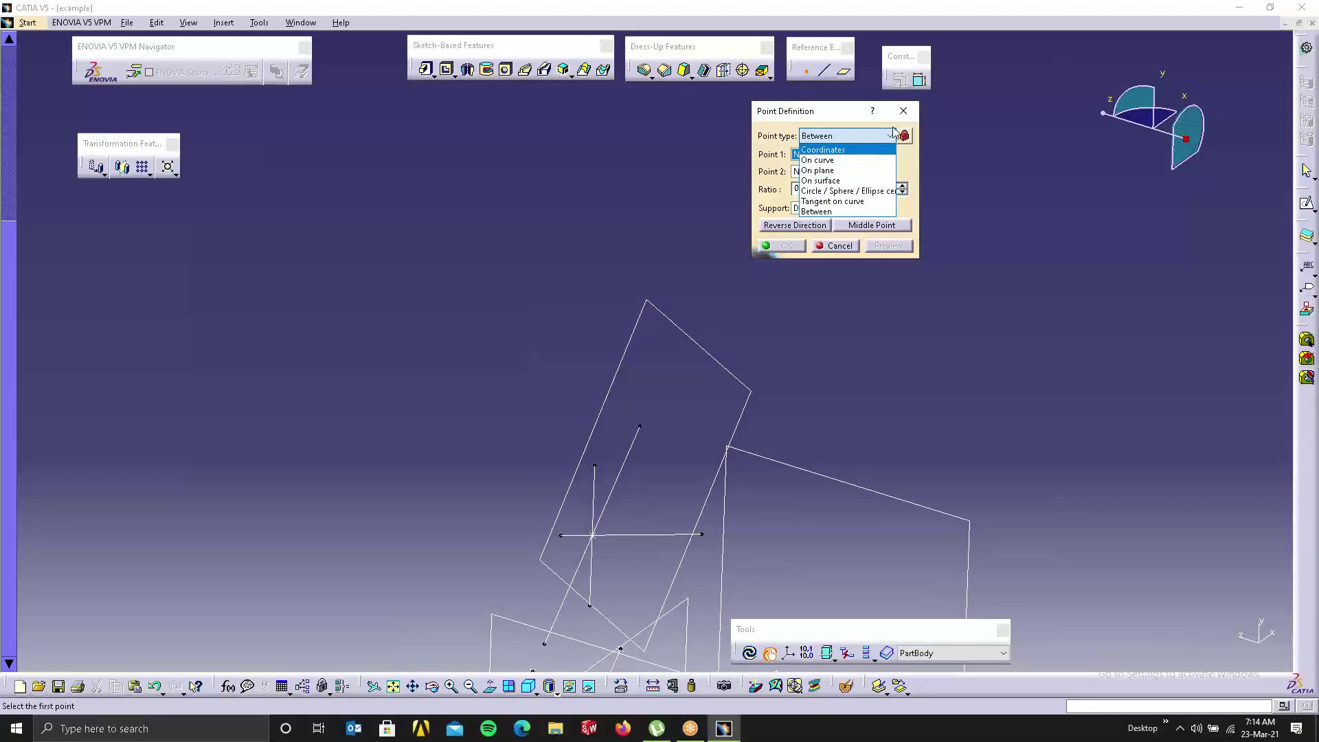
click(849, 115)
click(898, 114)
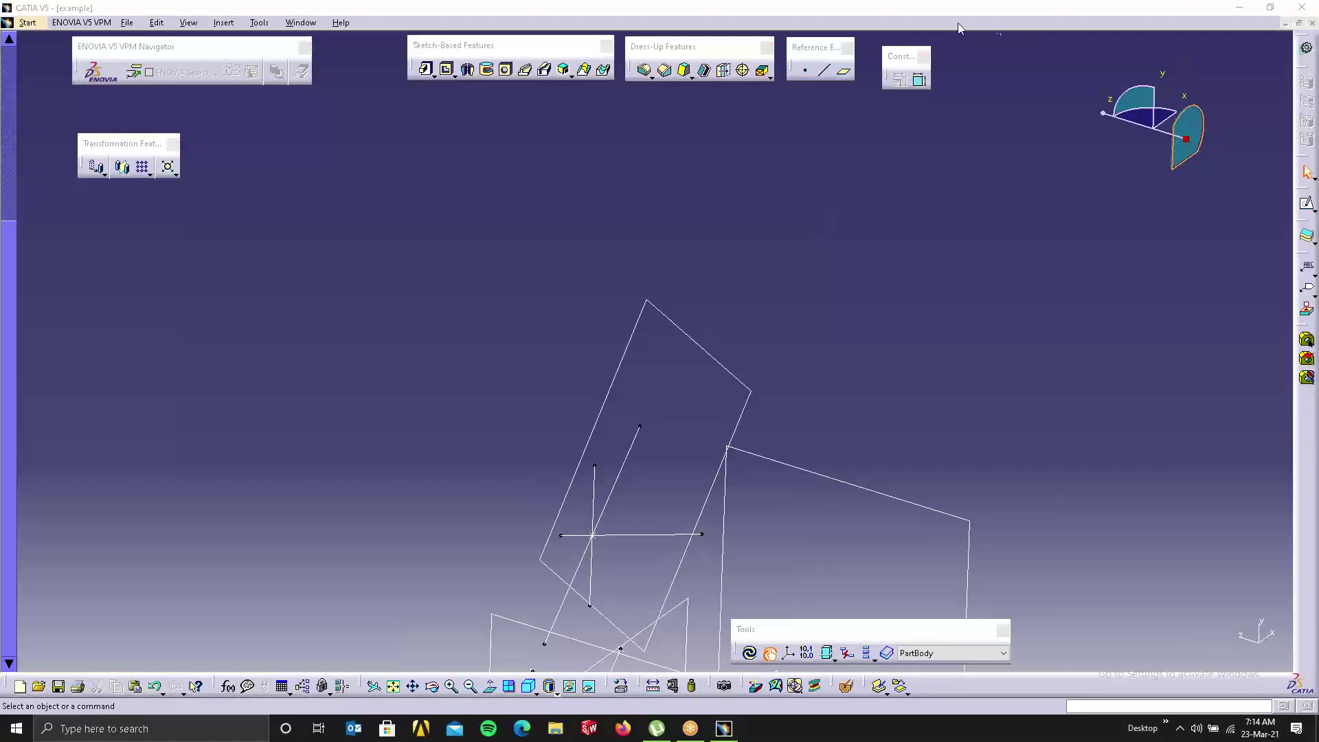
Step: Close the example part without saving its changes and create a new part named EXAMPLE
click(1313, 24)
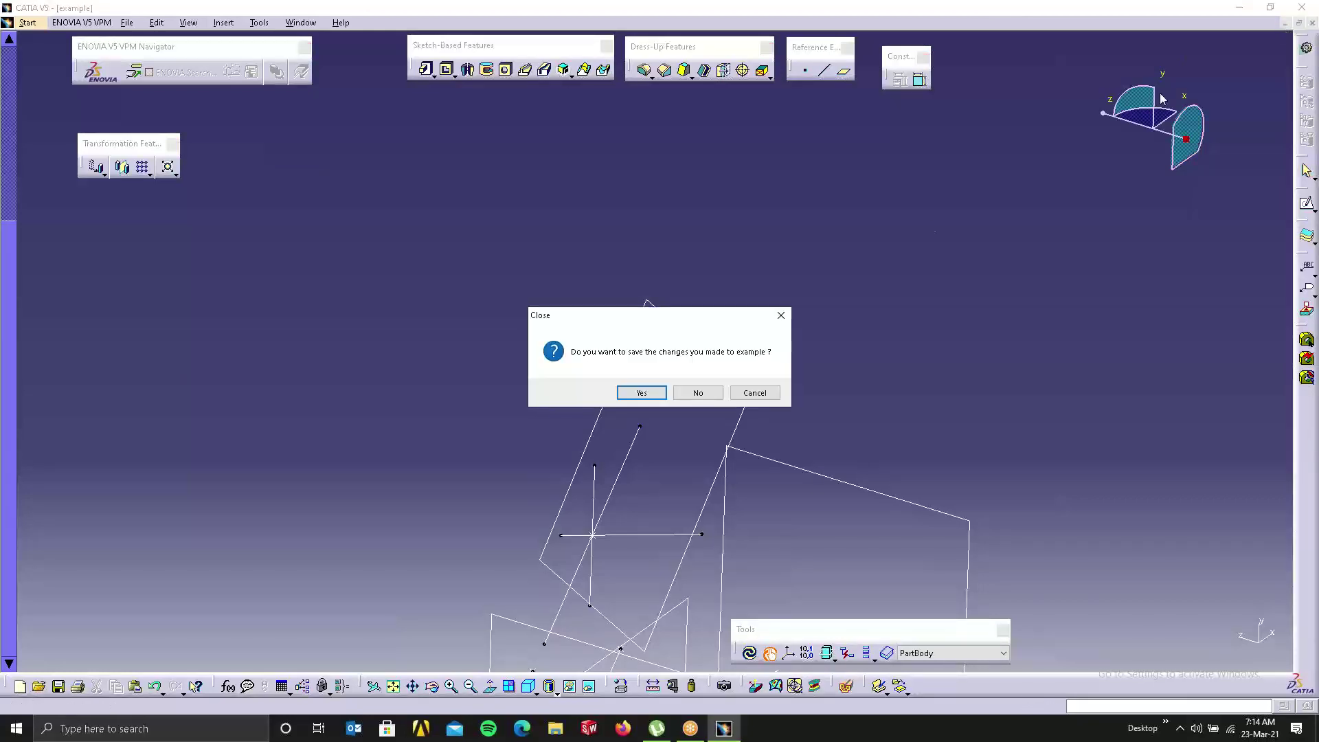
click(700, 391)
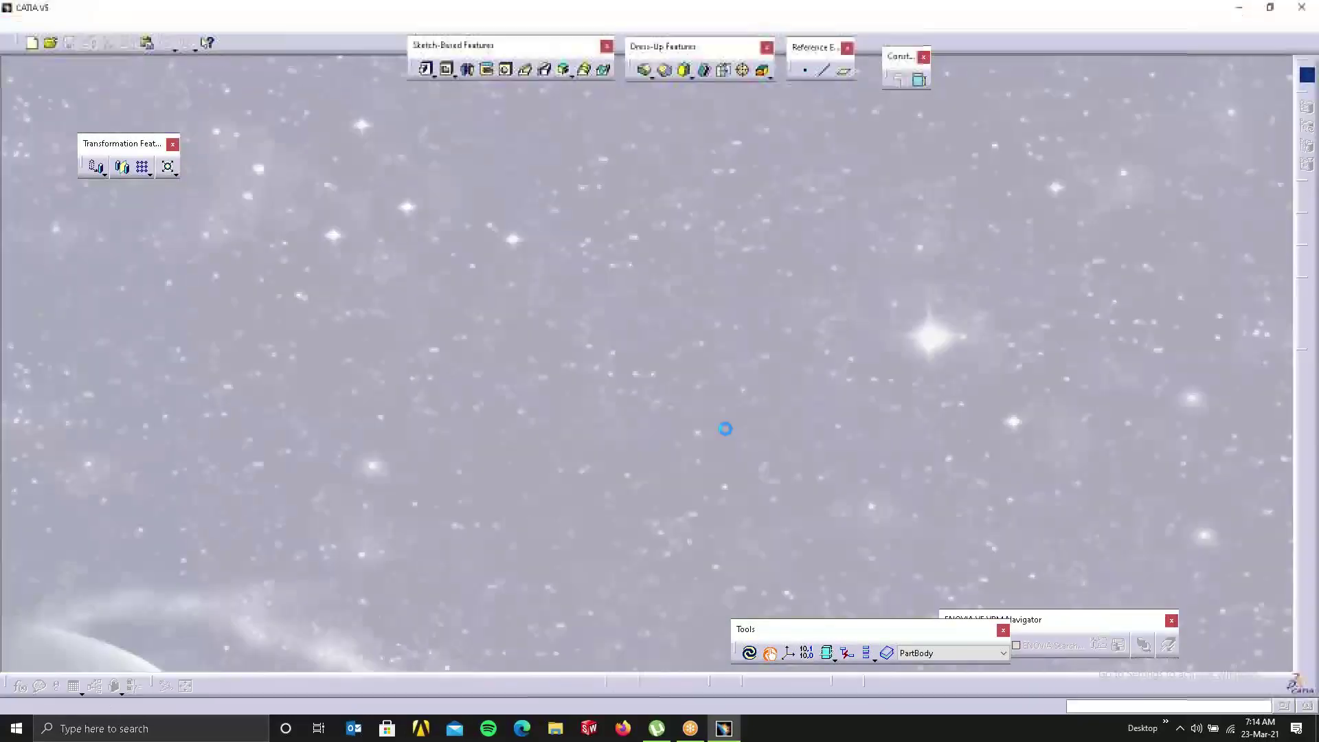
click(13, 22)
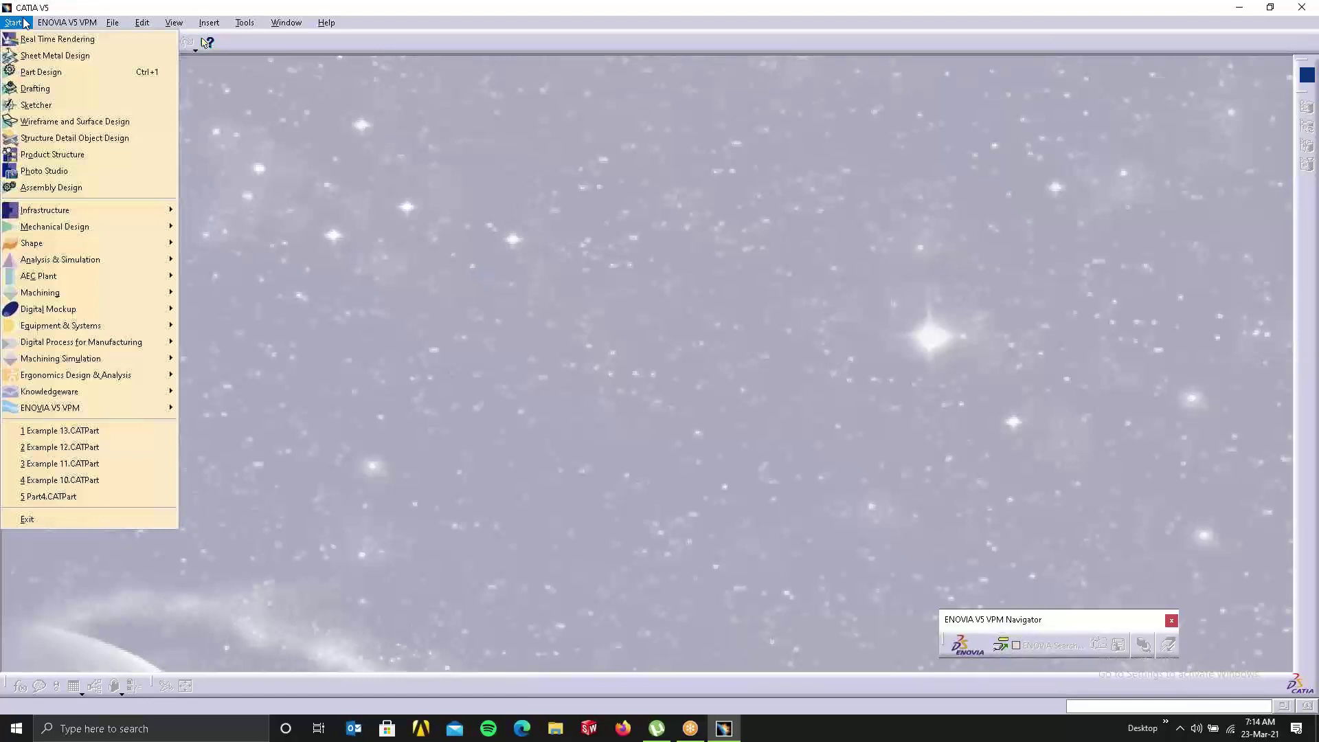
click(39, 73)
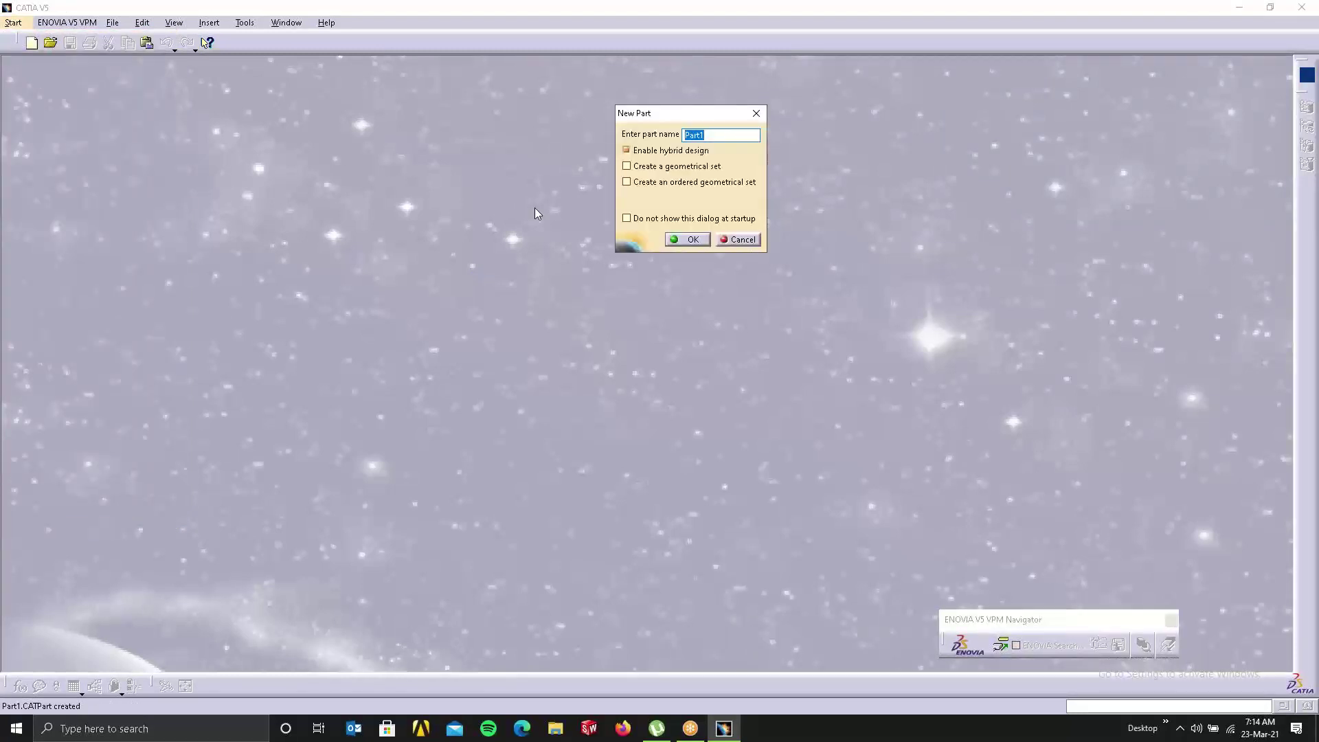
text(EXAMPLE)
key(Return)
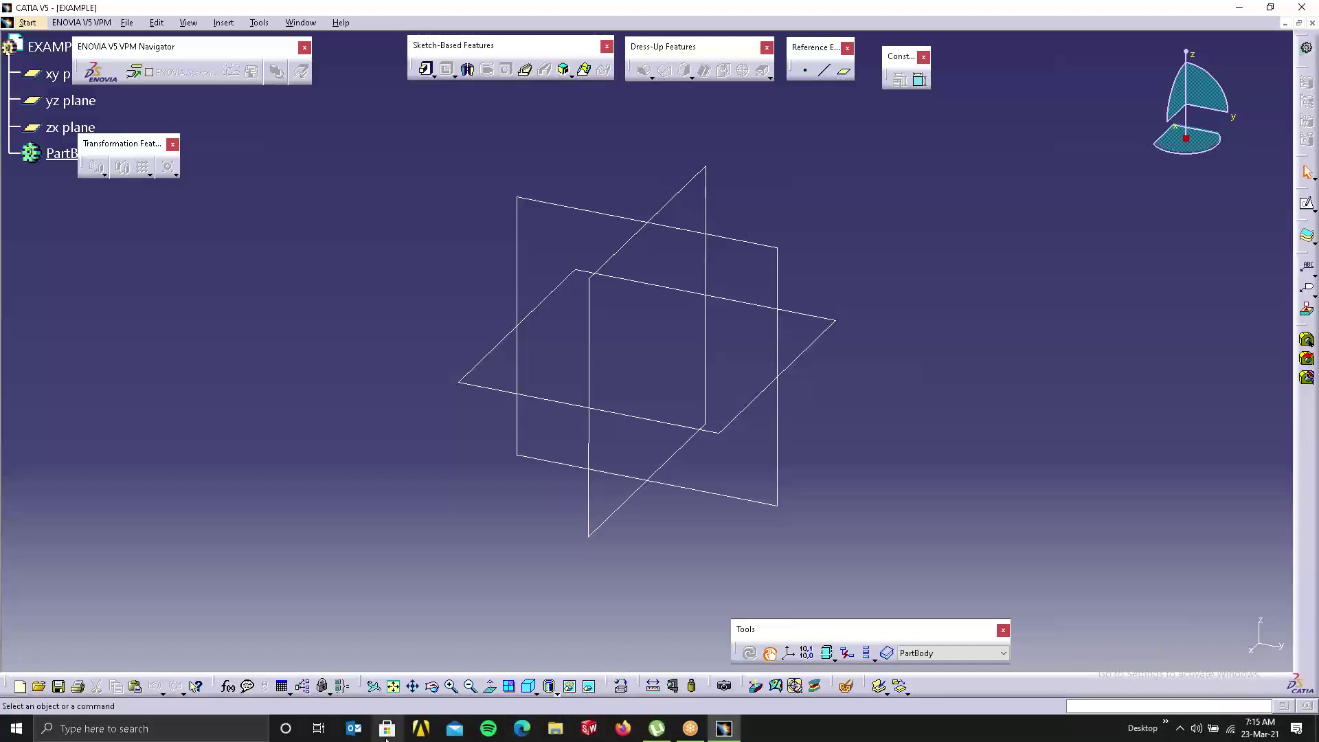
Step: Switch to File Explorer, open the 45° bracket drawing "WhatsApp Image 2019-07-13 at 5.47.30 AM(1)" from the desktop's New folder, and enlarge it for reading
click(558, 730)
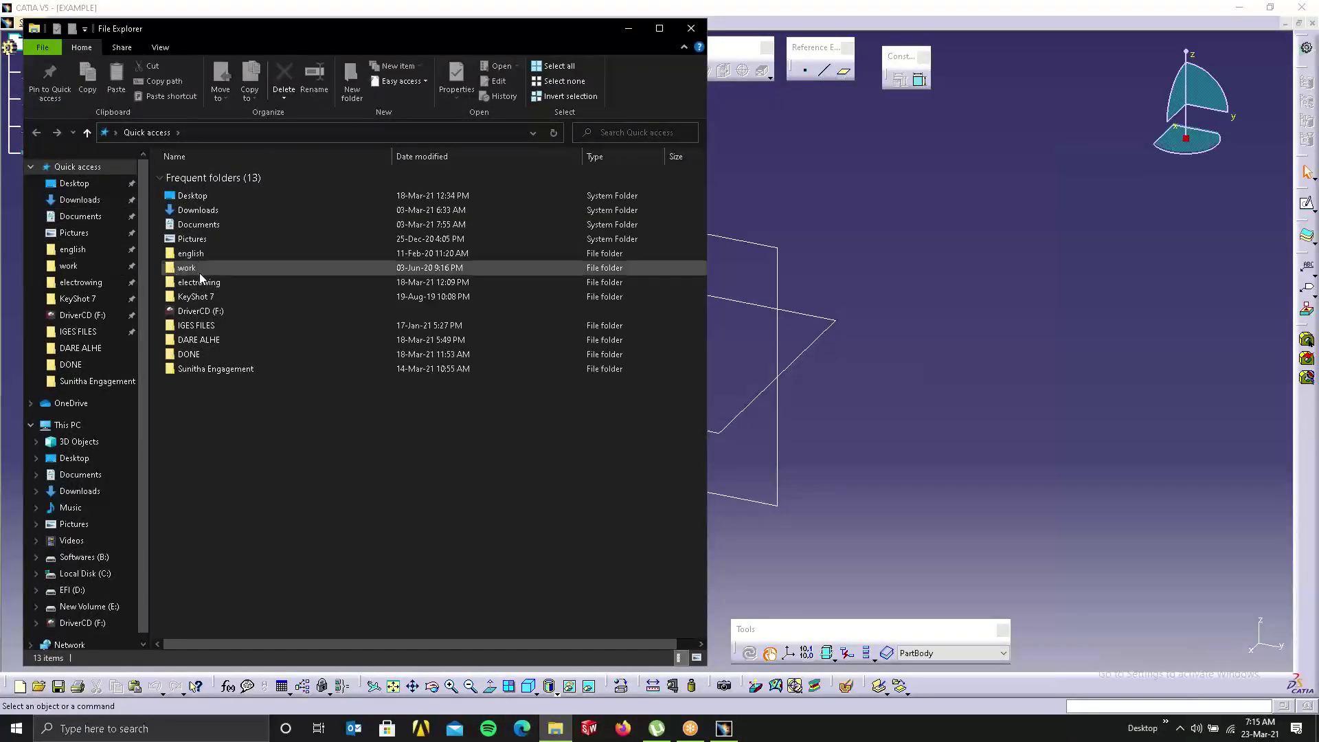
click(84, 184)
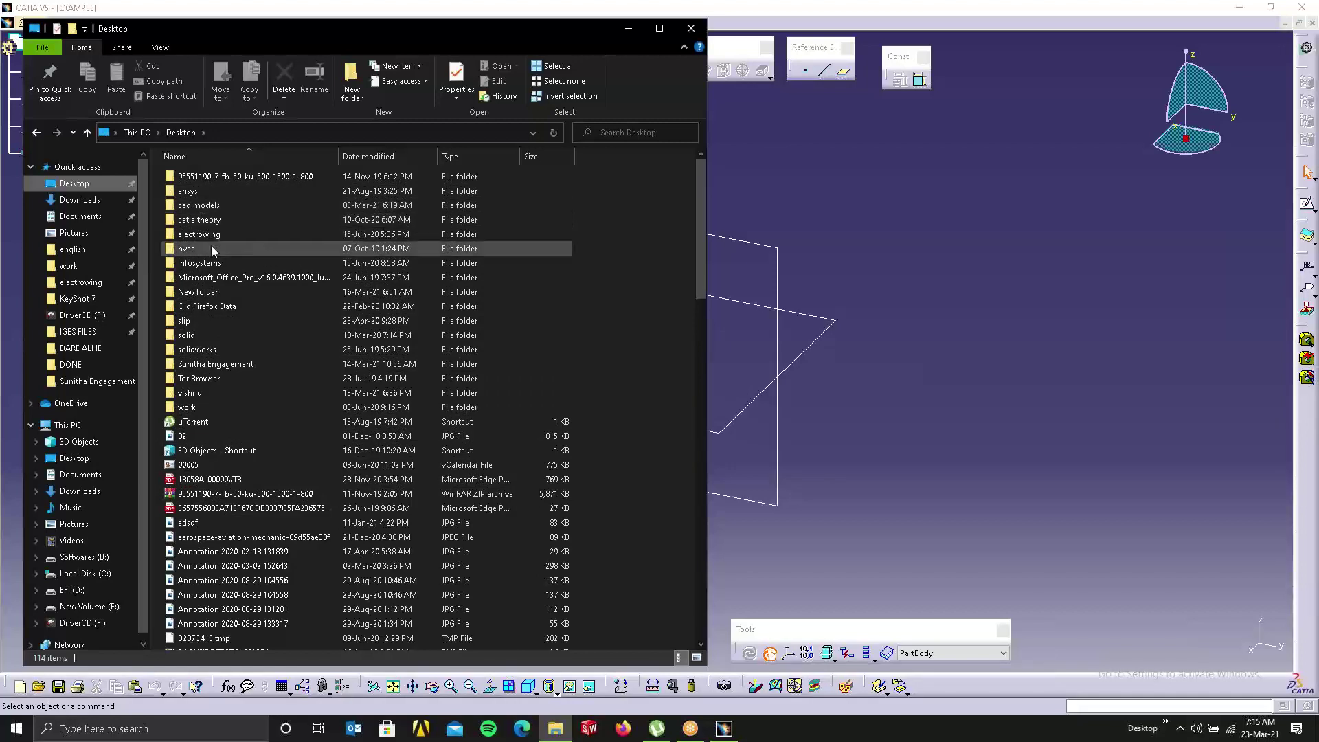
double_click(204, 292)
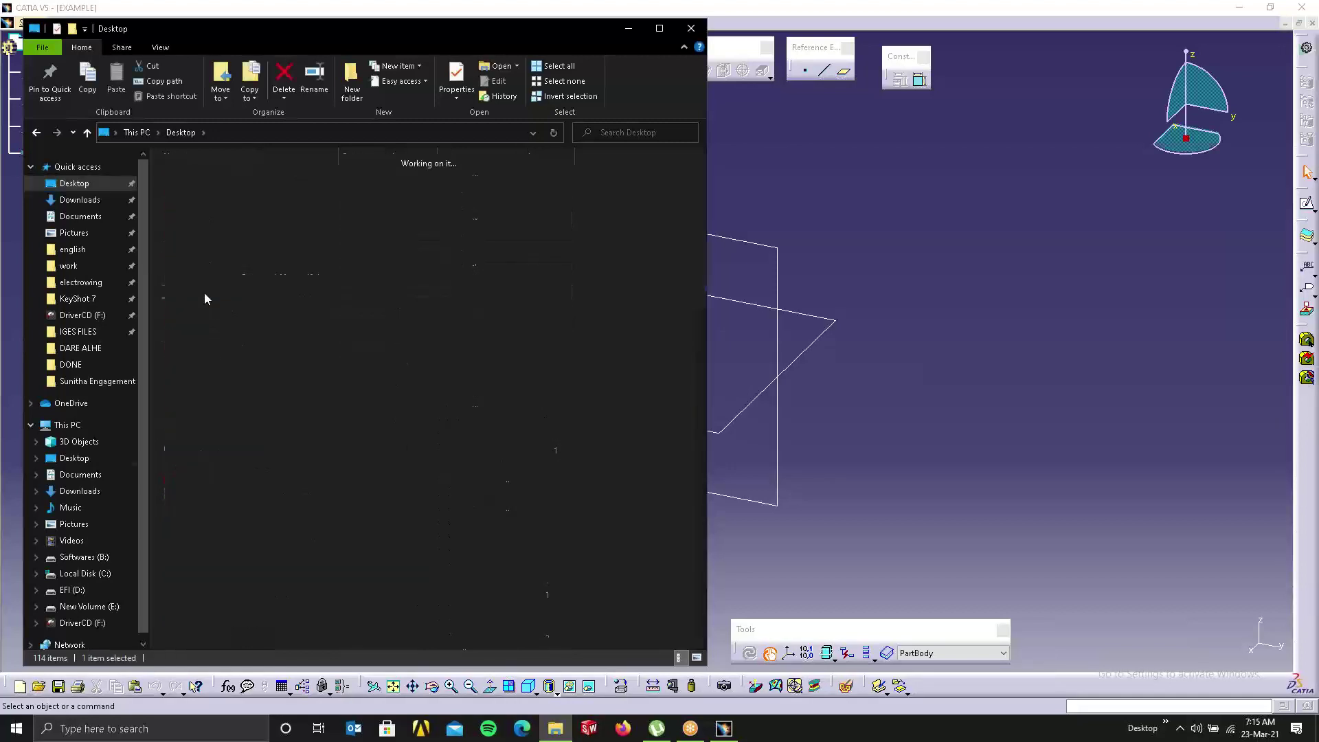
scroll(402, 371, down, 10)
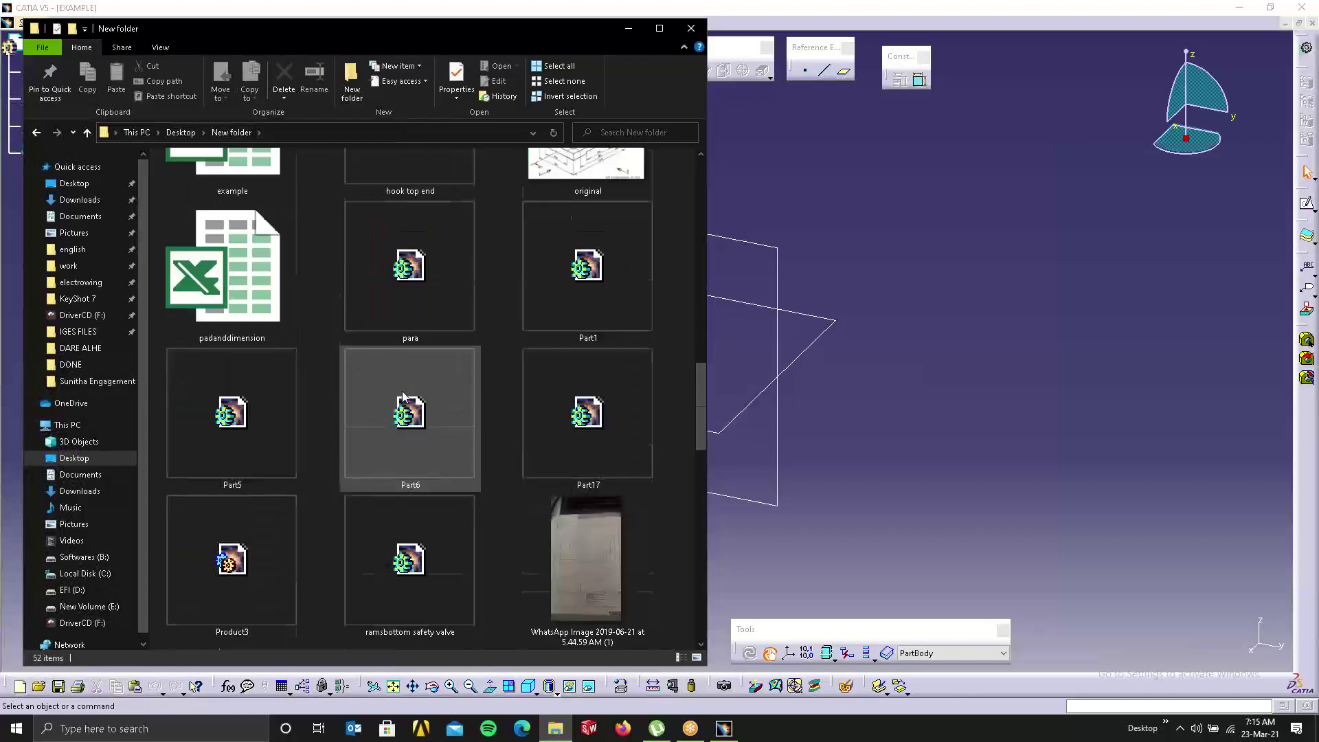
scroll(402, 390, up, 3)
scroll(401, 390, down, 3)
scroll(394, 400, down, 4)
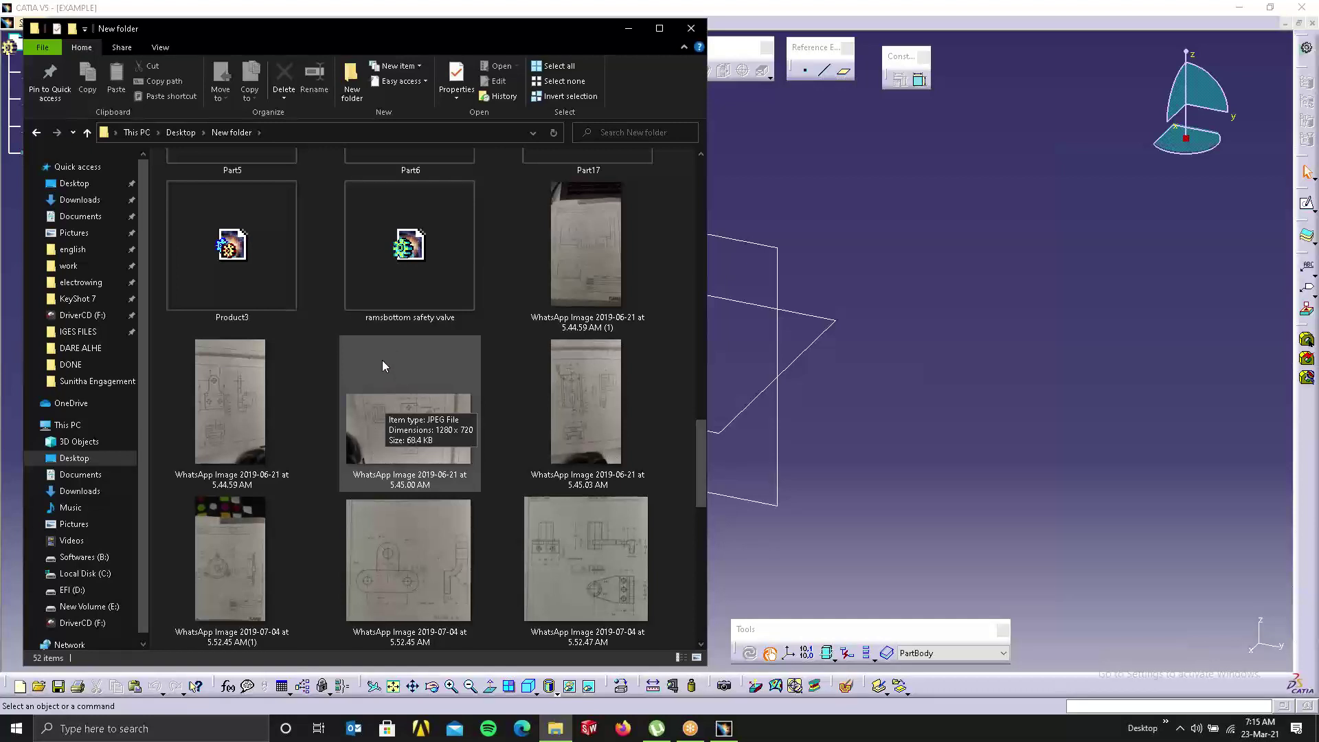
scroll(380, 476, down, 4)
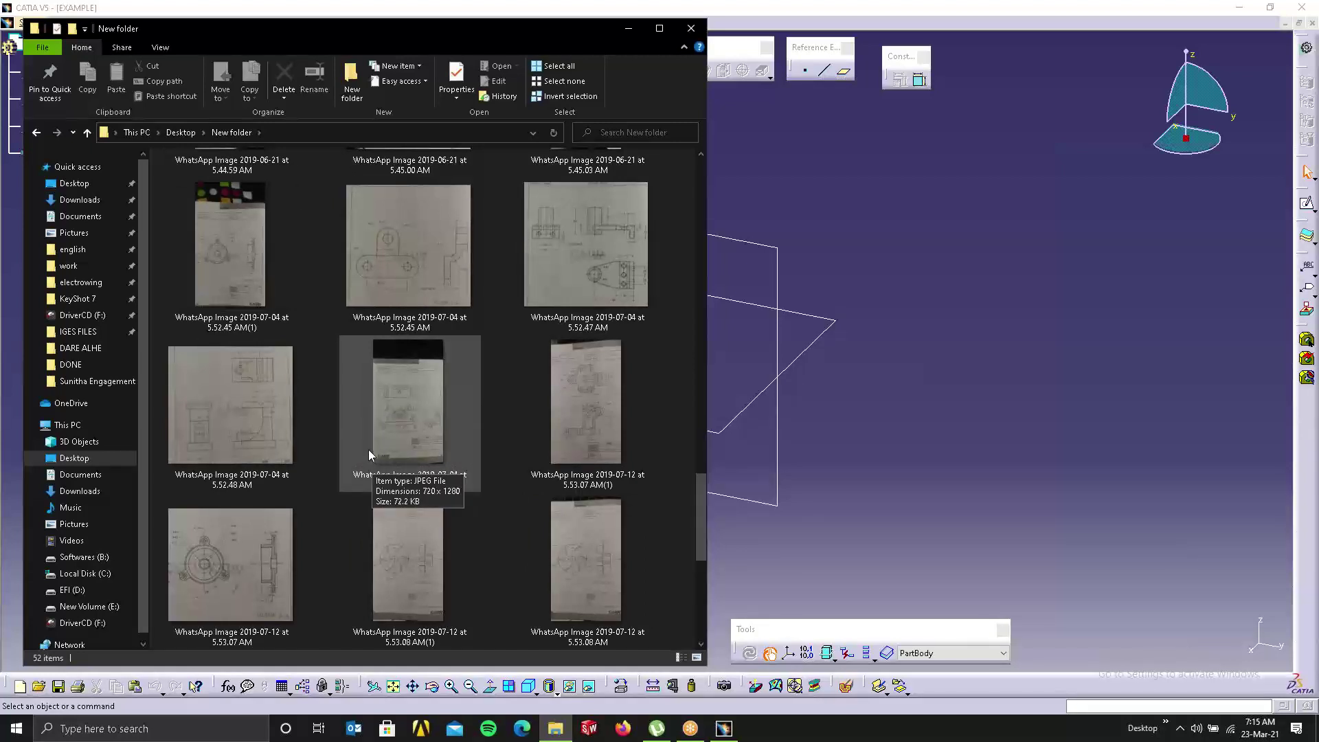
scroll(336, 457, down, 4)
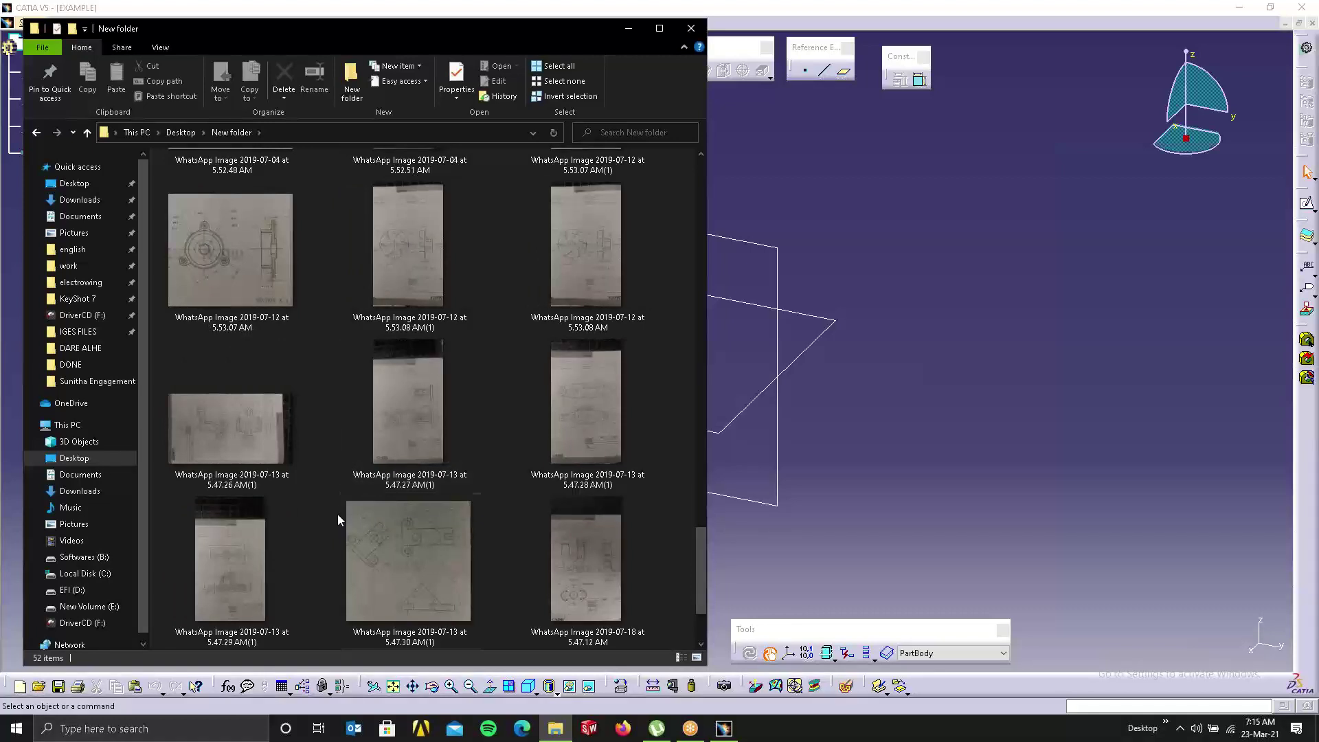
click(433, 550)
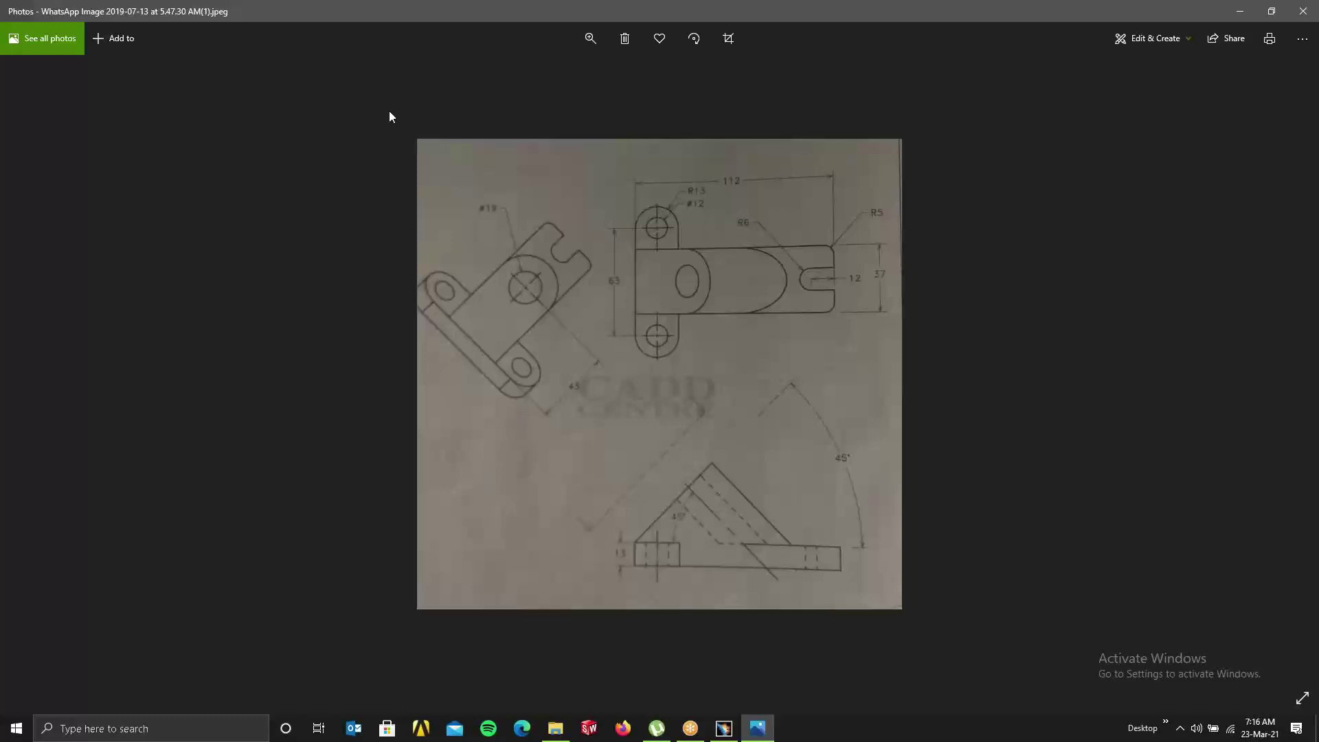
click(591, 42)
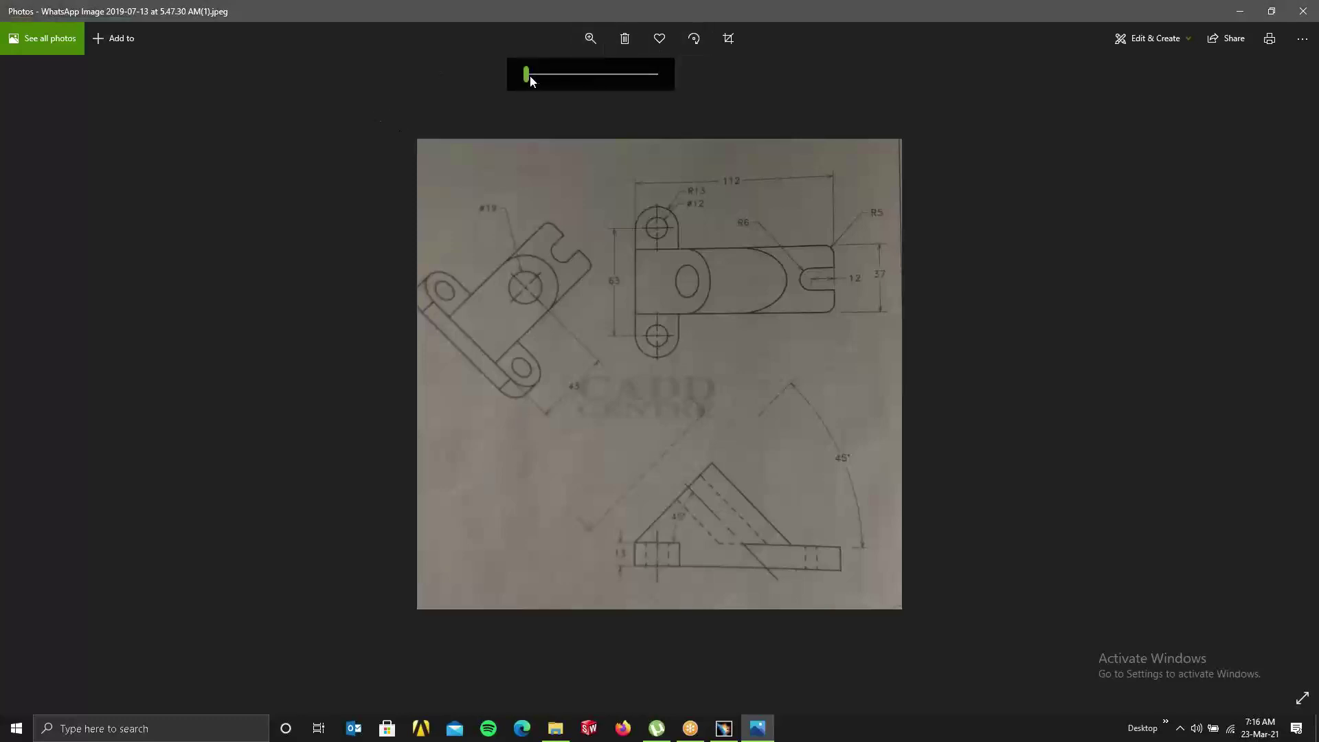
drag(528, 74, 546, 76)
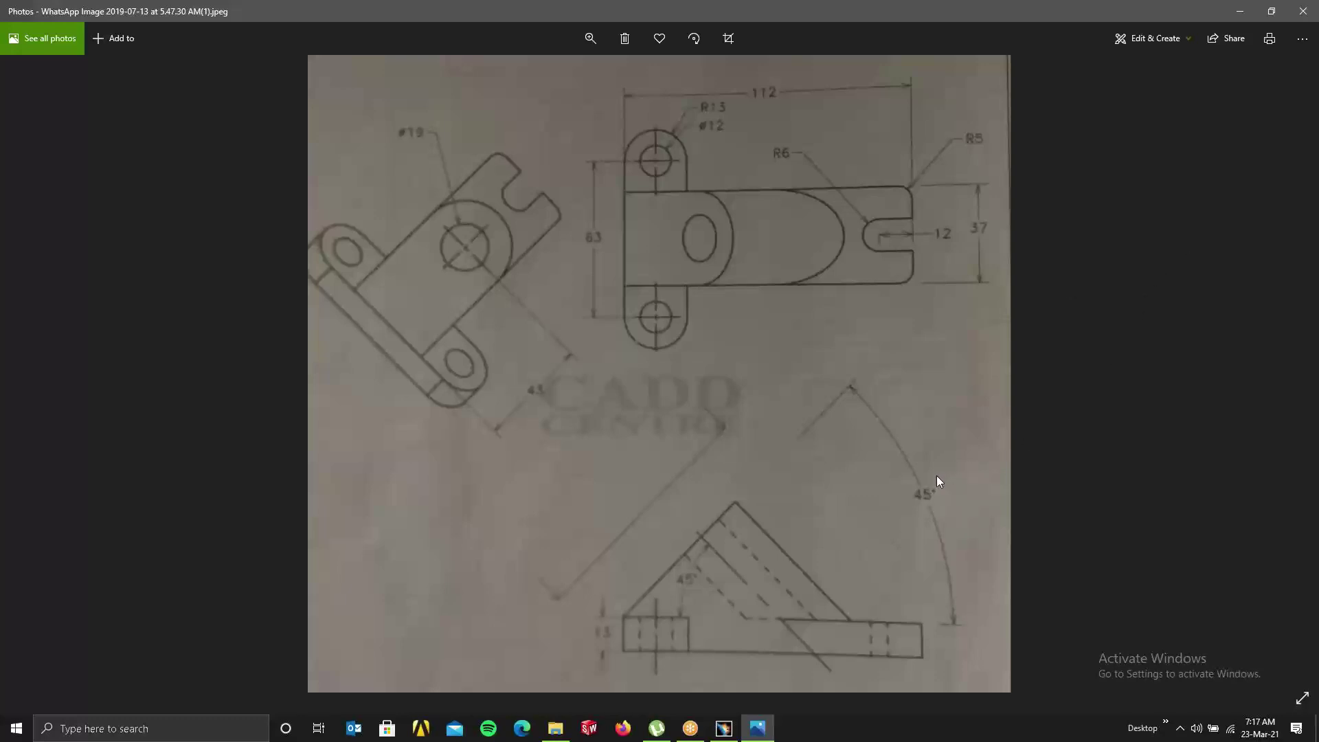
Step: Arrange the EXAMPLE part window beside the reference drawing, minimize the file browser, and leave the part window in the 3D view
click(1271, 11)
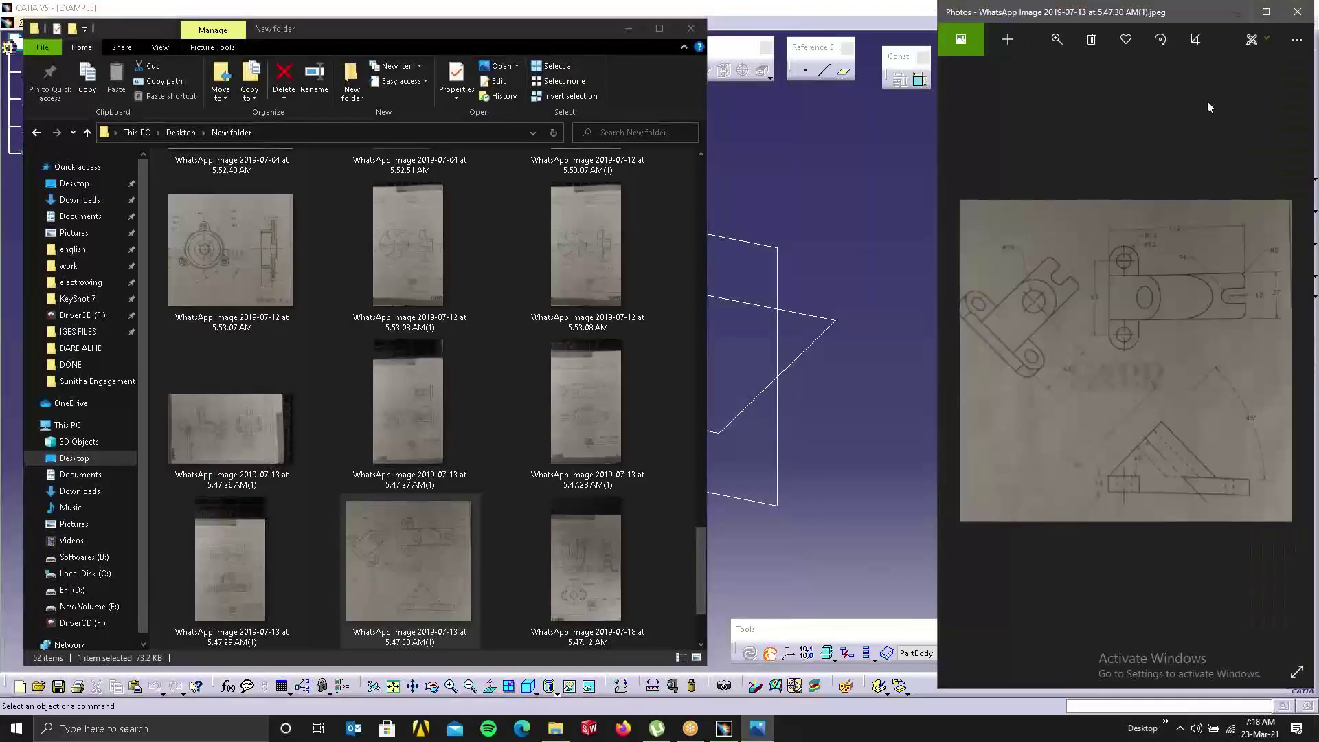
click(631, 31)
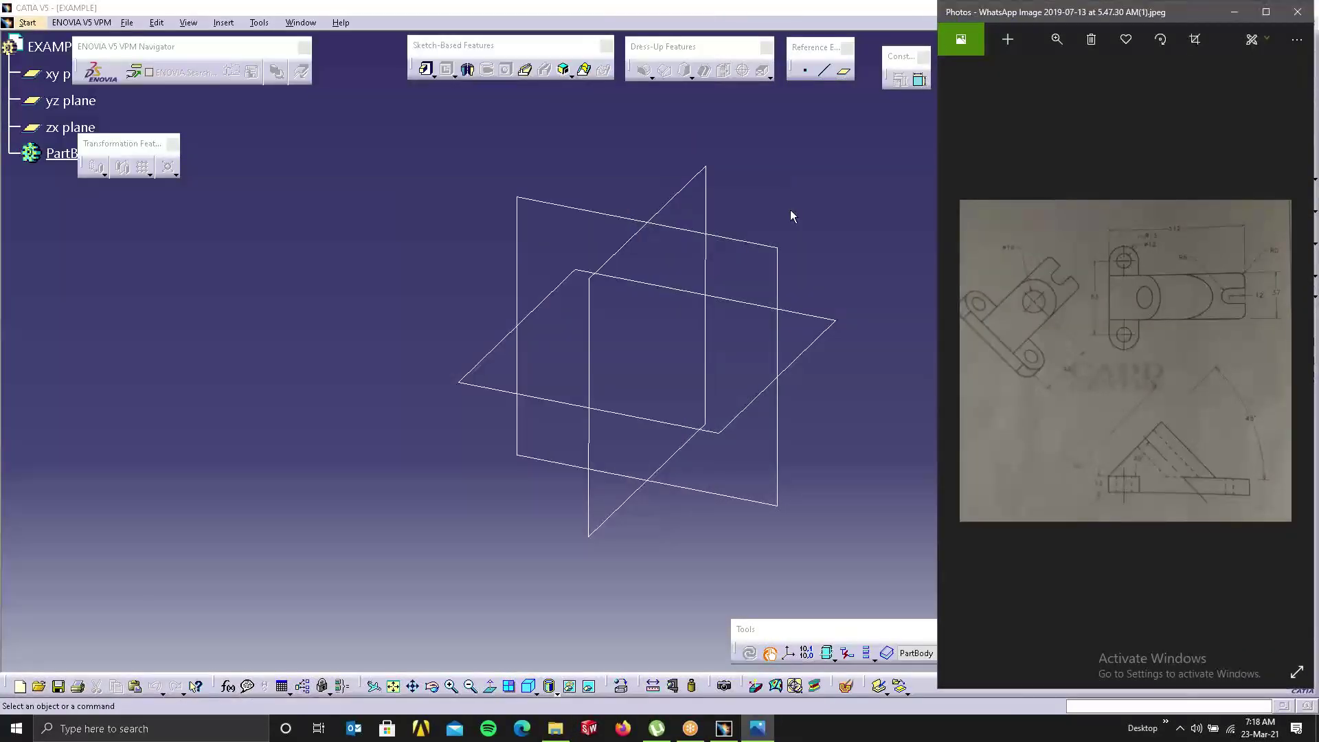
click(811, 352)
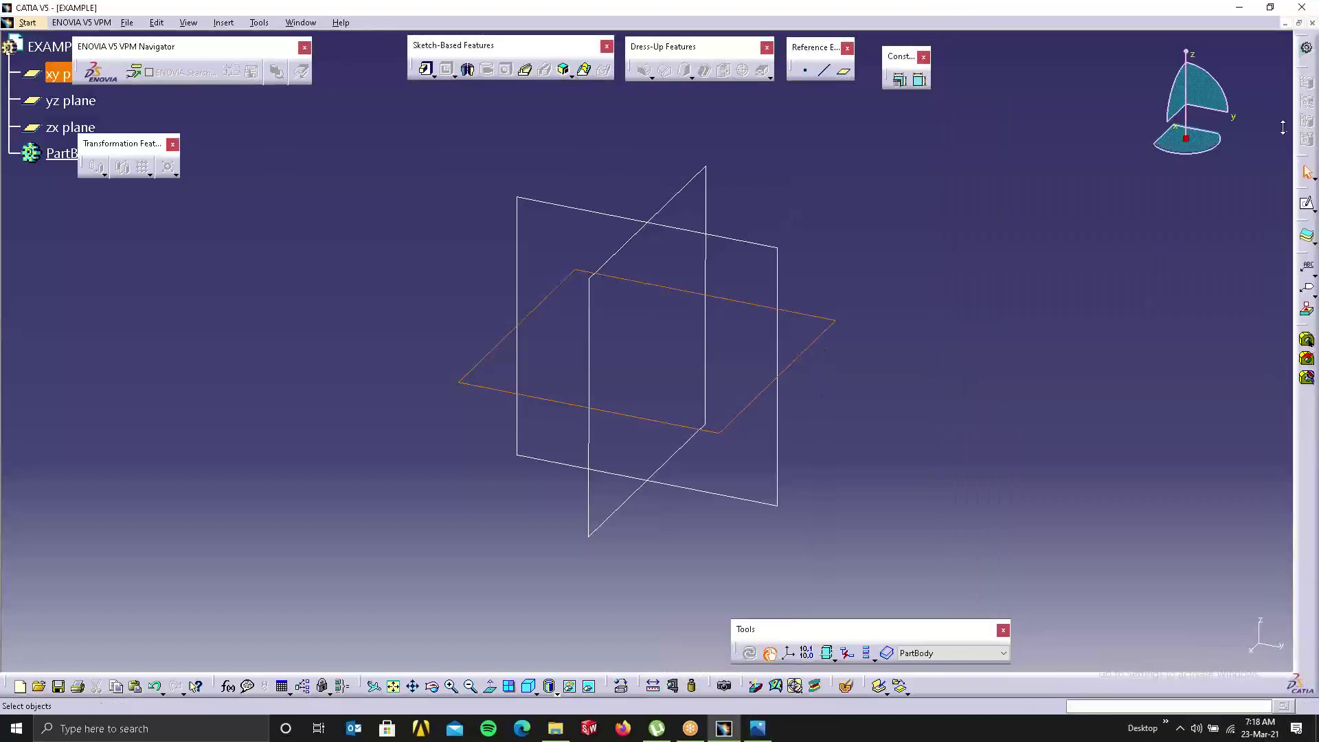
click(1270, 7)
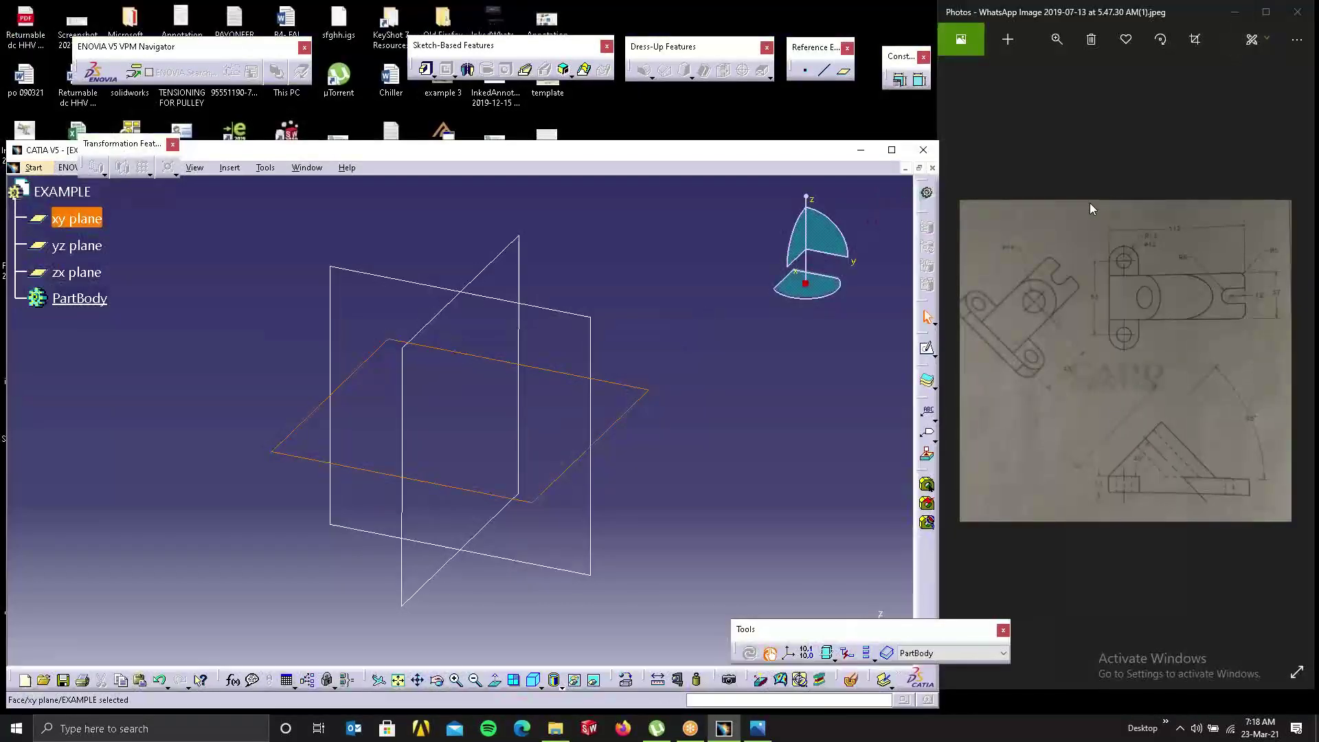
mouse_move(748, 147)
mouse_down()
mouse_move(732, 6)
mouse_move(746, 19)
mouse_up()
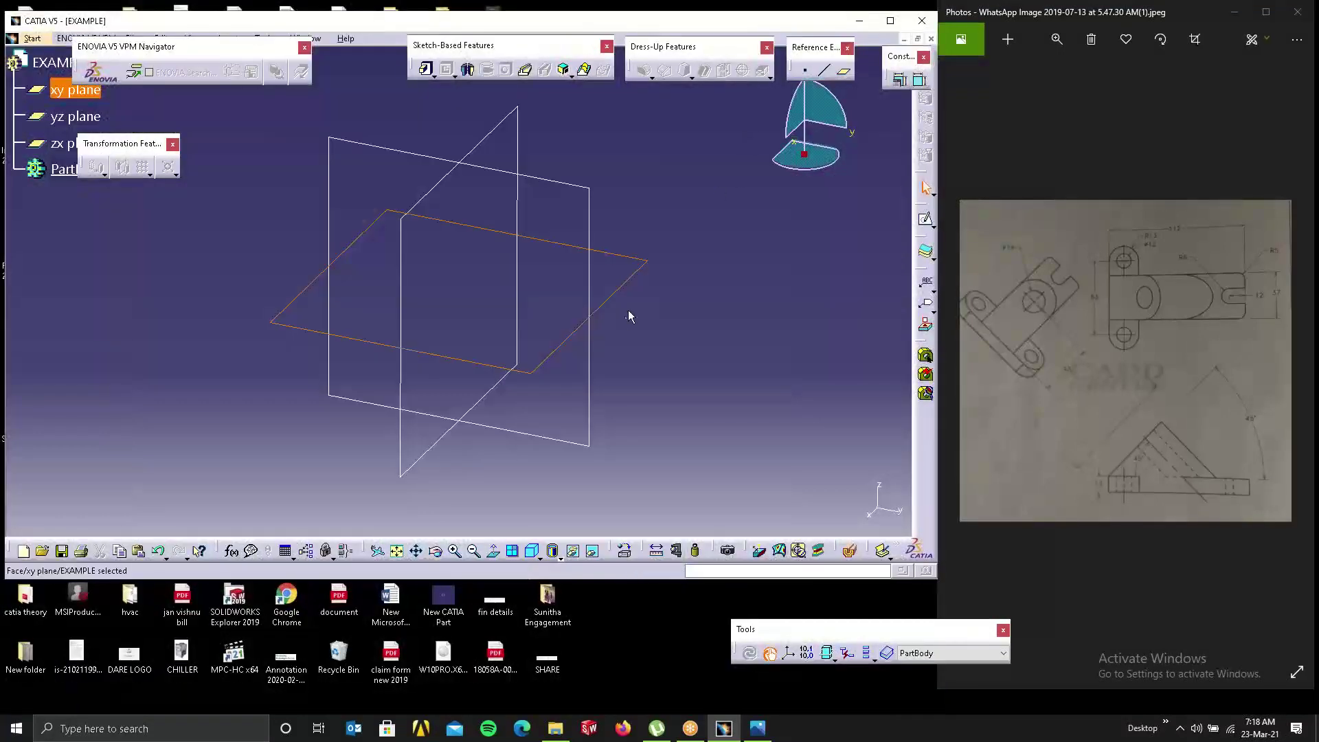
click(927, 220)
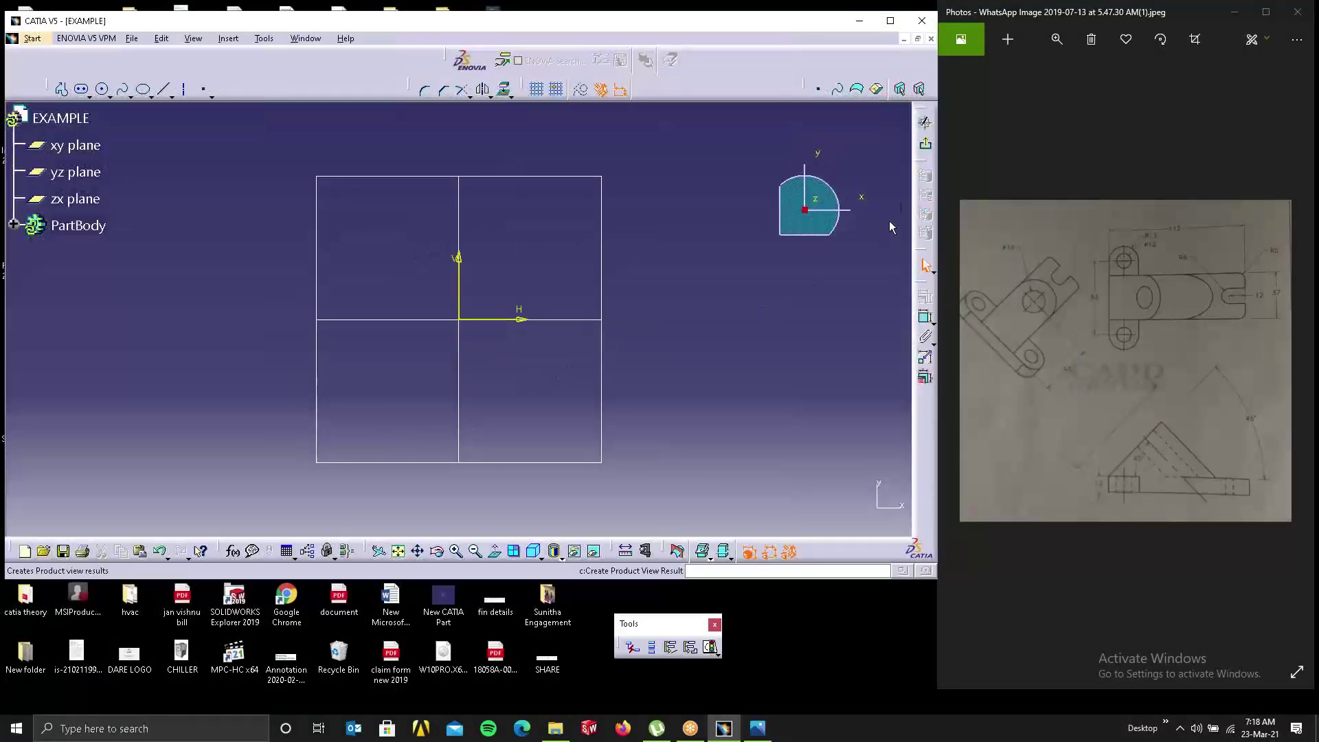
click(926, 122)
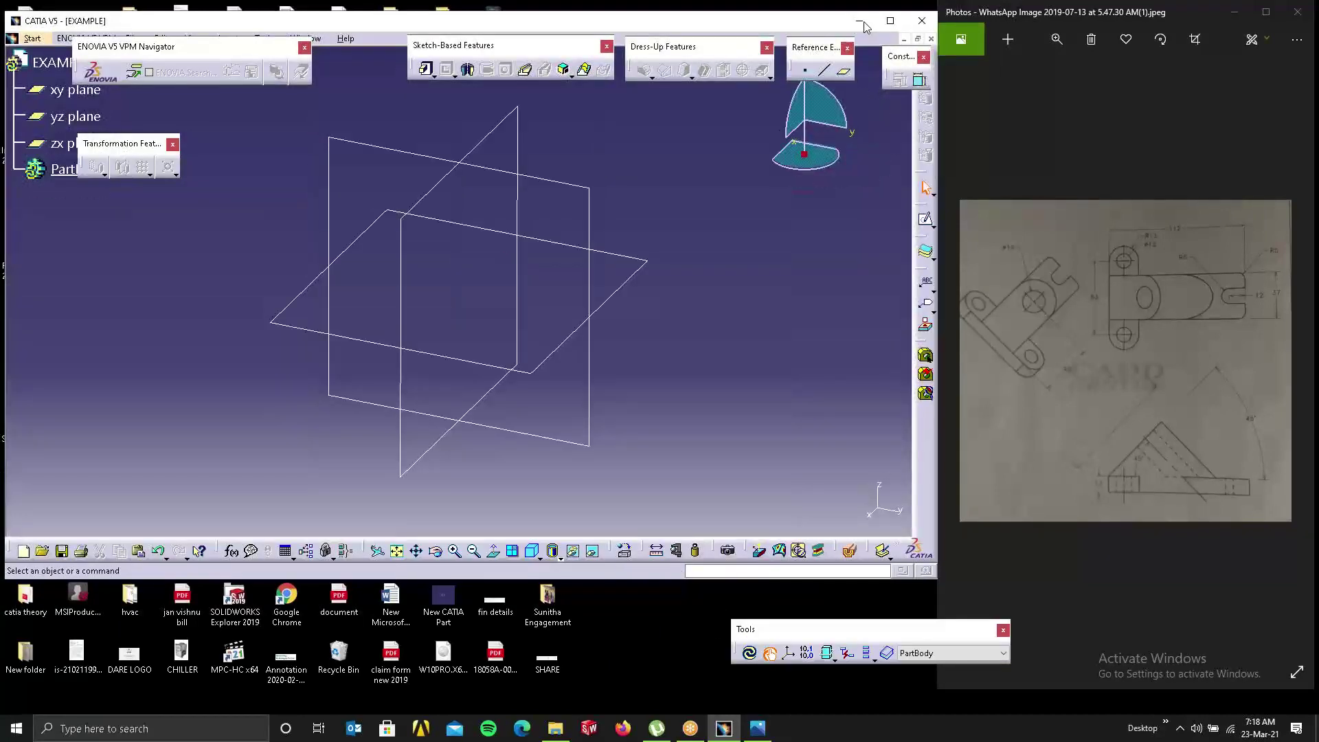
click(1175, 6)
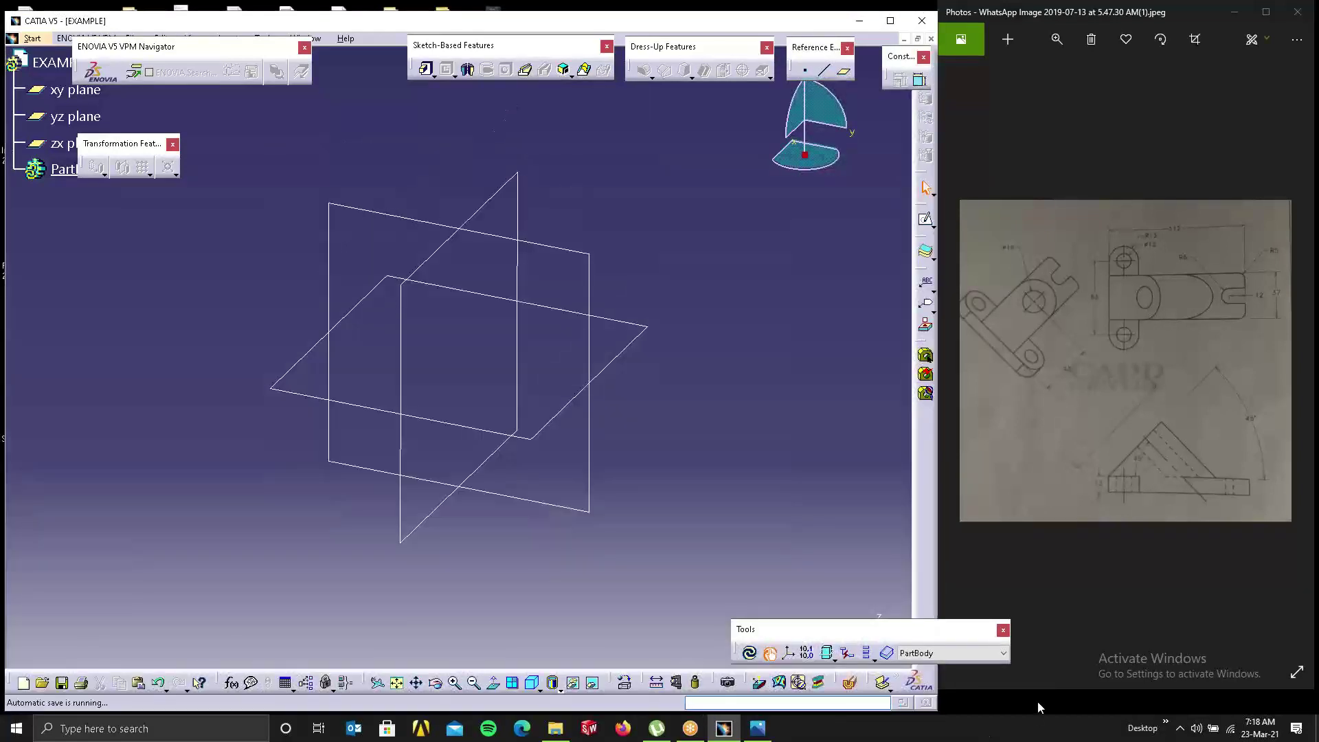
drag(1046, 693, 1045, 712)
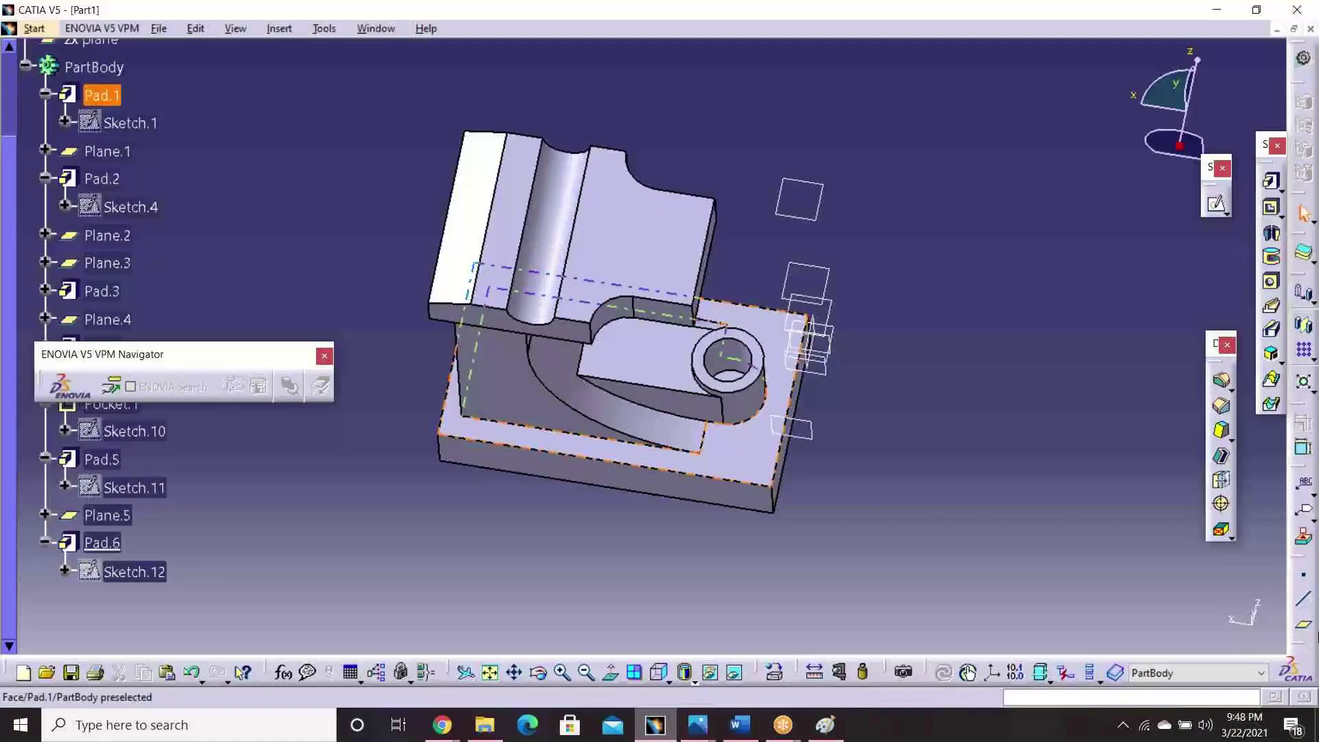
Step: Create a new document of type Part named Example 17
click(677, 560)
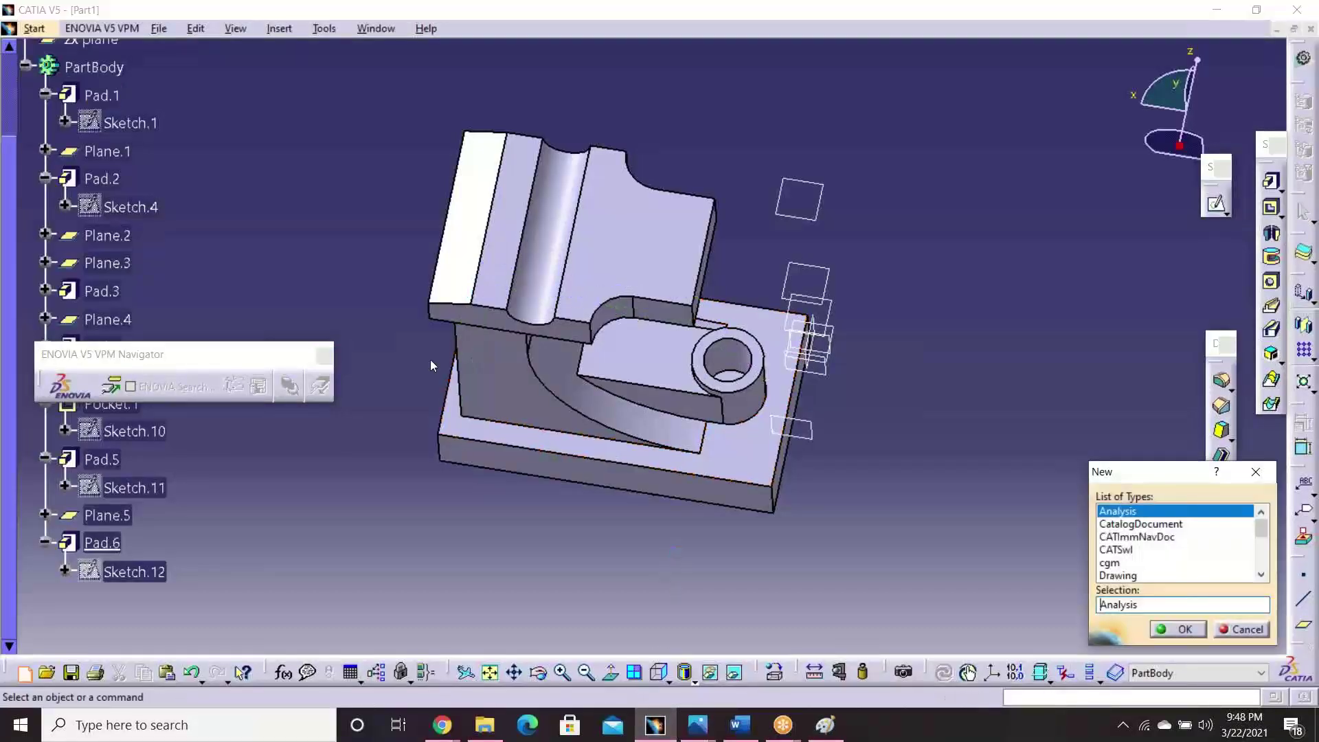
click(161, 32)
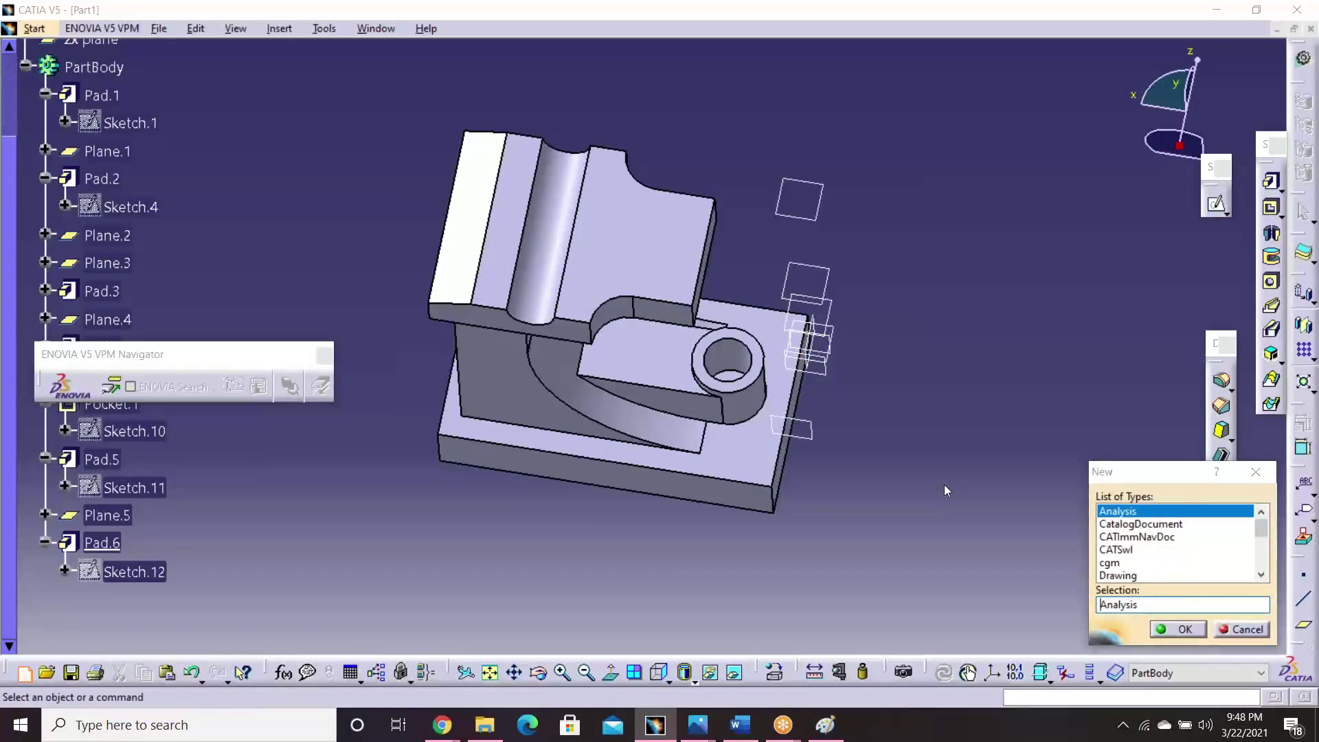
click(1017, 222)
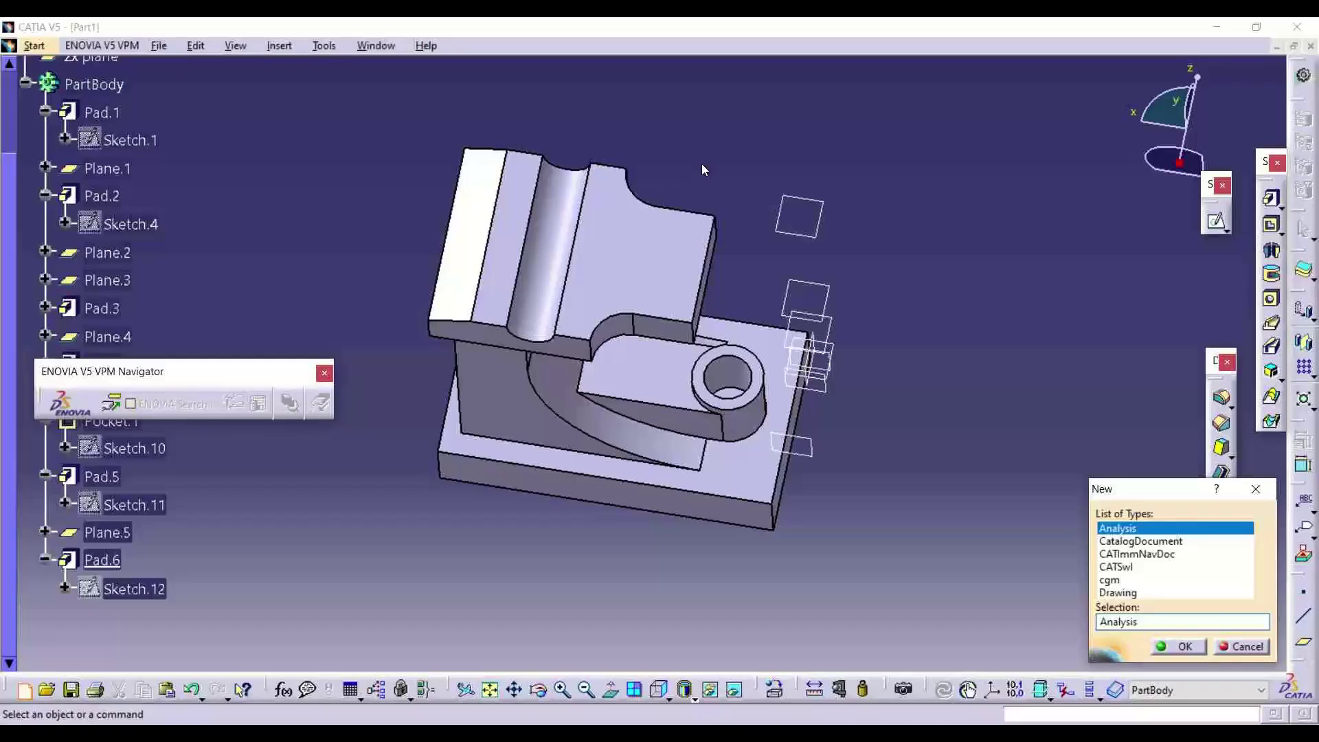
click(156, 48)
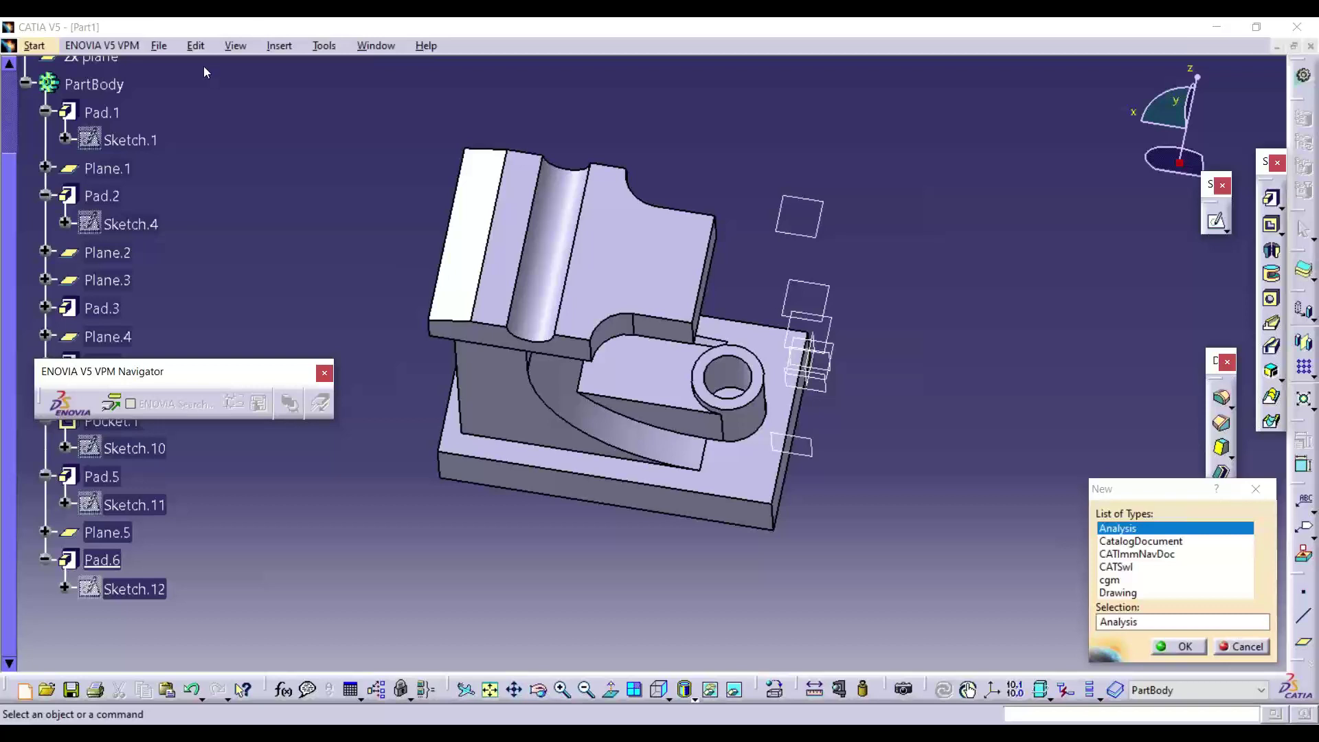
click(160, 47)
click(189, 48)
click(138, 34)
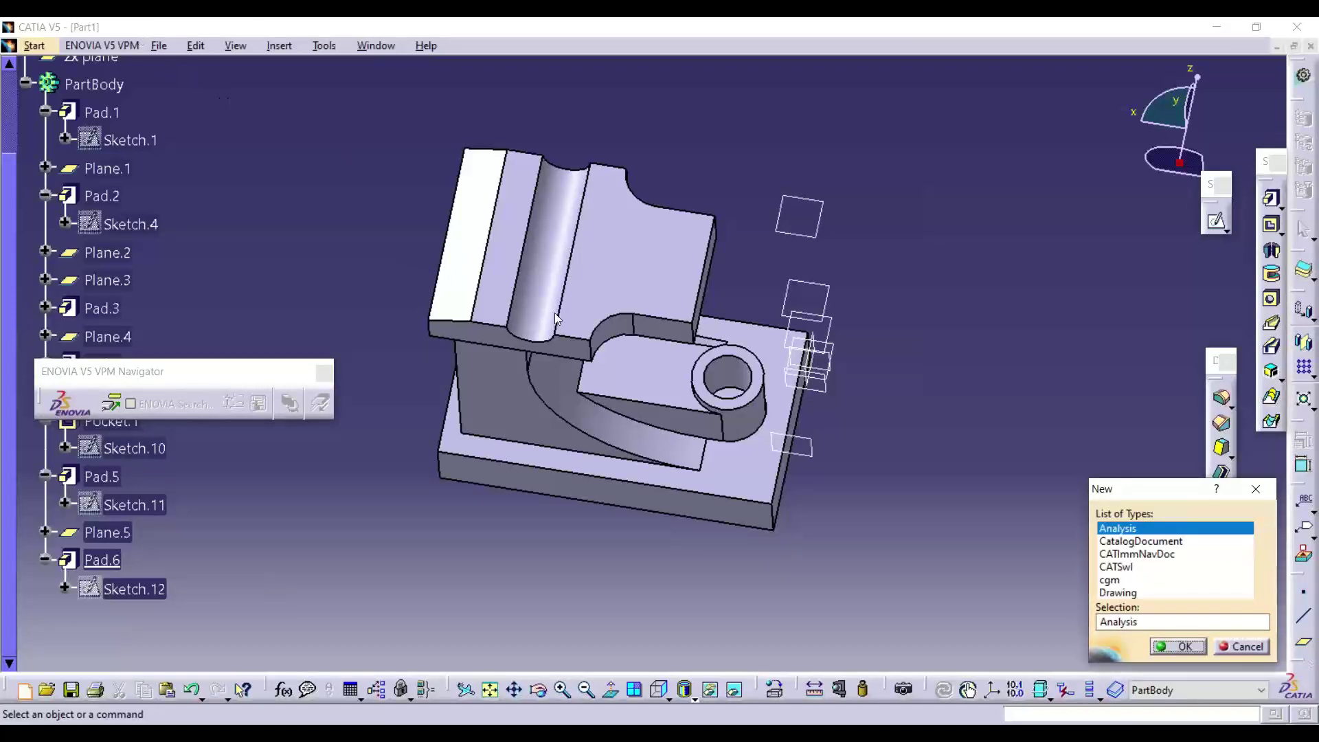
click(1293, 20)
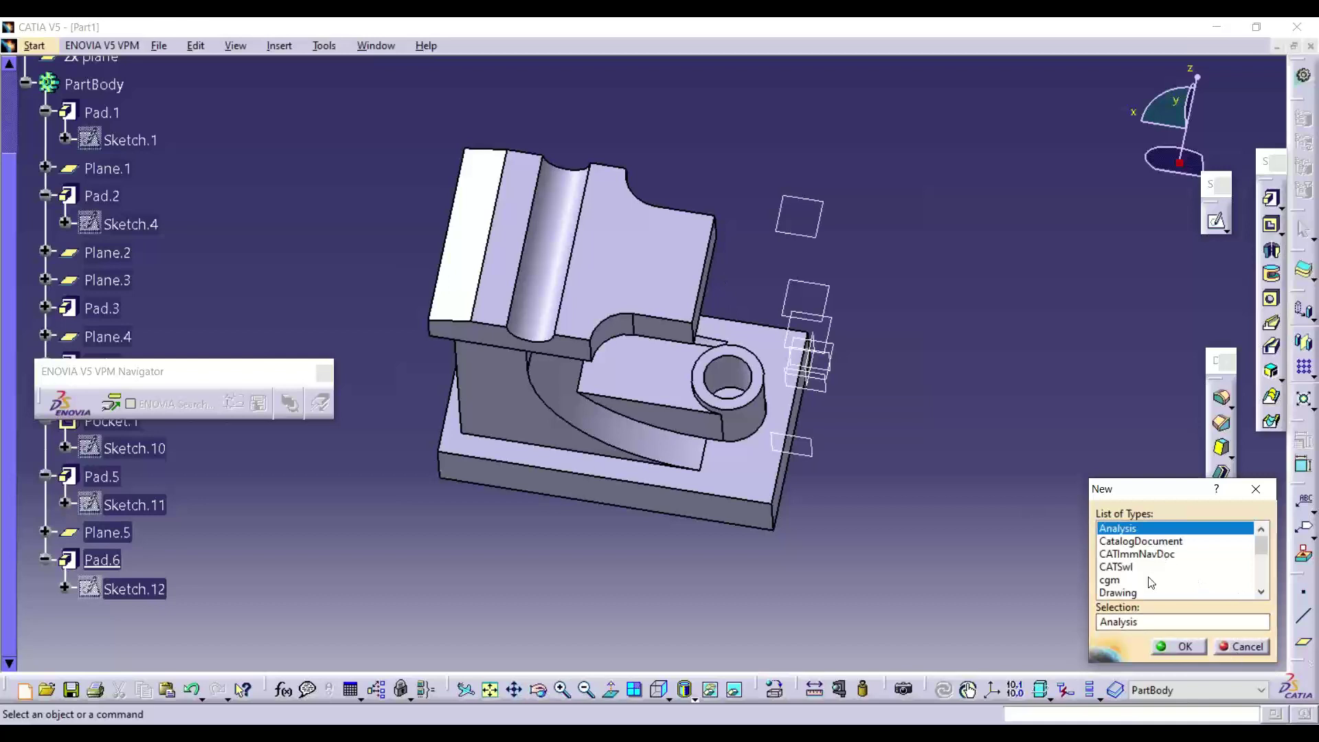
scroll(1182, 581, down, 4)
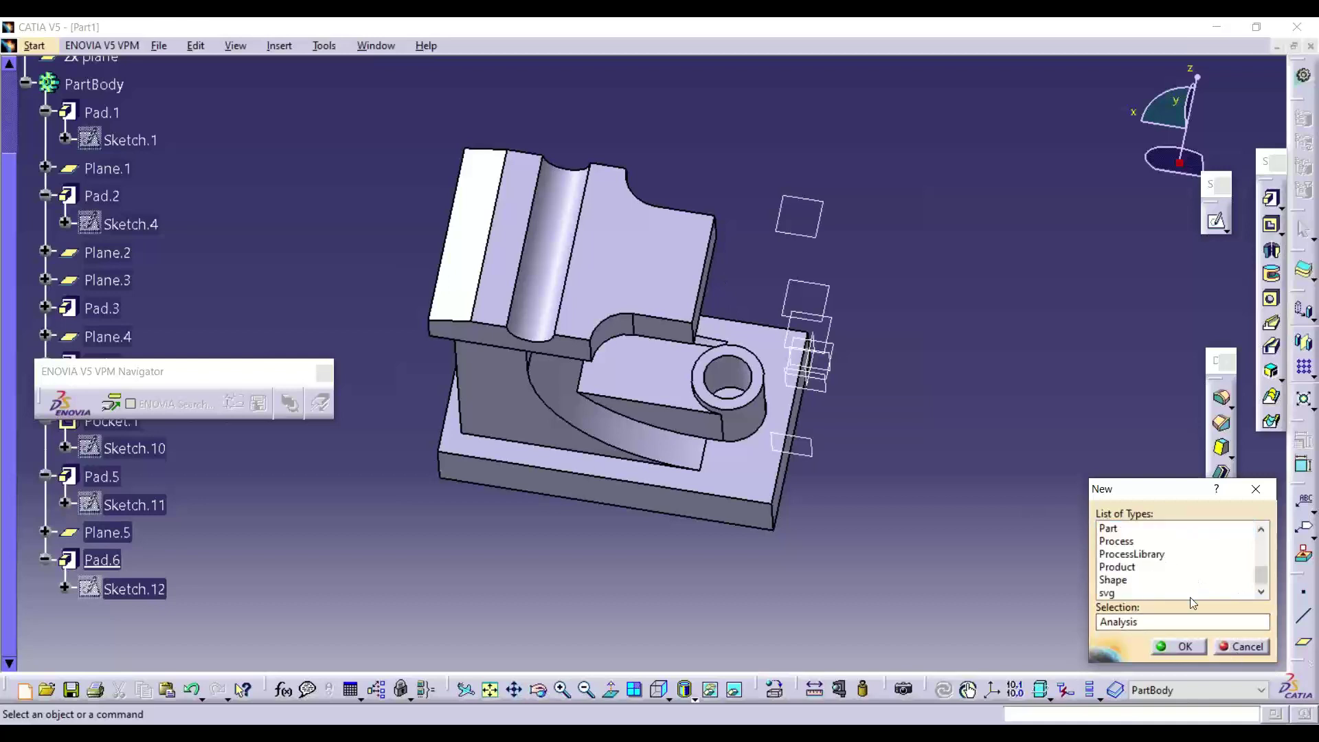
double_click(1122, 531)
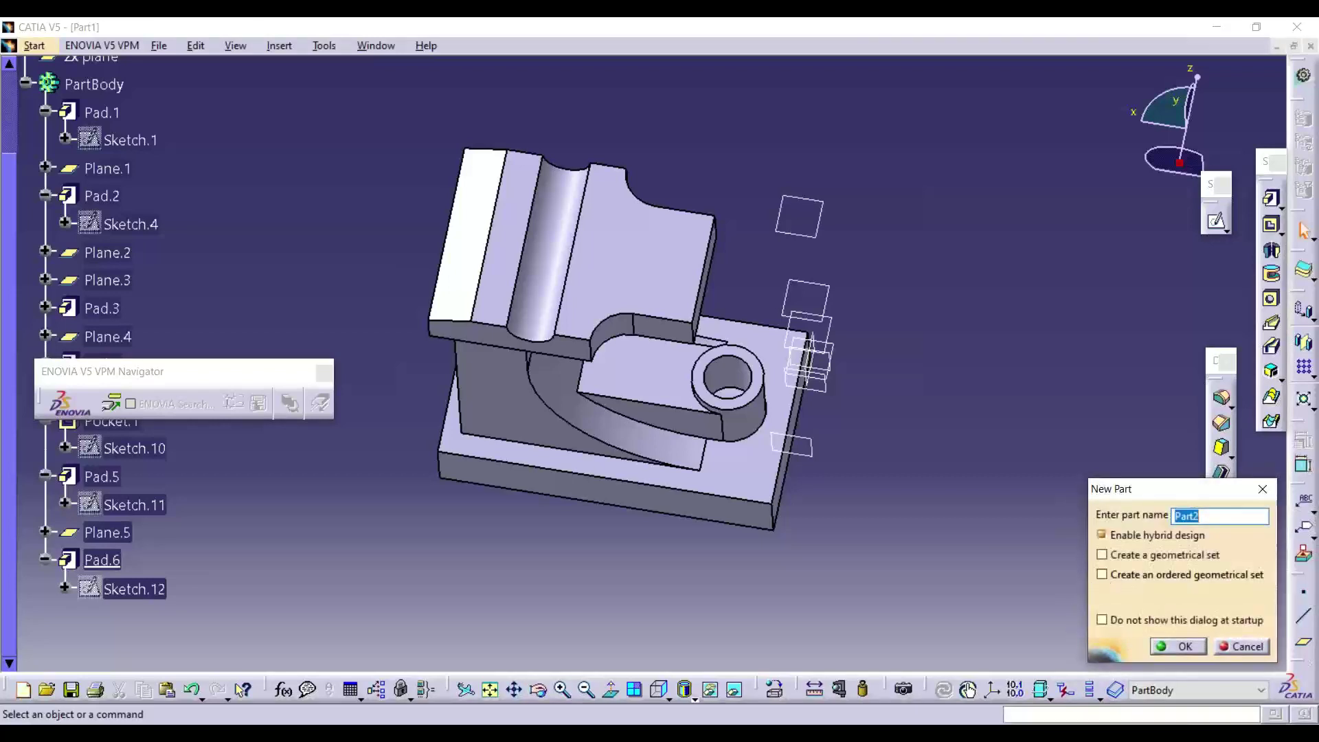
text(Example 17)
key(Return)
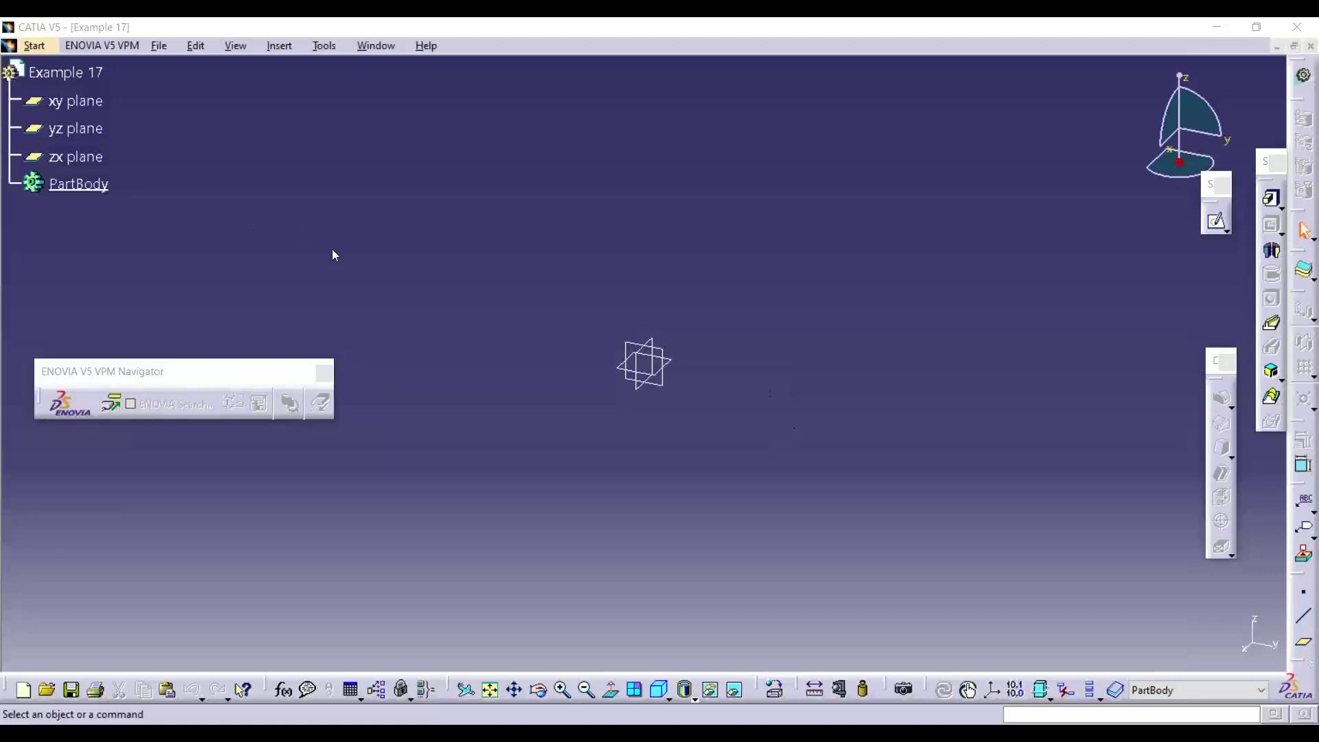
Step: Start a sketch on the xy plane and draw a vertical elongated hole, about 82 mm between centres and 13 mm in radius, beside the vertical axis
click(670, 363)
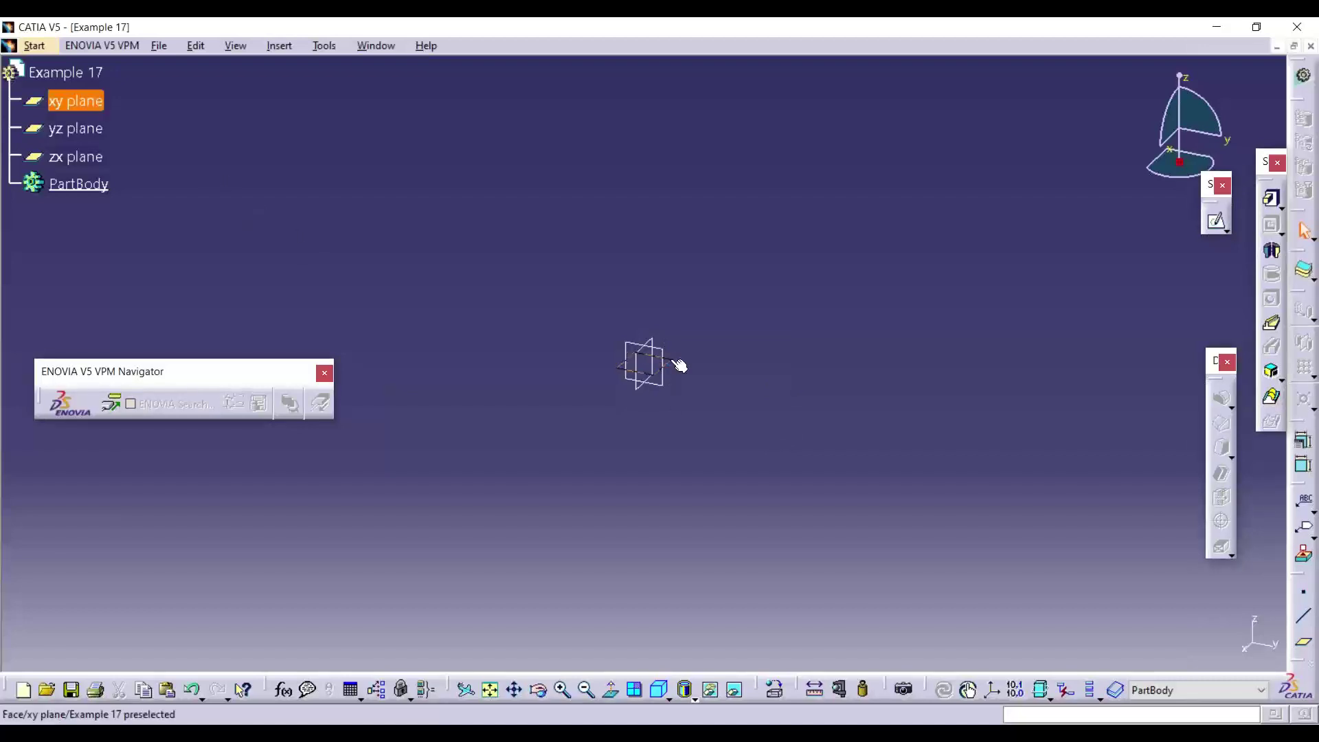
click(1217, 221)
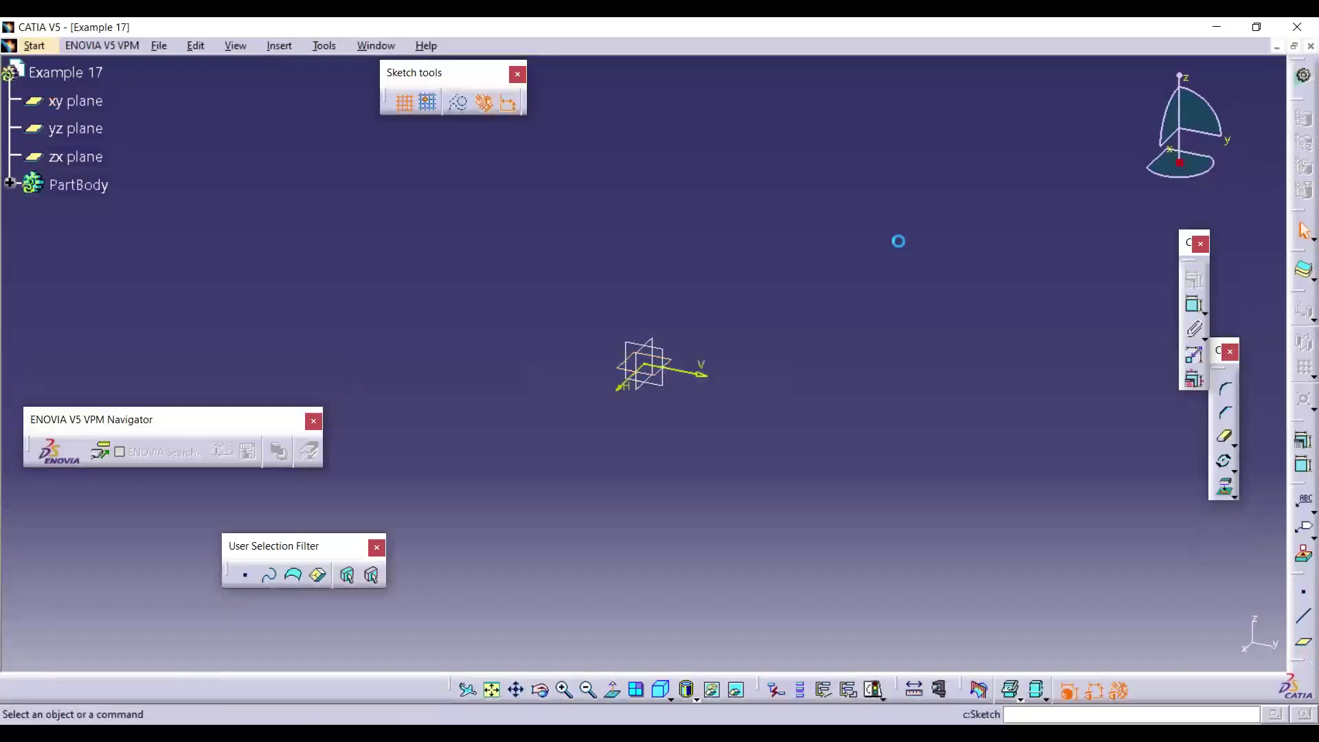
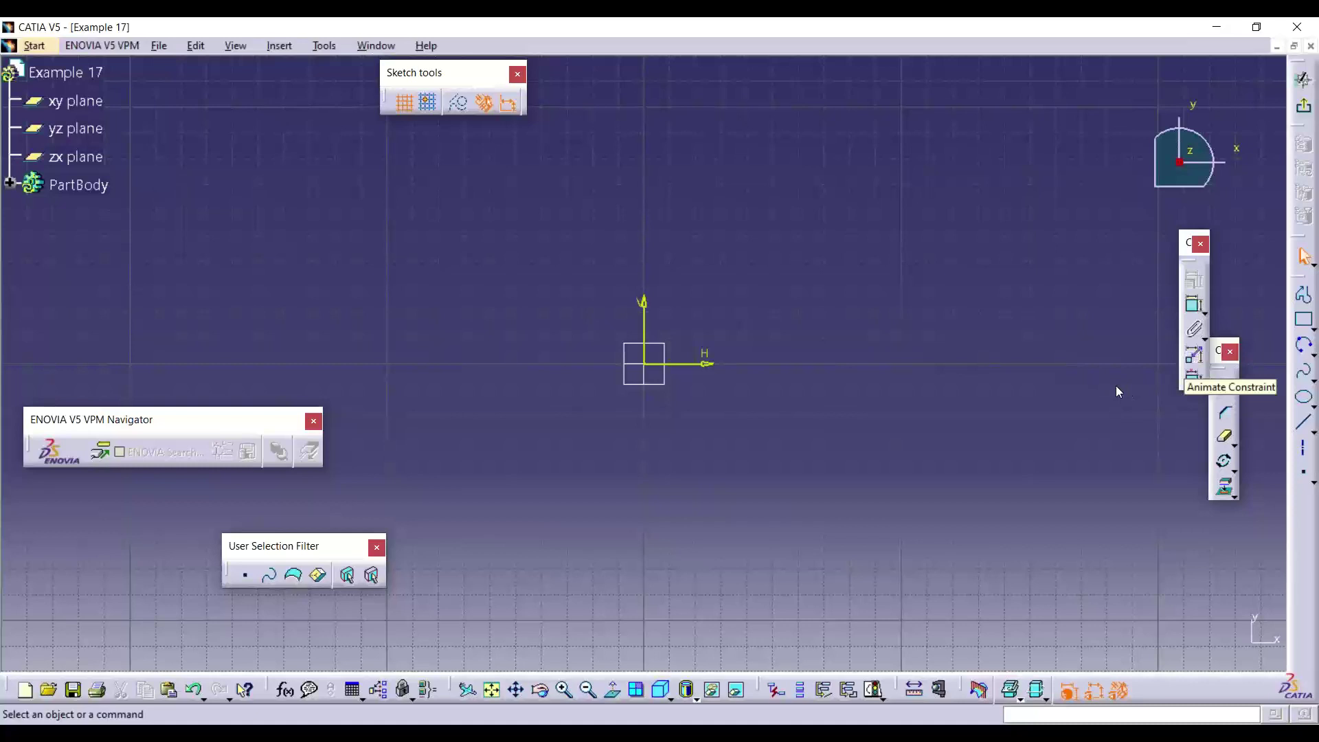
click(1314, 336)
click(1186, 344)
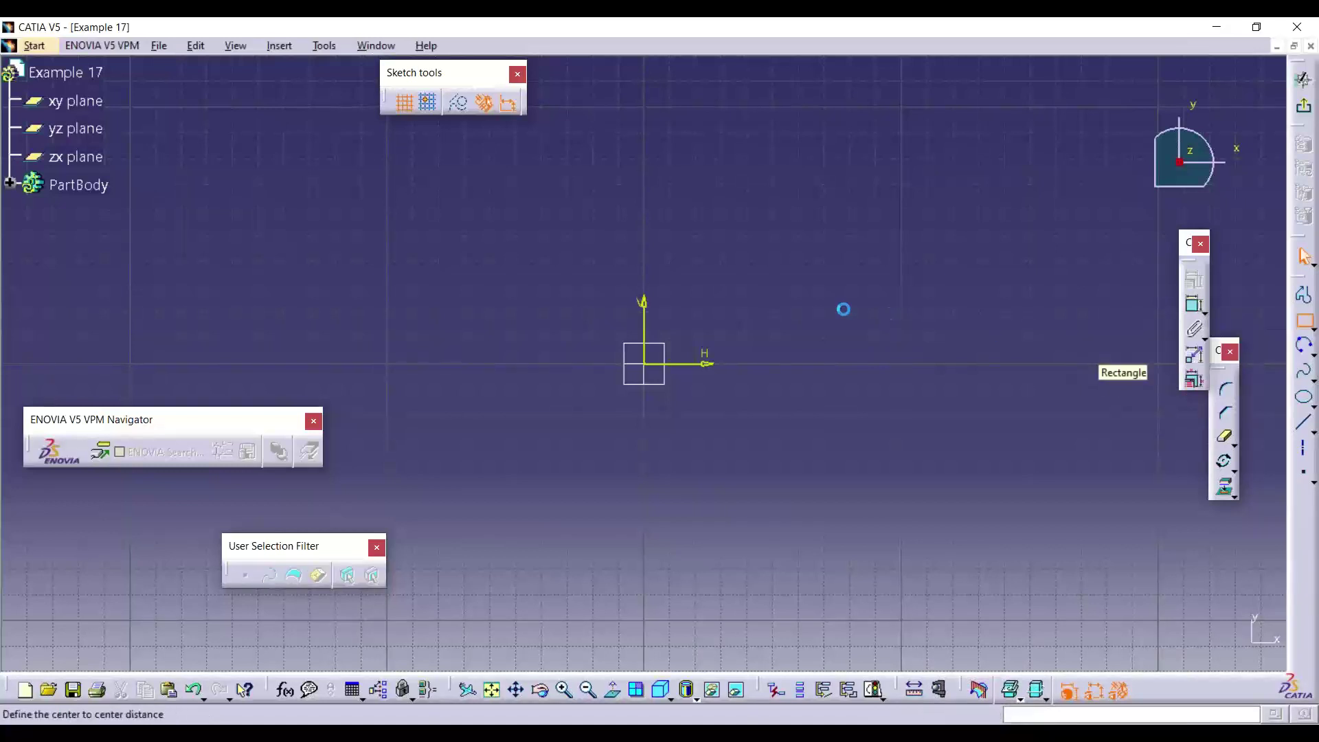
click(678, 253)
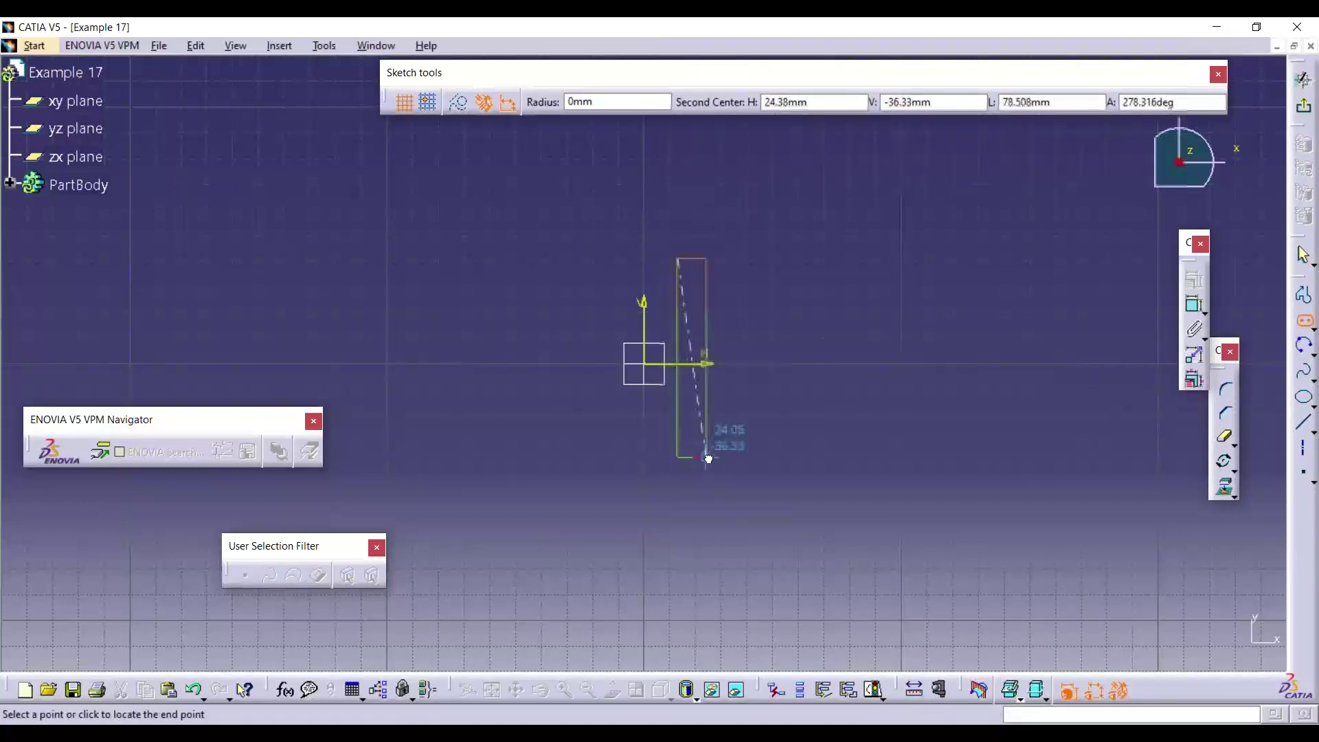
click(678, 471)
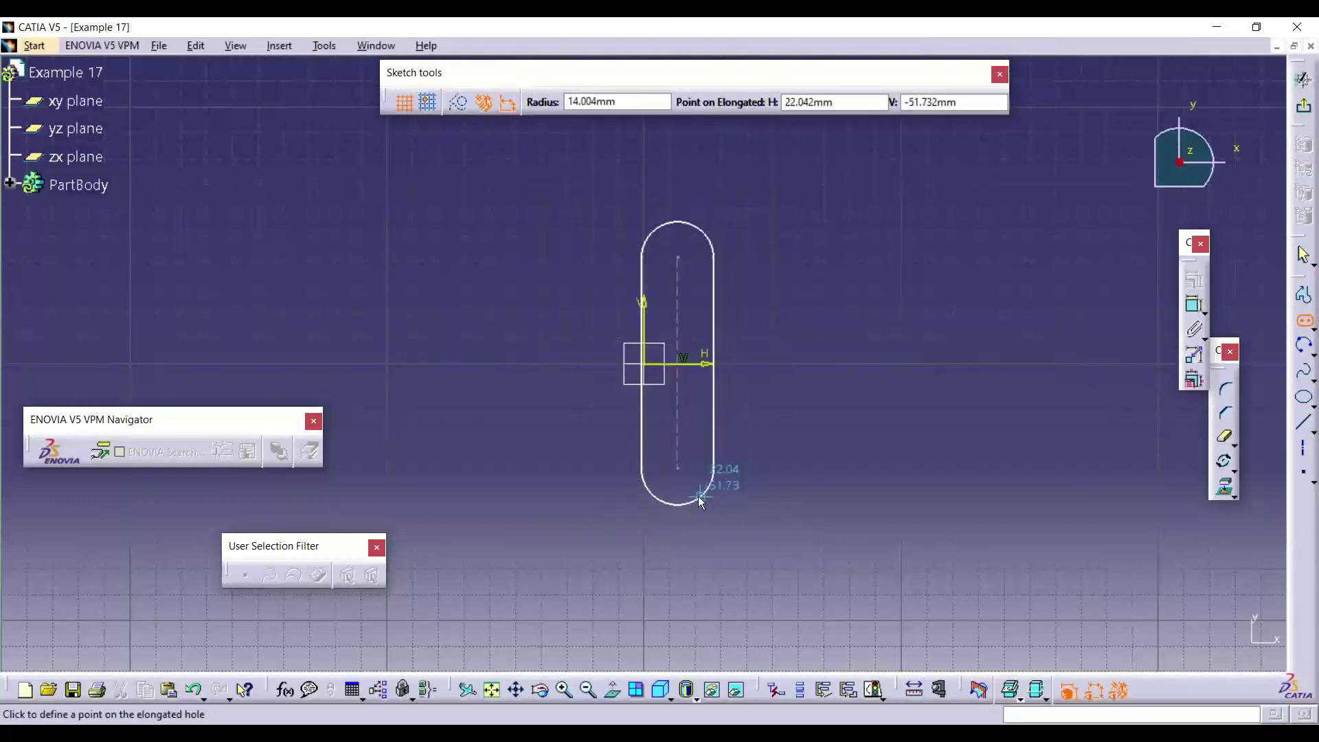
click(695, 496)
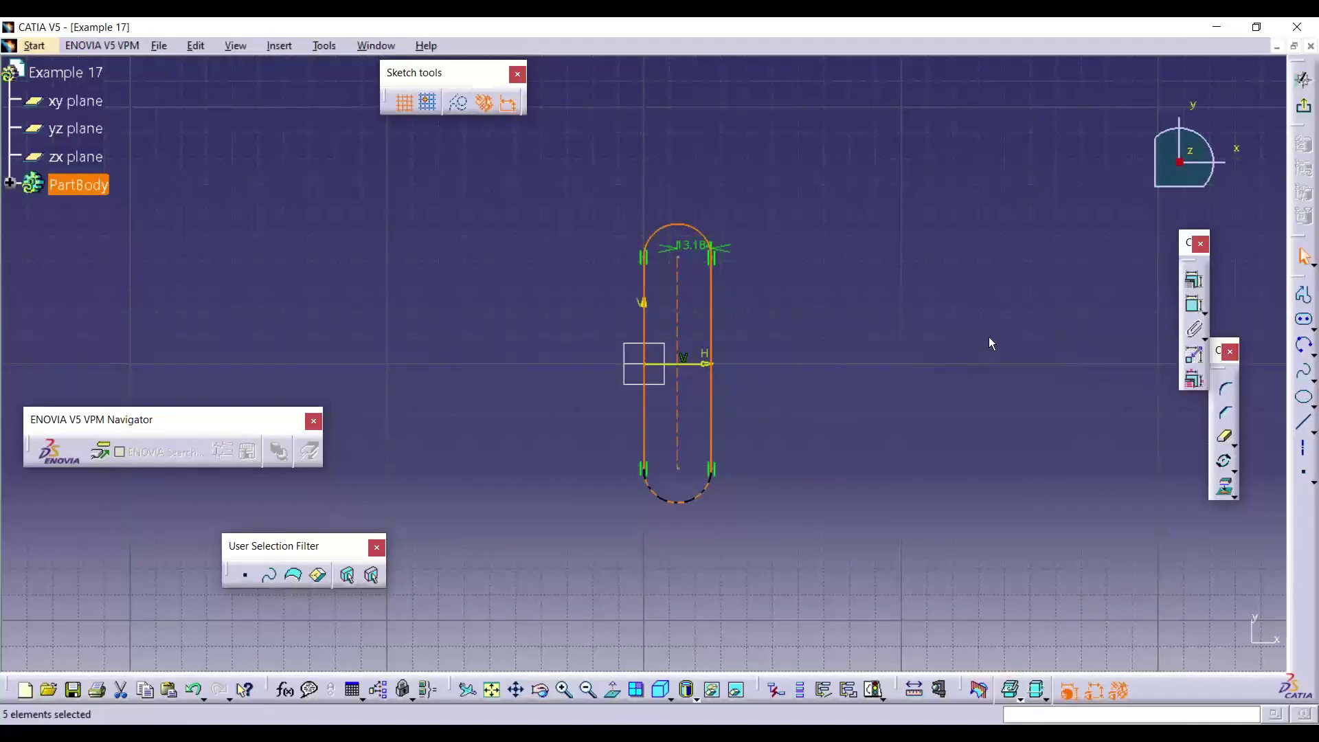
Step: Set the elongated hole's radius dimension to 13 mm
double_click(694, 246)
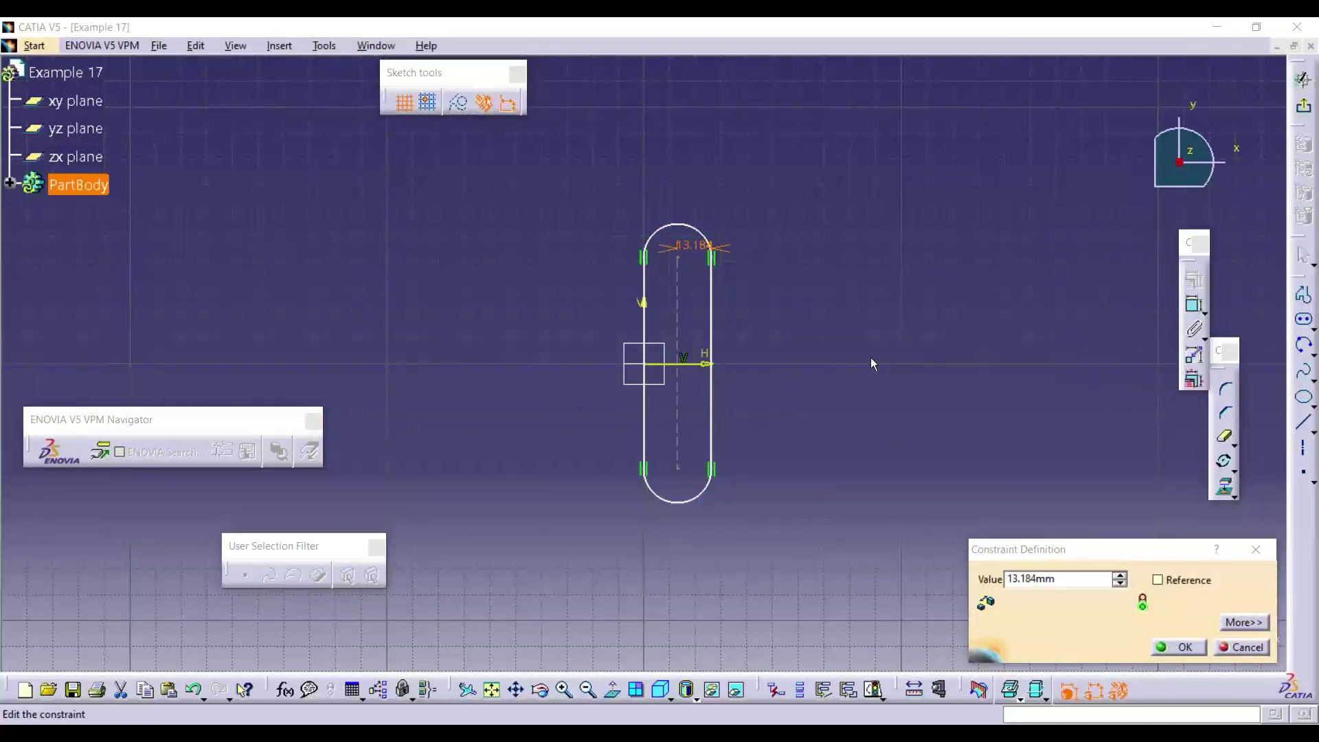
text(13)
key(Return)
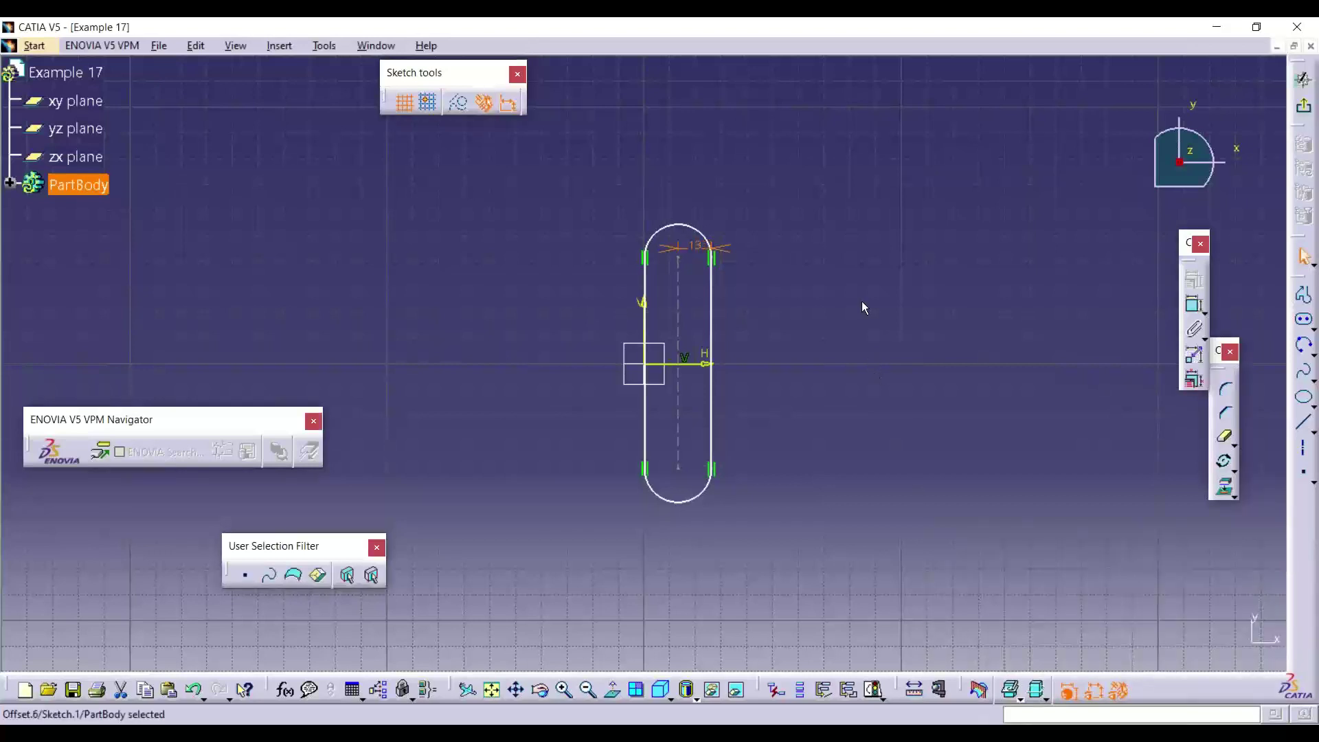
click(863, 302)
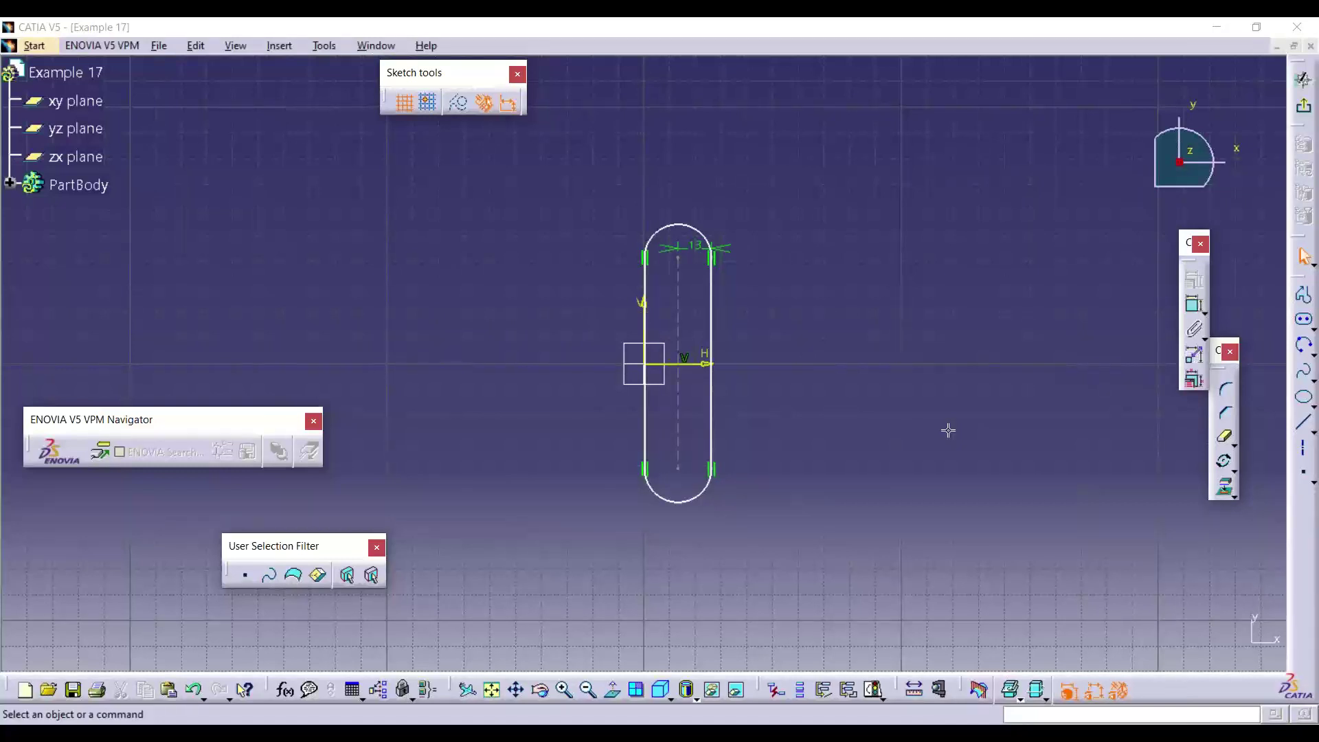
Step: Dimension the length of the elongated hole's centre line, placing the dimension to the right of the profile
click(1195, 307)
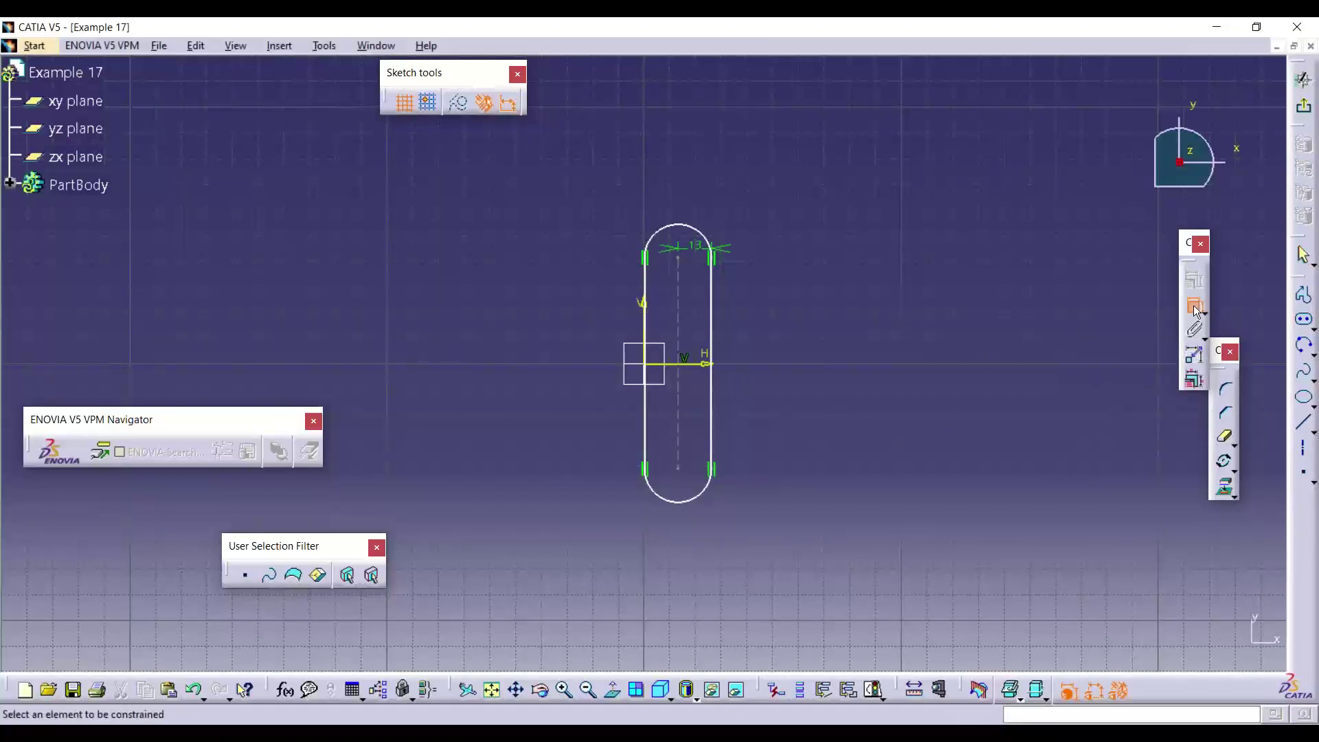
click(680, 316)
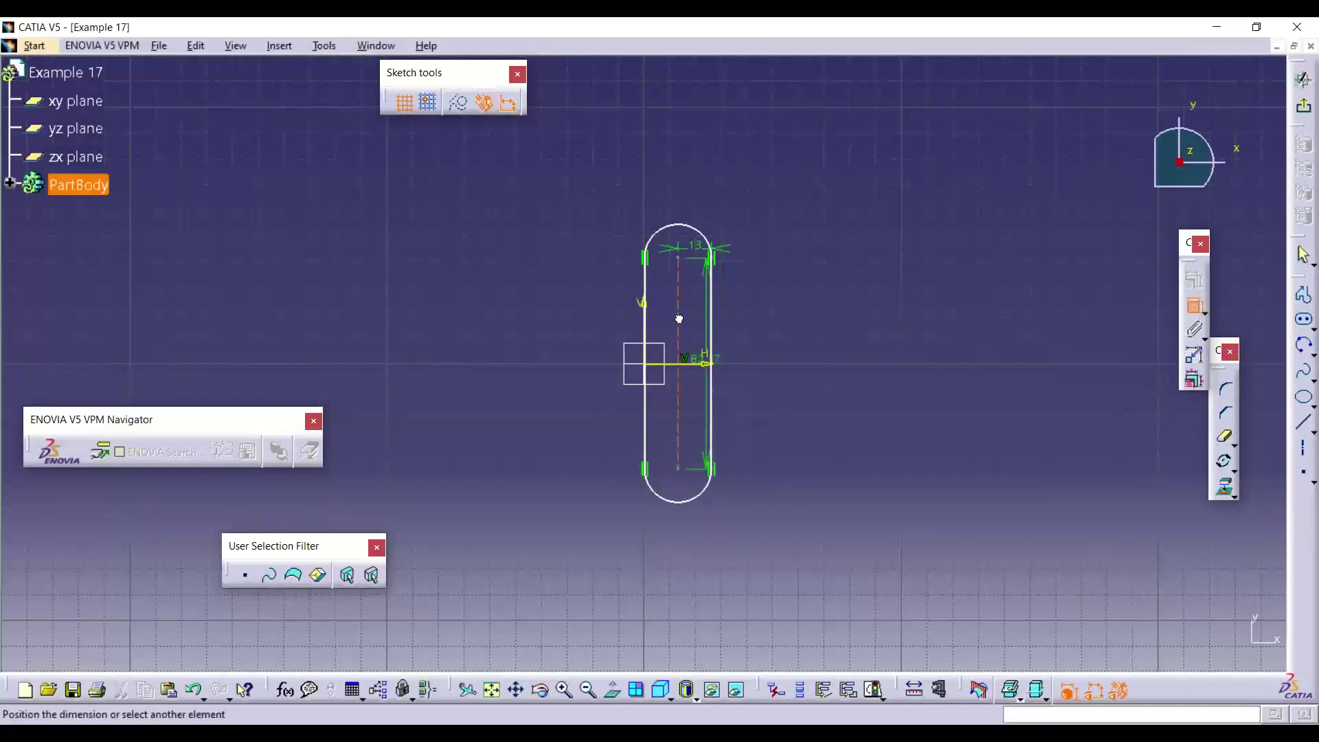
click(817, 320)
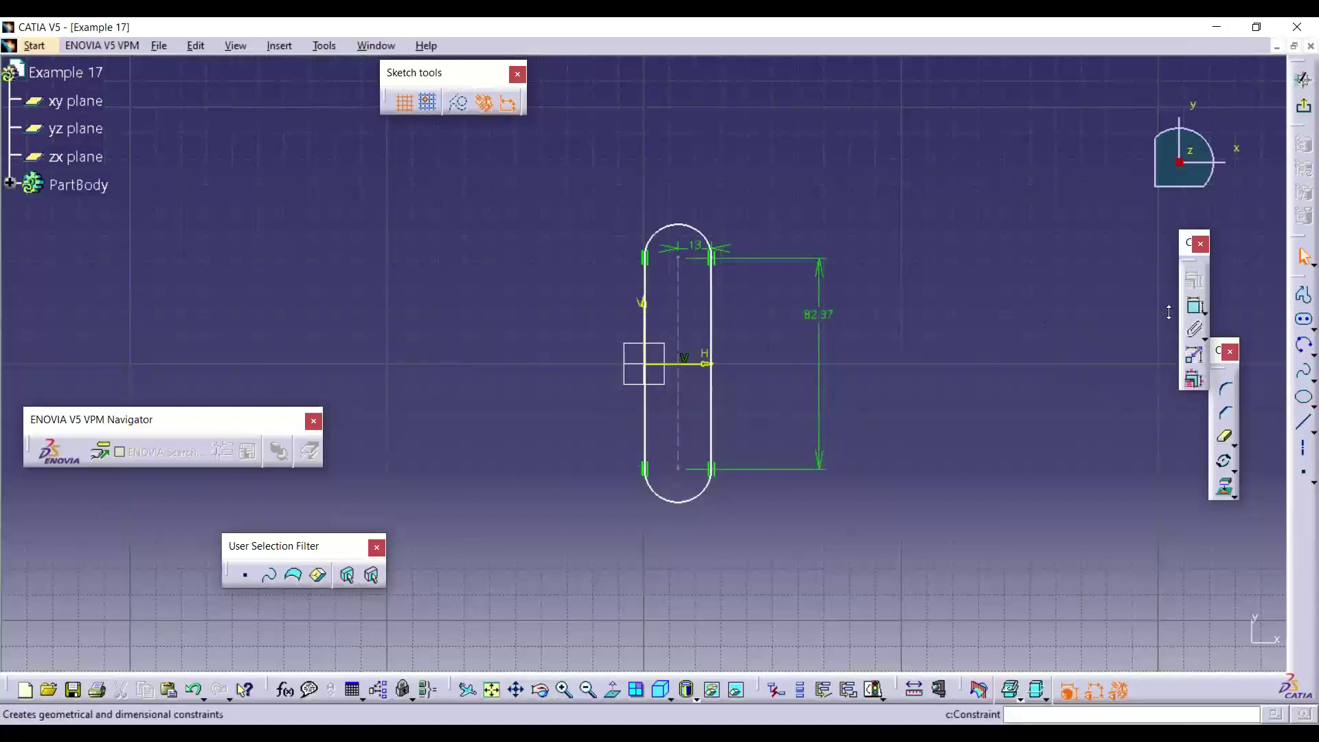
Step: Constrain the elongated hole's two arc centres with Symmetry about the horizontal axis
click(1194, 304)
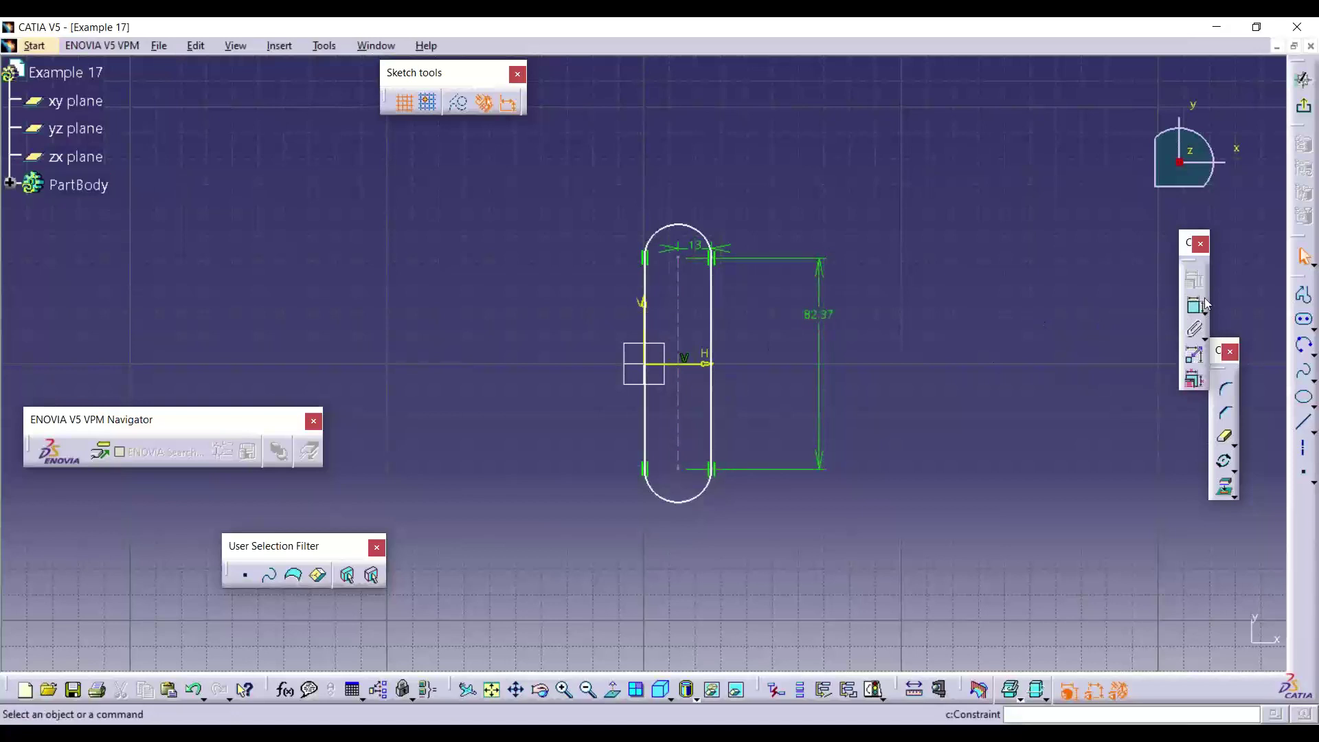
click(679, 259)
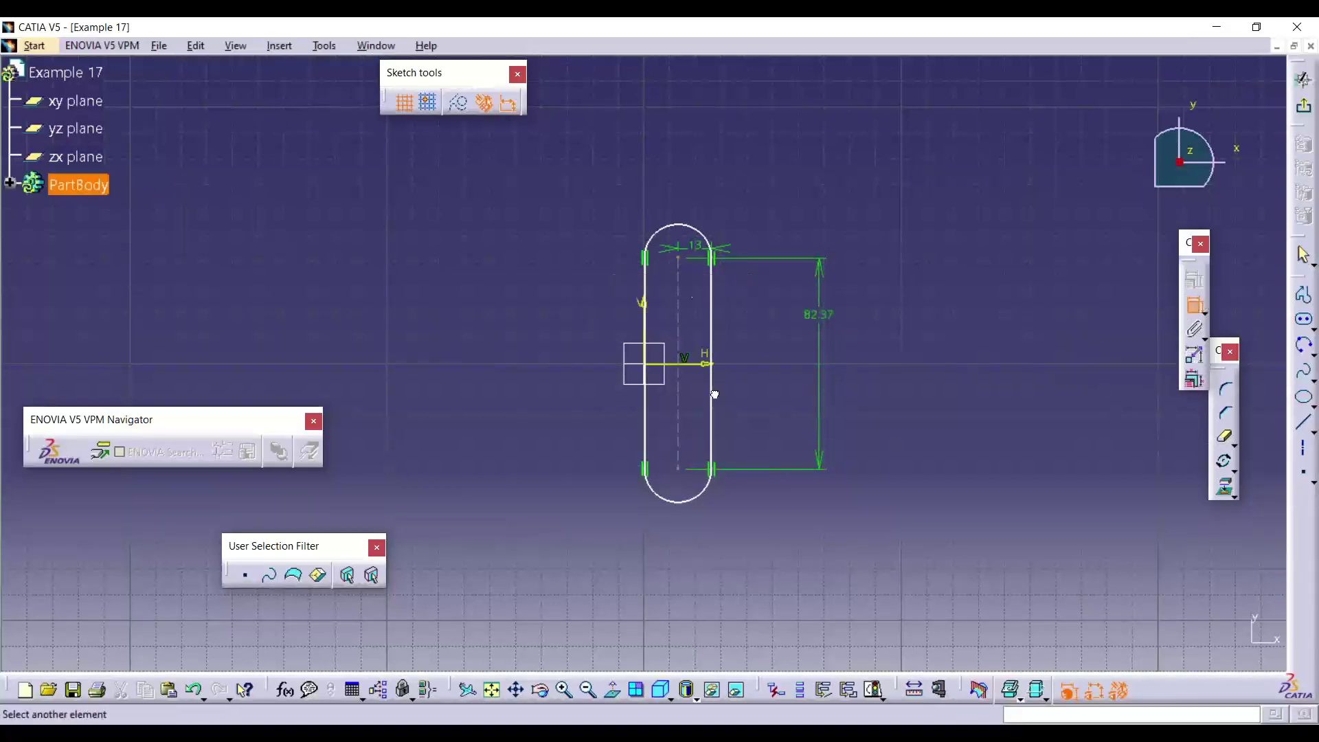
click(681, 470)
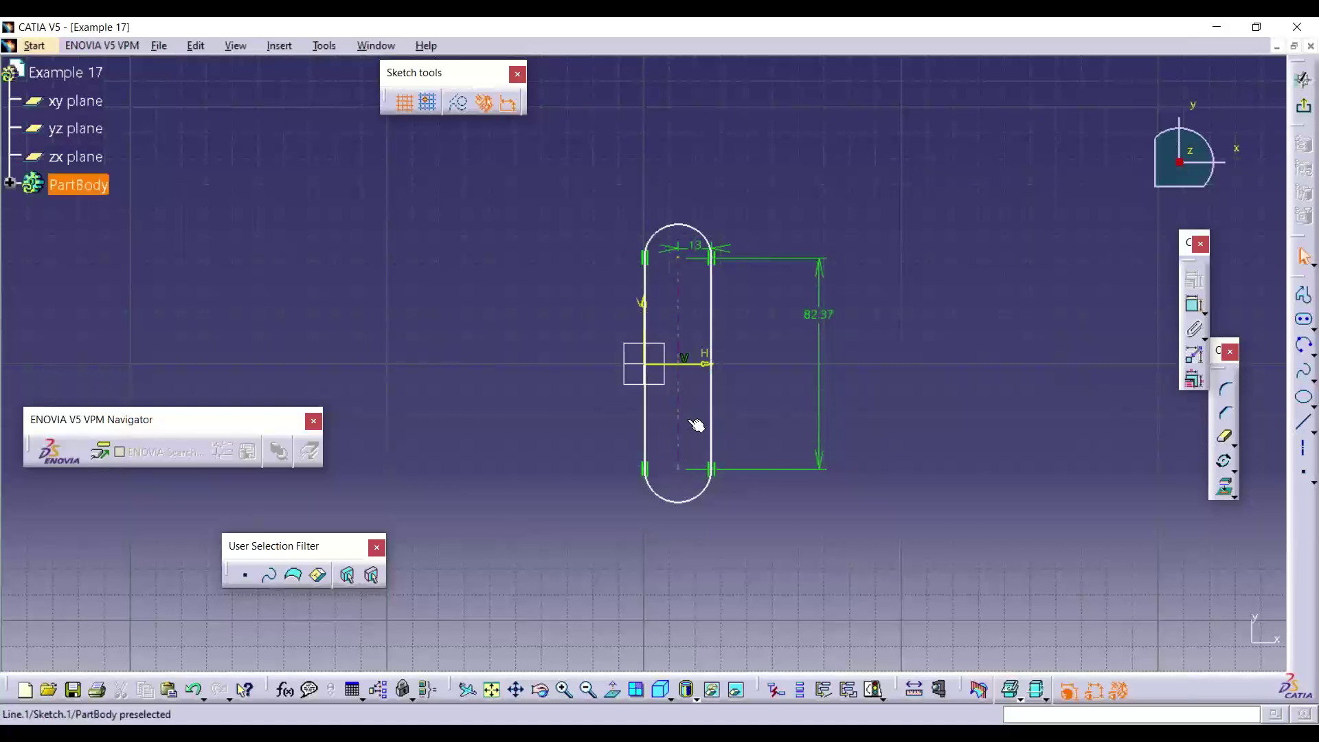
click(684, 470)
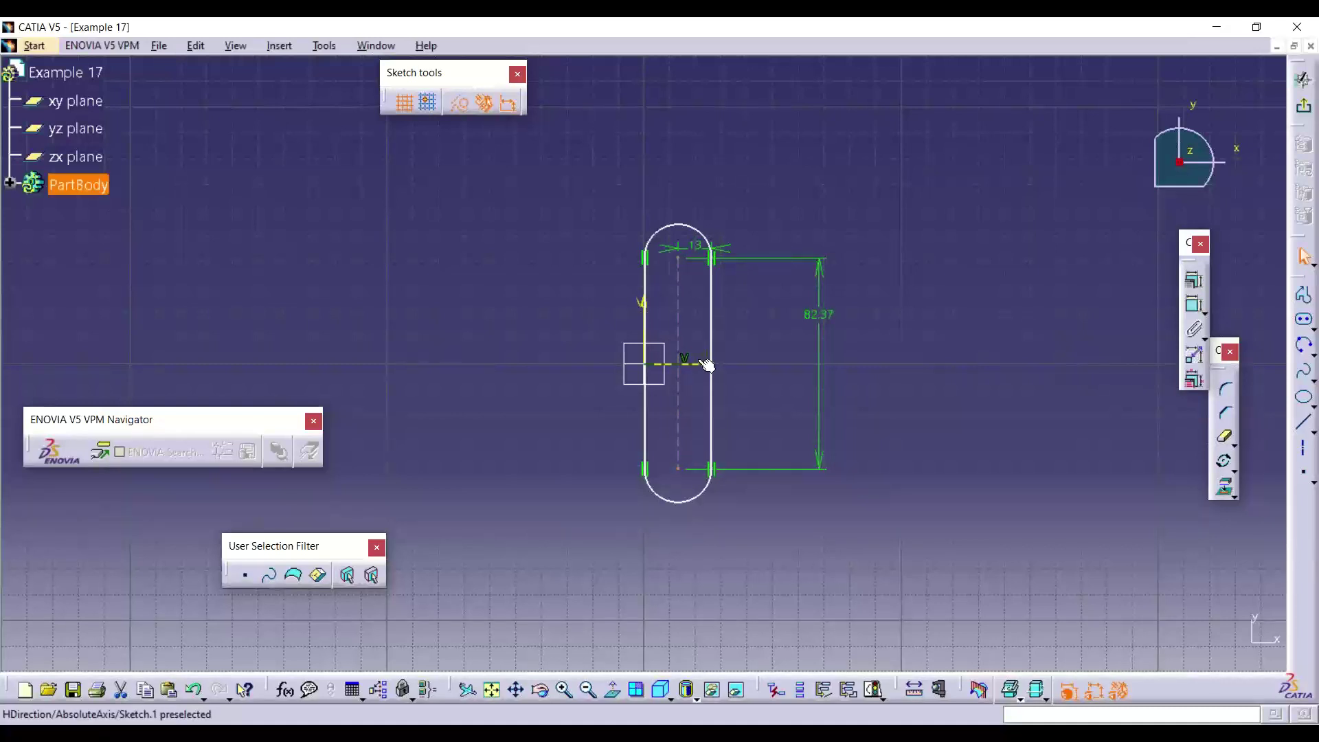
ctrl+click(677, 258)
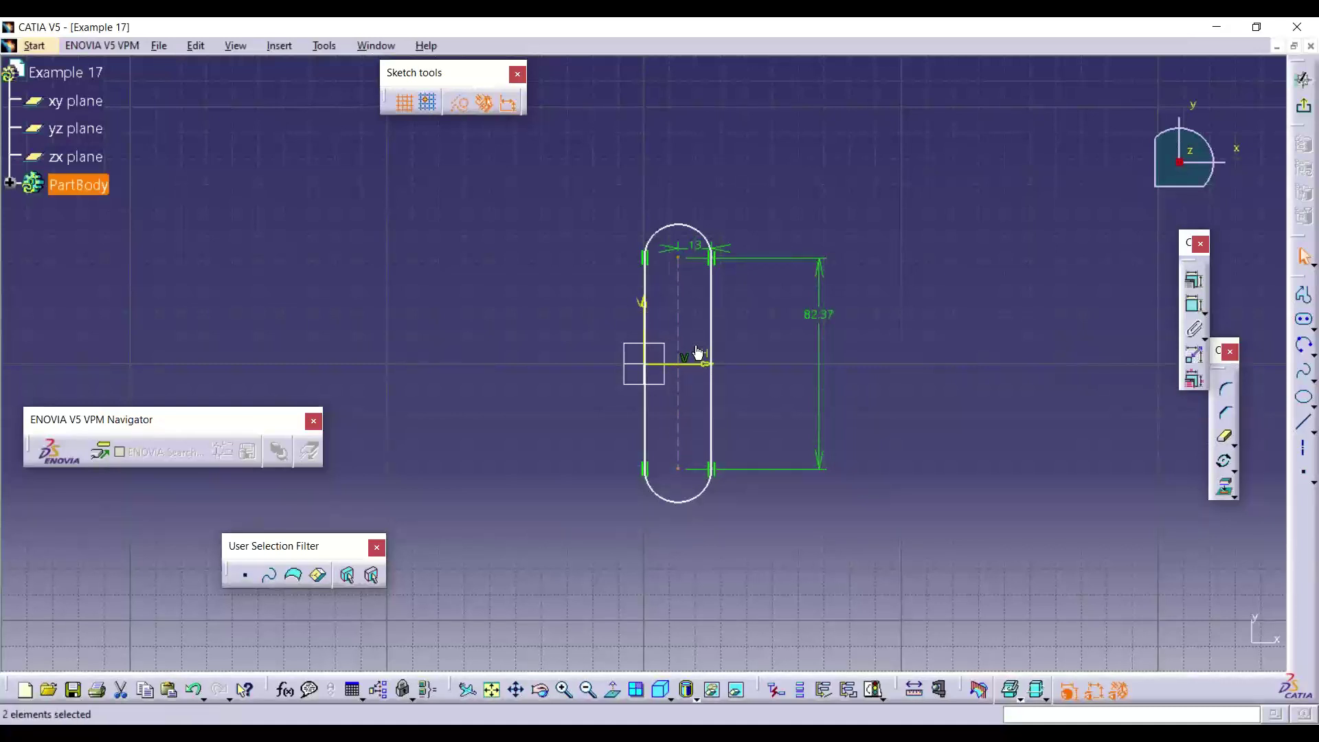
ctrl+click(693, 362)
click(1195, 304)
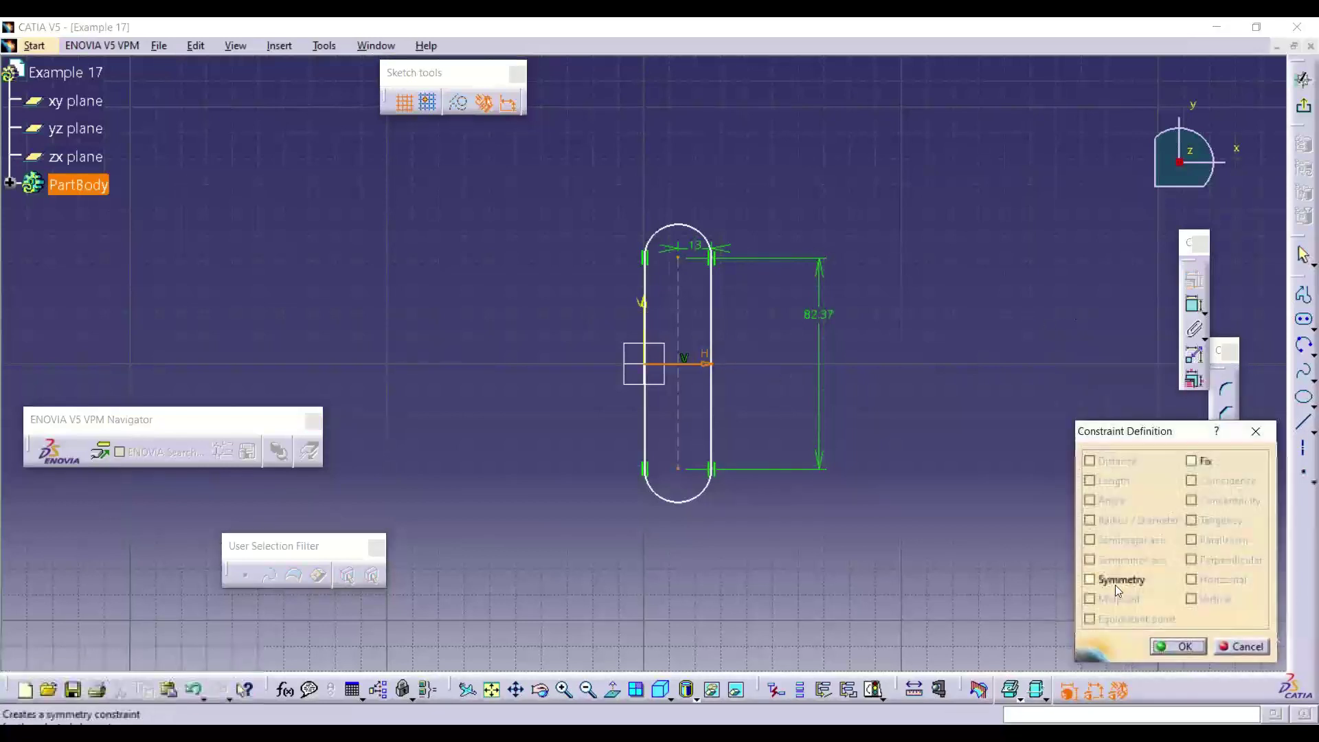
click(1112, 583)
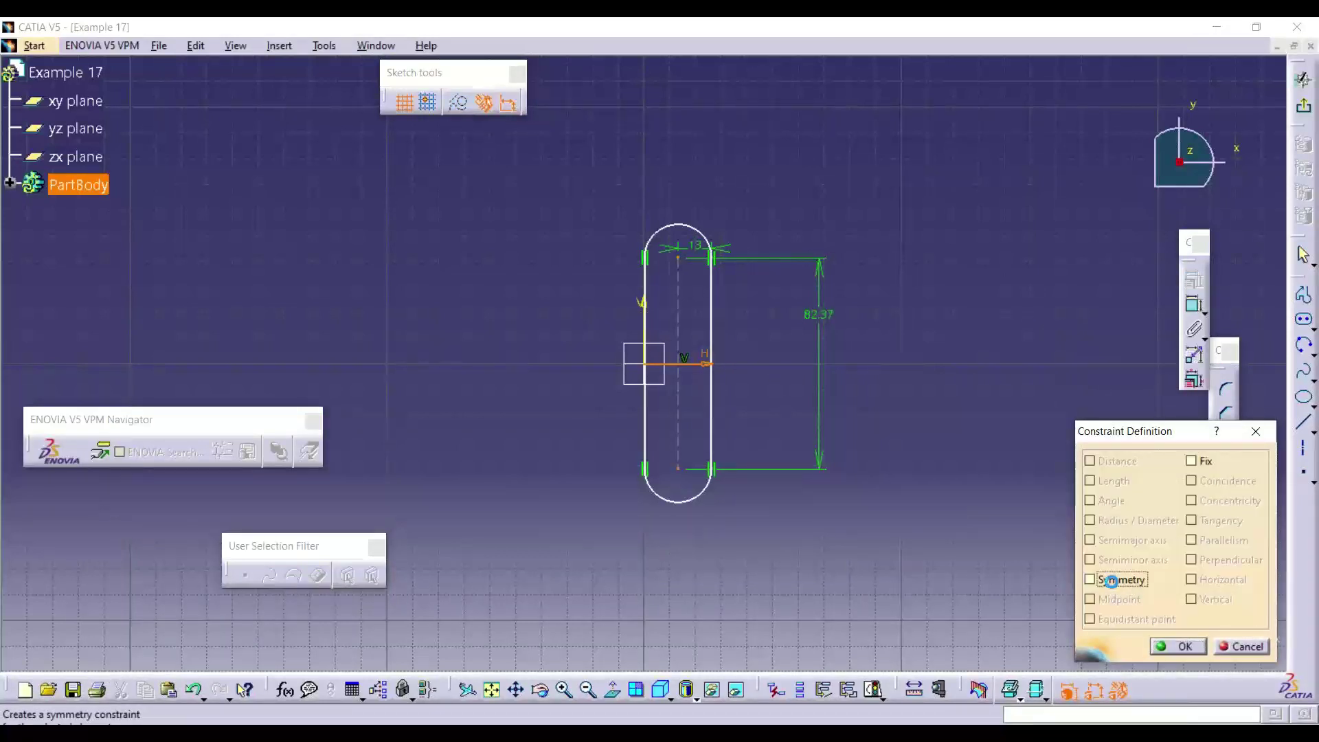
click(1185, 647)
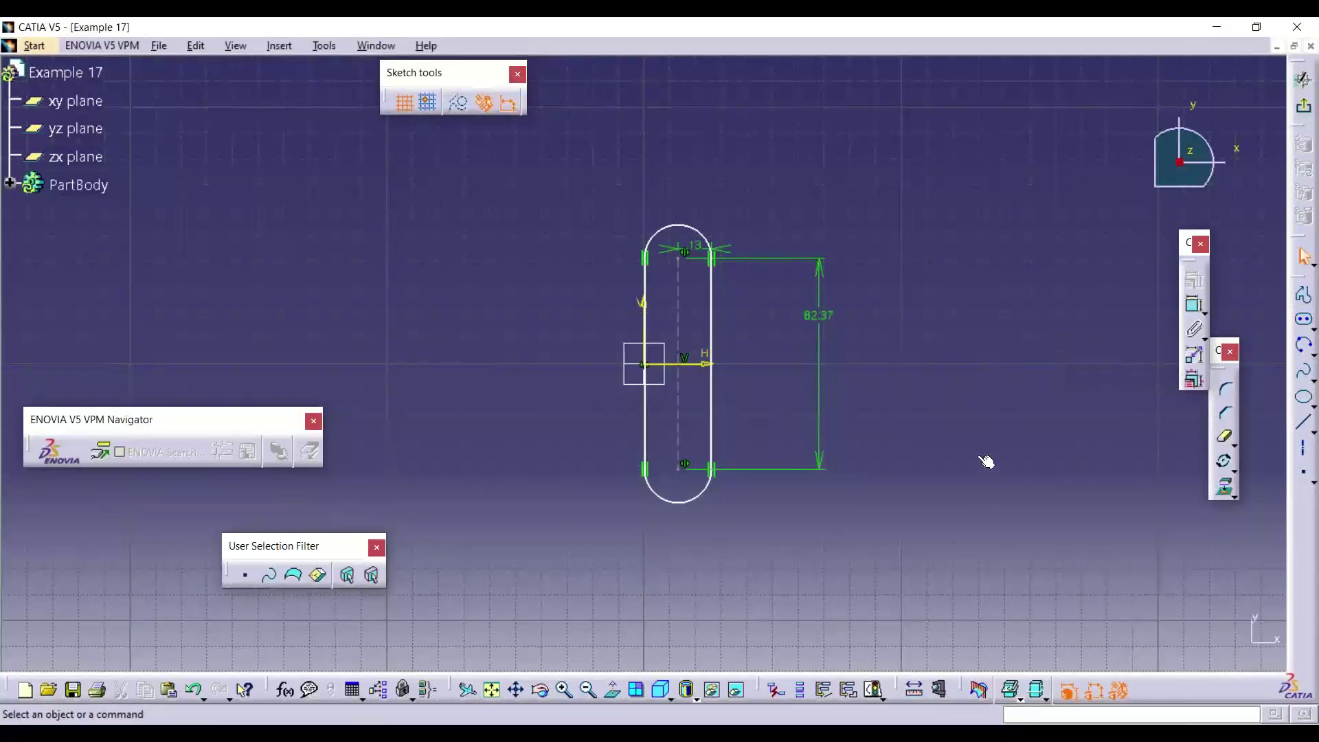
Step: Make the elongated hole's left straight edge coincident with the vertical axis
click(1194, 307)
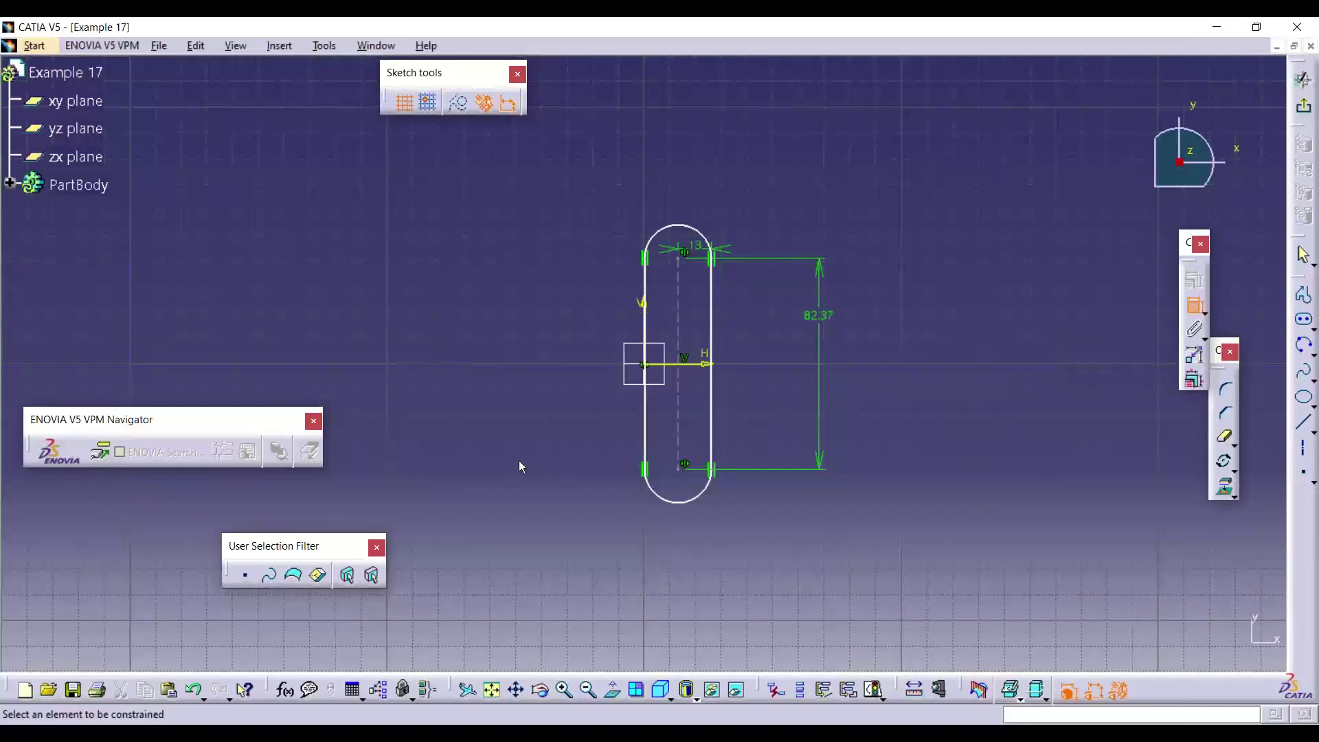
click(649, 280)
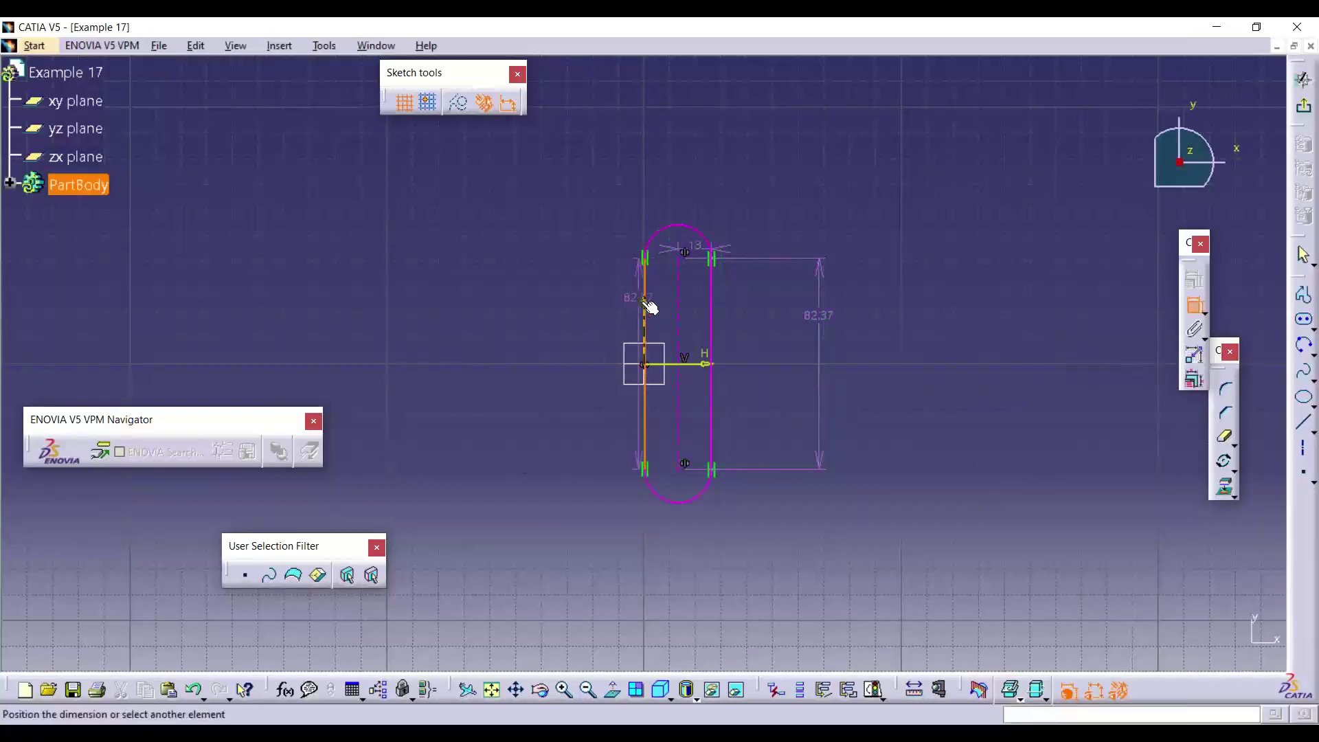
click(649, 306)
right_click(568, 310)
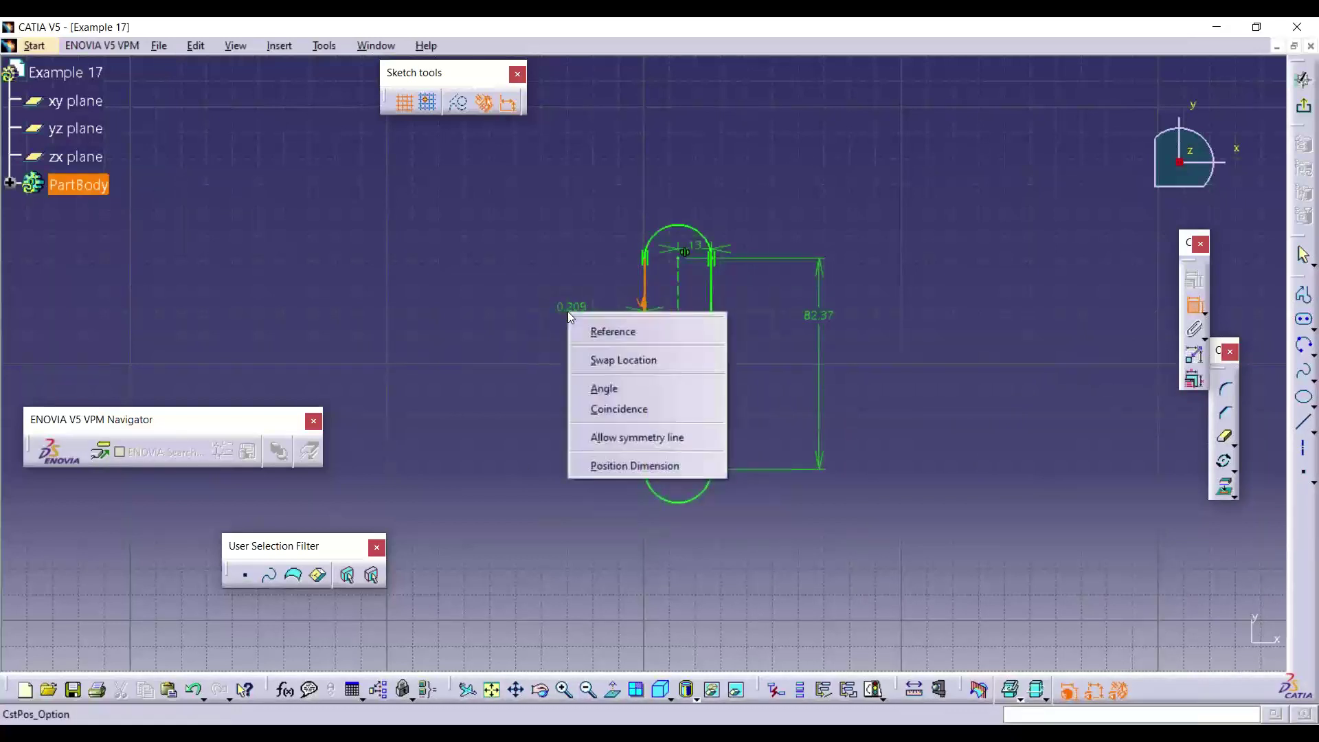
click(617, 410)
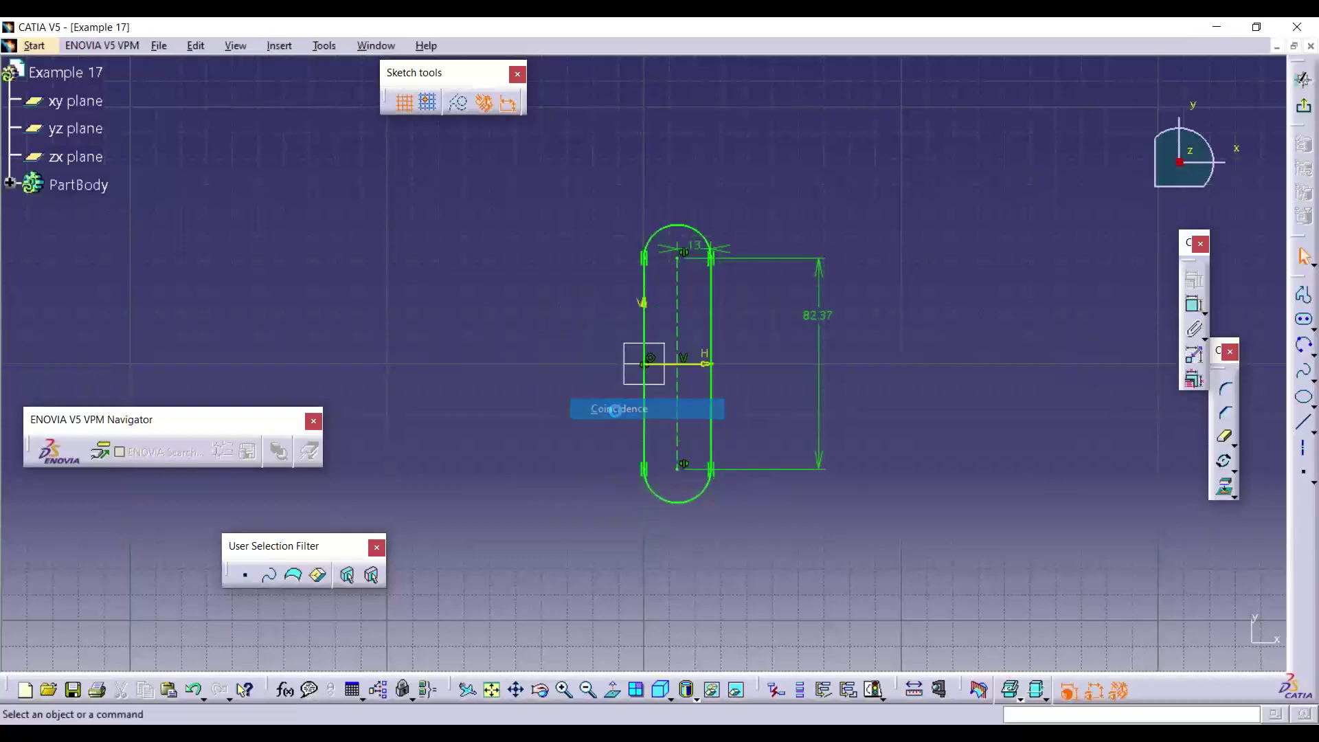
Step: Set the elongated hole's centre-to-centre length to 63 mm and move that dimension to the left of the profile
double_click(822, 313)
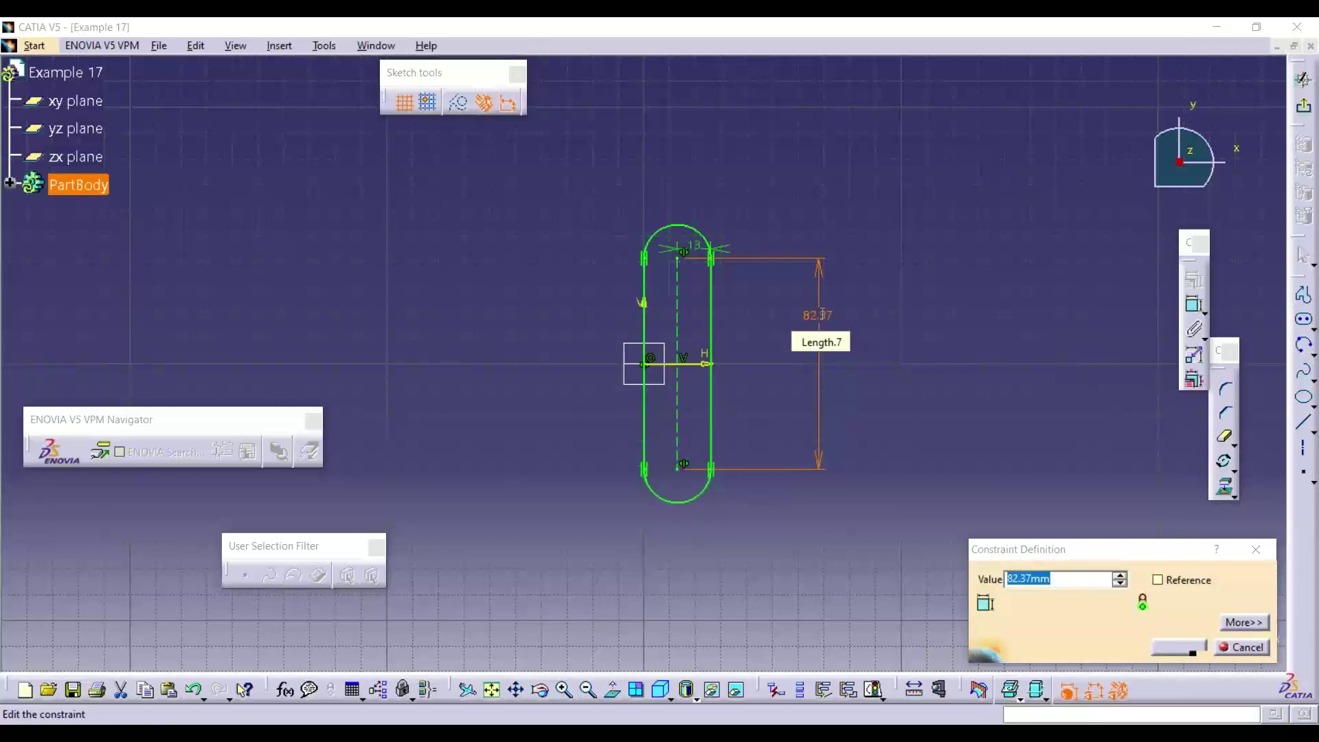
text(63)
key(Return)
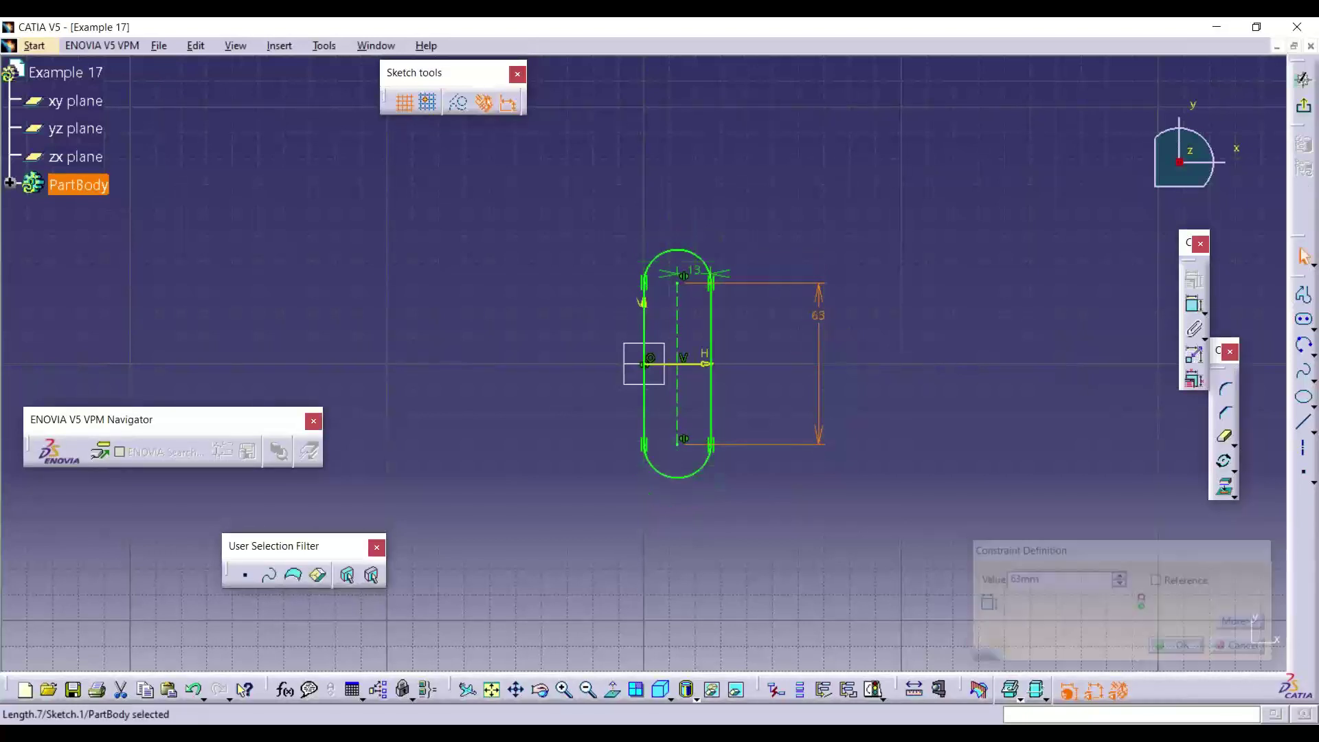
click(829, 204)
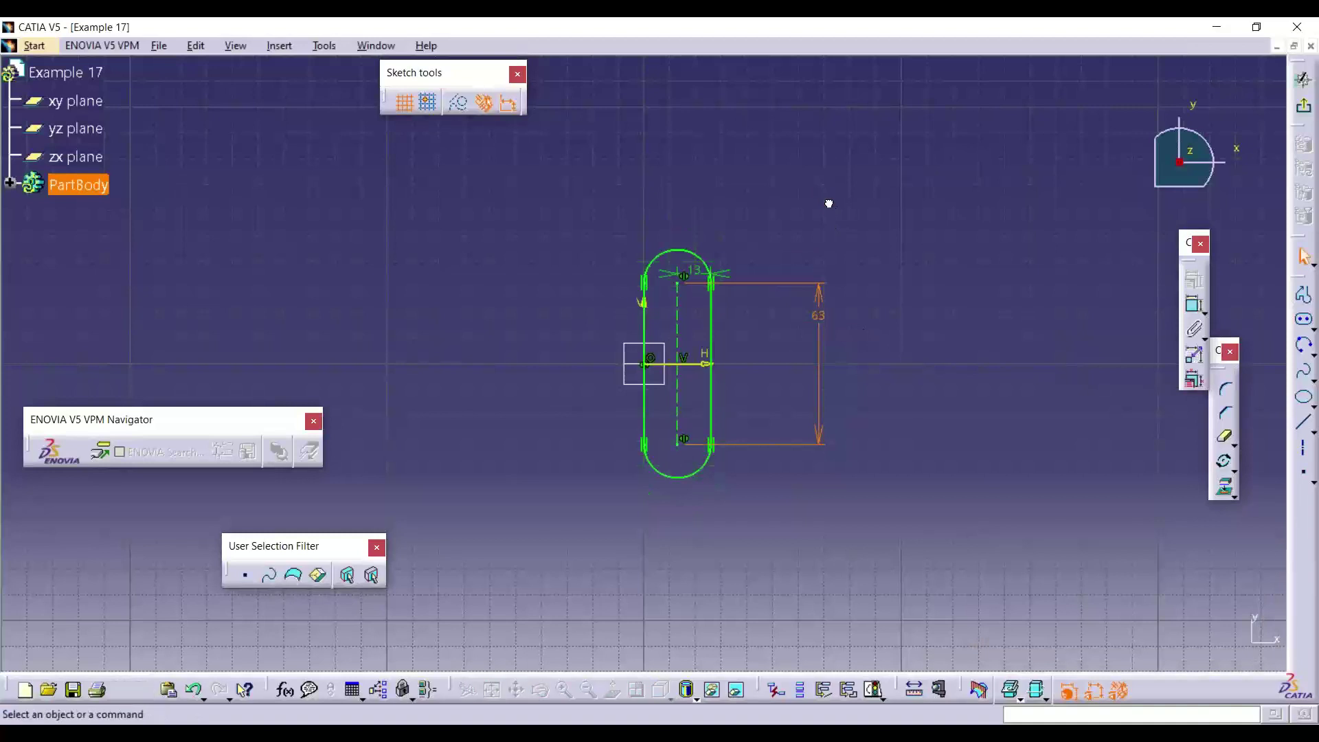
click(820, 313)
drag(825, 294, 575, 312)
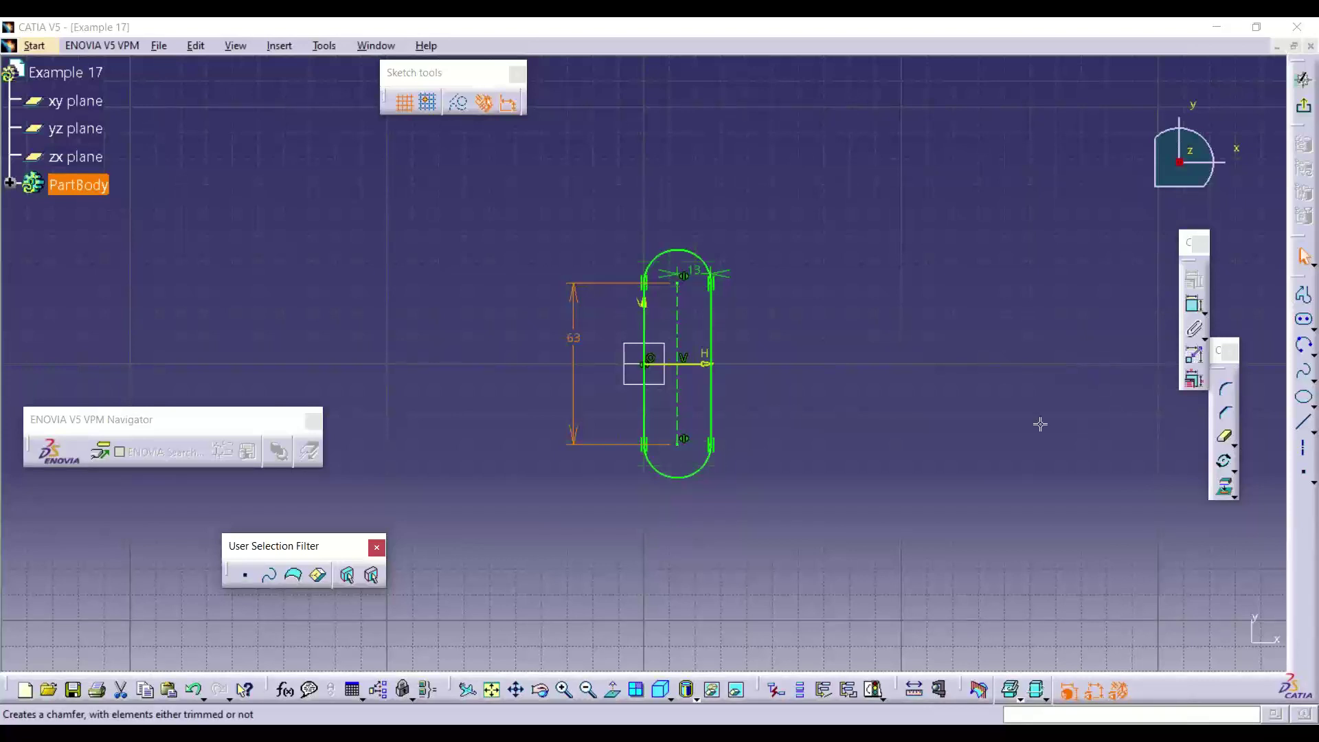
Step: Draw a three-line rectangular profile extending right from the upper end of the elongated hole's right edge and returning to that edge
click(1303, 295)
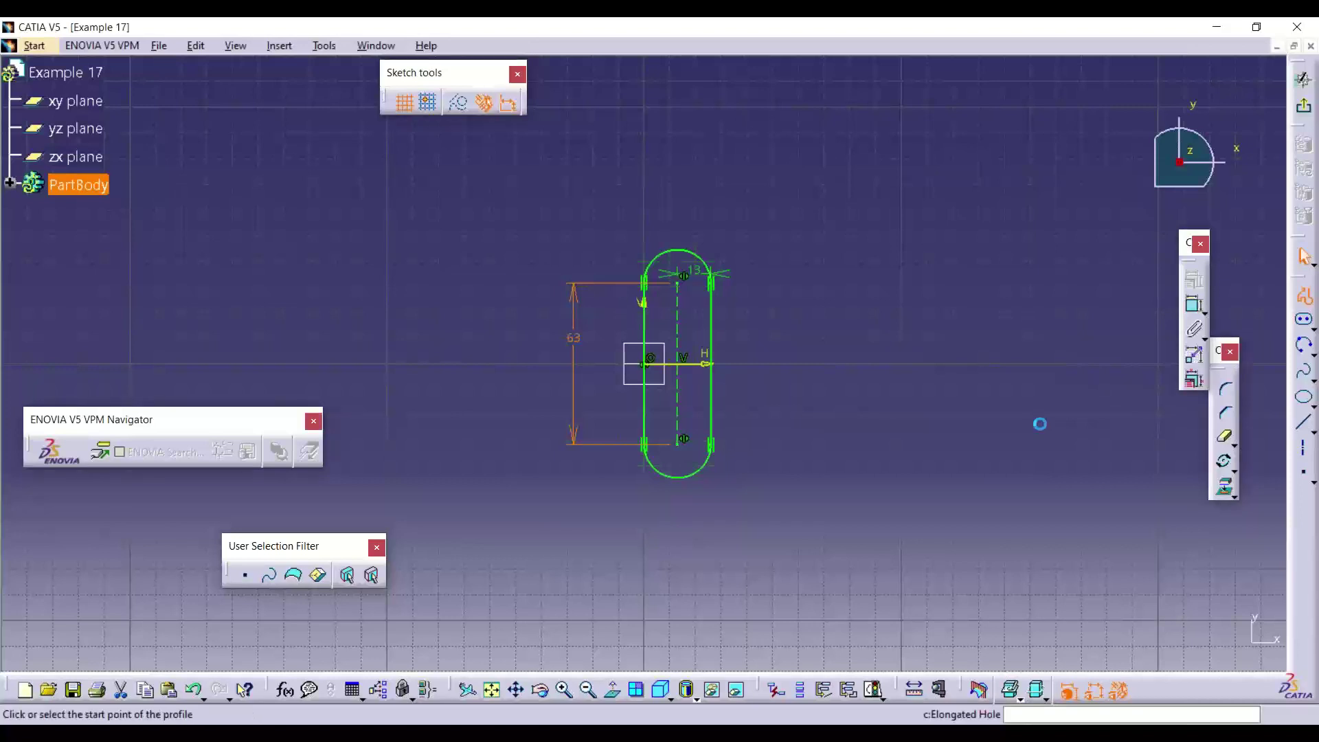
click(718, 285)
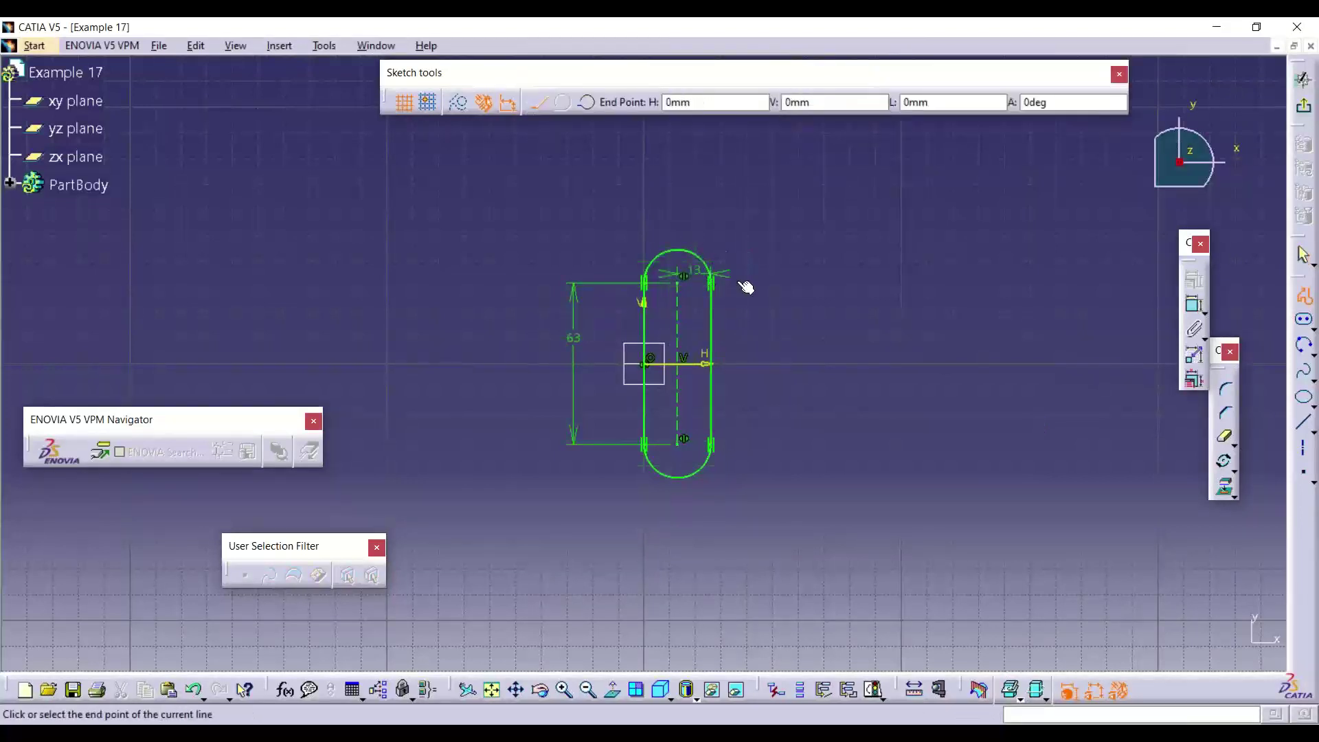
click(980, 283)
drag(986, 434, 985, 433)
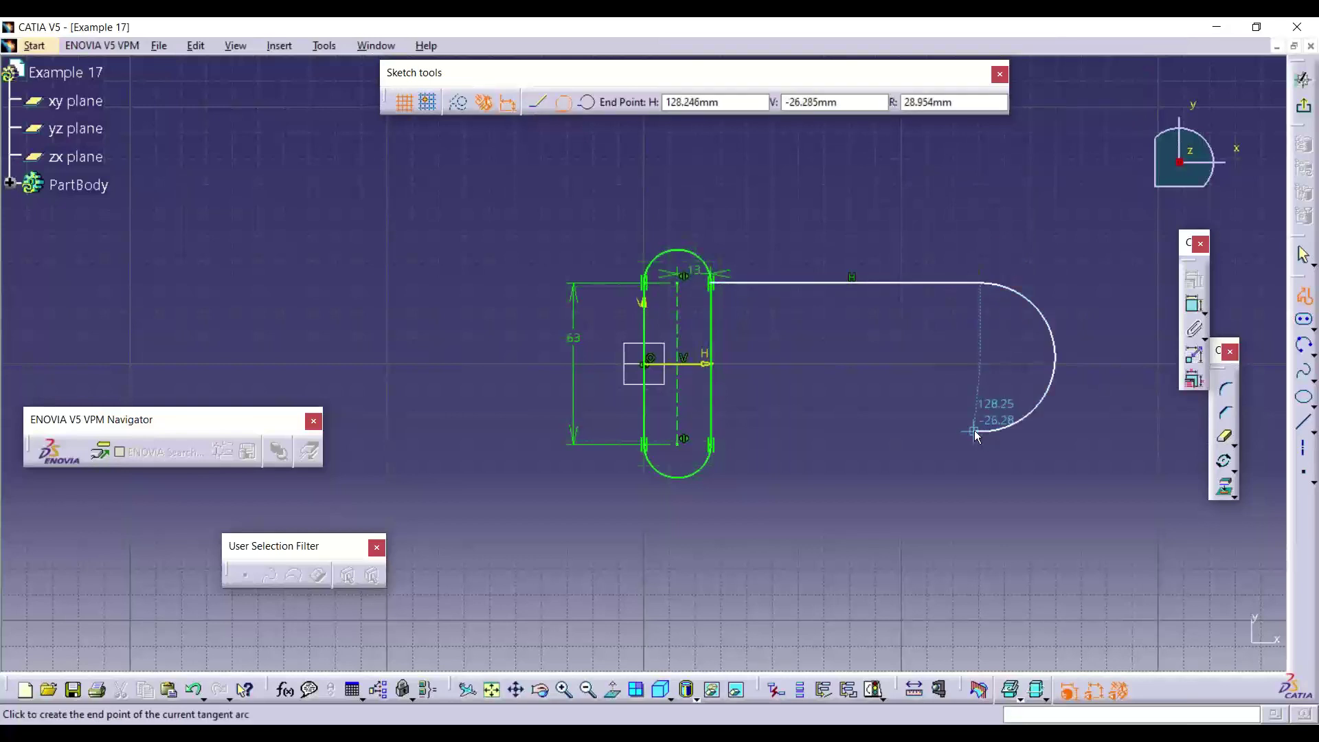
click(537, 102)
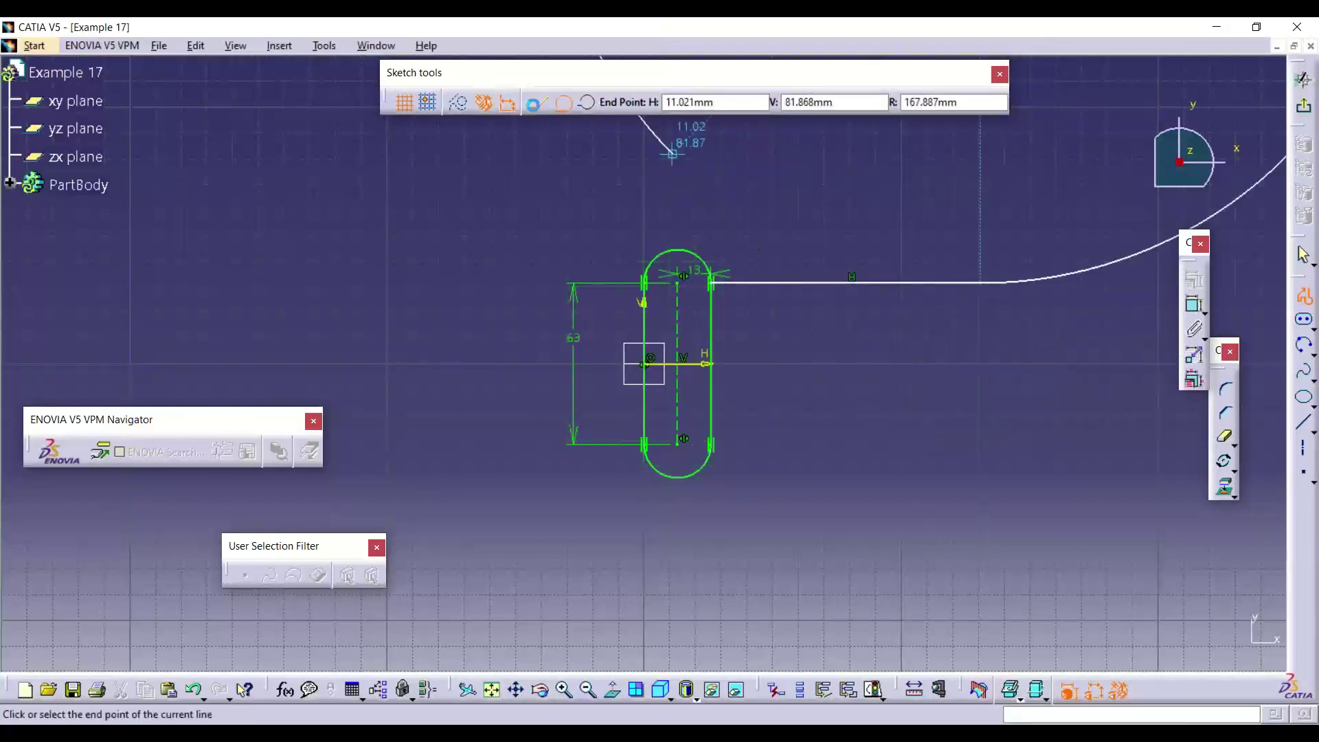
click(982, 423)
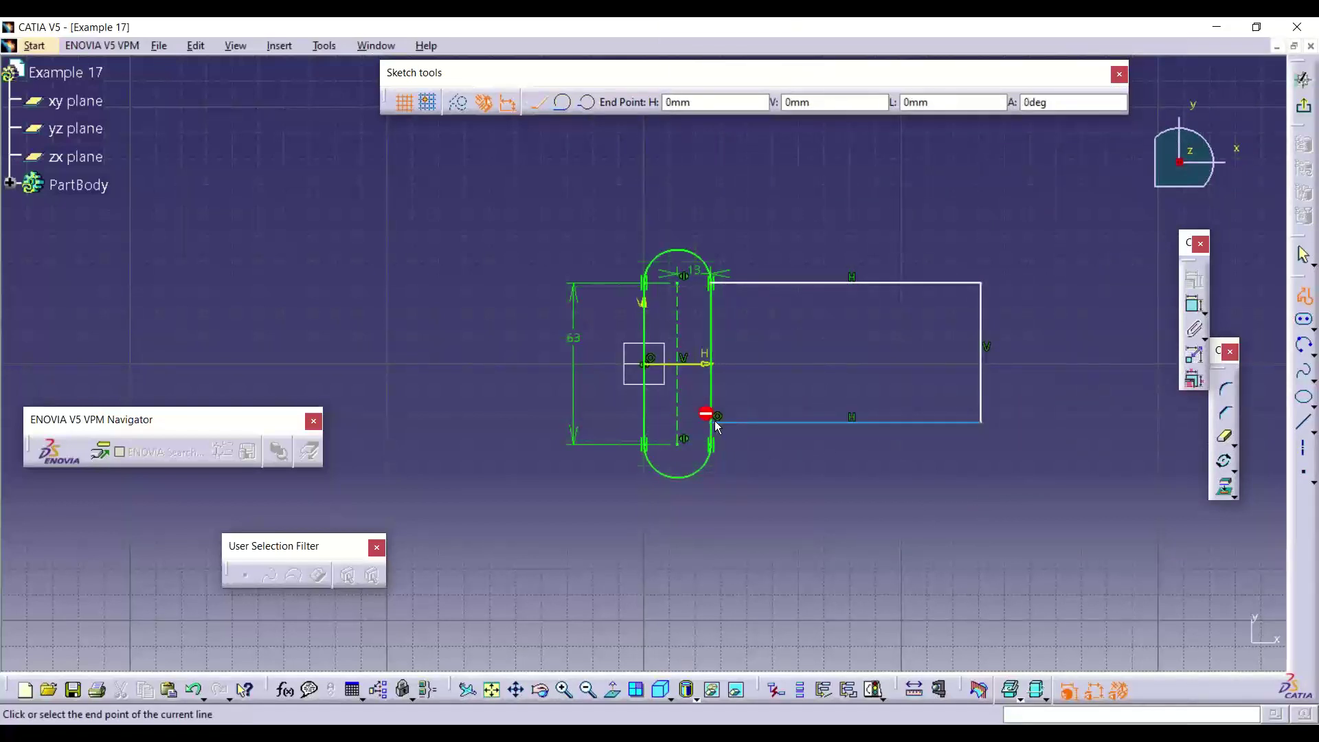
click(711, 422)
Step: Try to constrain the rectangular profile's two horizontal edges with Symmetry about the horizontal axis and Parallelism
click(1196, 308)
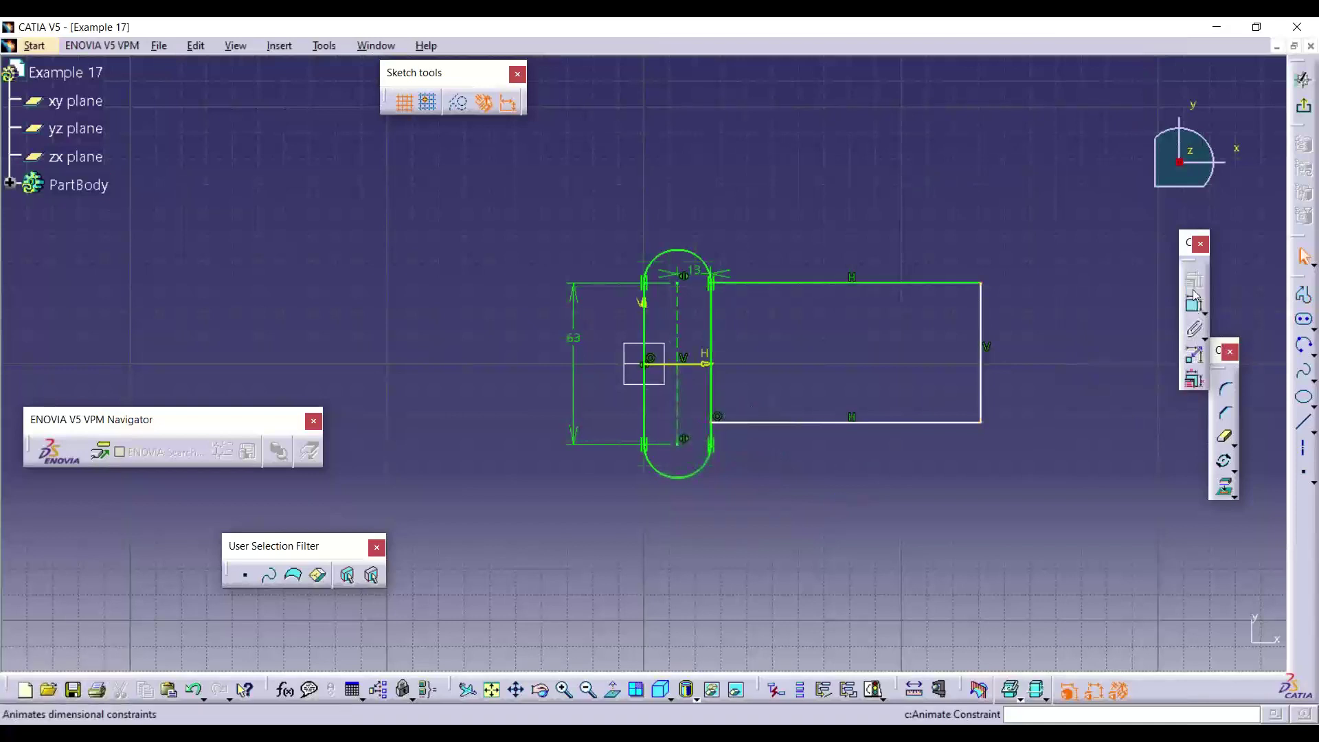
click(694, 368)
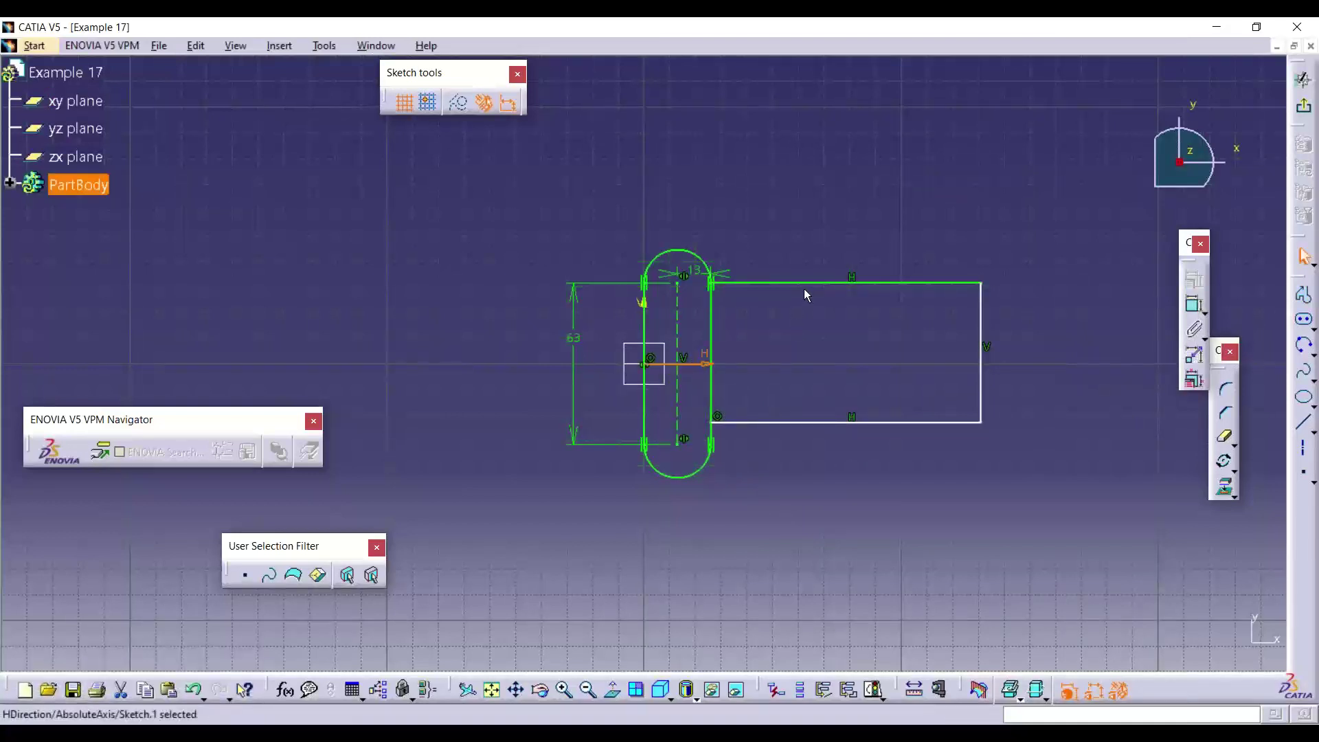
click(806, 282)
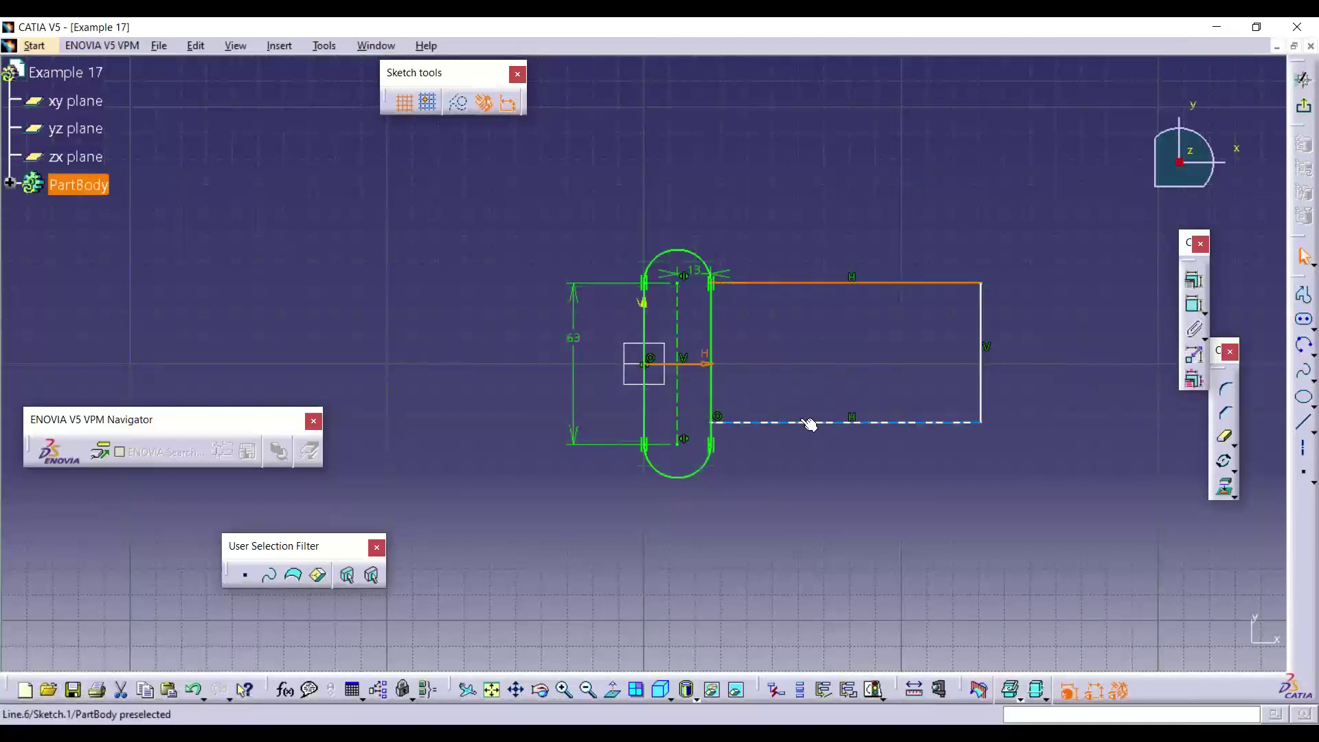
click(804, 422)
click(1193, 284)
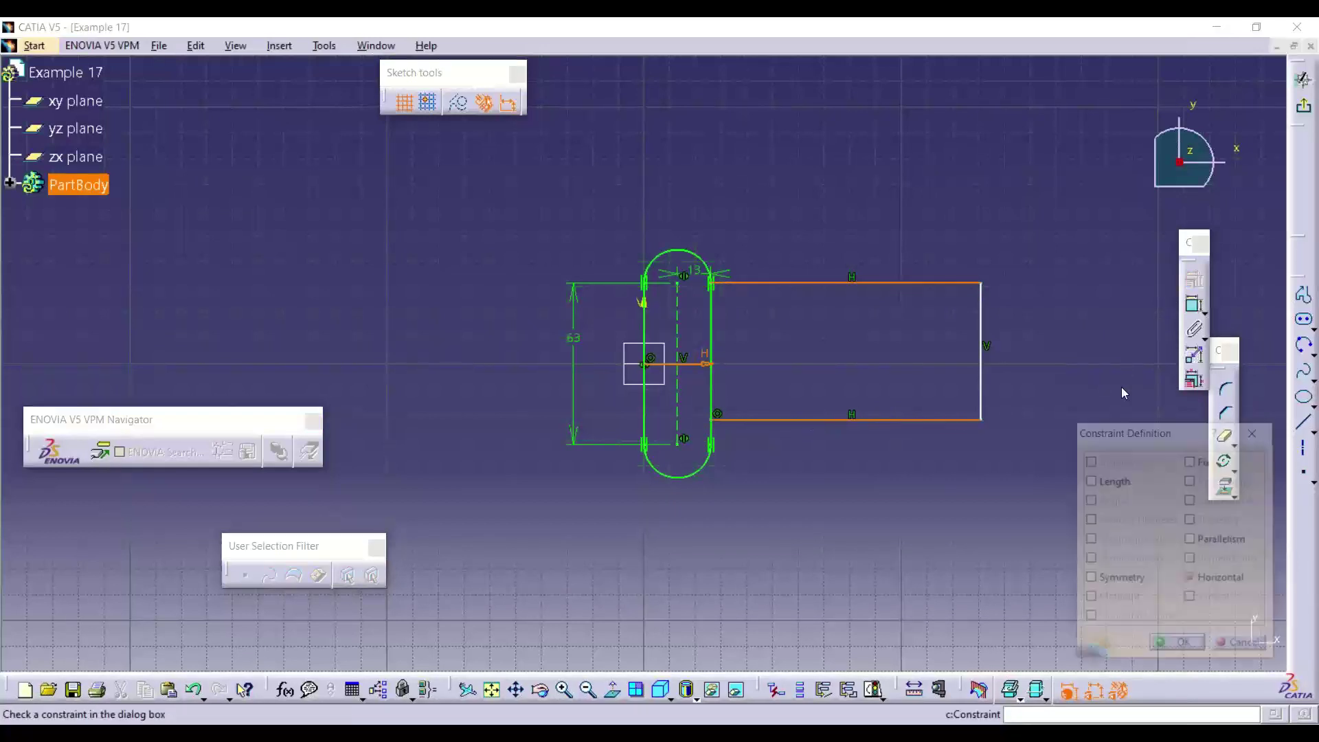
click(1121, 579)
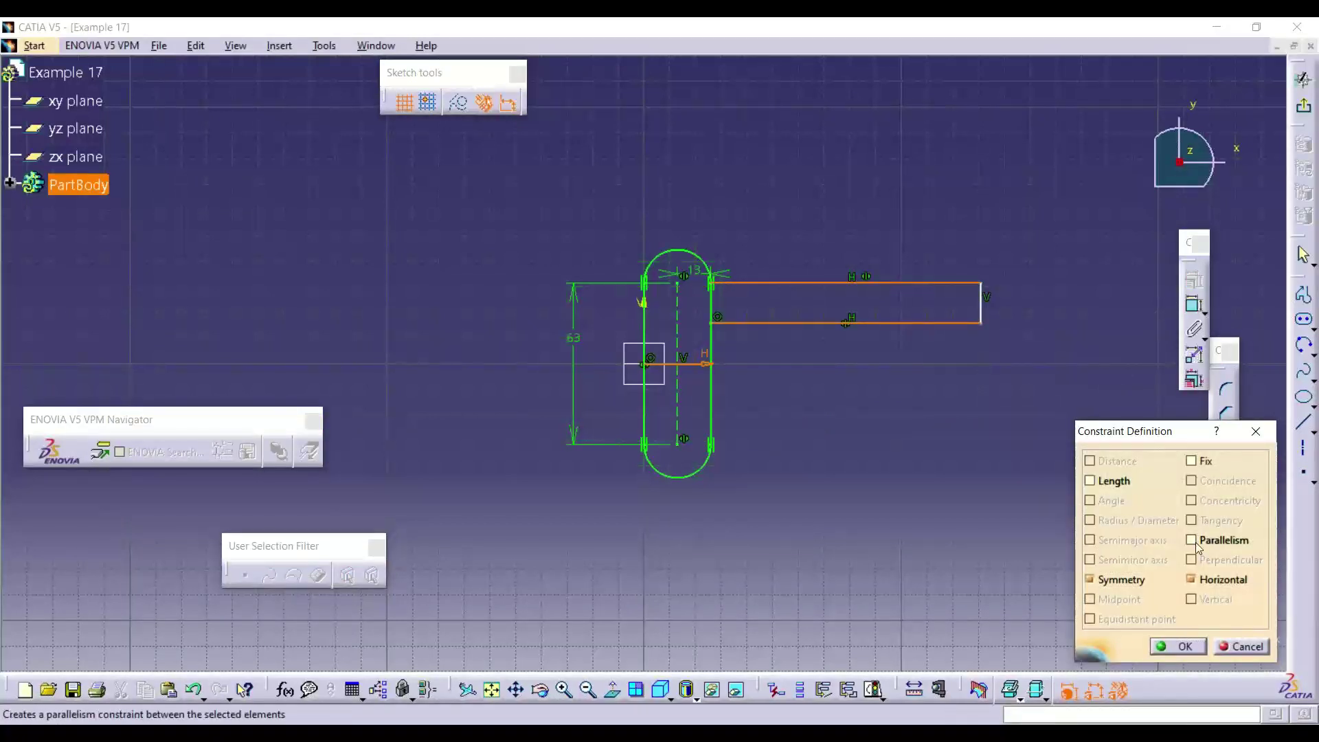
click(1192, 541)
click(1180, 647)
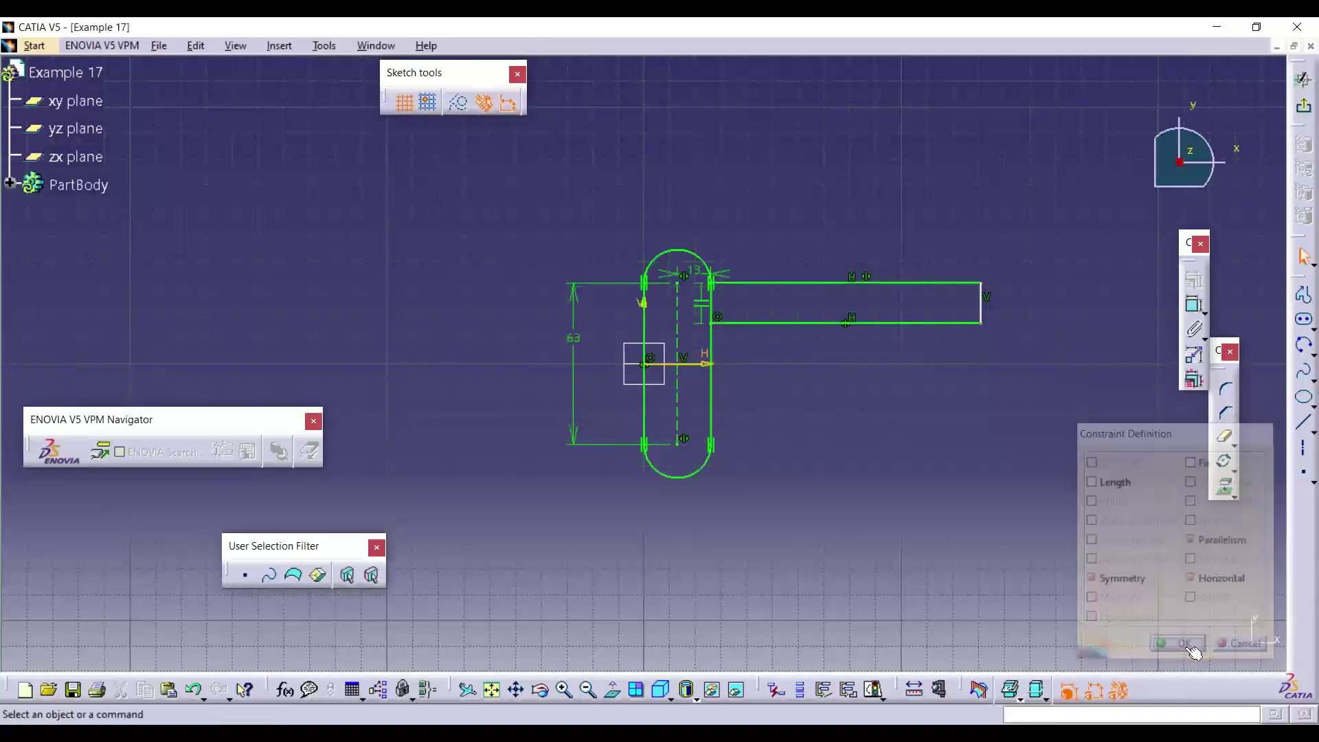
key(ctrl+z)
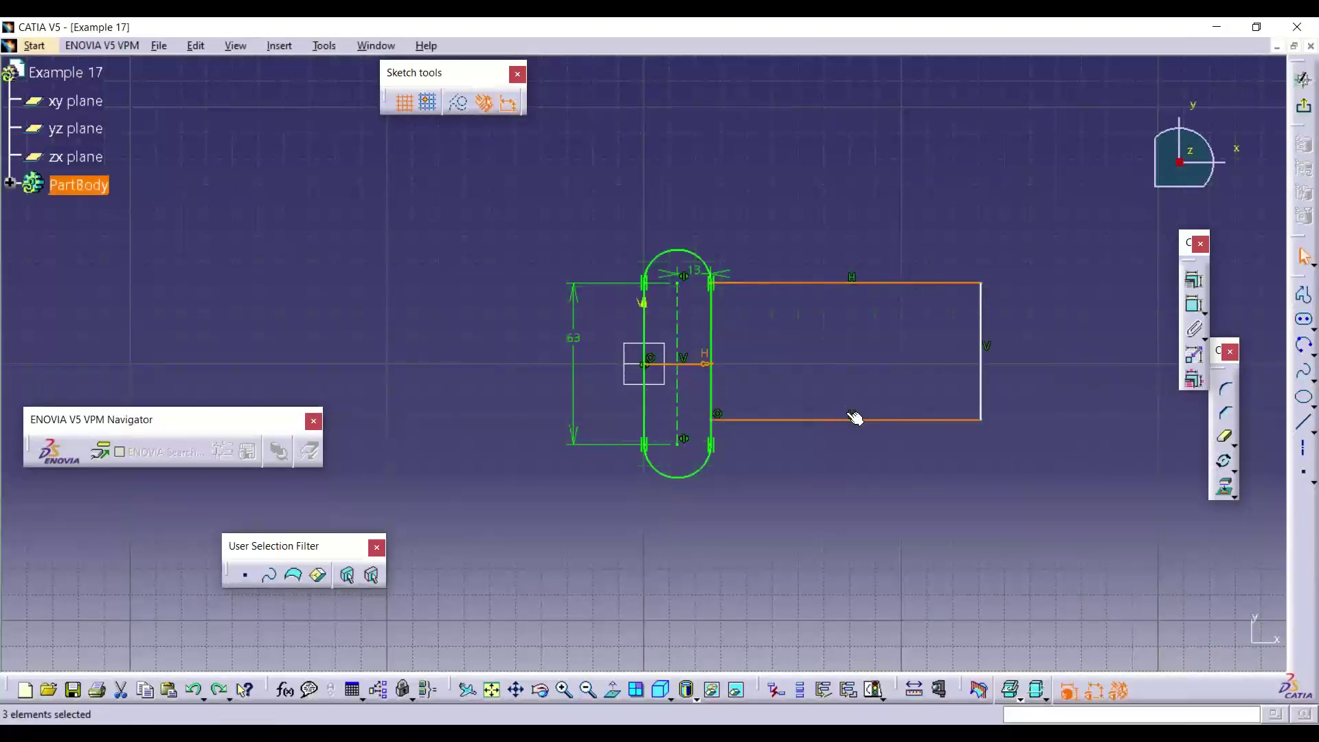
click(837, 371)
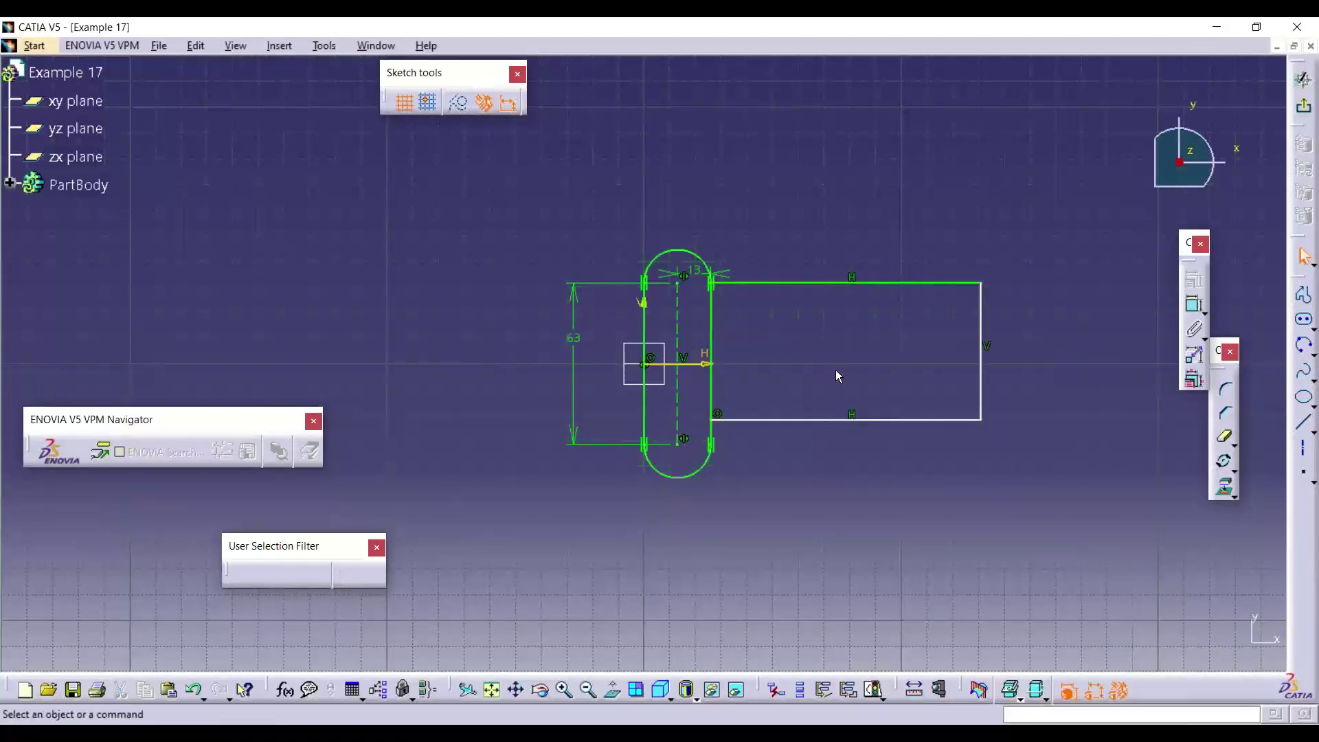
Step: Dimension the rectangular profile's right vertical edge and set its length to 37 mm
click(1195, 304)
click(986, 350)
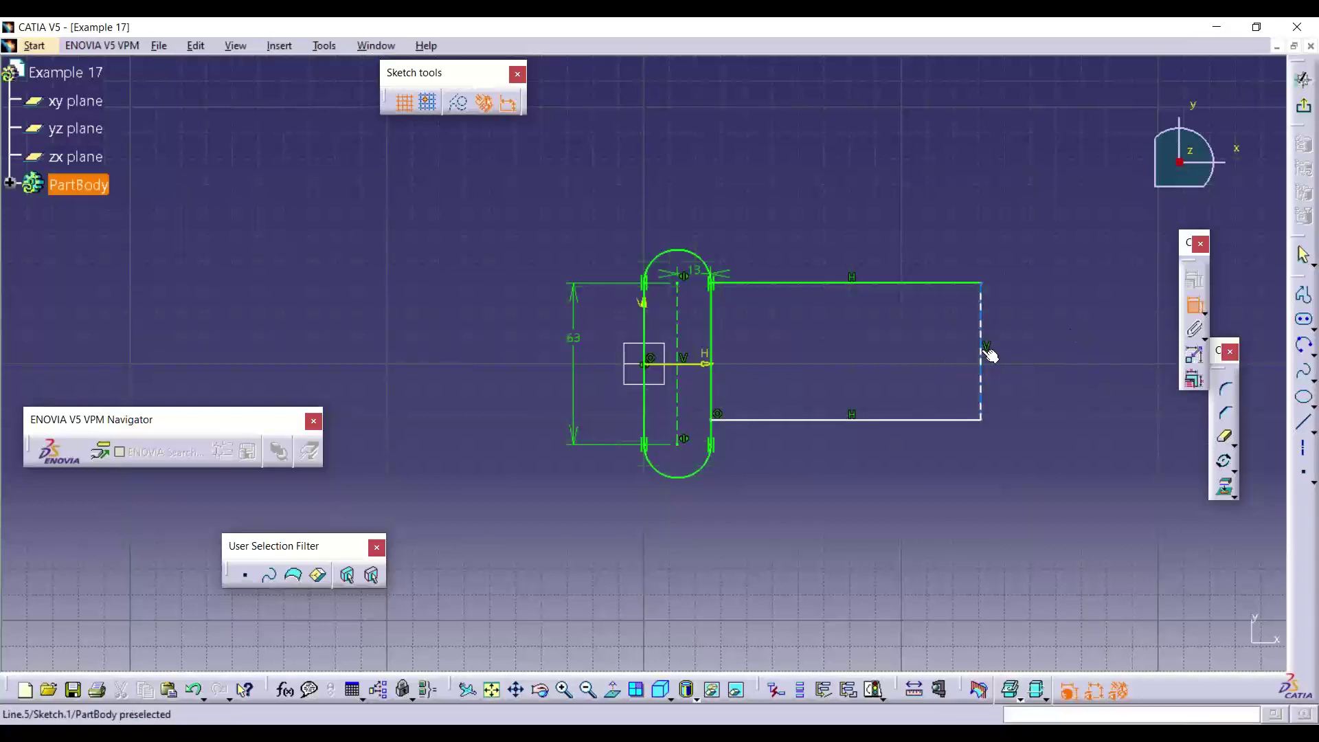
click(1053, 356)
double_click(1055, 358)
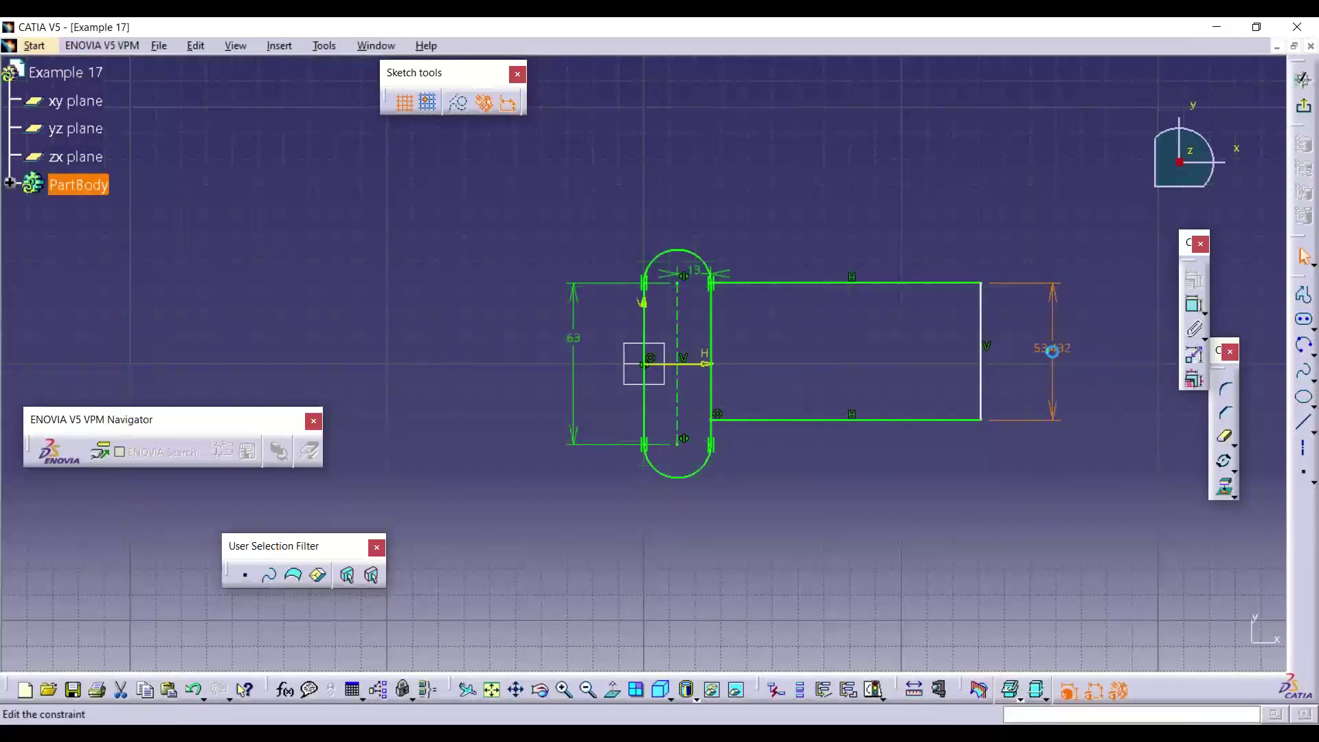
text(37)
key(Return)
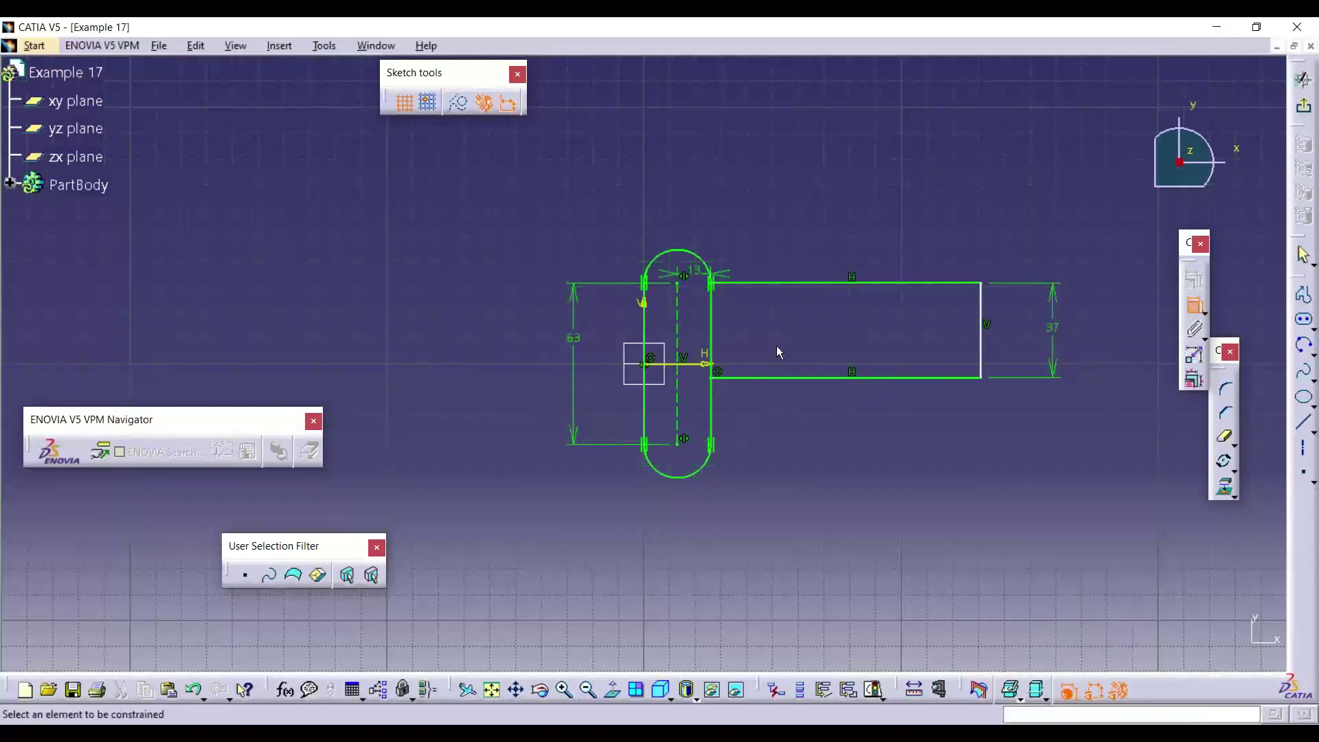
click(838, 283)
click(811, 379)
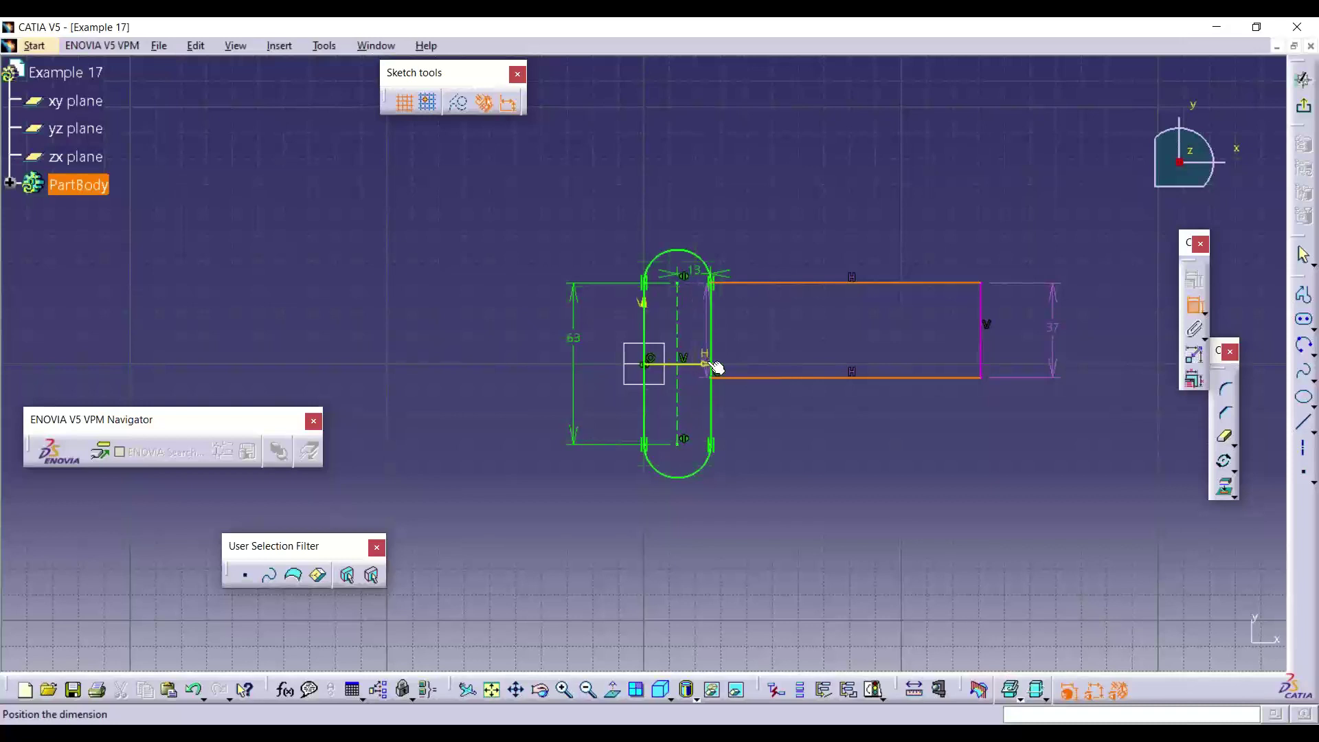
key(Escape)
click(790, 295)
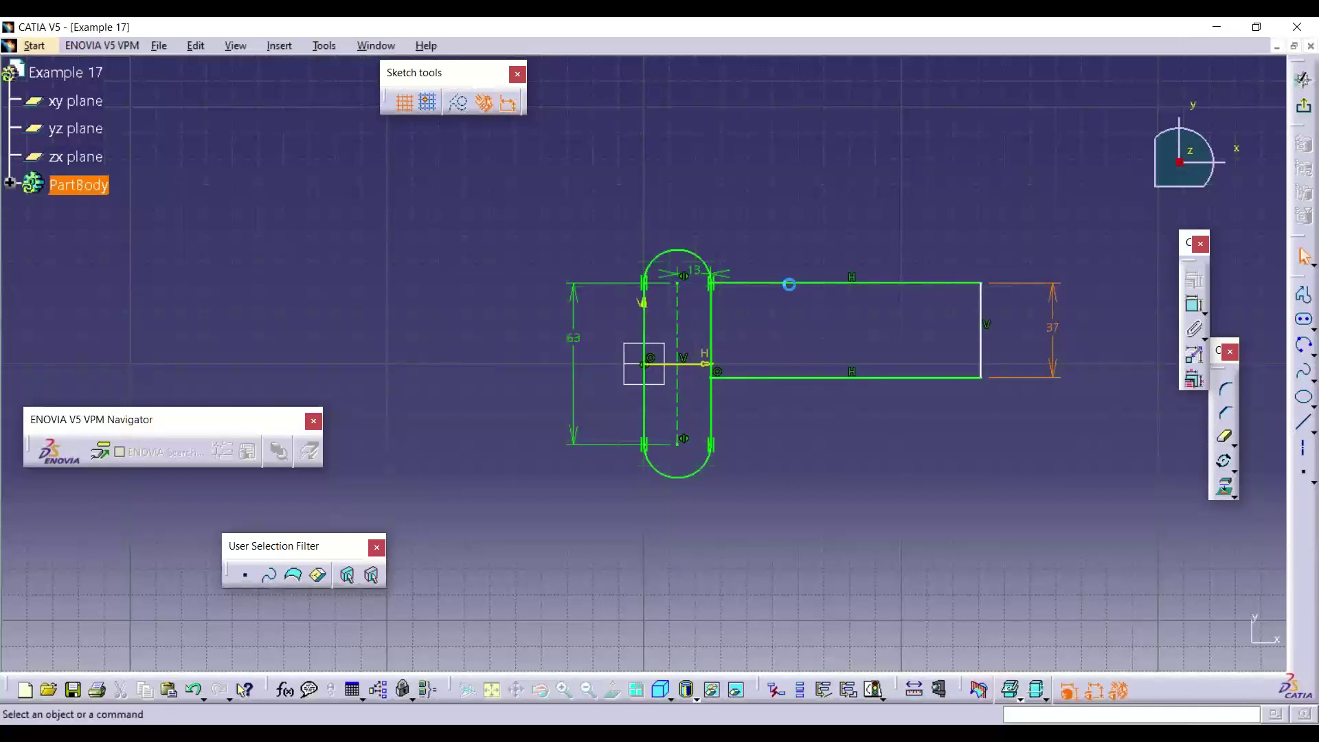
click(801, 282)
ctrl+click(811, 378)
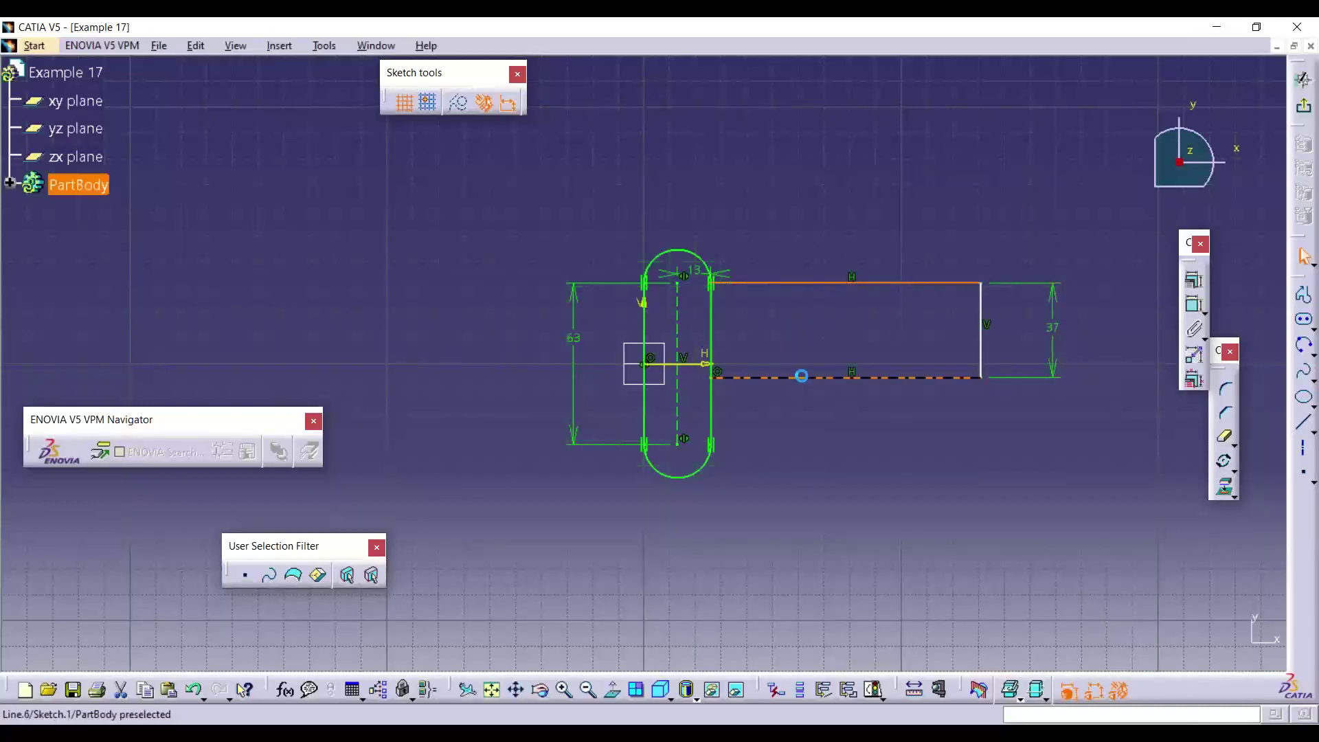
right_click(702, 365)
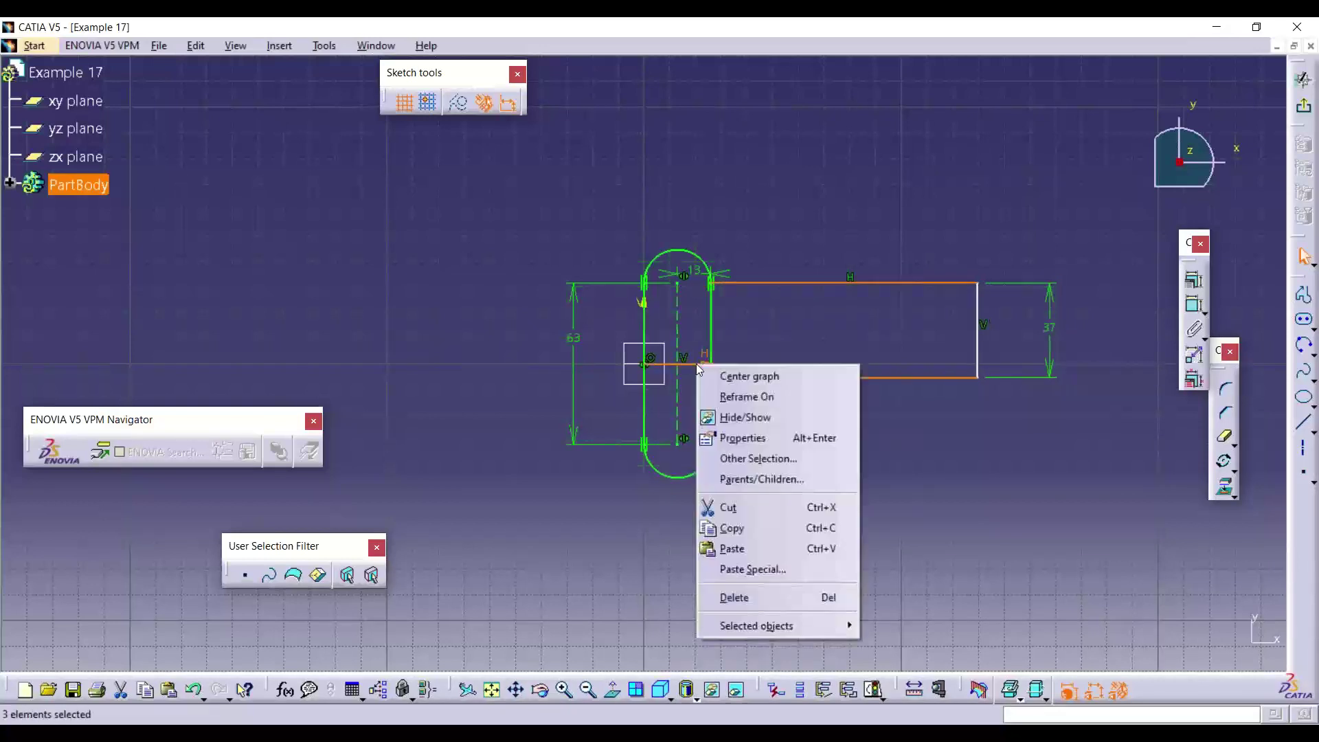
click(1024, 459)
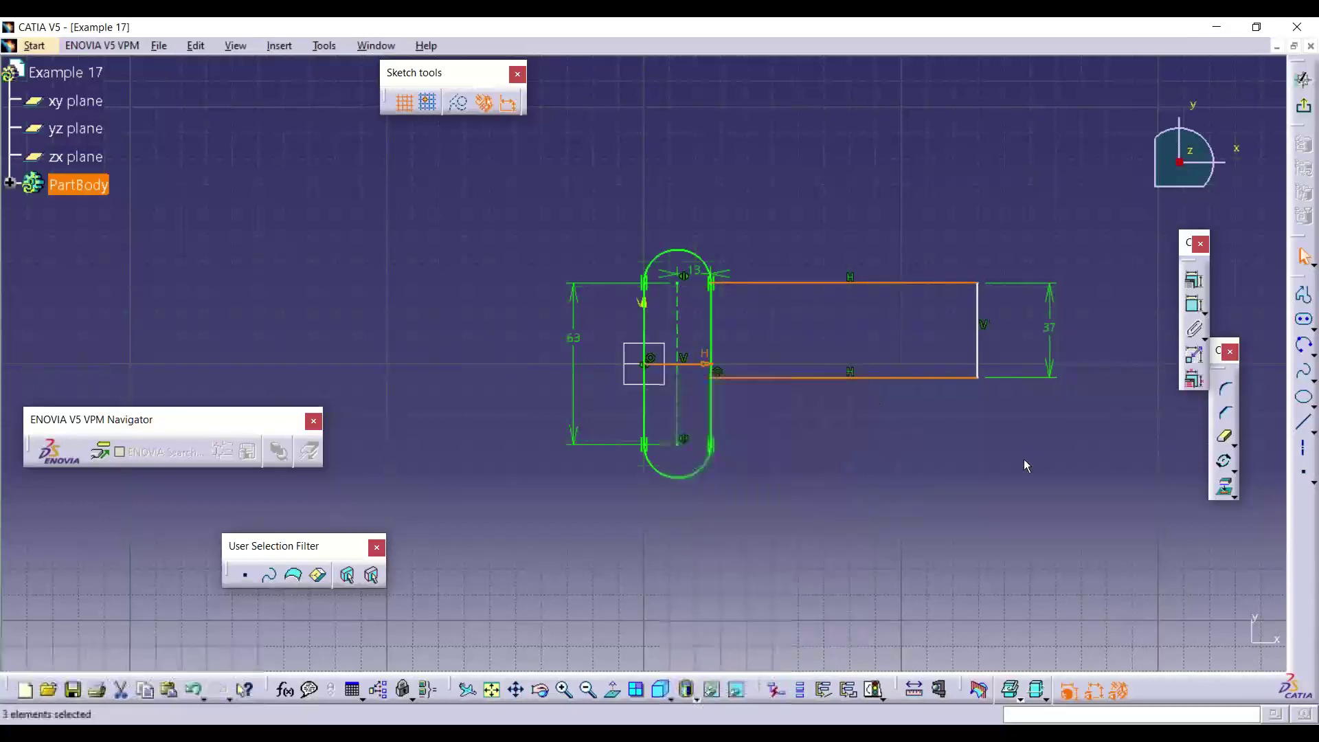
click(1186, 311)
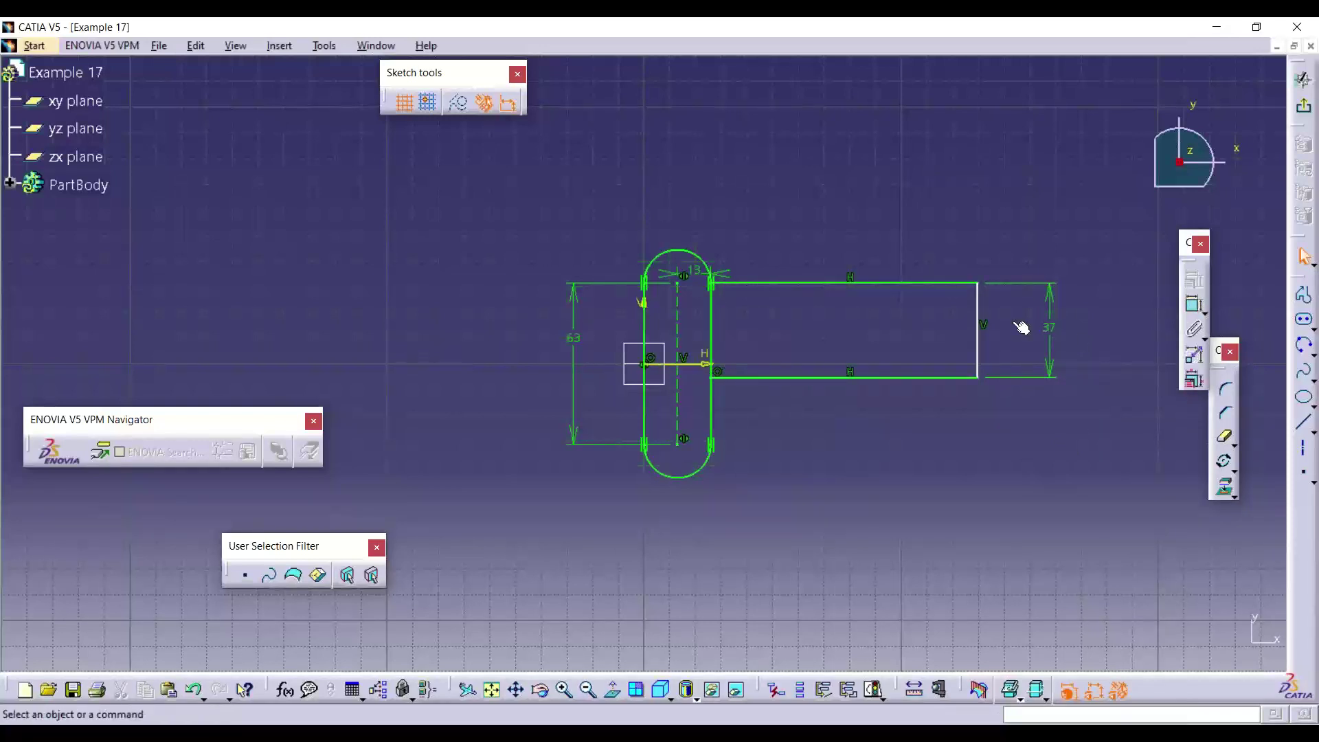
Step: Try to constrain the rectangular profile's lower and upper horizontal edges relative to the horizontal axis with the Constraint tool
click(689, 365)
click(1194, 303)
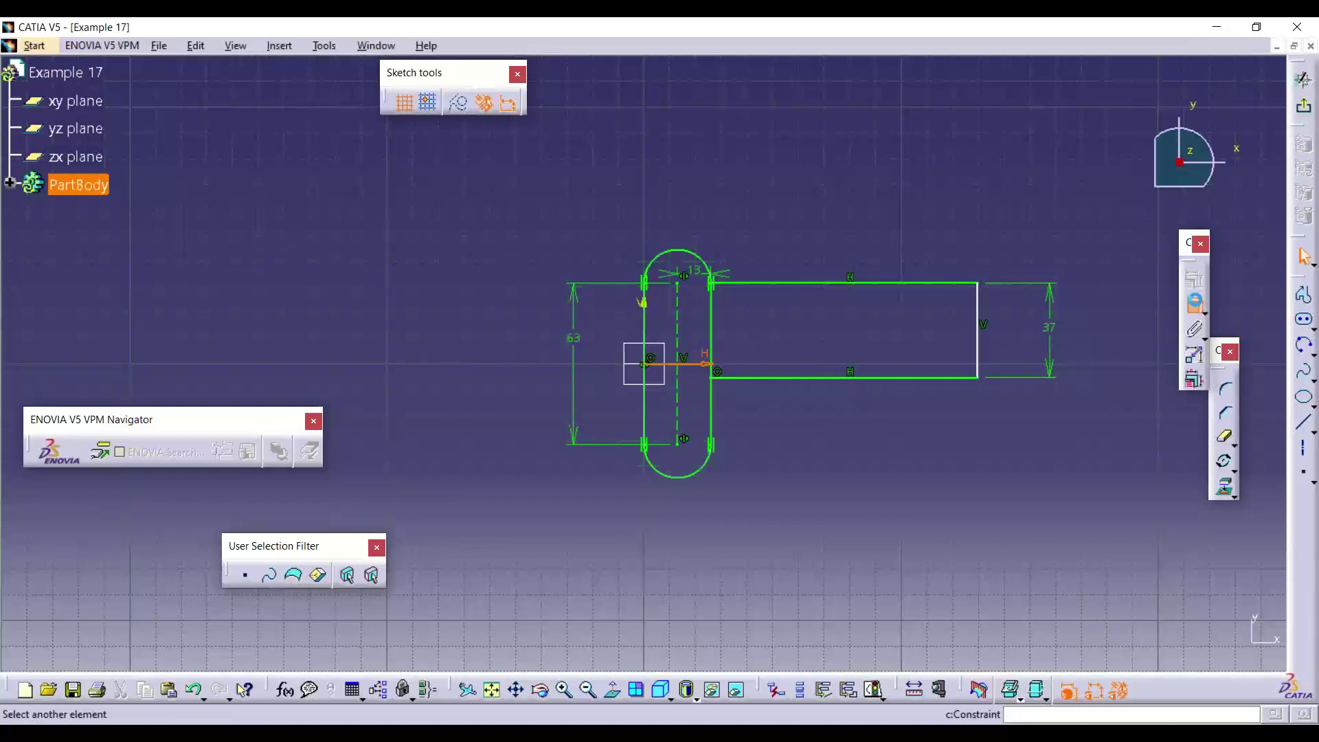
click(788, 382)
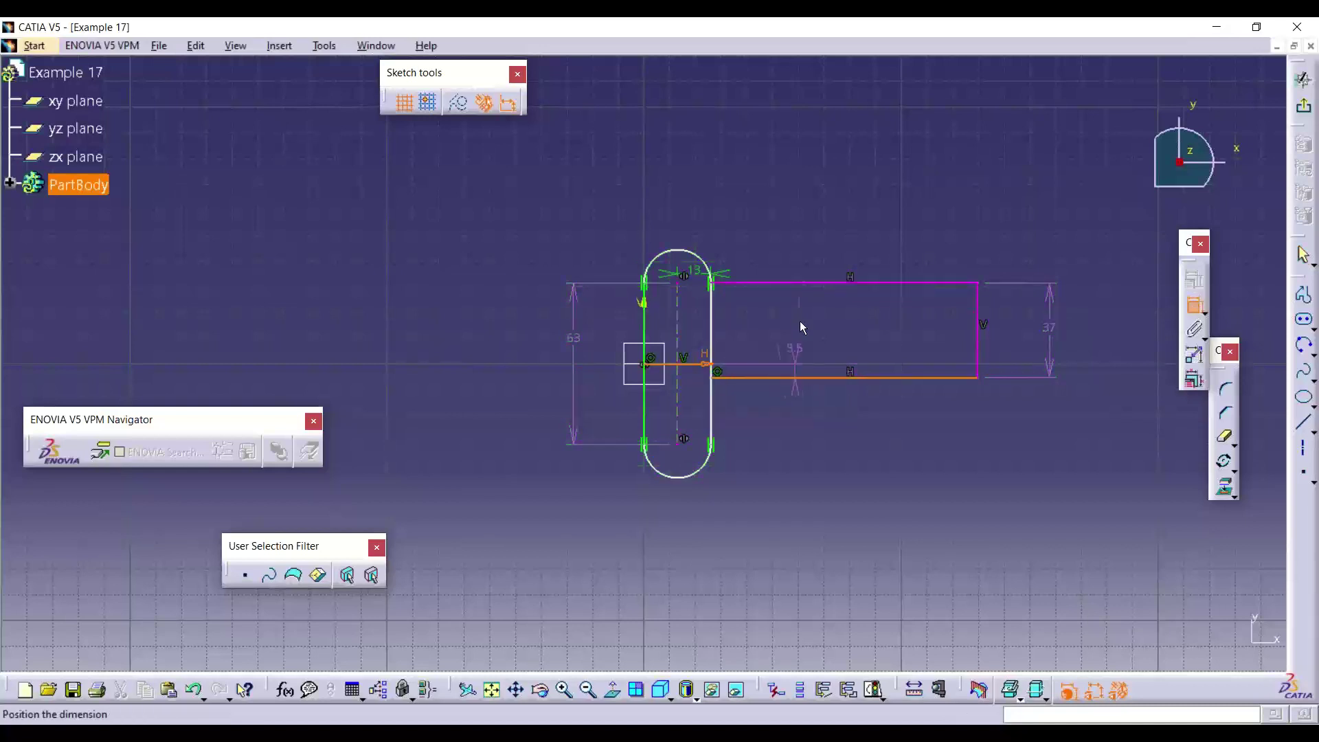
click(824, 289)
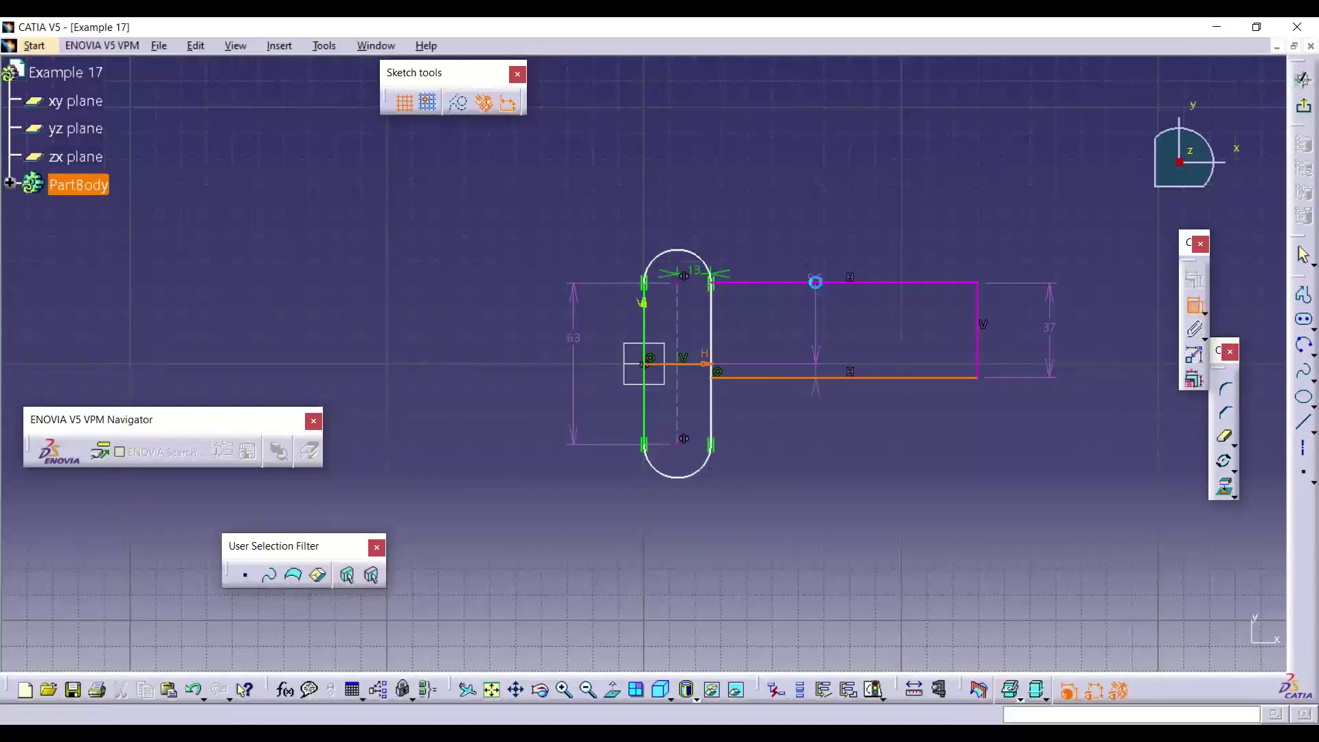
key(ctrl+z)
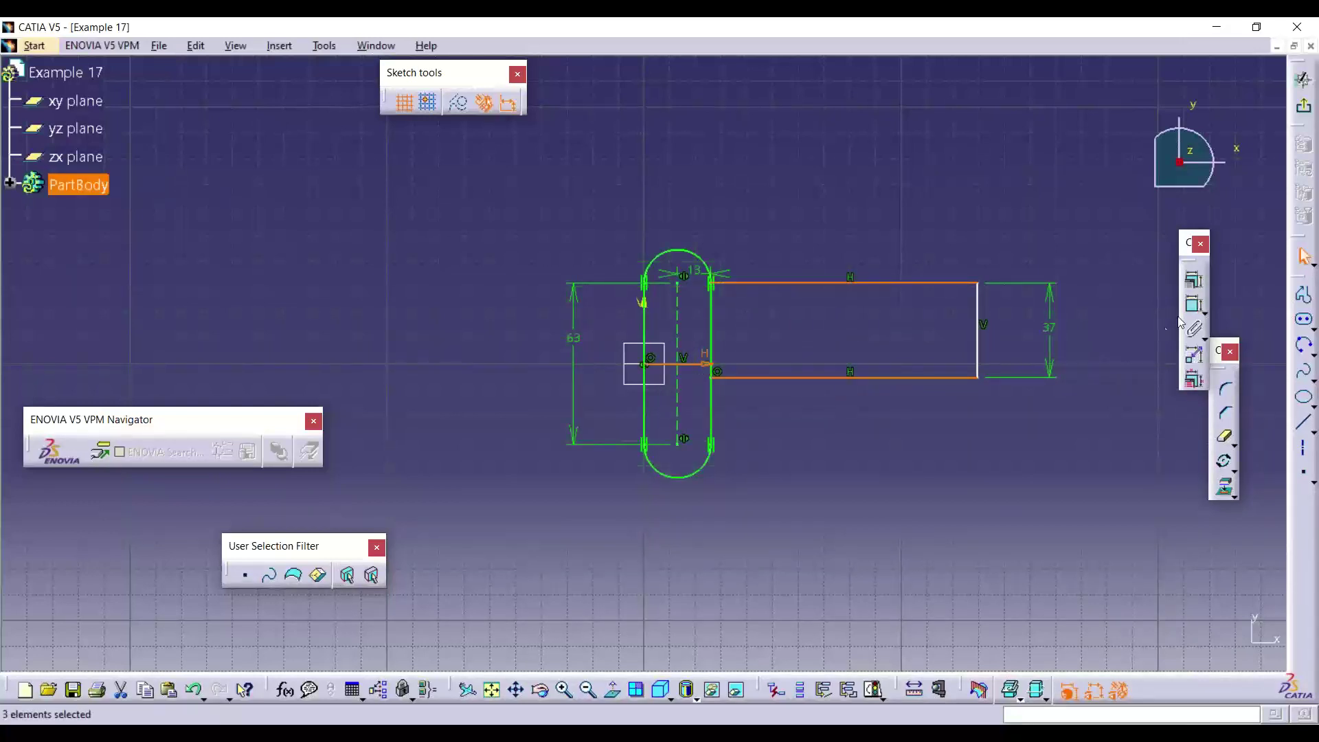
click(1138, 542)
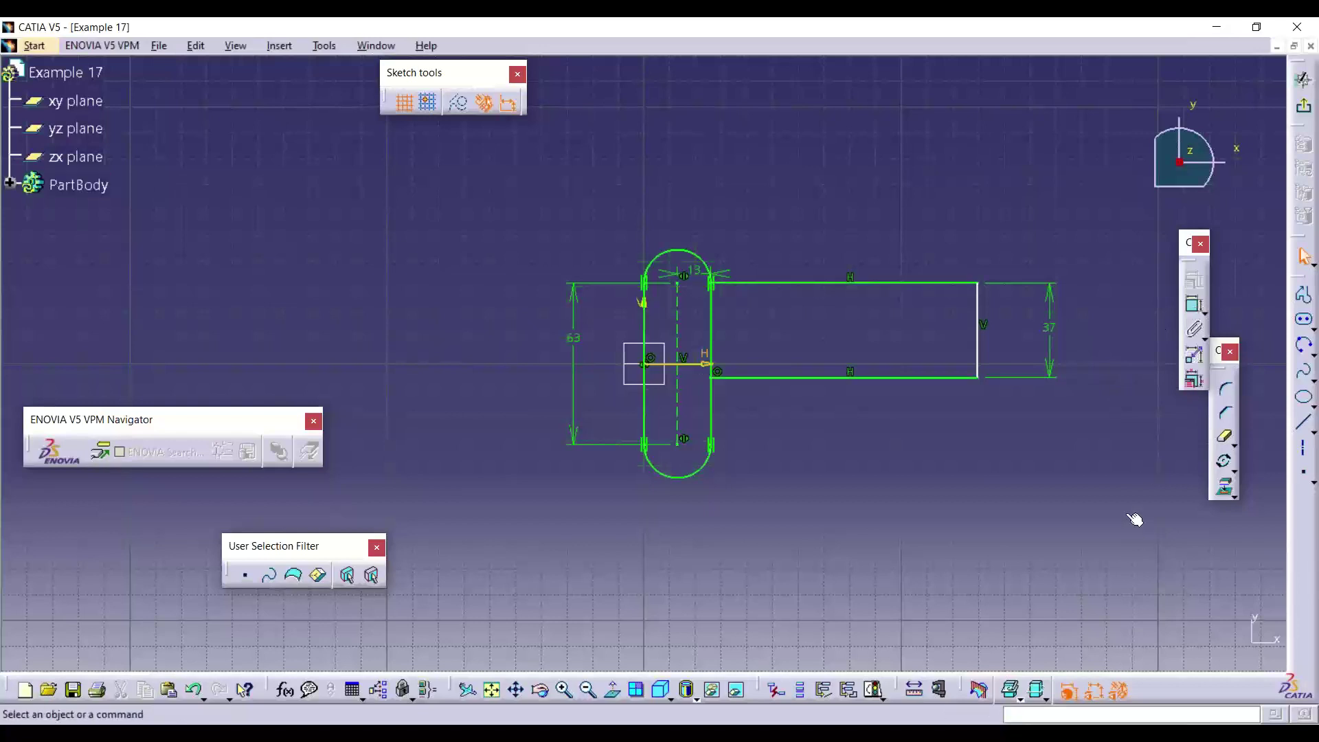
Step: Try to make the rectangular profile's lower and upper horizontal edges symmetric about the horizontal axis
click(823, 380)
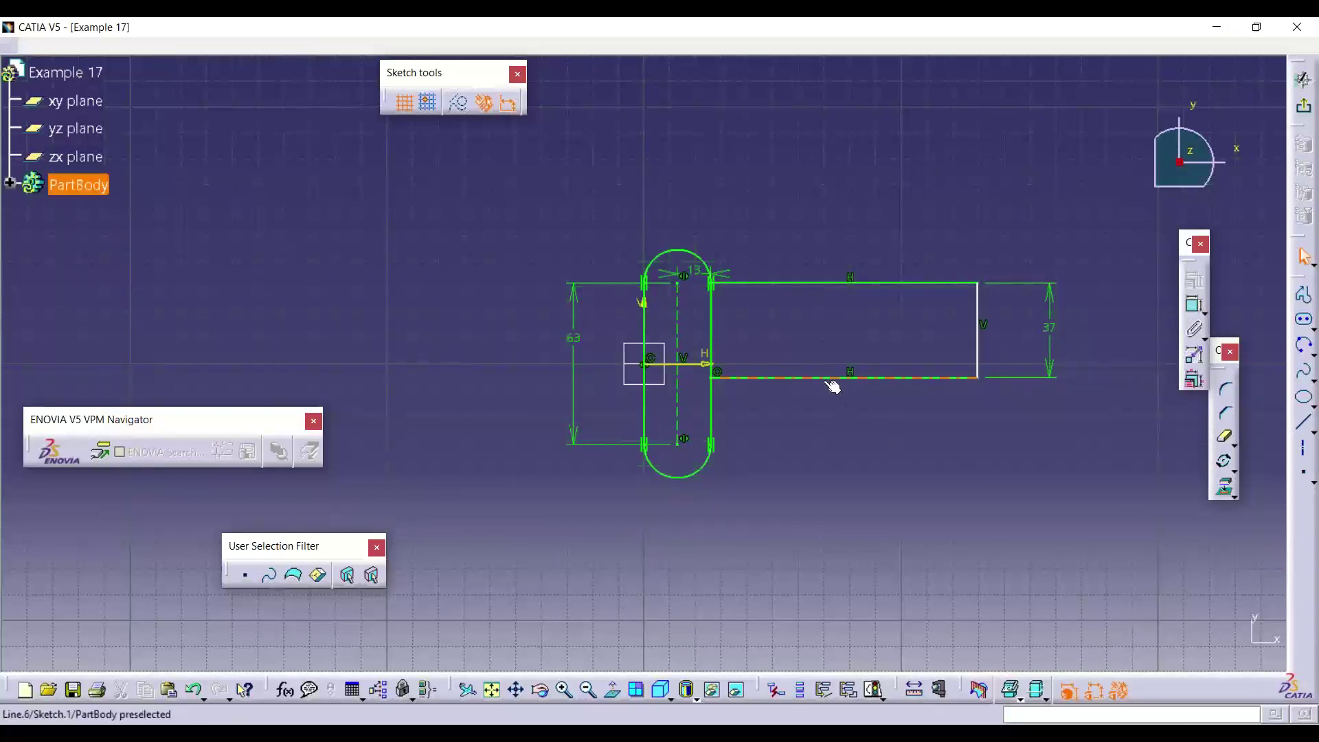
ctrl+click(790, 283)
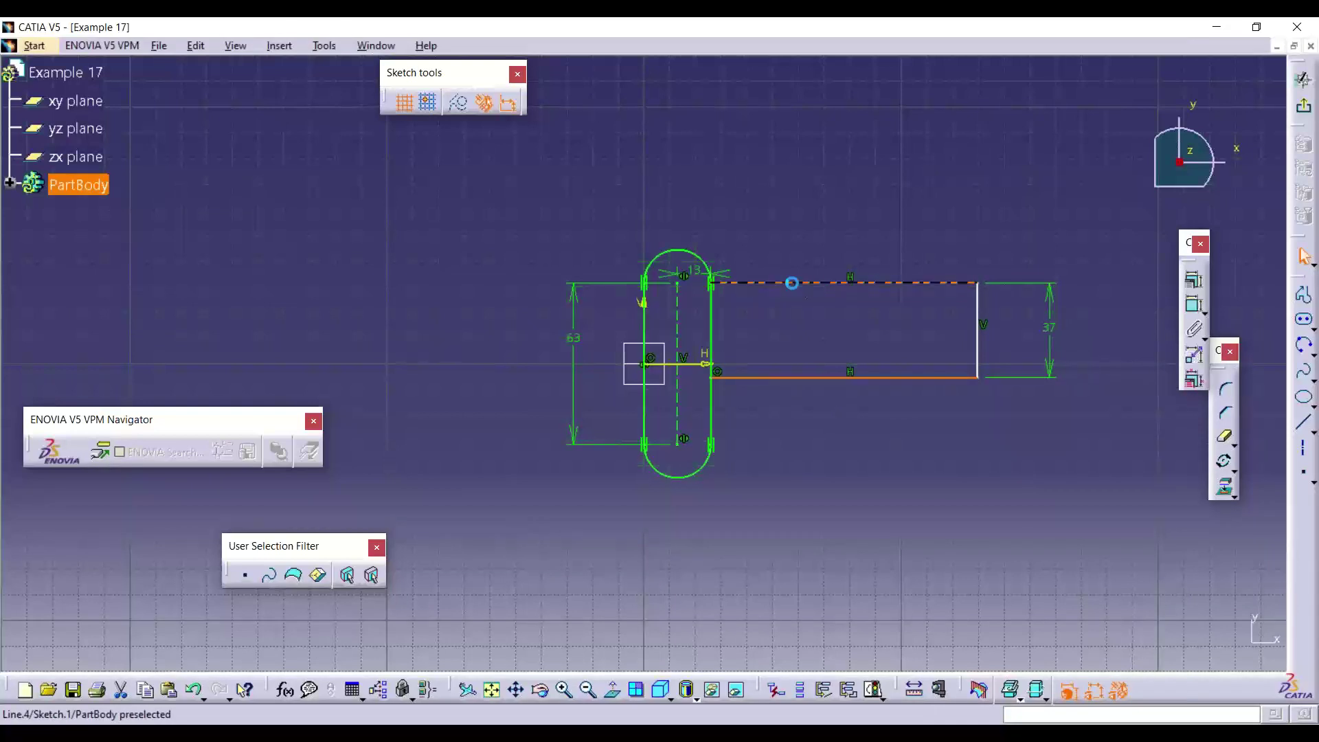
click(1194, 280)
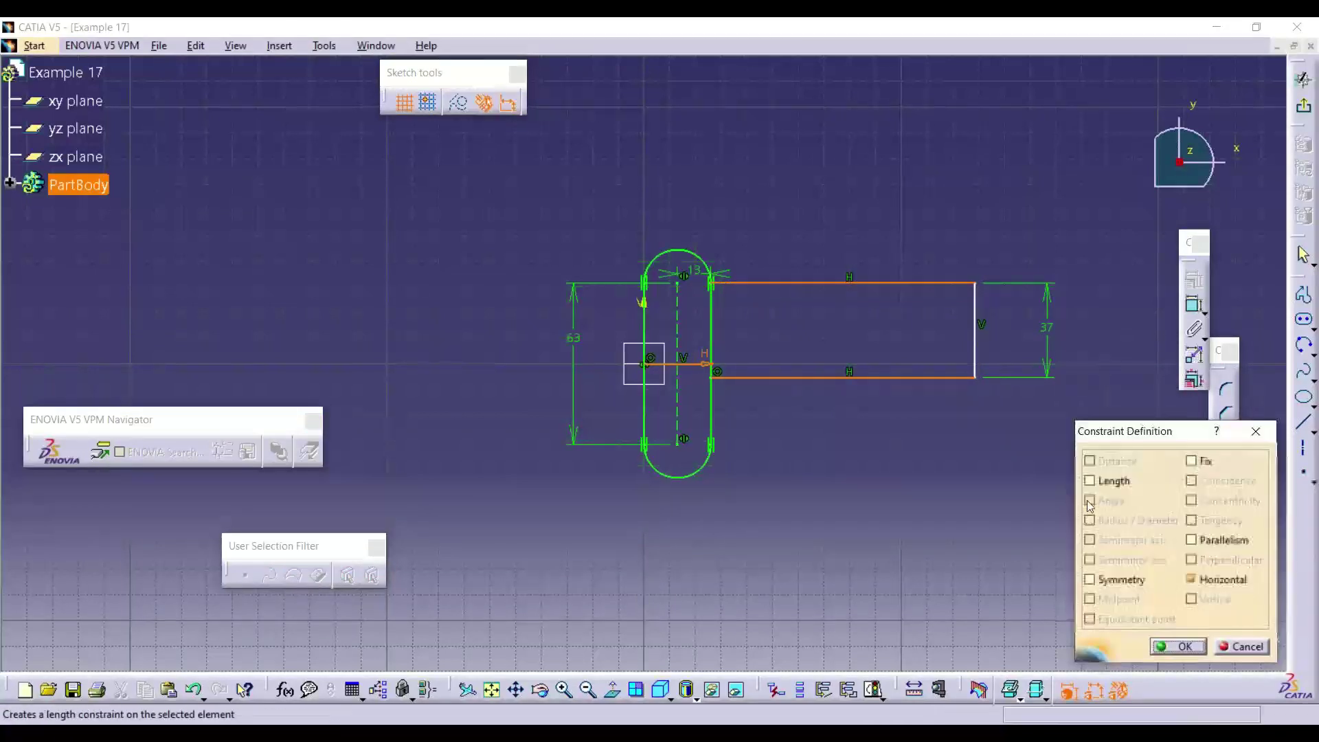
click(1092, 579)
click(1178, 646)
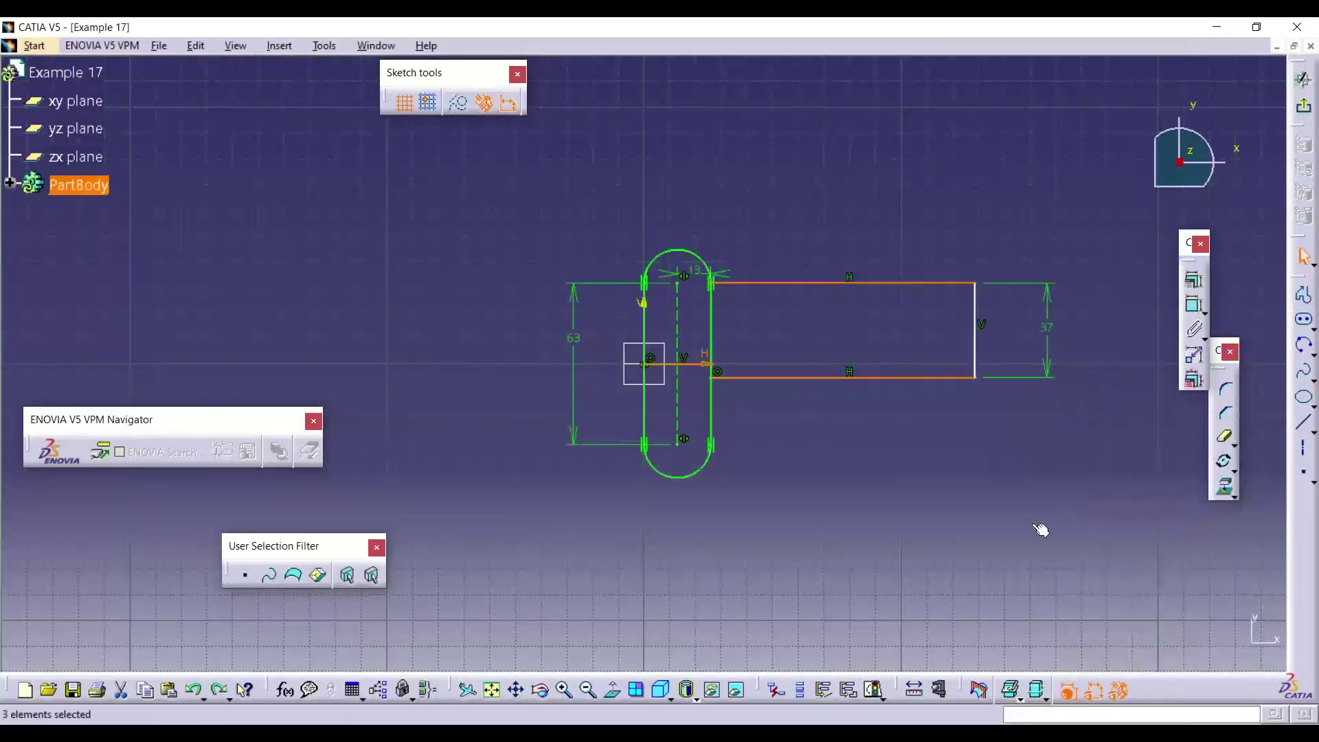
click(963, 497)
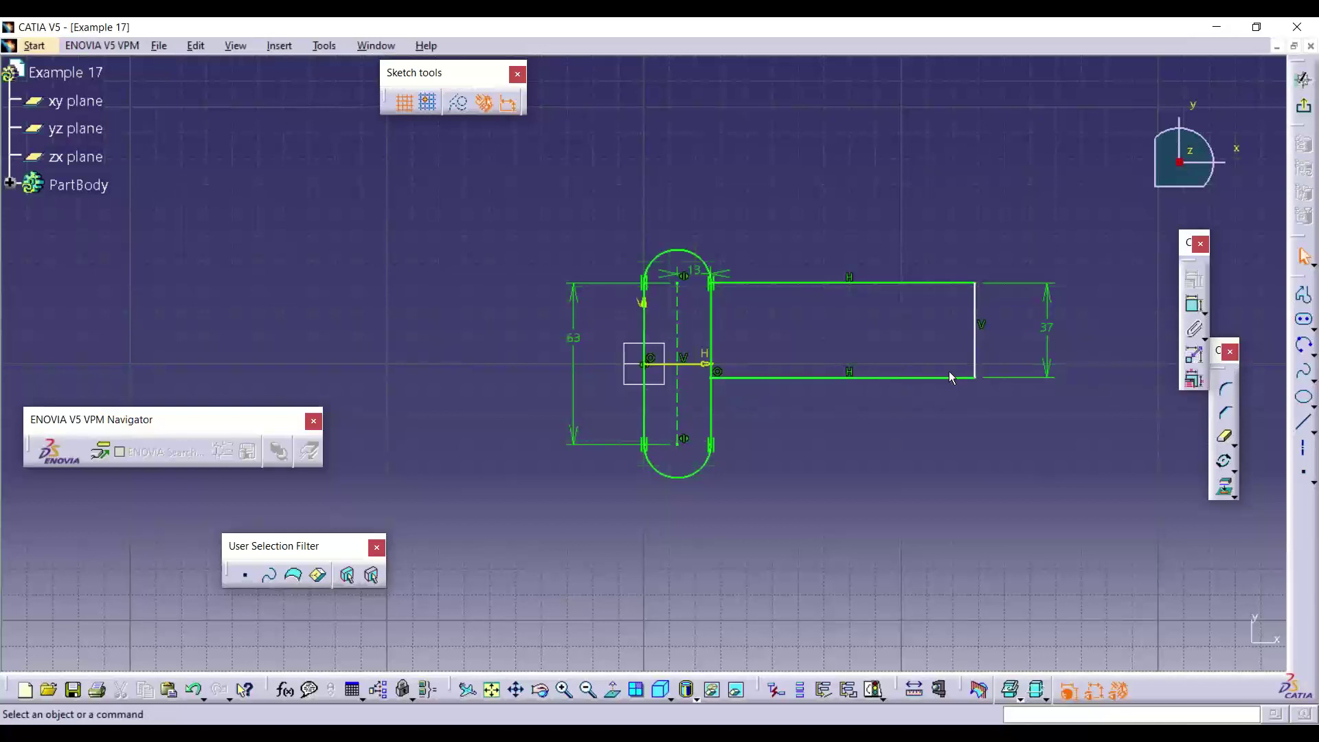
Step: Delete the rectangular profile's upper horizontal edge
click(732, 299)
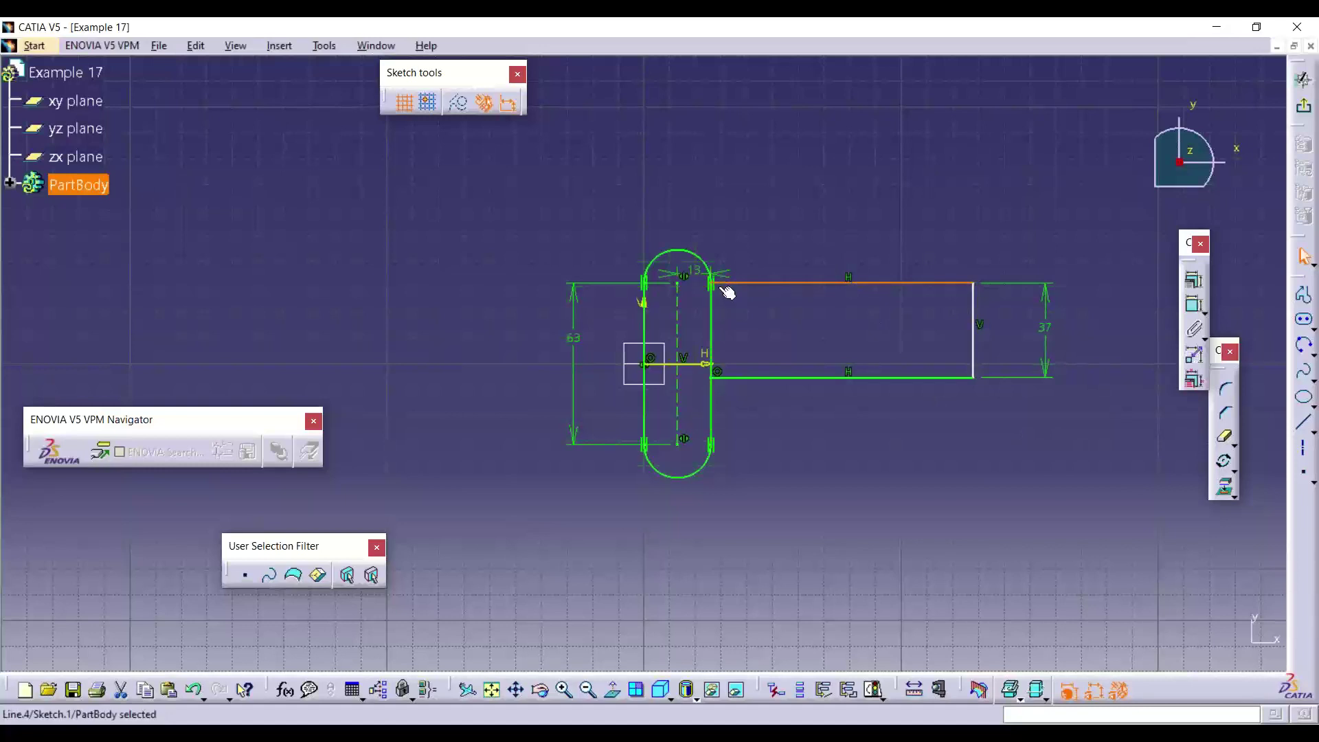
click(738, 279)
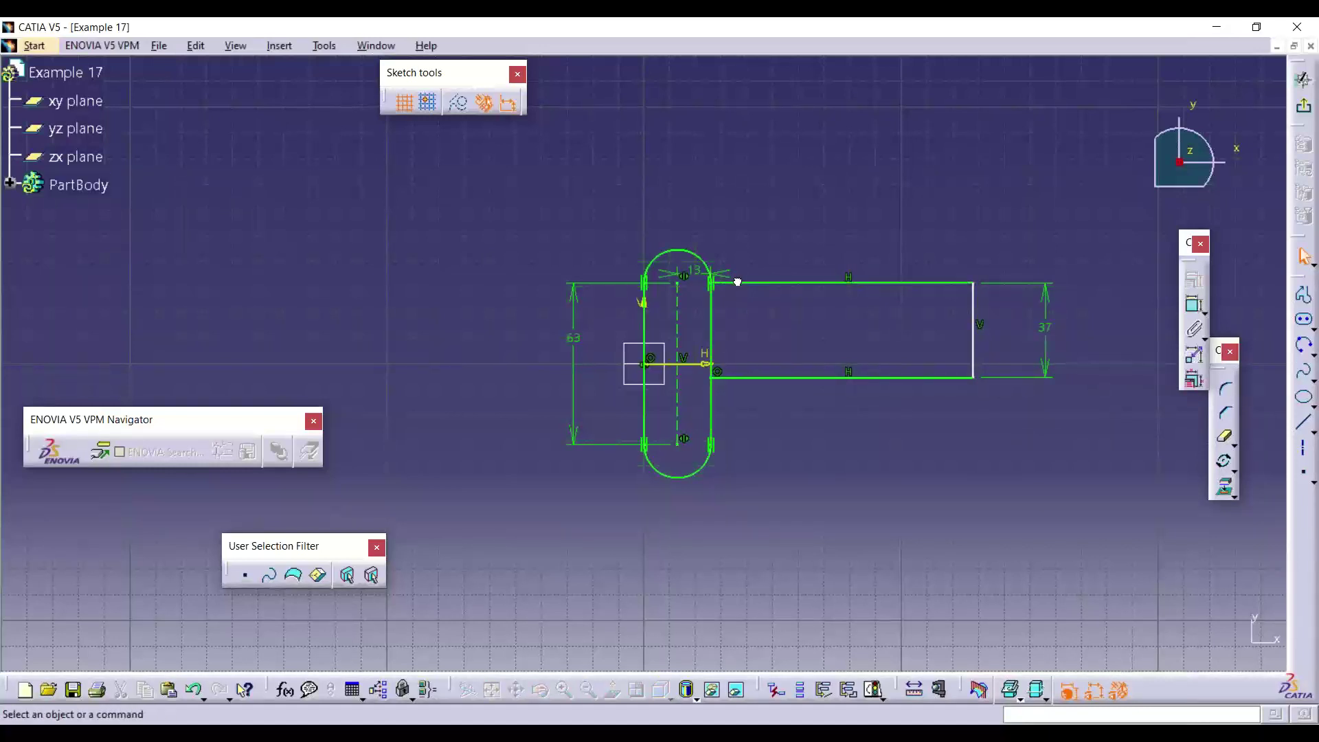
drag(745, 283, 748, 335)
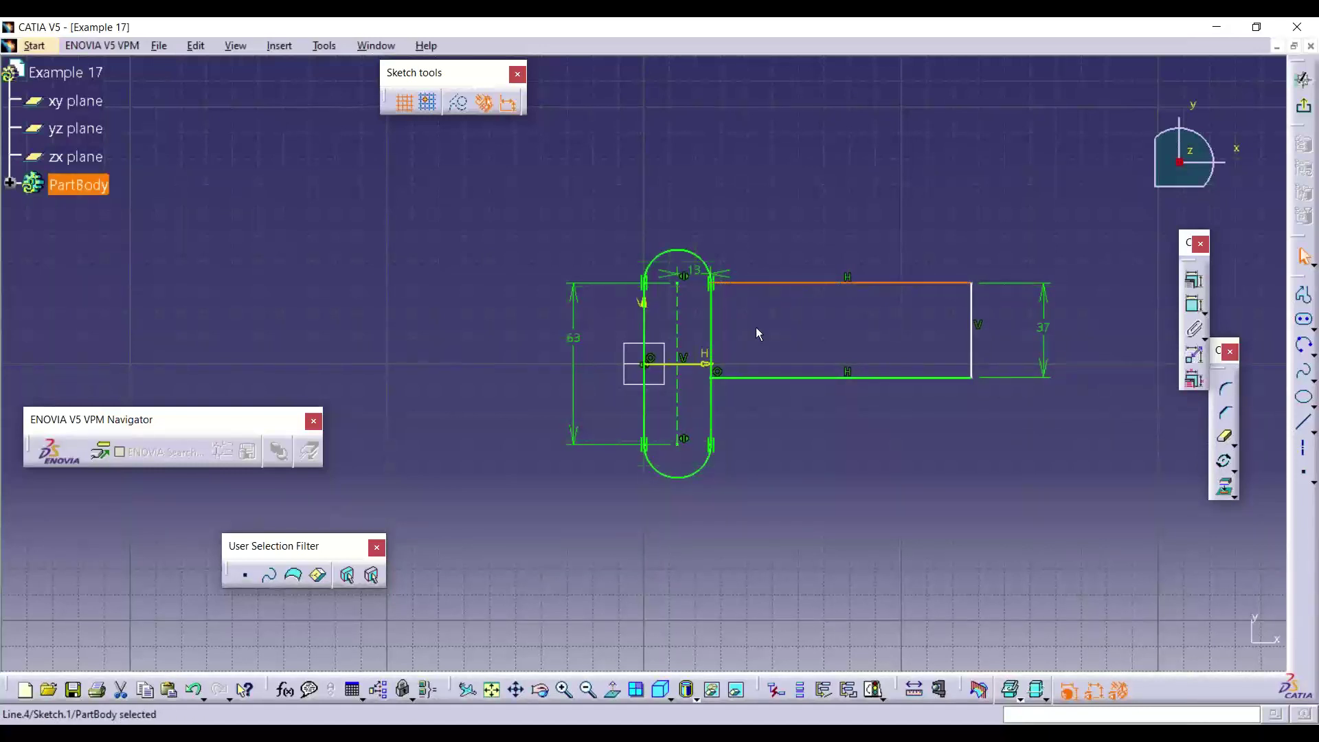
key(Delete)
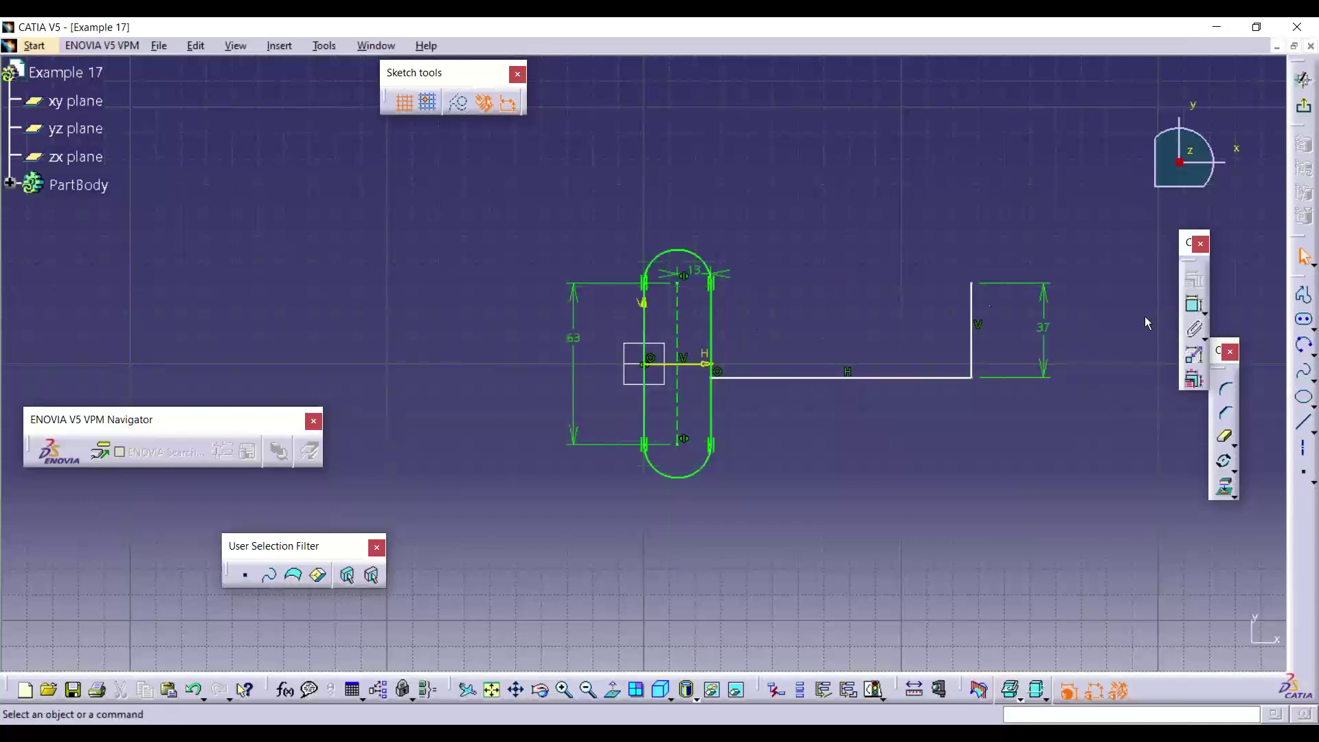
Step: Draw a line from the upper end of the 37 mm vertical edge to the elongated hole's right straight edge, just below its upper end
click(1312, 430)
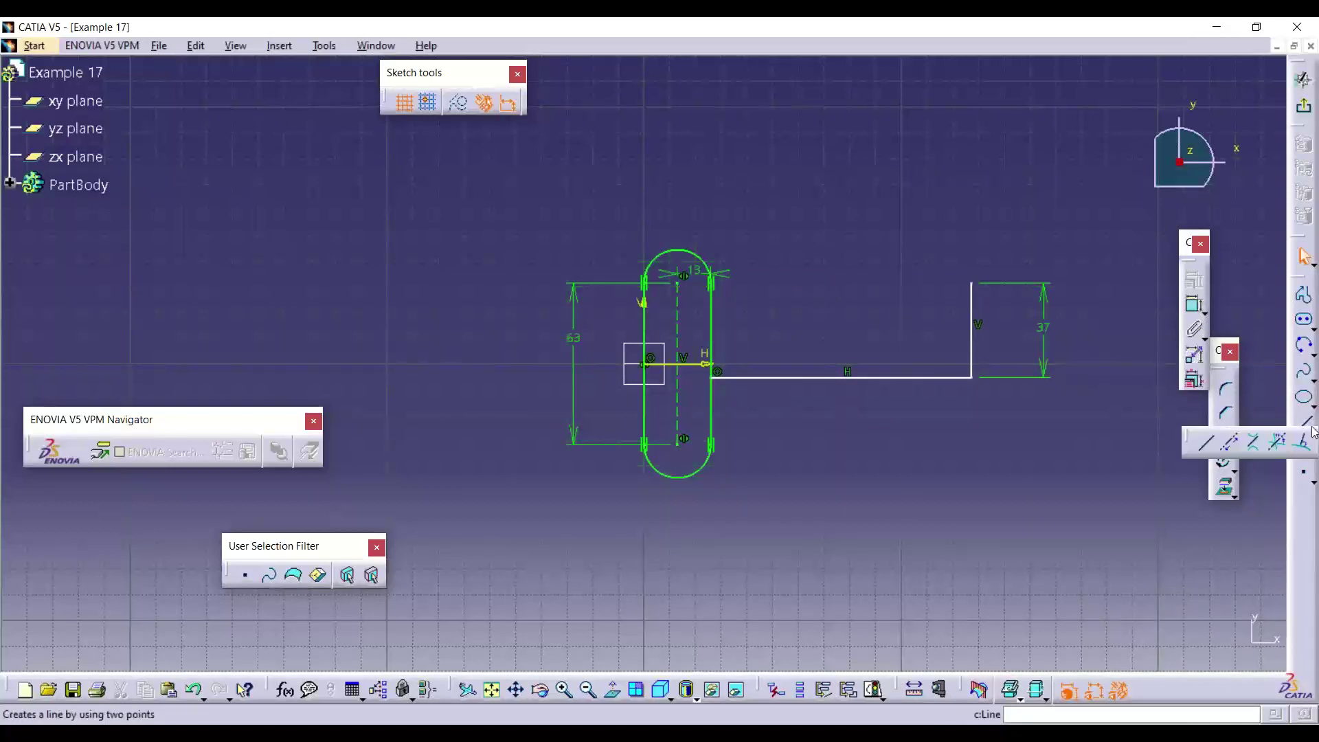
click(1205, 444)
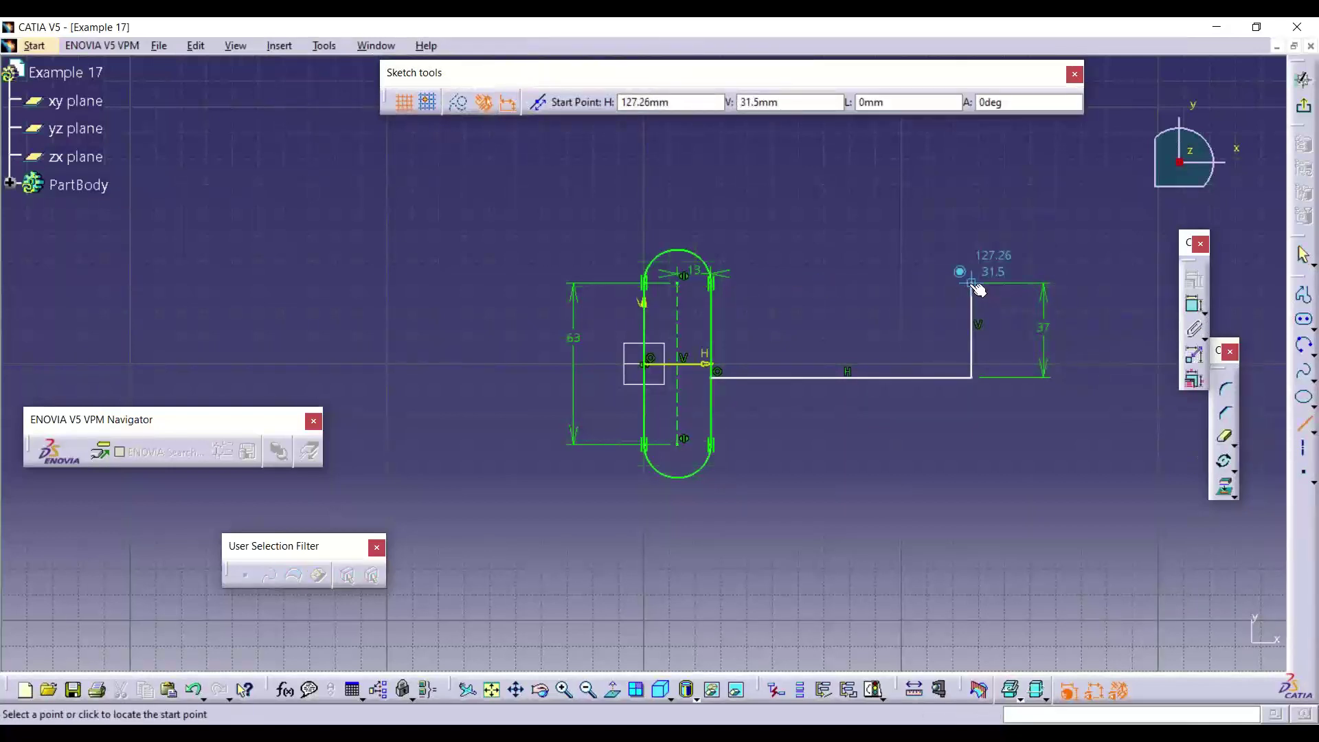
click(972, 282)
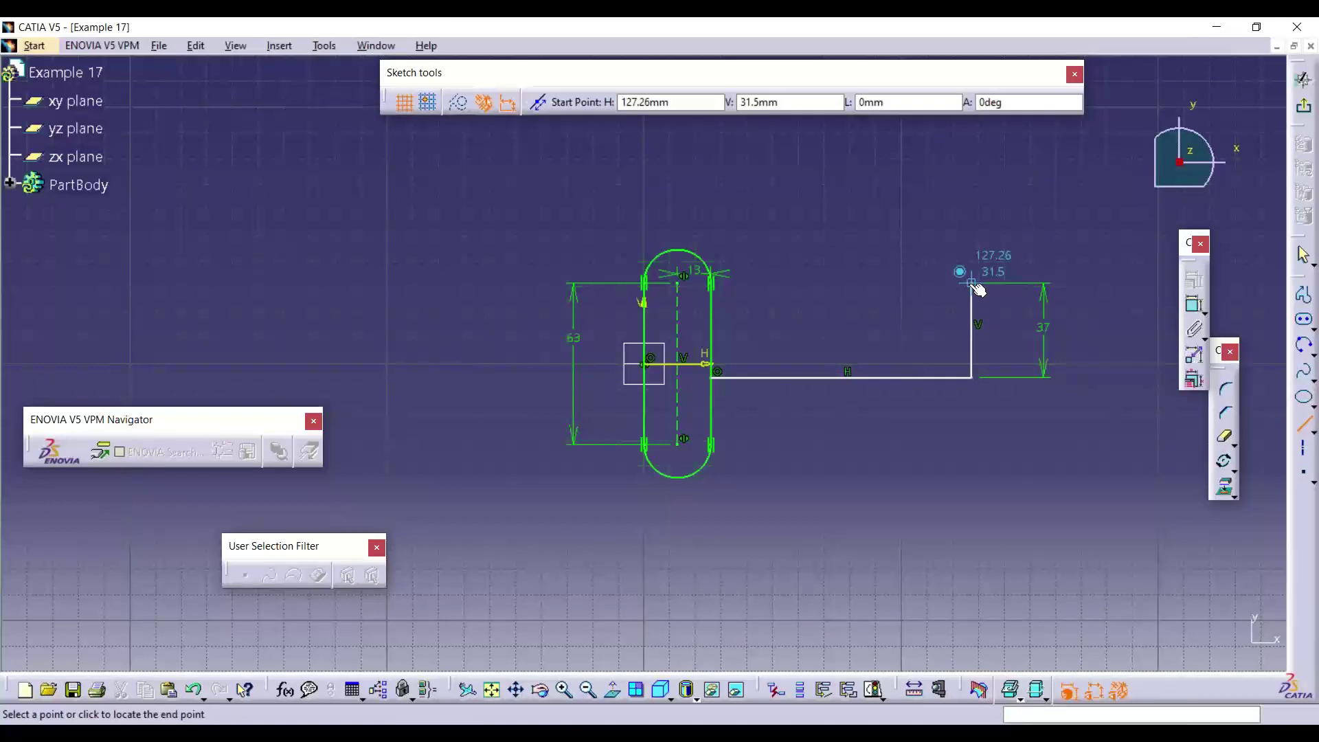
click(709, 301)
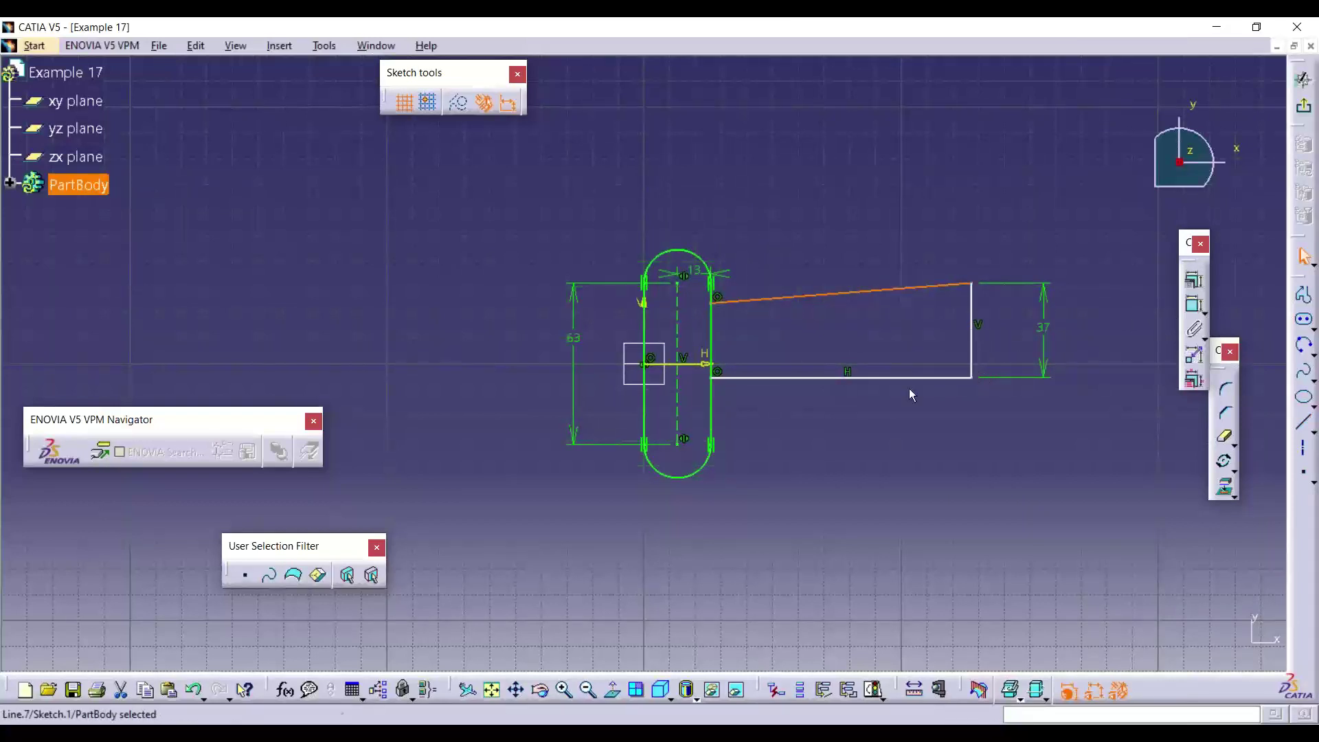
Step: Make the arm's upper and lower edges symmetric about the horizontal axis
ctrl+click(887, 377)
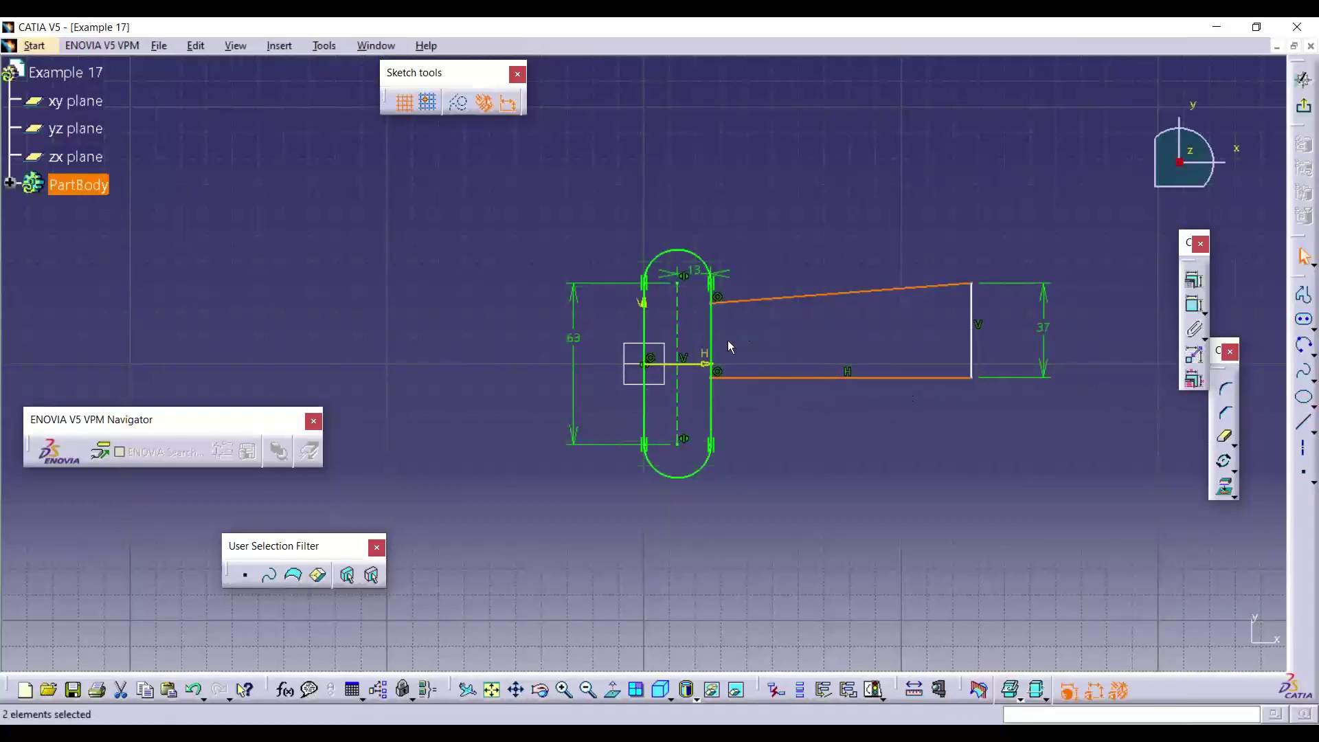
ctrl+click(706, 368)
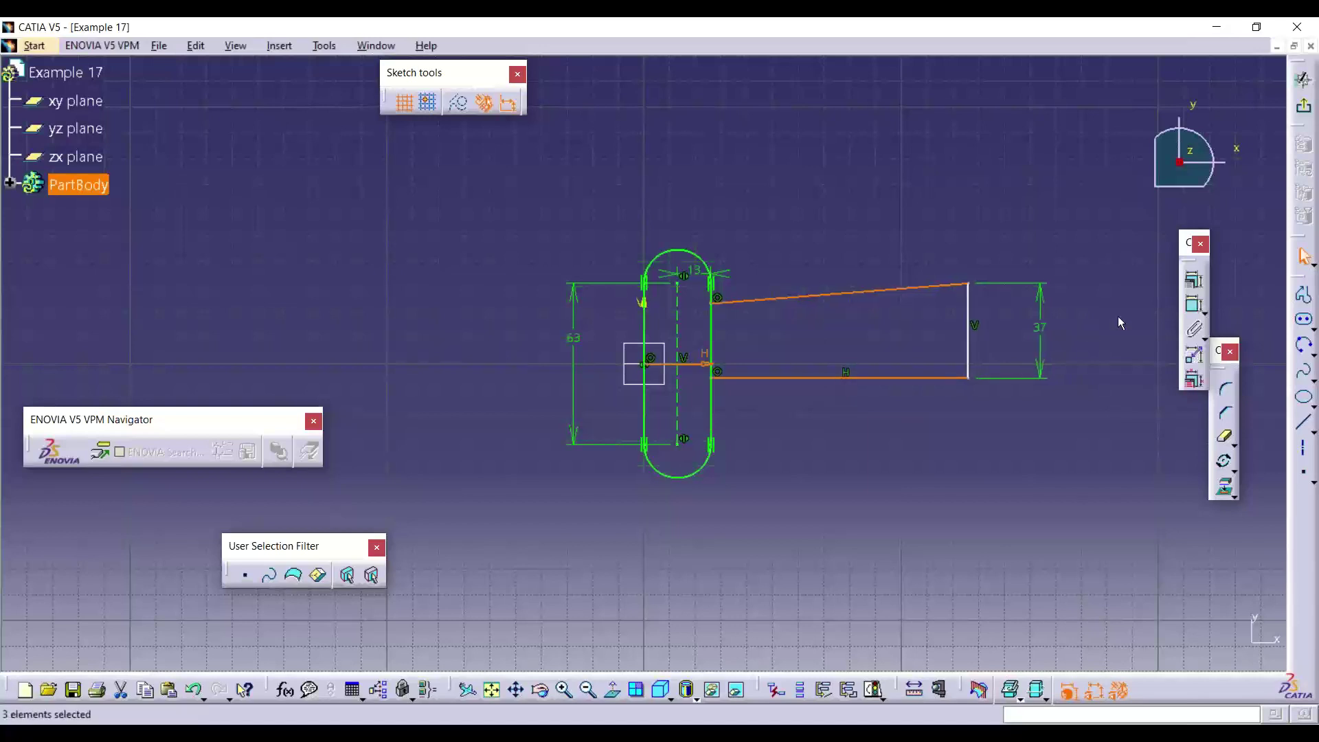
click(1193, 282)
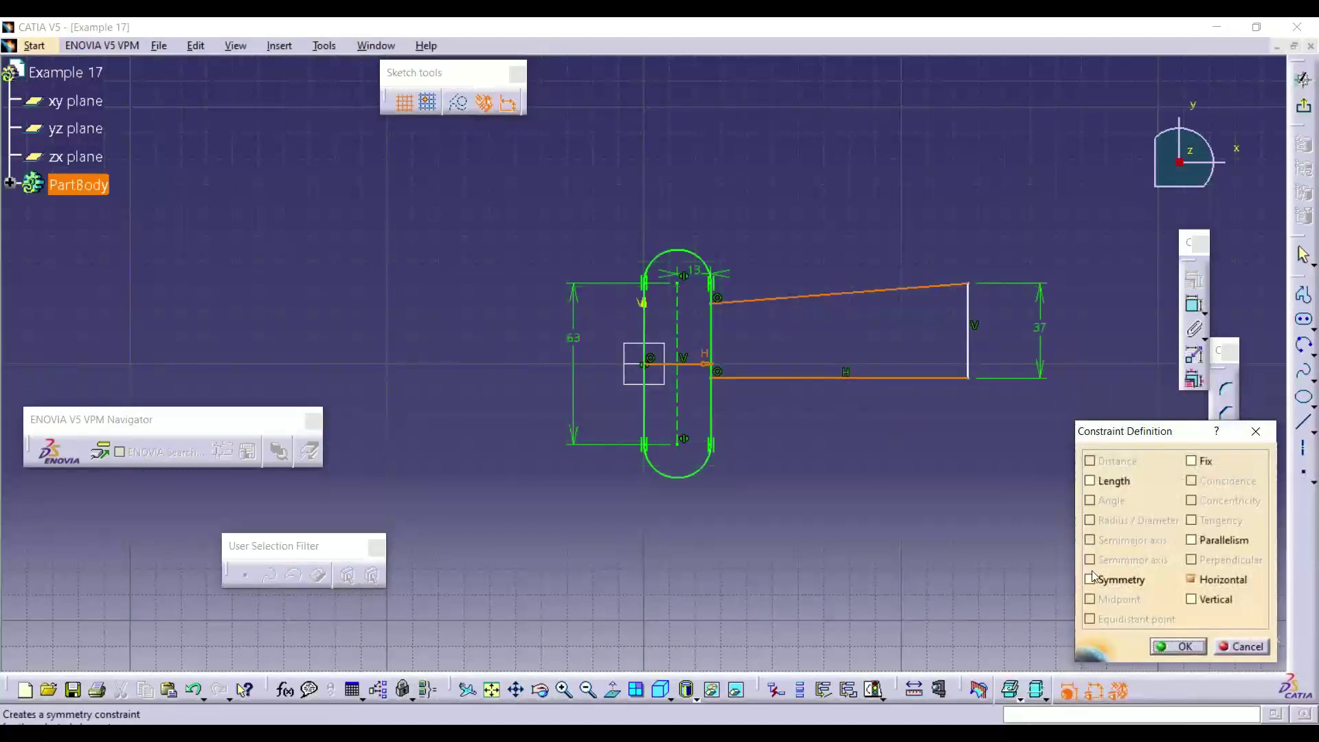
click(1100, 579)
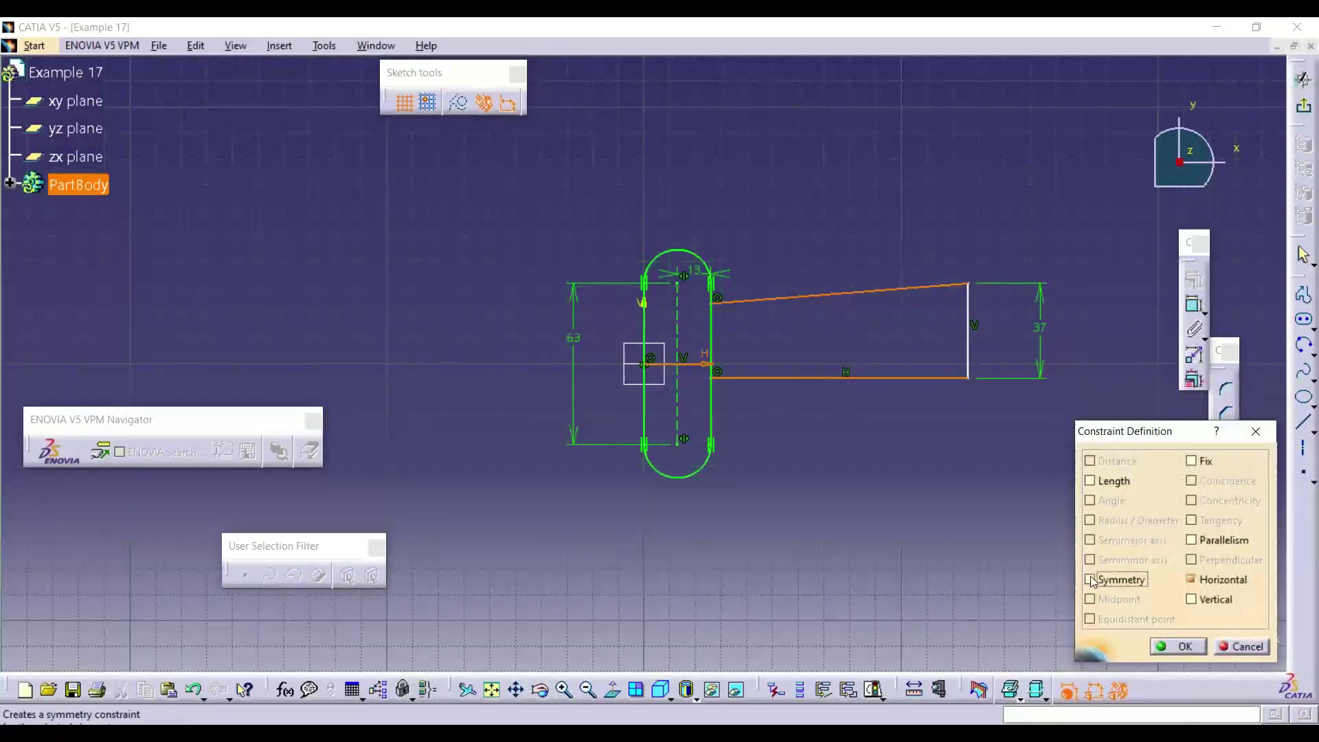
click(1199, 540)
click(1179, 647)
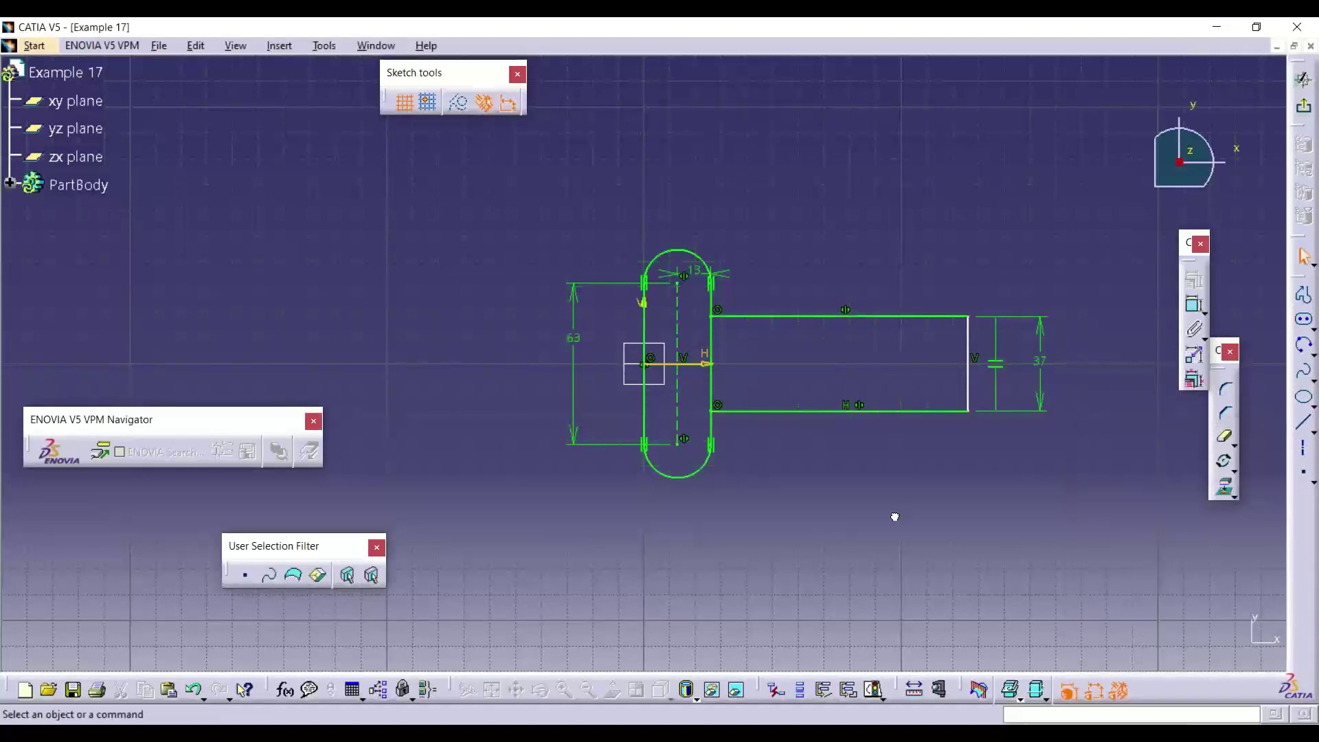
Step: Try to dimension the length of the arm's upper edge
click(1195, 304)
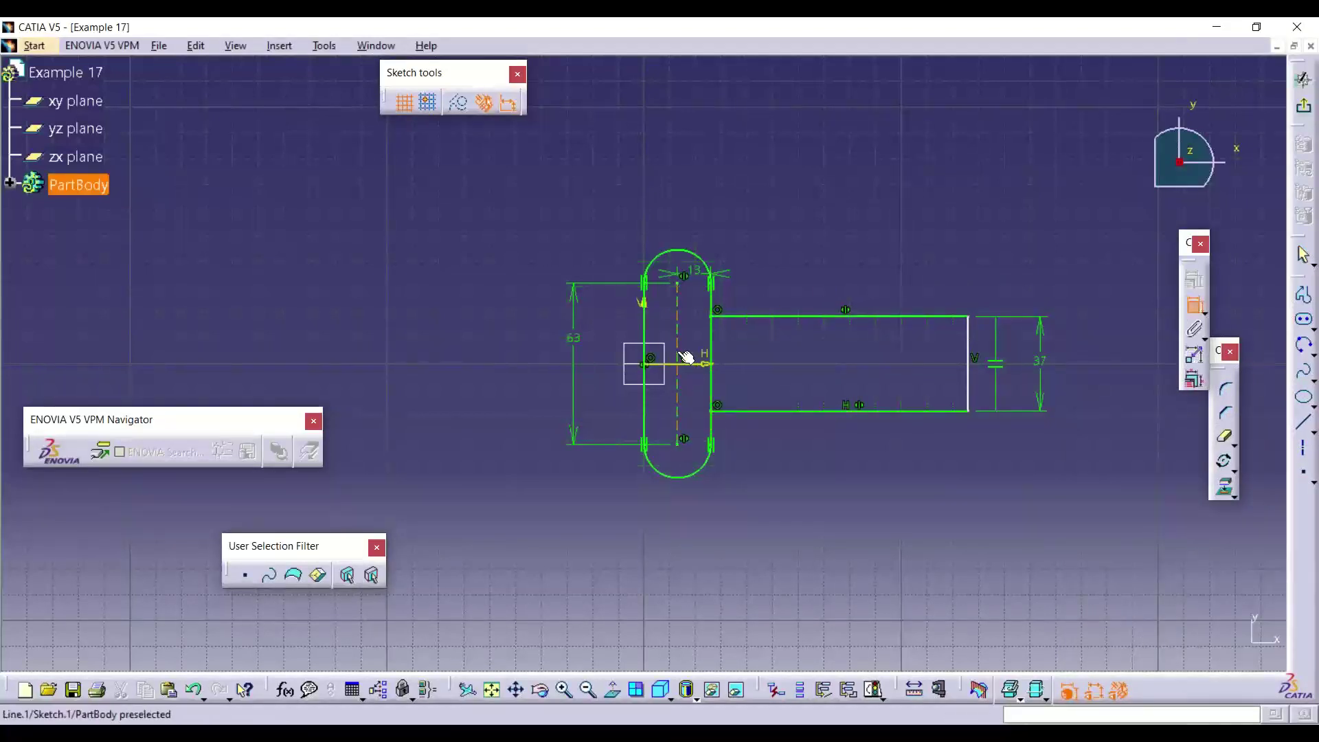
click(846, 317)
click(835, 232)
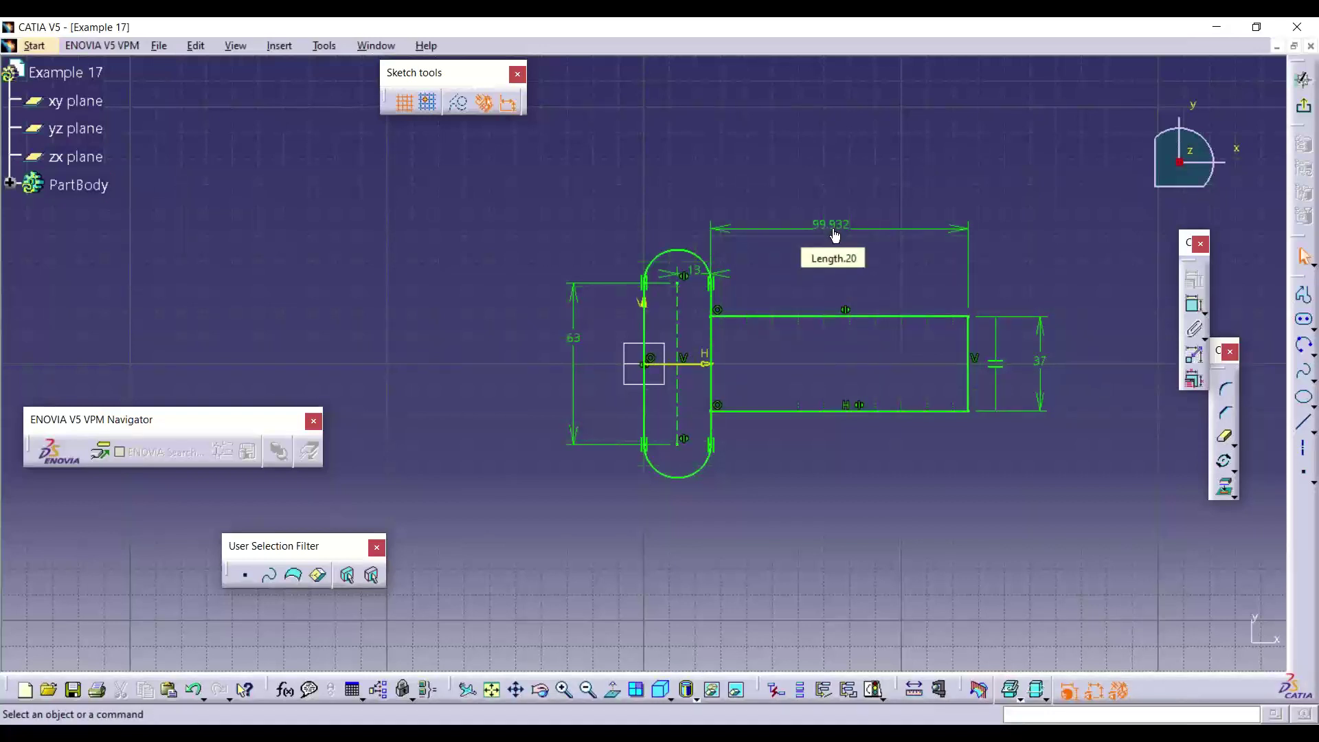
double_click(833, 228)
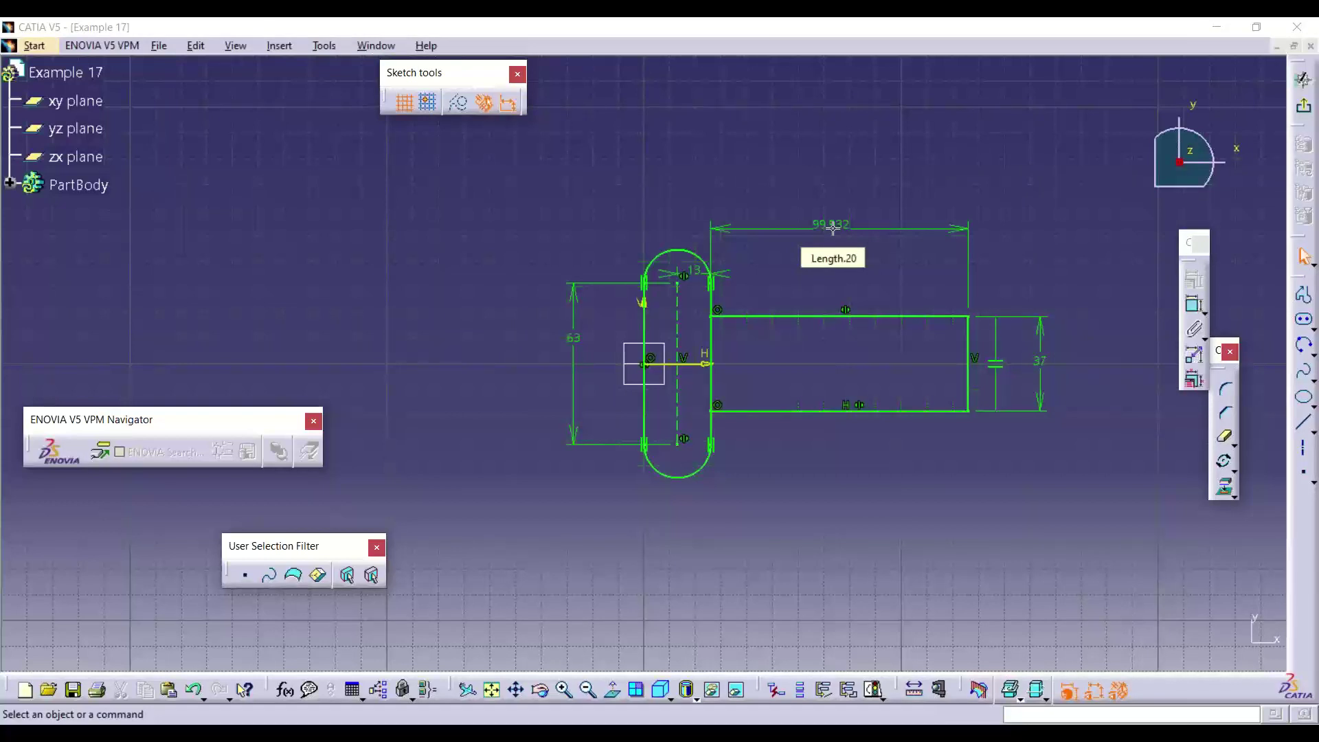
click(832, 228)
key(Delete)
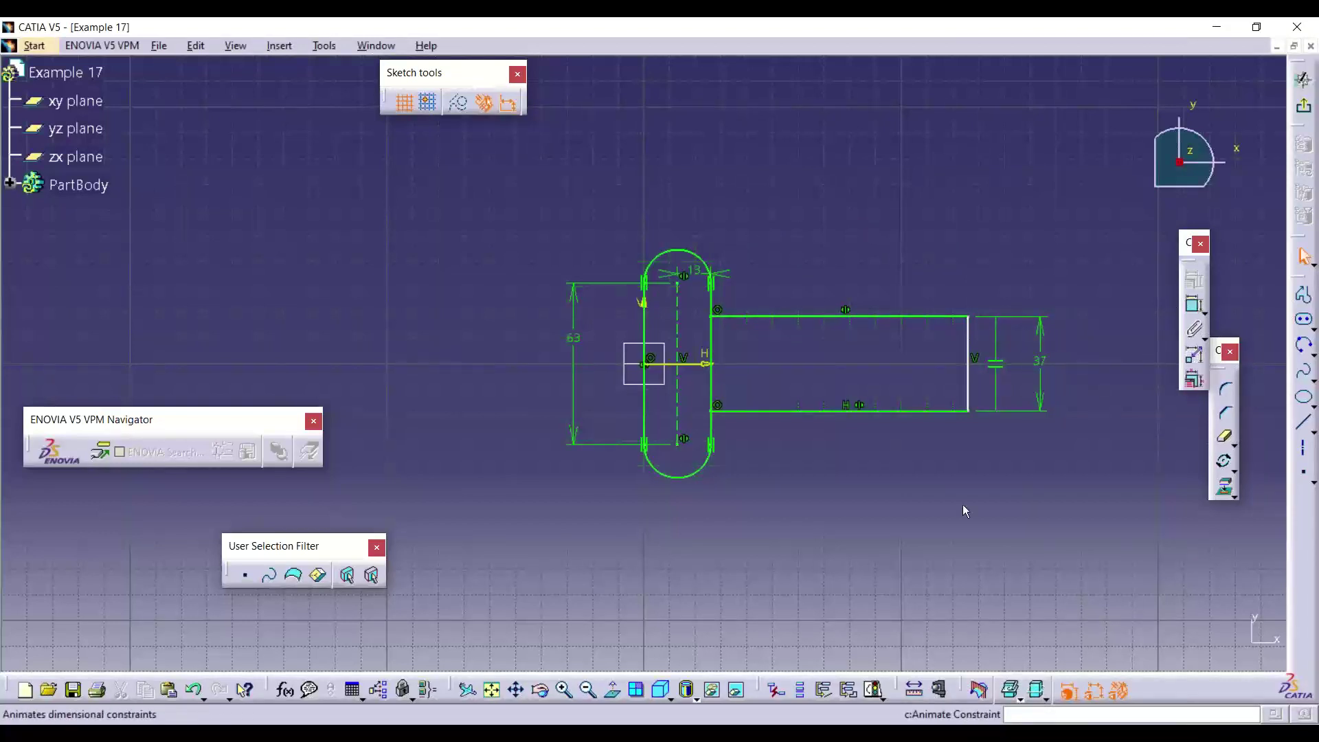
key(ctrl+z)
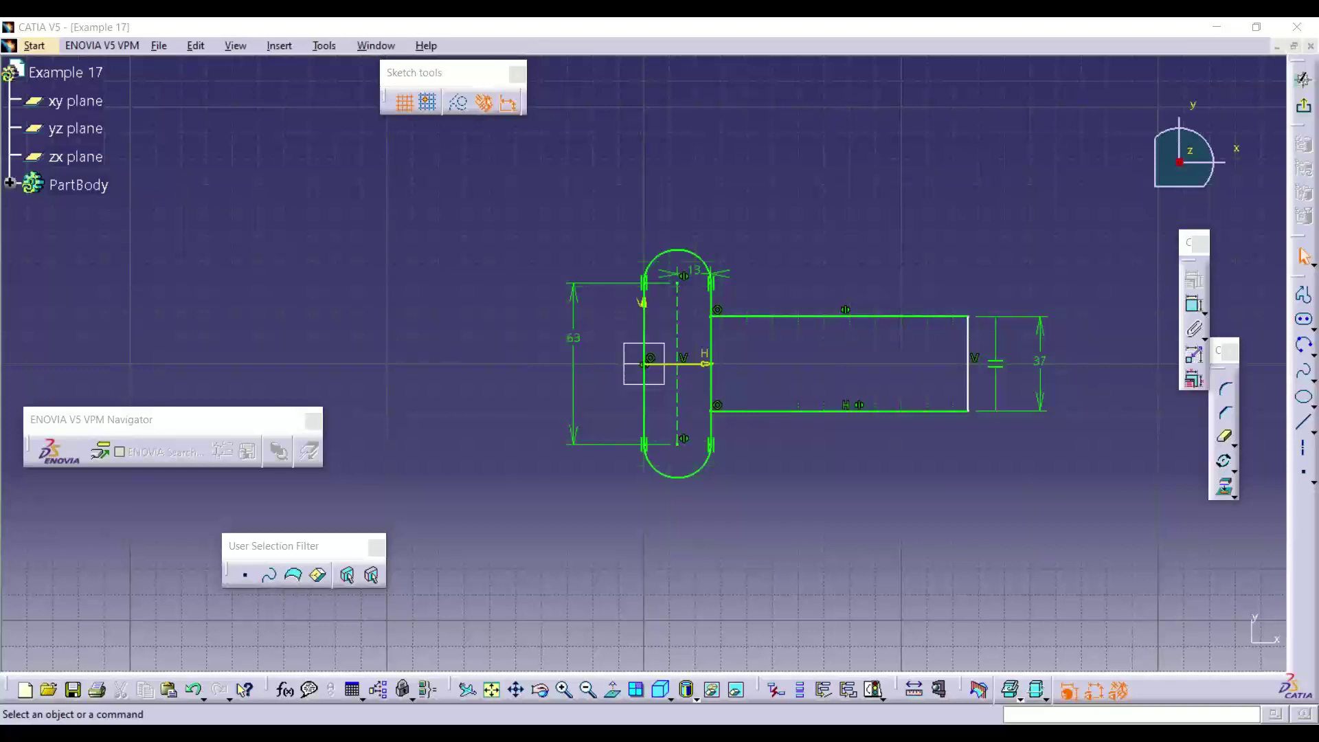
Step: Dimension the distance from the vertical axis to the arm's vertical end edge and set it to 112 mm
click(720, 449)
click(1191, 305)
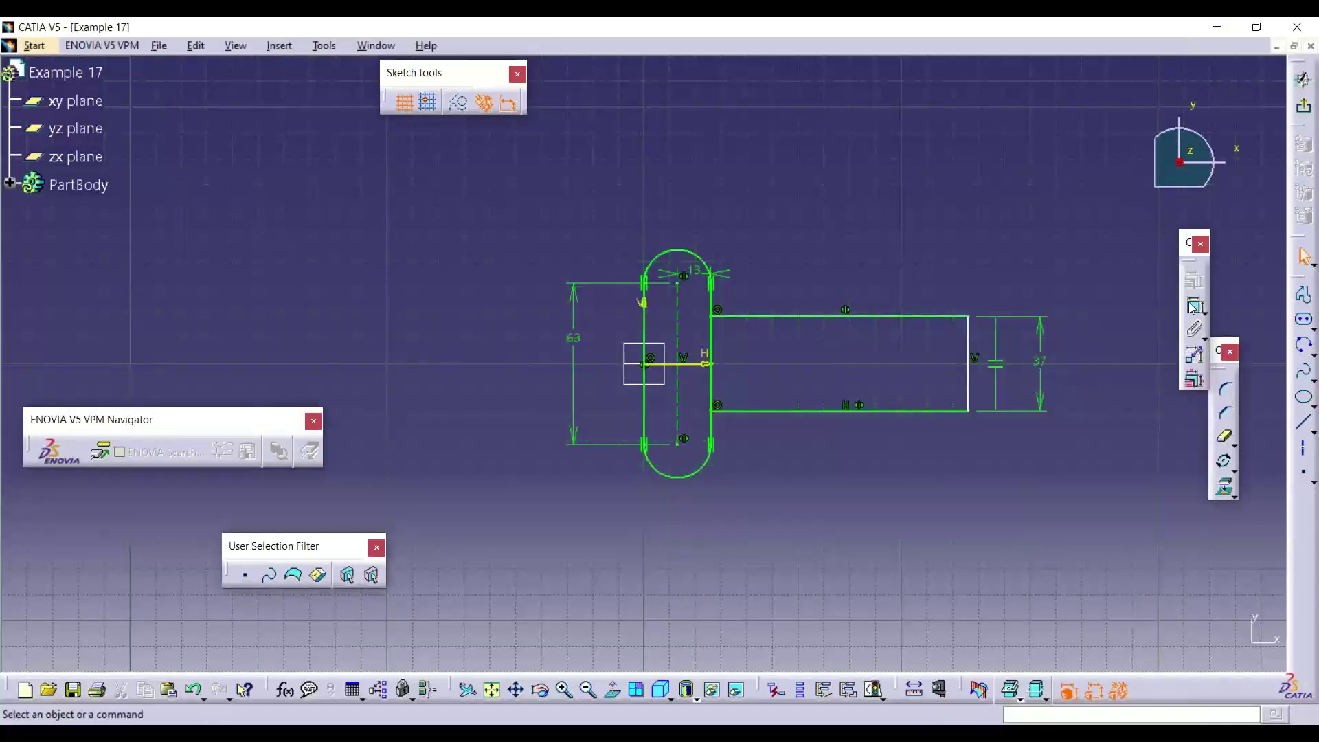
click(968, 338)
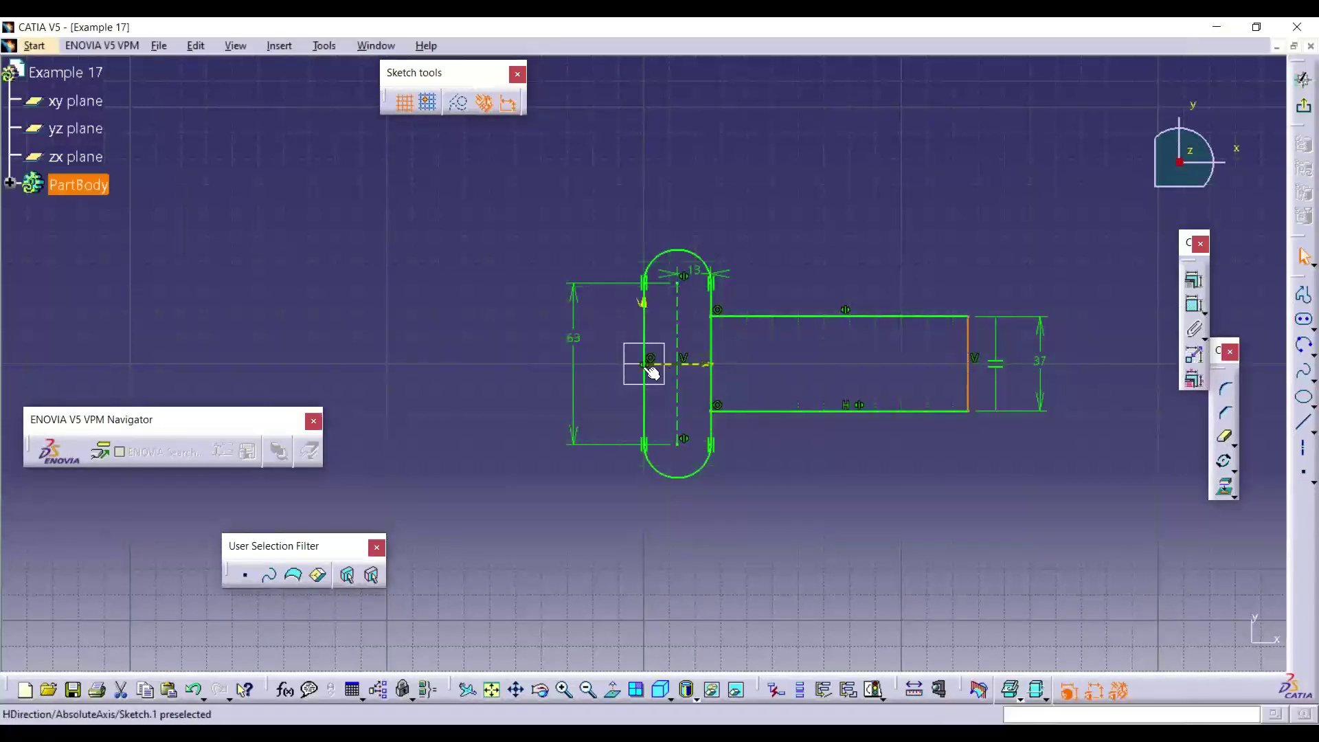
click(643, 299)
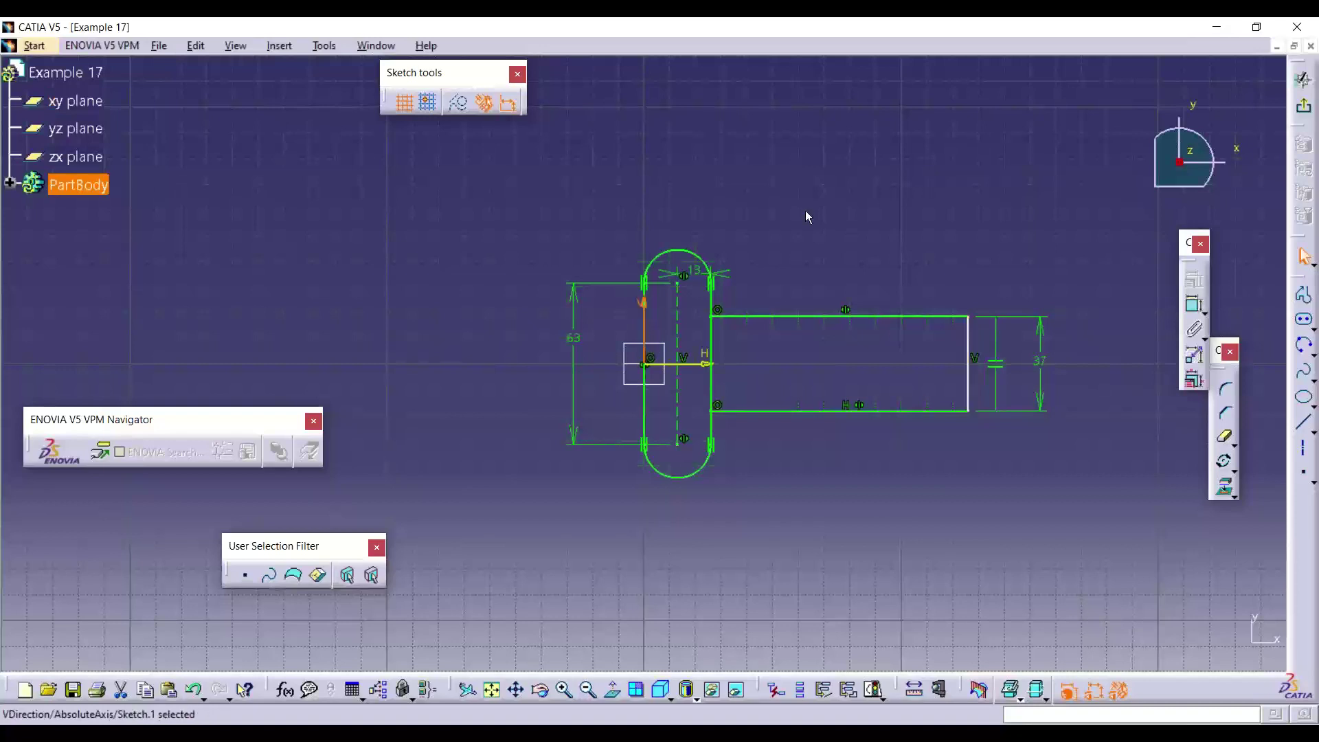
click(967, 361)
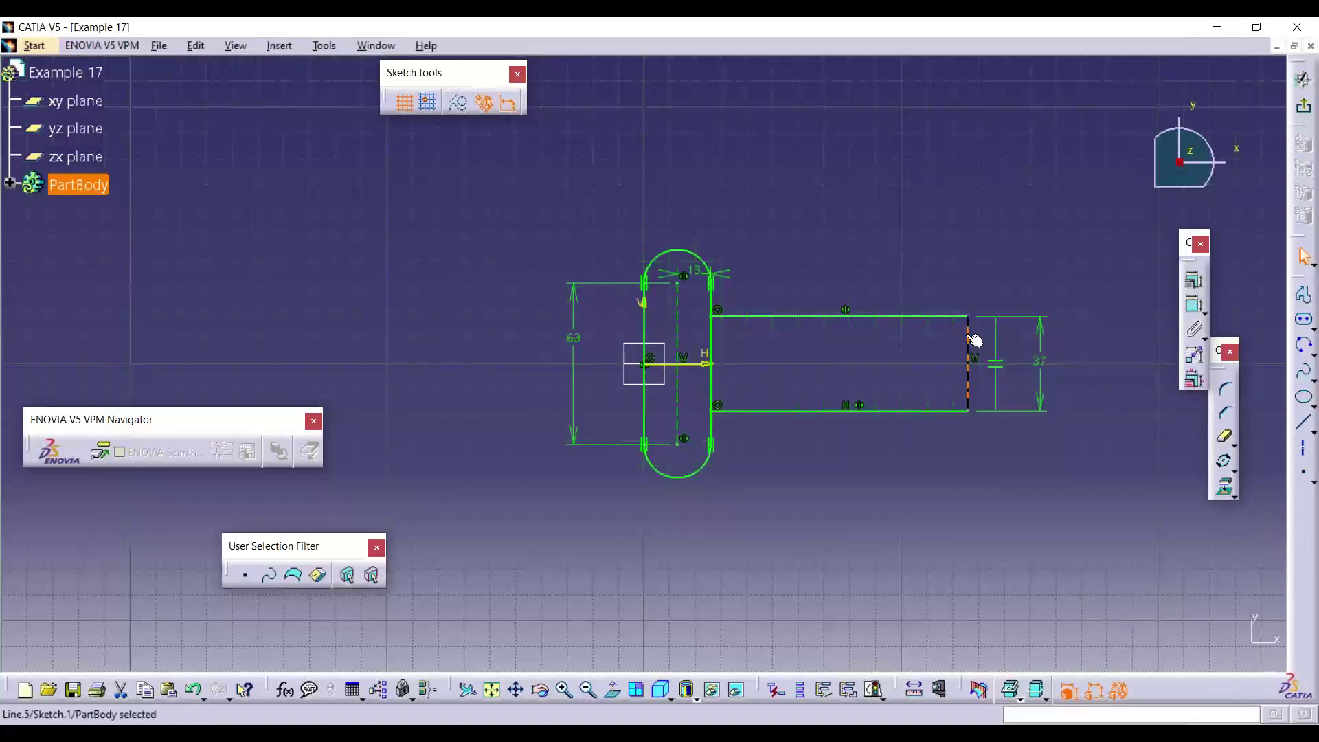
click(1195, 304)
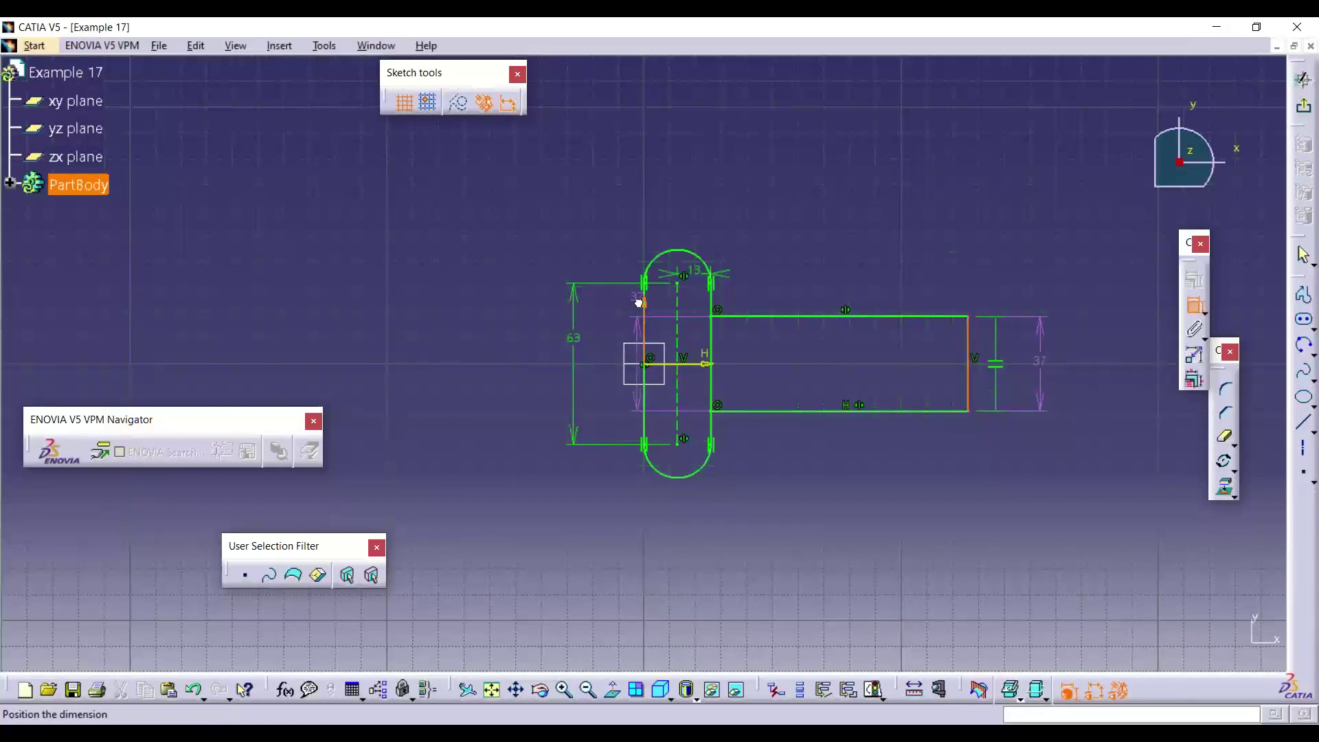
click(827, 218)
double_click(827, 218)
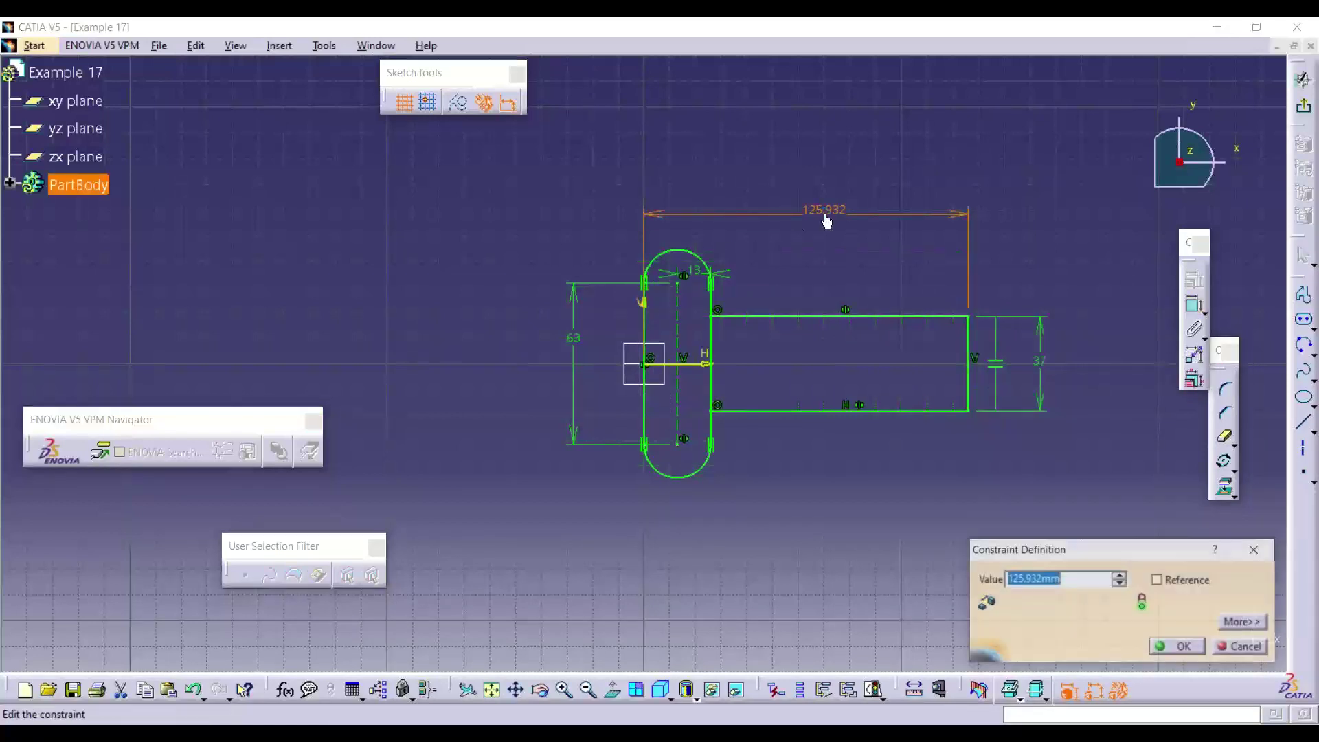
text(112)
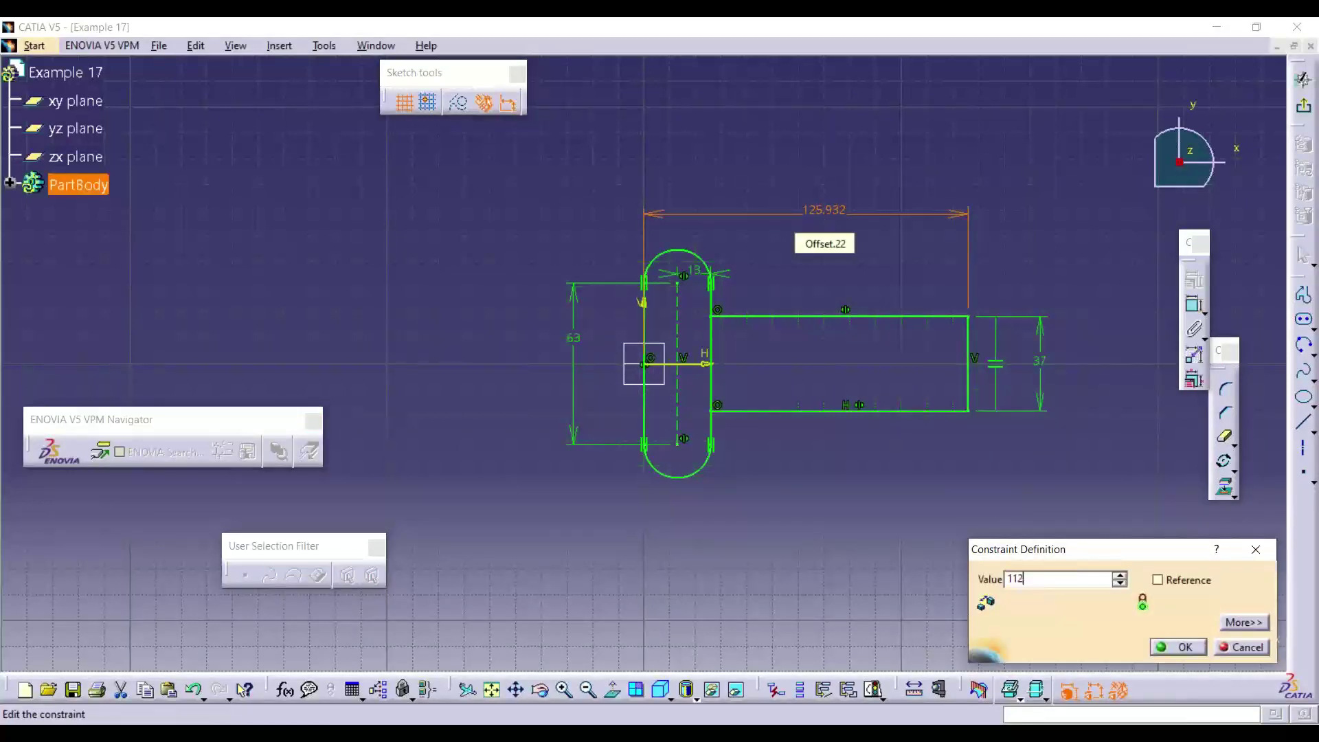
key(Return)
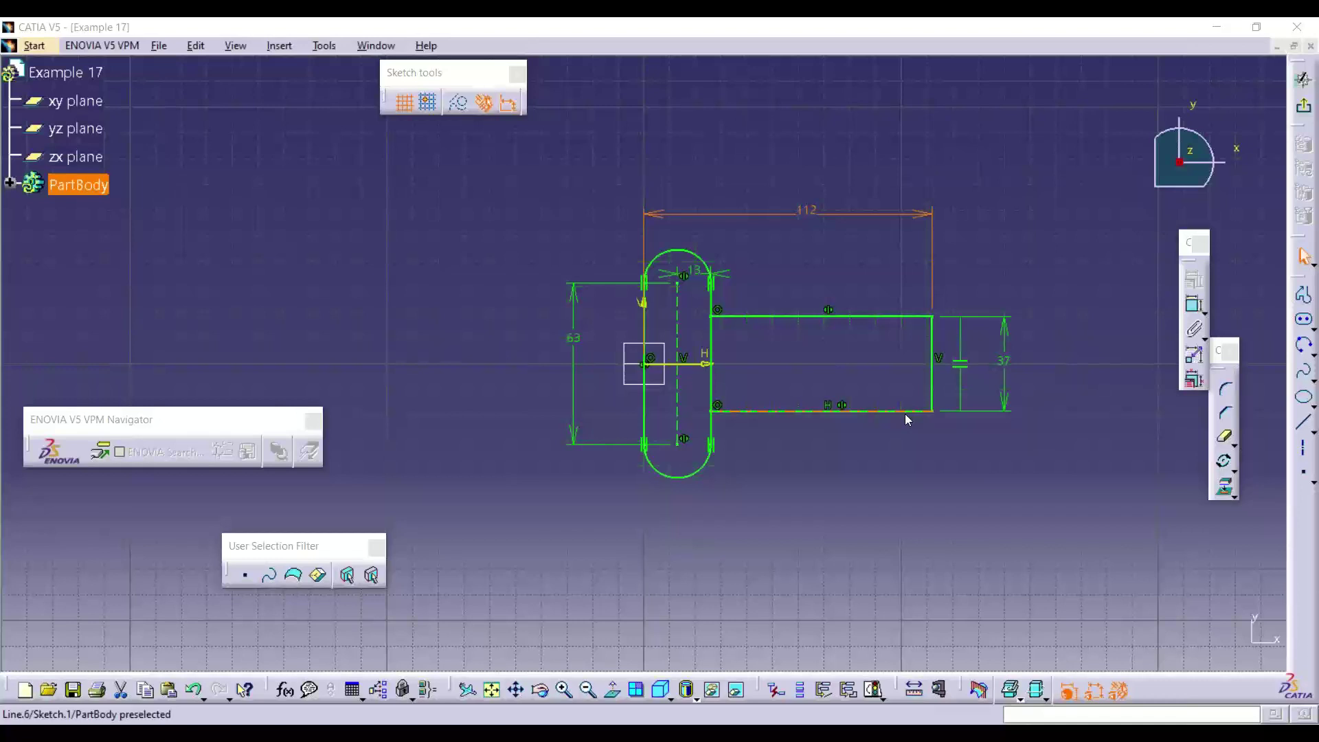
Step: Round the arm's upper and lower end corners with radii of about 9.7 mm and 9.3 mm, converting the end edge's length into a distance
click(1227, 390)
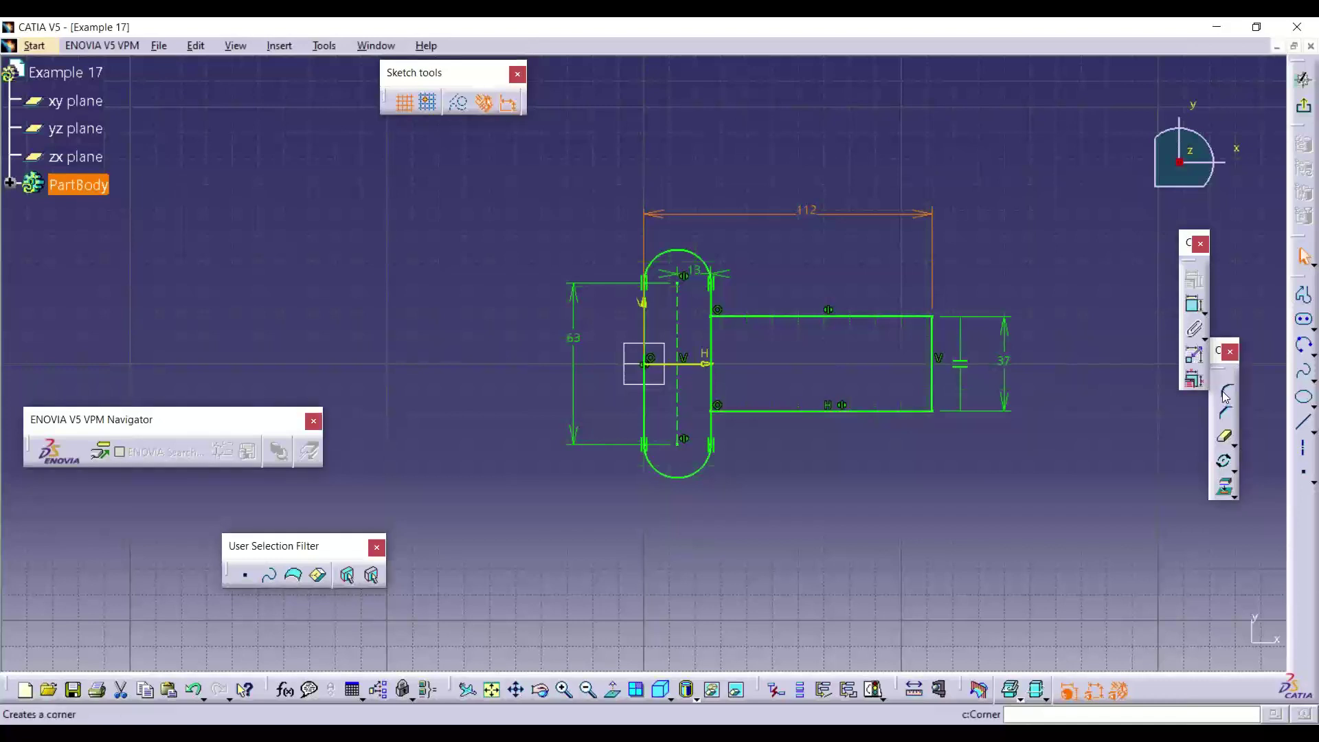
click(927, 320)
click(933, 335)
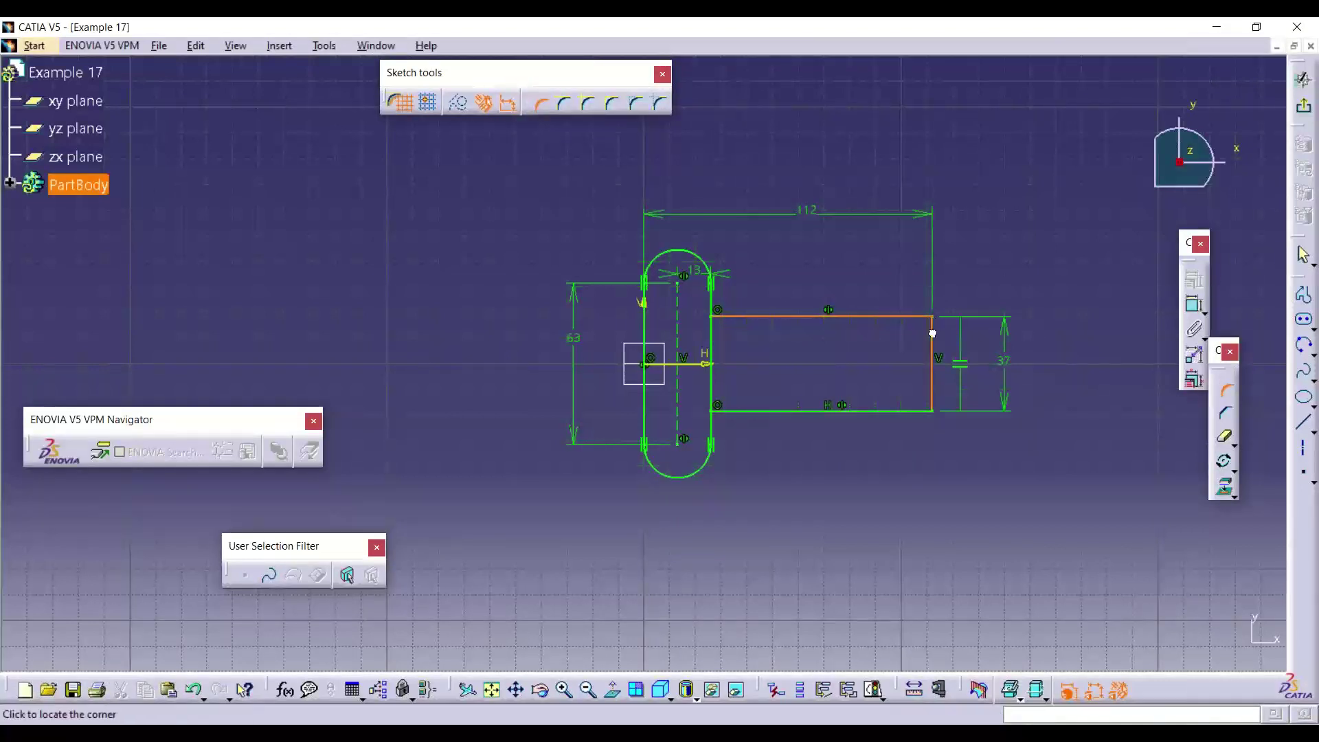
click(936, 333)
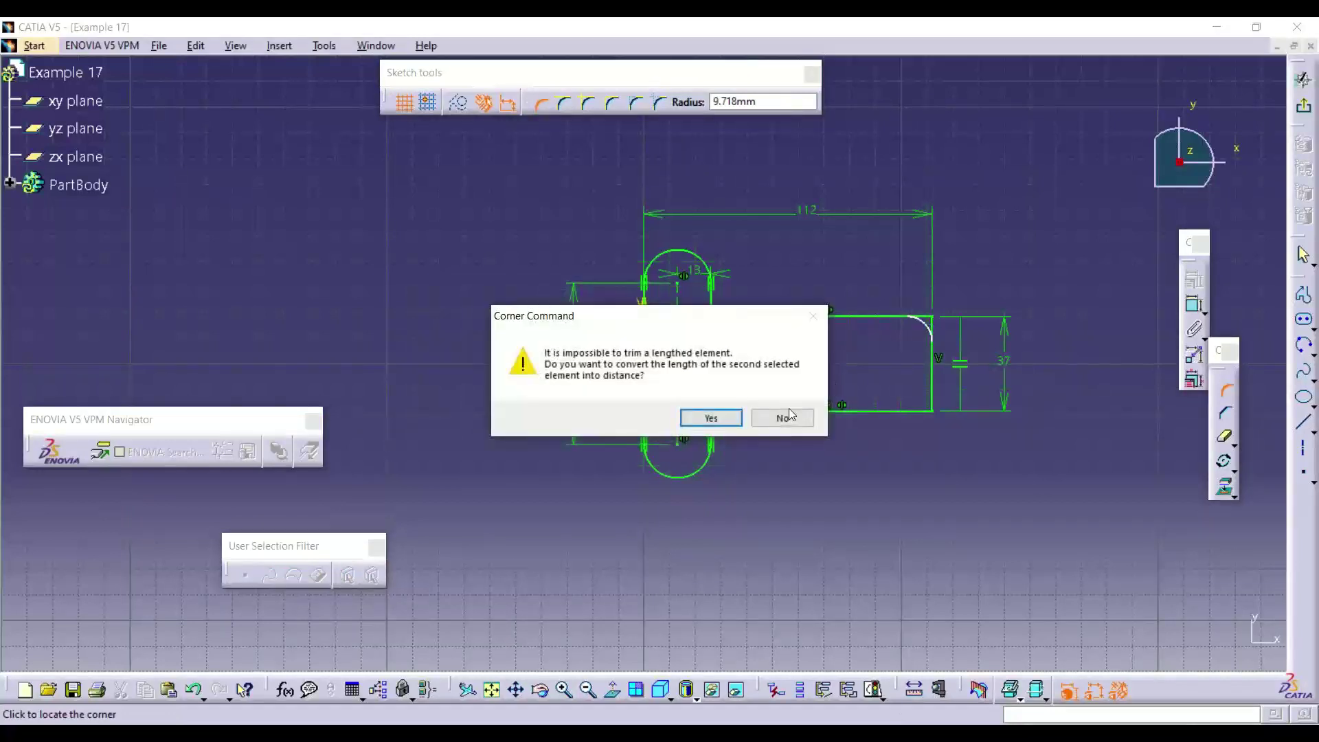
click(712, 418)
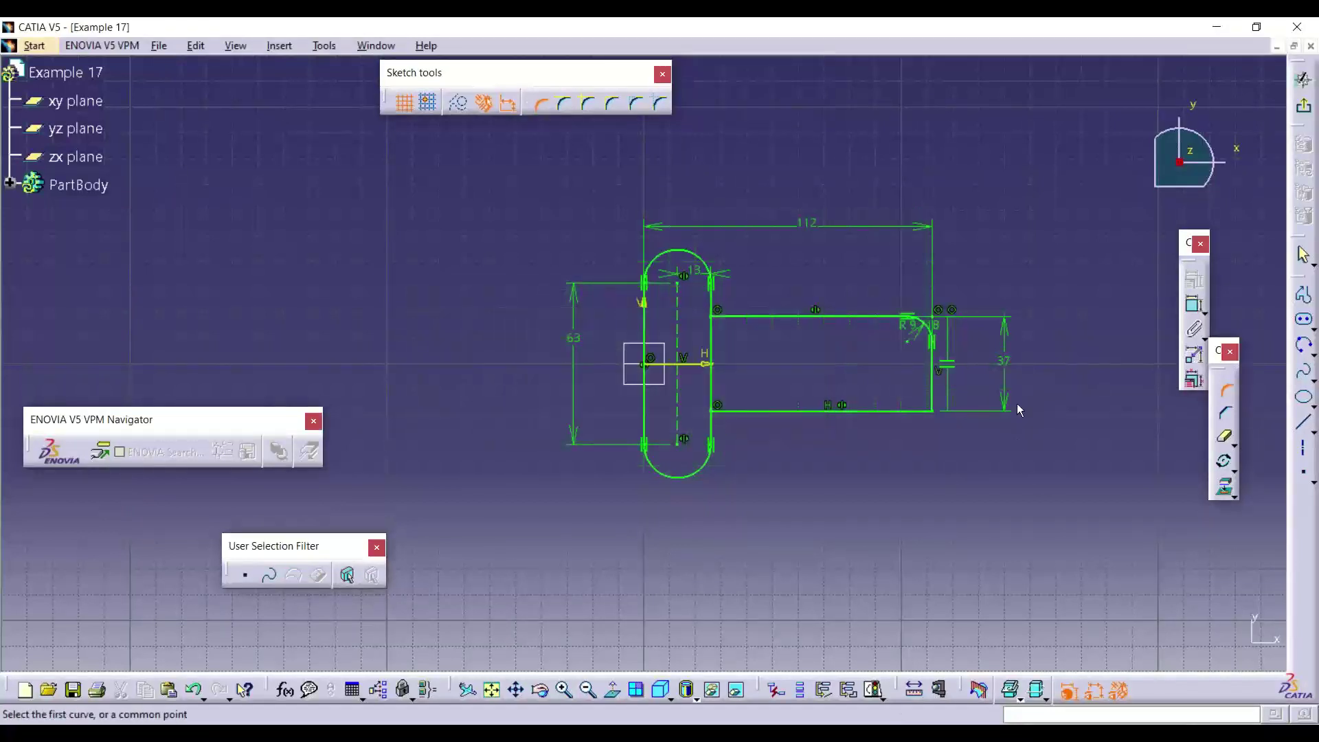
click(932, 393)
click(920, 412)
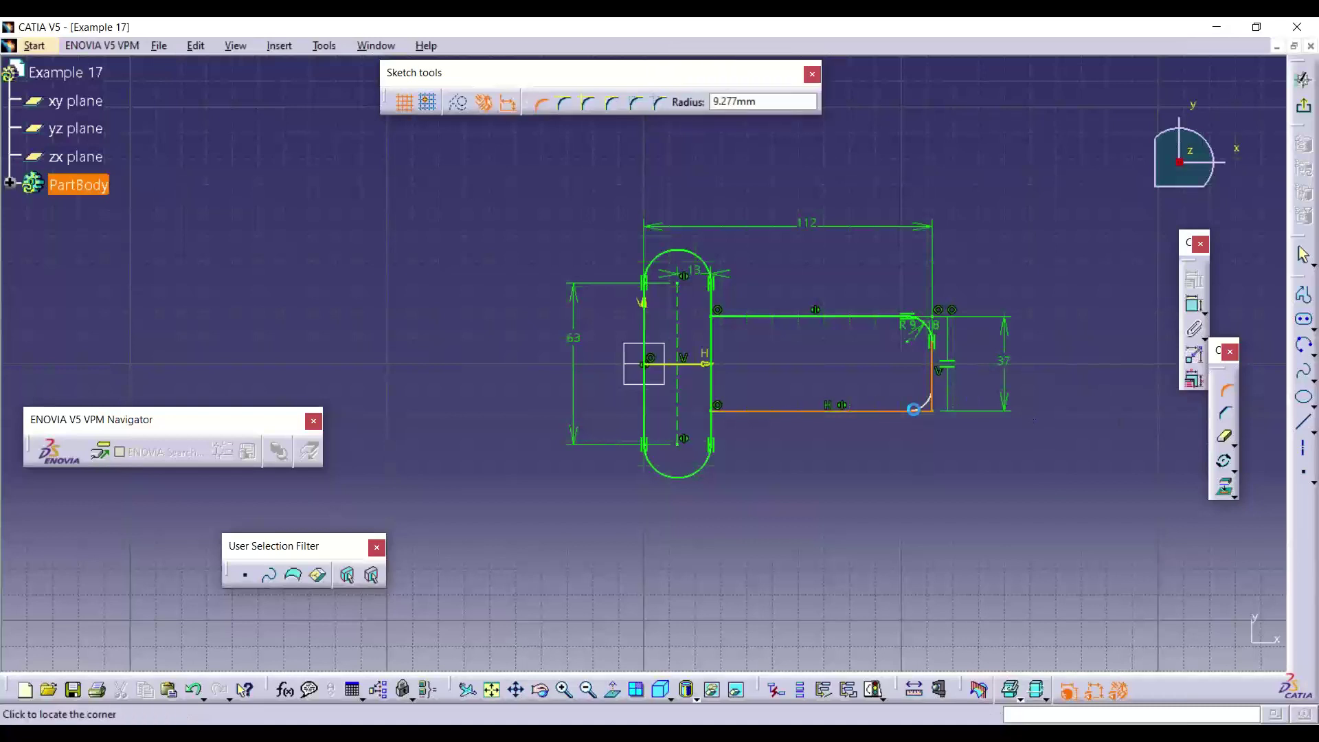
click(922, 415)
Step: Reduce the radii of the arm's two rounded end corners to the same value
double_click(916, 404)
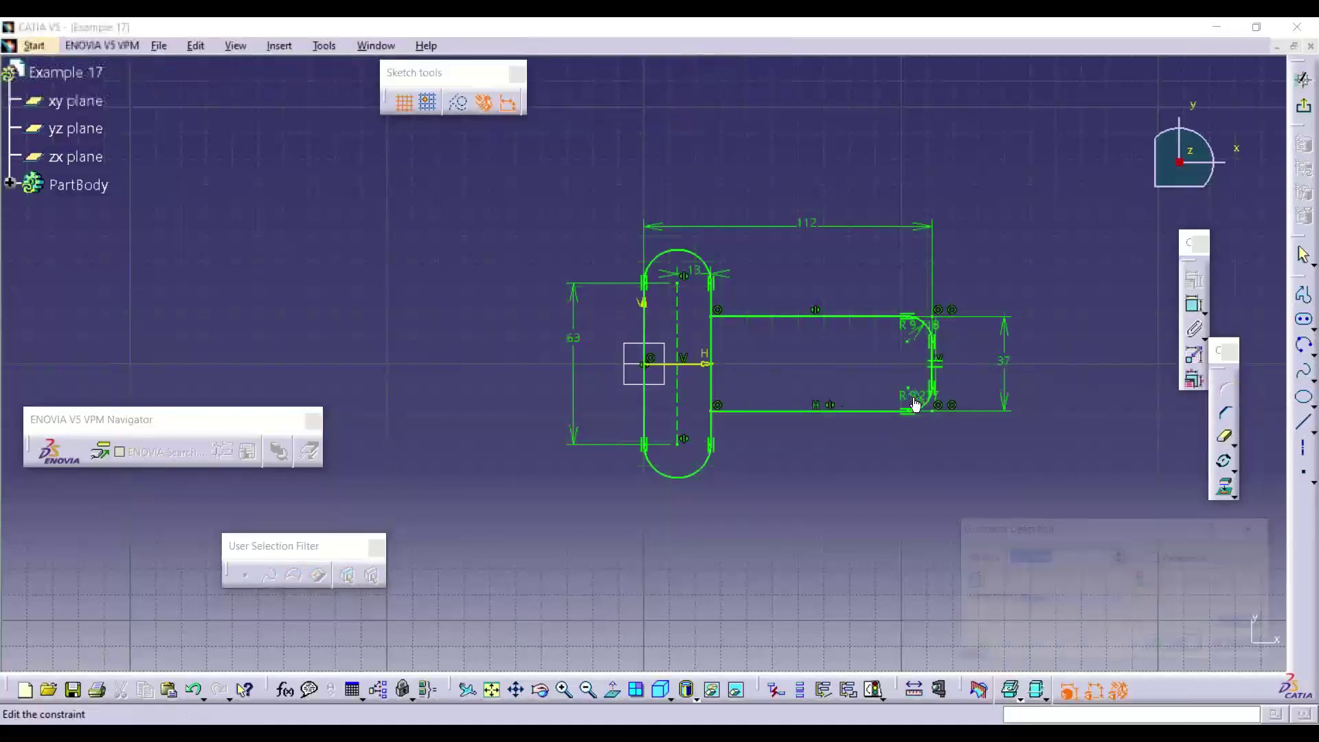
text(8)
key(Return)
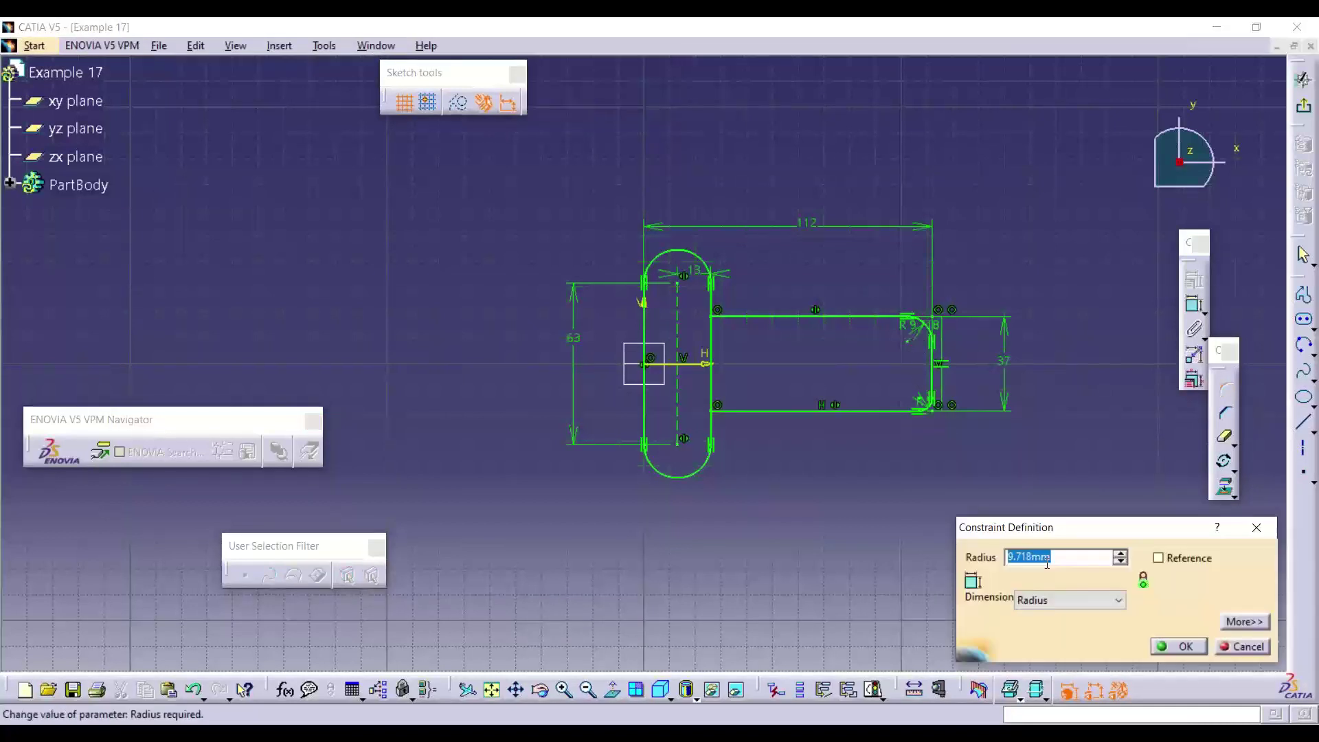
text(8)
key(Return)
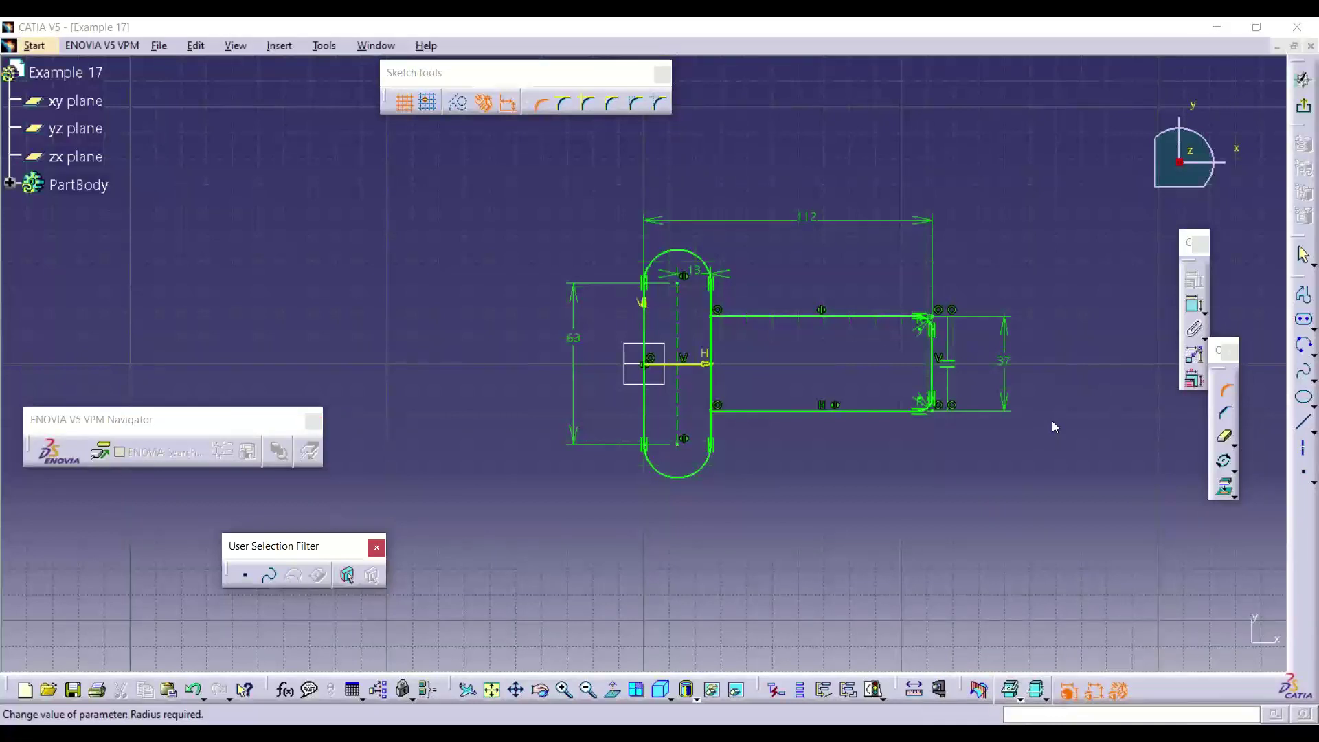
Step: Draw a horizontal elongated hole along the horizontal axis across the arm's end edge, starting about 100 mm from the vertical axis, and slightly increase its radius
click(1304, 319)
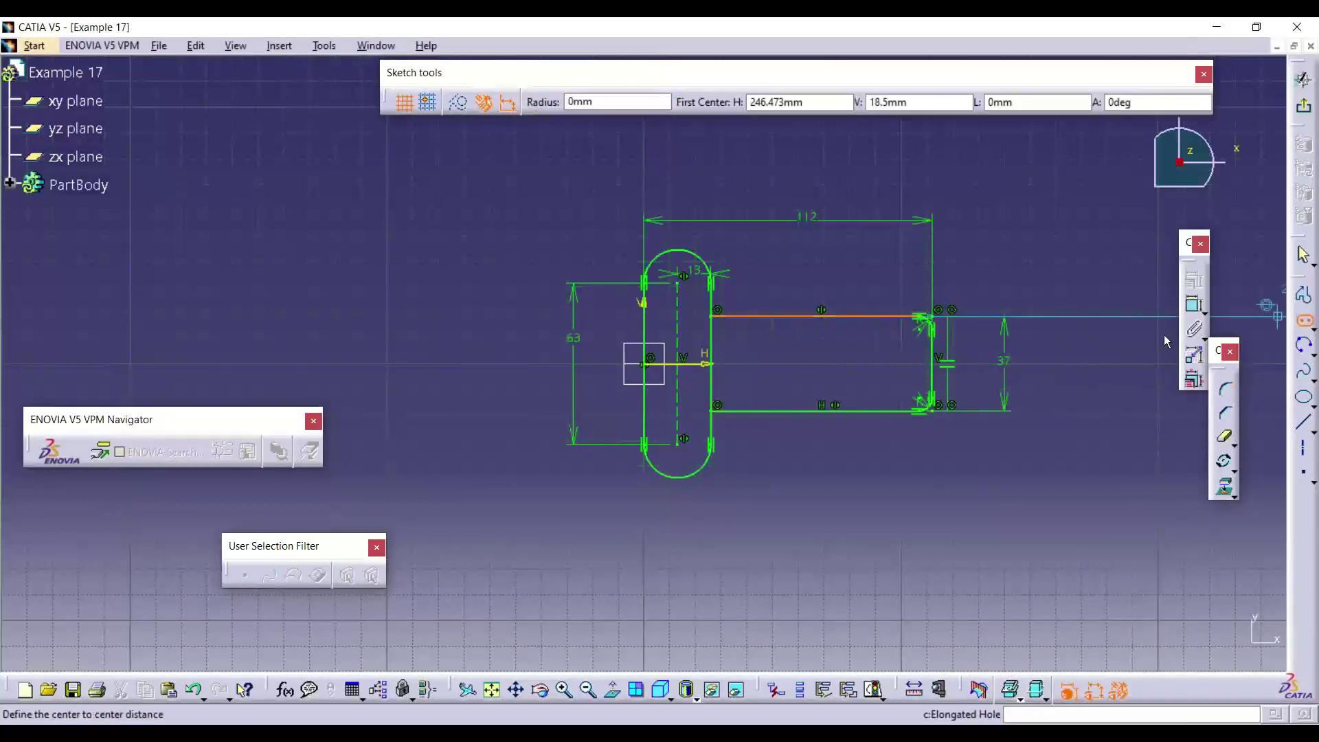
click(902, 364)
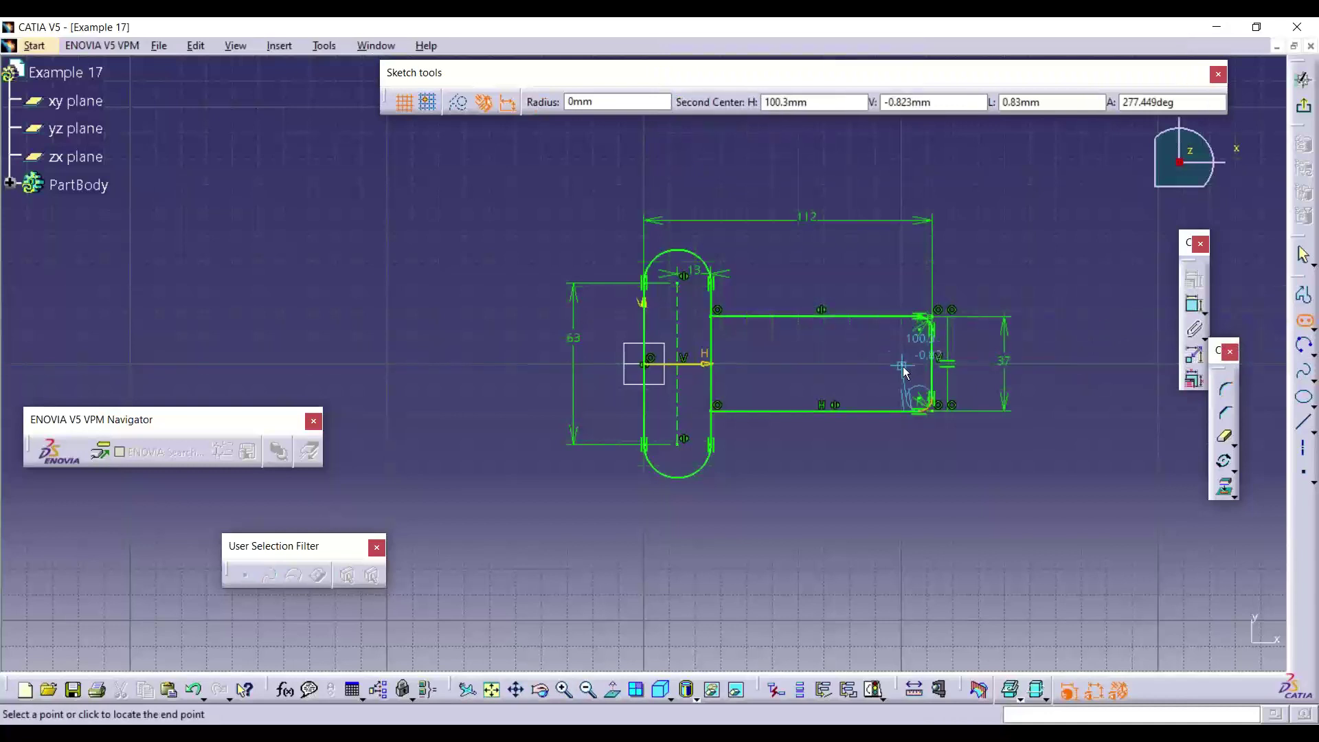
click(962, 365)
click(964, 375)
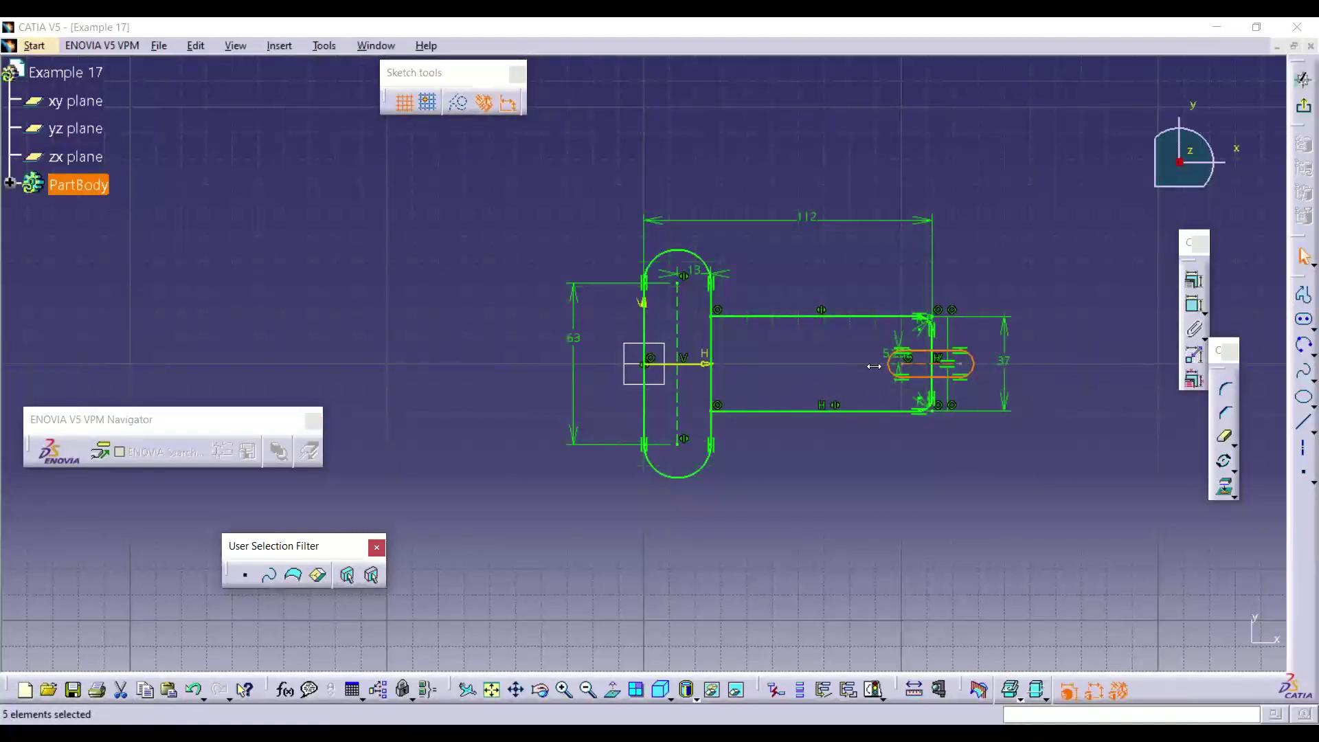
double_click(883, 363)
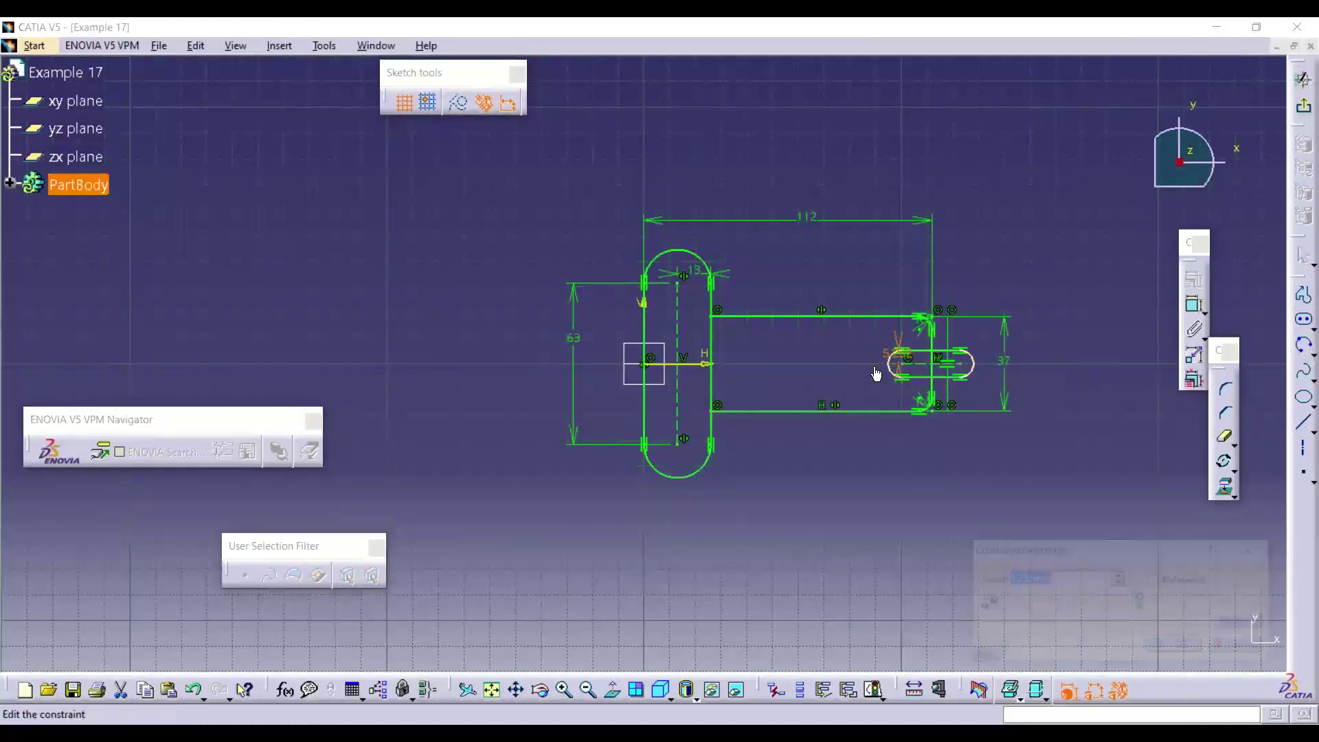
key(Return)
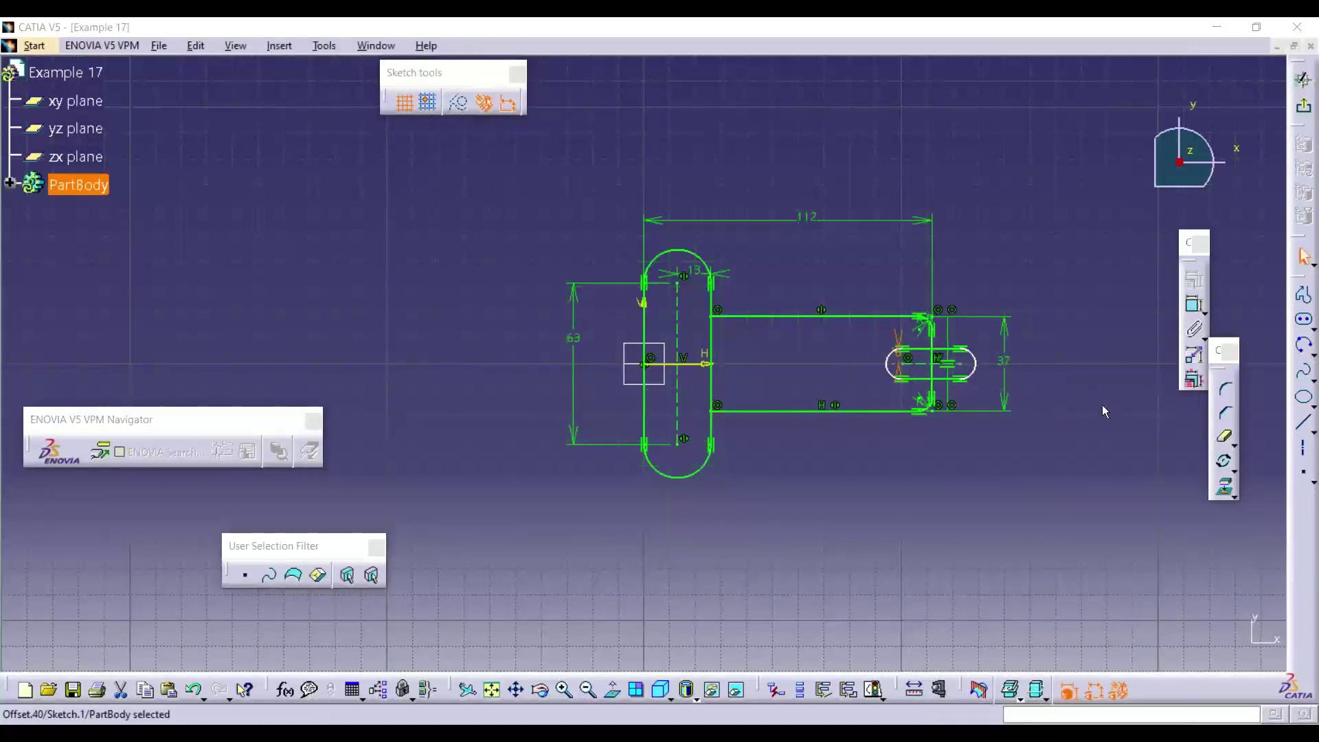
Step: Make the small elongated hole's outer arc centre coincident with the arm's vertical end edge
click(1103, 409)
click(947, 371)
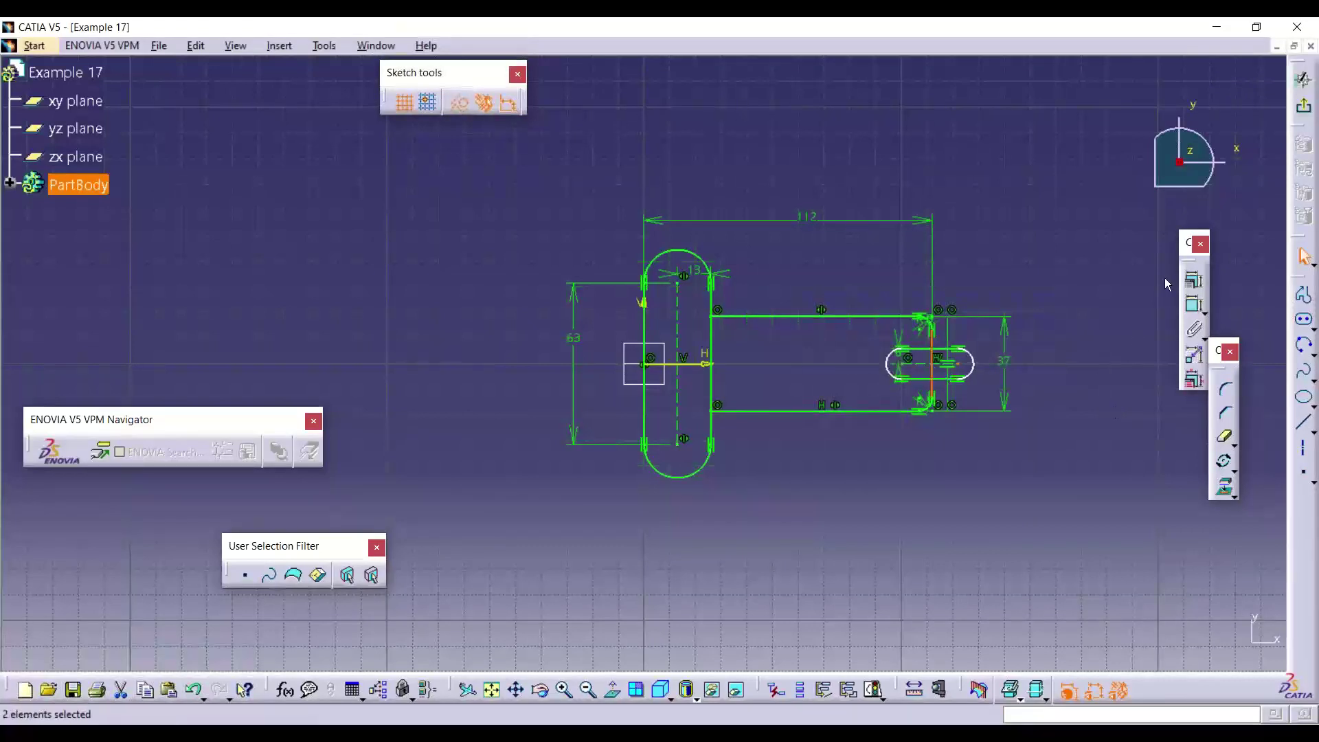
click(1194, 279)
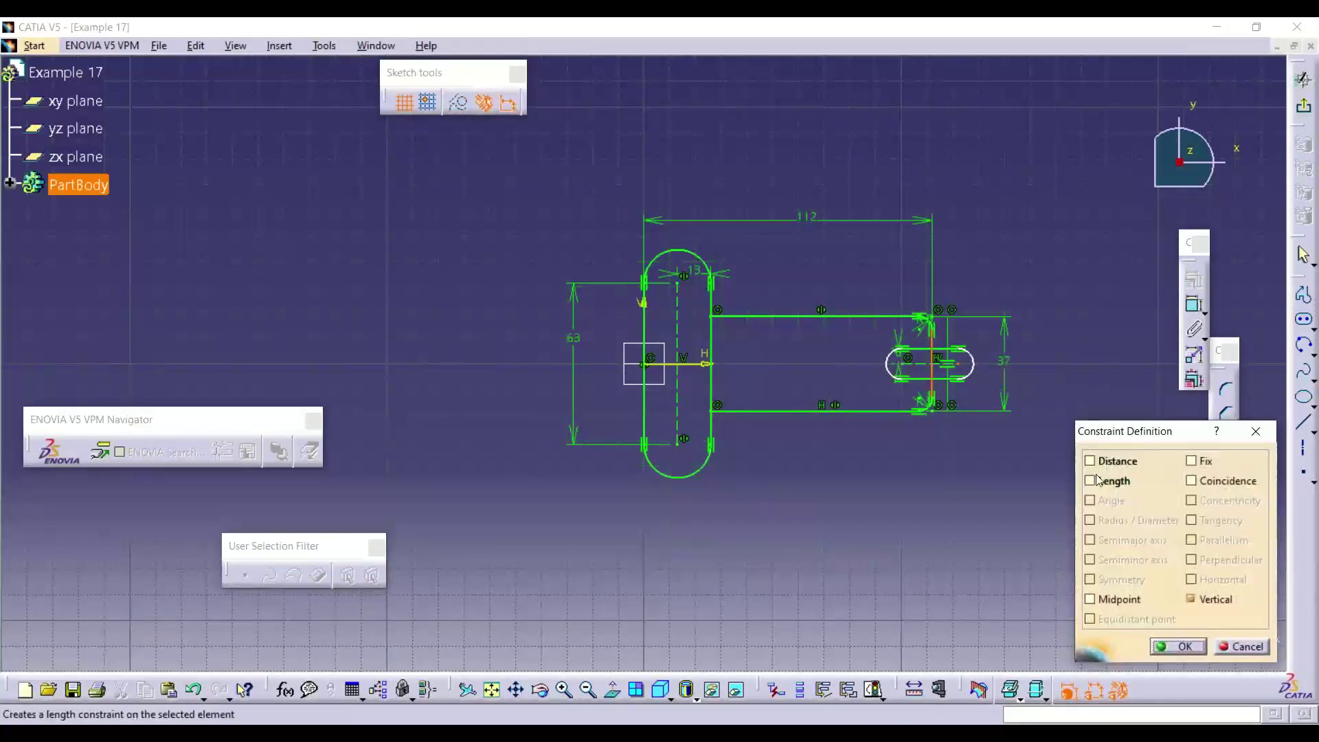
click(1192, 481)
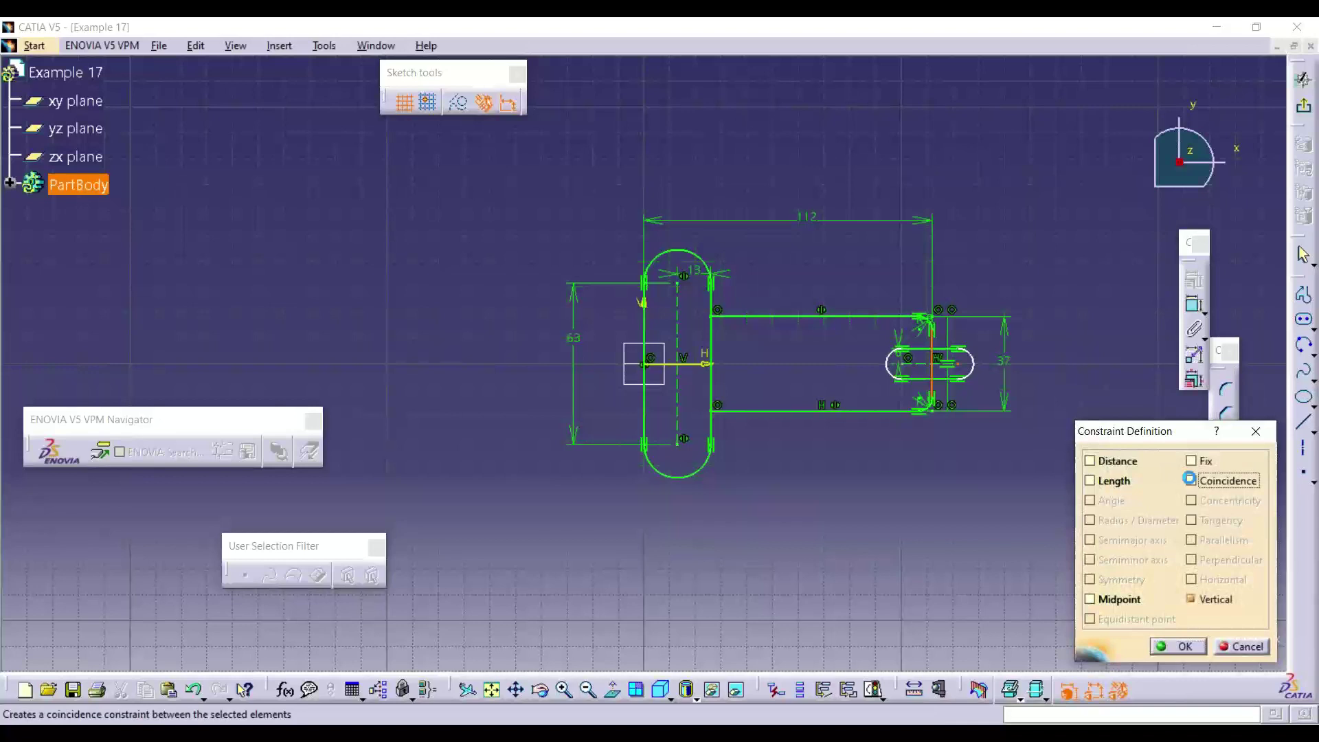
click(1166, 646)
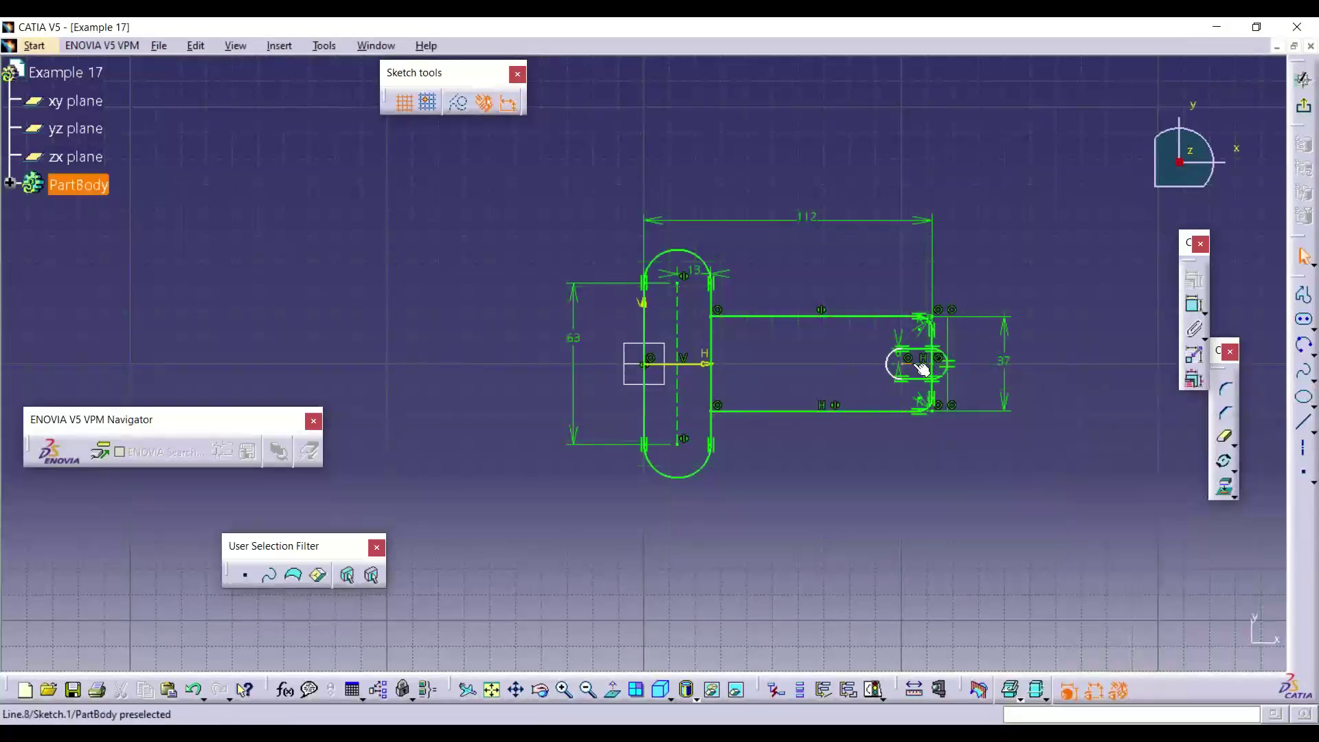
Step: Dimension the end slot's horizontal centre-to-centre length below the arm and set it to 12 mm
click(1194, 304)
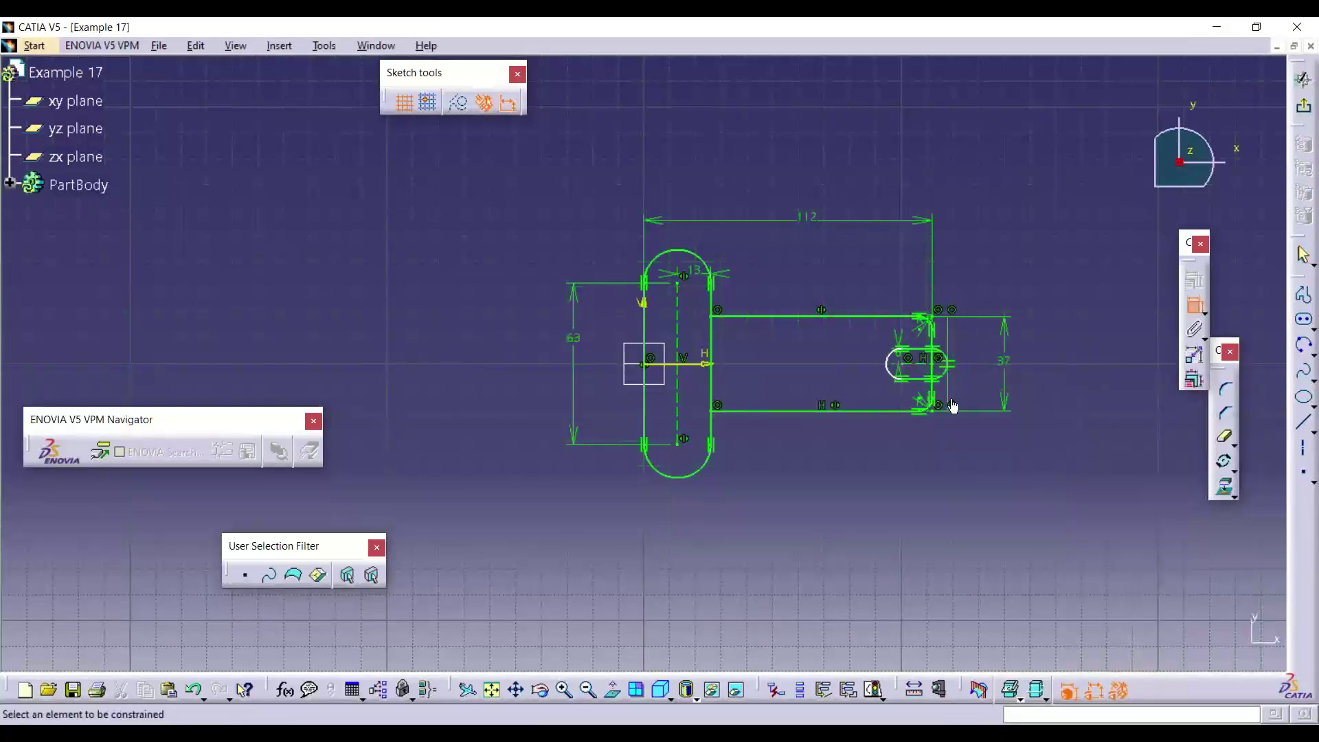
click(924, 368)
click(924, 516)
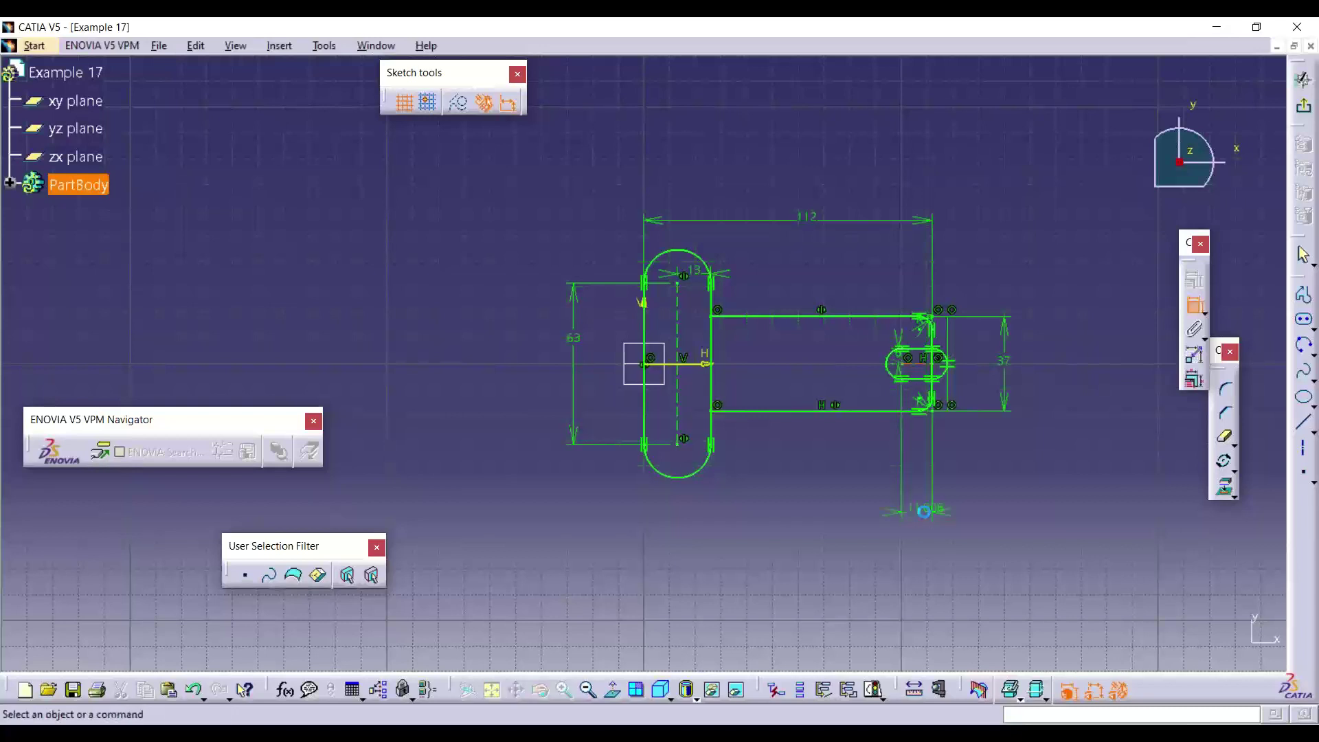
double_click(927, 512)
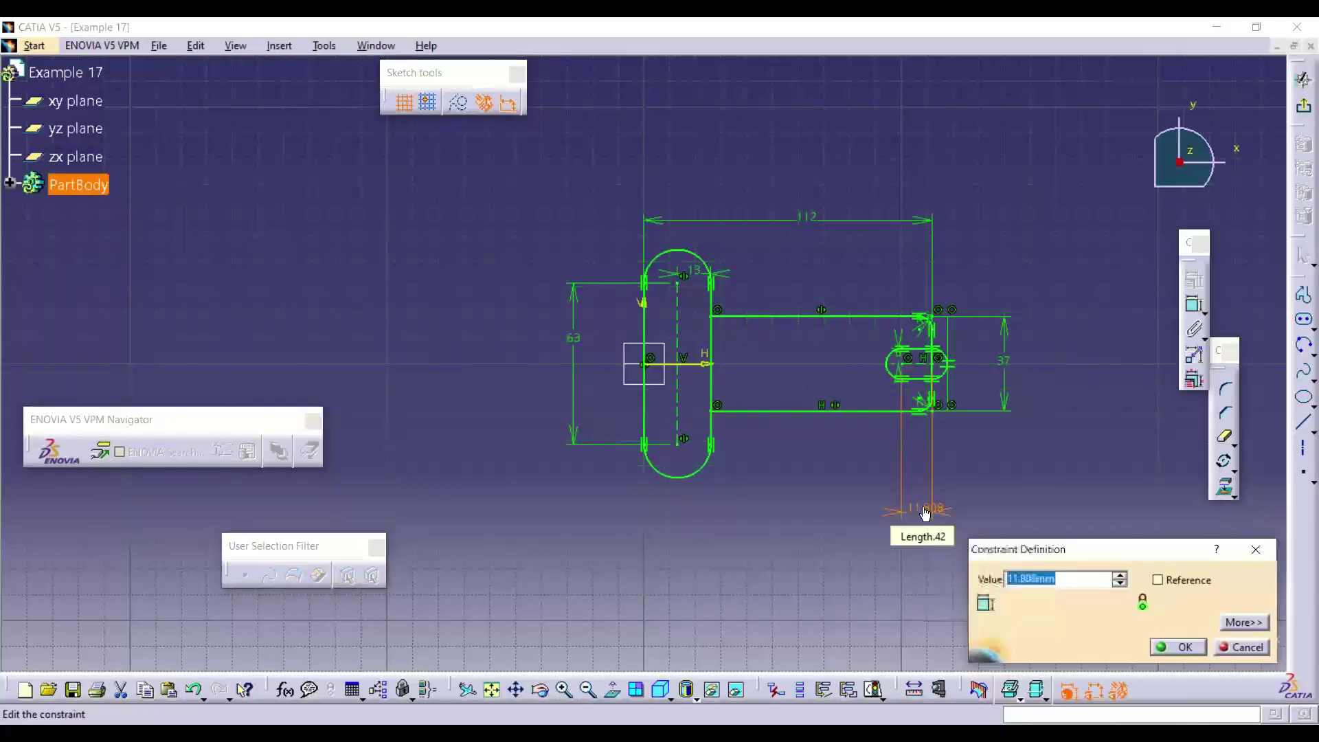
text(12mm)
key(Return)
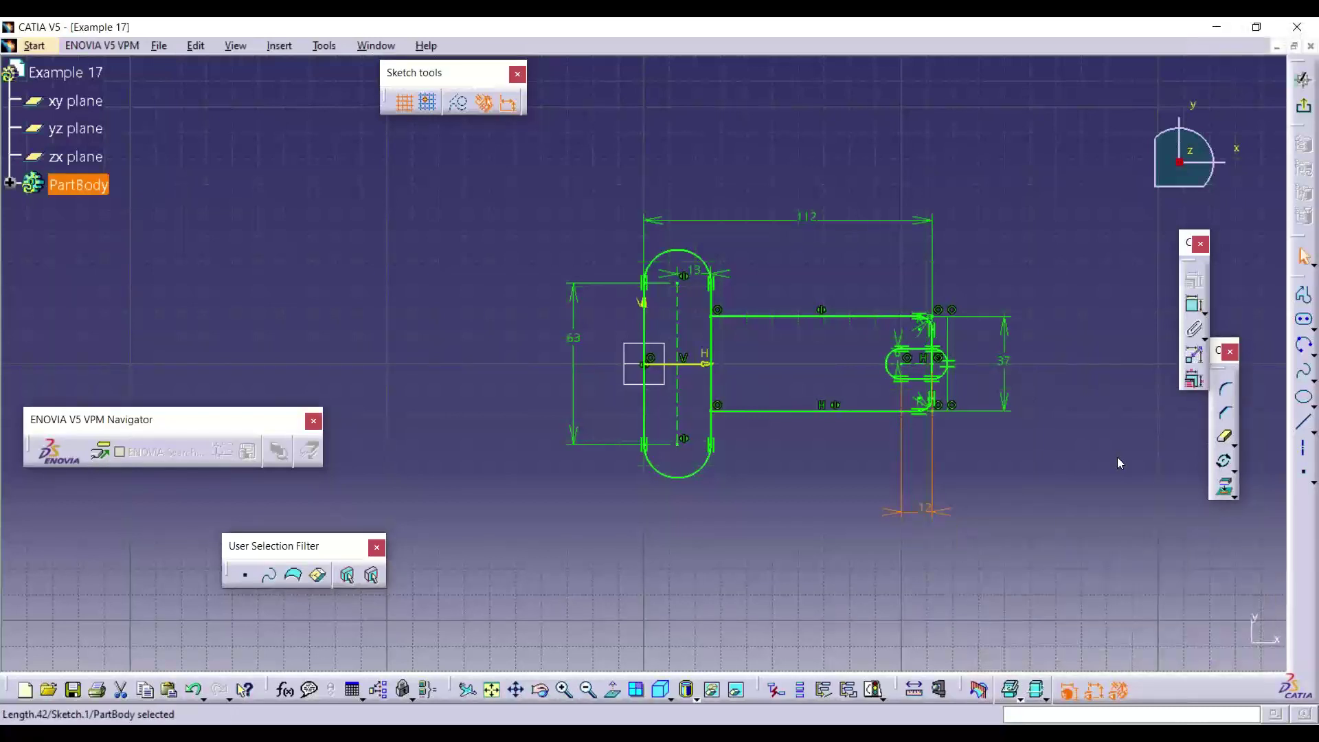
Step: Trim away the slot's outer arc and the part of the arm's end edge lying between the slot's parallel lines
click(1224, 436)
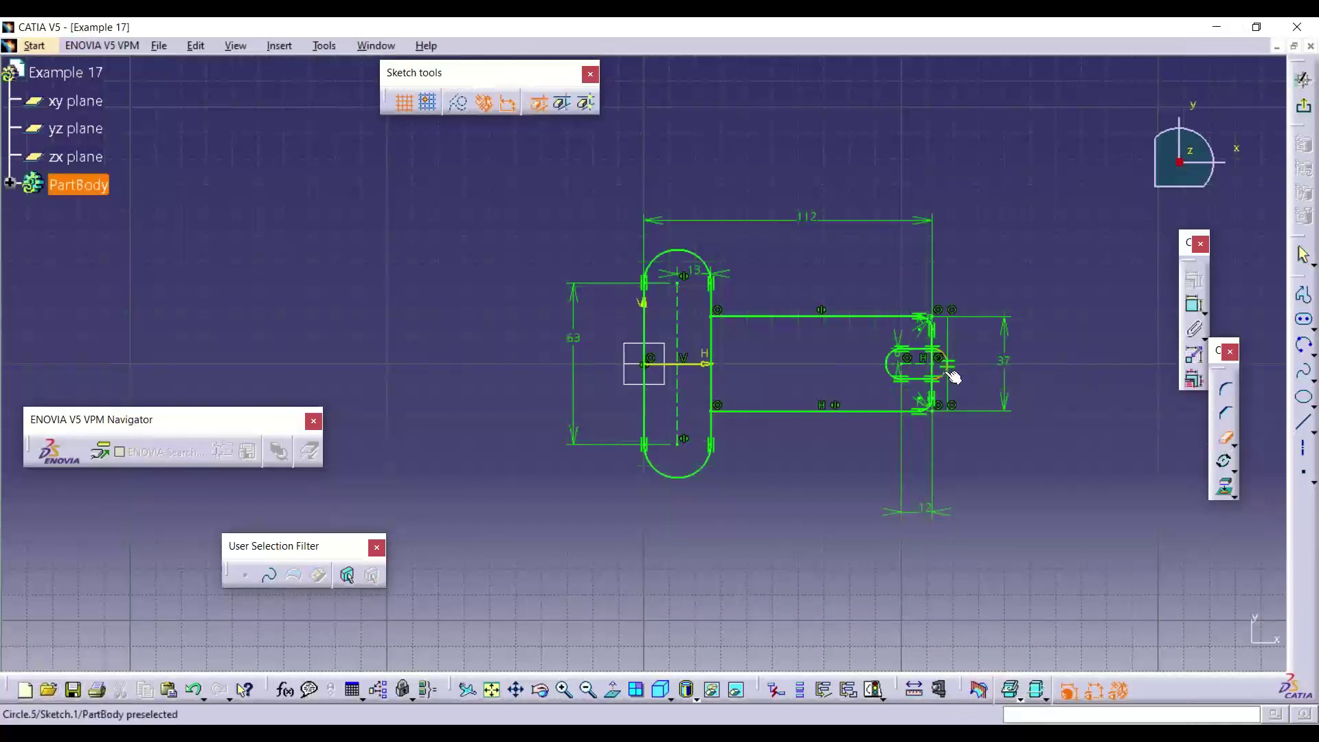
click(952, 374)
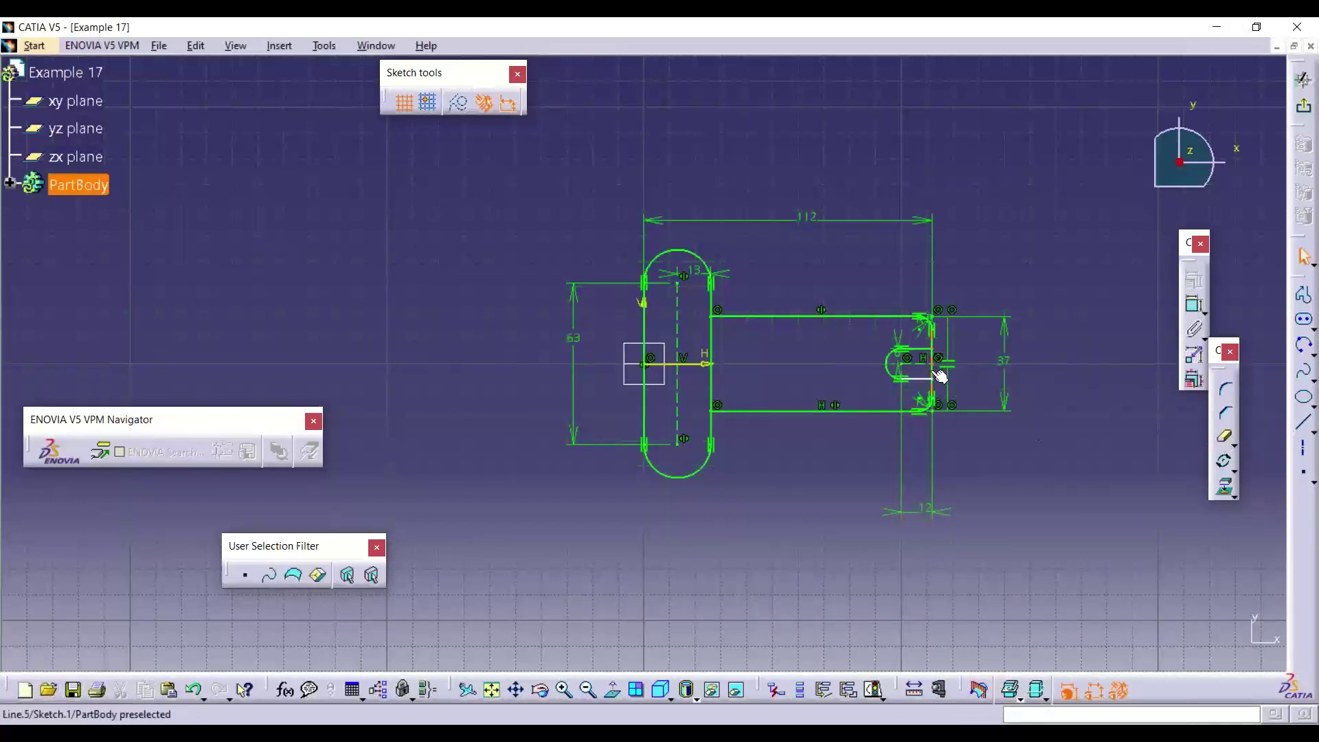
click(938, 374)
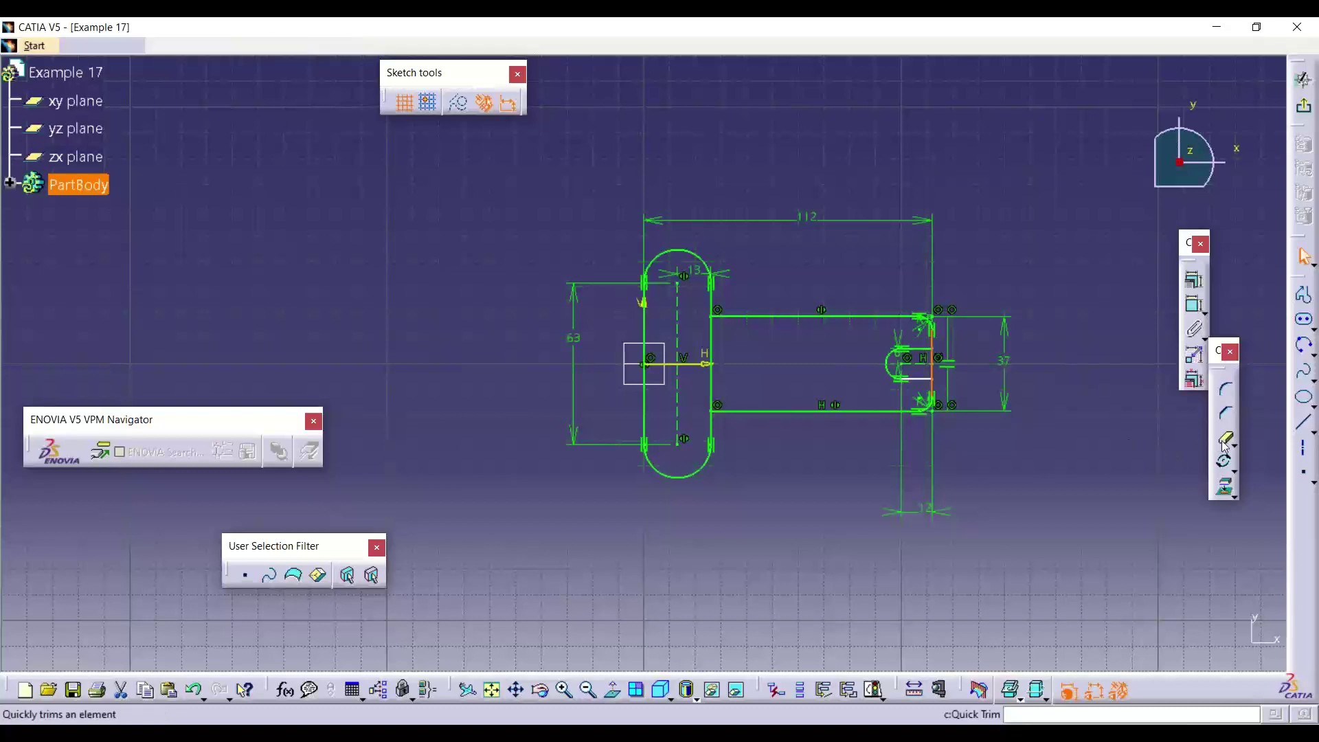
click(1225, 436)
click(936, 376)
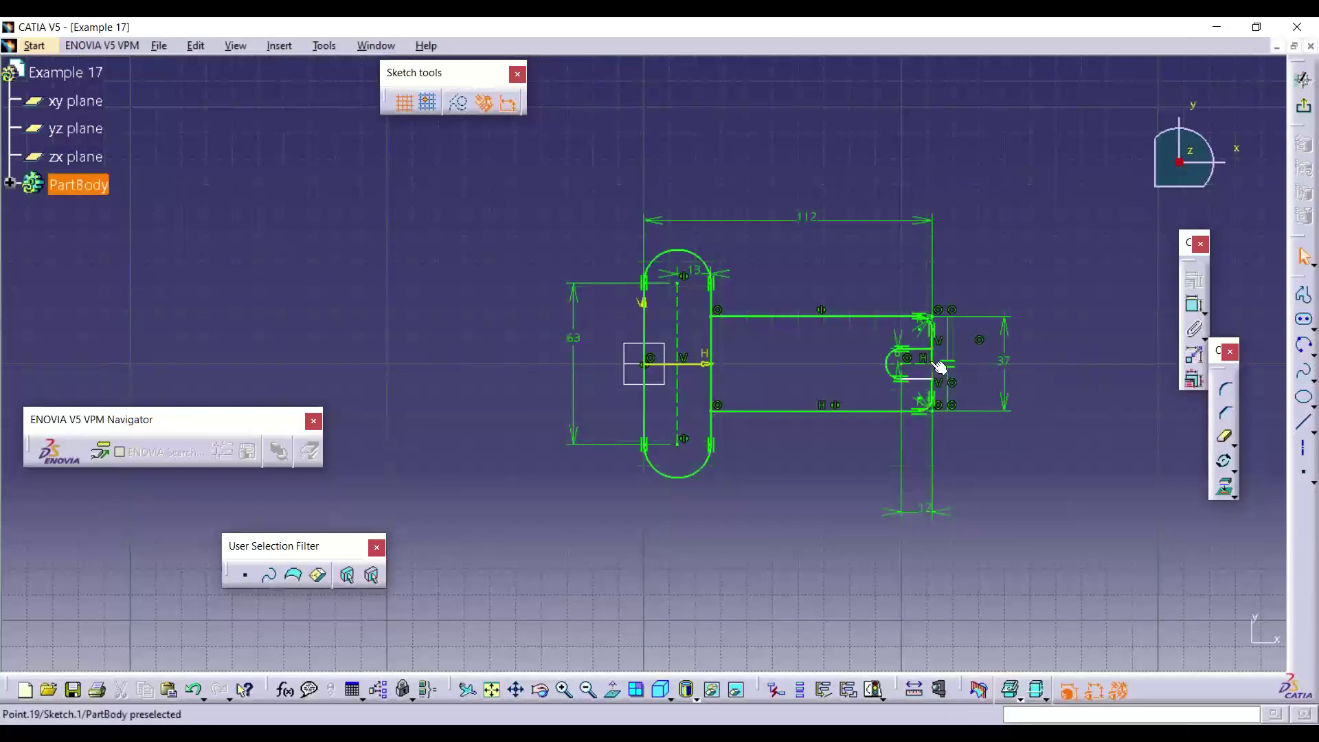
click(1227, 437)
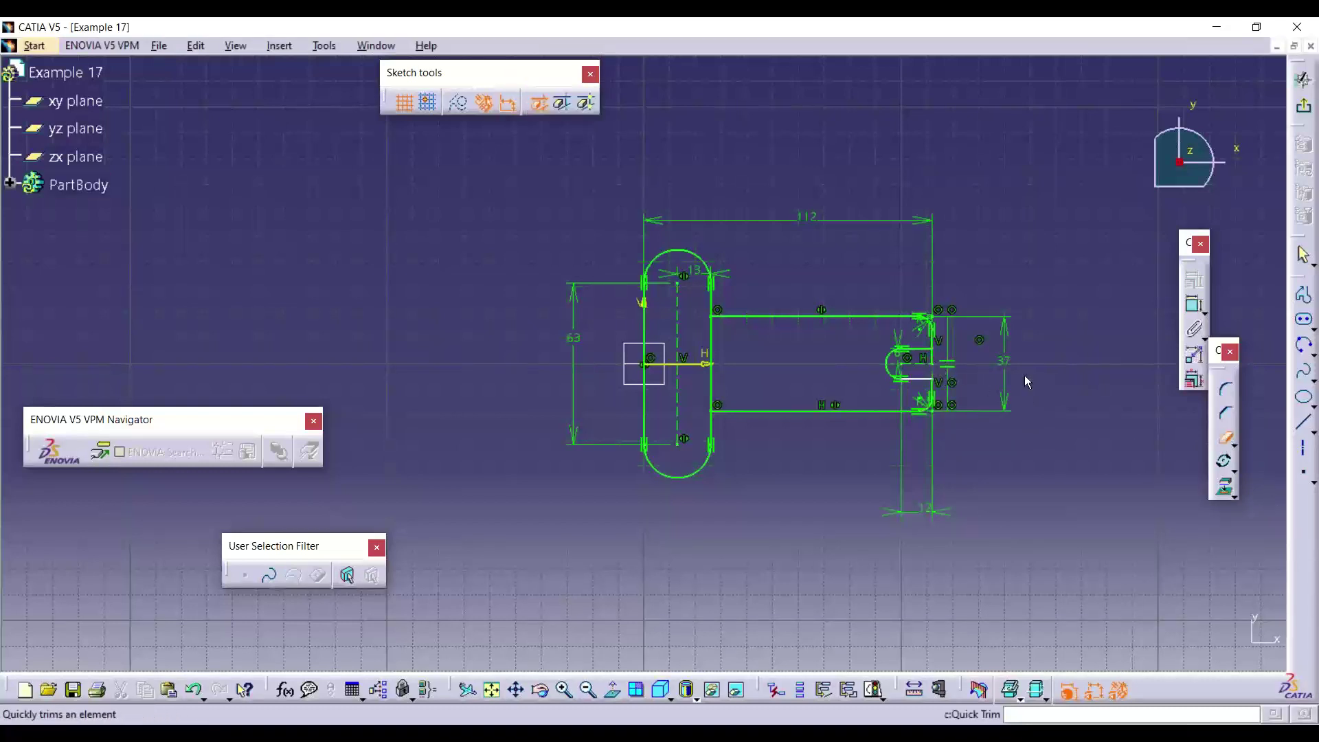
click(933, 366)
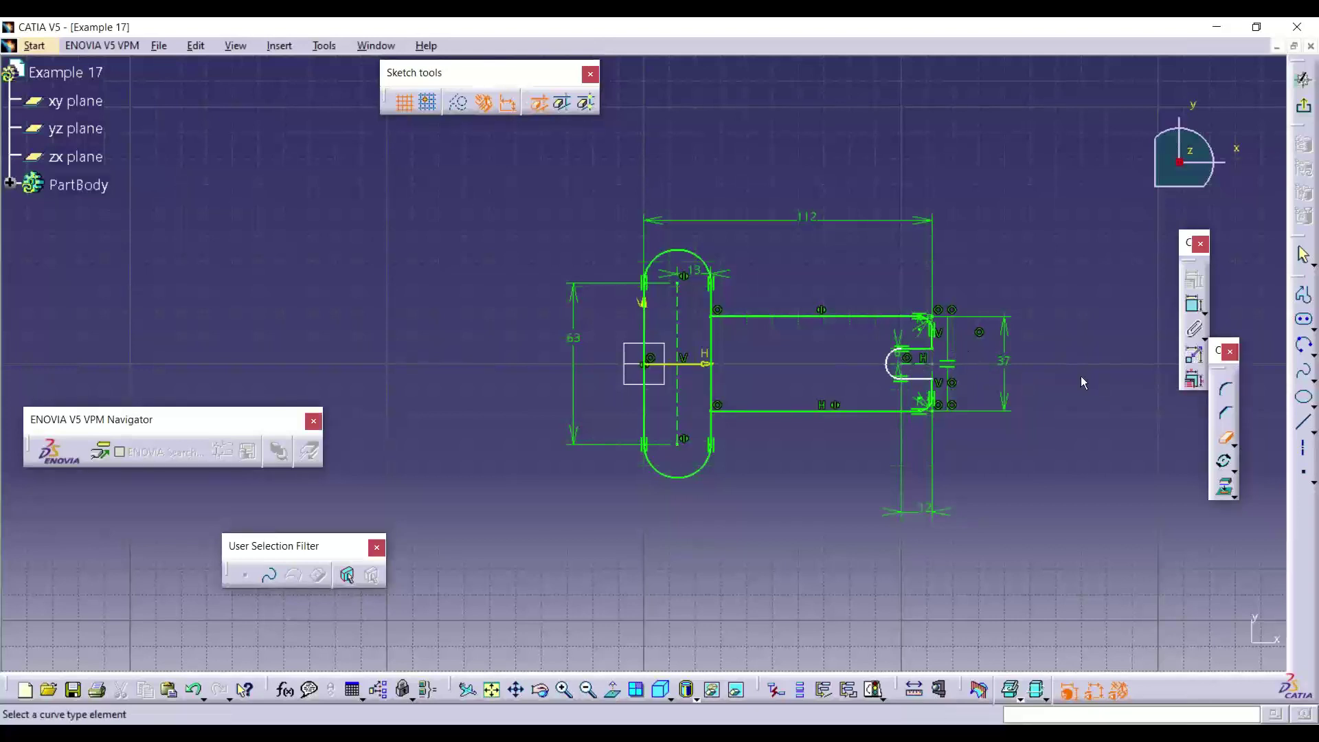
click(1196, 304)
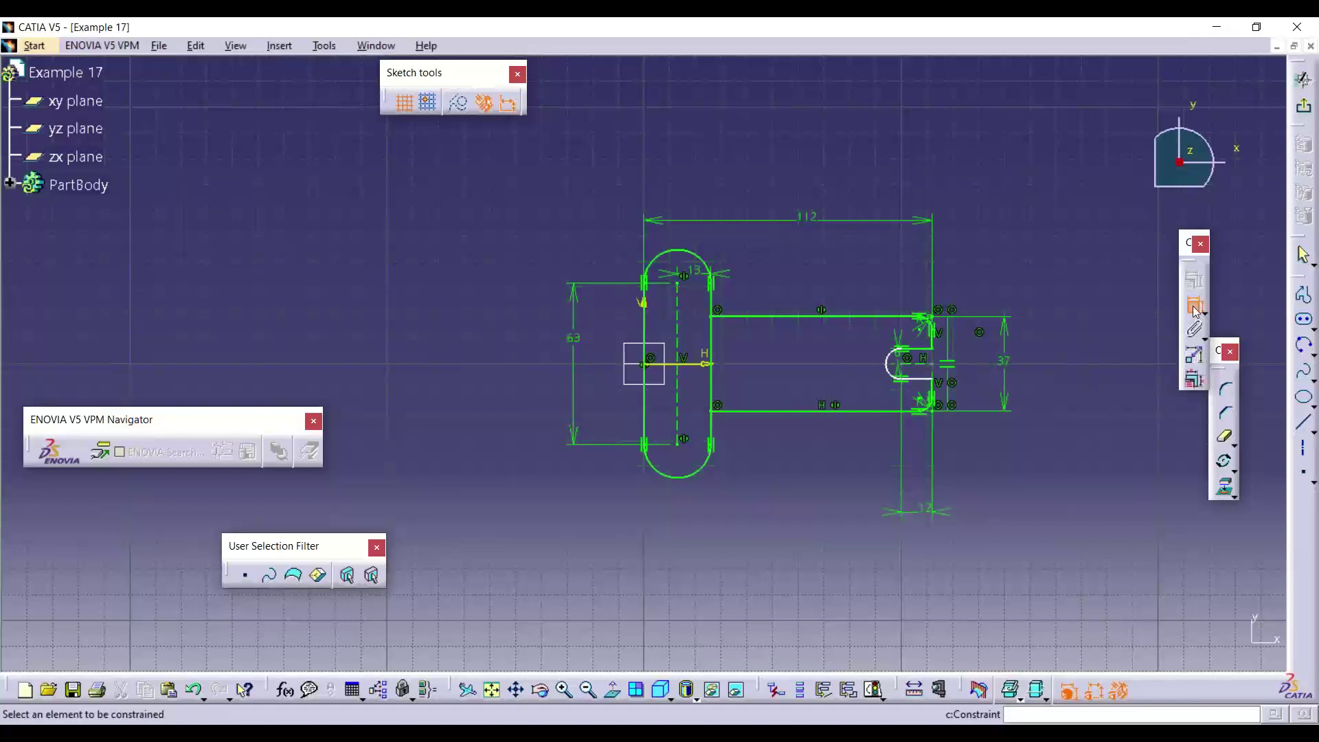
click(920, 379)
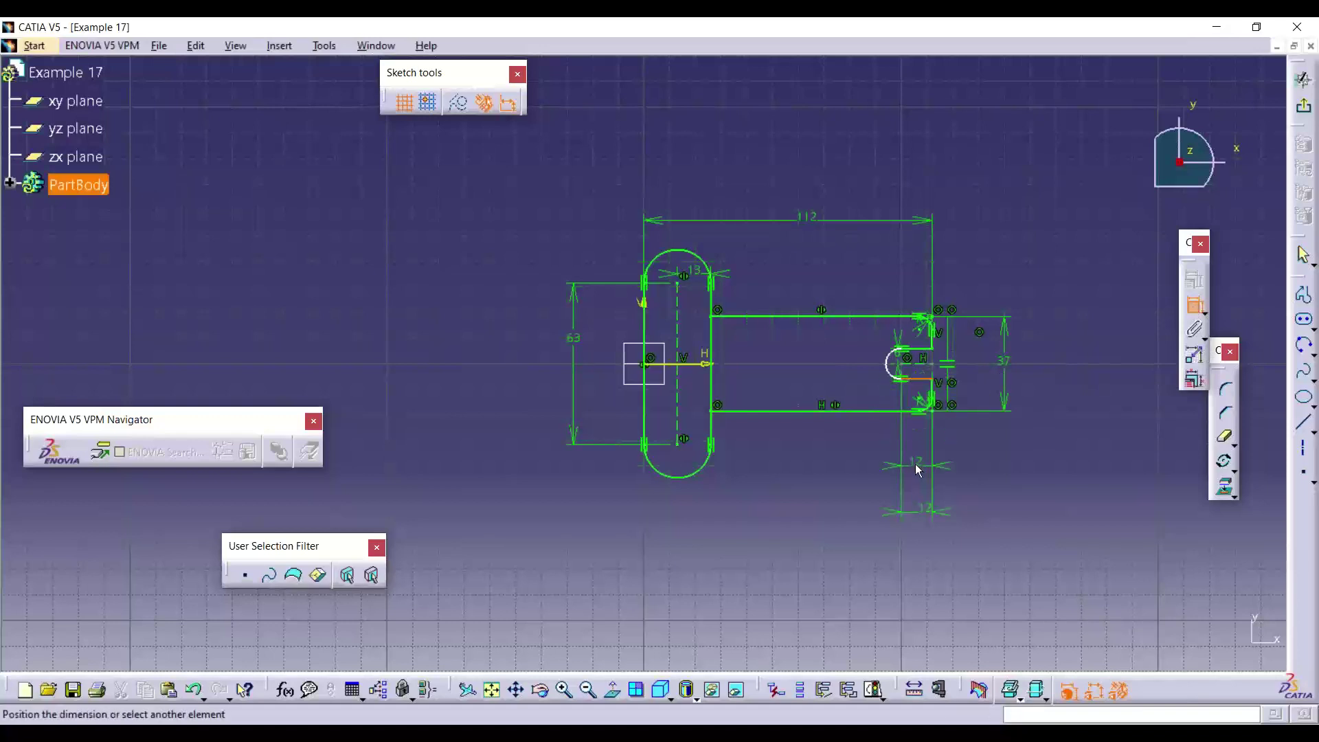
key(Escape)
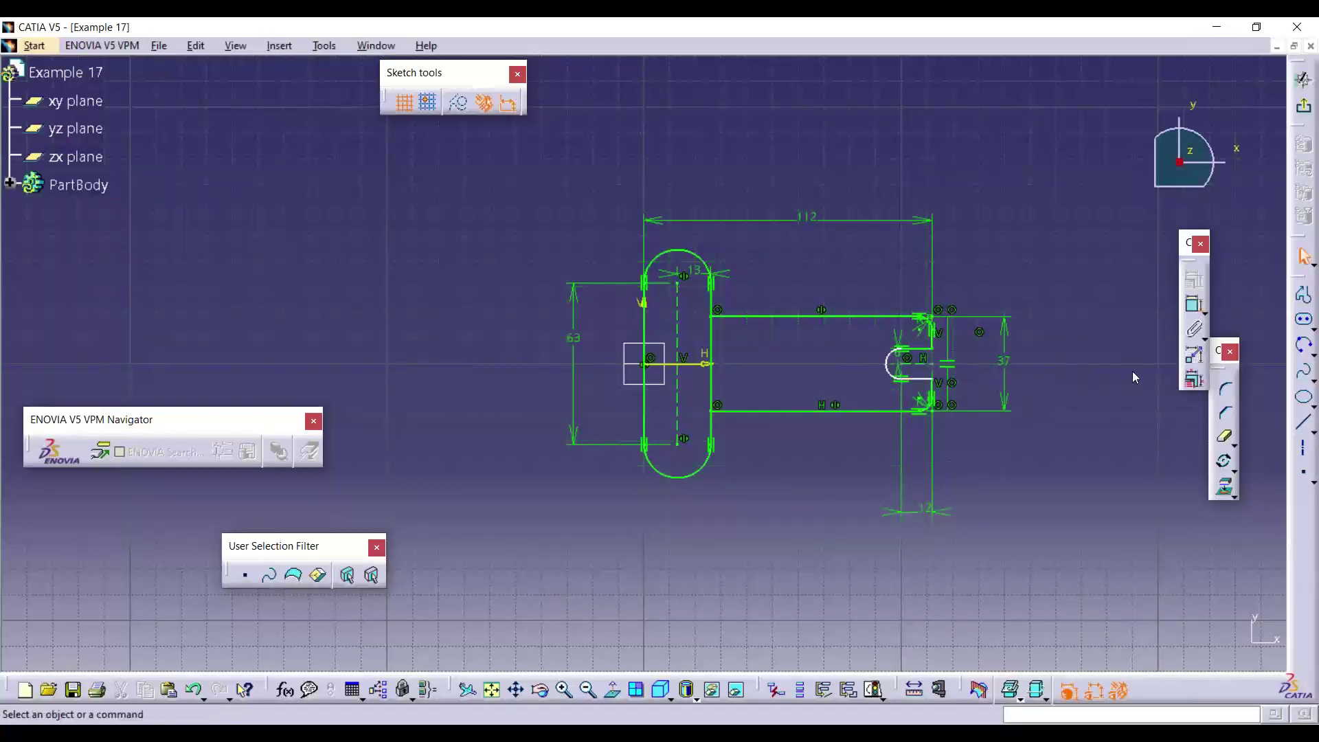
click(1194, 307)
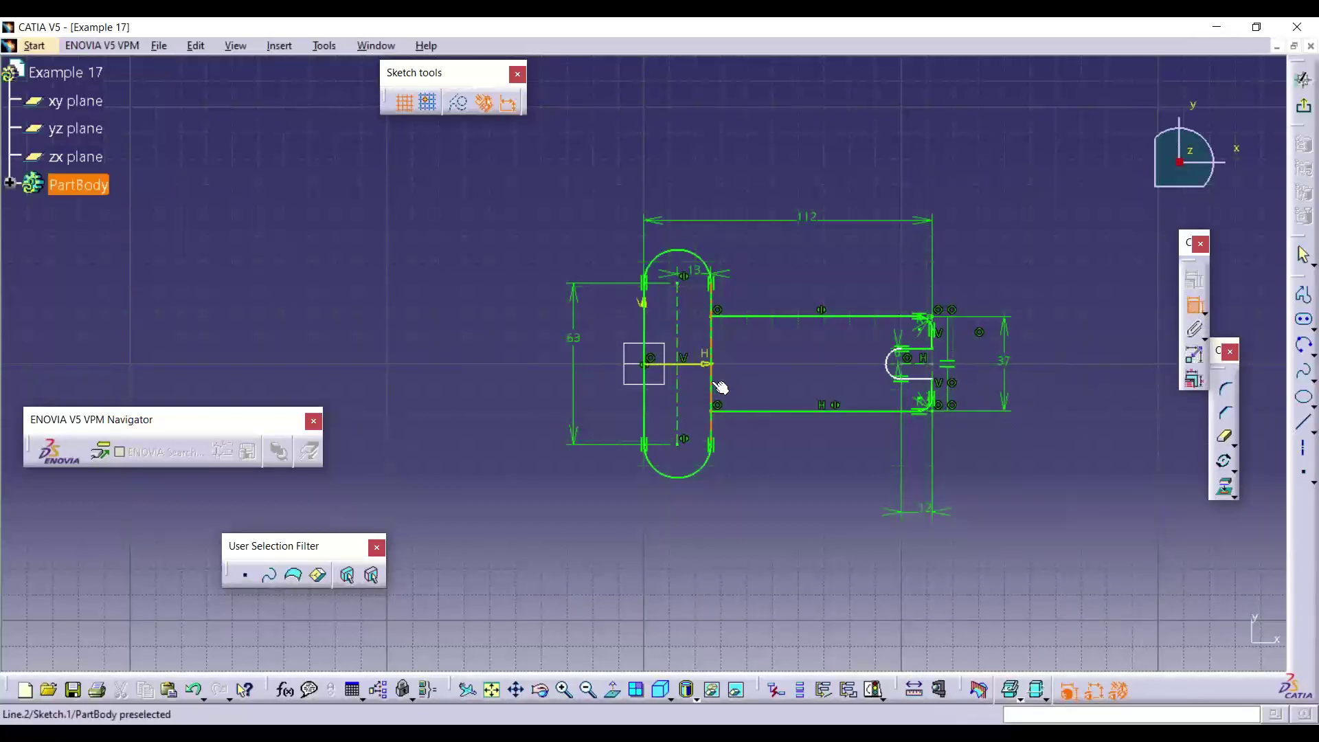
key(Escape)
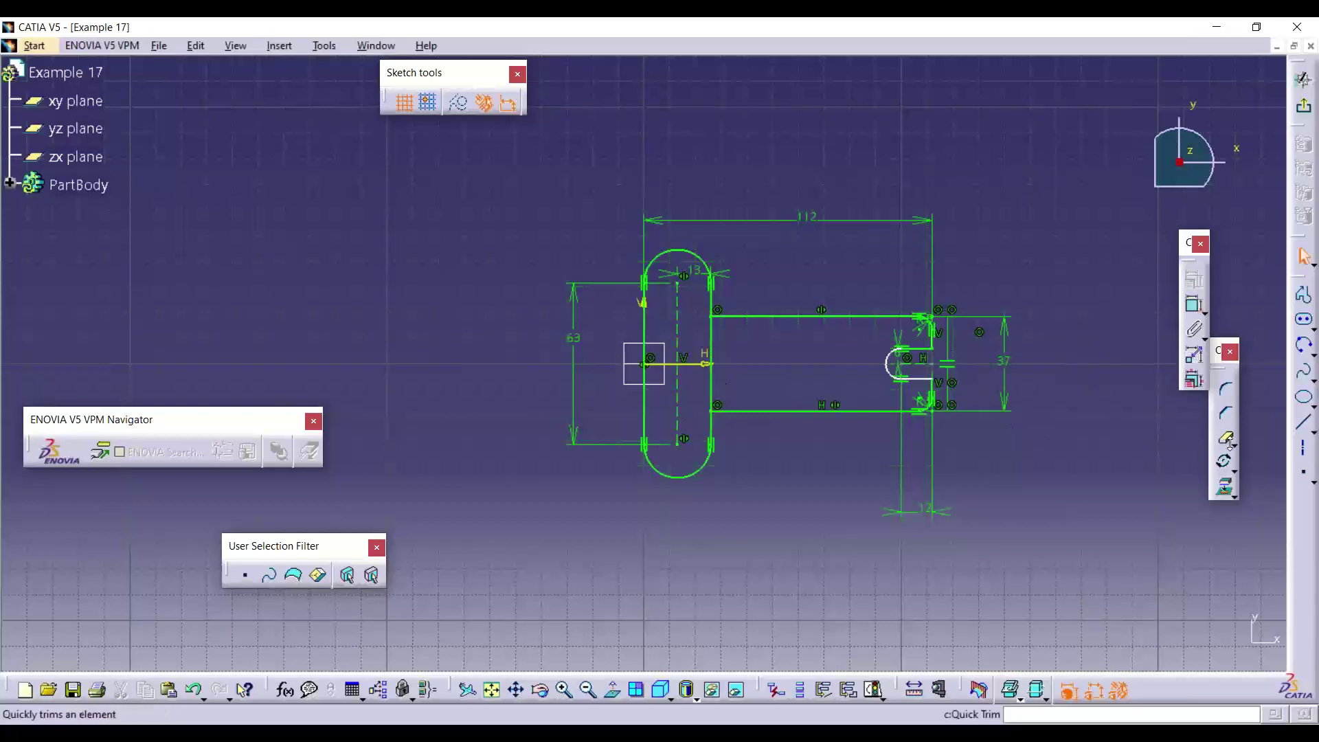
Step: Trim the vertical elongated profile's edge between the arm's two long lines and exit the sketch
click(1228, 441)
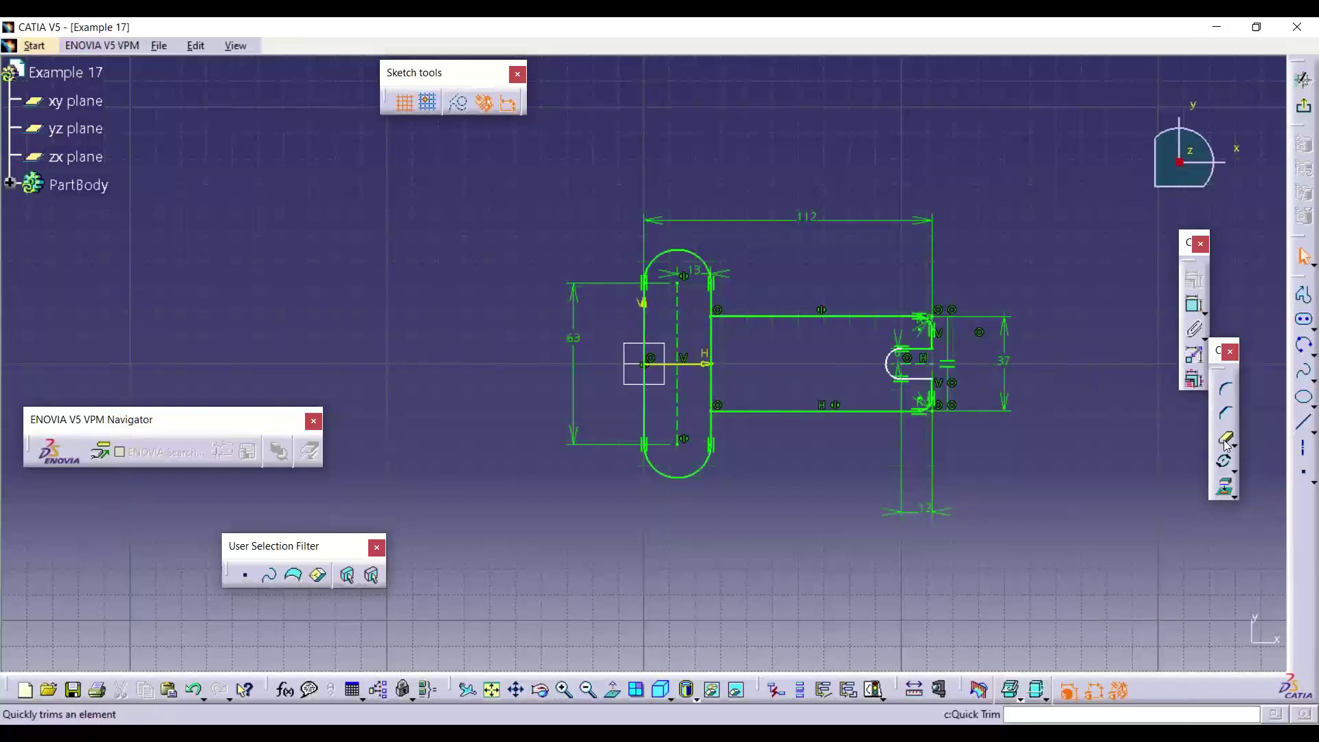
click(715, 399)
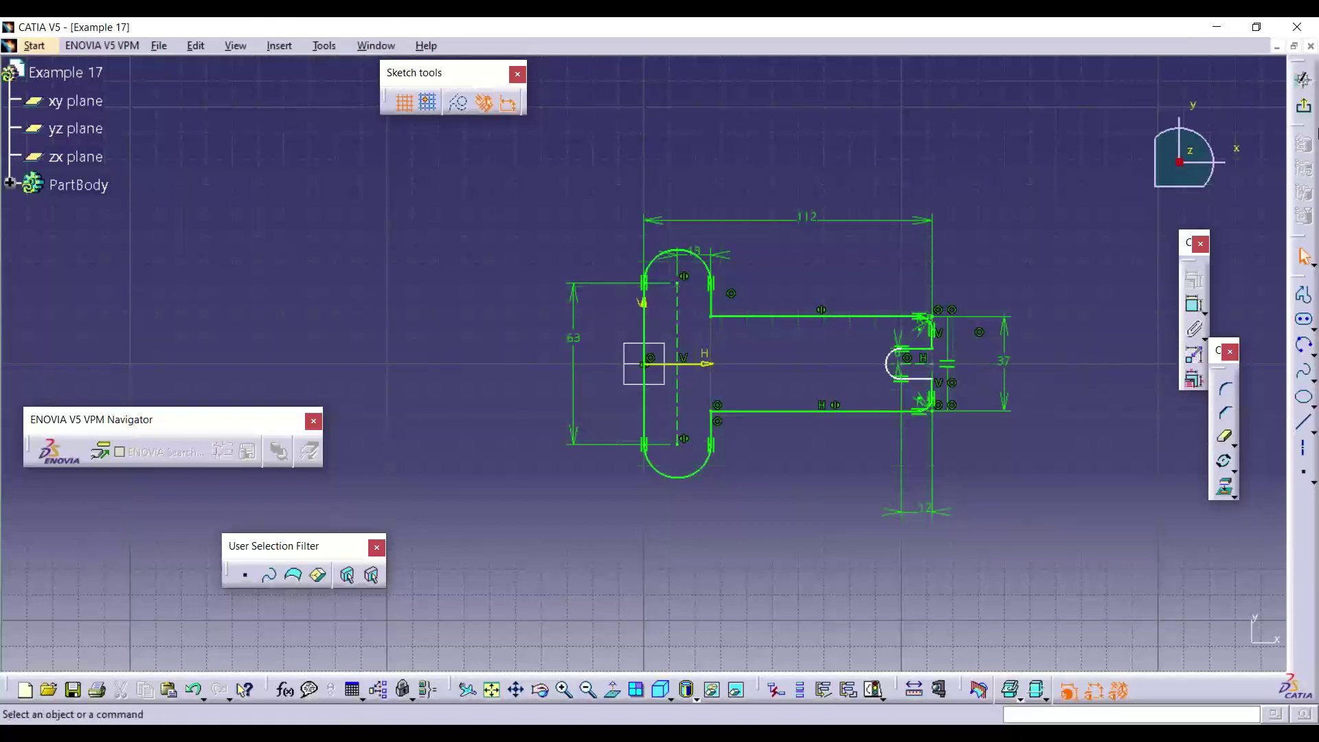
click(1304, 105)
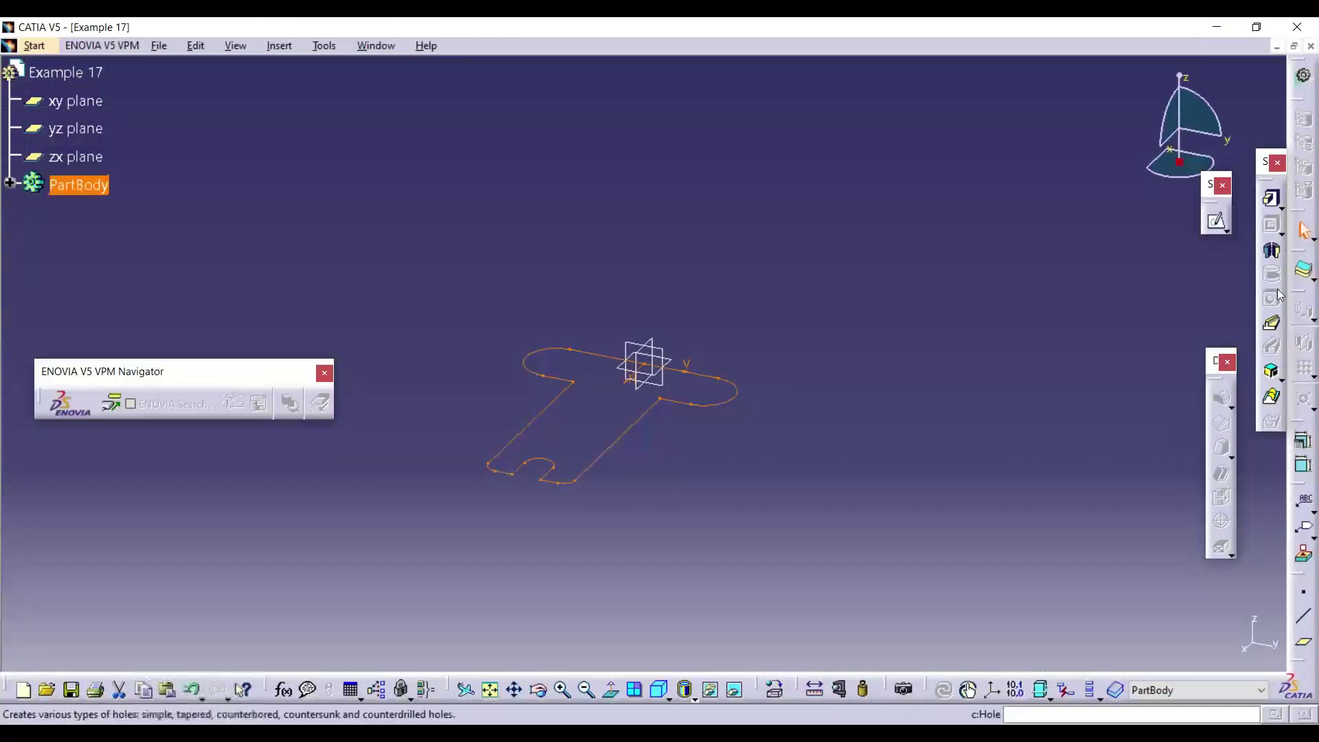
Step: Extrude the finished base sketch as a 13 mm long pad
click(1272, 199)
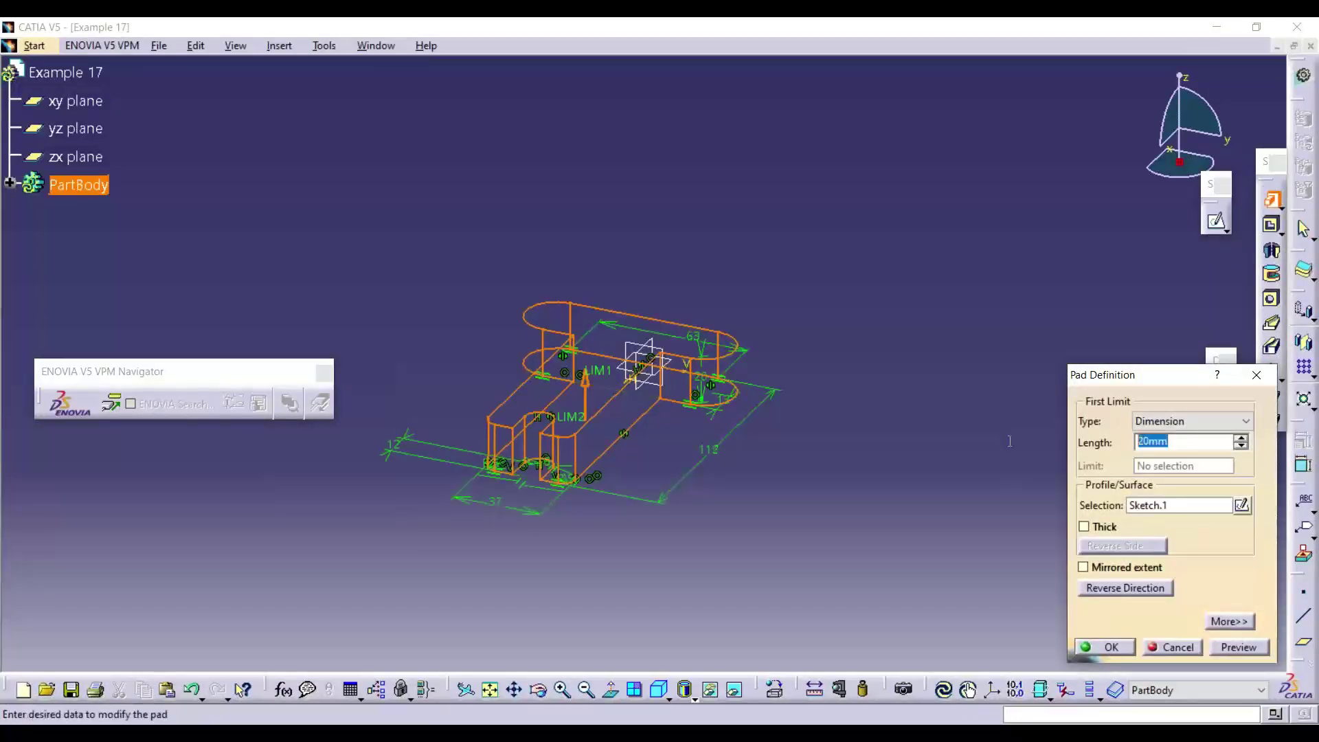
text(13mm)
key(Return)
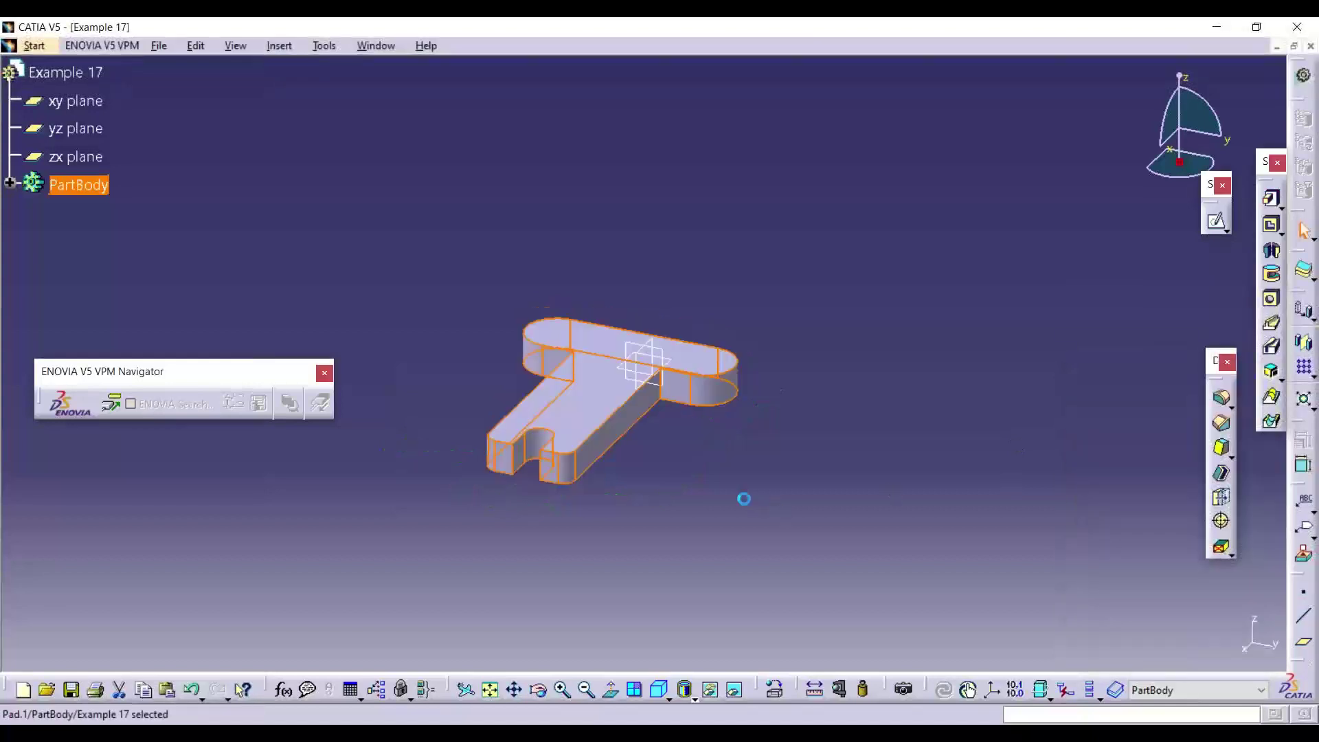
click(744, 497)
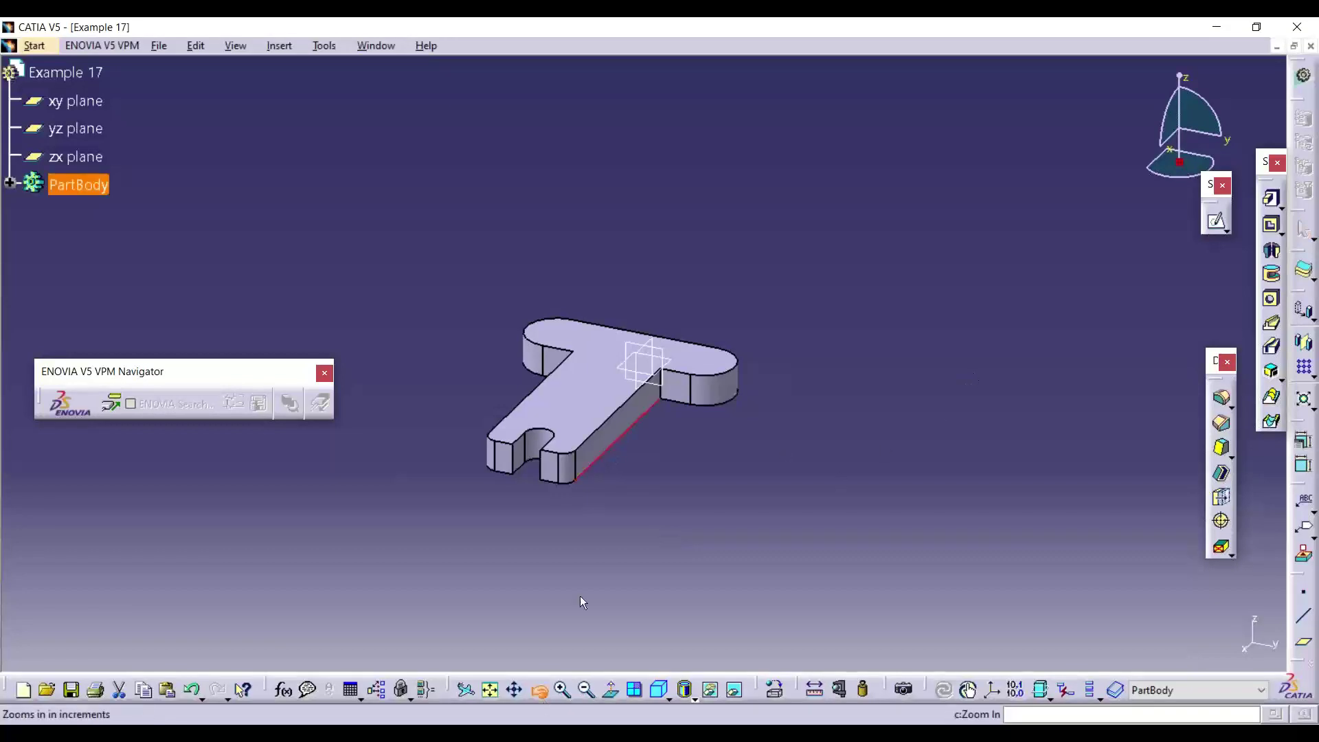
click(540, 690)
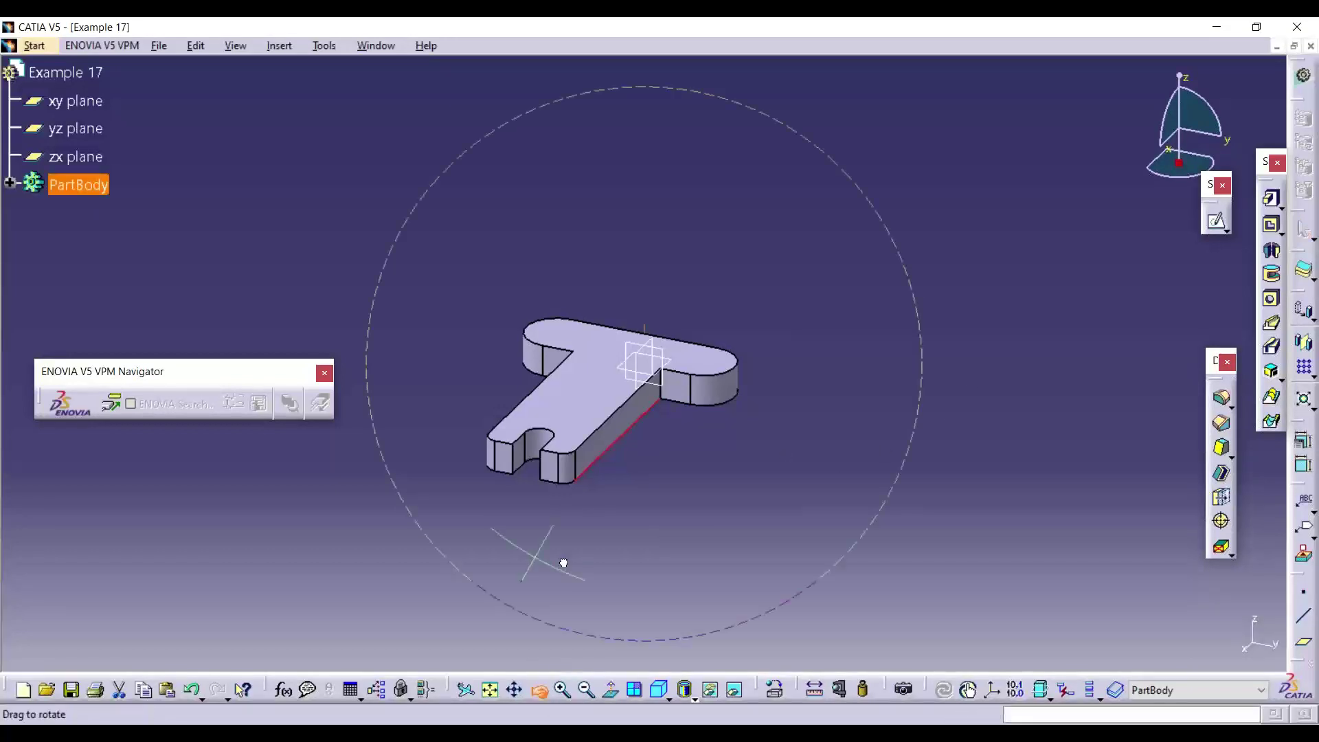
drag(559, 559, 943, 489)
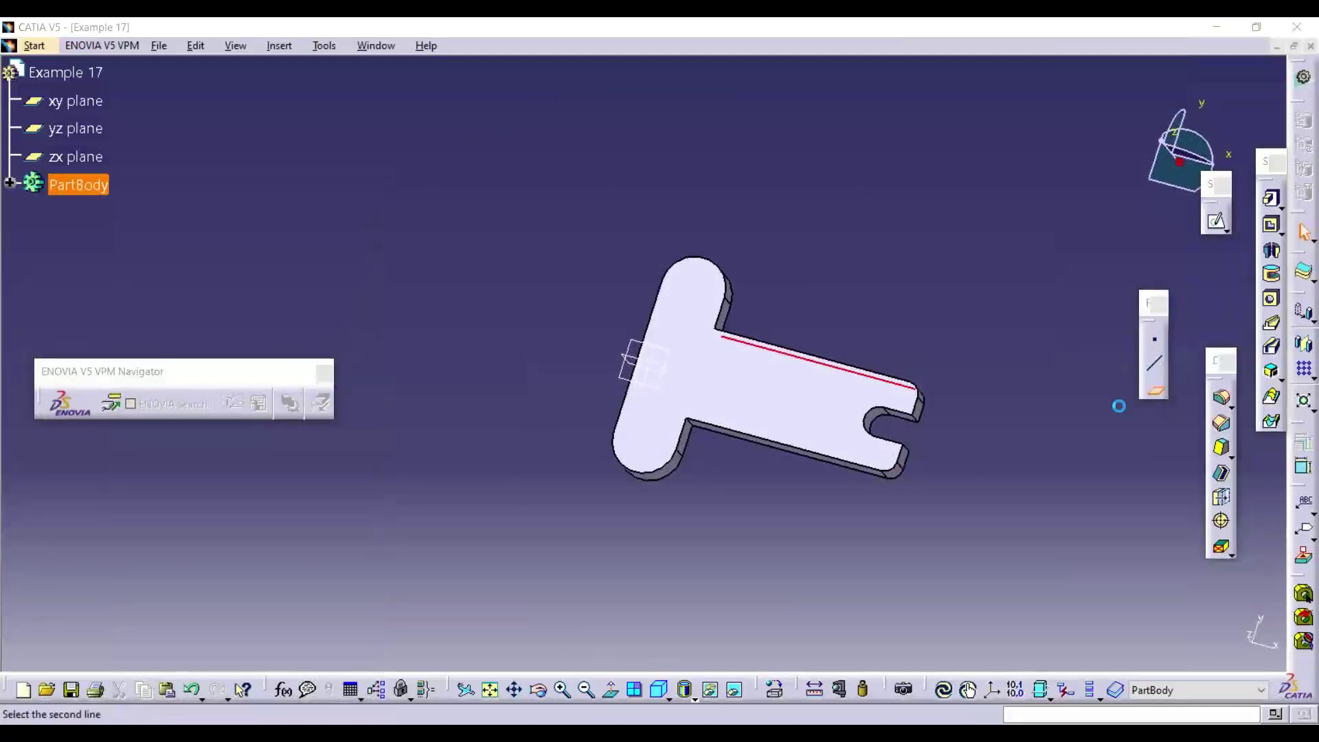
click(1186, 554)
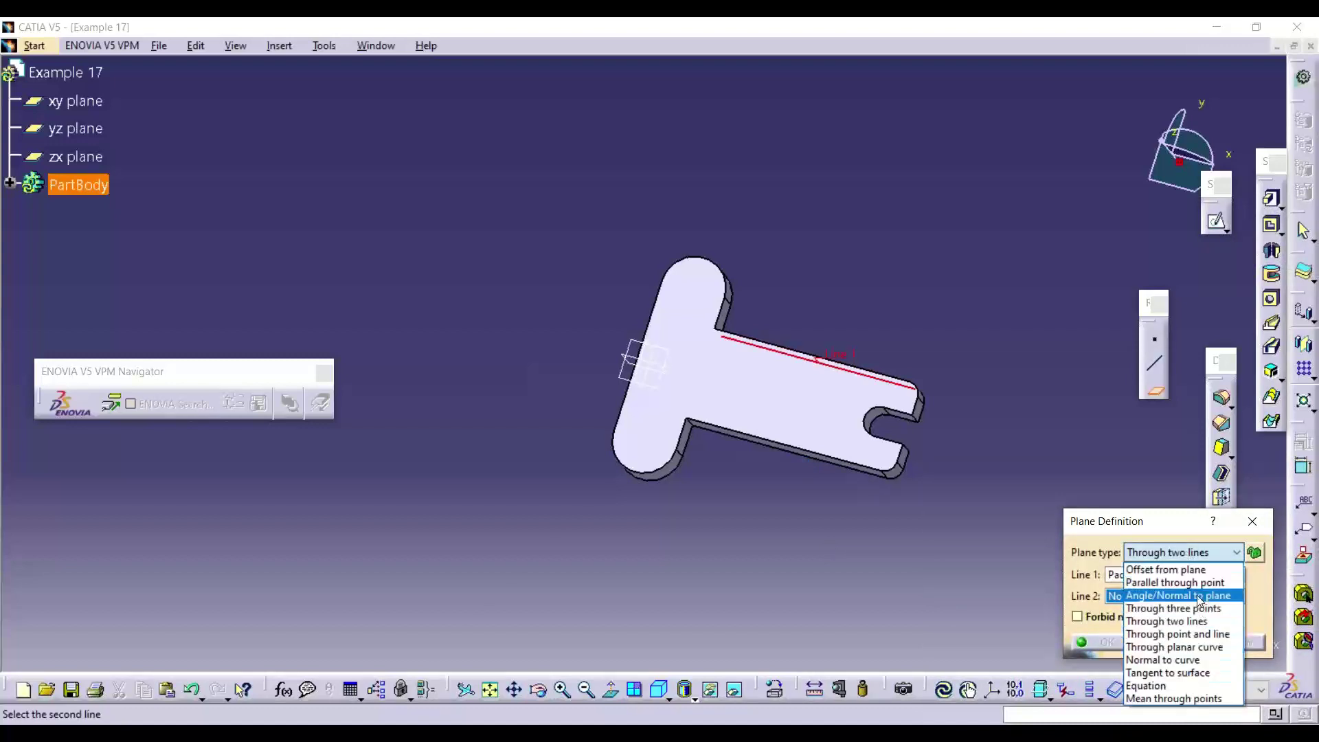
click(1199, 596)
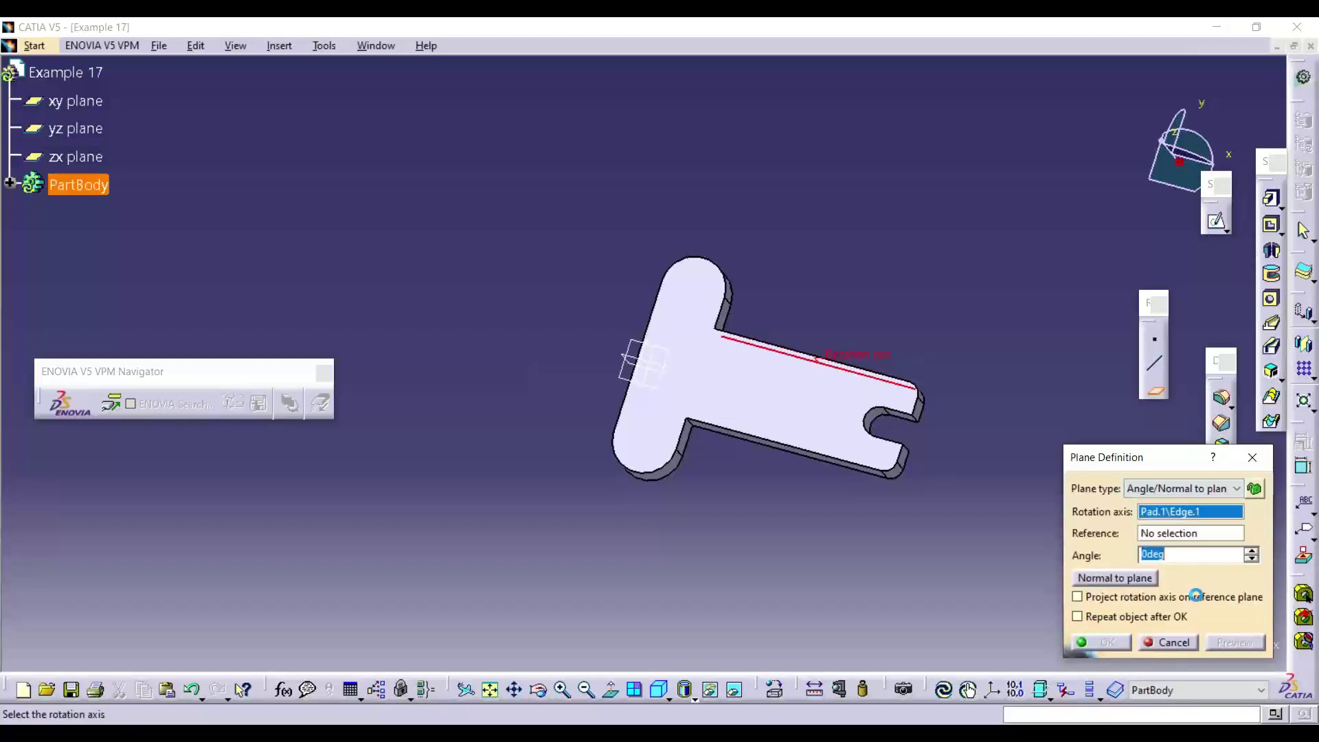
click(539, 690)
drag(668, 516, 674, 249)
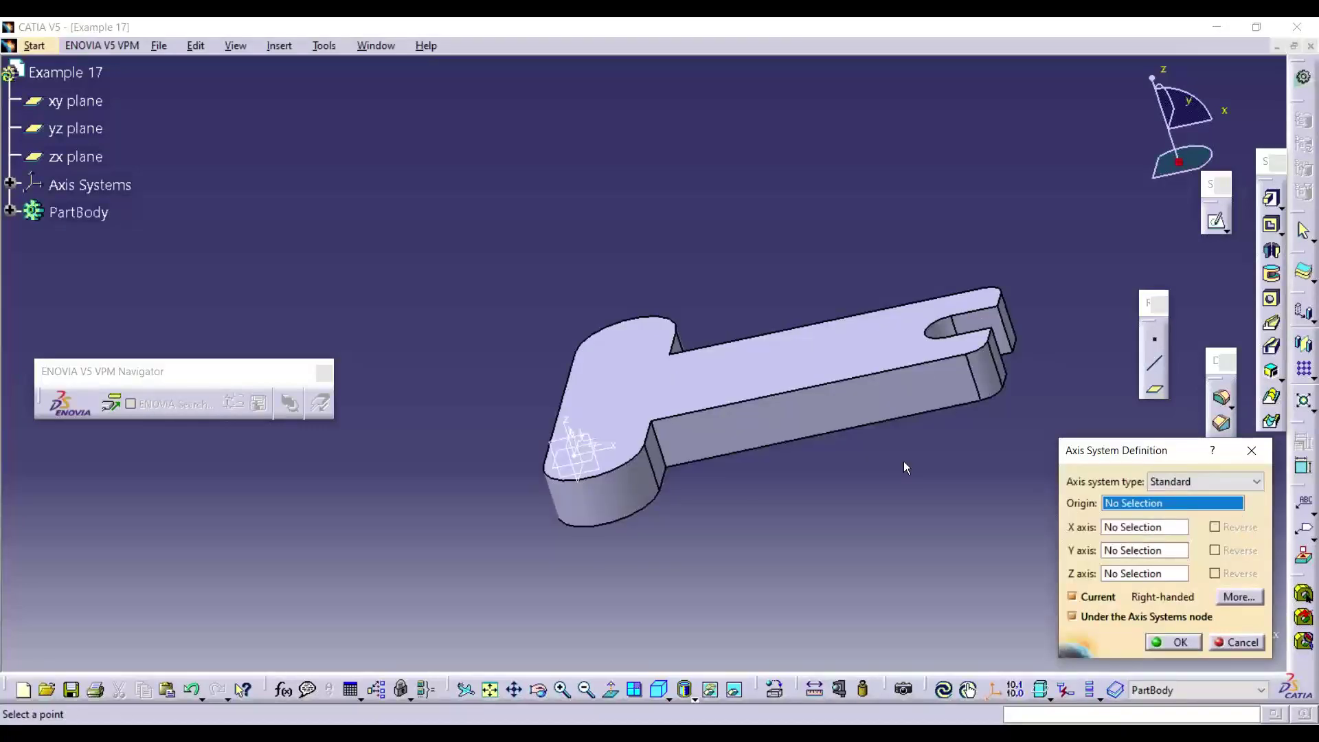
click(1252, 450)
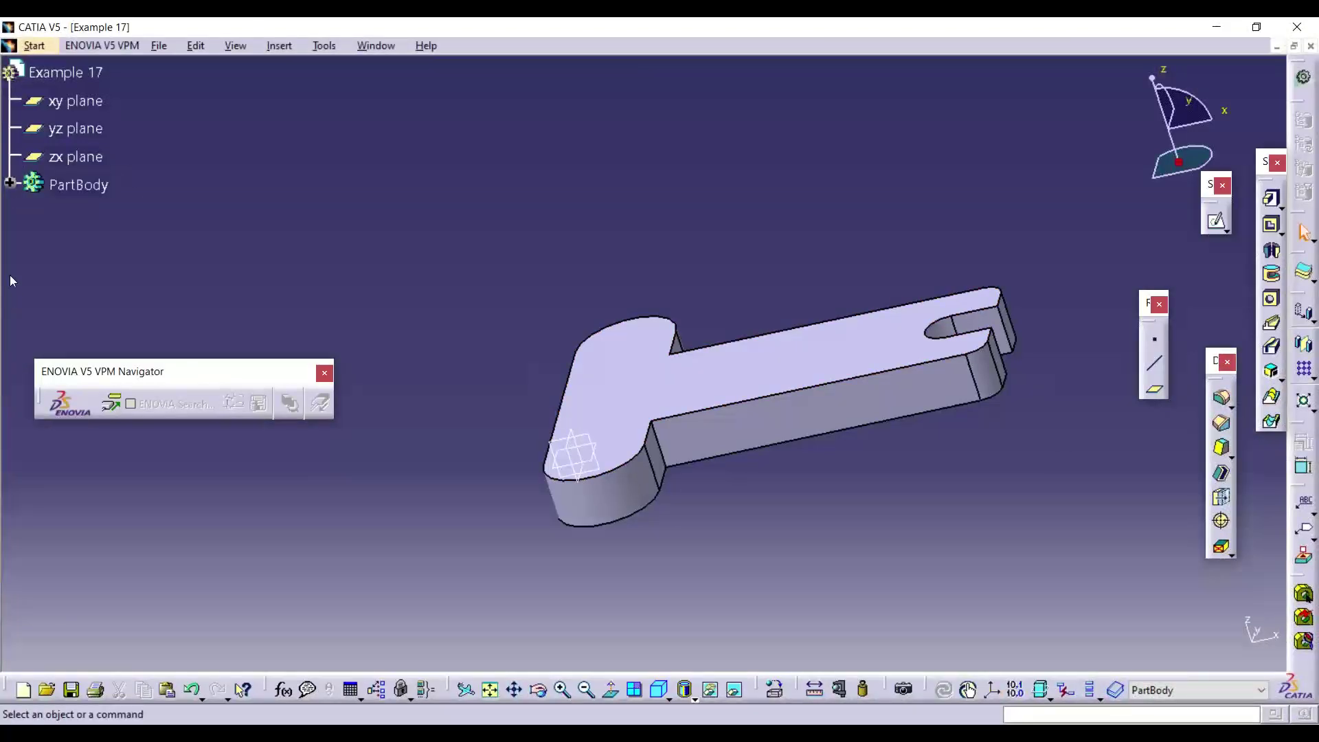
click(35, 313)
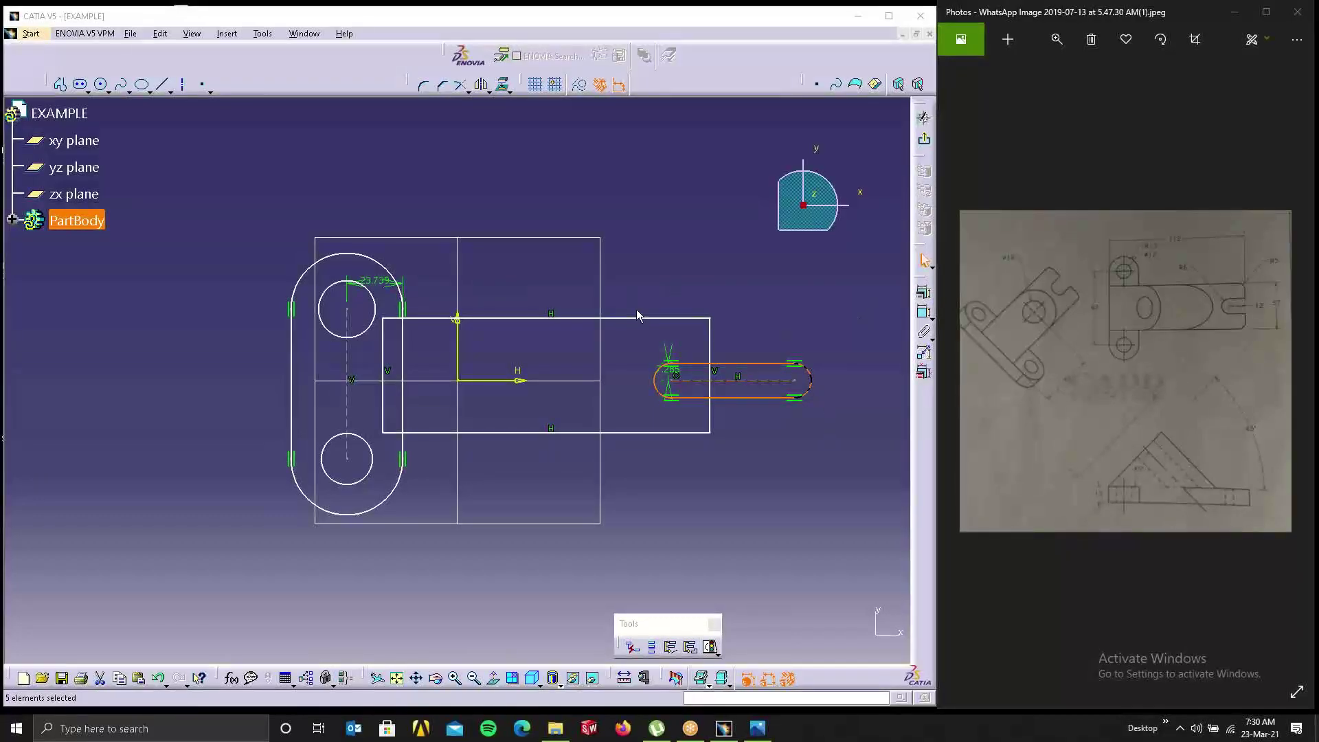
Step: In the EXAMPLE sketch, quick-trim the rectangle's portion inside the vertical elongated profile and that profile's edge between the rectangle's long sides
click(468, 91)
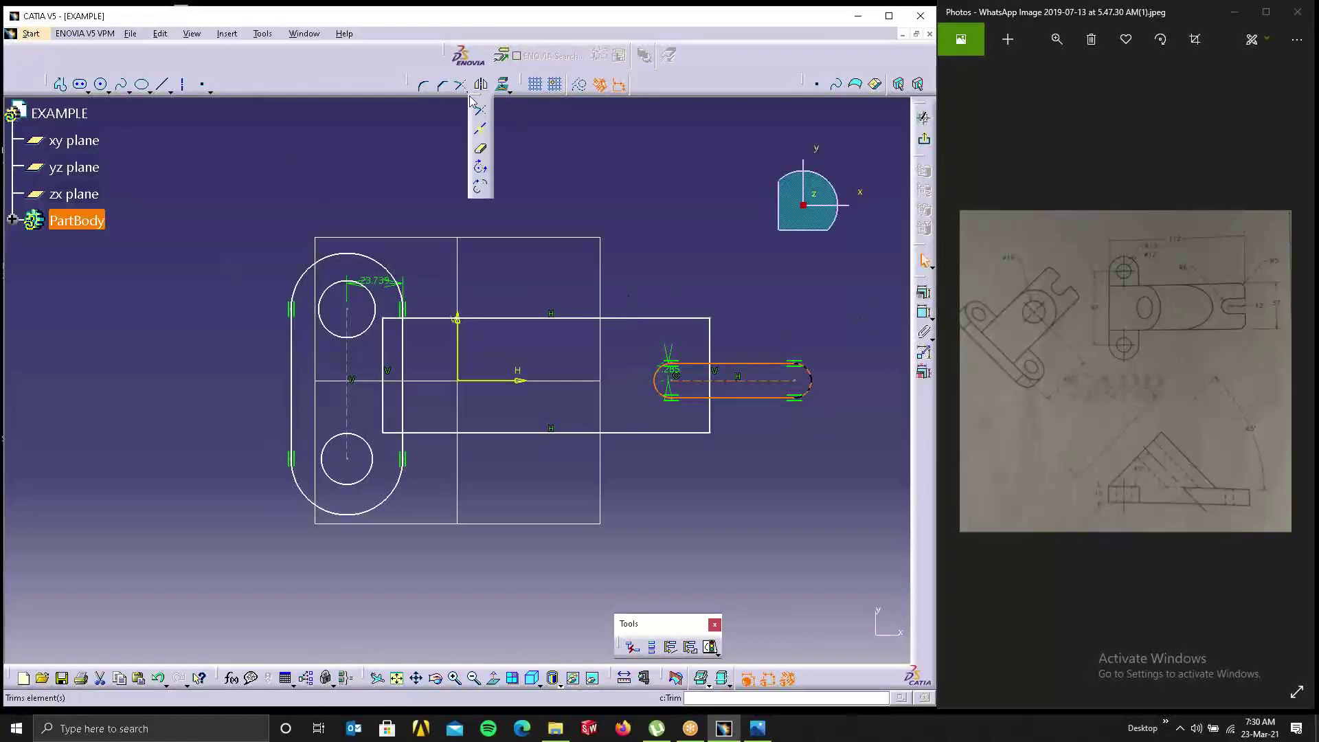
click(480, 147)
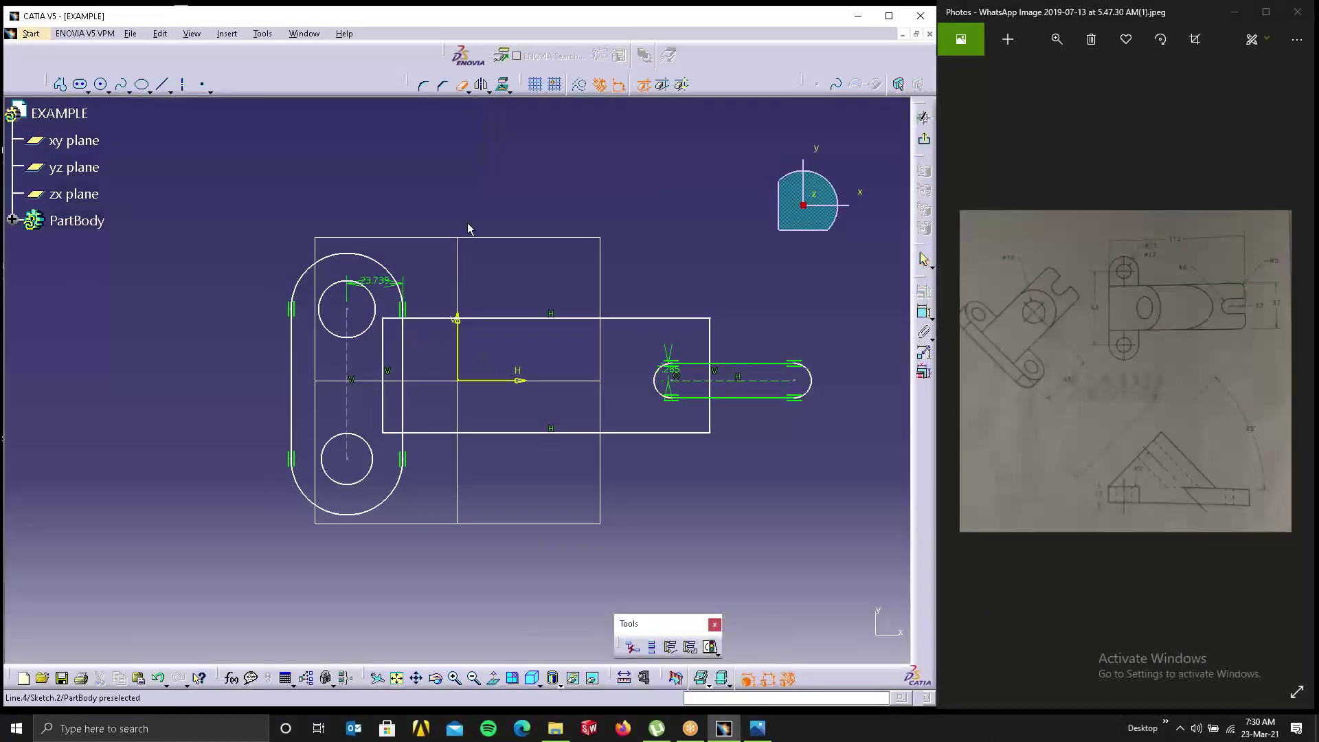
double_click(461, 84)
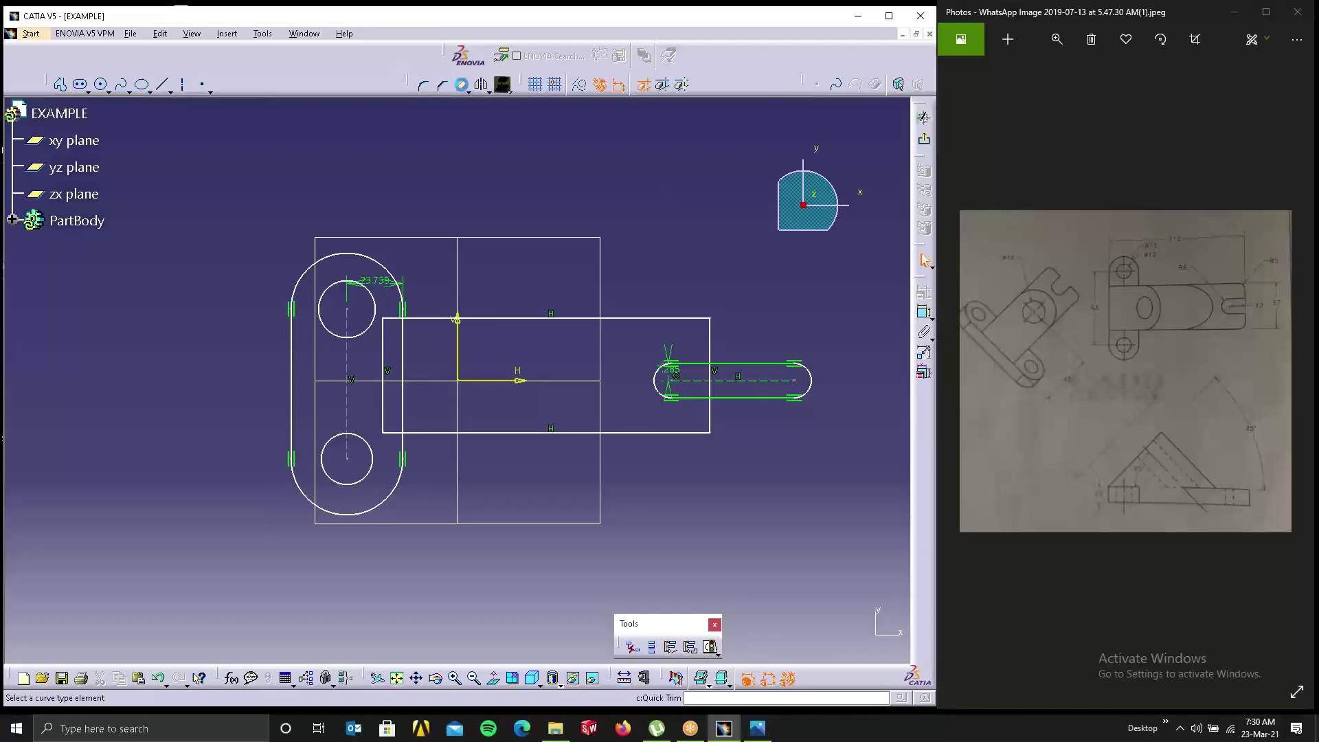
click(392, 319)
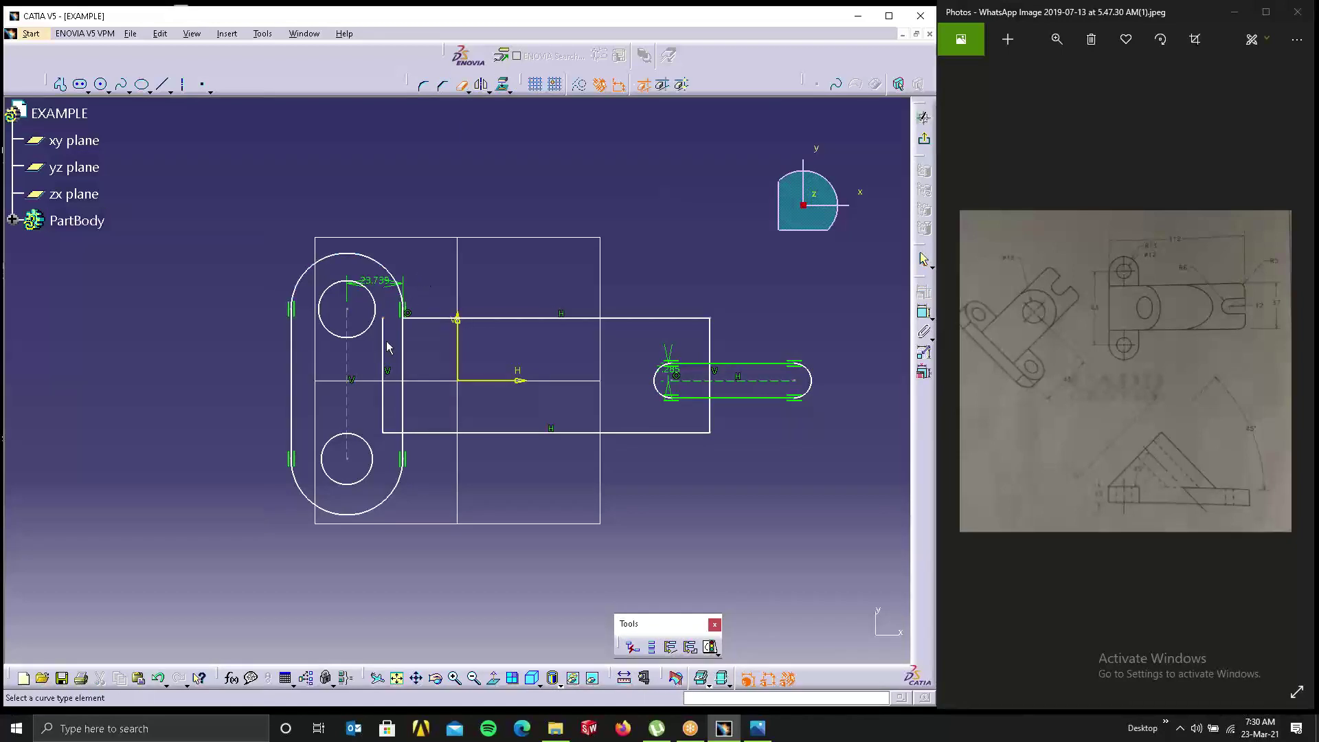
click(383, 365)
click(393, 433)
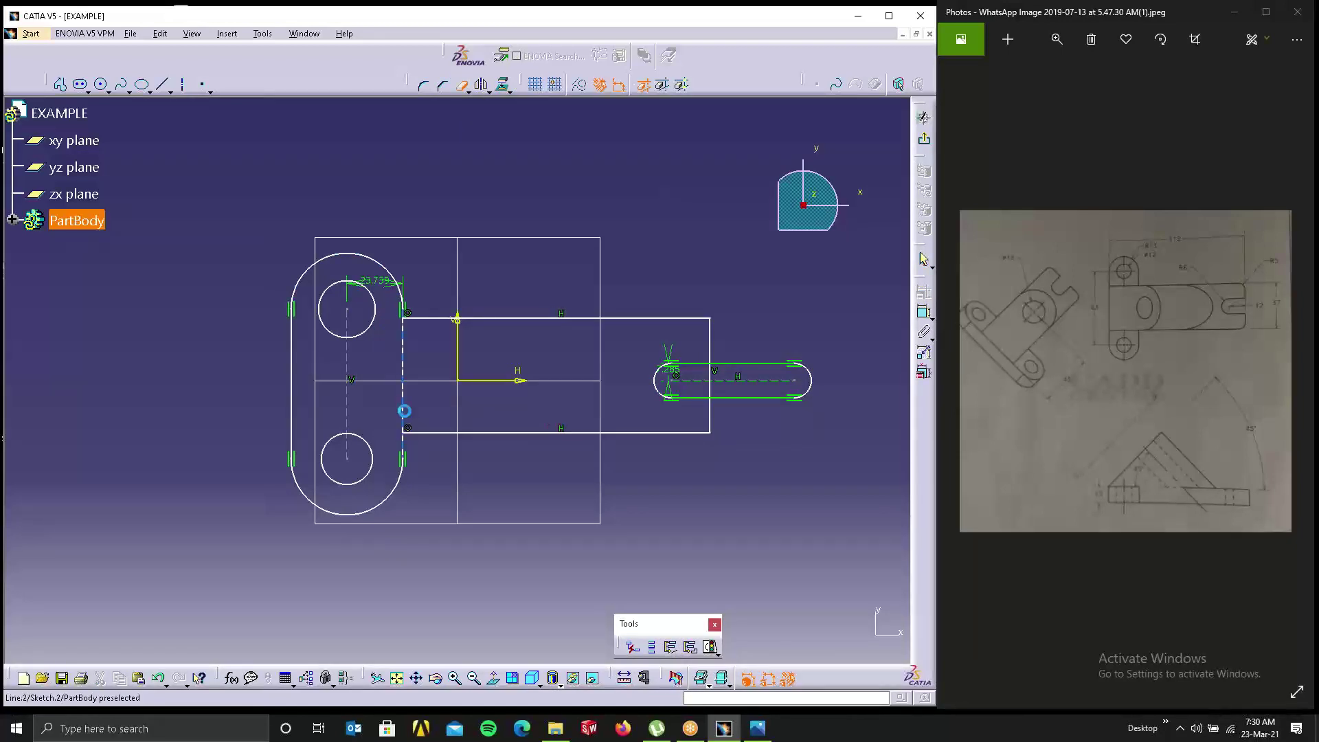
click(404, 411)
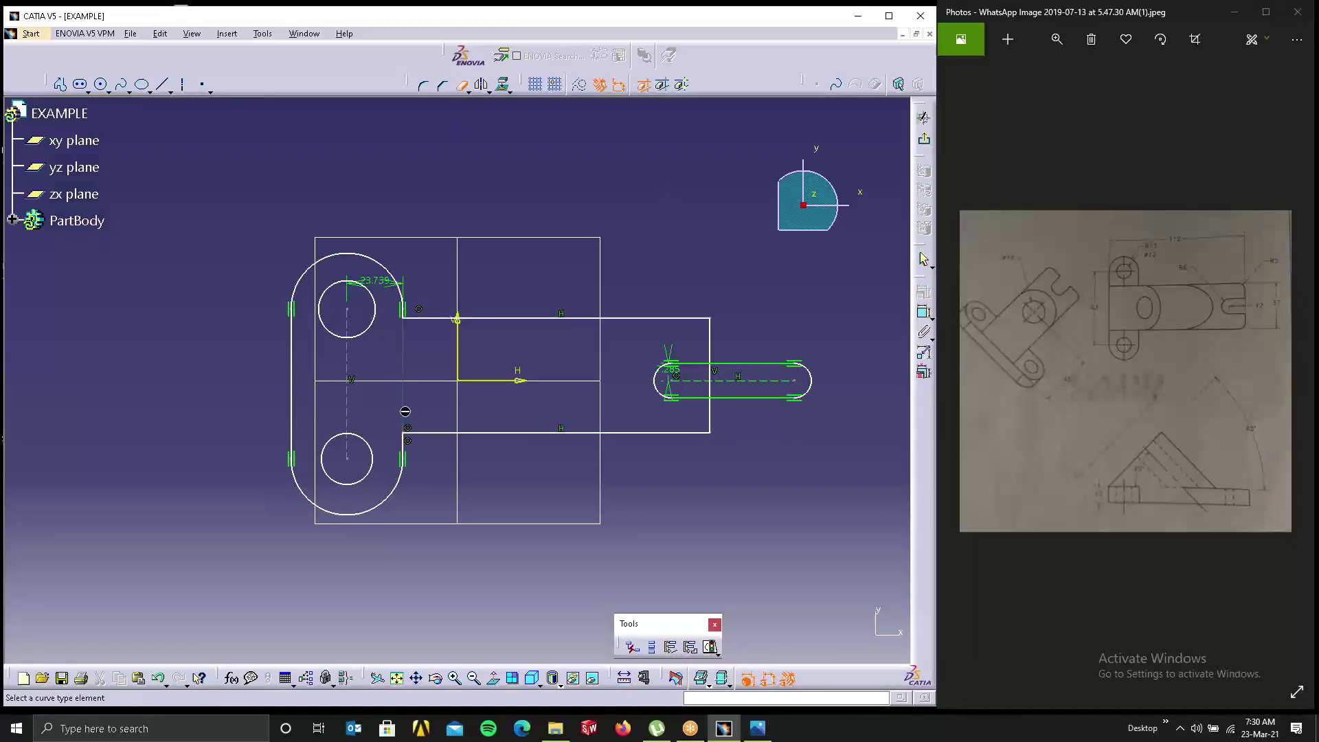
Step: Trim away the arm's end edge inside the slot and the slot's lines and arc that extend beyond the arm
click(710, 381)
click(749, 365)
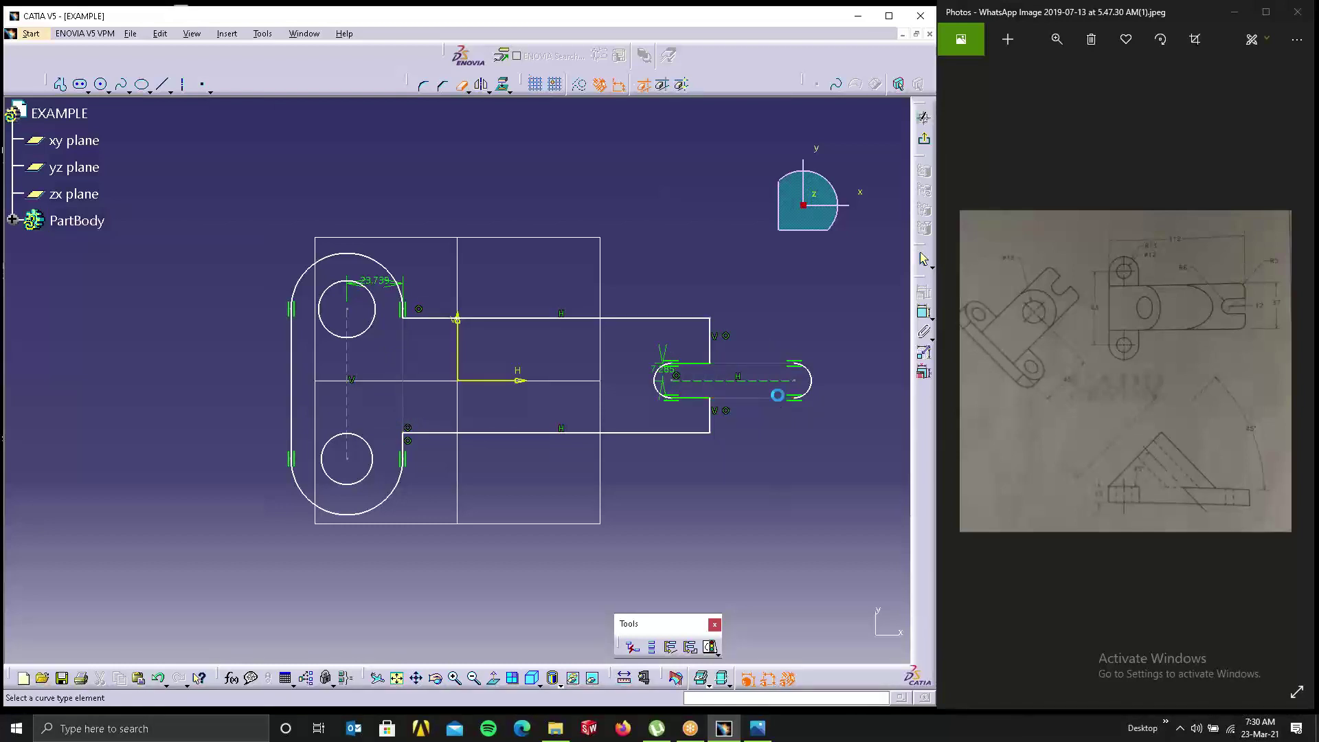
click(812, 380)
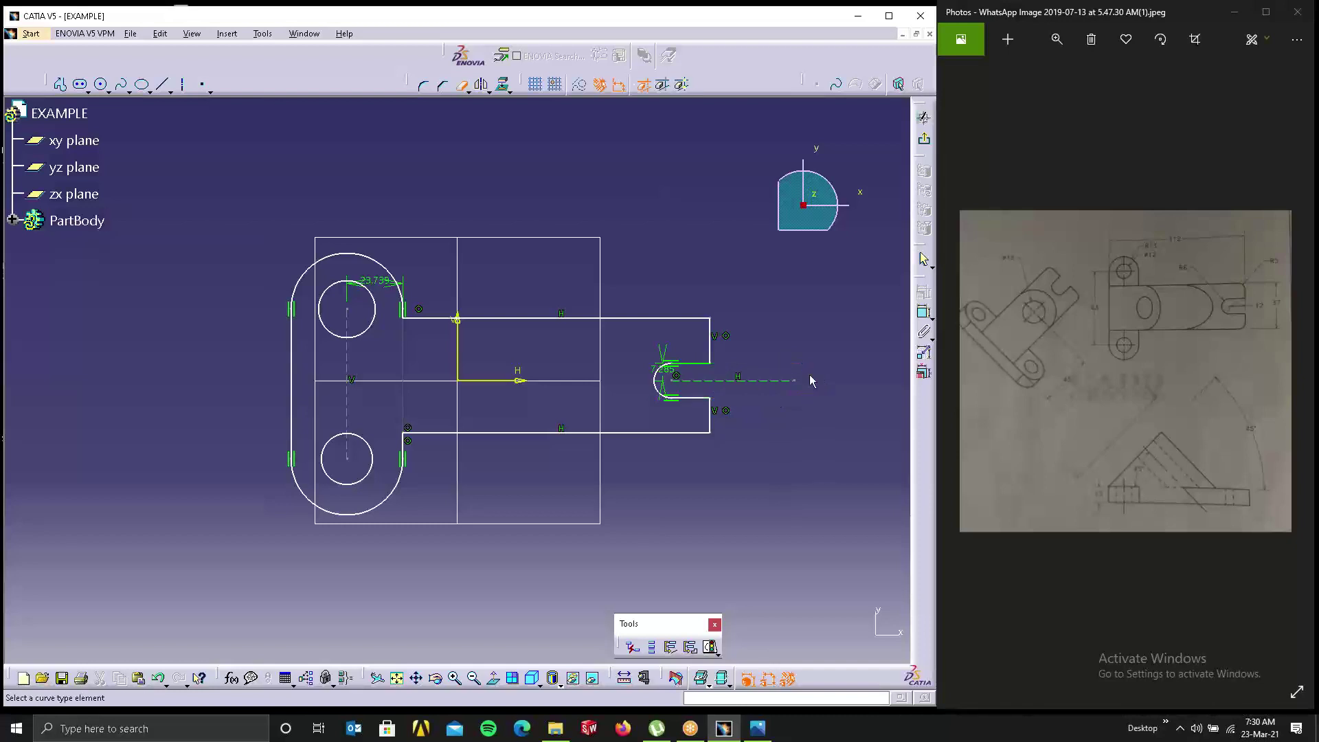
Step: Dimension the overall length between the arm's end edge and the outer straight edge of the vertical elongated profile
click(929, 316)
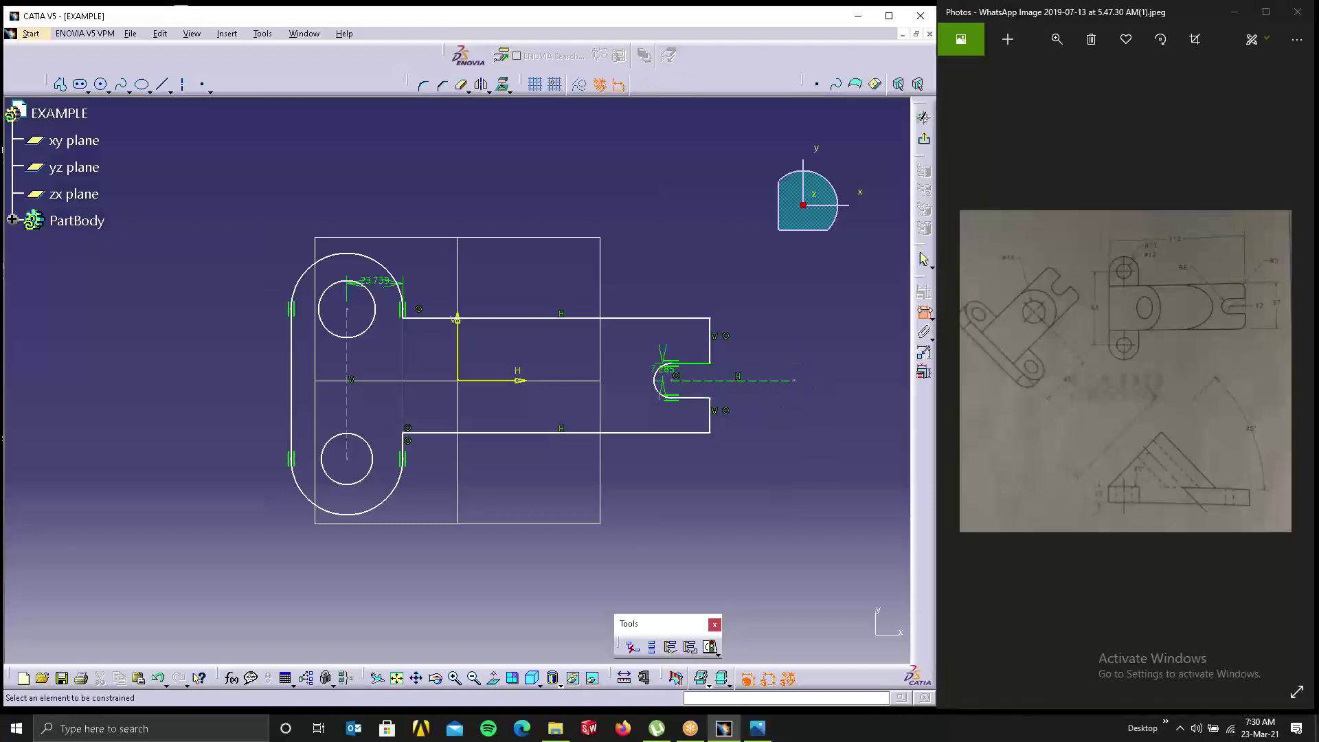
click(727, 347)
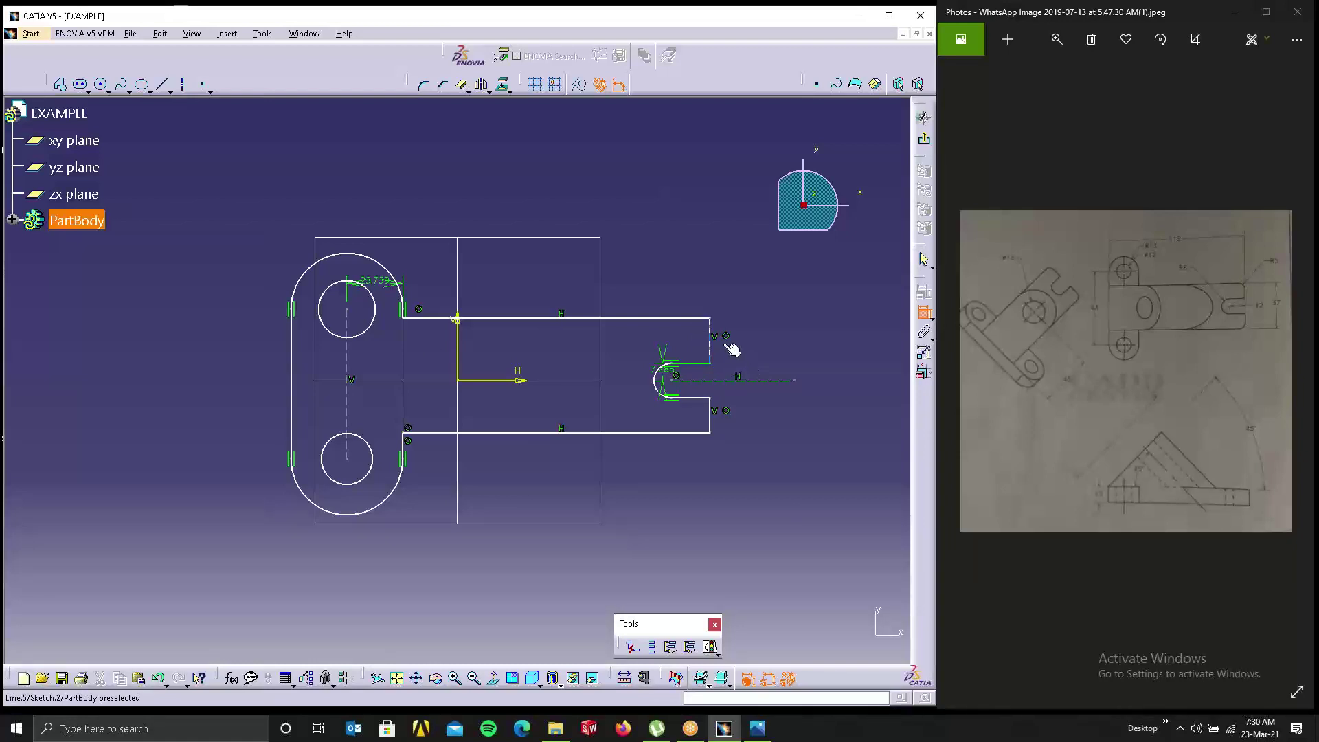
click(291, 364)
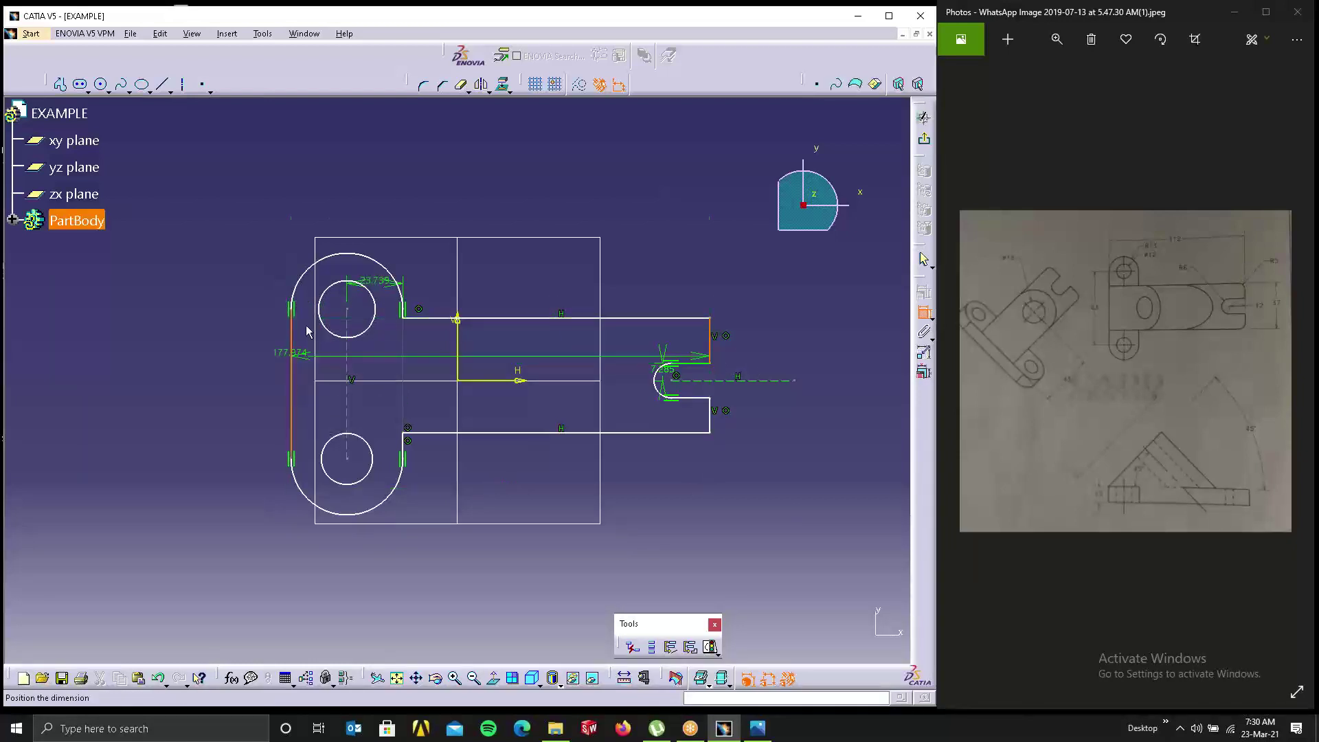
click(415, 177)
Step: Try to set the overall length to 112 mm, and undo that change
double_click(415, 176)
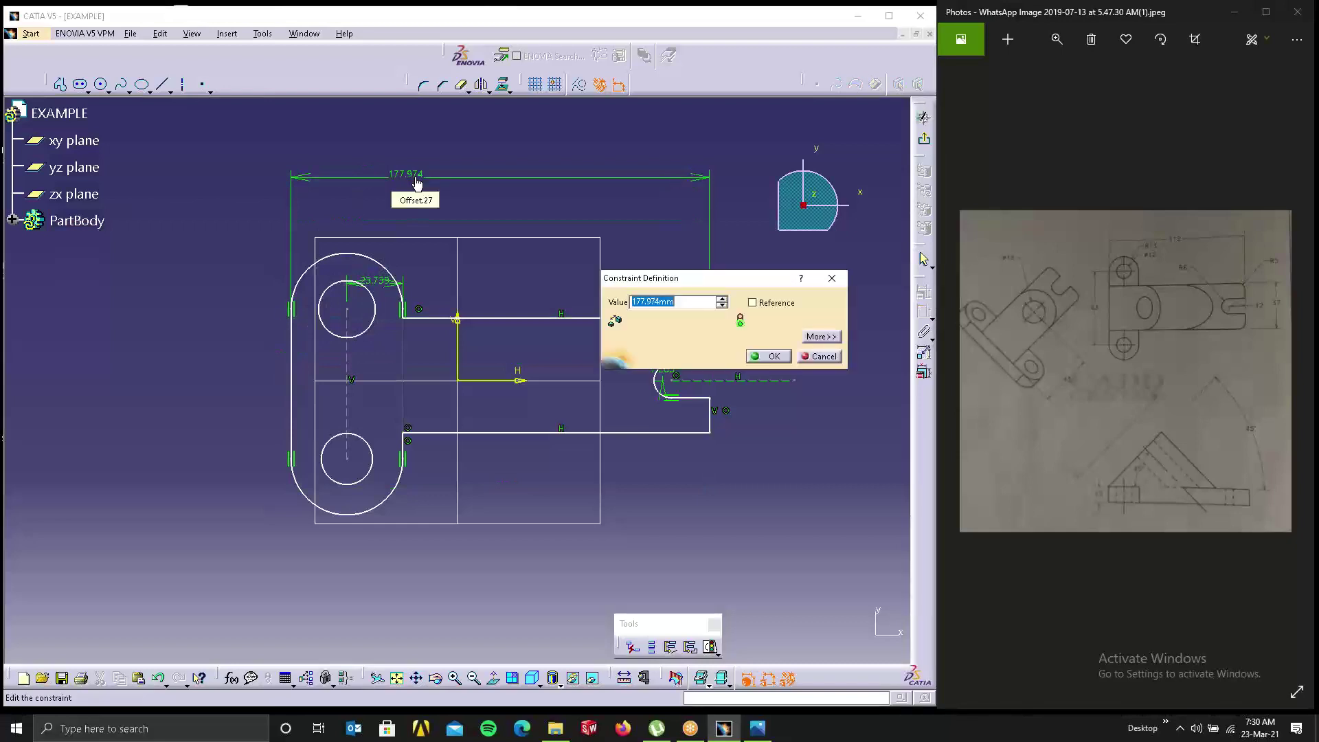
text(112)
key(Return)
key(ctrl+z)
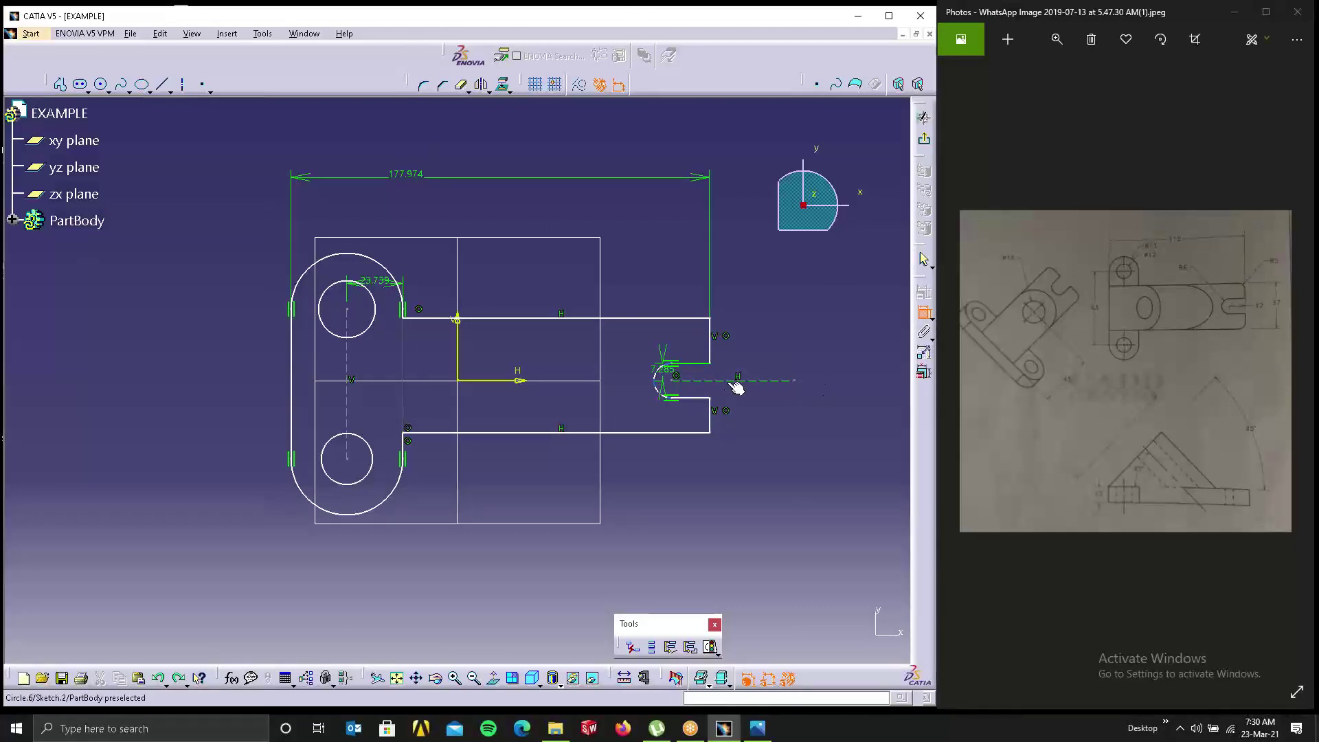
Step: Dimension the distance from the slot's arc center to the arm's end edge and set it to 12 mm
click(672, 381)
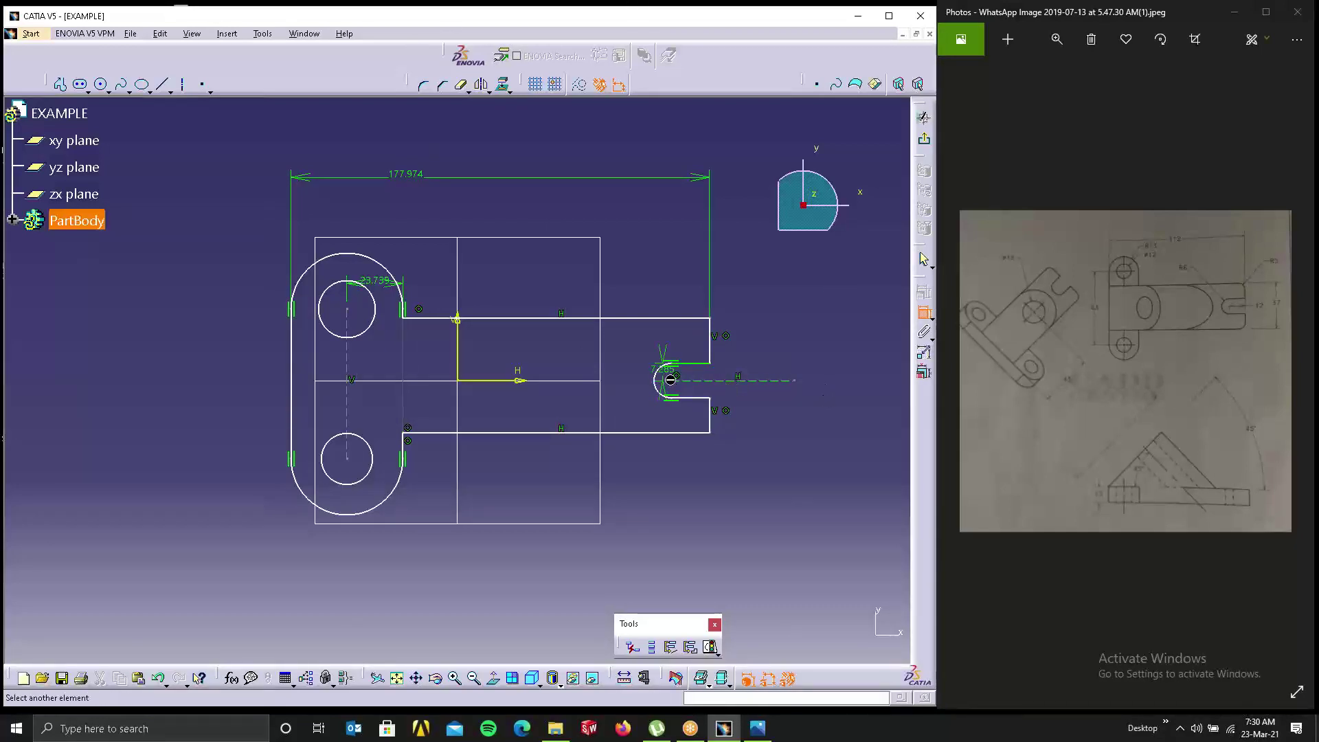
click(712, 420)
click(721, 485)
double_click(720, 485)
text(12)
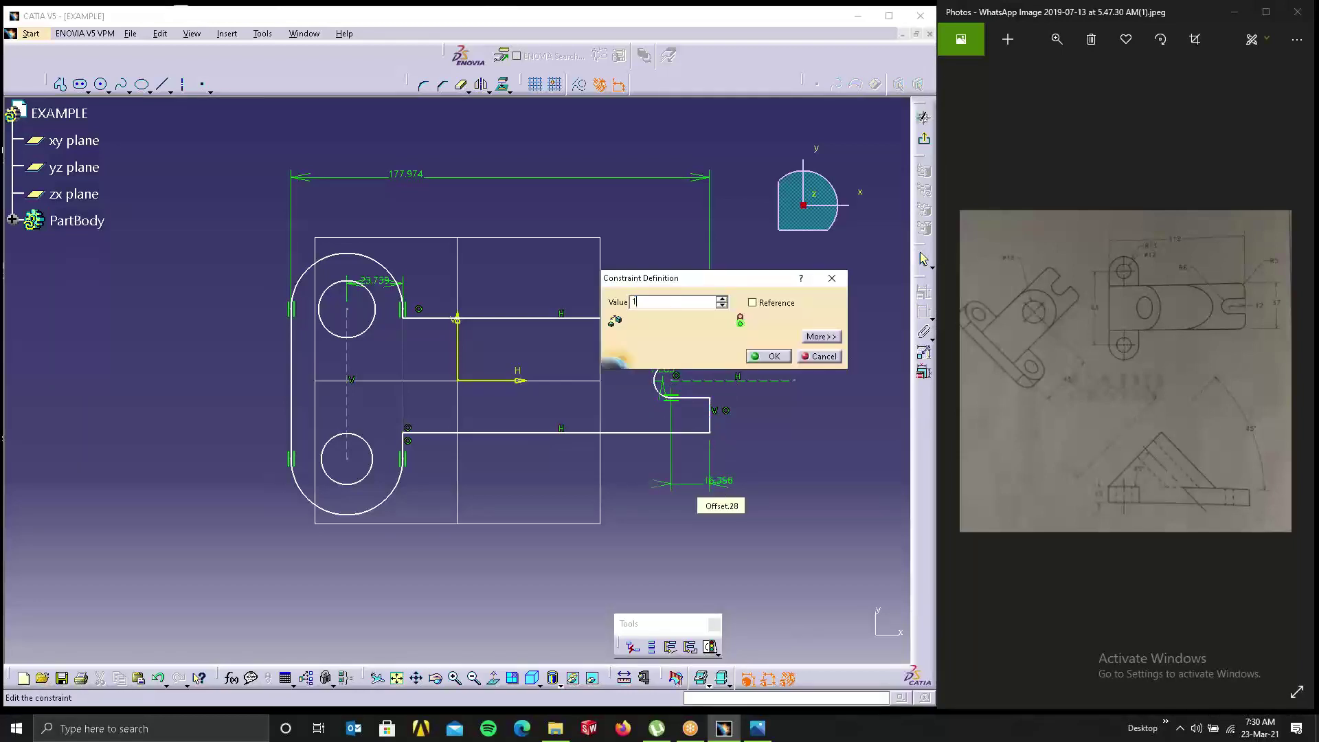
key(Return)
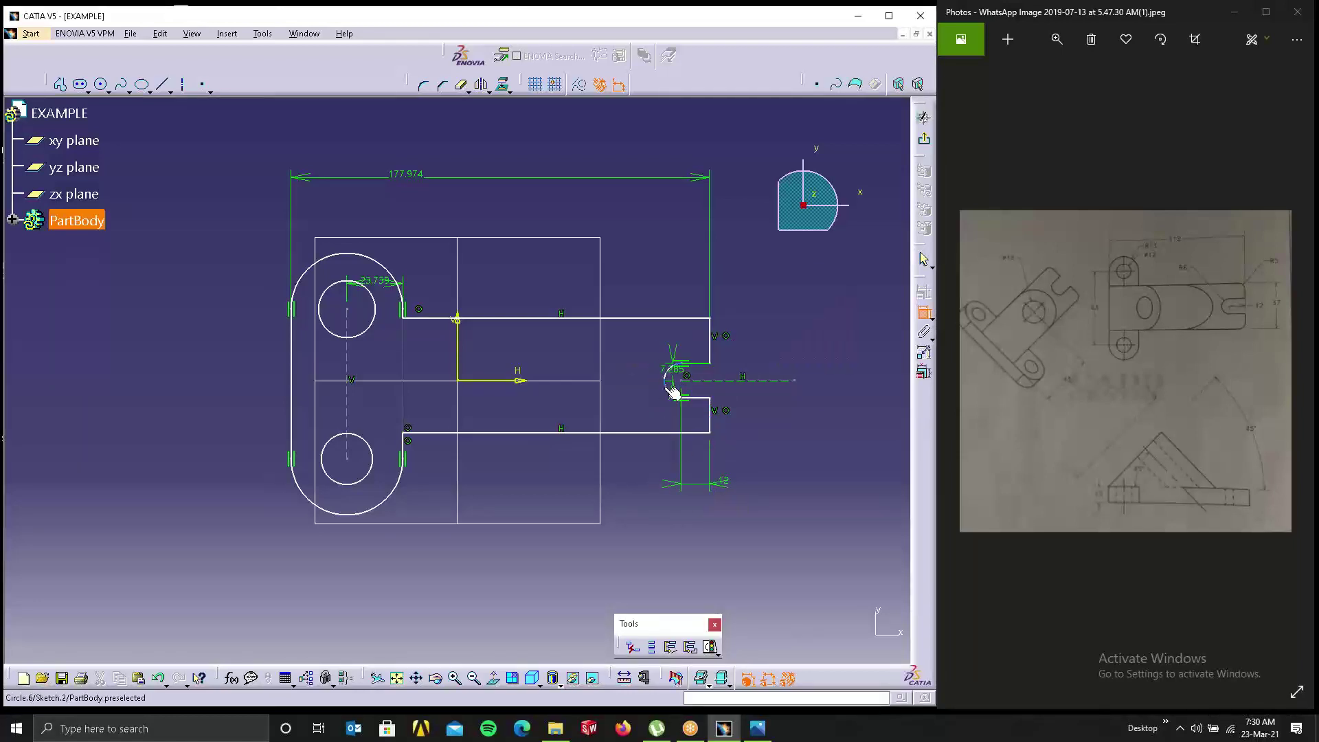
Step: Dimension the arm's width between its two long edges and set it to 37 mm
click(665, 318)
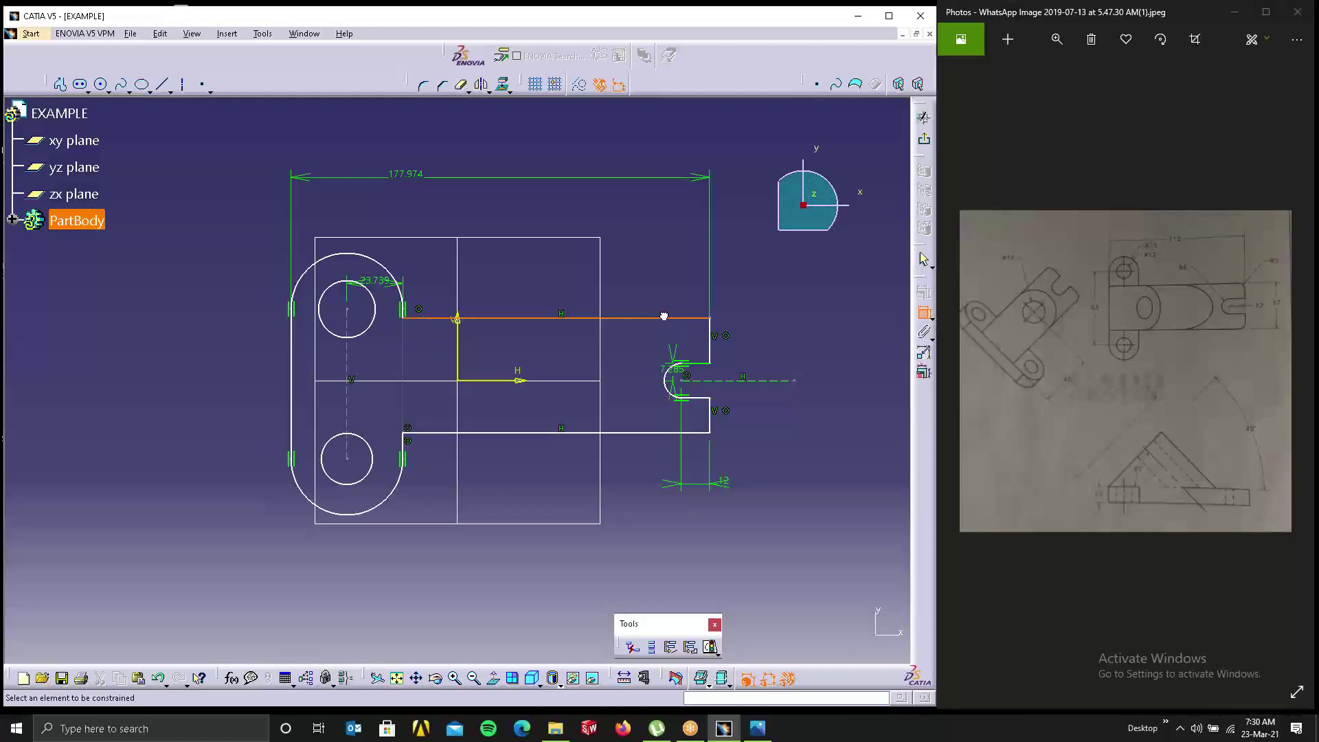
click(663, 433)
click(832, 390)
double_click(834, 390)
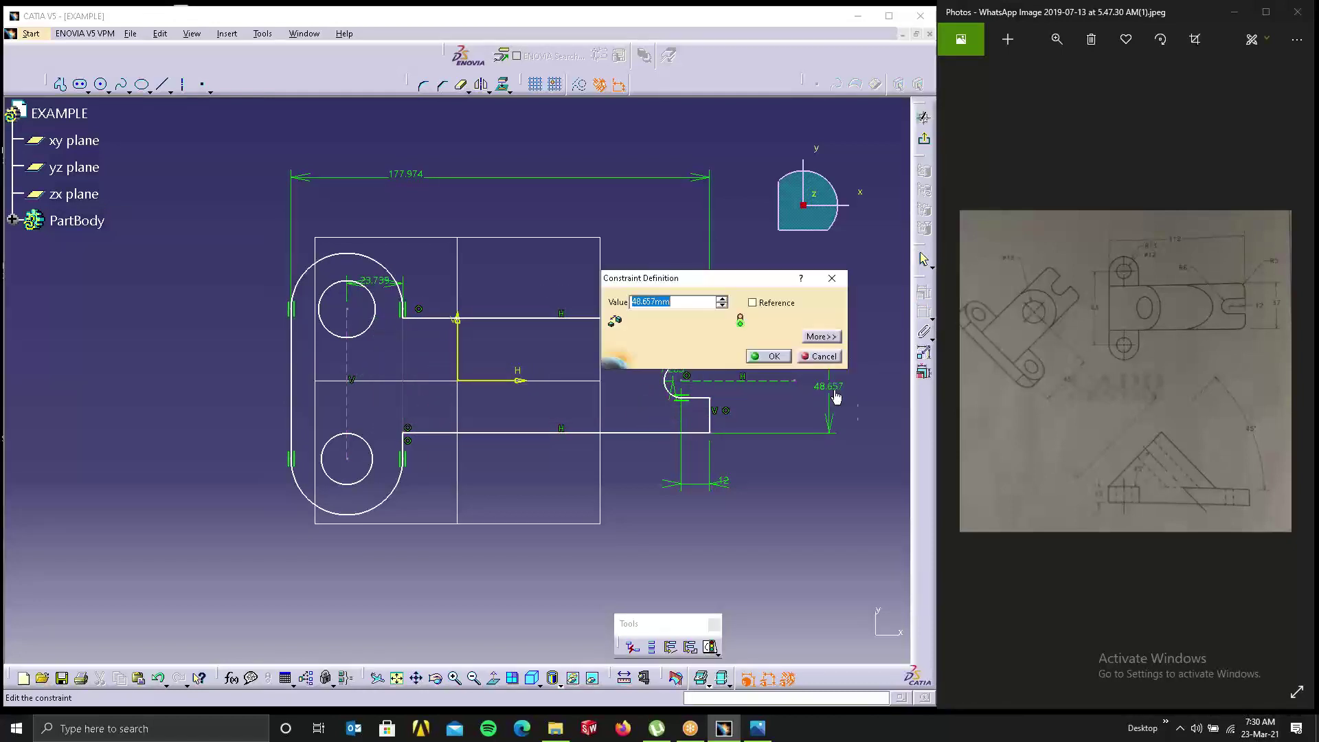
text(37)
key(Return)
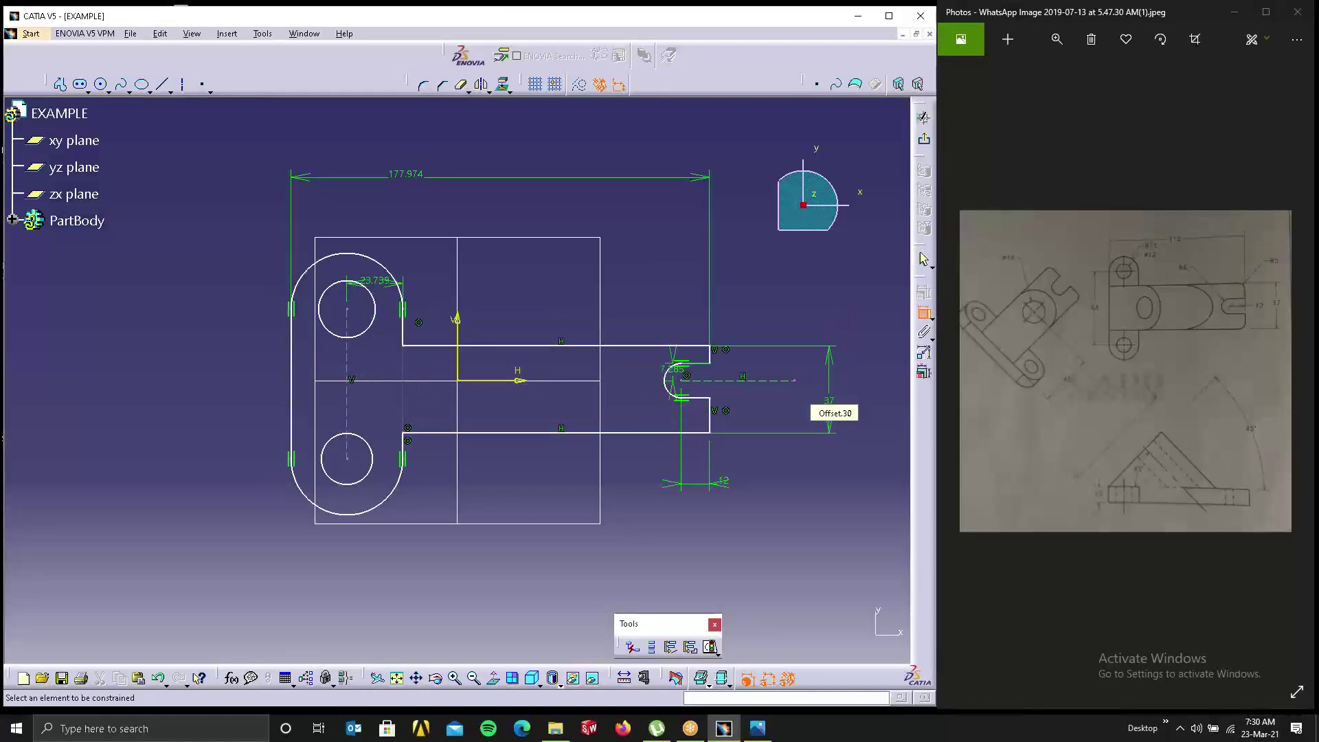
Step: Constrain the arm's two long edges to be symmetric about the horizontal sketch axis
click(691, 345)
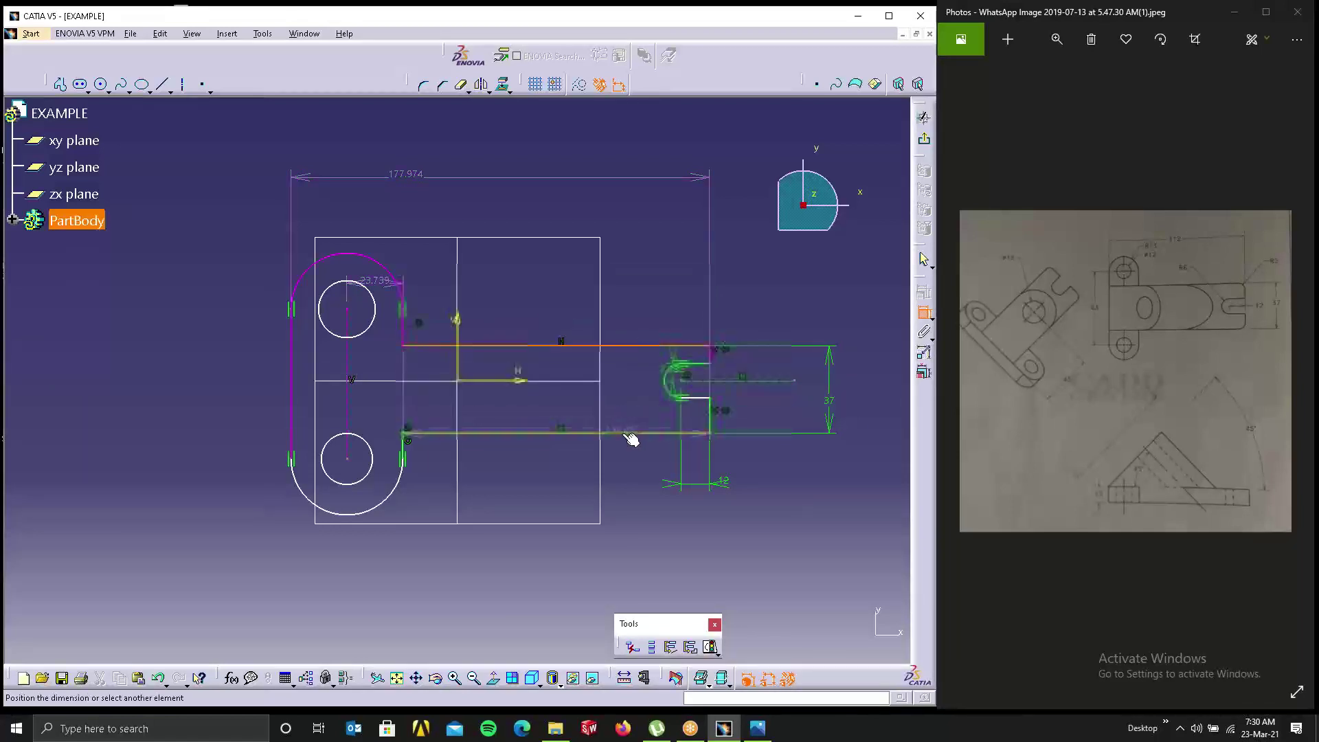
click(629, 433)
right_click(624, 457)
click(667, 587)
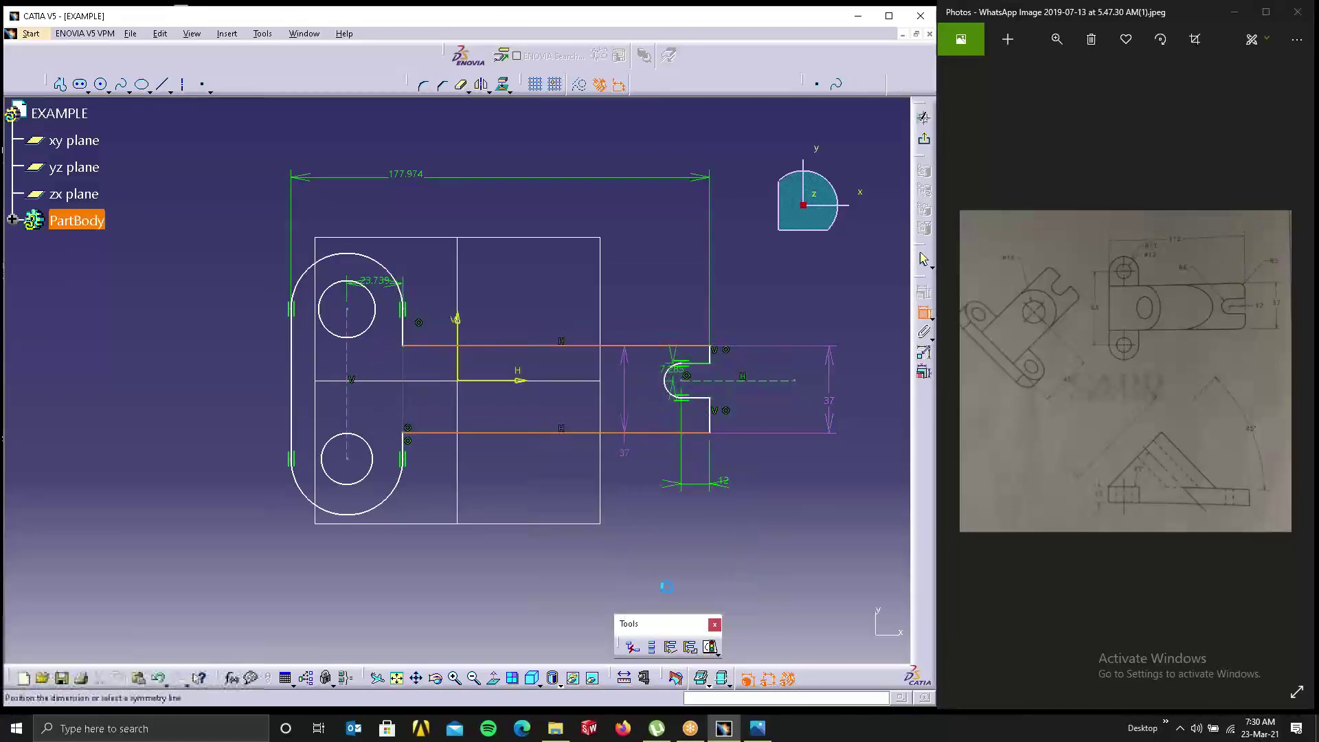
click(514, 380)
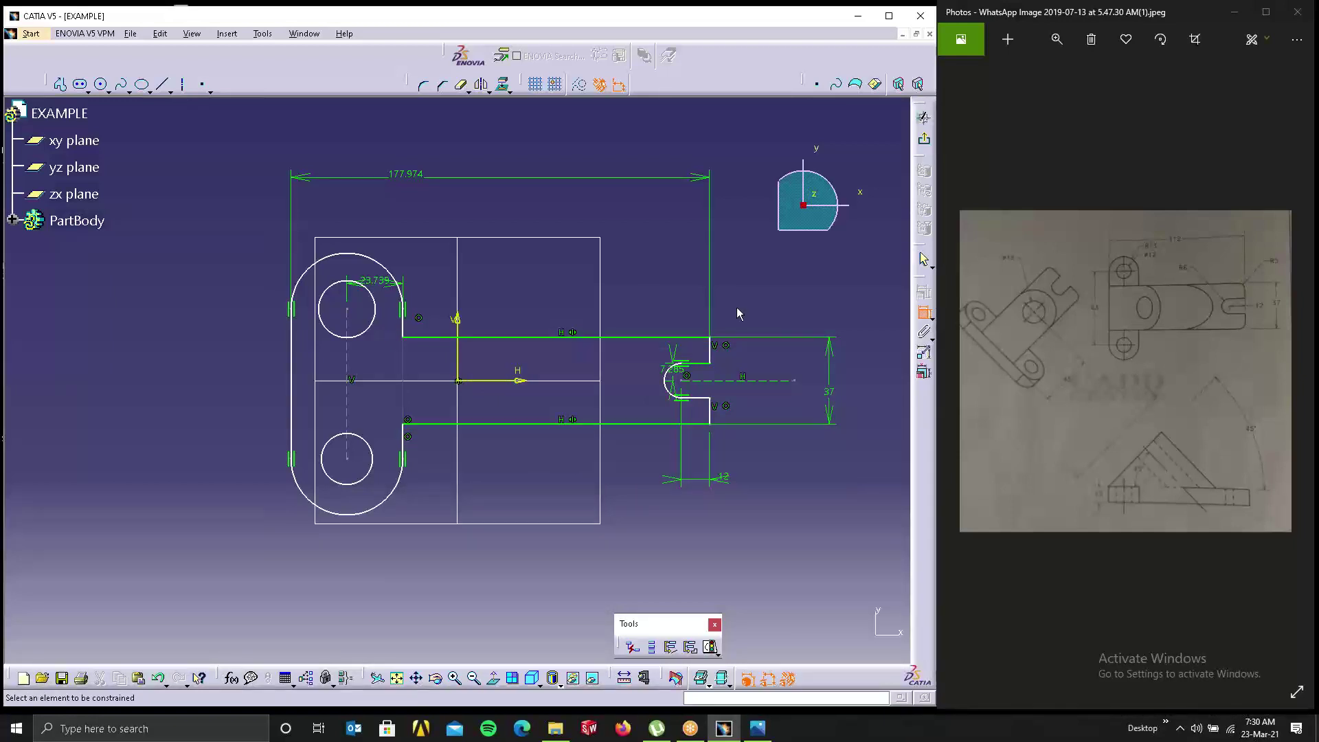
Step: Constrain the centers of the two hole circles to be symmetric about the horizontal sketch axis
click(347, 309)
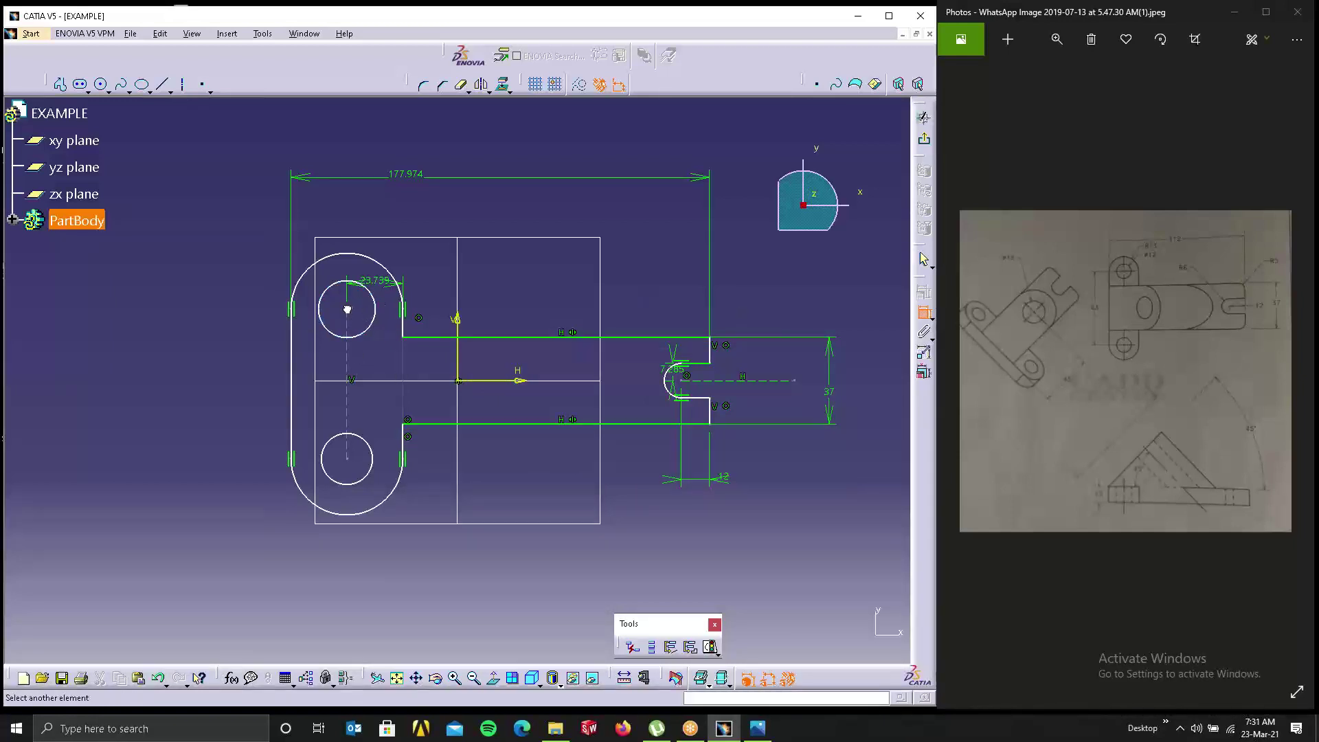
click(347, 459)
right_click(516, 478)
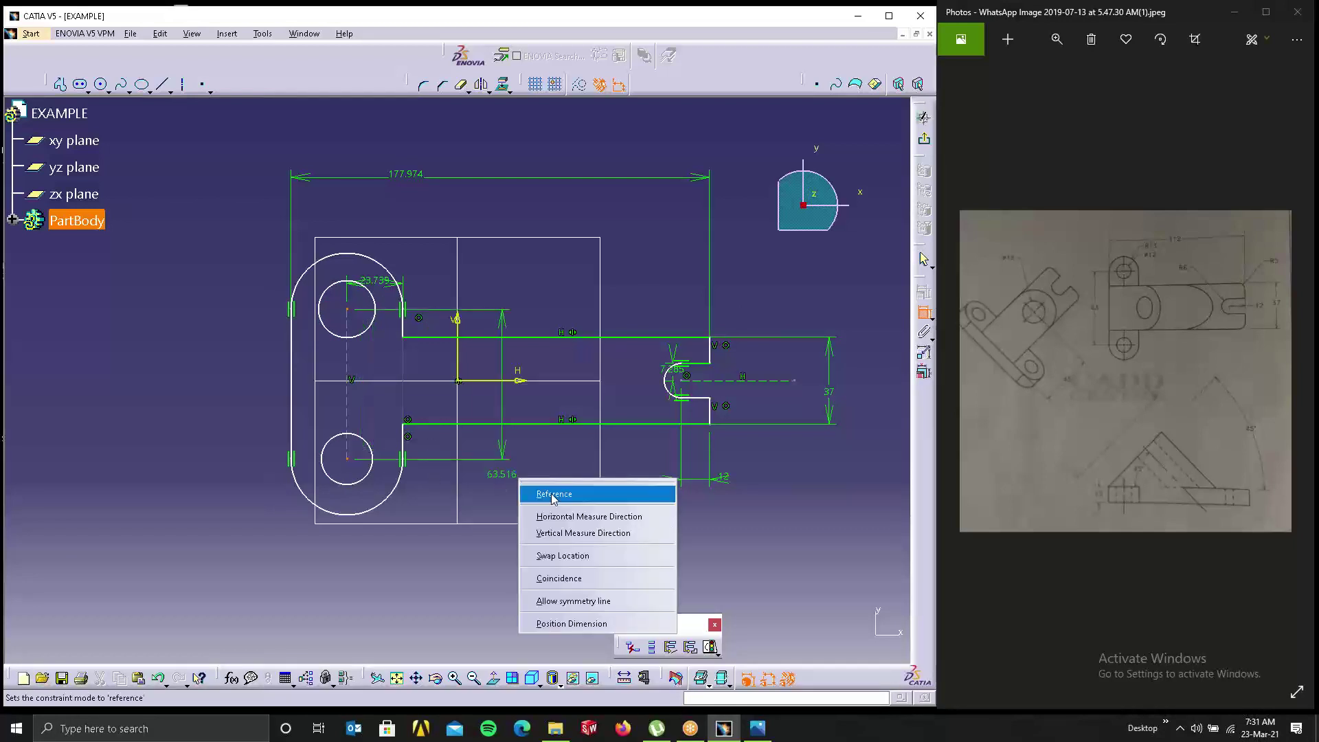
click(570, 602)
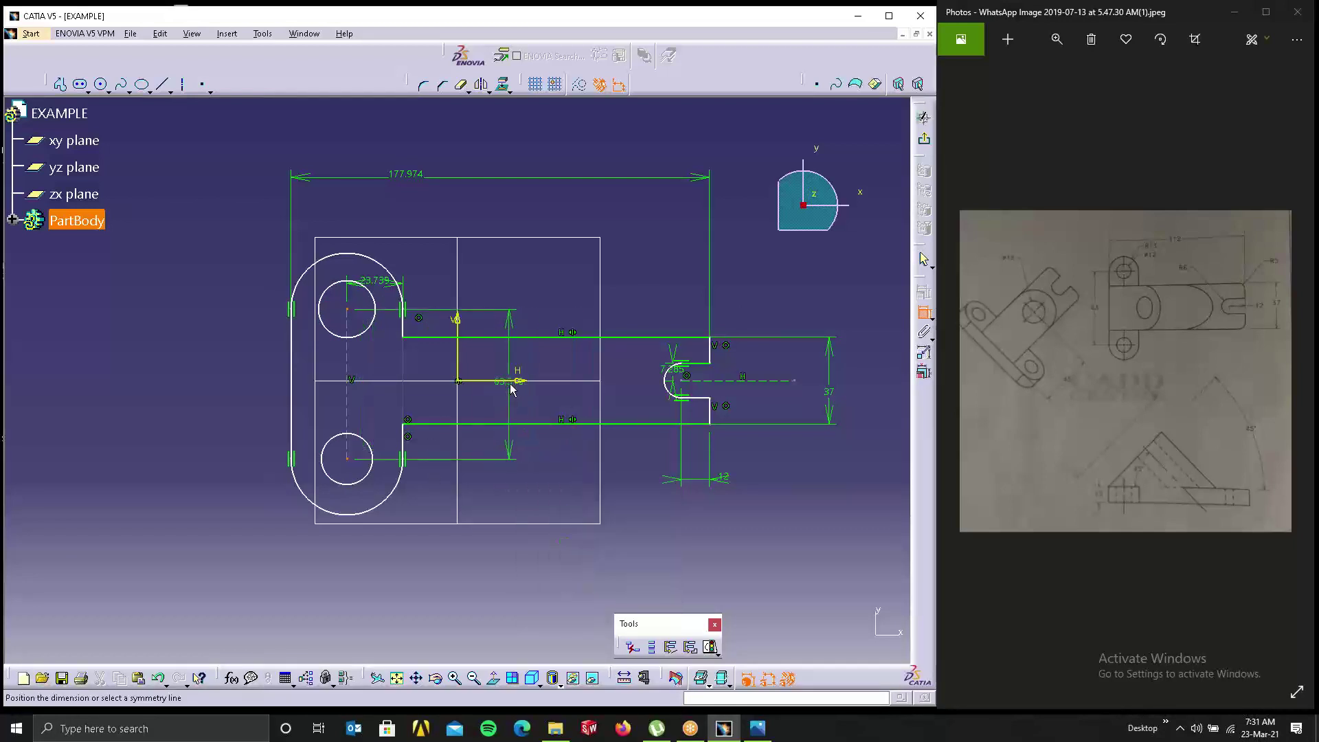
click(514, 380)
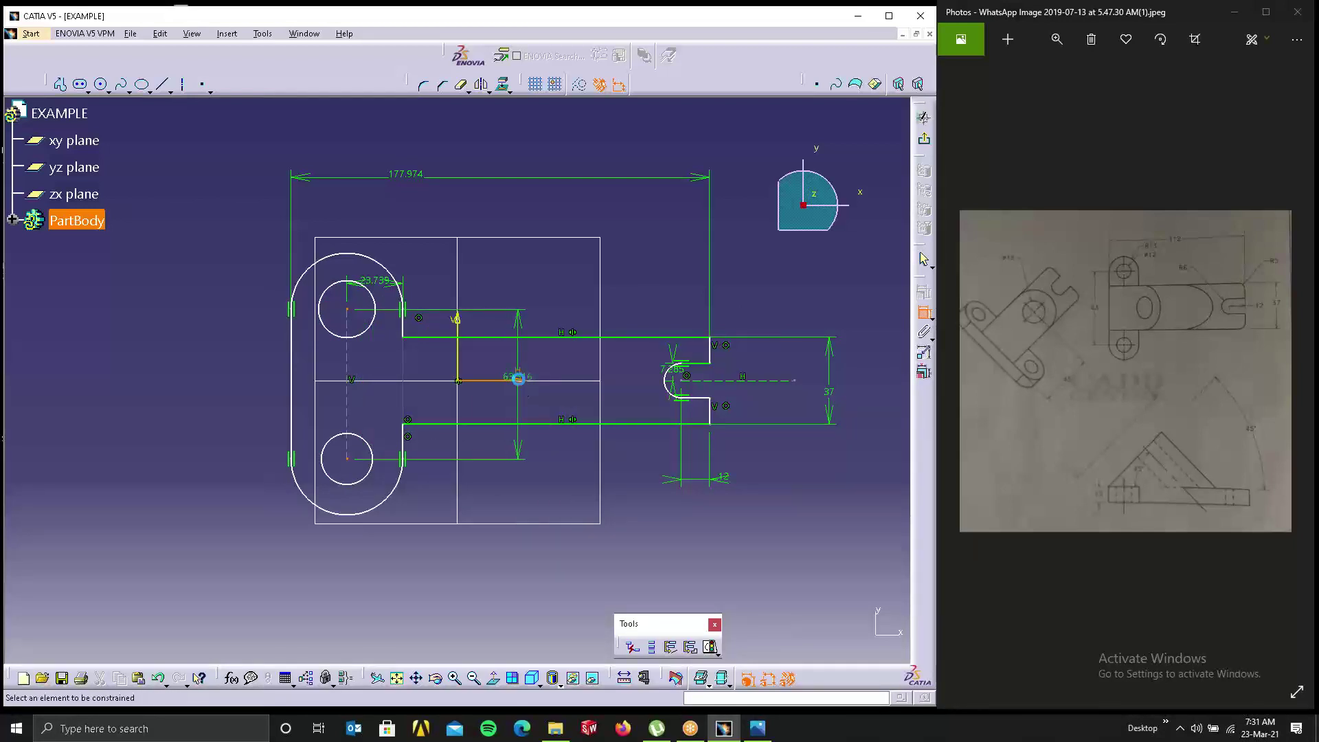
Step: Make each hole circle concentric with the adjacent end arc of the vertical elongated profile
click(375, 301)
right_click(446, 227)
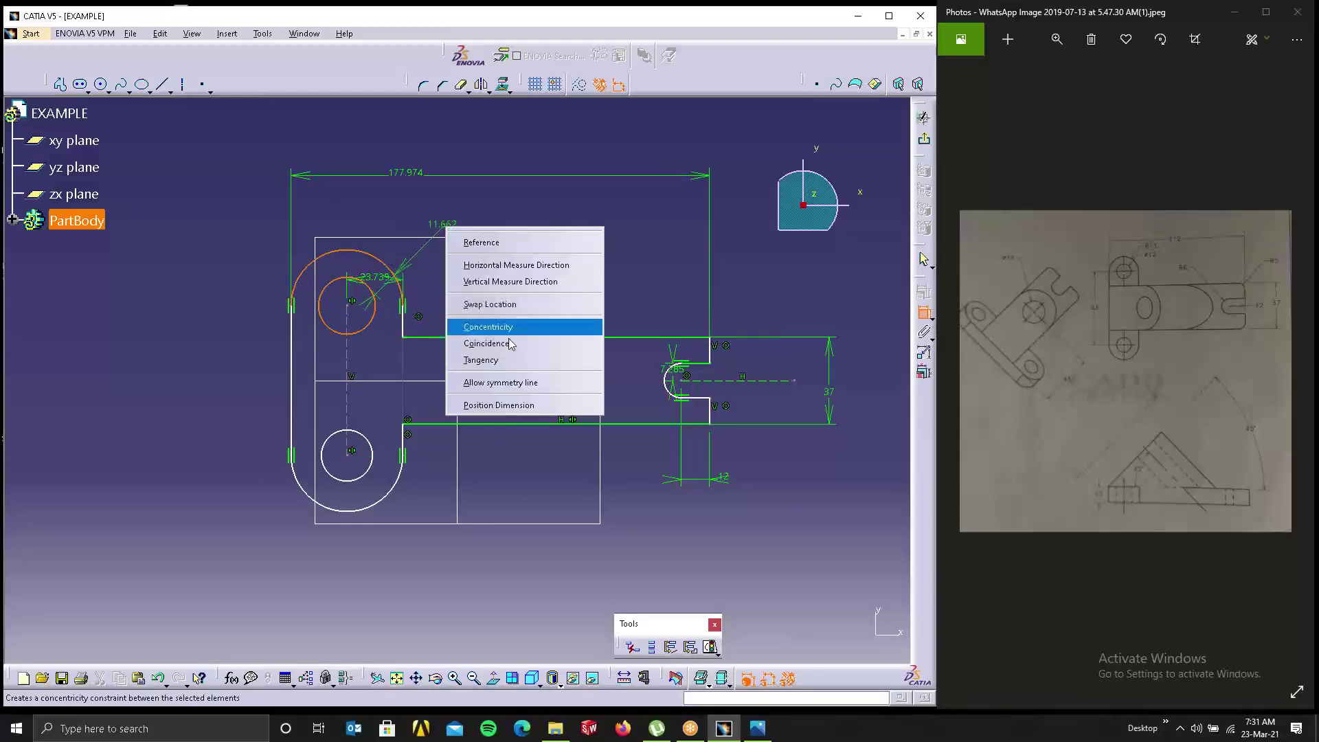
click(510, 329)
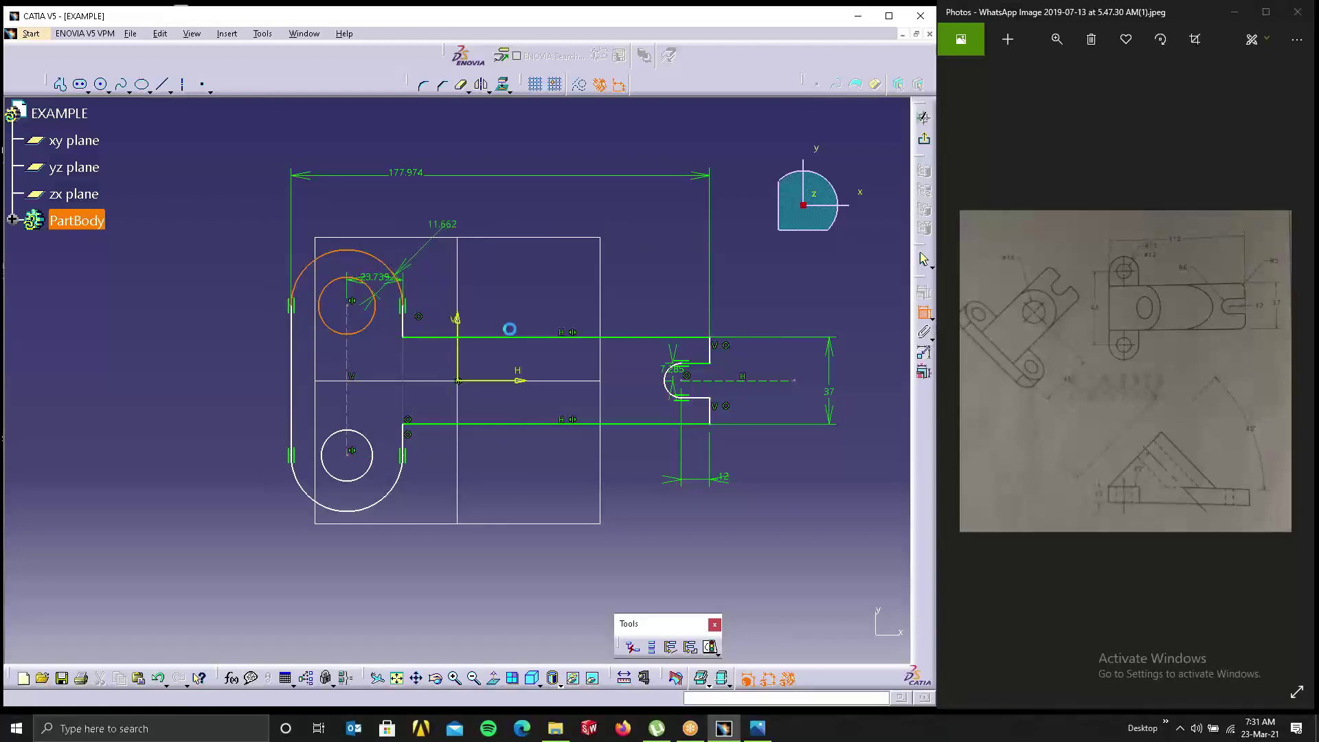
click(362, 476)
click(369, 512)
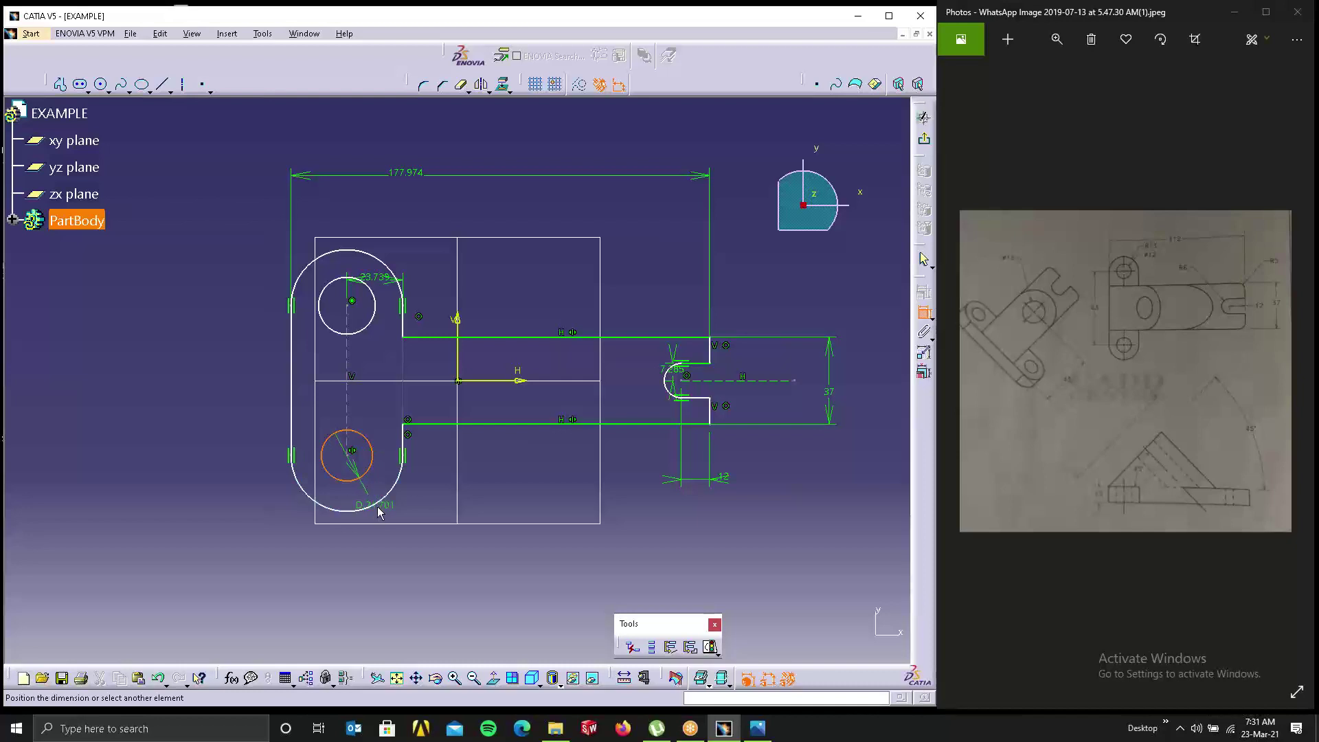
right_click(450, 520)
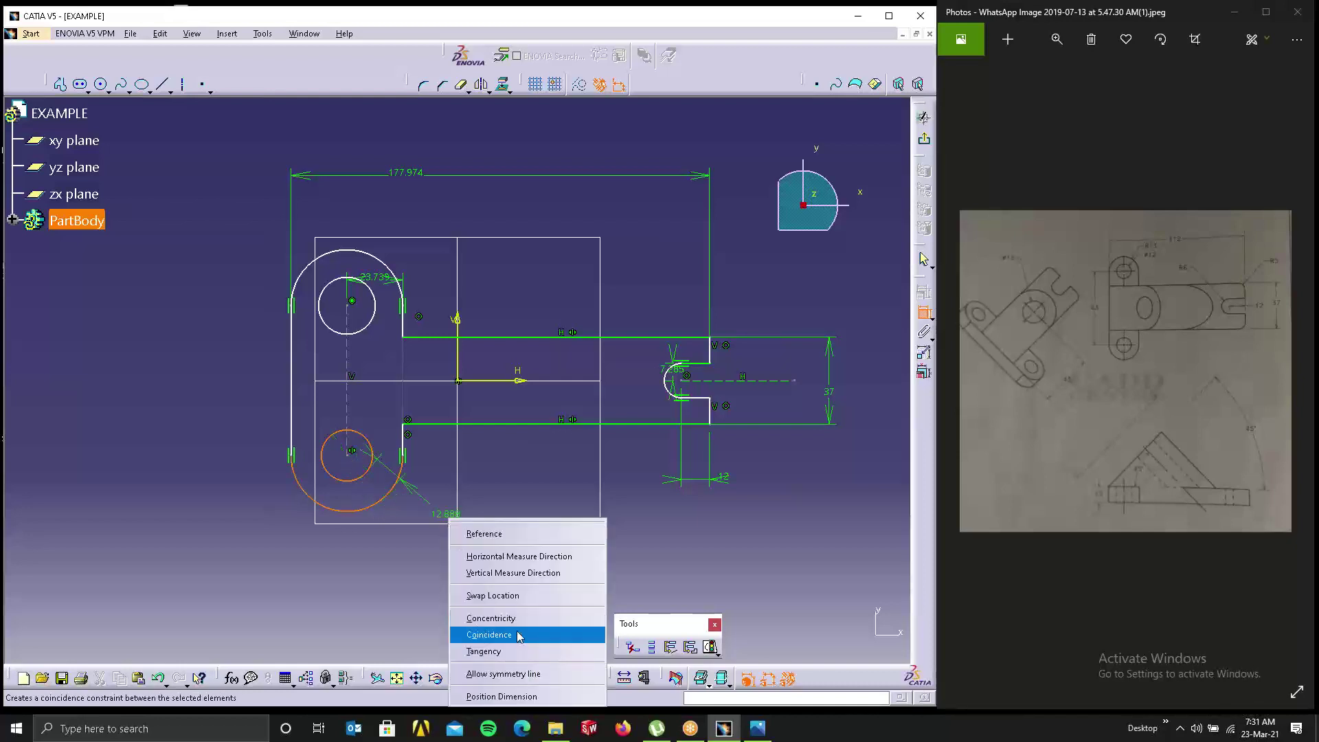
click(491, 618)
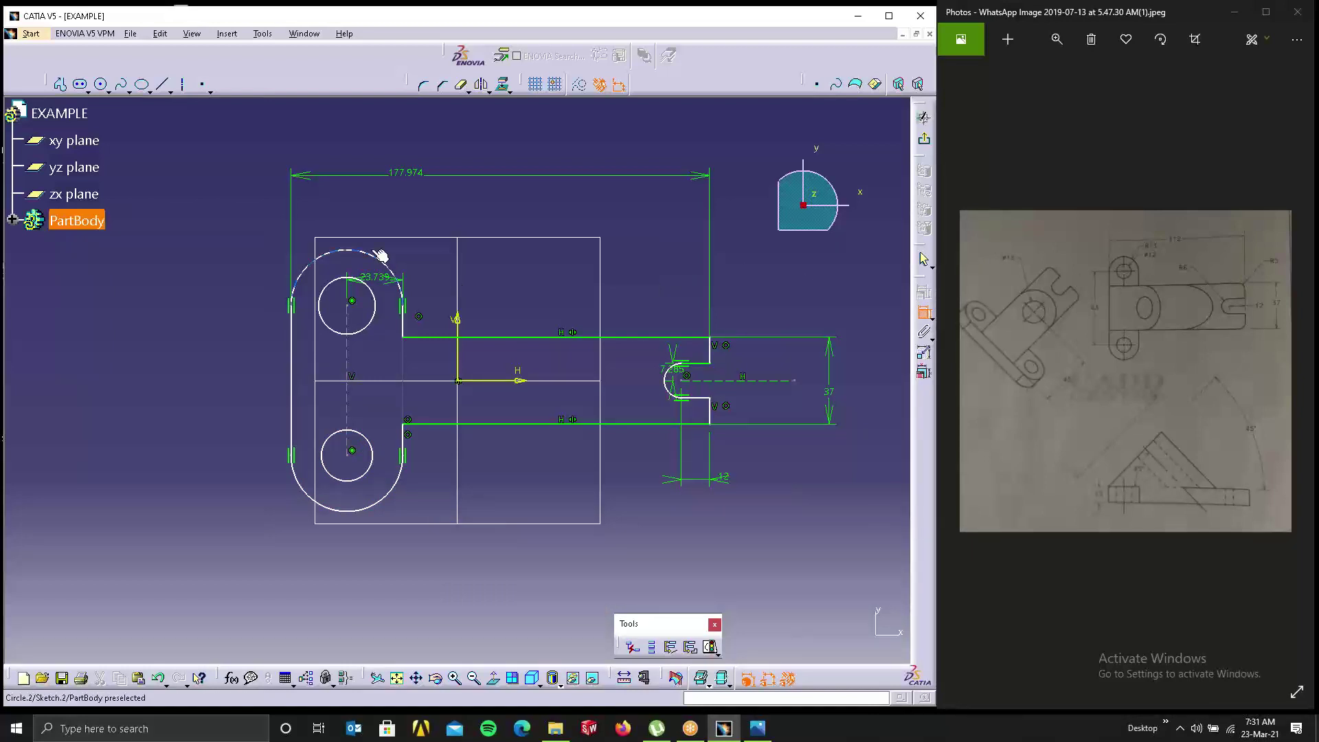
Step: Dimension the upper hole circle and set its diameter to 12 mm
click(388, 305)
double_click(246, 354)
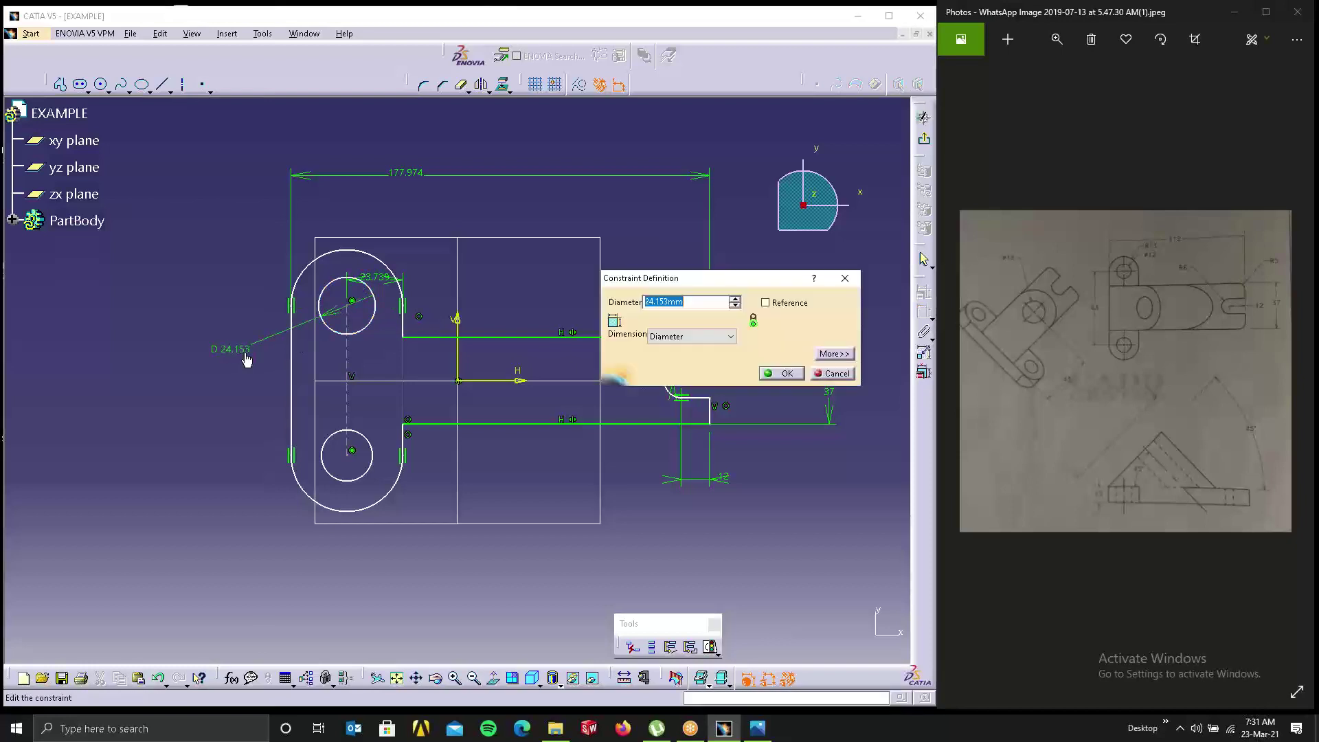
text(12)
key(Return)
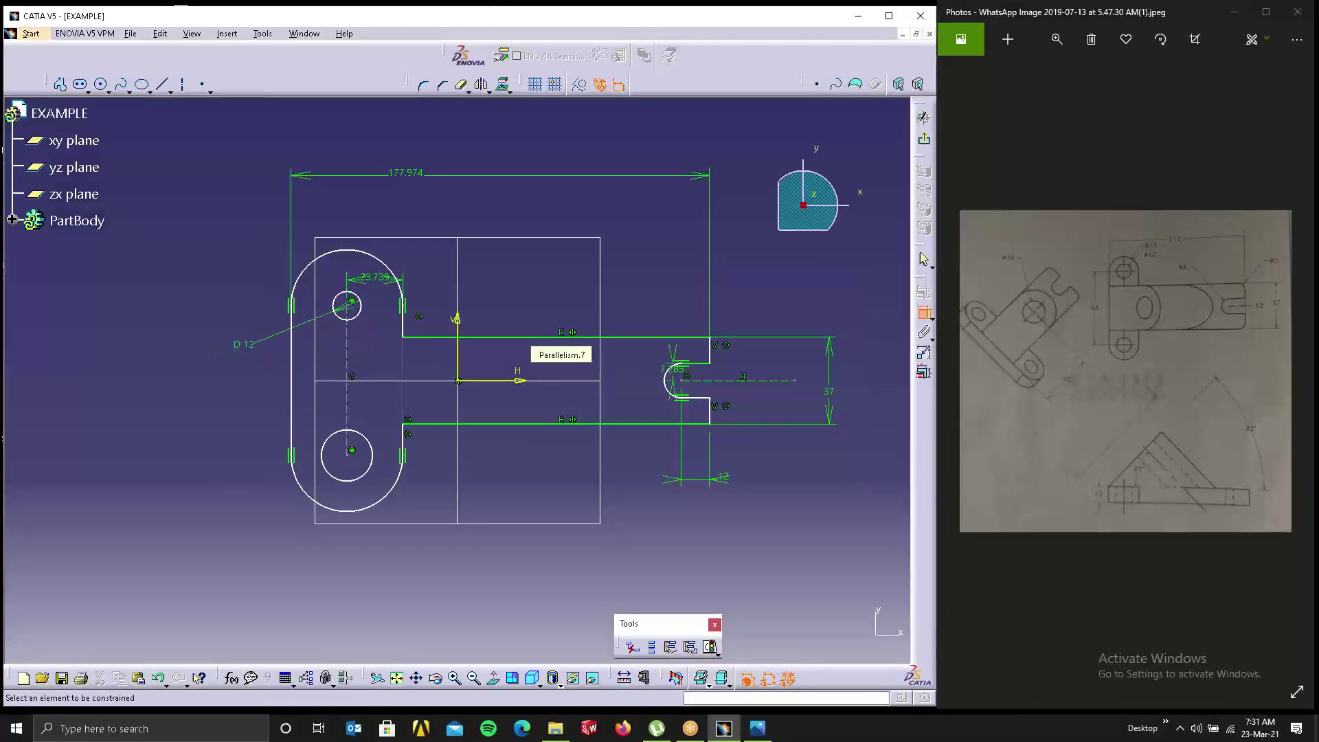
Step: Dimension the lower hole circle and set its diameter to 12 mm
click(374, 484)
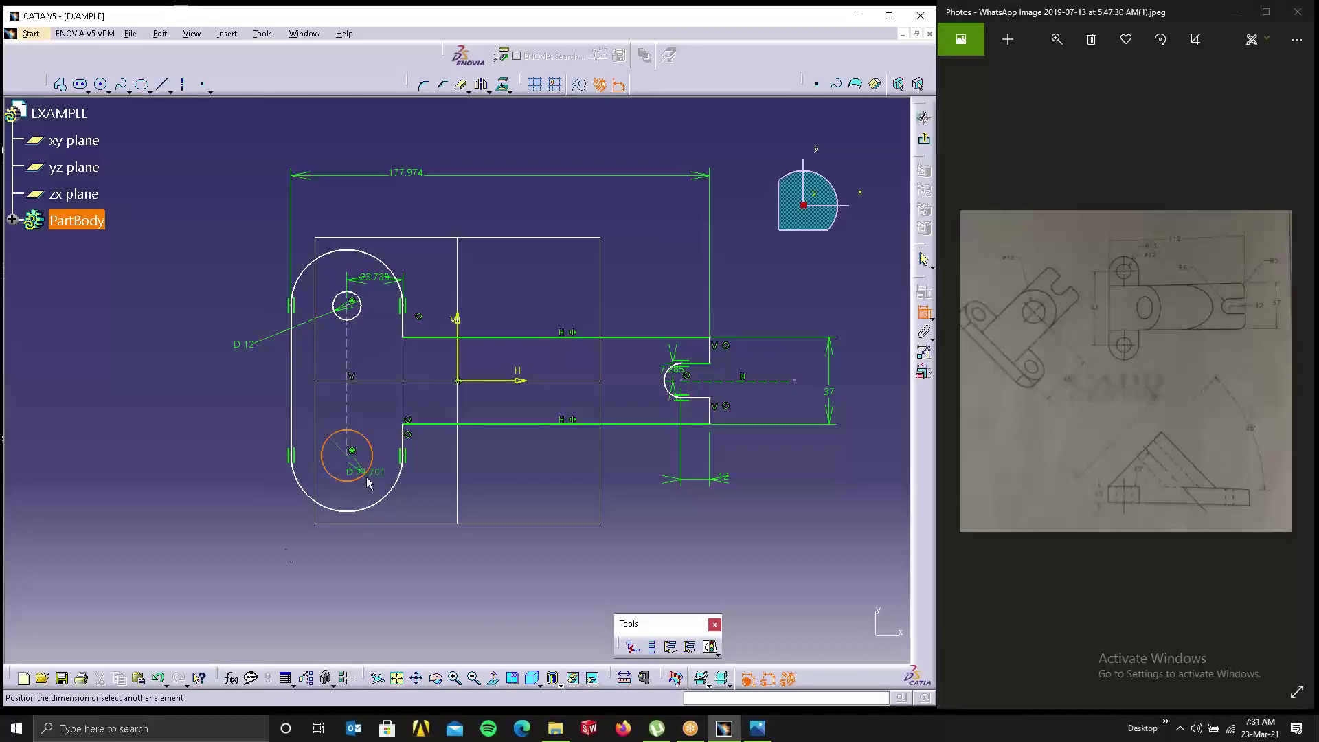
double_click(292, 552)
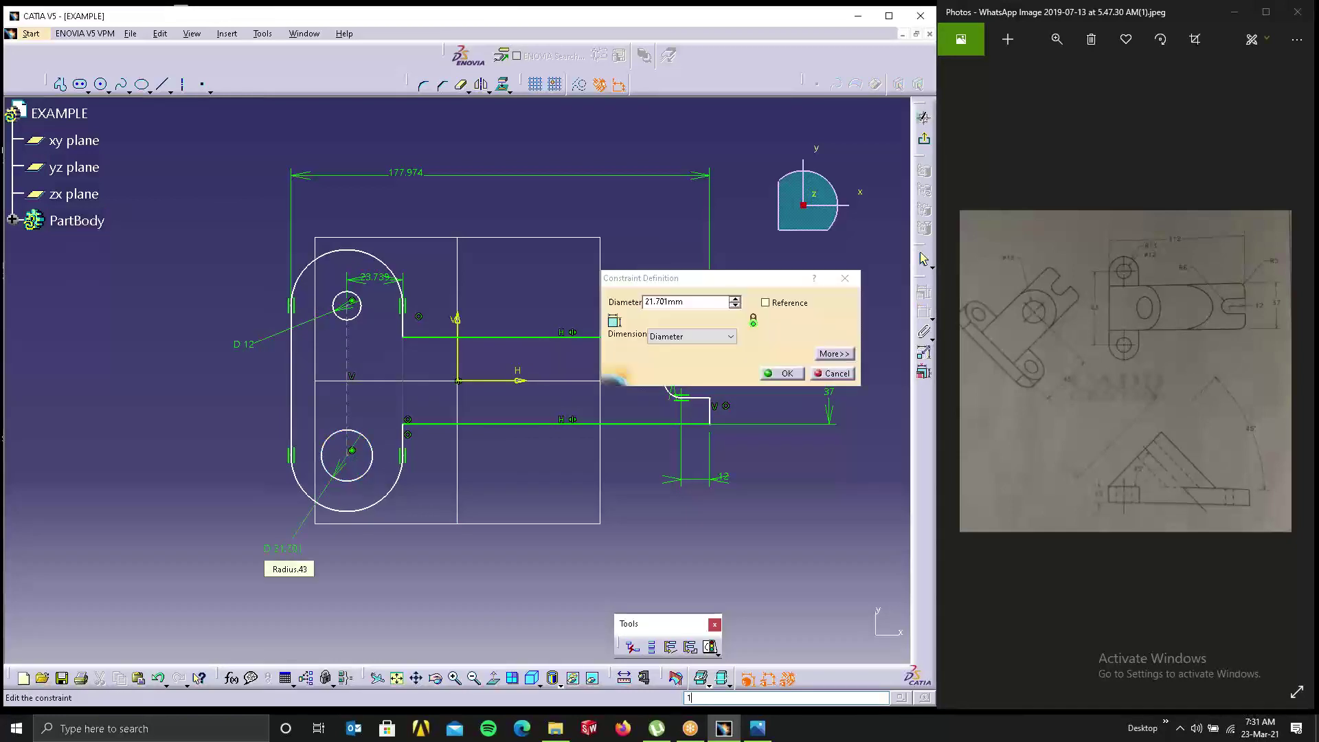
text(12)
key(Return)
click(493, 393)
drag(703, 300, 608, 318)
text(12)
key(Return)
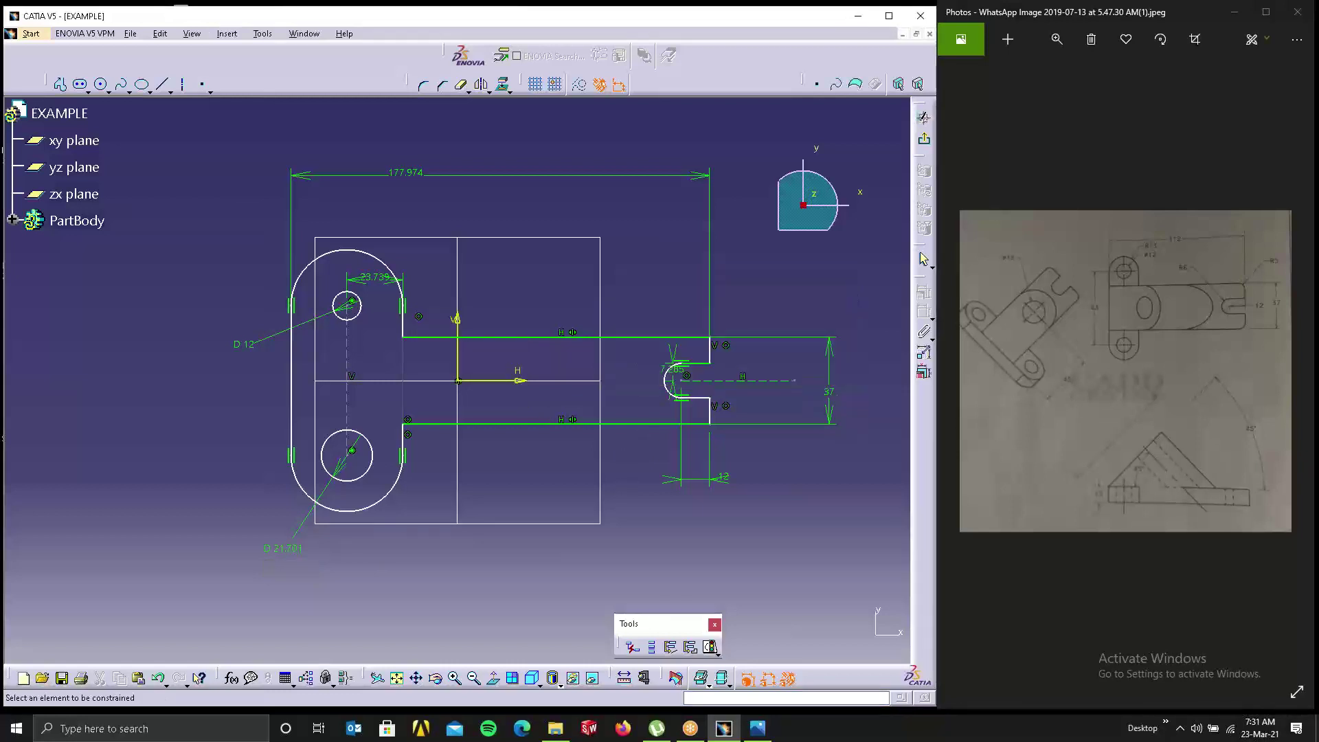
Step: Try to add a radius dimension to the vertical profile's upper end arc, and delete that dimension
click(359, 252)
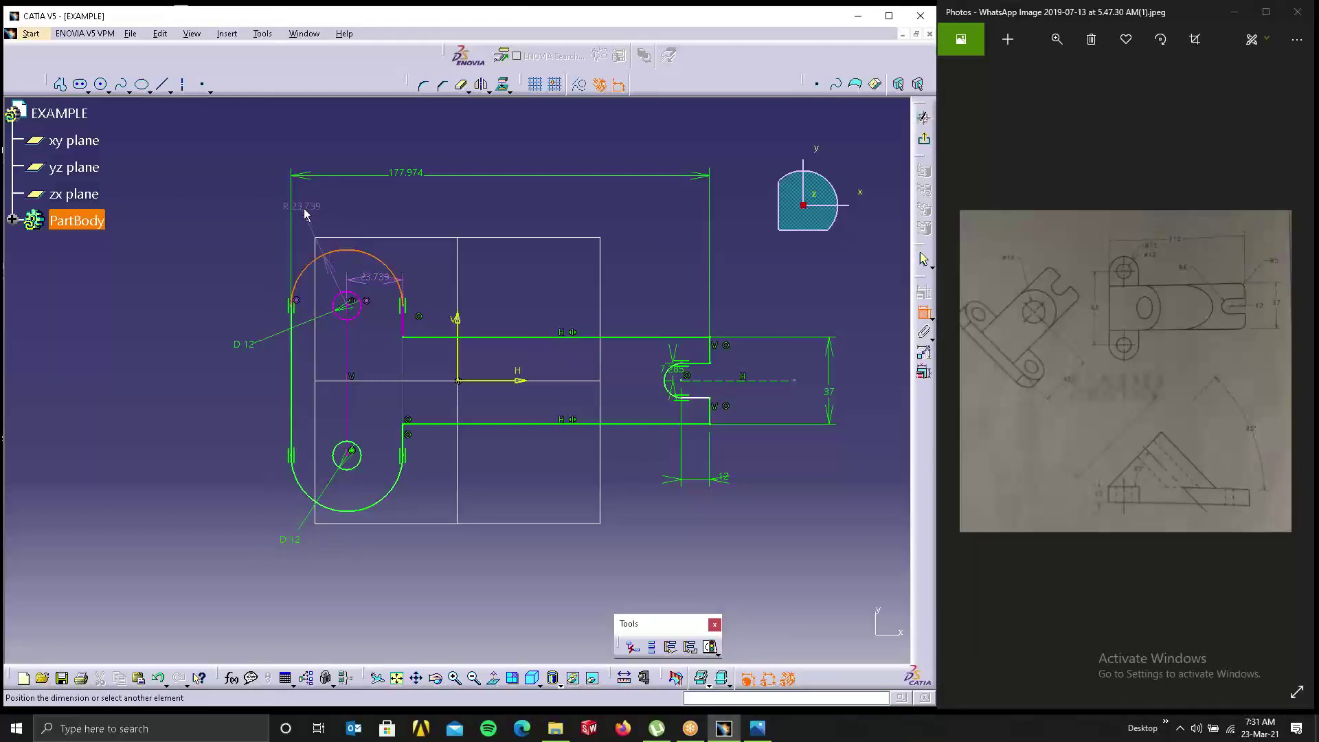
right_click(453, 220)
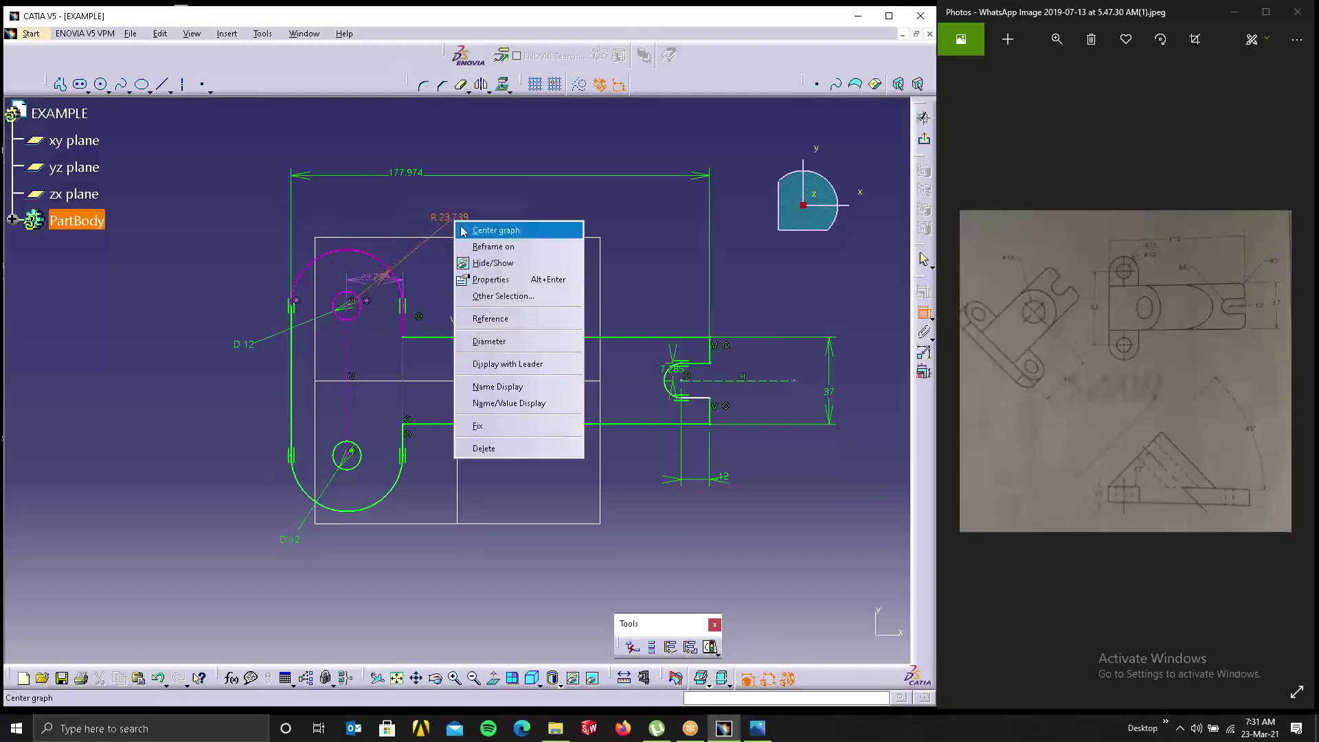
click(503, 448)
Step: Set the offset between the vertical profile's centerline and its inner straight edge to 13 mm
double_click(376, 222)
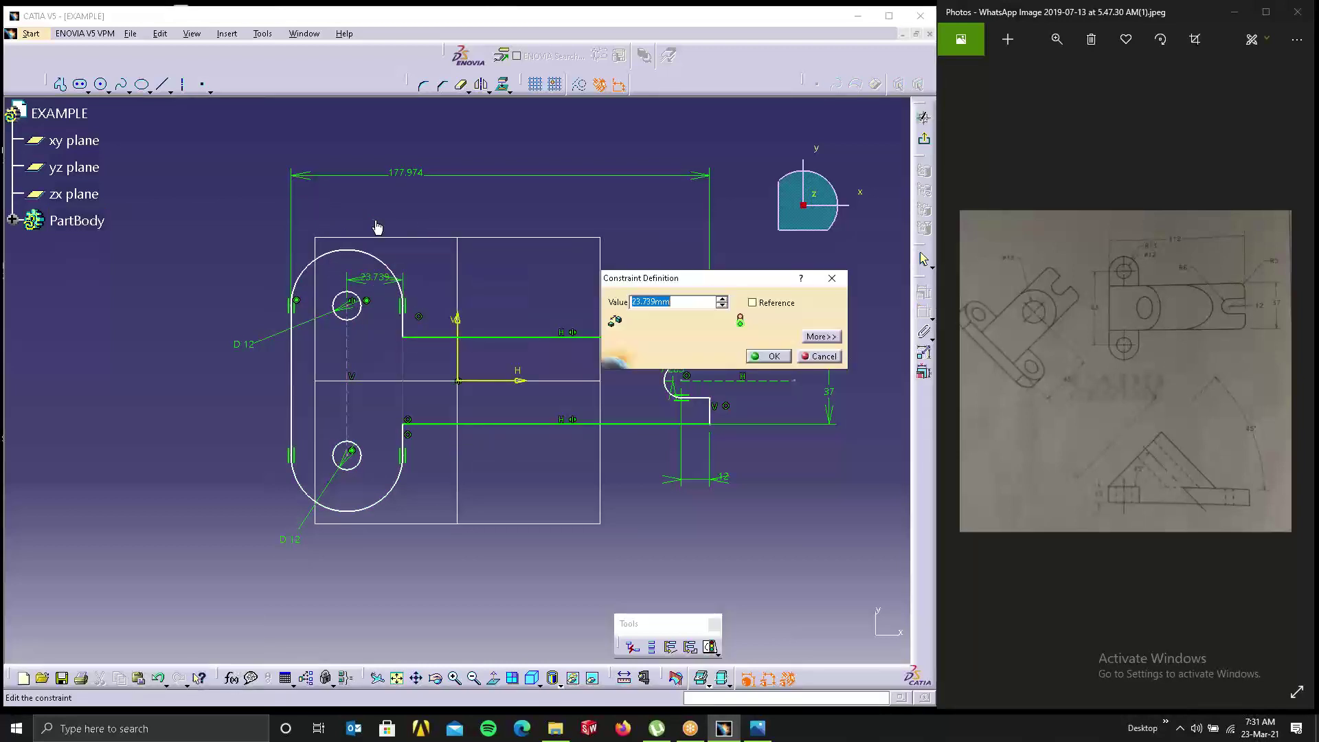
text(13)
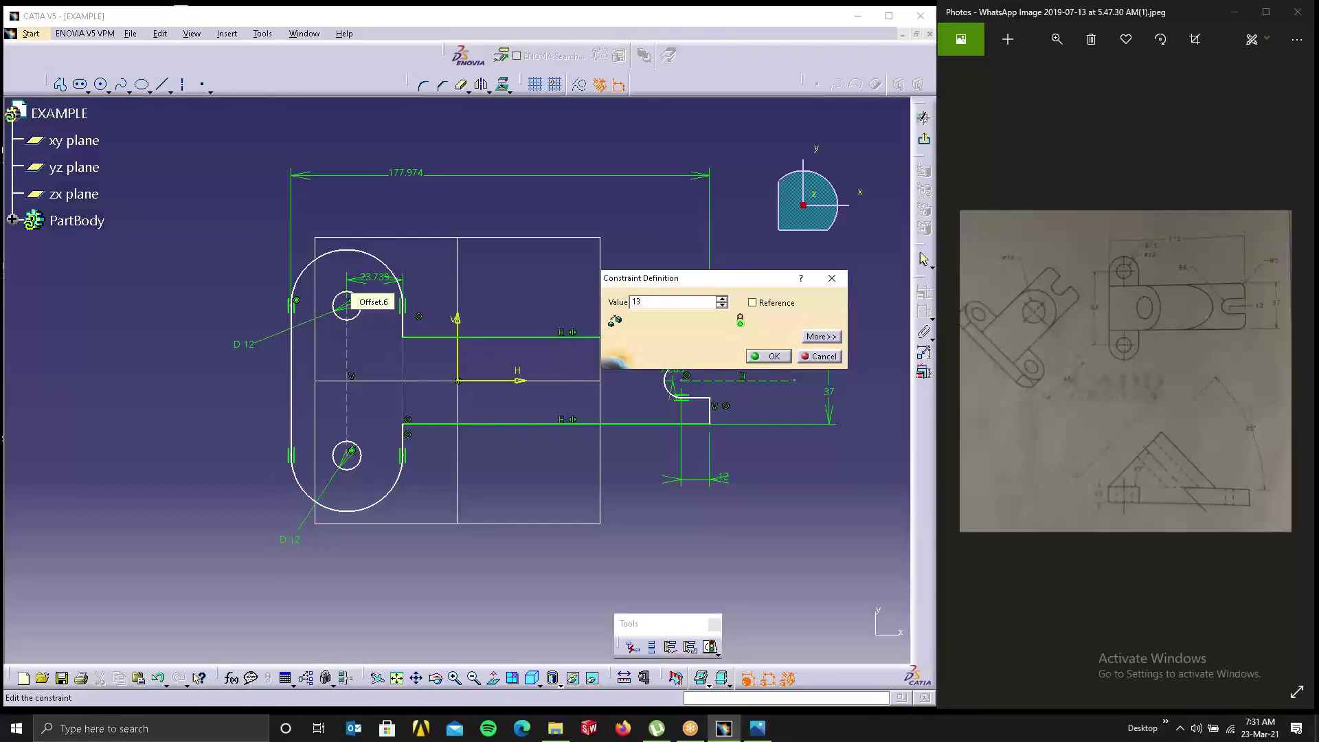
key(Return)
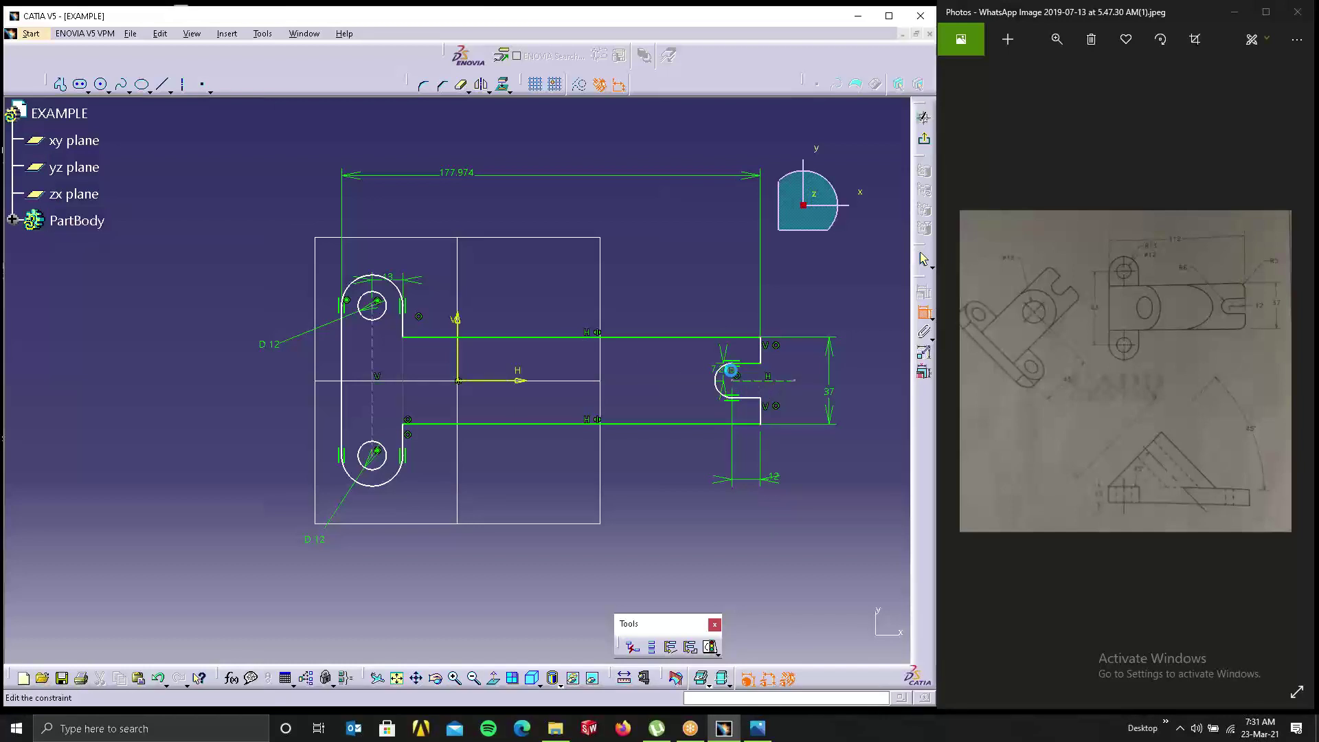
Step: Set the end slot's half-width to 6 mm and the base sketch's overall length to 112 mm
double_click(733, 375)
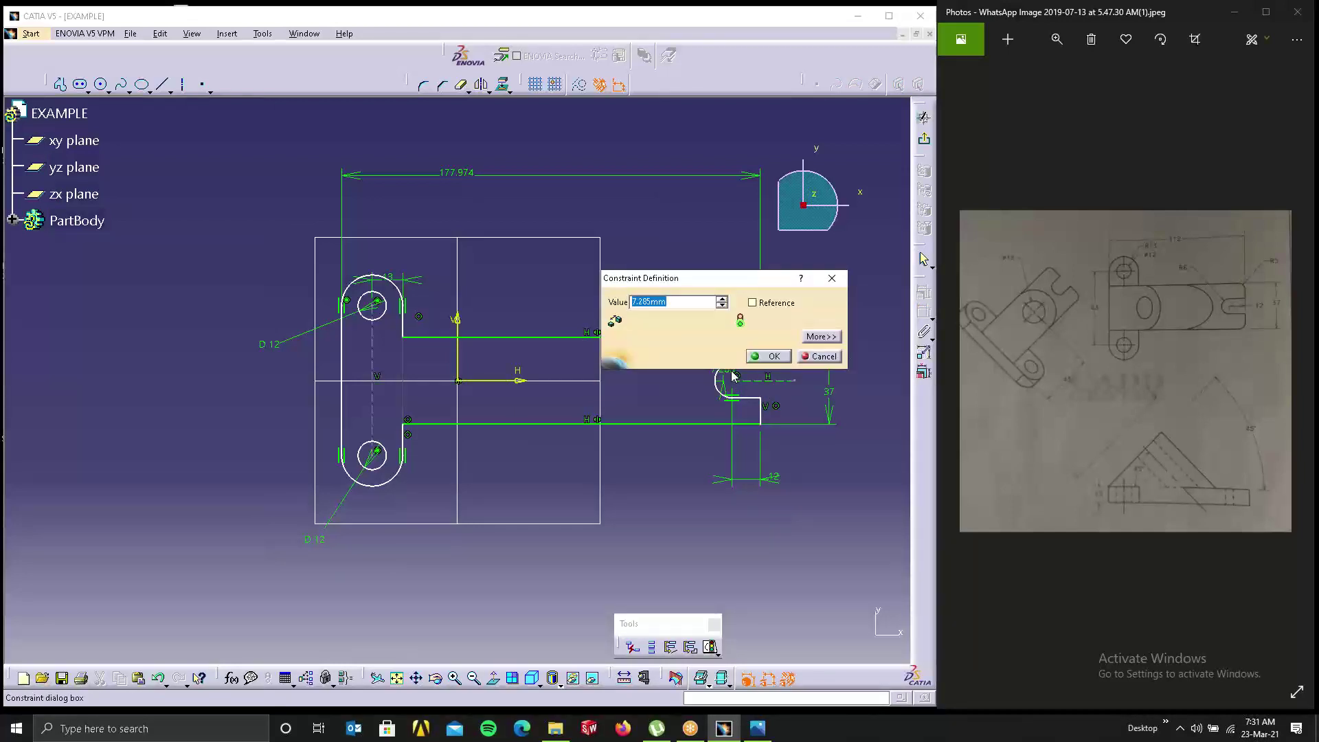
text(6)
key(Return)
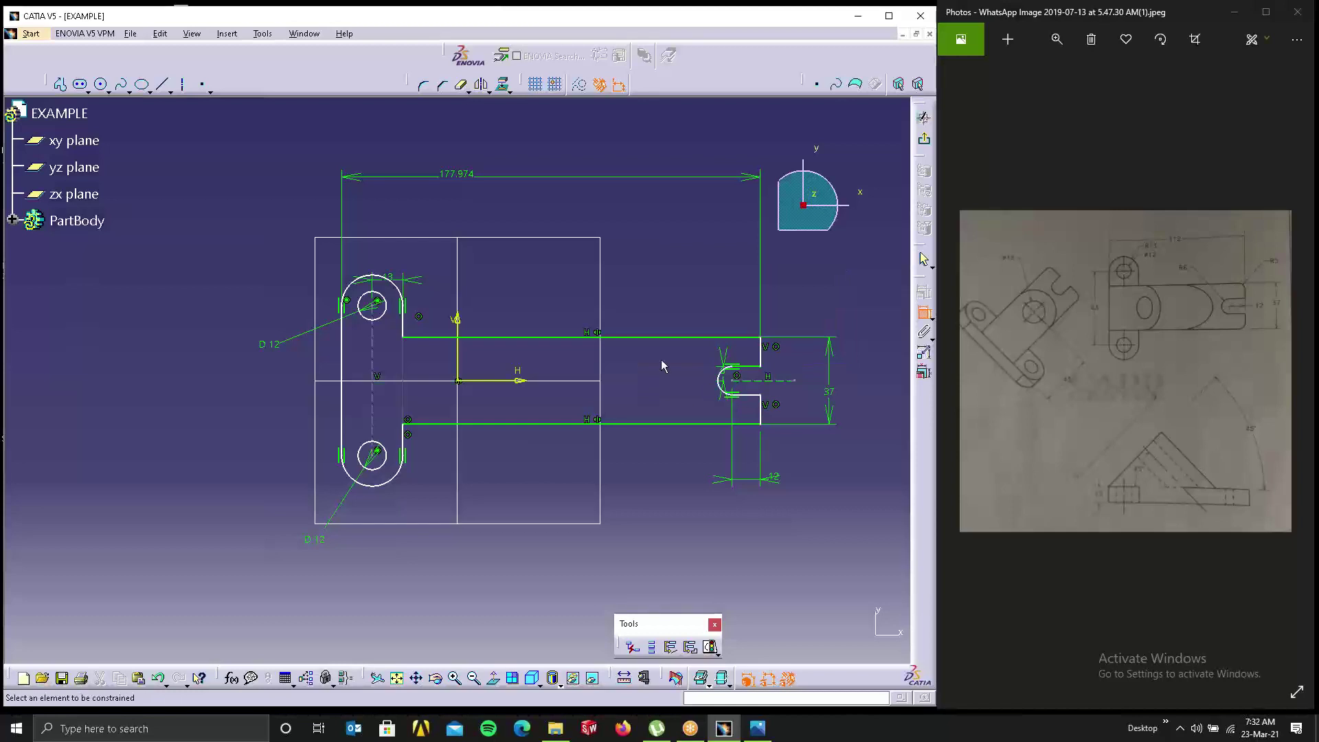
double_click(456, 180)
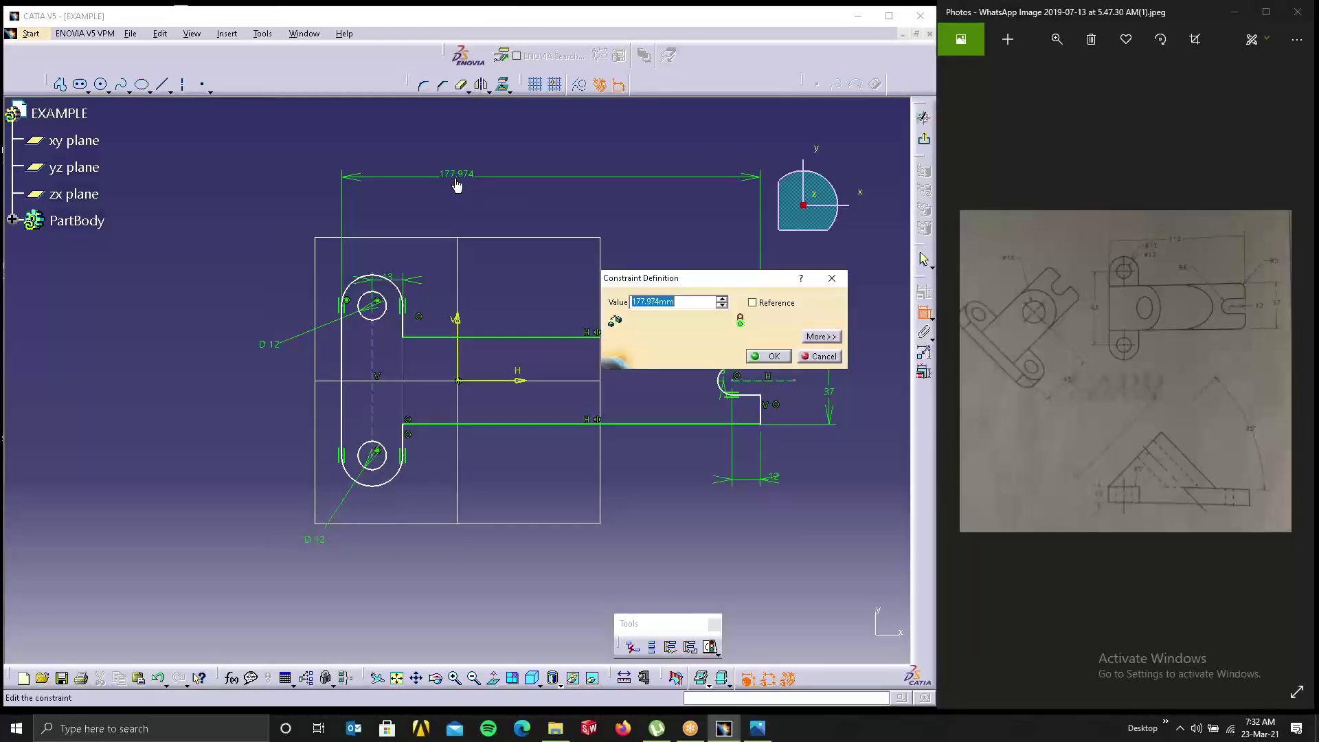
text(112)
key(Return)
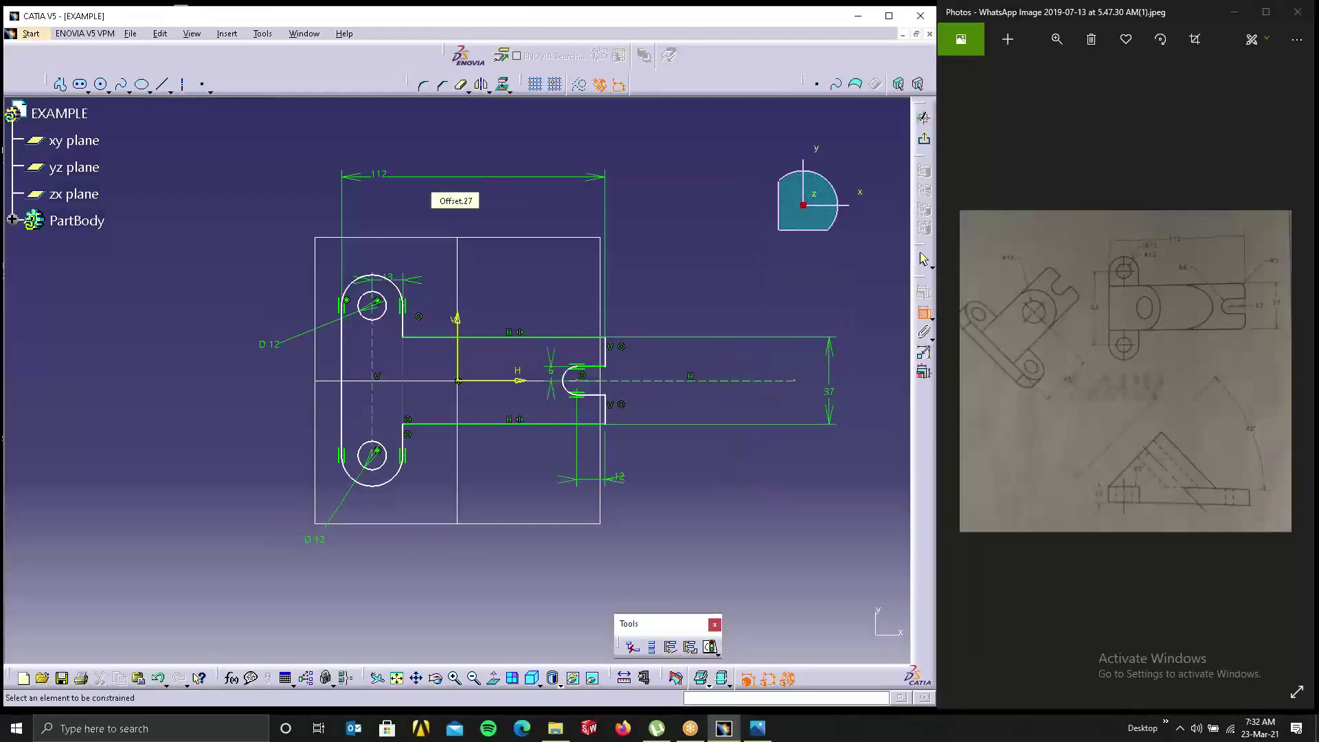
Step: Constrain the sketch's outer vertical edge and the slotted end's upper edge as symmetric about the vertical axis
click(343, 362)
click(606, 354)
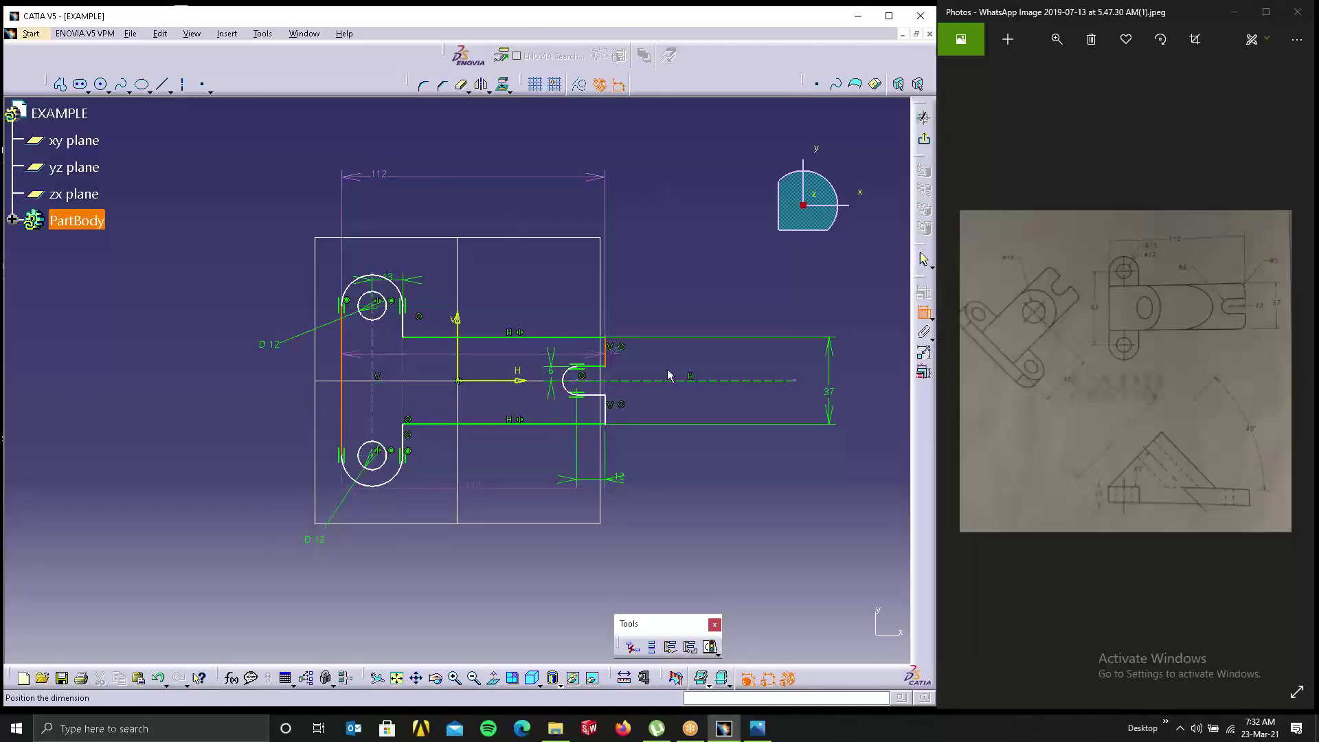
right_click(668, 374)
click(745, 508)
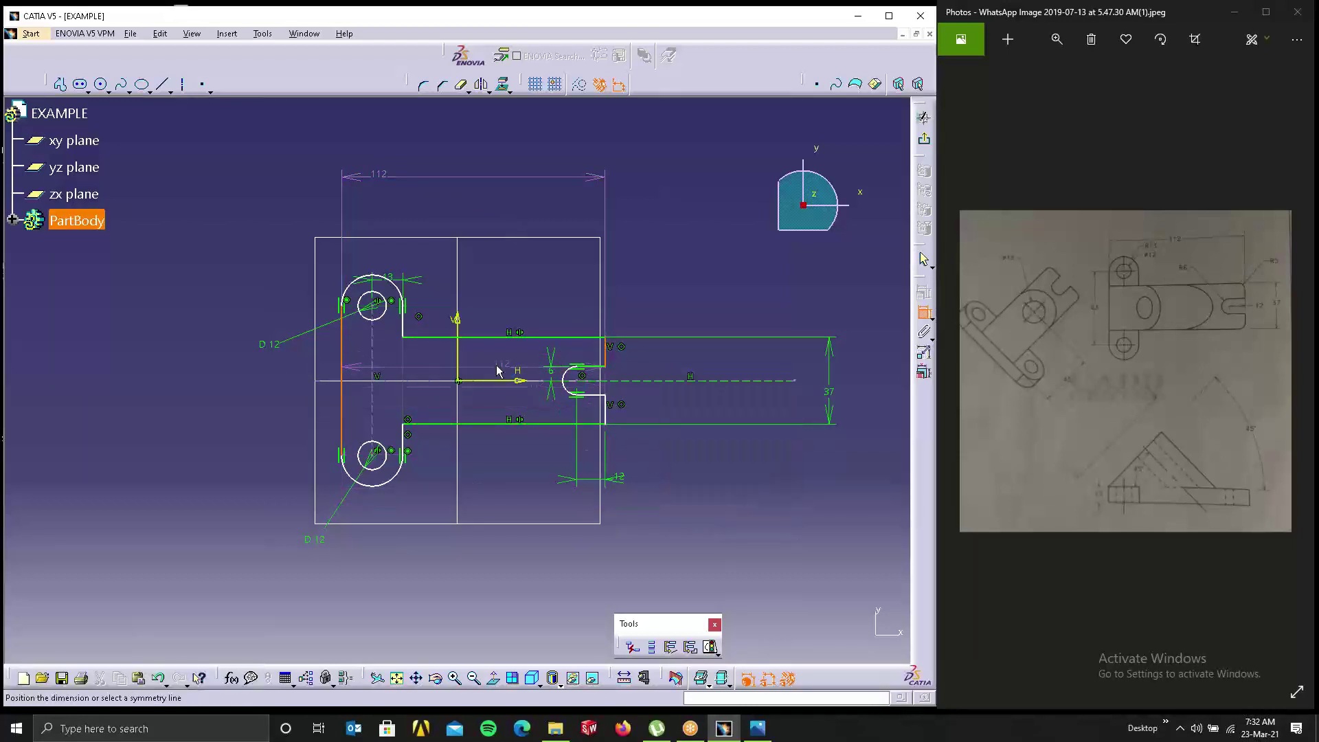
click(459, 358)
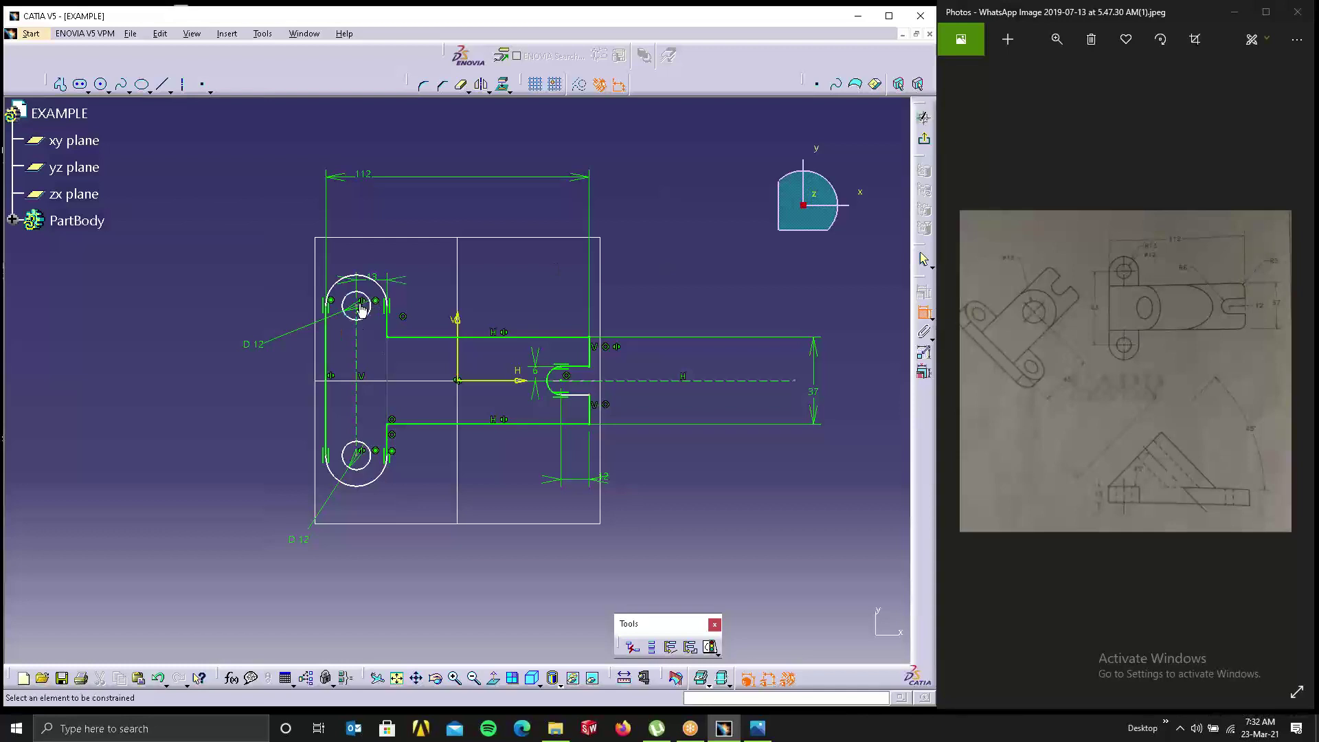
Step: Dimension the vertical distance between the two hole circles and set it to 63 mm
click(368, 459)
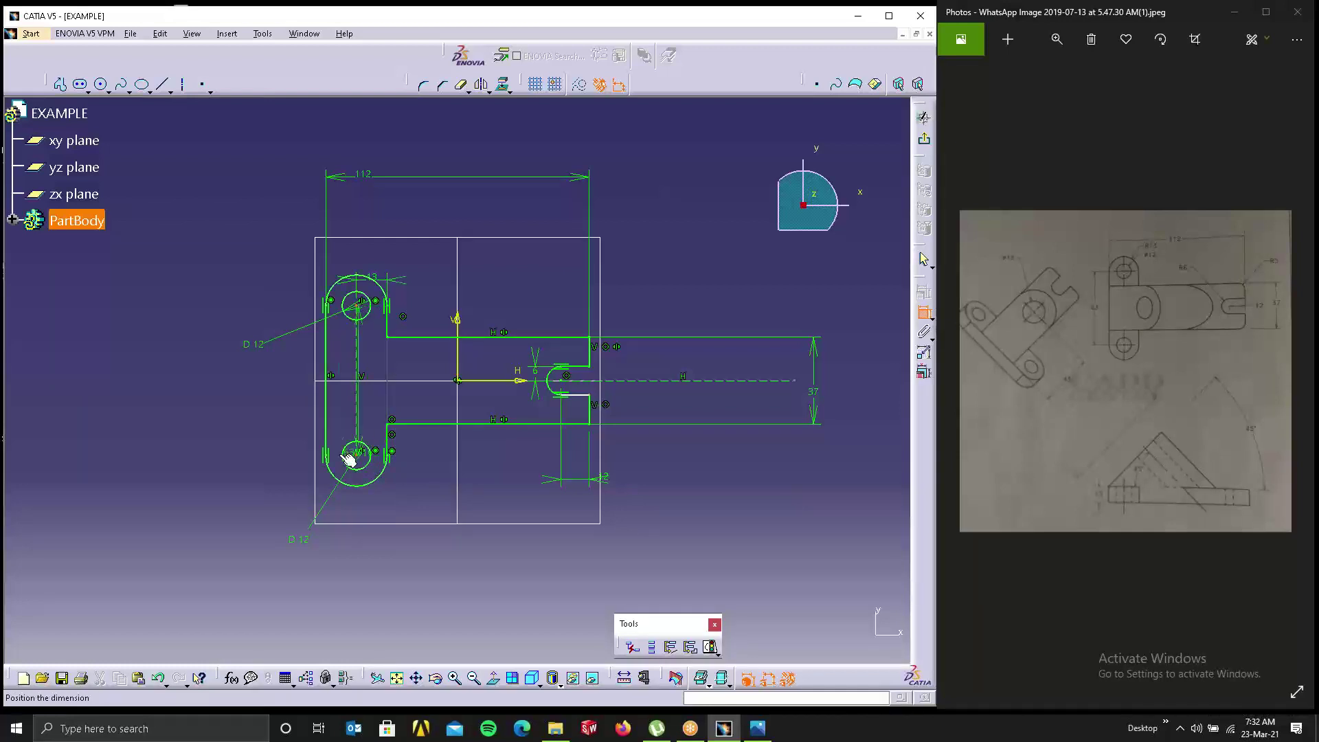
click(242, 420)
double_click(246, 413)
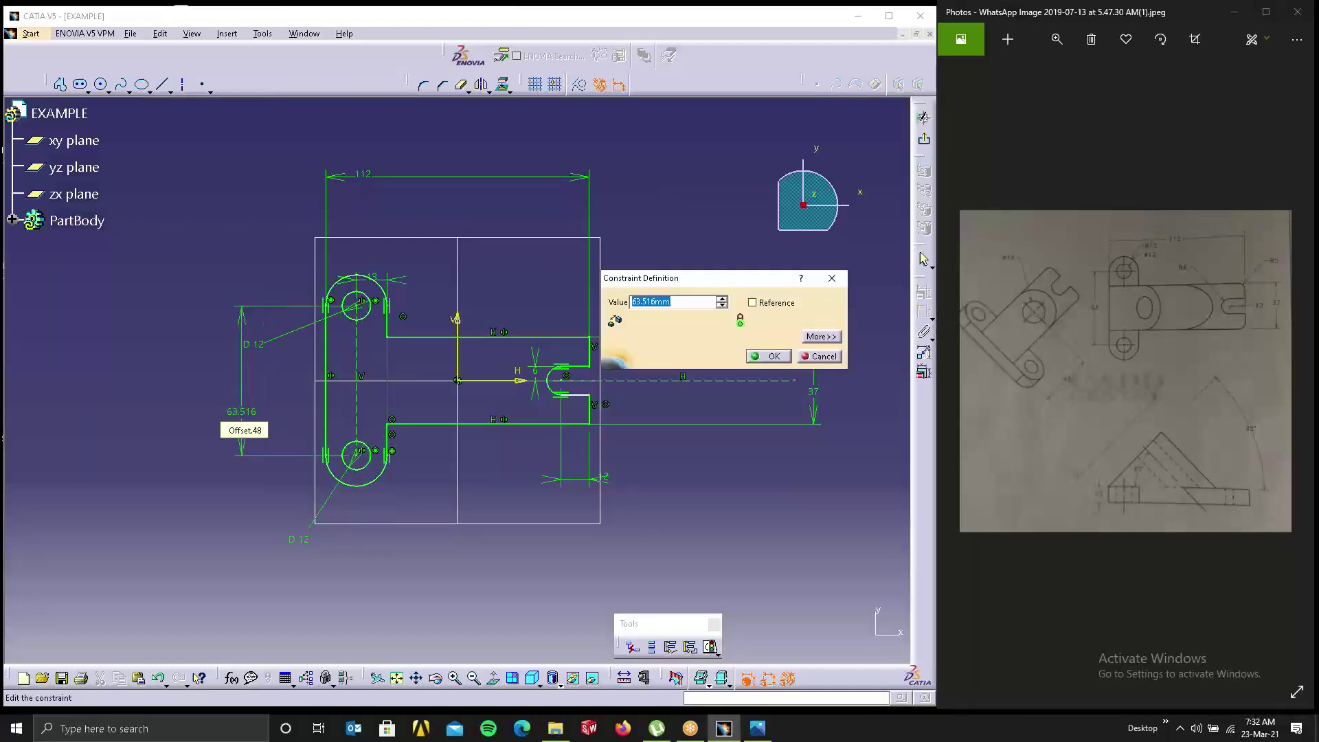
text(63)
key(Return)
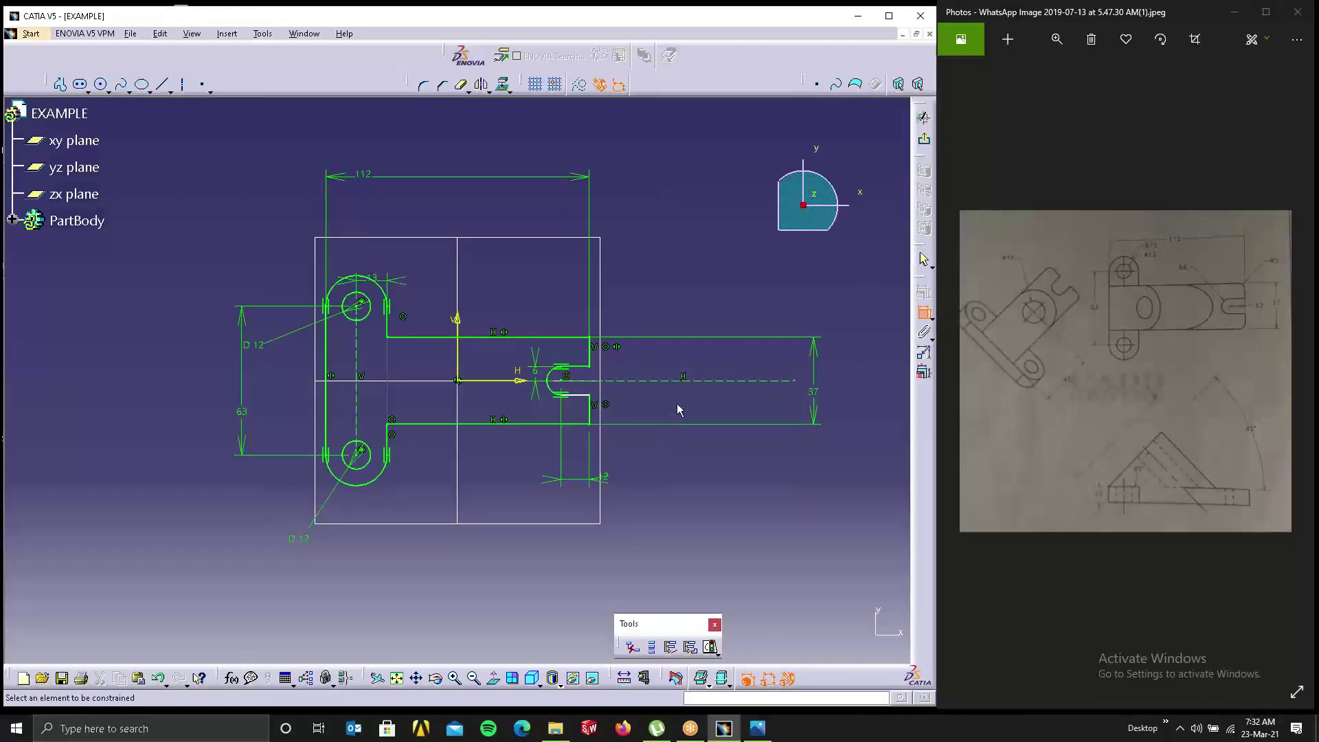
Step: Dimension the length of the slot's lower straight edge and finish the base sketch
click(579, 396)
click(646, 449)
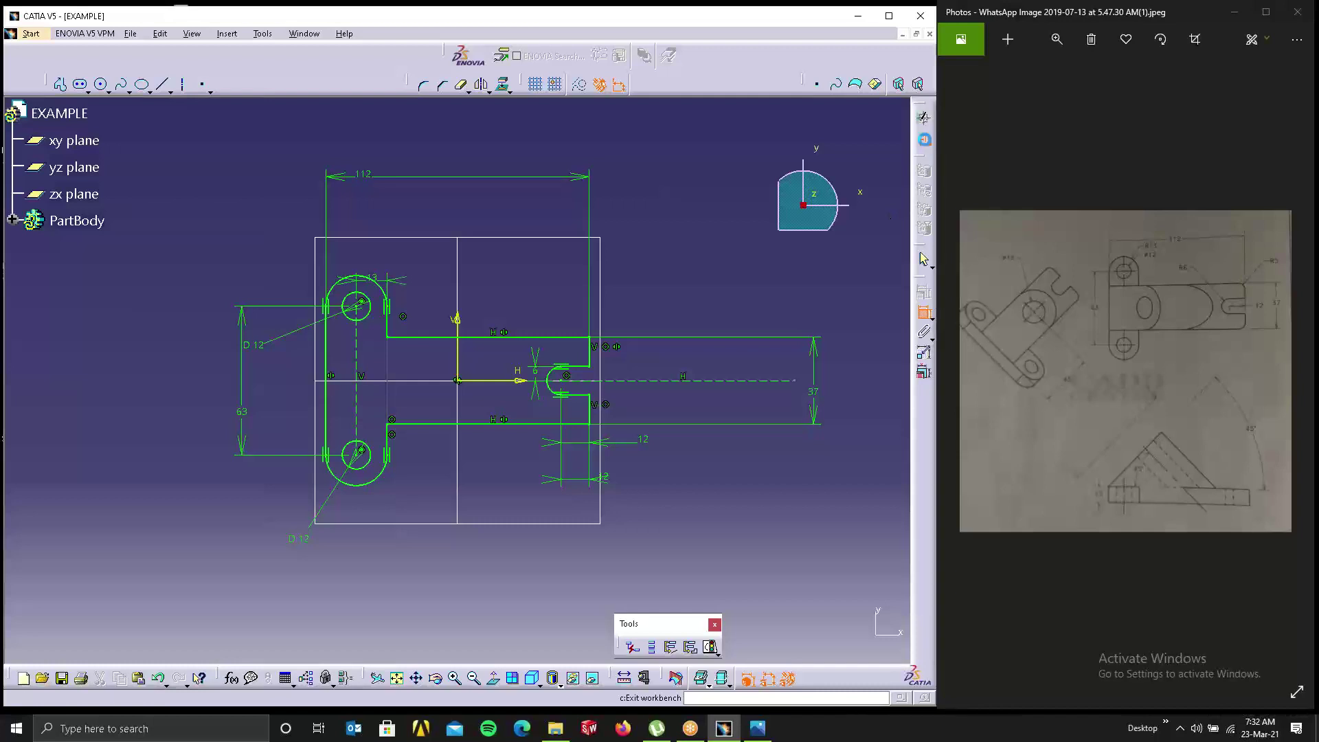
click(924, 139)
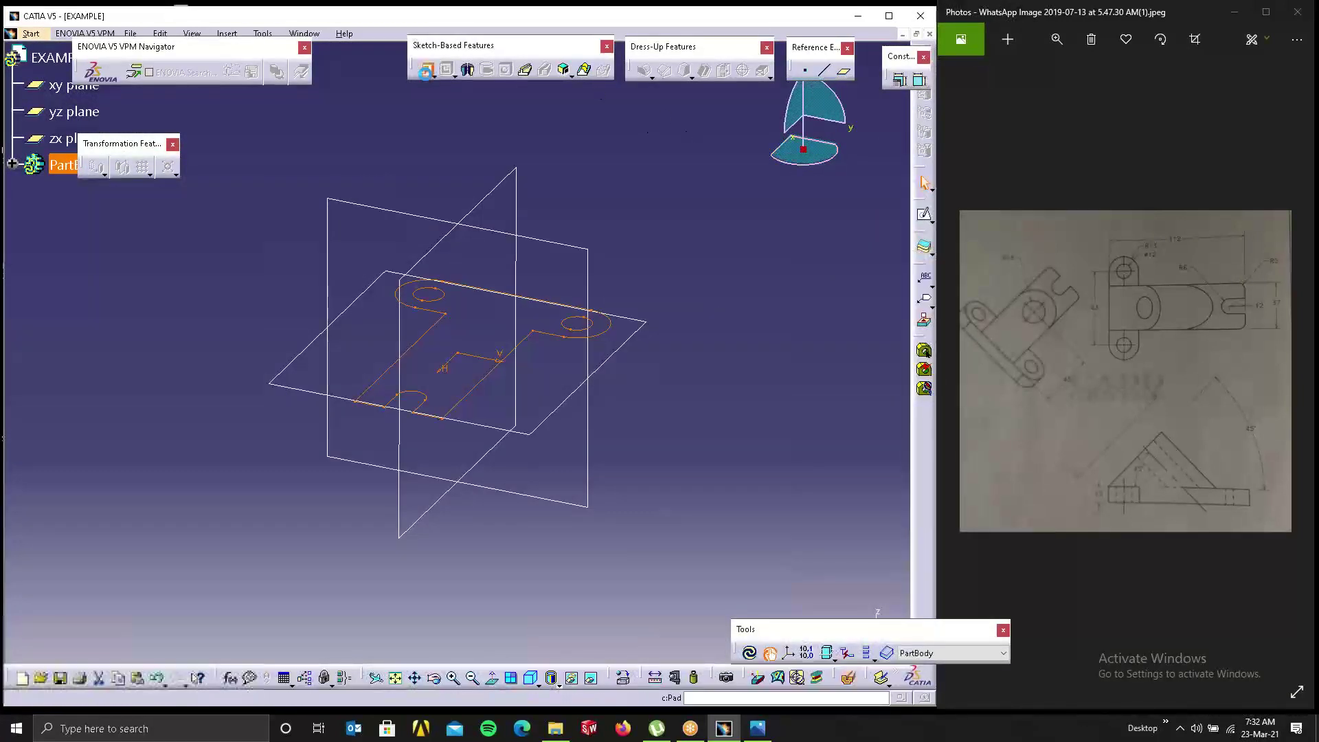
Step: Pad the base sketch to a length of 13 mm
click(426, 69)
text(1)
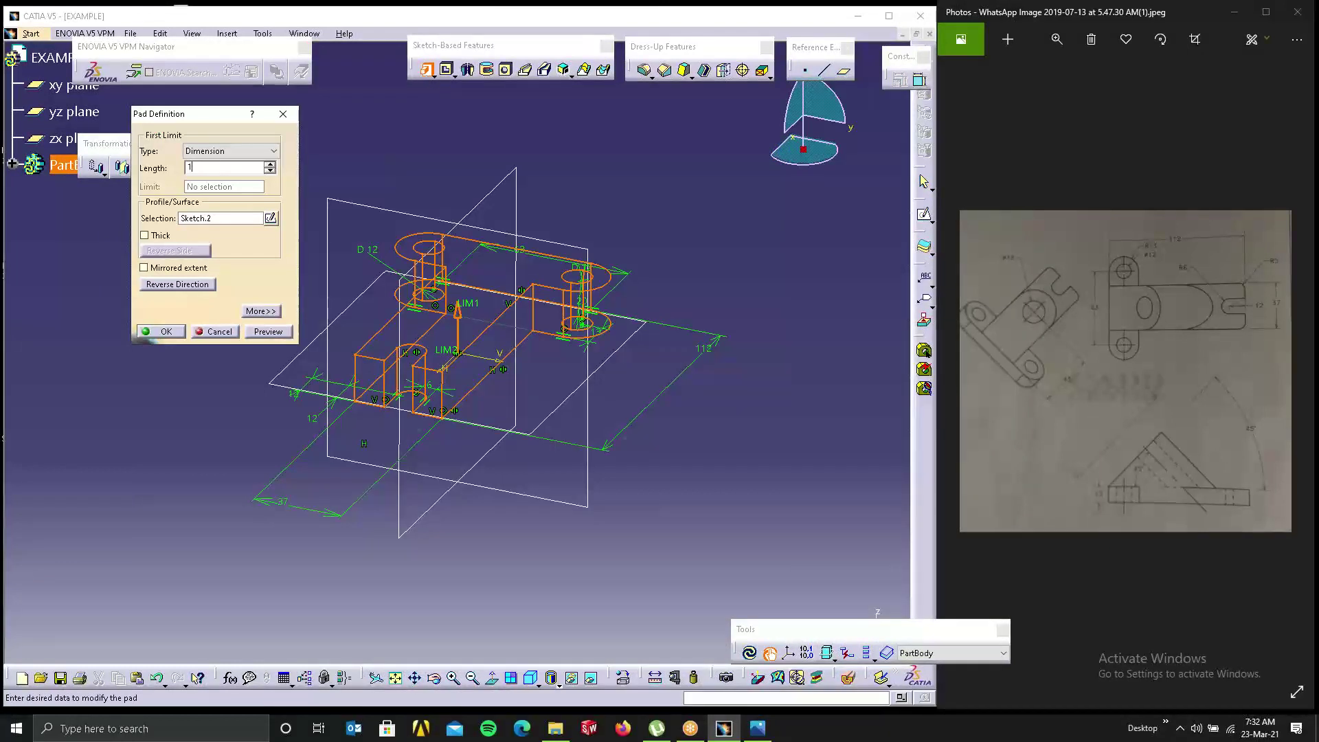
text(0)
key(Return)
click(710, 277)
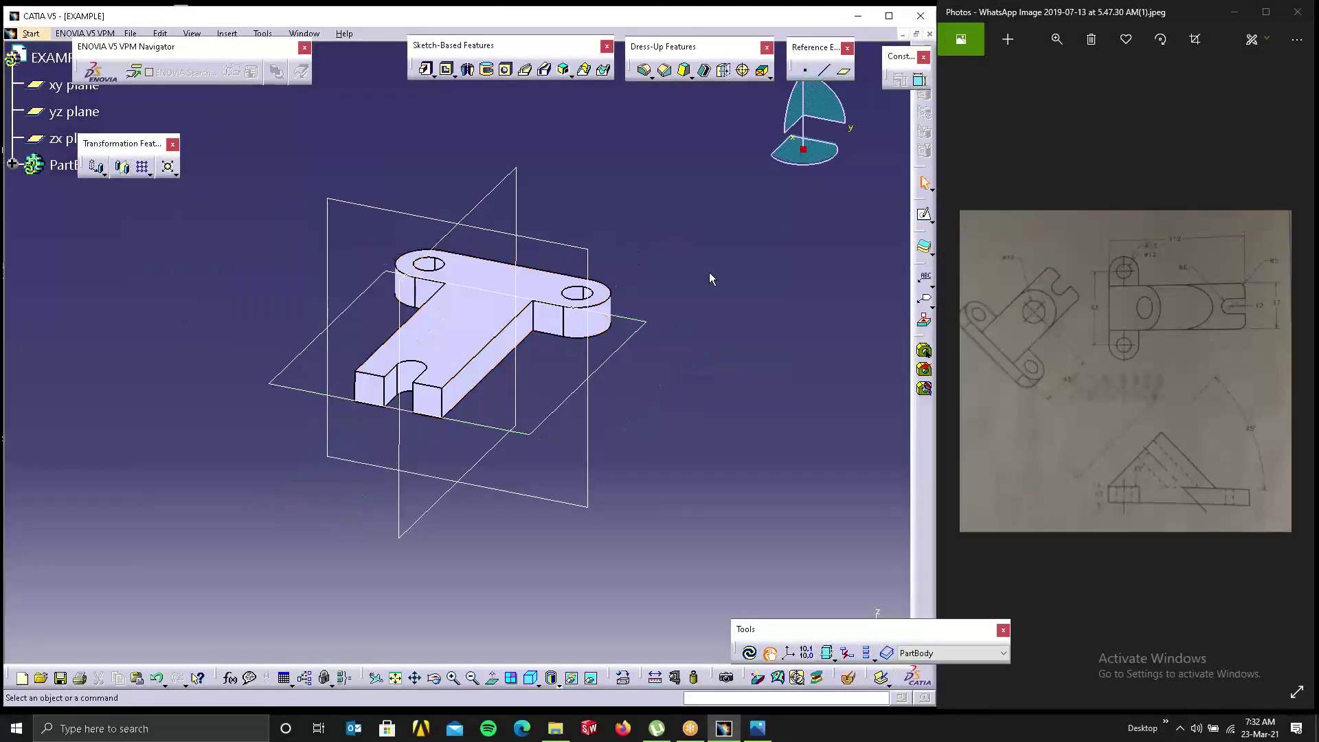
Step: Create an angled reference plane at 45° to the pad's top face, rotated about the straight upper edge beside the two holes
middle_drag(710, 277, 562, 284)
click(842, 69)
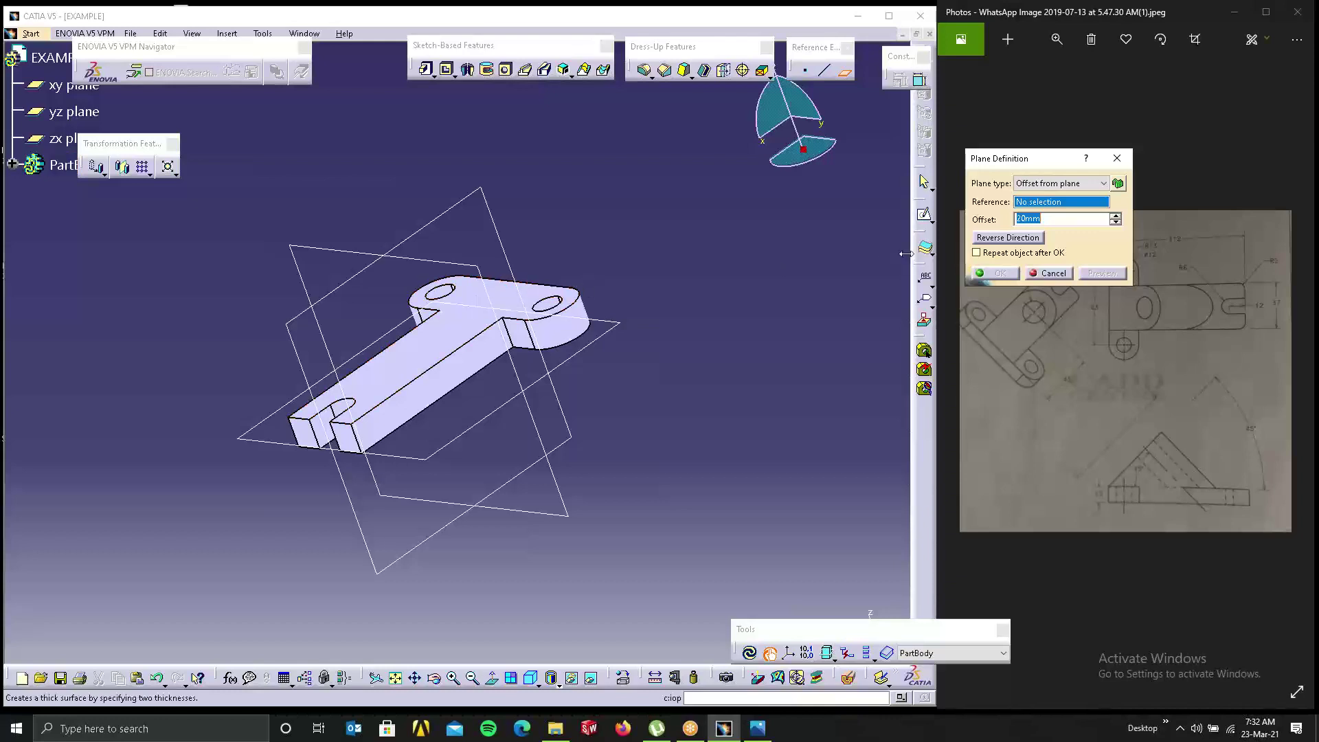
click(1052, 184)
click(1036, 213)
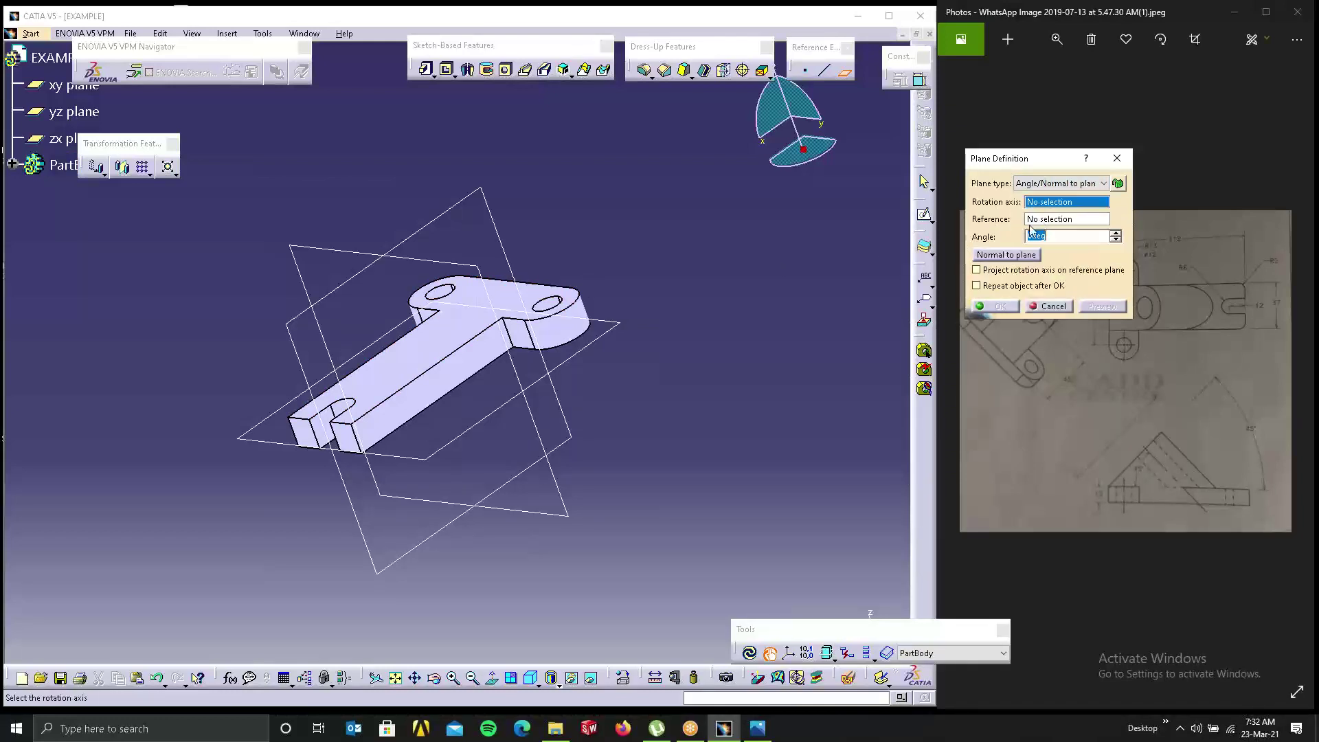
click(540, 284)
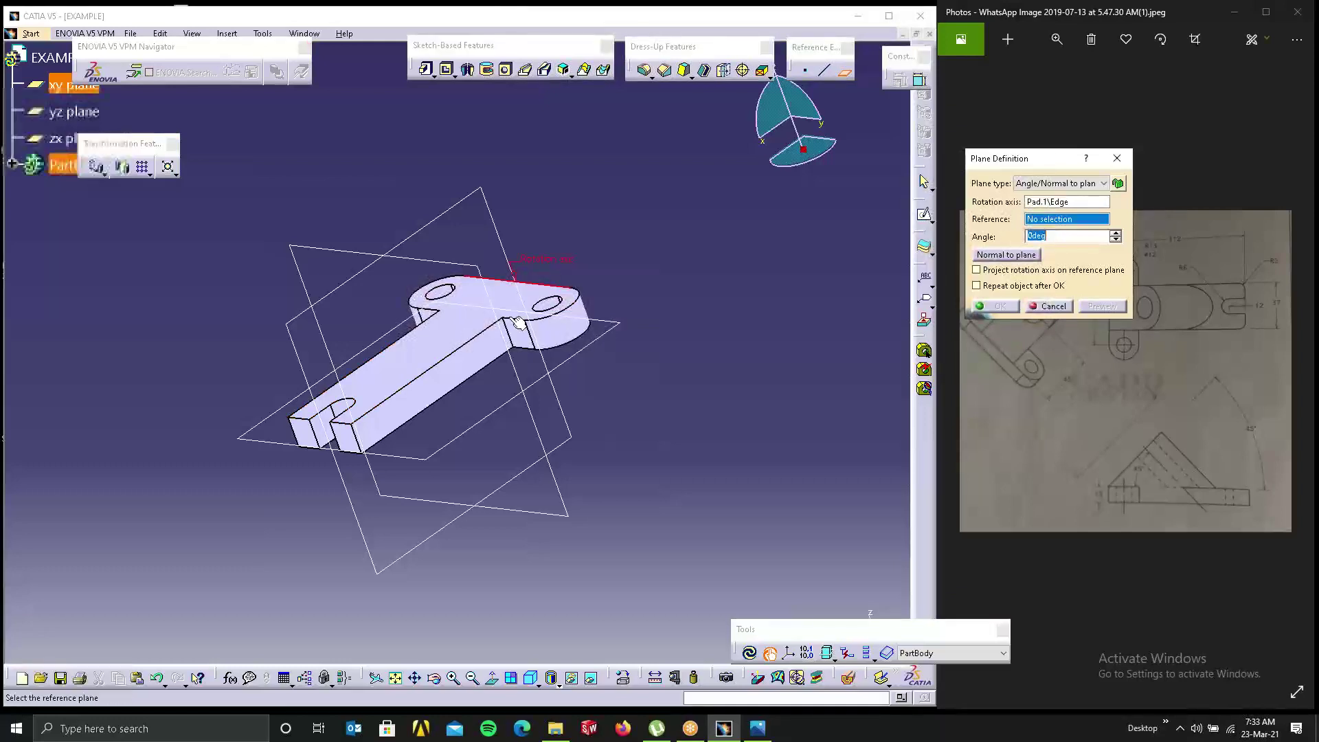
click(435, 347)
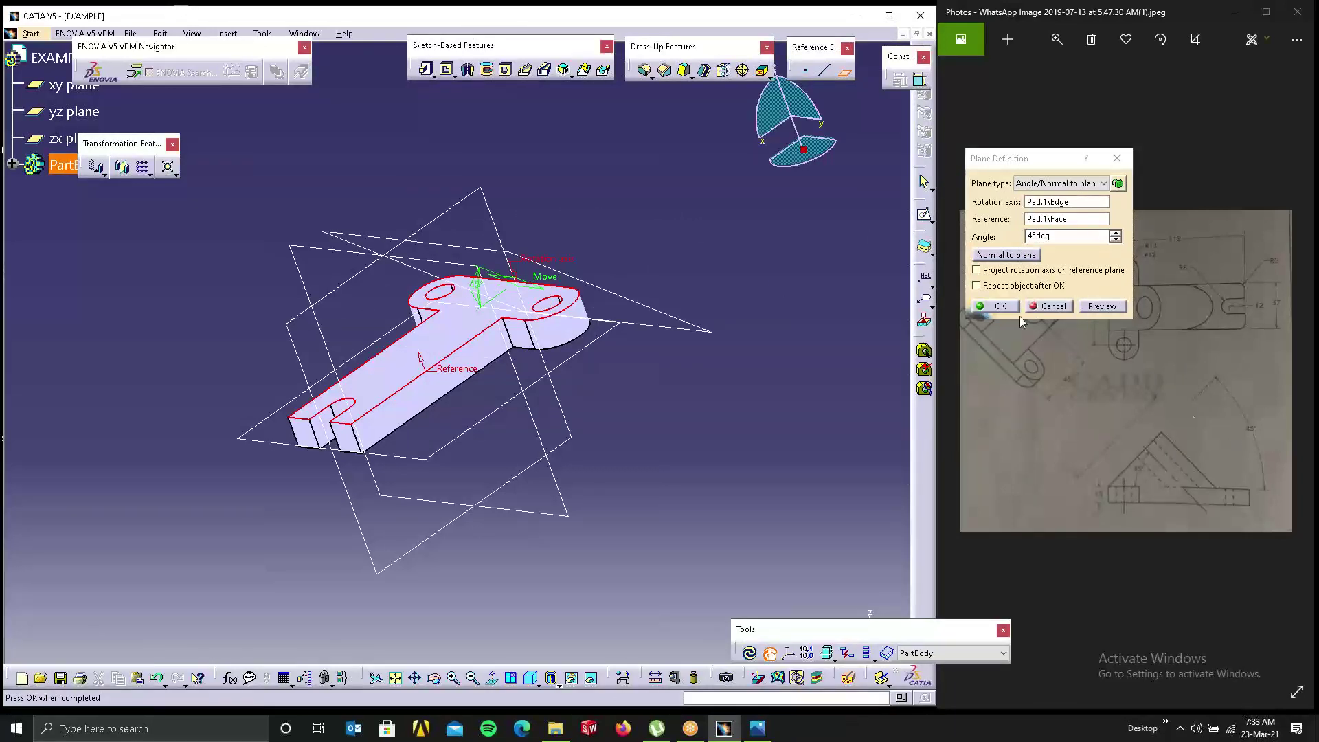
click(996, 307)
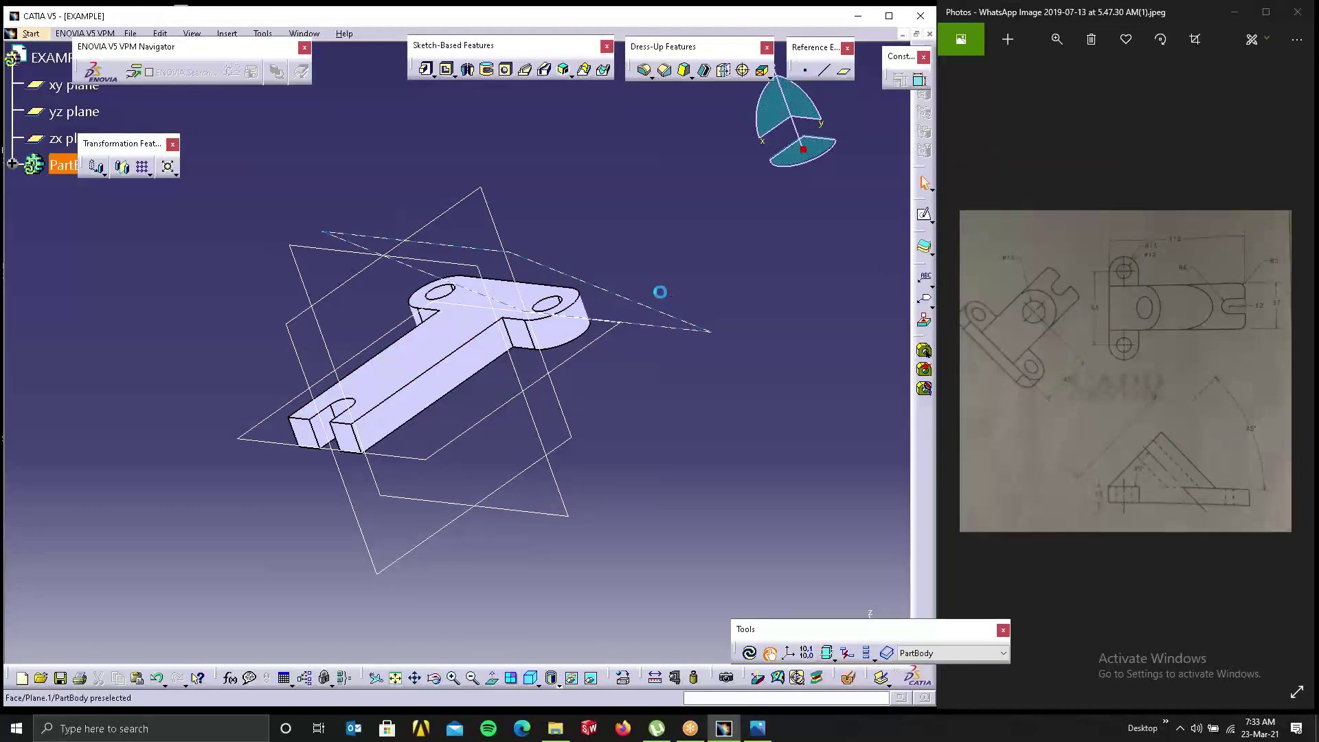
Step: Start a sketch on the new 45° plane and flip its normal view to face the plane from the opposite side
click(661, 302)
click(925, 217)
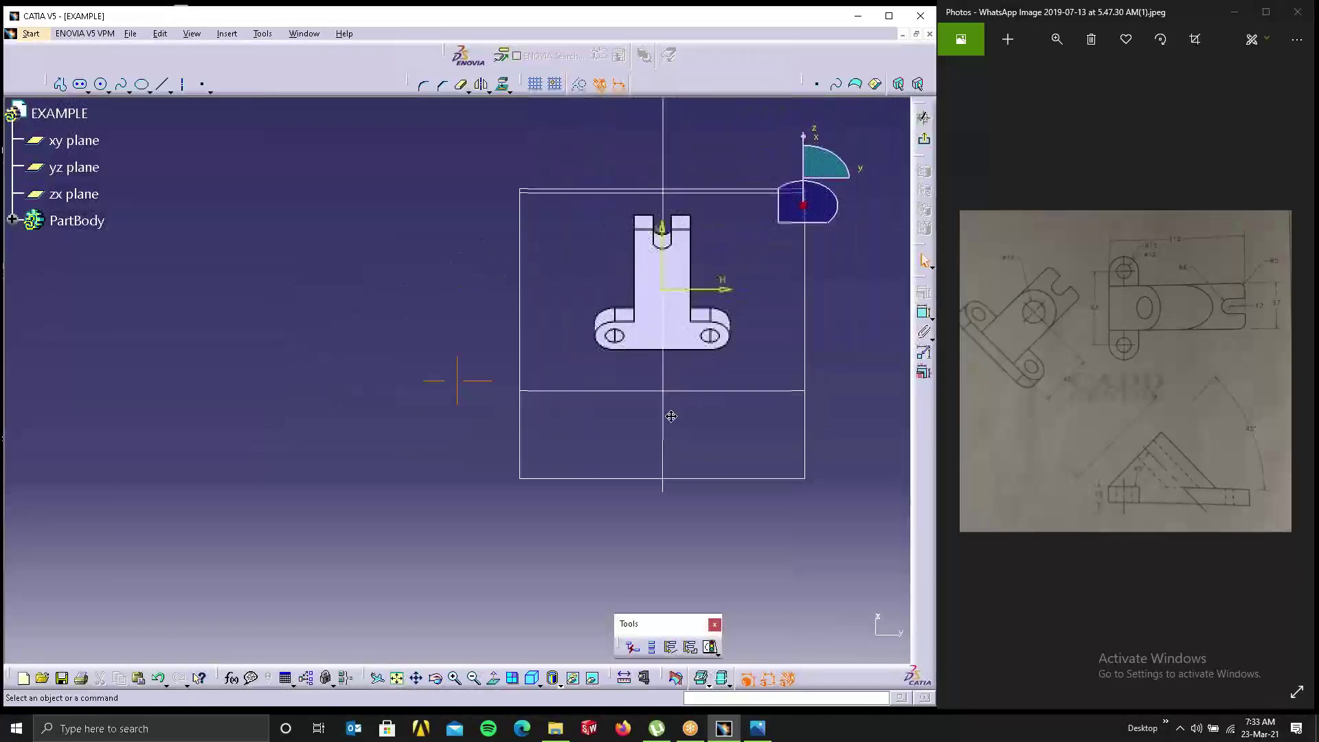
mouse_move(633, 462)
middle_down()
mouse_move(630, 383)
mouse_move(680, 259)
mouse_move(730, 244)
mouse_move(756, 442)
mouse_move(582, 389)
mouse_move(751, 374)
mouse_move(733, 362)
middle_up()
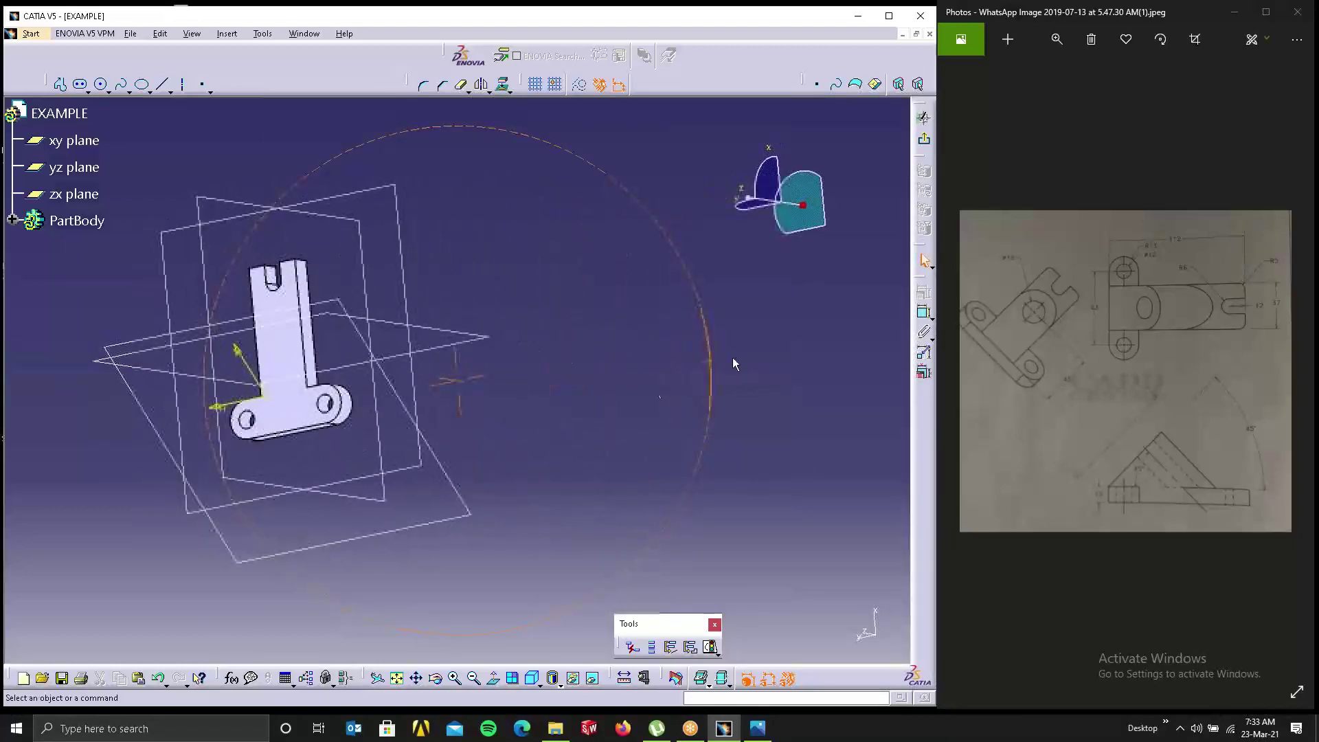
middle_drag(378, 393, 426, 625)
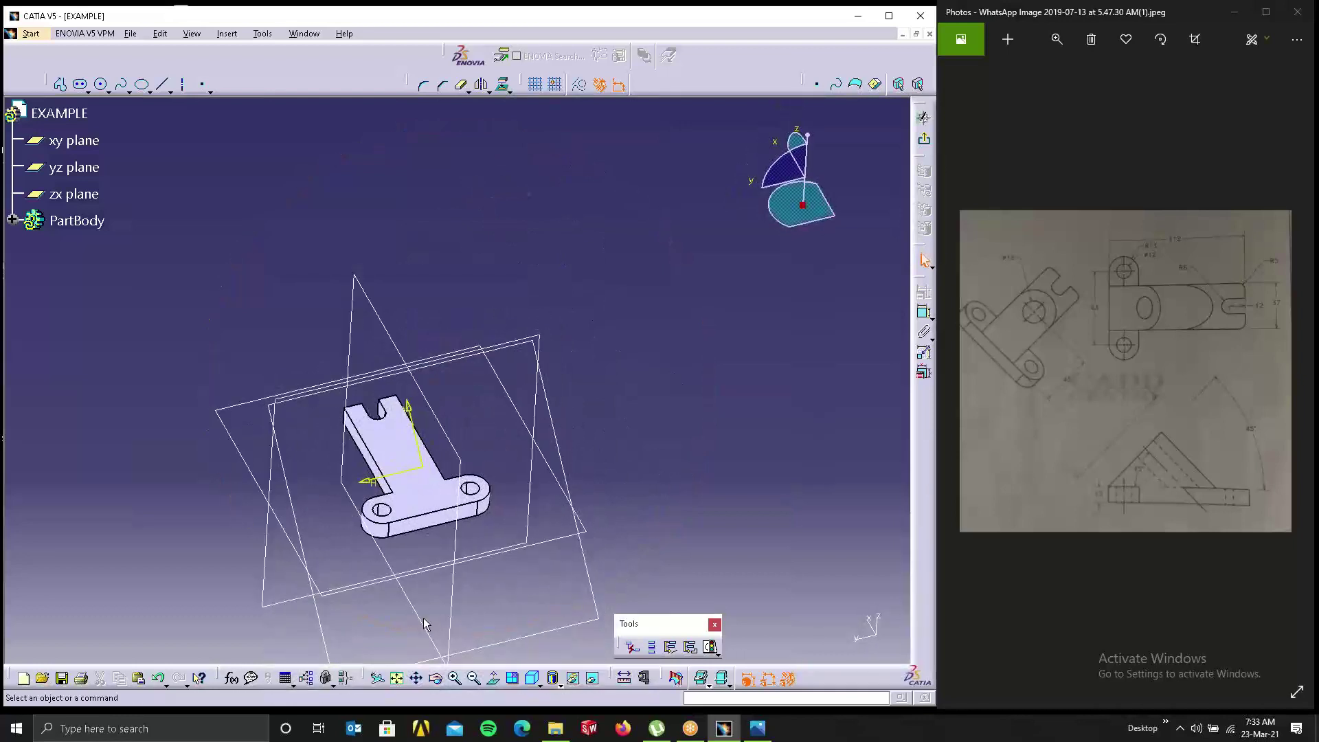
click(493, 679)
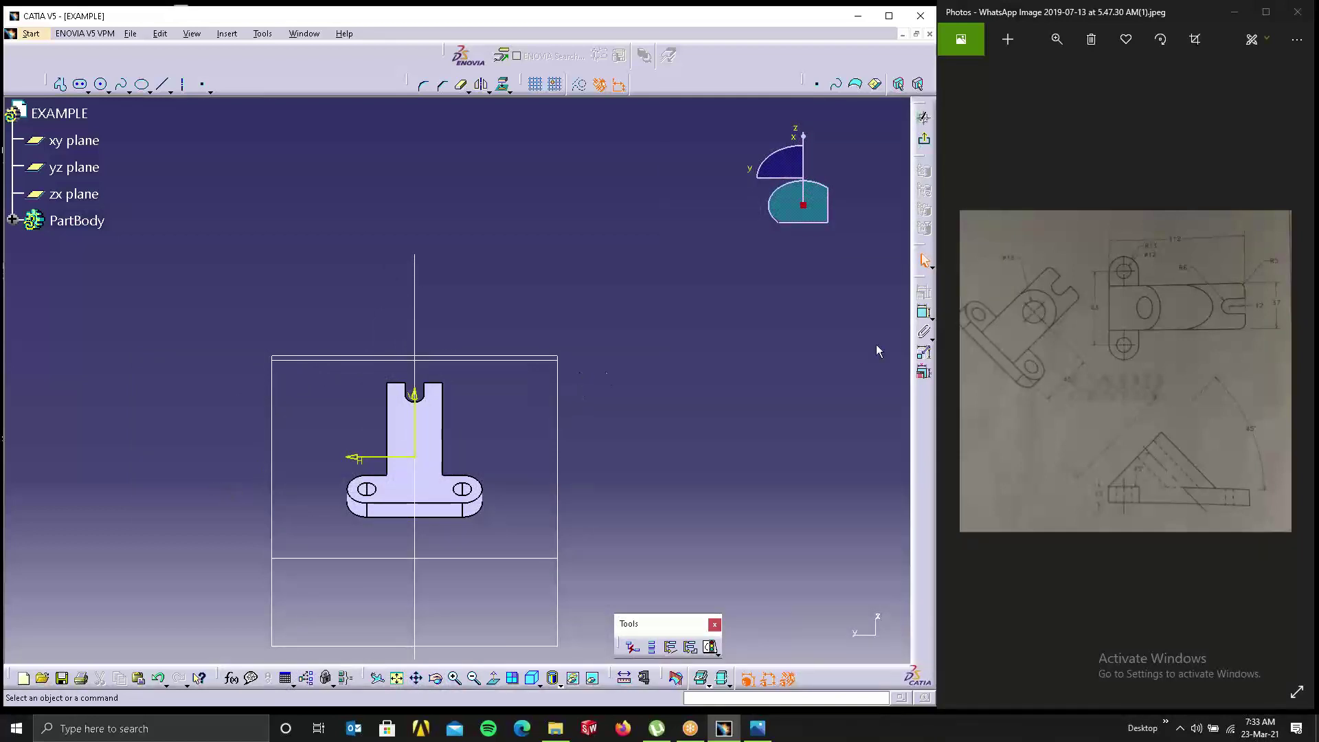
Step: Draw two concentric circles centred on the vertical axis, about 24 mm above the sketch origin
mouse_move(422, 440)
middle_down()
mouse_move(671, 346)
mouse_move(623, 331)
mouse_move(624, 276)
middle_up()
middle_drag(708, 383, 450, 410)
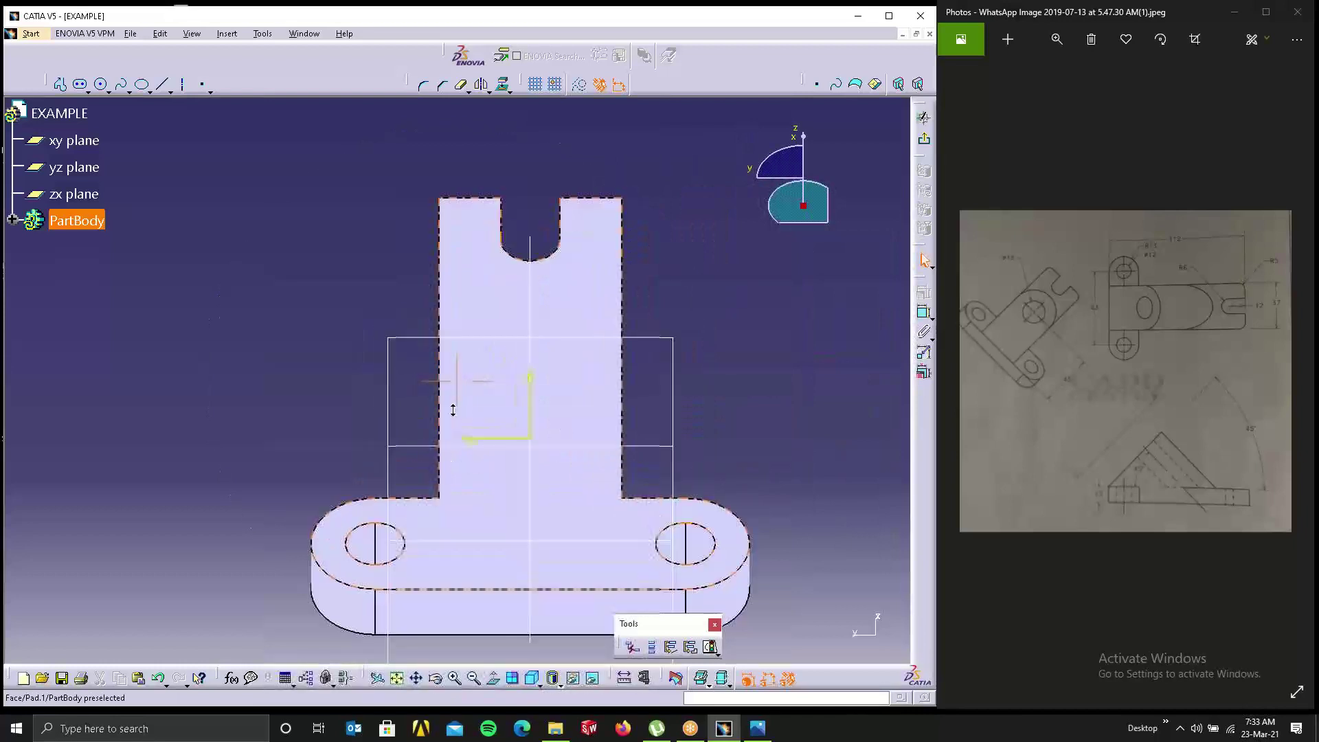
middle_drag(623, 387, 568, 339)
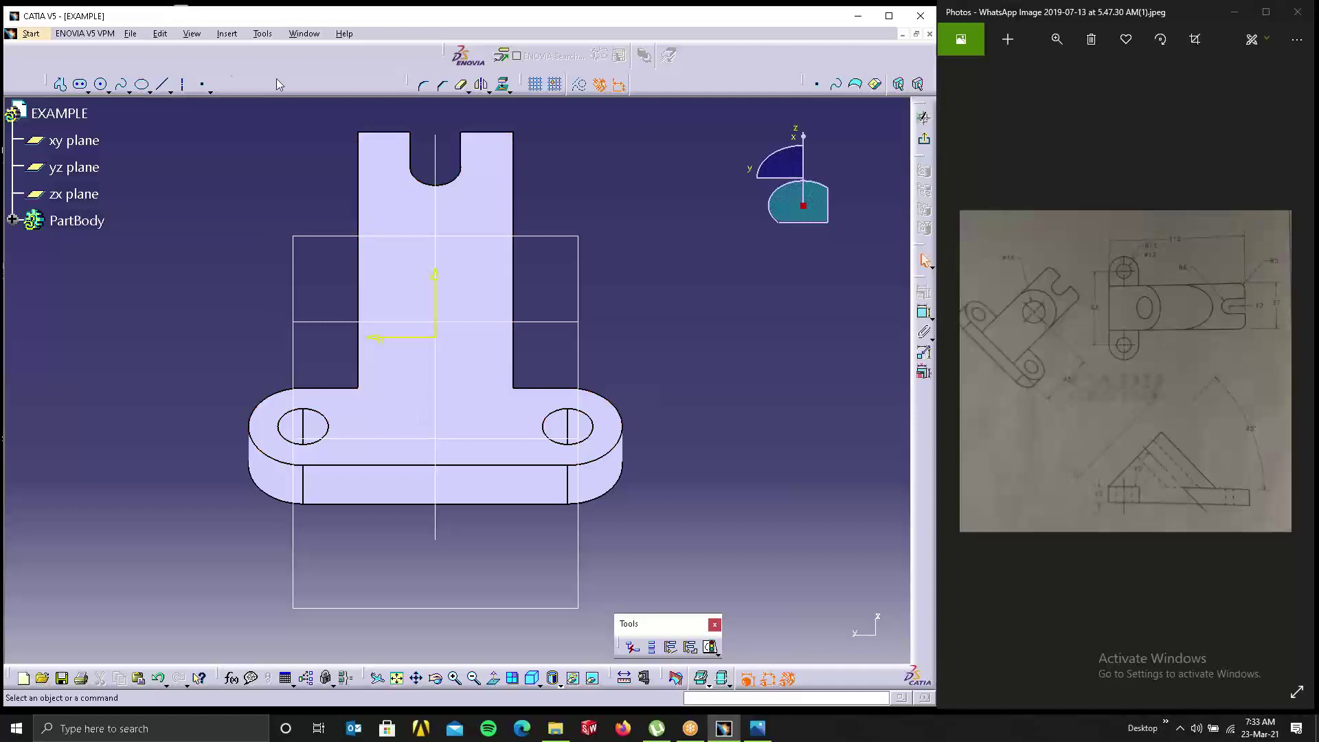
click(101, 84)
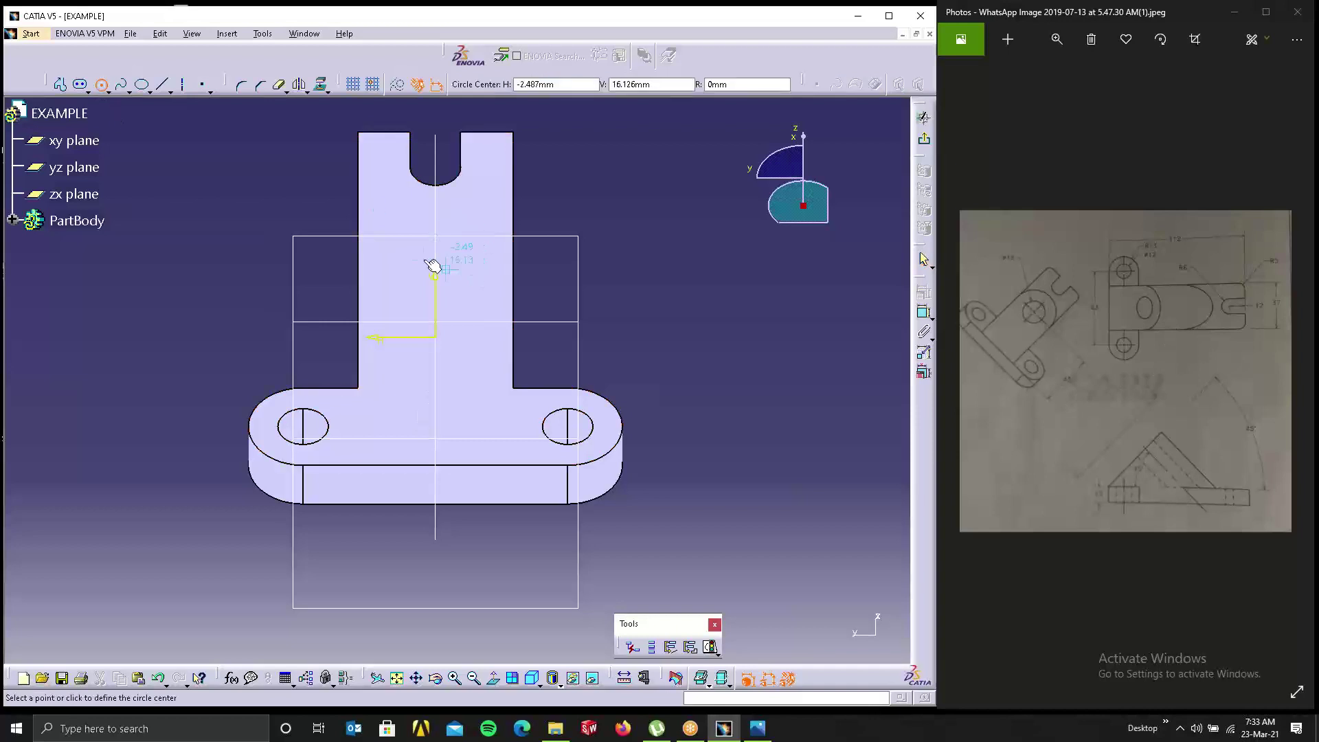
click(474, 325)
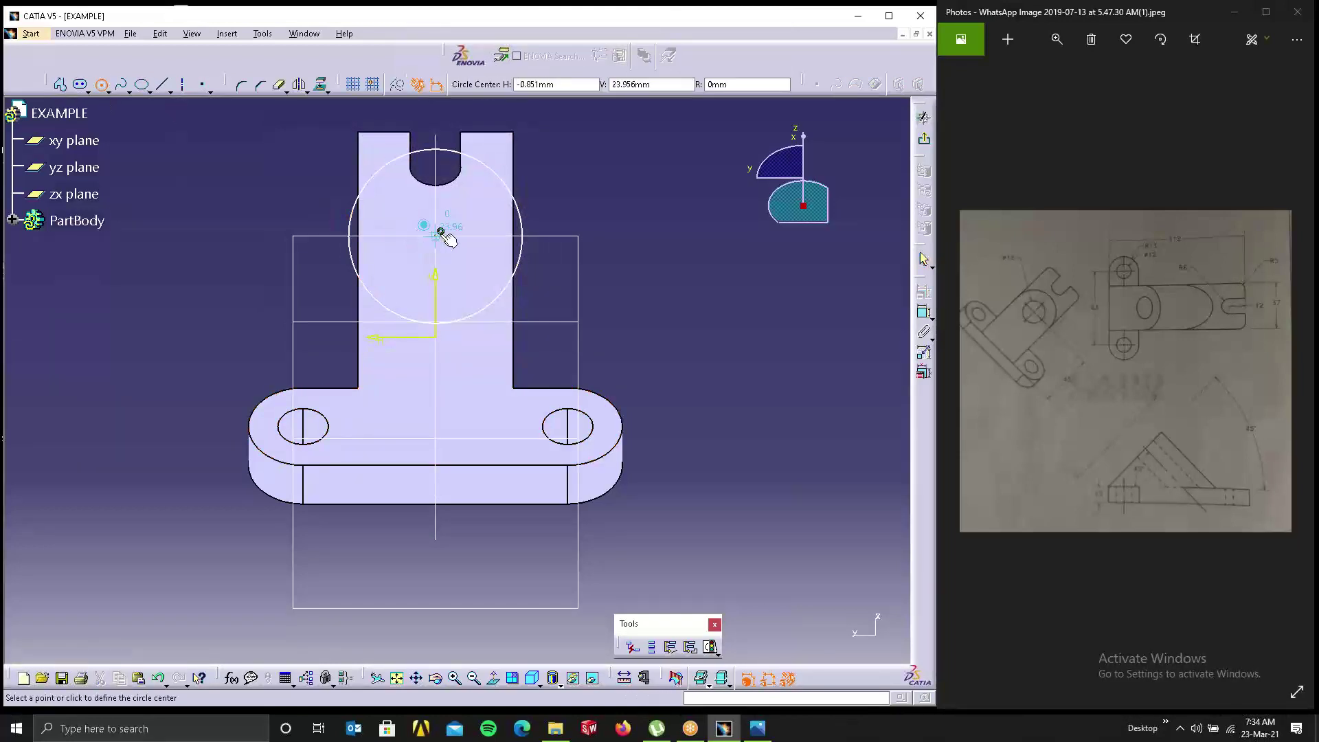
click(469, 280)
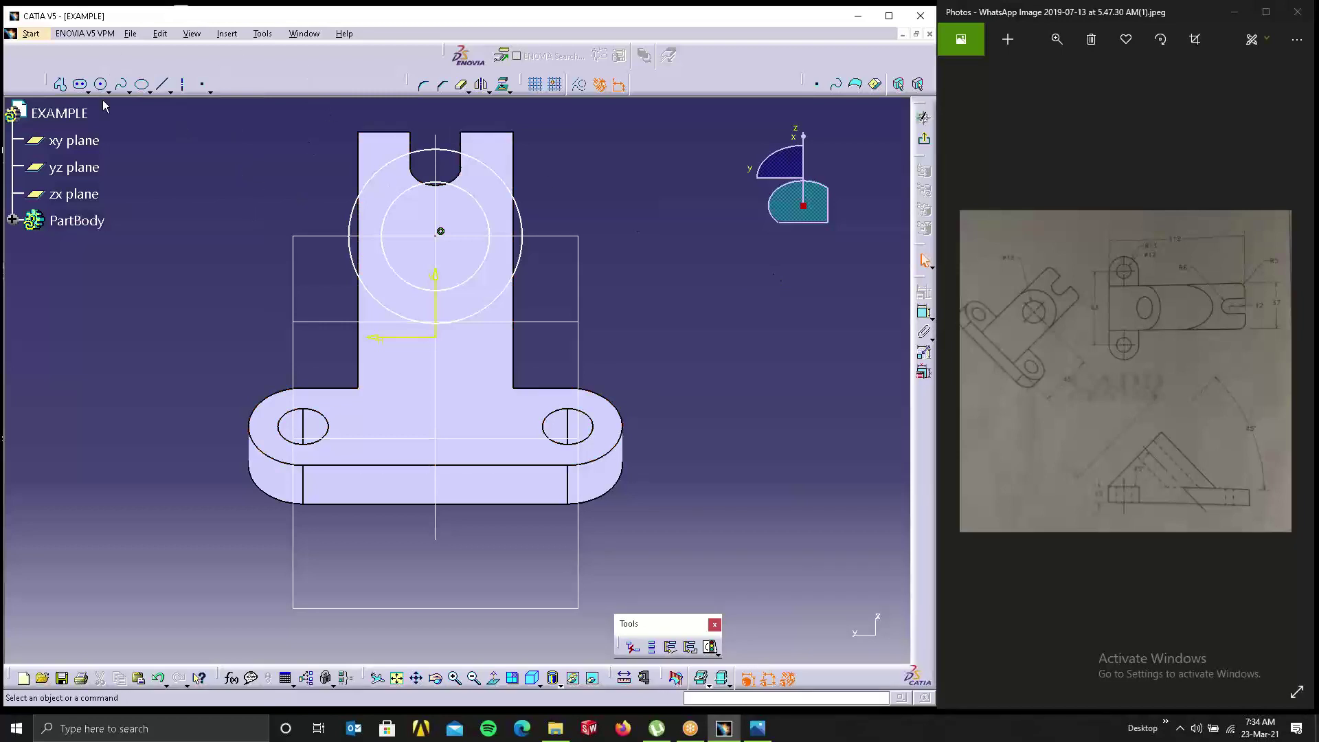
Step: Project the base's long straight upper edge into the sketch and draw a bi-tangent line from the larger circle to it
click(504, 89)
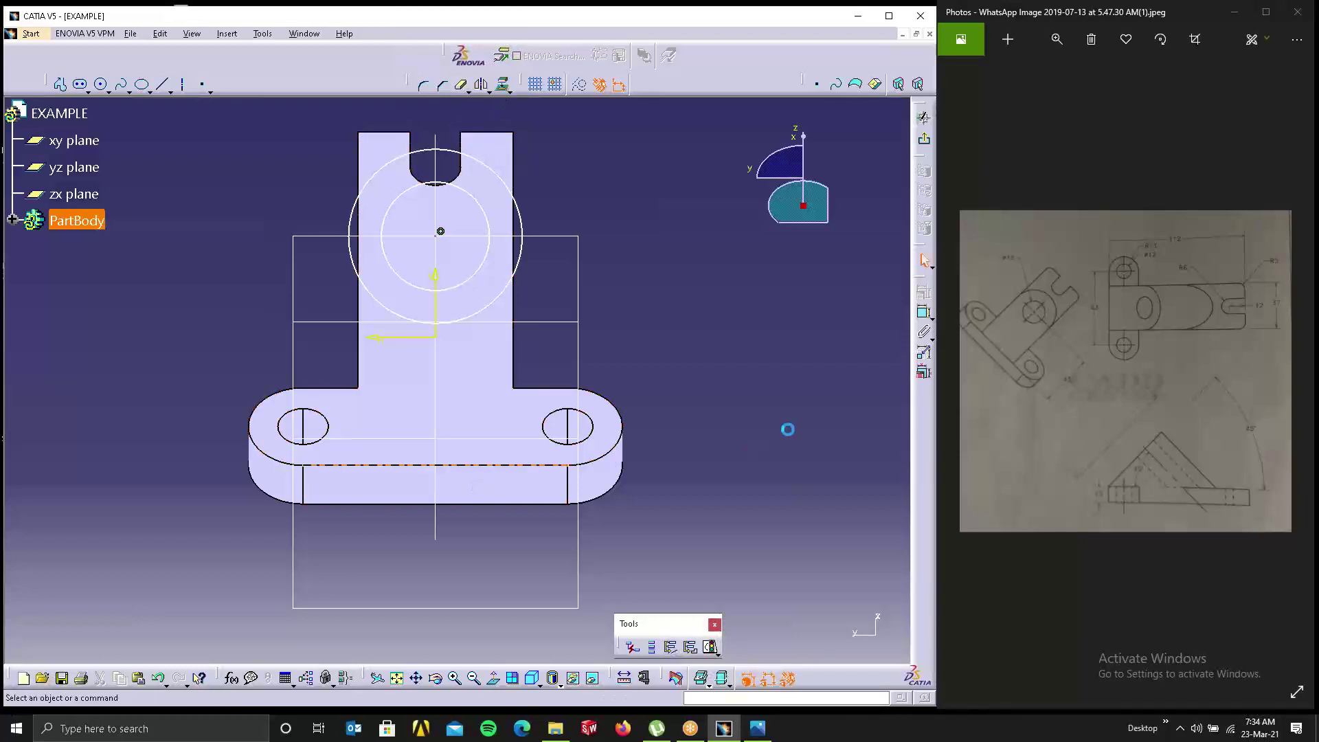
click(481, 466)
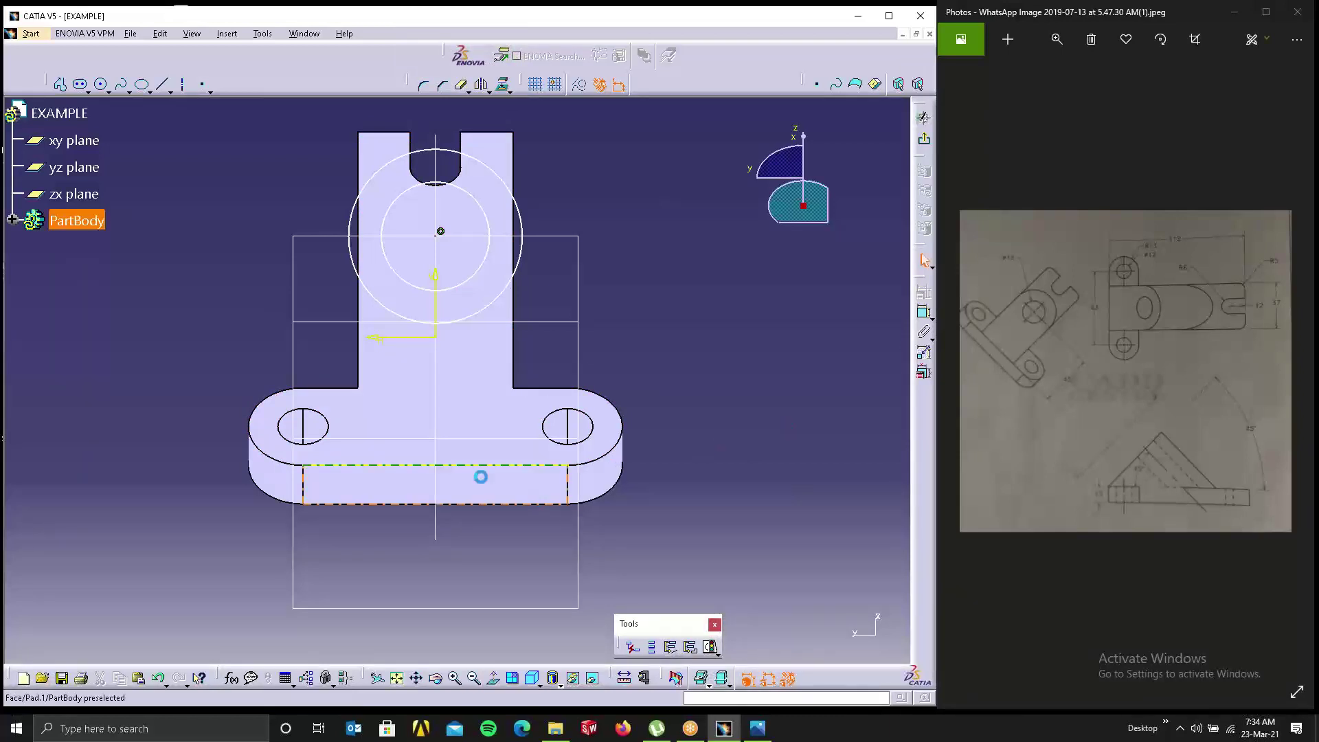
click(171, 91)
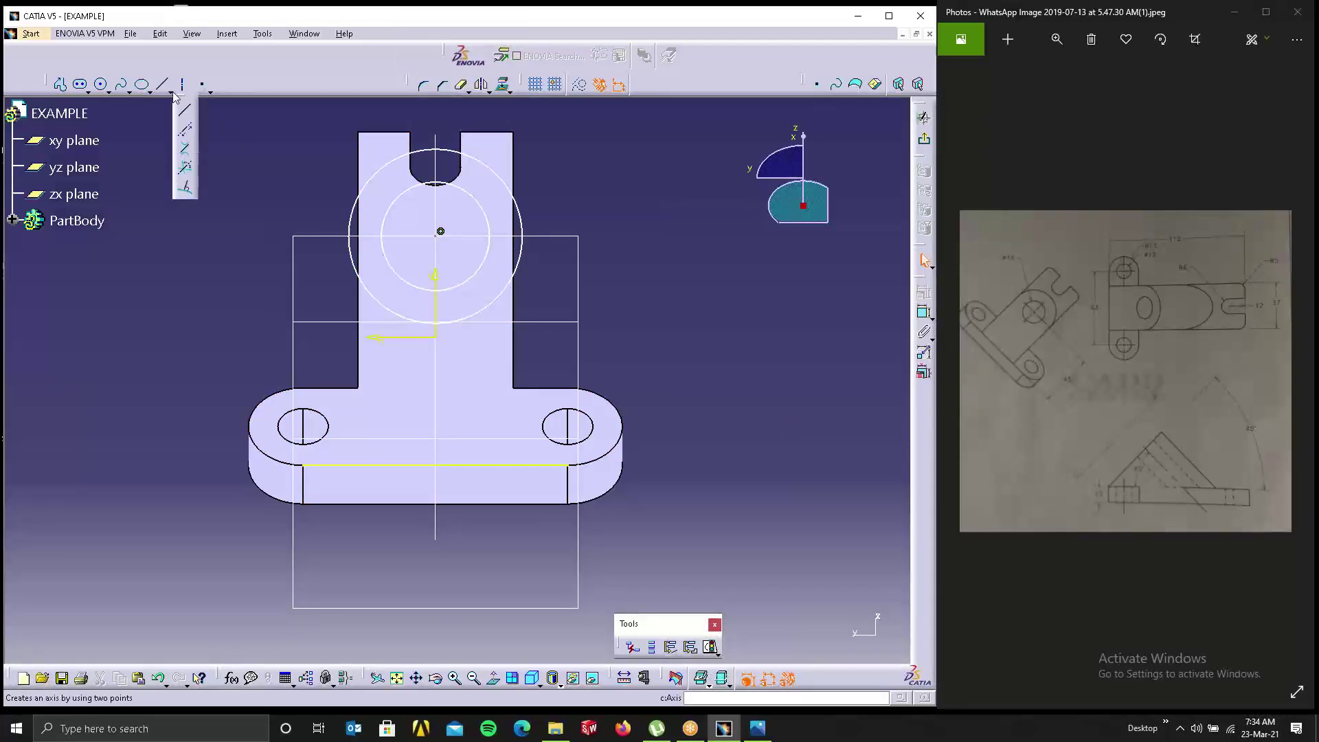
click(187, 152)
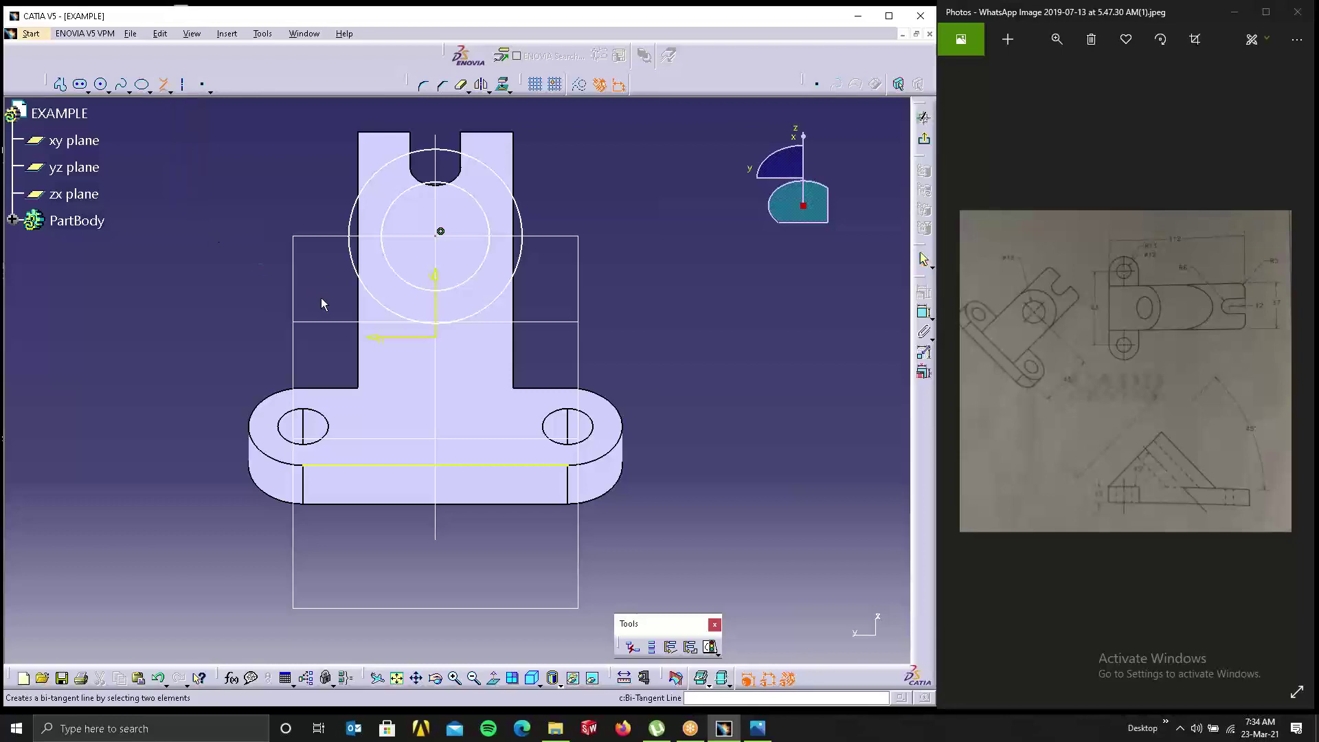
click(349, 252)
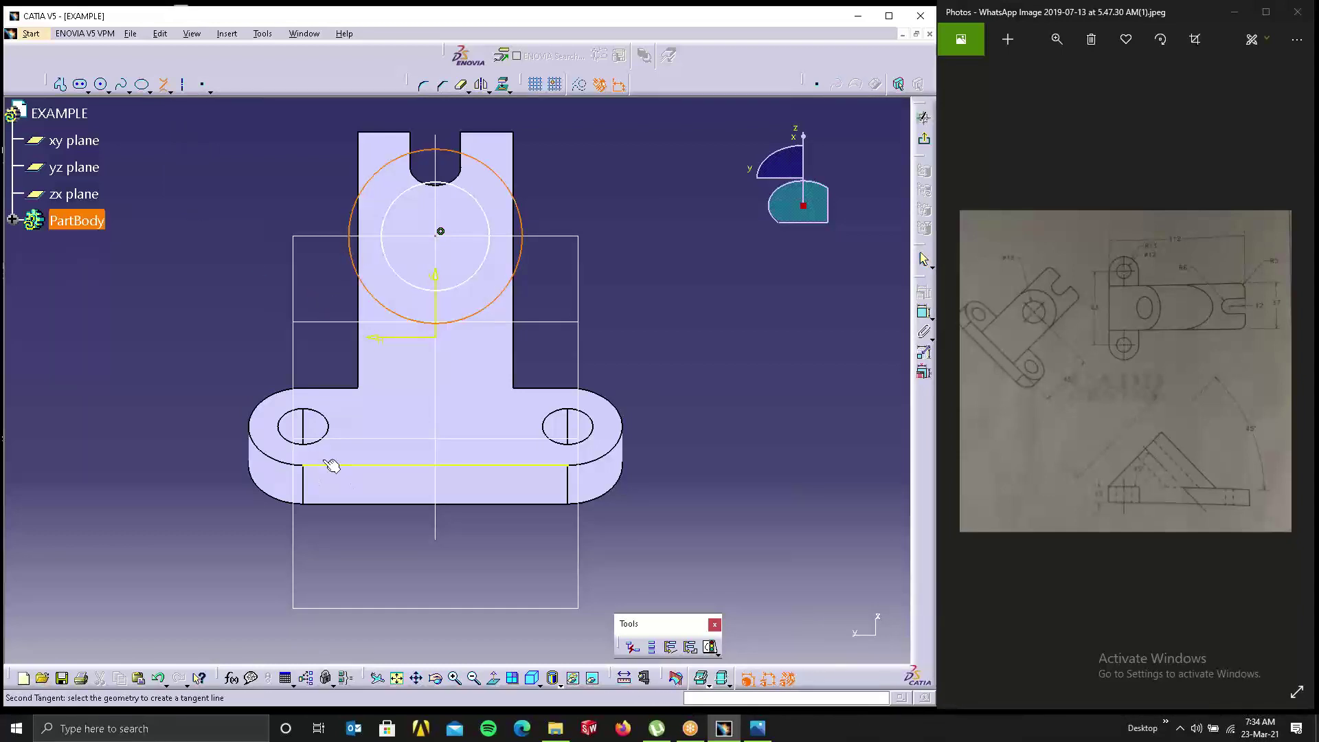
click(330, 465)
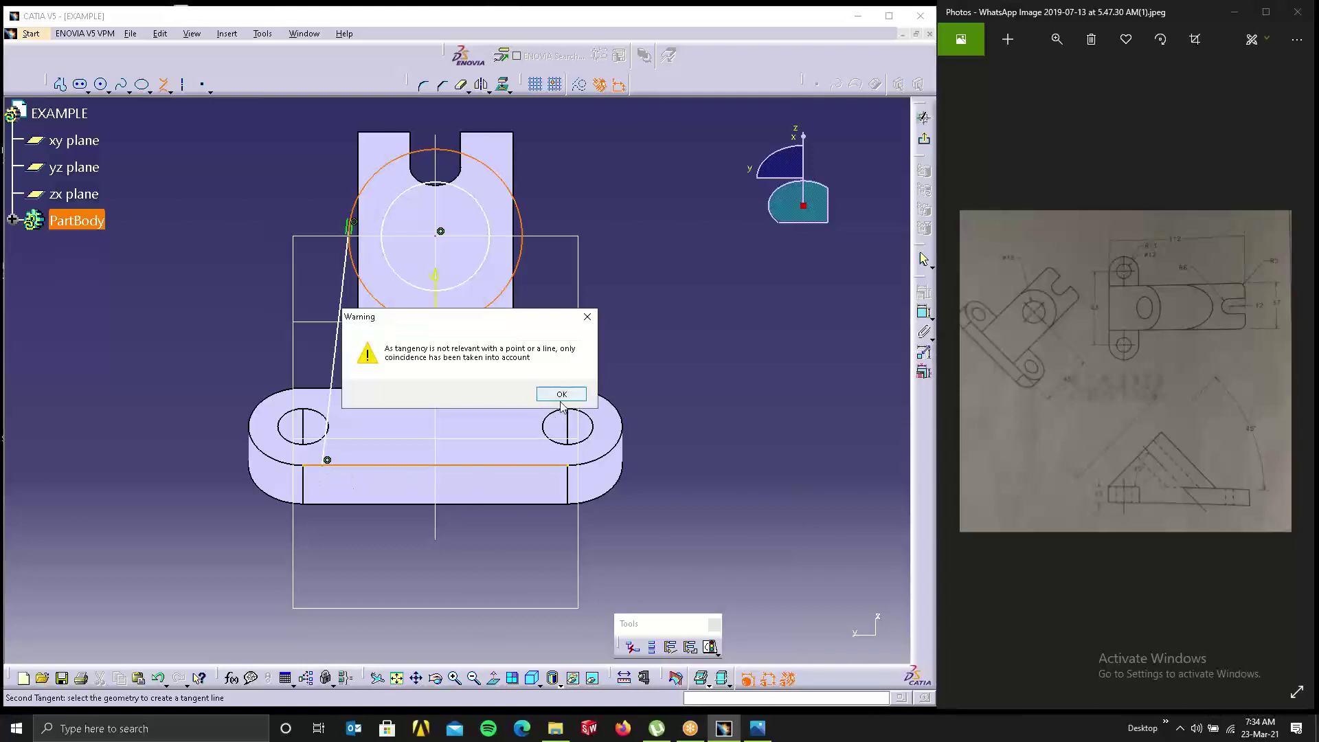
click(562, 394)
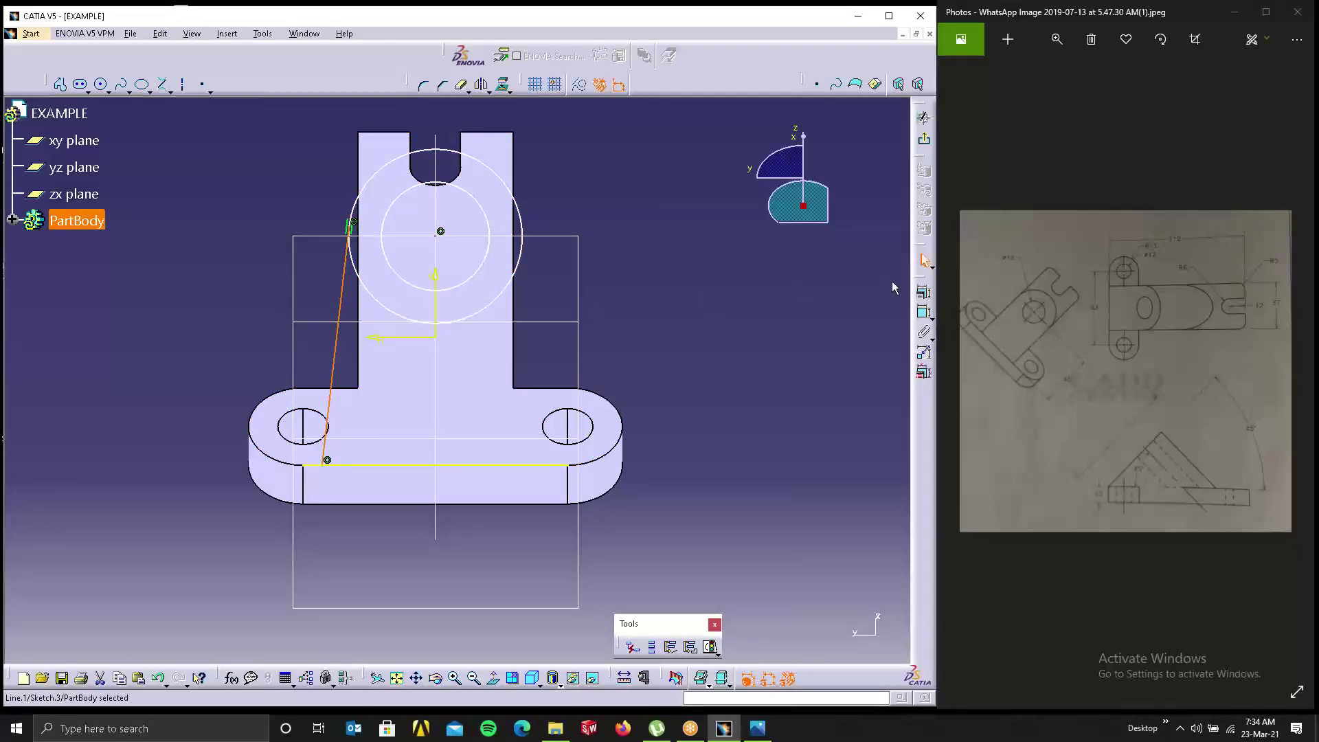
Step: Constrain the tangent line vertical and shift it inward, close to the straight side edge of the slotted arm
click(924, 294)
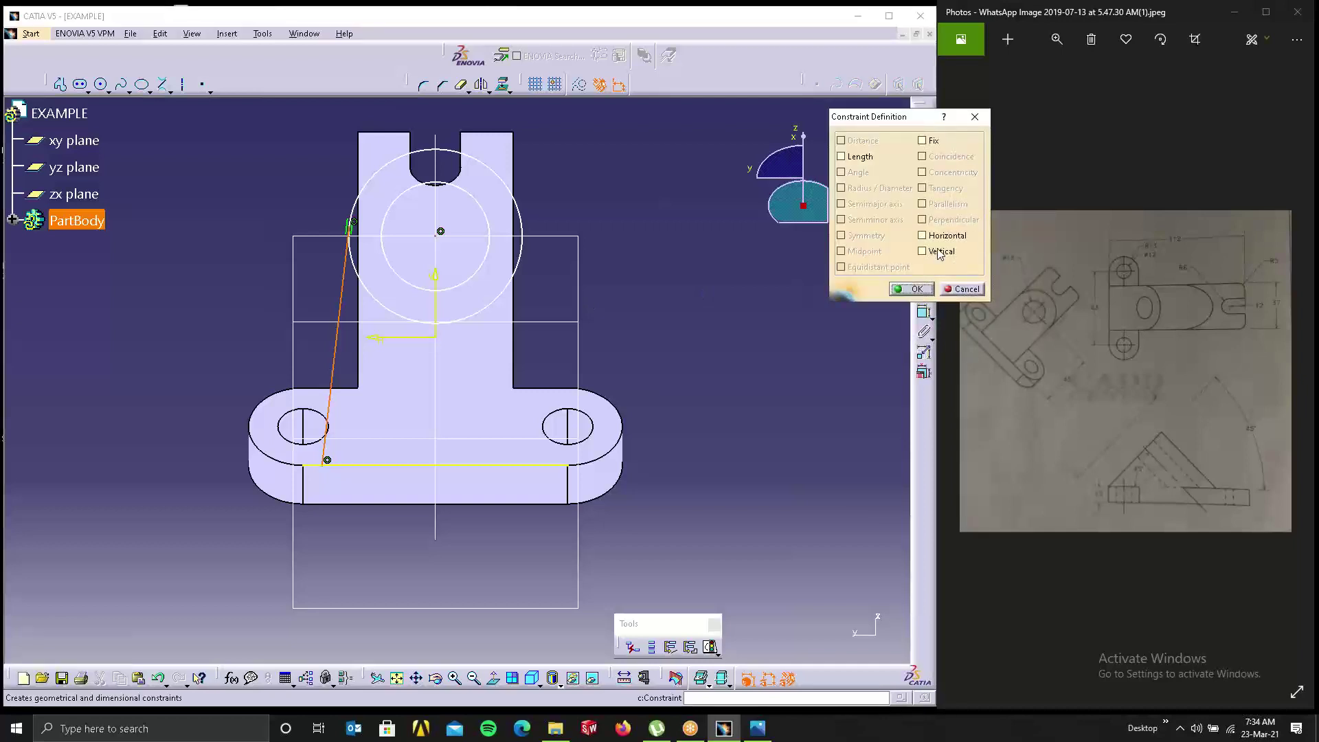
click(940, 251)
click(917, 289)
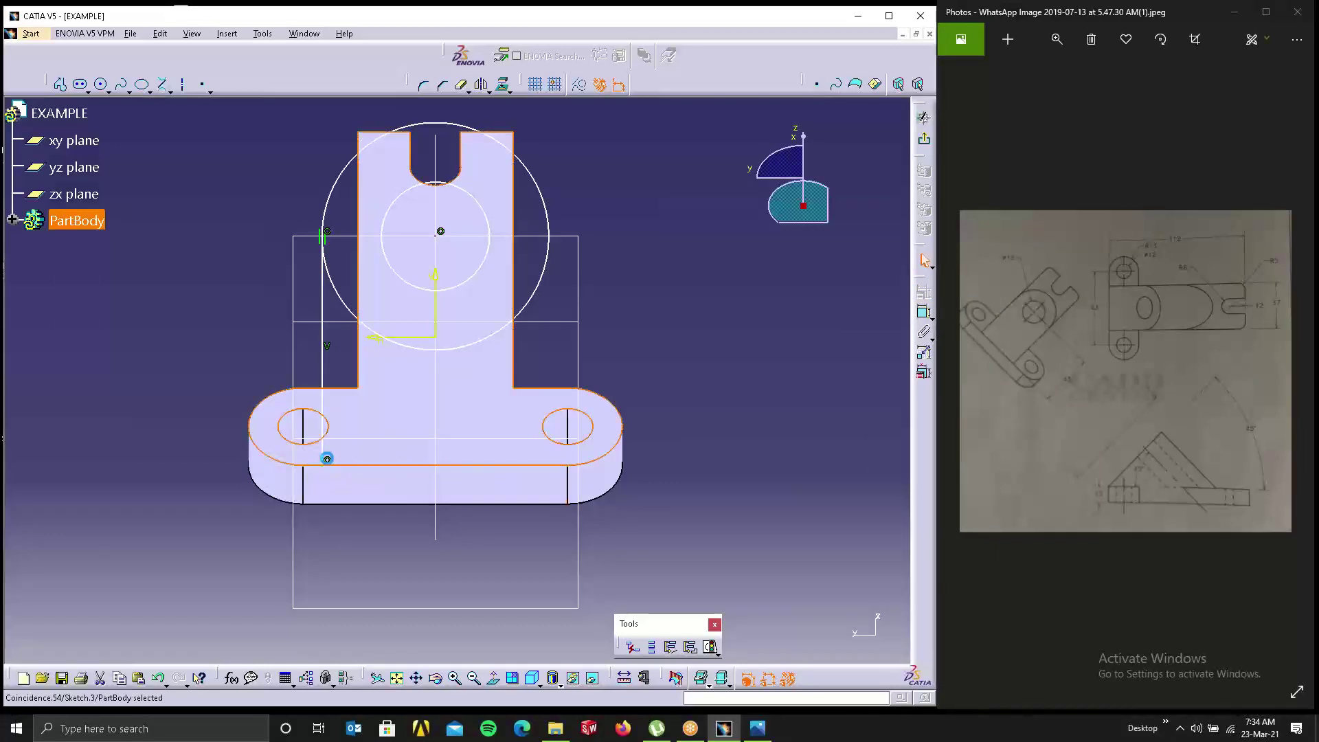
click(328, 461)
click(314, 354)
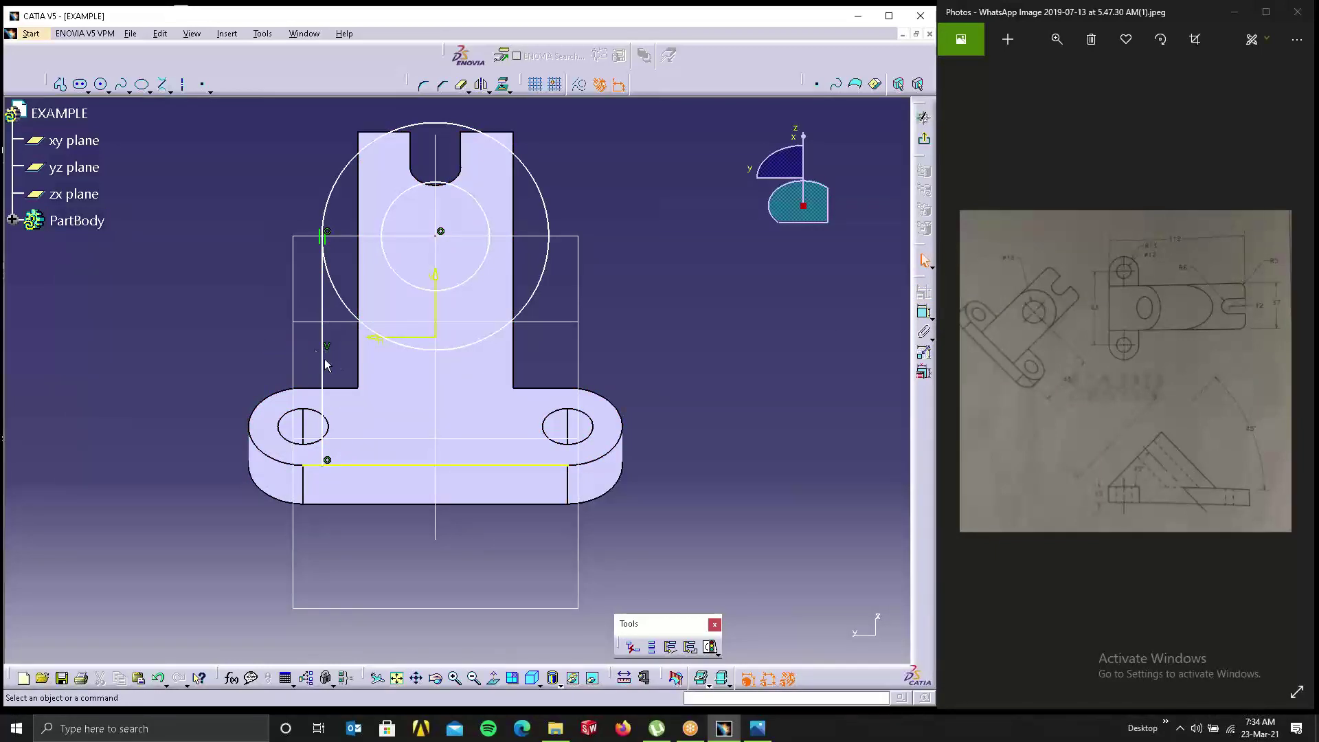
drag(323, 359, 356, 361)
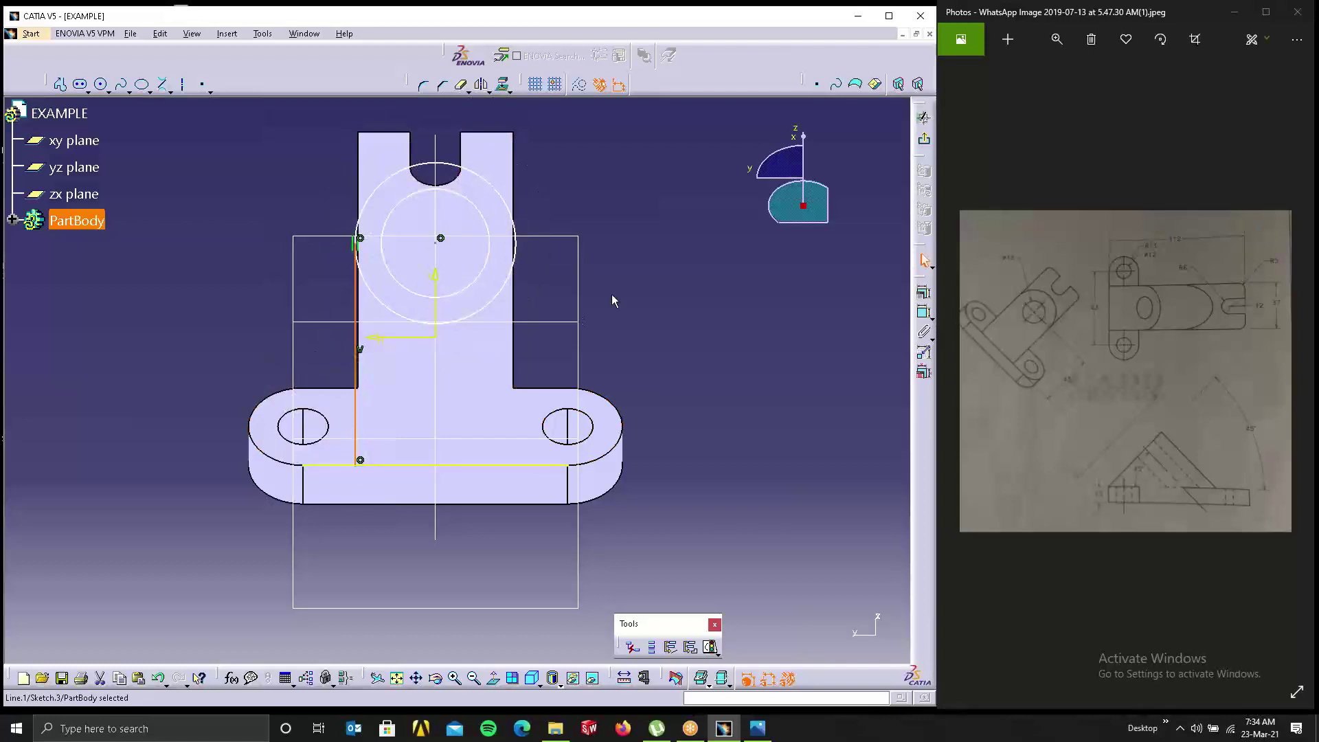
click(653, 209)
Step: Draw a second bi-tangent line from the larger circle's opposite side to the projected edge and constrain it vertical
click(164, 85)
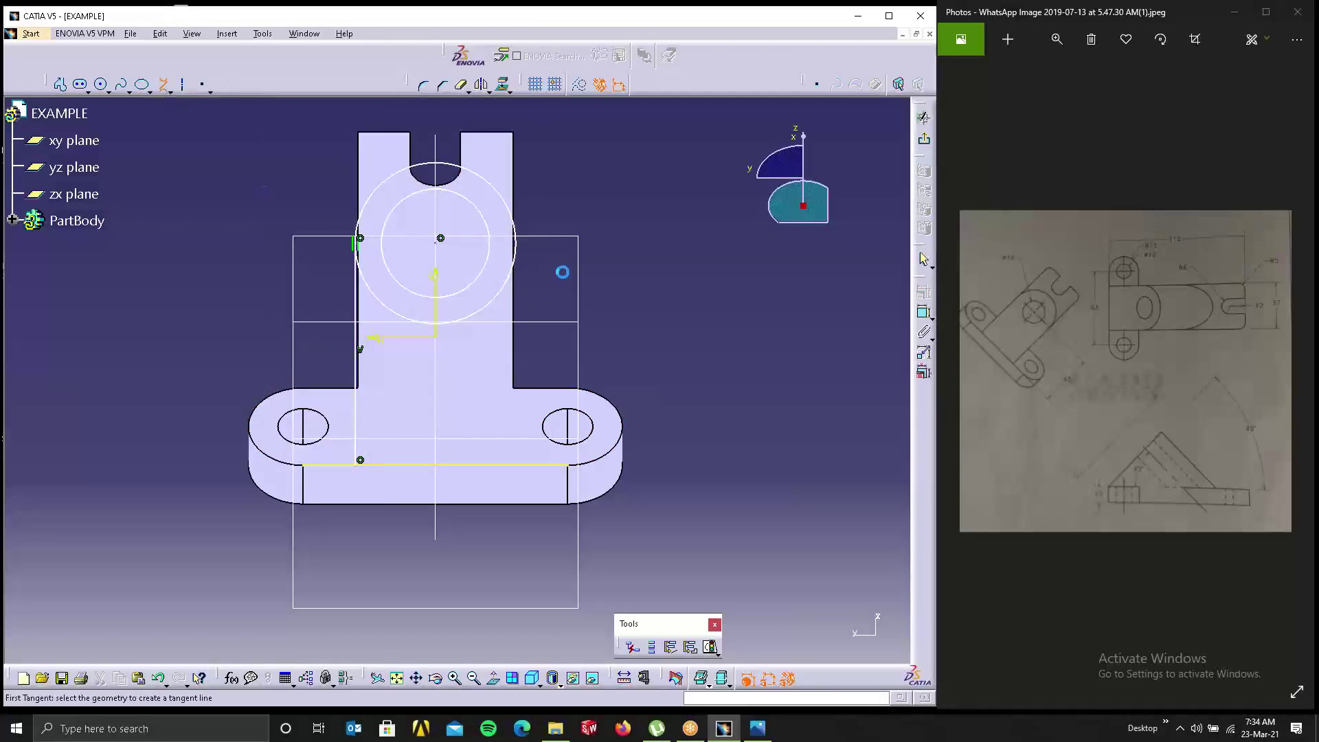
click(515, 240)
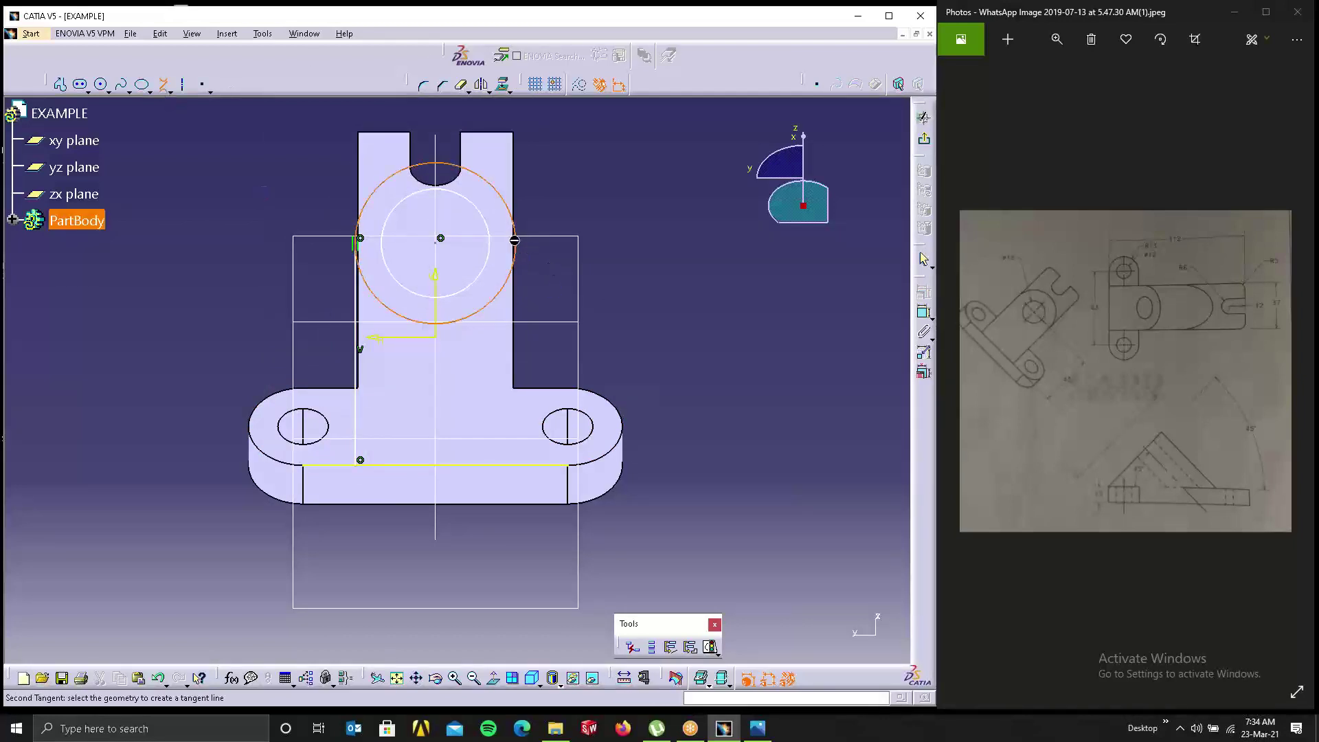
click(533, 465)
click(562, 392)
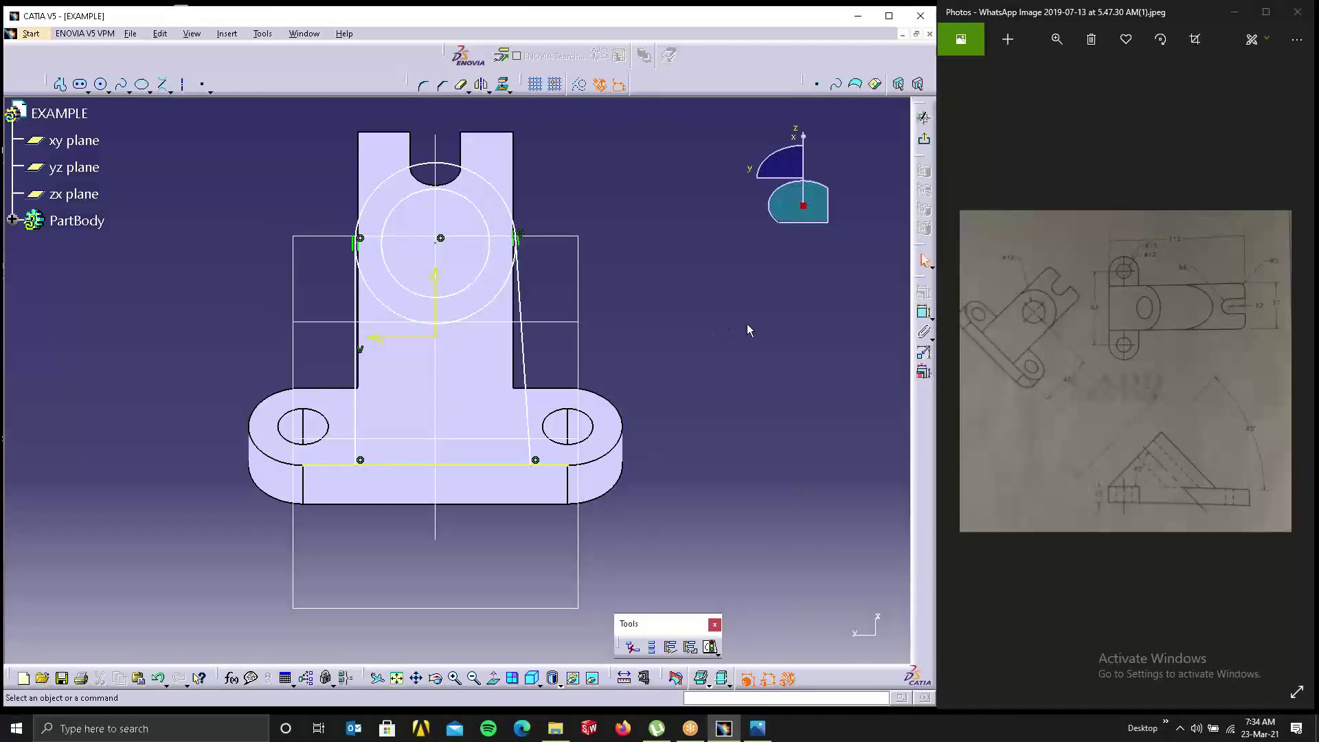
click(923, 313)
click(533, 360)
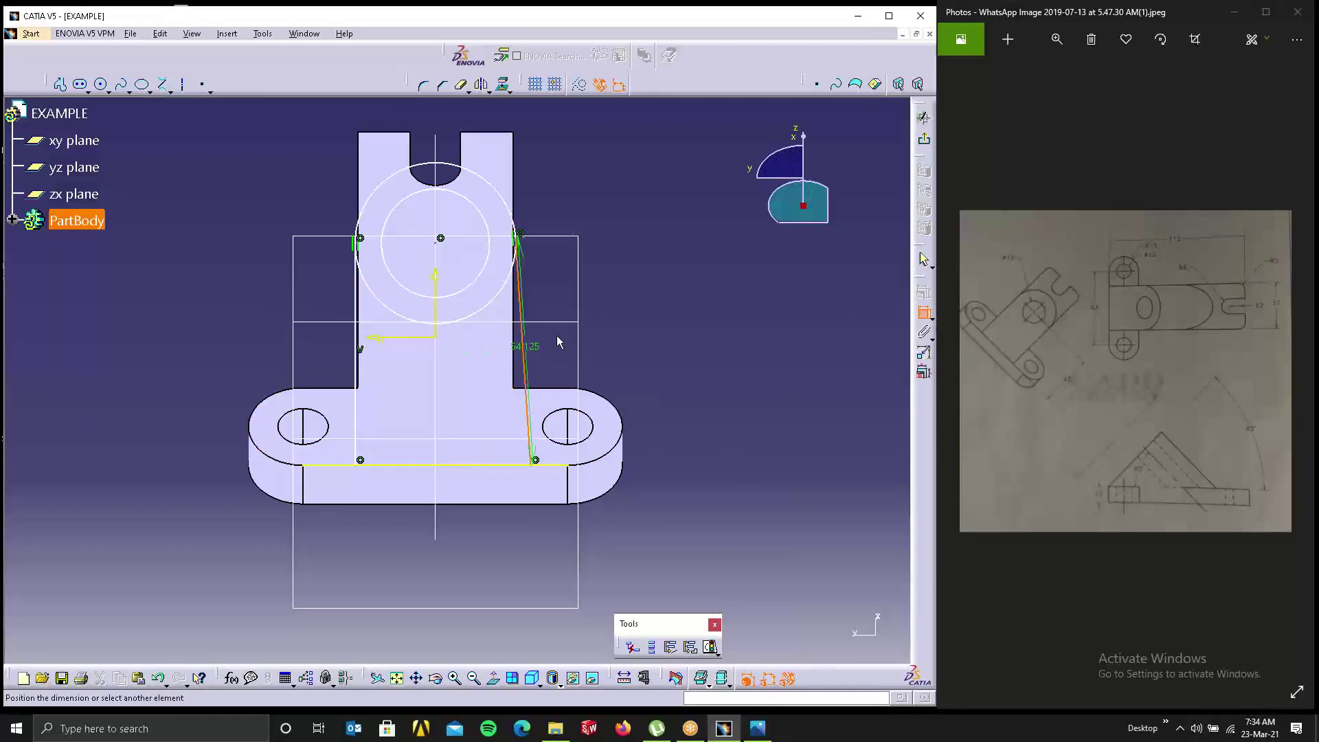
right_click(630, 314)
click(674, 406)
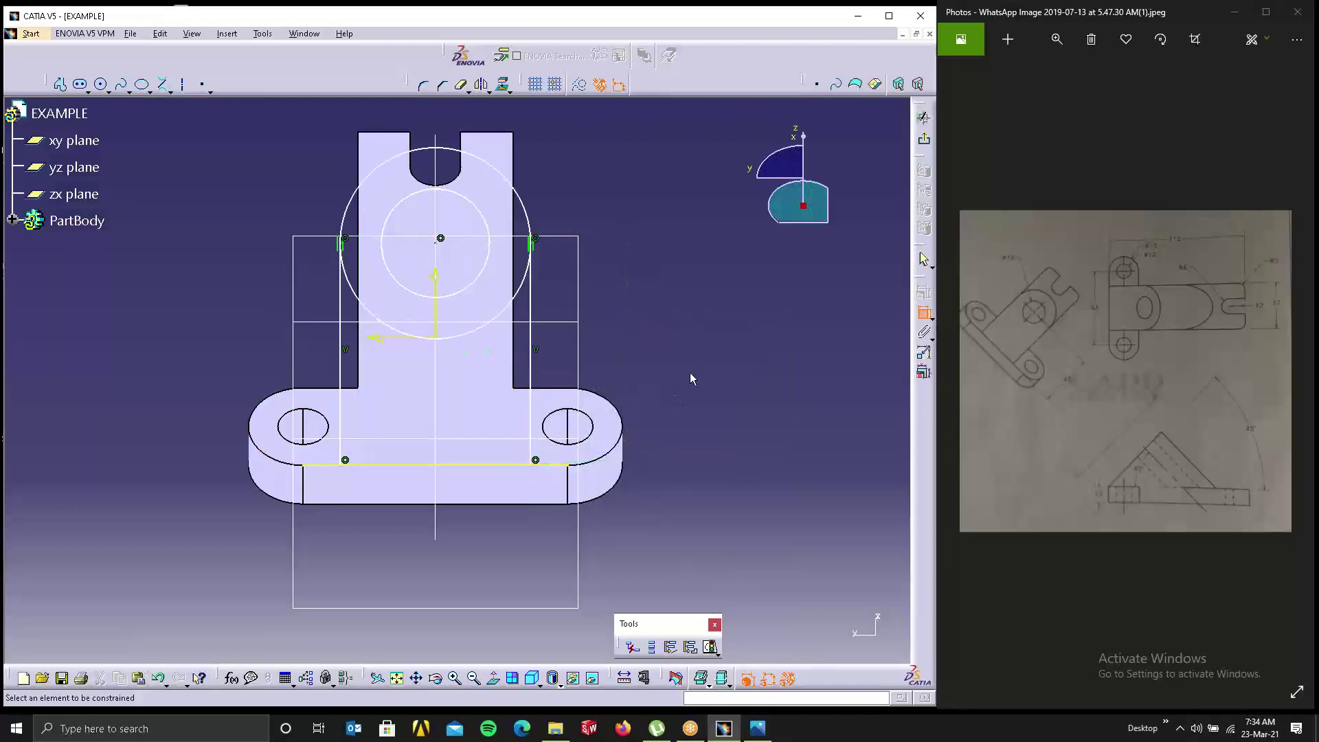
Step: Constrain the larger circle tangent to the straight side edge of the slotted arm
click(530, 221)
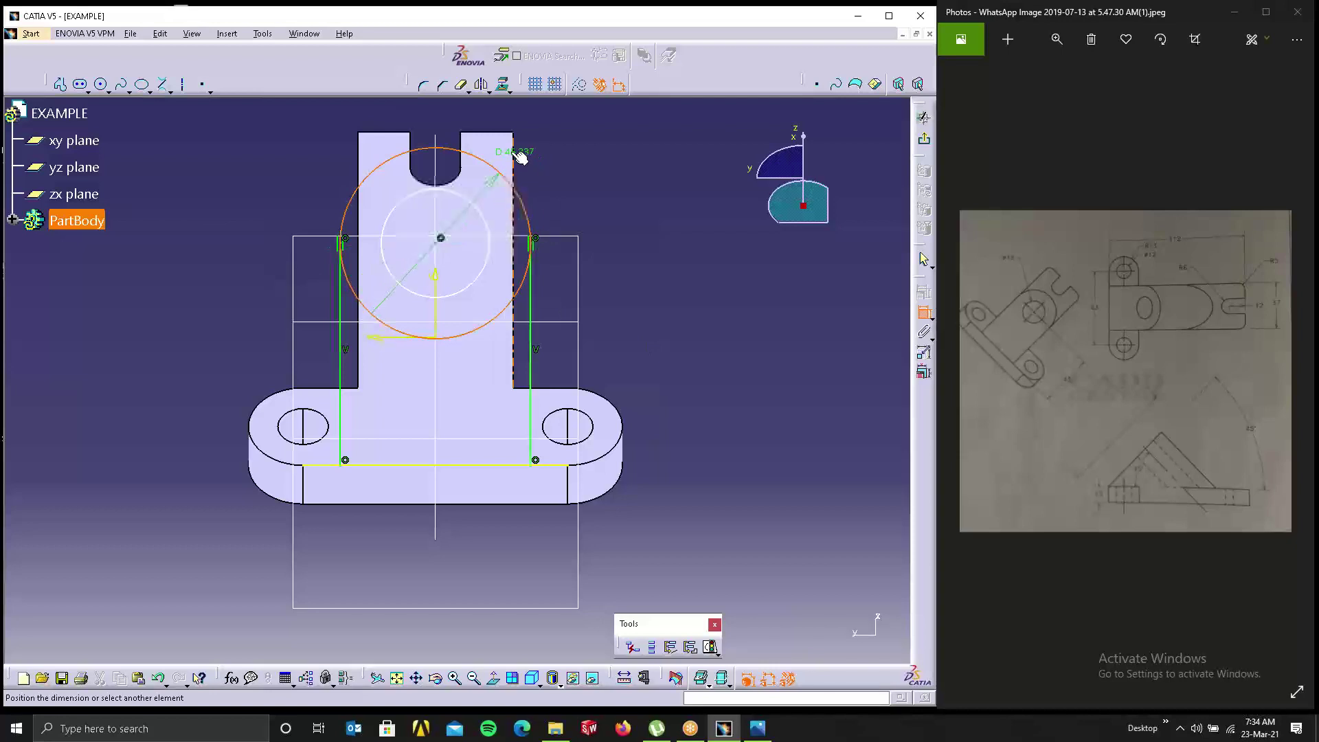
click(514, 156)
right_click(661, 157)
click(699, 219)
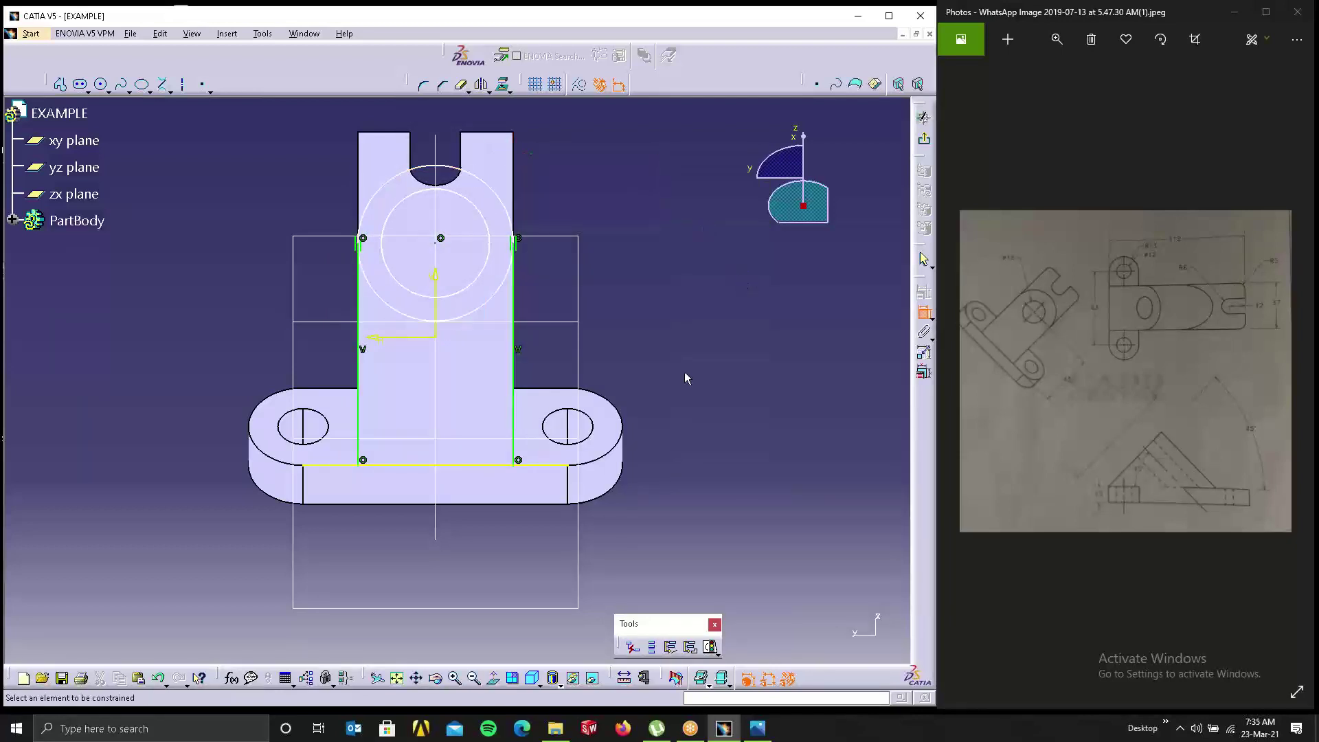
Step: Dimension the inner circle and set its diameter to 19 mm
click(490, 249)
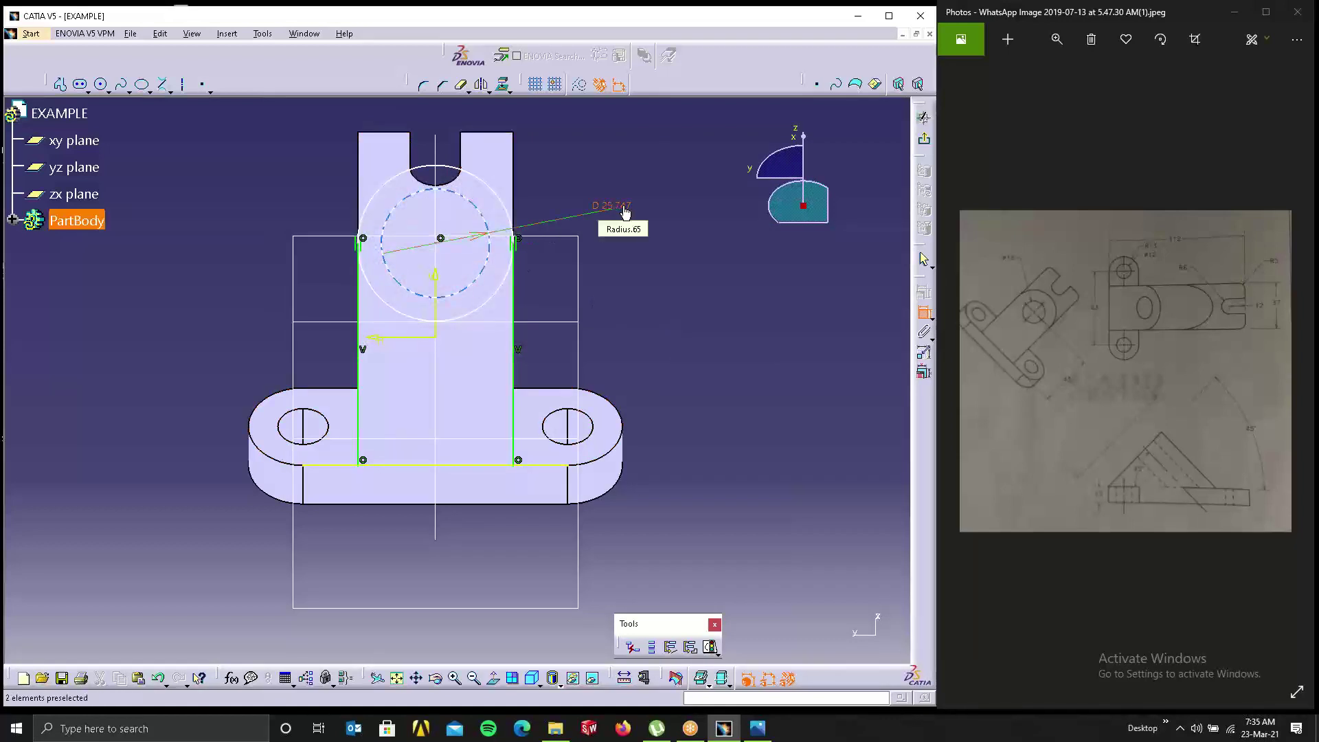
click(625, 211)
double_click(617, 206)
text(1)
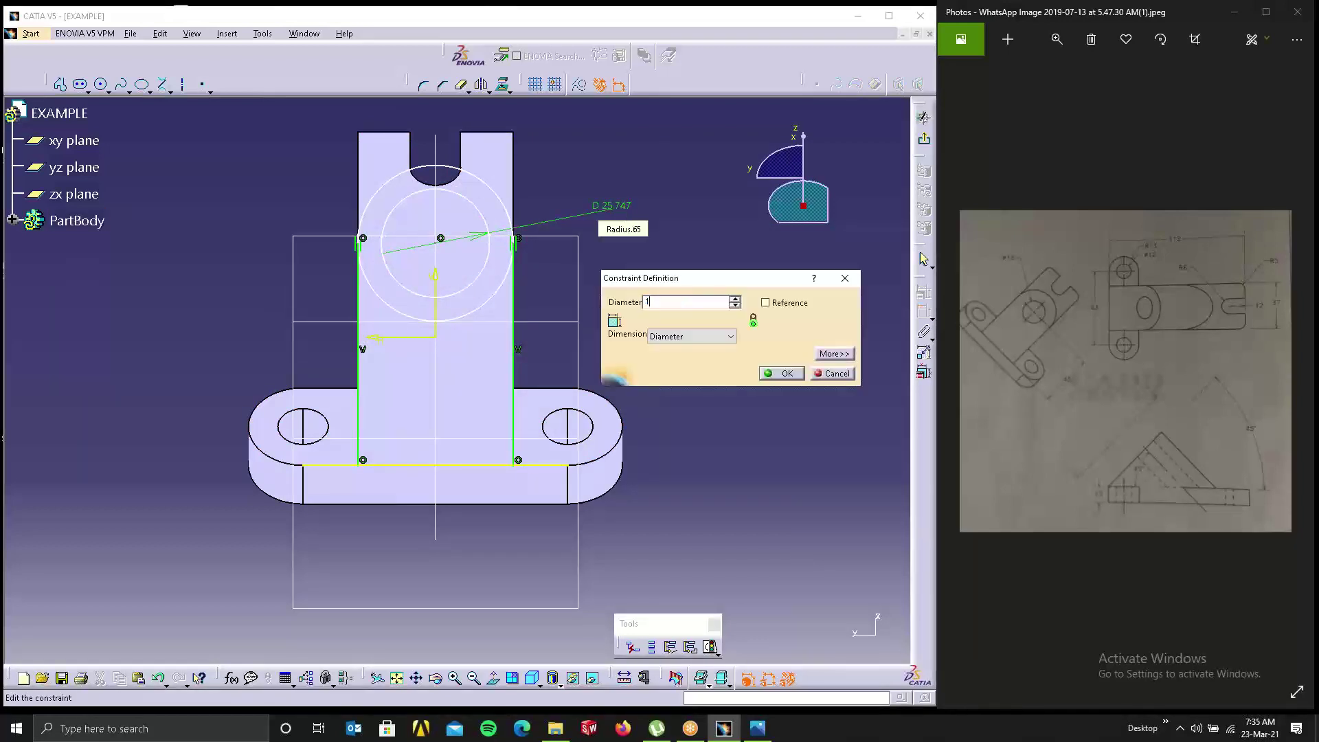
text(9)
key(Return)
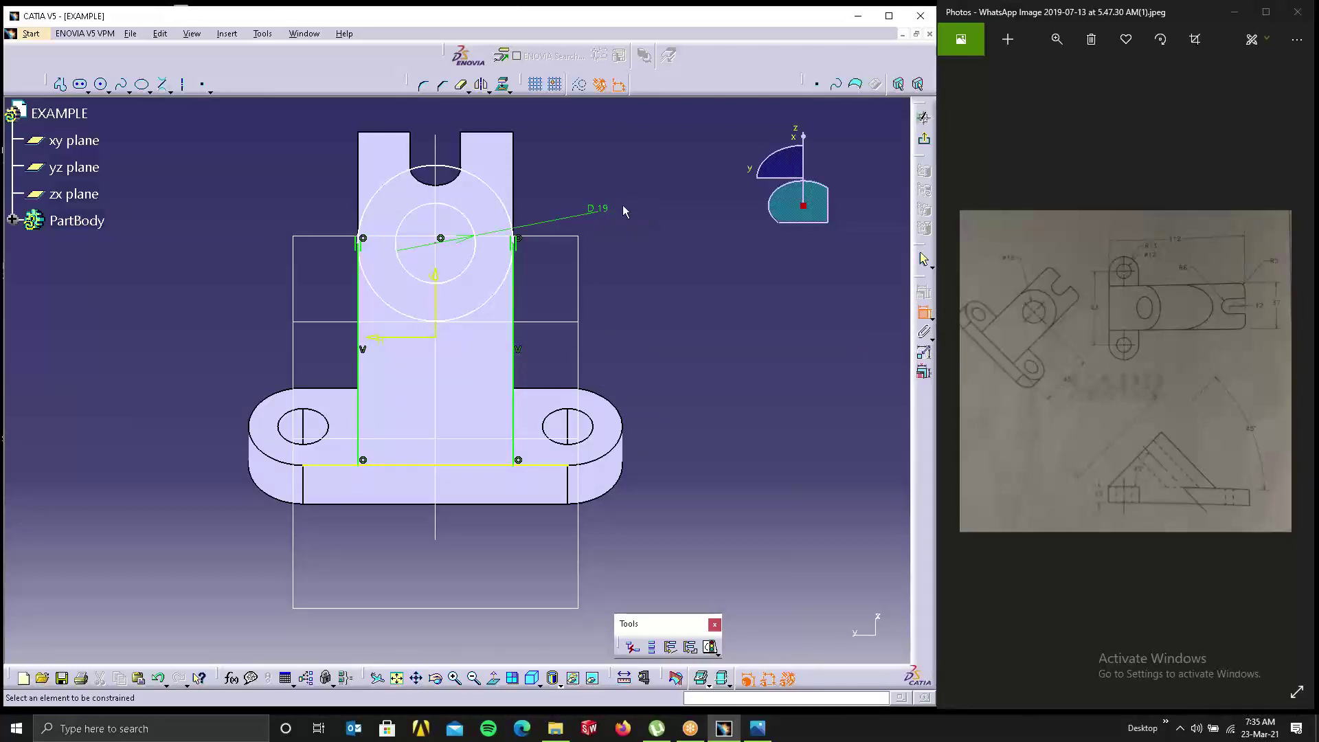
Step: Dimension the distance from the circles' centre to the projected edge and set it to 43 mm
click(442, 241)
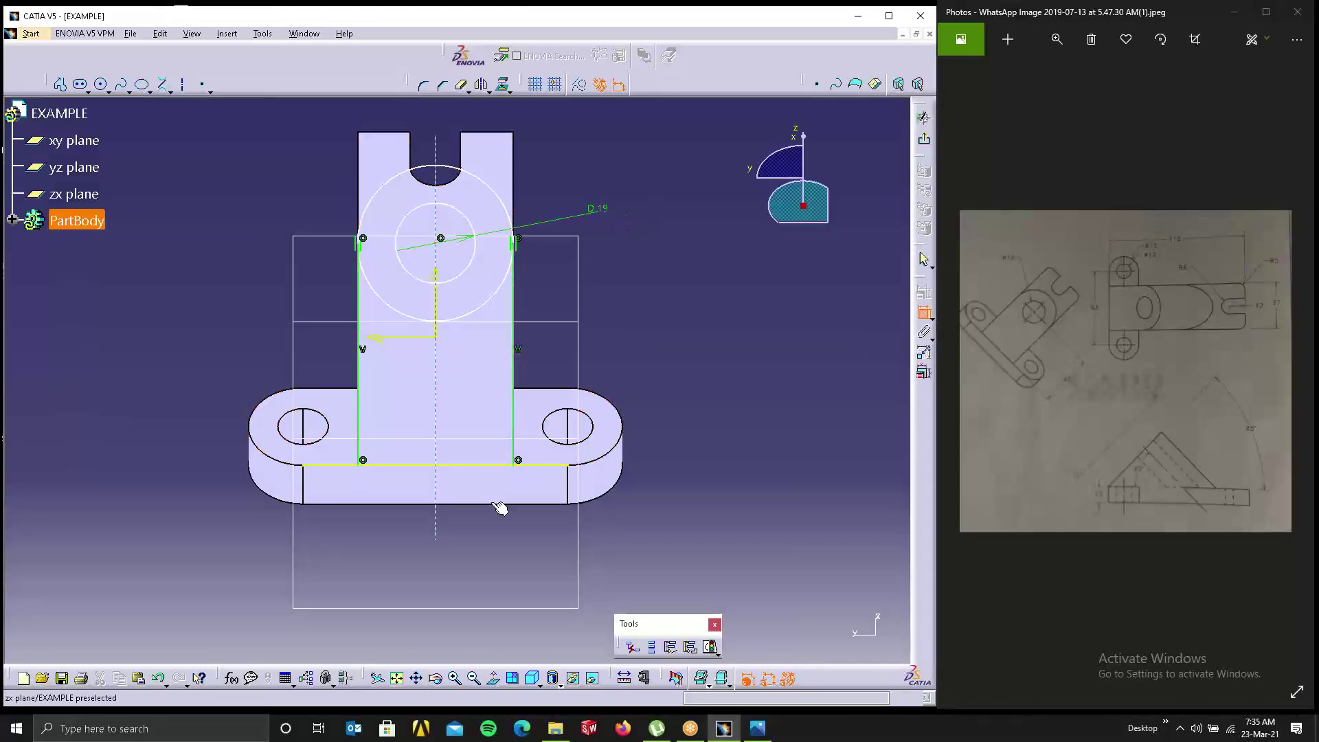
click(488, 466)
click(720, 369)
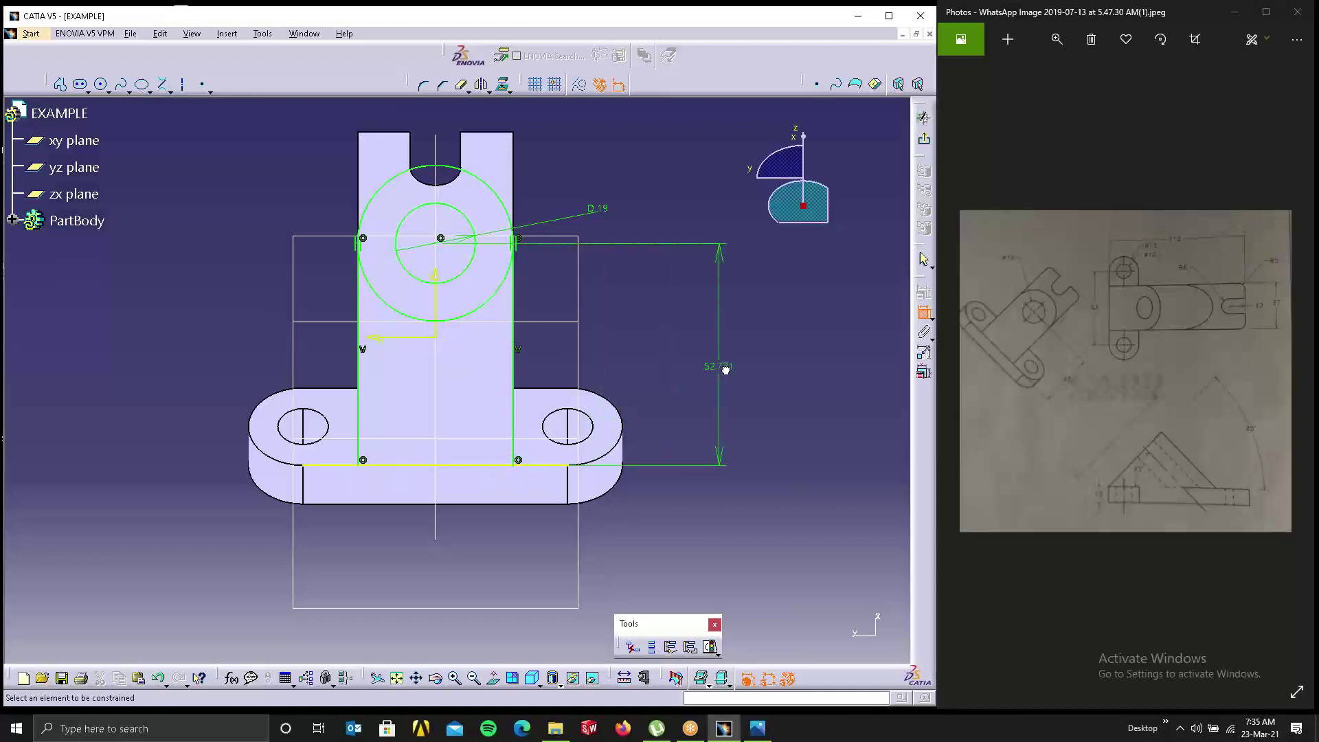
double_click(721, 370)
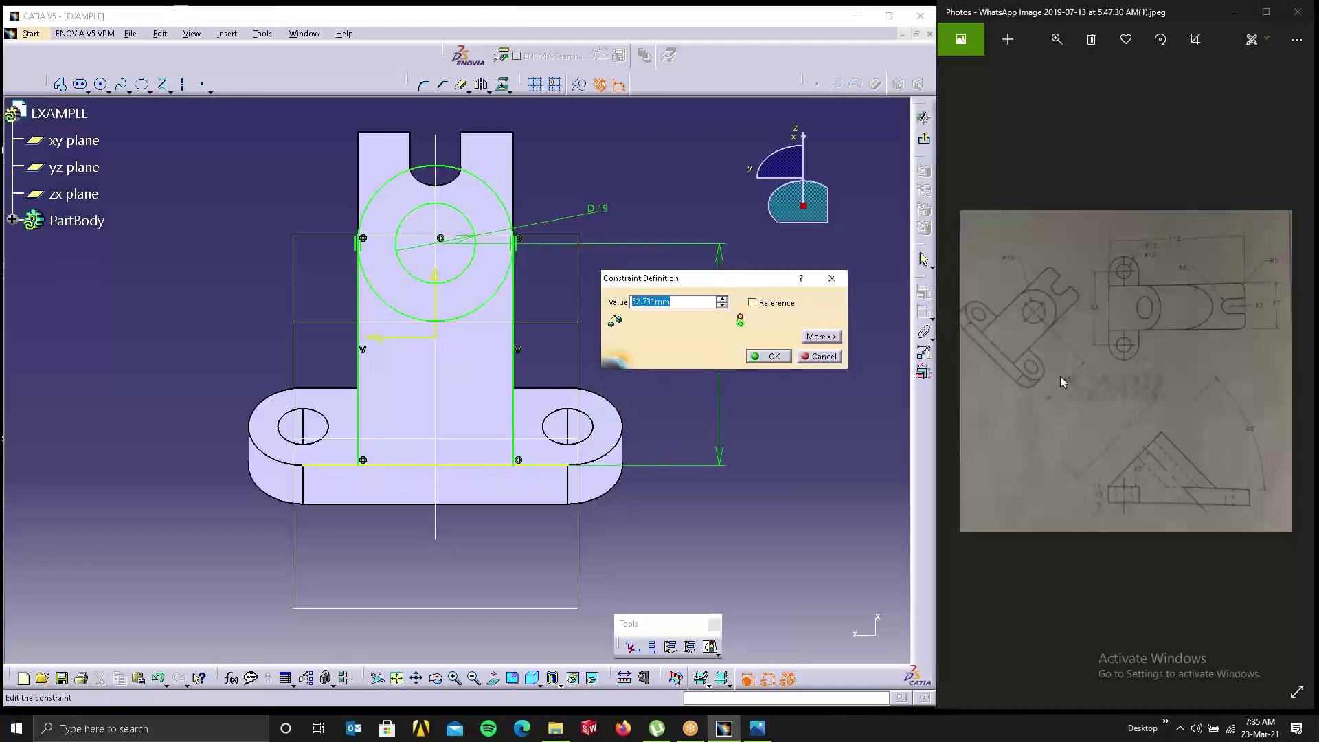
text(43)
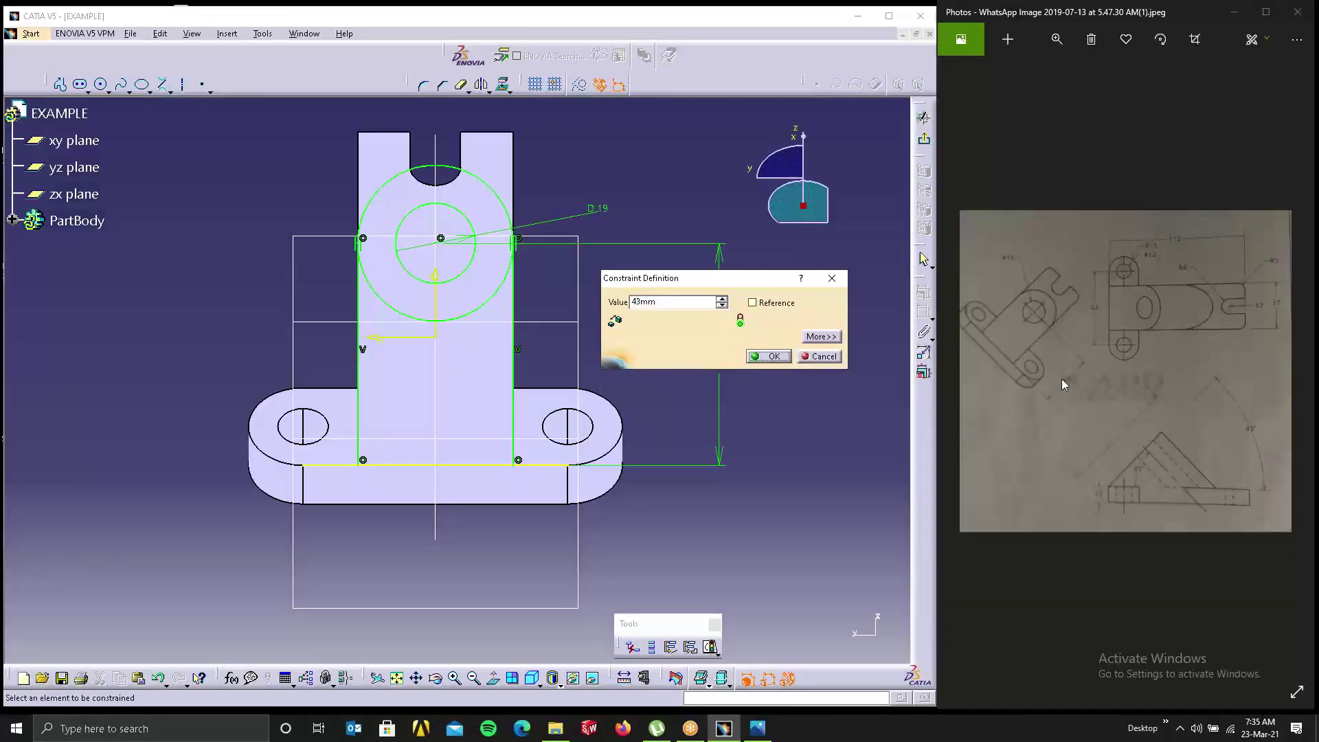
key(Return)
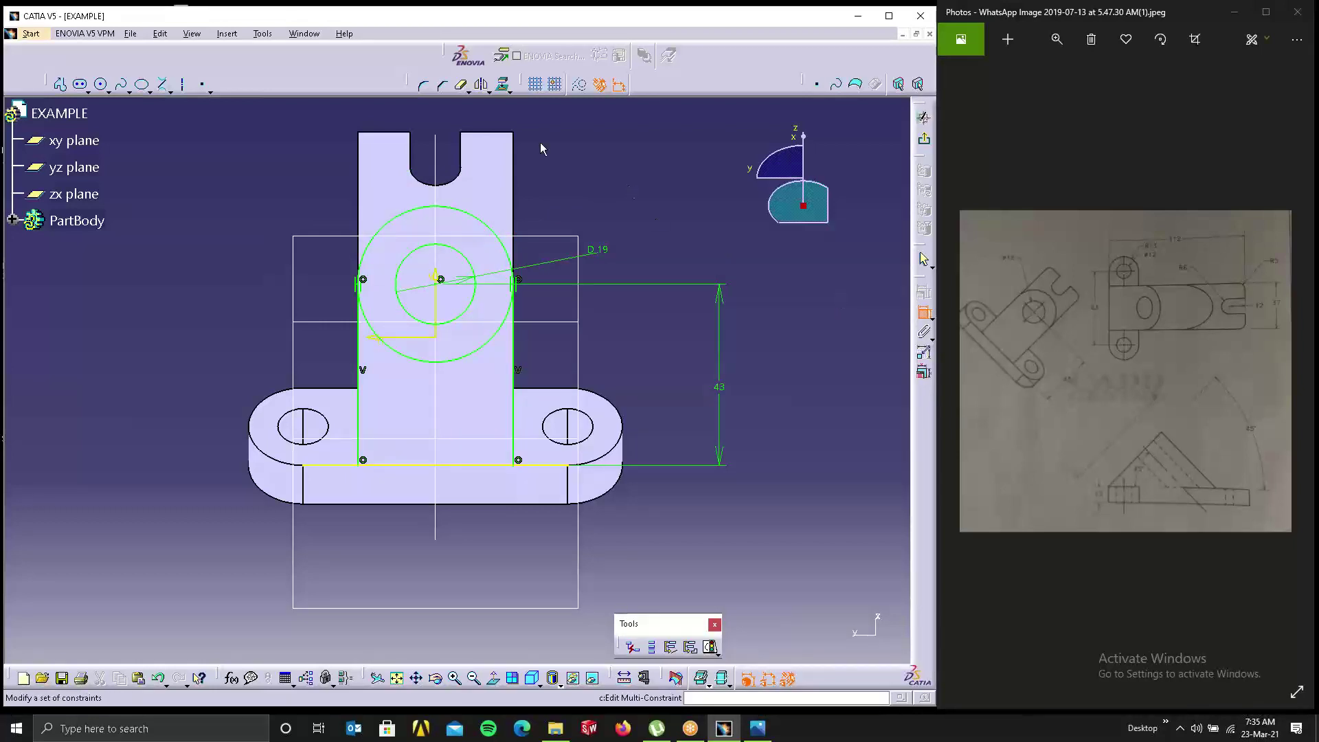
Step: Trim away the larger circle's lower arc between the two tangent lines and exit the sketch
click(459, 88)
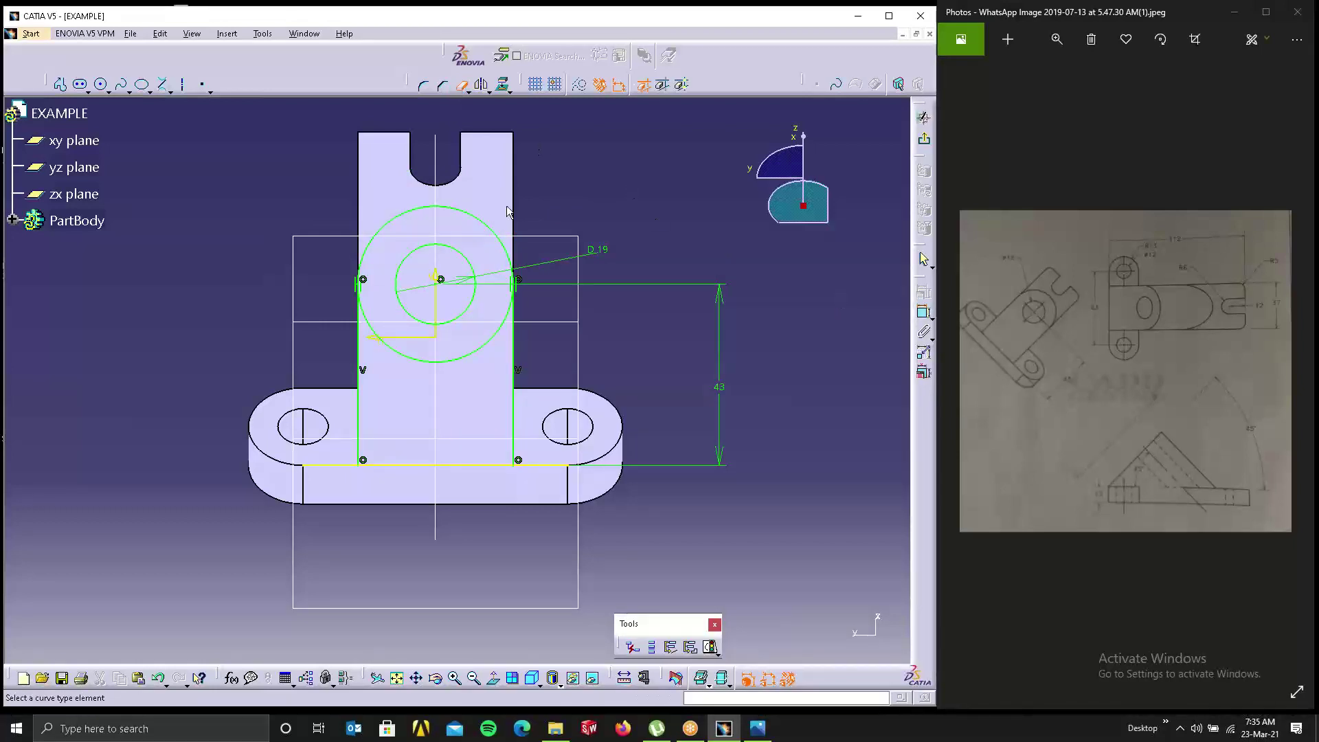
click(498, 342)
click(925, 138)
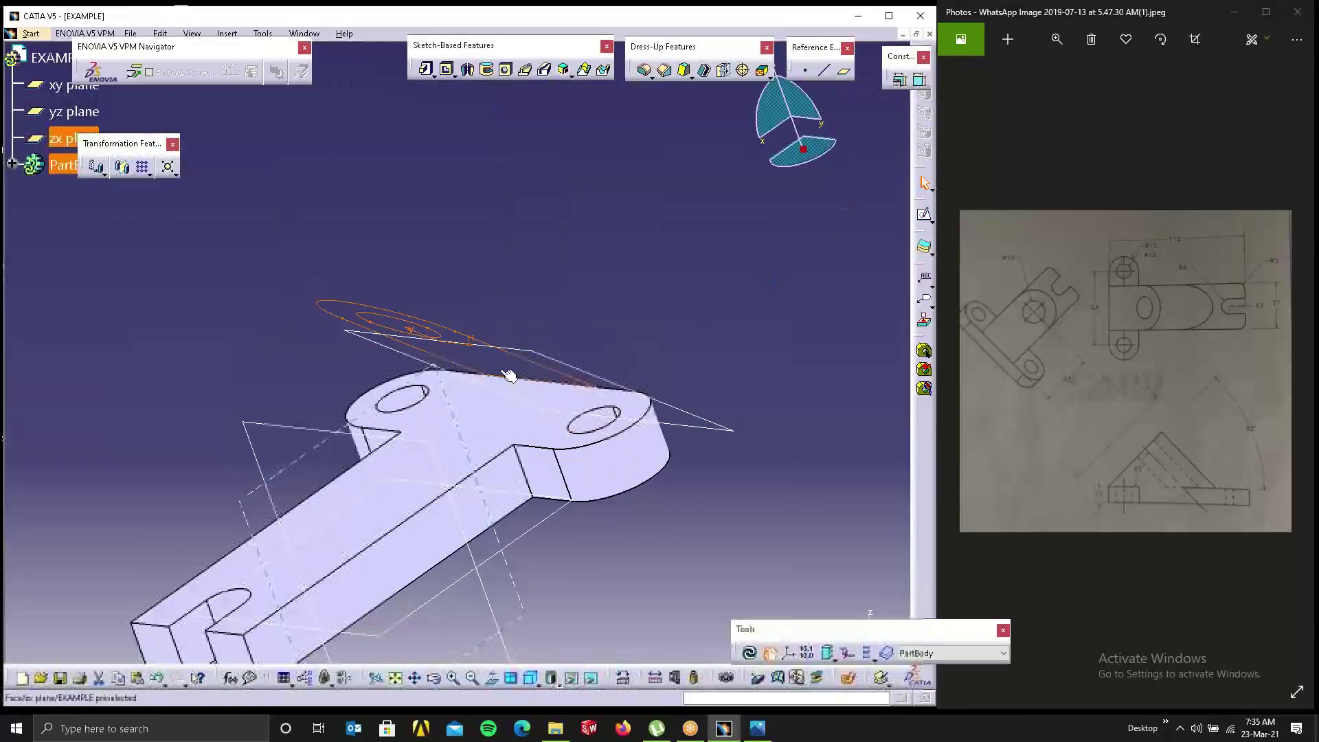
Step: Pad the inclined boss sketch with the Up to next limit so it extends down to the base
mouse_move(509, 377)
middle_down()
mouse_move(435, 274)
mouse_move(477, 216)
mouse_move(393, 273)
middle_up()
right_click(392, 270)
click(421, 315)
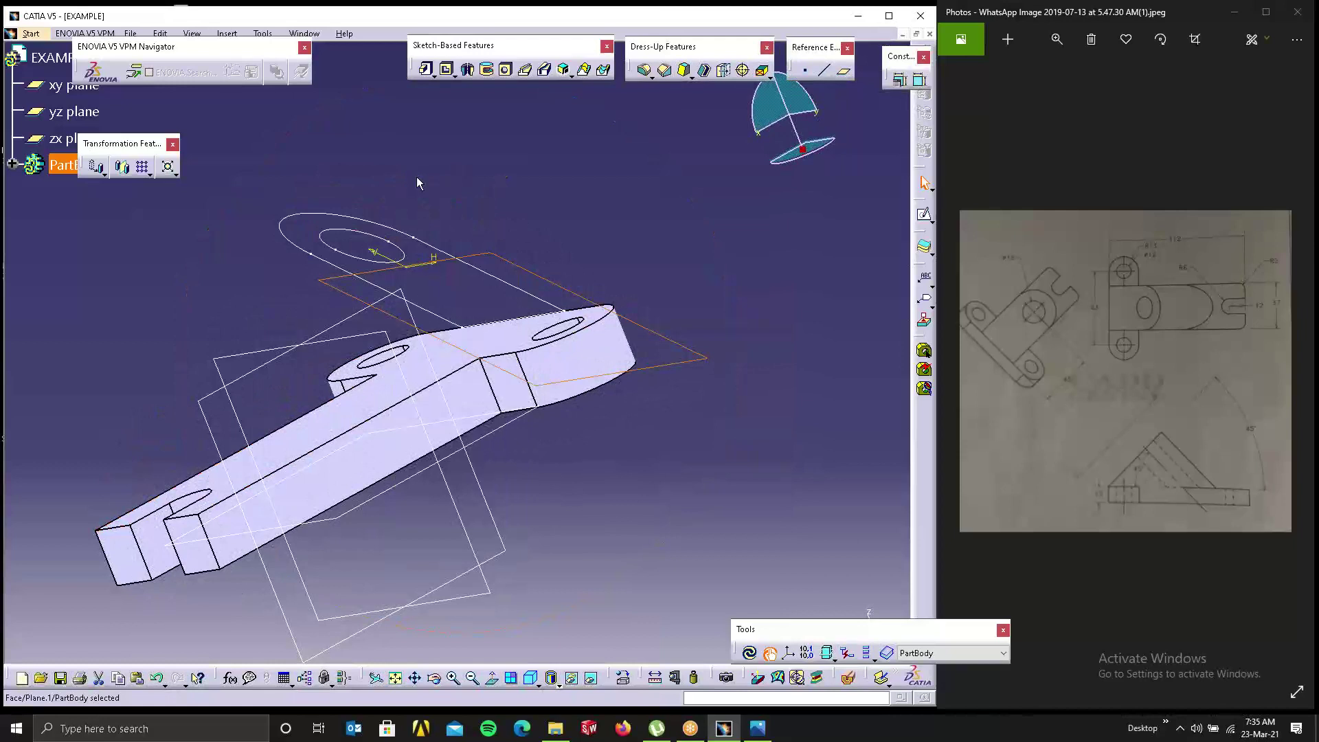
click(427, 68)
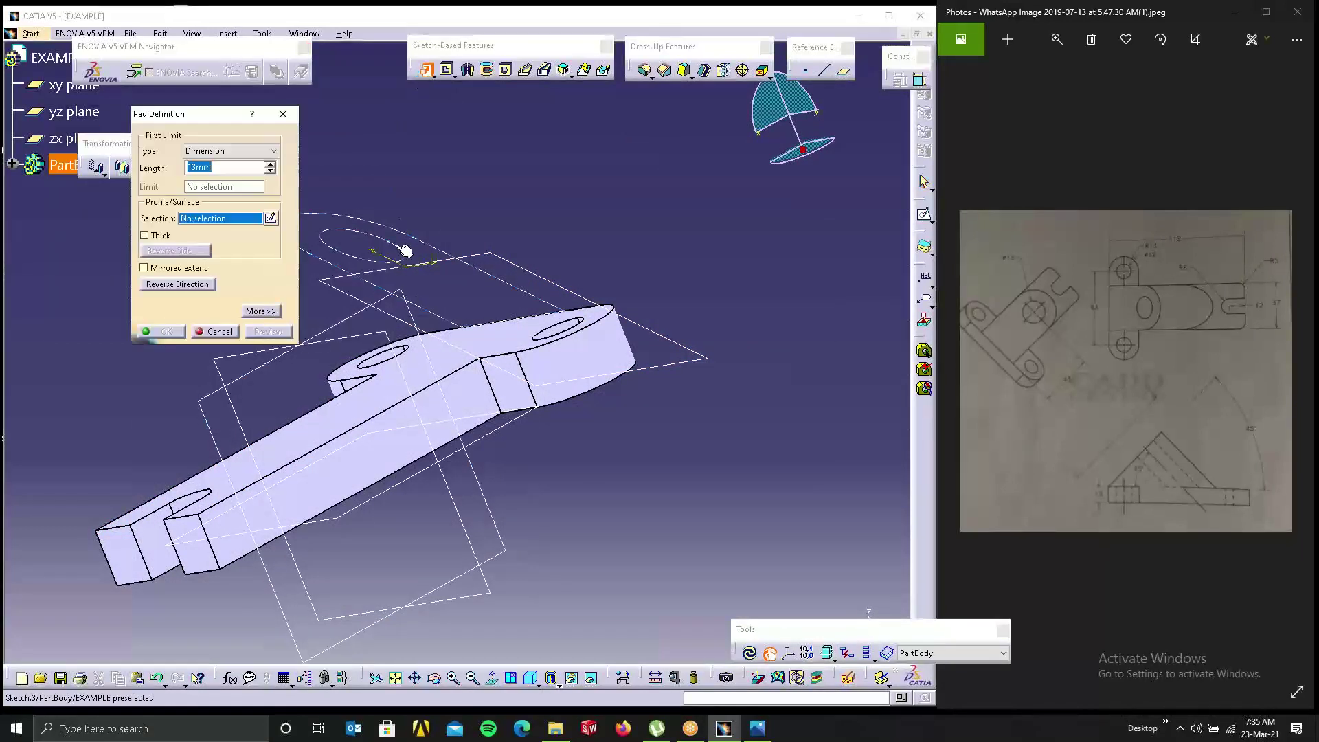
click(378, 267)
click(270, 151)
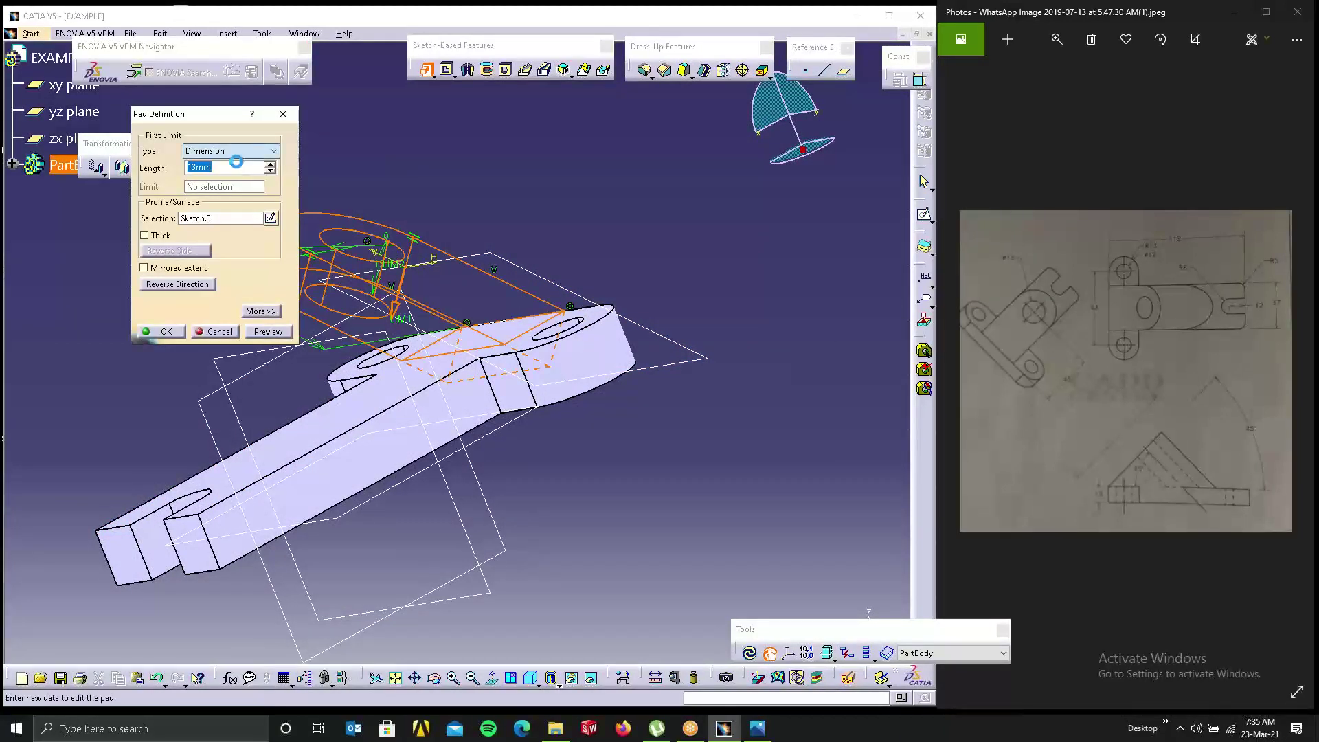
click(213, 177)
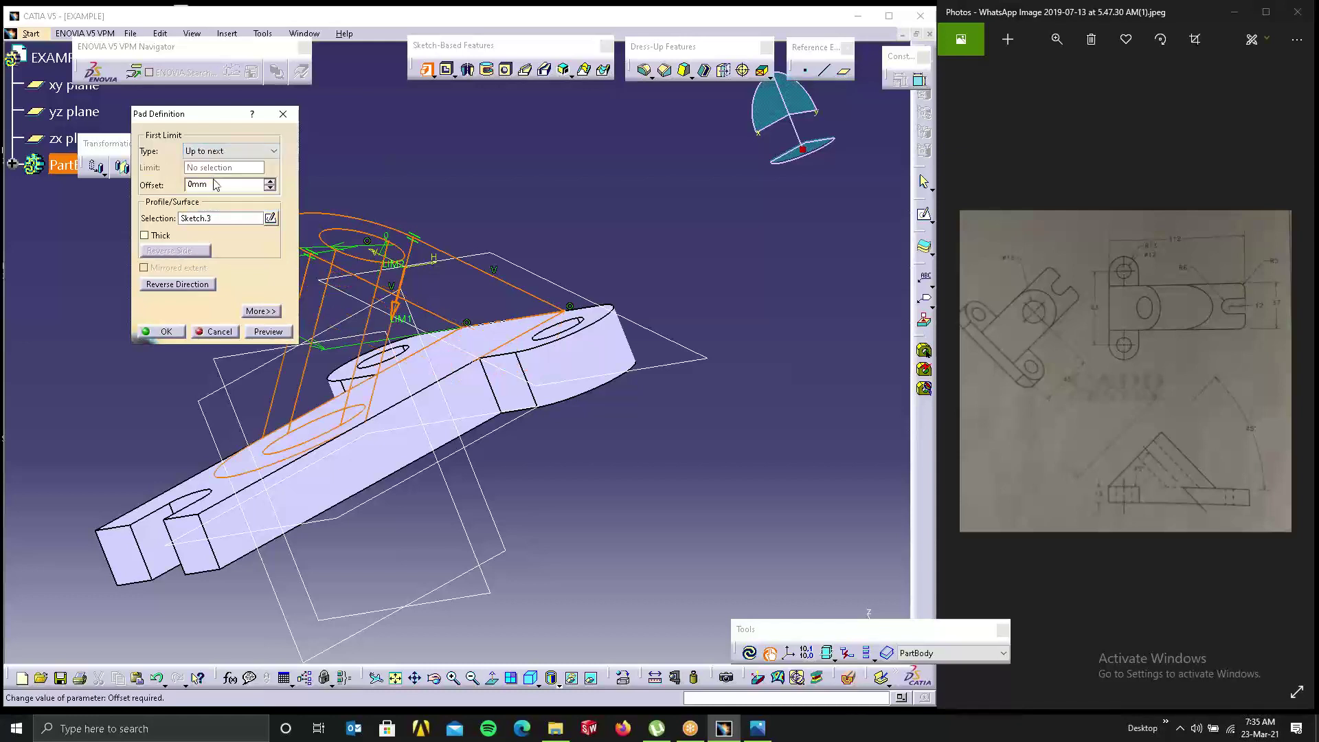
click(162, 330)
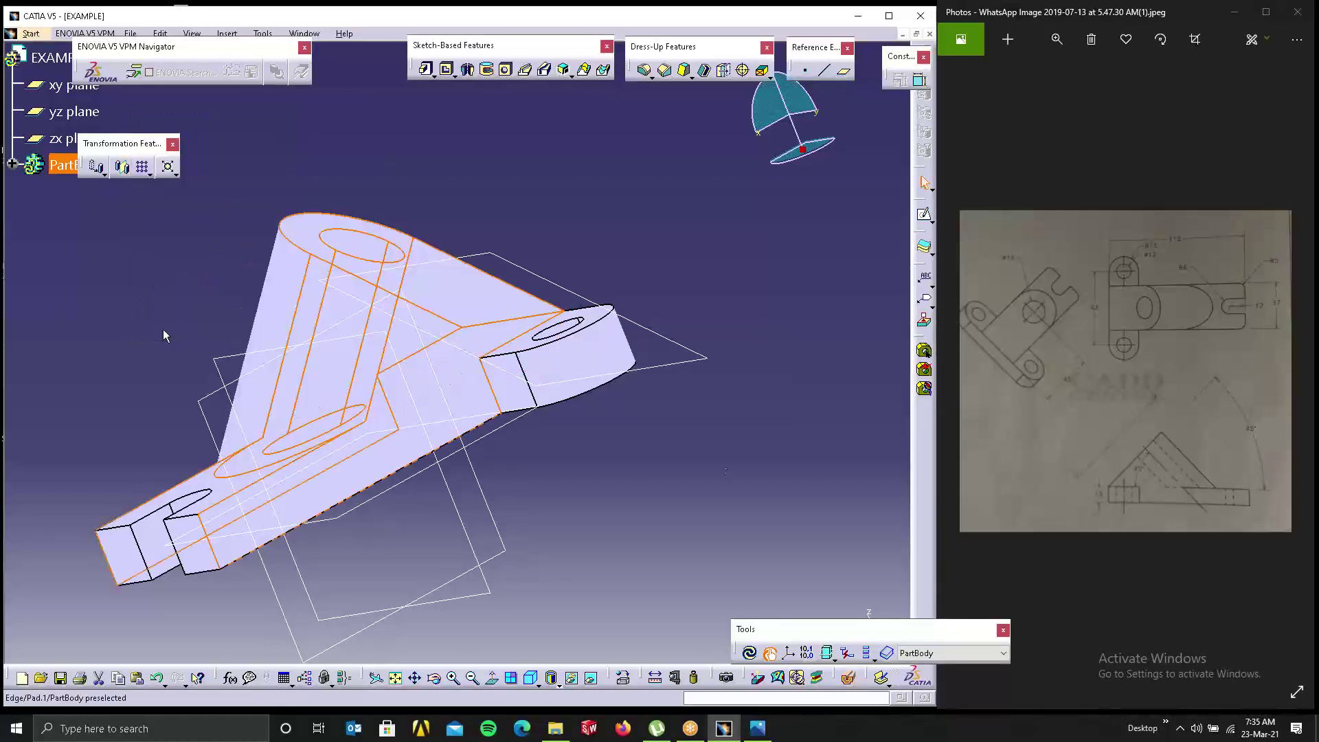
middle_drag(687, 351, 550, 489)
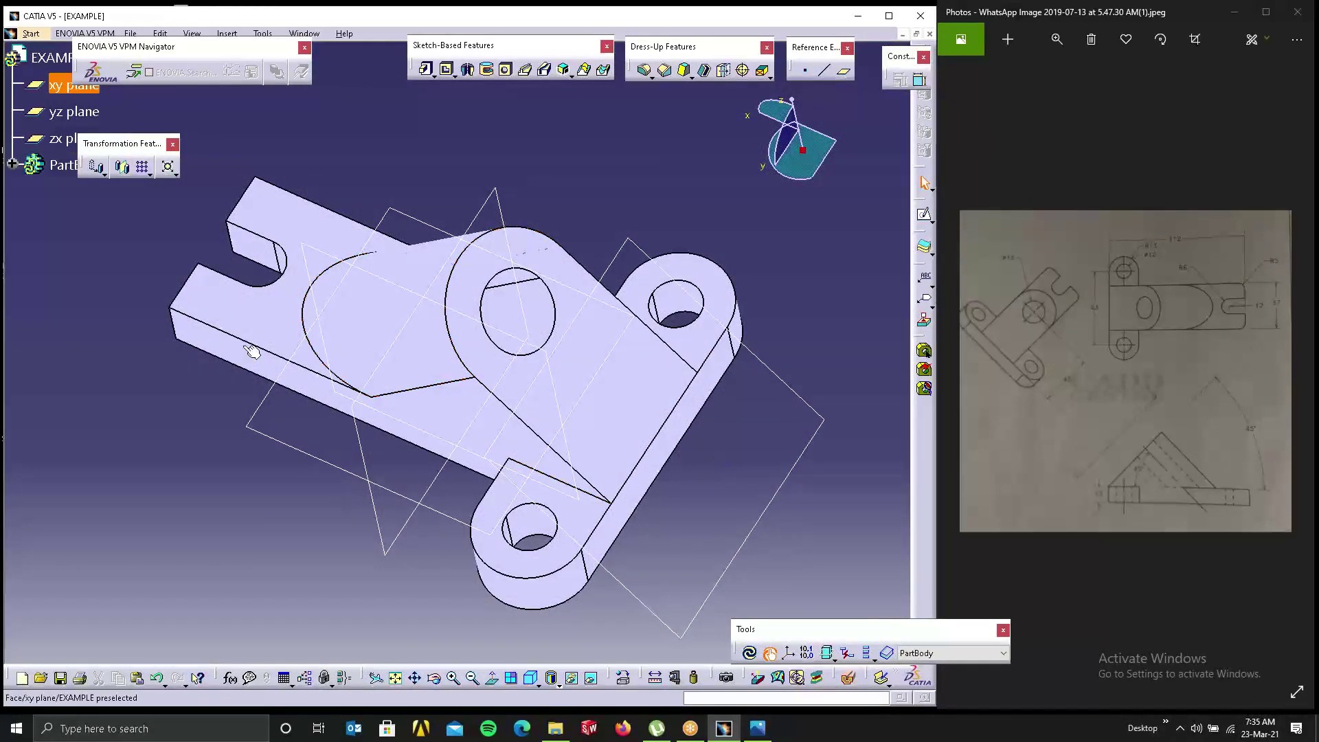
Step: Edit the base pad's sketch to round the two outer corners of the arm's slotted end, and update the part
click(11, 165)
double_click(88, 217)
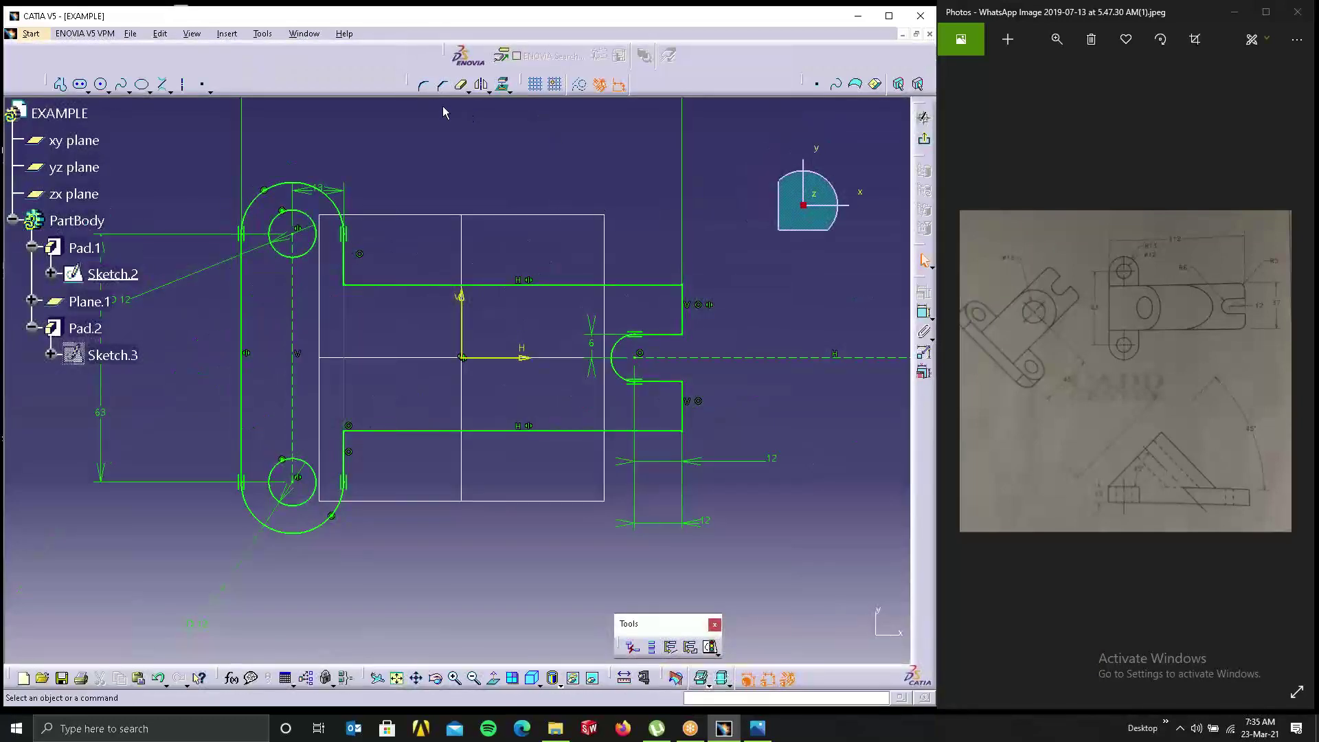
click(441, 86)
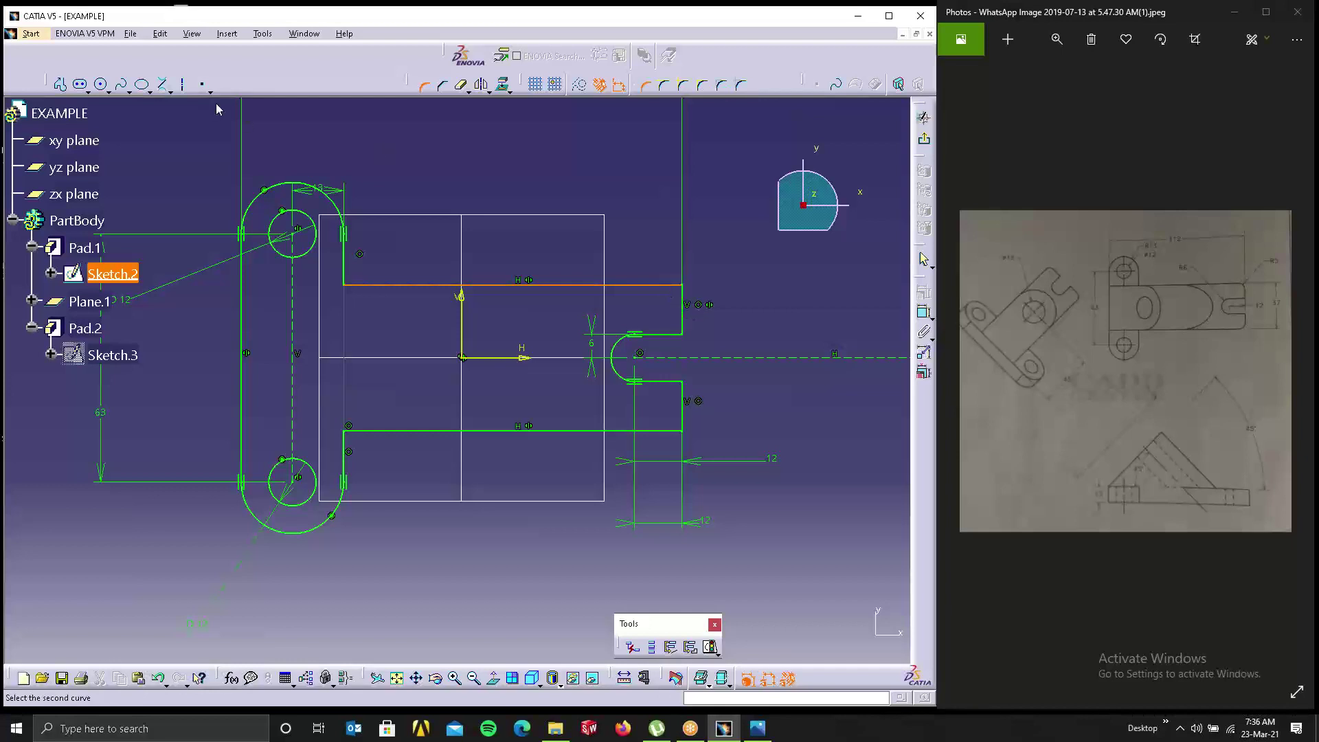
click(441, 85)
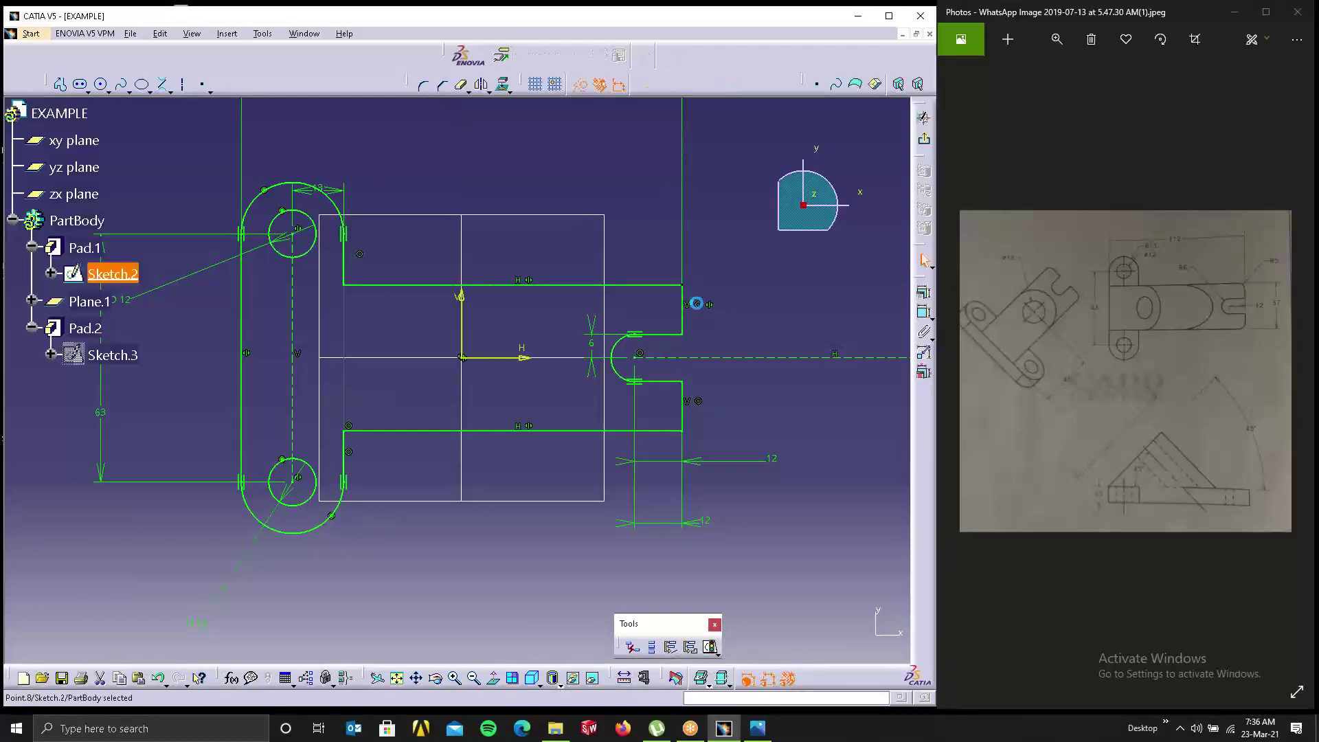
click(686, 435)
ctrl+click(680, 431)
click(424, 88)
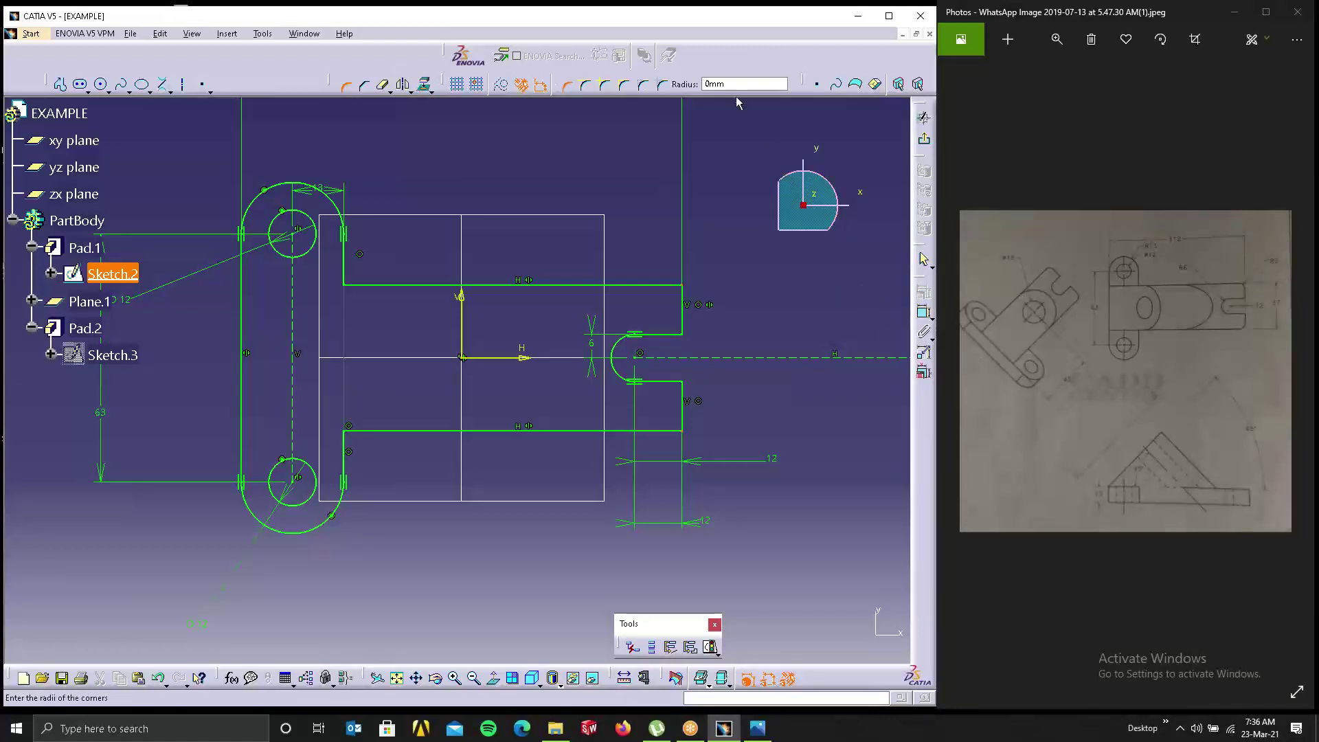
key(Tab)
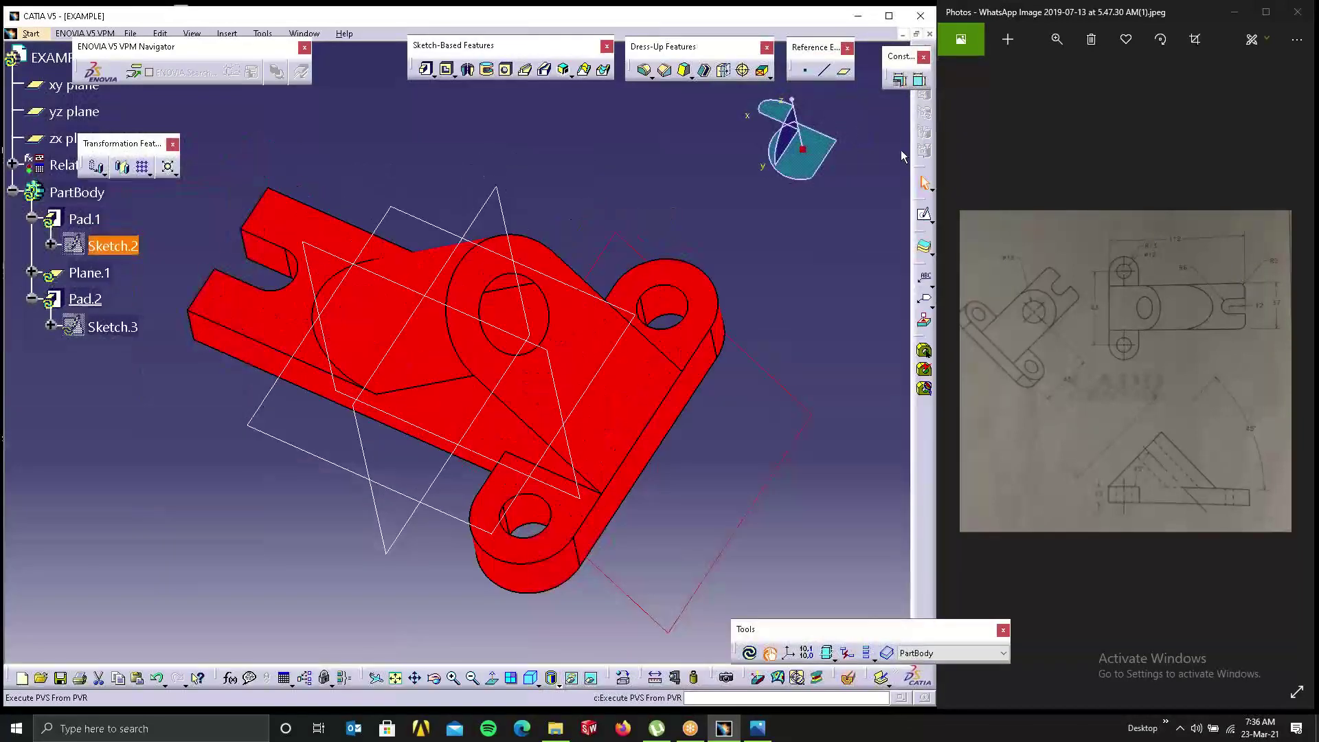
click(750, 653)
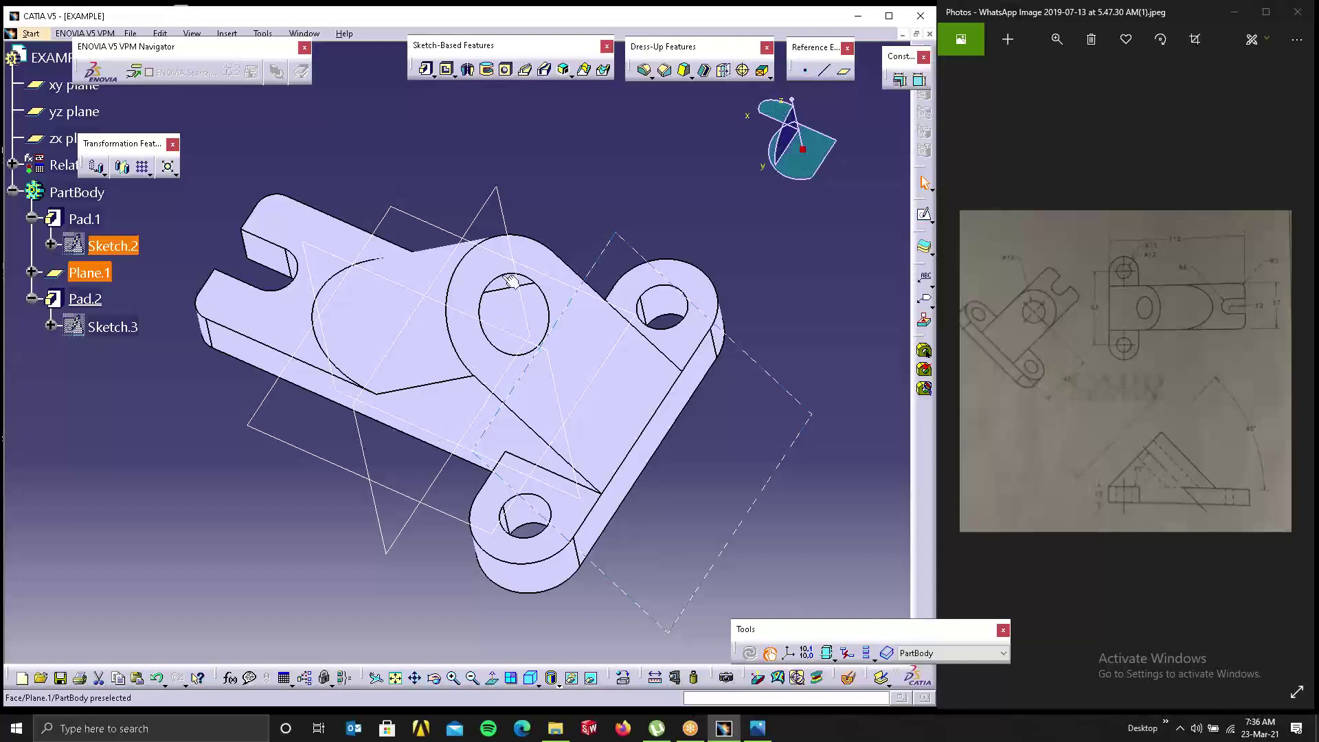
click(747, 232)
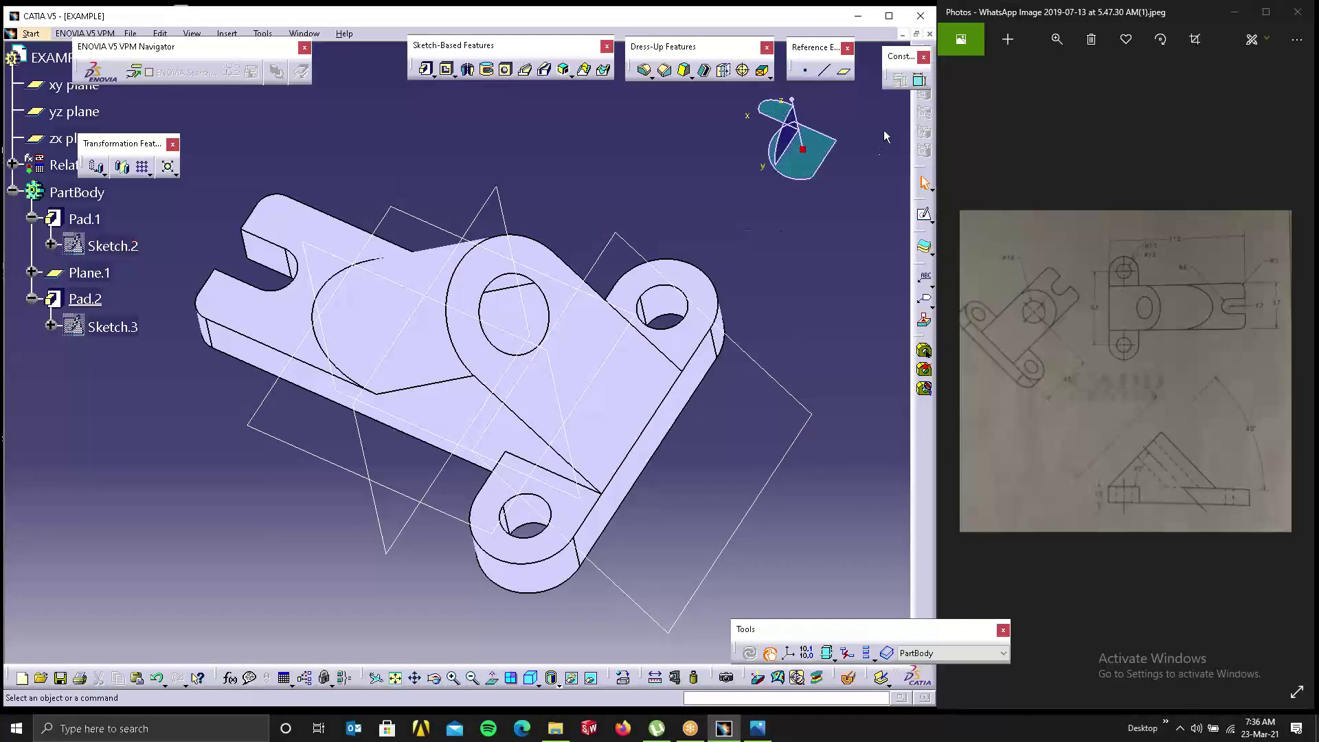
Step: Exit CATIA without saving the changes to EXAMPLE and close the reference drawing photo
click(921, 15)
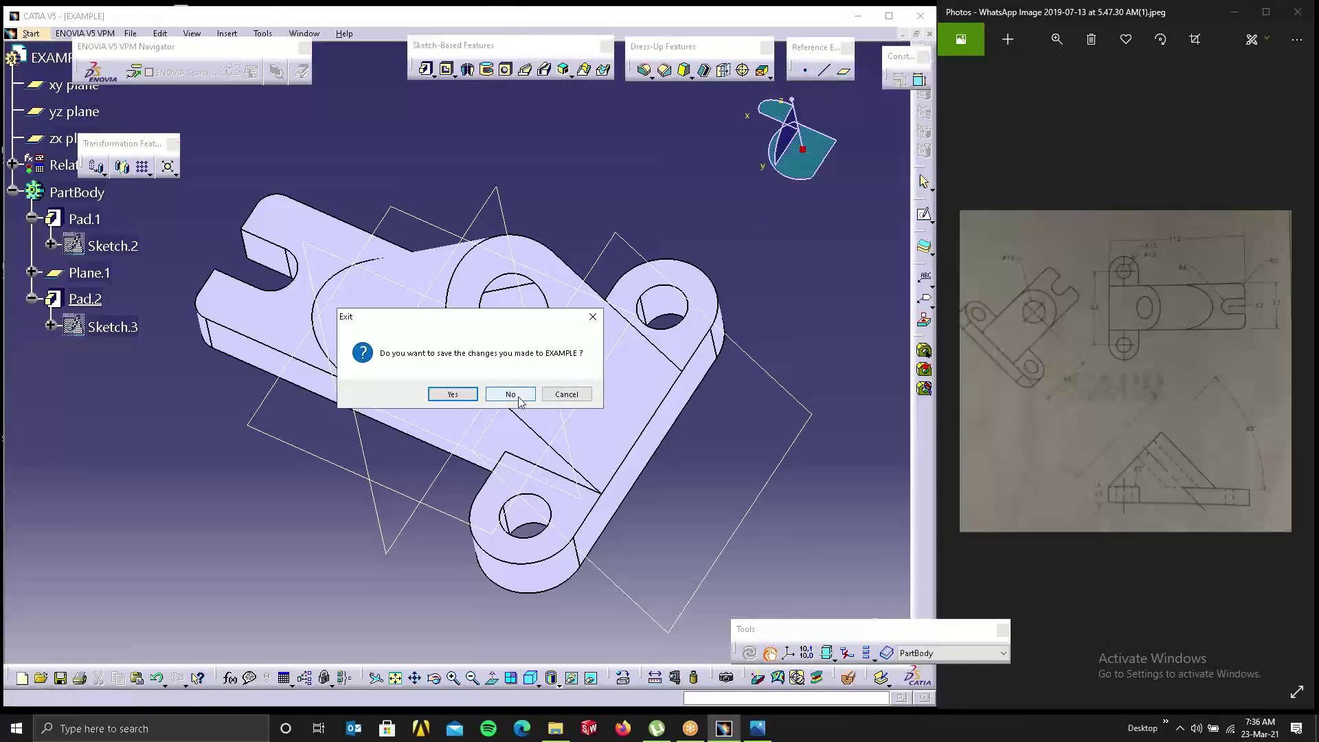
click(510, 397)
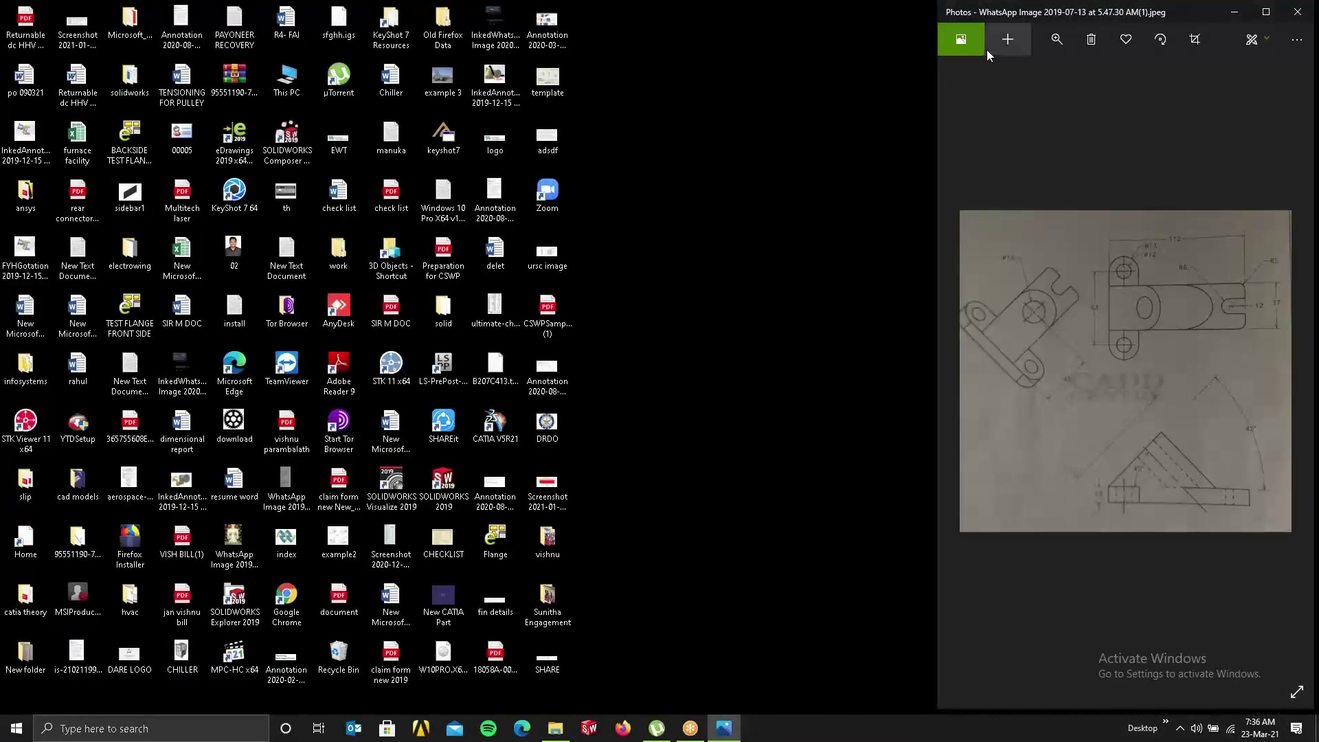
click(971, 372)
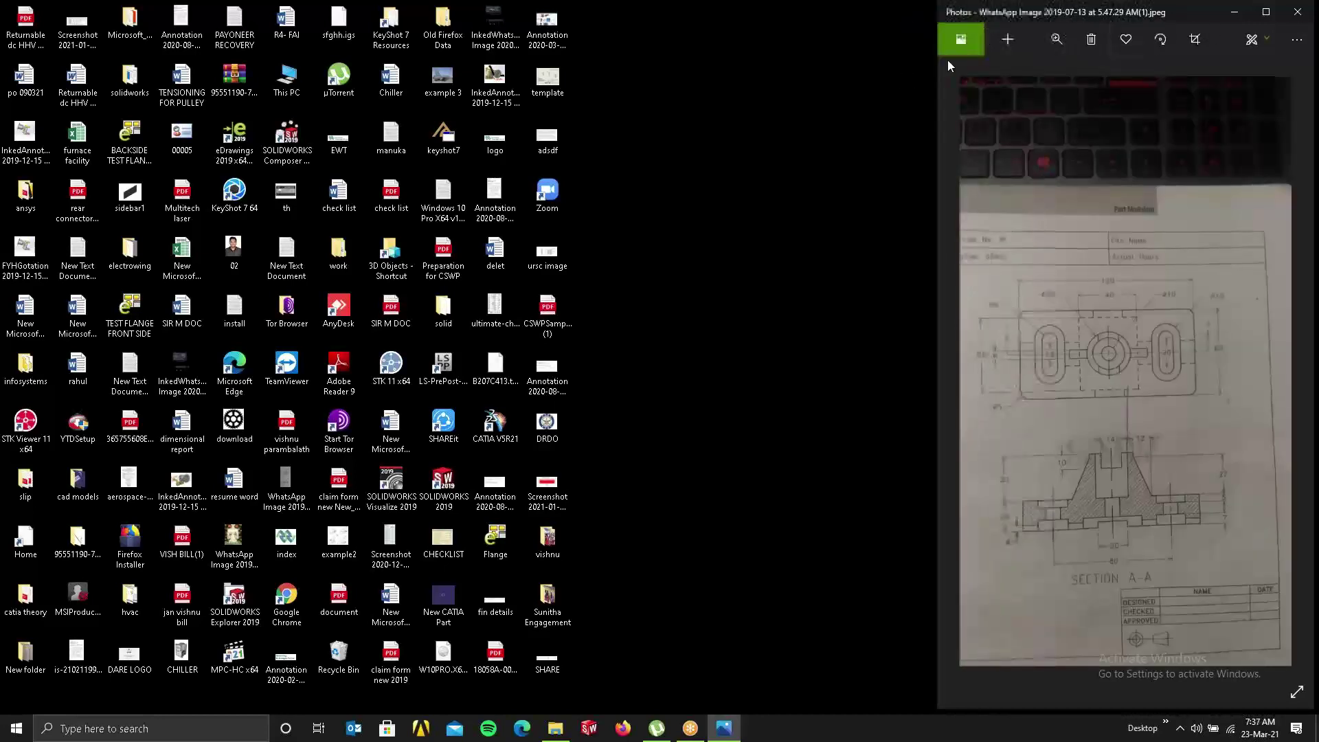
drag(967, 16, 479, 132)
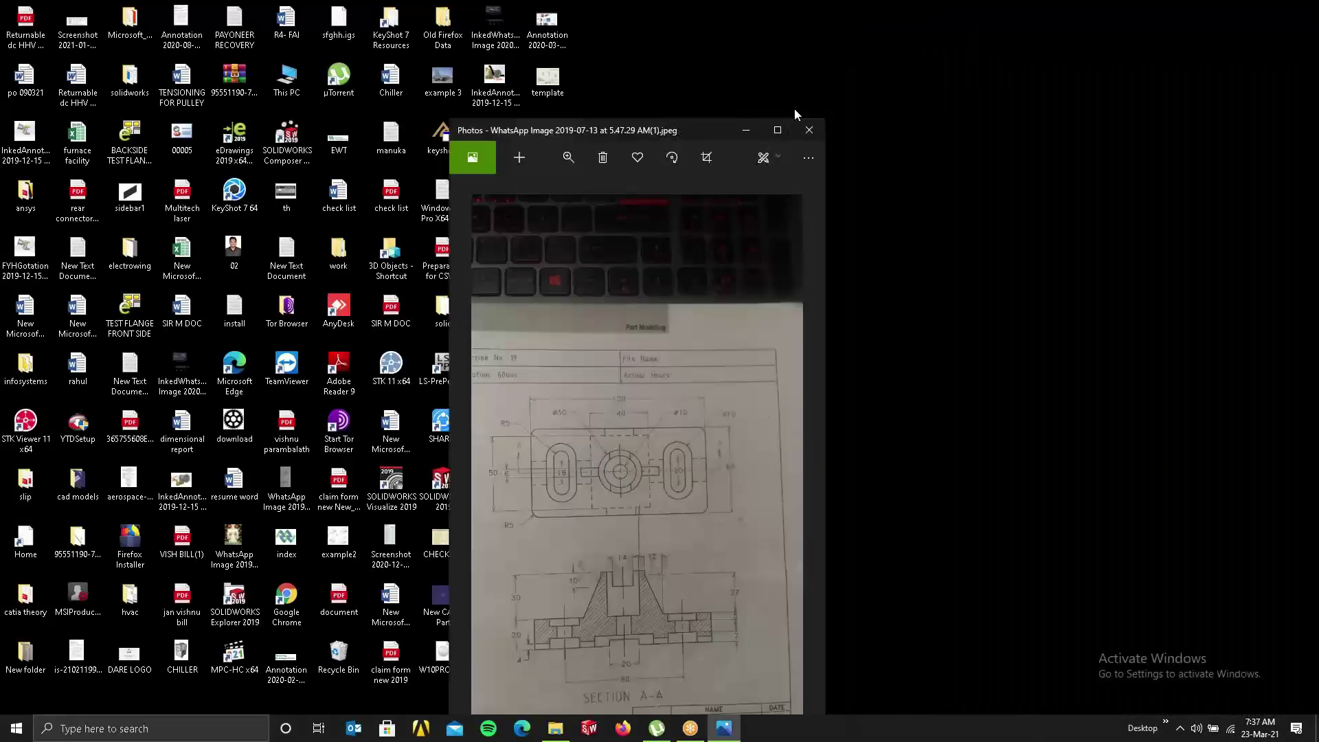
click(808, 129)
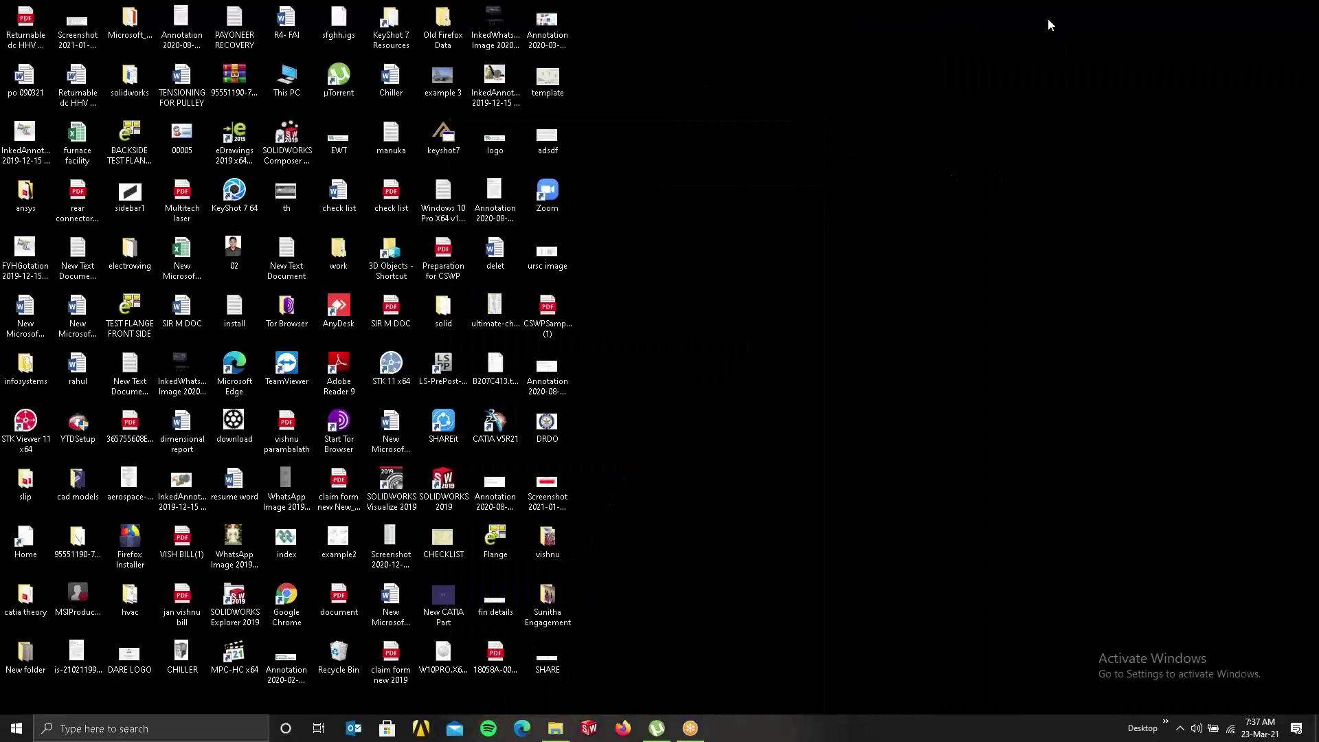